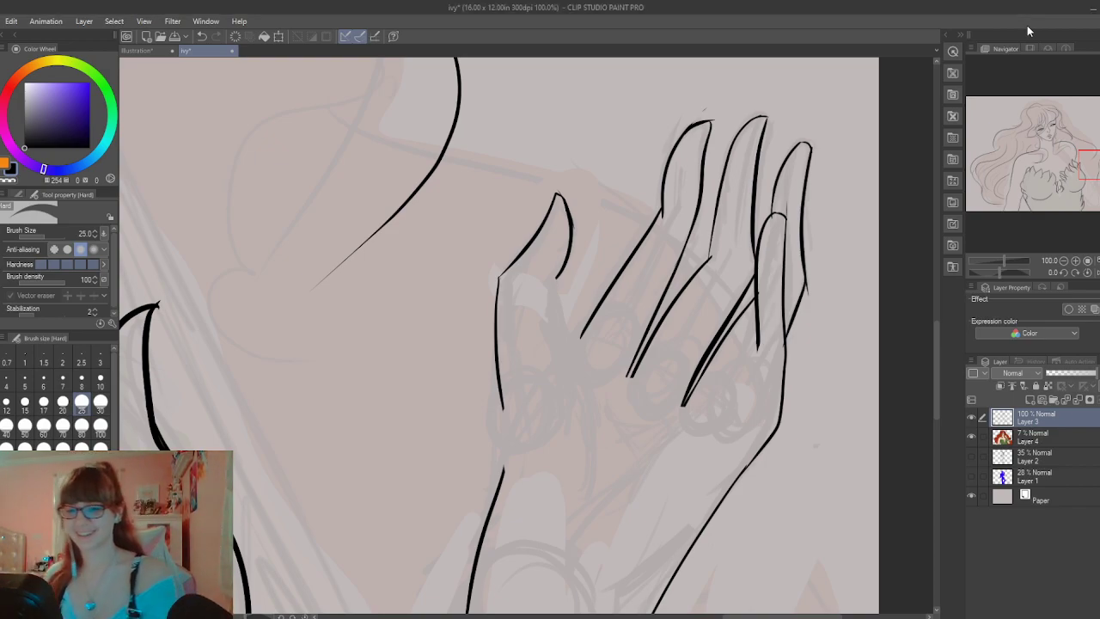
# Zoom out from the raised hand to examine the line art of the whole figure
pyautogui.hotkey('ctrl', '-')
pyautogui.hotkey('ctrl', '-')
pyautogui.hotkey('ctrl', '-')
pyautogui.hotkey('ctrl', '-')
pyautogui.hotkey('ctrl', '-')
pyautogui.hotkey('ctrl', '-')
pyautogui.hotkey('ctrl', '-')
pyautogui.hotkey('ctrl', '+')
pyautogui.hotkey('ctrl', '+')
pyautogui.hotkey('ctrl', '+')
pyautogui.hotkey('ctrl', '-')
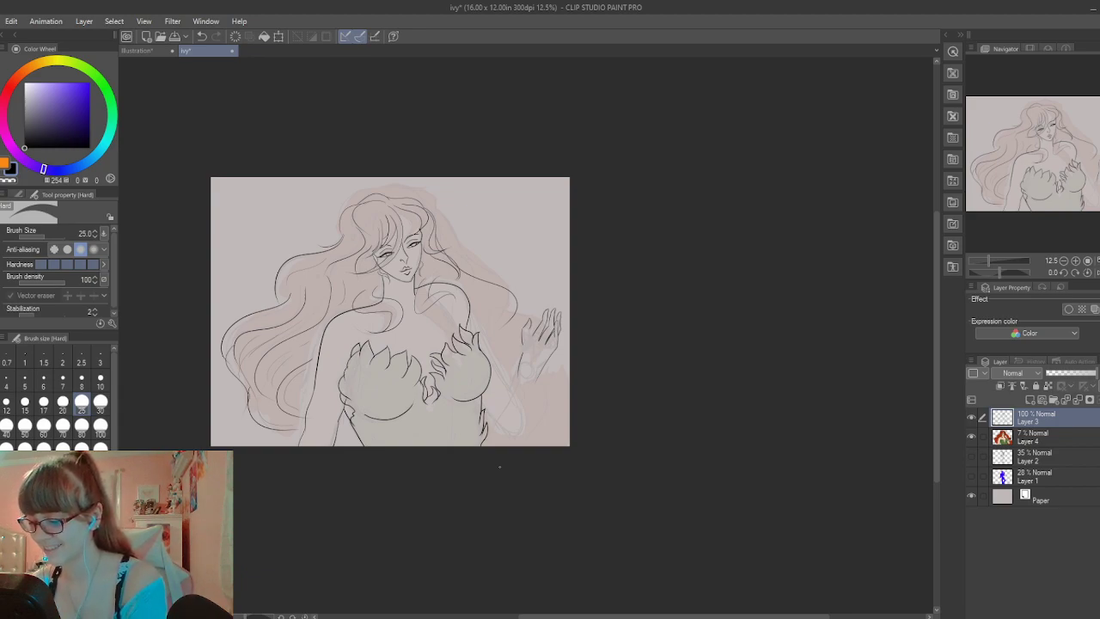
# Undo the last edit and ink the lower part of the left arm's outer outline with the G-pen
pyautogui.hotkey('ctrl', 'z')
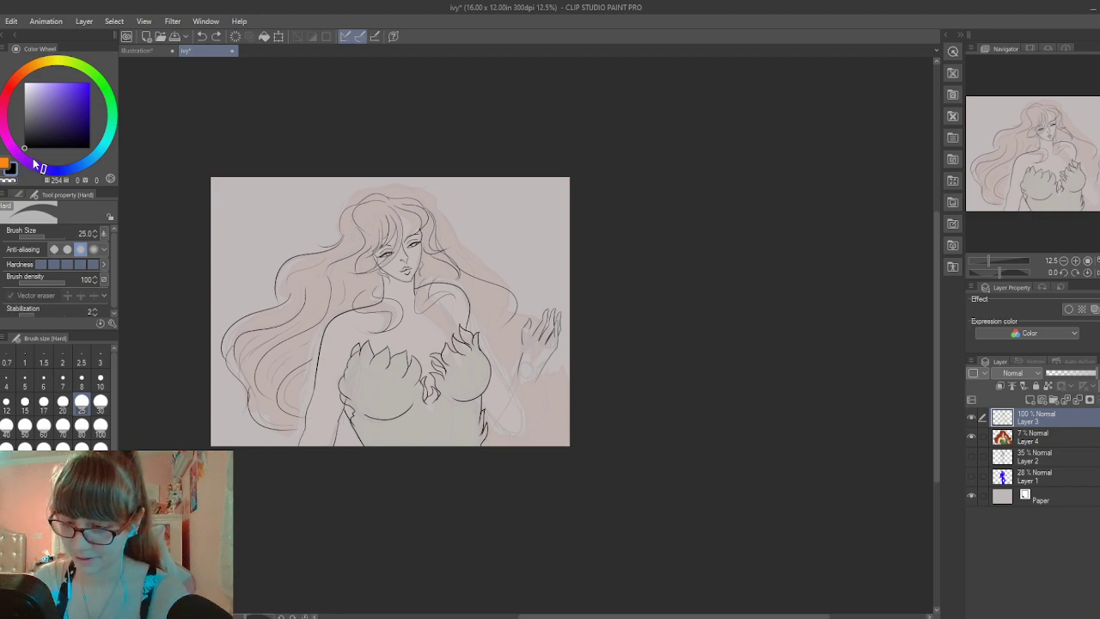
pyautogui.press('p')
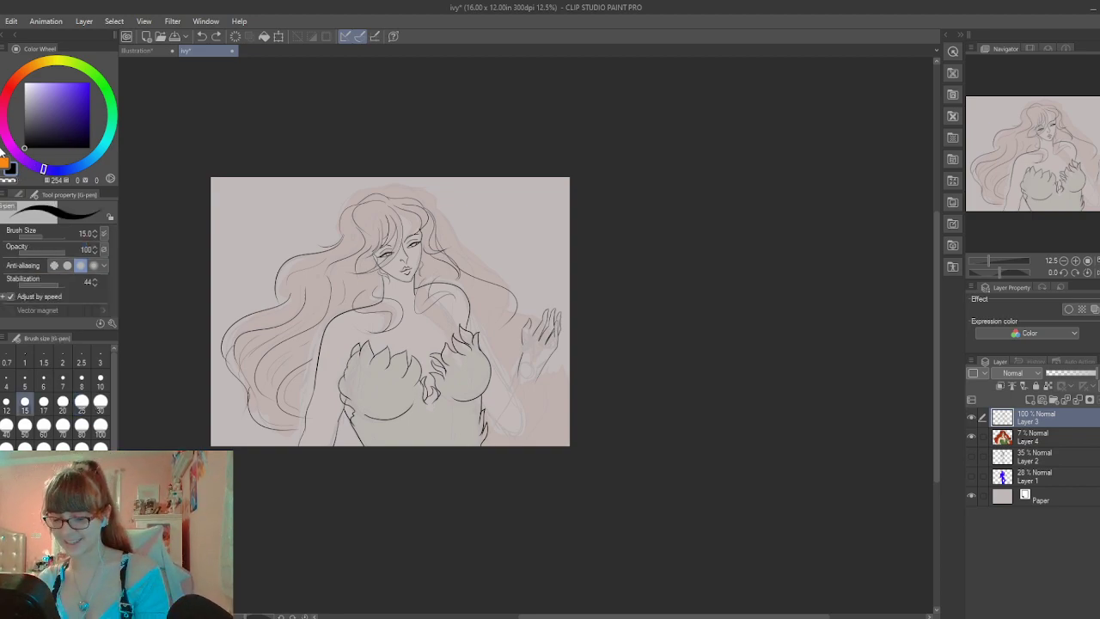
pyautogui.moveTo(311, 389); pyautogui.dragTo(302, 438)
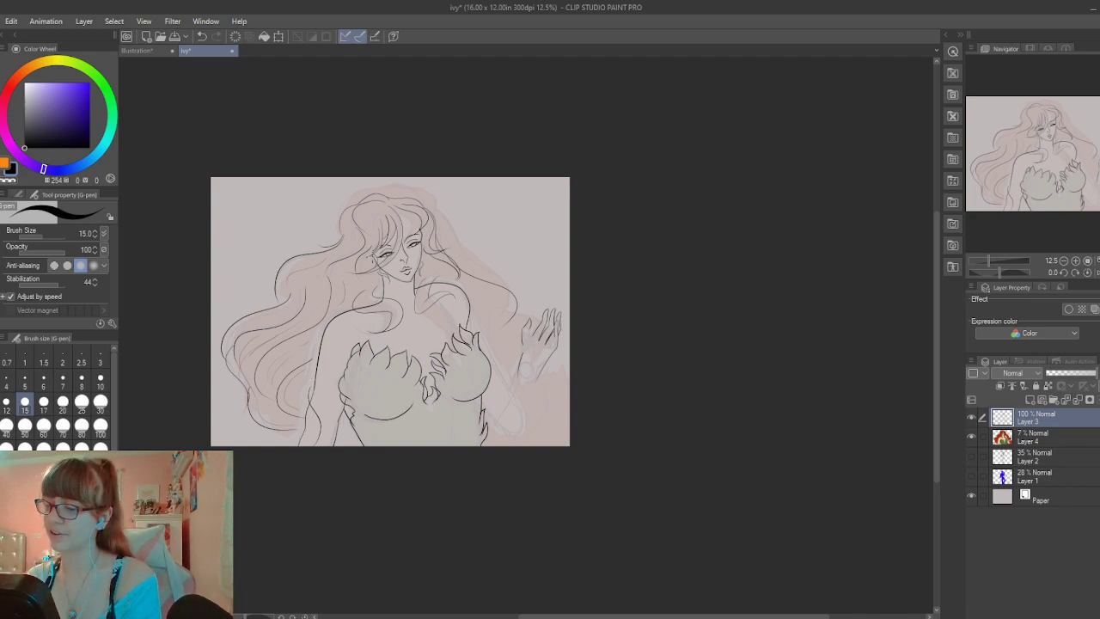
# Erase the lowest outer hair strand at the lower left of the figure with the hard eraser at size 100
pyautogui.scroll(2, 395, 204)
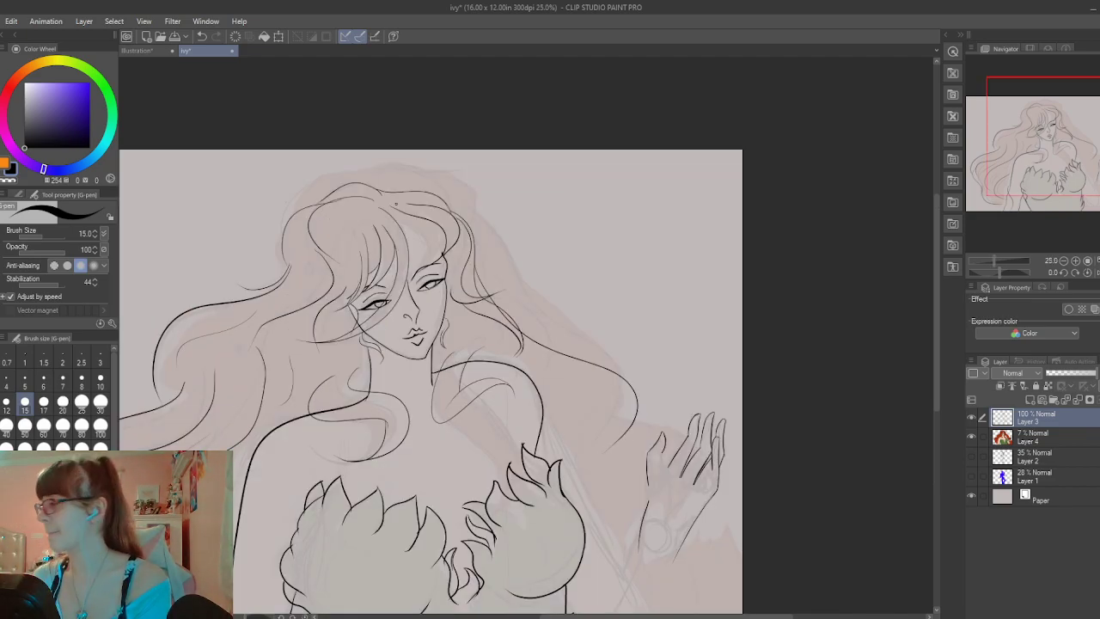
pyautogui.moveTo(937, 368); pyautogui.dragTo(934, 402)
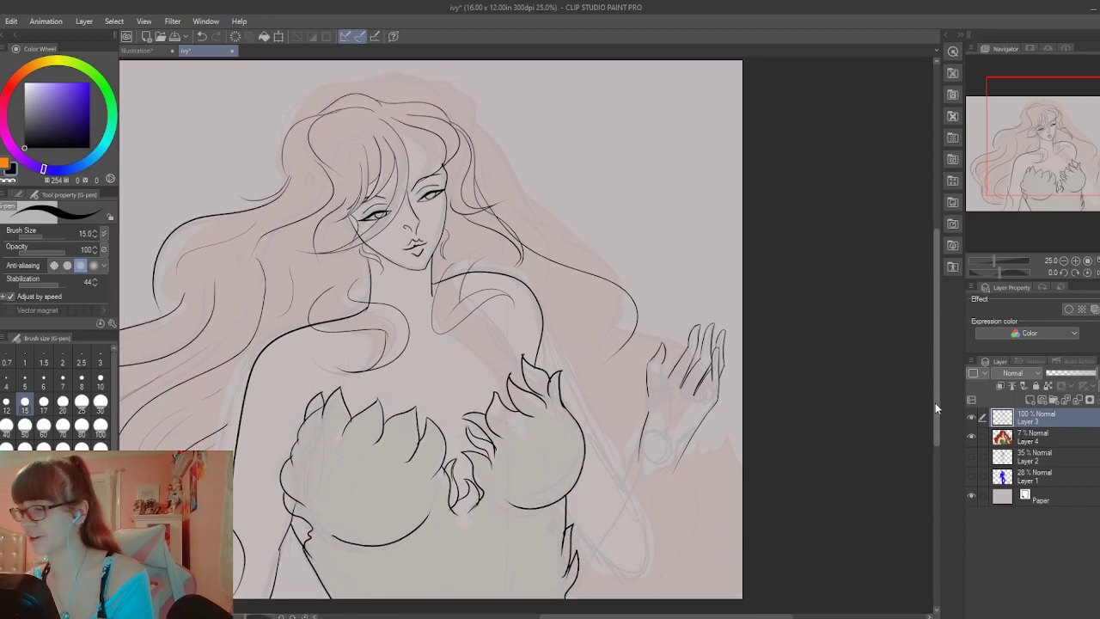
pyautogui.moveTo(629, 615); pyautogui.dragTo(572, 616)
pyautogui.moveTo(934, 314); pyautogui.dragTo(933, 327)
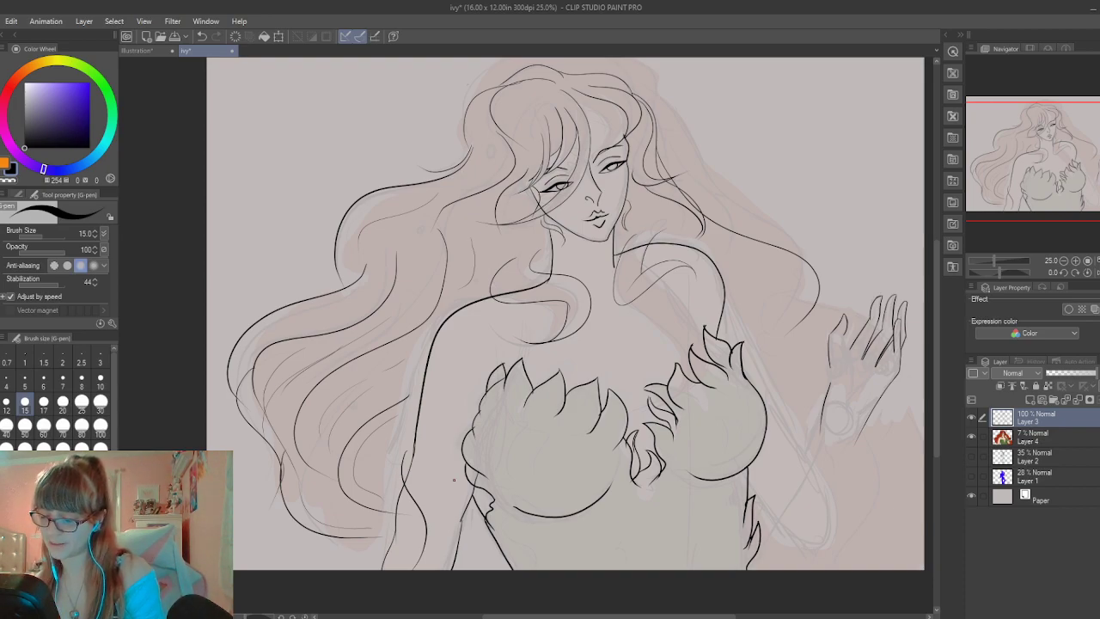
pyautogui.press('e')
pyautogui.click(101, 424)
pyautogui.moveTo(383, 540)
pyautogui.mouseDown()
pyautogui.moveTo(351, 535)
pyautogui.moveTo(288, 479)
pyautogui.moveTo(287, 448)
pyautogui.mouseUp()
pyautogui.moveTo(306, 510); pyautogui.dragTo(352, 526)
# Redraw the tip of the outermost left hair strand with the G-pen as a curl sweeping down and outward
pyautogui.press('p')
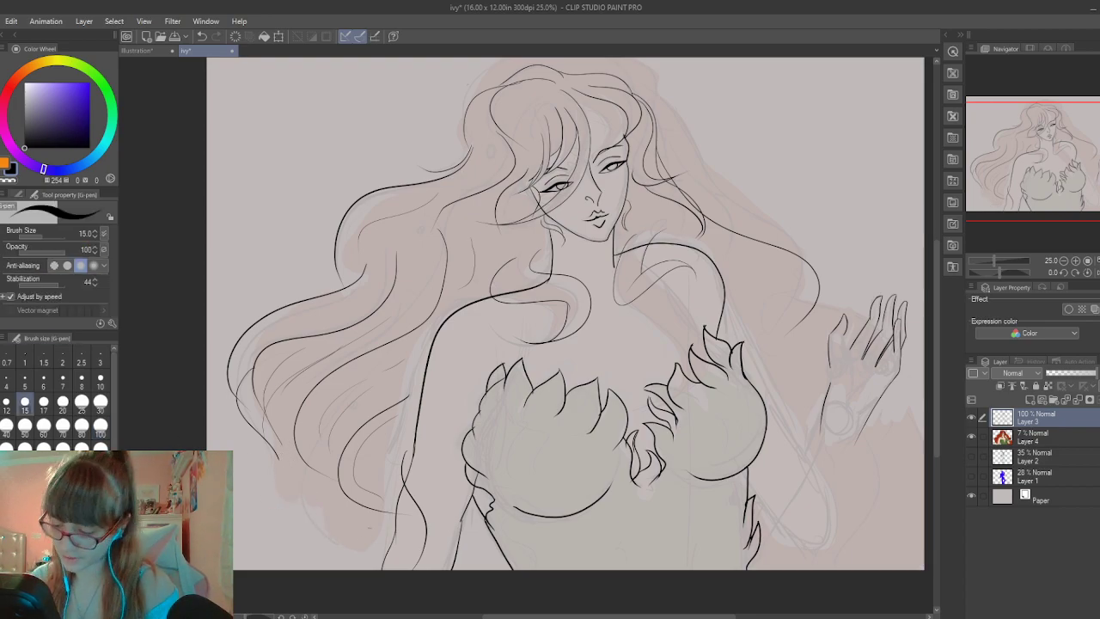
pyautogui.moveTo(275, 453); pyautogui.dragTo(279, 475)
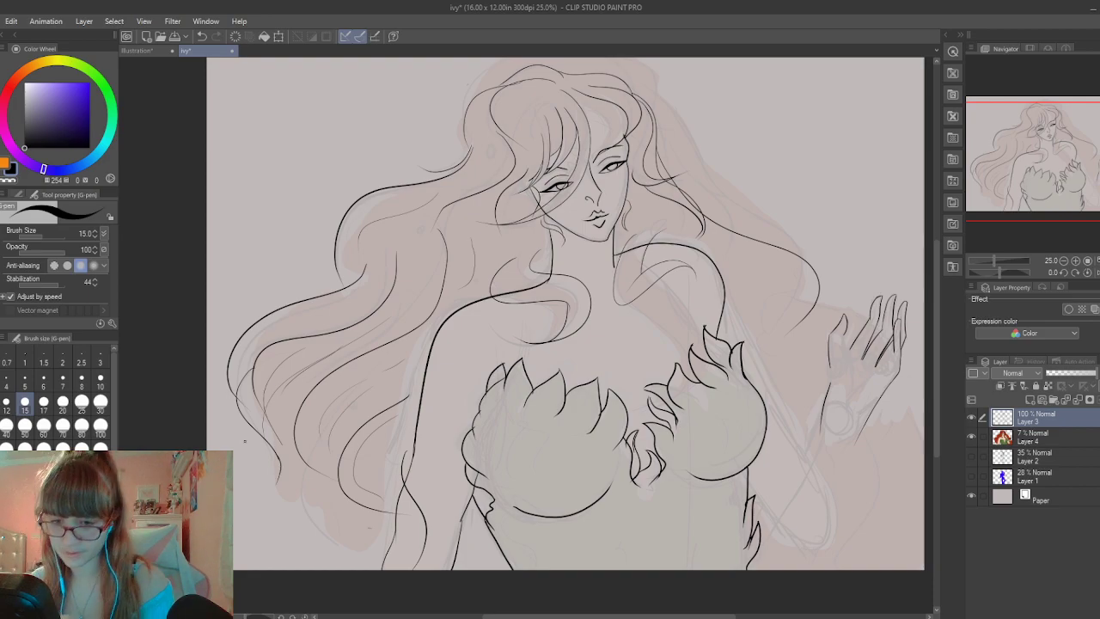
pyautogui.scroll(2, 245, 441)
pyautogui.moveTo(321, 465); pyautogui.dragTo(317, 499)
pyautogui.scroll(-2, 346, 455)
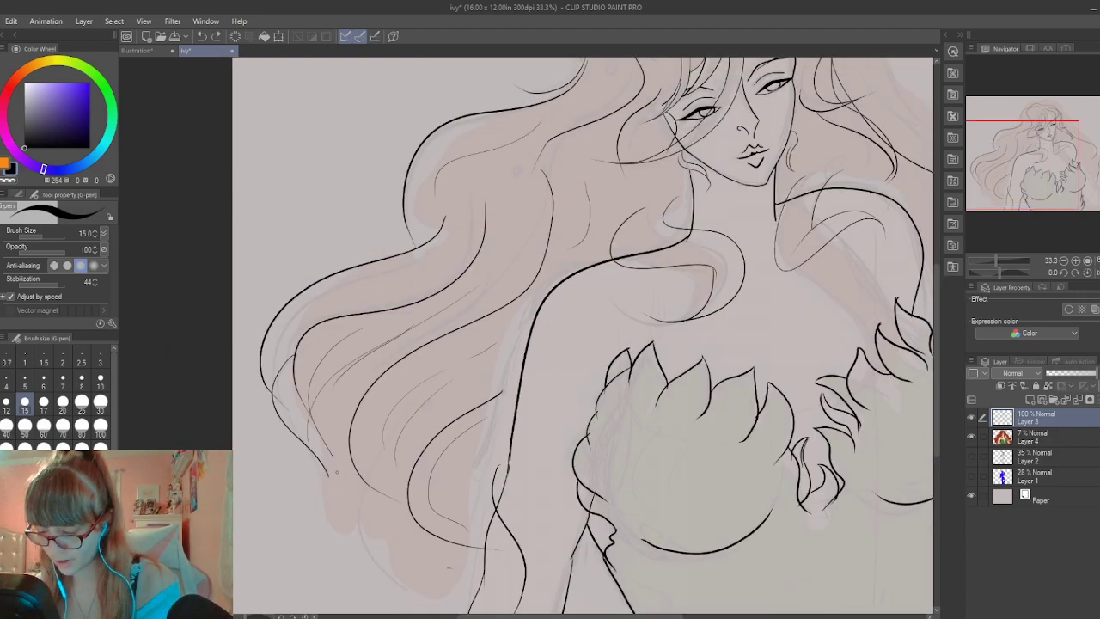
pyautogui.scroll(1, 335, 470)
pyautogui.moveTo(323, 429); pyautogui.dragTo(243, 534)
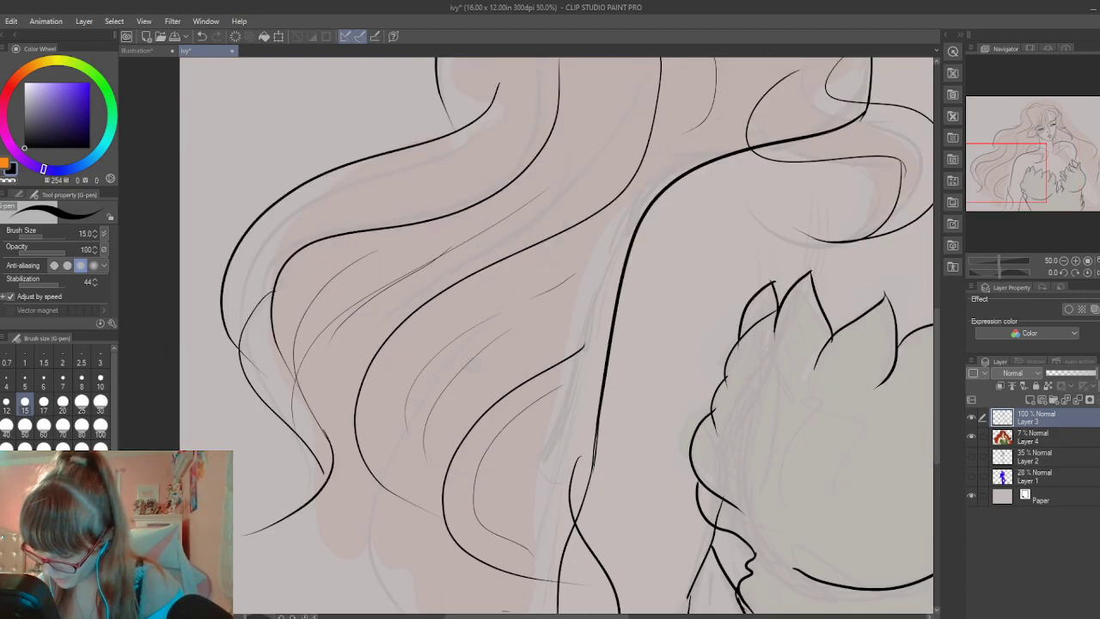
pyautogui.moveTo(321, 471); pyautogui.dragTo(305, 504)
pyautogui.hotkey('ctrl', 'z')
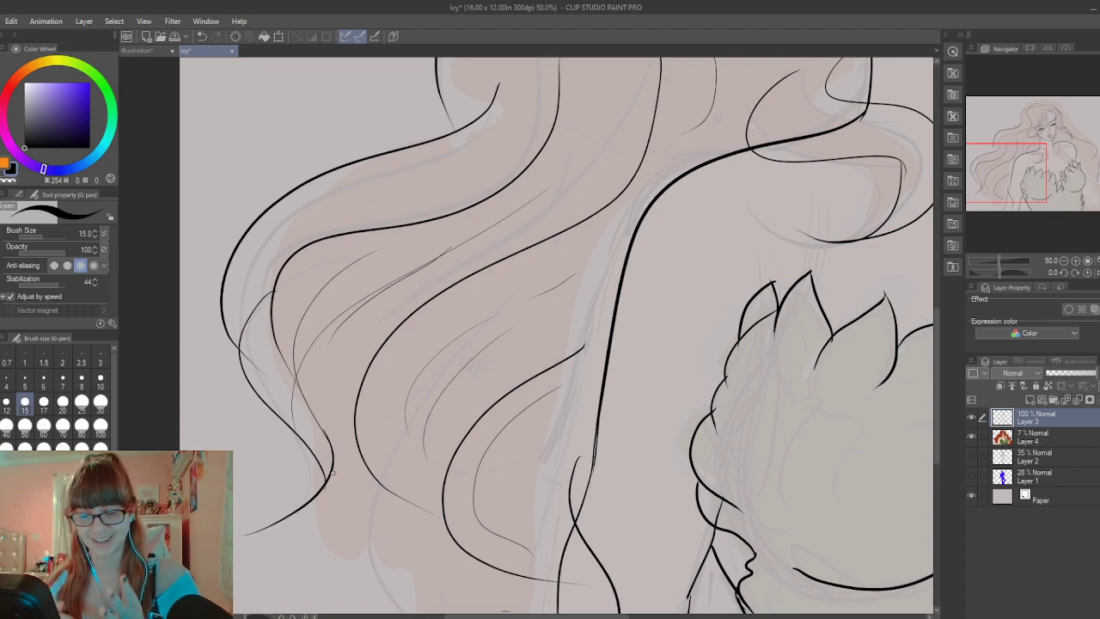
# Ink a long outer strand below the left curl and two shorter wavy strands running toward the canvas's bottom edge
pyautogui.scroll(-3, 934, 363)
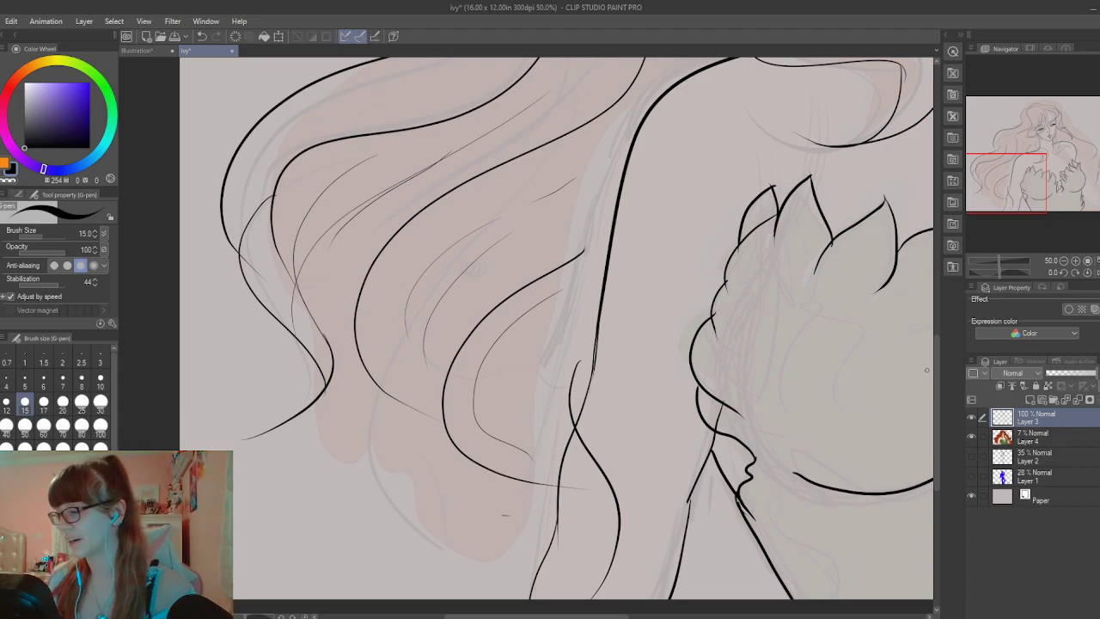
pyautogui.scroll(-2, 935, 395)
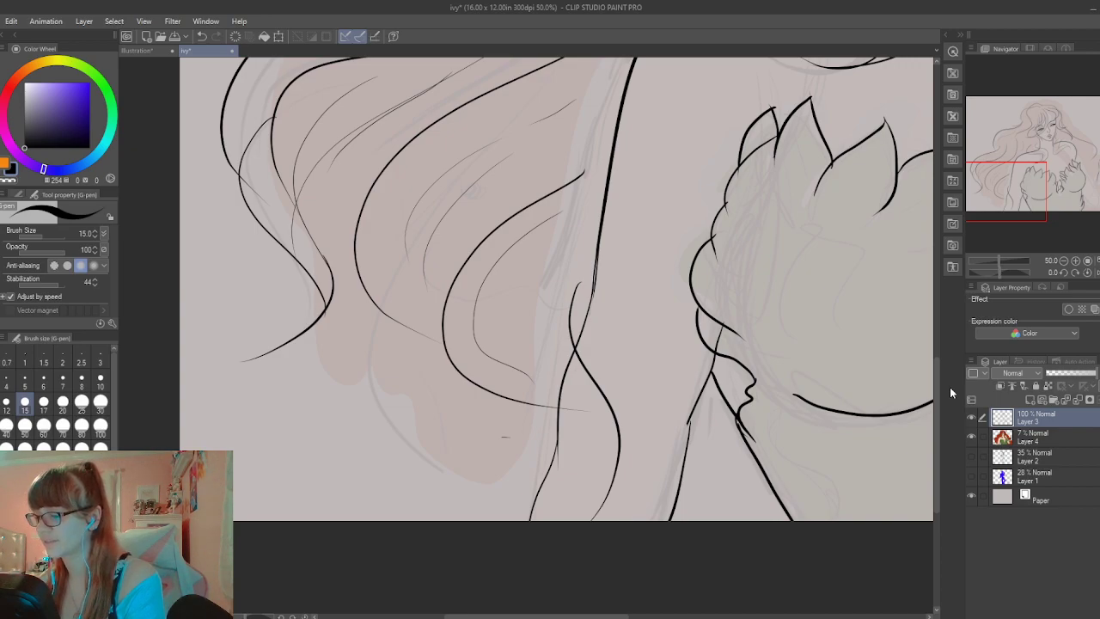
pyautogui.moveTo(331, 273)
pyautogui.mouseDown()
pyautogui.moveTo(343, 371)
pyautogui.moveTo(455, 499)
pyautogui.mouseUp()
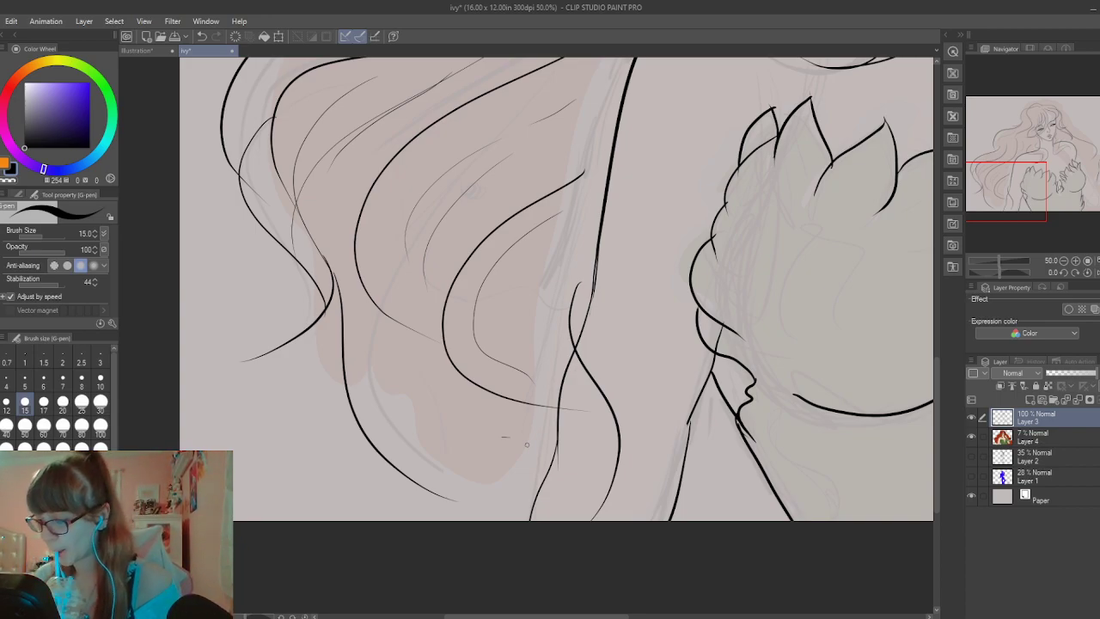
pyautogui.moveTo(398, 348); pyautogui.dragTo(446, 520)
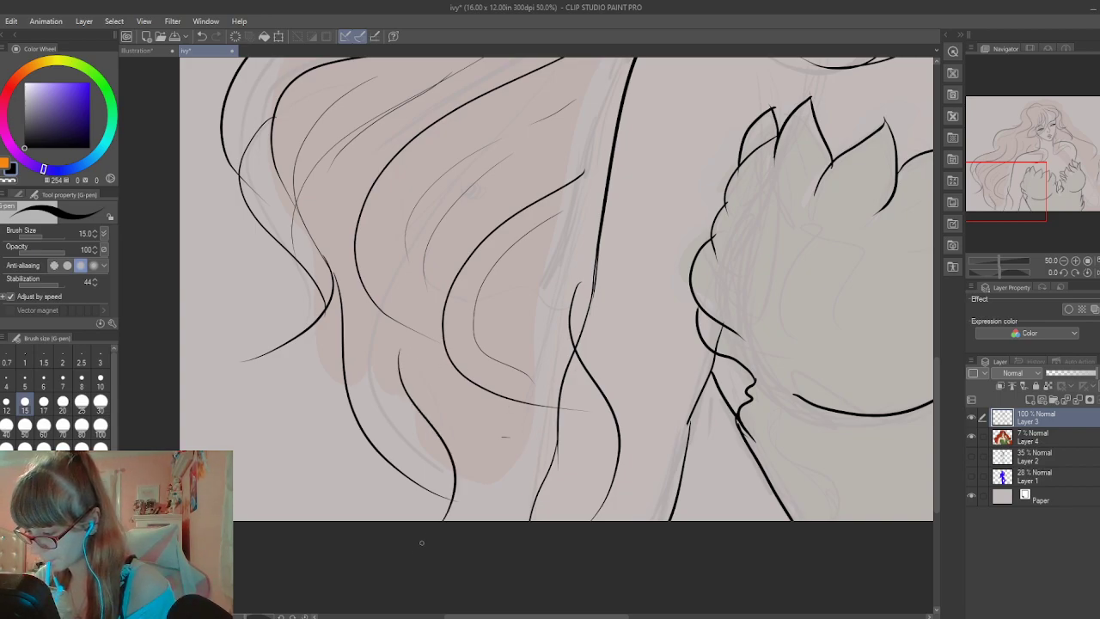
pyautogui.hotkey('ctrl', 'z')
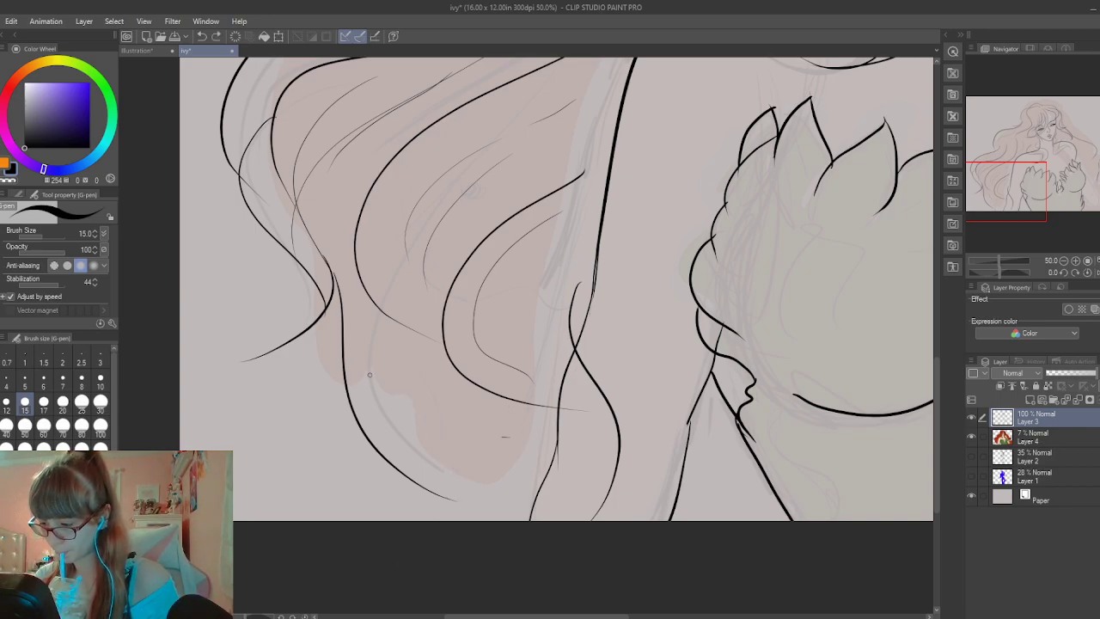
pyautogui.moveTo(369, 371); pyautogui.dragTo(434, 515)
pyautogui.moveTo(404, 386)
pyautogui.mouseDown()
pyautogui.moveTo(440, 438)
pyautogui.moveTo(459, 520)
pyautogui.mouseUp()
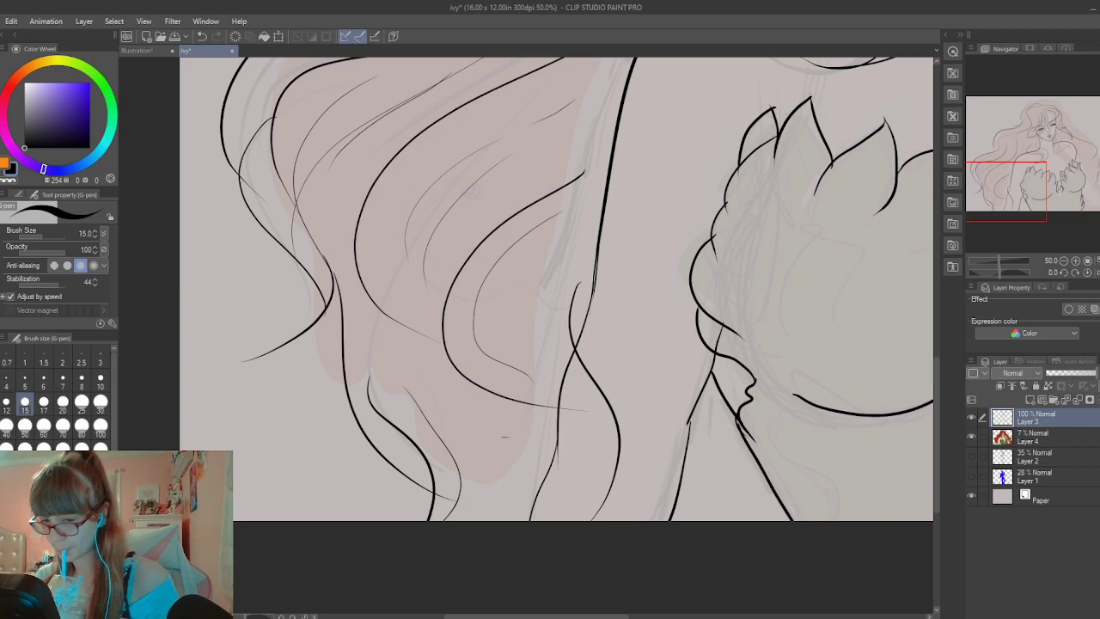
# Add three thin wavy strands to the lower left hair ends, running down to the canvas's bottom edge
pyautogui.scroll(-6, 179, 521)
pyautogui.scroll(2, 180, 521)
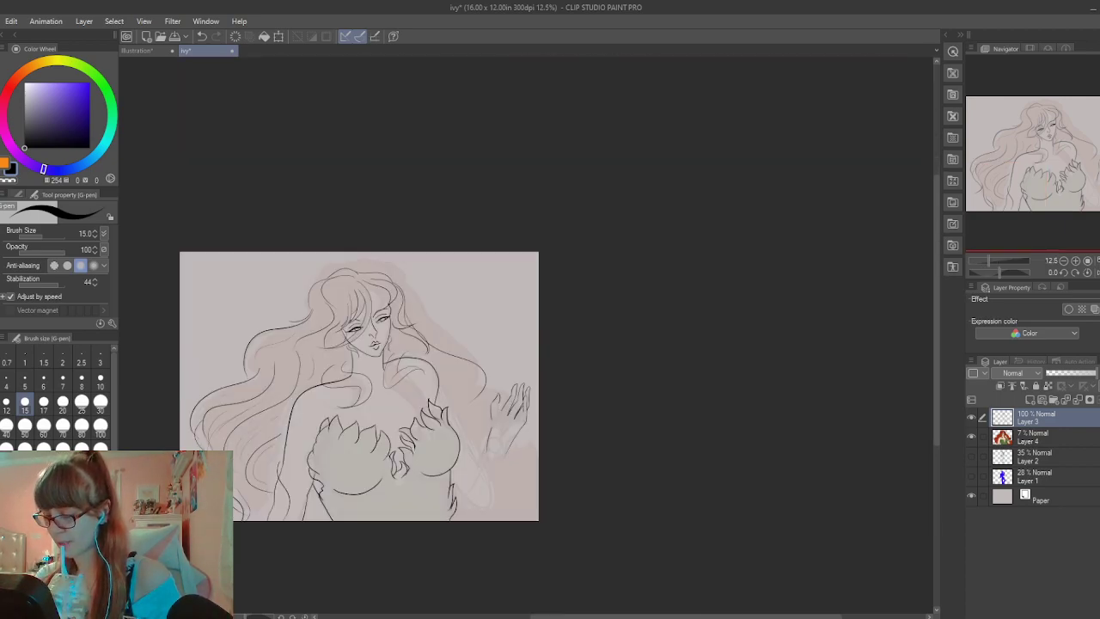
pyautogui.moveTo(591, 613); pyautogui.dragTo(527, 615)
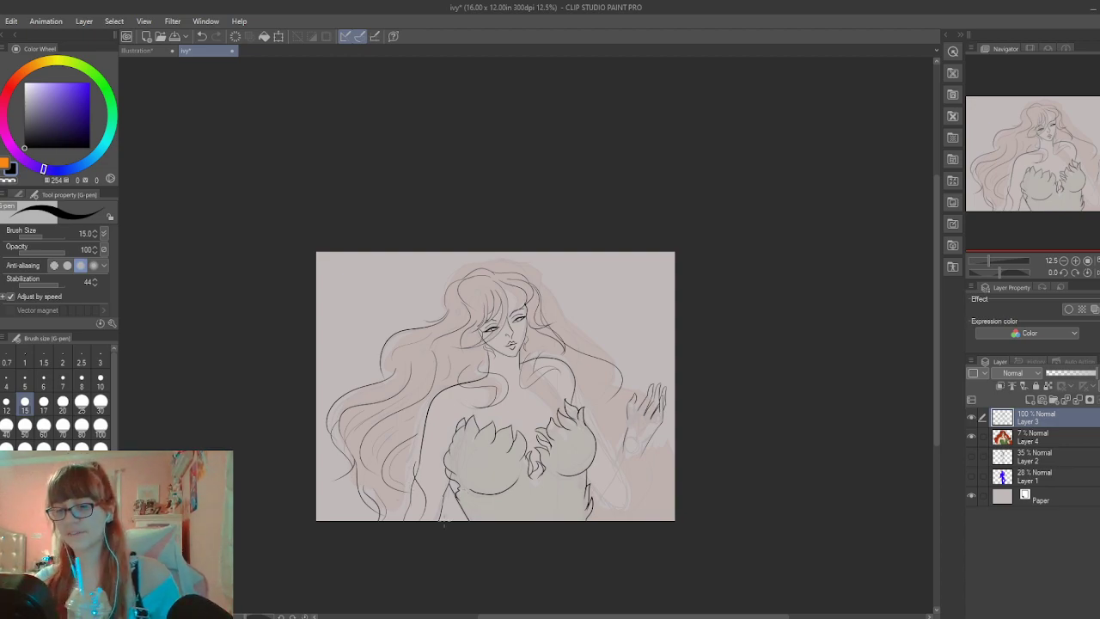
pyautogui.scroll(3, 444, 521)
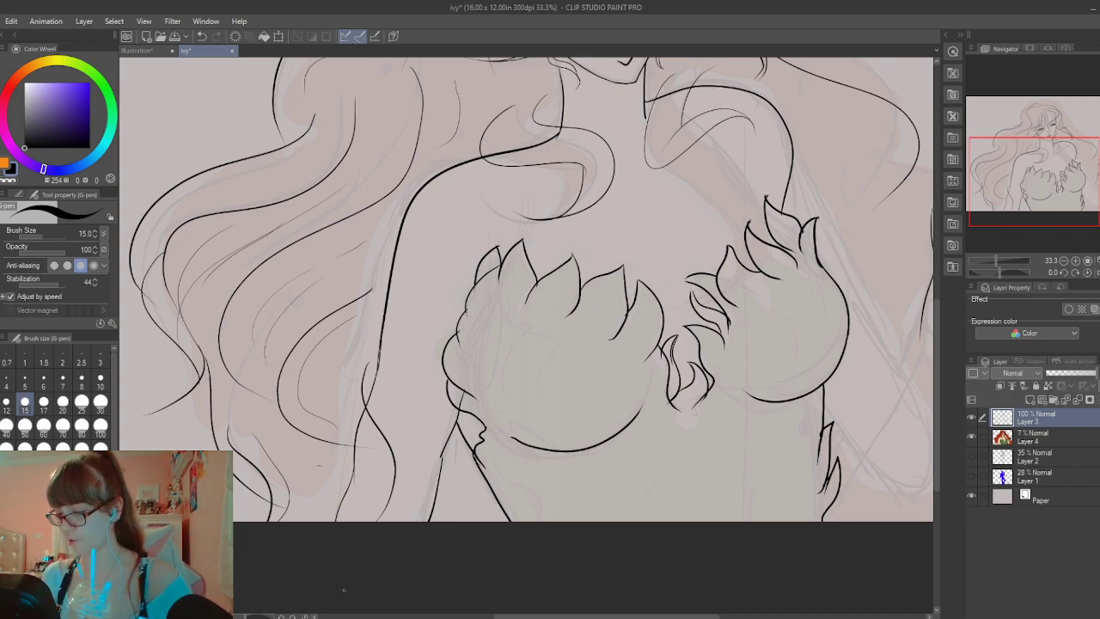
pyautogui.moveTo(258, 436); pyautogui.dragTo(306, 521)
pyautogui.moveTo(287, 449); pyautogui.dragTo(316, 520)
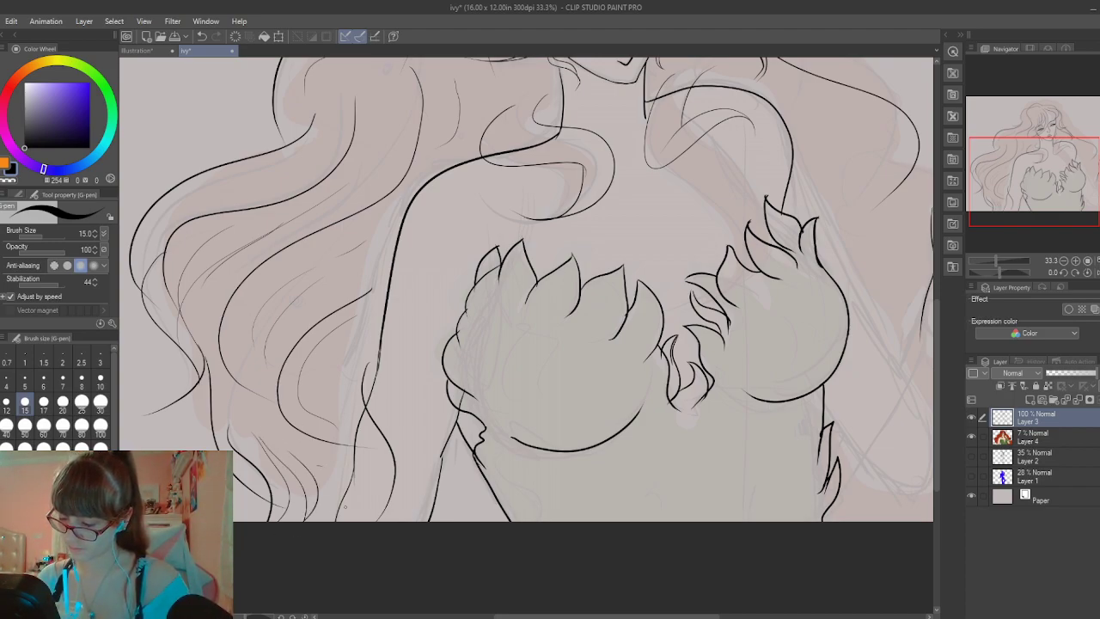
pyautogui.moveTo(304, 461); pyautogui.dragTo(320, 521)
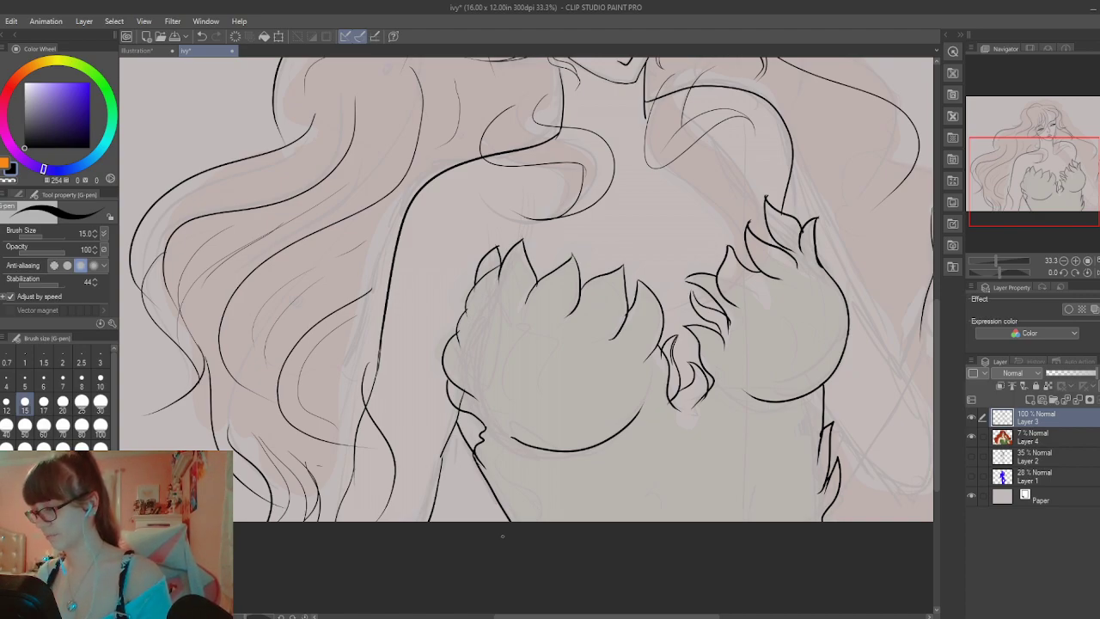
# Erase the inner wrist line below the thumb of the raised hand and switch back to the G-pen
pyautogui.moveTo(593, 609); pyautogui.dragTo(663, 593)
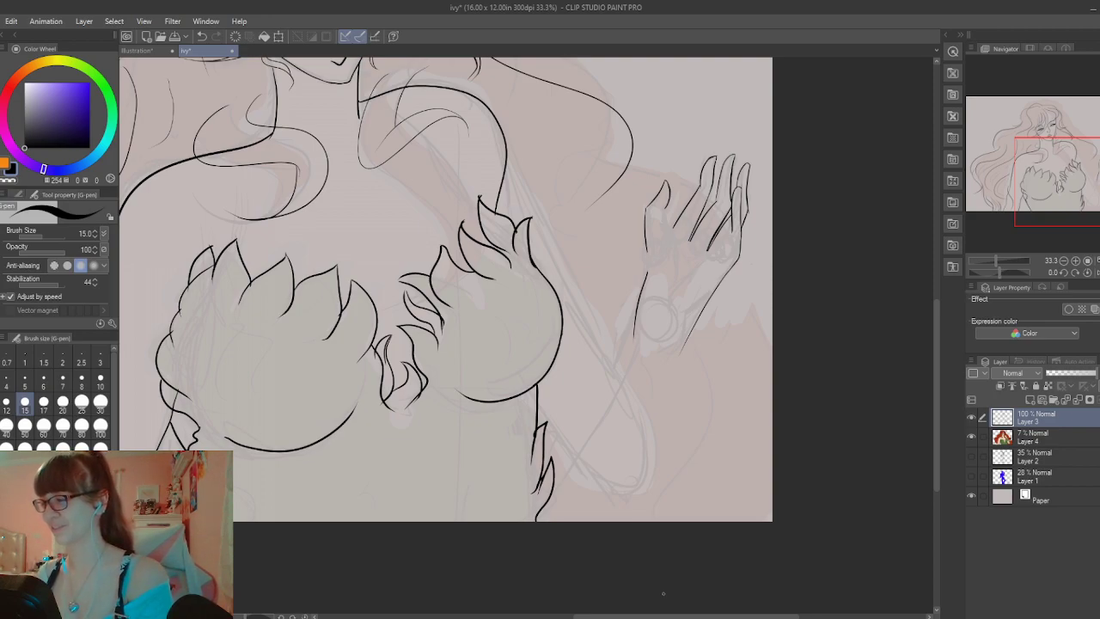
pyautogui.moveTo(937, 346); pyautogui.dragTo(937, 307)
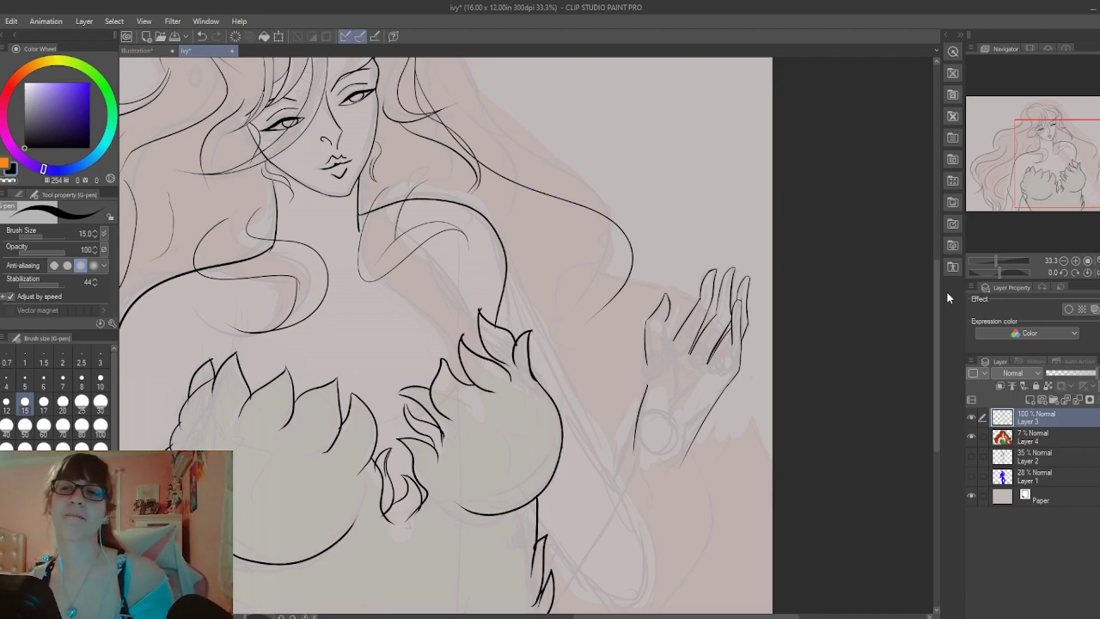
pyautogui.moveTo(946, 290)
pyautogui.mouseDown()
pyautogui.moveTo(933, 239)
pyautogui.moveTo(935, 309)
pyautogui.moveTo(939, 278)
pyautogui.mouseUp()
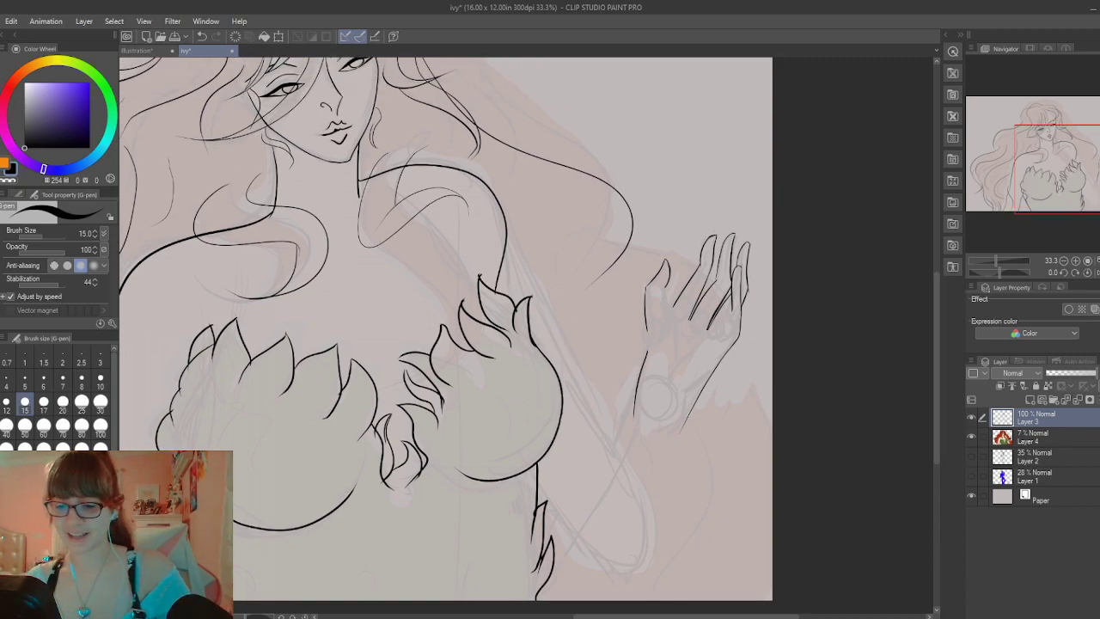
pyautogui.press('e')
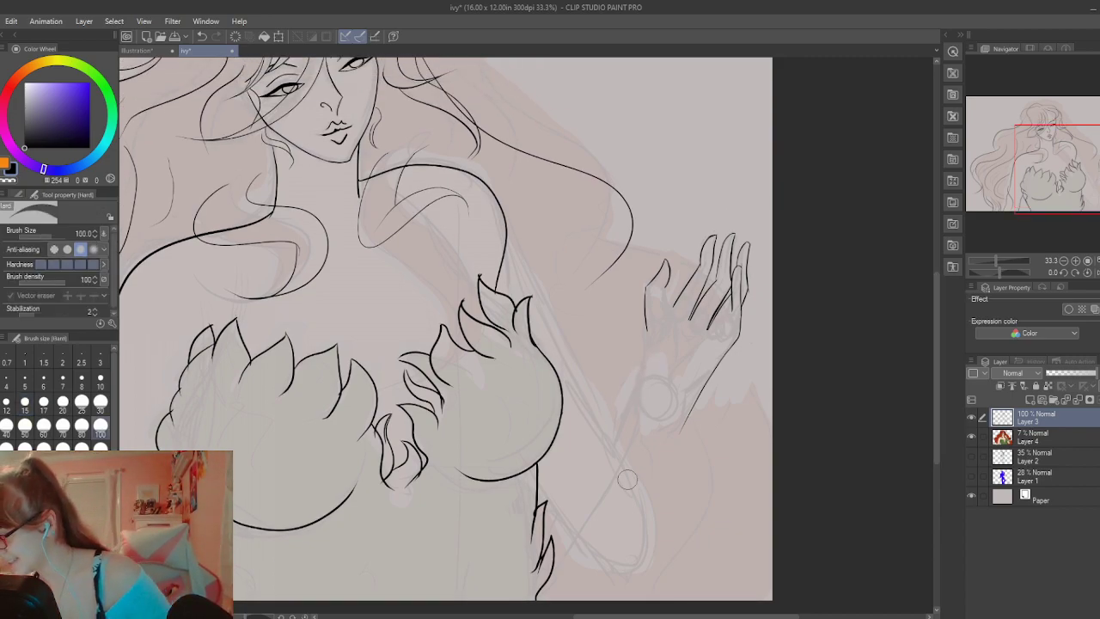
pyautogui.press('p')
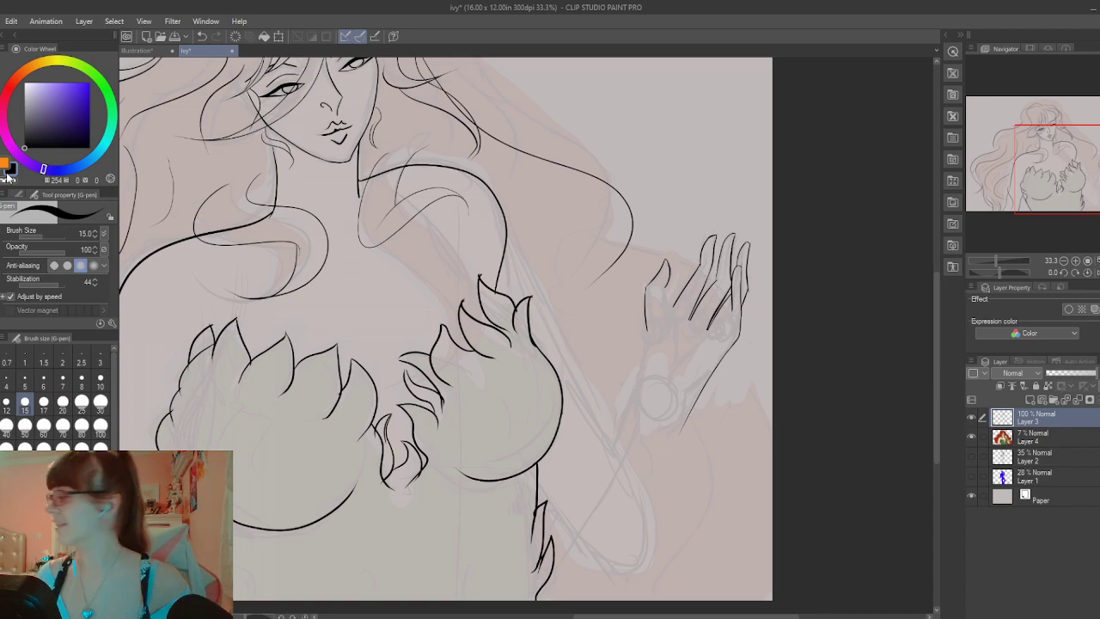
# Inspect the raised hand up close and compare it with the proportions of the whole figure
pyautogui.hotkey('ctrl', '+')
pyautogui.hotkey('ctrl', '+')
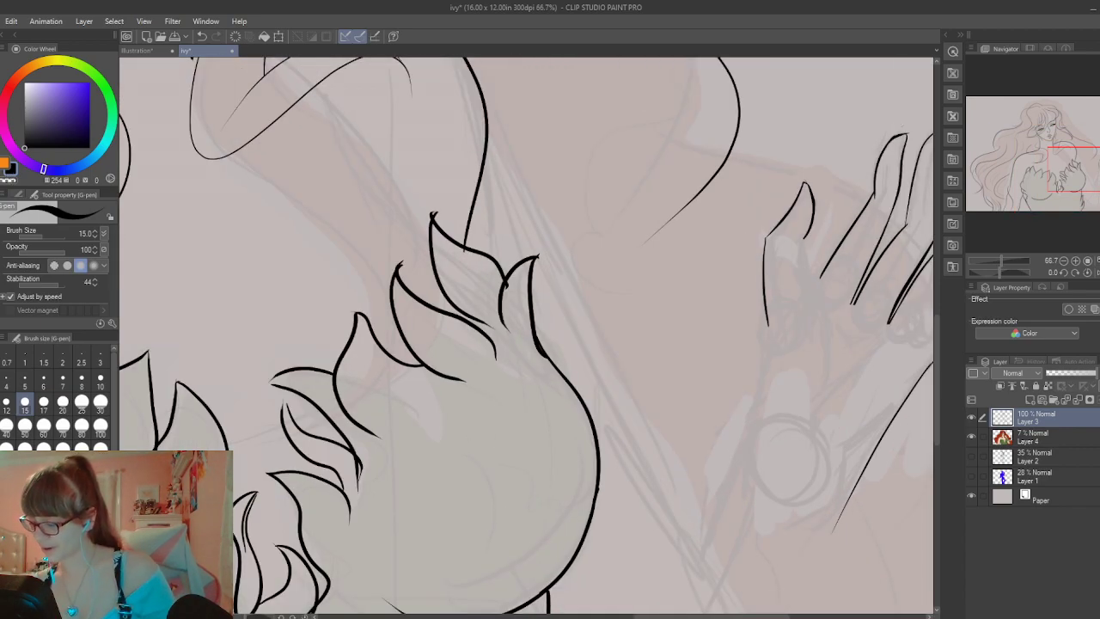
pyautogui.moveTo(657, 615); pyautogui.dragTo(718, 615)
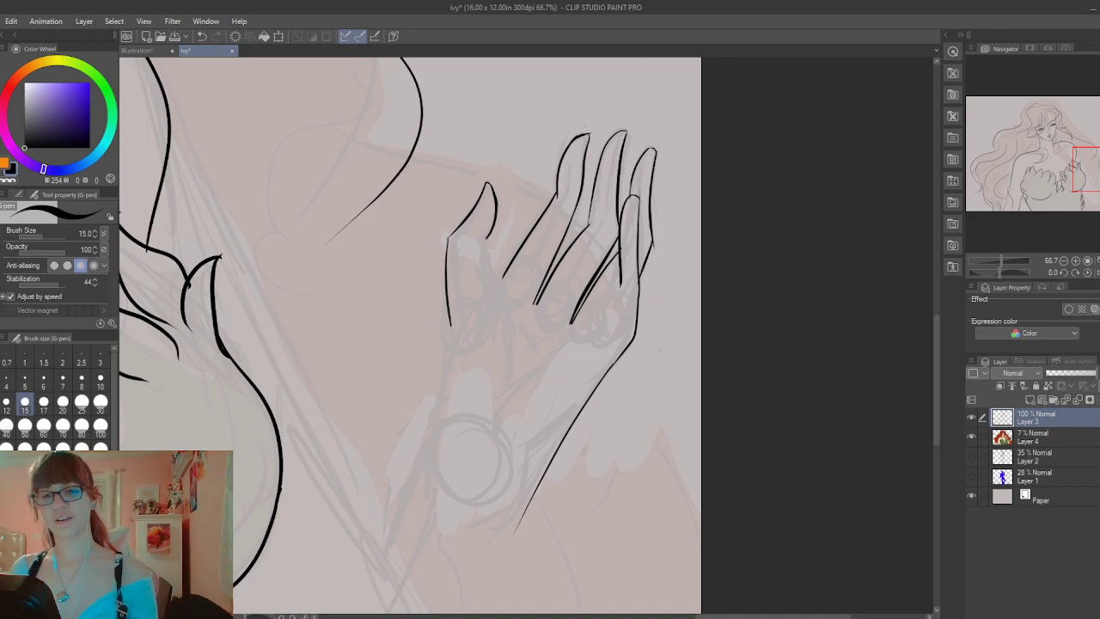
pyautogui.hotkey('ctrl', '-')
pyautogui.hotkey('ctrl', '-')
pyautogui.hotkey('ctrl', '-')
pyautogui.moveTo(641, 615); pyautogui.dragTo(558, 606)
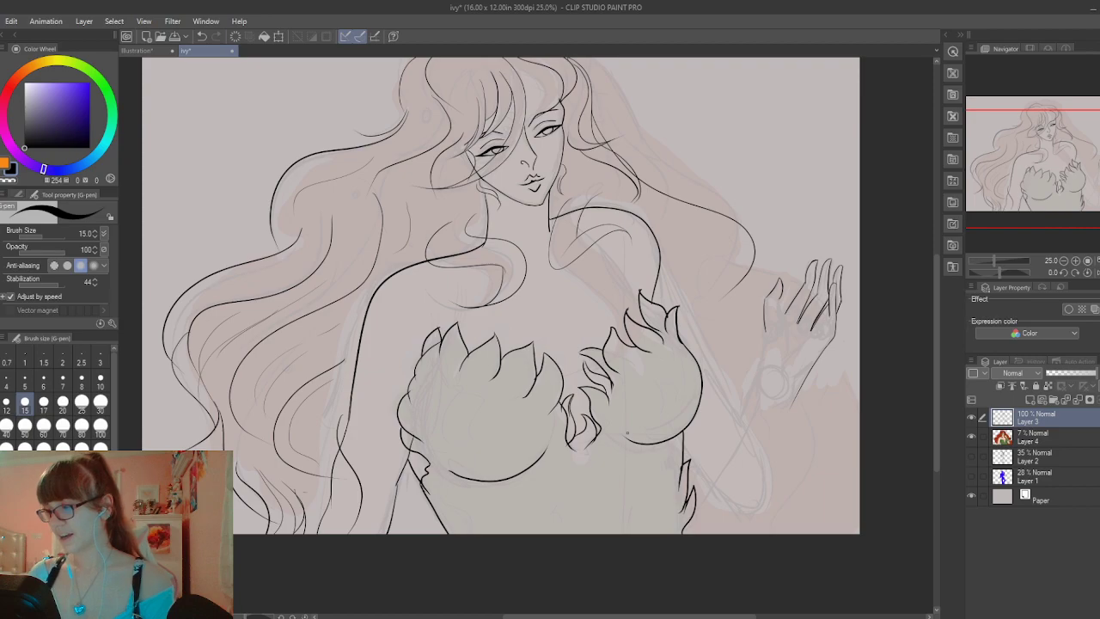
pyautogui.hotkey('ctrl', '-')
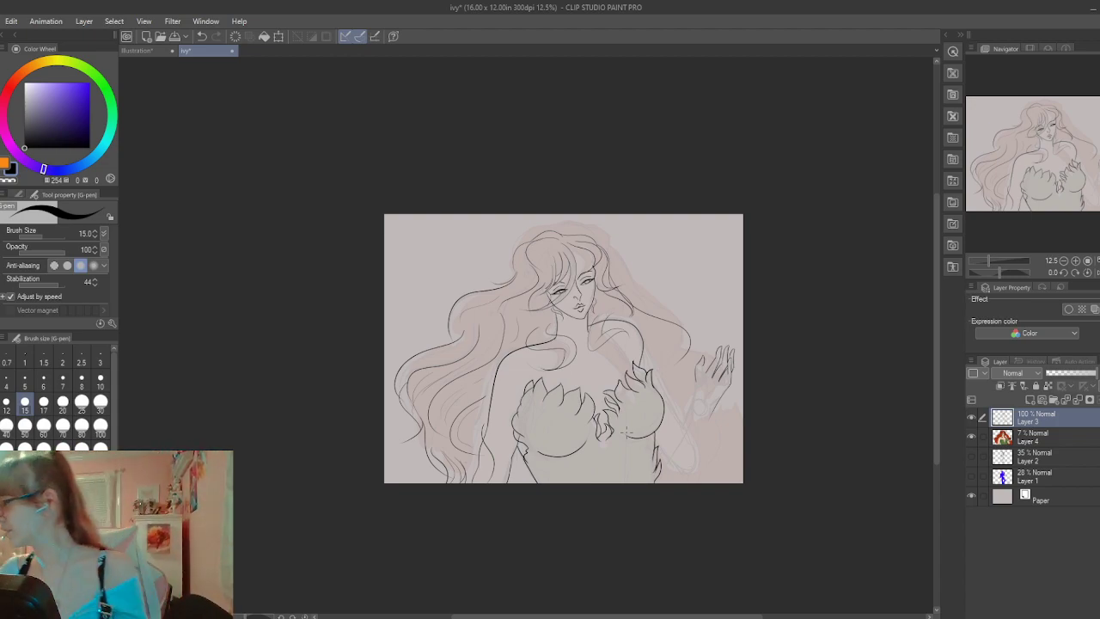
# Check the drawing in a horizontally mirrored view and restore its normal orientation
pyautogui.click(1097, 272)
pyautogui.click(1097, 272)
pyautogui.press('h')
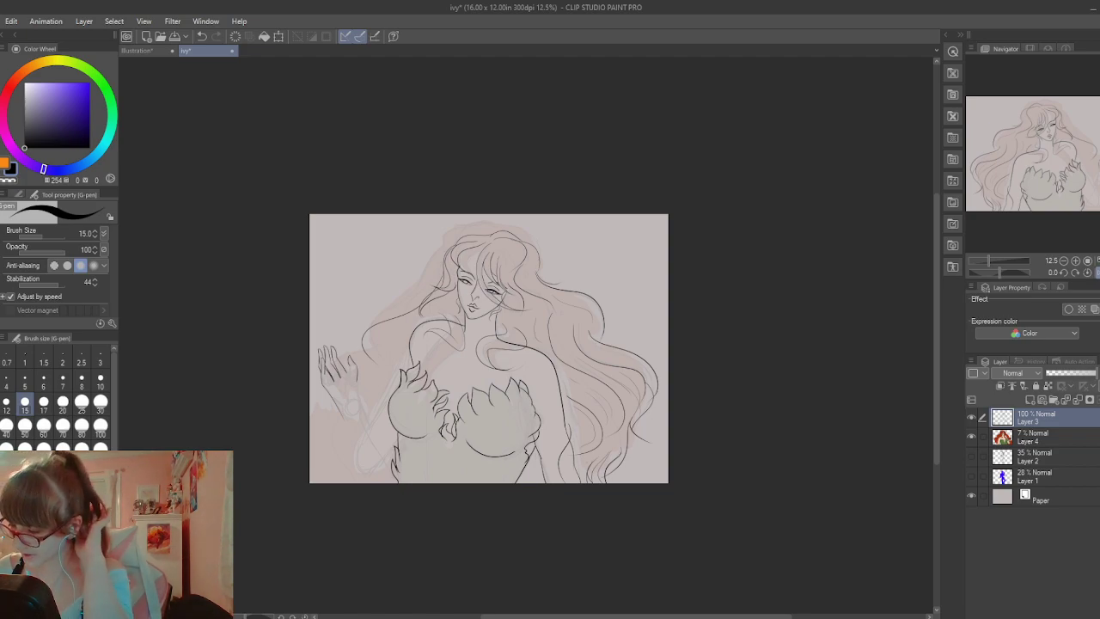
pyautogui.click(1097, 272)
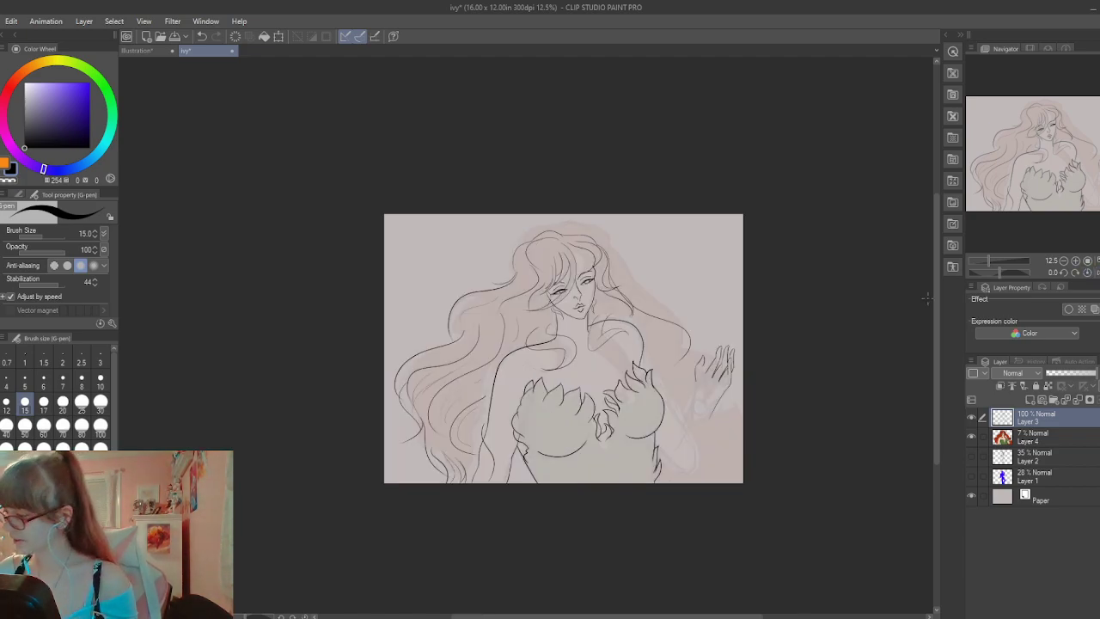
# Ink the inner thumb line of the raised hand, curving it into a V that joins the lower edge of the index finger
pyautogui.scroll(-1, 937, 329)
pyautogui.moveTo(936, 329); pyautogui.dragTo(937, 356)
pyautogui.scroll(4, 735, 281)
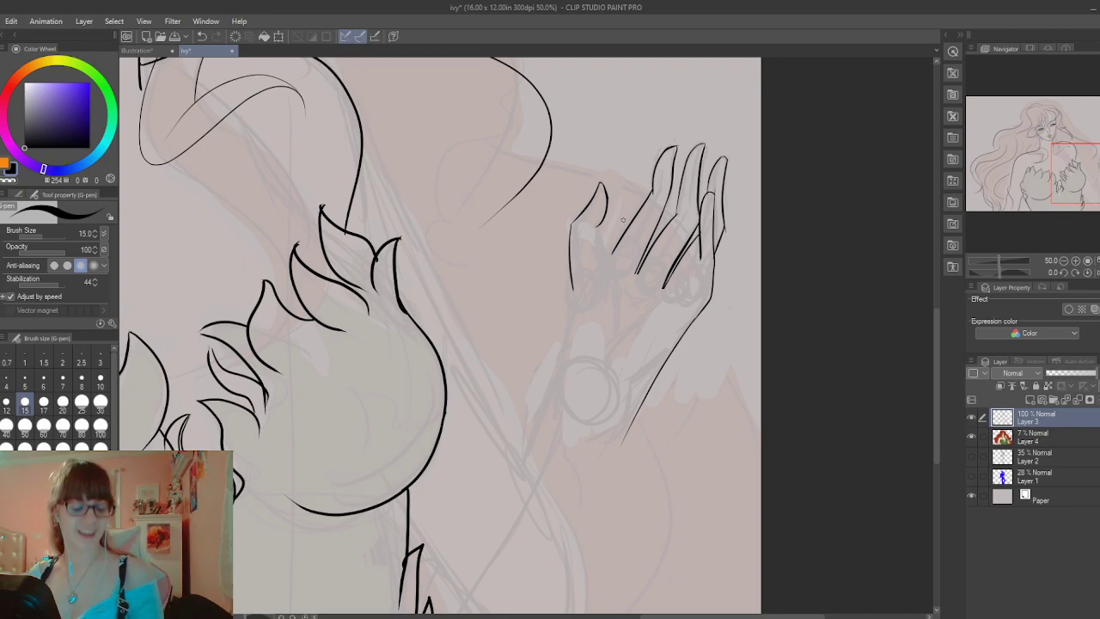
pyautogui.moveTo(596, 228); pyautogui.dragTo(600, 301)
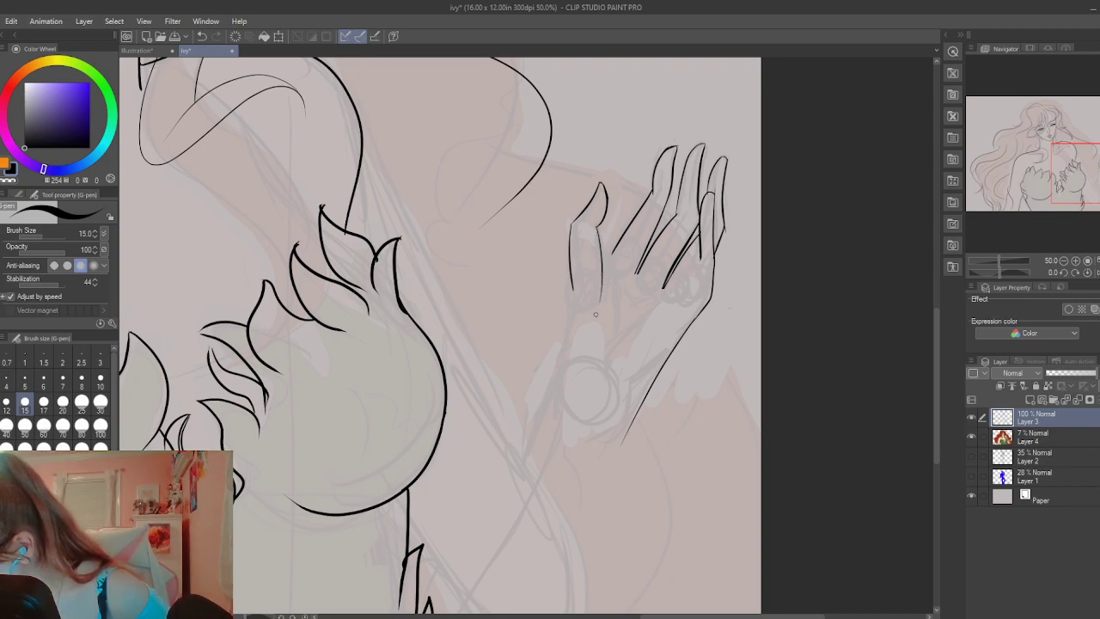
pyautogui.hotkey('ctrl', 'z')
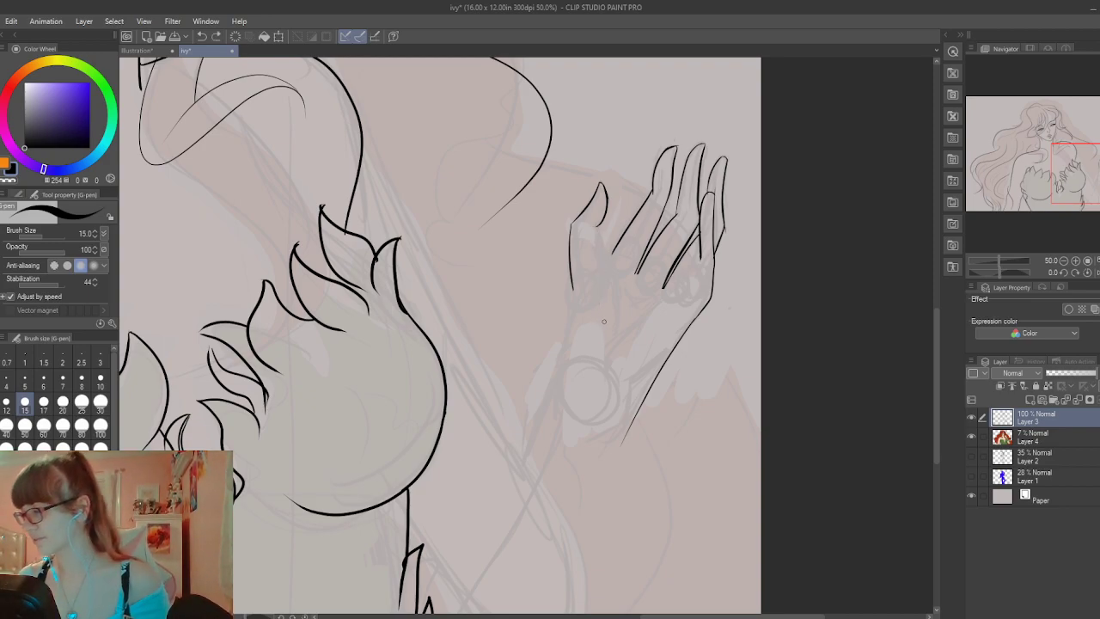
pyautogui.moveTo(598, 229); pyautogui.dragTo(605, 292)
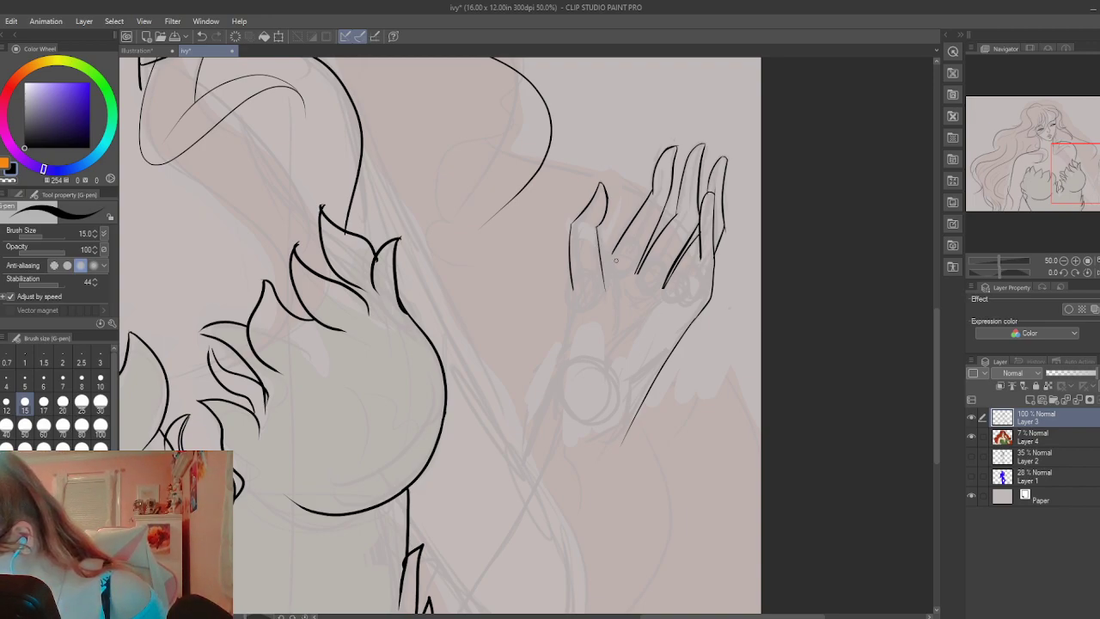
pyautogui.hotkey('ctrl', 'z')
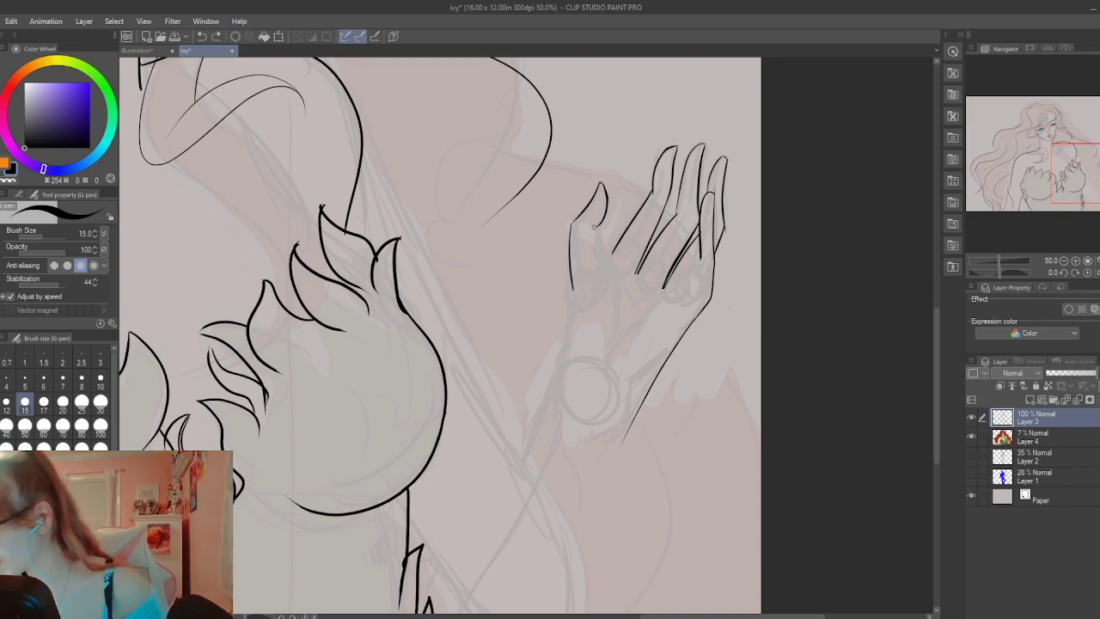
pyautogui.moveTo(594, 225)
pyautogui.mouseDown()
pyautogui.moveTo(603, 268)
pyautogui.moveTo(616, 244)
pyautogui.mouseUp()
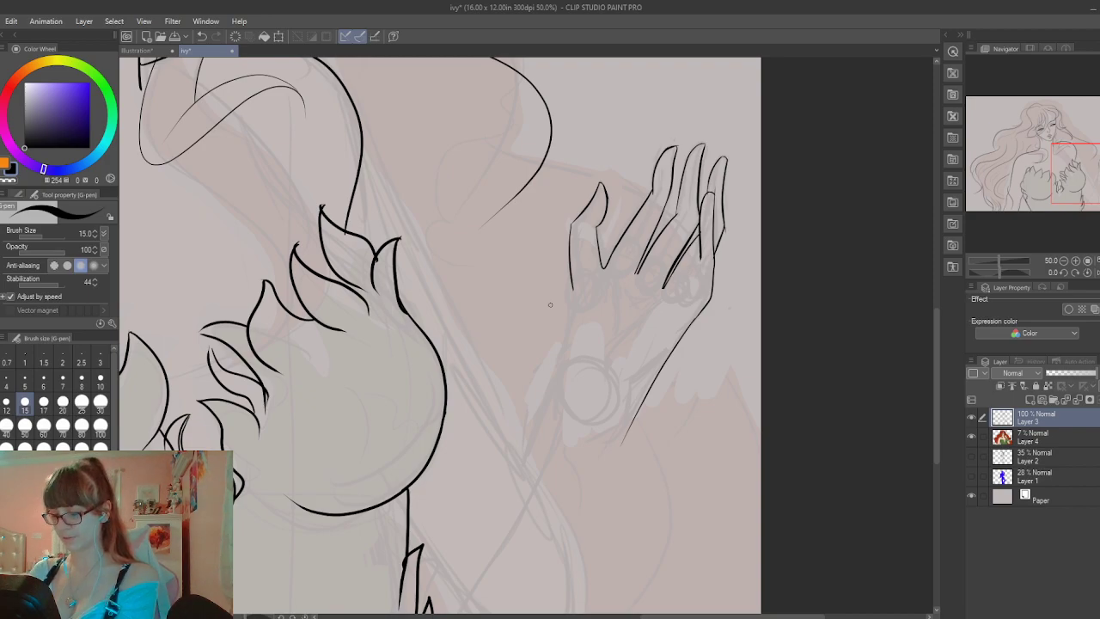
# Erase the lower end of the thumb's outer line and redraw it with the G-pen as a slight bulge at the thumb's base
pyautogui.press('e')
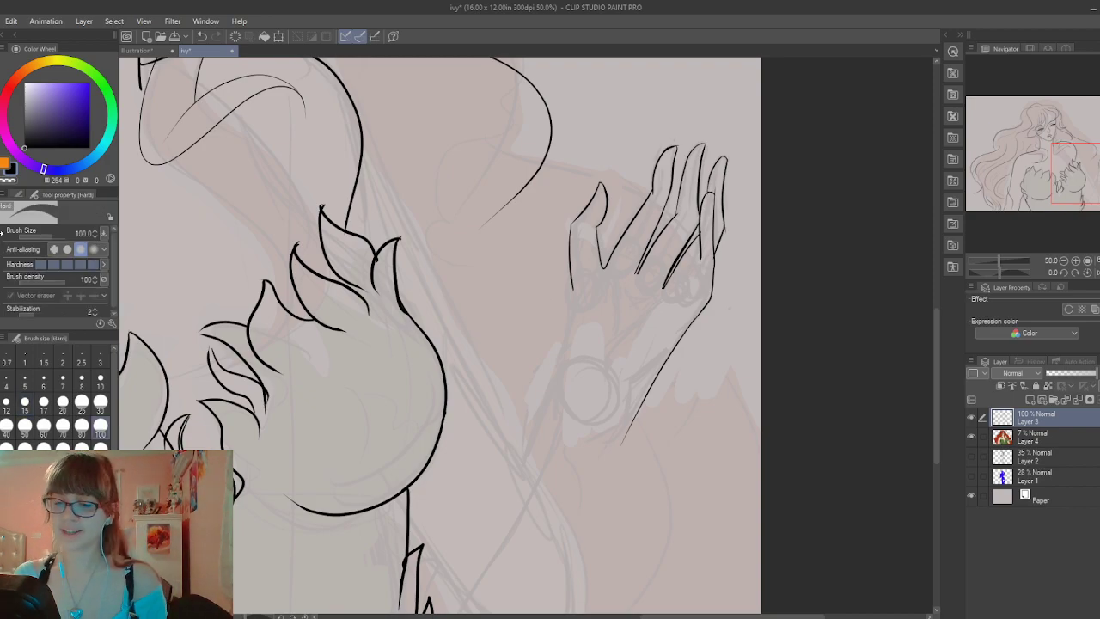
pyautogui.moveTo(576, 295); pyautogui.dragTo(567, 274)
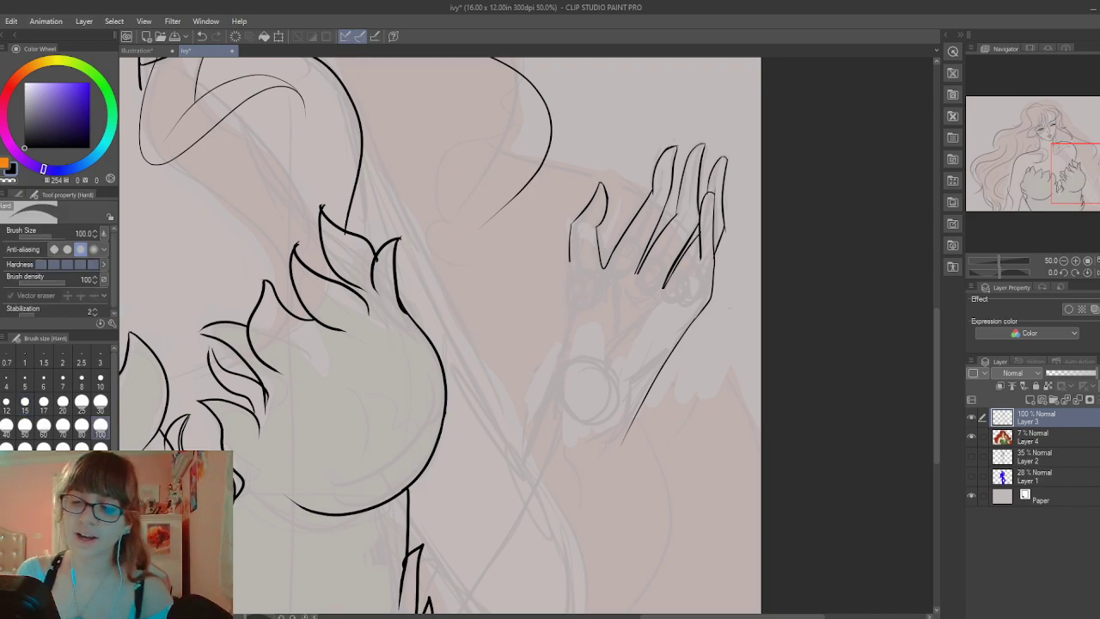
pyautogui.press('p')
pyautogui.moveTo(568, 256); pyautogui.dragTo(567, 302)
pyautogui.hotkey('ctrl', 'z')
pyautogui.moveTo(569, 261); pyautogui.dragTo(566, 304)
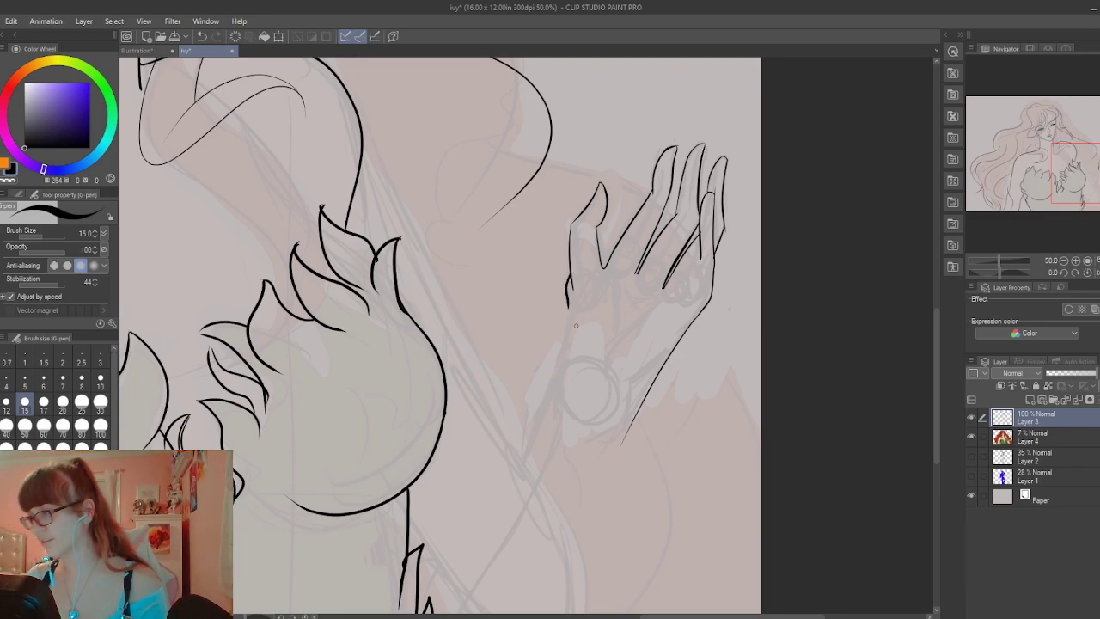
# Extend the thumb-side edge of the palm down to the wrist and ink a short crease across the opposite side of the wrist
pyautogui.moveTo(567, 298)
pyautogui.mouseDown()
pyautogui.moveTo(566, 343)
pyautogui.moveTo(633, 388)
pyautogui.moveTo(653, 390)
pyautogui.moveTo(668, 356)
pyautogui.moveTo(651, 387)
pyautogui.moveTo(622, 388)
pyautogui.mouseUp()
pyautogui.hotkey('ctrl', 'z')
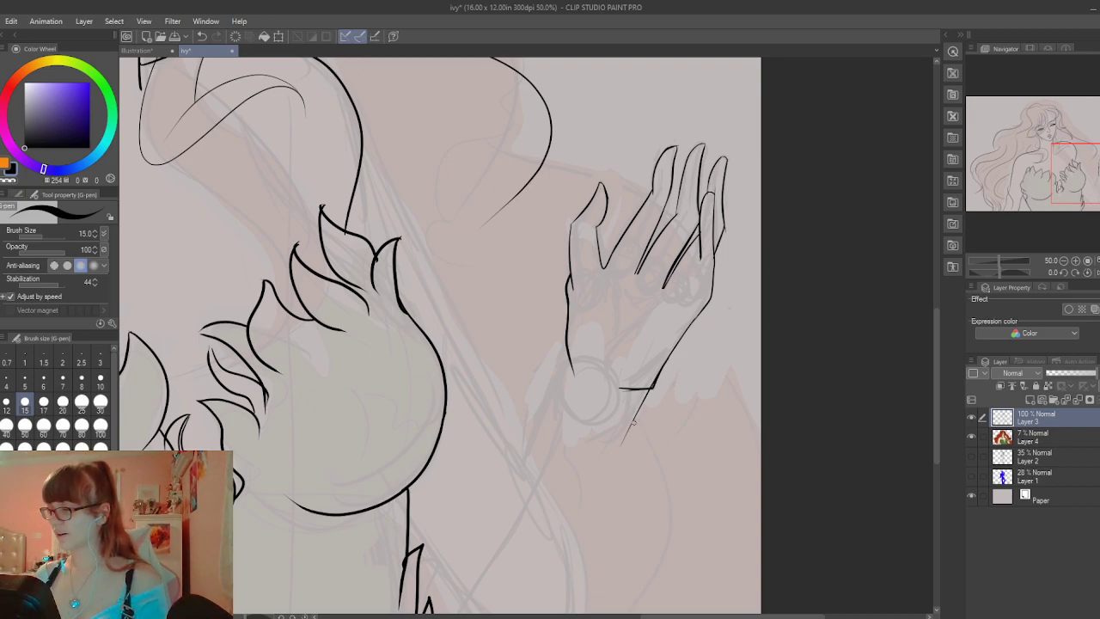
pyautogui.hotkey('ctrl', 'z')
pyautogui.hotkey('ctrl', 'z')
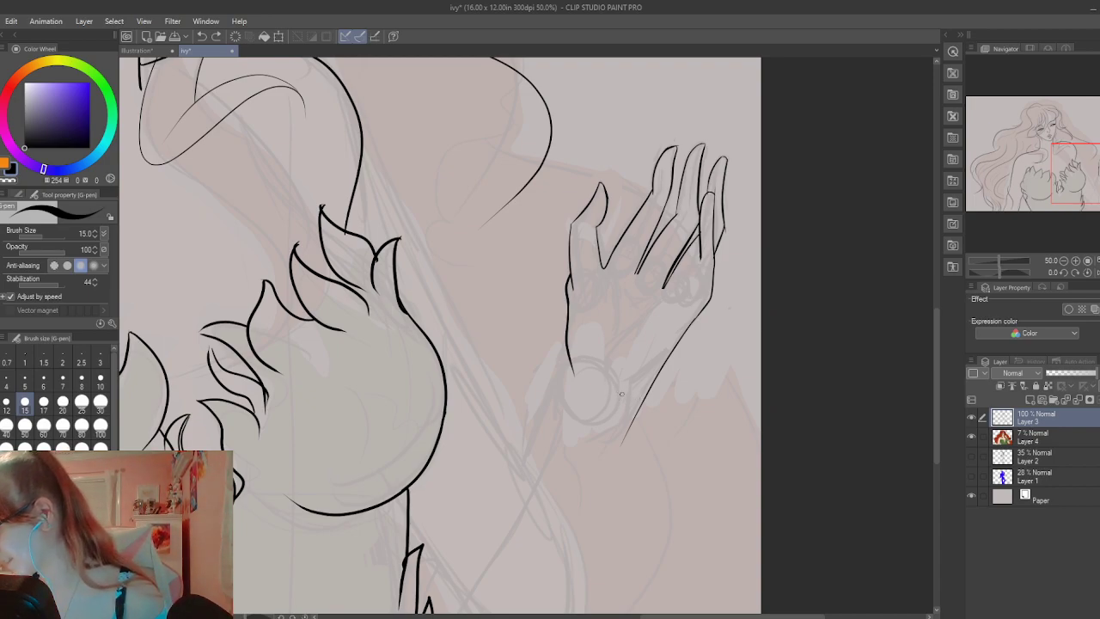
pyautogui.moveTo(619, 395)
pyautogui.mouseDown()
pyautogui.moveTo(654, 390)
pyautogui.moveTo(679, 347)
pyautogui.mouseUp()
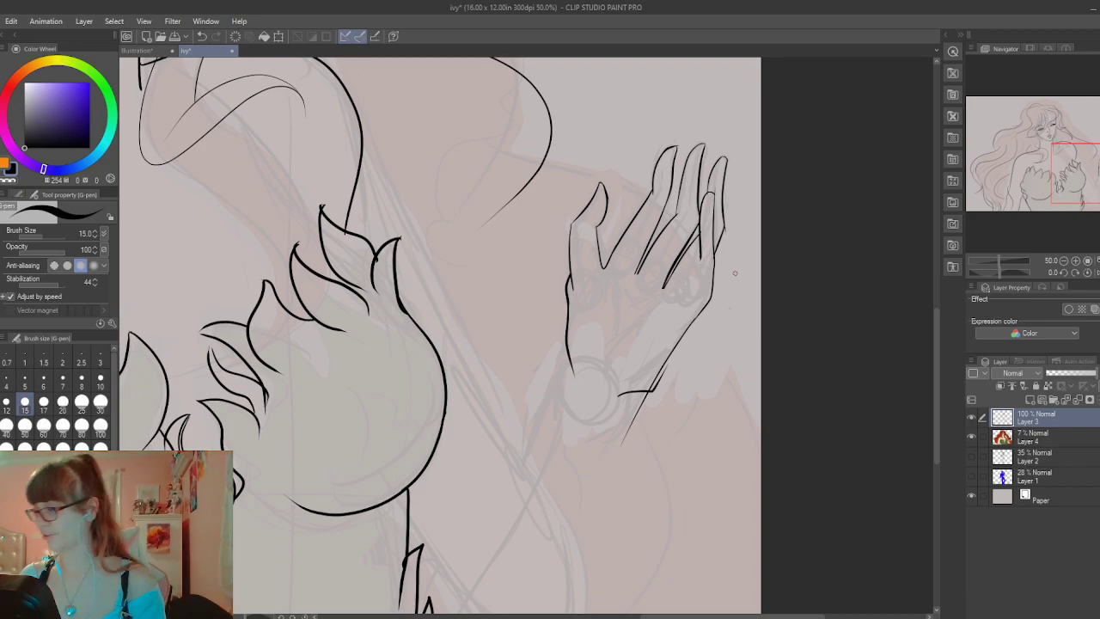
pyautogui.hotkey('ctrl', 'z')
pyautogui.moveTo(619, 394)
pyautogui.mouseDown()
pyautogui.moveTo(655, 384)
pyautogui.moveTo(678, 342)
pyautogui.mouseUp()
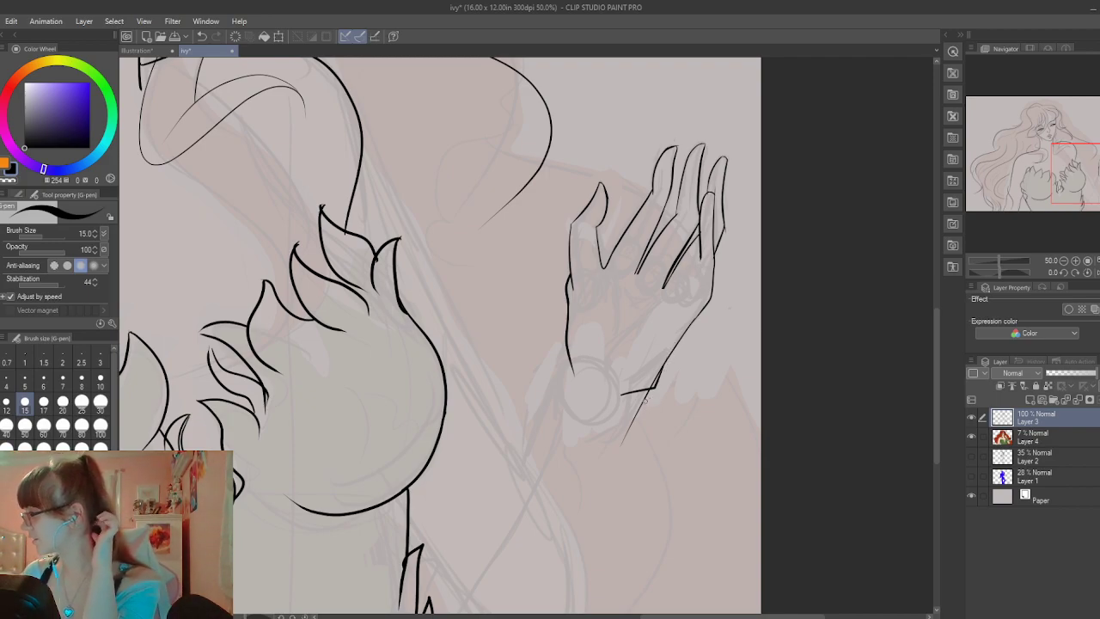
# Ink short contour strokes on both sides of the wrist, leading from the palm into the forearm
pyautogui.moveTo(936, 350); pyautogui.dragTo(935, 374)
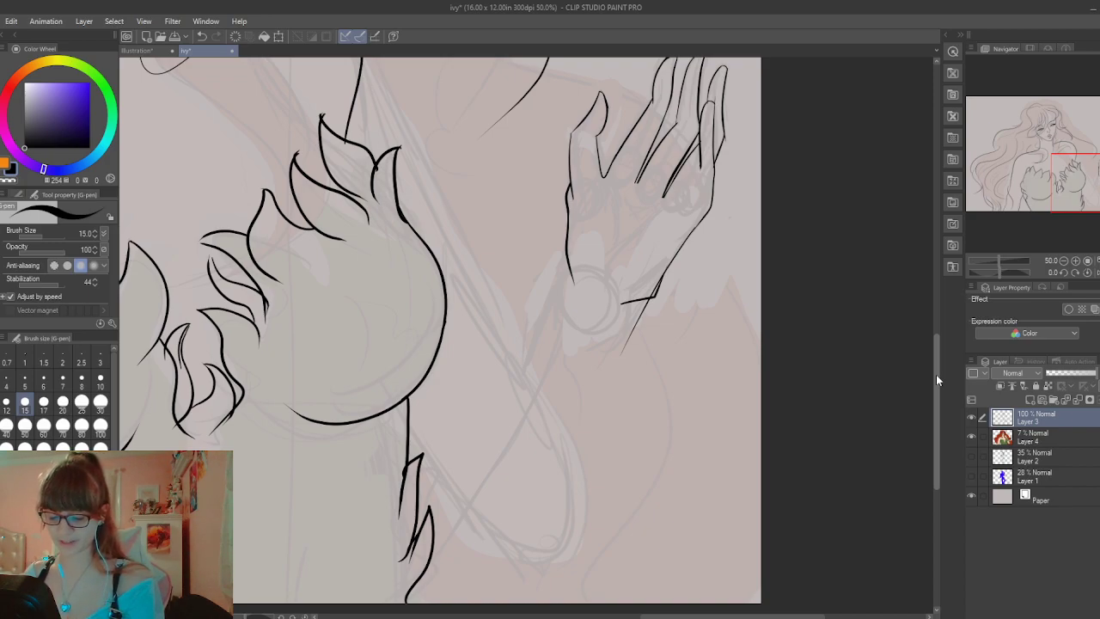
pyautogui.moveTo(569, 280); pyautogui.dragTo(563, 298)
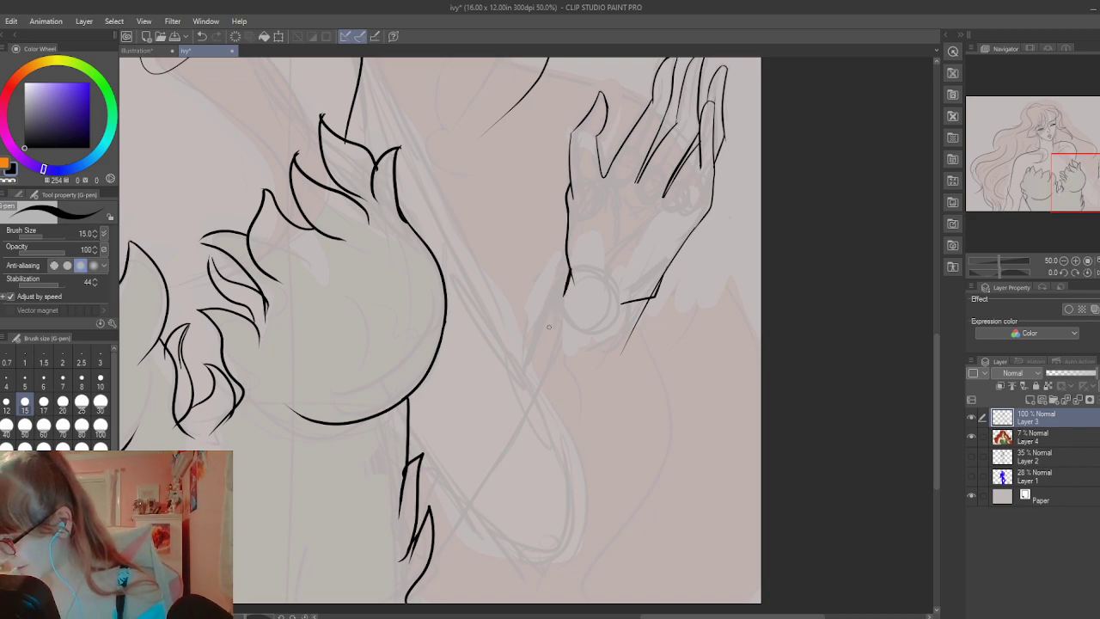
pyautogui.moveTo(651, 297); pyautogui.dragTo(622, 348)
pyautogui.moveTo(560, 298)
pyautogui.mouseDown()
pyautogui.moveTo(423, 513)
pyautogui.moveTo(418, 542)
pyautogui.mouseUp()
pyautogui.moveTo(634, 331); pyautogui.dragTo(468, 603)
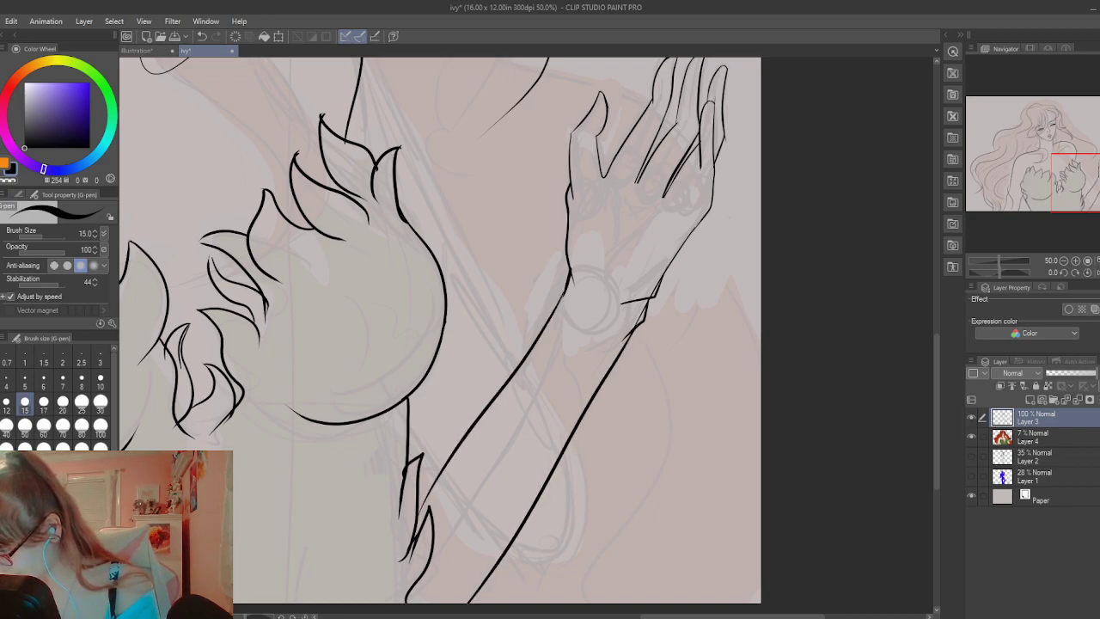
pyautogui.scroll(-4, 936, 396)
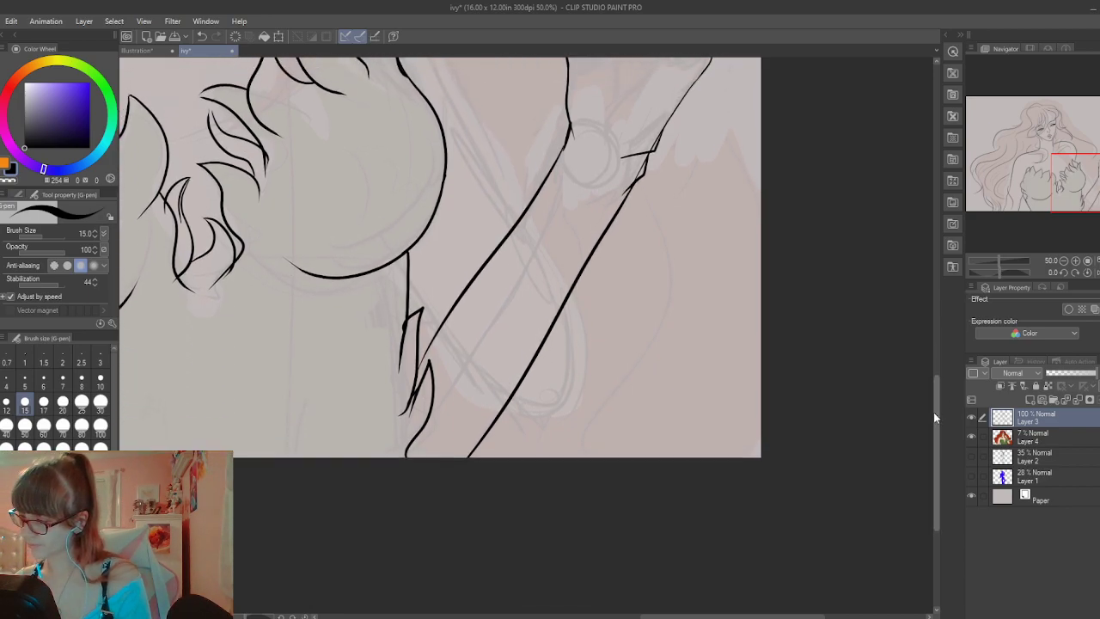
pyautogui.hotkey('ctrl', 'z')
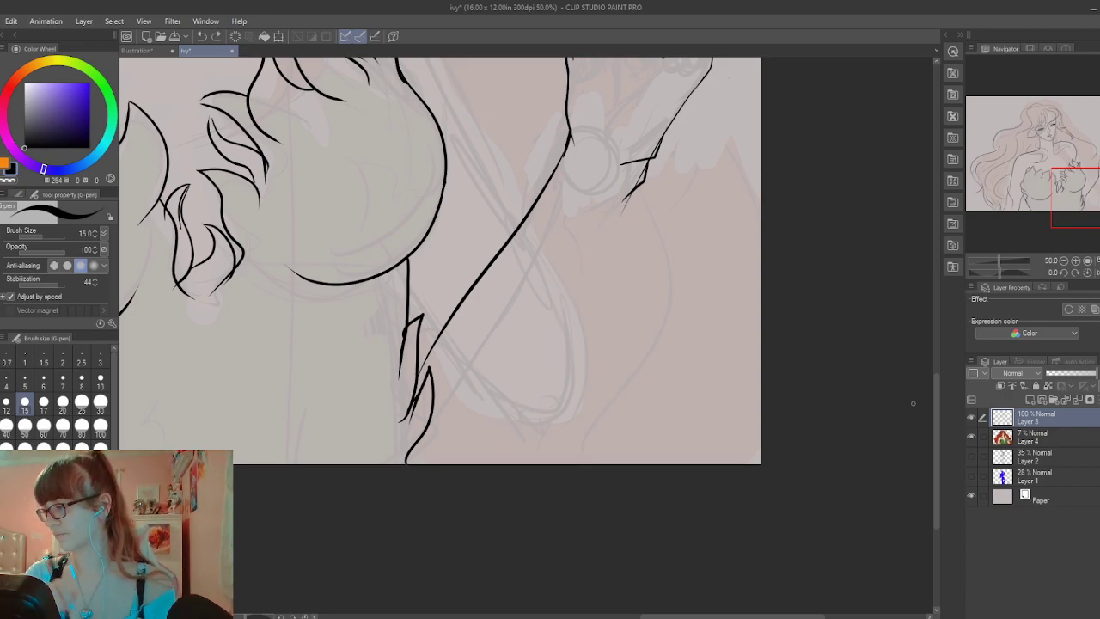
pyautogui.moveTo(633, 191); pyautogui.dragTo(447, 464)
pyautogui.hotkey('ctrl', 'z')
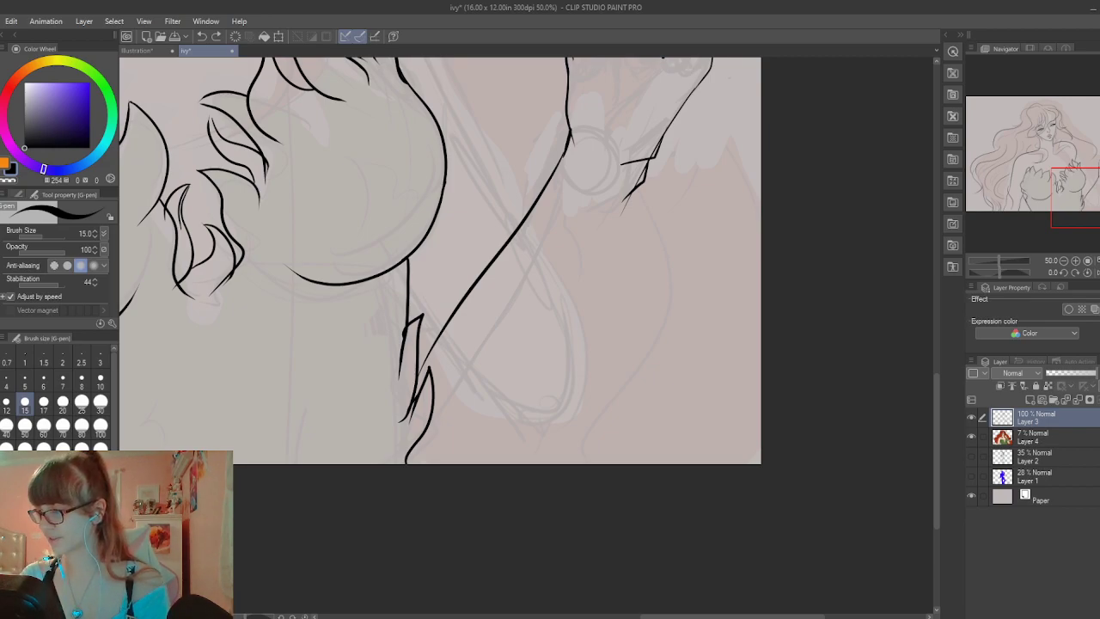
pyautogui.hotkey('ctrl', 'z')
# Ink both forearm edges from the wrist, the outer one reaching the canvas's bottom edge and the inner one curving to the bodice's side
pyautogui.moveTo(642, 182); pyautogui.dragTo(477, 464)
pyautogui.moveTo(565, 153); pyautogui.dragTo(384, 345)
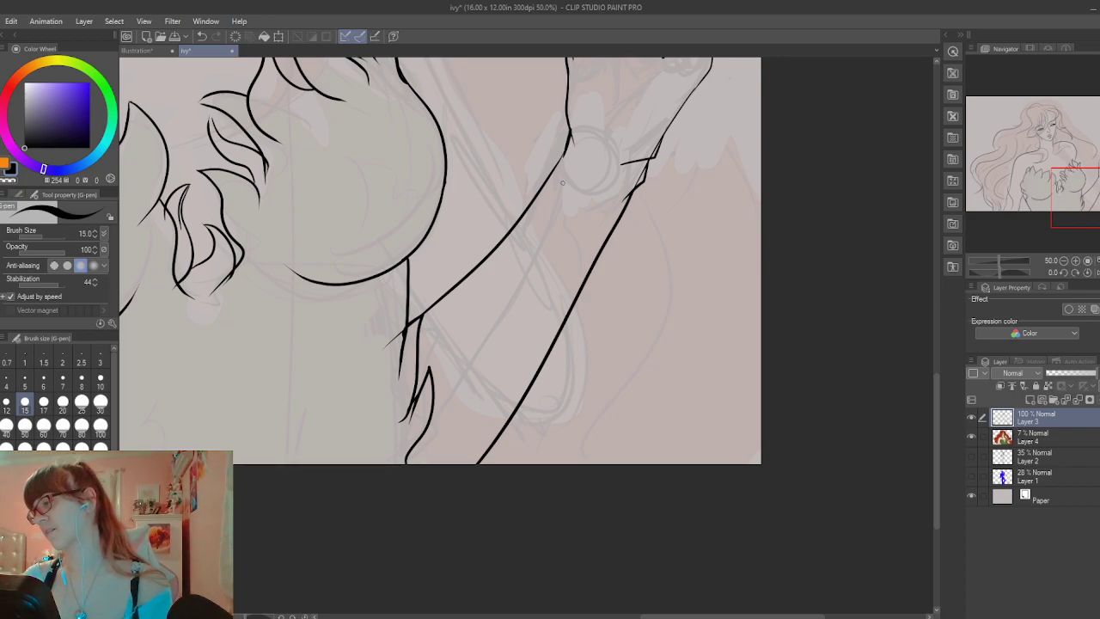
# Show the pen sub tools and inspect the raised hand and wrist up close and against the rest of the figure
pyautogui.moveTo(940, 401); pyautogui.dragTo(947, 321)
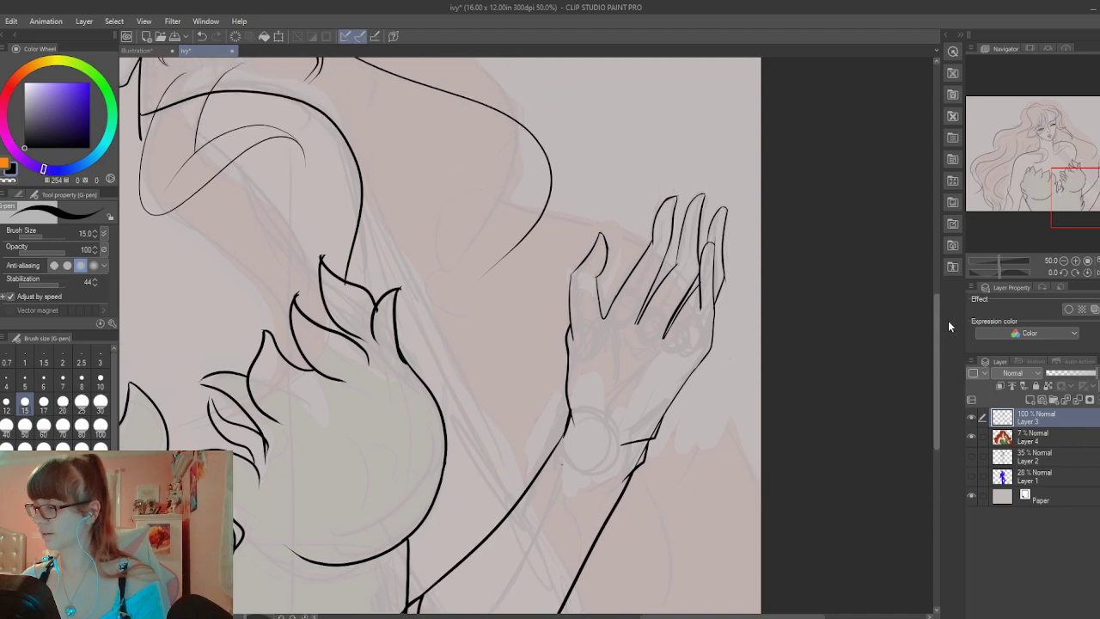
pyautogui.scroll(-2, 948, 327)
pyautogui.scroll(1, 949, 327)
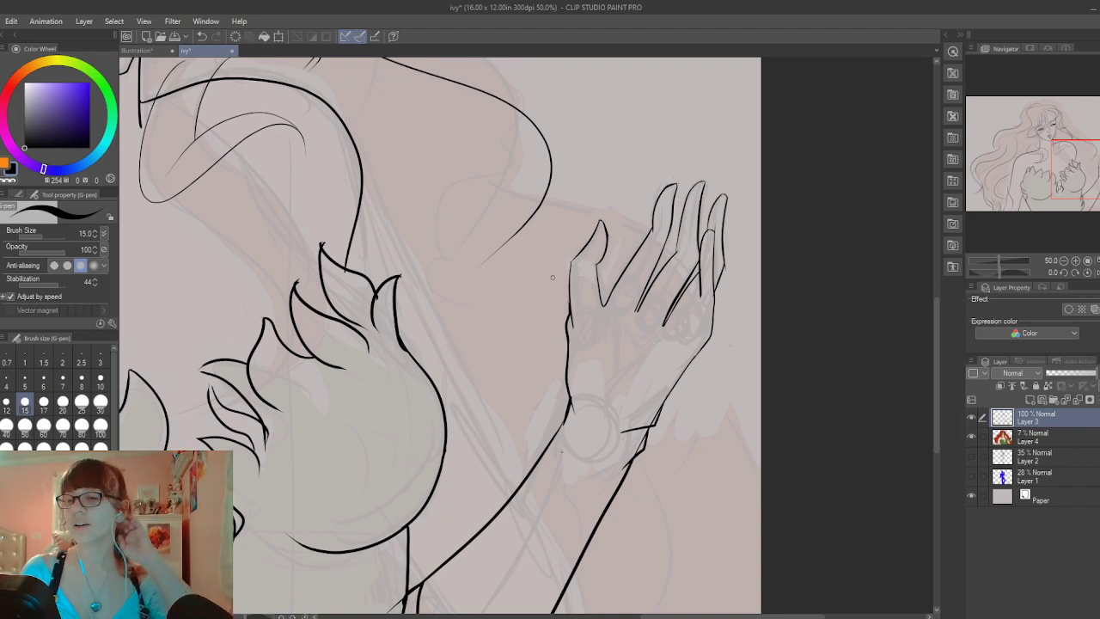
pyautogui.click(25, 194)
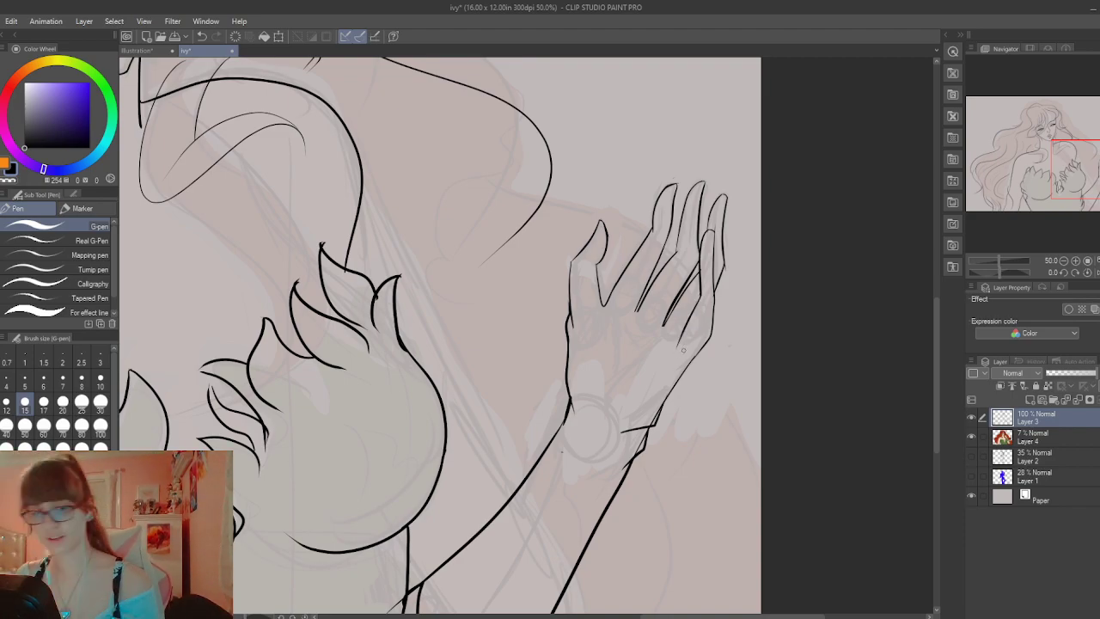
pyautogui.scroll(4, 683, 350)
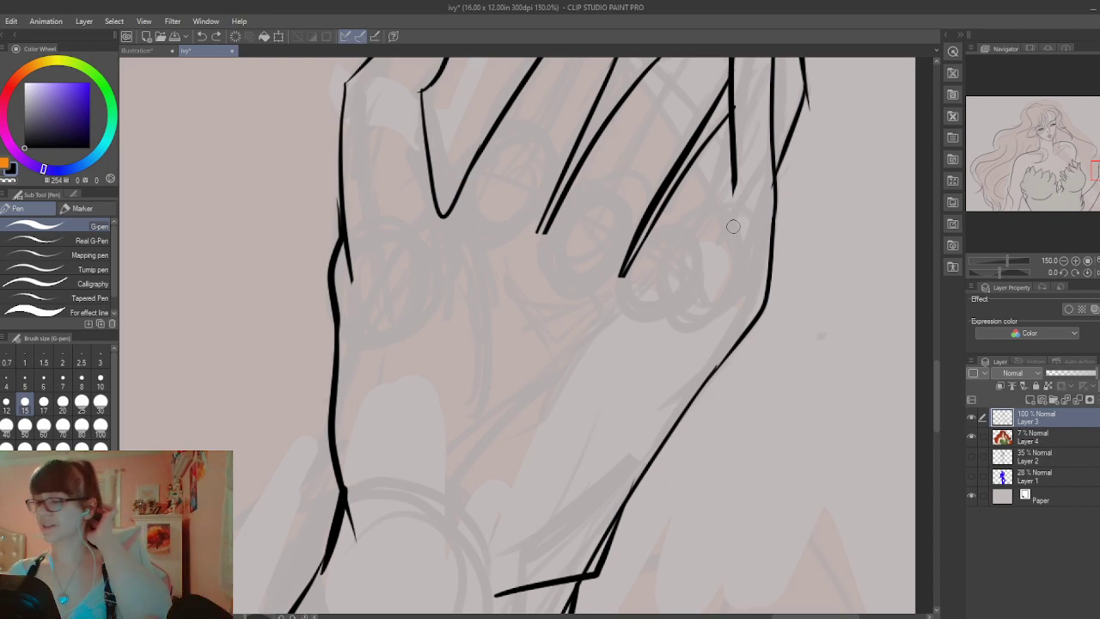
pyautogui.scroll(-4, 732, 226)
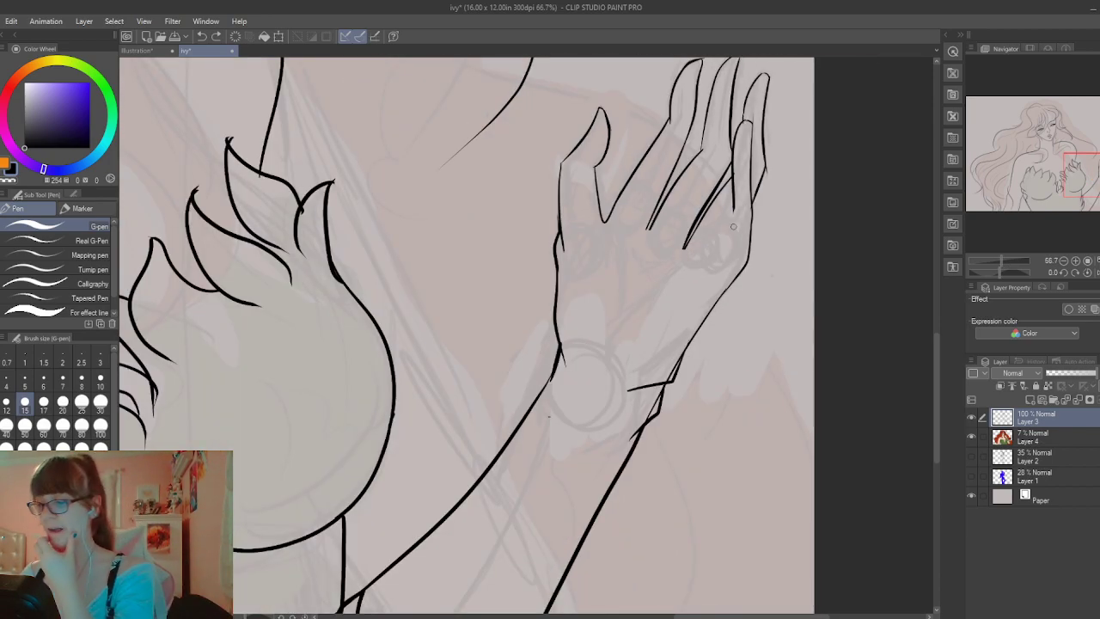
pyautogui.scroll(-3, 732, 226)
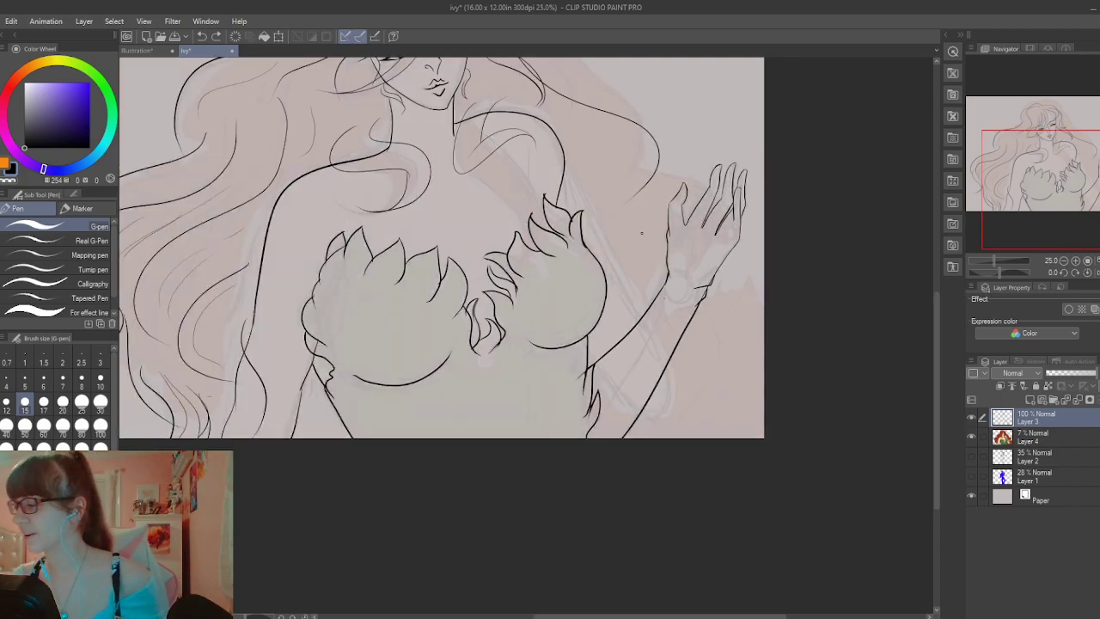
# Ink wavy hair strands between the shoulder and the raised hand, flowing from the outer hair curl down behind the forearm
pyautogui.moveTo(635, 158); pyautogui.dragTo(640, 353)
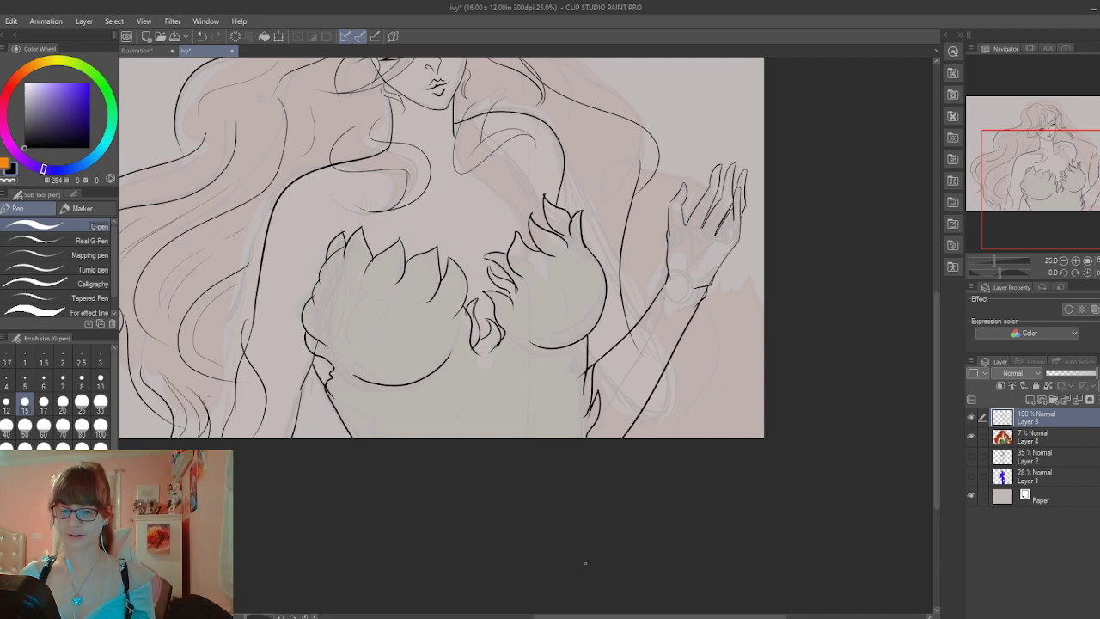
pyautogui.hotkey('ctrl', 'z')
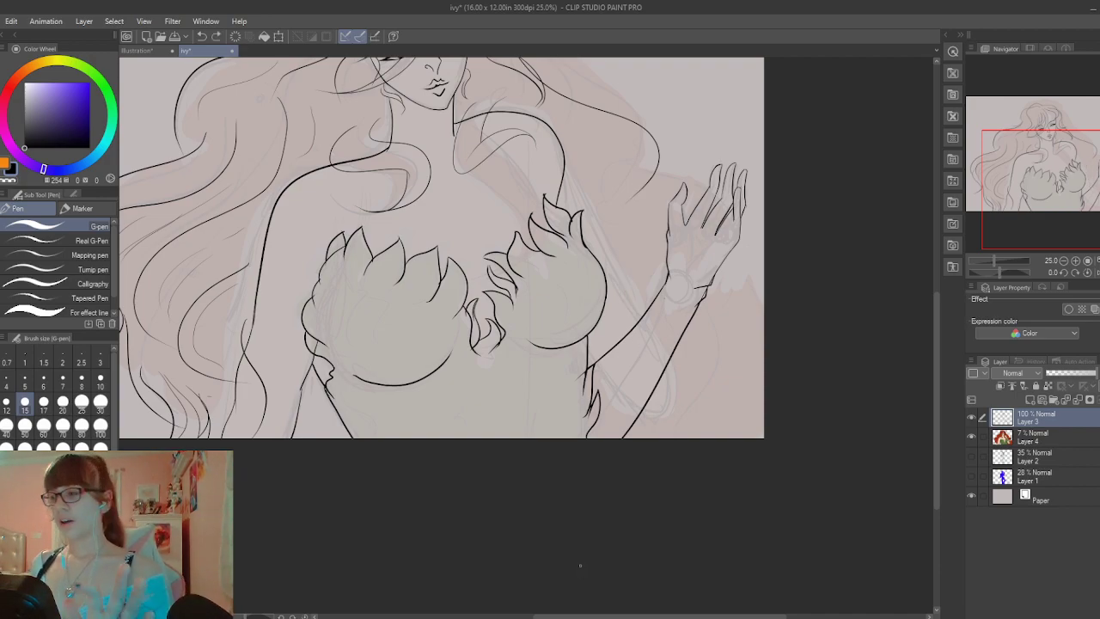
pyautogui.moveTo(607, 140)
pyautogui.mouseDown()
pyautogui.moveTo(636, 159)
pyautogui.moveTo(597, 207)
pyautogui.mouseUp()
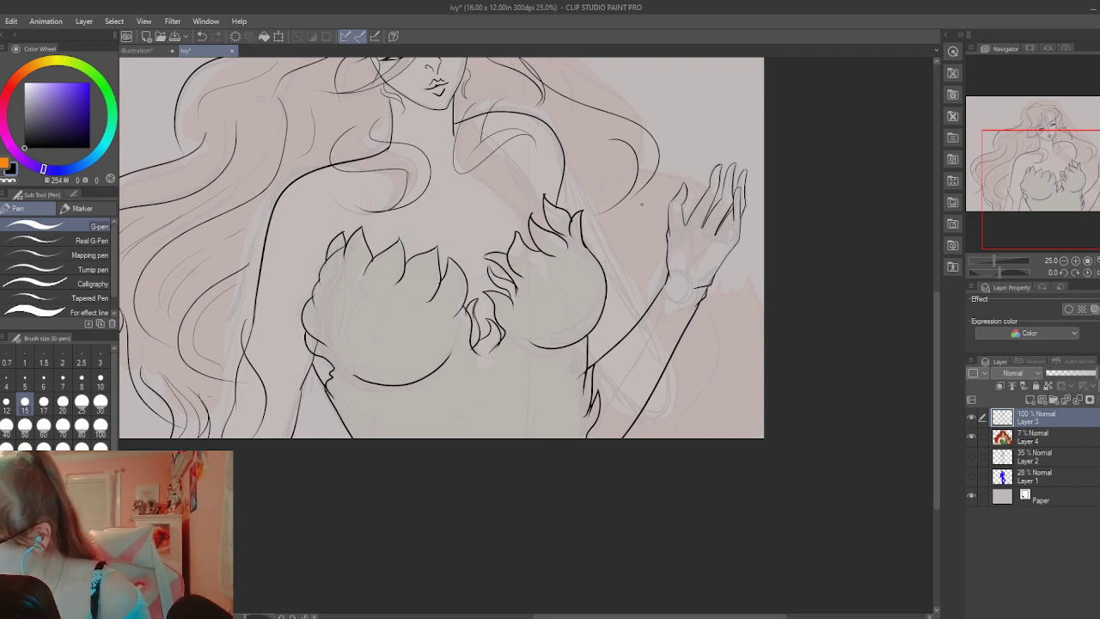
pyautogui.moveTo(645, 215); pyautogui.dragTo(625, 178)
pyautogui.moveTo(647, 226)
pyautogui.mouseDown()
pyautogui.moveTo(603, 157)
pyautogui.moveTo(651, 283)
pyautogui.moveTo(602, 314)
pyautogui.mouseUp()
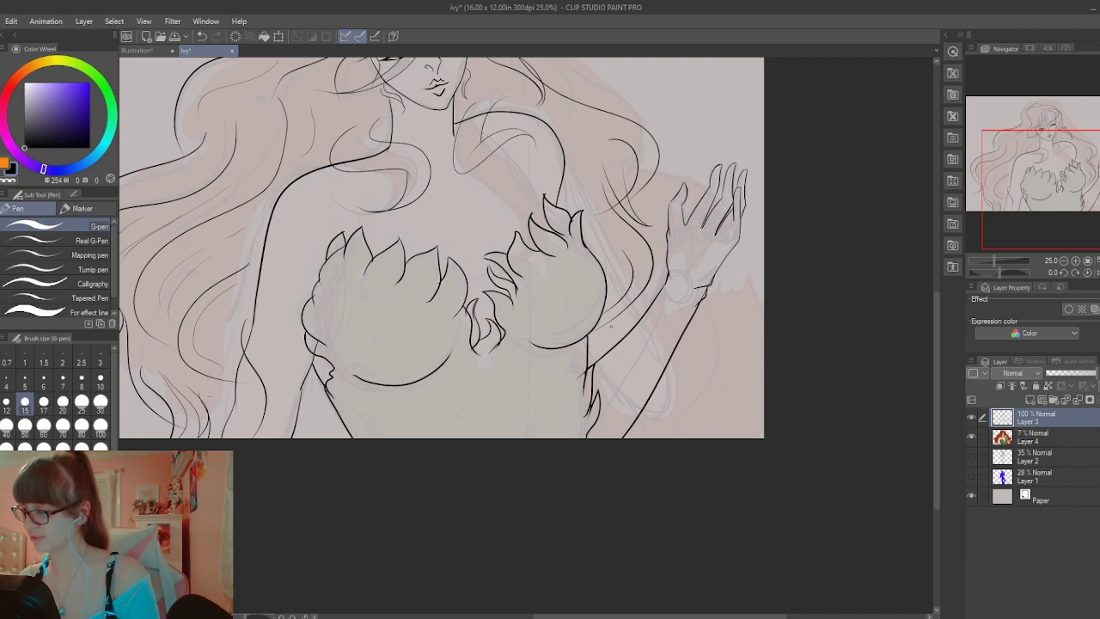
# Review the whole figure at several magnifications and check its proportions in a horizontally mirrored view
pyautogui.moveTo(937, 359); pyautogui.dragTo(950, 299)
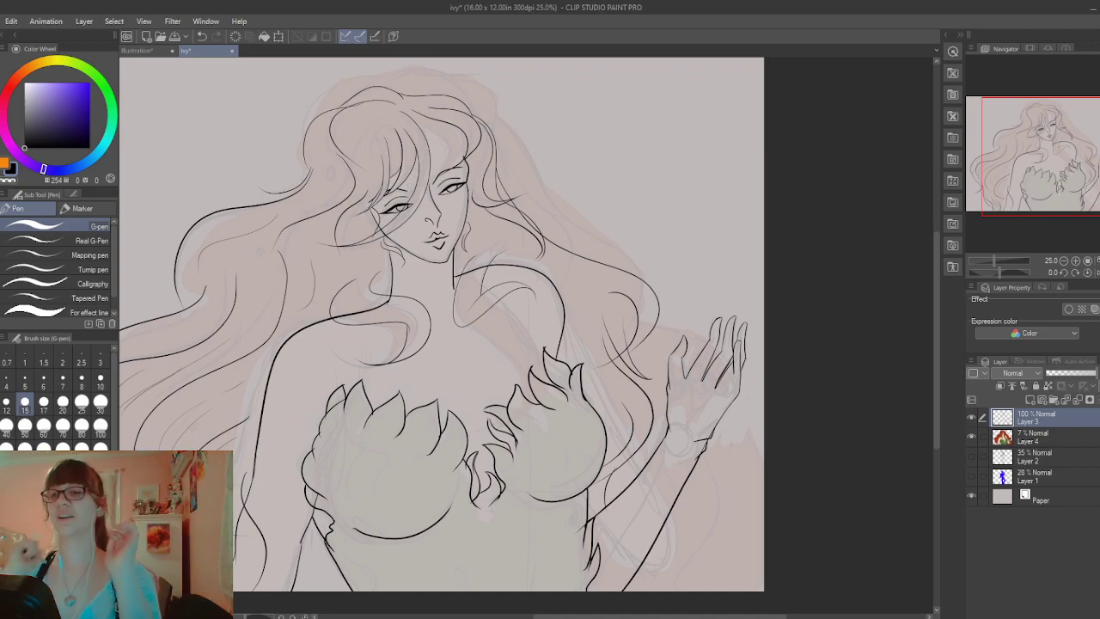
pyautogui.moveTo(935, 349)
pyautogui.mouseDown()
pyautogui.moveTo(935, 378)
pyautogui.moveTo(932, 334)
pyautogui.mouseUp()
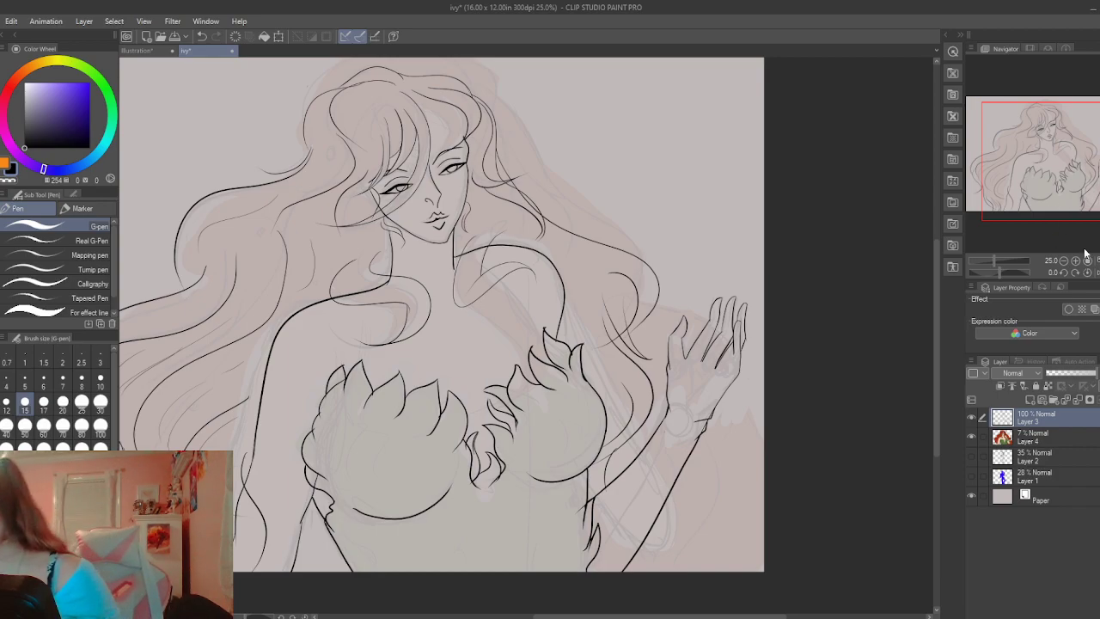
pyautogui.hotkey('ctrl', '-')
pyautogui.hotkey('ctrl', '+')
pyautogui.hotkey('ctrl', '+')
pyautogui.hotkey('ctrl', '+')
pyautogui.hotkey('ctrl', '+')
pyautogui.hotkey('ctrl', '+')
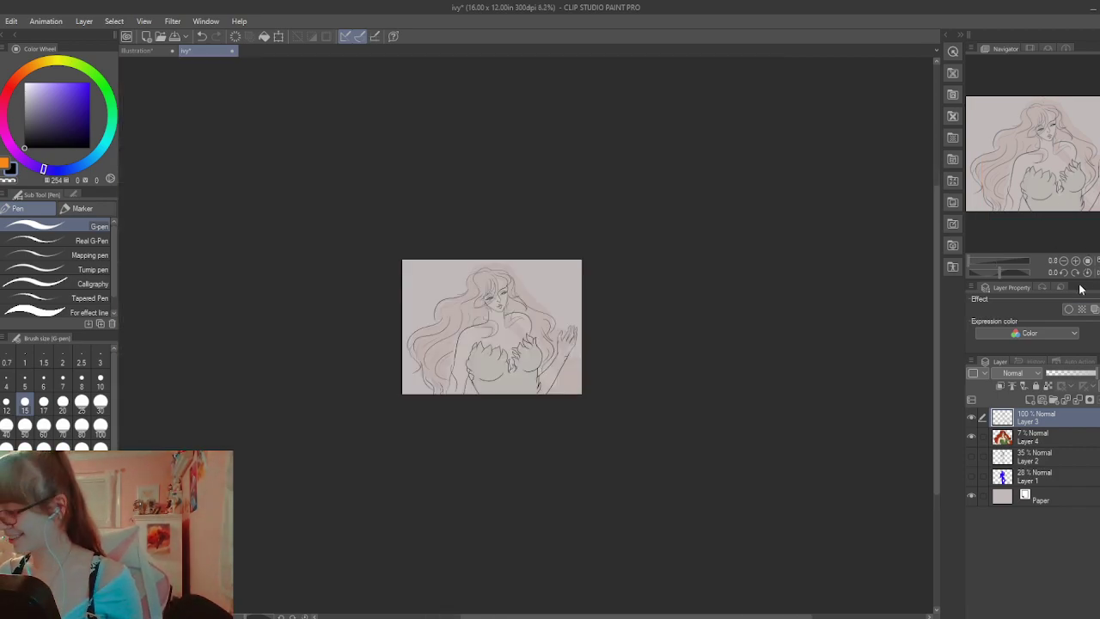
pyautogui.click(1087, 273)
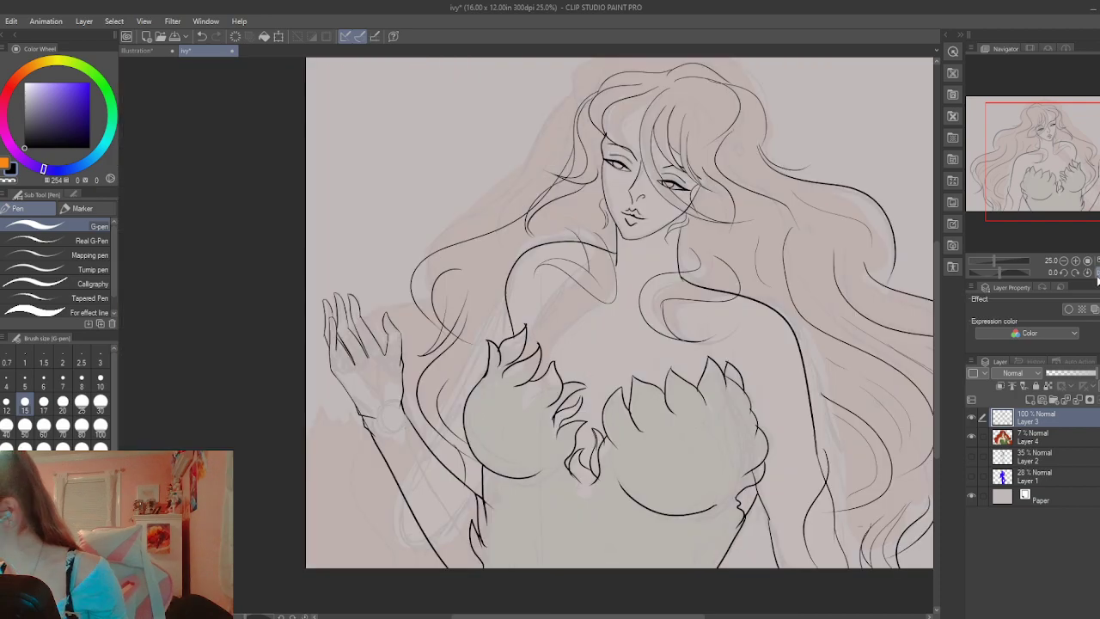
pyautogui.hotkey('ctrl', '+')
pyautogui.hotkey('ctrl', '+')
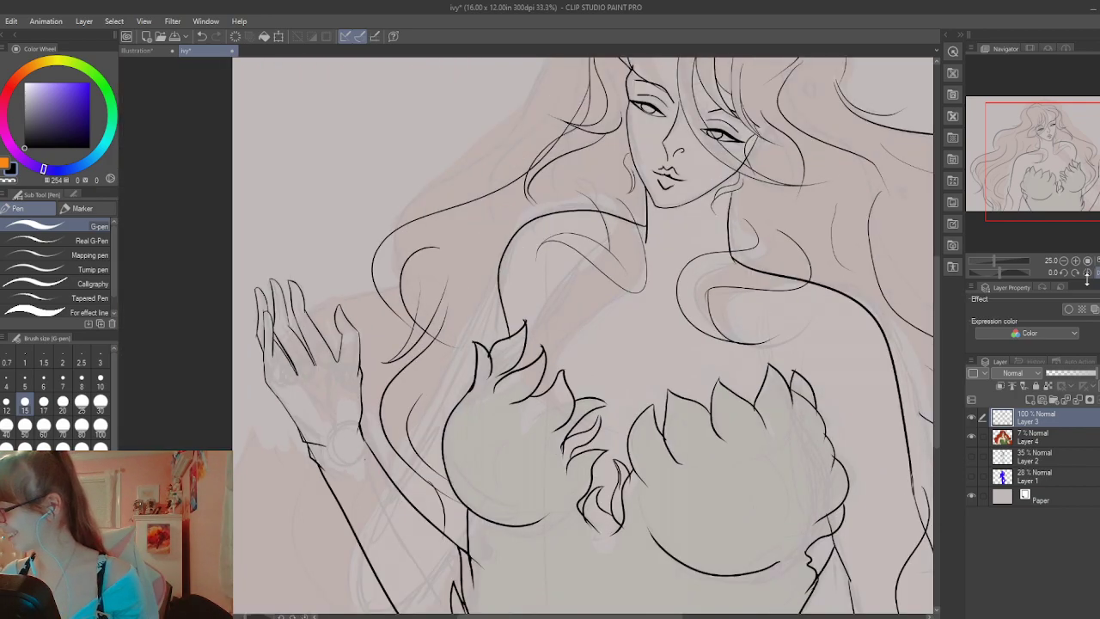
# Ink a vertical guide line from the lower lip past the chin, ending in a short horizontal tick
pyautogui.moveTo(934, 354); pyautogui.dragTo(935, 294)
pyautogui.moveTo(535, 609); pyautogui.dragTo(593, 615)
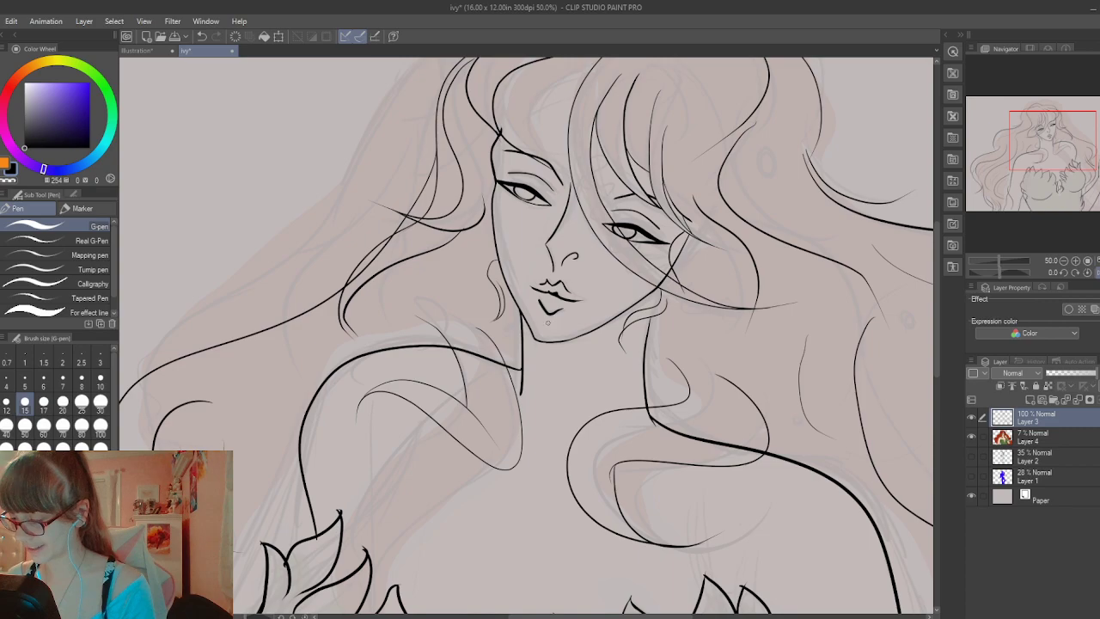
pyautogui.moveTo(549, 312); pyautogui.dragTo(550, 349)
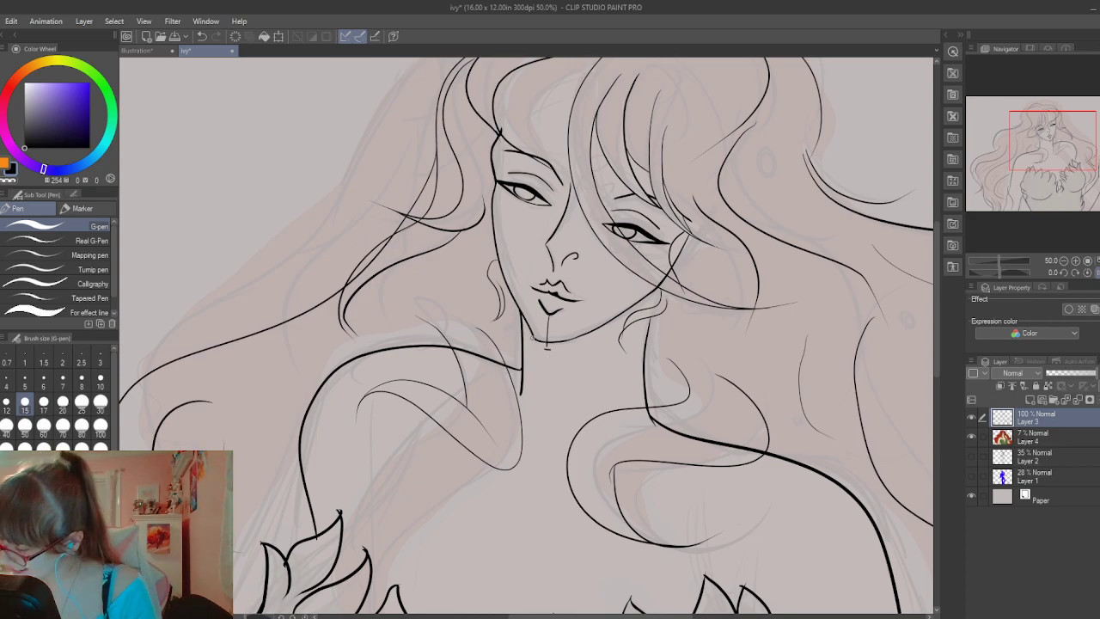
# Ink a lowered chin contour from the near jaw corner through the guide tick and up to the far jawline
pyautogui.scroll(2, 565, 362)
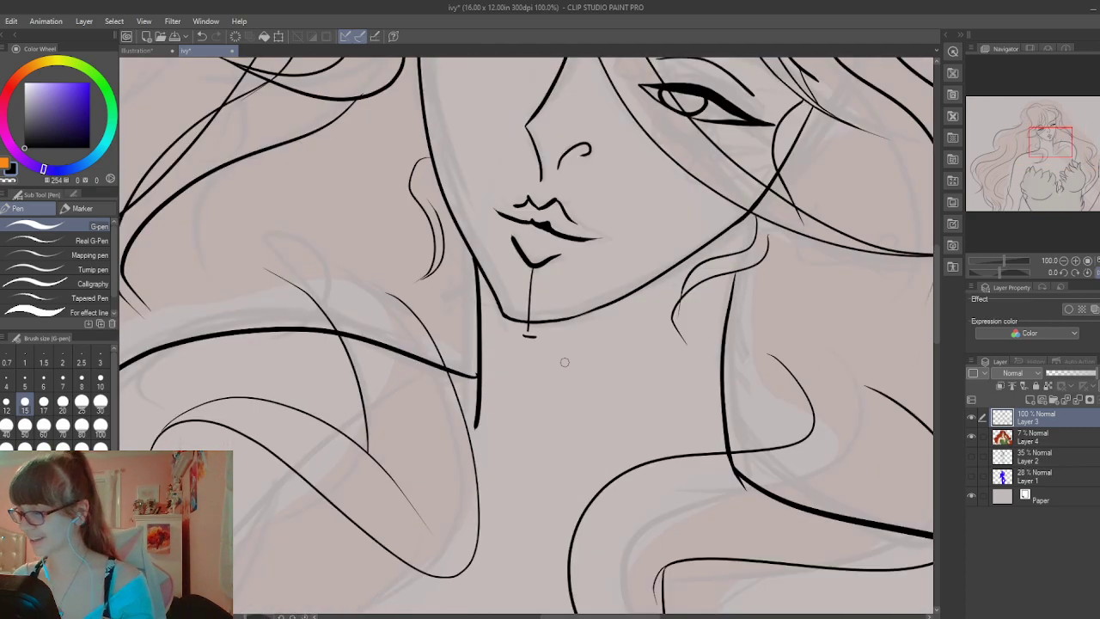
pyautogui.moveTo(936, 338); pyautogui.dragTo(934, 328)
pyautogui.scroll(2, 912, 337)
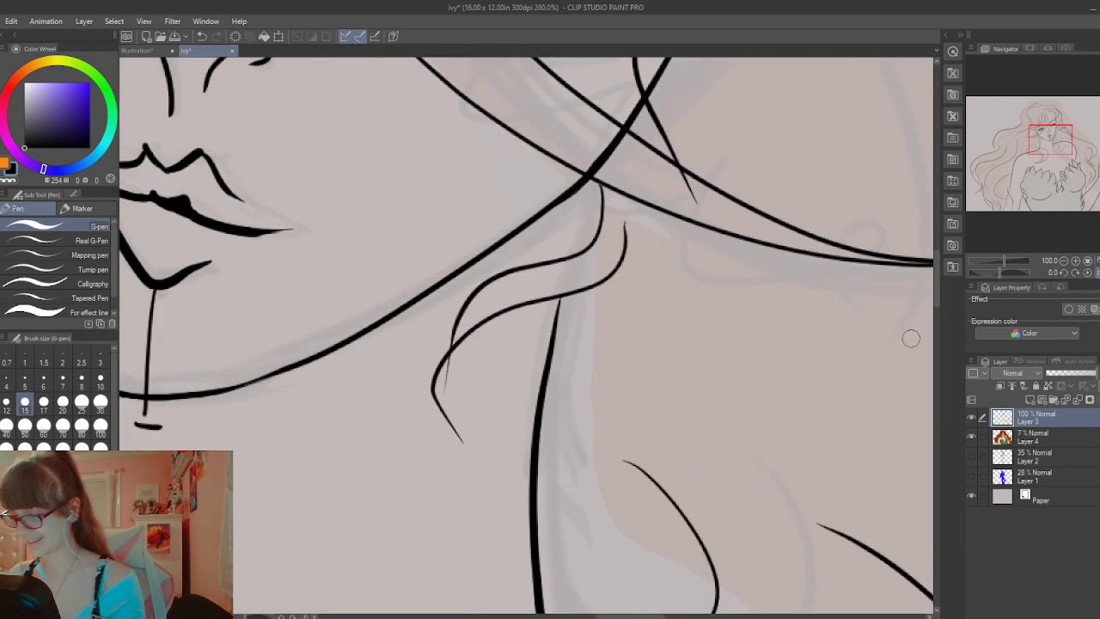
pyautogui.moveTo(636, 615); pyautogui.dragTo(601, 615)
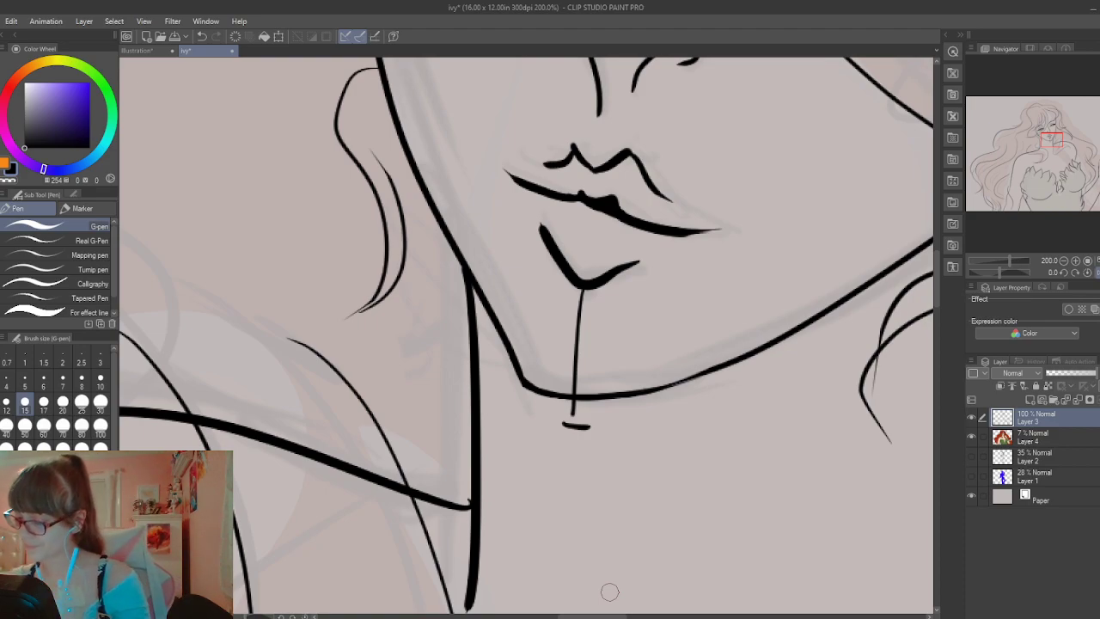
pyautogui.moveTo(528, 388); pyautogui.dragTo(590, 426)
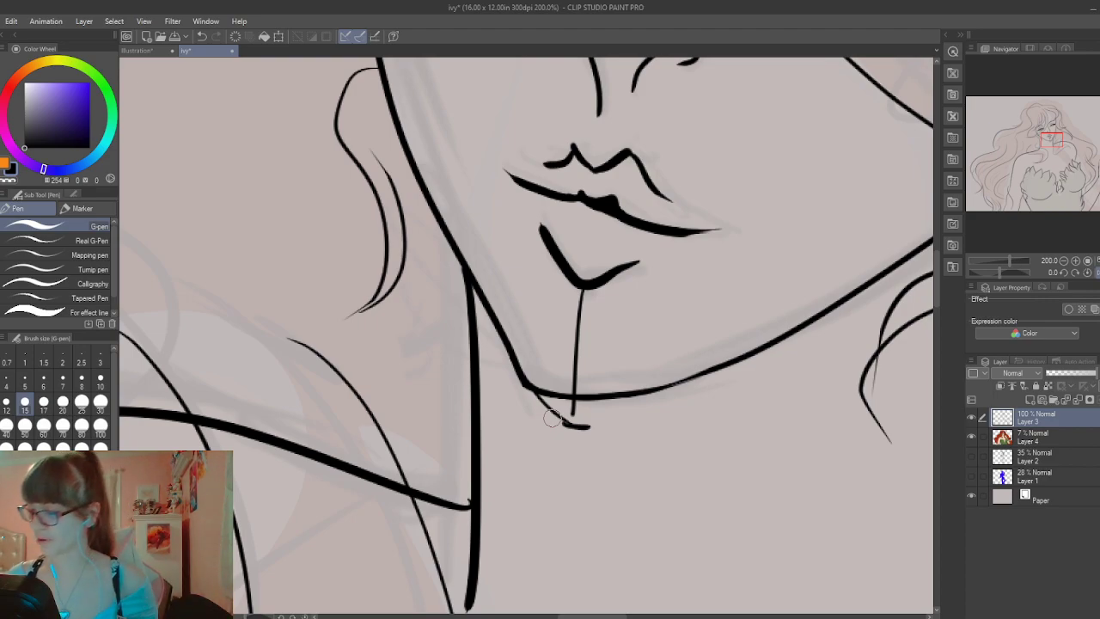
pyautogui.moveTo(525, 387)
pyautogui.mouseDown()
pyautogui.moveTo(585, 431)
pyautogui.moveTo(704, 362)
pyautogui.mouseUp()
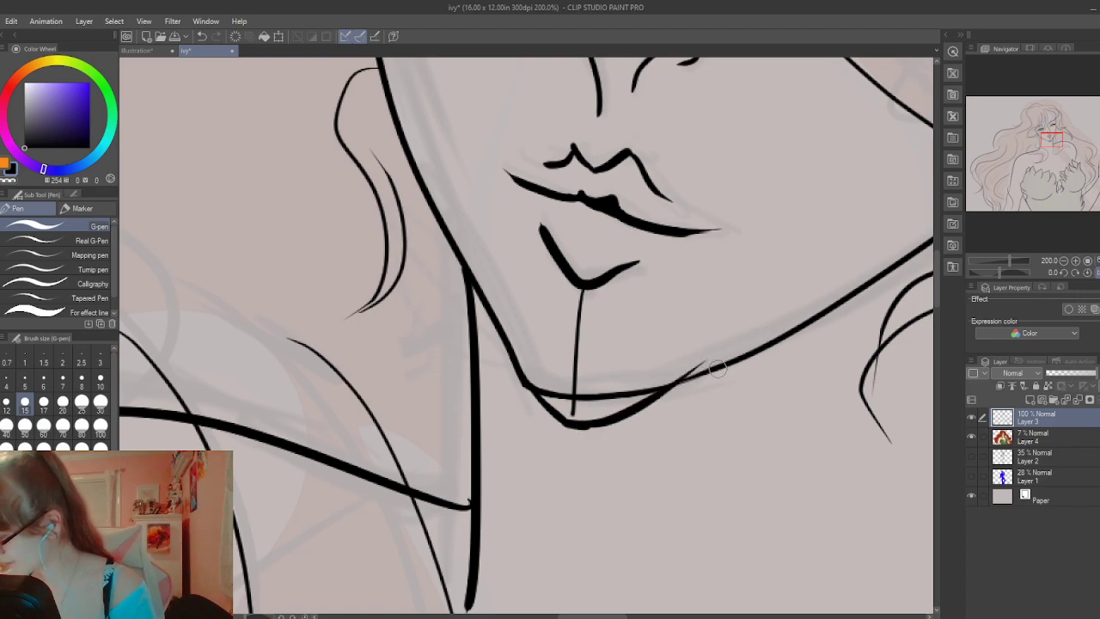
pyautogui.hotkey('ctrl', 'z')
pyautogui.moveTo(574, 425)
pyautogui.mouseDown()
pyautogui.moveTo(621, 418)
pyautogui.moveTo(807, 309)
pyautogui.mouseUp()
pyautogui.hotkey('ctrl', 'z')
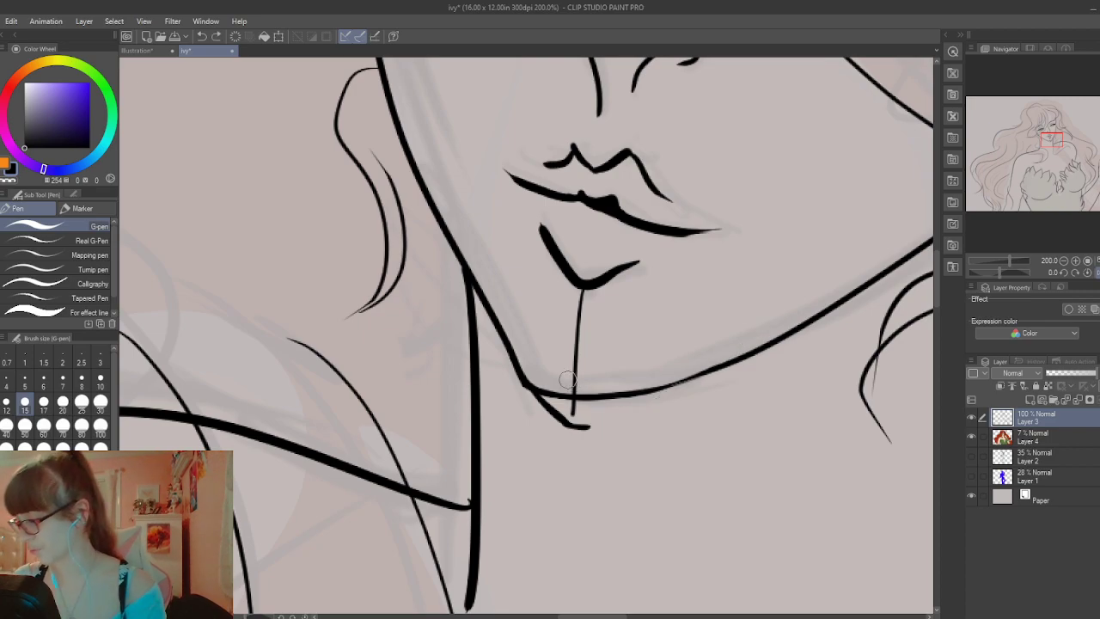
pyautogui.moveTo(588, 427); pyautogui.dragTo(868, 254)
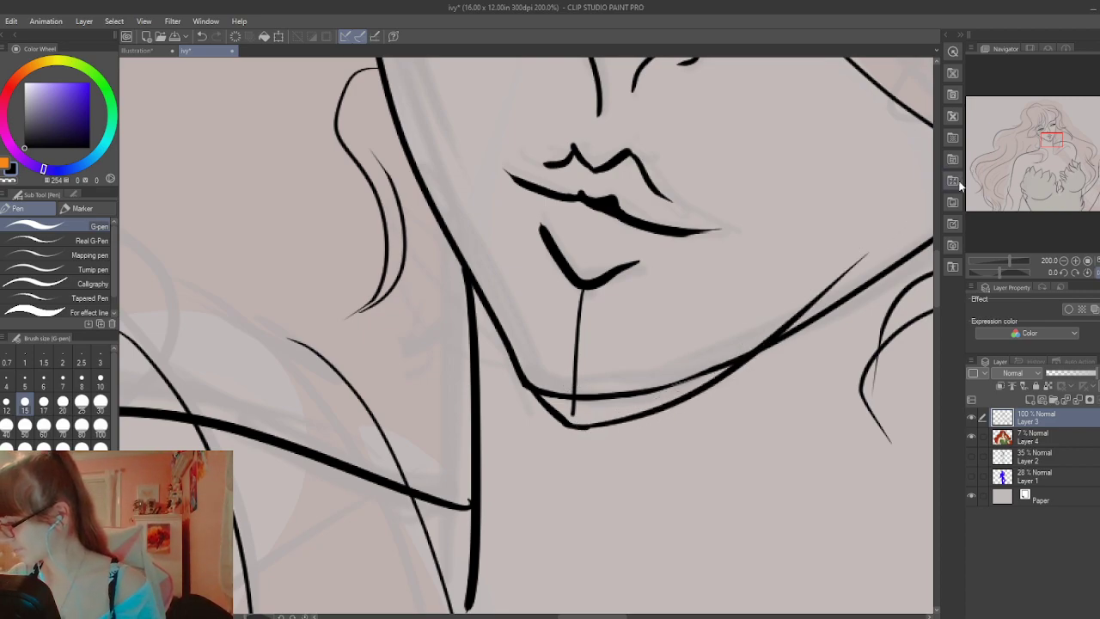
pyautogui.hotkey('ctrl', 'z')
pyautogui.moveTo(576, 424); pyautogui.dragTo(914, 239)
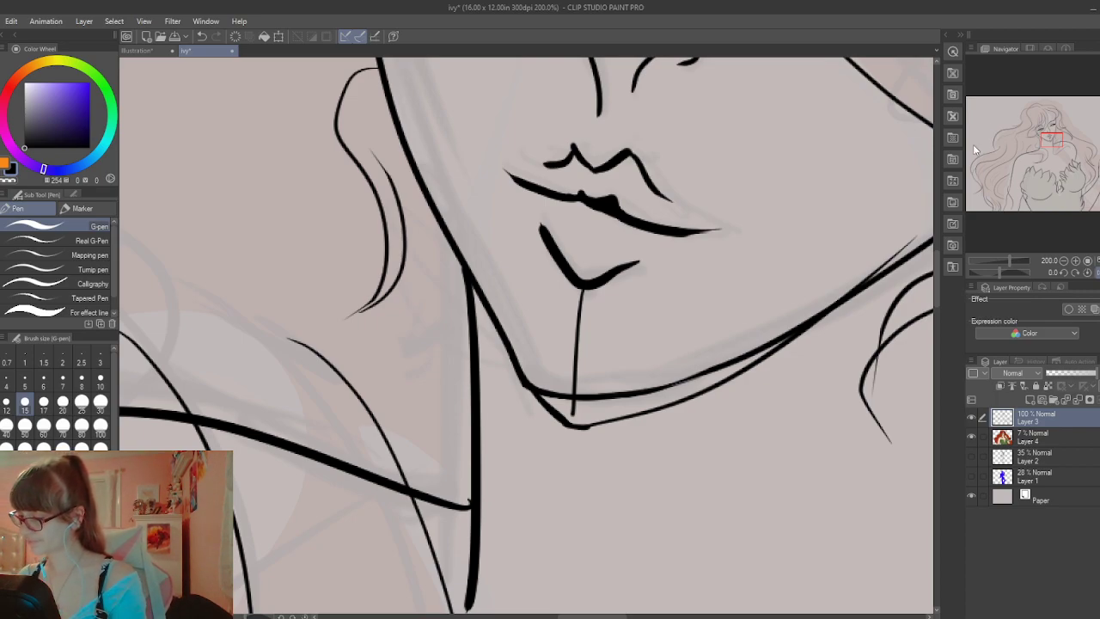
# Thicken the lowered chin contour with a second stroke running from the chin tip toward the far jaw
pyautogui.moveTo(584, 427)
pyautogui.mouseDown()
pyautogui.moveTo(690, 393)
pyautogui.moveTo(841, 313)
pyautogui.moveTo(861, 285)
pyautogui.mouseUp()
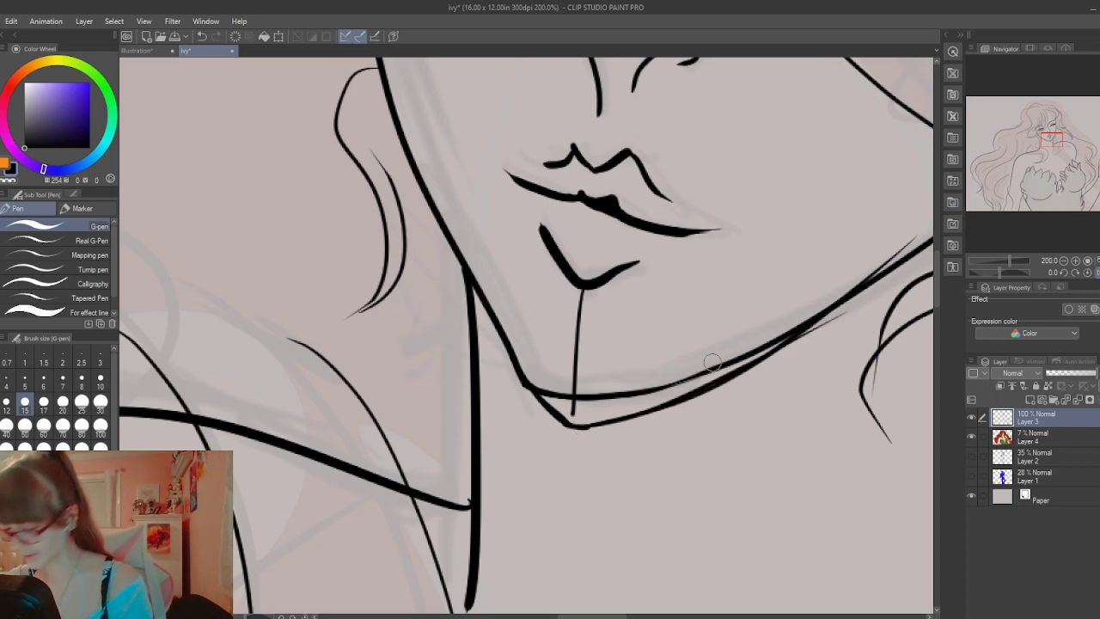
pyautogui.hotkey('ctrl', 'z')
pyautogui.moveTo(582, 425); pyautogui.dragTo(798, 362)
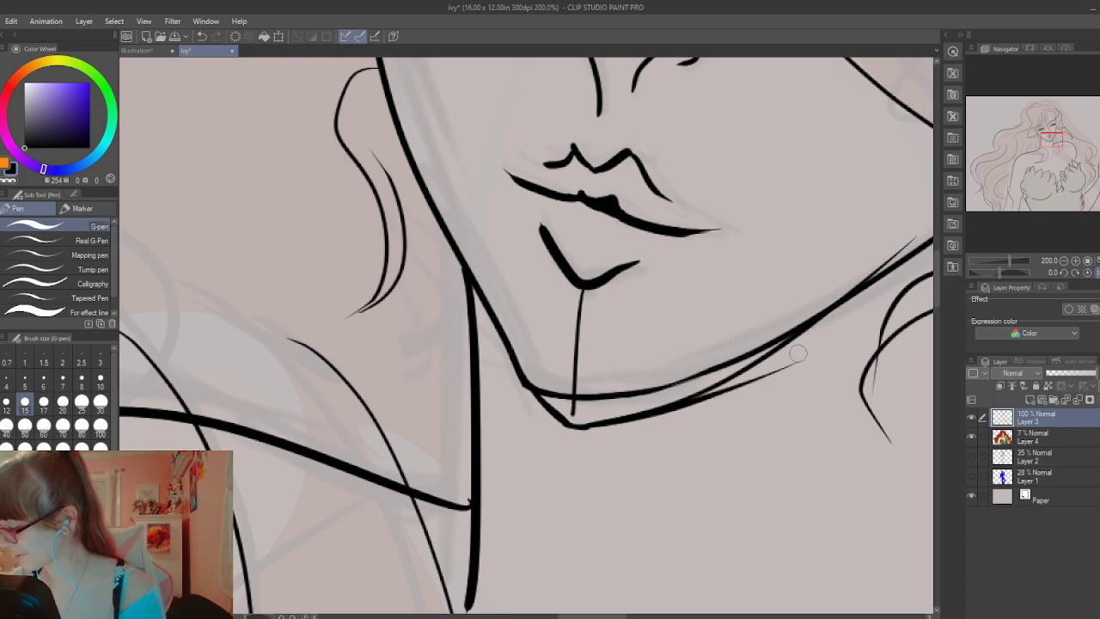
pyautogui.hotkey('ctrl', 'z')
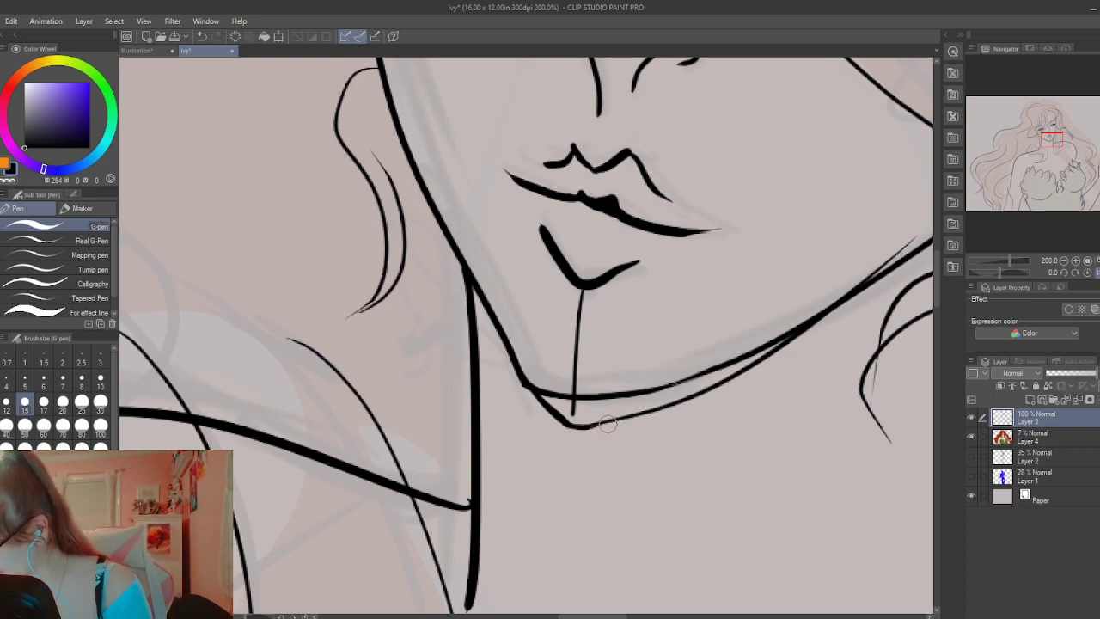
pyautogui.moveTo(593, 427); pyautogui.dragTo(687, 400)
pyautogui.hotkey('ctrl', 'z')
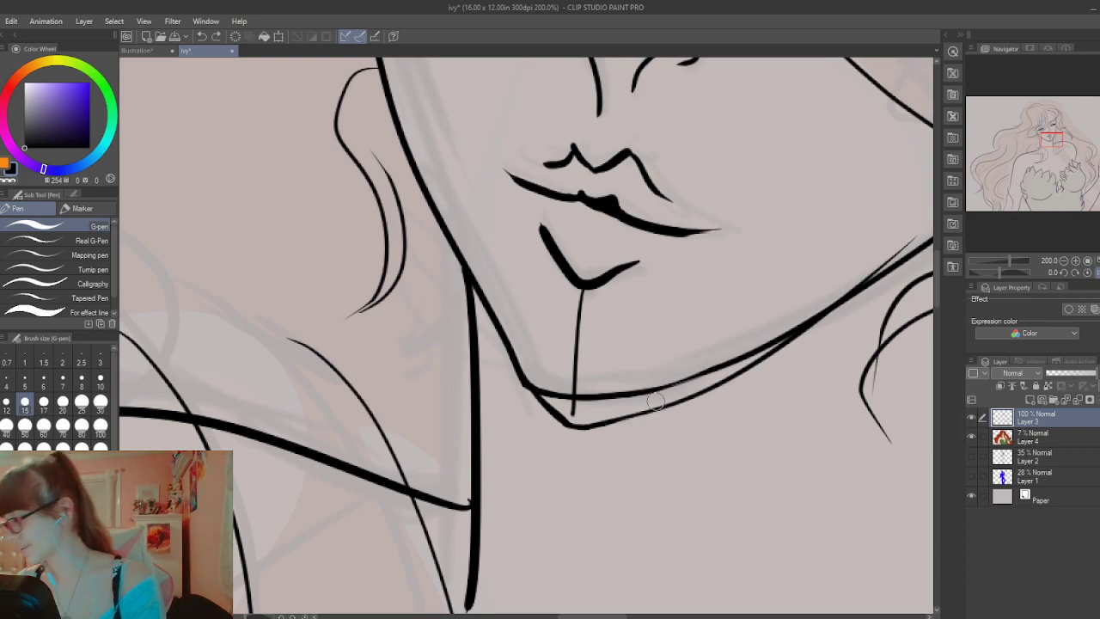
pyautogui.moveTo(584, 427); pyautogui.dragTo(724, 384)
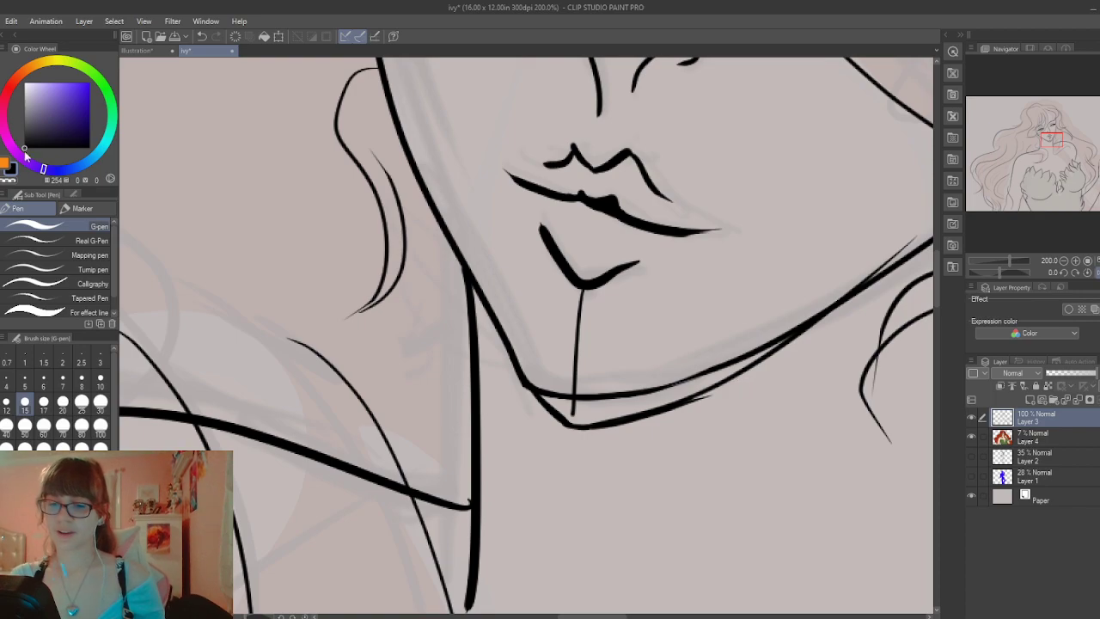
# Erase most of the vertical guide line between the lower lip and chin, using the Hard eraser at size 60
pyautogui.press('e')
pyautogui.moveTo(575, 314); pyautogui.dragTo(581, 319)
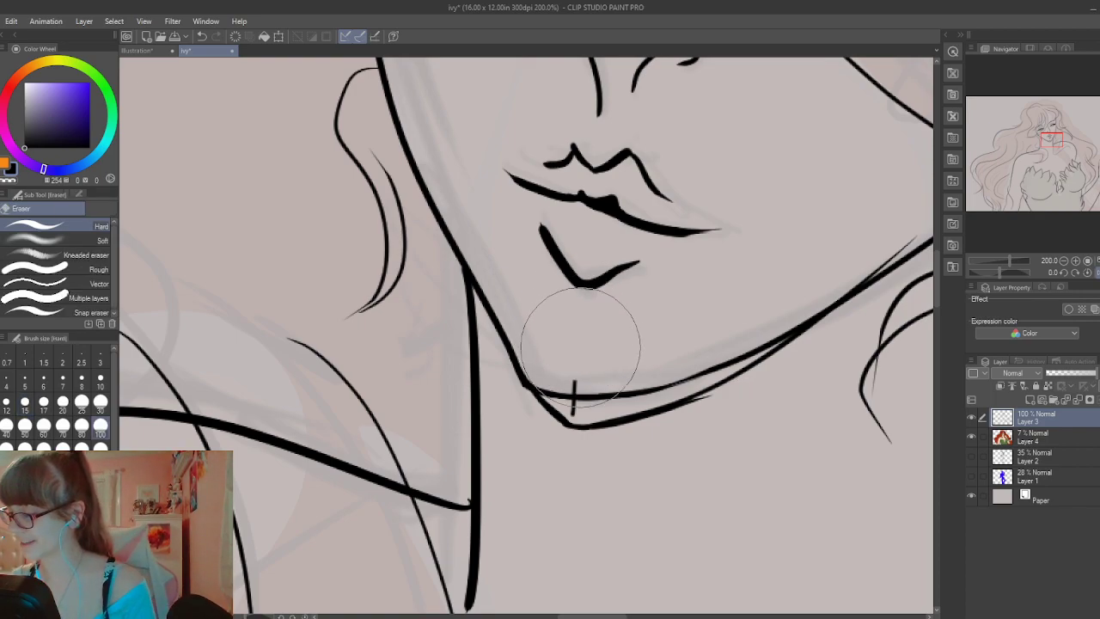
pyautogui.hotkey('ctrl', 'z')
pyautogui.click(43, 424)
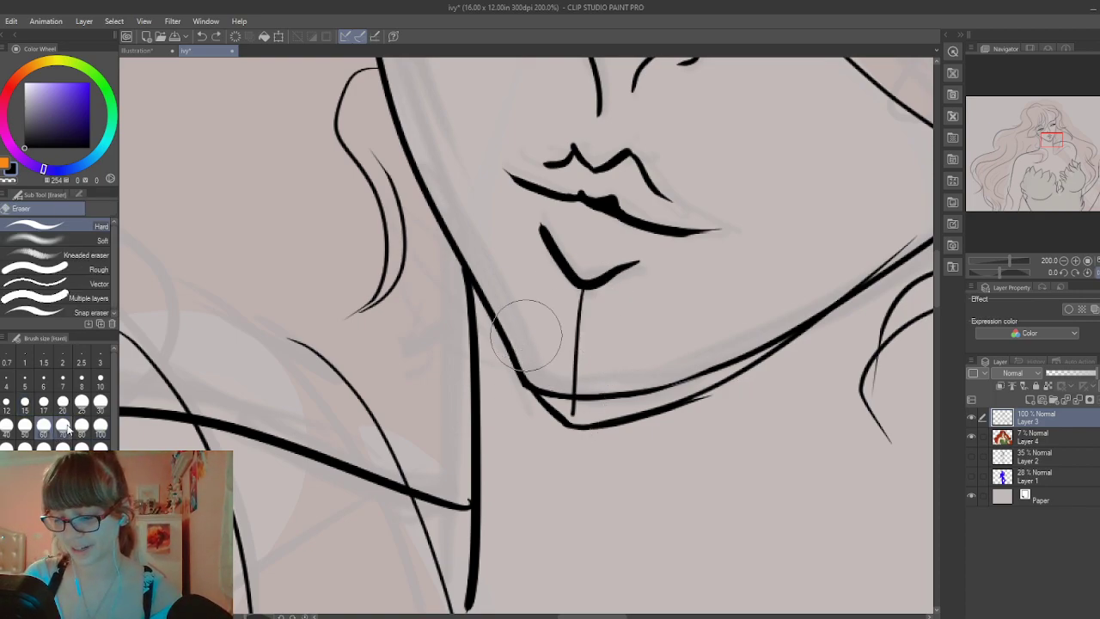
pyautogui.moveTo(578, 352); pyautogui.dragTo(572, 301)
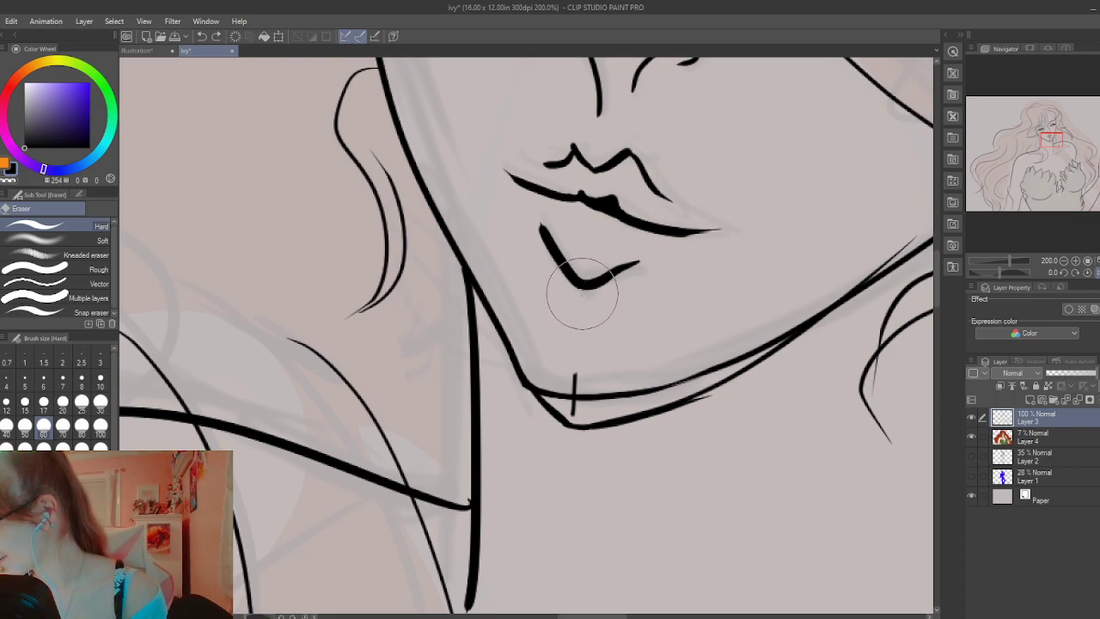
pyautogui.hotkey('ctrl', 'z')
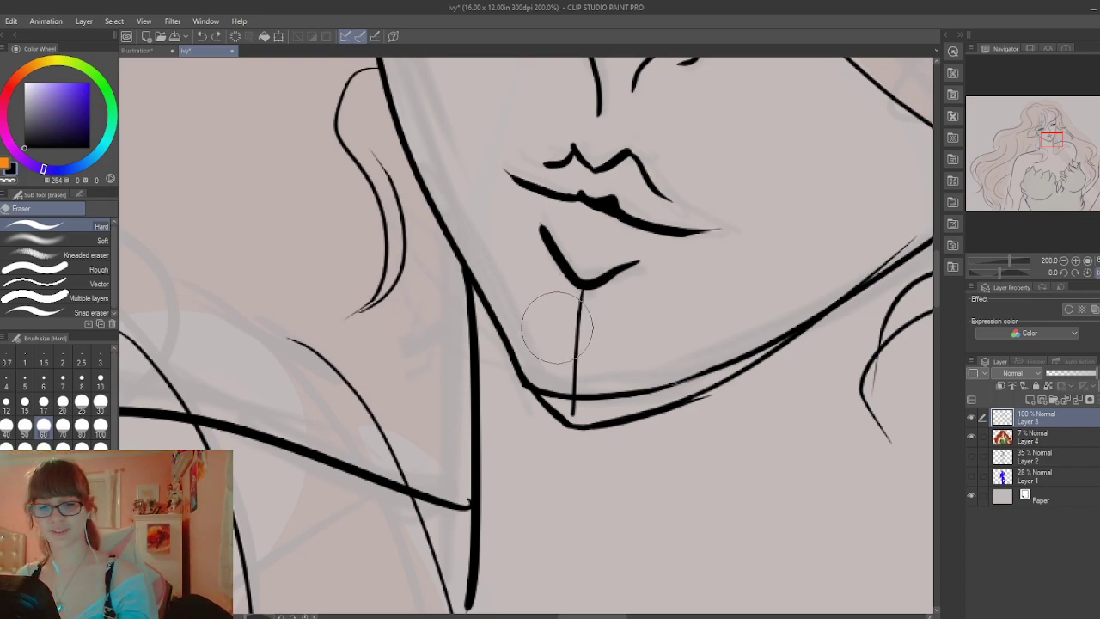
pyautogui.moveTo(606, 342)
pyautogui.mouseDown()
pyautogui.moveTo(540, 329)
pyautogui.moveTo(549, 313)
pyautogui.mouseUp()
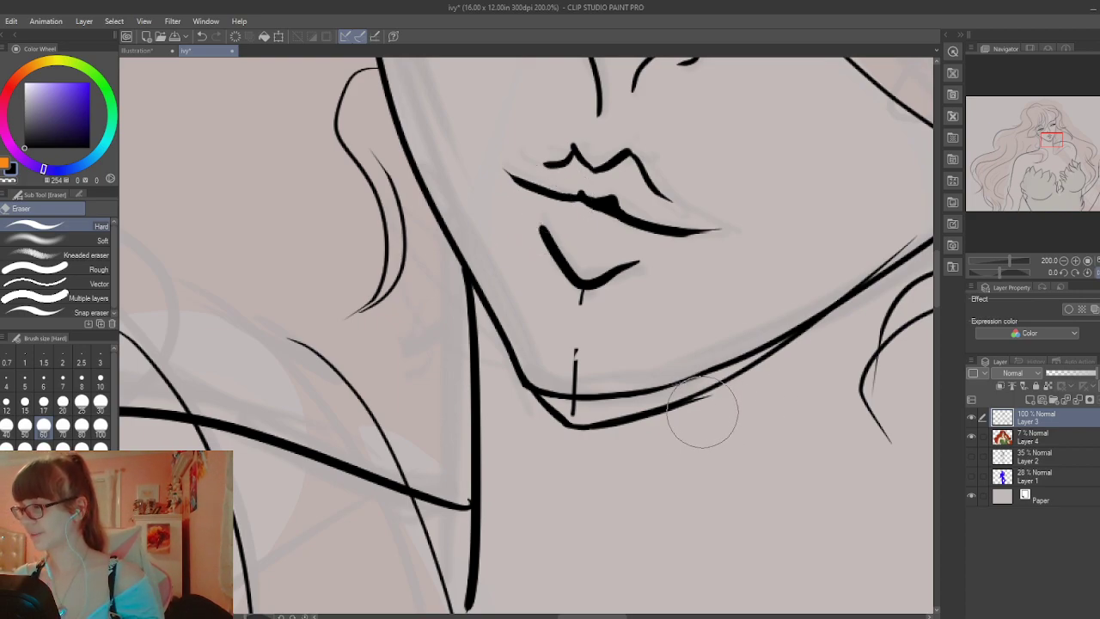
pyautogui.moveTo(570, 331); pyautogui.dragTo(576, 384)
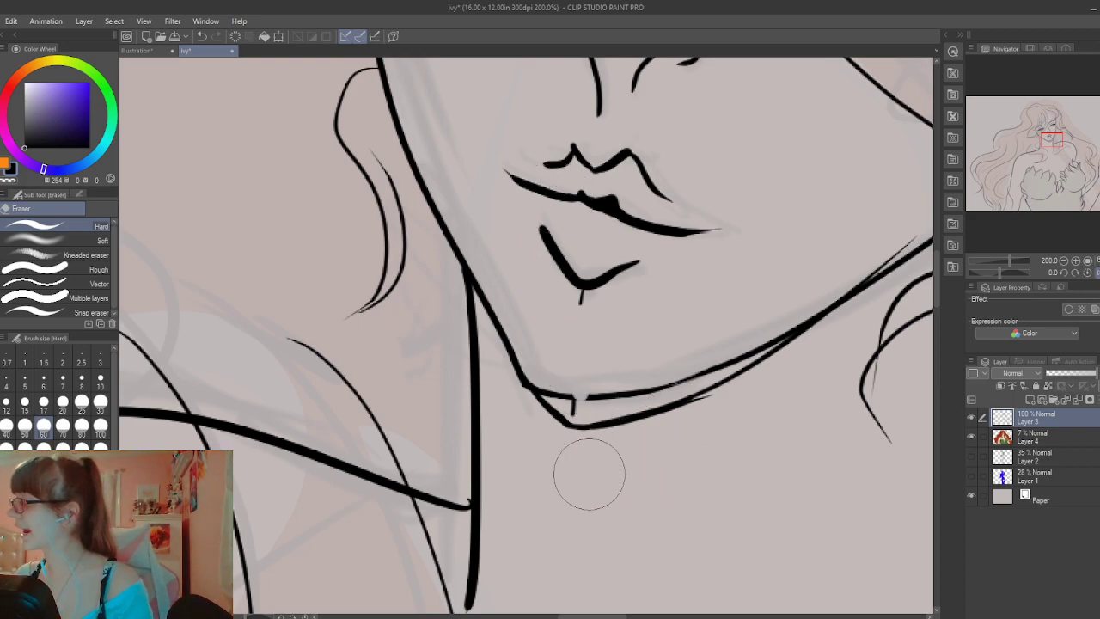
# Erase the original chin line, the leftover guide mark and the overshooting jaw stroke with the Hard eraser at size 10
pyautogui.click(99, 400)
pyautogui.click(100, 378)
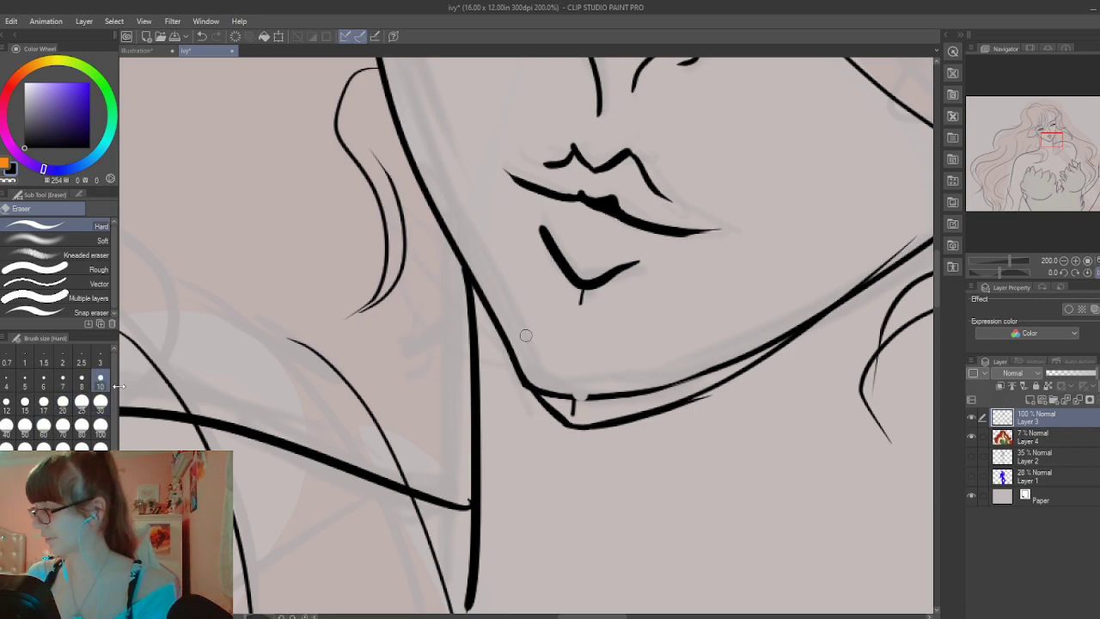
pyautogui.moveTo(533, 376); pyautogui.dragTo(505, 347)
pyautogui.moveTo(564, 402)
pyautogui.mouseDown()
pyautogui.moveTo(540, 383)
pyautogui.moveTo(557, 389)
pyautogui.mouseUp()
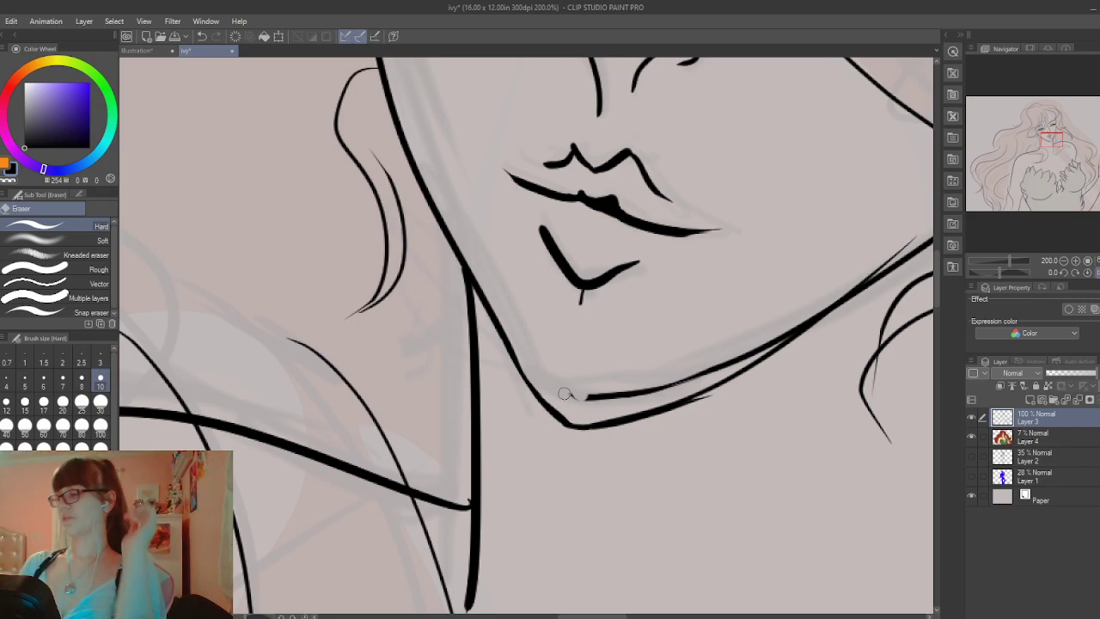
pyautogui.moveTo(530, 383)
pyautogui.mouseDown()
pyautogui.moveTo(569, 421)
pyautogui.moveTo(525, 370)
pyautogui.moveTo(638, 388)
pyautogui.moveTo(687, 380)
pyautogui.mouseUp()
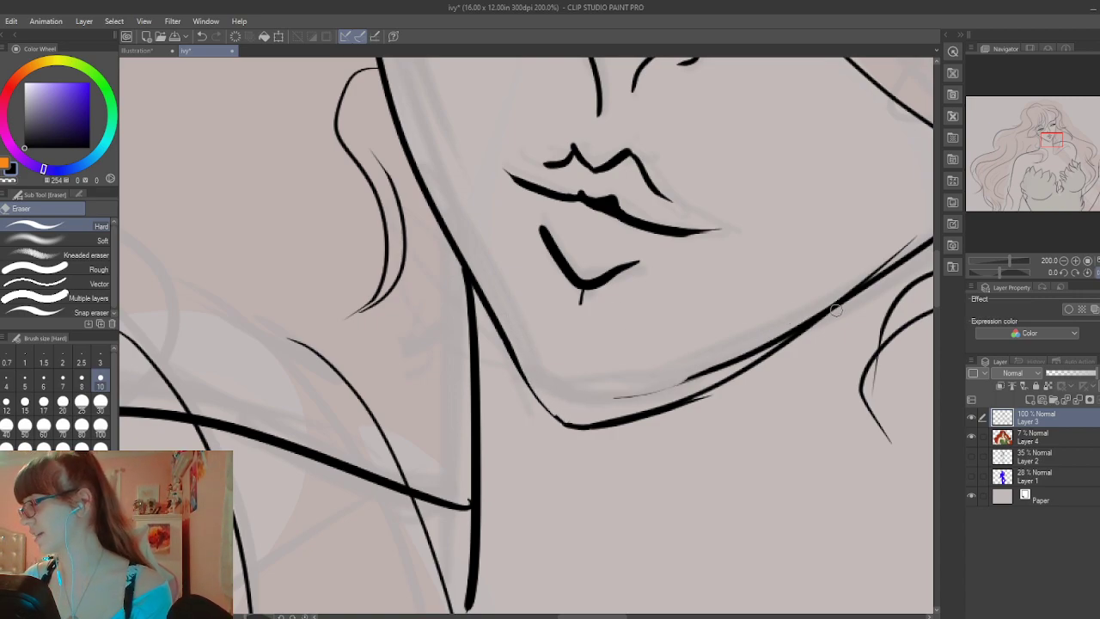
pyautogui.moveTo(899, 250); pyautogui.dragTo(679, 393)
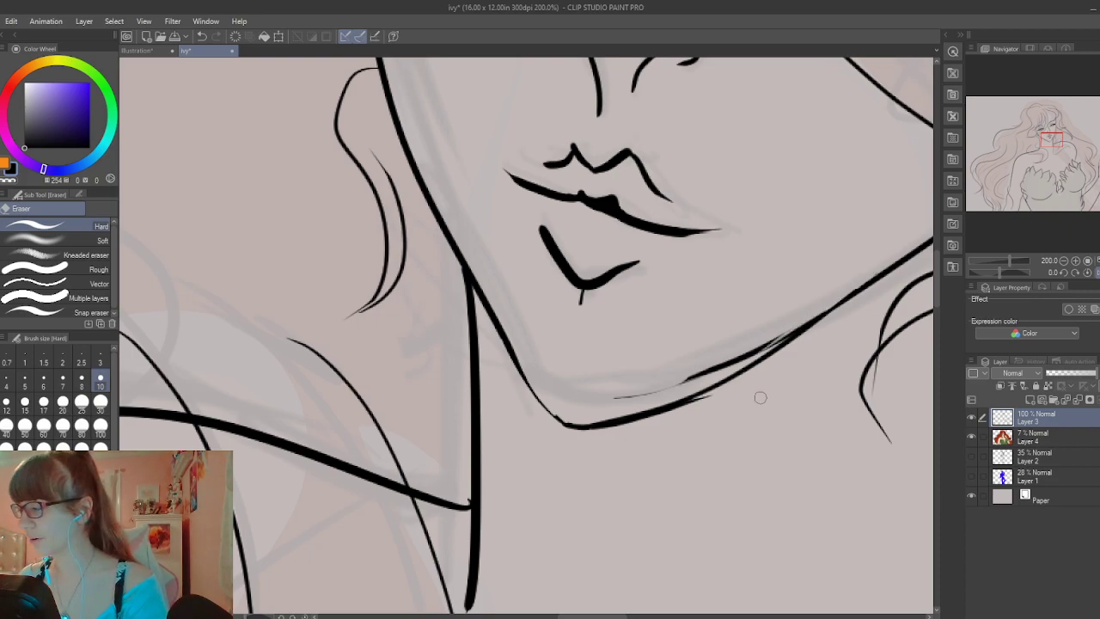
pyautogui.moveTo(772, 326)
pyautogui.mouseDown()
pyautogui.moveTo(773, 342)
pyautogui.moveTo(803, 317)
pyautogui.moveTo(730, 362)
pyautogui.moveTo(620, 397)
pyautogui.mouseUp()
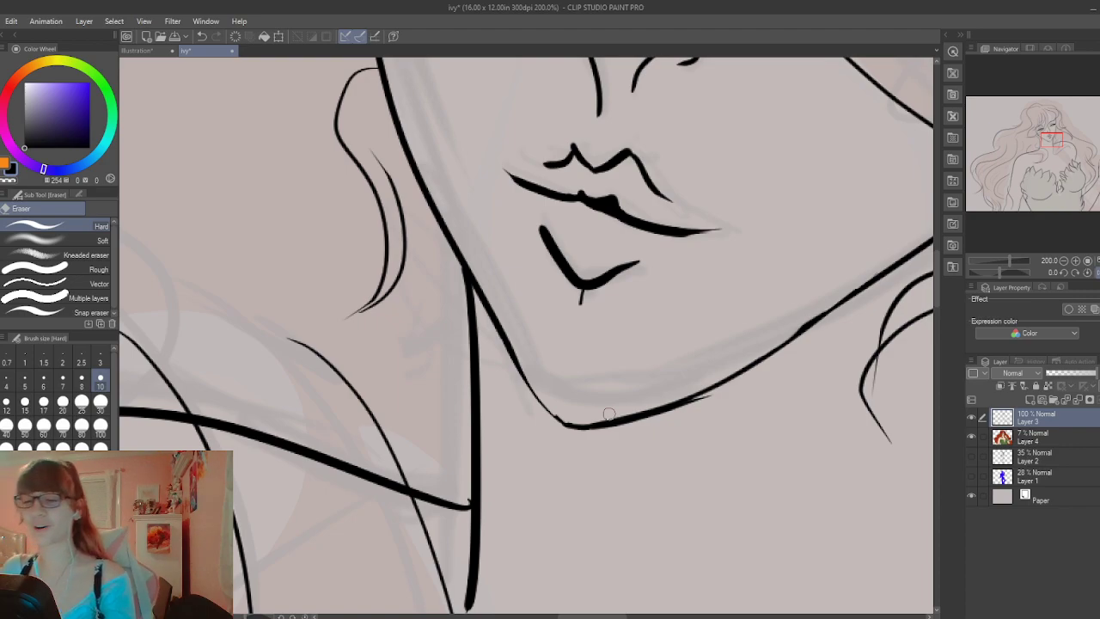
# Erase the lowered chin contour and the guide stub under the lip with the Hard eraser at size 80
pyautogui.click(80, 429)
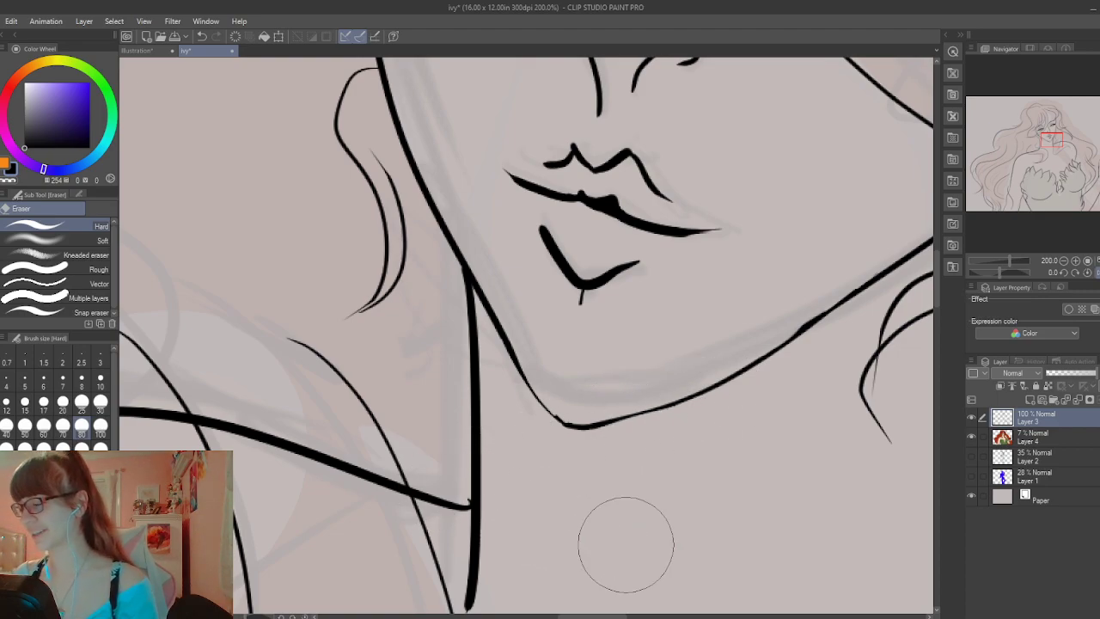
pyautogui.moveTo(569, 398)
pyautogui.mouseDown()
pyautogui.moveTo(559, 393)
pyautogui.moveTo(580, 395)
pyautogui.mouseUp()
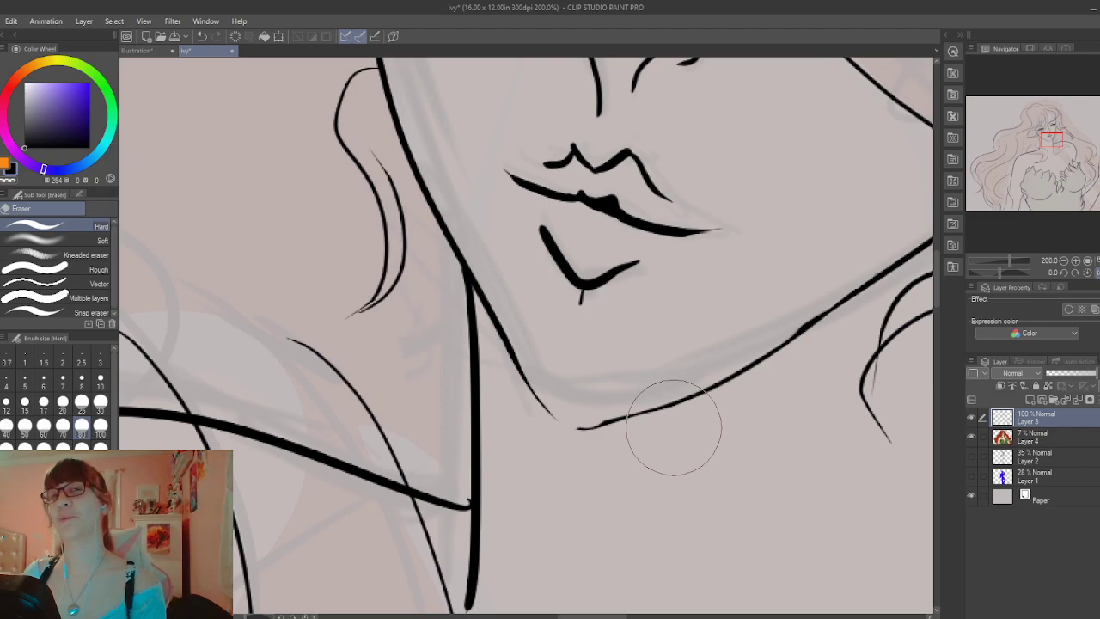
pyautogui.moveTo(585, 424)
pyautogui.mouseDown()
pyautogui.moveTo(623, 426)
pyautogui.moveTo(588, 447)
pyautogui.moveTo(605, 421)
pyautogui.moveTo(550, 402)
pyautogui.mouseUp()
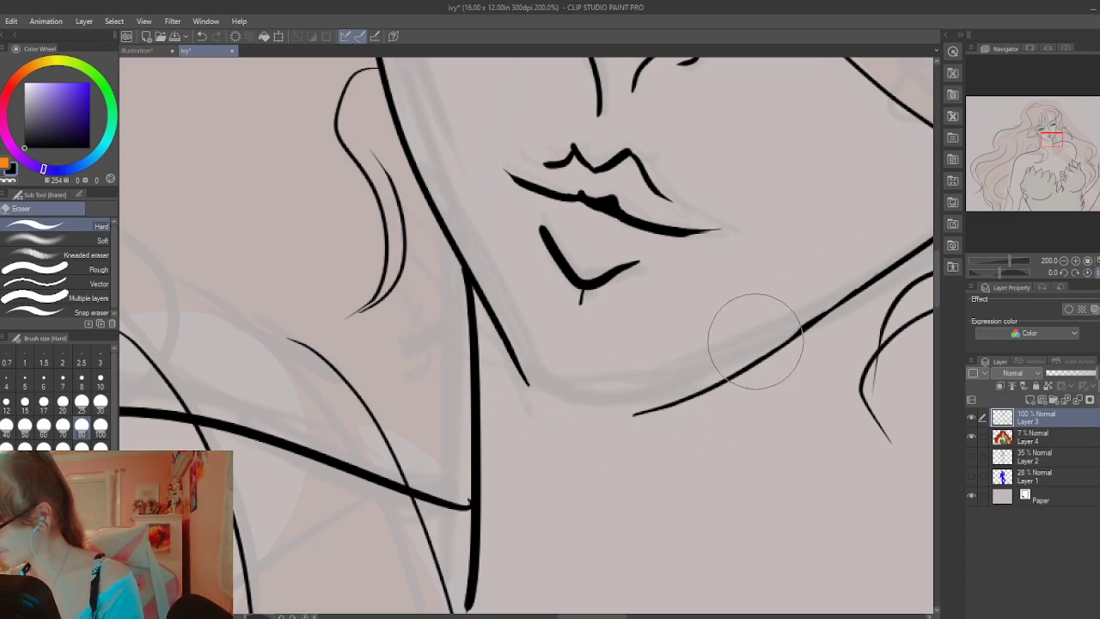
pyautogui.moveTo(839, 290)
pyautogui.mouseDown()
pyautogui.moveTo(671, 387)
pyautogui.moveTo(579, 416)
pyautogui.moveTo(770, 355)
pyautogui.moveTo(839, 309)
pyautogui.moveTo(855, 280)
pyautogui.moveTo(681, 401)
pyautogui.moveTo(790, 337)
pyautogui.moveTo(749, 370)
pyautogui.moveTo(663, 421)
pyautogui.moveTo(712, 438)
pyautogui.mouseUp()
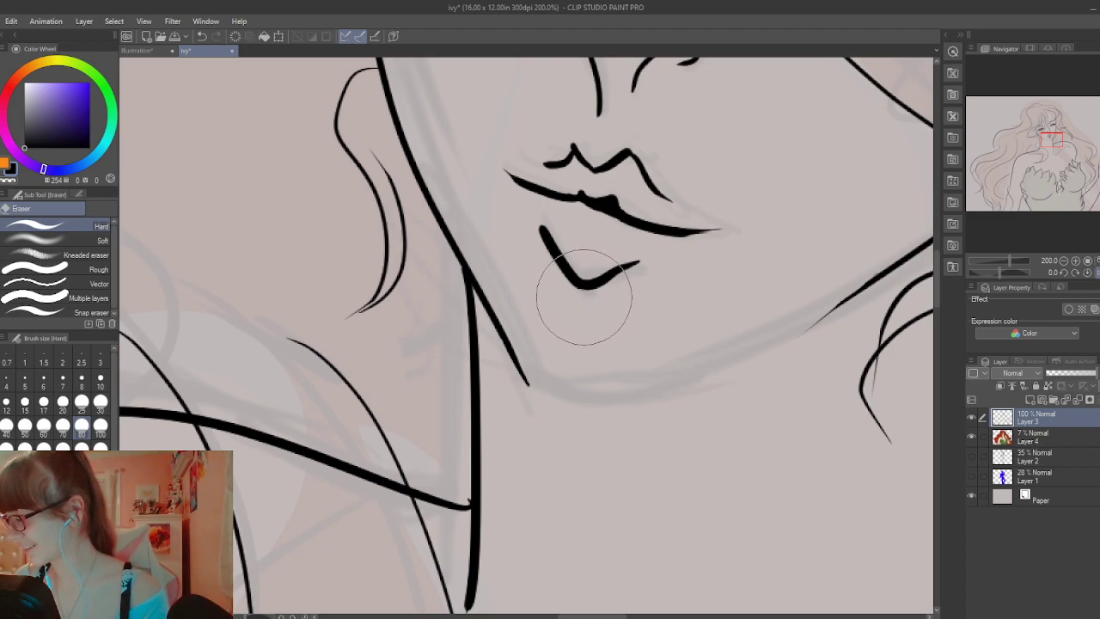
# Ink a new chin curve with the G-pen at size 15, sweeping from the chin base up into the far jawline
pyautogui.press('p')
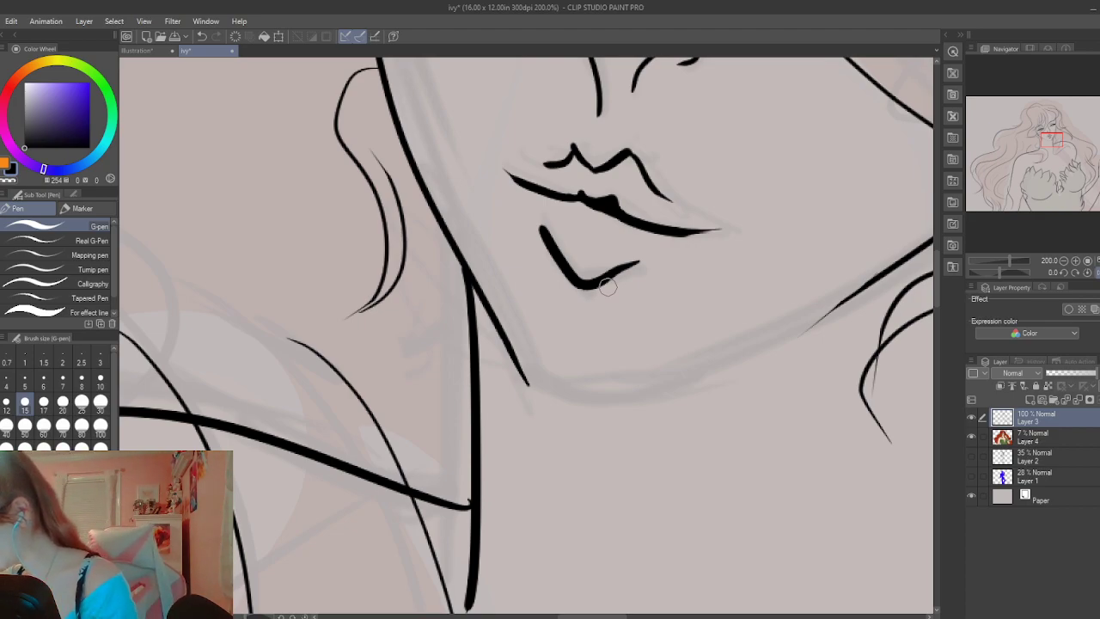
pyautogui.moveTo(885, 271)
pyautogui.mouseDown()
pyautogui.moveTo(820, 314)
pyautogui.moveTo(572, 429)
pyautogui.moveTo(660, 404)
pyautogui.mouseUp()
pyautogui.hotkey('ctrl', 'z')
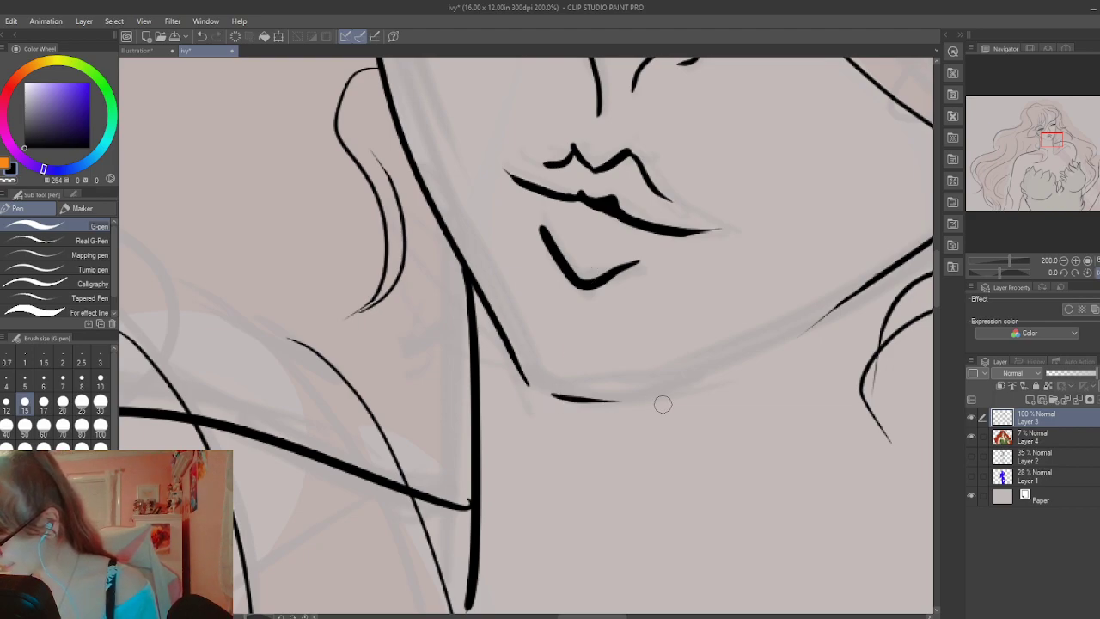
pyautogui.moveTo(583, 400)
pyautogui.mouseDown()
pyautogui.moveTo(755, 362)
pyautogui.moveTo(911, 241)
pyautogui.mouseUp()
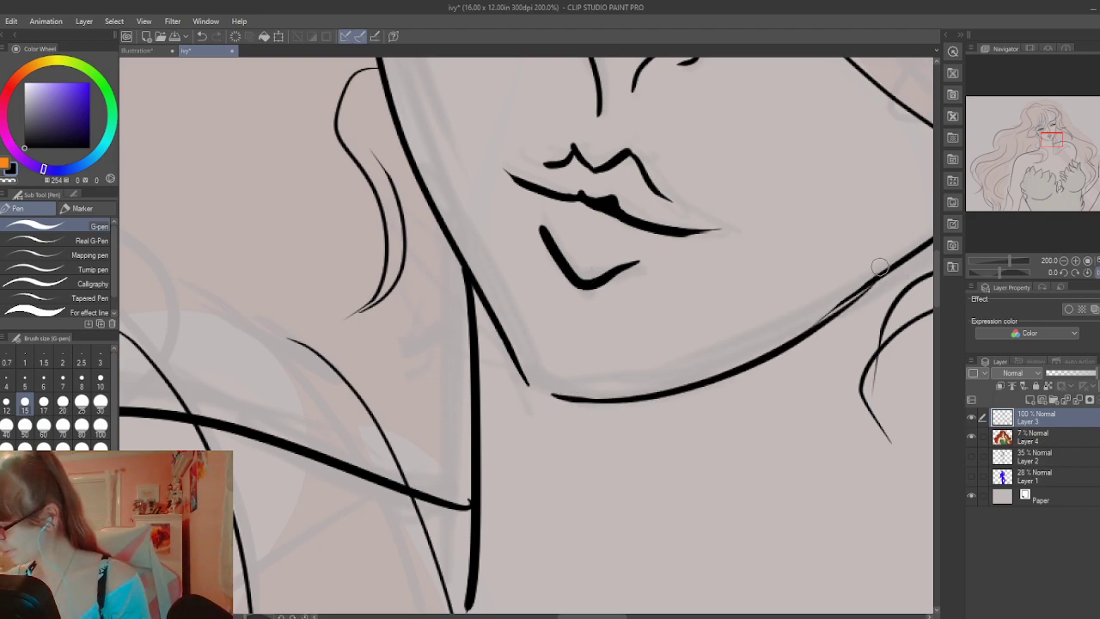
pyautogui.hotkey('ctrl', 'z')
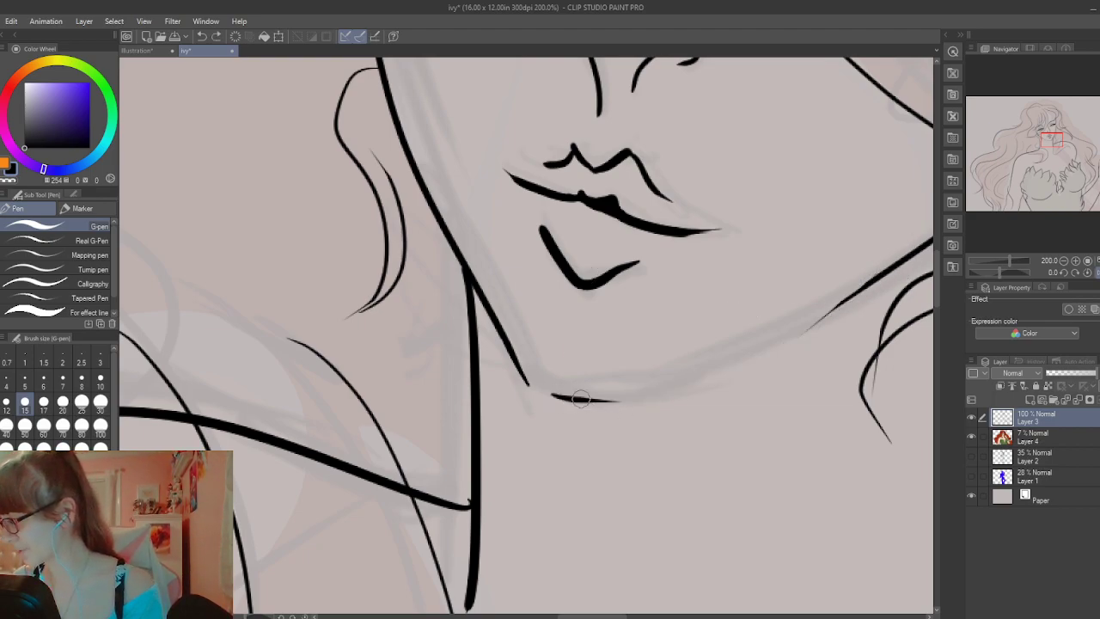
pyautogui.moveTo(578, 398)
pyautogui.mouseDown()
pyautogui.moveTo(699, 375)
pyautogui.moveTo(935, 230)
pyautogui.mouseUp()
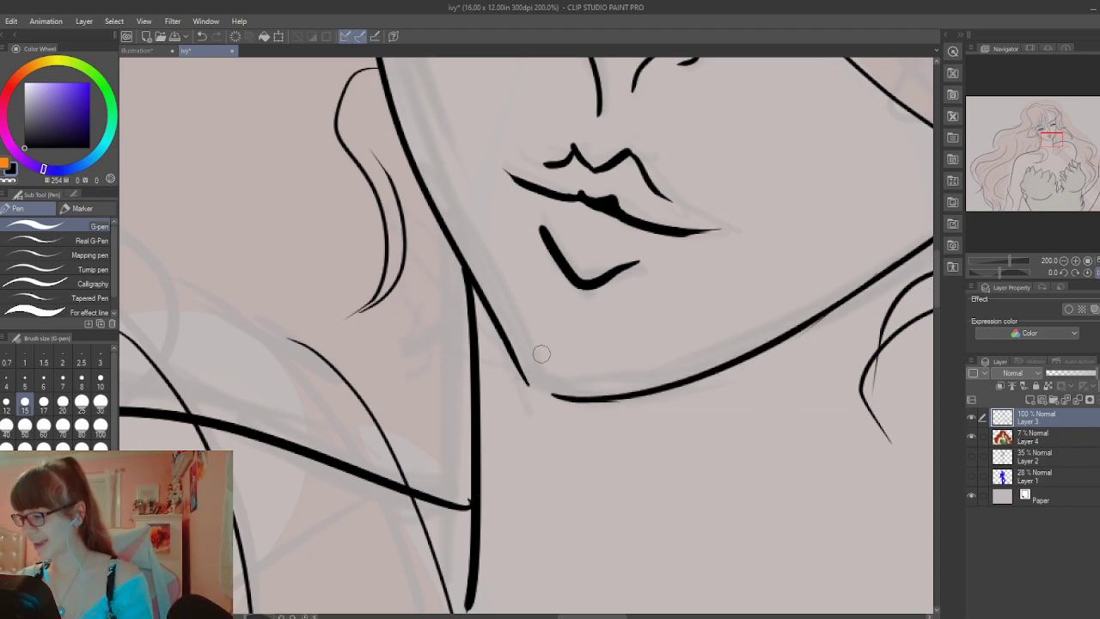
pyautogui.moveTo(512, 354); pyautogui.dragTo(570, 404)
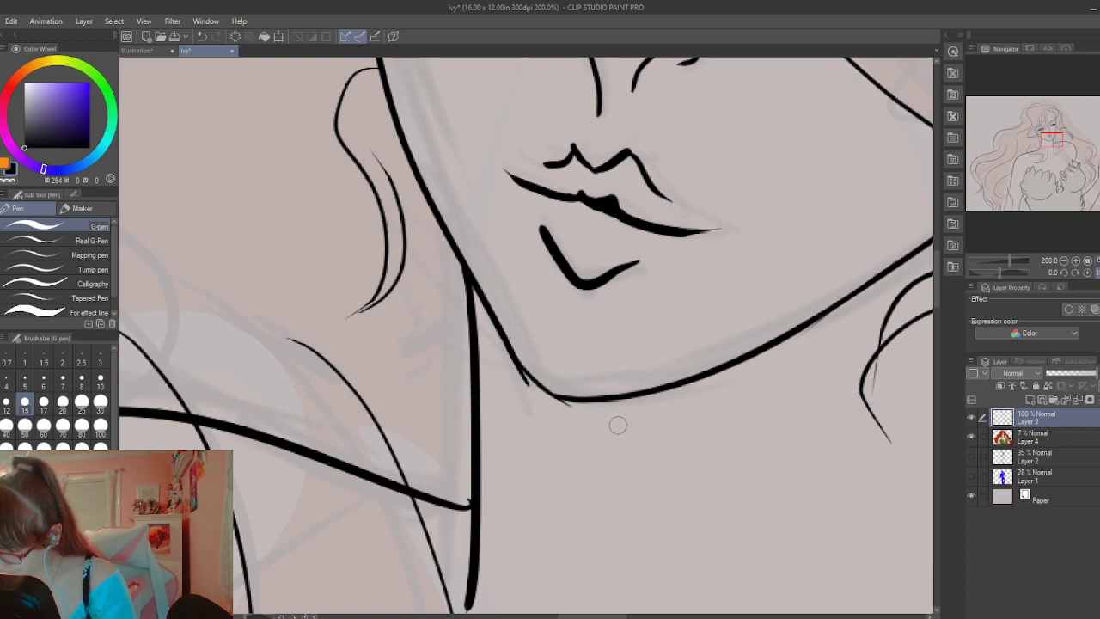
pyautogui.hotkey('ctrl', 'z')
pyautogui.moveTo(505, 337); pyautogui.dragTo(567, 399)
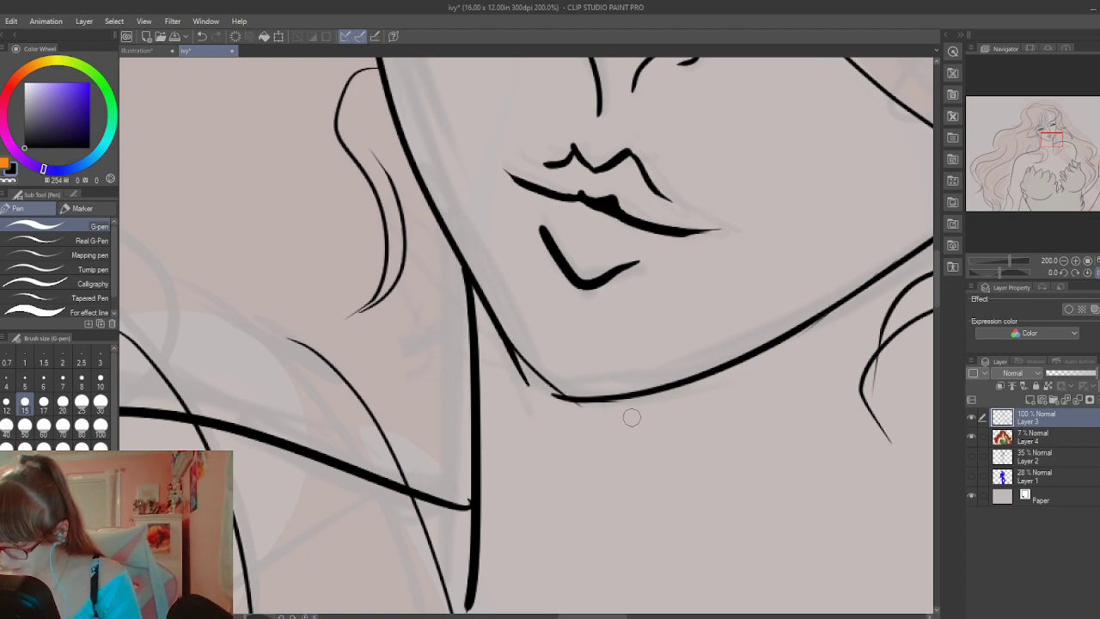
pyautogui.hotkey('ctrl', 'z')
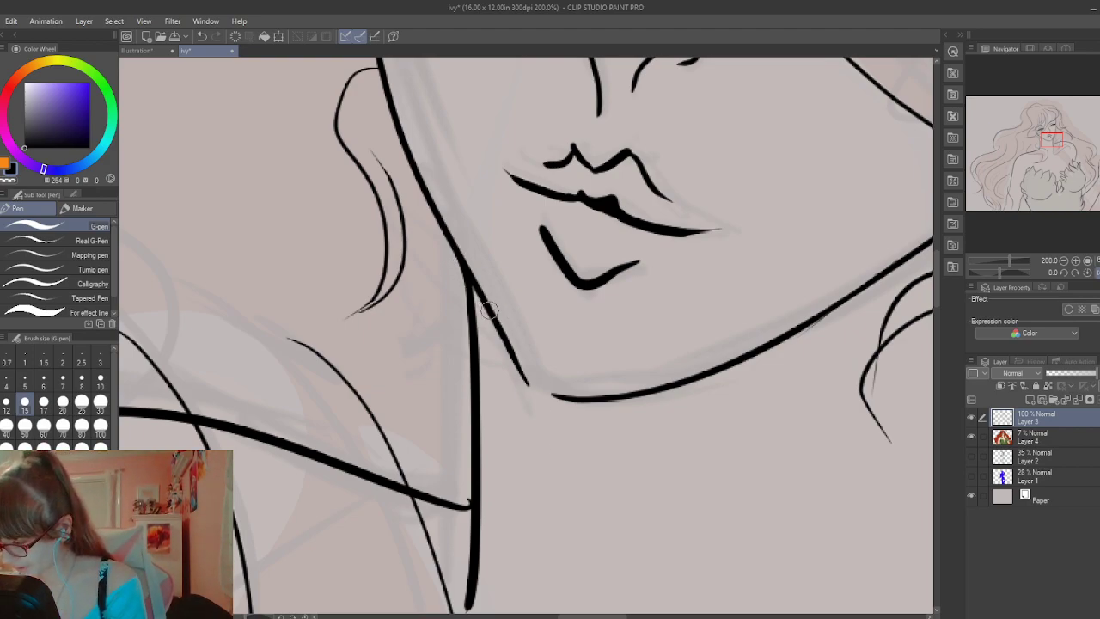
# Ink the corner joining the near jaw to the chin, and trim the overshooting line ends with the Hard eraser at size 30
pyautogui.moveTo(513, 351); pyautogui.dragTo(600, 409)
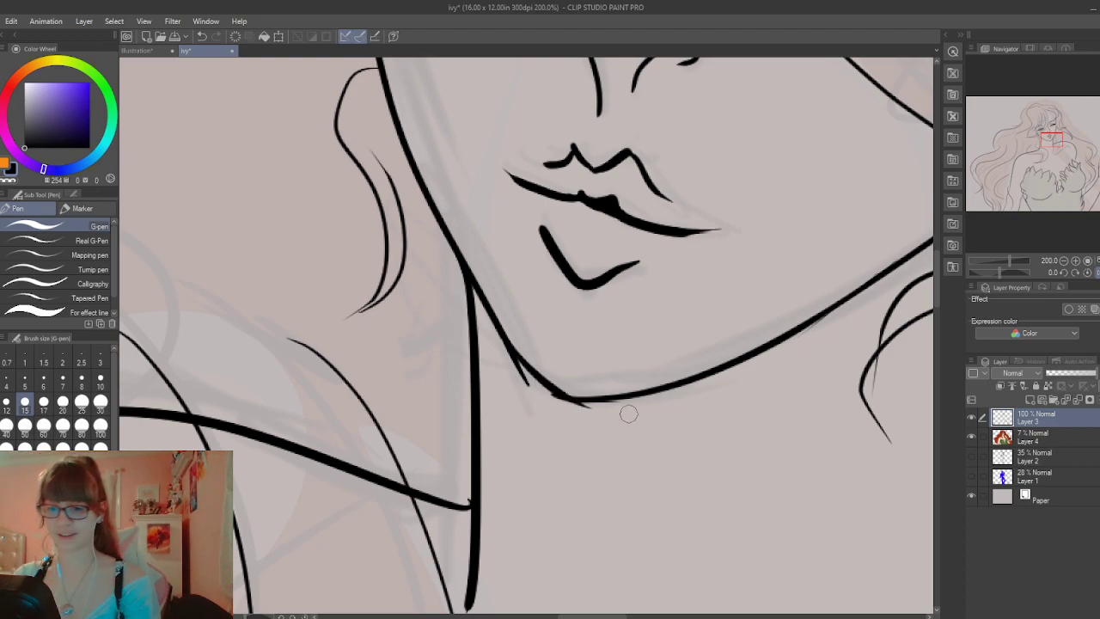
pyautogui.press('e')
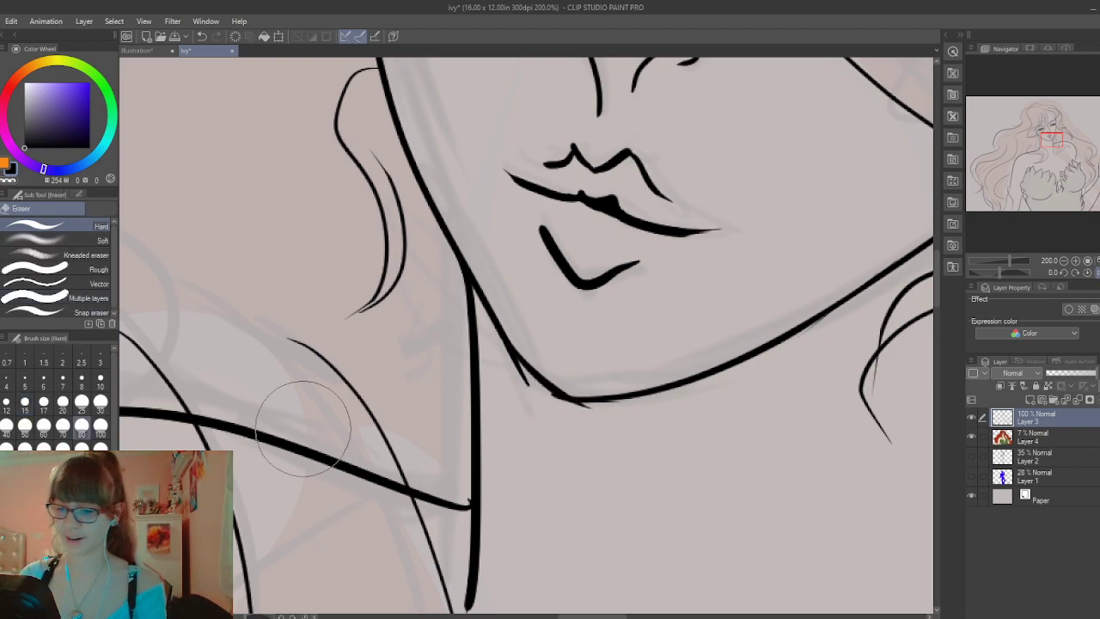
pyautogui.click(101, 398)
pyautogui.moveTo(502, 351); pyautogui.dragTo(530, 393)
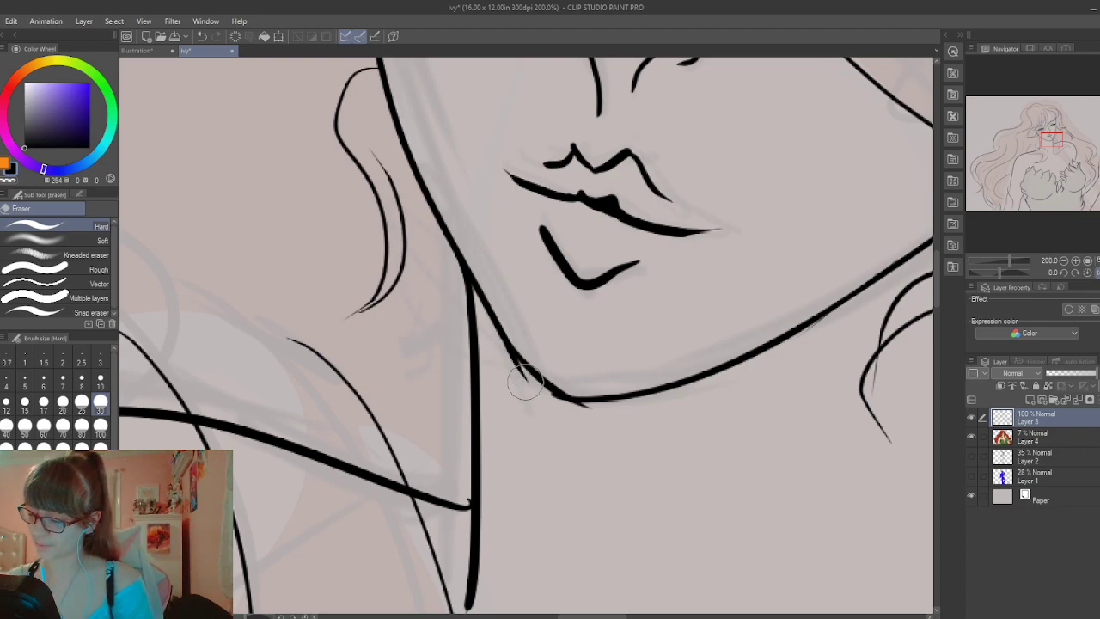
pyautogui.hotkey('ctrl', 'z')
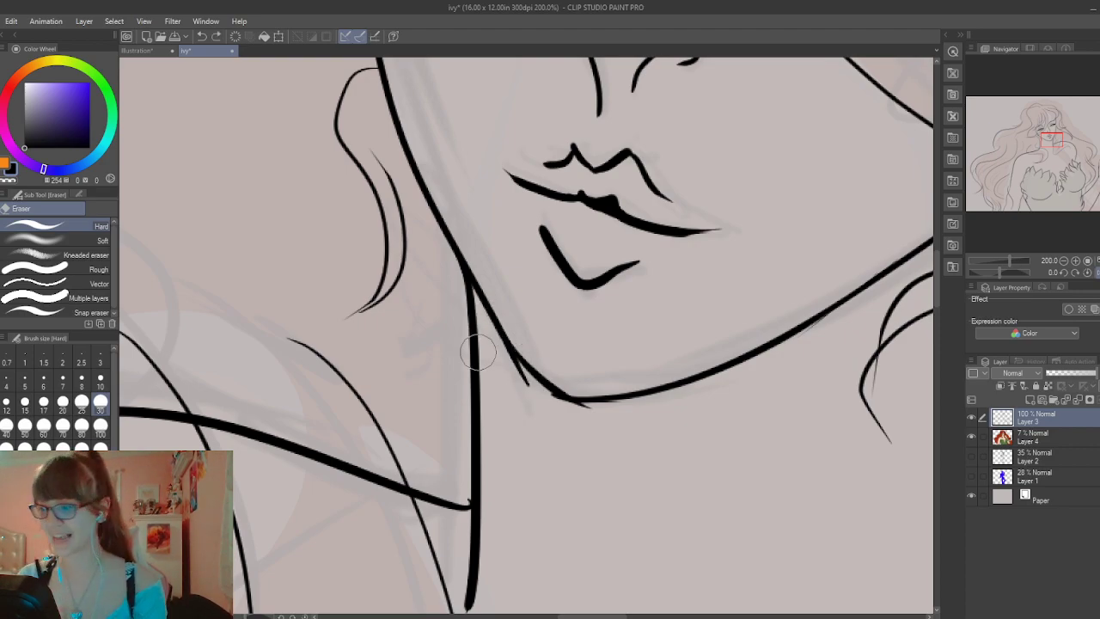
pyautogui.moveTo(504, 378); pyautogui.dragTo(536, 387)
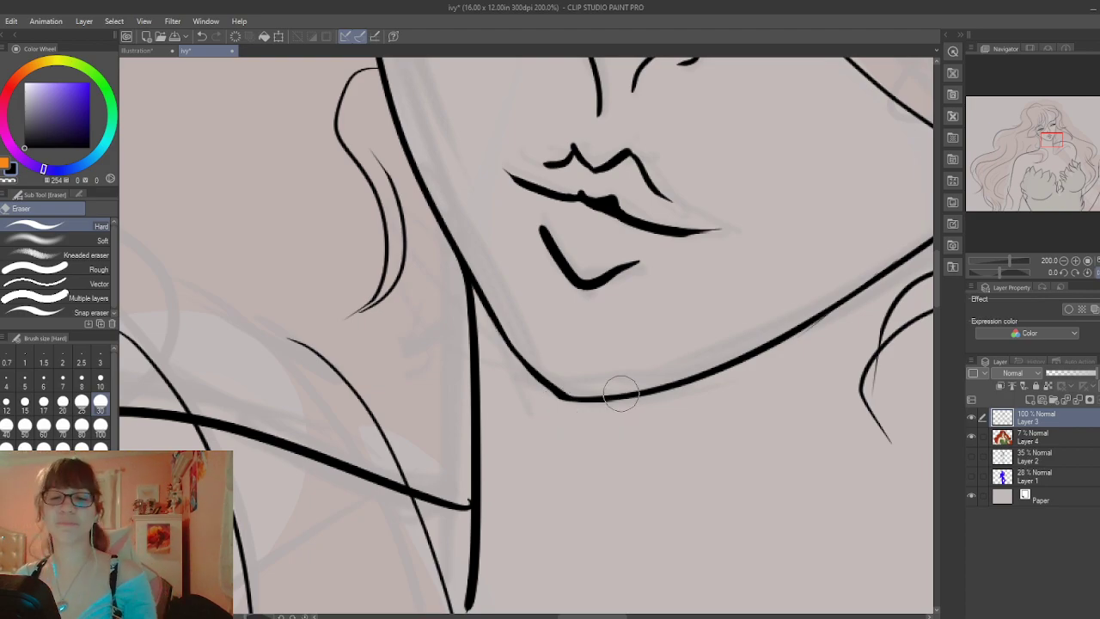
# Thicken the line at the corner between the near jaw and chin with the G-pen at size 15
pyautogui.scroll(3, 621, 396)
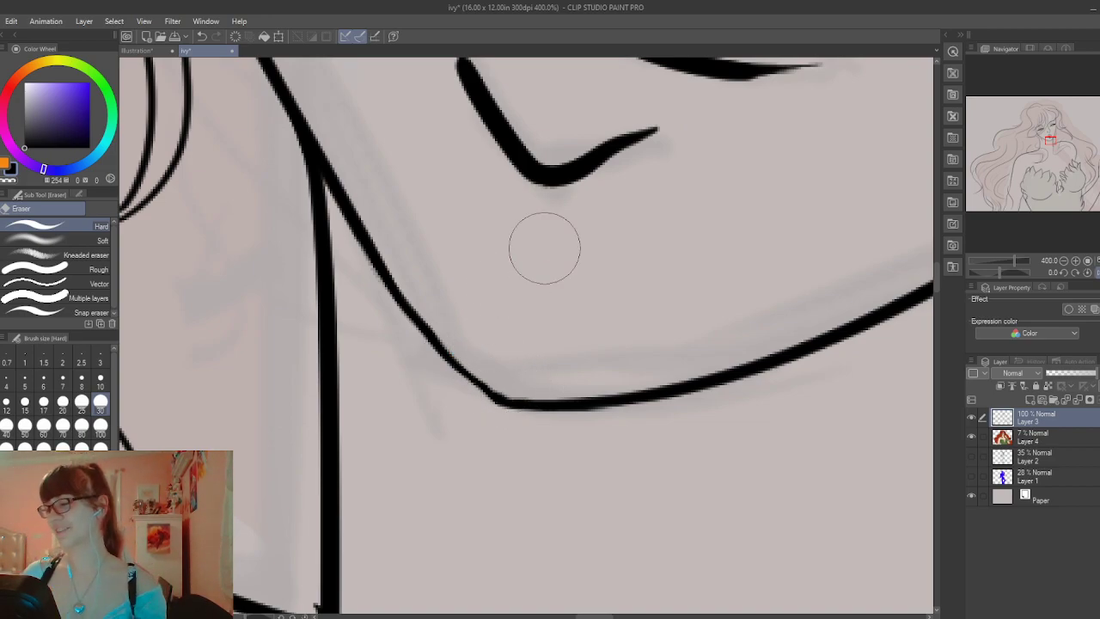
pyautogui.press('p')
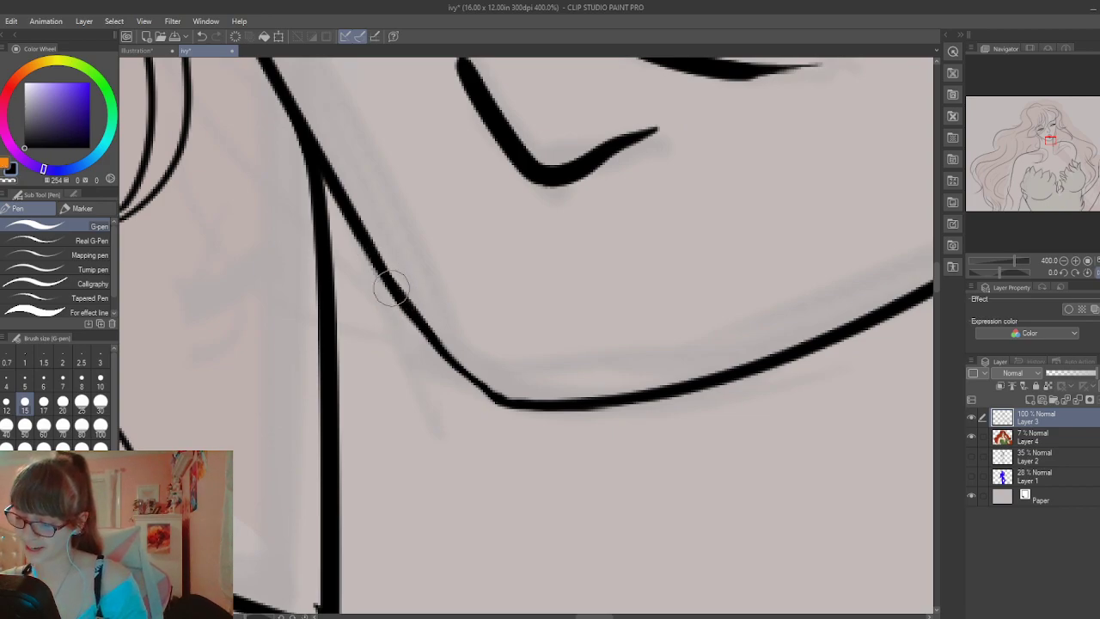
pyautogui.moveTo(386, 287); pyautogui.dragTo(516, 400)
pyautogui.moveTo(456, 356); pyautogui.dragTo(521, 395)
pyautogui.moveTo(398, 303); pyautogui.dragTo(513, 400)
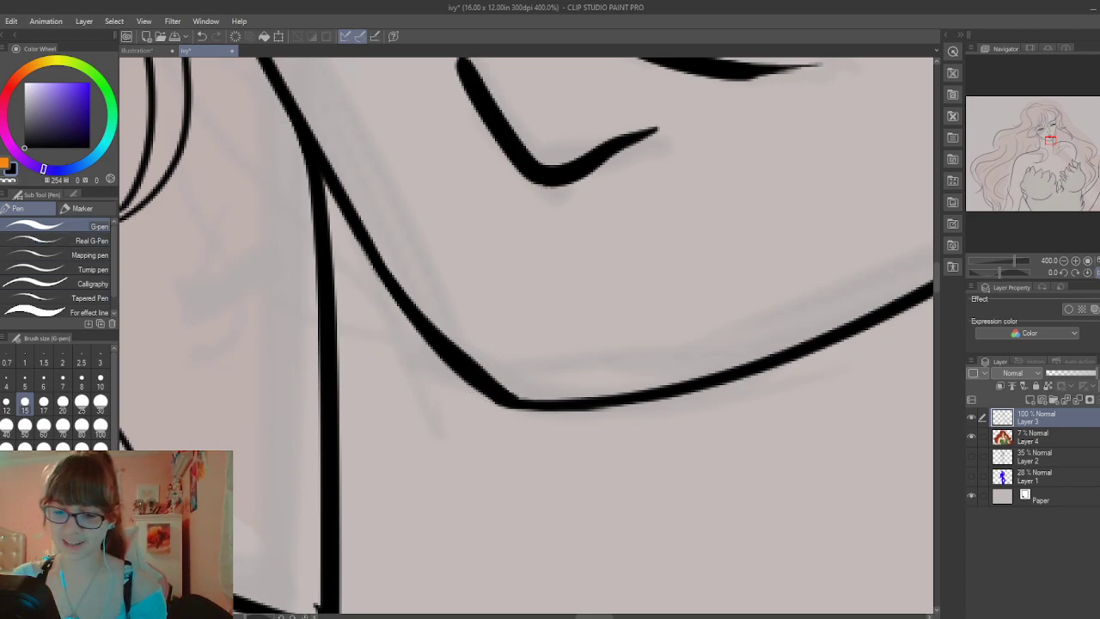
# Shave the inner edge of the thickened jaw-to-chin corner into an even curve with the Hard eraser at size 30
pyautogui.press('e')
pyautogui.moveTo(391, 260)
pyautogui.mouseDown()
pyautogui.moveTo(448, 336)
pyautogui.moveTo(520, 384)
pyautogui.mouseUp()
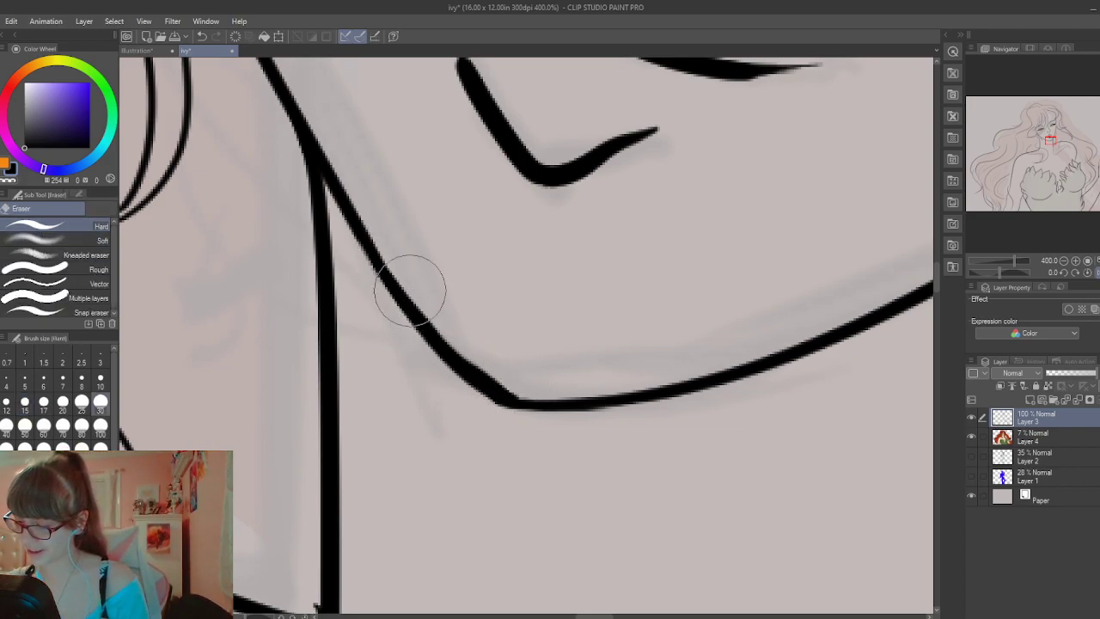
pyautogui.moveTo(416, 294)
pyautogui.mouseDown()
pyautogui.moveTo(495, 383)
pyautogui.moveTo(529, 398)
pyautogui.mouseUp()
pyautogui.moveTo(387, 256)
pyautogui.mouseDown()
pyautogui.moveTo(415, 304)
pyautogui.moveTo(483, 360)
pyautogui.mouseUp()
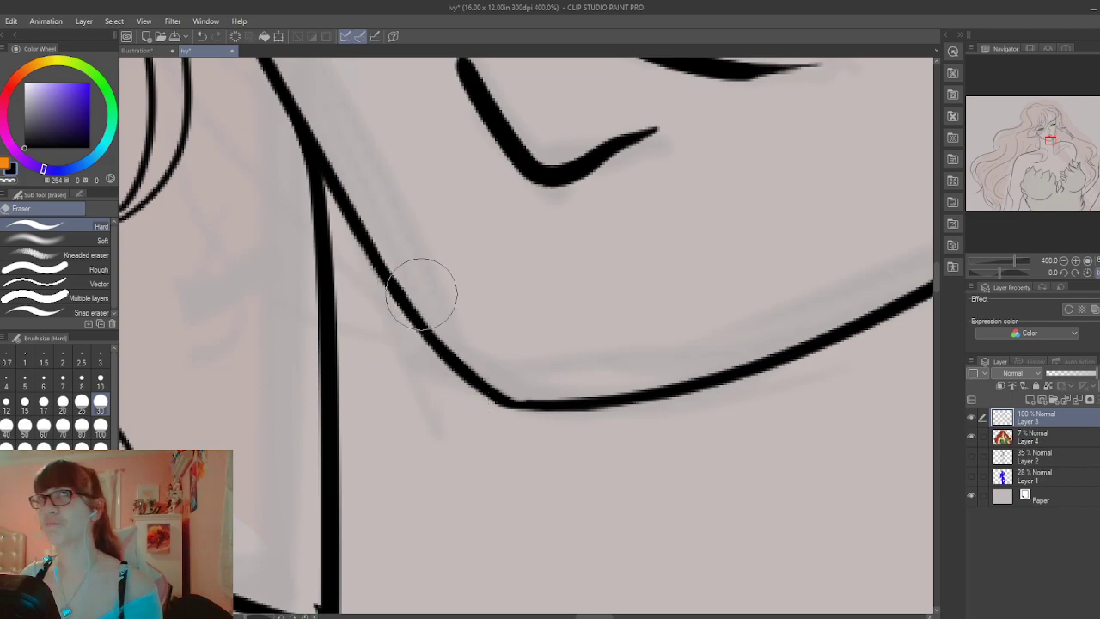
pyautogui.press('p')
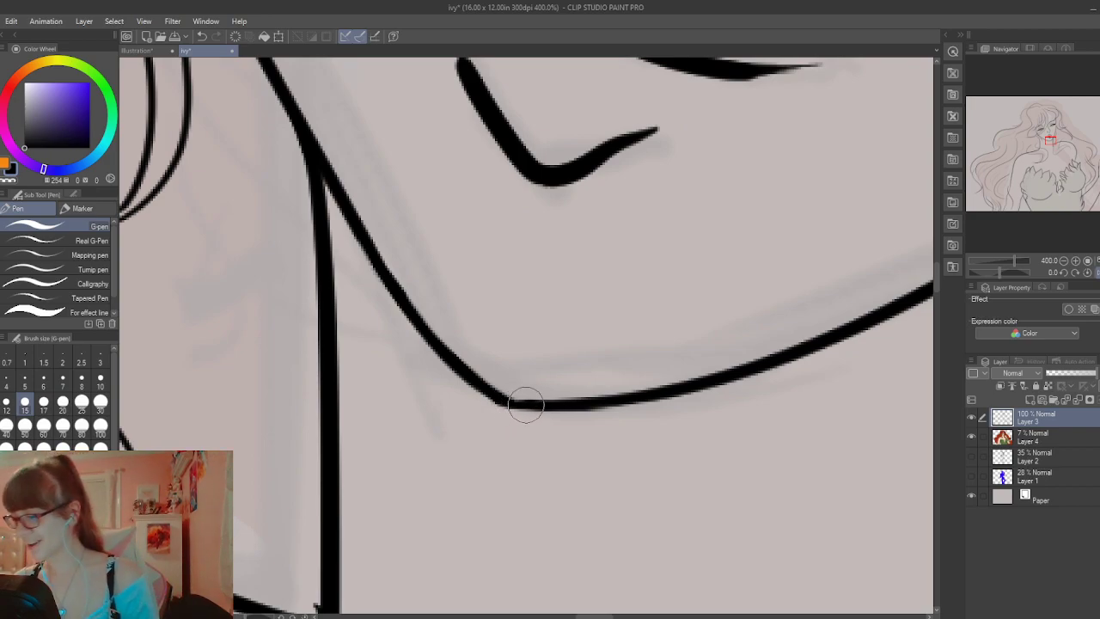
pyautogui.press('e')
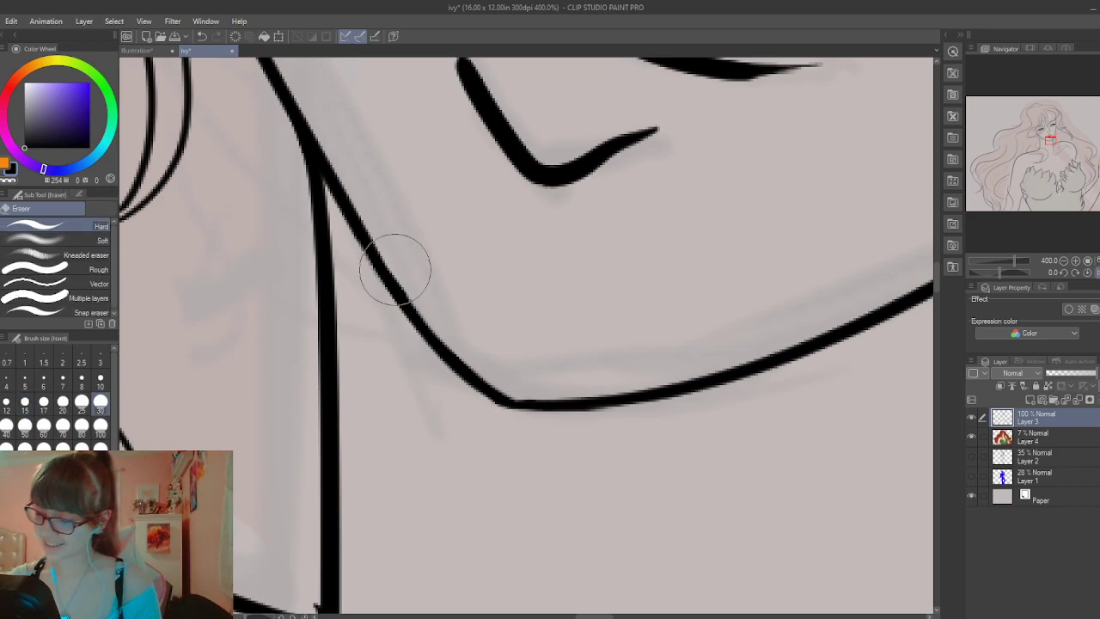
# Ink a short G-pen stroke closing the gap in the outer hair line beside the far side of the head
pyautogui.scroll(-5, 413, 308)
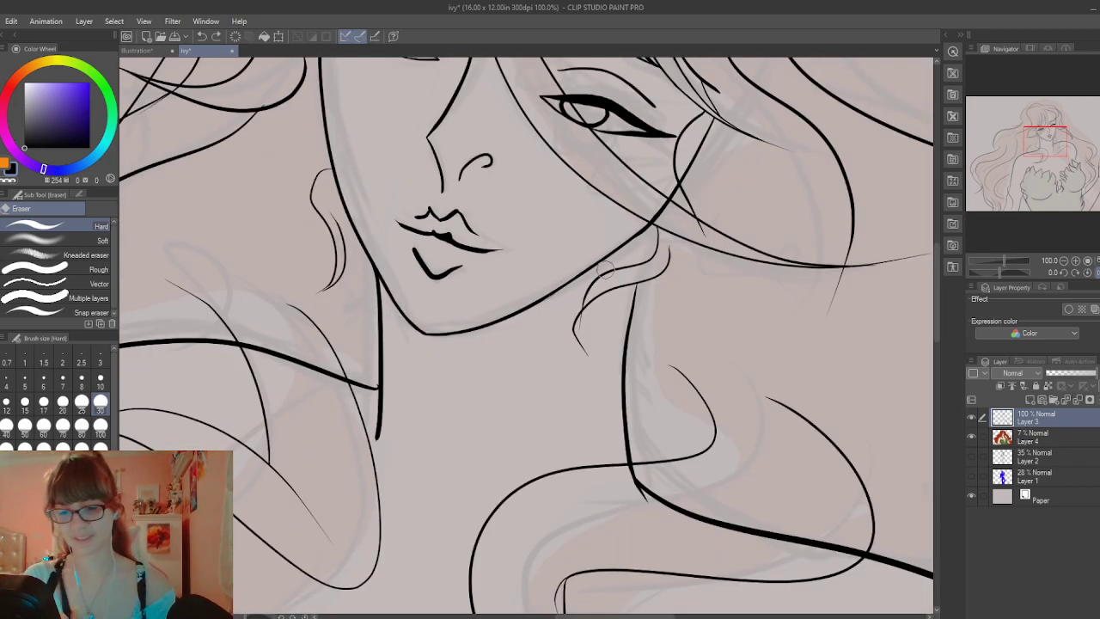
pyautogui.scroll(5, 606, 270)
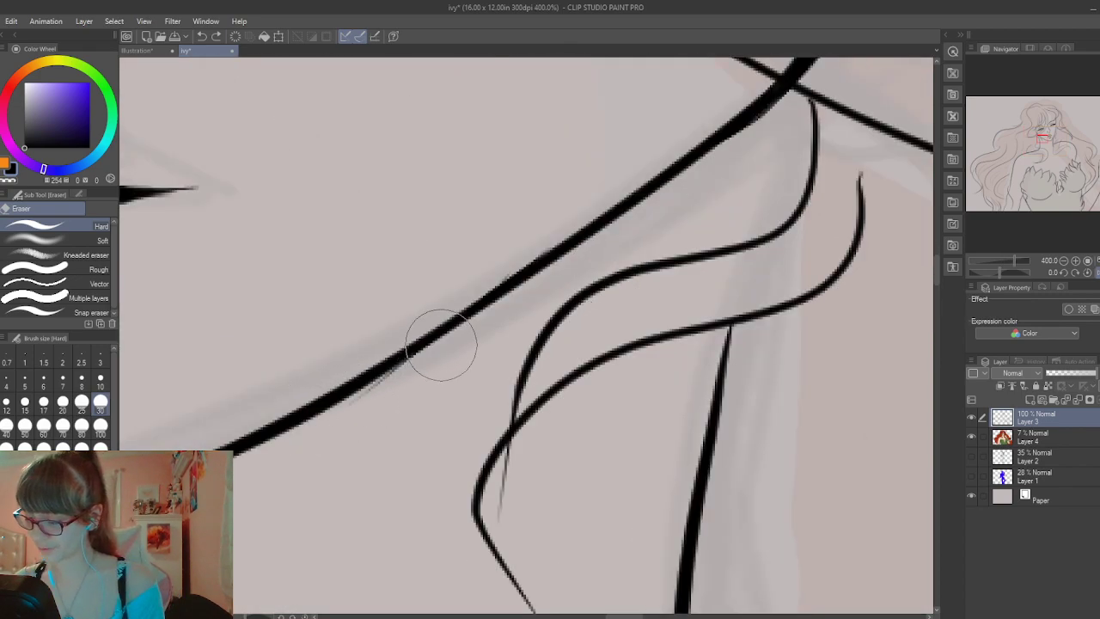
pyautogui.scroll(-6, 444, 348)
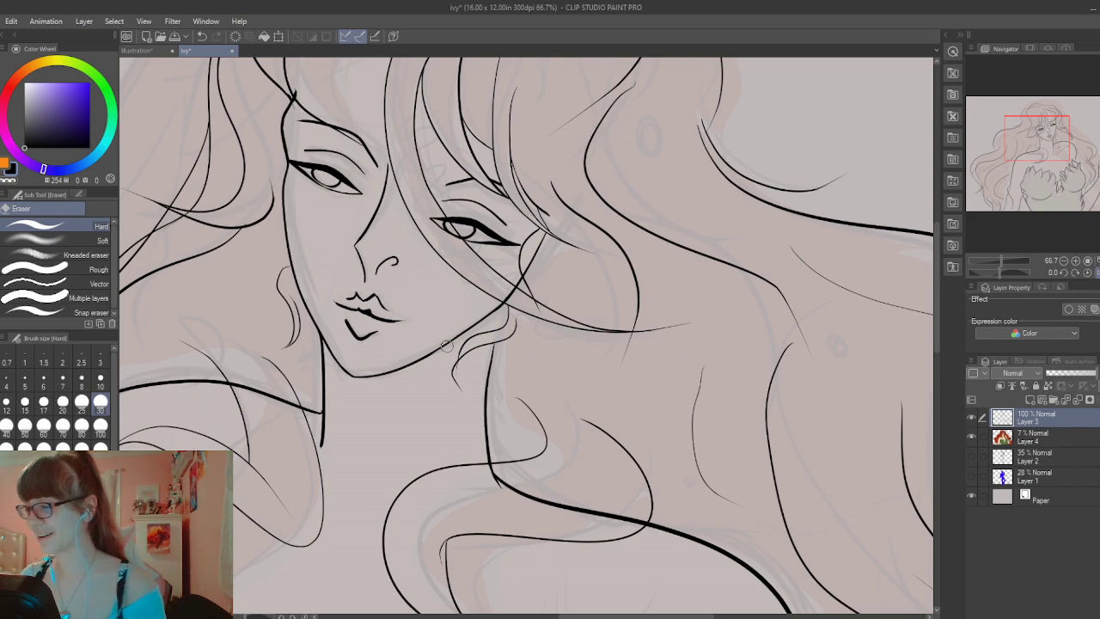
pyautogui.scroll(-2, 446, 346)
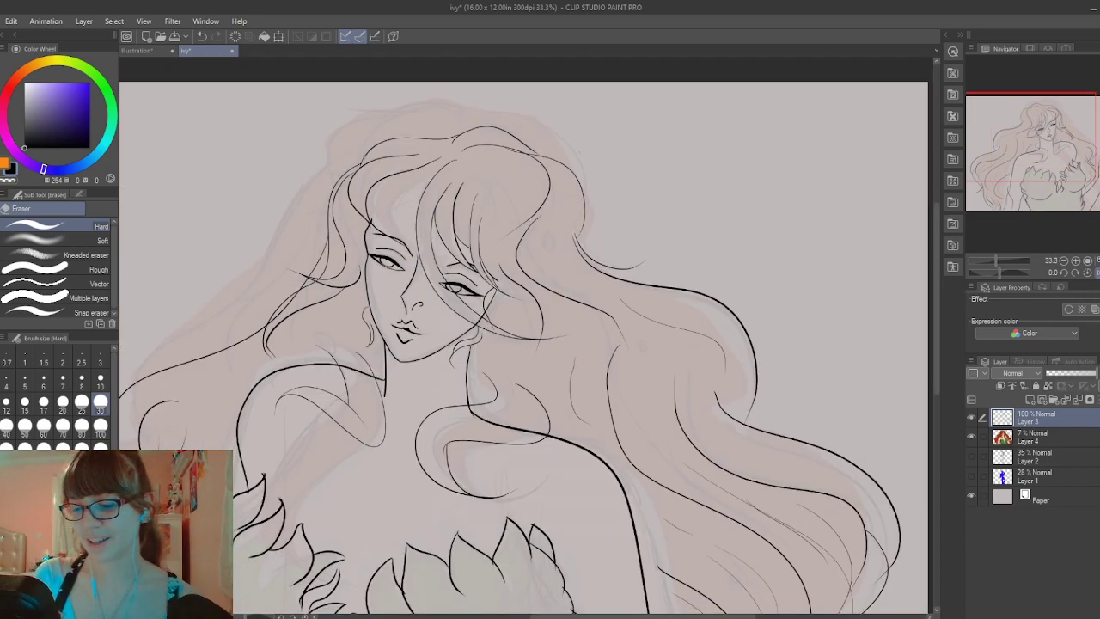
pyautogui.press('p')
pyautogui.moveTo(582, 222); pyautogui.dragTo(575, 243)
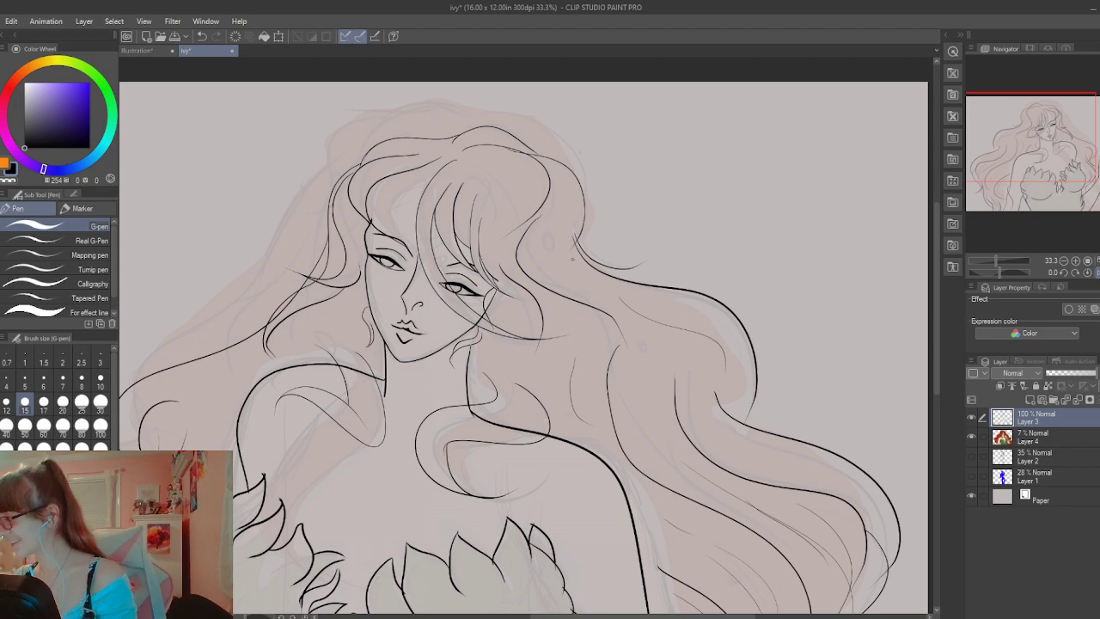
# Ink a short G-pen stroke at size 15 from the curl below the far ear to the top of the neck line
pyautogui.moveTo(933, 325); pyautogui.dragTo(943, 350)
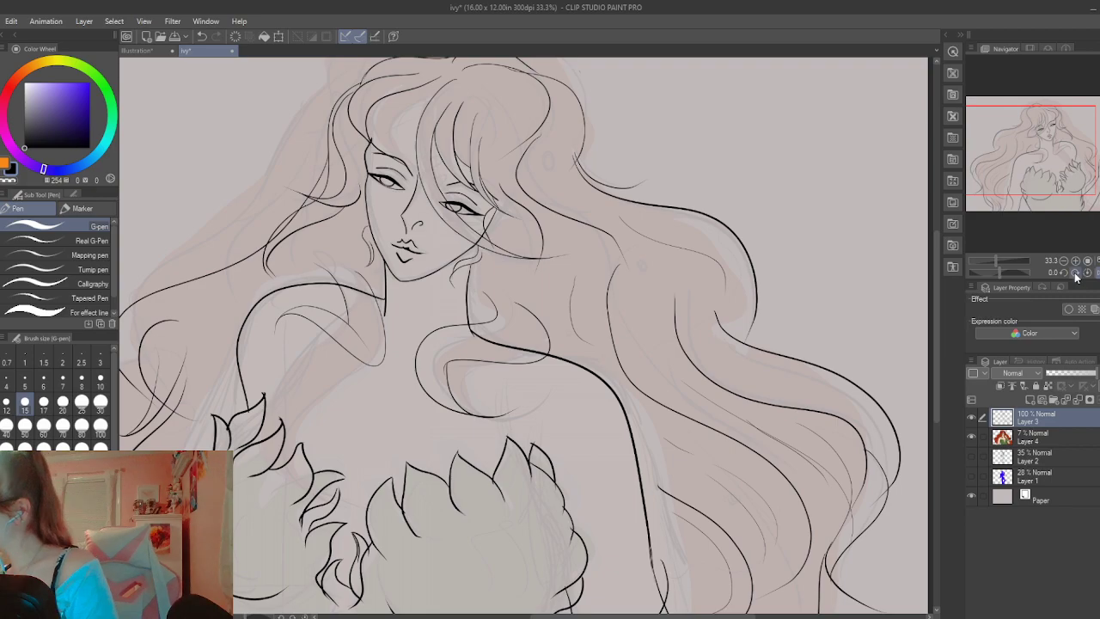
pyautogui.hotkey('ctrl', '-')
pyautogui.hotkey('ctrl', '-')
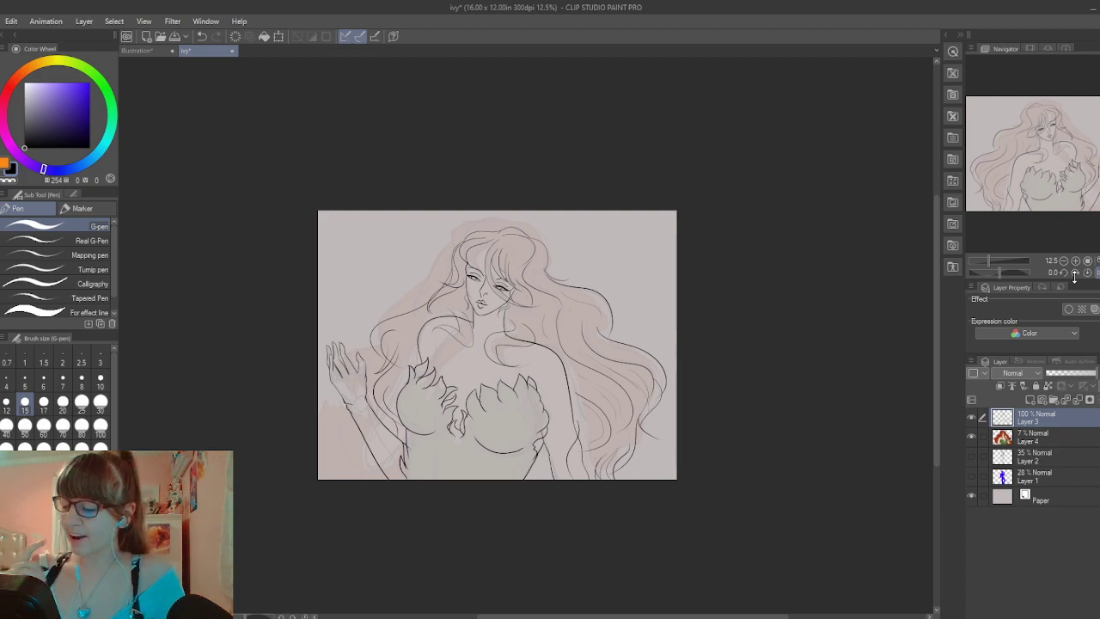
pyautogui.hotkey('ctrl', '+')
pyautogui.hotkey('ctrl', '+')
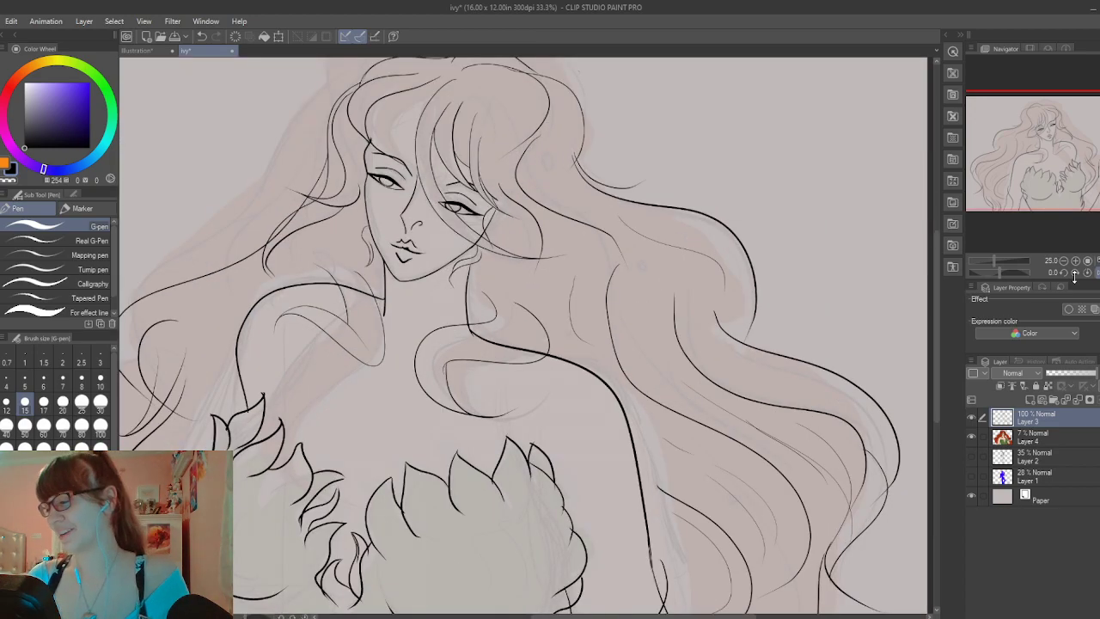
pyautogui.moveTo(481, 258); pyautogui.dragTo(467, 290)
pyautogui.hotkey('ctrl', 'z')
pyautogui.hotkey('ctrl', 'z')
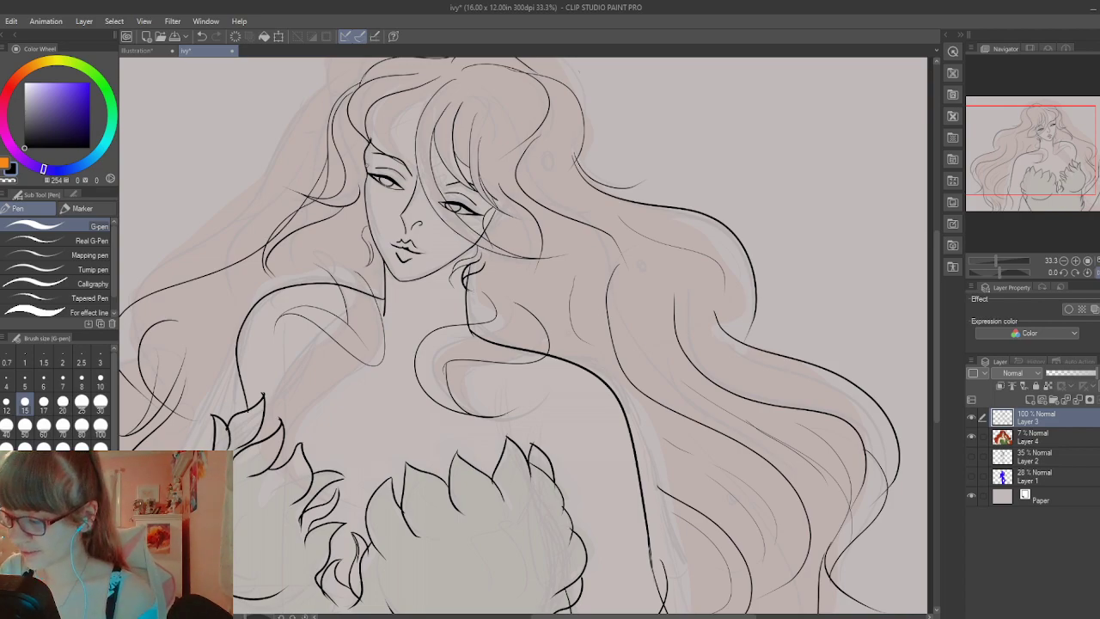
pyautogui.moveTo(363, 172); pyautogui.dragTo(364, 210)
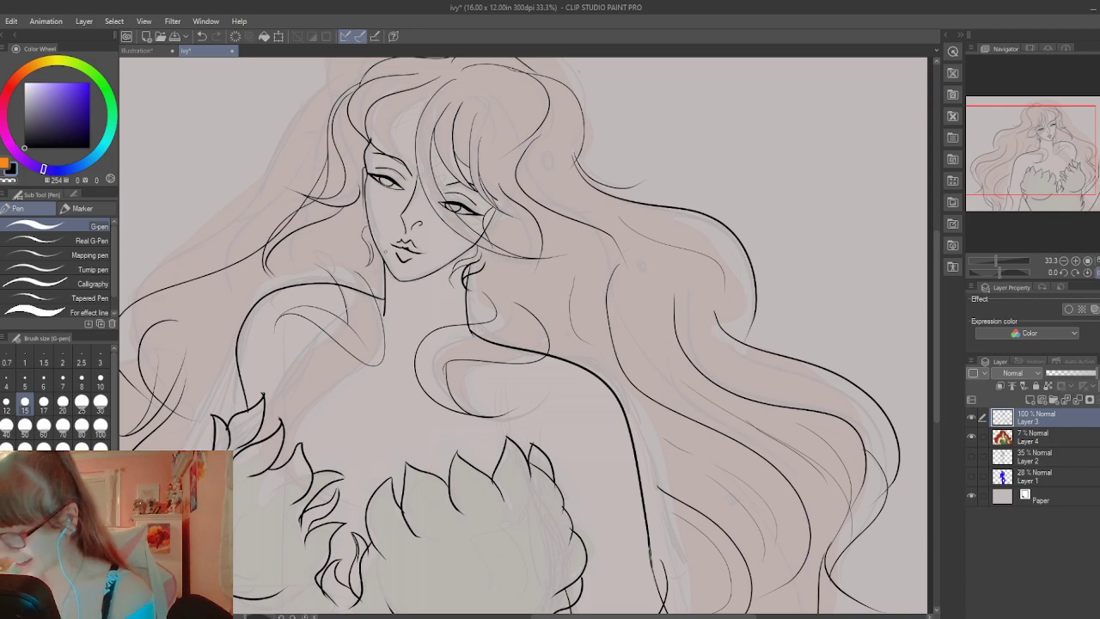
pyautogui.hotkey('ctrl', 'z')
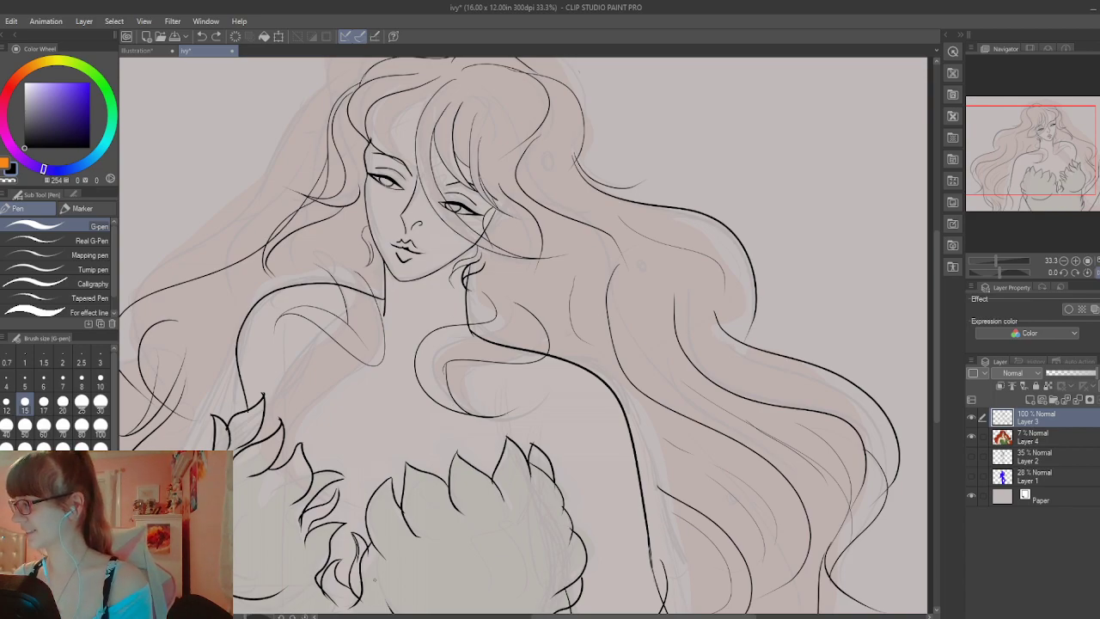
# Check the whole figure in a horizontally mirrored view, and return to the normal orientation with the raised hand in view
pyautogui.scroll(-3, 374, 579)
pyautogui.click(1096, 273)
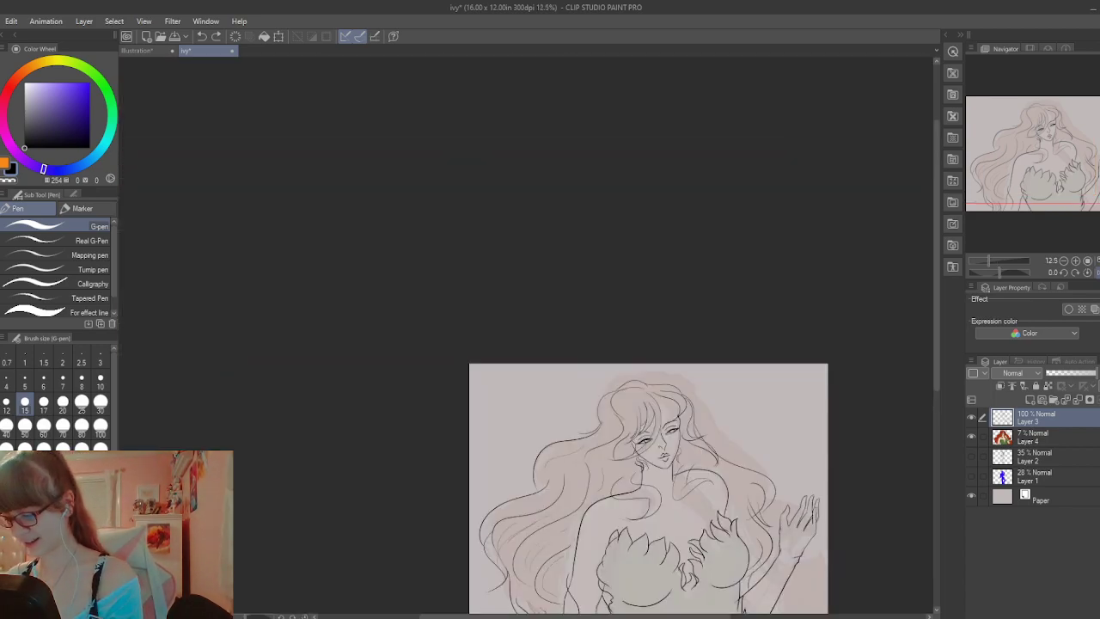
pyautogui.click(1096, 273)
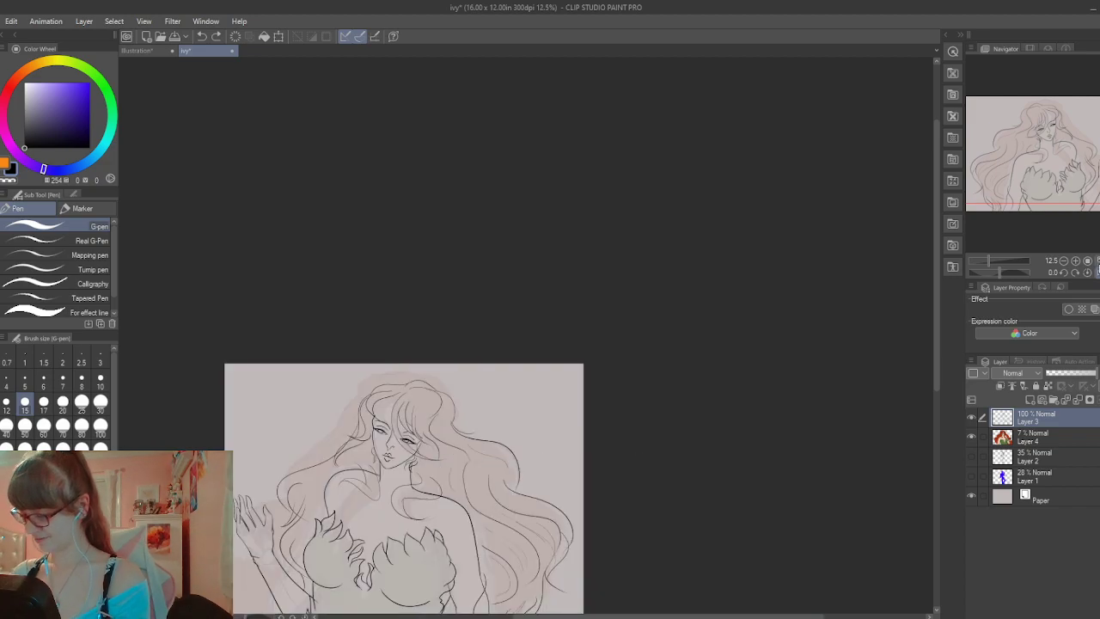
pyautogui.hotkey('ctrl', '-')
pyautogui.hotkey('ctrl', '-')
pyautogui.hotkey('ctrl', '-')
pyautogui.hotkey('ctrl', '+')
pyautogui.moveTo(937, 356); pyautogui.dragTo(937, 431)
pyautogui.hotkey('ctrl', '+')
pyautogui.hotkey('ctrl', '+')
pyautogui.hotkey('ctrl', '+')
pyautogui.hotkey('ctrl', '+')
pyautogui.moveTo(650, 615); pyautogui.dragTo(530, 615)
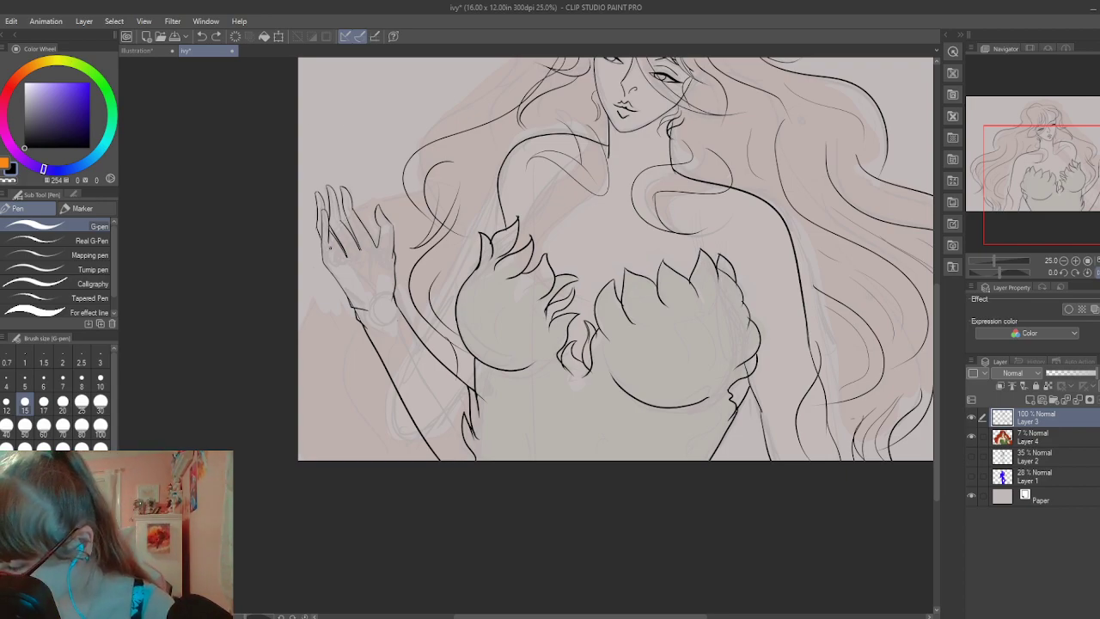
# Ink the crease at the base of the raised hand's outer finger and a short line from it into the palm
pyautogui.moveTo(331, 250); pyautogui.dragTo(348, 278)
pyautogui.hotkey('ctrl', 'z')
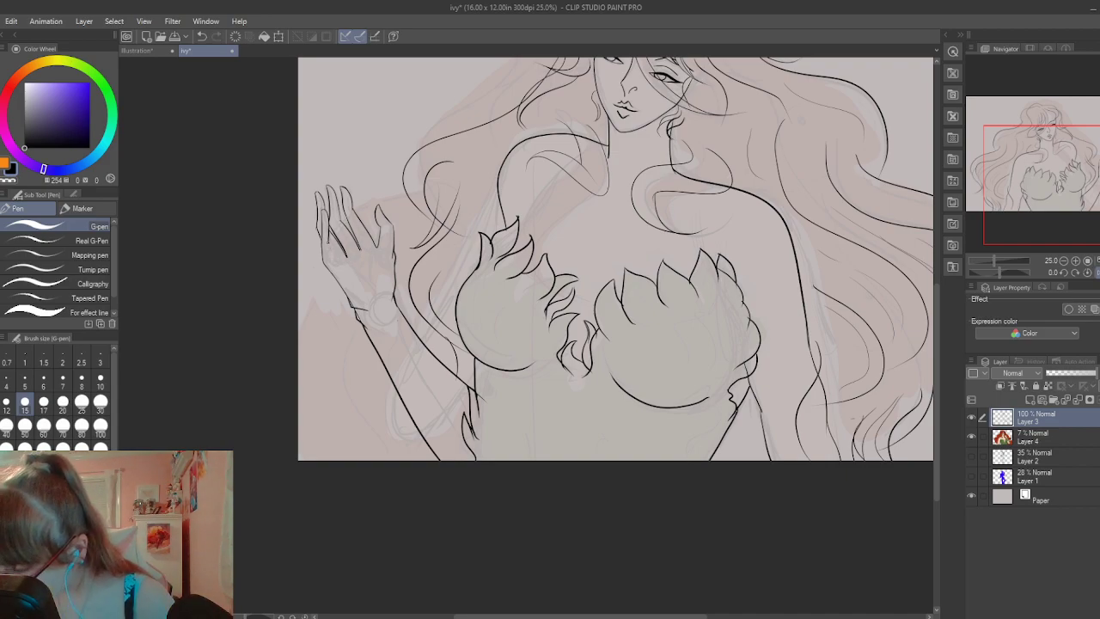
pyautogui.scroll(2, 317, 120)
pyautogui.scroll(2, 317, 118)
pyautogui.moveTo(935, 340); pyautogui.dragTo(935, 380)
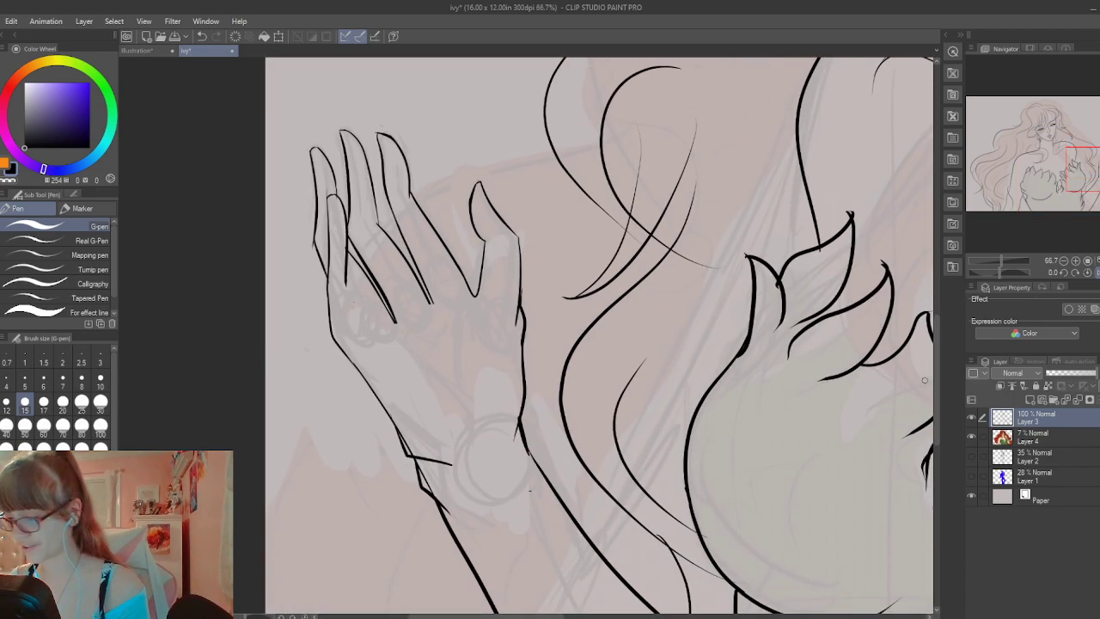
pyautogui.moveTo(346, 291); pyautogui.dragTo(358, 325)
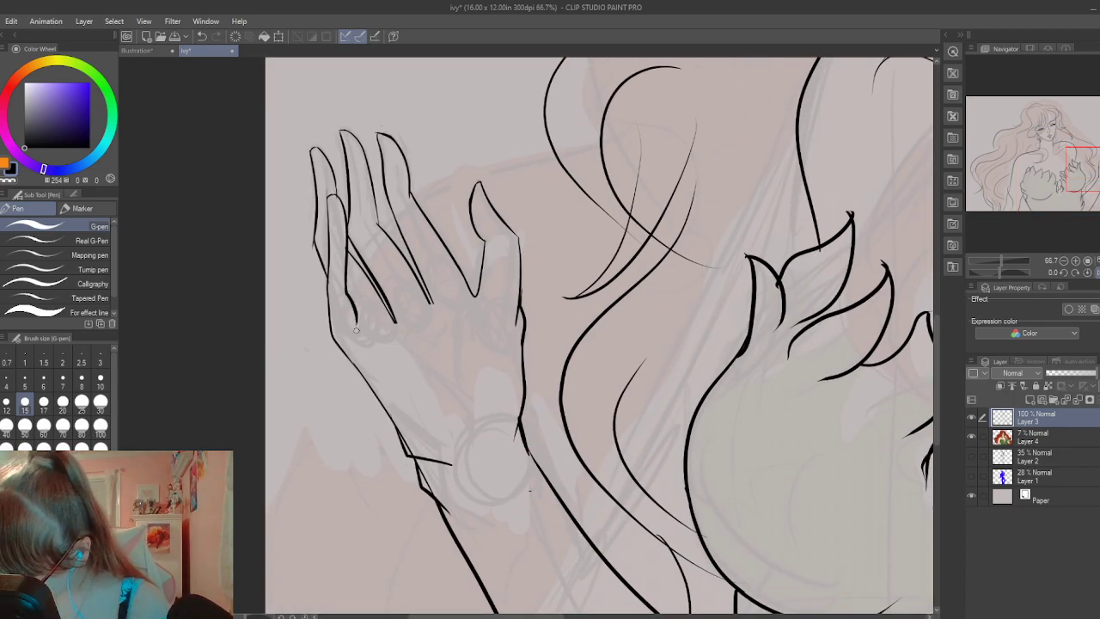
pyautogui.hotkey('ctrl', 'z')
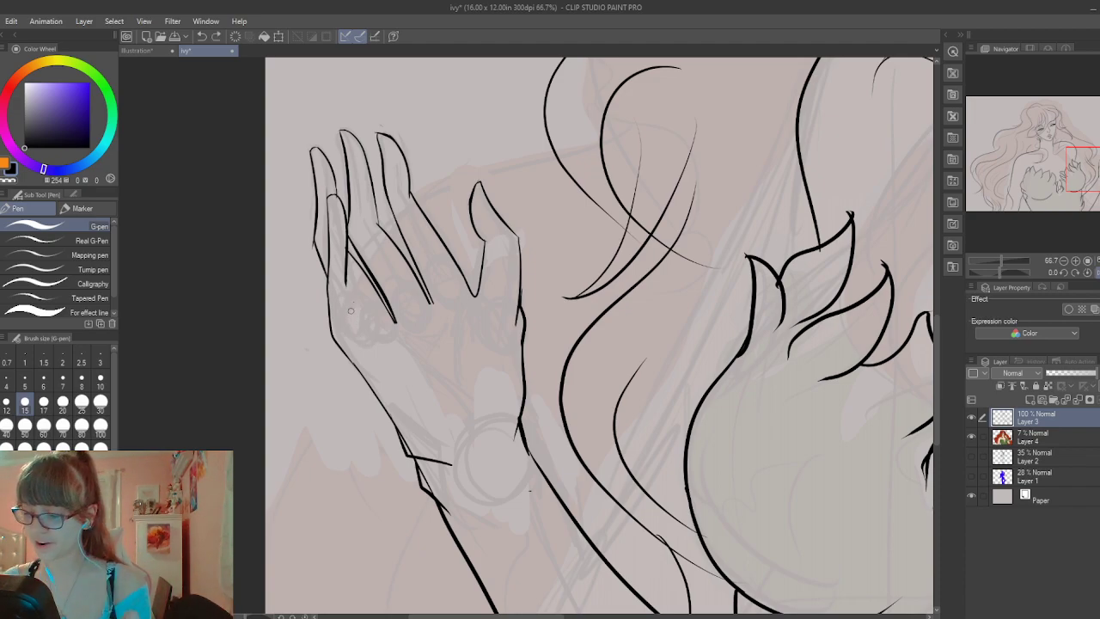
pyautogui.moveTo(347, 292); pyautogui.dragTo(357, 326)
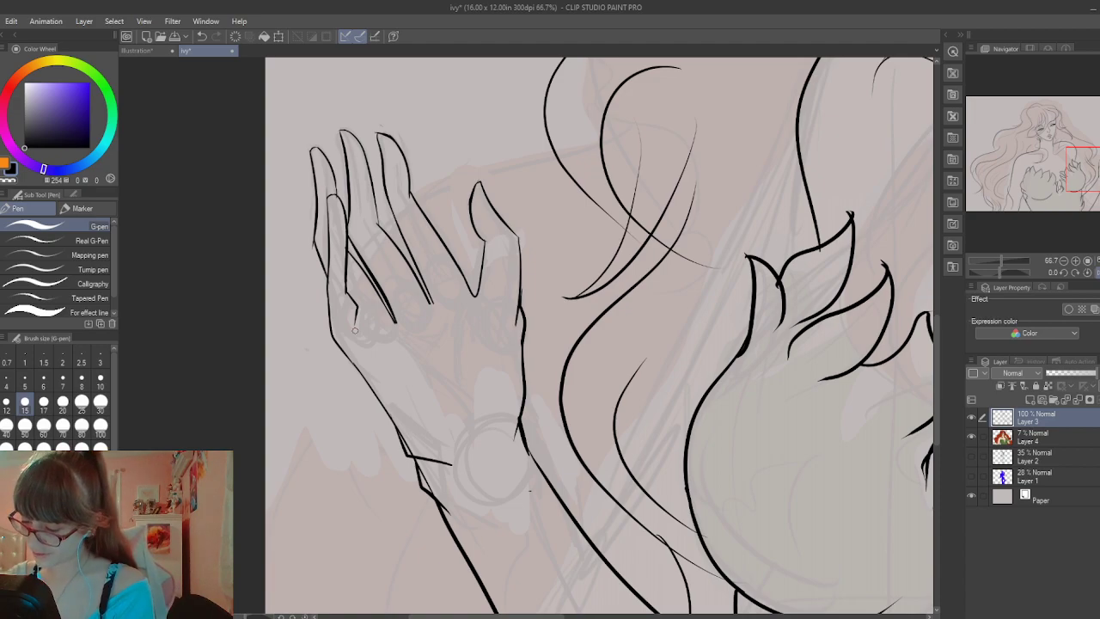
pyautogui.moveTo(357, 316); pyautogui.dragTo(397, 347)
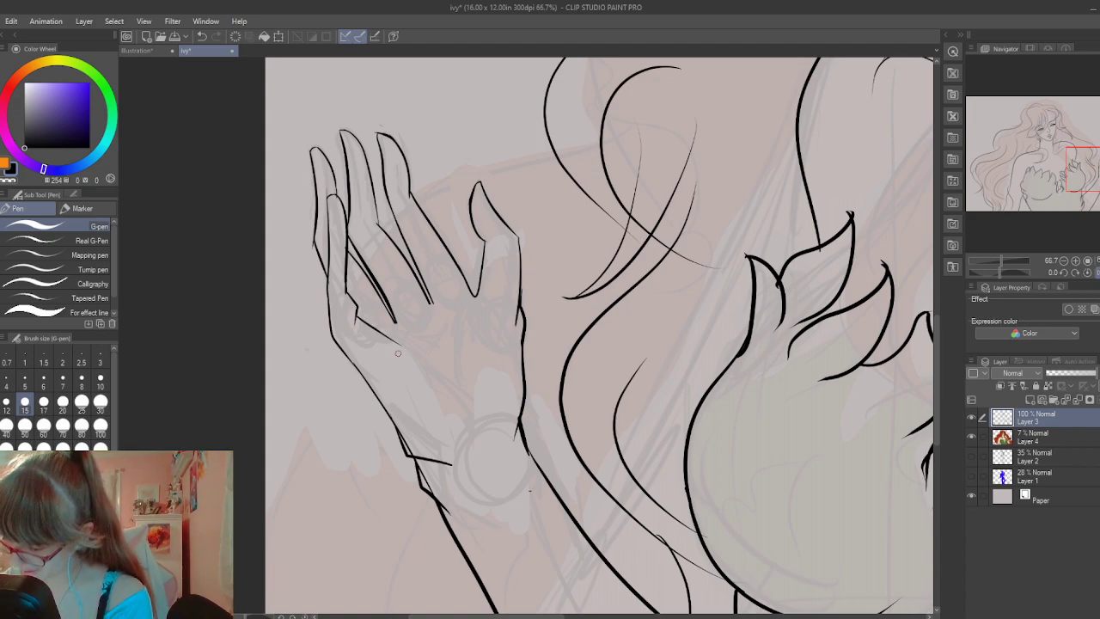
# Undo the last short palm line and re-ink it as a finer, longer stroke from the outer finger's base into the palm
pyautogui.hotkey('ctrl', 'z')
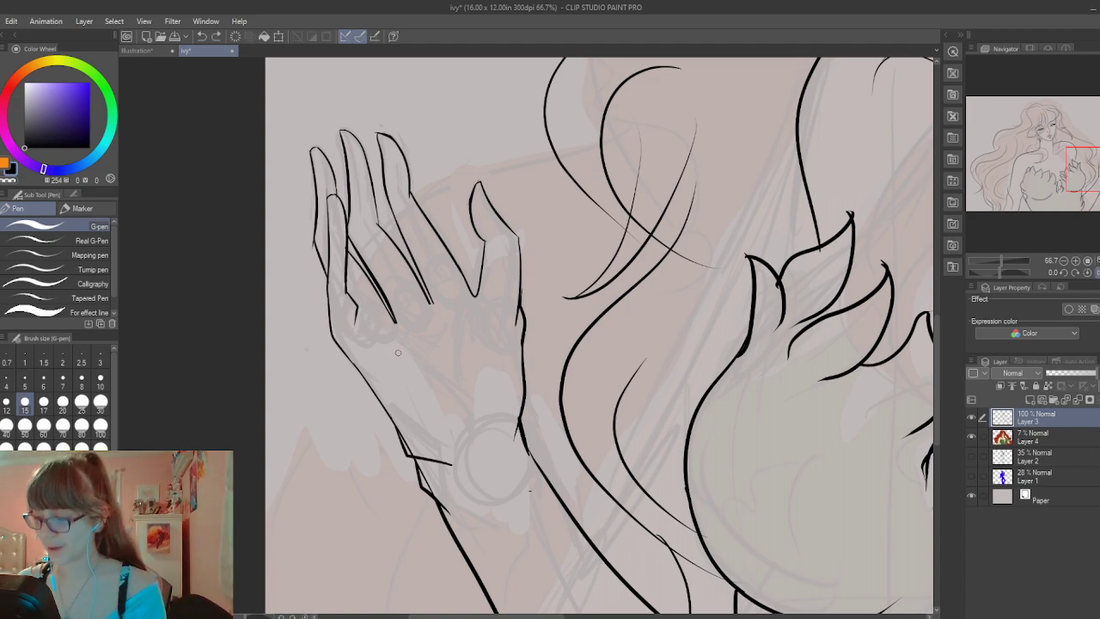
pyautogui.moveTo(356, 320); pyautogui.dragTo(407, 352)
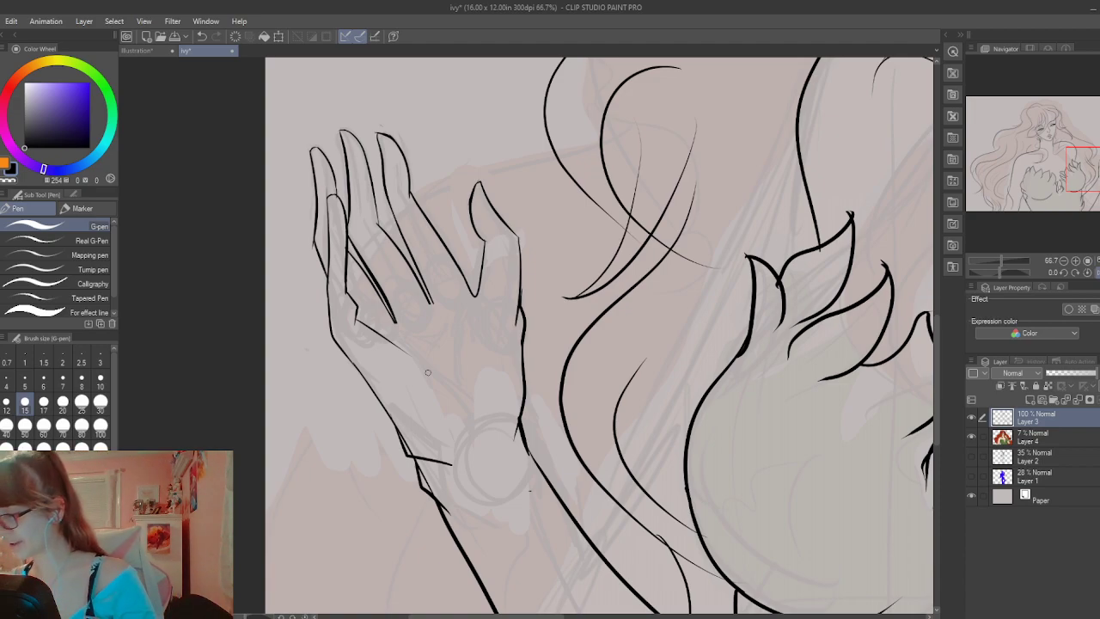
# Hide the faint colour rough on Layer 4 so only the line art shows over the paper
pyautogui.scroll(-7, 427, 372)
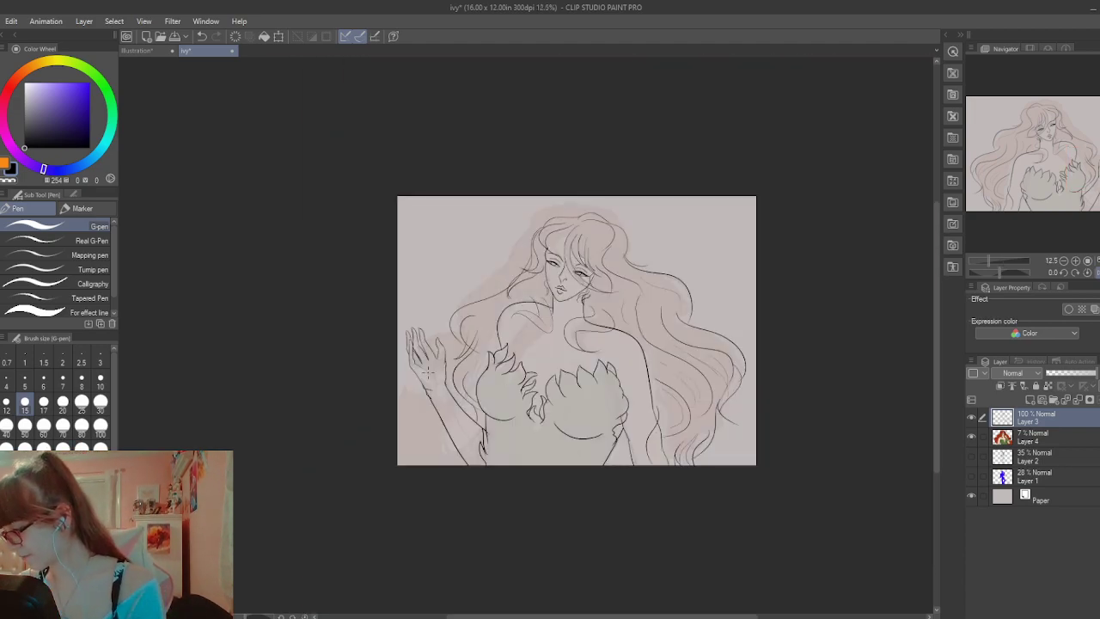
pyautogui.click(970, 435)
pyautogui.click(969, 434)
pyautogui.click(968, 435)
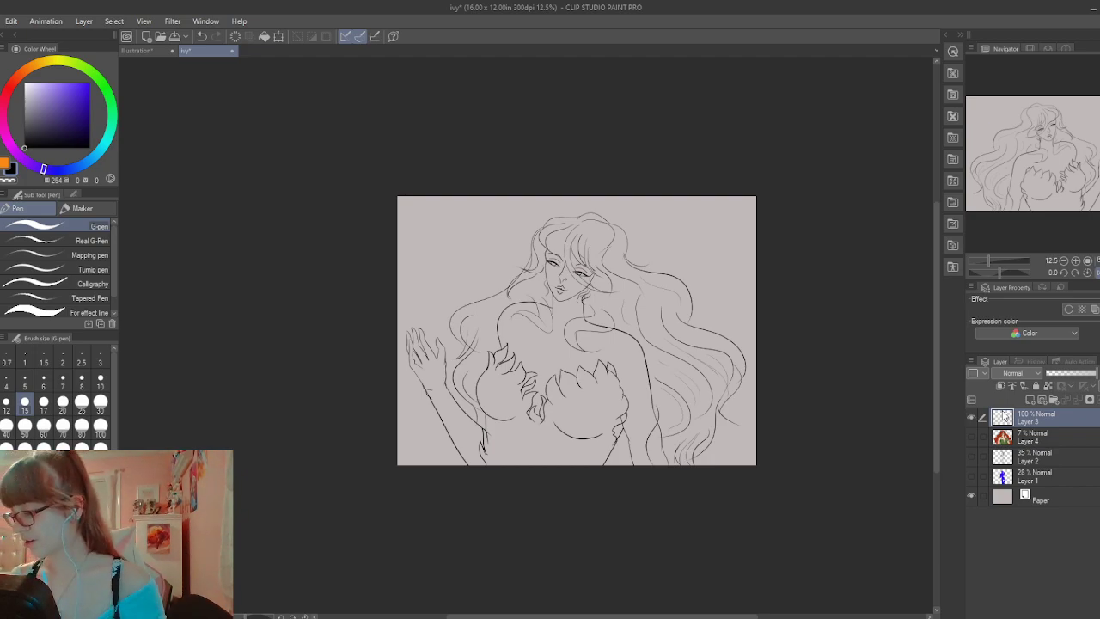
# Ink two thin hair strands with the G-pen at size 10, one beside the near ear and one curving outside the shoulder
pyautogui.hotkey('ctrl', '+')
pyautogui.hotkey('ctrl', '+')
pyautogui.hotkey('ctrl', '+')
pyautogui.hotkey('ctrl', '+')
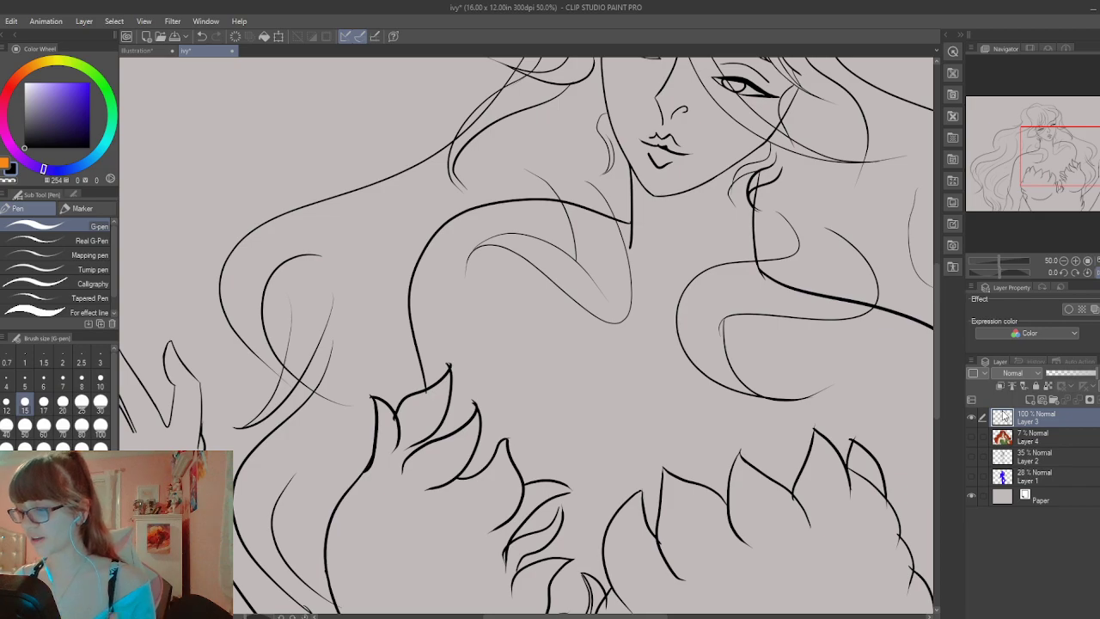
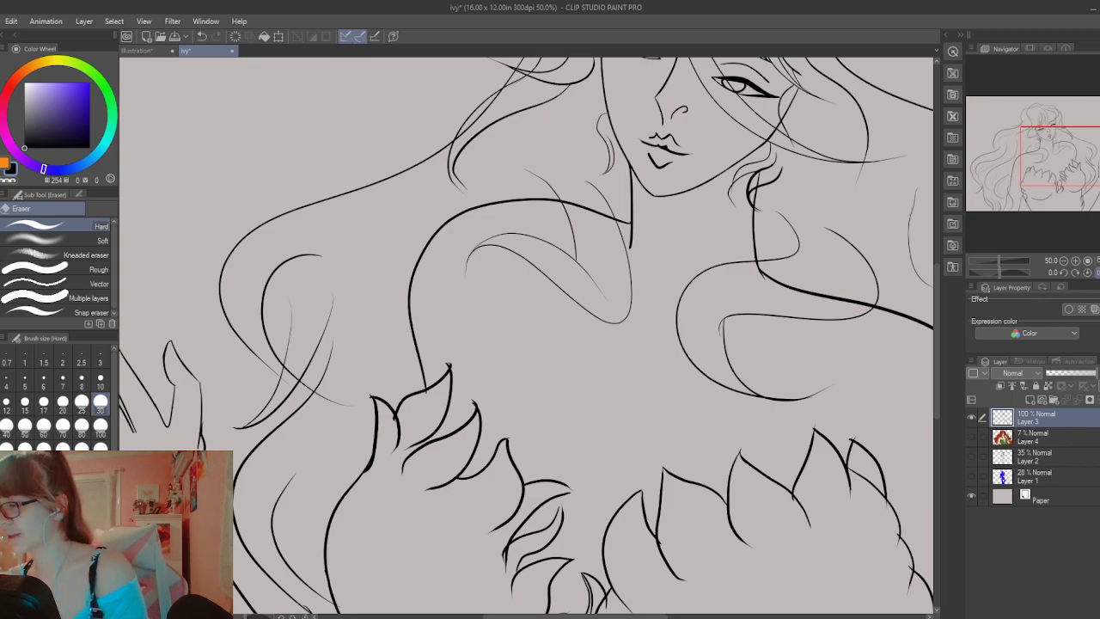
pyautogui.hotkey('ctrl', '+')
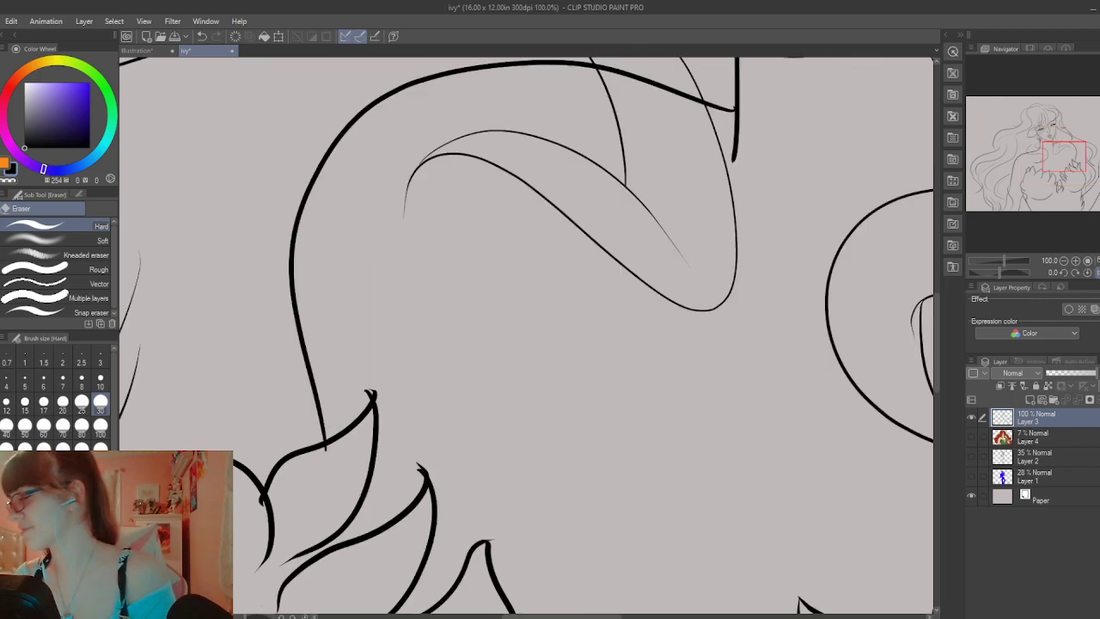
pyautogui.moveTo(937, 317); pyautogui.dragTo(939, 281)
pyautogui.scroll(4, 935, 263)
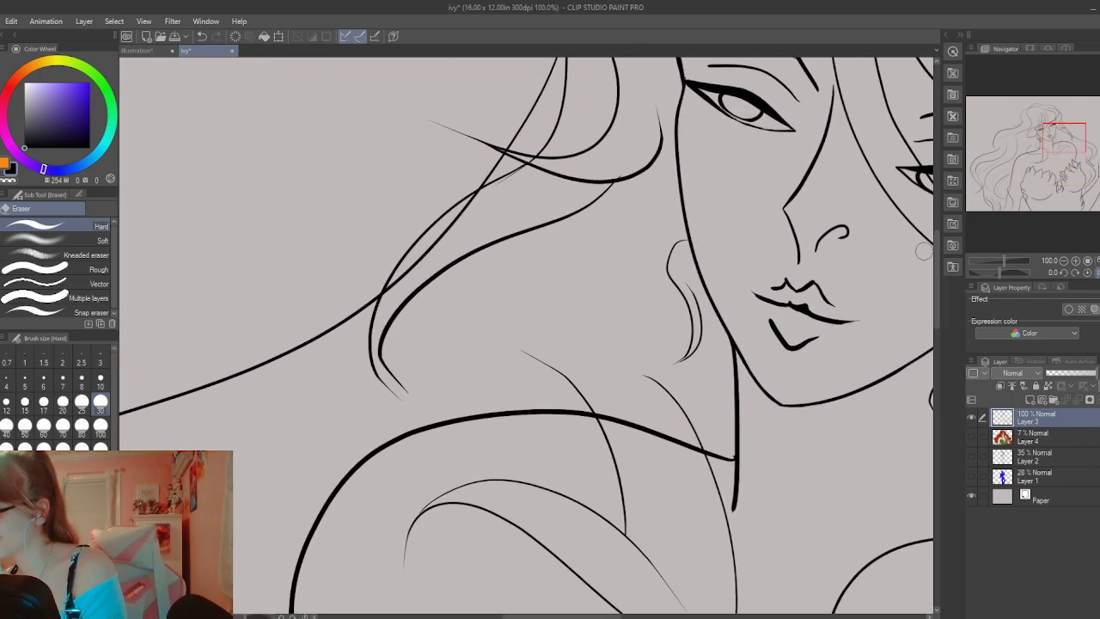
pyautogui.press('p')
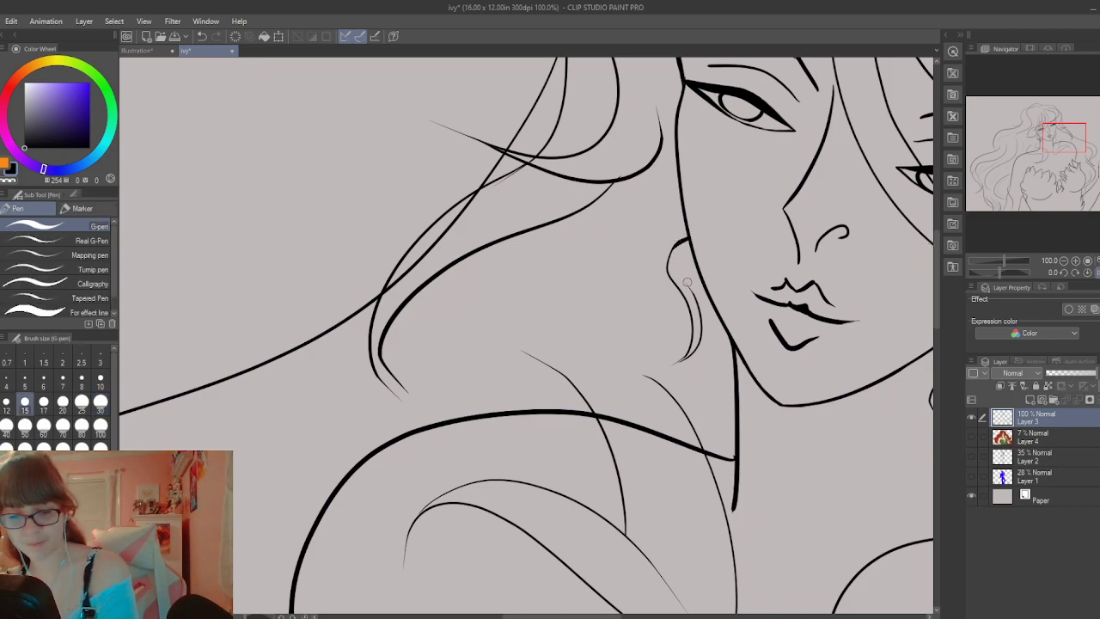
pyautogui.hotkey('ctrl', 'z')
pyautogui.click(103, 383)
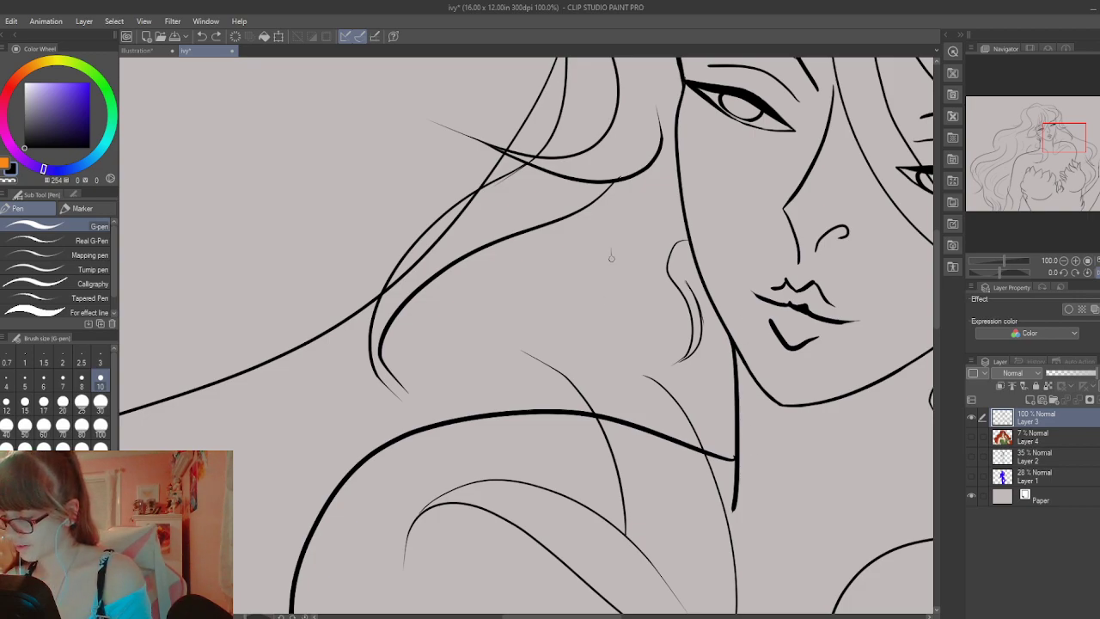
pyautogui.moveTo(610, 251); pyautogui.dragTo(592, 333)
pyautogui.moveTo(389, 418); pyautogui.dragTo(231, 472)
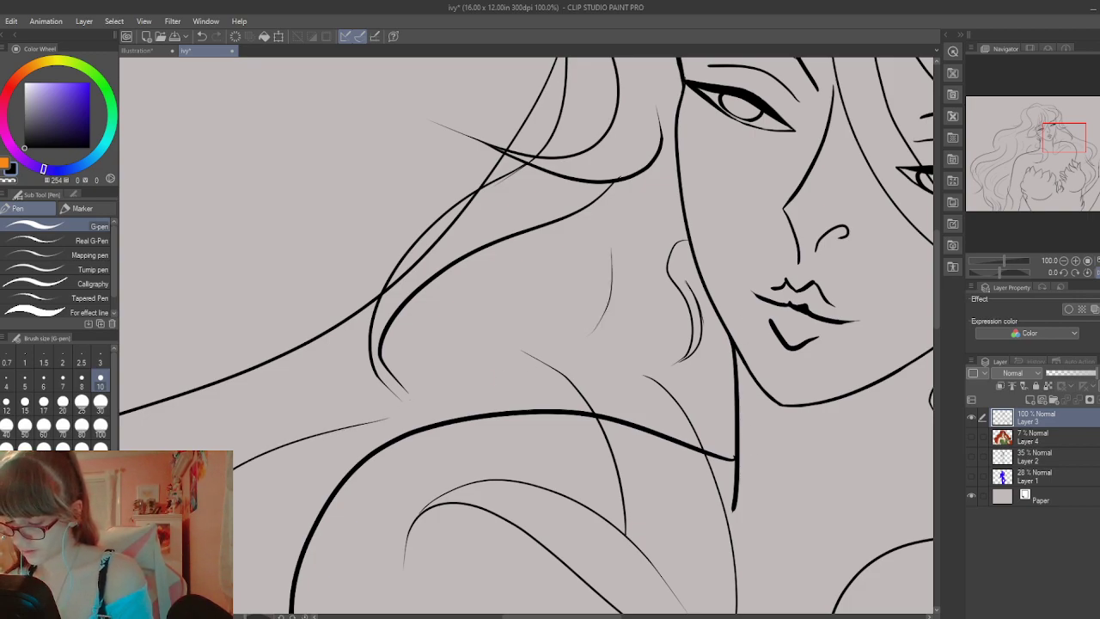
# Erase the near shoulder line inside the overlapping hair lock and the lock's loose upper ends, using the Hard eraser at size 30
pyautogui.press('e')
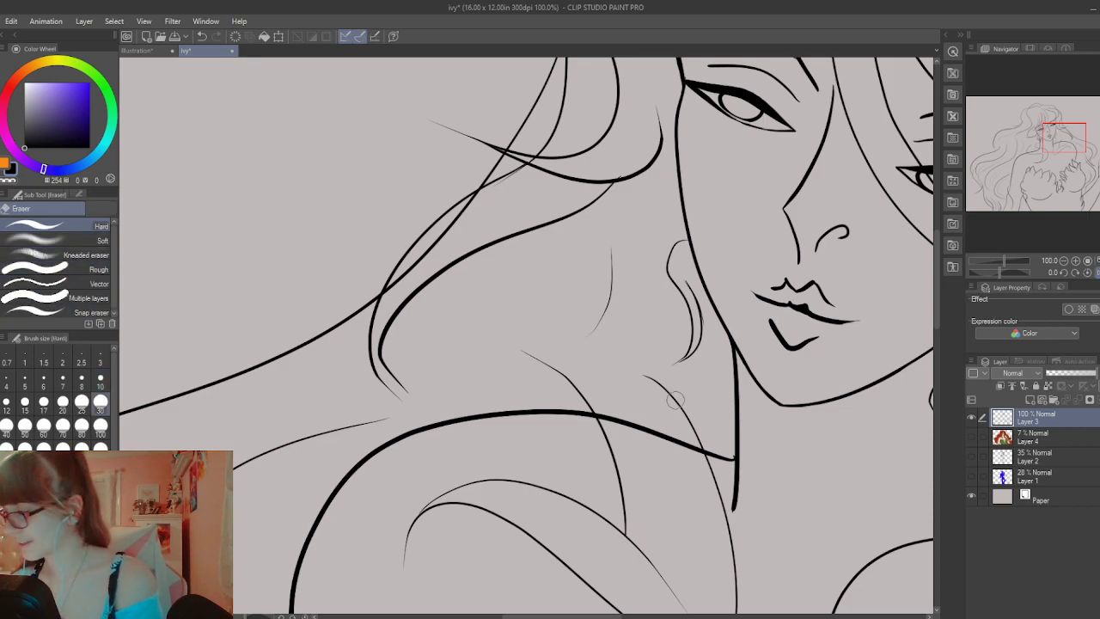
pyautogui.moveTo(610, 423)
pyautogui.mouseDown()
pyautogui.moveTo(632, 445)
pyautogui.moveTo(617, 428)
pyautogui.moveTo(667, 454)
pyautogui.mouseUp()
pyautogui.scroll(-3, 937, 314)
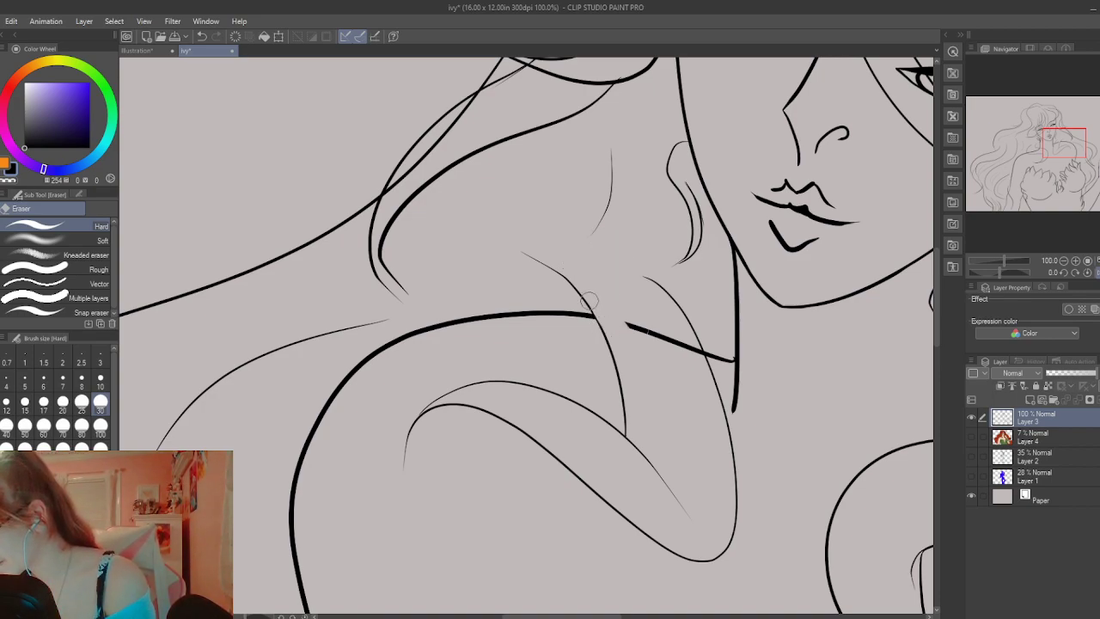
pyautogui.moveTo(631, 326)
pyautogui.mouseDown()
pyautogui.moveTo(678, 342)
pyautogui.moveTo(703, 327)
pyautogui.mouseUp()
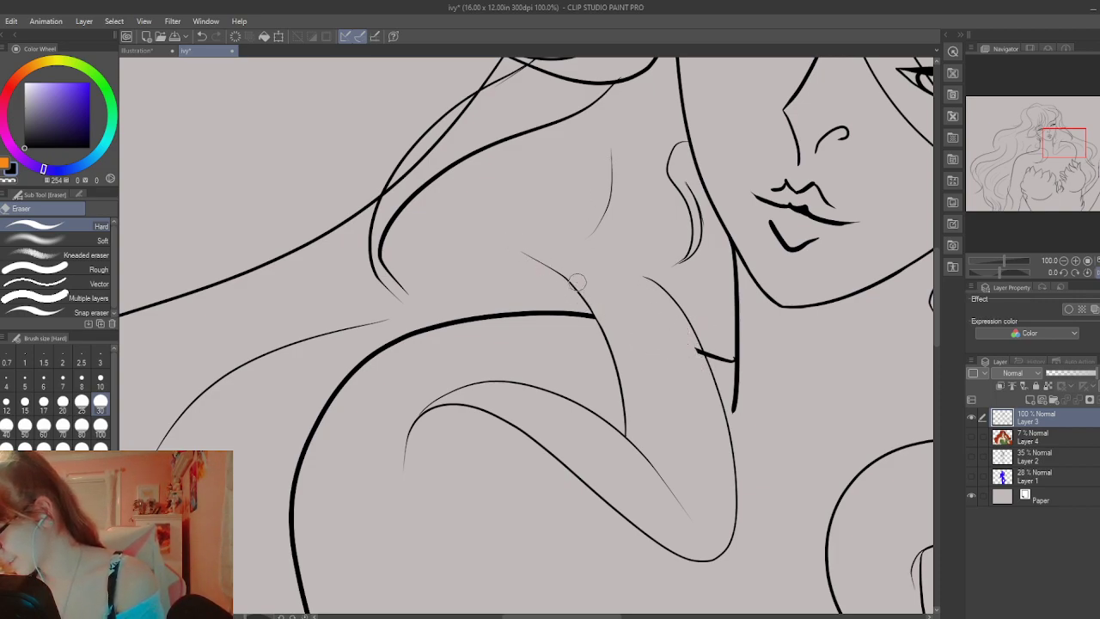
pyautogui.moveTo(578, 283)
pyautogui.mouseDown()
pyautogui.moveTo(529, 257)
pyautogui.moveTo(628, 314)
pyautogui.moveTo(584, 287)
pyautogui.mouseUp()
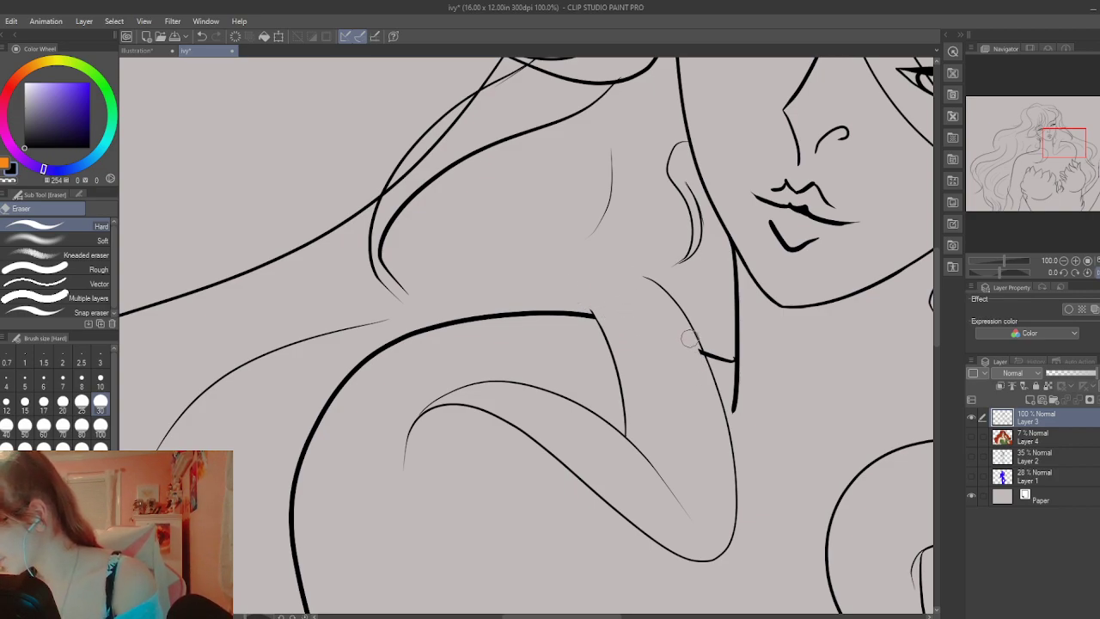
pyautogui.moveTo(690, 339); pyautogui.dragTo(699, 364)
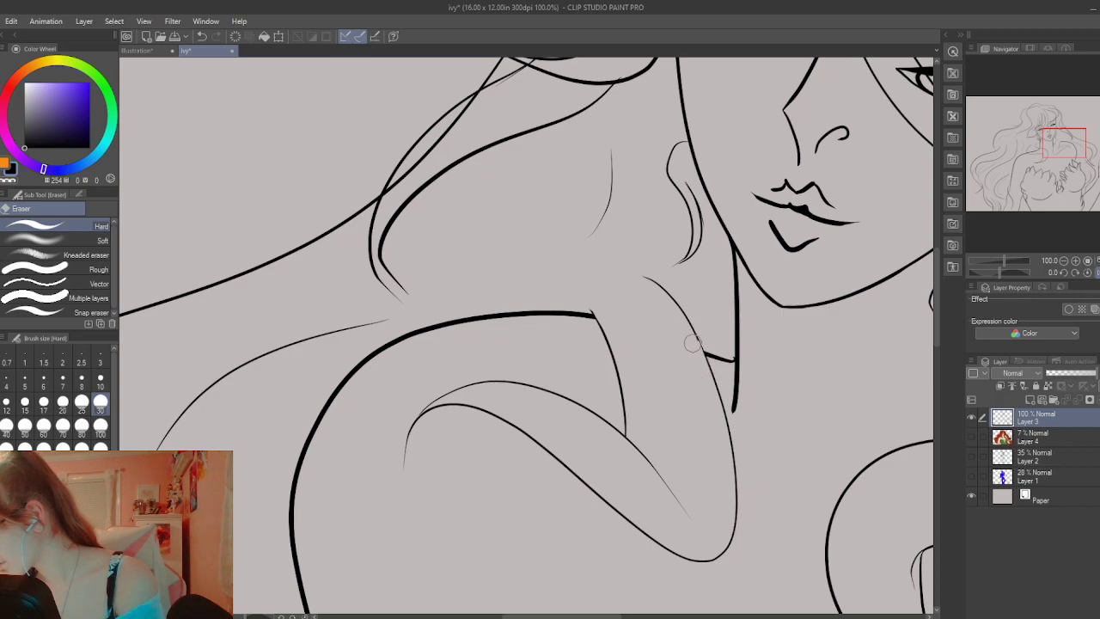
pyautogui.moveTo(692, 343); pyautogui.dragTo(672, 307)
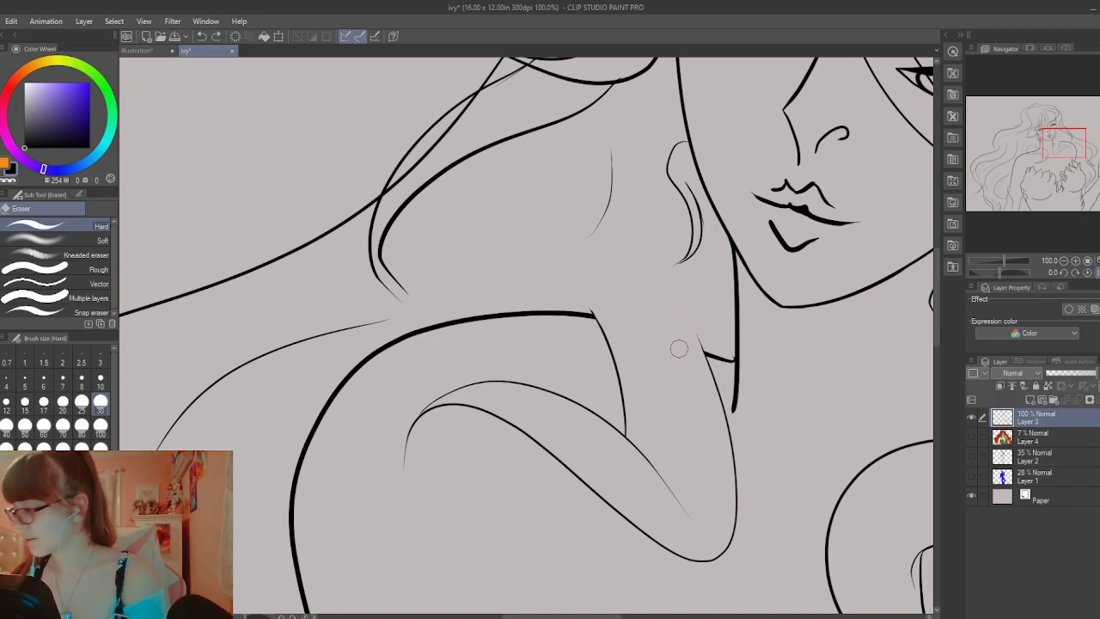
# Erase the small overshoot where the near shoulder line meets the neck line
pyautogui.scroll(3, 679, 348)
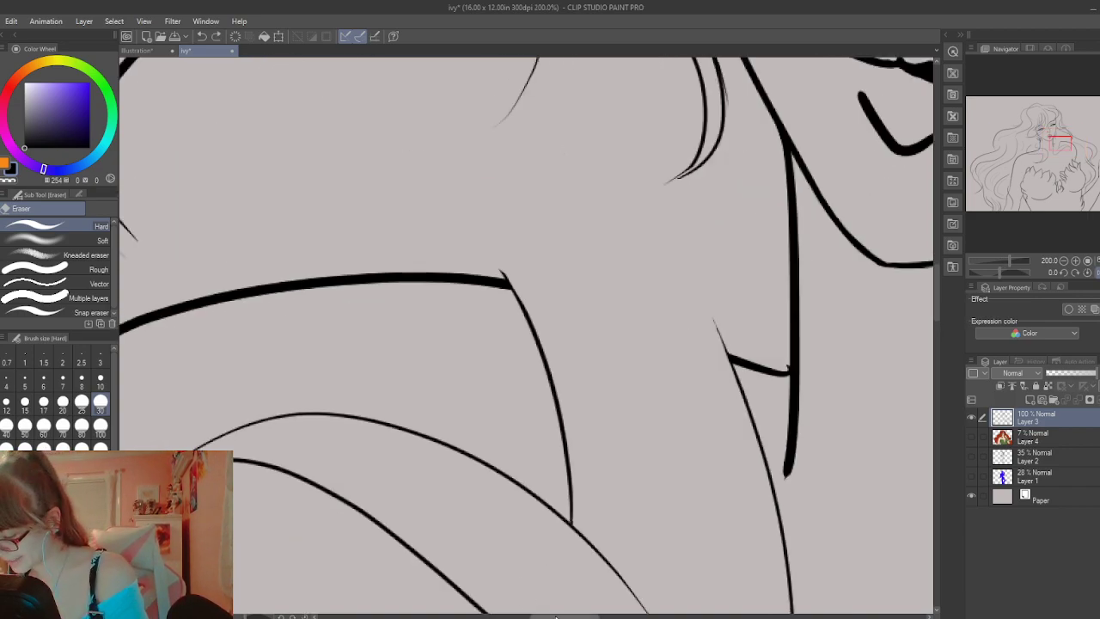
pyautogui.moveTo(549, 616); pyautogui.dragTo(582, 616)
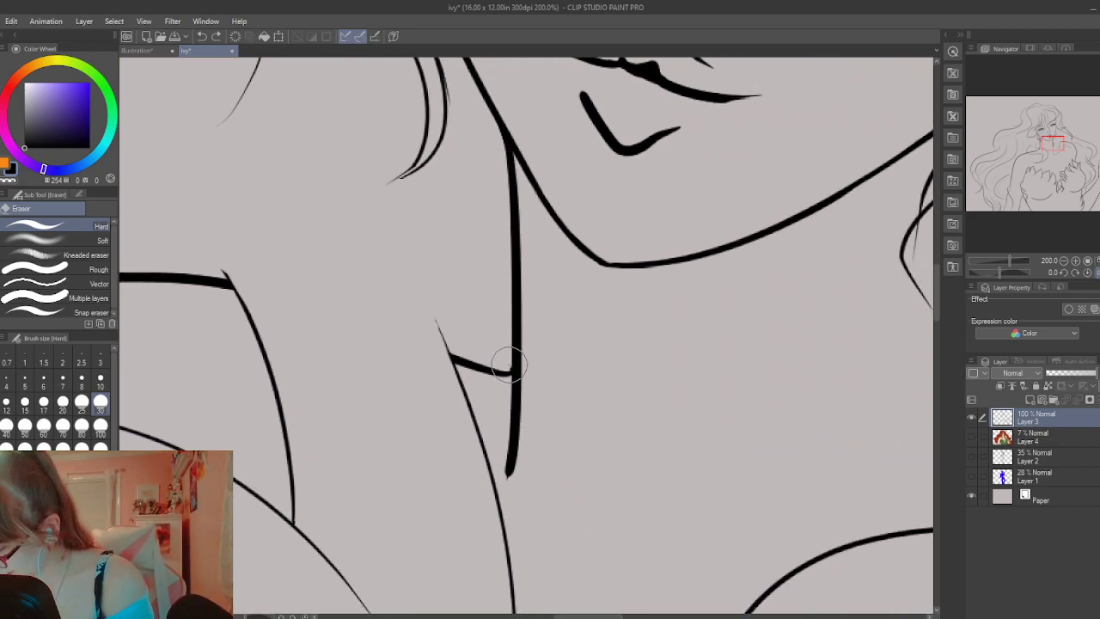
pyautogui.moveTo(508, 364); pyautogui.dragTo(511, 379)
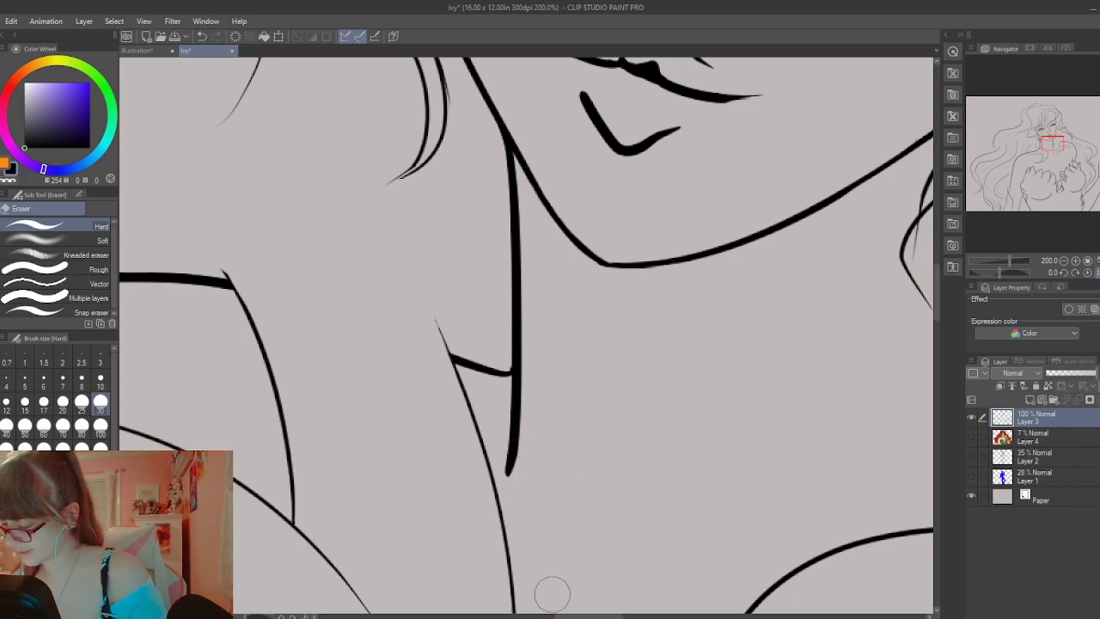
# Clean up the curls below the far ear by erasing the strand overshoot, the neck line inside the curl and the curl's tip
pyautogui.moveTo(581, 616); pyautogui.dragTo(639, 616)
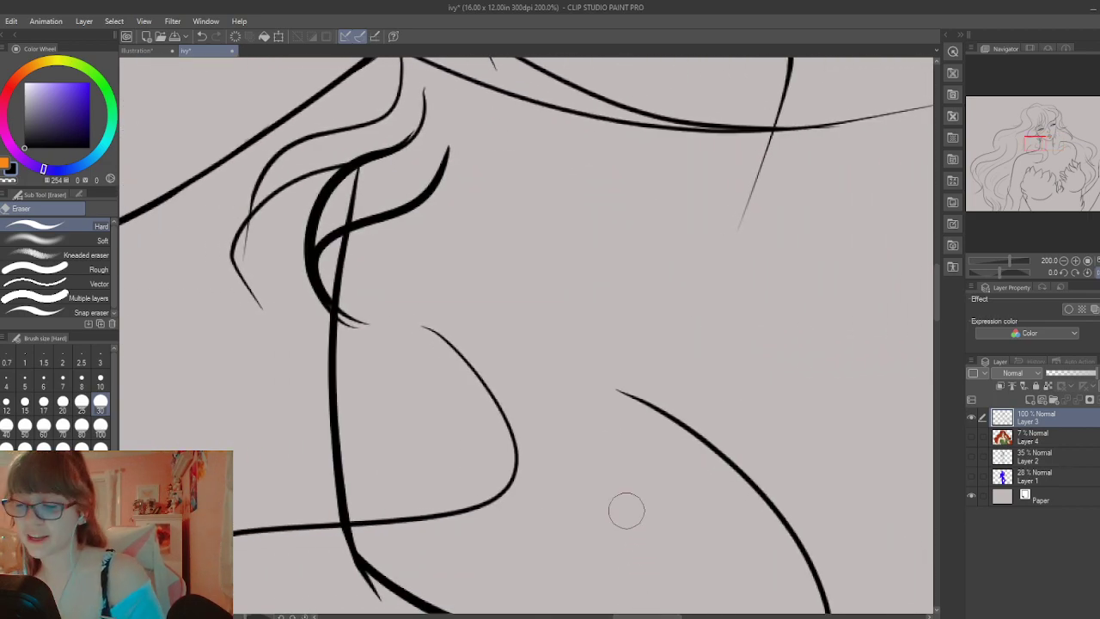
pyautogui.moveTo(262, 222)
pyautogui.mouseDown()
pyautogui.moveTo(250, 240)
pyautogui.moveTo(259, 261)
pyautogui.moveTo(244, 255)
pyautogui.moveTo(266, 219)
pyautogui.mouseUp()
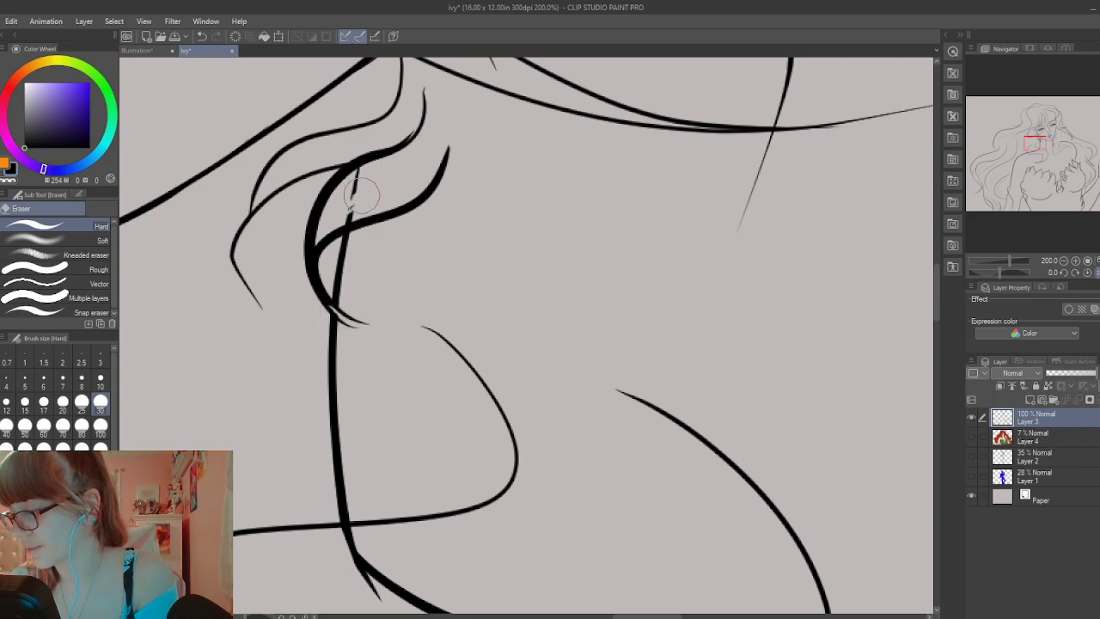
pyautogui.moveTo(368, 193)
pyautogui.mouseDown()
pyautogui.moveTo(359, 206)
pyautogui.moveTo(346, 189)
pyautogui.moveTo(363, 176)
pyautogui.moveTo(348, 217)
pyautogui.mouseUp()
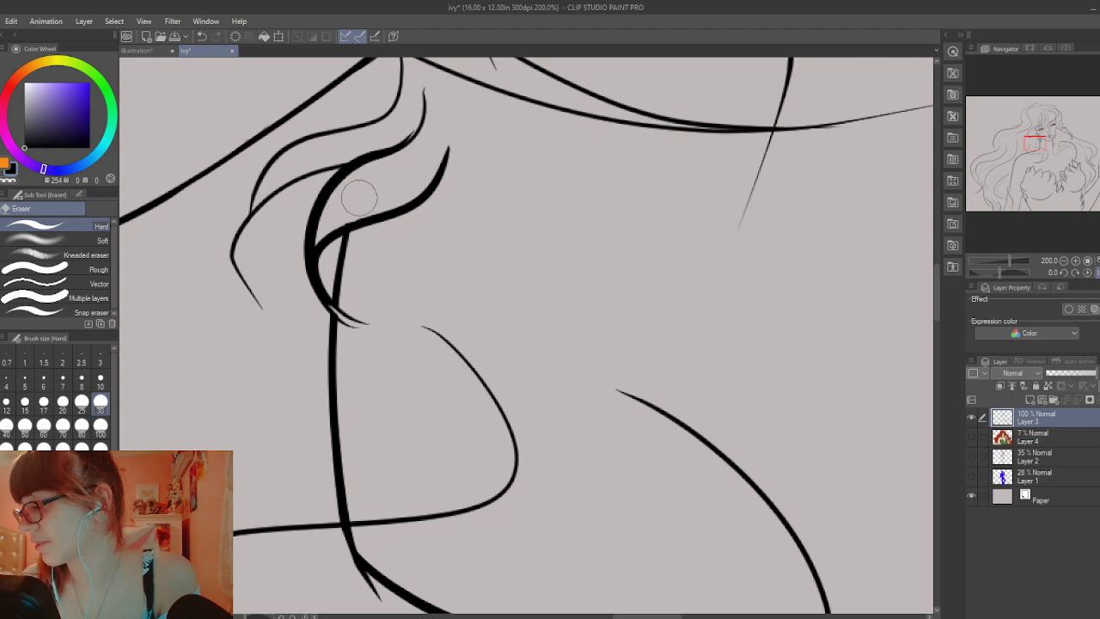
pyautogui.moveTo(424, 107); pyautogui.dragTo(425, 90)
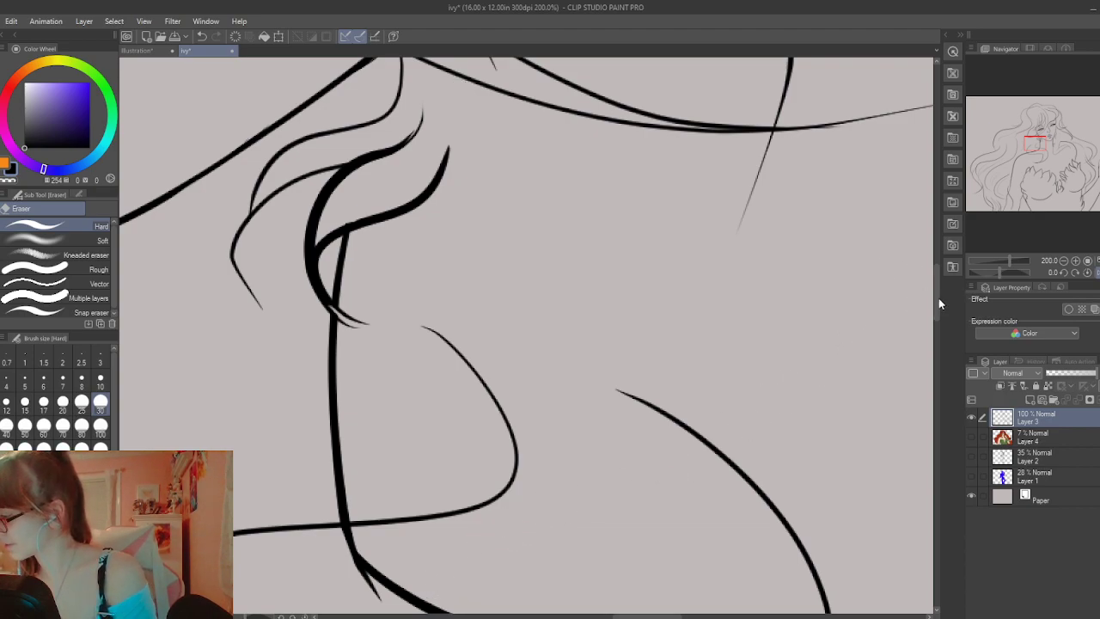
# Erase the neck base and far shoulder line inside the hair lock crossing them, plus the lock's loose upper end
pyautogui.scroll(-5, 938, 332)
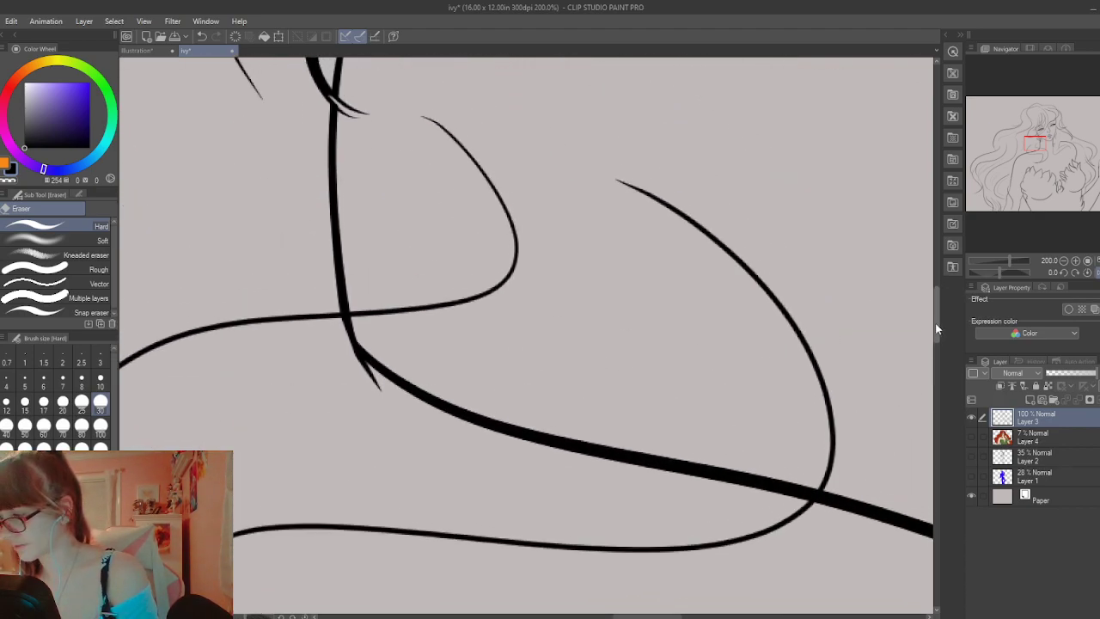
pyautogui.moveTo(356, 381)
pyautogui.mouseDown()
pyautogui.moveTo(370, 395)
pyautogui.moveTo(393, 369)
pyautogui.moveTo(361, 353)
pyautogui.mouseUp()
pyautogui.moveTo(295, 360)
pyautogui.mouseDown()
pyautogui.moveTo(358, 355)
pyautogui.moveTo(304, 351)
pyautogui.moveTo(364, 334)
pyautogui.moveTo(319, 334)
pyautogui.moveTo(370, 328)
pyautogui.moveTo(314, 335)
pyautogui.moveTo(370, 328)
pyautogui.moveTo(327, 339)
pyautogui.mouseUp()
pyautogui.moveTo(791, 507)
pyautogui.mouseDown()
pyautogui.moveTo(811, 481)
pyautogui.moveTo(795, 511)
pyautogui.mouseUp()
pyautogui.hotkey('ctrl', 'z')
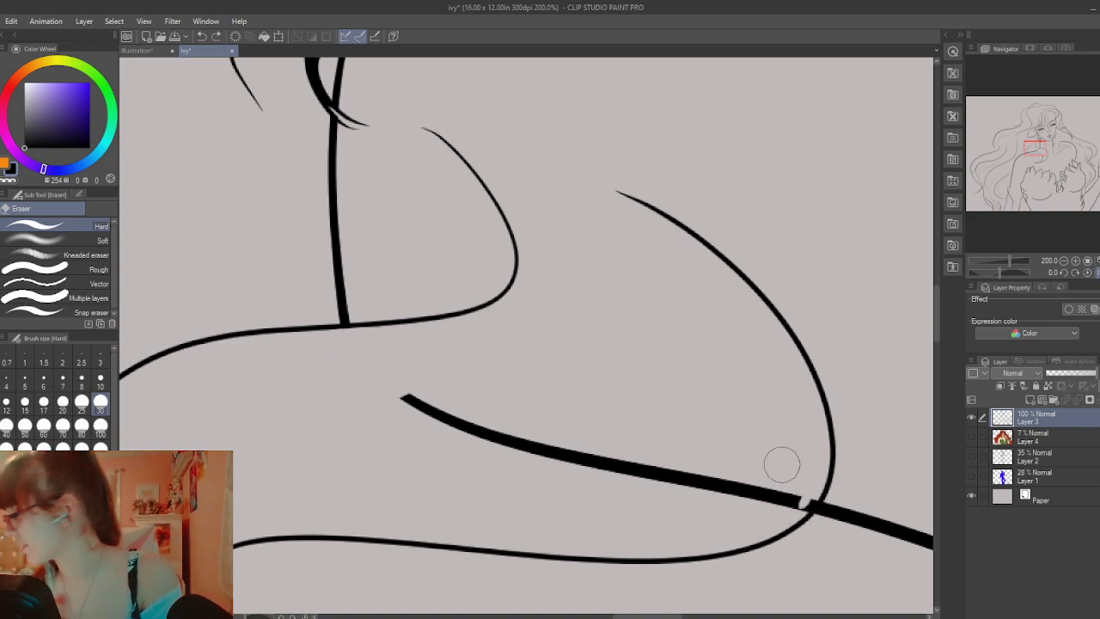
pyautogui.moveTo(810, 493)
pyautogui.mouseDown()
pyautogui.moveTo(800, 503)
pyautogui.moveTo(808, 494)
pyautogui.moveTo(542, 449)
pyautogui.moveTo(408, 394)
pyautogui.mouseUp()
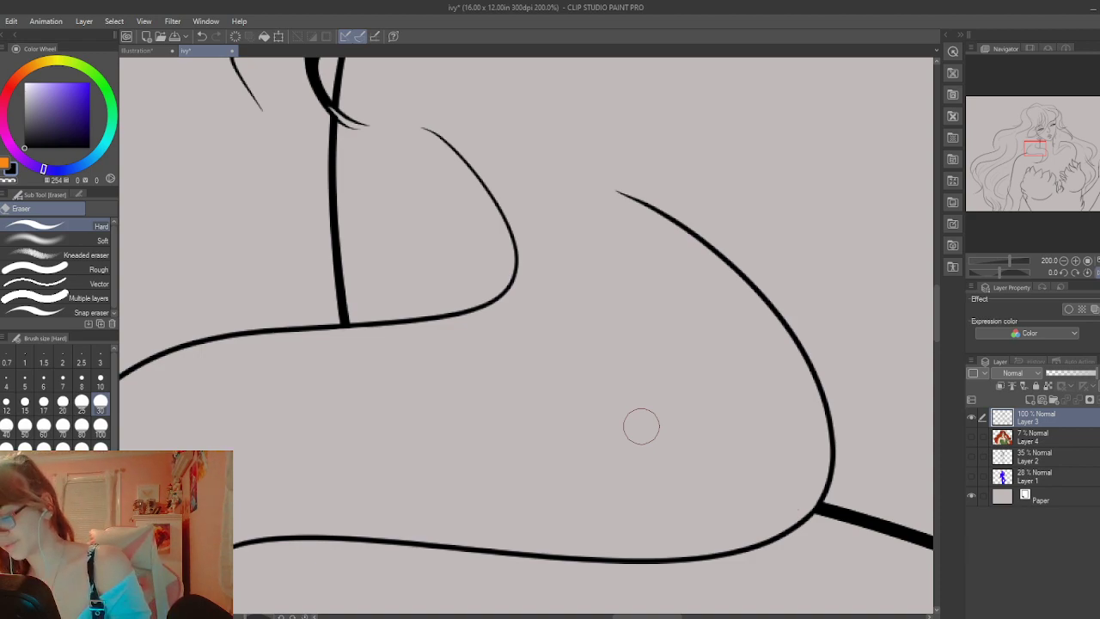
pyautogui.moveTo(503, 242)
pyautogui.mouseDown()
pyautogui.moveTo(567, 273)
pyautogui.moveTo(436, 180)
pyautogui.moveTo(498, 232)
pyautogui.moveTo(516, 230)
pyautogui.moveTo(420, 128)
pyautogui.mouseUp()
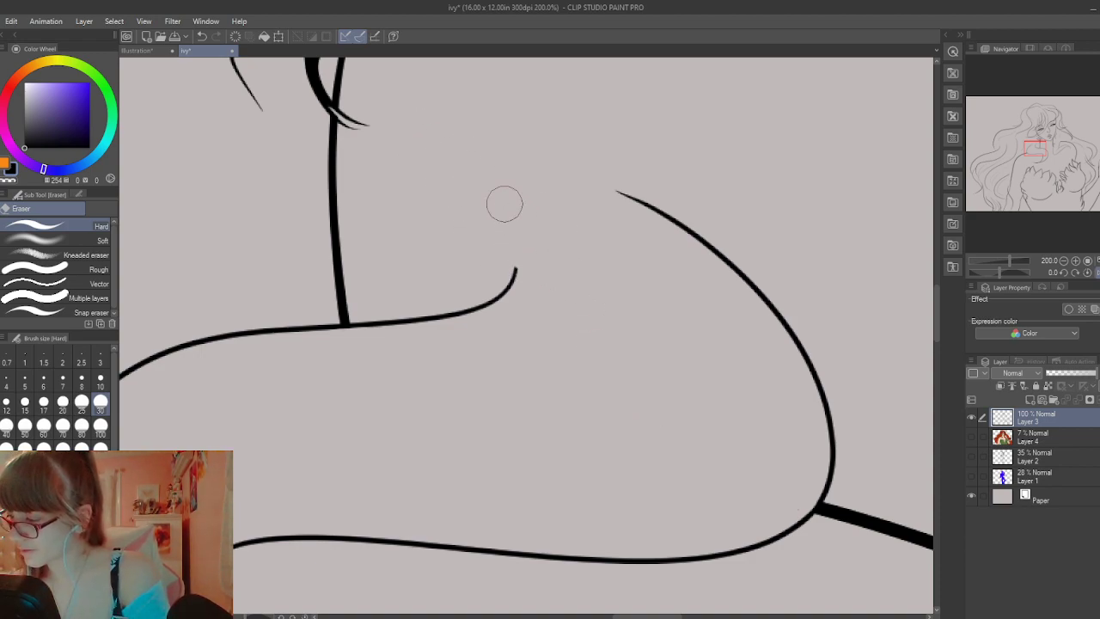
# Mirror the view horizontally and erase the section of the outer arm line that overlaps the hair lock near the canvas's lower edge
pyautogui.scroll(-9, 504, 185)
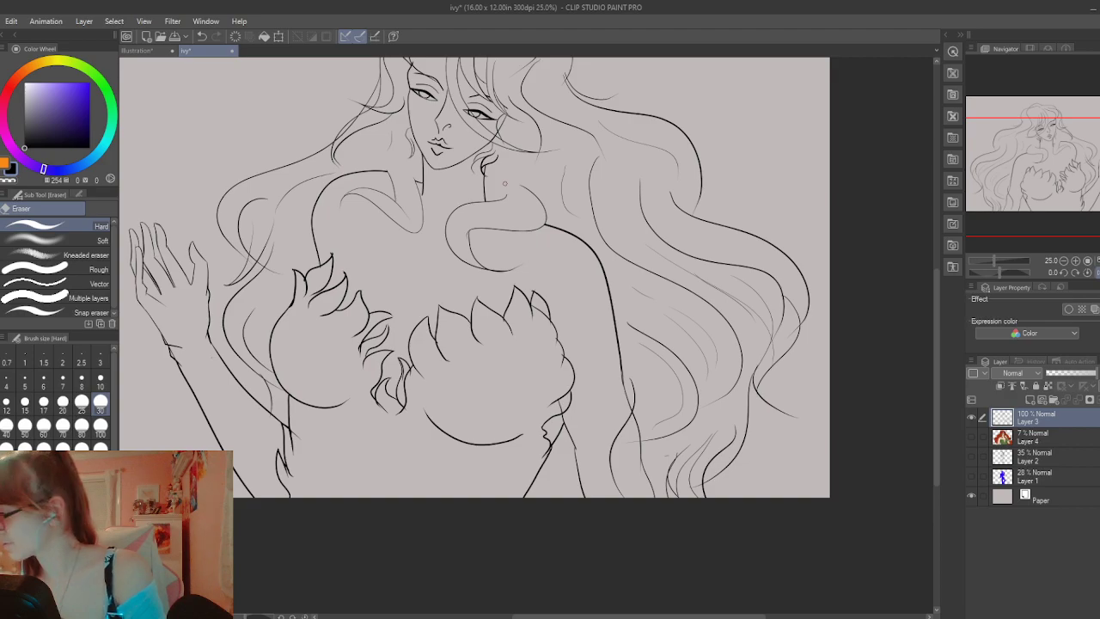
pyautogui.click(1096, 272)
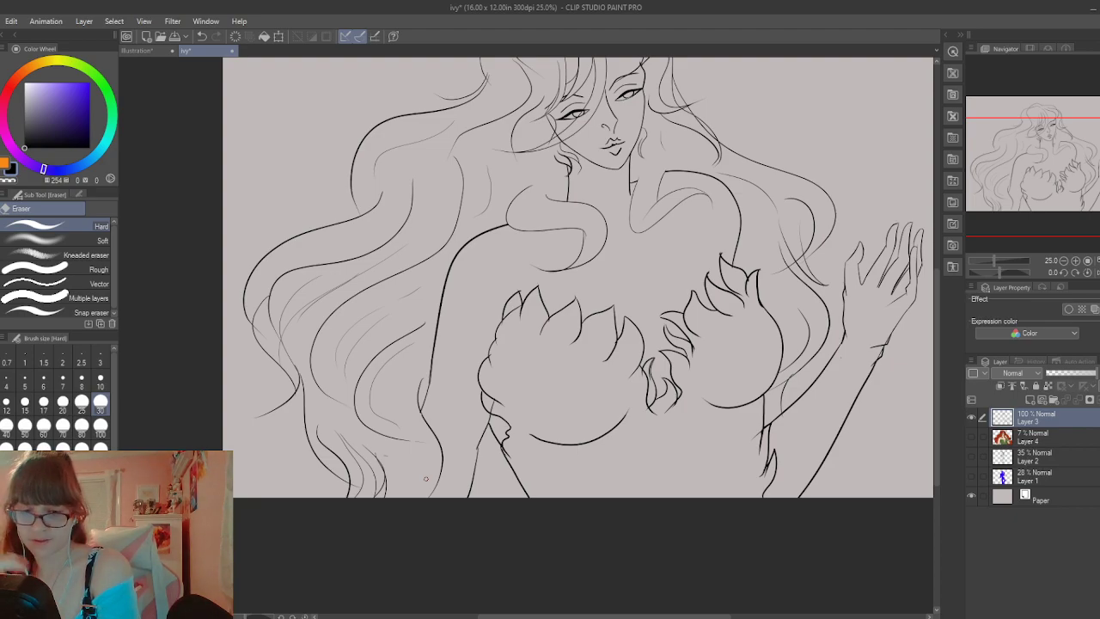
pyautogui.scroll(5, 425, 478)
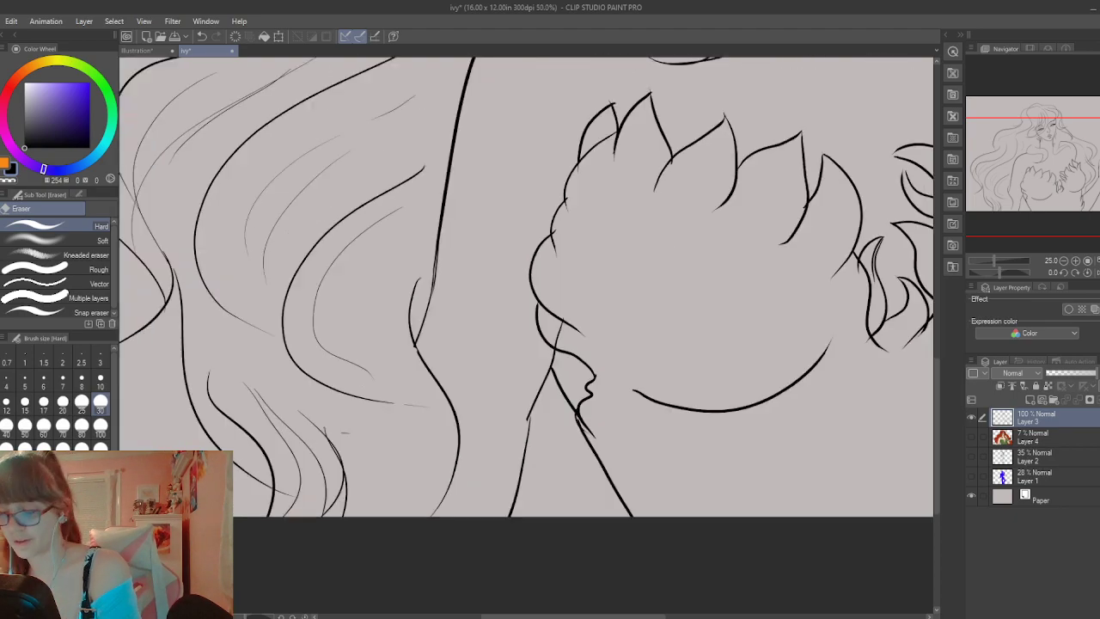
pyautogui.hotkey('ctrl', 'z')
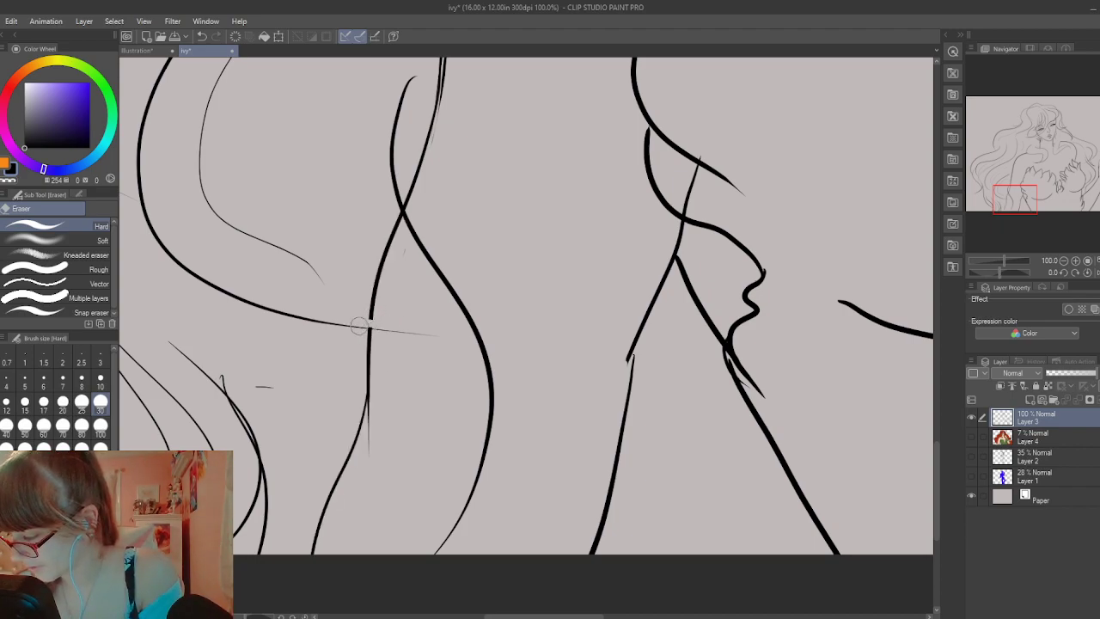
pyautogui.moveTo(368, 325)
pyautogui.mouseDown()
pyautogui.moveTo(382, 251)
pyautogui.moveTo(405, 225)
pyautogui.mouseUp()
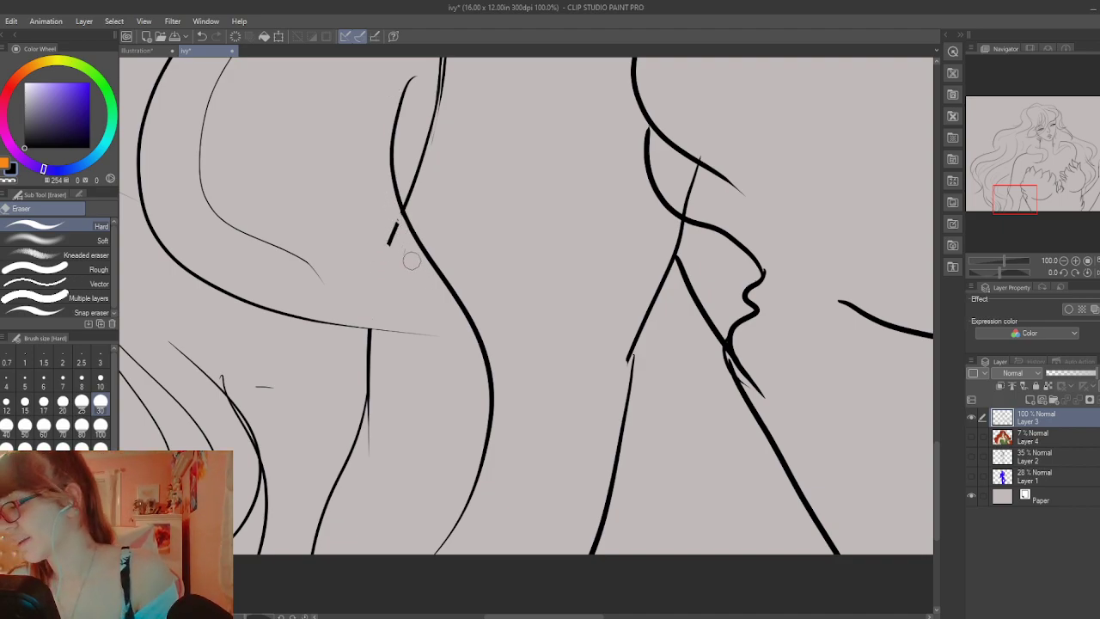
pyautogui.moveTo(397, 227); pyautogui.dragTo(391, 243)
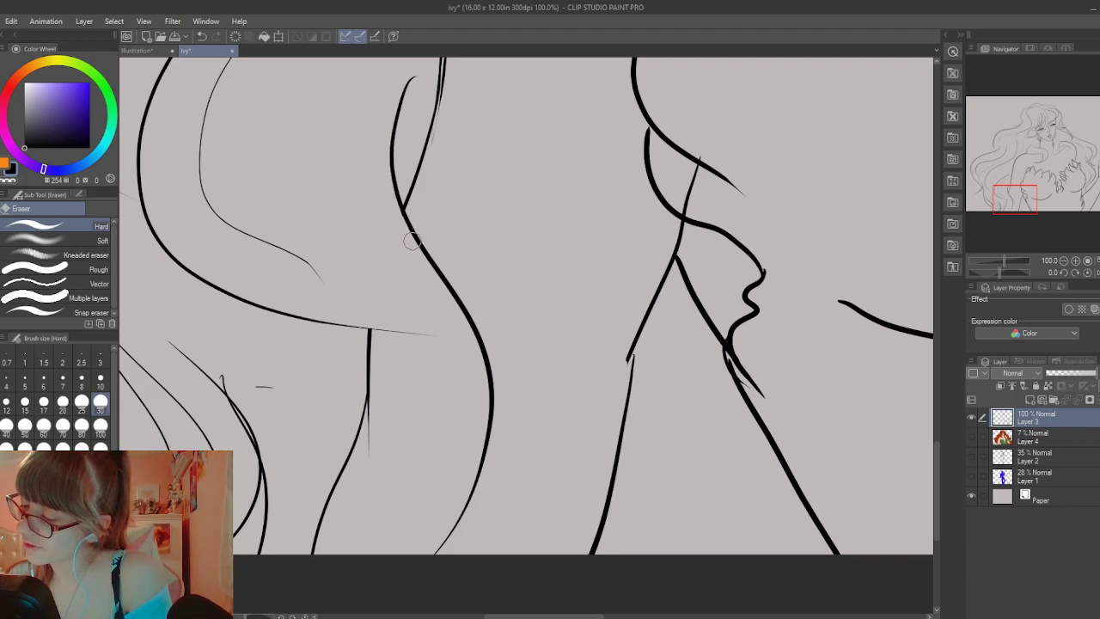
pyautogui.hotkey('ctrl', 'z')
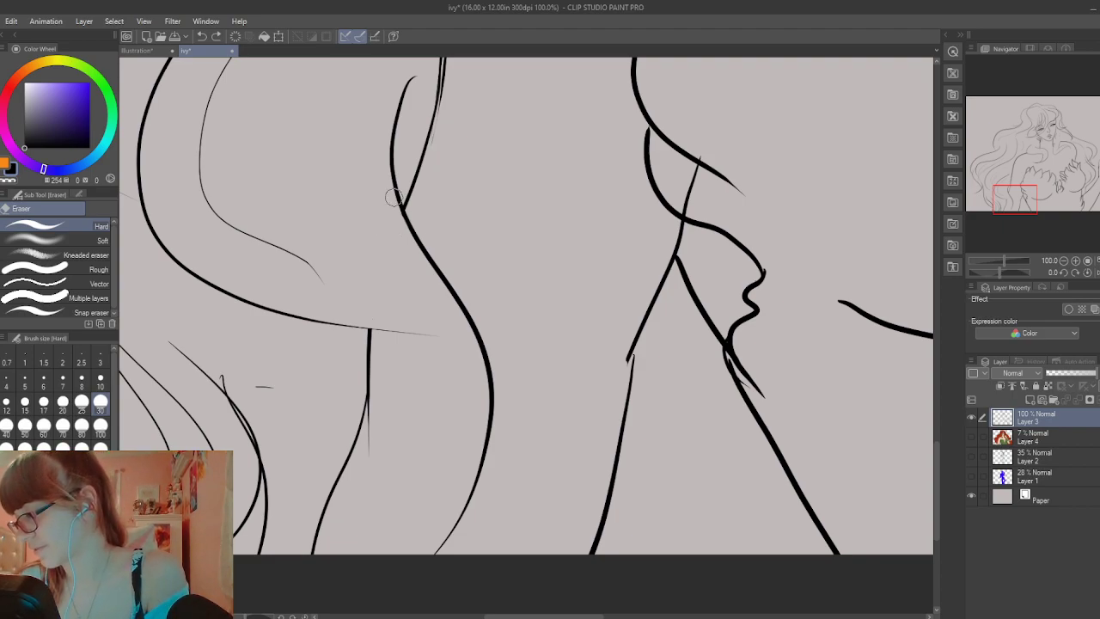
# Erase the outer arm line below the hair lock down to the canvas edge, plus the small stray dash beside it
pyautogui.click(367, 337)
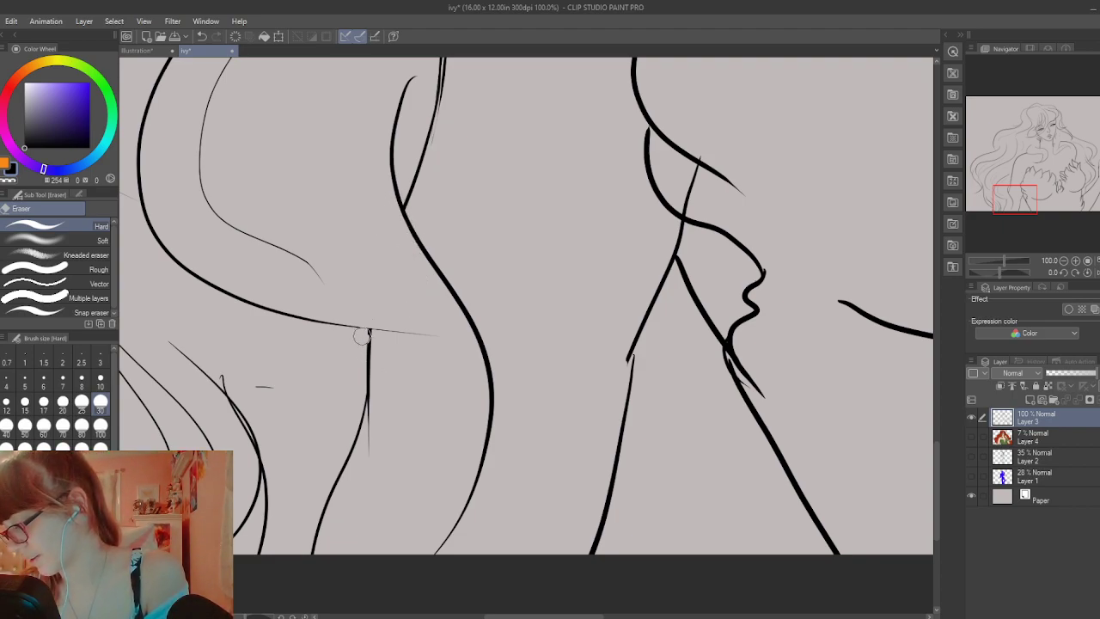
pyautogui.moveTo(379, 341)
pyautogui.mouseDown()
pyautogui.moveTo(366, 388)
pyautogui.moveTo(373, 466)
pyautogui.moveTo(356, 442)
pyautogui.moveTo(309, 554)
pyautogui.mouseUp()
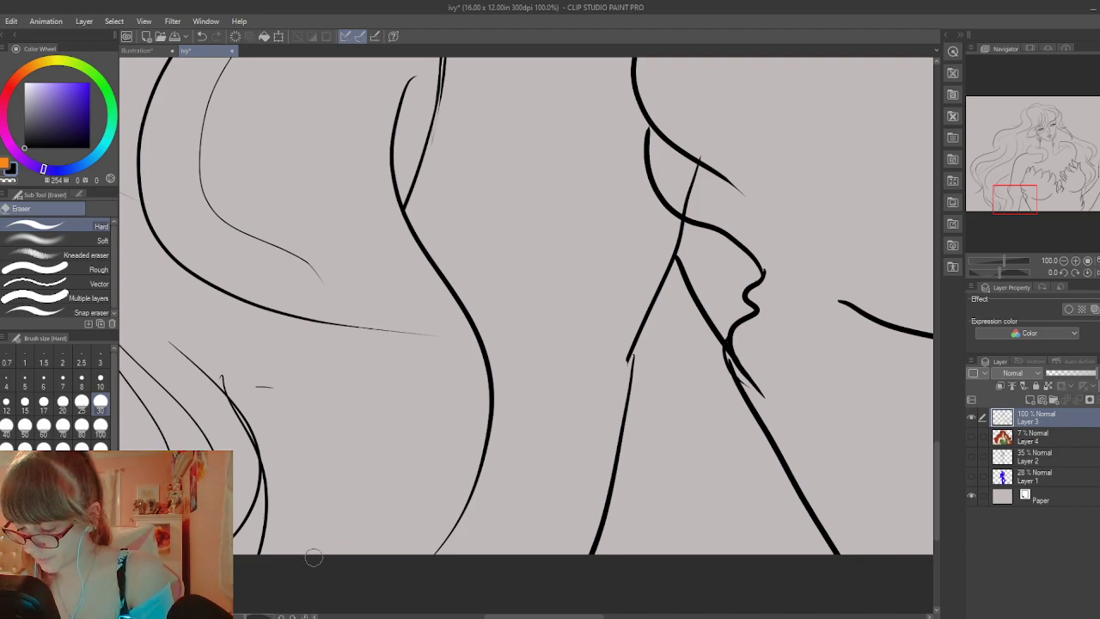
pyautogui.moveTo(270, 397); pyautogui.dragTo(260, 387)
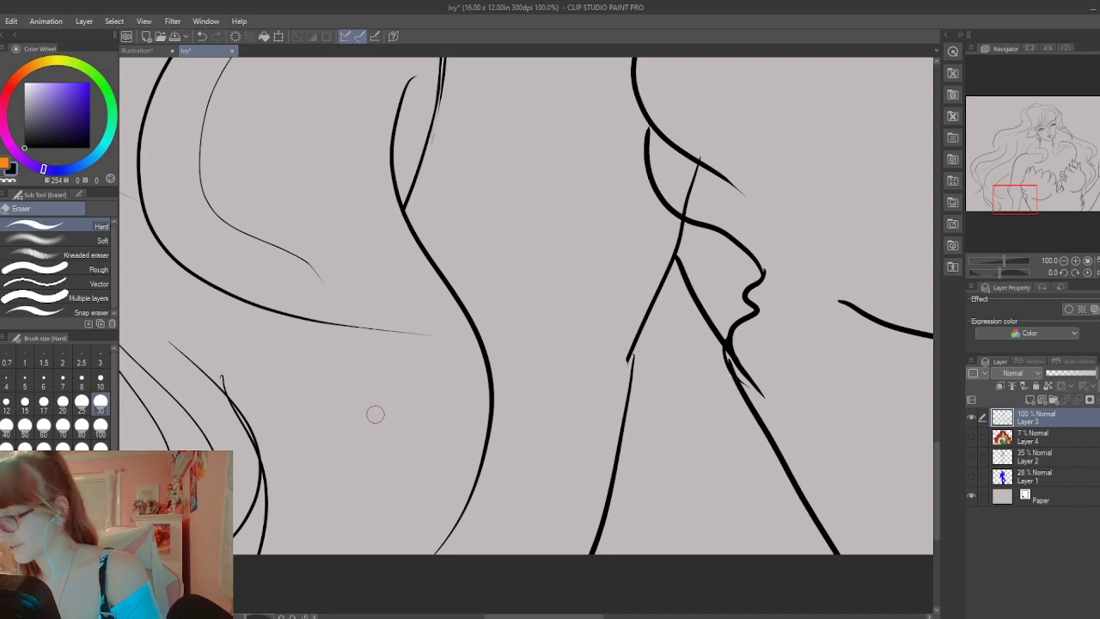
# Erase the hooked overshoot and doubled line on the outer strand near the canvas's lower edge, and open a gap in its upper part
pyautogui.moveTo(934, 466); pyautogui.dragTo(934, 473)
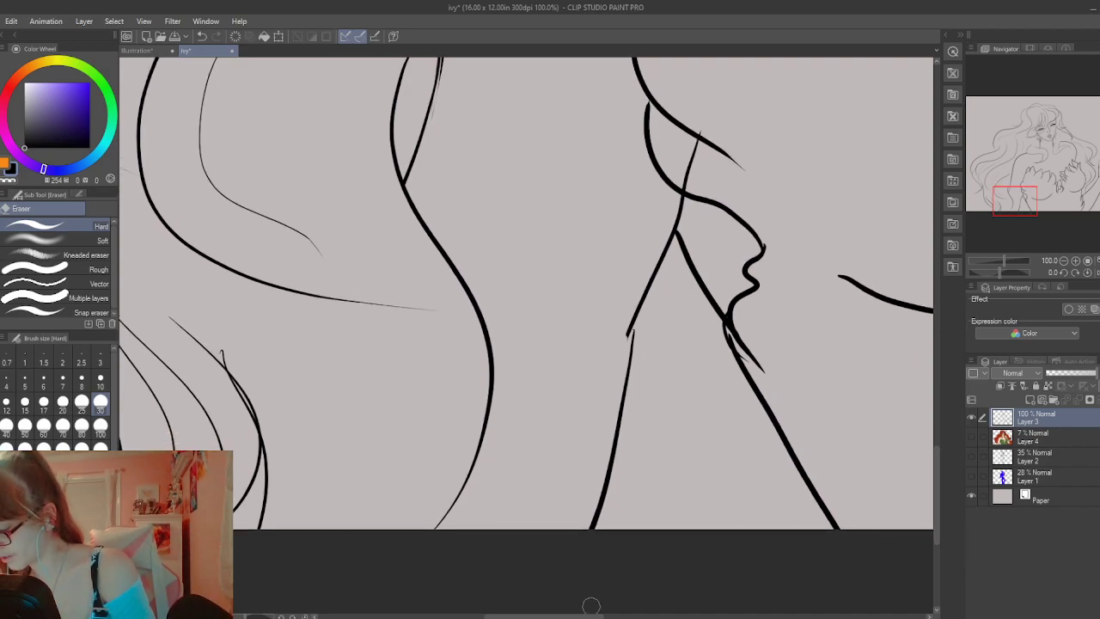
pyautogui.moveTo(589, 615); pyautogui.dragTo(550, 615)
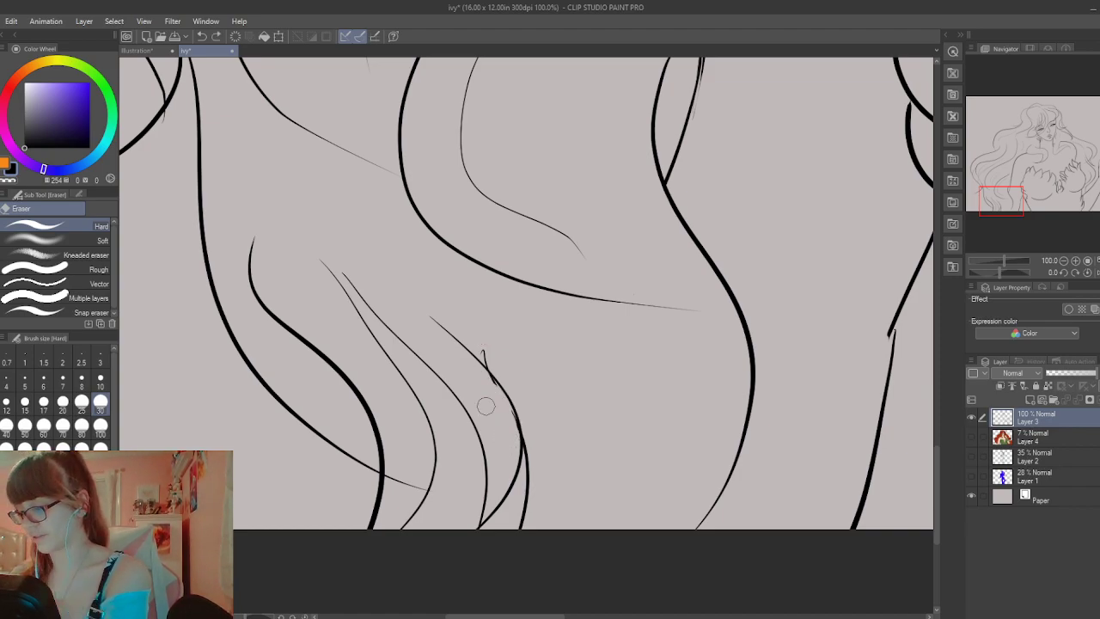
pyautogui.scroll(3, 486, 405)
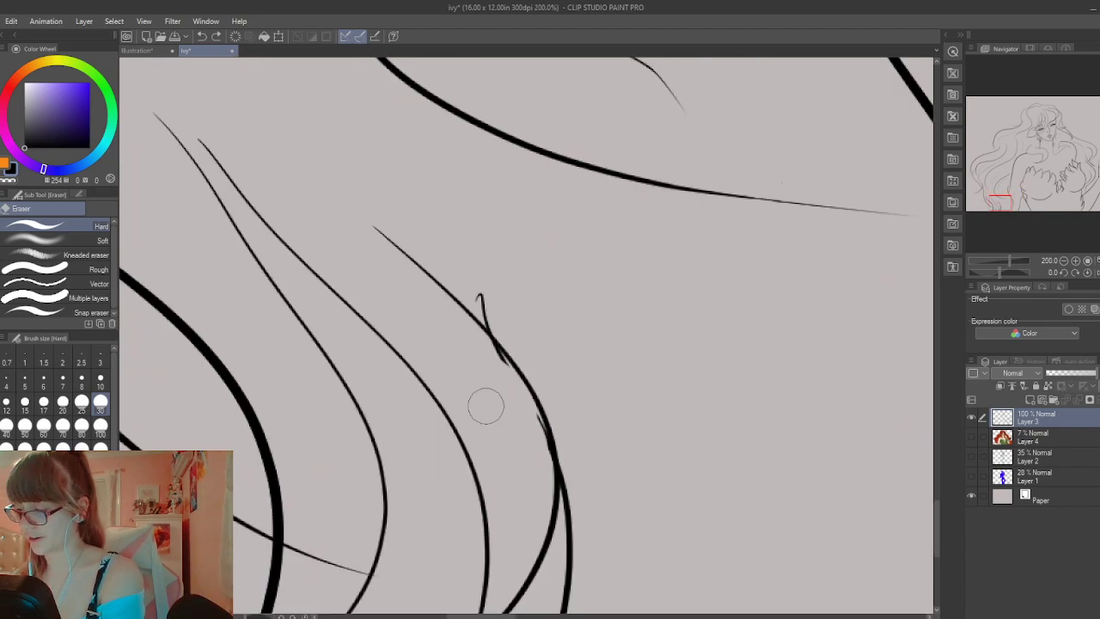
pyautogui.moveTo(936, 526); pyautogui.dragTo(937, 539)
pyautogui.moveTo(464, 166); pyautogui.dragTo(513, 226)
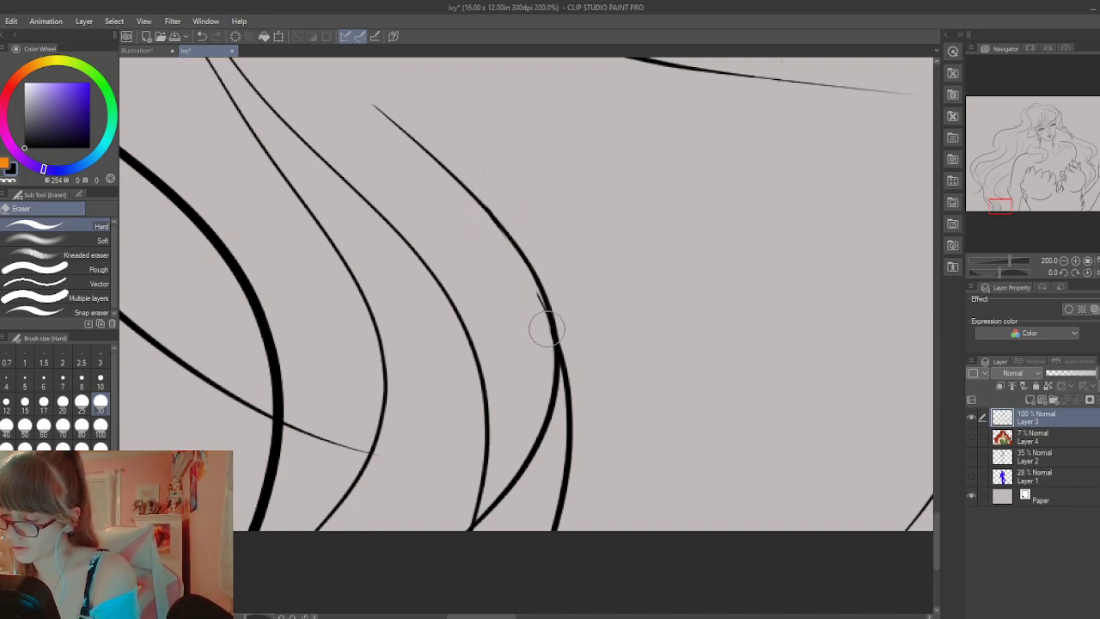
pyautogui.moveTo(542, 320); pyautogui.dragTo(536, 294)
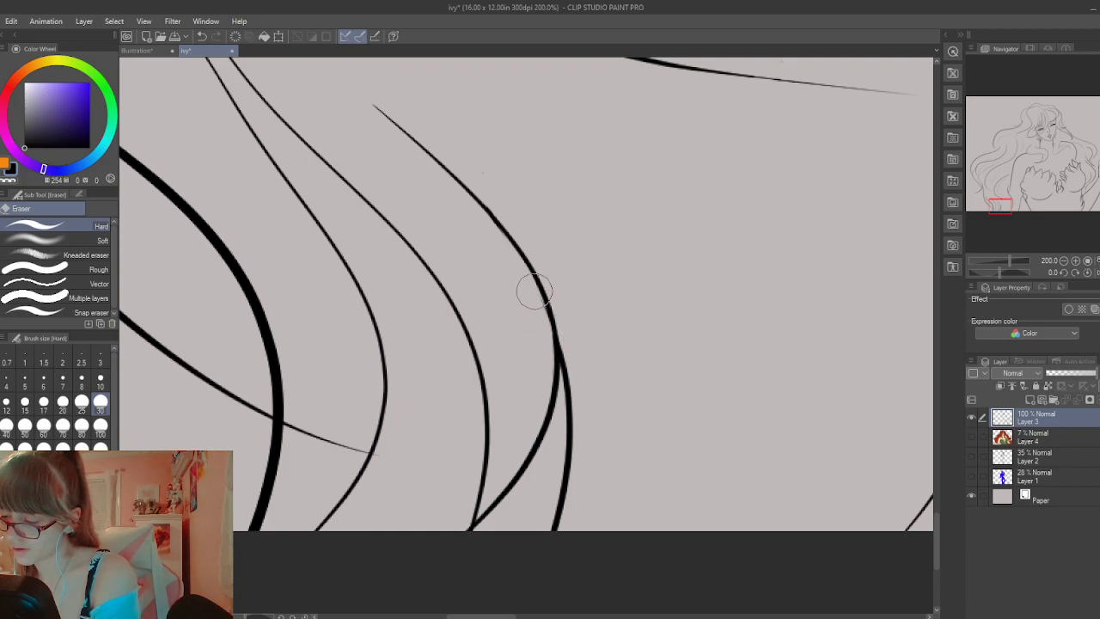
pyautogui.moveTo(481, 202); pyautogui.dragTo(421, 146)
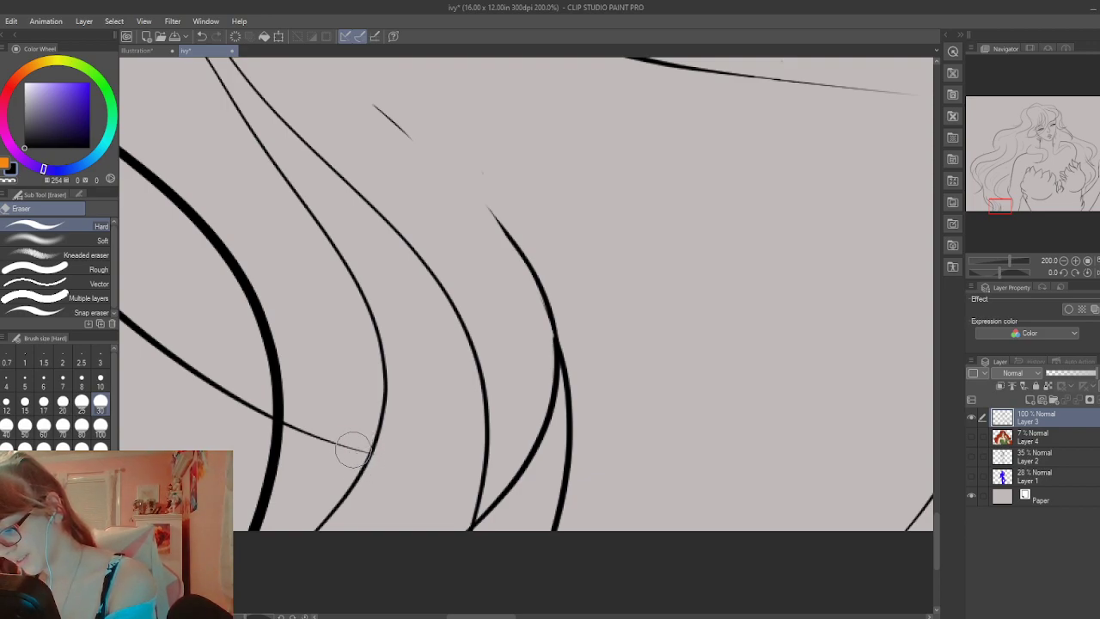
# Erase the curved strand's tail beyond the thick lock outline, and break up the upper parts of the two neighbouring thin strands
pyautogui.moveTo(290, 429)
pyautogui.mouseDown()
pyautogui.moveTo(287, 418)
pyautogui.moveTo(288, 429)
pyautogui.mouseUp()
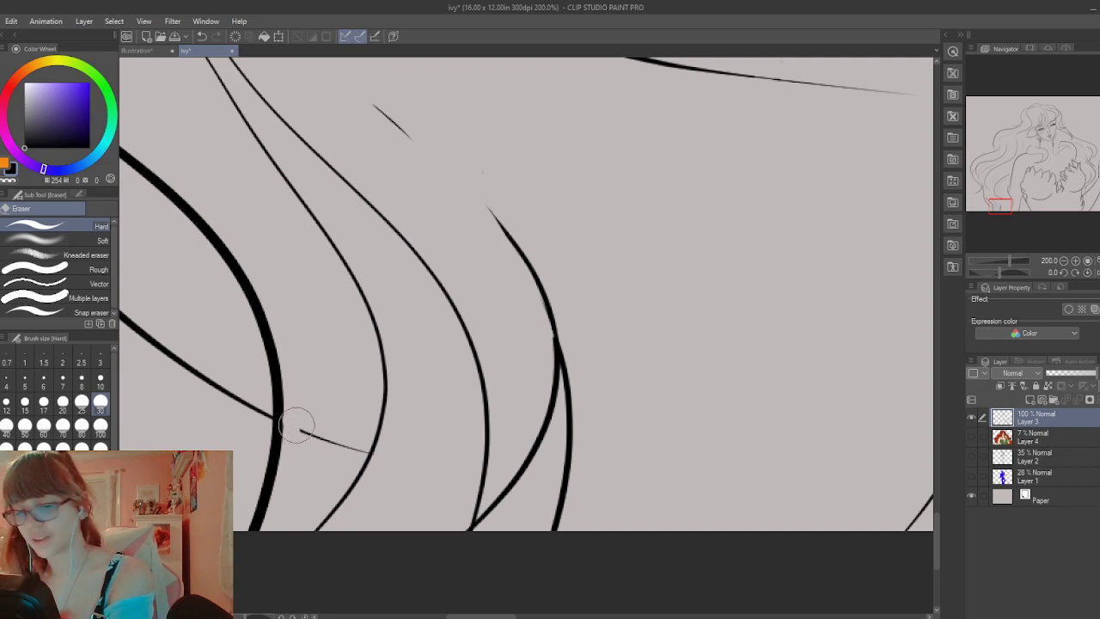
pyautogui.hotkey('ctrl', 'z')
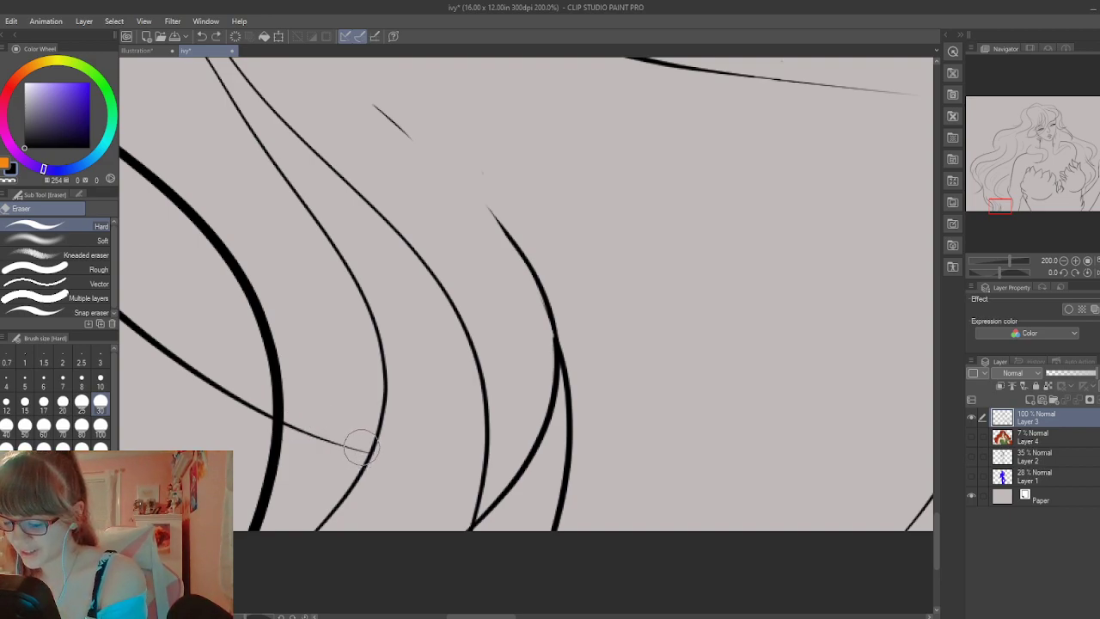
pyautogui.moveTo(363, 446)
pyautogui.mouseDown()
pyautogui.moveTo(306, 439)
pyautogui.moveTo(293, 415)
pyautogui.moveTo(291, 443)
pyautogui.moveTo(287, 418)
pyautogui.moveTo(312, 424)
pyautogui.mouseUp()
pyautogui.scroll(-4, 311, 423)
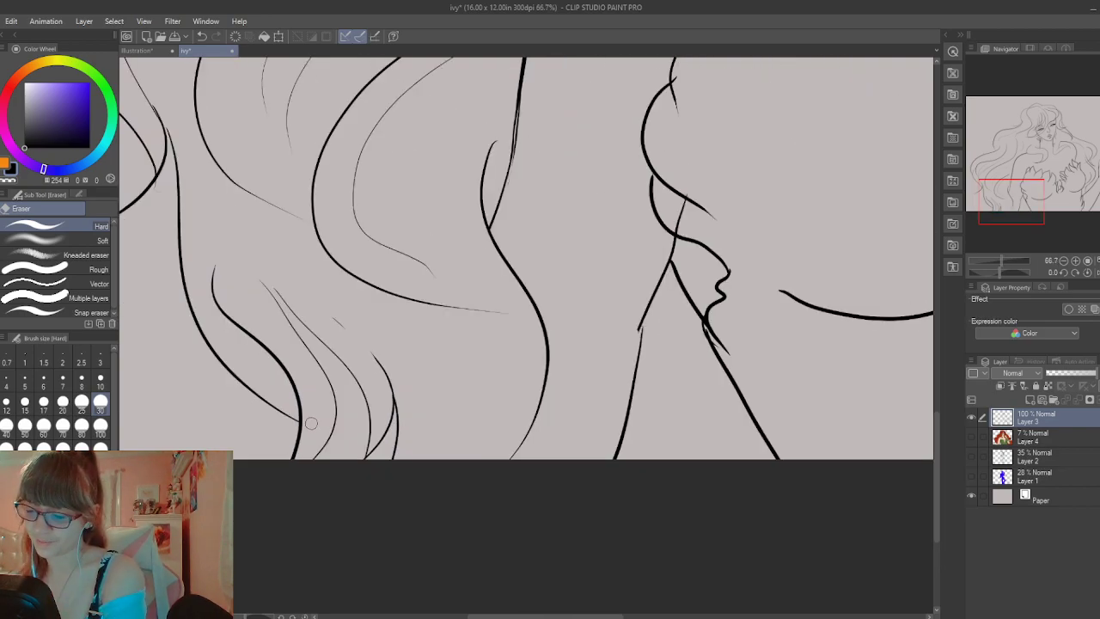
pyautogui.moveTo(268, 277); pyautogui.dragTo(293, 307)
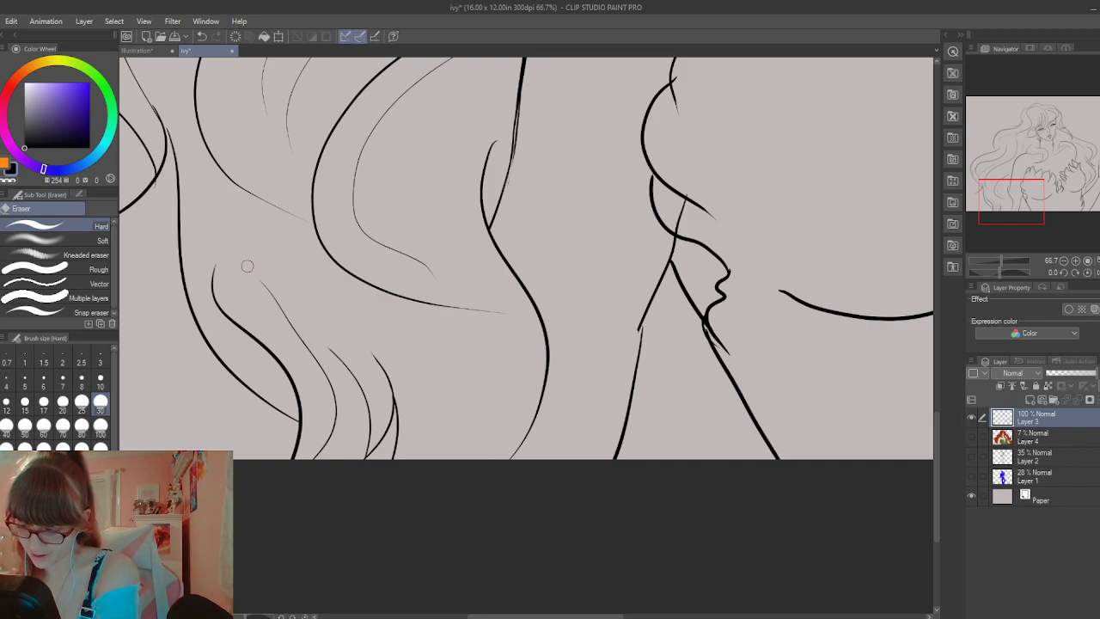
pyautogui.moveTo(289, 316); pyautogui.dragTo(312, 332)
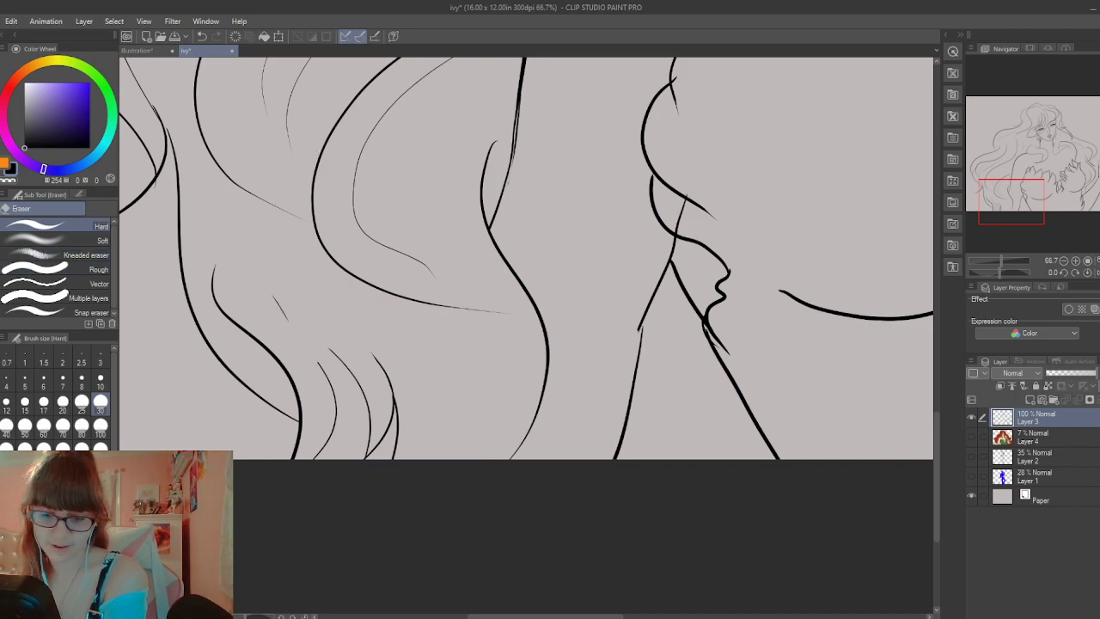
# Draw fine curved hair strands with the G-pen inside the large locks near the canvas's lower edge
pyautogui.press('p')
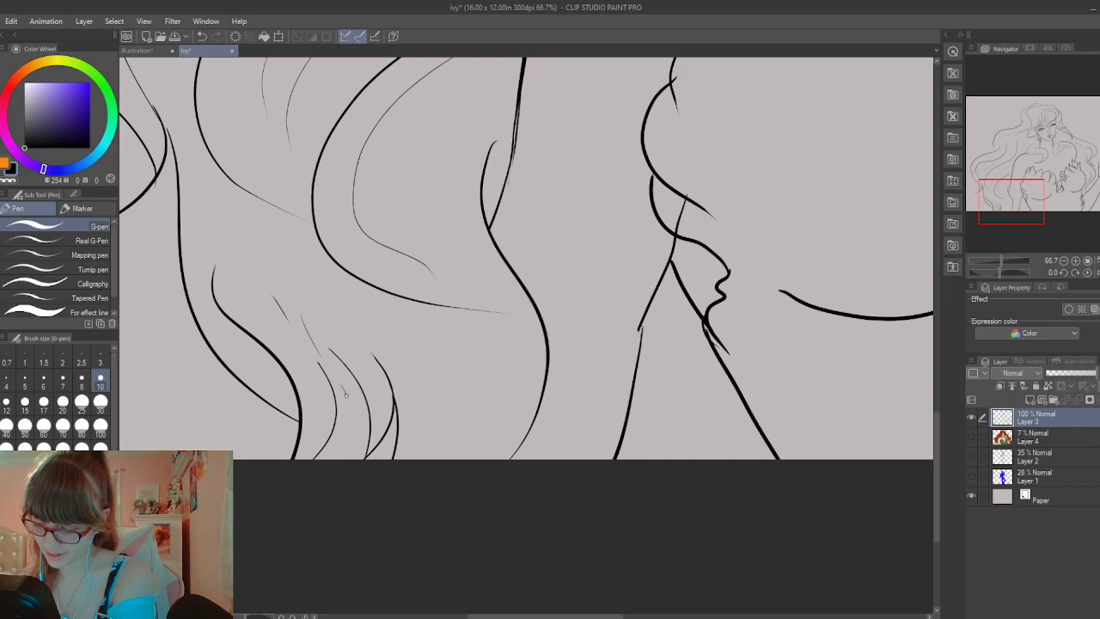
pyautogui.moveTo(346, 394); pyautogui.dragTo(356, 453)
pyautogui.hotkey('ctrl', 'z')
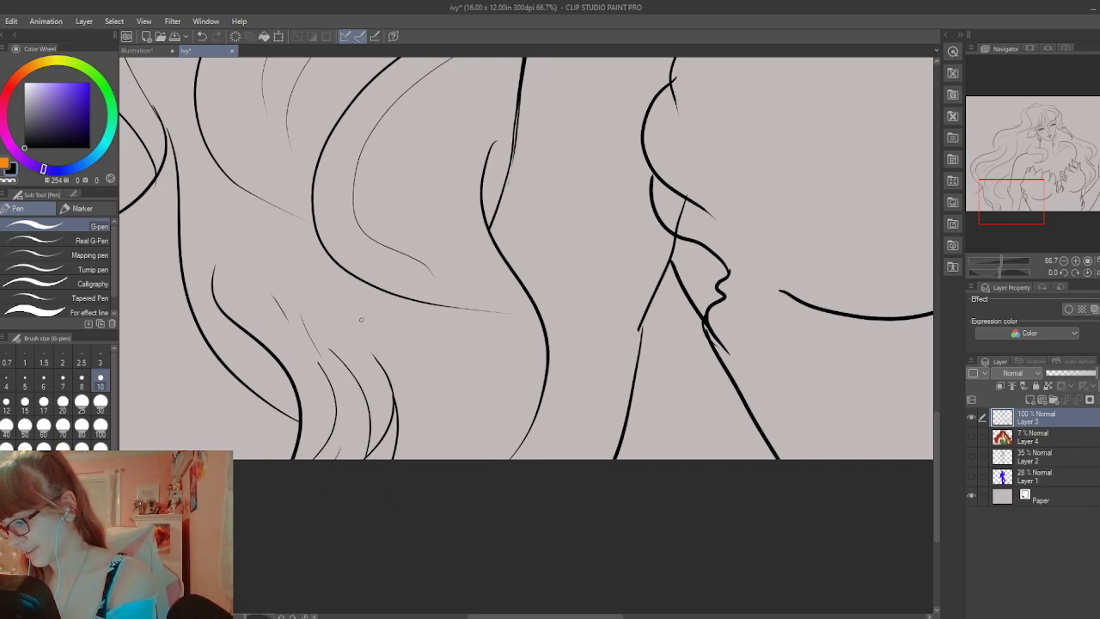
pyautogui.moveTo(364, 322); pyautogui.dragTo(440, 453)
pyautogui.moveTo(498, 331); pyautogui.dragTo(484, 460)
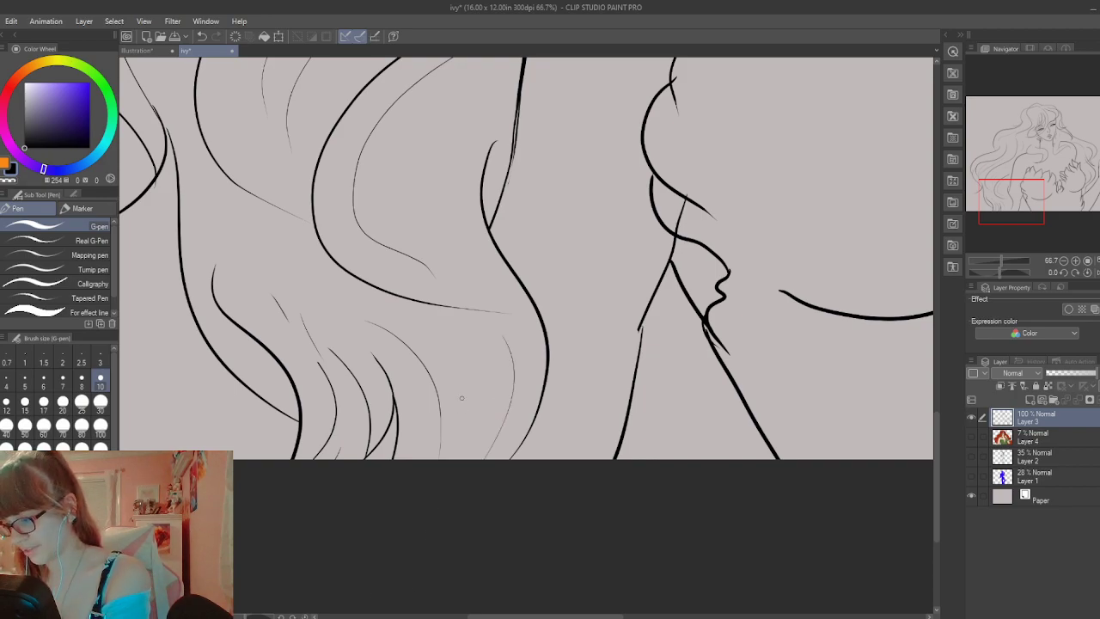
pyautogui.moveTo(191, 144); pyautogui.dragTo(201, 239)
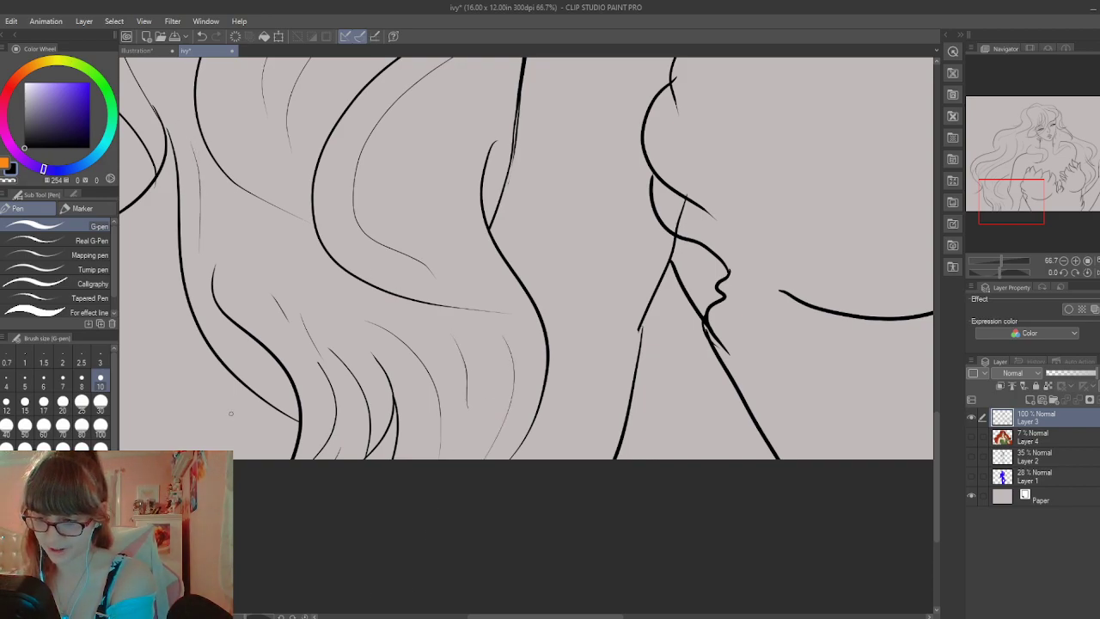
# Erase the line running through the leaf shape beneath the bodice's side edge, and the overshoots below its lower tip
pyautogui.moveTo(936, 397)
pyautogui.mouseDown()
pyautogui.moveTo(934, 365)
pyautogui.moveTo(935, 395)
pyautogui.moveTo(937, 386)
pyautogui.mouseUp()
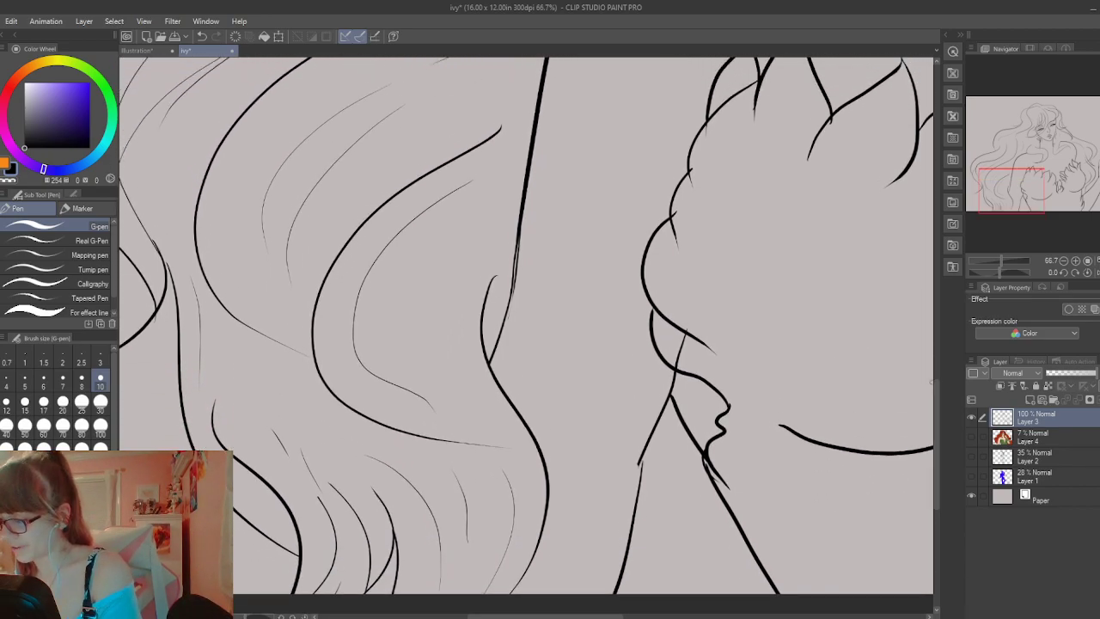
pyautogui.moveTo(596, 615); pyautogui.dragTo(642, 608)
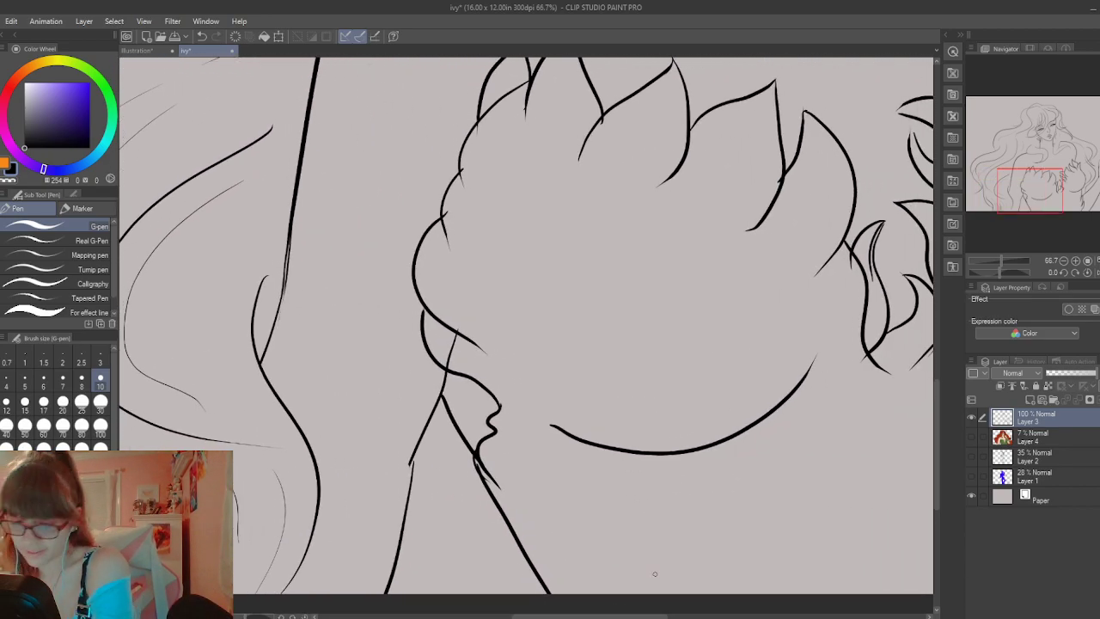
pyautogui.press('e')
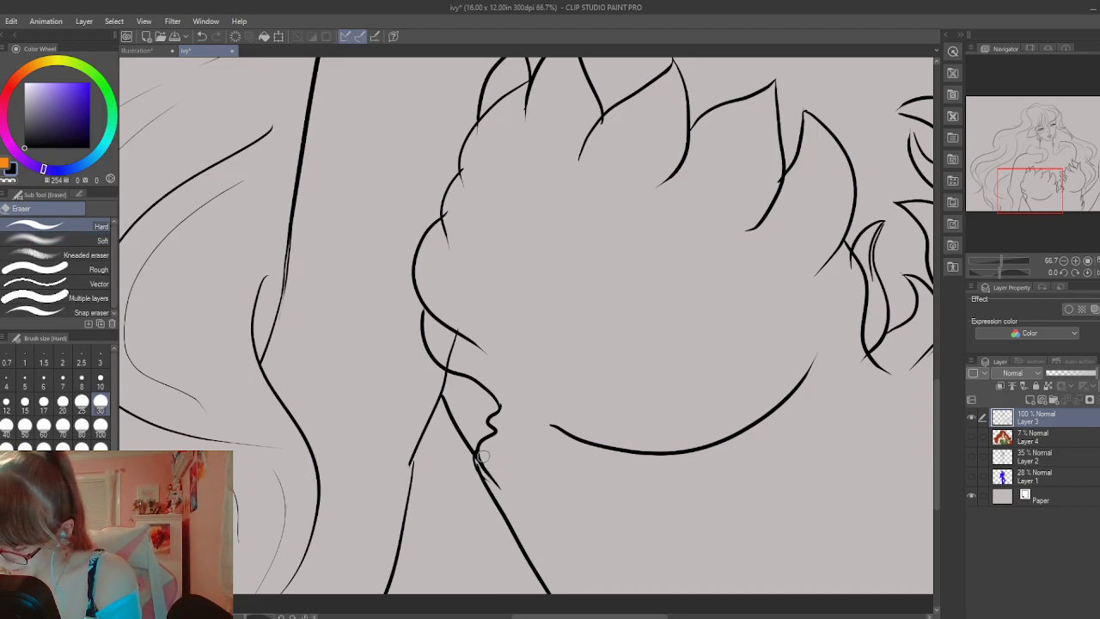
pyautogui.moveTo(488, 458); pyautogui.dragTo(503, 493)
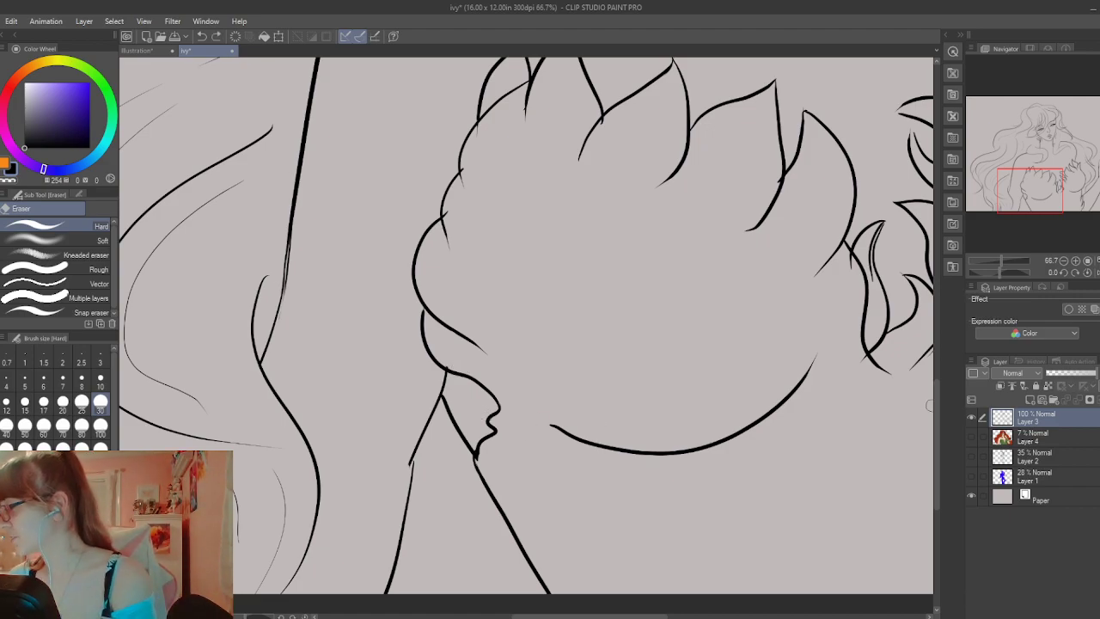
# Clean up the junctions around the leaf shape below the bodice's side, closing line gaps with the G-pen and erasing overshoots
pyautogui.scroll(3, 926, 419)
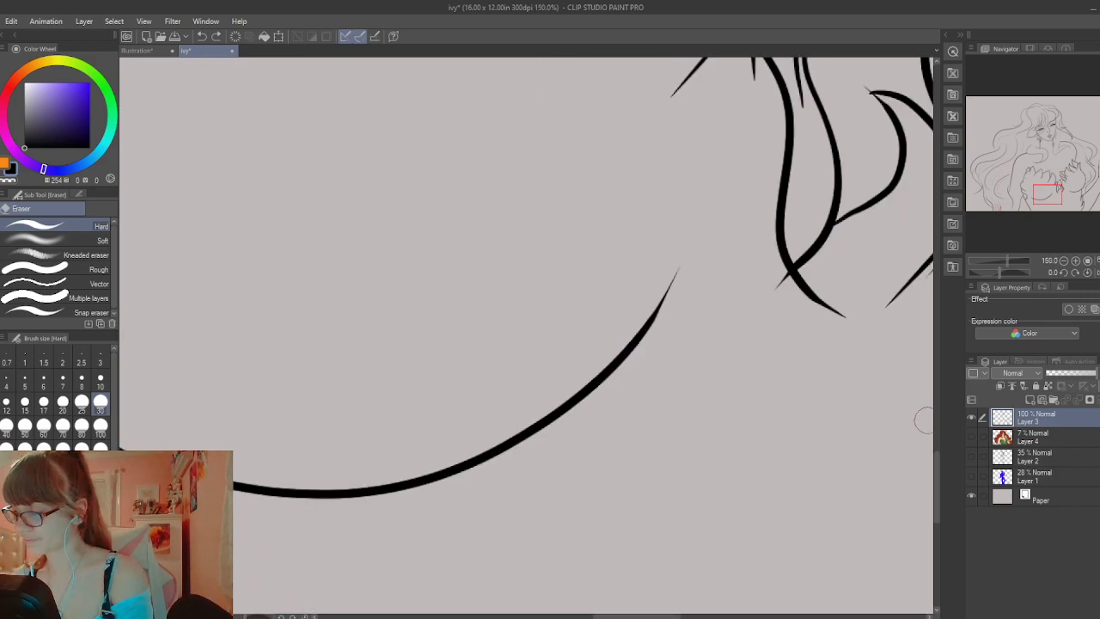
pyautogui.moveTo(644, 615); pyautogui.dragTo(568, 615)
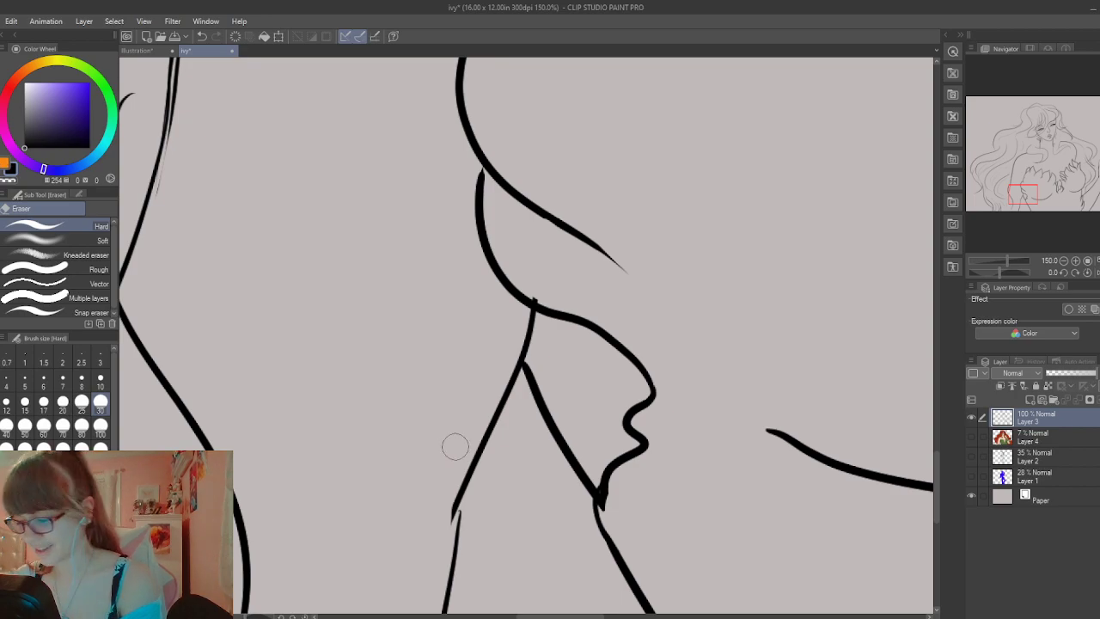
pyautogui.press('p')
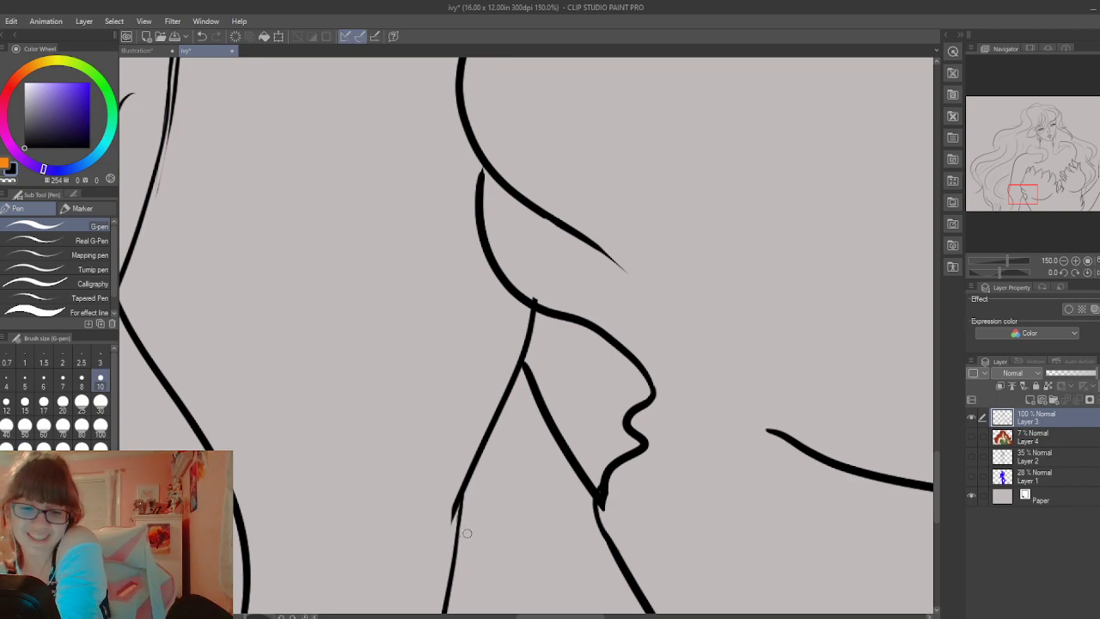
pyautogui.press('e')
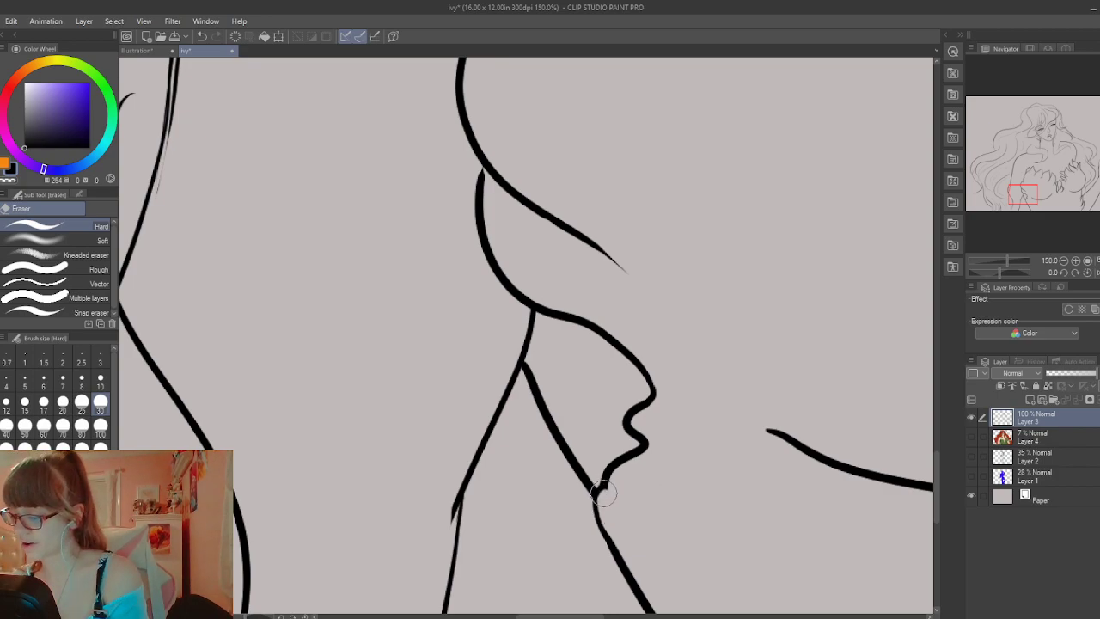
pyautogui.press('p')
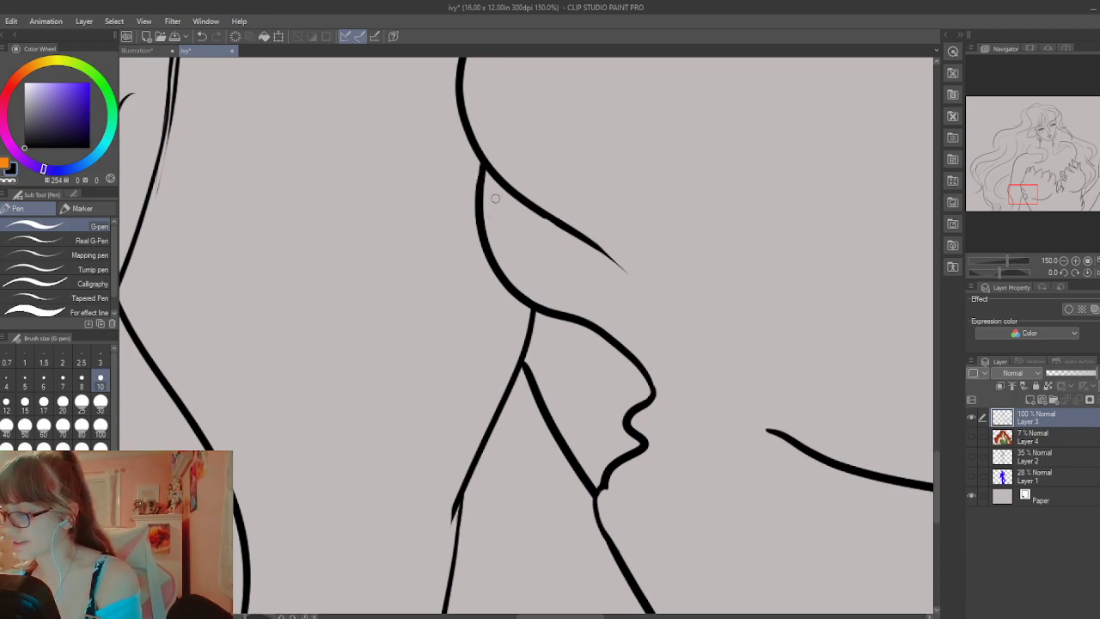
pyautogui.moveTo(542, 214); pyautogui.dragTo(570, 233)
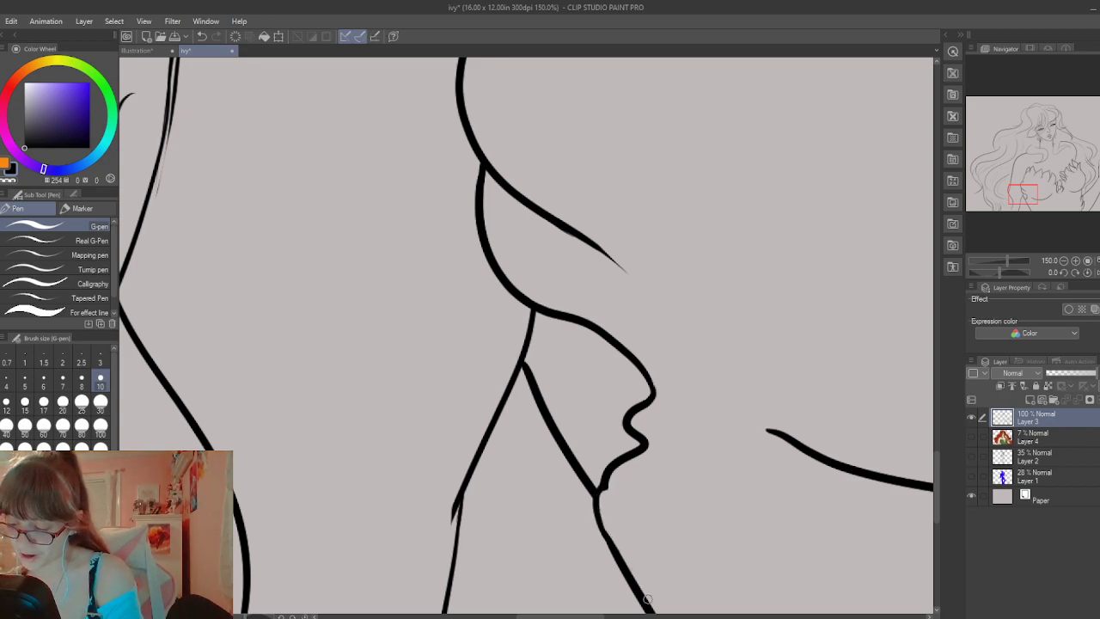
# Erase the small overshoots at the two scallop junctions along the bodice's outer side edge
pyautogui.moveTo(560, 615)
pyautogui.mouseDown()
pyautogui.moveTo(675, 615)
pyautogui.moveTo(632, 615)
pyautogui.mouseUp()
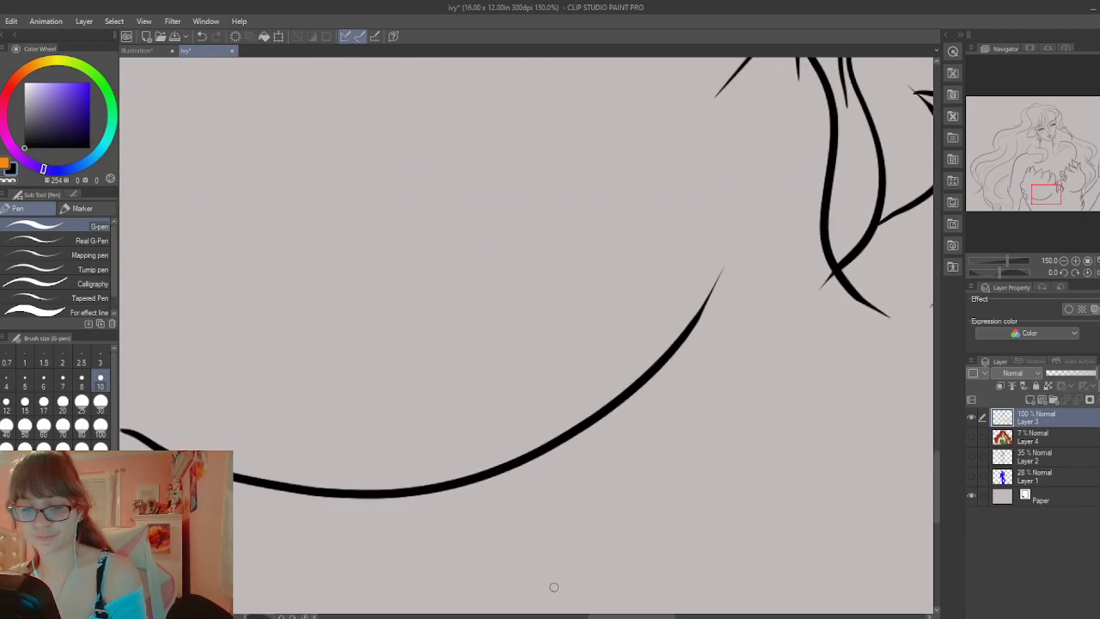
pyautogui.scroll(-4, 553, 587)
pyautogui.scroll(2, 553, 587)
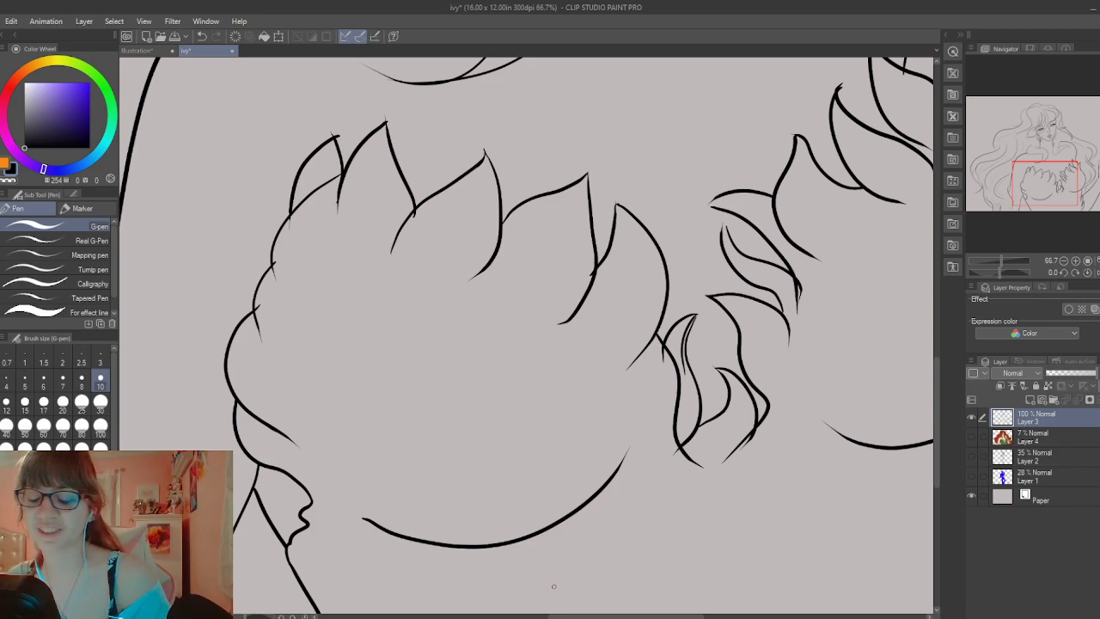
pyautogui.scroll(2, 553, 586)
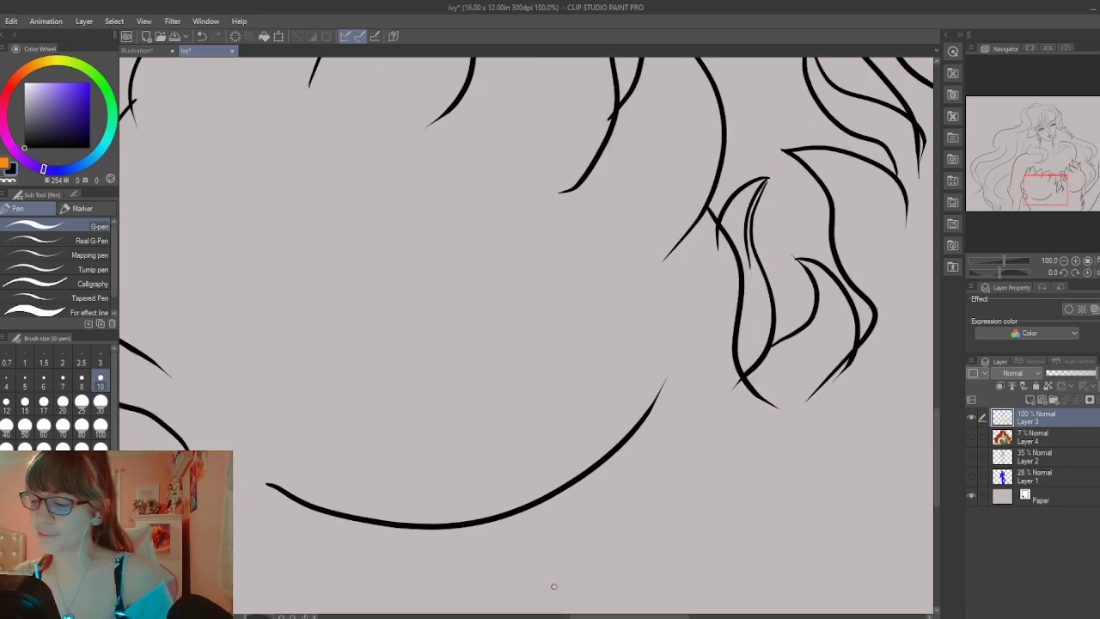
pyautogui.moveTo(935, 428); pyautogui.dragTo(935, 389)
pyautogui.moveTo(662, 615); pyautogui.dragTo(600, 616)
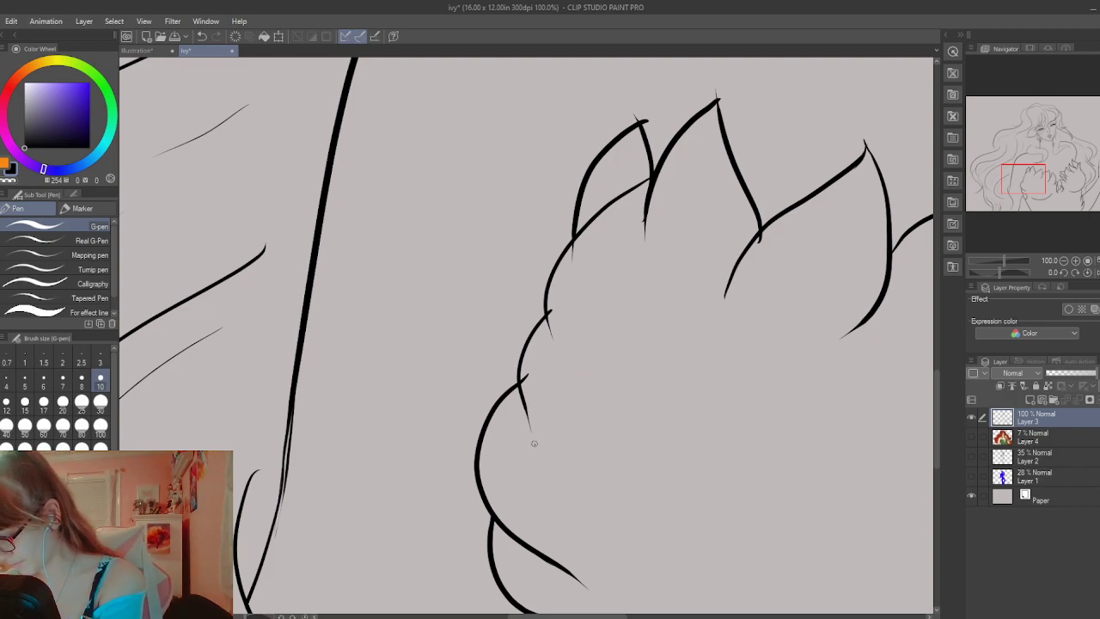
pyautogui.moveTo(531, 413); pyautogui.dragTo(533, 455)
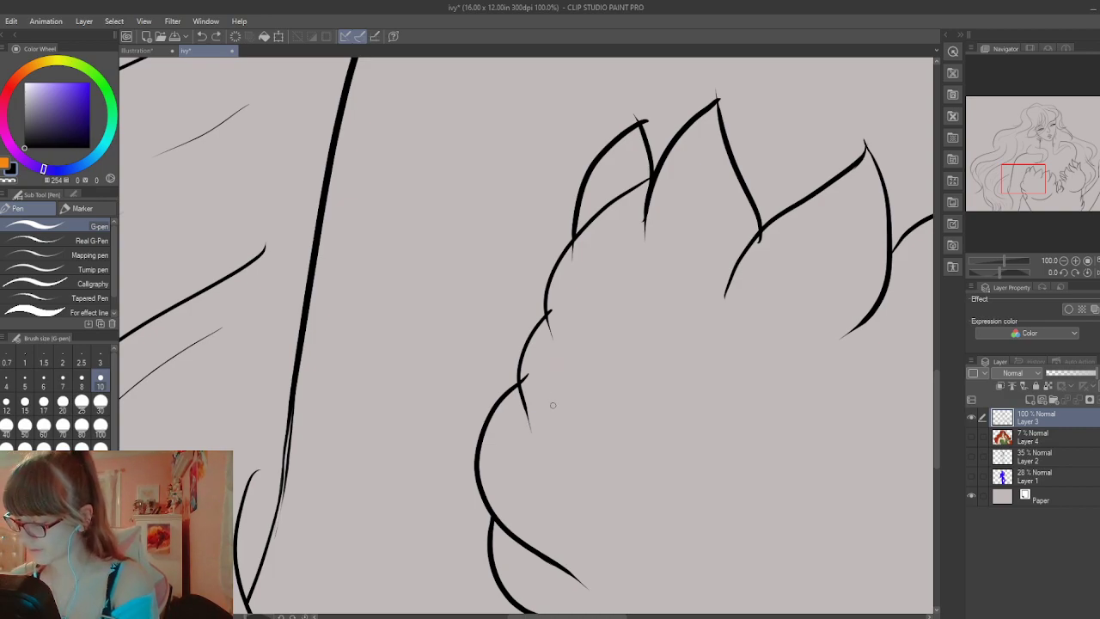
pyautogui.press('e')
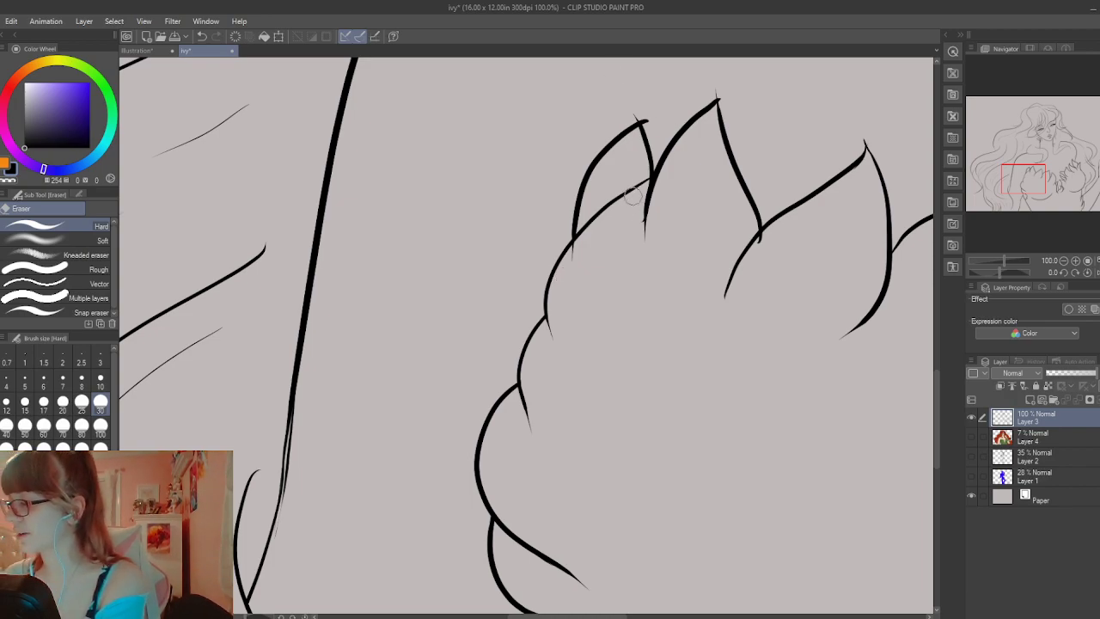
# Erase the line crossing the base of the bodice's outermost upper leaf and the overshoot at its tip
pyautogui.moveTo(639, 185)
pyautogui.mouseDown()
pyautogui.moveTo(640, 173)
pyautogui.moveTo(641, 187)
pyautogui.mouseUp()
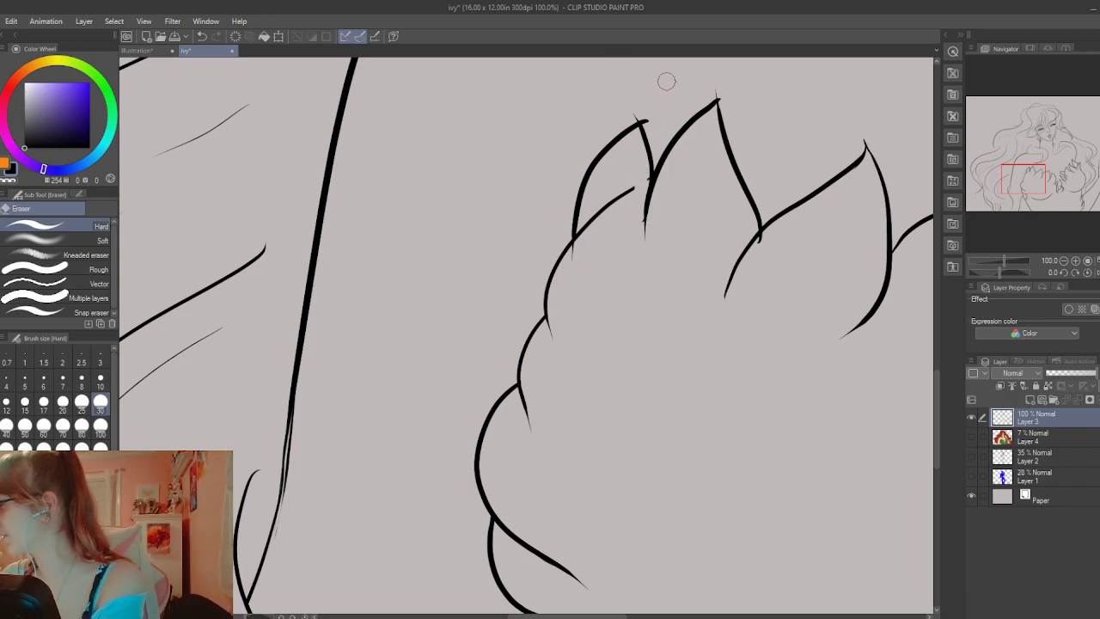
pyautogui.moveTo(628, 113); pyautogui.dragTo(634, 120)
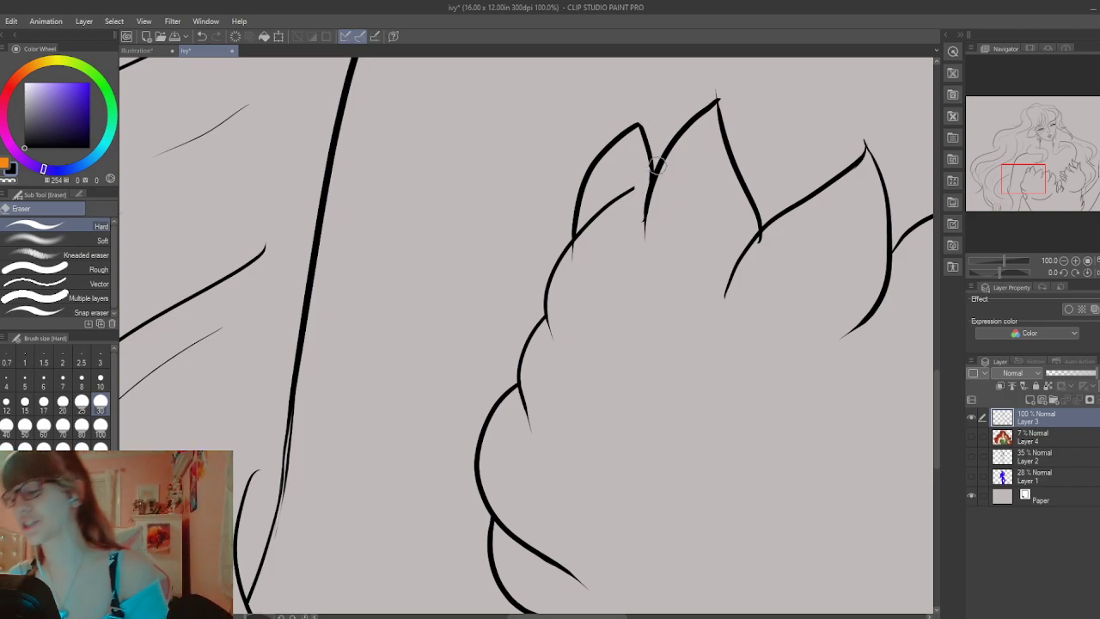
pyautogui.moveTo(636, 185)
pyautogui.mouseDown()
pyautogui.moveTo(598, 209)
pyautogui.moveTo(627, 129)
pyautogui.moveTo(579, 255)
pyautogui.moveTo(578, 228)
pyautogui.moveTo(583, 216)
pyautogui.moveTo(578, 263)
pyautogui.moveTo(588, 198)
pyautogui.moveTo(577, 244)
pyautogui.mouseUp()
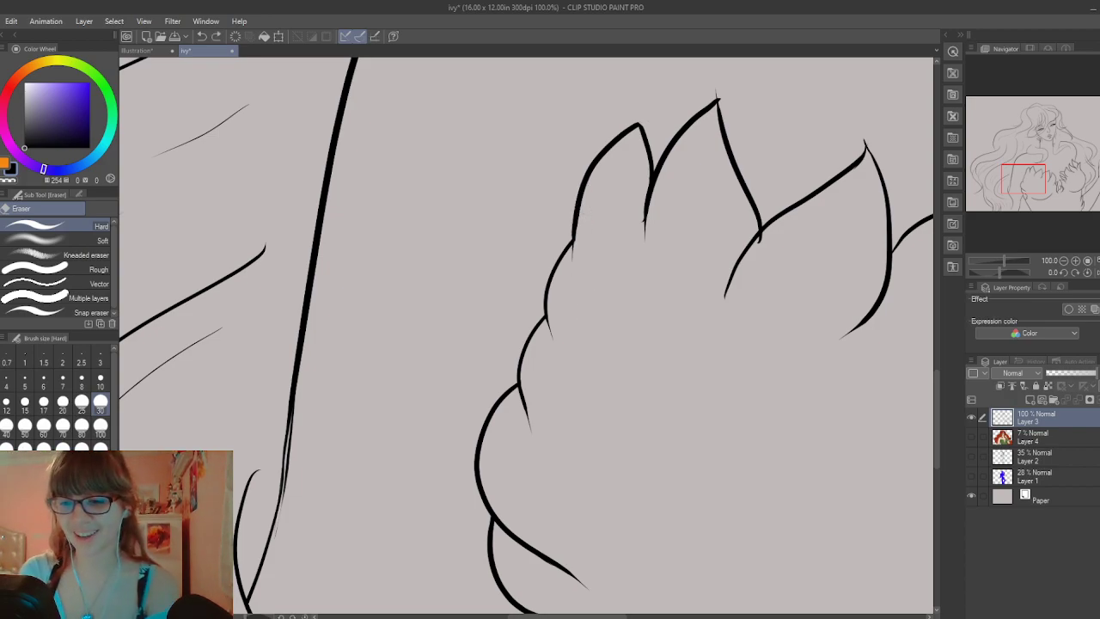
# Erase the overshoots at the second upper leaf's tip, on the line below its outer notch, and at its junction with the third leaf
pyautogui.press('p')
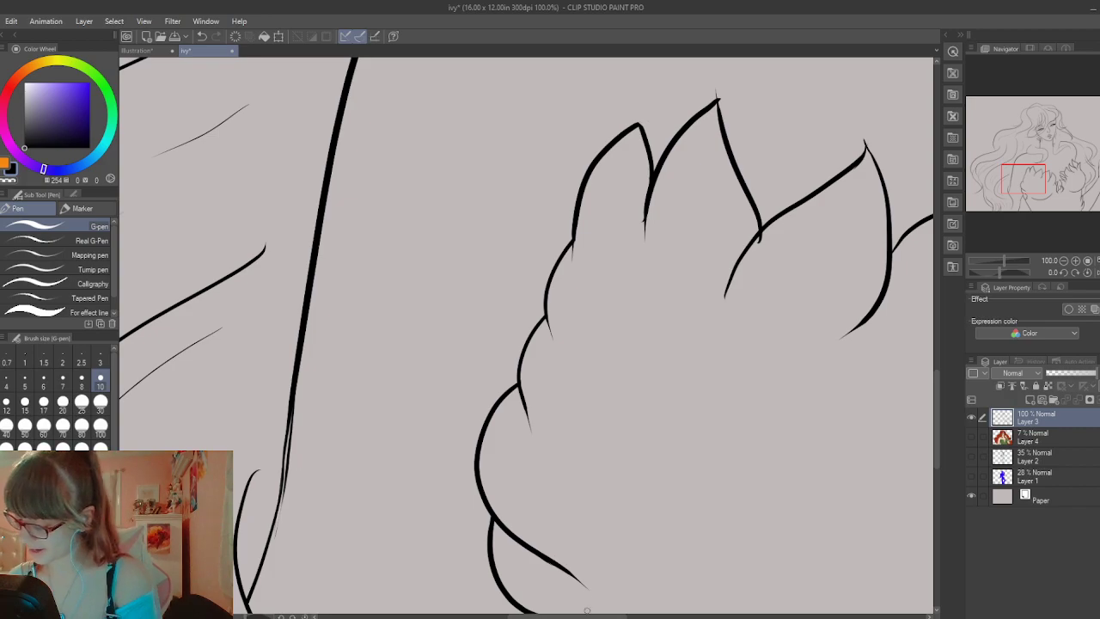
pyautogui.hscroll(5, 587, 610)
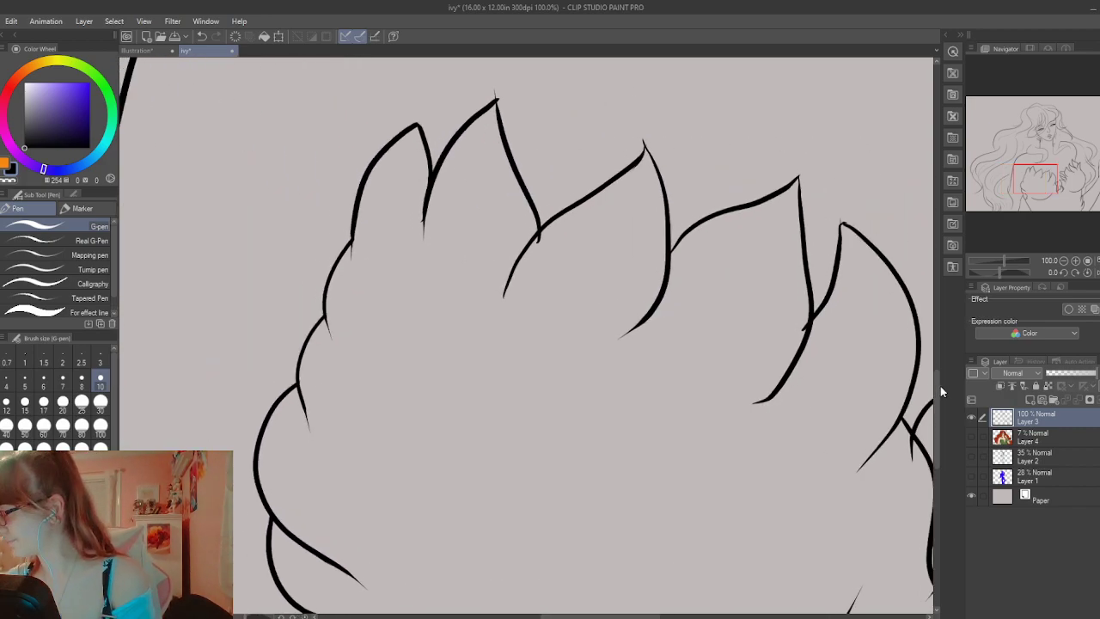
pyautogui.scroll(3, 939, 392)
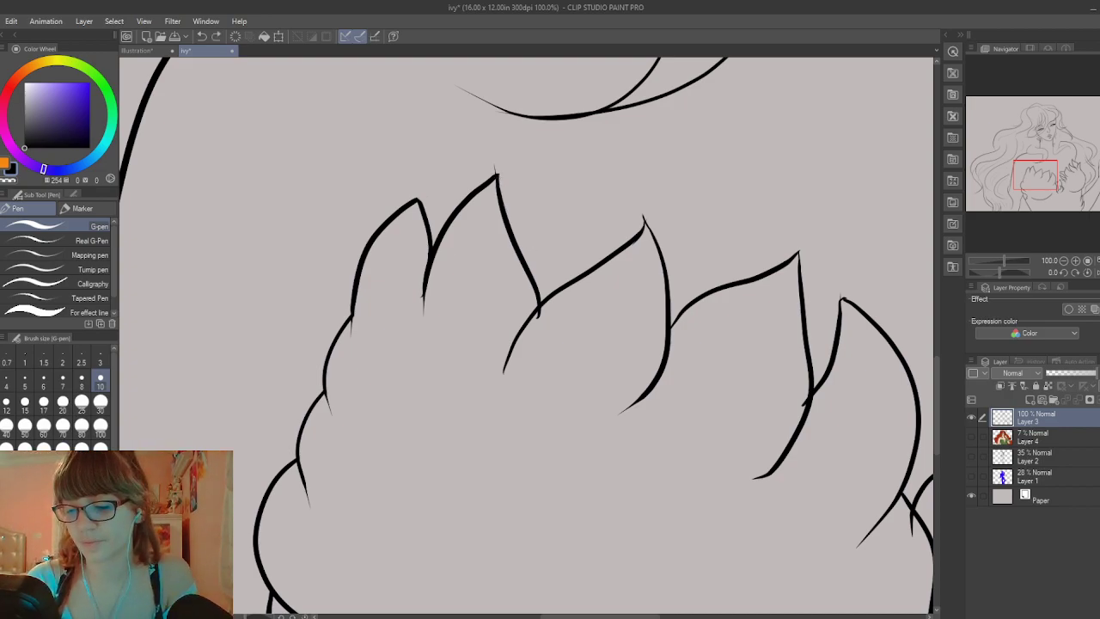
pyautogui.press('e')
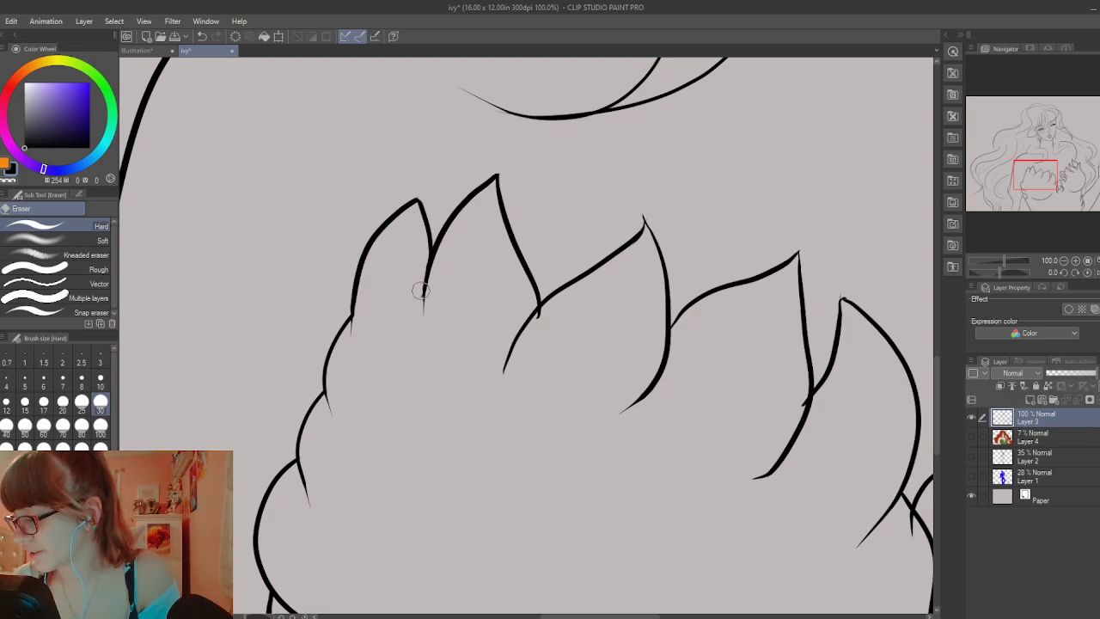
pyautogui.moveTo(421, 290)
pyautogui.mouseDown()
pyautogui.moveTo(420, 312)
pyautogui.moveTo(438, 282)
pyautogui.mouseUp()
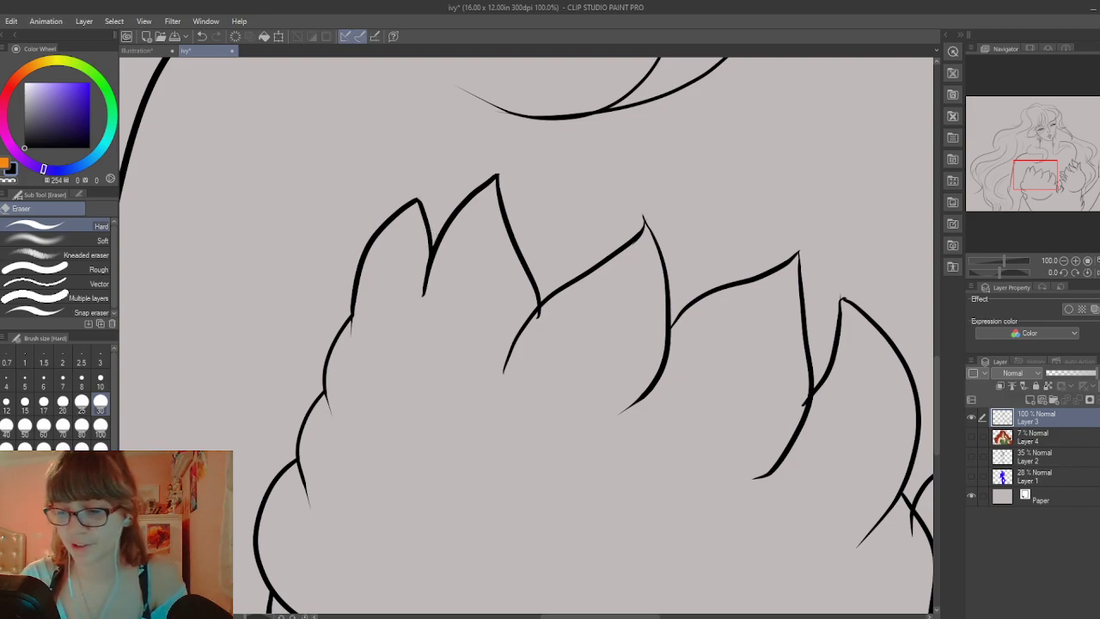
pyautogui.press('p')
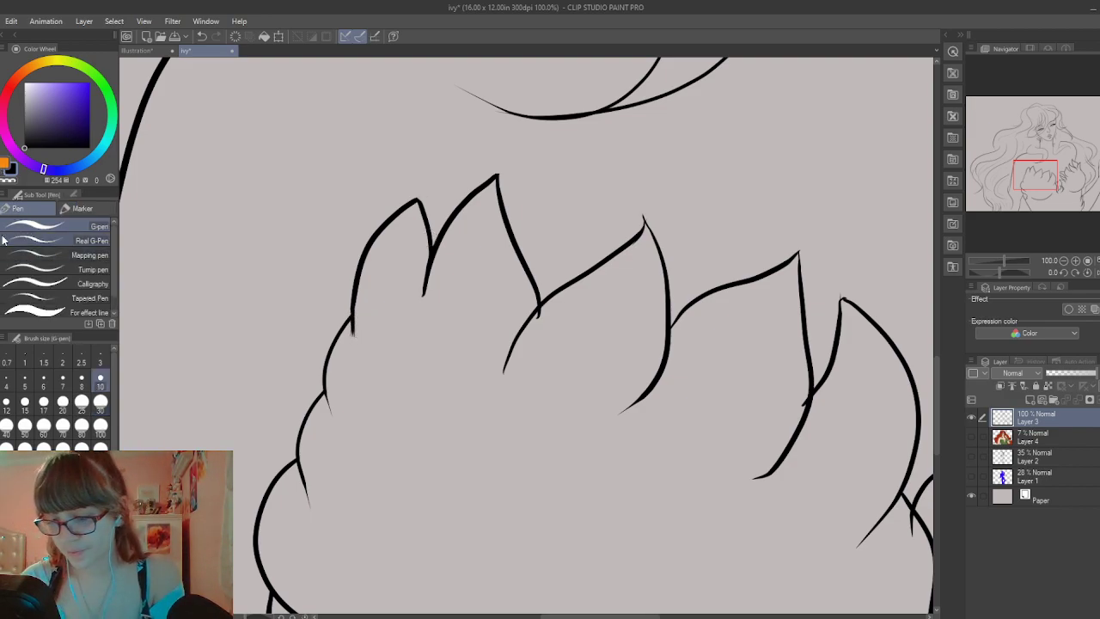
pyautogui.press('e')
pyautogui.moveTo(349, 323); pyautogui.dragTo(353, 333)
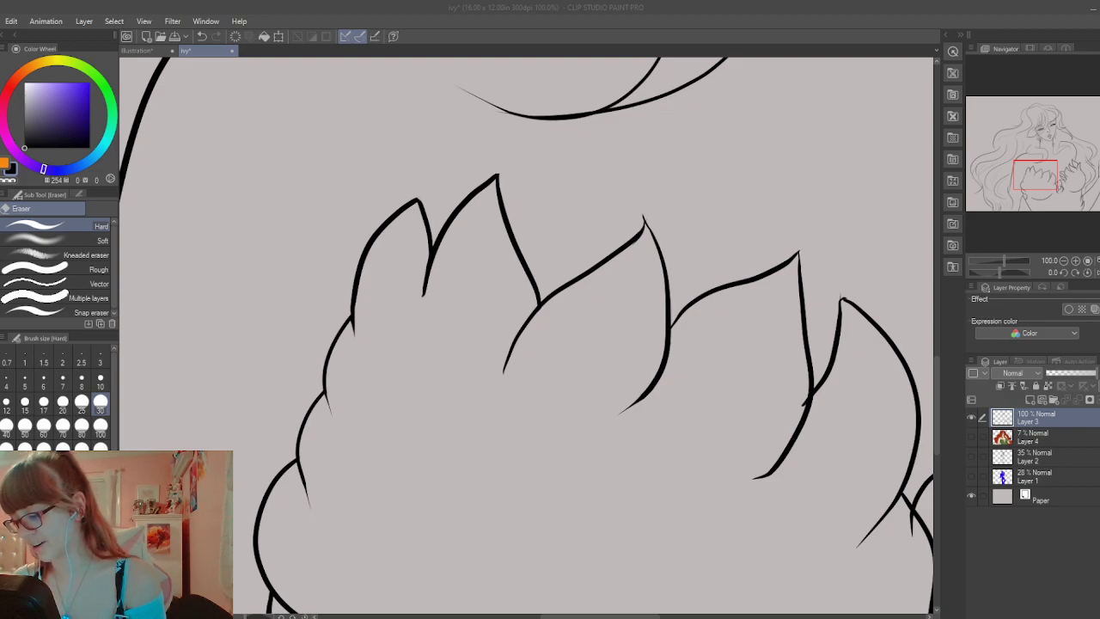
pyautogui.click(1006, 570)
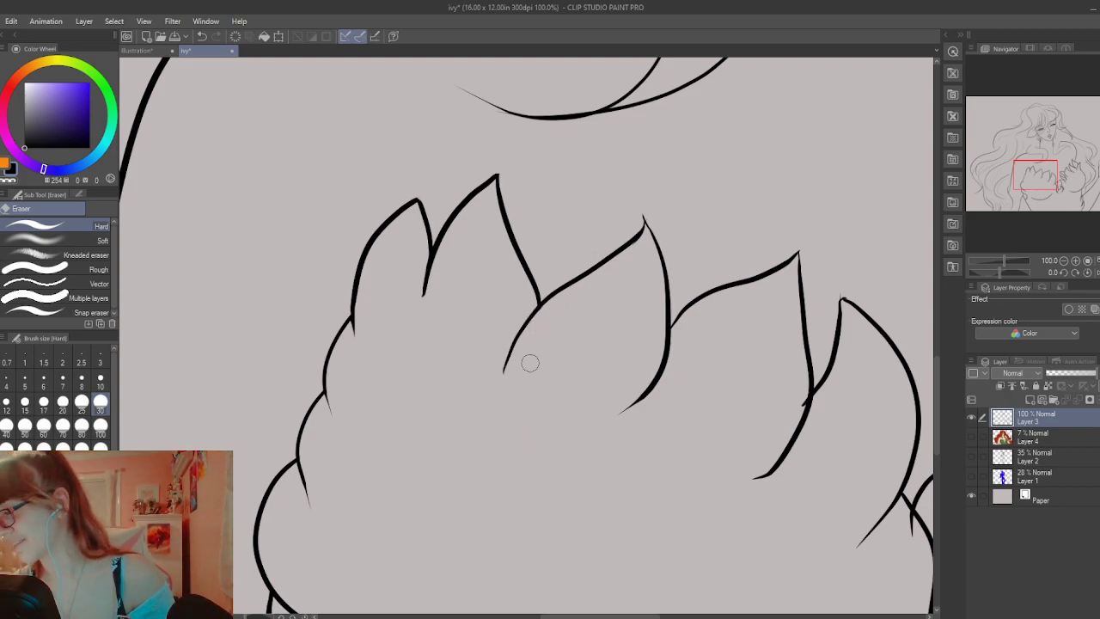
# Thin the end of the short line below the notch between the first two upper leaves with the Hard eraser
pyautogui.moveTo(600, 615); pyautogui.dragTo(633, 615)
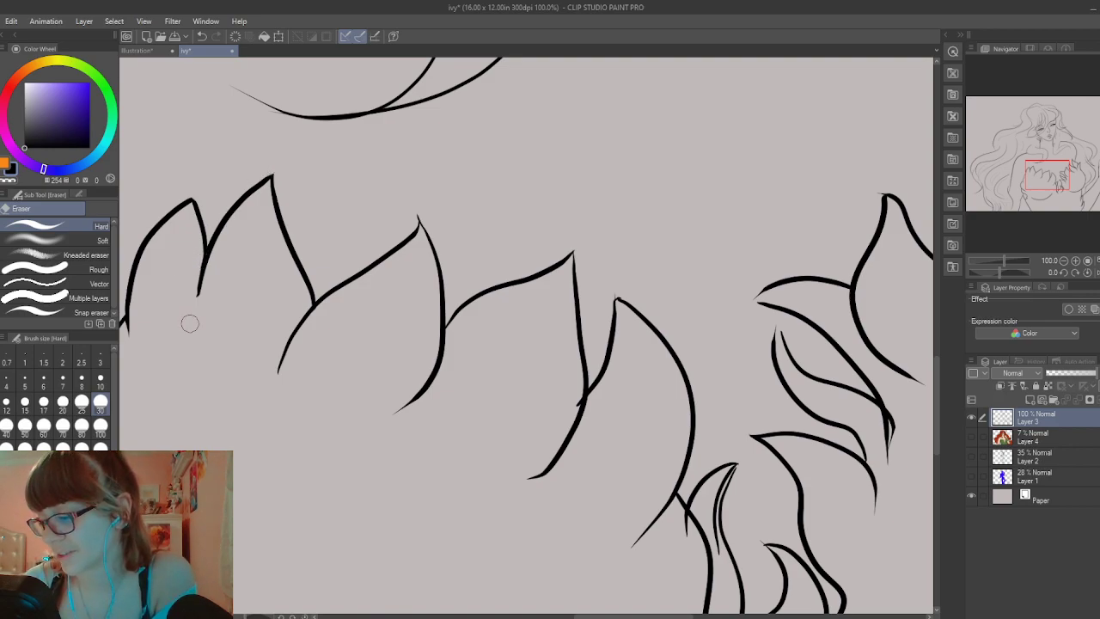
pyautogui.hotkey('ctrl', 'z')
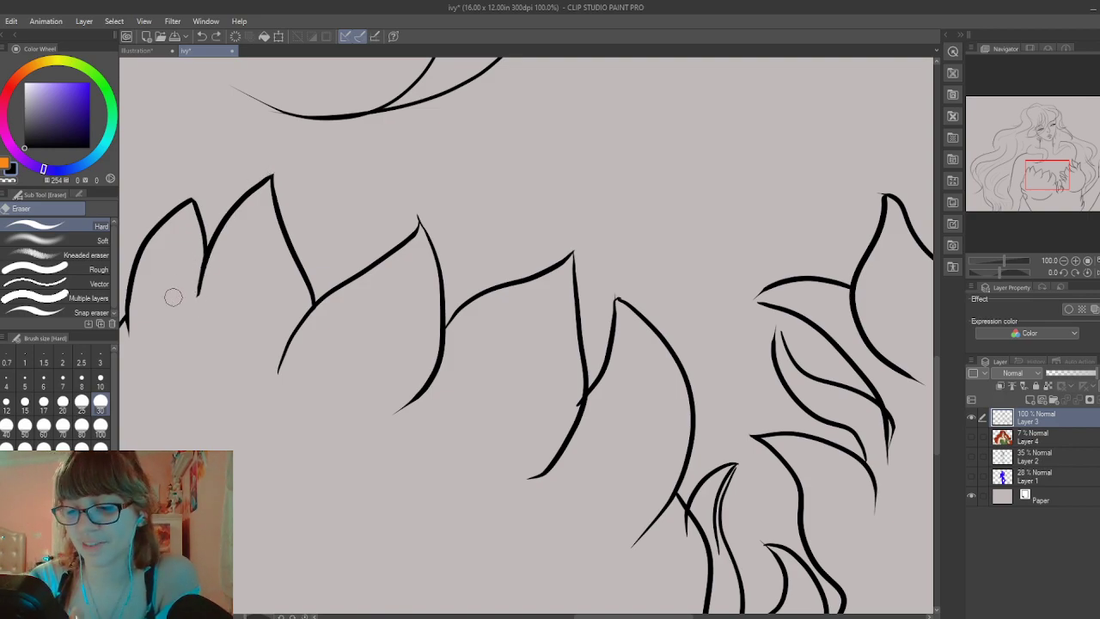
pyautogui.moveTo(198, 276); pyautogui.dragTo(194, 306)
pyautogui.moveTo(204, 256); pyautogui.dragTo(196, 303)
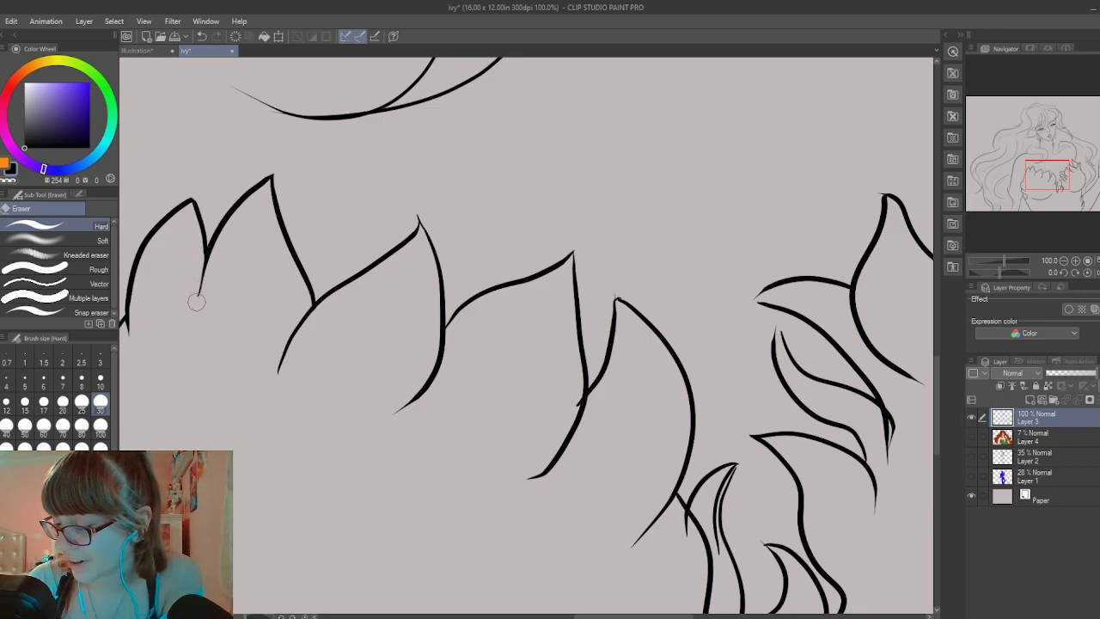
pyautogui.hotkey('ctrl', 'z')
pyautogui.moveTo(203, 254); pyautogui.dragTo(196, 284)
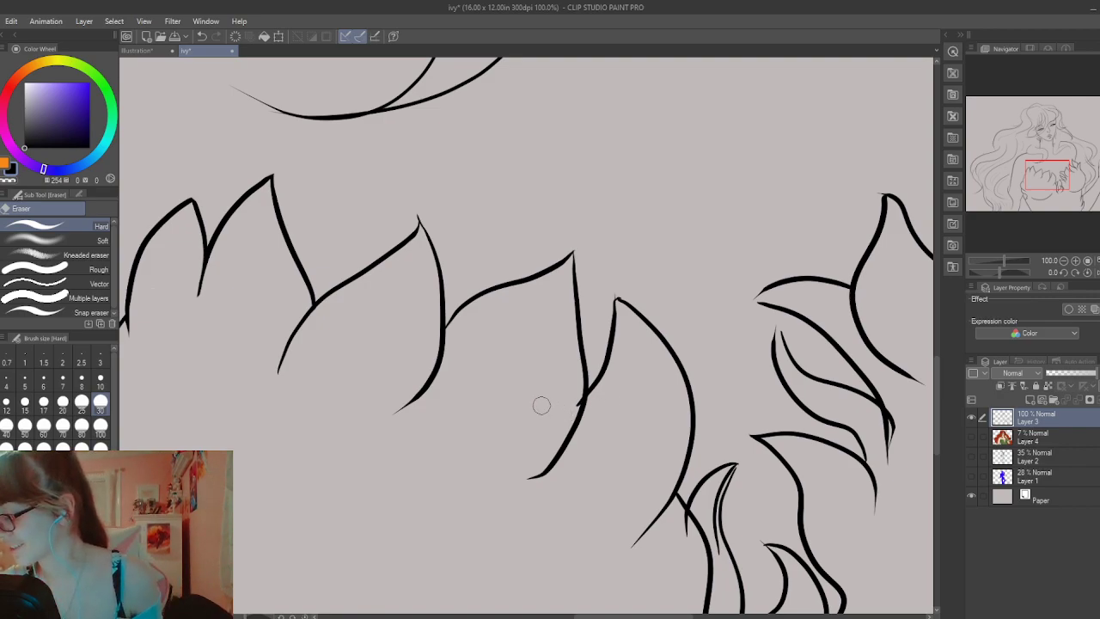
# Sharpen and close the tips of the third and fourth upper bodice leaves with the G-pen
pyautogui.press('p')
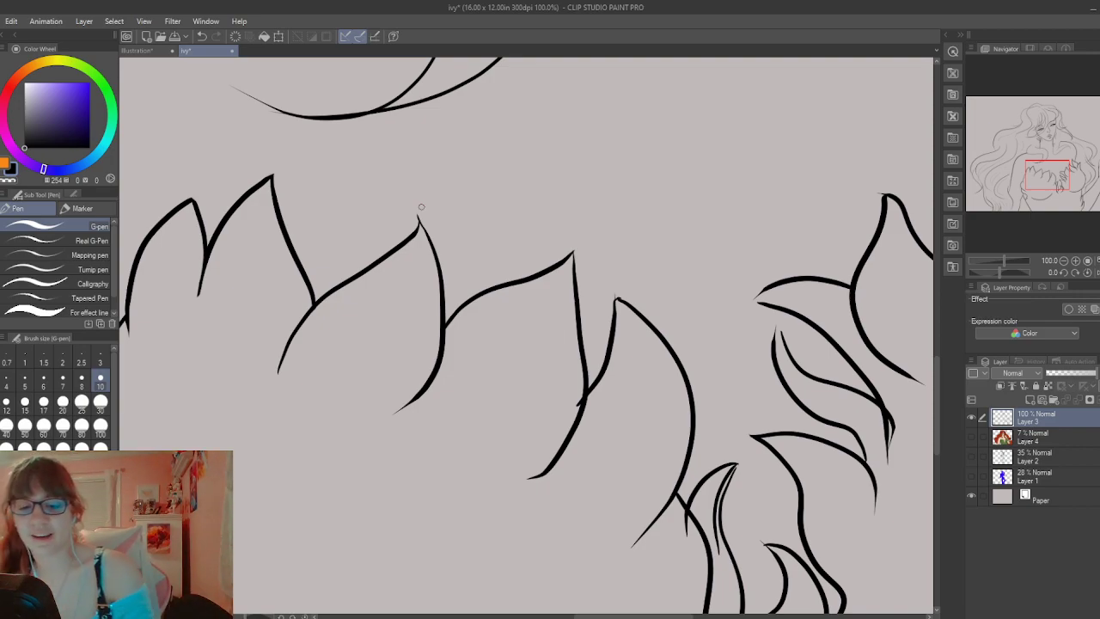
pyautogui.scroll(2, 421, 207)
pyautogui.scroll(2, 429, 249)
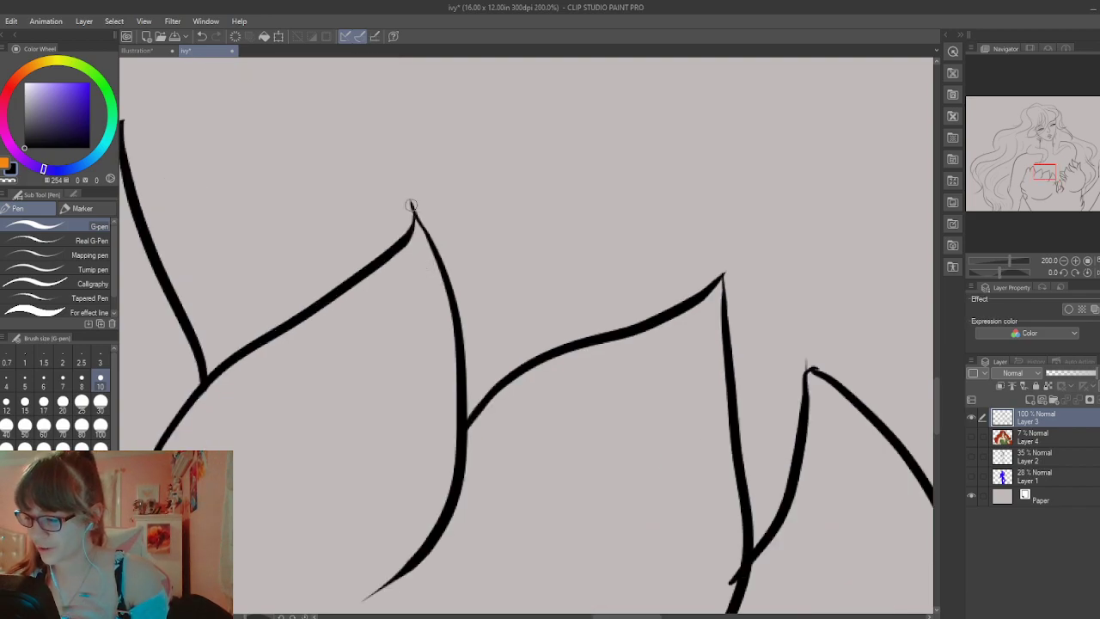
pyautogui.moveTo(410, 206)
pyautogui.mouseDown()
pyautogui.moveTo(435, 249)
pyautogui.moveTo(426, 233)
pyautogui.mouseUp()
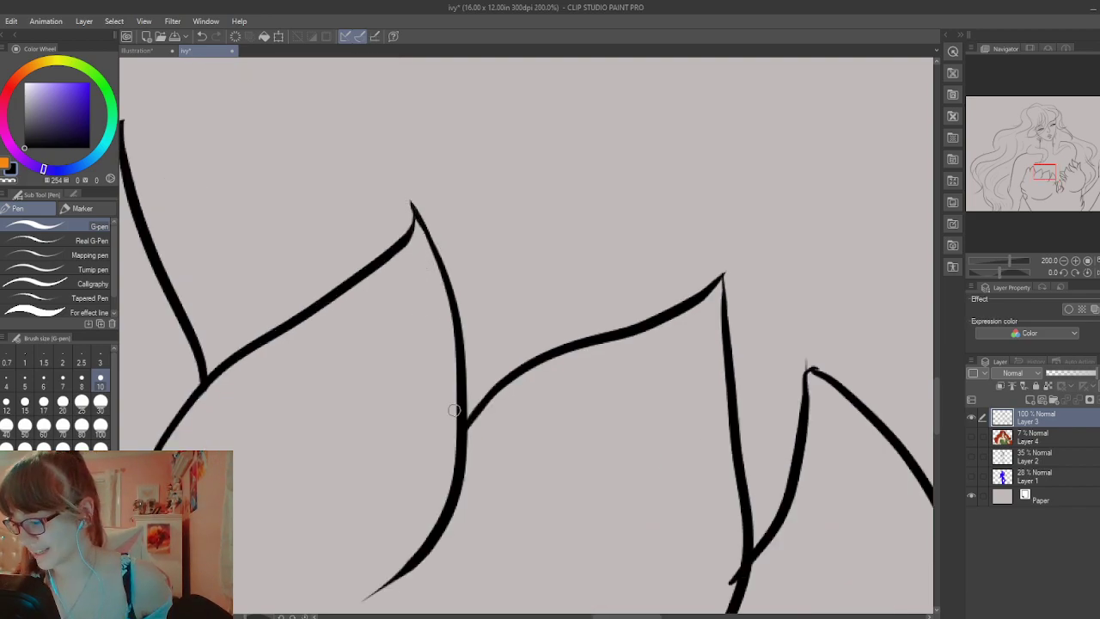
pyautogui.moveTo(936, 395); pyautogui.dragTo(937, 408)
pyautogui.moveTo(626, 616); pyautogui.dragTo(644, 616)
pyautogui.moveTo(532, 171); pyautogui.dragTo(539, 231)
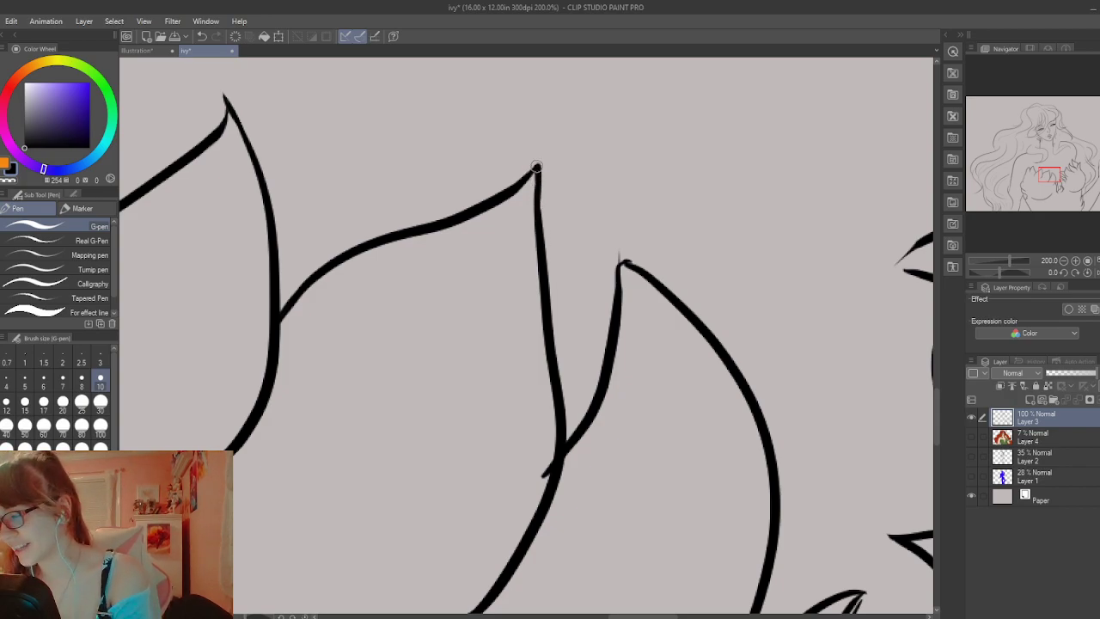
# Redraw the fifth upper leaf's tip as a clean point with the G-pen, undoing the stray stroke along its inner edge
pyautogui.moveTo(933, 417)
pyautogui.mouseDown()
pyautogui.moveTo(934, 434)
pyautogui.moveTo(936, 424)
pyautogui.mouseUp()
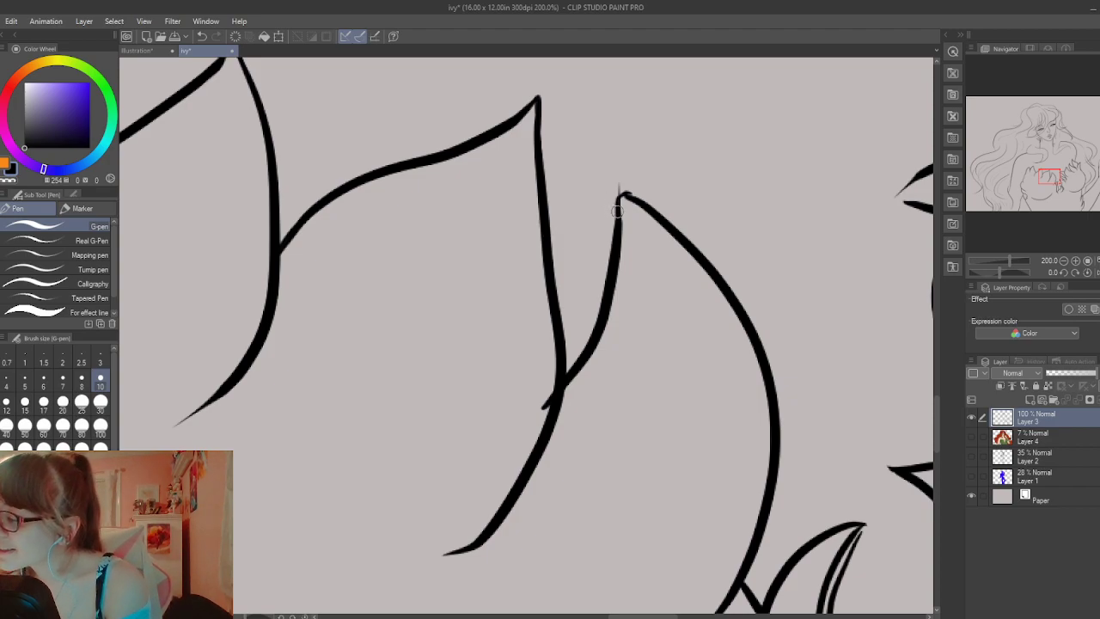
pyautogui.moveTo(617, 210)
pyautogui.mouseDown()
pyautogui.moveTo(619, 189)
pyautogui.moveTo(646, 215)
pyautogui.mouseUp()
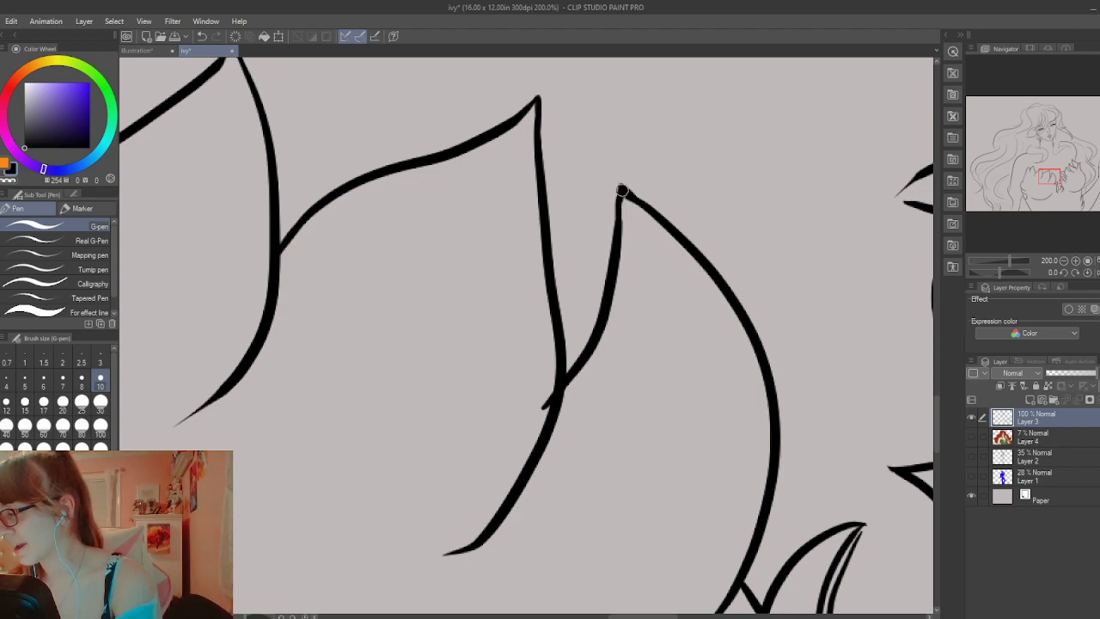
pyautogui.moveTo(622, 188); pyautogui.dragTo(620, 275)
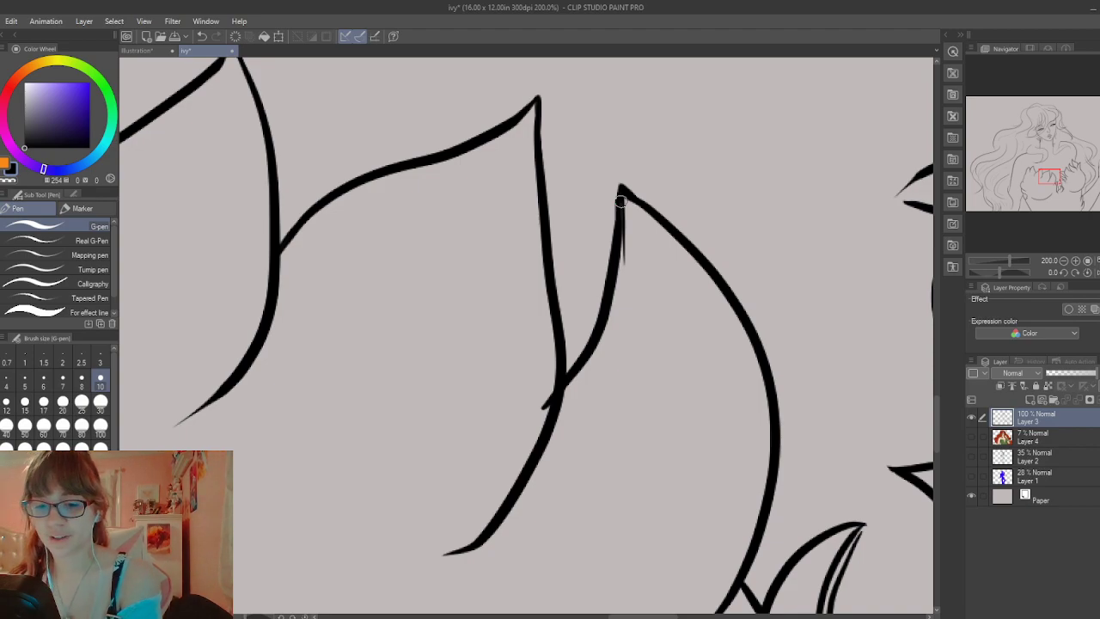
pyautogui.hotkey('ctrl', 'z')
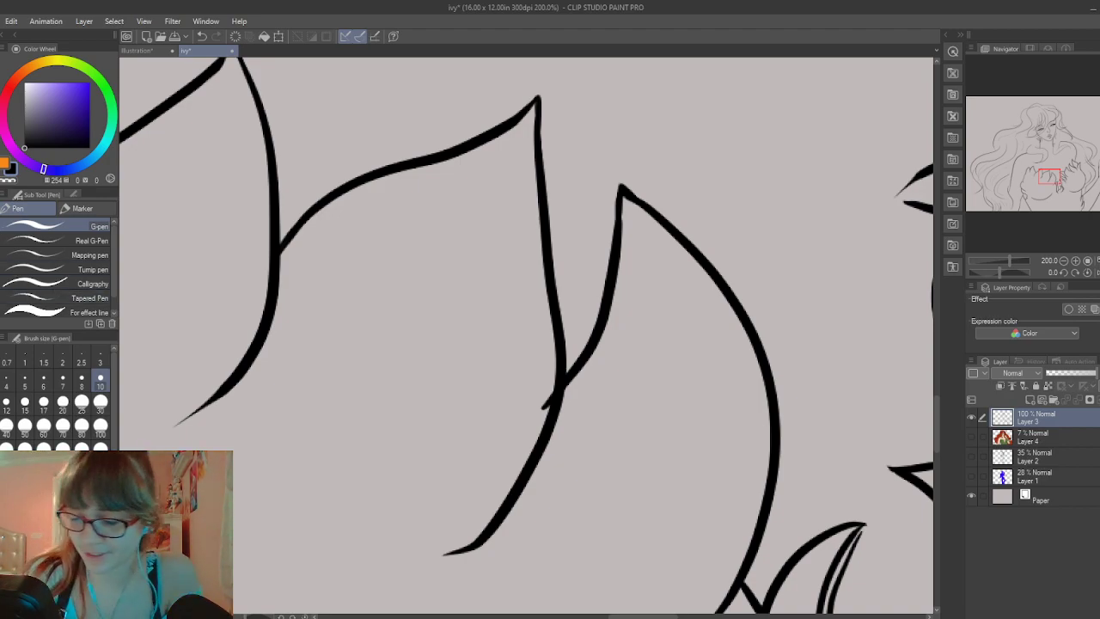
# Erase the overshoot where the fourth and fifth leaves meet, the hooked end below it, and the neighbouring leaf line's thin tail
pyautogui.press('e')
pyautogui.moveTo(535, 403); pyautogui.dragTo(544, 388)
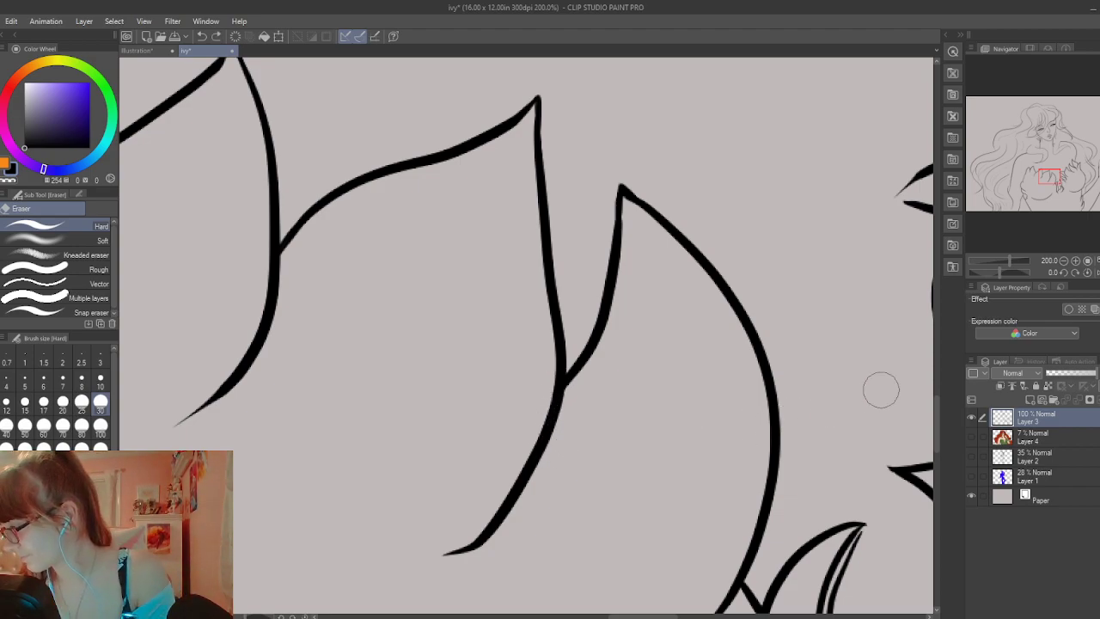
pyautogui.moveTo(935, 420); pyautogui.dragTo(934, 437)
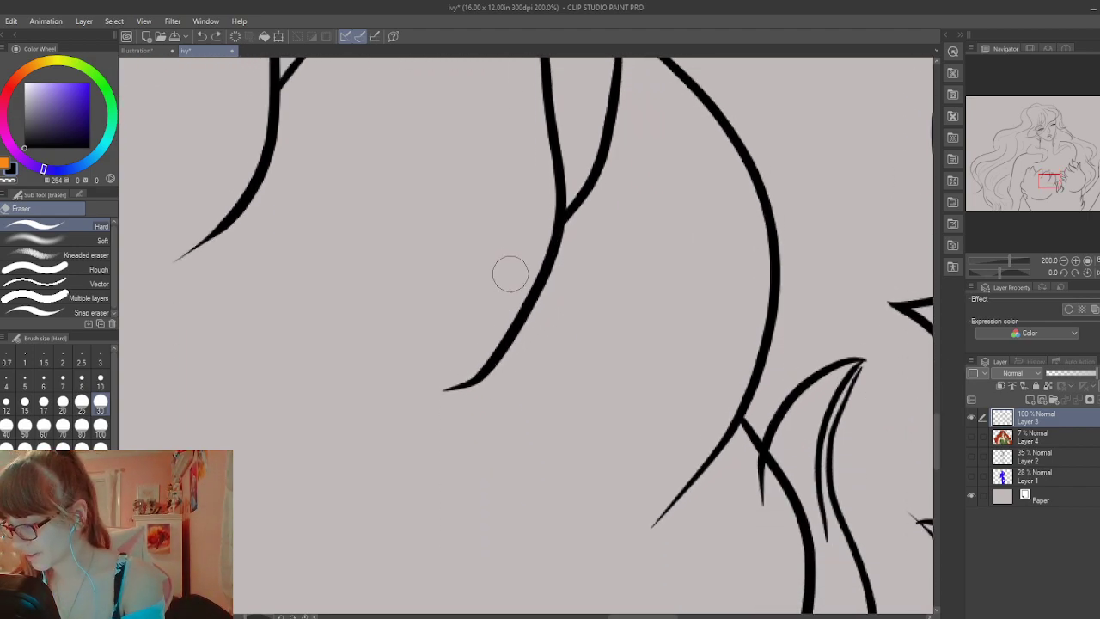
pyautogui.moveTo(479, 352); pyautogui.dragTo(447, 388)
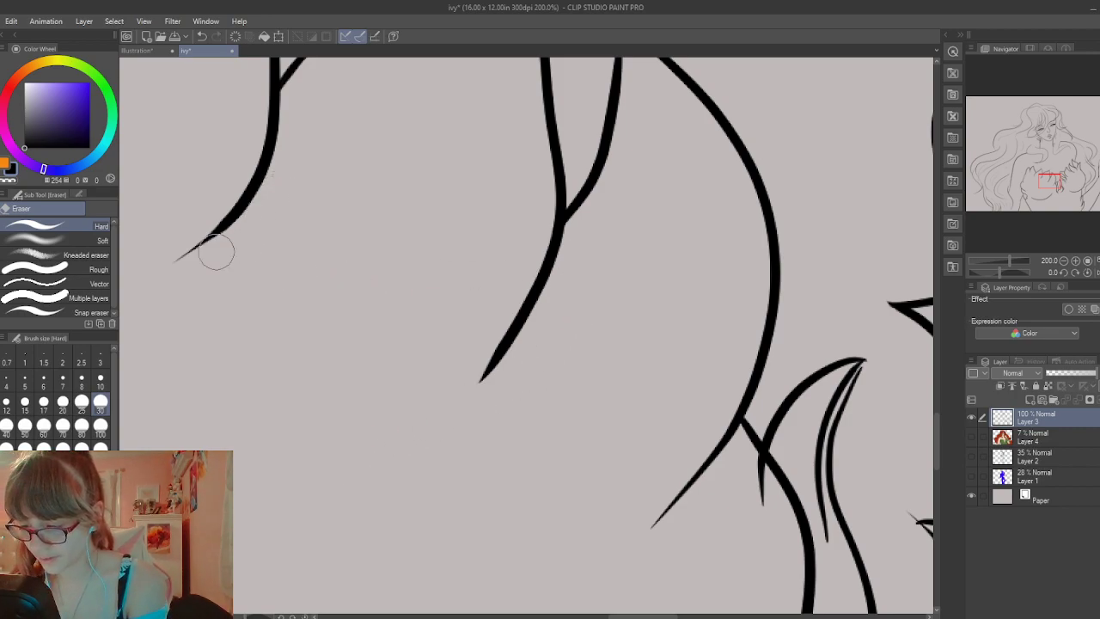
pyautogui.moveTo(216, 251)
pyautogui.mouseDown()
pyautogui.moveTo(154, 271)
pyautogui.moveTo(240, 234)
pyautogui.moveTo(173, 254)
pyautogui.moveTo(195, 252)
pyautogui.moveTo(185, 250)
pyautogui.moveTo(215, 207)
pyautogui.moveTo(194, 240)
pyautogui.moveTo(226, 253)
pyautogui.moveTo(184, 240)
pyautogui.mouseUp()
pyautogui.press('p')
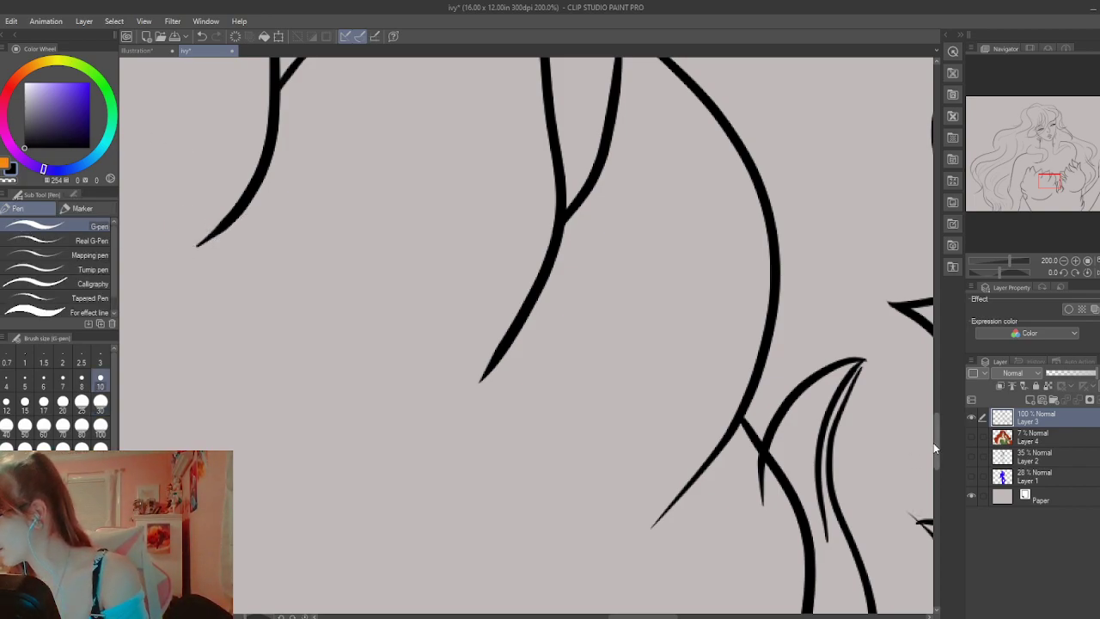
pyautogui.moveTo(933, 442)
pyautogui.mouseDown()
pyautogui.moveTo(935, 417)
pyautogui.moveTo(937, 476)
pyautogui.moveTo(928, 474)
pyautogui.mouseUp()
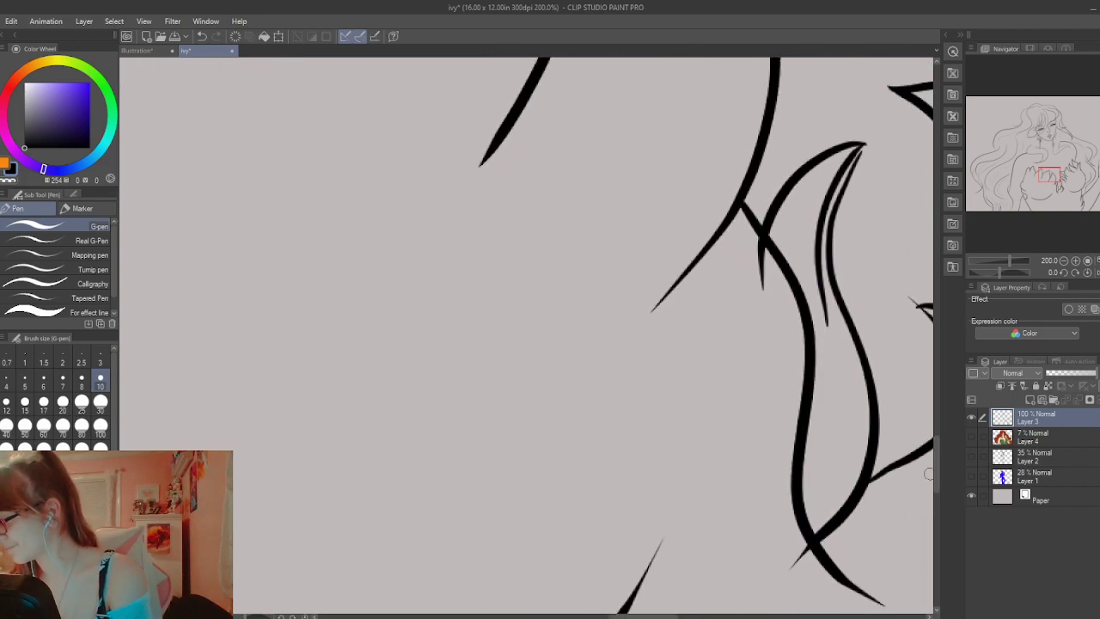
pyautogui.moveTo(662, 615); pyautogui.dragTo(700, 613)
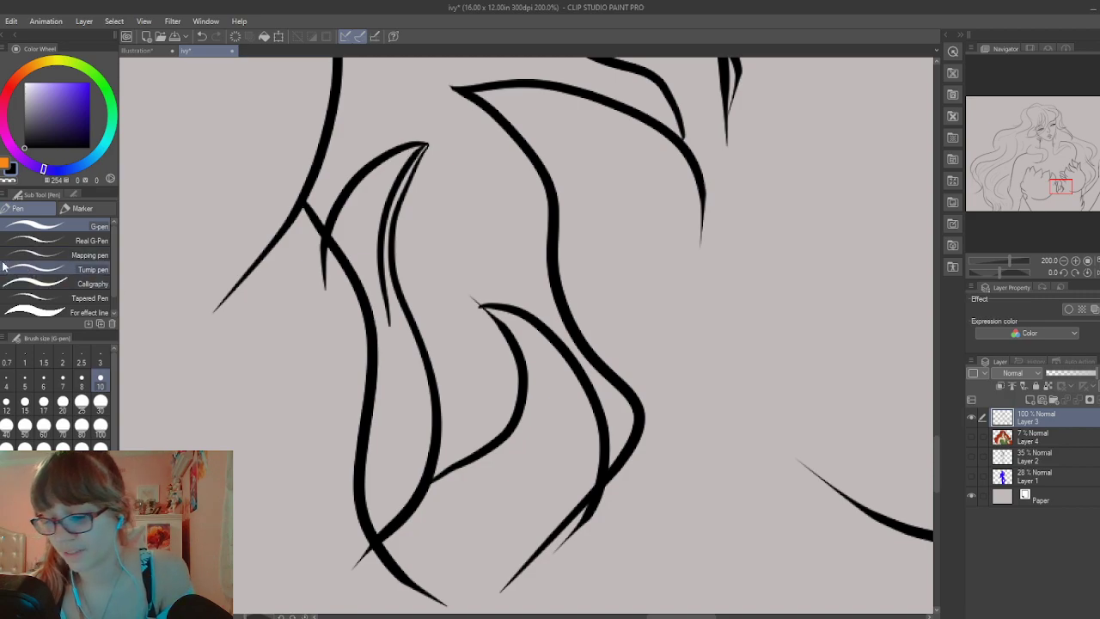
# Erase the small curled leaf's tail below its crossing with the bodice edge and the leaf's doubled inner line with the Hard eraser
pyautogui.press('e')
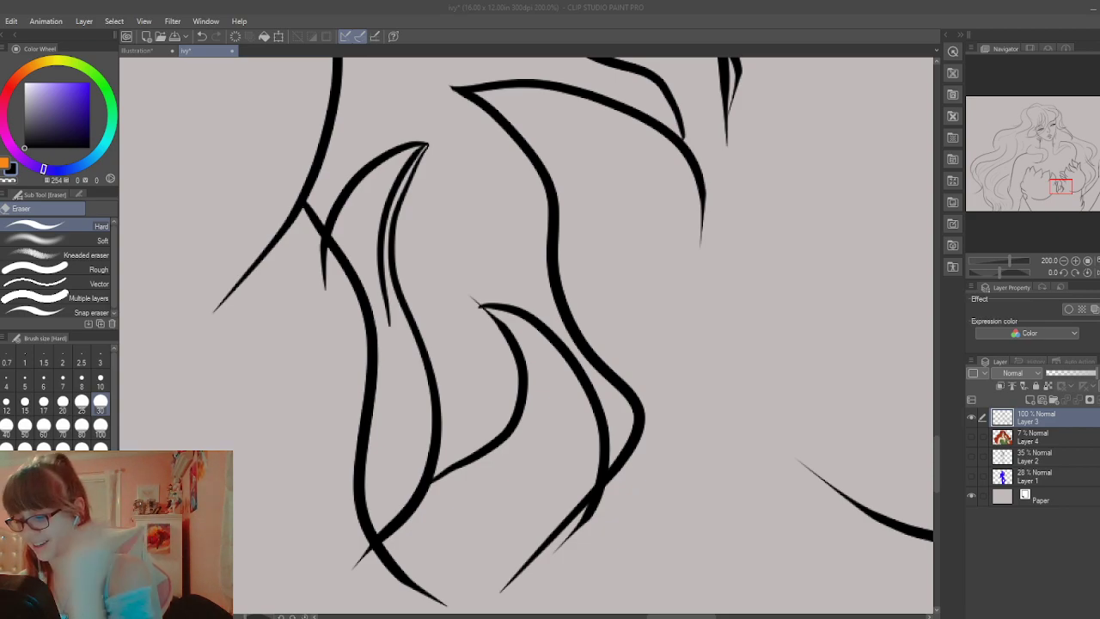
pyautogui.click(443, 606)
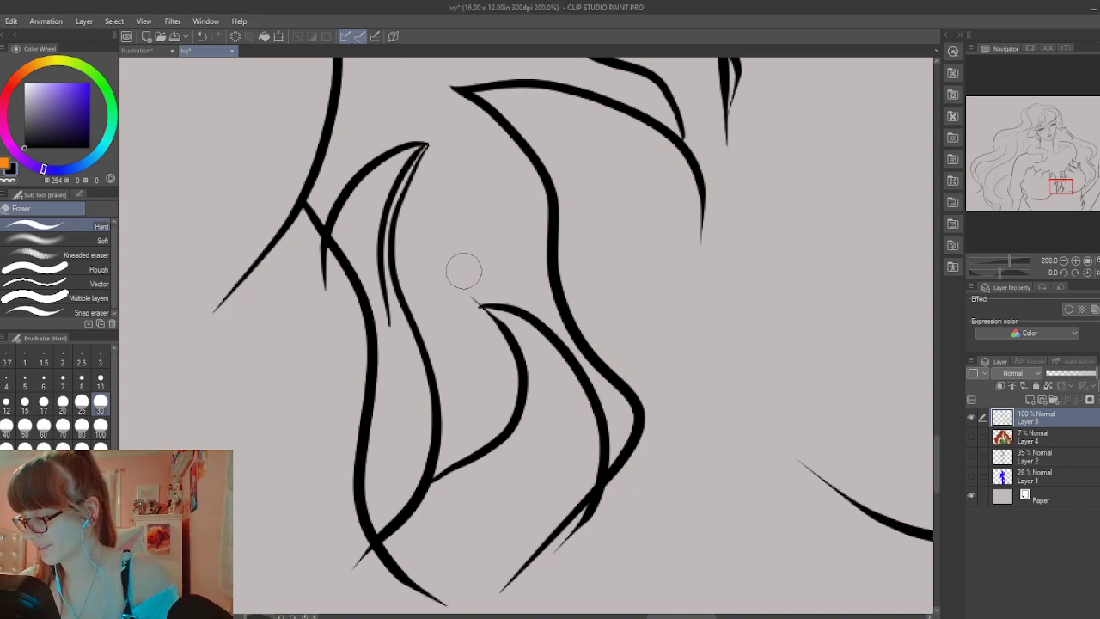
pyautogui.moveTo(314, 289)
pyautogui.mouseDown()
pyautogui.moveTo(327, 290)
pyautogui.moveTo(314, 258)
pyautogui.mouseUp()
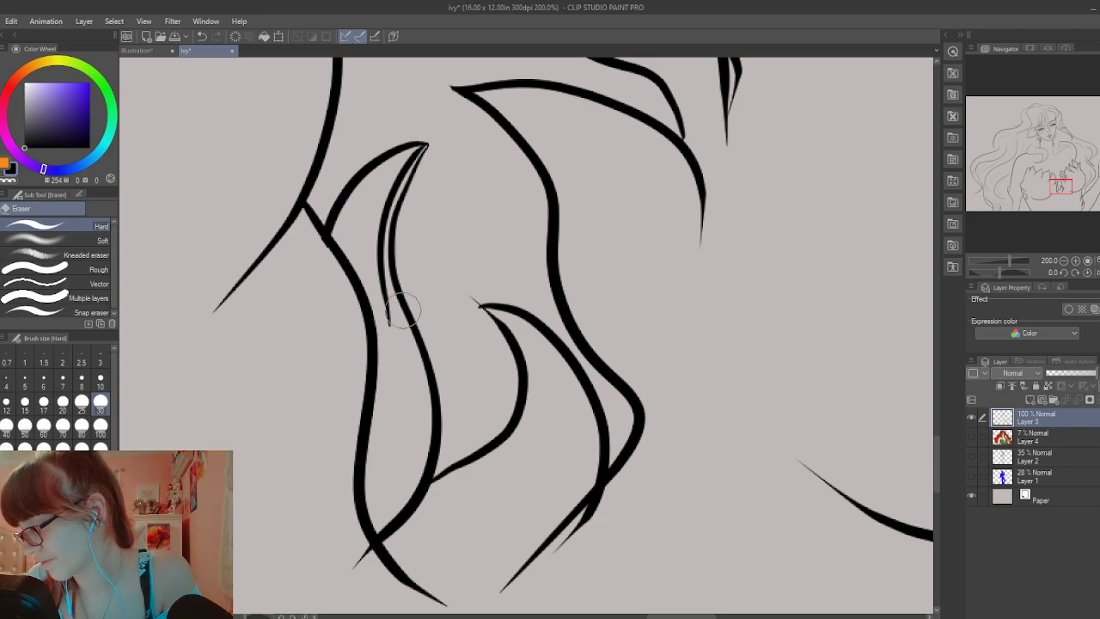
pyautogui.moveTo(388, 331); pyautogui.dragTo(379, 251)
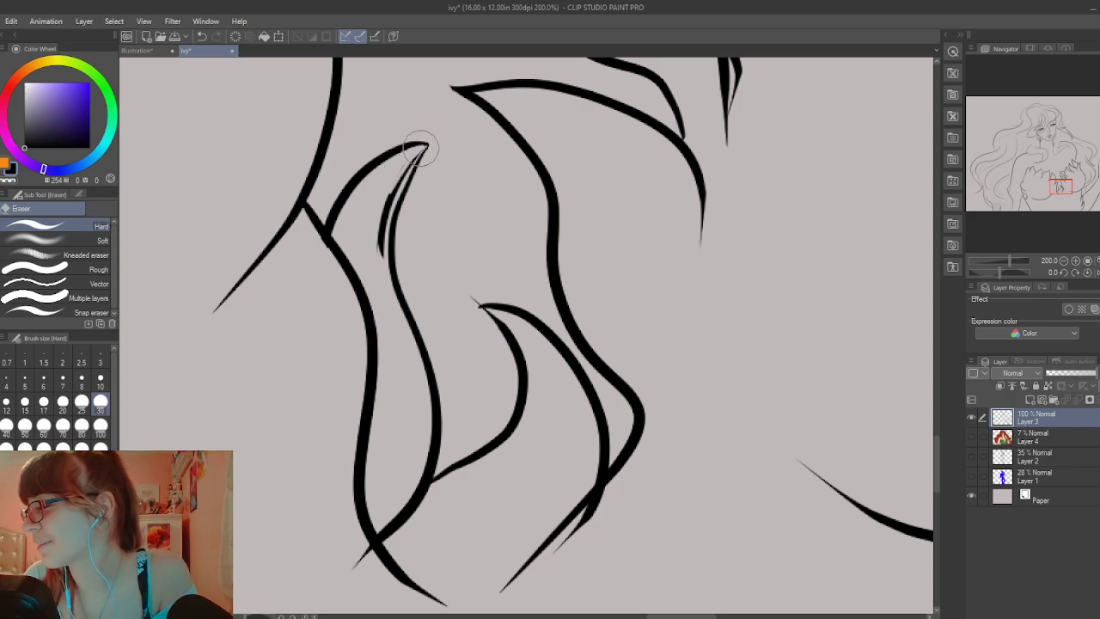
pyautogui.moveTo(406, 172); pyautogui.dragTo(387, 206)
pyautogui.moveTo(413, 157)
pyautogui.mouseDown()
pyautogui.moveTo(378, 248)
pyautogui.moveTo(387, 193)
pyautogui.mouseUp()
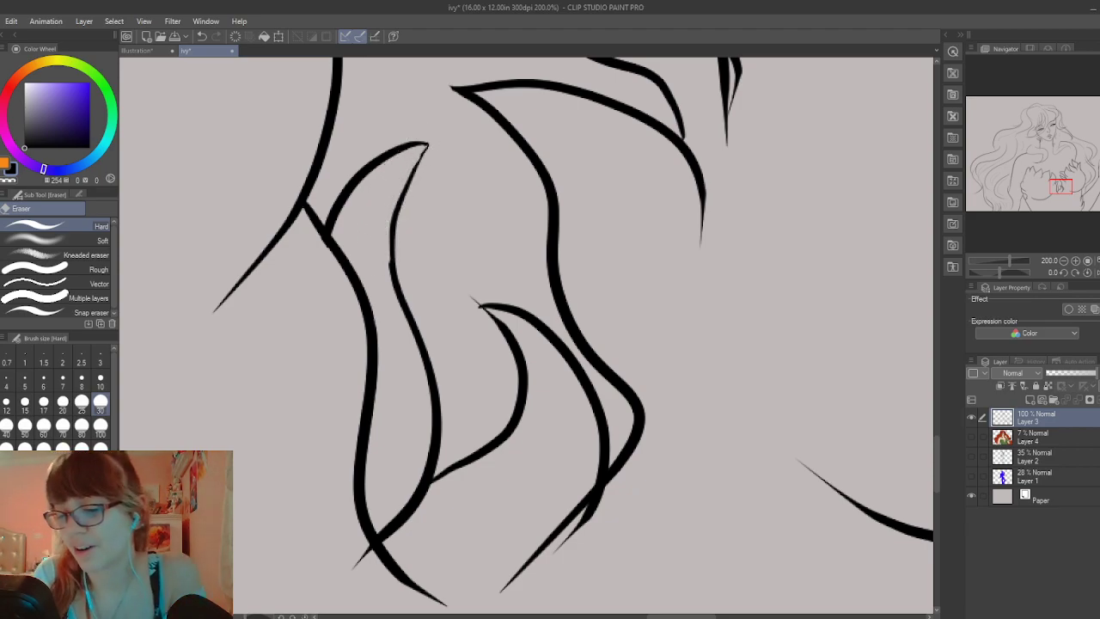
# Smooth and strengthen the curled leaf's inner edge from its tip downward with the G-pen
pyautogui.press('p')
pyautogui.moveTo(424, 148); pyautogui.dragTo(400, 200)
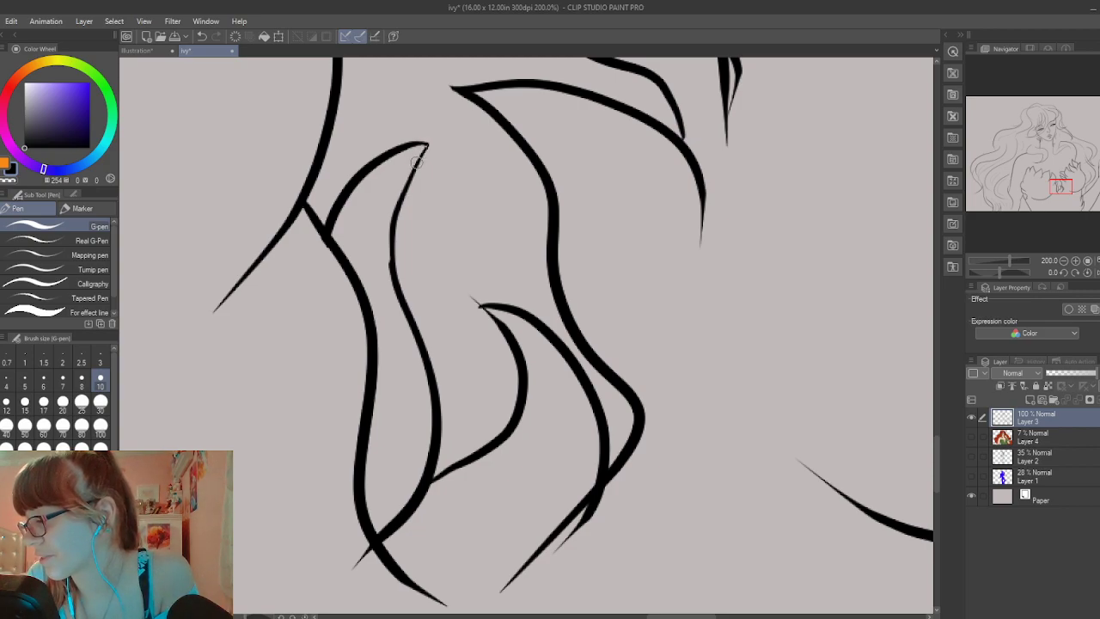
pyautogui.moveTo(417, 162)
pyautogui.mouseDown()
pyautogui.moveTo(395, 217)
pyautogui.moveTo(415, 315)
pyautogui.mouseUp()
pyautogui.moveTo(390, 268); pyautogui.dragTo(398, 215)
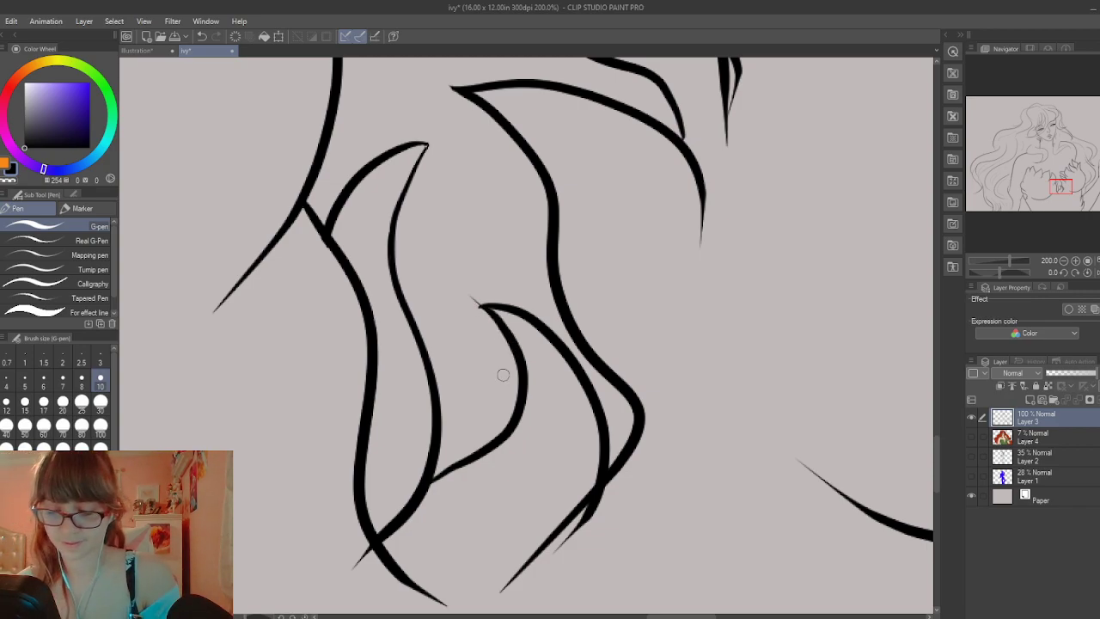
# Erase the stray tail at the lower hooked leaf's tip and join the open leaf line above to its neighbour with the G-pen
pyautogui.press('e')
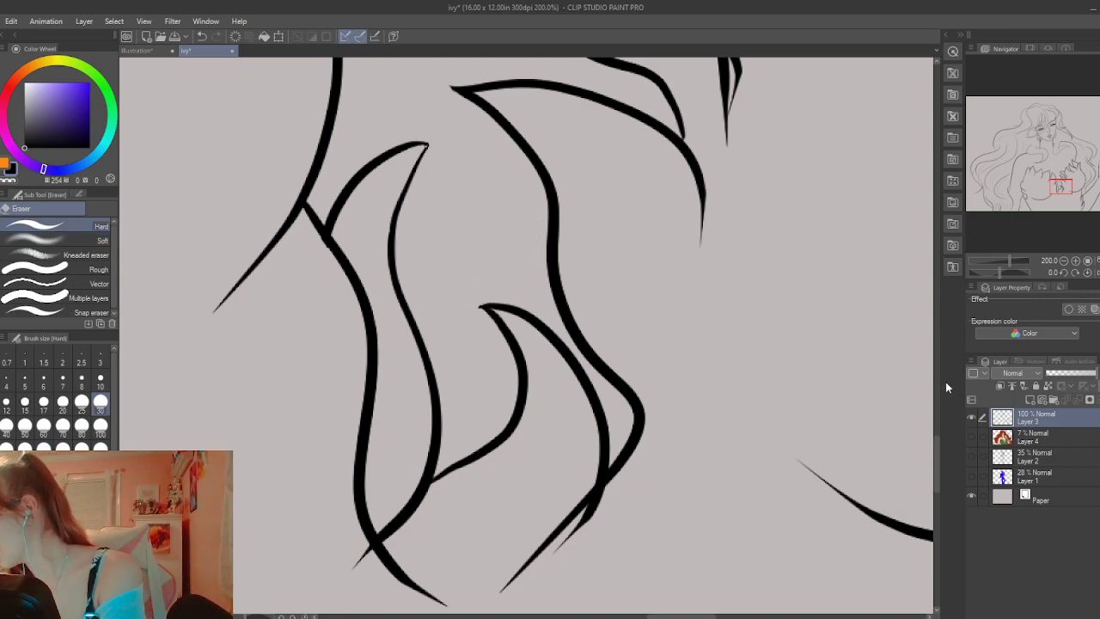
pyautogui.moveTo(935, 448)
pyautogui.mouseDown()
pyautogui.moveTo(934, 419)
pyautogui.moveTo(936, 428)
pyautogui.moveTo(918, 404)
pyautogui.mouseUp()
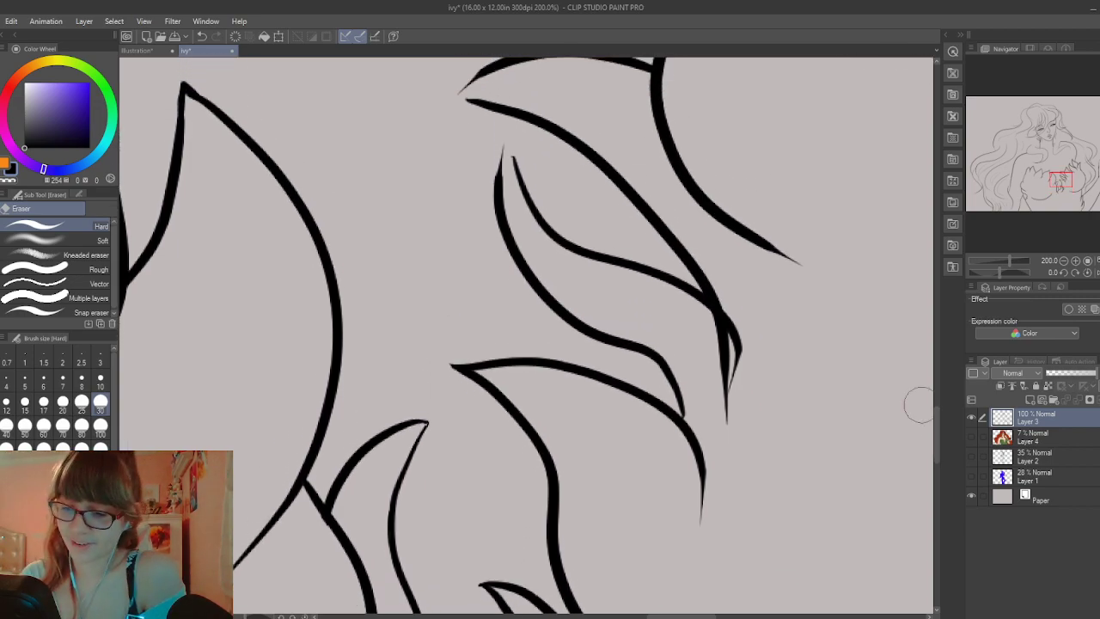
pyautogui.press('p')
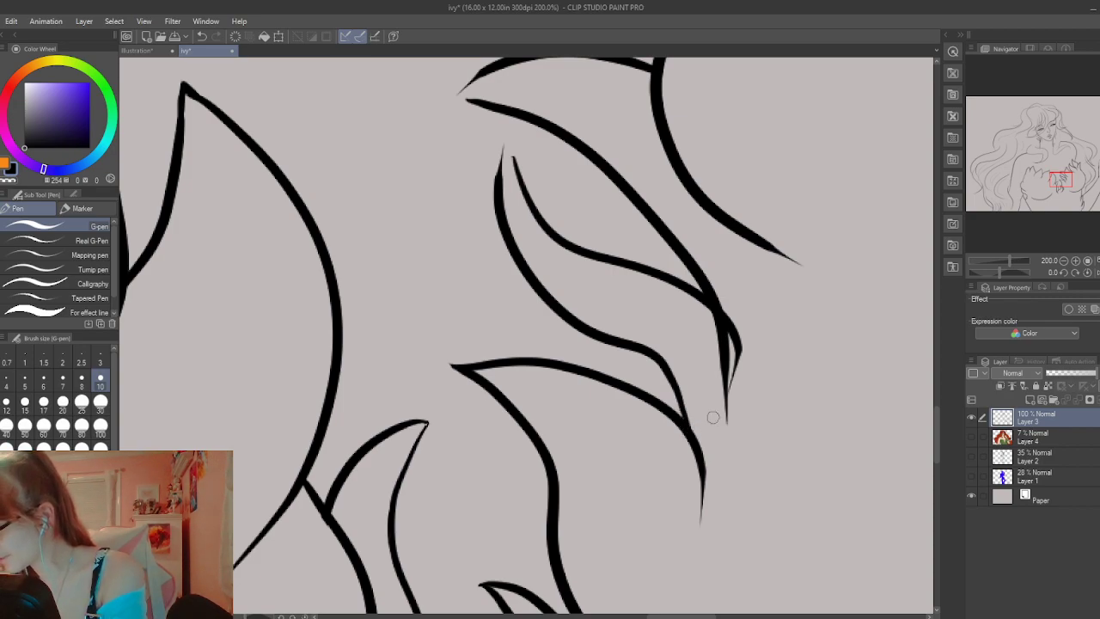
# Erase the extra tail below the upper leaf junction and shorten the tapered ends of the two adjoining leaf lines
pyautogui.press('e')
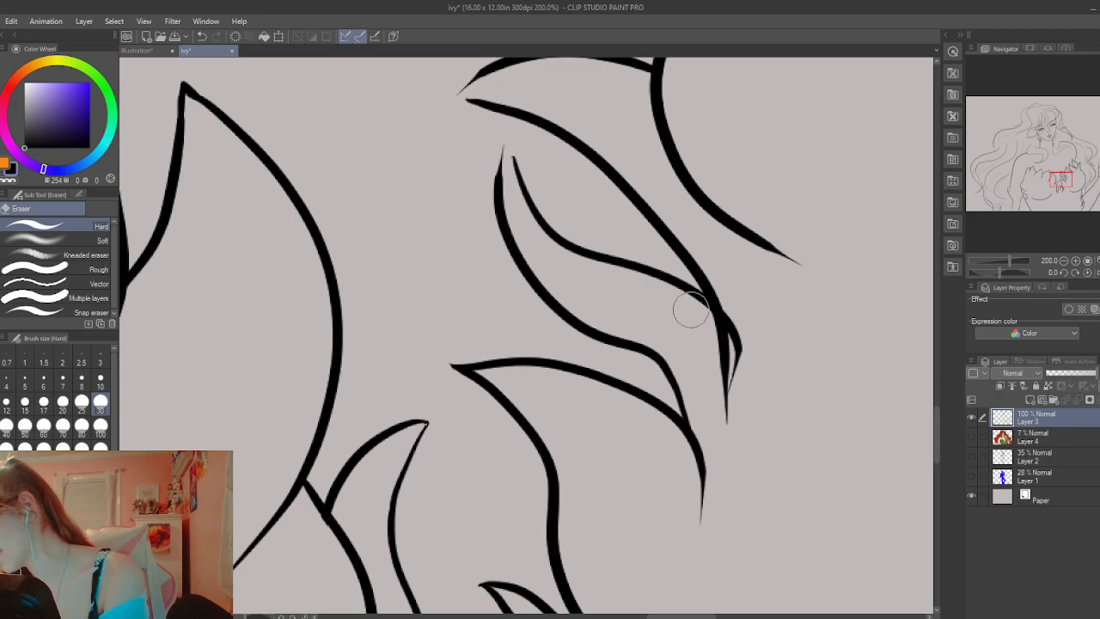
pyautogui.moveTo(692, 311)
pyautogui.mouseDown()
pyautogui.moveTo(707, 314)
pyautogui.moveTo(719, 352)
pyautogui.moveTo(727, 437)
pyautogui.mouseUp()
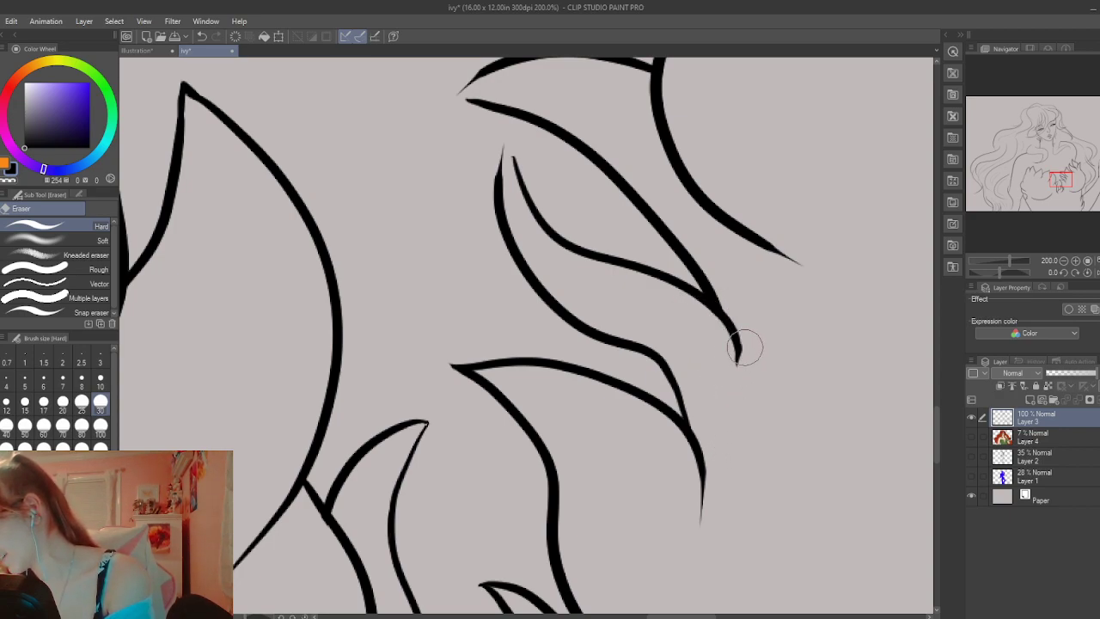
pyautogui.scroll(-3, 923, 430)
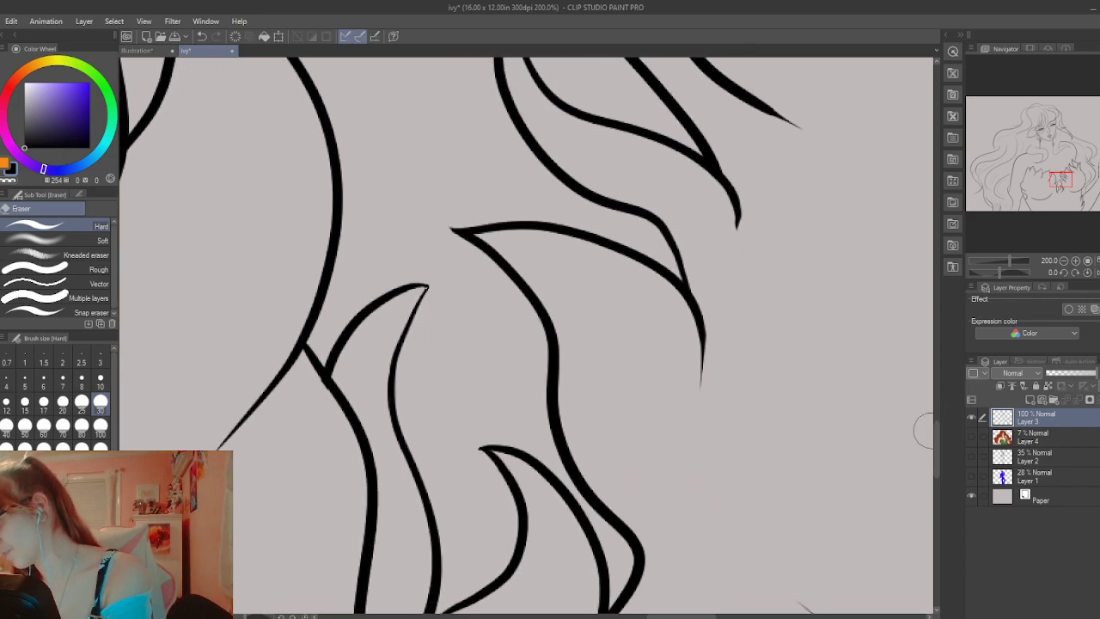
pyautogui.moveTo(702, 359); pyautogui.dragTo(687, 400)
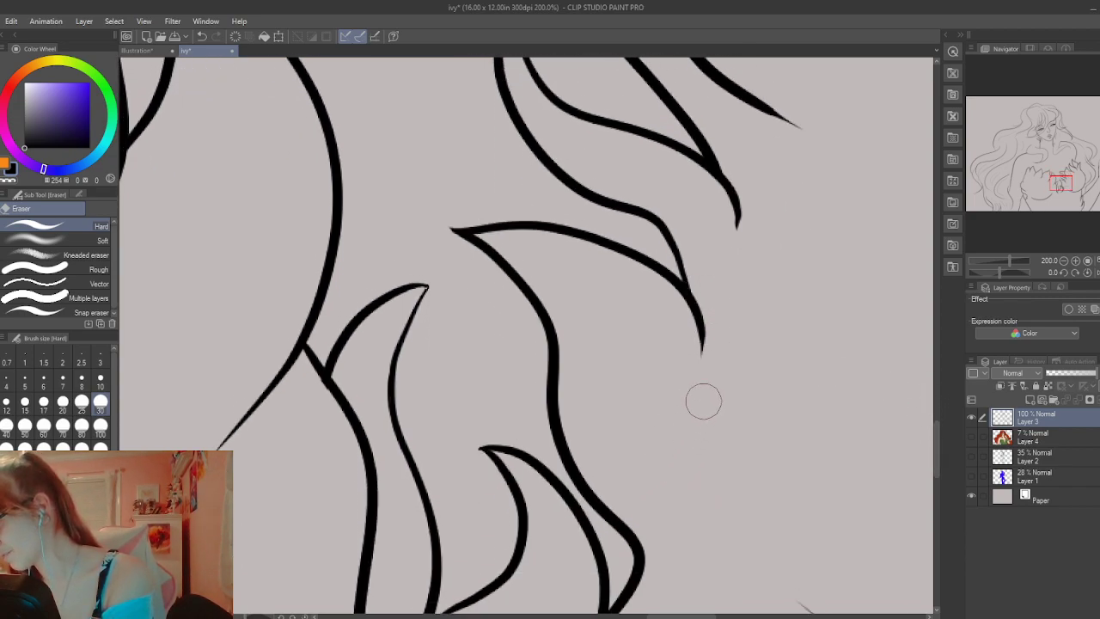
# Erase the overshooting ends where the lines cross at the base of the two lowest leaves
pyautogui.moveTo(939, 434); pyautogui.dragTo(938, 478)
pyautogui.moveTo(631, 331)
pyautogui.mouseDown()
pyautogui.moveTo(573, 398)
pyautogui.moveTo(628, 332)
pyautogui.moveTo(591, 367)
pyautogui.moveTo(604, 348)
pyautogui.moveTo(542, 430)
pyautogui.mouseUp()
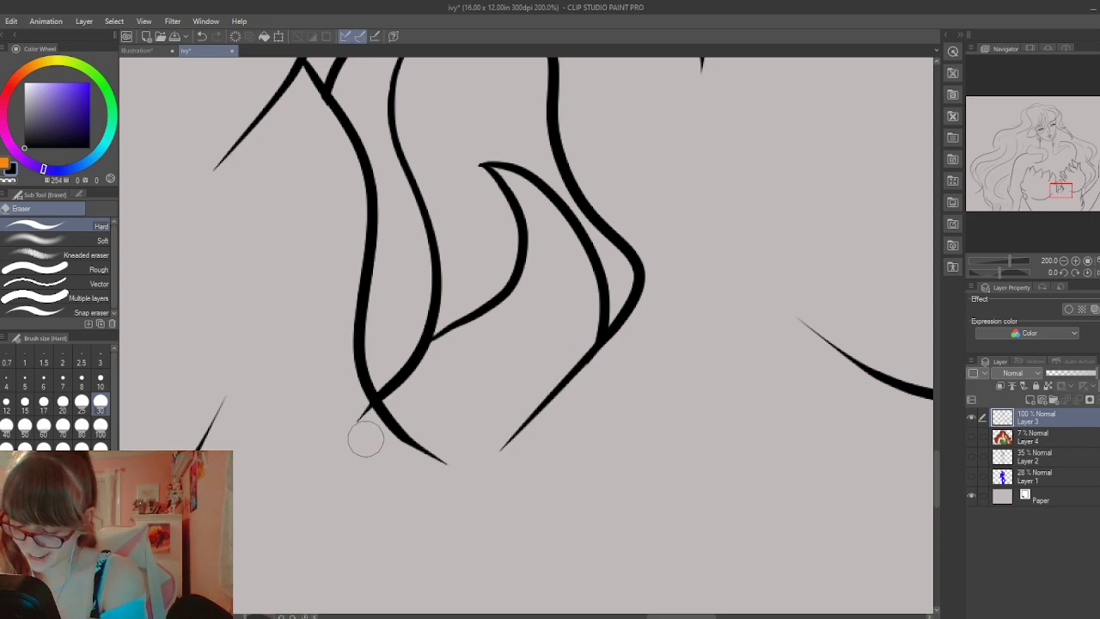
pyautogui.moveTo(337, 390); pyautogui.dragTo(379, 437)
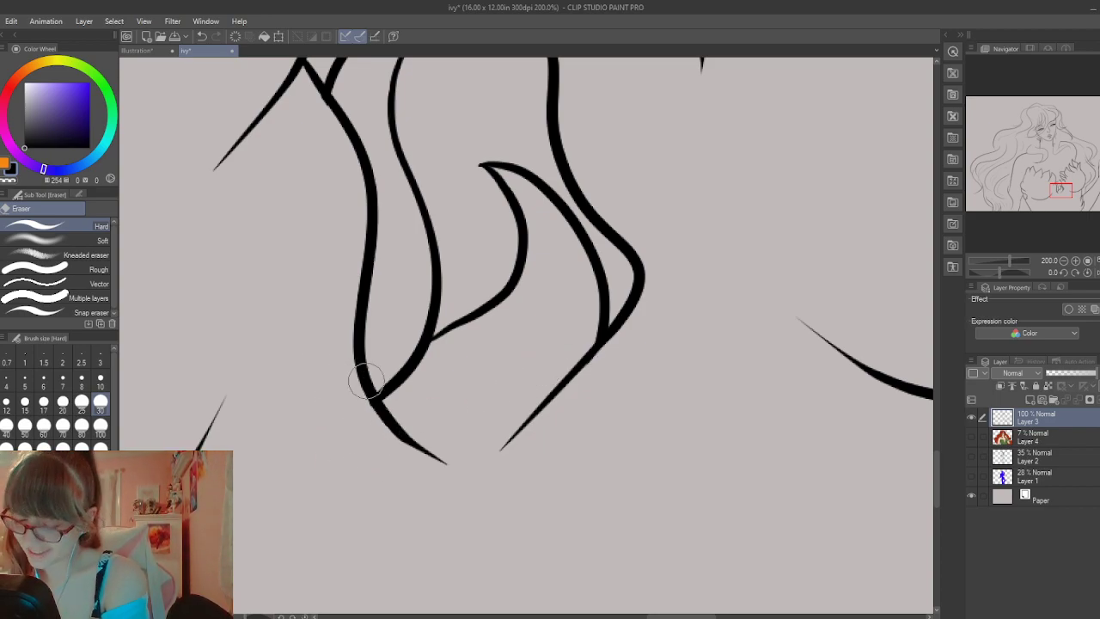
# Erase the stray dash inside the forearm and the doubled contour and tail at the wrist, undoing one eraser stroke
pyautogui.scroll(-4, 365, 378)
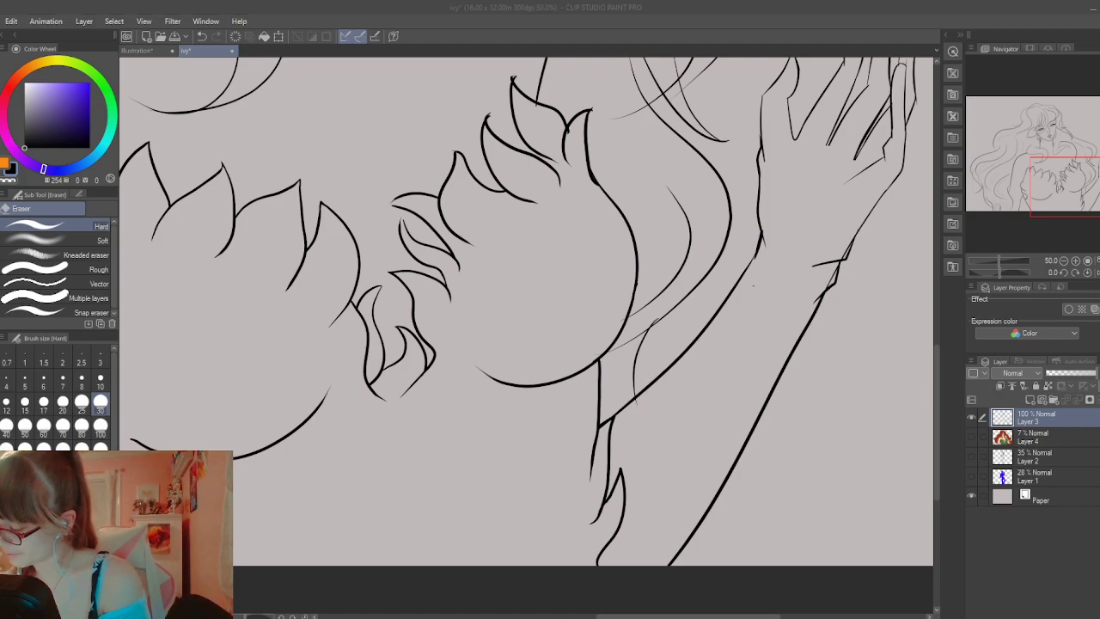
pyautogui.moveTo(646, 615); pyautogui.dragTo(768, 550)
pyautogui.moveTo(935, 422)
pyautogui.mouseDown()
pyautogui.moveTo(965, 378)
pyautogui.moveTo(936, 433)
pyautogui.mouseUp()
pyautogui.hotkey('ctrl', '+')
pyautogui.hotkey('ctrl', '+')
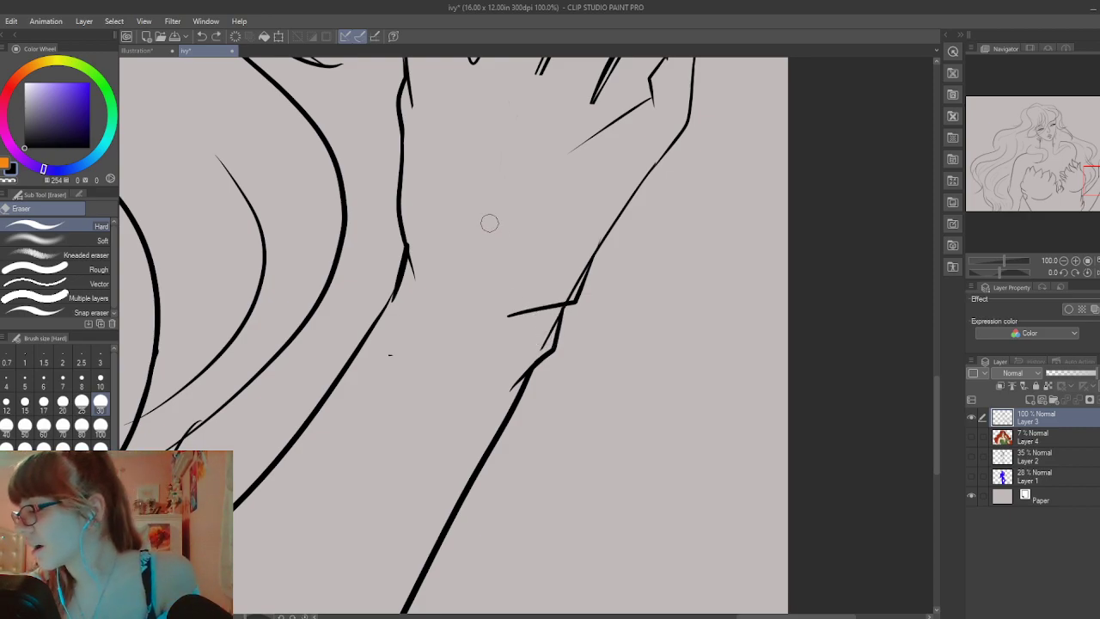
pyautogui.click(390, 354)
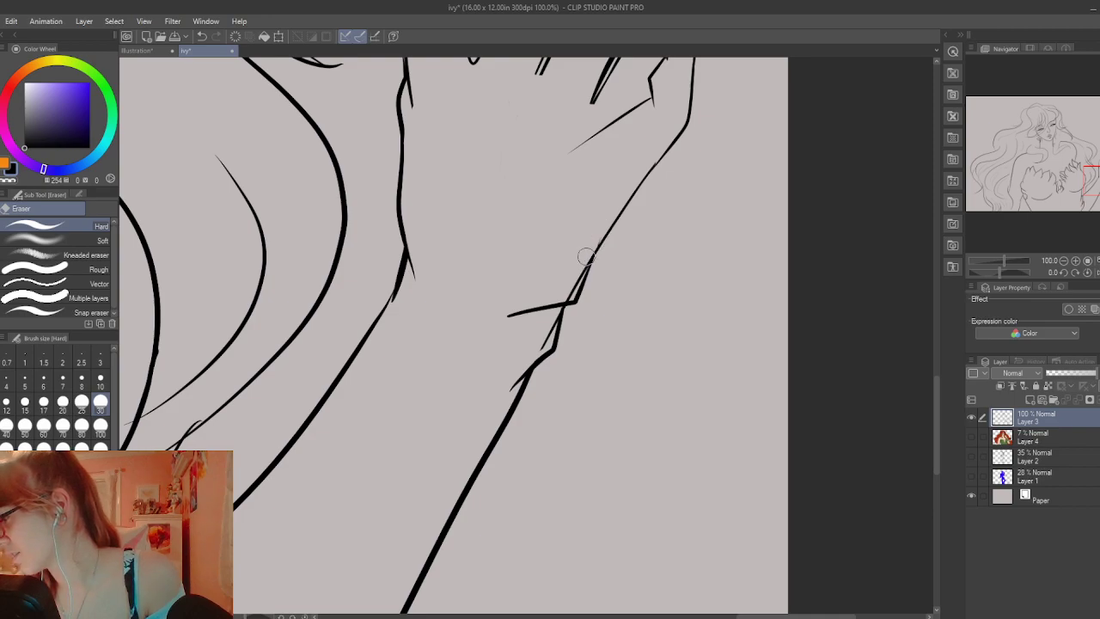
pyautogui.moveTo(591, 257); pyautogui.dragTo(577, 283)
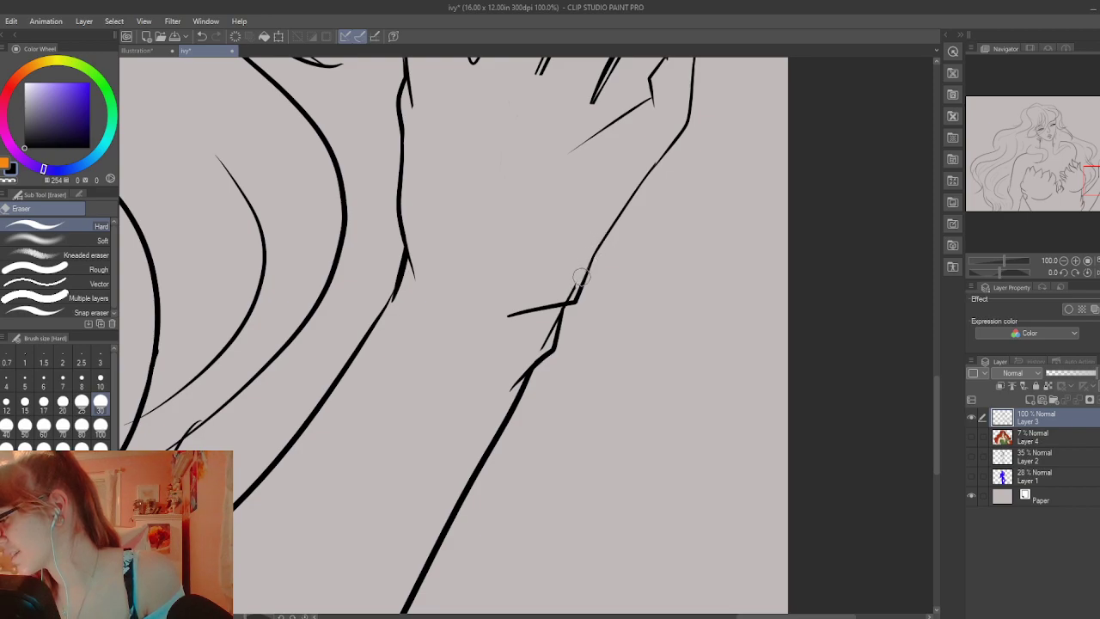
pyautogui.moveTo(586, 259)
pyautogui.mouseDown()
pyautogui.moveTo(569, 306)
pyautogui.moveTo(579, 279)
pyautogui.moveTo(569, 295)
pyautogui.mouseUp()
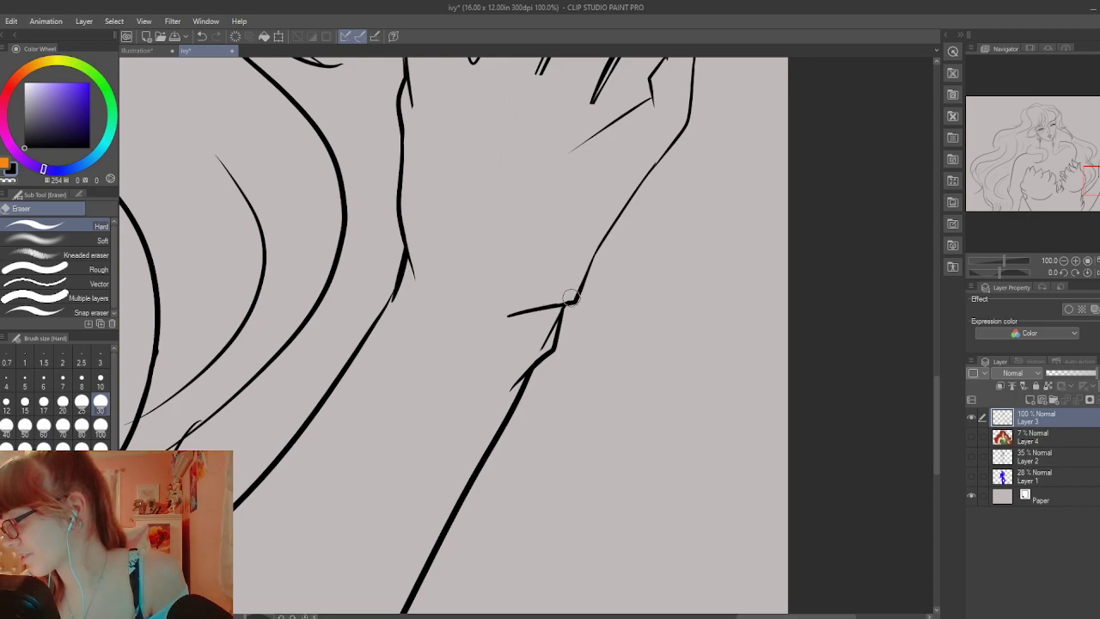
pyautogui.hotkey('ctrl', 'z')
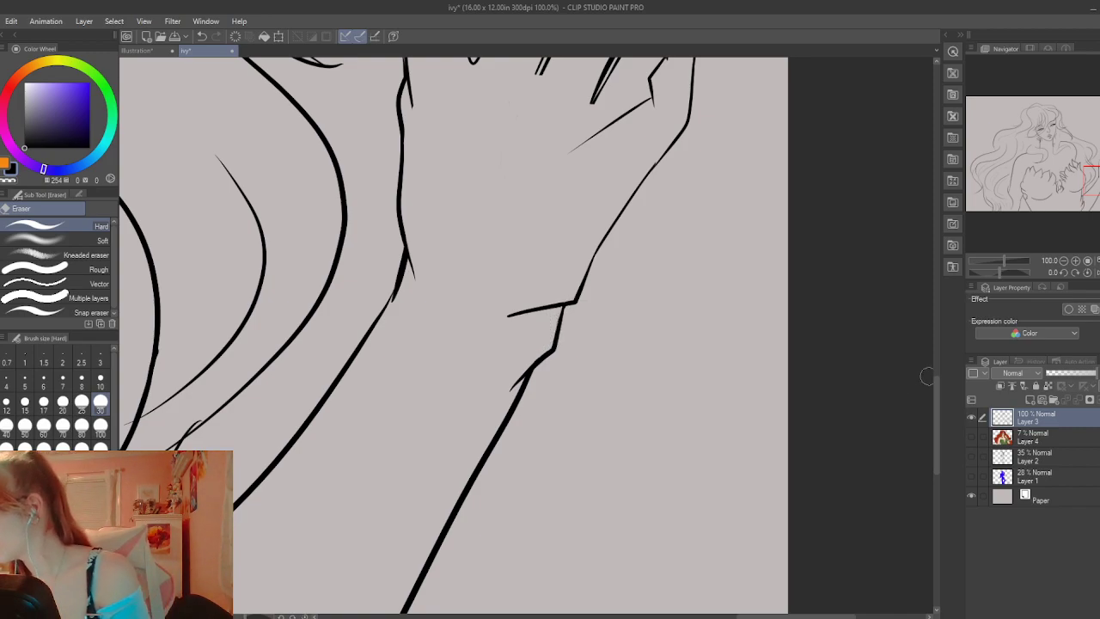
# Erase the overshooting line ends along the thumb's inner side, at its inner corner and on its outer edge near the base
pyautogui.moveTo(936, 384); pyautogui.dragTo(937, 342)
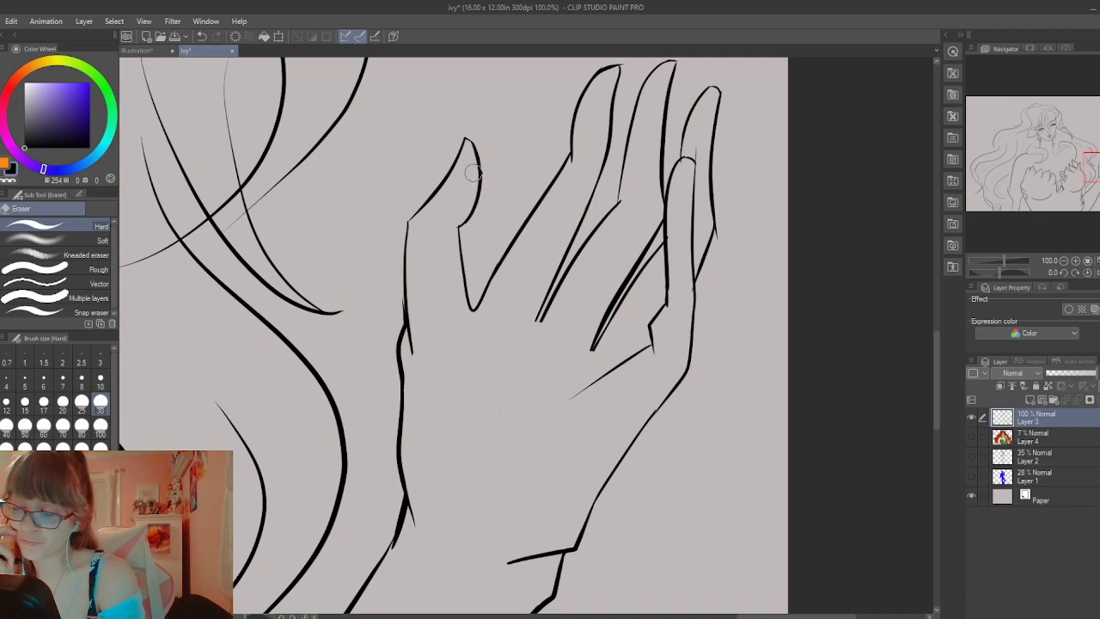
pyautogui.scroll(1, 473, 170)
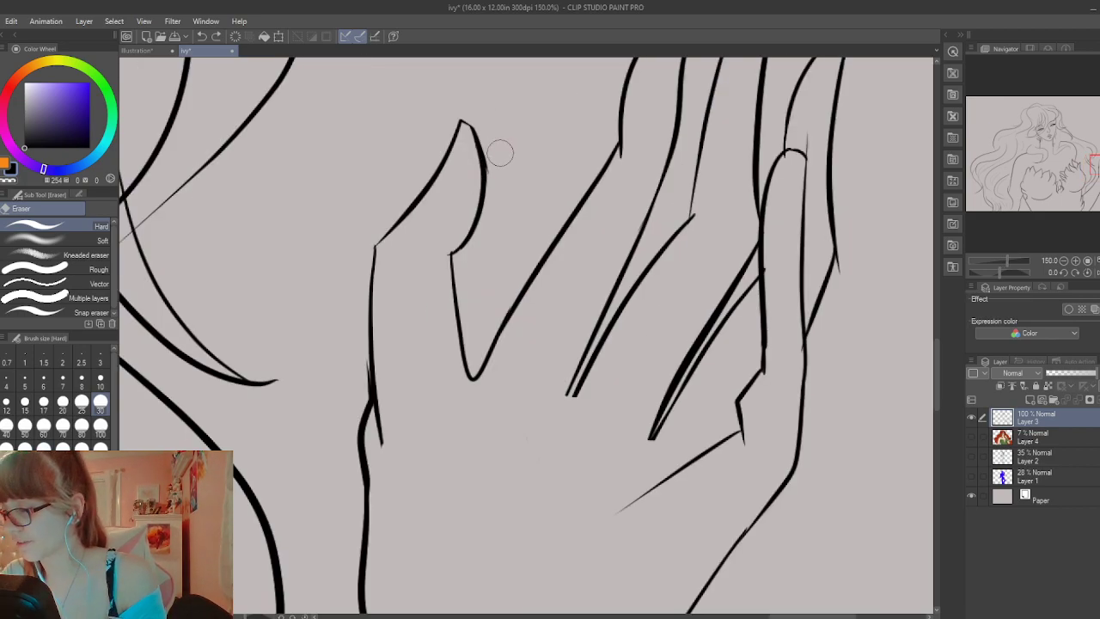
pyautogui.scroll(1, 498, 163)
pyautogui.moveTo(484, 151); pyautogui.dragTo(492, 195)
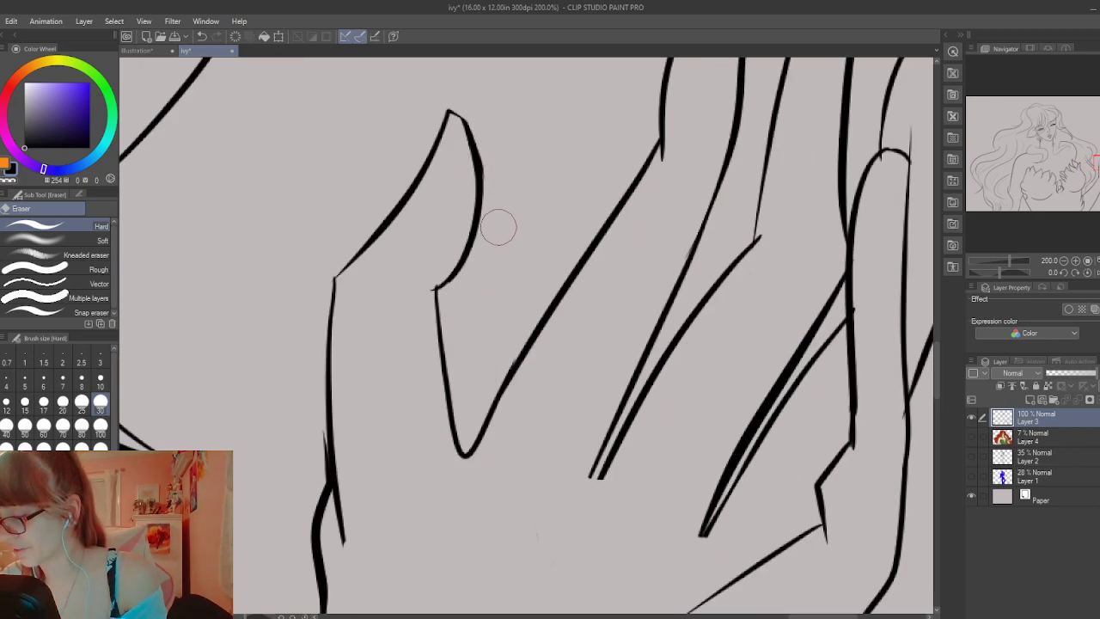
pyautogui.click(433, 288)
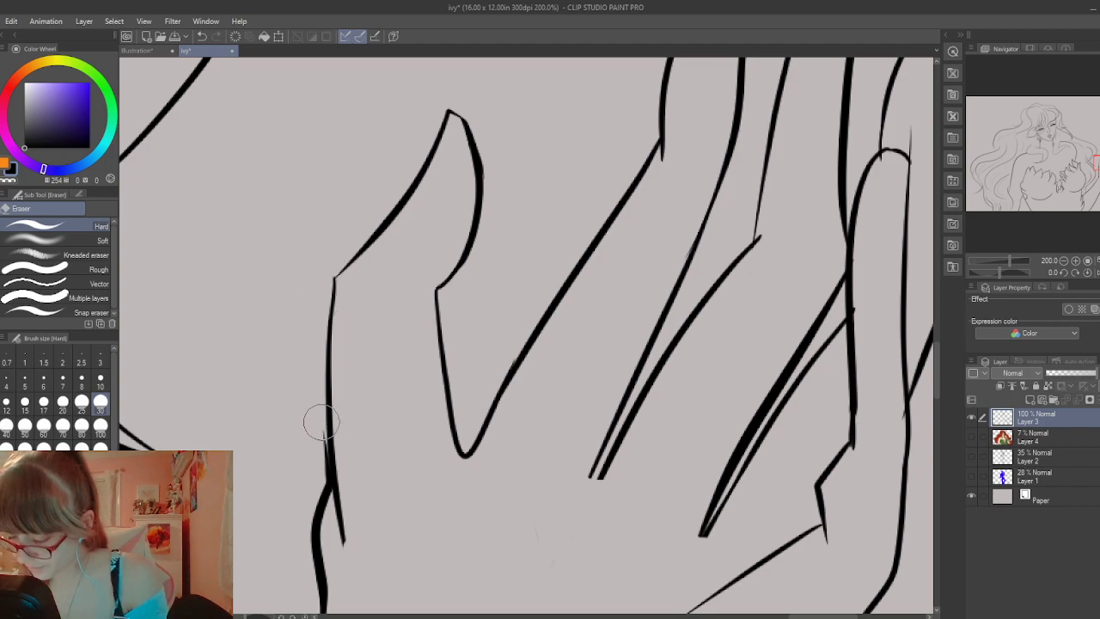
pyautogui.moveTo(318, 421); pyautogui.dragTo(319, 494)
# Close the open base of the narrow gap between the index and middle fingers with the G-pen
pyautogui.press('p')
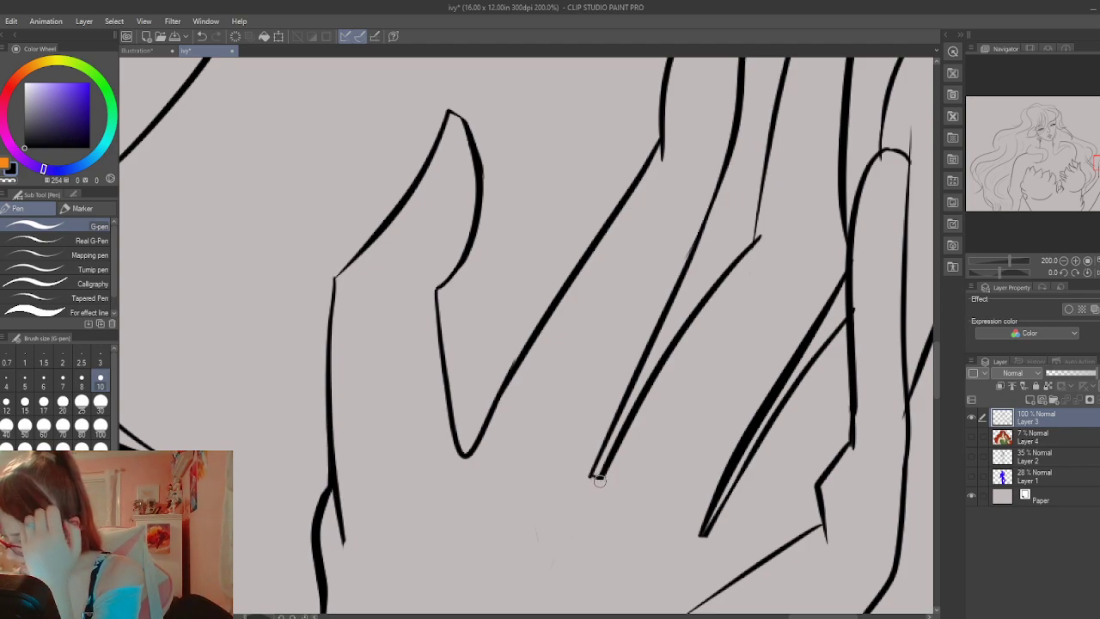
pyautogui.hotkey('ctrl', 'z')
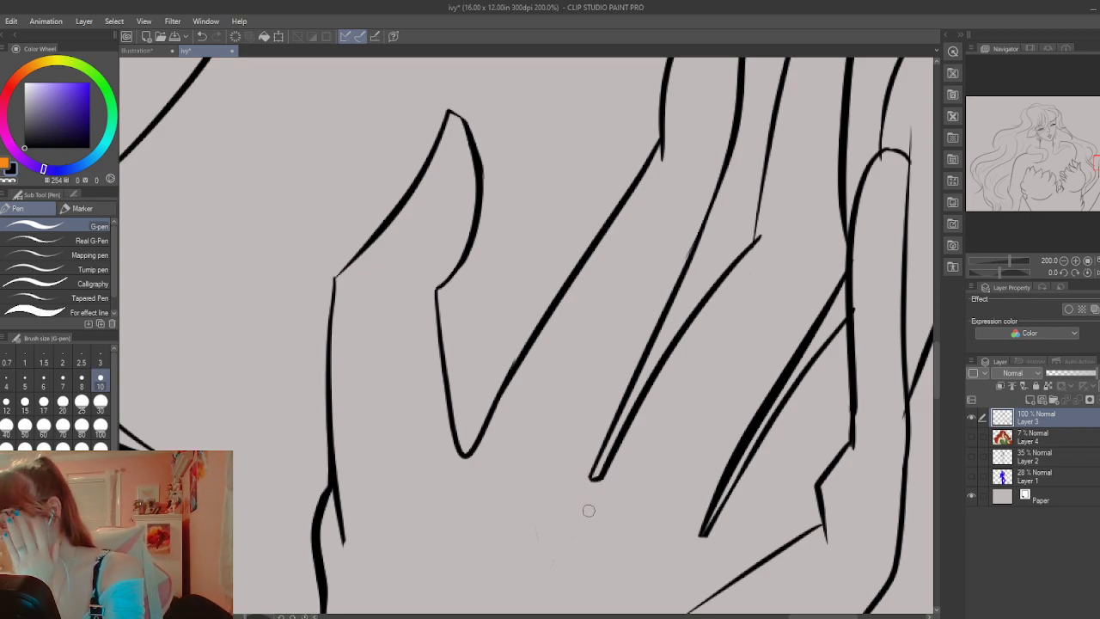
# Erase the overshooting line ends around the ring and little fingers and the stray marks at the index and middle fingertips
pyautogui.moveTo(837, 615); pyautogui.dragTo(857, 615)
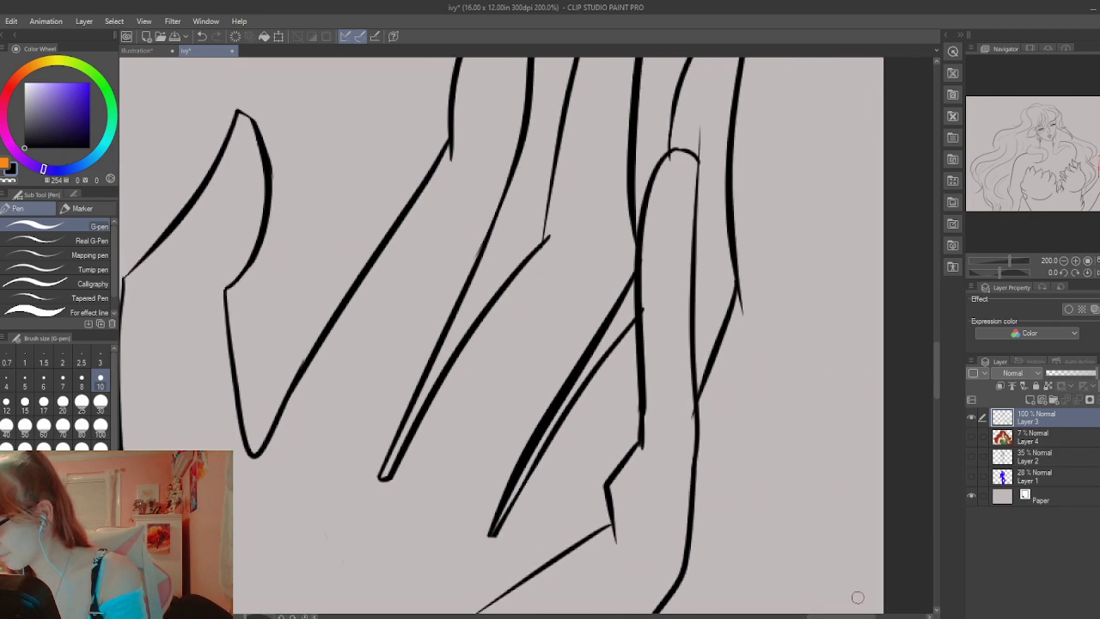
pyautogui.press('e')
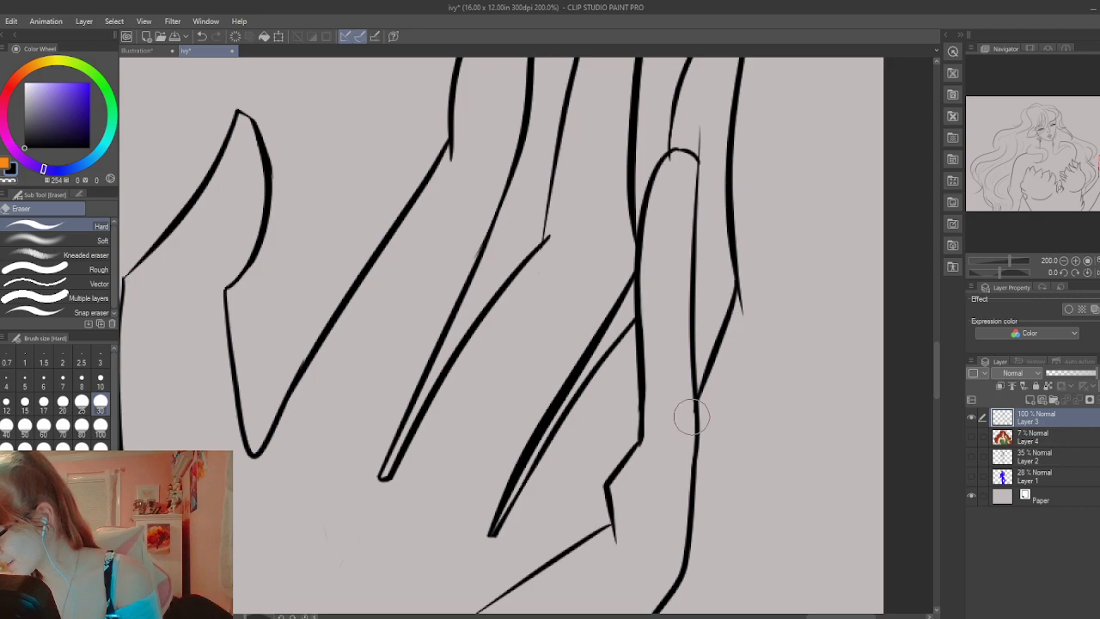
pyautogui.moveTo(936, 380); pyautogui.dragTo(936, 352)
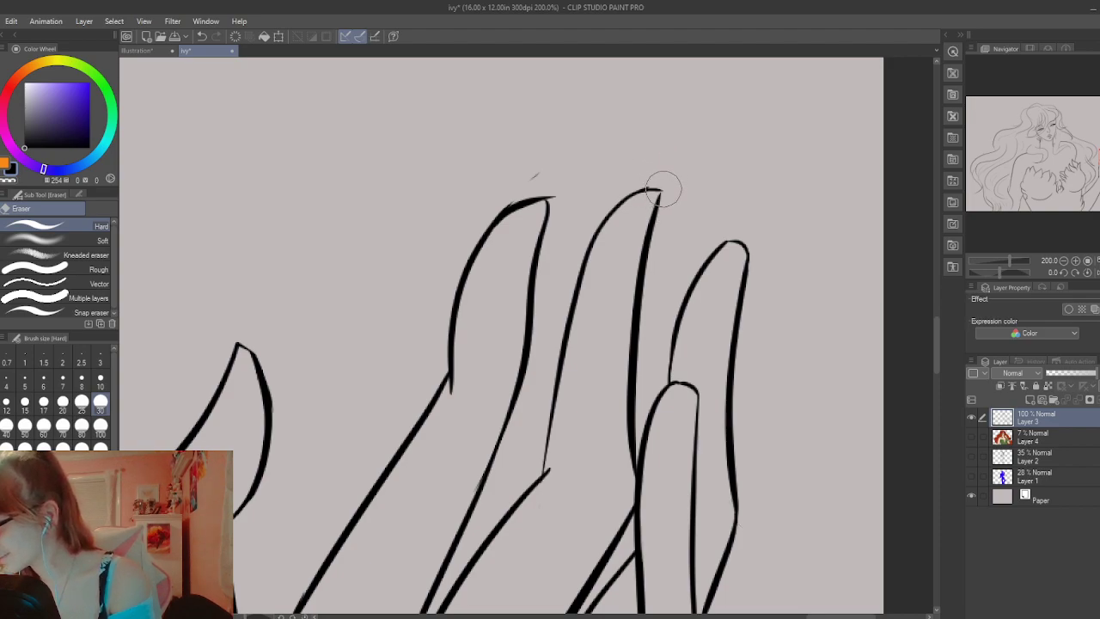
pyautogui.moveTo(550, 175); pyautogui.dragTo(504, 184)
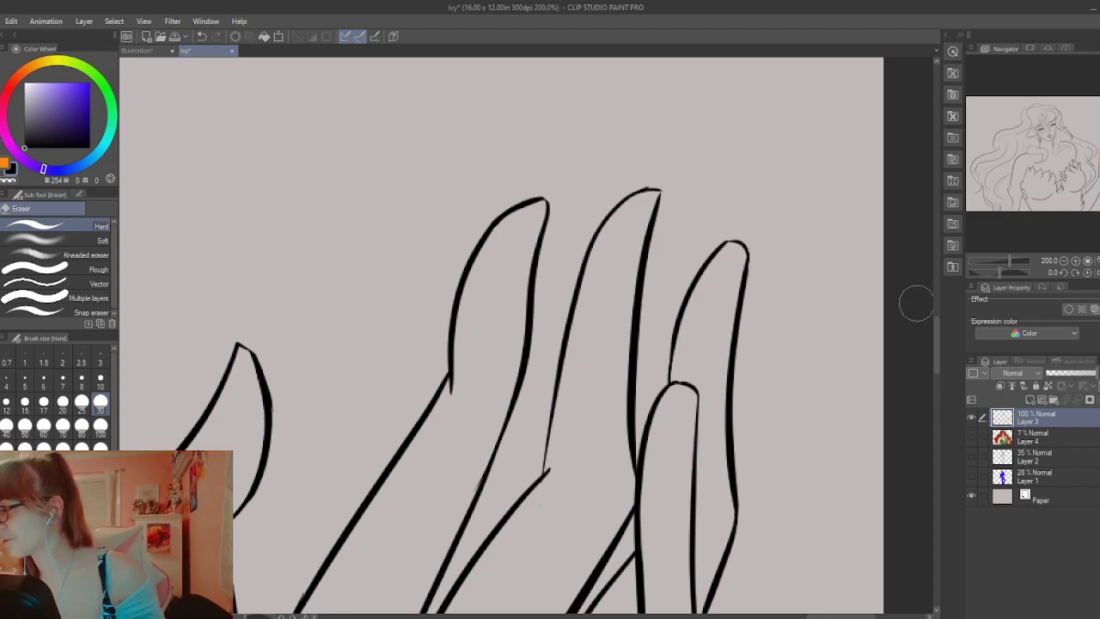
pyautogui.scroll(-5, 936, 353)
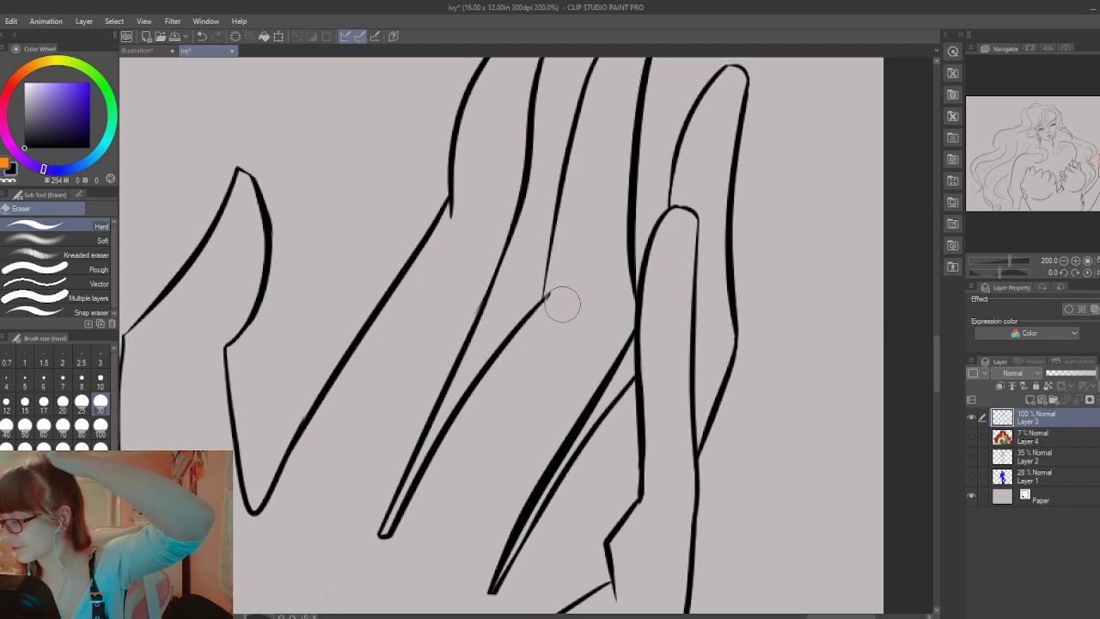
pyautogui.scroll(-5, 939, 384)
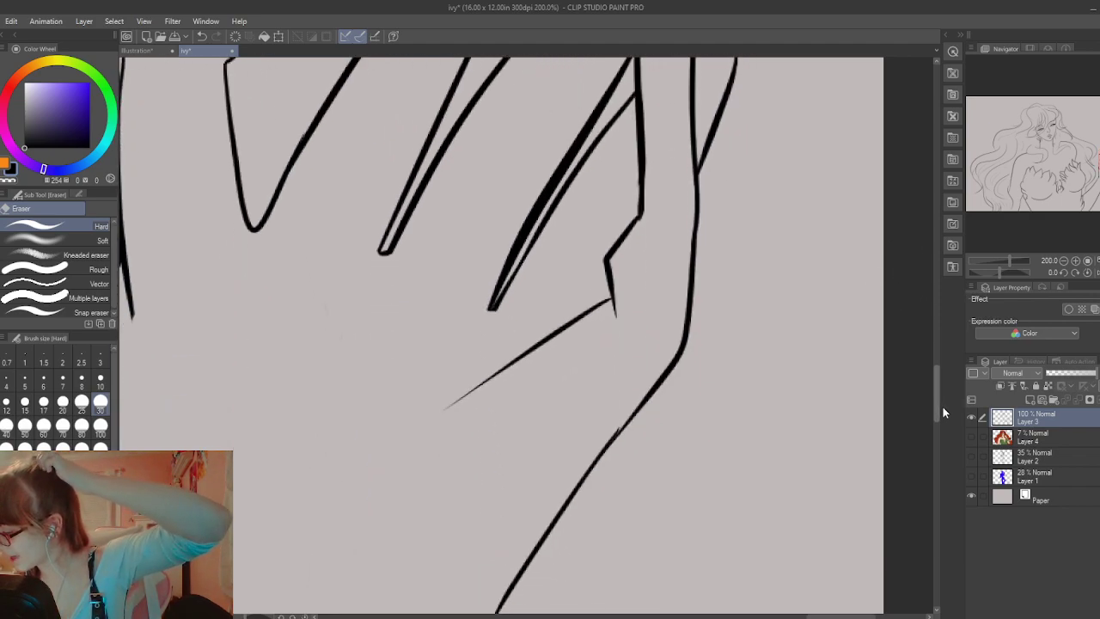
pyautogui.scroll(2, 941, 399)
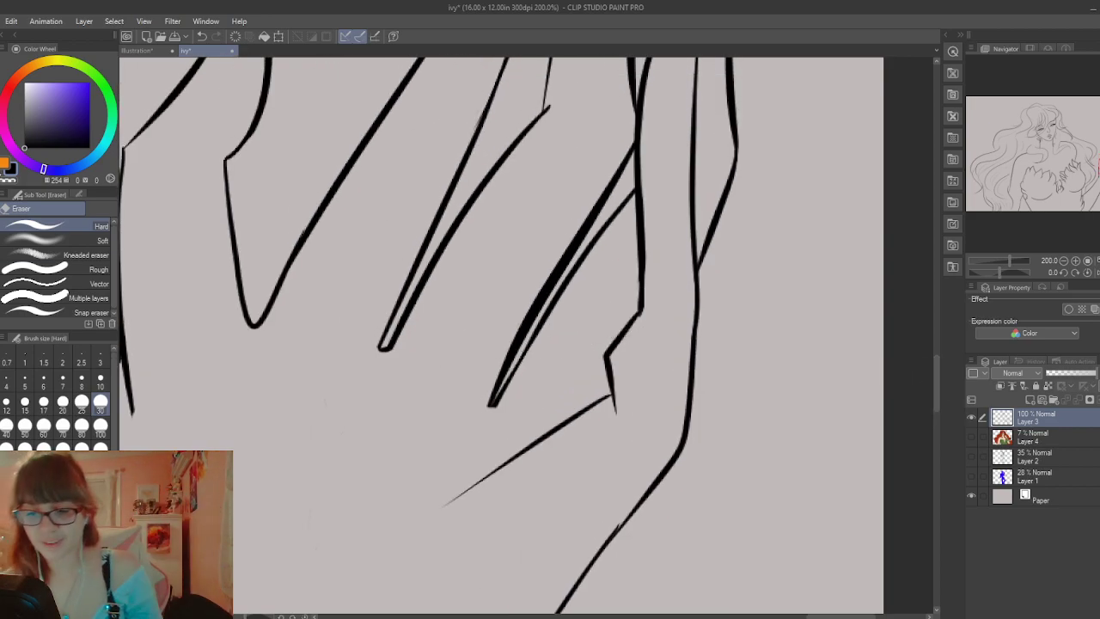
# Clean up the corner below the little finger and smooth the line junction on the palm's outer edge with the G-pen
pyautogui.press('p')
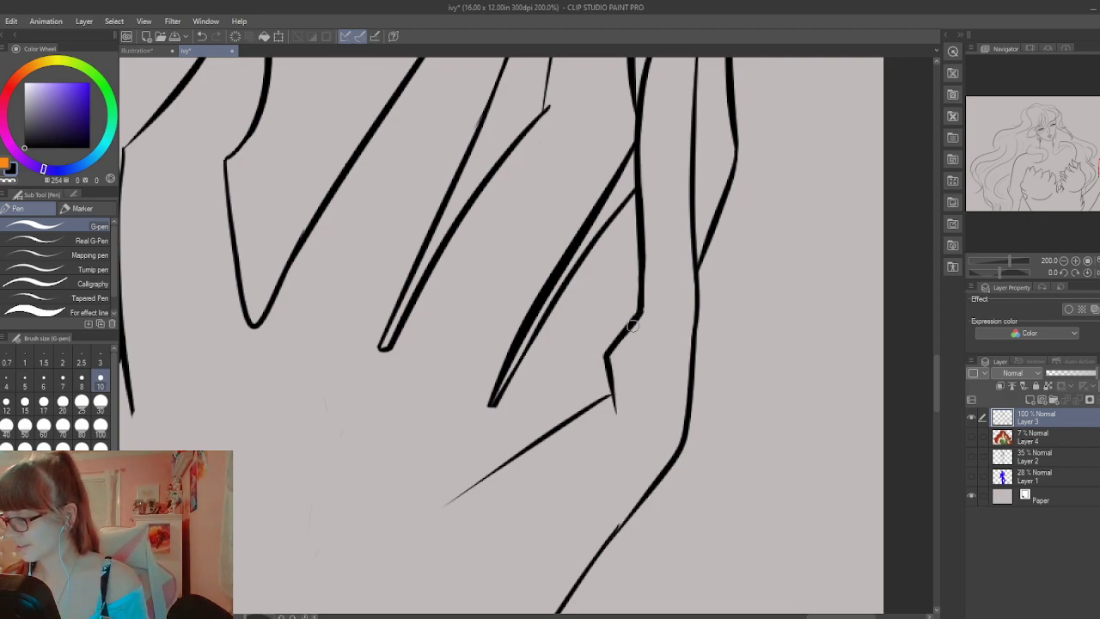
pyautogui.moveTo(636, 318); pyautogui.dragTo(616, 365)
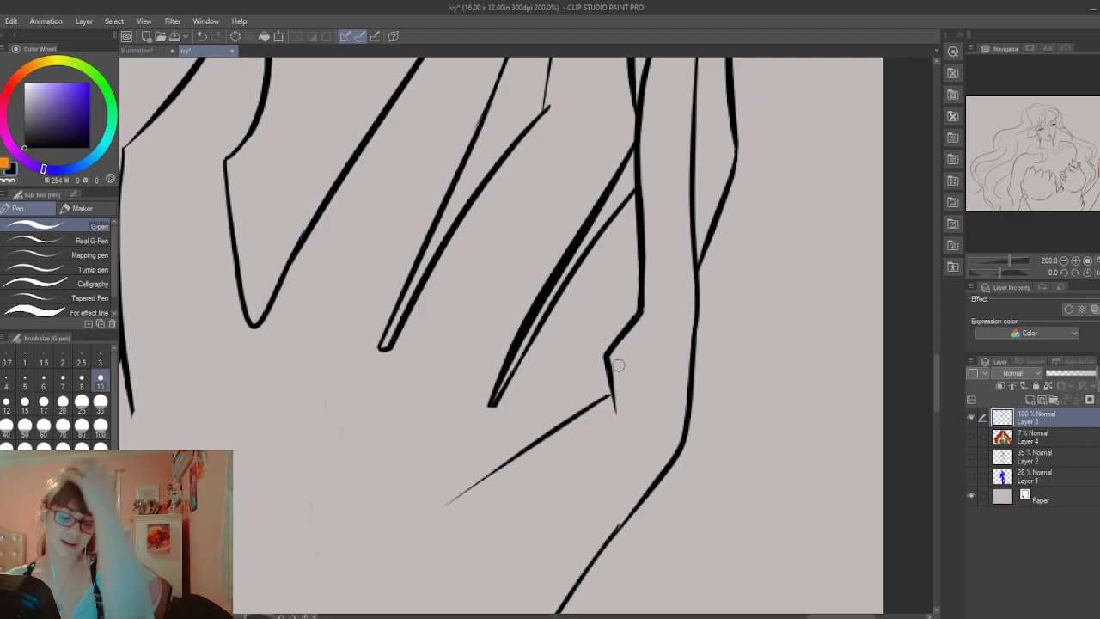
pyautogui.scroll(-5, 935, 402)
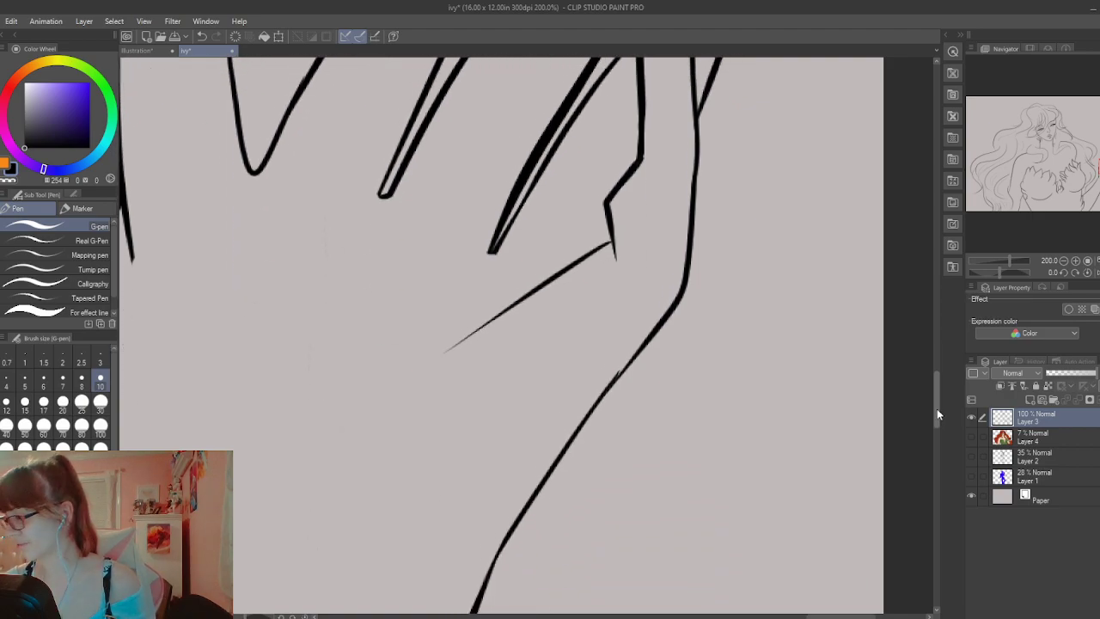
pyautogui.moveTo(650, 375); pyautogui.dragTo(605, 435)
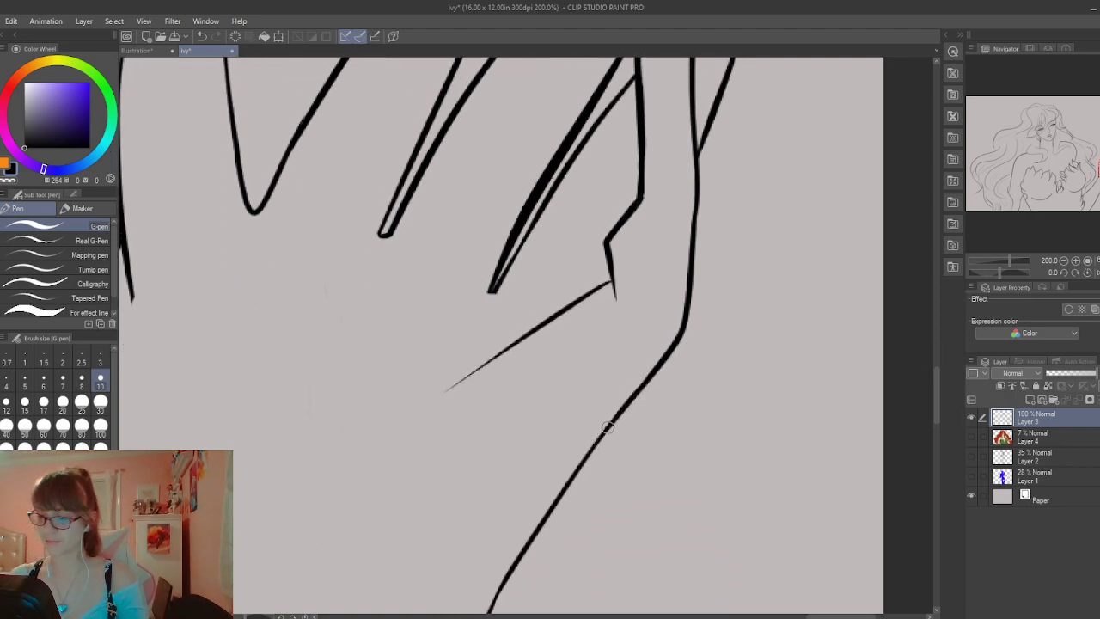
# Erase the faint stray marks inside the palm of the raised hand
pyautogui.press('e')
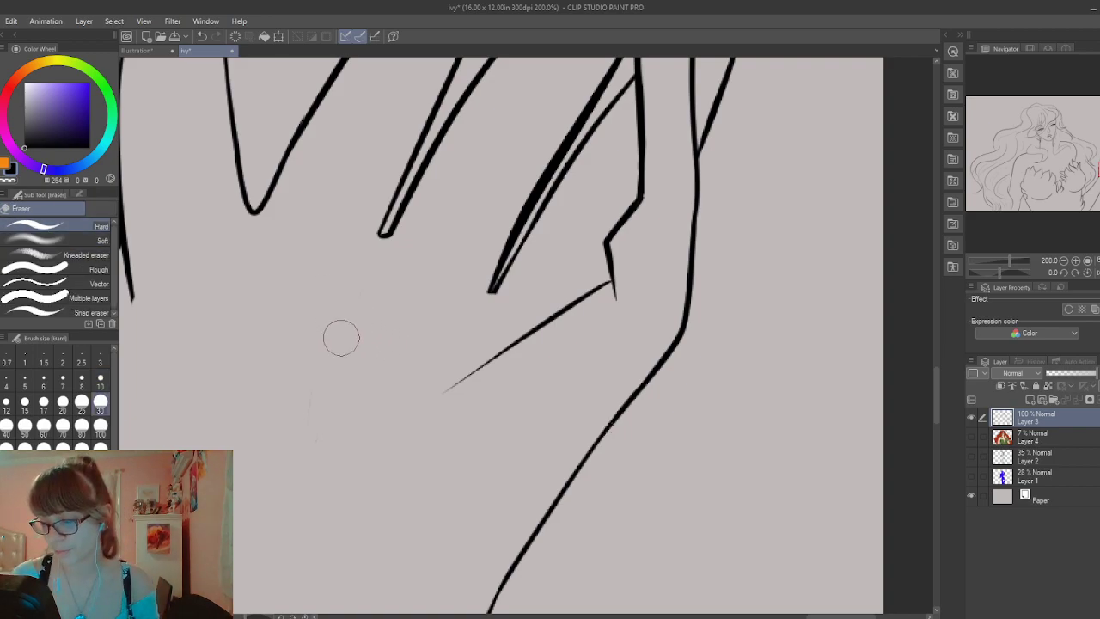
pyautogui.scroll(-2, 330, 556)
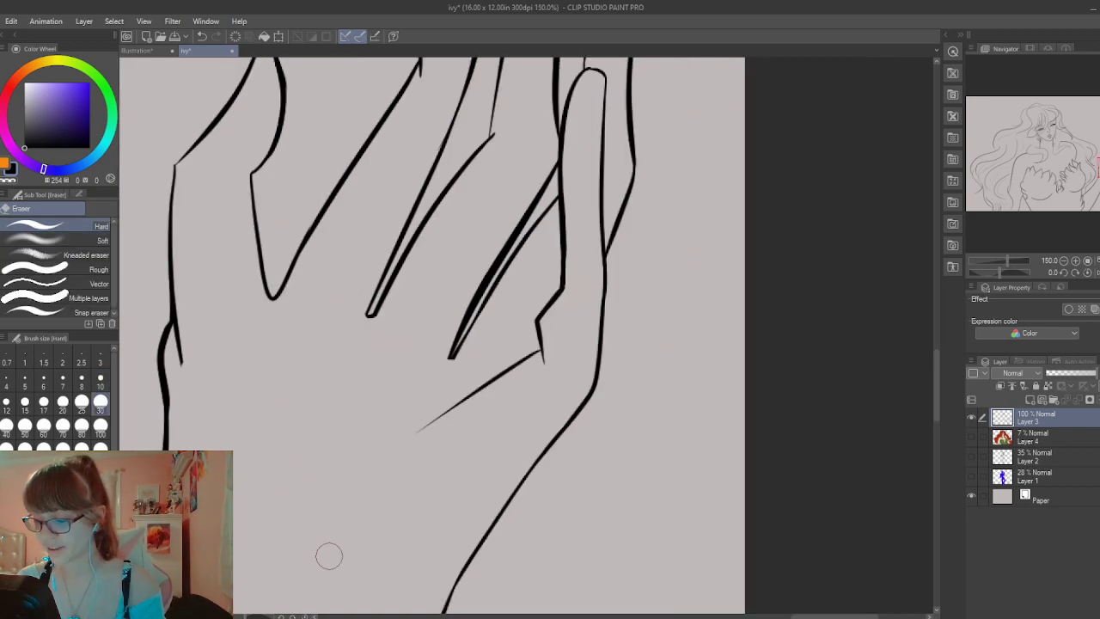
pyautogui.moveTo(934, 378); pyautogui.dragTo(935, 402)
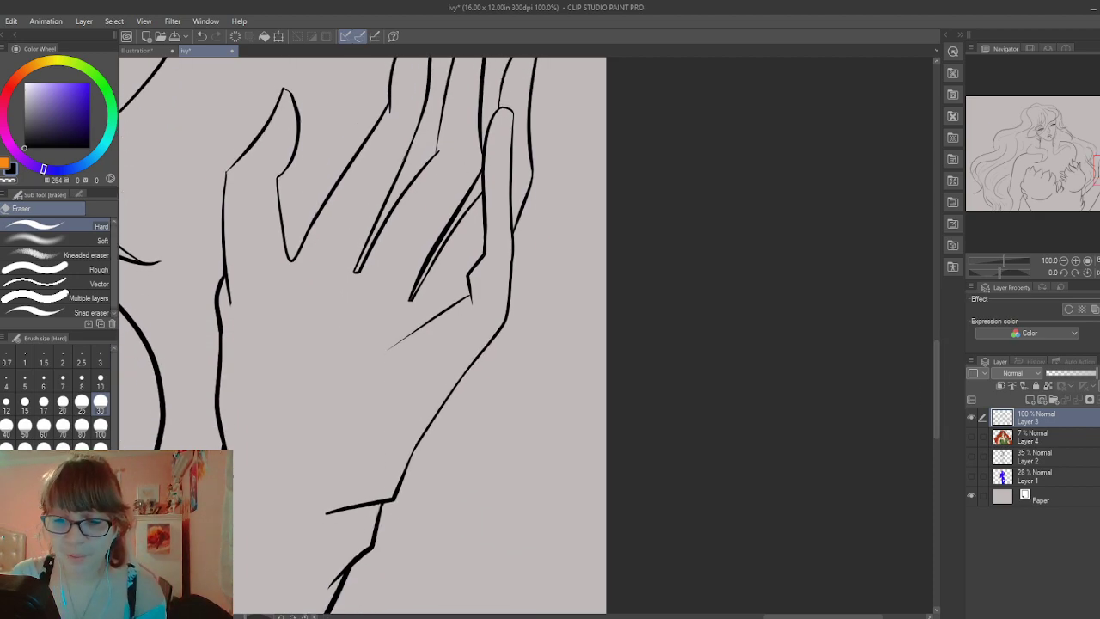
# Draw a short curved crease in the palm below the thumb gap with the G-pen, undoing the first attempt that touched the gap
pyautogui.press('p')
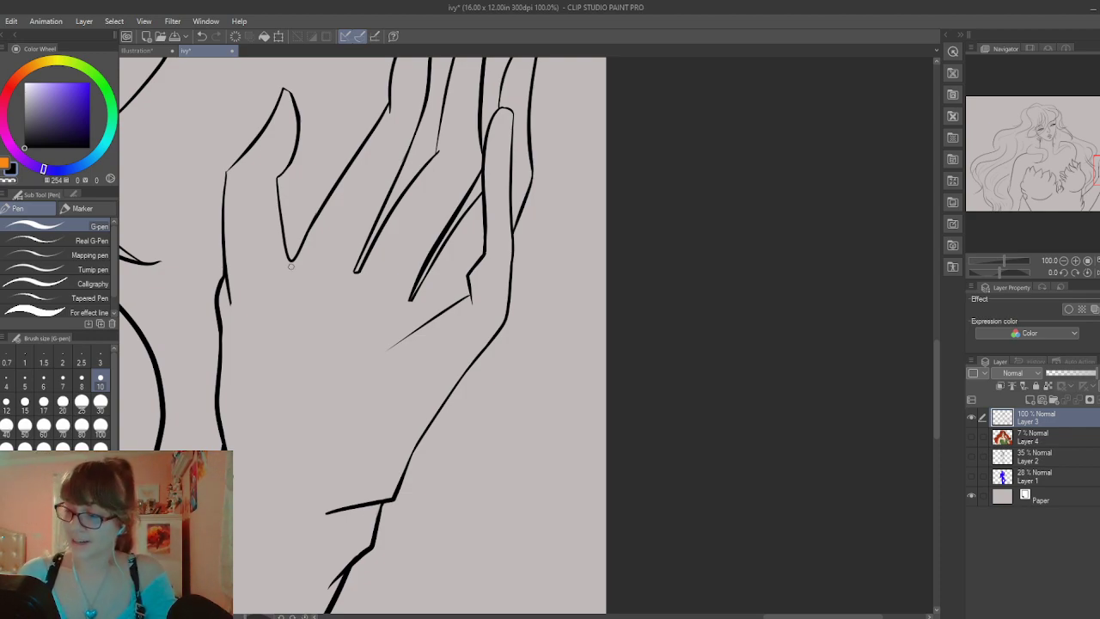
pyautogui.moveTo(288, 258); pyautogui.dragTo(305, 323)
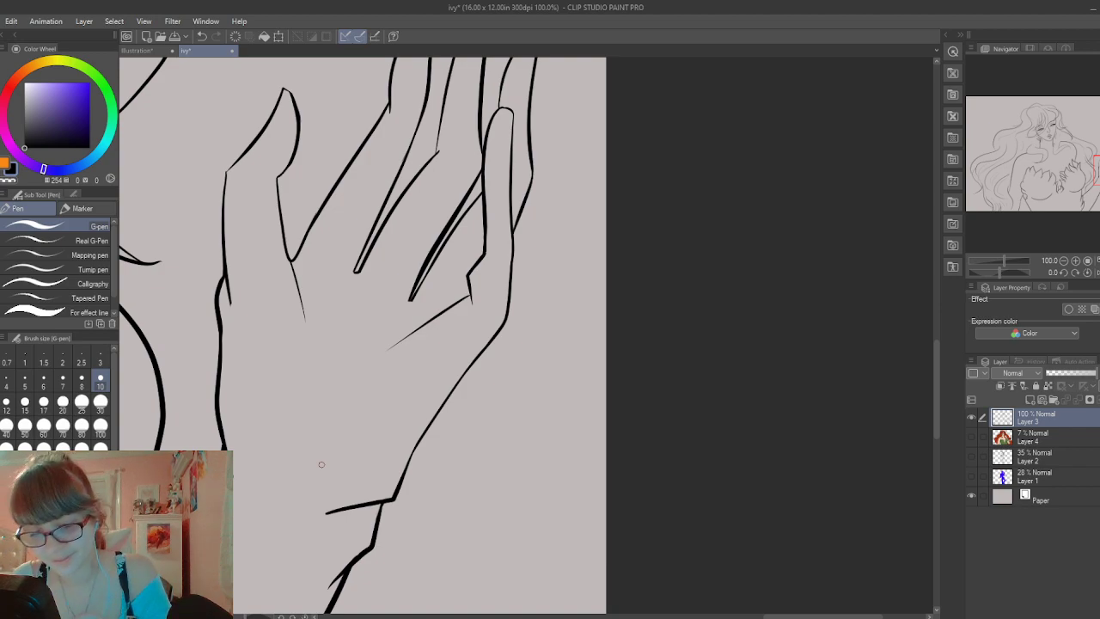
pyautogui.hotkey('ctrl', 'z')
pyautogui.moveTo(299, 282); pyautogui.dragTo(311, 372)
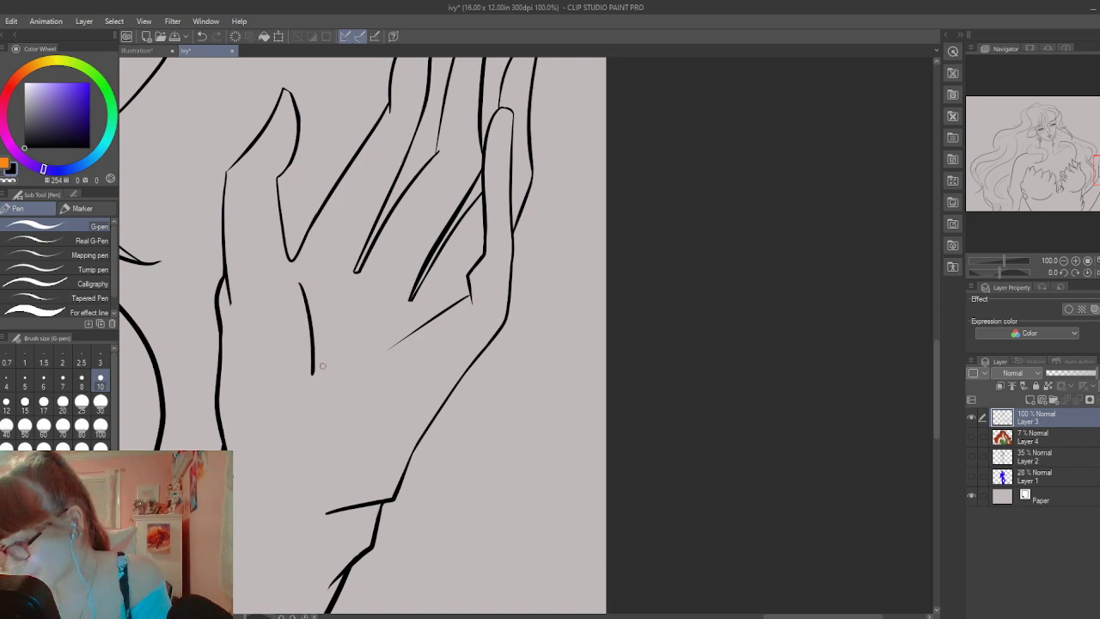
# Close and round the open tips of the two small inner leaves on the right cup of the bodice with the G-pen
pyautogui.moveTo(935, 379); pyautogui.dragTo(927, 429)
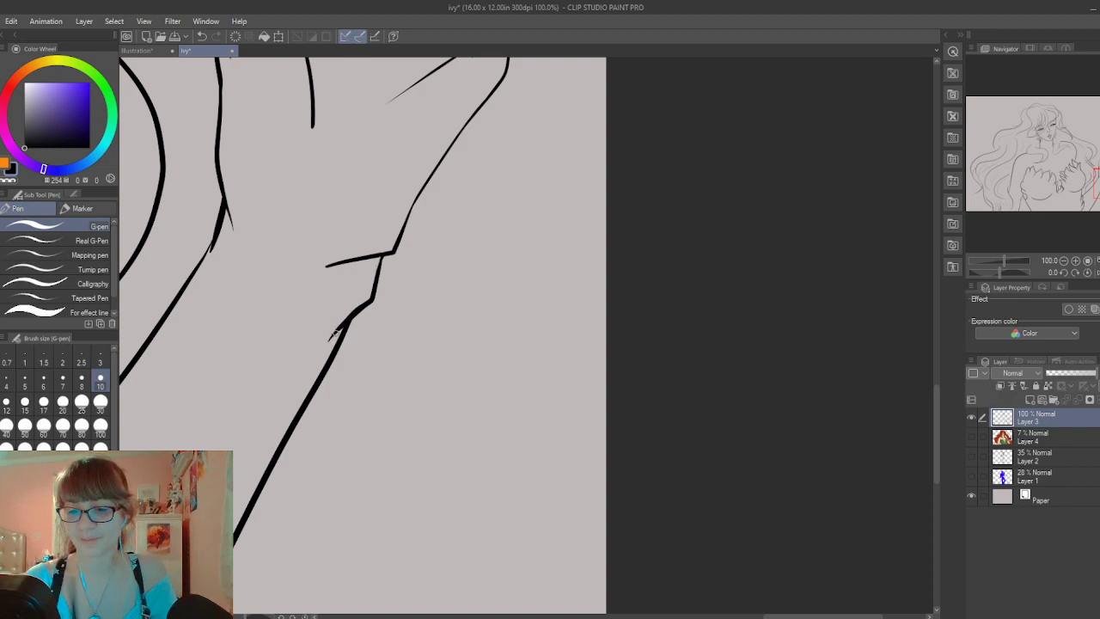
pyautogui.scroll(-5, 335, 331)
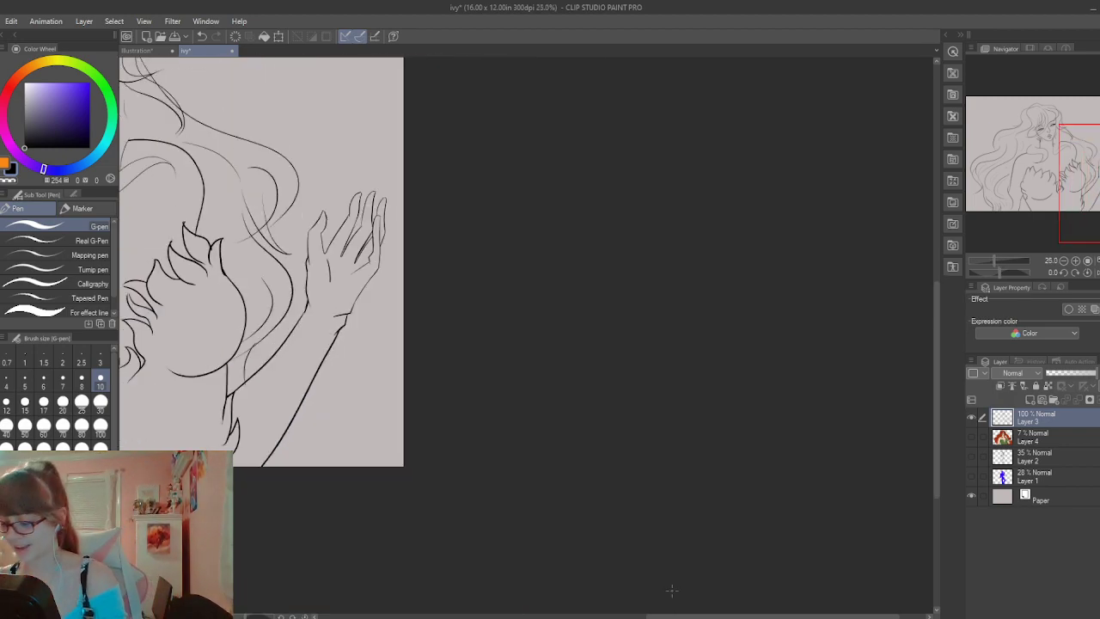
pyautogui.moveTo(688, 615); pyautogui.dragTo(588, 616)
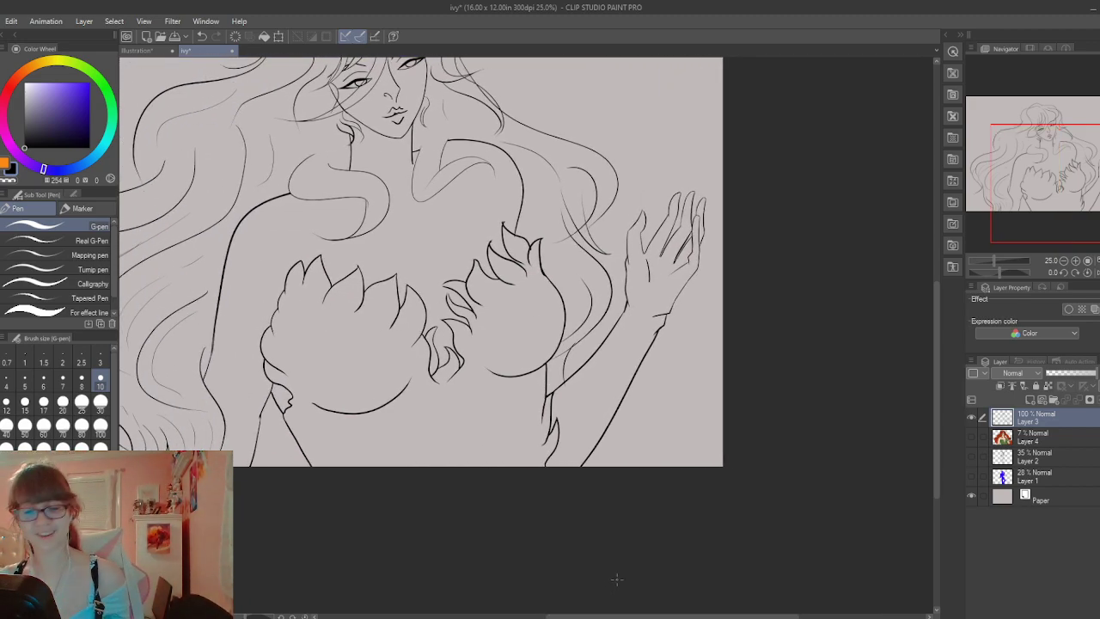
pyautogui.scroll(2, 490, 236)
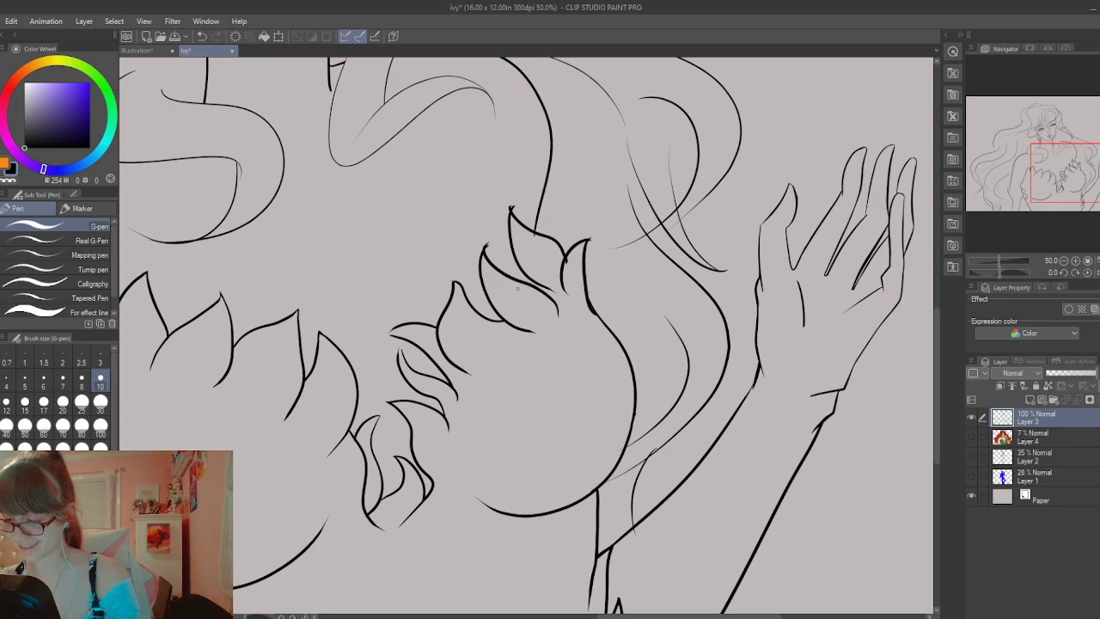
pyautogui.scroll(1, 517, 288)
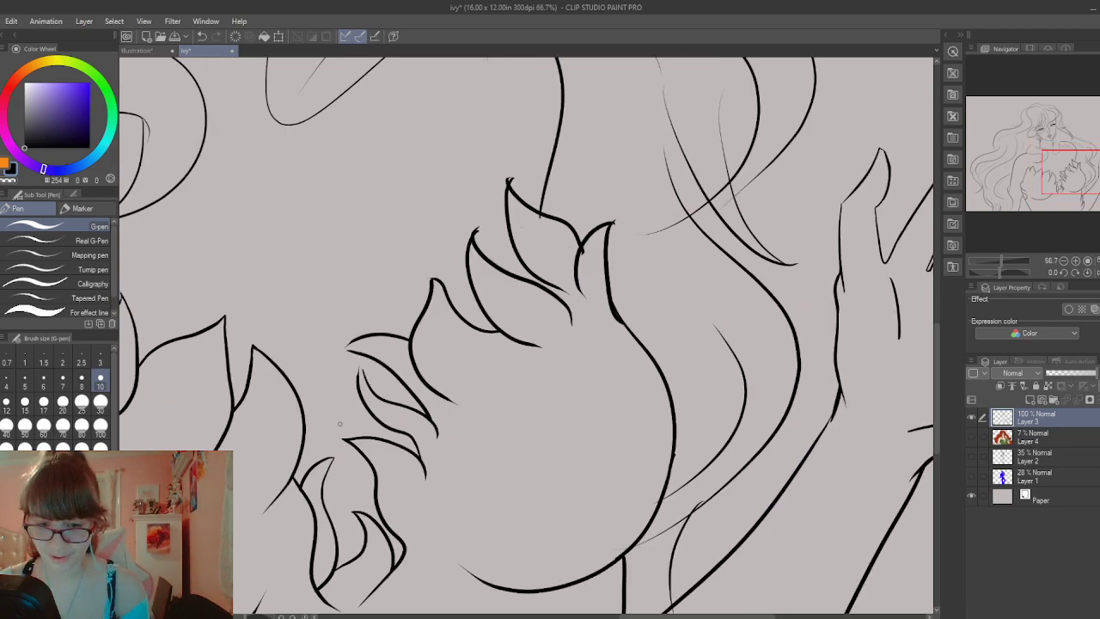
pyautogui.scroll(3, 339, 424)
pyautogui.moveTo(355, 283)
pyautogui.mouseDown()
pyautogui.moveTo(363, 251)
pyautogui.moveTo(367, 273)
pyautogui.mouseUp()
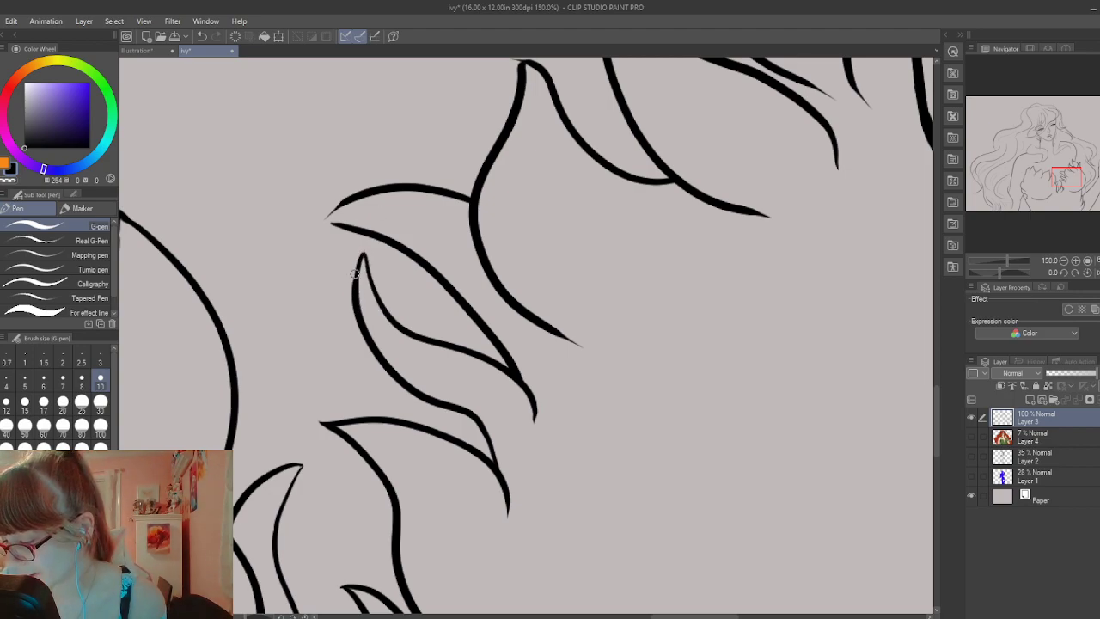
pyautogui.moveTo(361, 254); pyautogui.dragTo(372, 296)
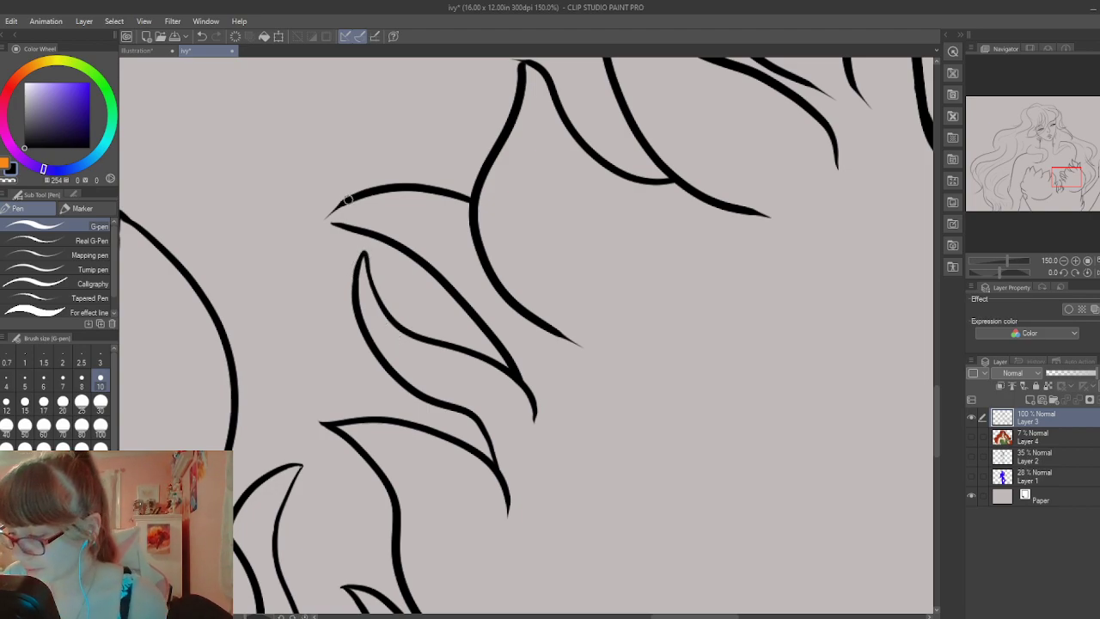
pyautogui.moveTo(348, 198)
pyautogui.mouseDown()
pyautogui.moveTo(325, 209)
pyautogui.moveTo(348, 226)
pyautogui.moveTo(325, 215)
pyautogui.moveTo(358, 230)
pyautogui.mouseUp()
pyautogui.hotkey('ctrl', 'z')
pyautogui.hotkey('ctrl', 'z')
pyautogui.hotkey('ctrl', 'z')
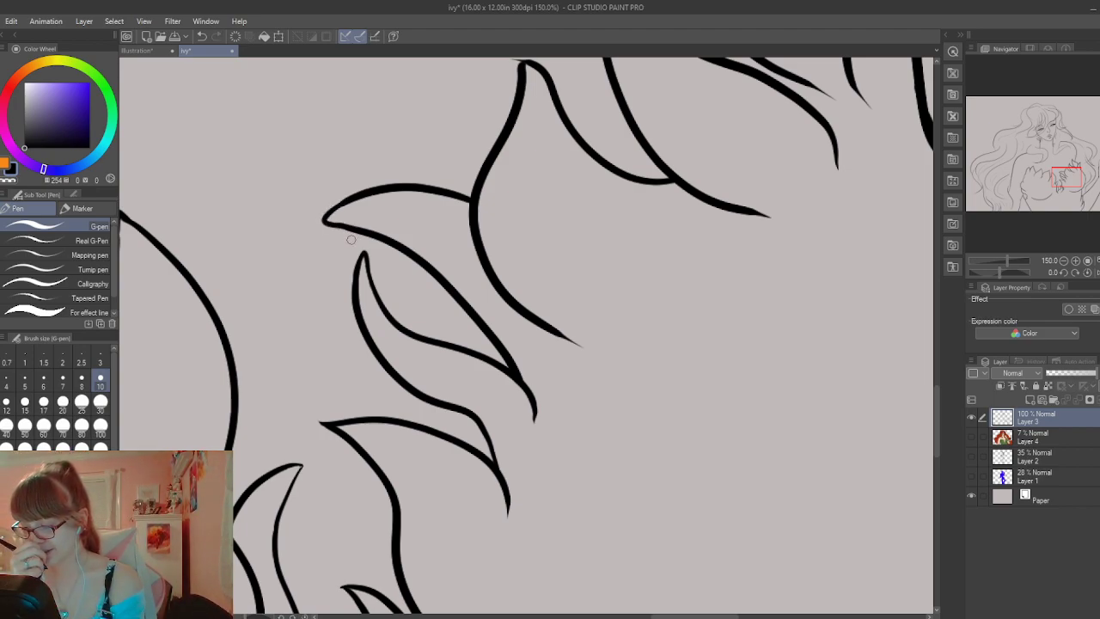
# Erase the thin overshooting line ends at the bases and tips of the leaves along the right cup's upper edge
pyautogui.press('e')
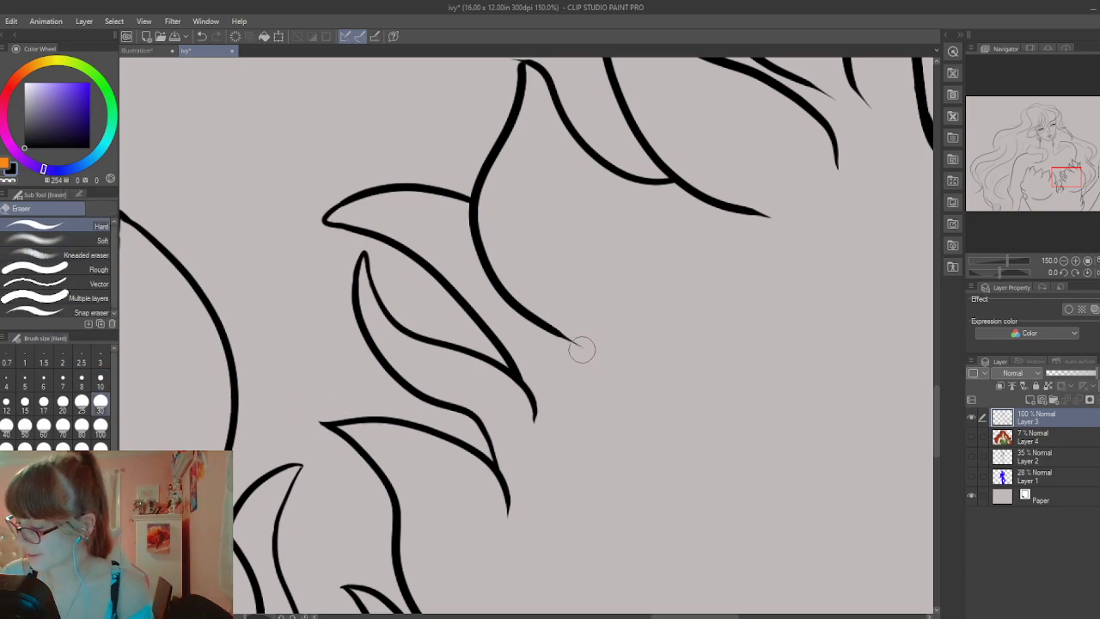
pyautogui.moveTo(582, 346); pyautogui.dragTo(559, 343)
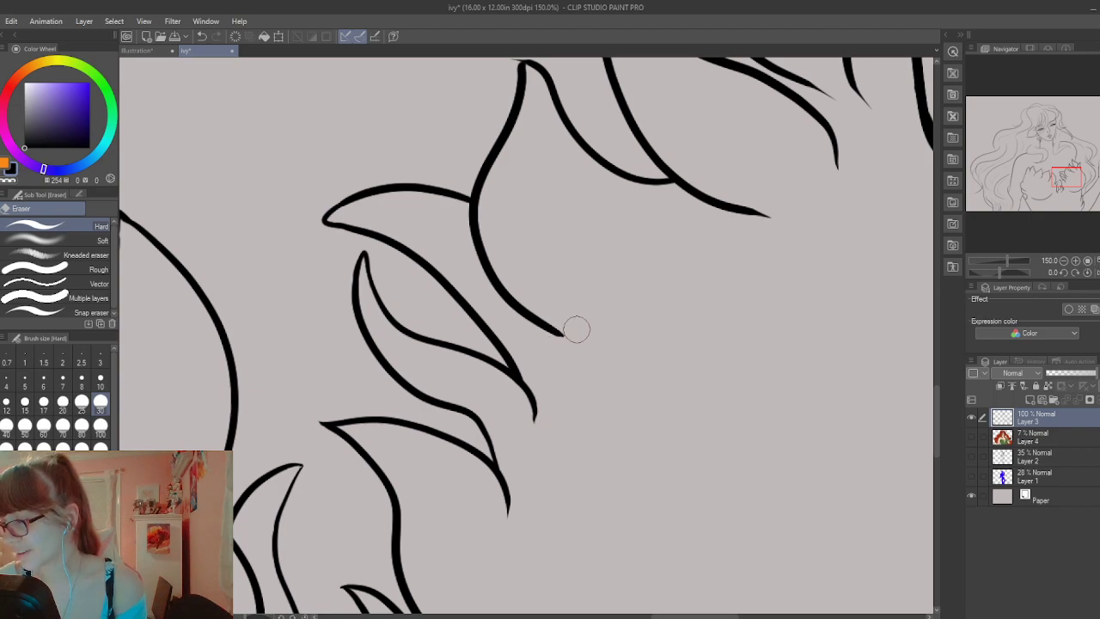
pyautogui.moveTo(936, 397); pyautogui.dragTo(939, 365)
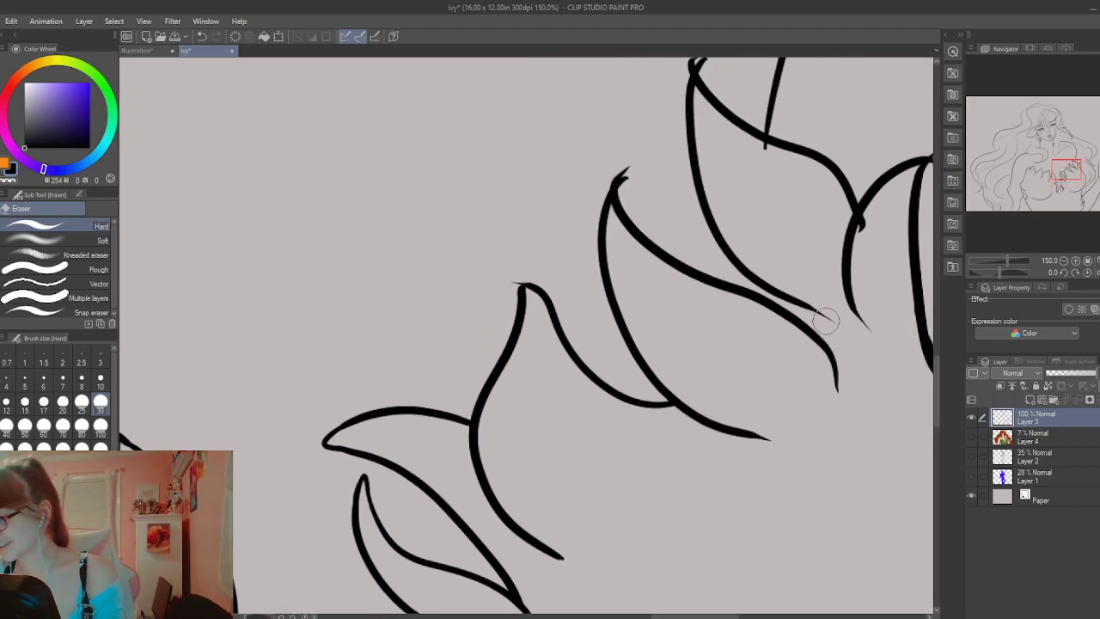
pyautogui.moveTo(823, 313); pyautogui.dragTo(840, 328)
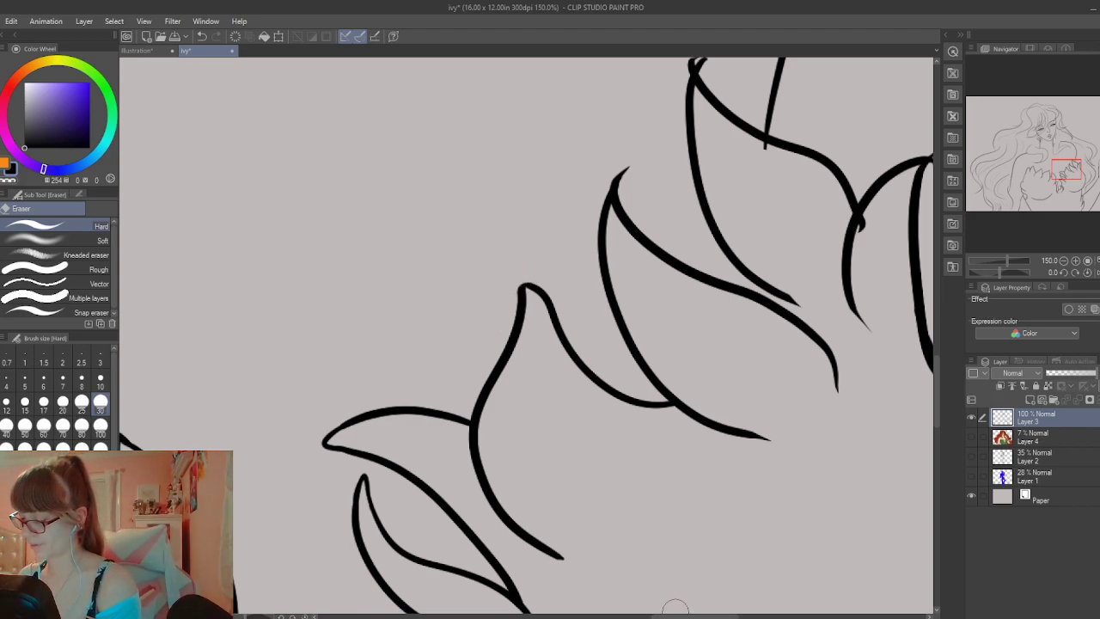
# Extend the tall leaf's lower contour with the G-pen so it joins the neighbouring leaf's line, undoing the unsatisfactory strokes
pyautogui.moveTo(676, 615); pyautogui.dragTo(700, 615)
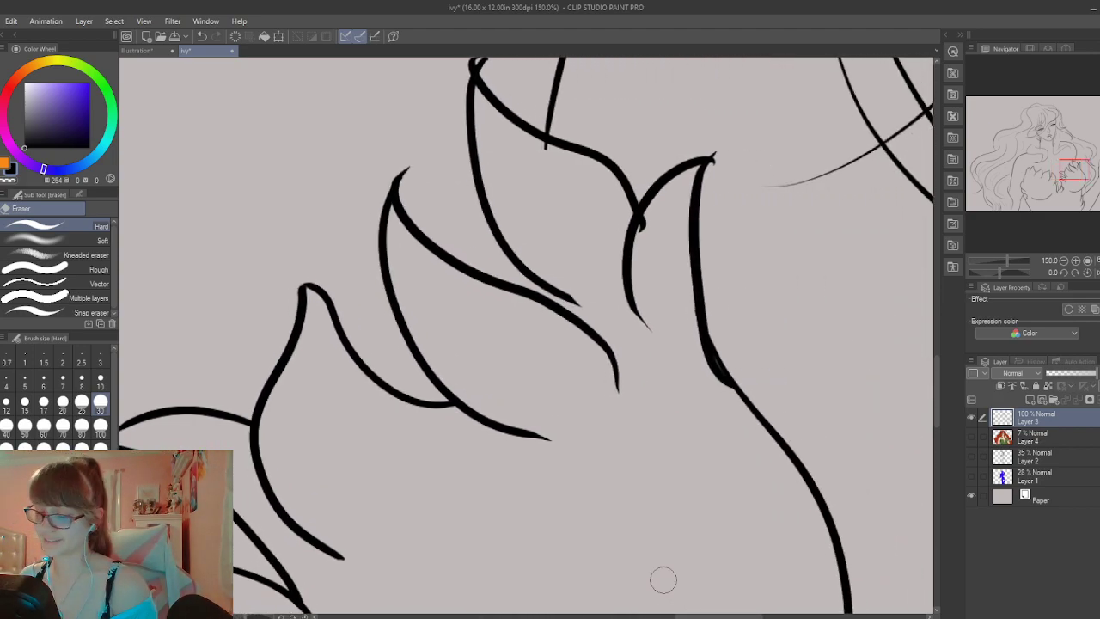
pyautogui.press('p')
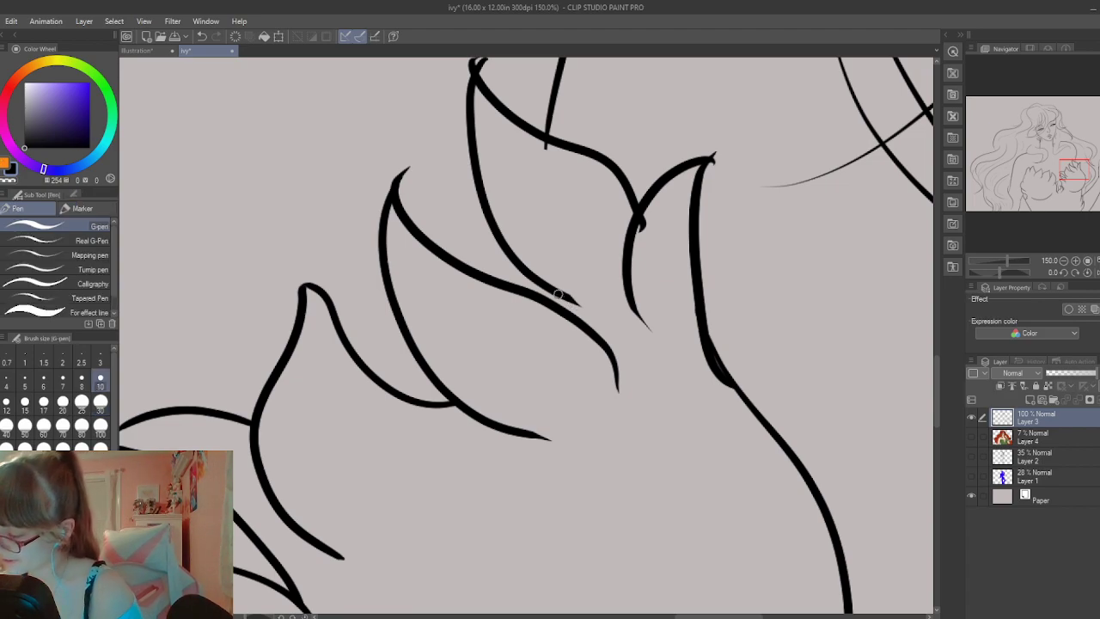
pyautogui.moveTo(556, 292); pyautogui.dragTo(593, 334)
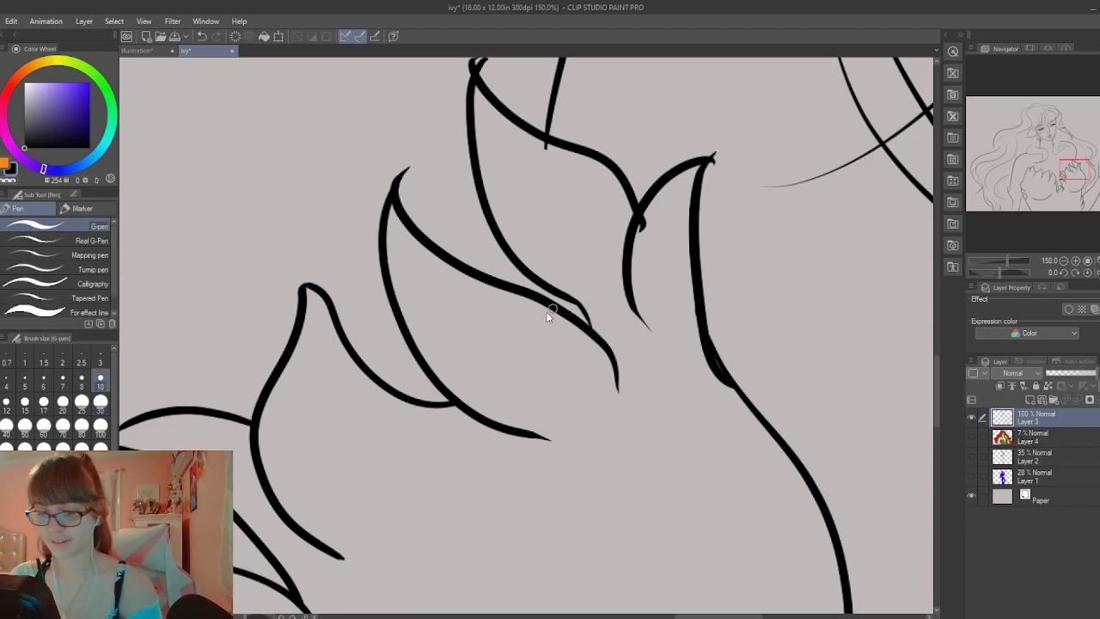
pyautogui.hotkey('ctrl', 'z')
pyautogui.moveTo(488, 214); pyautogui.dragTo(524, 282)
pyautogui.hotkey('ctrl', 'z')
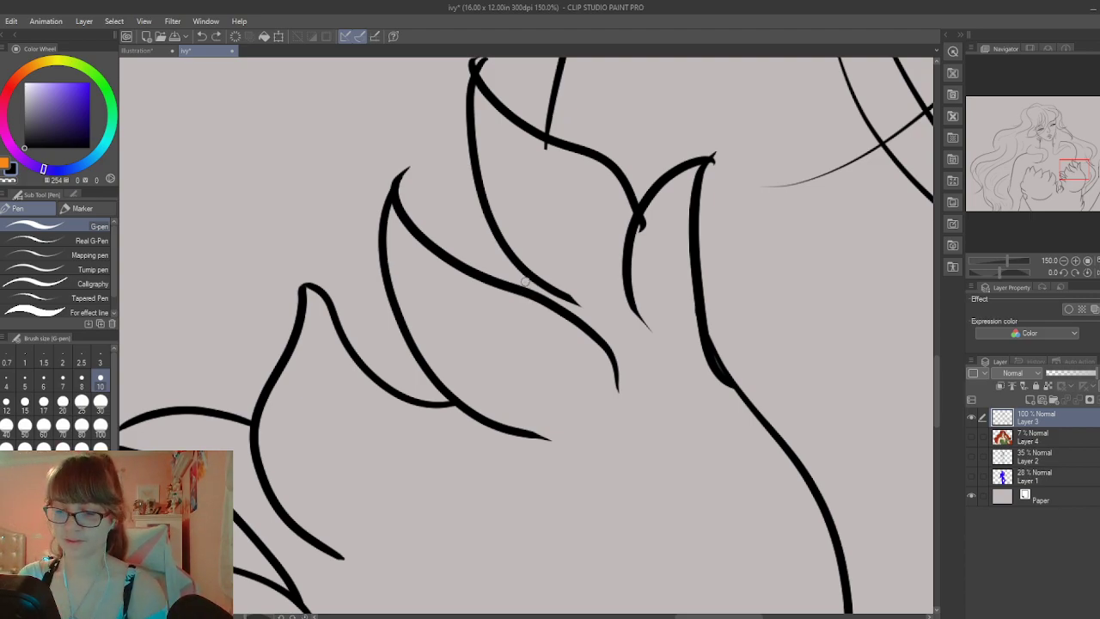
pyautogui.moveTo(497, 230); pyautogui.dragTo(545, 300)
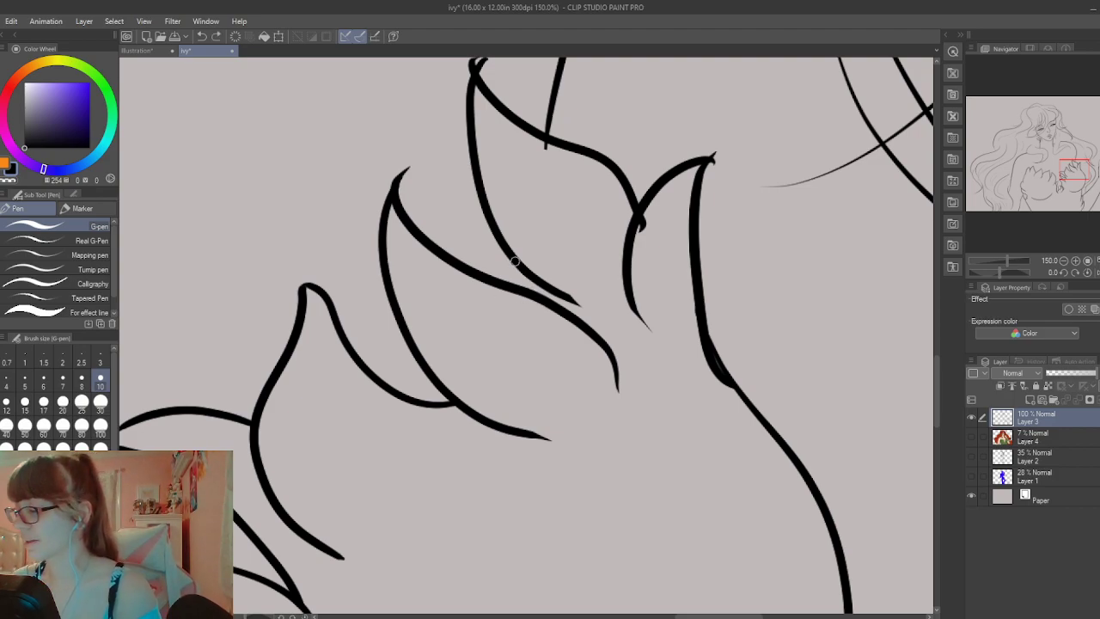
pyautogui.moveTo(527, 277); pyautogui.dragTo(565, 310)
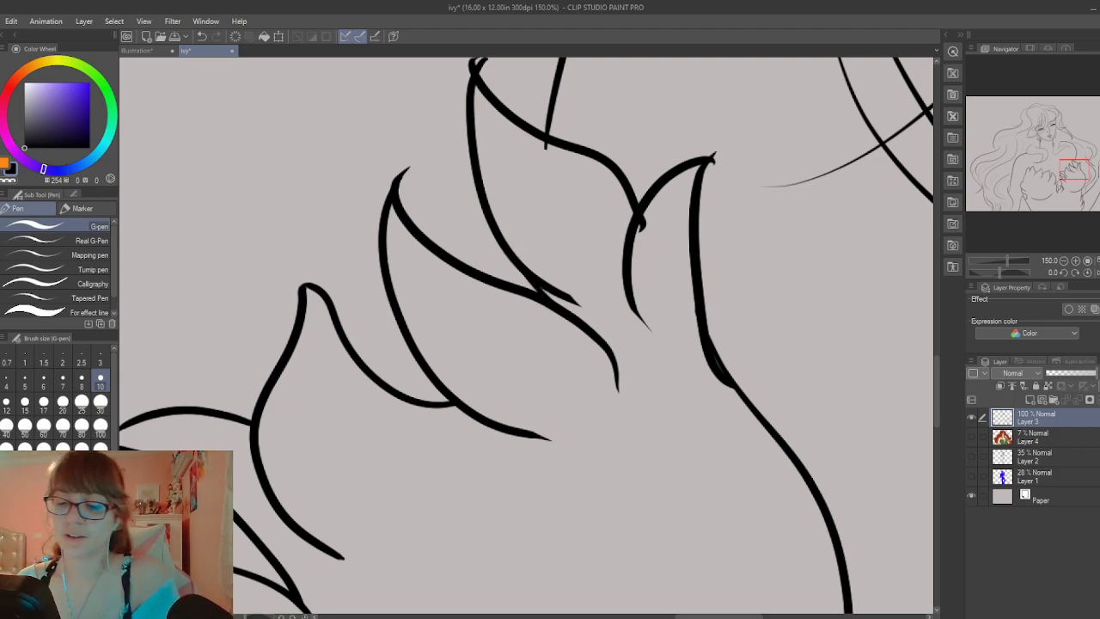
# Erase the leftover line ends where the two leaves join and thin the joining line, undoing the stray eraser strokes
pyautogui.press('e')
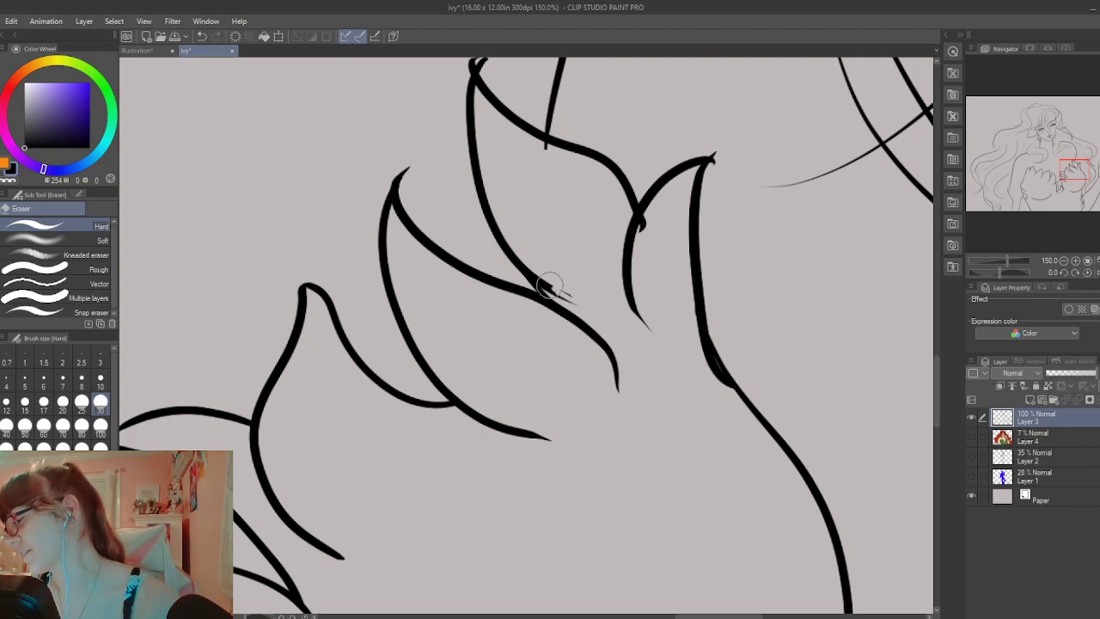
pyautogui.moveTo(550, 286); pyautogui.dragTo(545, 285)
pyautogui.moveTo(552, 294)
pyautogui.mouseDown()
pyautogui.moveTo(564, 295)
pyautogui.moveTo(545, 287)
pyautogui.moveTo(569, 292)
pyautogui.mouseUp()
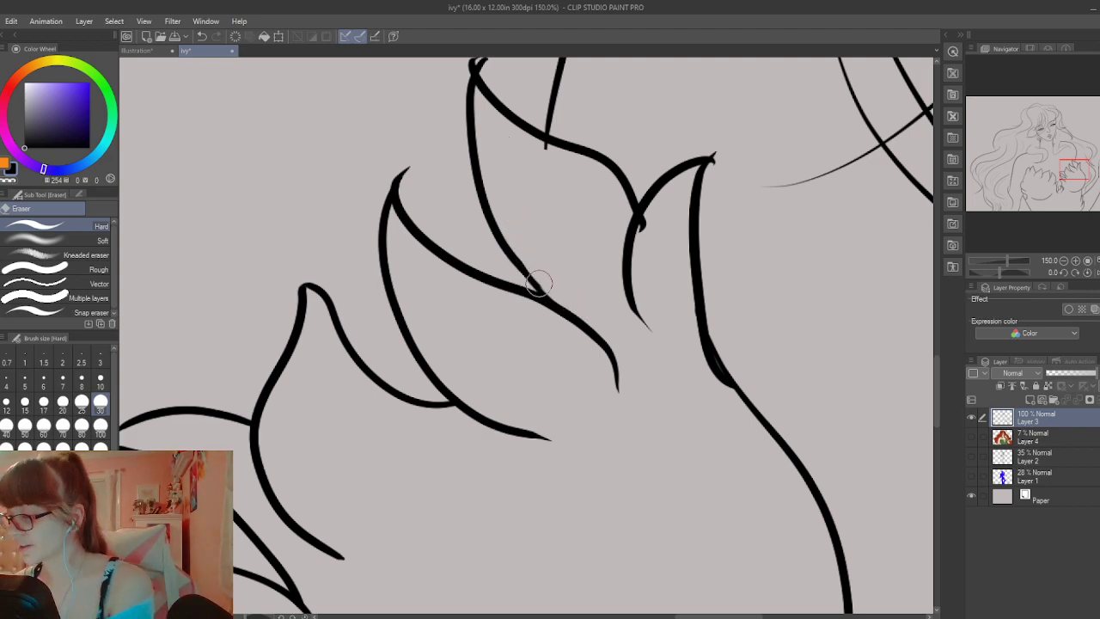
pyautogui.moveTo(511, 239)
pyautogui.mouseDown()
pyautogui.moveTo(548, 292)
pyautogui.moveTo(495, 205)
pyautogui.moveTo(583, 318)
pyautogui.mouseUp()
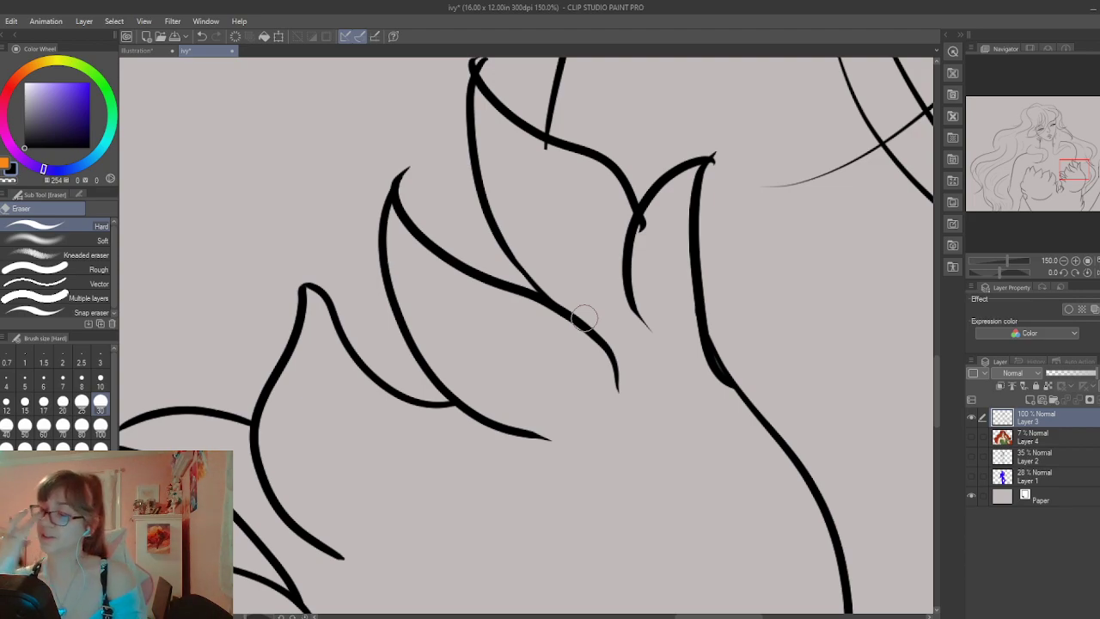
pyautogui.moveTo(385, 189)
pyautogui.mouseDown()
pyautogui.moveTo(430, 162)
pyautogui.moveTo(373, 225)
pyautogui.mouseUp()
pyautogui.hotkey('ctrl', 'z')
pyautogui.hotkey('ctrl', 'z')
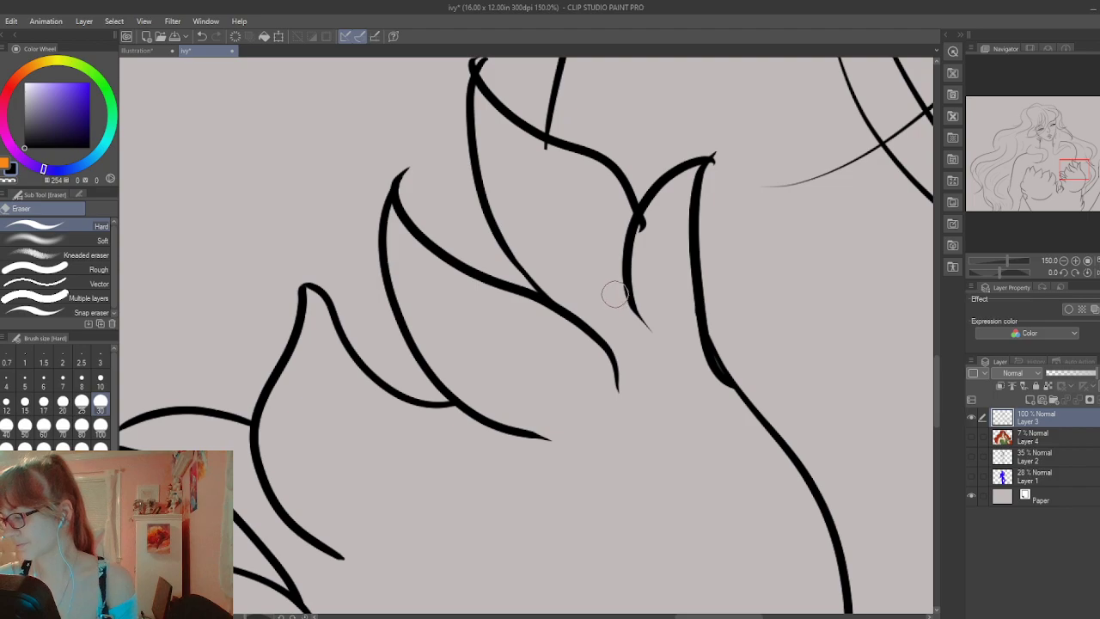
# Erase the rightmost leaf's inner tail, the overshoot where it meets the tall leaf, and the doubled contour at its outer base
pyautogui.moveTo(634, 326); pyautogui.dragTo(658, 322)
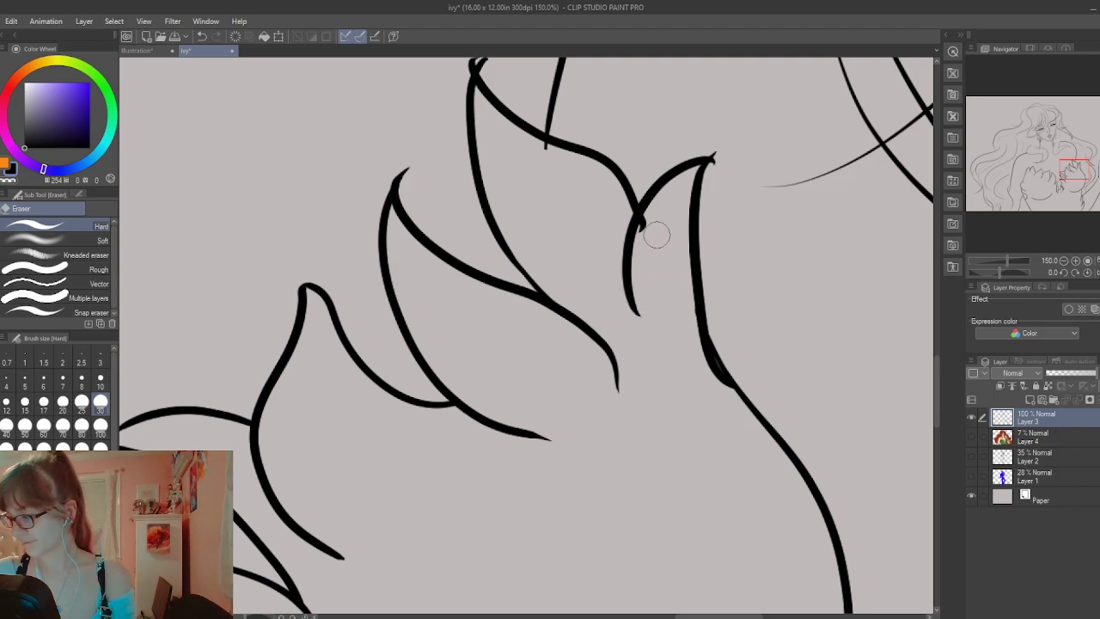
pyautogui.moveTo(646, 218); pyautogui.dragTo(643, 240)
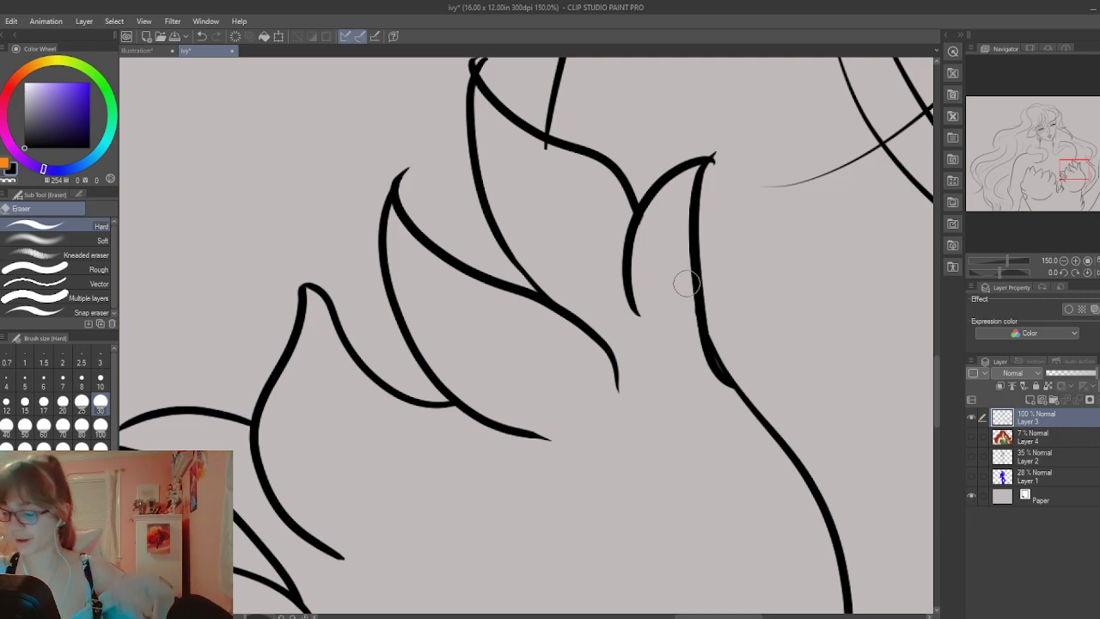
pyautogui.moveTo(704, 356)
pyautogui.mouseDown()
pyautogui.moveTo(730, 401)
pyautogui.moveTo(686, 303)
pyautogui.moveTo(737, 404)
pyautogui.moveTo(688, 309)
pyautogui.moveTo(725, 398)
pyautogui.mouseUp()
pyautogui.moveTo(687, 275); pyautogui.dragTo(736, 400)
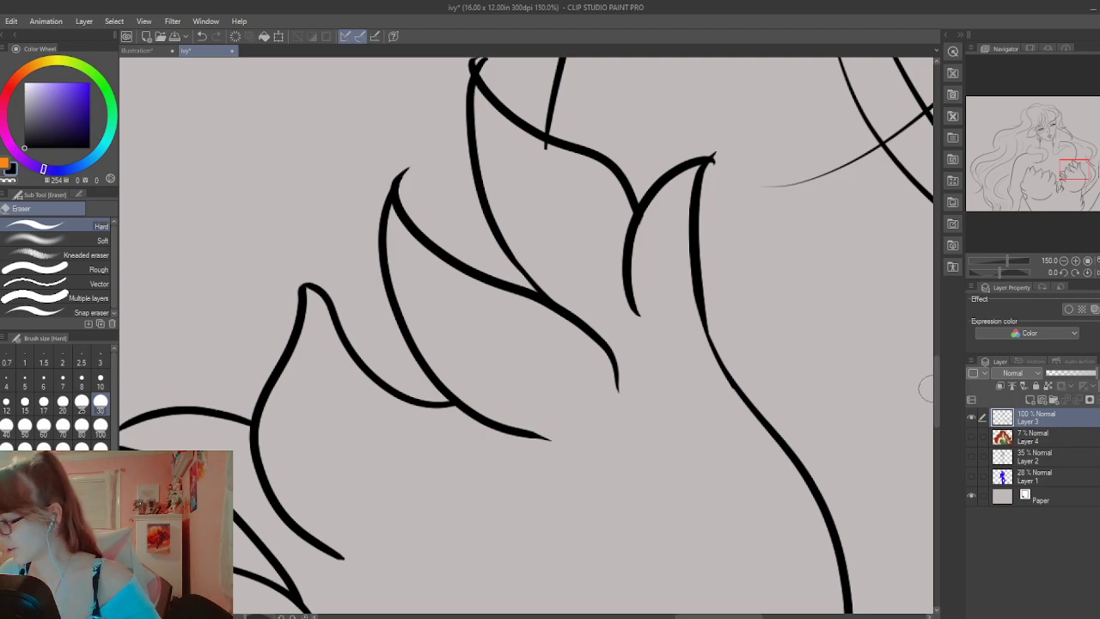
# Erase the forked tip of the tall leaf, the arm line's end inside it, and the rightmost leaf's tip overshoot
pyautogui.scroll(3, 938, 367)
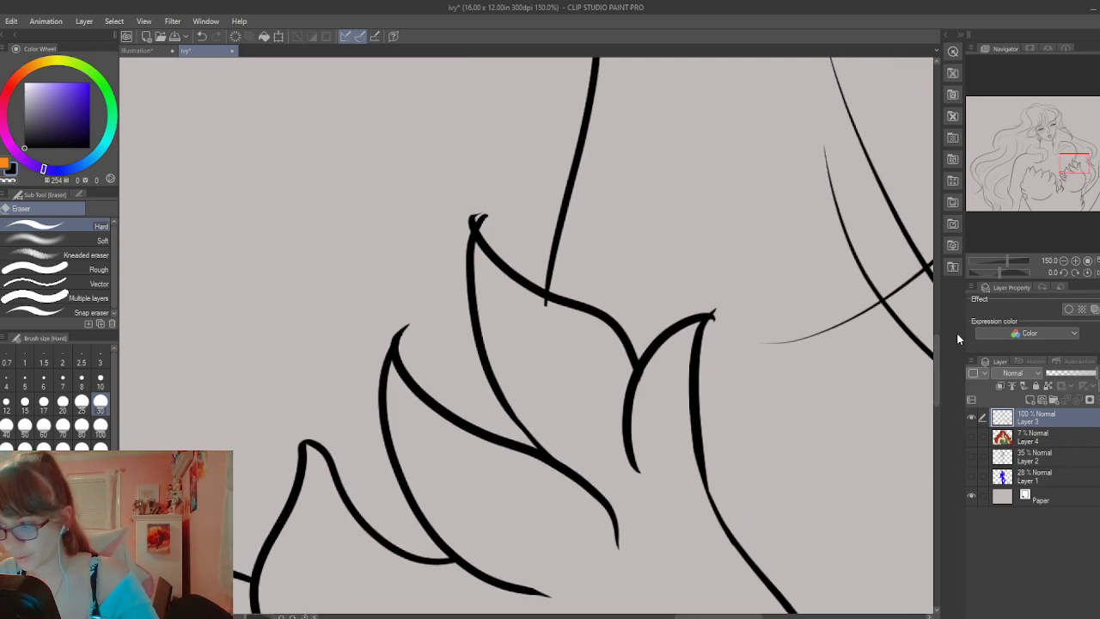
pyautogui.moveTo(490, 212)
pyautogui.mouseDown()
pyautogui.moveTo(486, 165)
pyautogui.moveTo(460, 241)
pyautogui.moveTo(469, 215)
pyautogui.mouseUp()
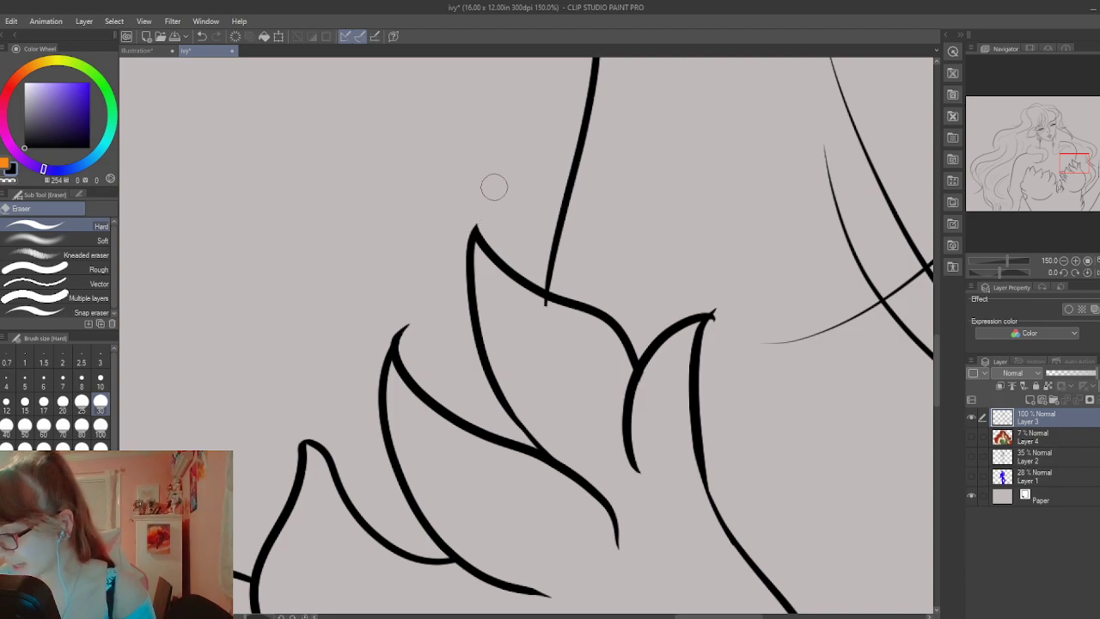
pyautogui.moveTo(545, 312); pyautogui.dragTo(543, 305)
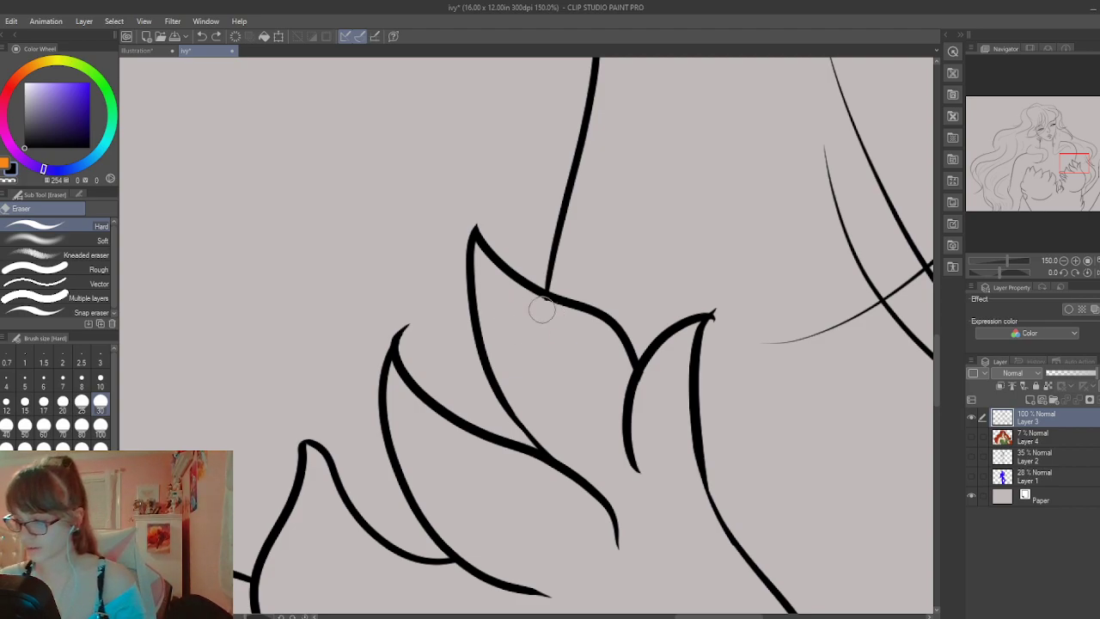
pyautogui.moveTo(526, 295); pyautogui.dragTo(560, 311)
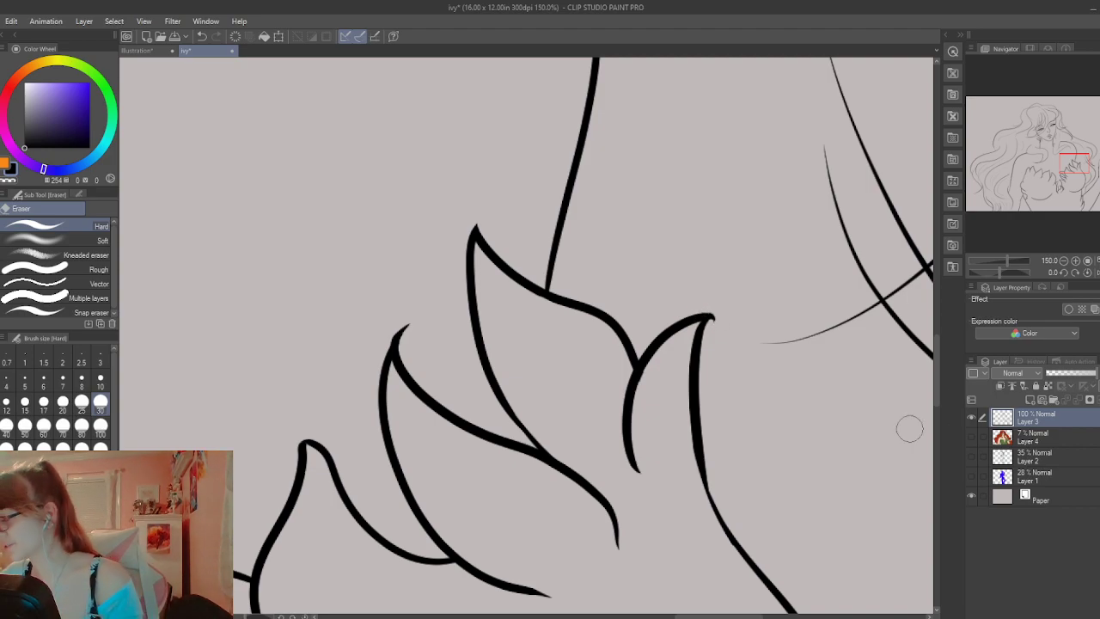
# Erase the doubled line end along the lower part of the upper-arm contour beside the left cup
pyautogui.scroll(-8, 909, 429)
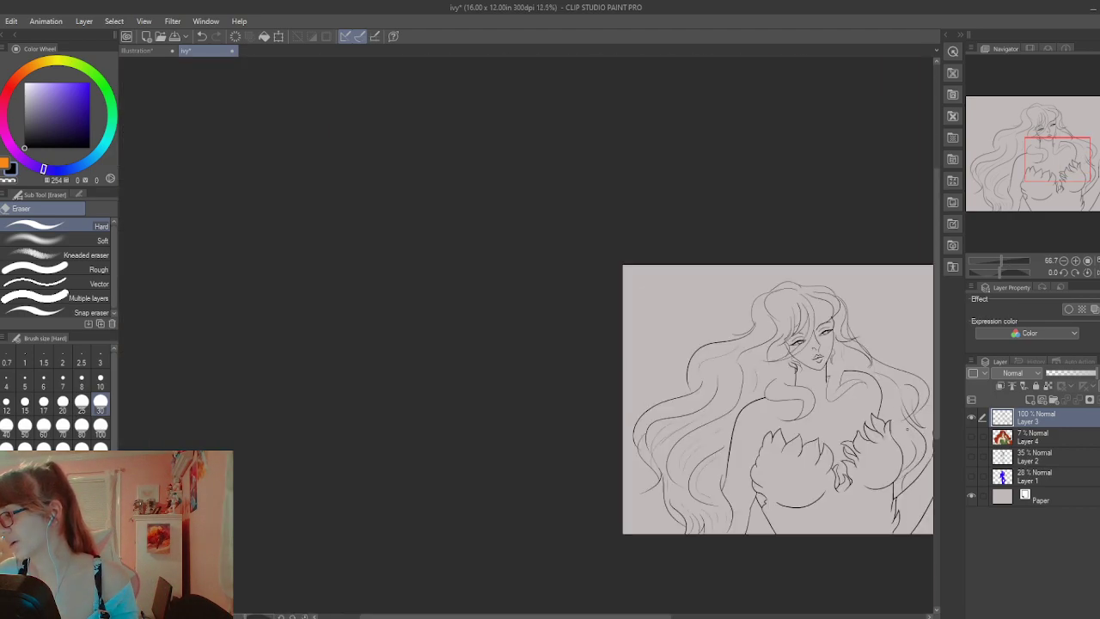
pyautogui.scroll(4, 908, 429)
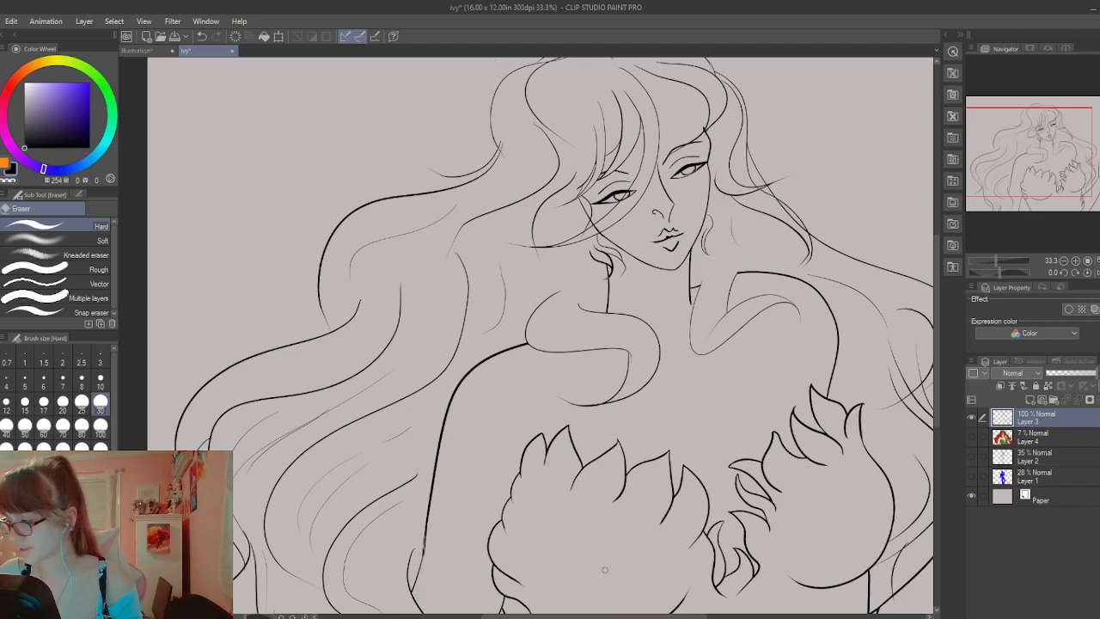
pyautogui.scroll(-1, 604, 570)
pyautogui.scroll(2, 604, 570)
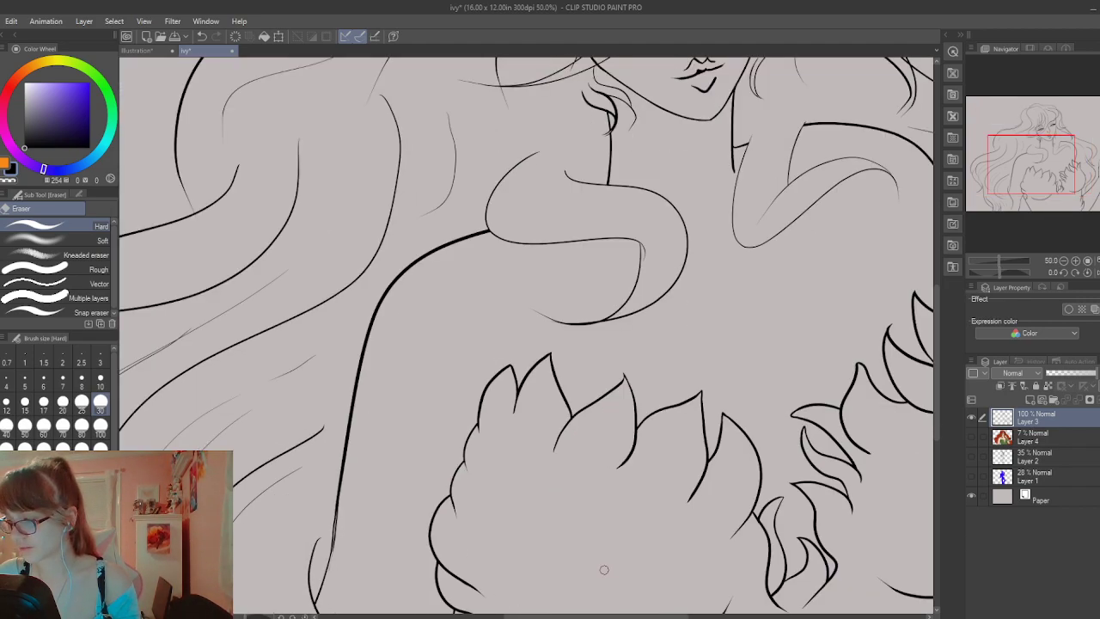
pyautogui.moveTo(935, 366); pyautogui.dragTo(931, 424)
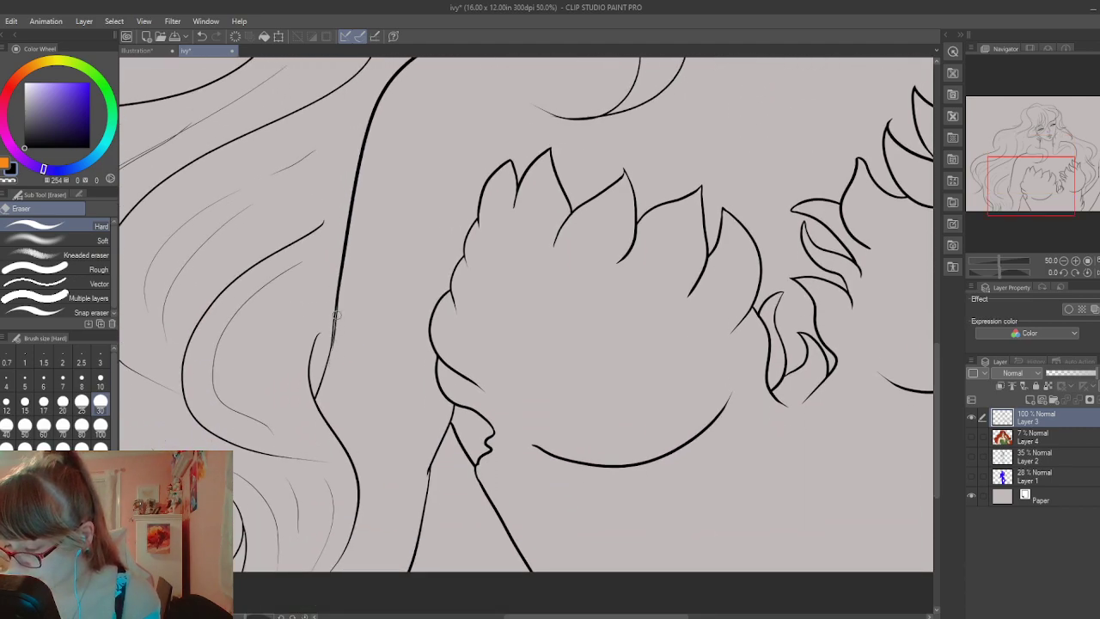
pyautogui.moveTo(337, 316); pyautogui.dragTo(334, 350)
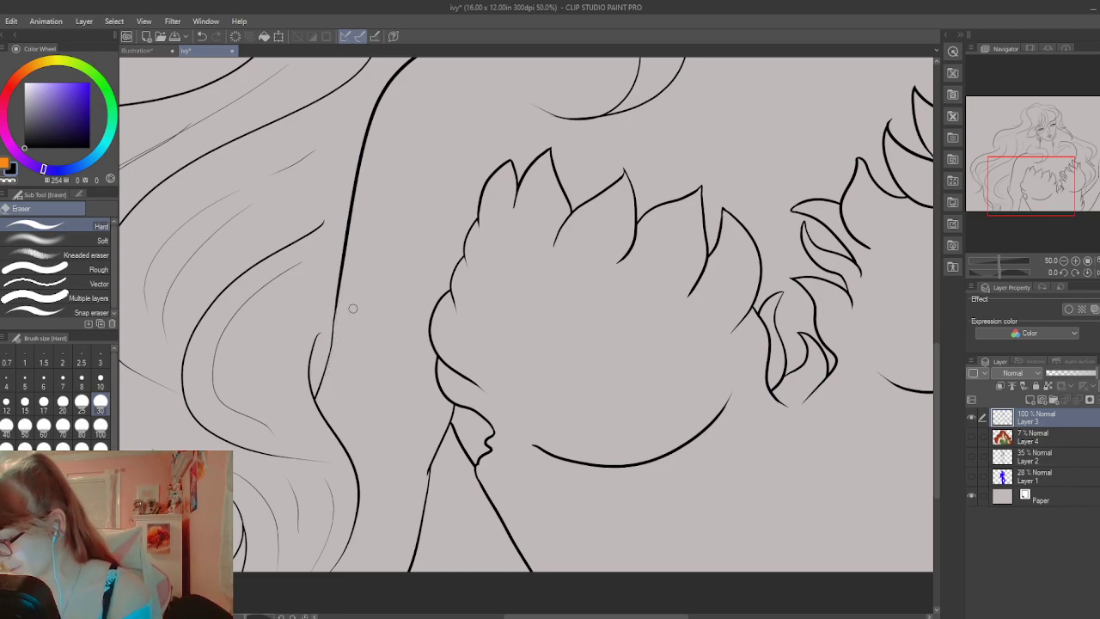
# Erase the end of the short hair strand that crosses the forearm line beside the right cup
pyautogui.moveTo(621, 615); pyautogui.dragTo(723, 605)
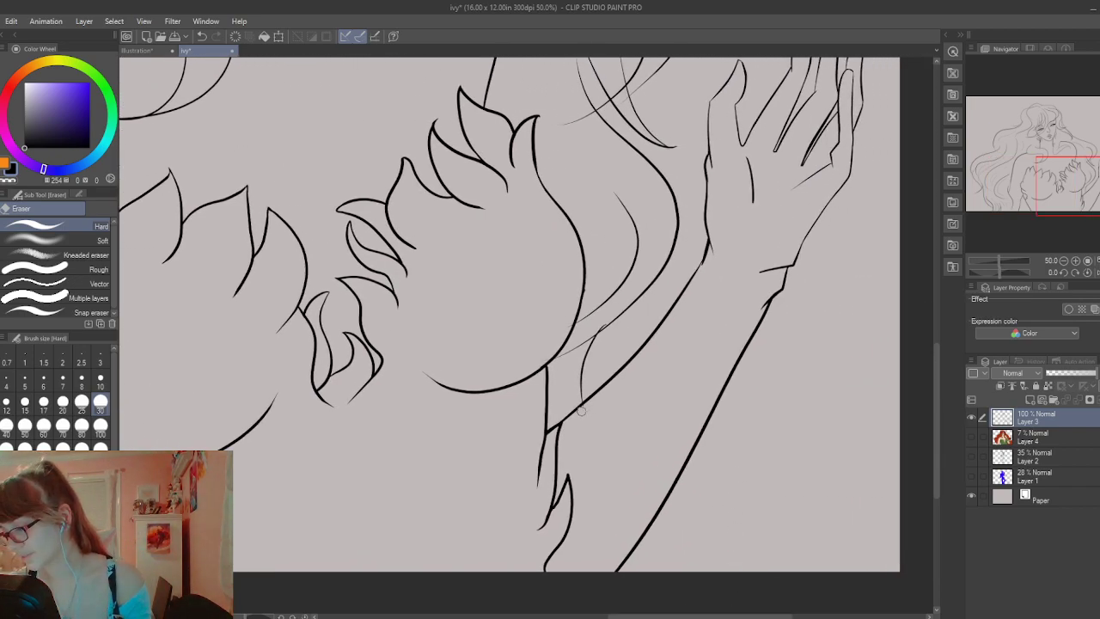
pyautogui.hotkey('ctrl', 'z')
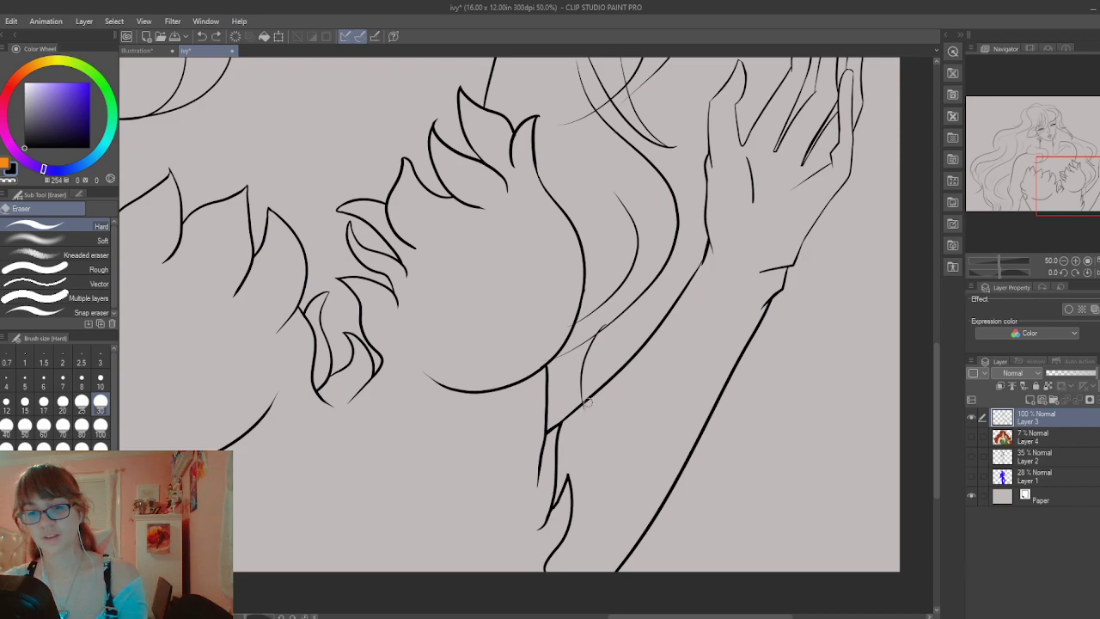
pyautogui.scroll(3, 588, 404)
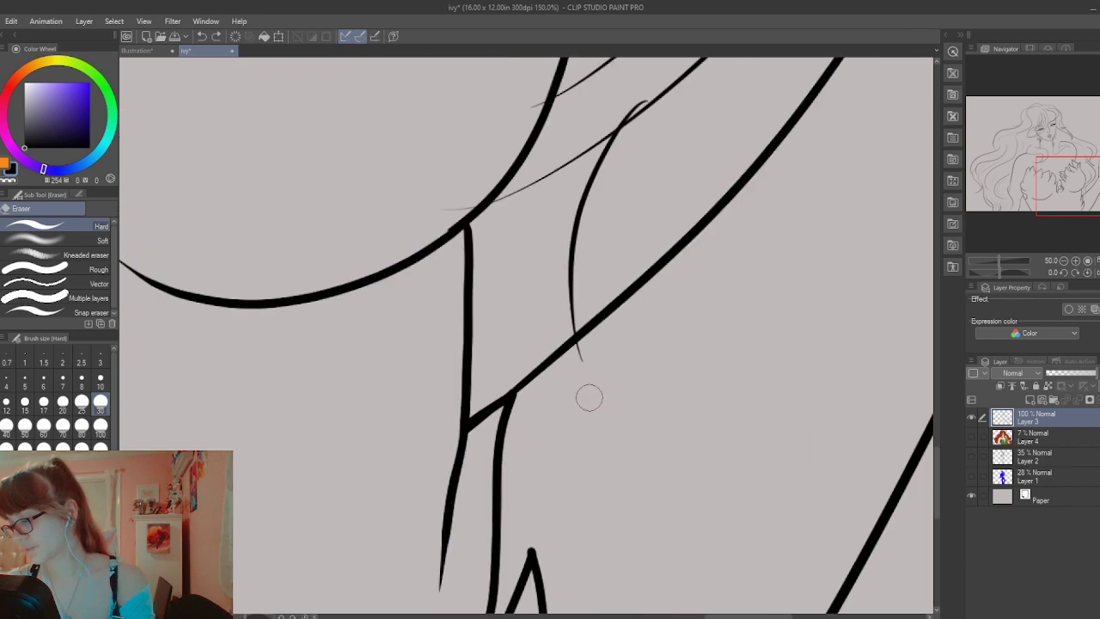
pyautogui.click(572, 344)
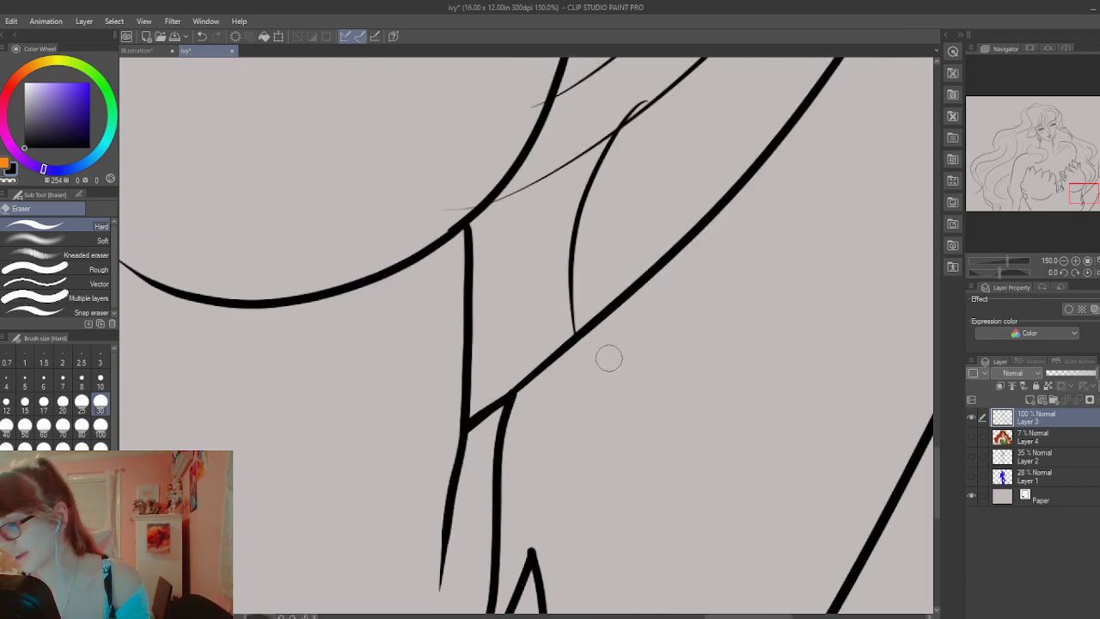
# Erase the hair line ends crossing the right cup's outer contour and the hooked tip of the short strand, undoing the stray eraser stroke
pyautogui.moveTo(936, 462); pyautogui.dragTo(936, 440)
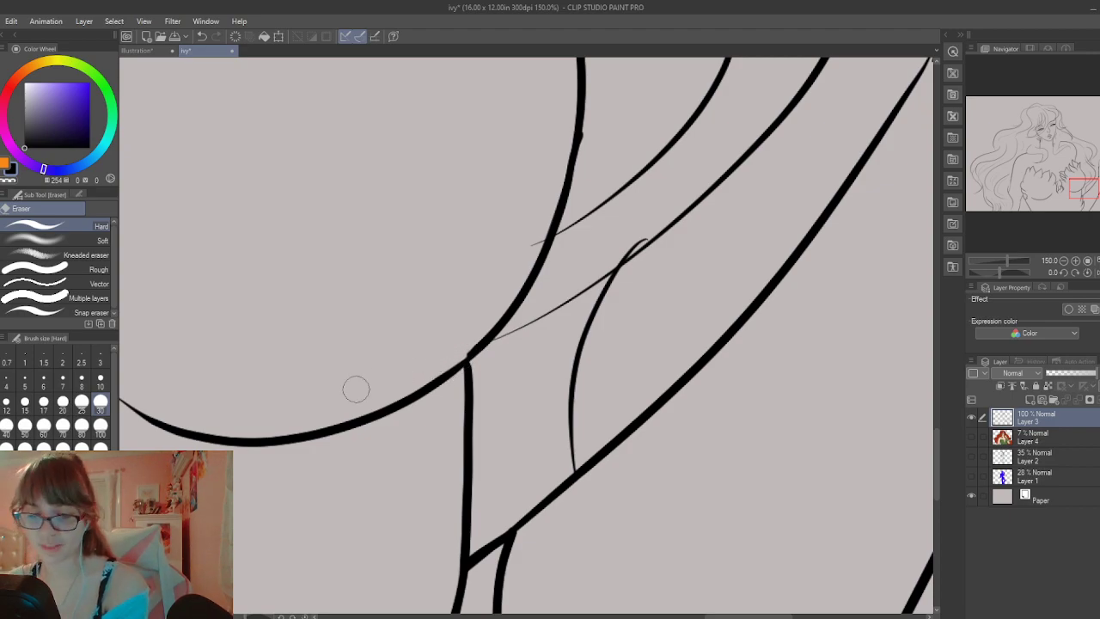
pyautogui.hotkey('ctrl', 'z')
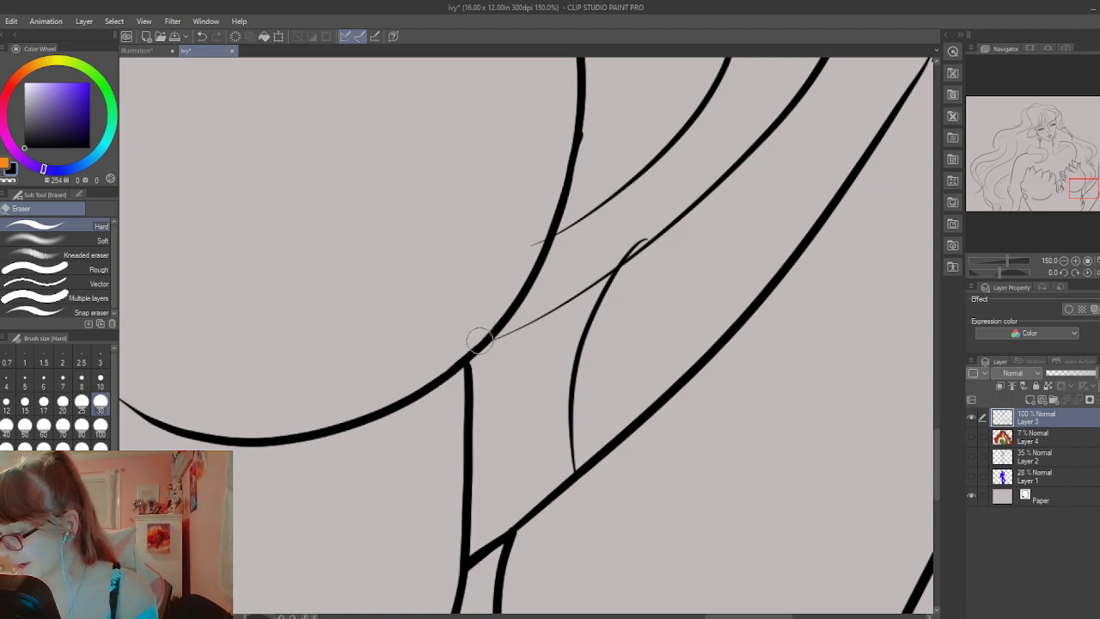
pyautogui.moveTo(499, 312)
pyautogui.mouseDown()
pyautogui.moveTo(540, 233)
pyautogui.moveTo(523, 248)
pyautogui.moveTo(533, 248)
pyautogui.mouseUp()
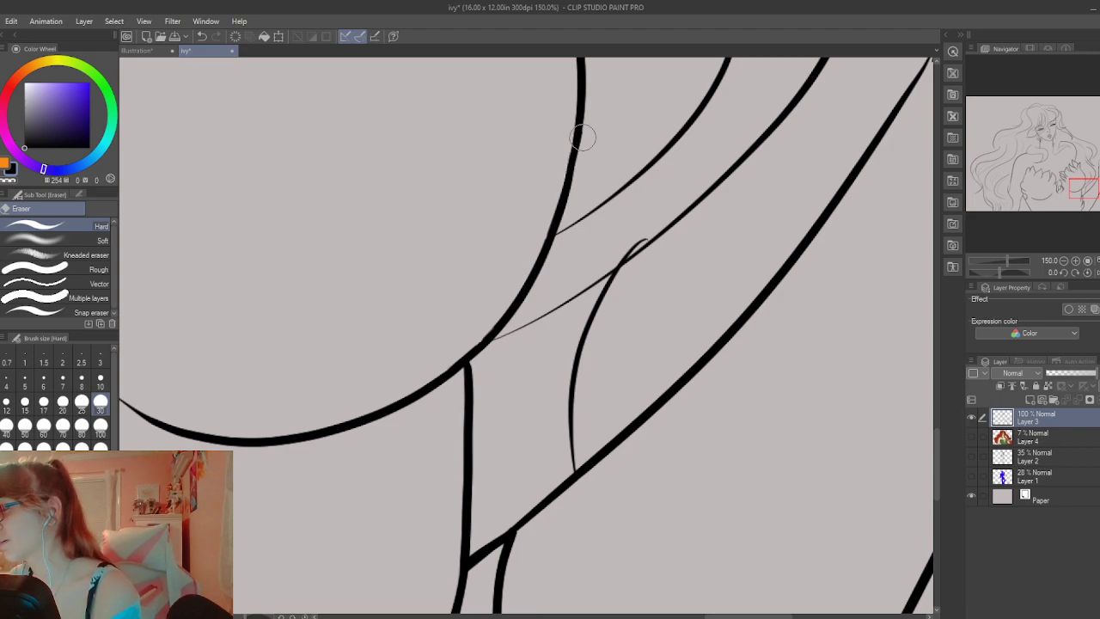
pyautogui.moveTo(640, 233); pyautogui.dragTo(612, 264)
# Erase the outer hair strand's end where it passes the pointed lock, undoing the stray eraser stroke
pyautogui.moveTo(936, 445); pyautogui.dragTo(939, 324)
pyautogui.moveTo(700, 475); pyautogui.dragTo(700, 465)
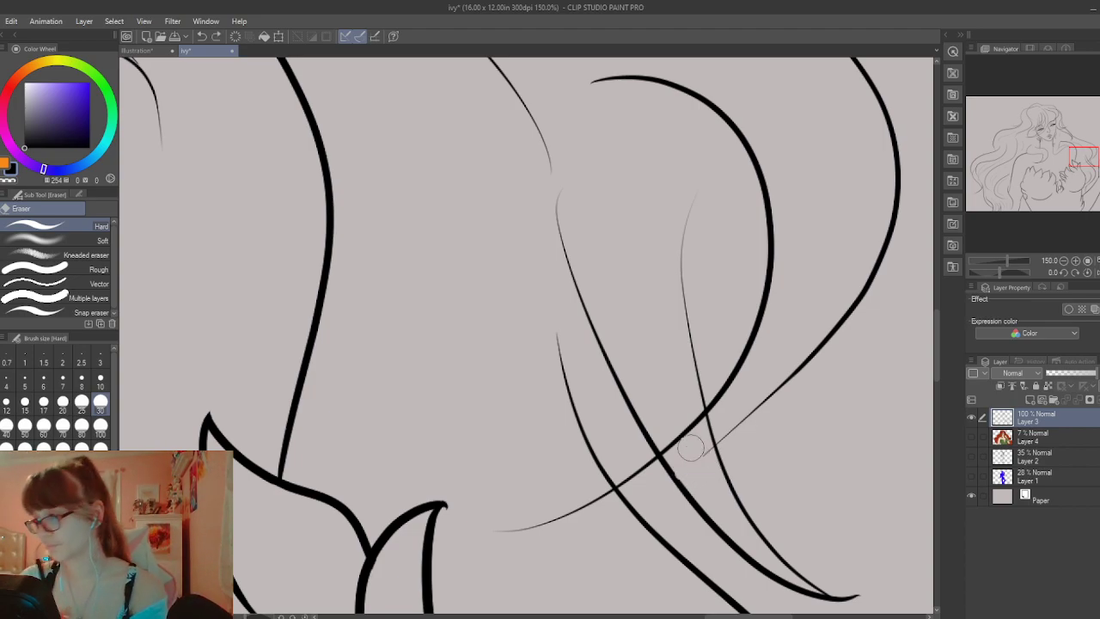
pyautogui.moveTo(690, 447); pyautogui.dragTo(638, 481)
pyautogui.hotkey('ctrl', 'z')
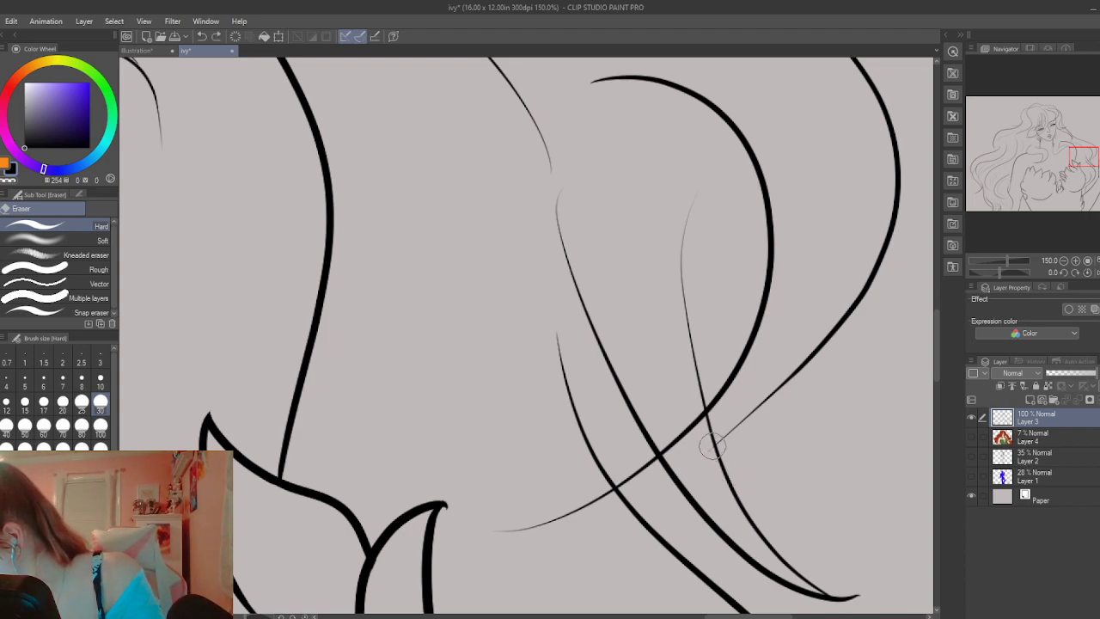
pyautogui.moveTo(713, 446); pyautogui.dragTo(704, 454)
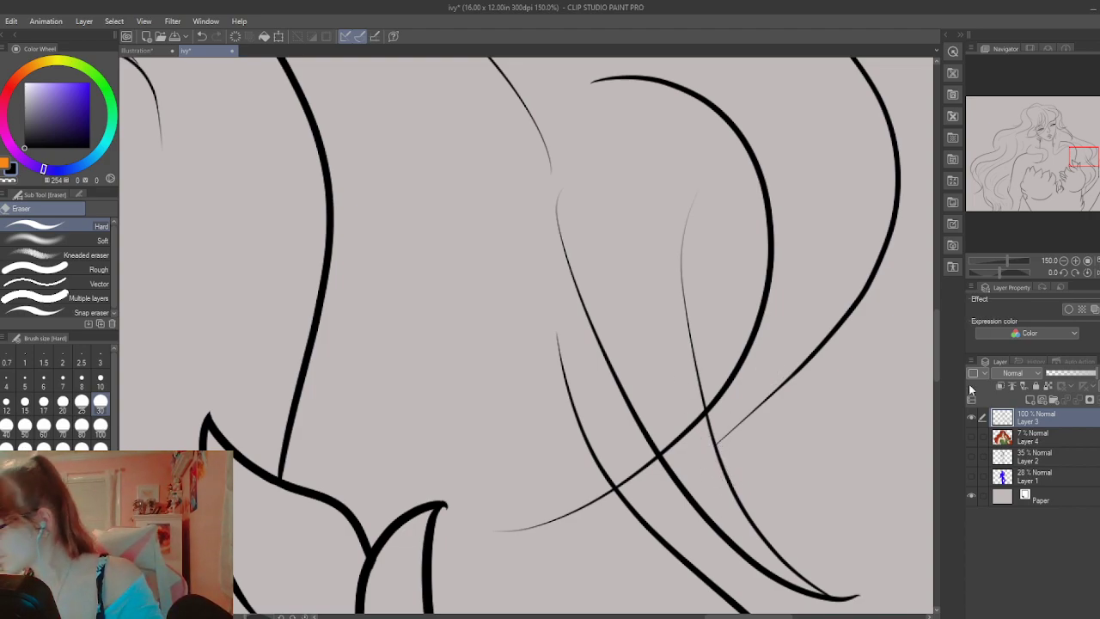
# Erase the curl's tail where it crosses the pointed lock and extends past it toward the shoulder
pyautogui.moveTo(935, 366)
pyautogui.mouseDown()
pyautogui.moveTo(935, 301)
pyautogui.moveTo(935, 332)
pyautogui.mouseUp()
pyautogui.scroll(-3, 896, 342)
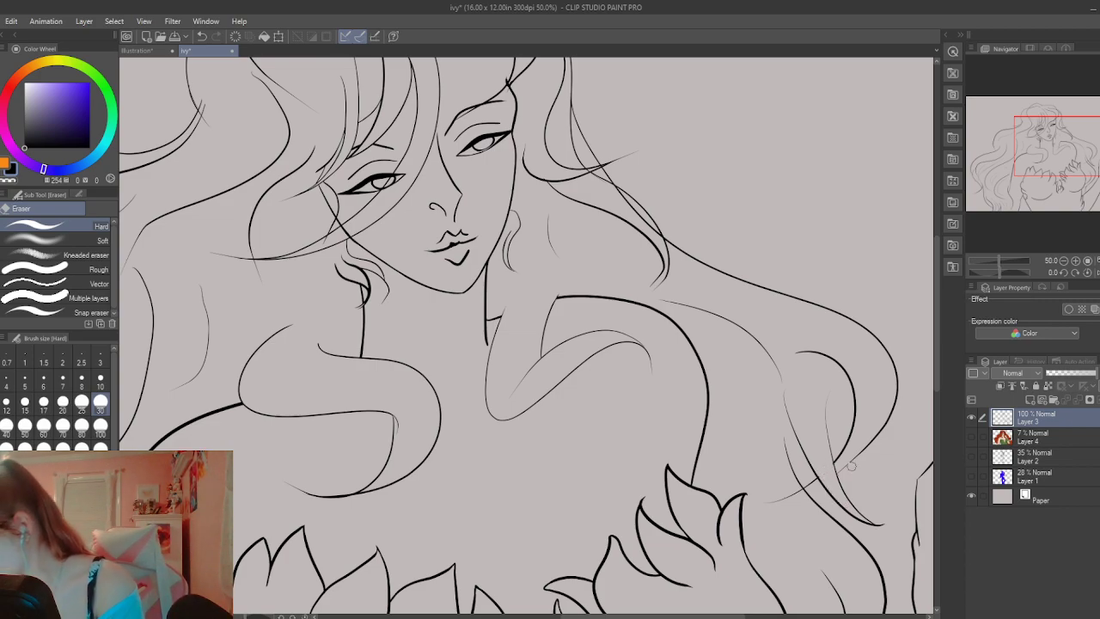
pyautogui.moveTo(798, 491); pyautogui.dragTo(770, 497)
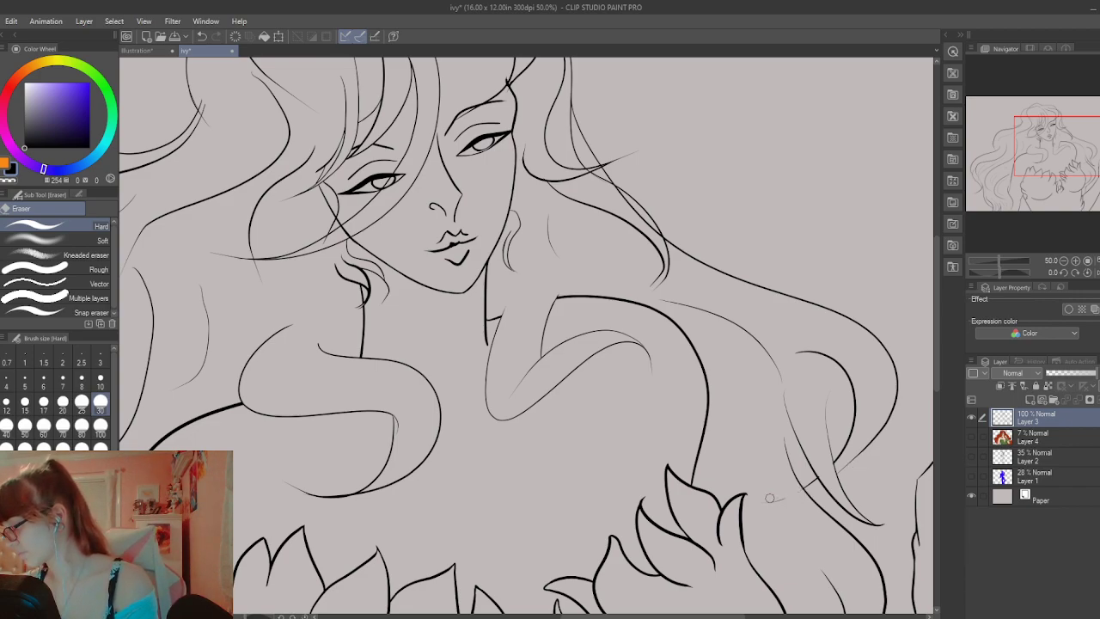
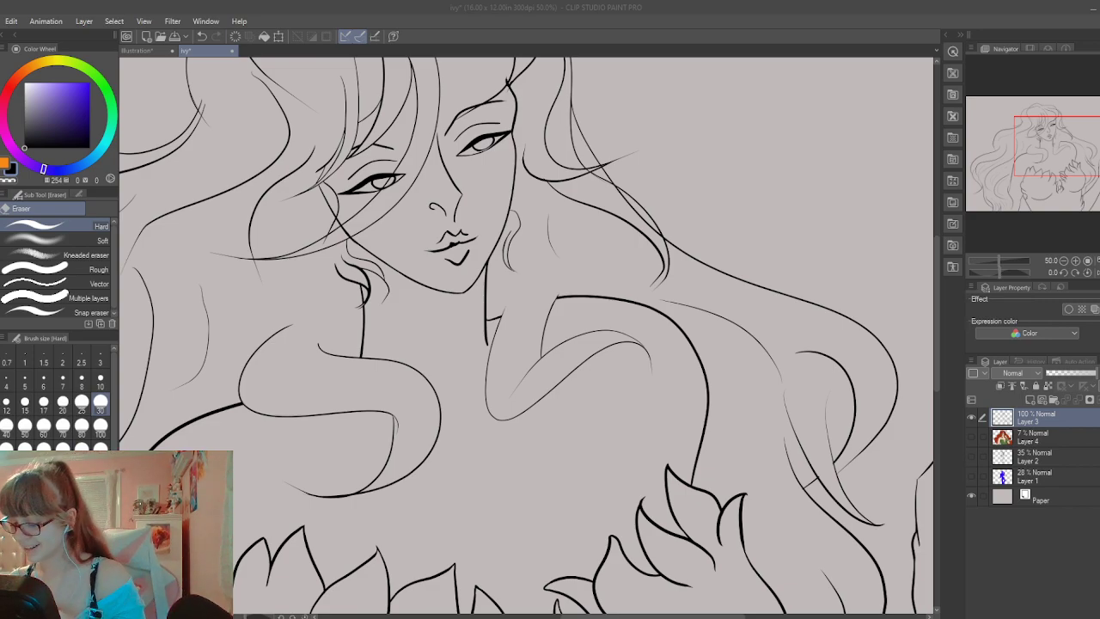
# Erase the thin upper section of the pointed lock's inner line inside the curl
pyautogui.hotkey('alt', 'Tab')
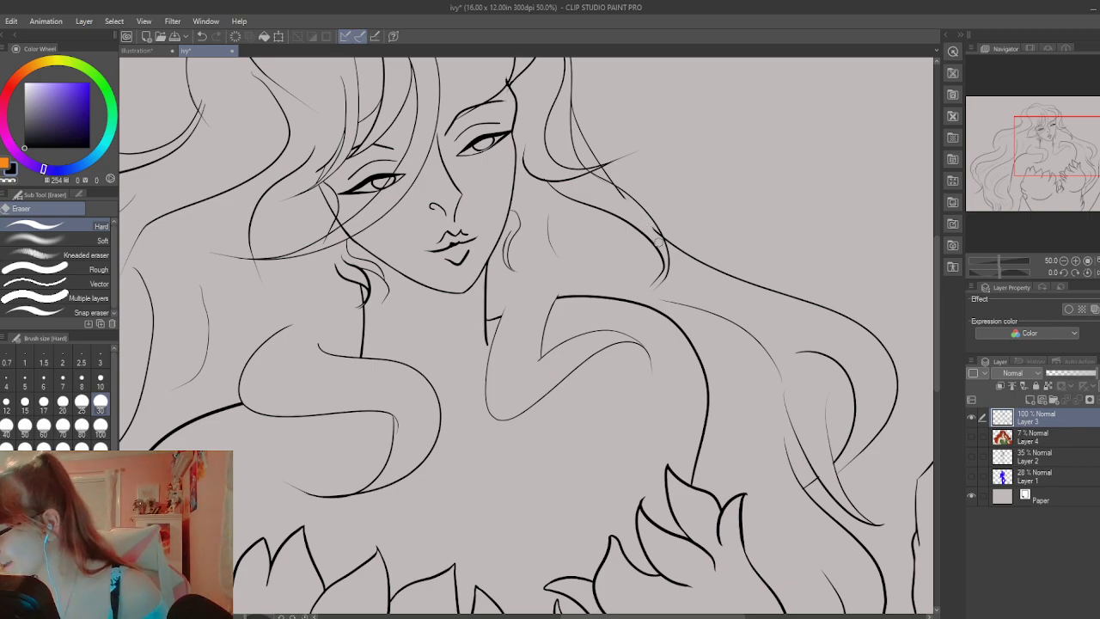
pyautogui.scroll(-3, 936, 386)
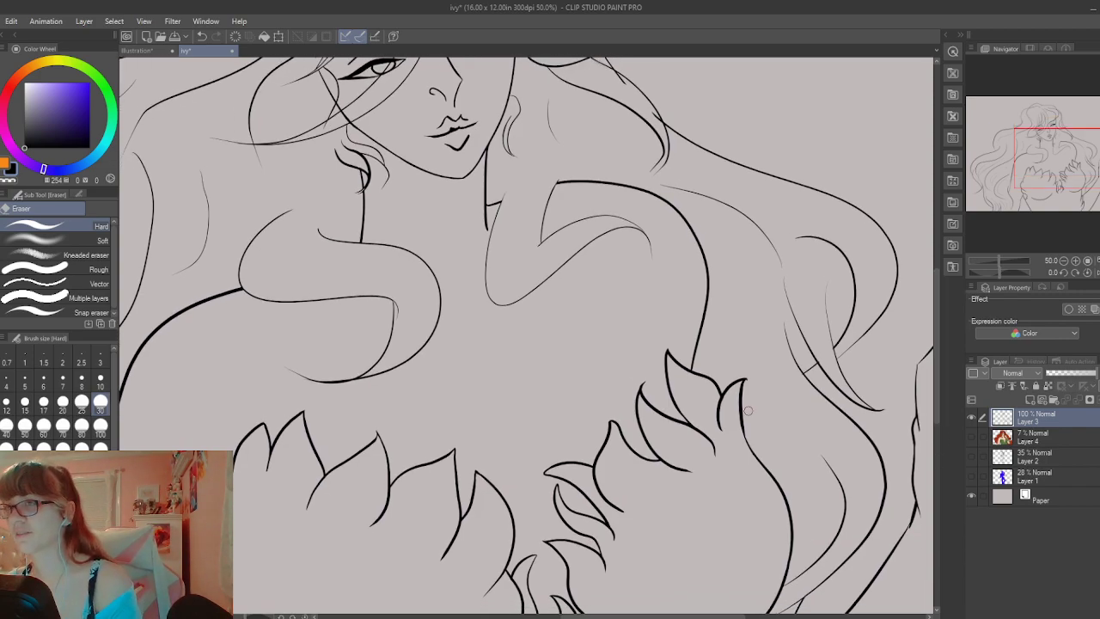
pyautogui.hscroll(6, 747, 411)
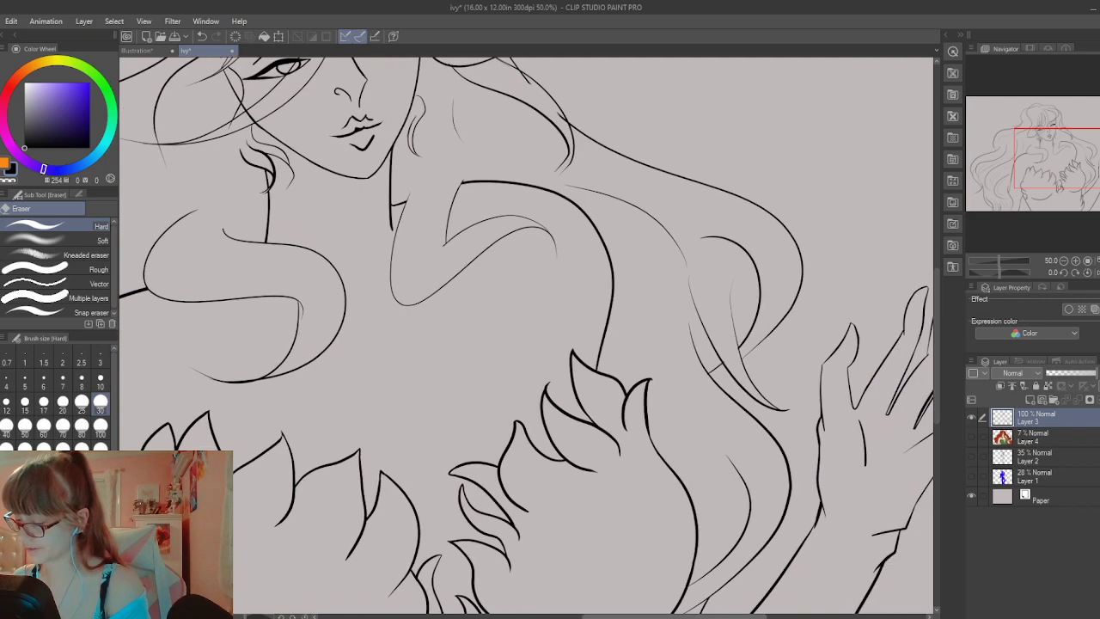
pyautogui.moveTo(705, 615); pyautogui.dragTo(717, 615)
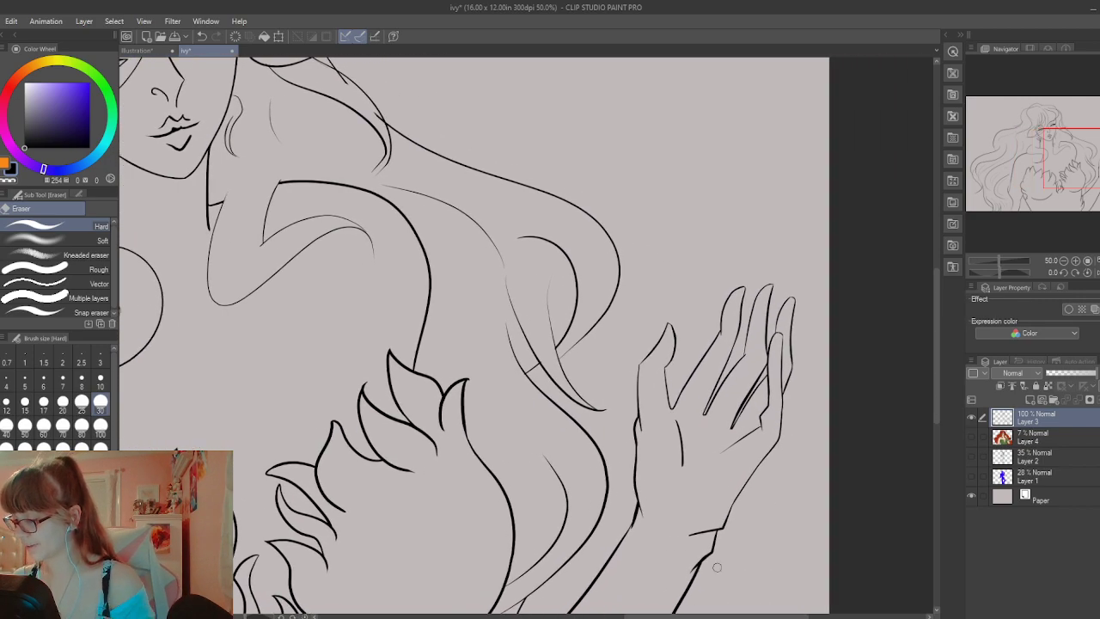
pyautogui.moveTo(934, 404); pyautogui.dragTo(939, 412)
pyautogui.hotkey('ctrl', '+')
pyautogui.hotkey('ctrl', '+')
pyautogui.hotkey('ctrl', '+')
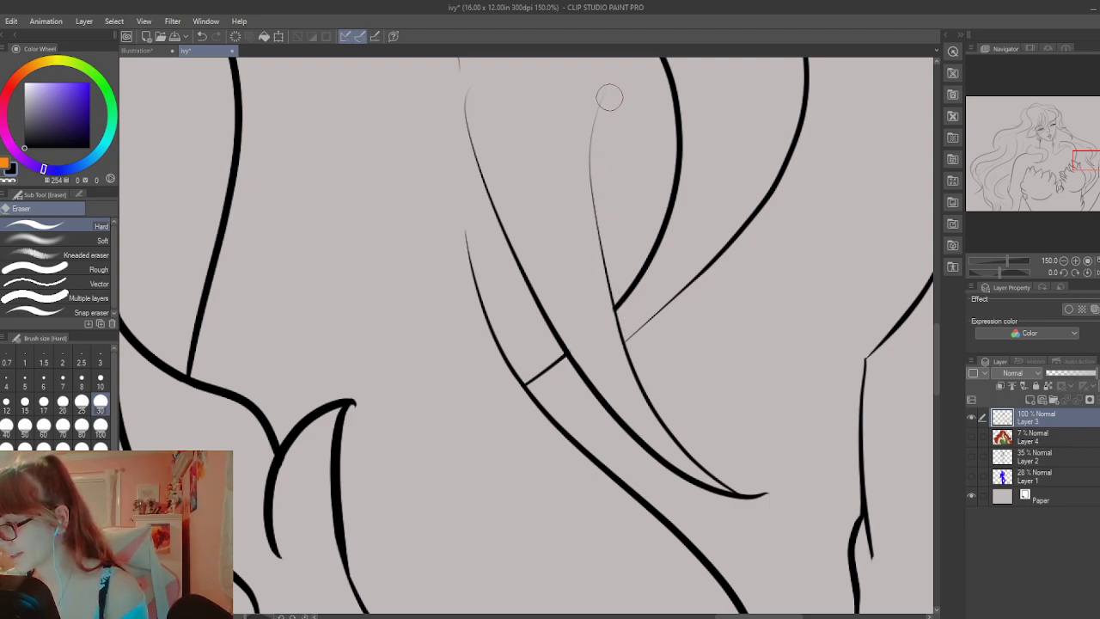
pyautogui.moveTo(592, 142); pyautogui.dragTo(604, 249)
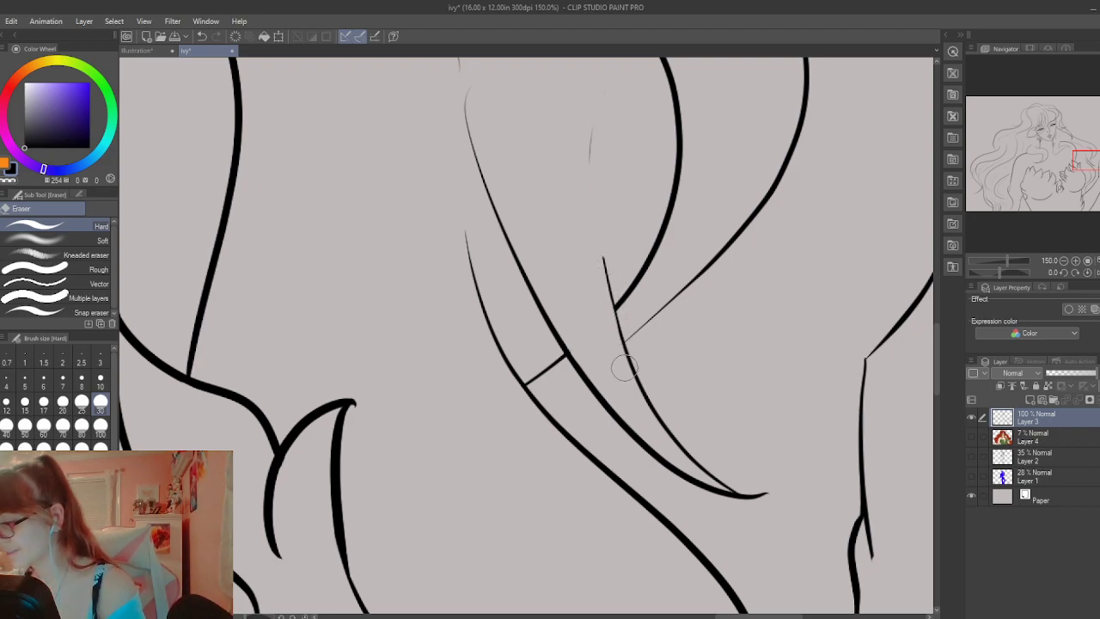
# Draw fine G-pen hair strands inside the curl and through the long hair behind the shoulder
pyautogui.moveTo(940, 364); pyautogui.dragTo(935, 434)
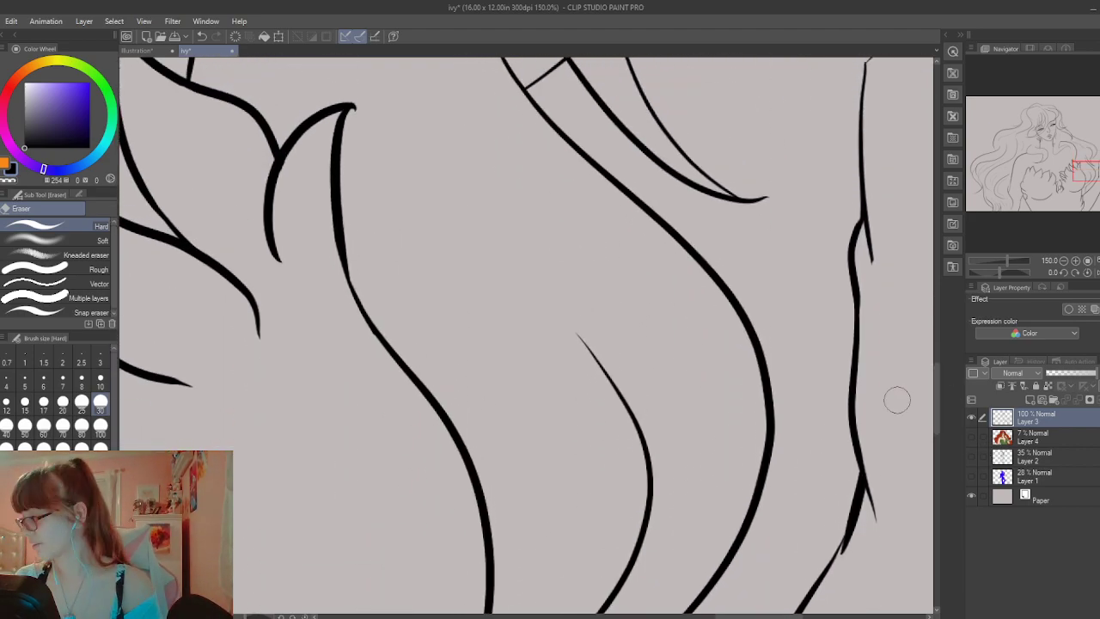
pyautogui.scroll(-3, 896, 399)
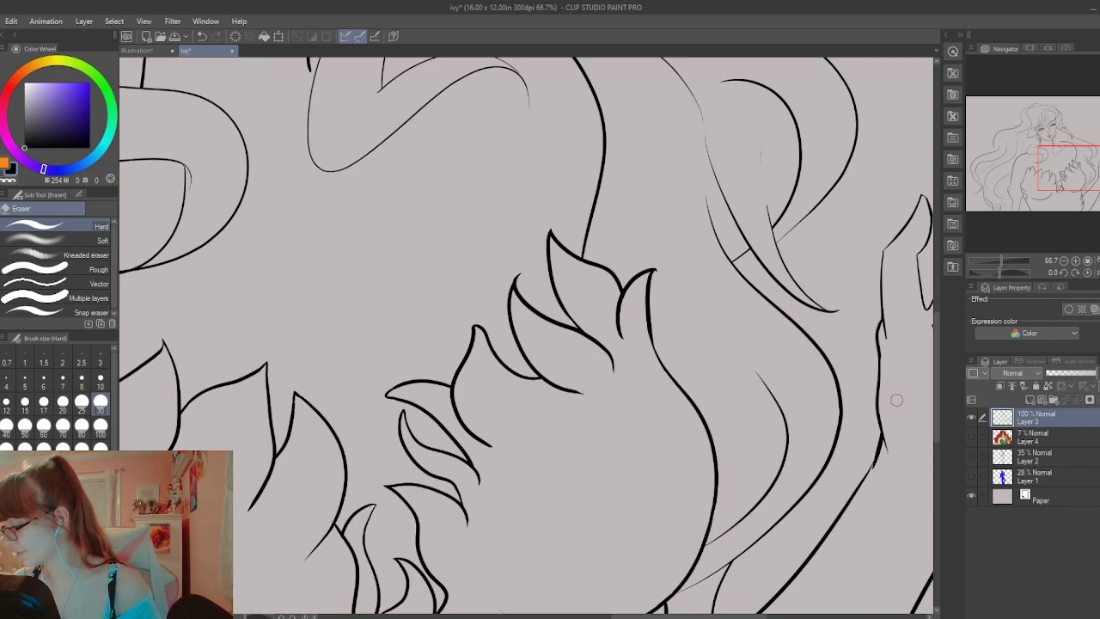
pyautogui.moveTo(937, 331); pyautogui.dragTo(936, 286)
pyautogui.press('p')
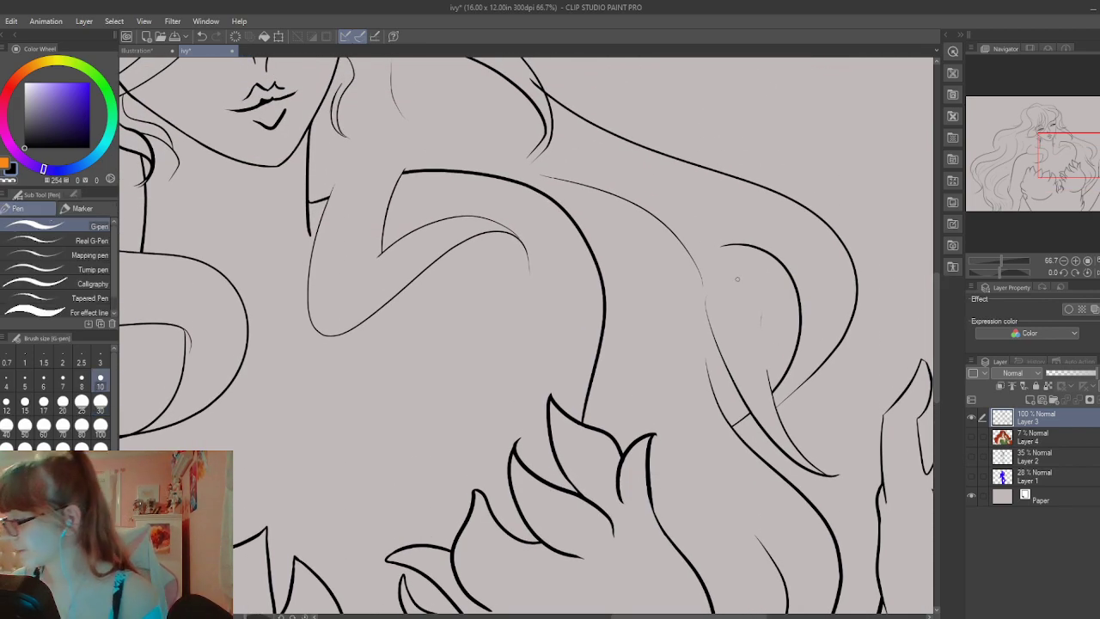
pyautogui.moveTo(736, 263); pyautogui.dragTo(768, 351)
pyautogui.moveTo(744, 307)
pyautogui.mouseDown()
pyautogui.moveTo(792, 434)
pyautogui.moveTo(760, 416)
pyautogui.moveTo(715, 357)
pyautogui.mouseUp()
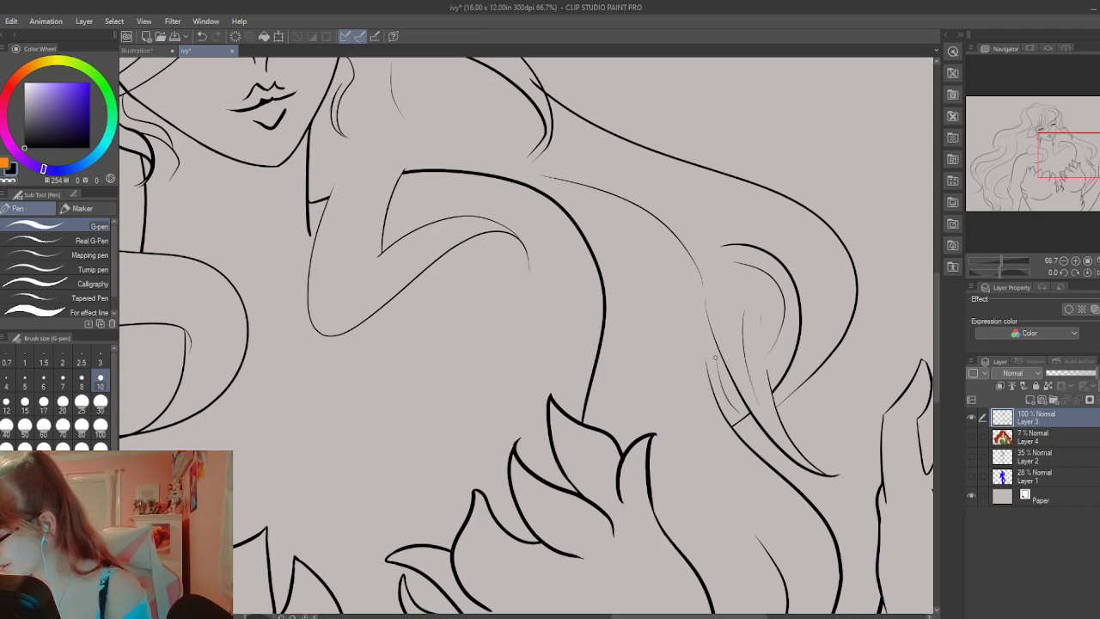
pyautogui.moveTo(672, 310)
pyautogui.mouseDown()
pyautogui.moveTo(686, 486)
pyautogui.moveTo(713, 553)
pyautogui.mouseUp()
pyautogui.moveTo(624, 376)
pyautogui.mouseDown()
pyautogui.moveTo(617, 256)
pyautogui.moveTo(763, 289)
pyautogui.mouseUp()
# Draw thin G-pen strands in the hair beside the neck and above the shoulder
pyautogui.scroll(3, 934, 347)
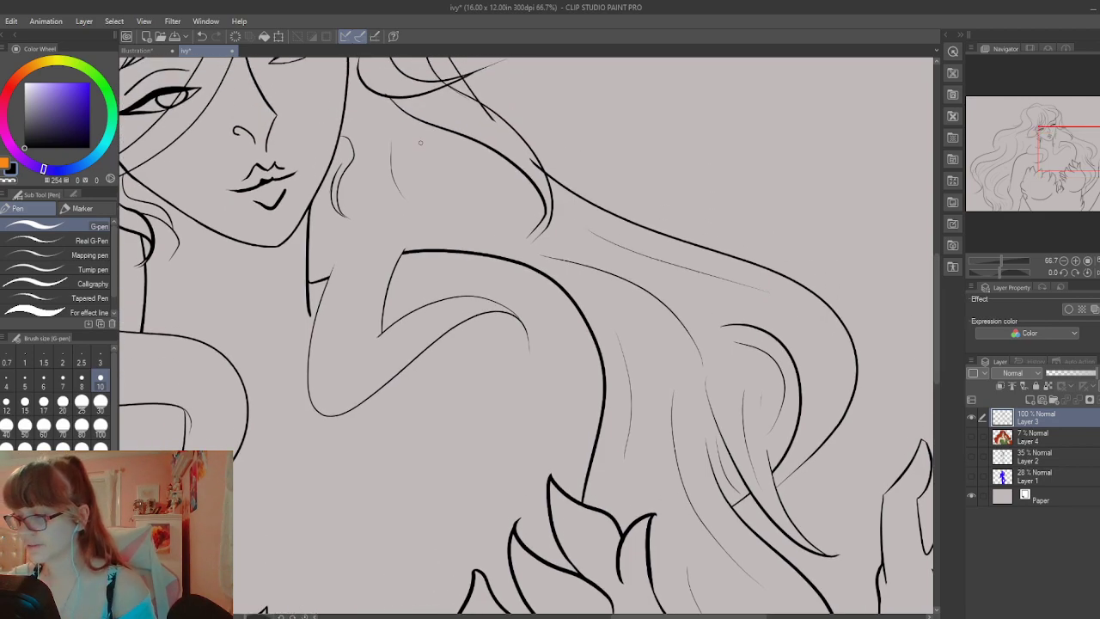
pyautogui.moveTo(413, 151); pyautogui.dragTo(523, 227)
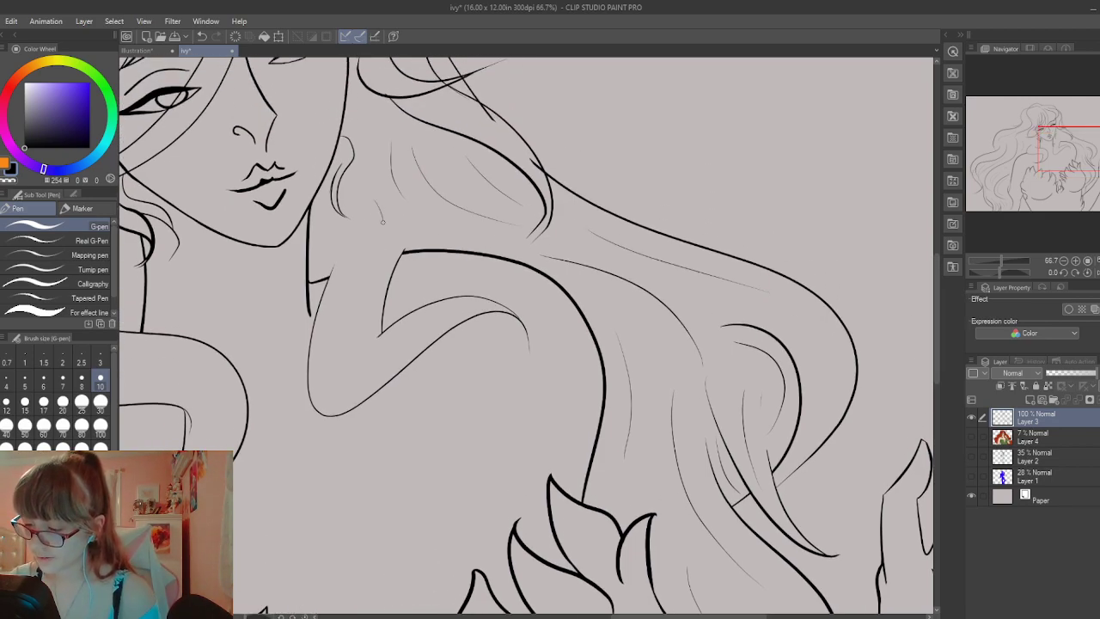
pyautogui.moveTo(382, 221); pyautogui.dragTo(345, 329)
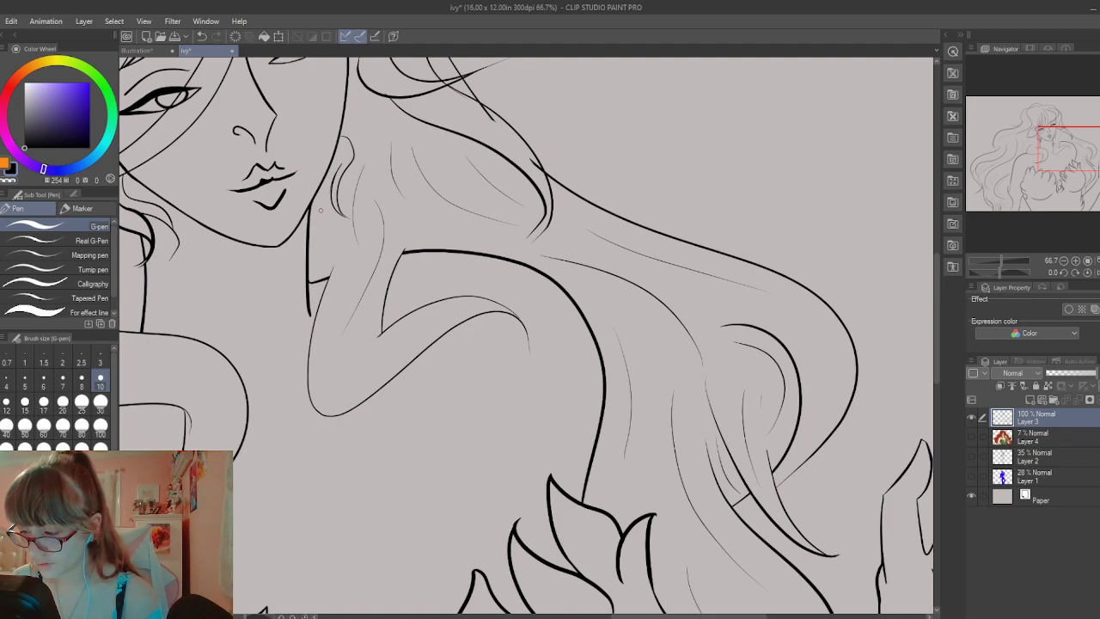
# Erase the overshooting line end where the long outer hair line meets the pointed lock, and trim the pointed lock's outer tail
pyautogui.moveTo(936, 307); pyautogui.dragTo(933, 232)
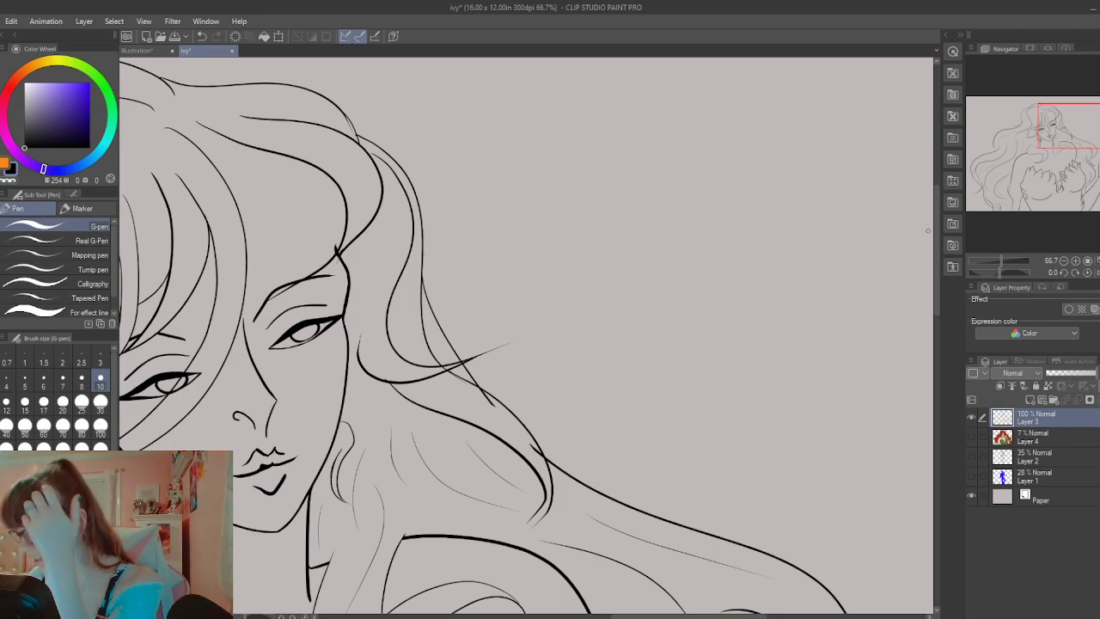
pyautogui.scroll(3, 928, 229)
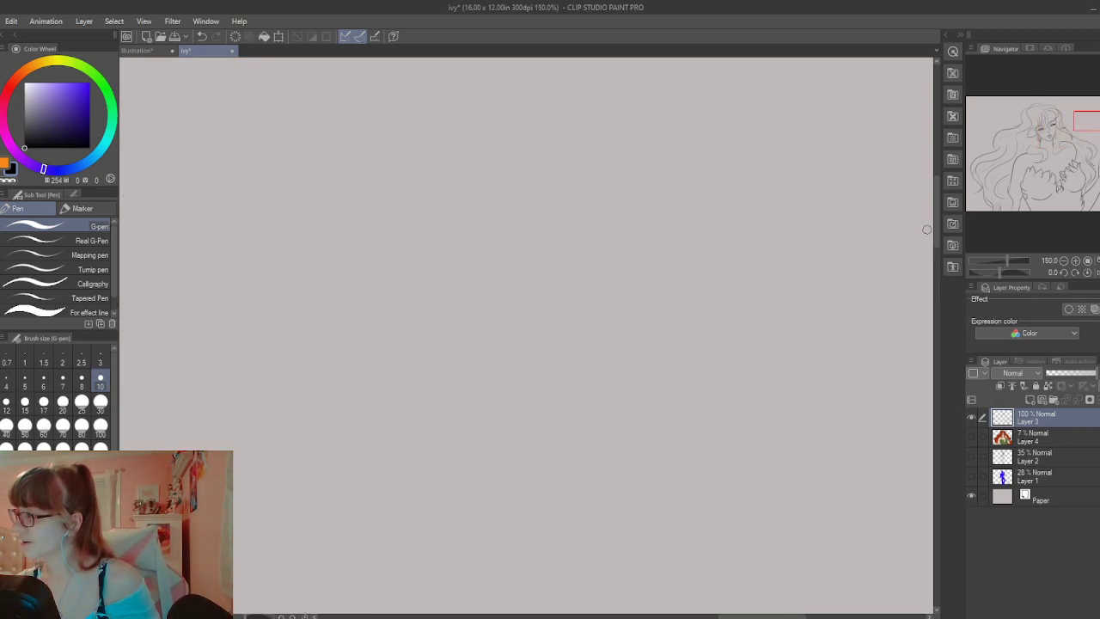
pyautogui.moveTo(944, 241); pyautogui.dragTo(936, 291)
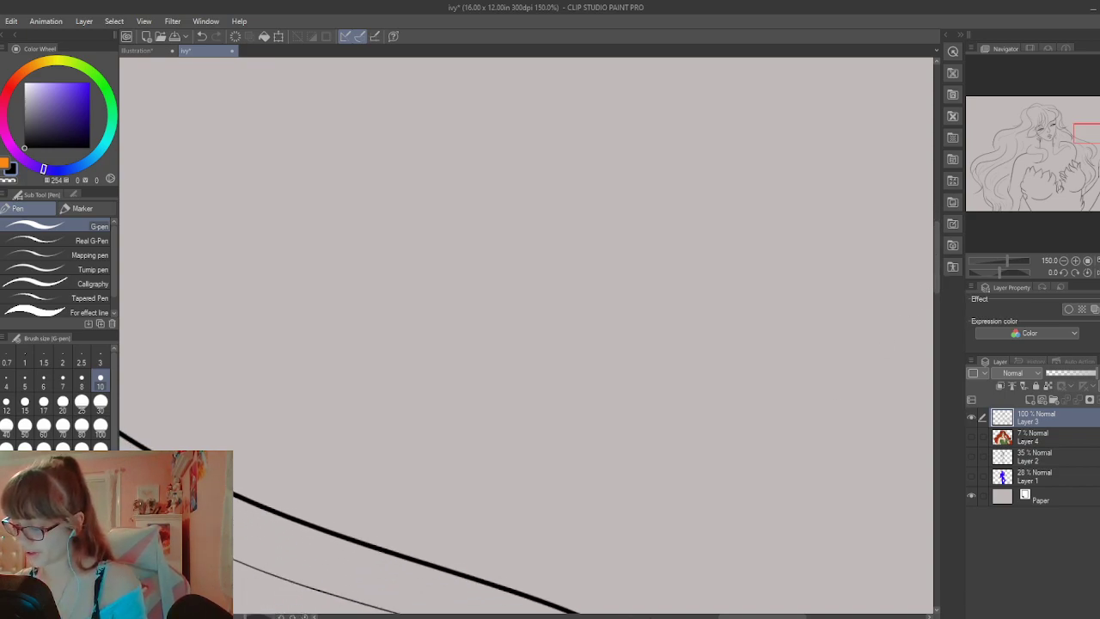
pyautogui.moveTo(753, 615); pyautogui.dragTo(679, 615)
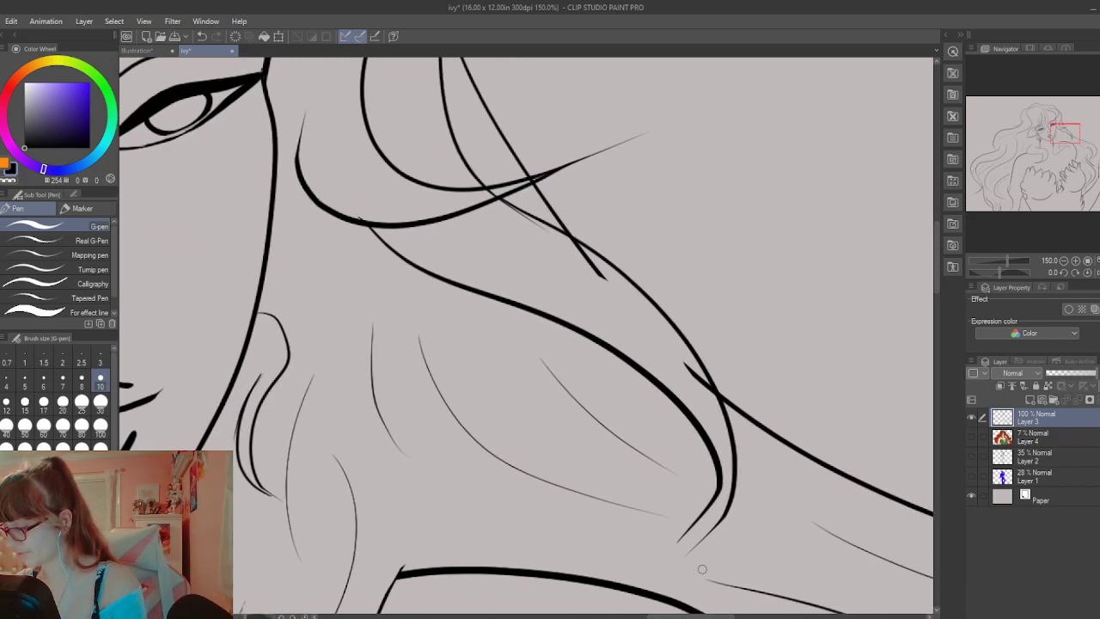
pyautogui.press('e')
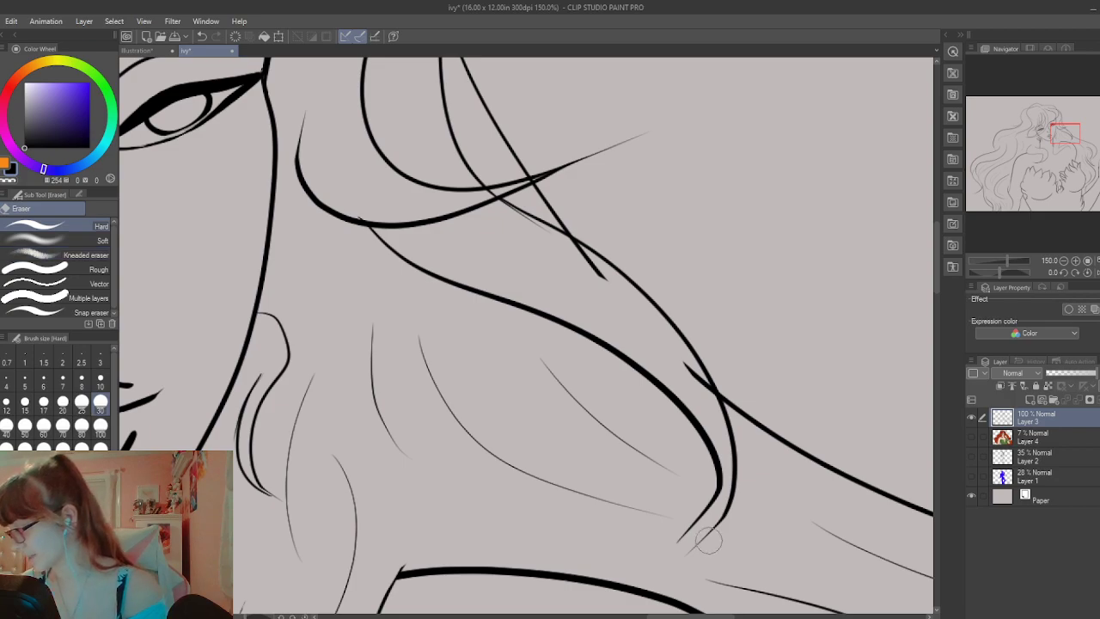
pyautogui.moveTo(707, 543)
pyautogui.mouseDown()
pyautogui.moveTo(762, 482)
pyautogui.moveTo(725, 512)
pyautogui.moveTo(717, 501)
pyautogui.moveTo(664, 551)
pyautogui.moveTo(712, 507)
pyautogui.mouseUp()
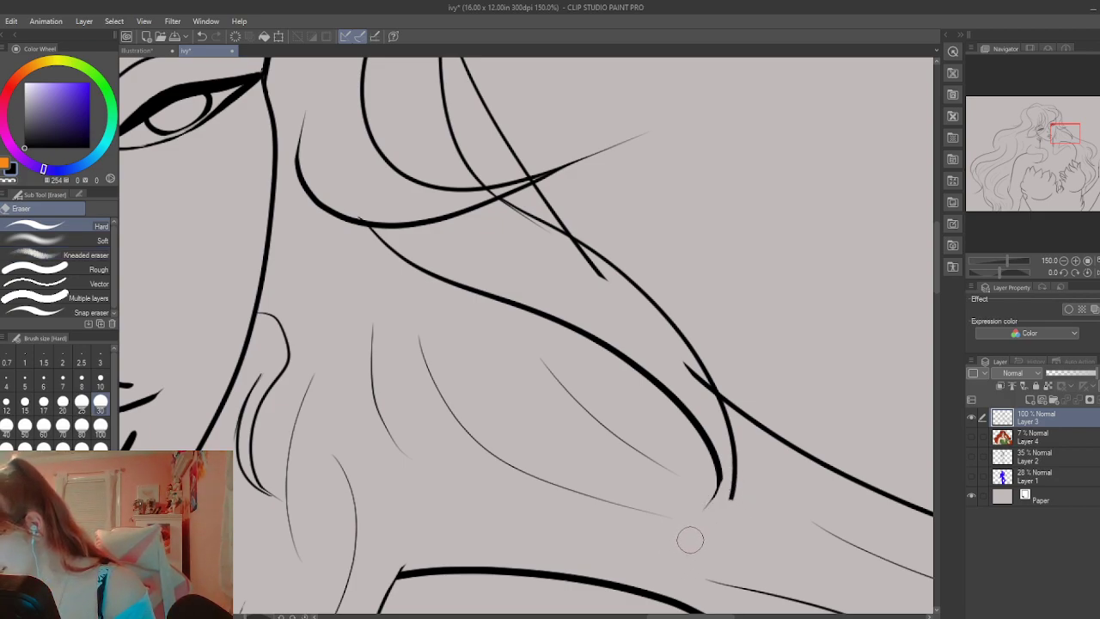
pyautogui.hotkey('ctrl', 'z')
pyautogui.hotkey('ctrl', 'z')
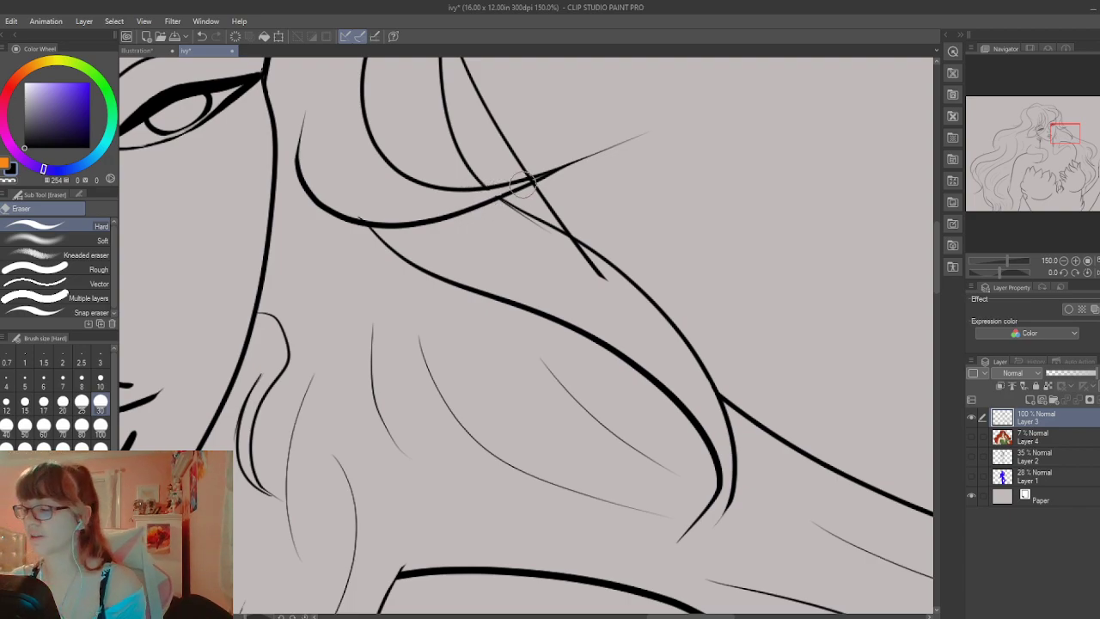
# Using the Hard eraser at size 15, remove the hair-line segments crossing between the two curved lock lines beside the face
pyautogui.moveTo(935, 271); pyautogui.dragTo(934, 239)
pyautogui.hotkey('ctrl', '+')
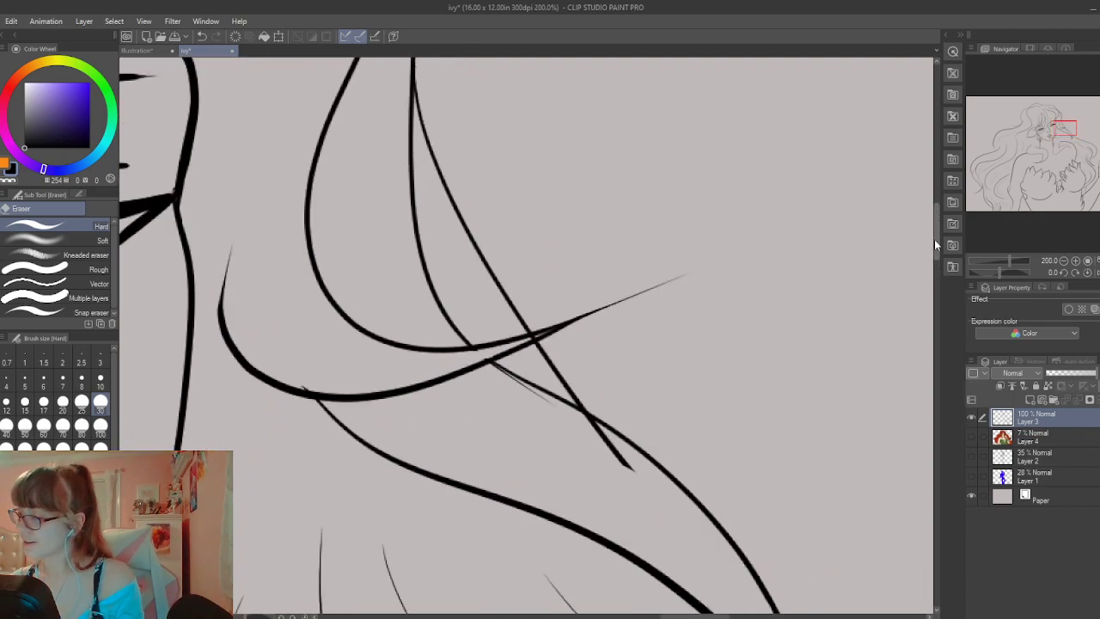
pyautogui.scroll(3, 934, 244)
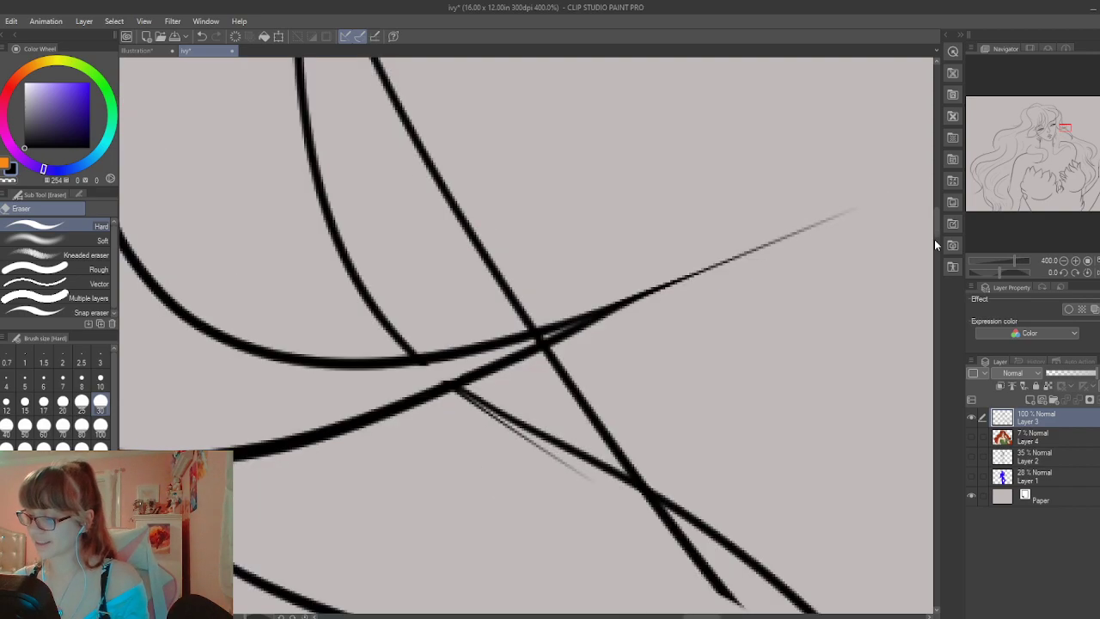
pyautogui.scroll(-3, 923, 231)
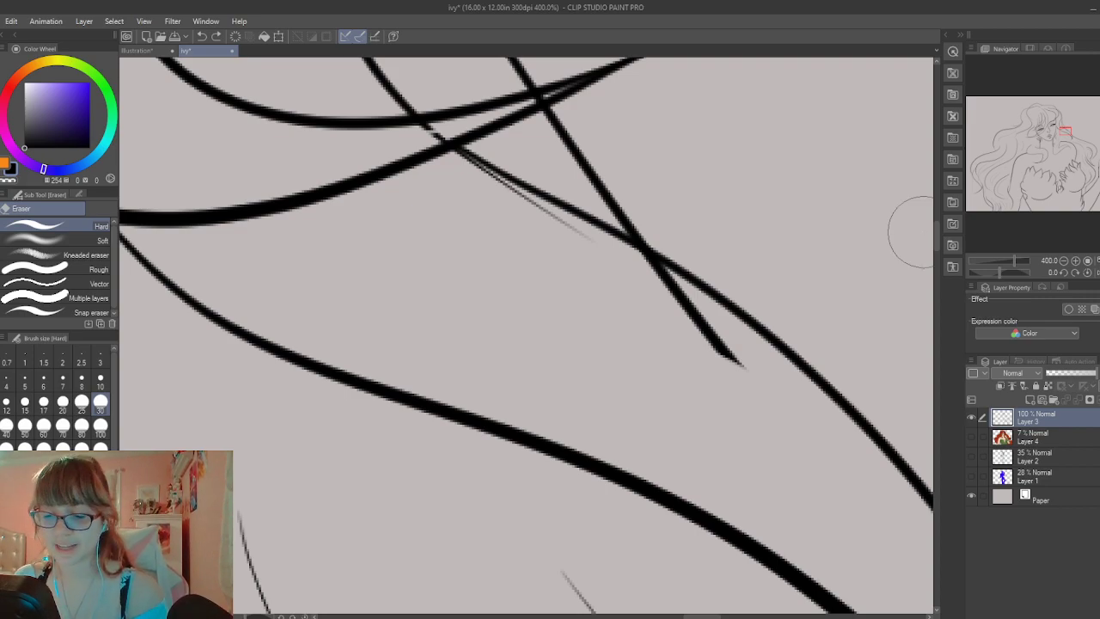
pyautogui.click(25, 400)
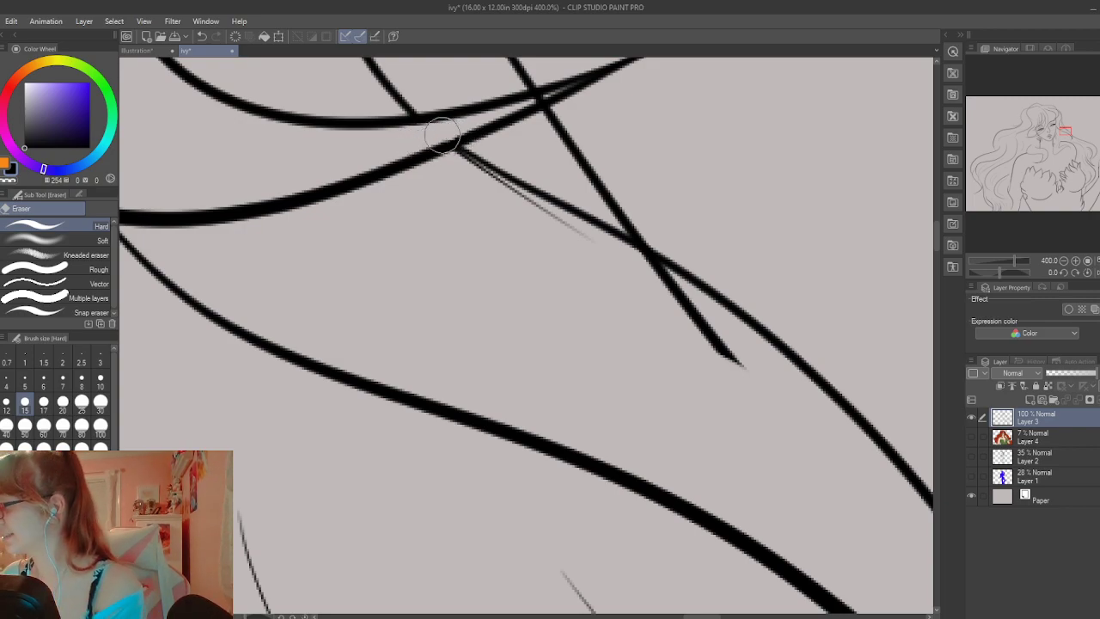
pyautogui.scroll(2, 938, 235)
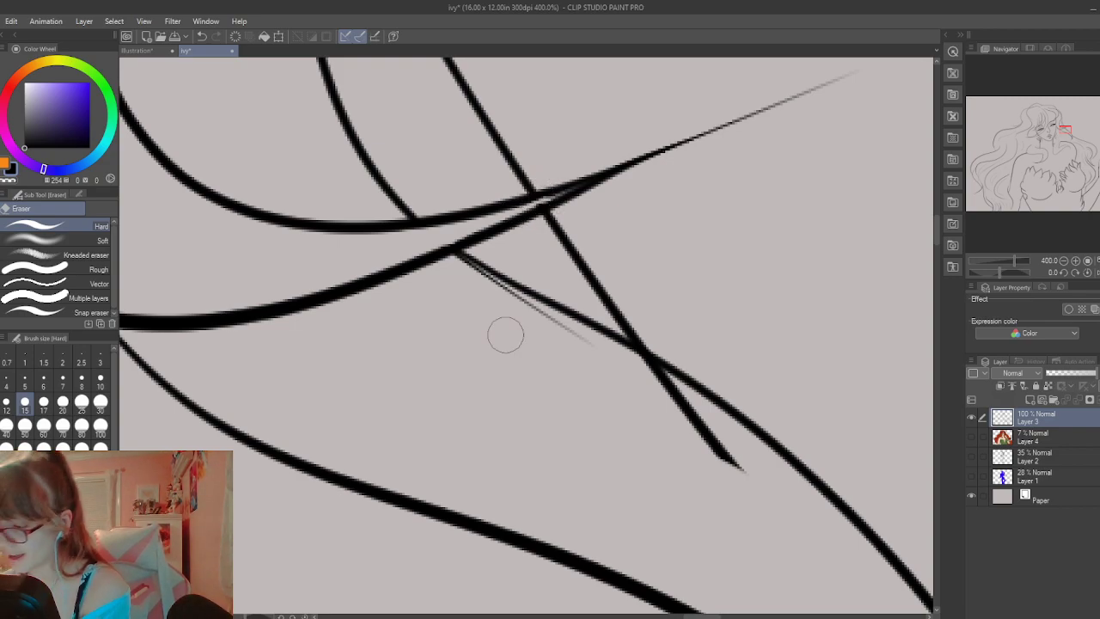
# Erase the straight hair line's tail where it overshoots the junction with the outer lock line
pyautogui.moveTo(728, 457)
pyautogui.mouseDown()
pyautogui.moveTo(703, 440)
pyautogui.moveTo(725, 470)
pyautogui.mouseUp()
pyautogui.moveTo(642, 363)
pyautogui.mouseDown()
pyautogui.moveTo(727, 450)
pyautogui.moveTo(696, 418)
pyautogui.mouseUp()
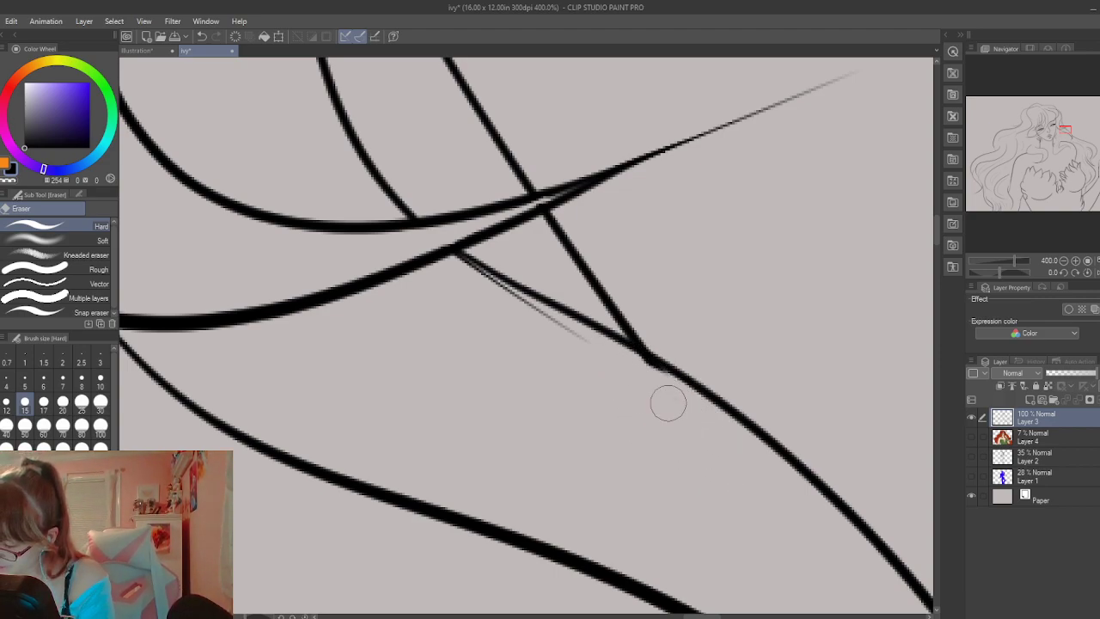
pyautogui.moveTo(629, 351)
pyautogui.mouseDown()
pyautogui.moveTo(648, 378)
pyautogui.moveTo(681, 394)
pyautogui.mouseUp()
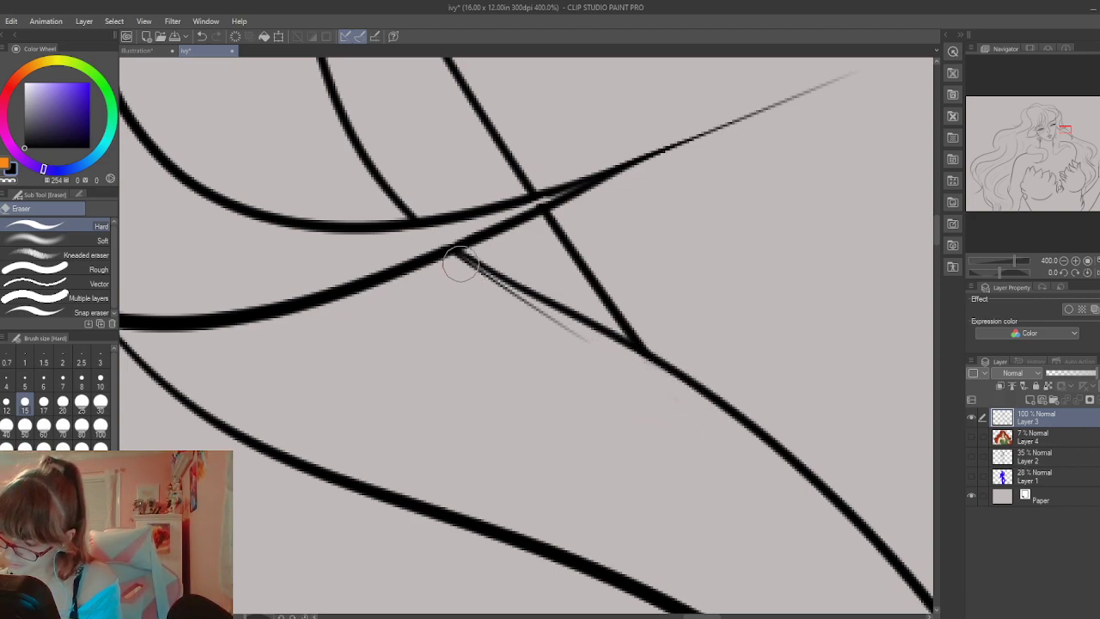
# Erase the stray thin line beneath the lock's upper outline and restore the outline's weight with the G-pen
pyautogui.moveTo(461, 265); pyautogui.dragTo(554, 331)
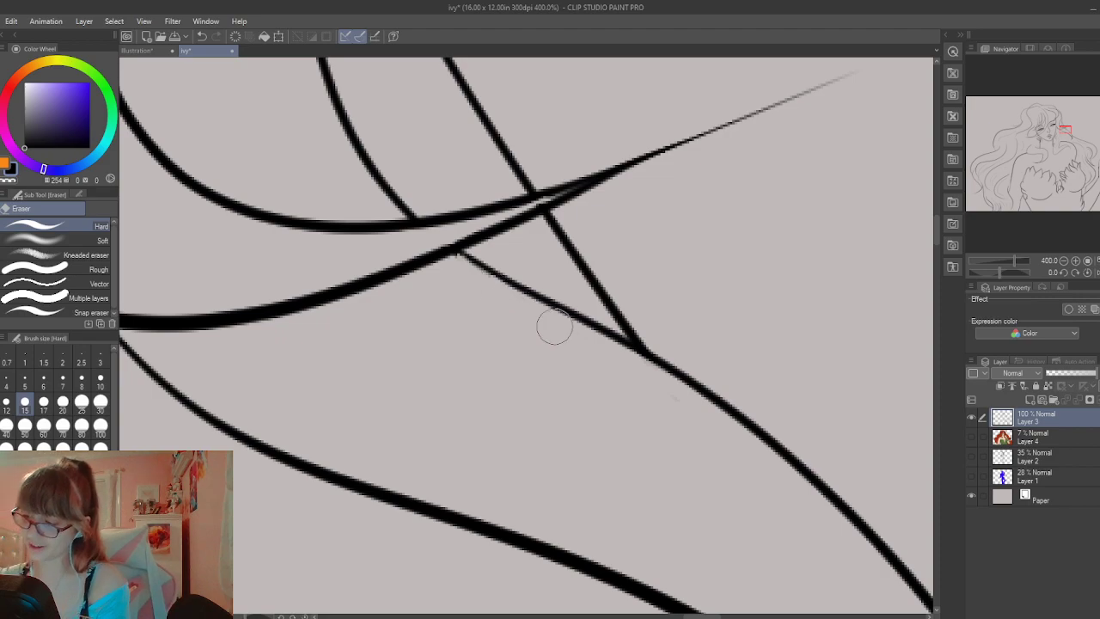
pyautogui.press('p')
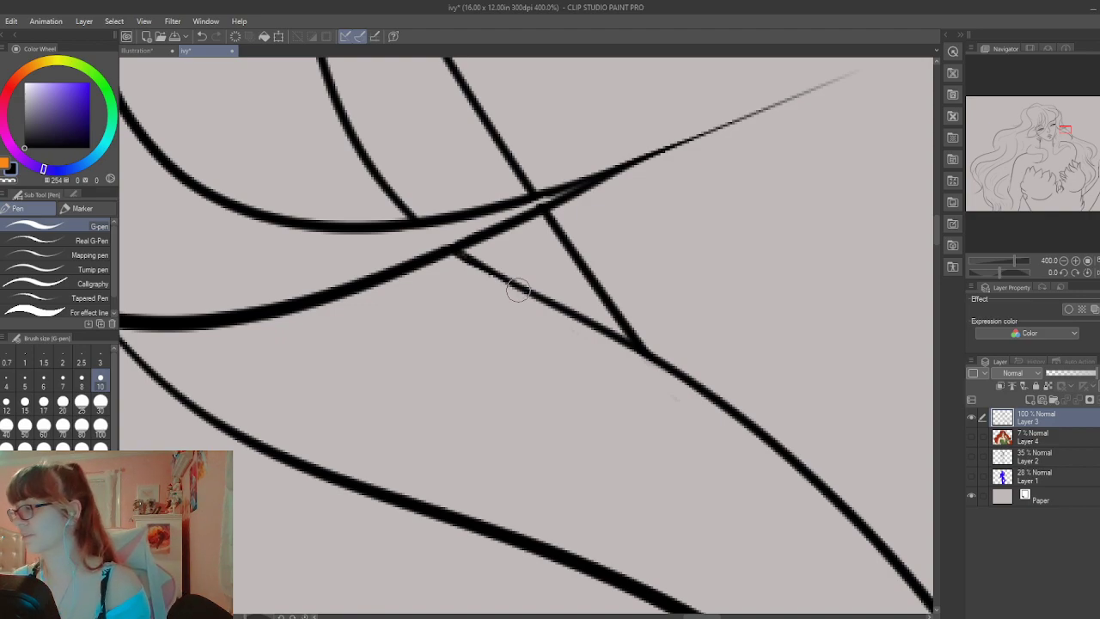
pyautogui.hotkey('ctrl', '-')
pyautogui.hotkey('ctrl', '-')
pyautogui.hotkey('ctrl', '-')
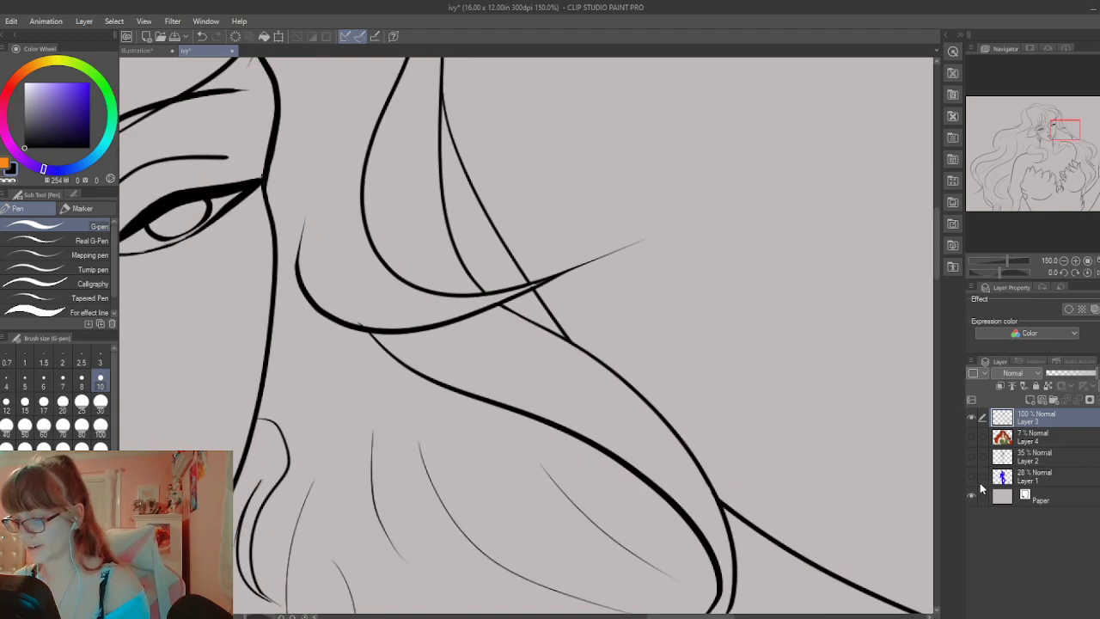
# Thin the upper end of the curved lock beside the cheek with the Hard eraser so that it tapers
pyautogui.press('e')
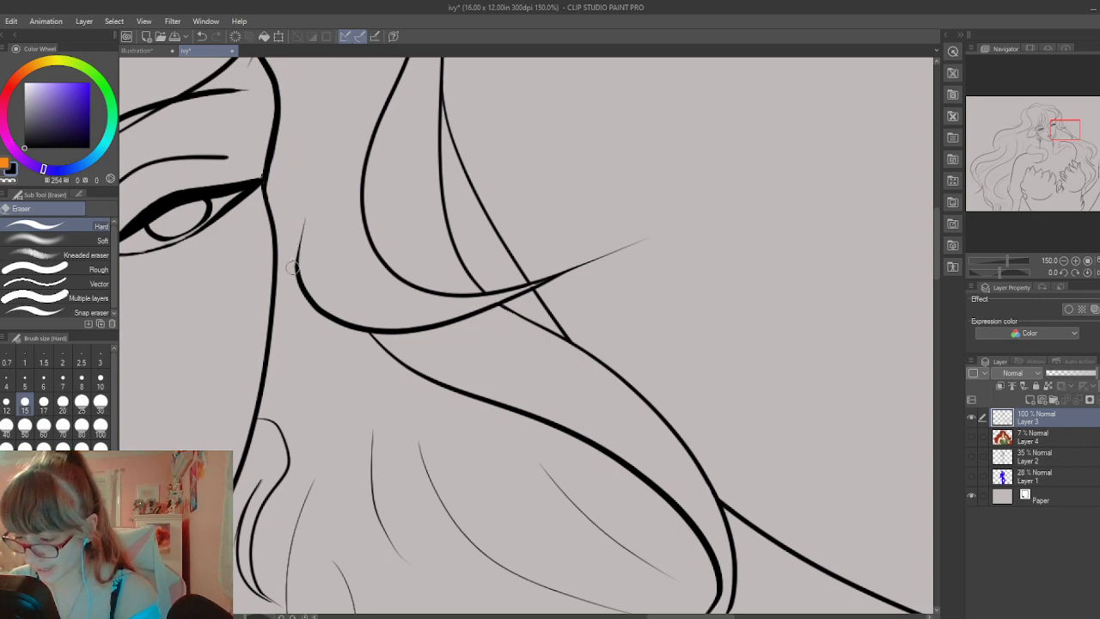
pyautogui.moveTo(296, 242); pyautogui.dragTo(302, 289)
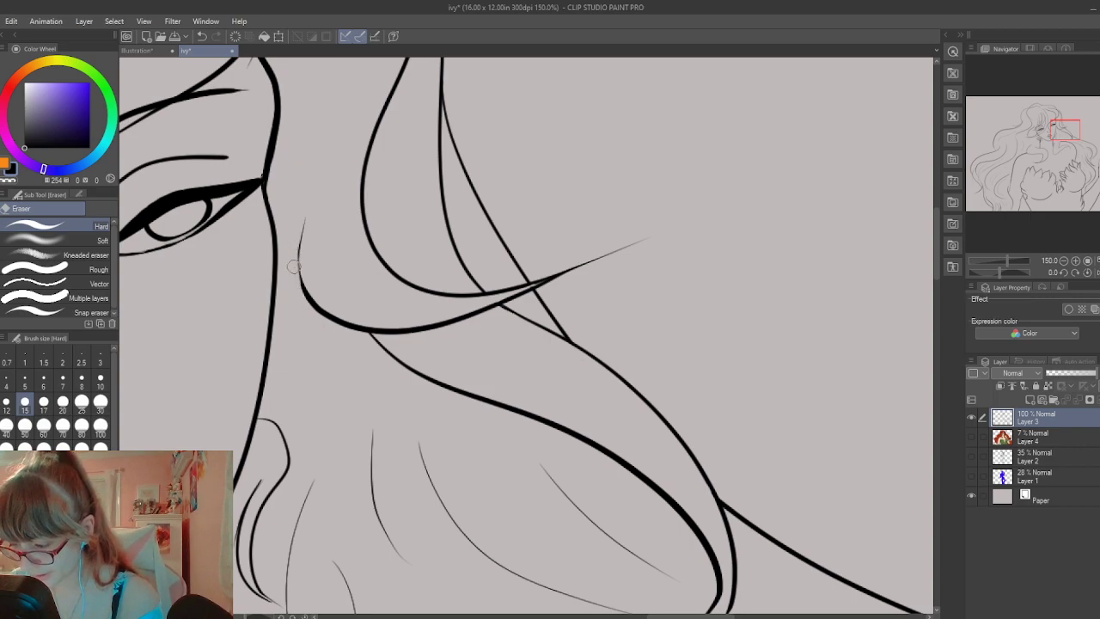
pyautogui.hotkey('ctrl', 'z')
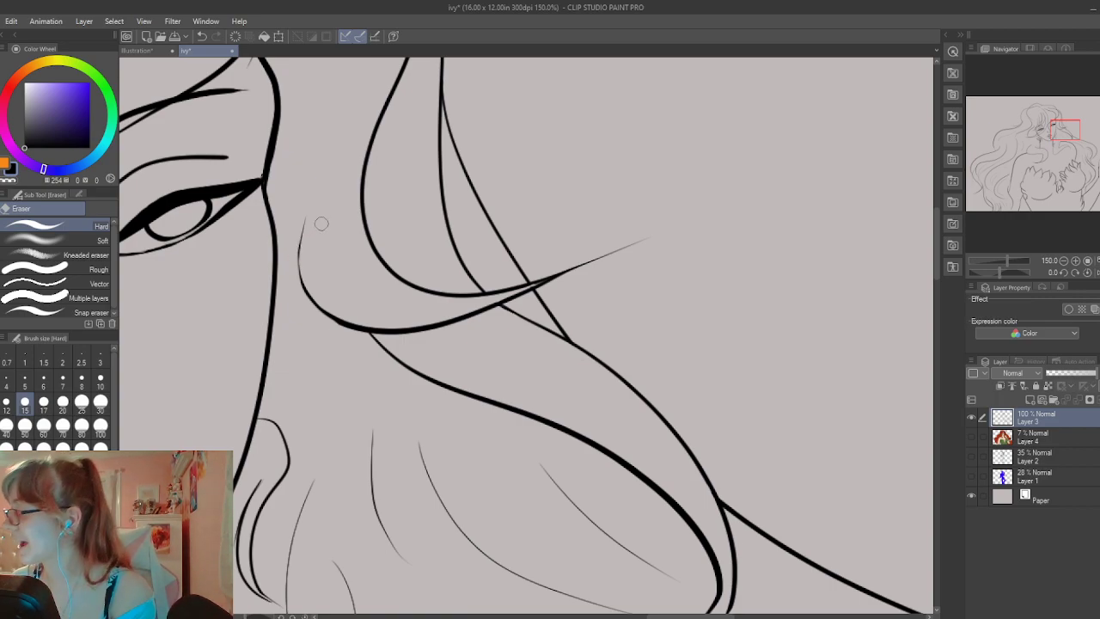
# Erase the small spike protruding above the point where the hair locks meet the forehead outline
pyautogui.scroll(4, 936, 270)
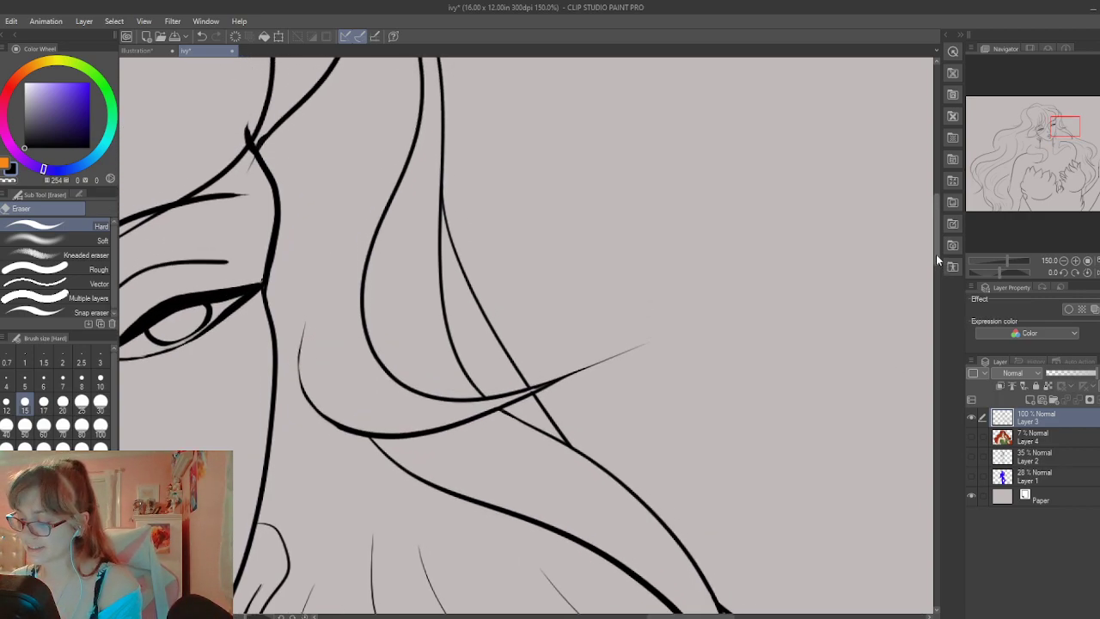
pyautogui.scroll(4, 935, 254)
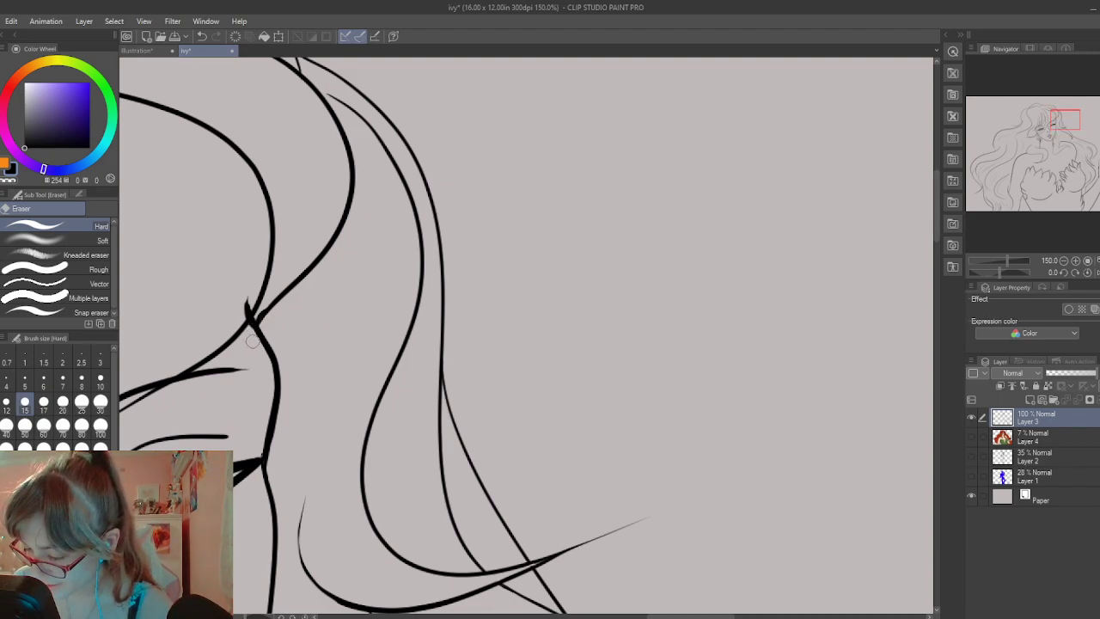
pyautogui.moveTo(252, 341)
pyautogui.mouseDown()
pyautogui.moveTo(247, 298)
pyautogui.moveTo(241, 320)
pyautogui.moveTo(248, 296)
pyautogui.moveTo(237, 315)
pyautogui.moveTo(241, 282)
pyautogui.moveTo(241, 315)
pyautogui.mouseUp()
pyautogui.hotkey('ctrl', 'z')
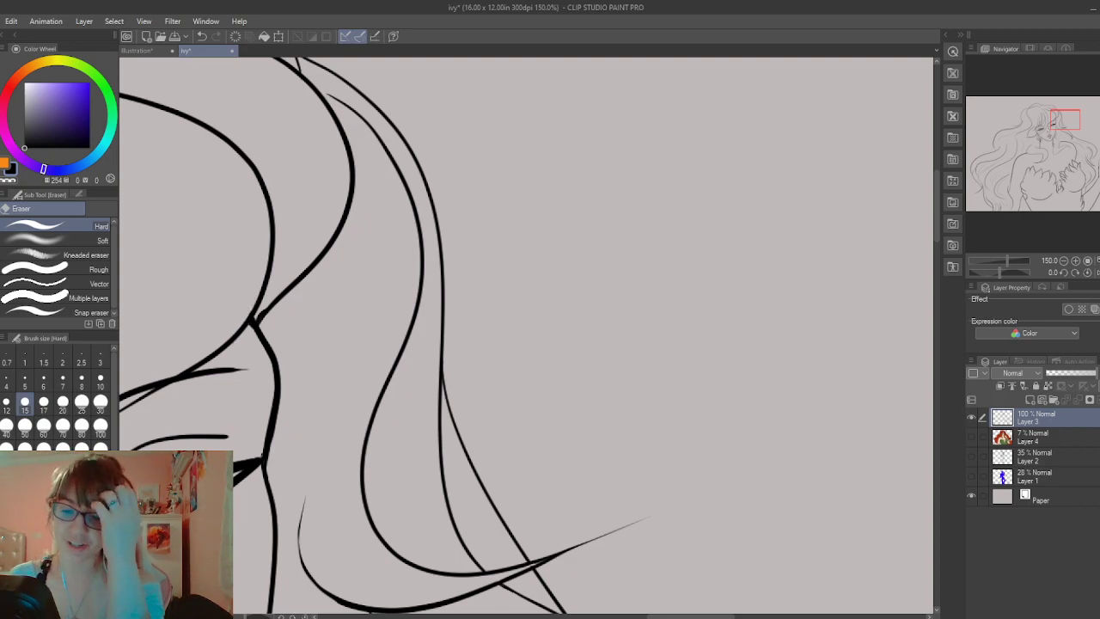
# Clean up the thick junction of the hair locks and forehead outline, trimming the excess ink with the Hard eraser
pyautogui.press('p')
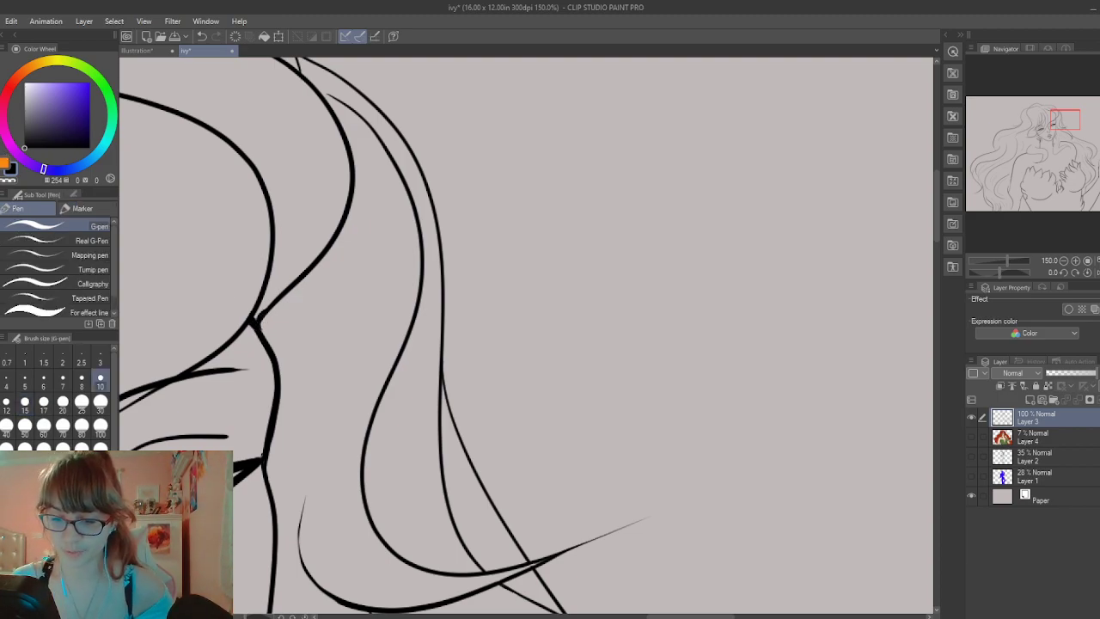
pyautogui.press('e')
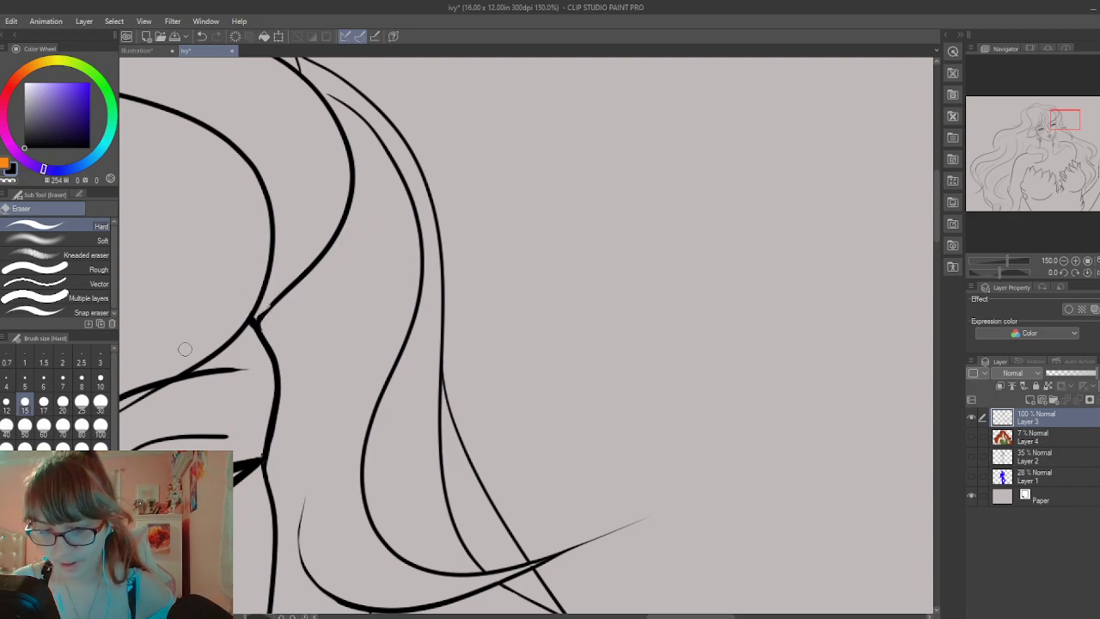
pyautogui.hotkey('ctrl', 'z')
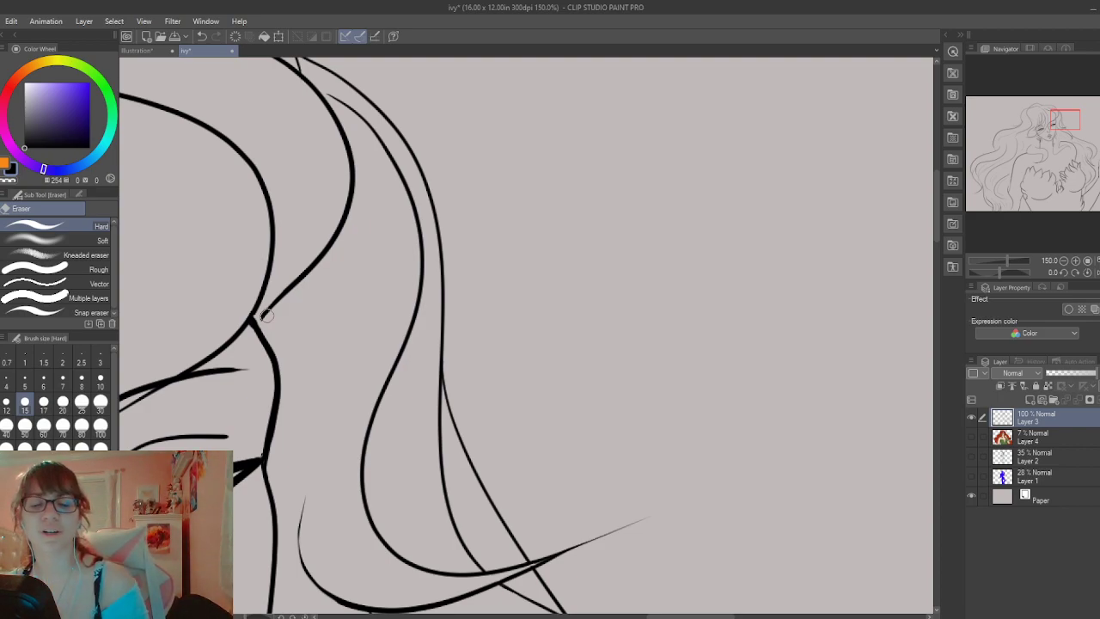
pyautogui.press('p')
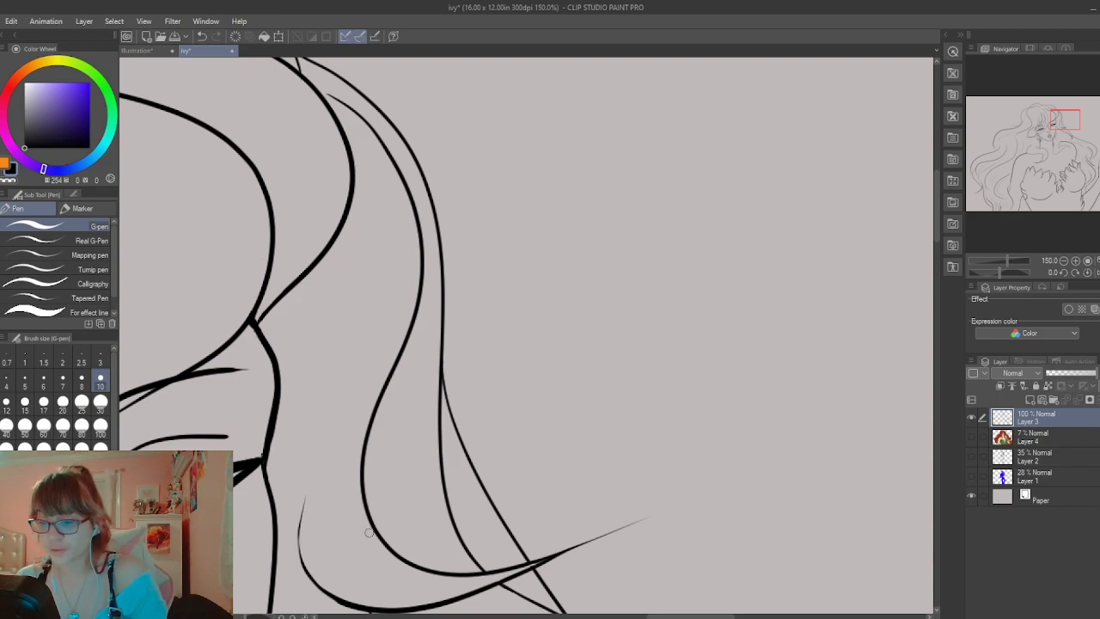
pyautogui.press('e')
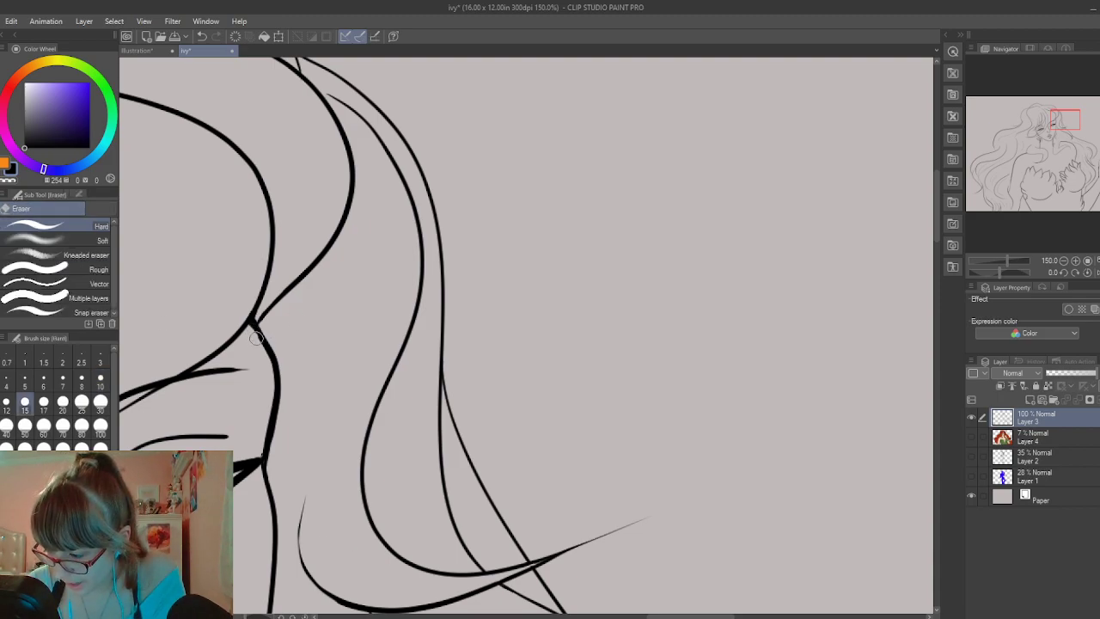
pyautogui.hotkey('ctrl', 'z')
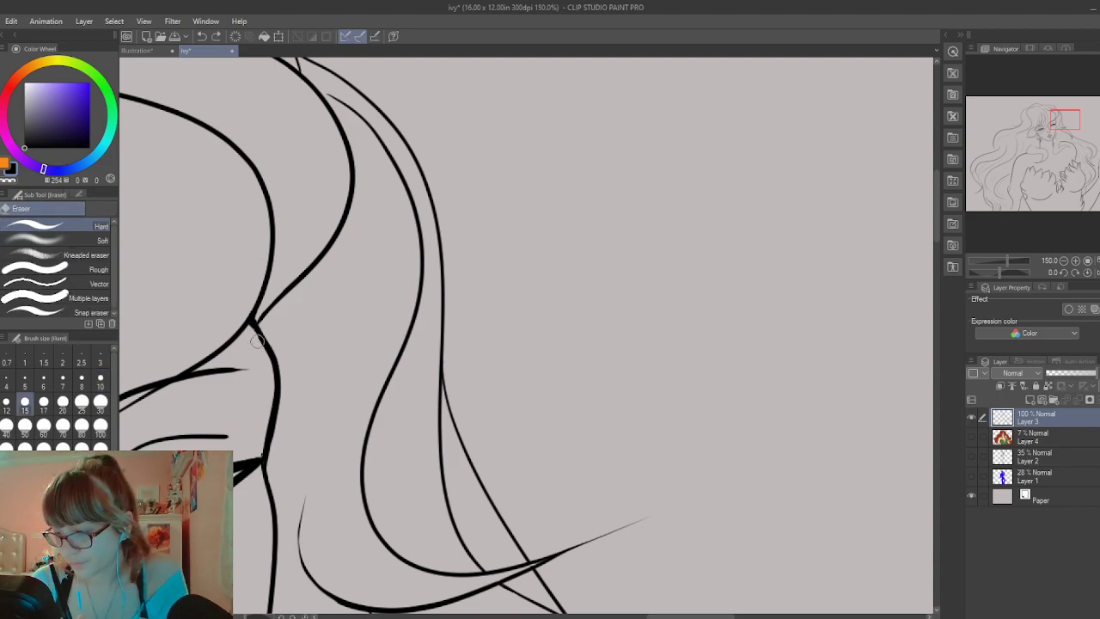
pyautogui.moveTo(255, 332); pyautogui.dragTo(250, 328)
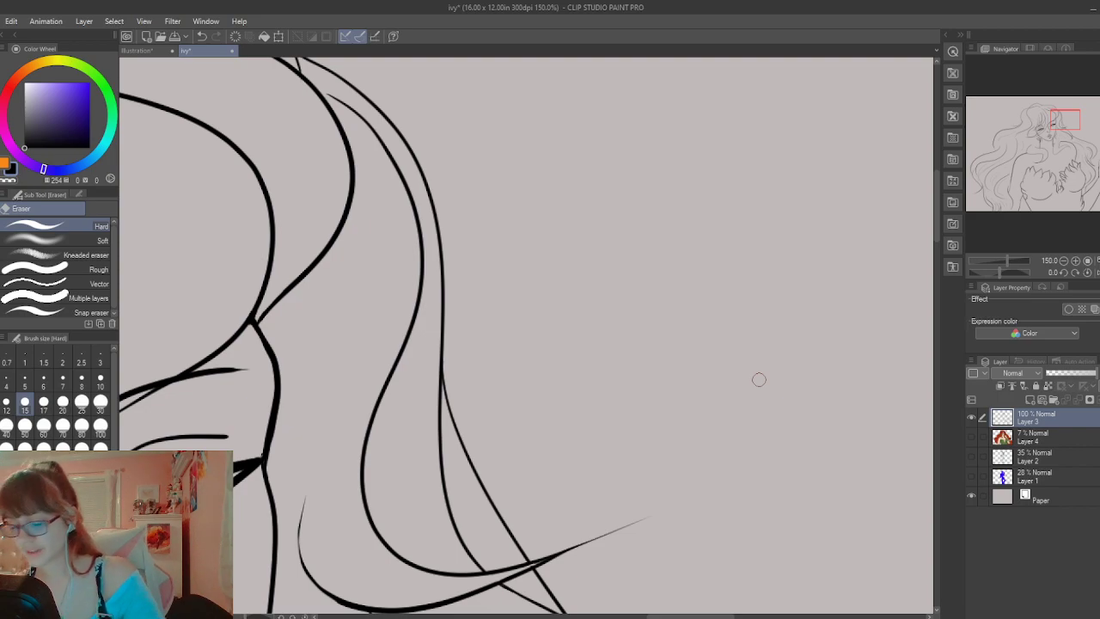
# Erase the doubled thin line and overlap where the top hair outline meets the side locks
pyautogui.scroll(-3, 760, 378)
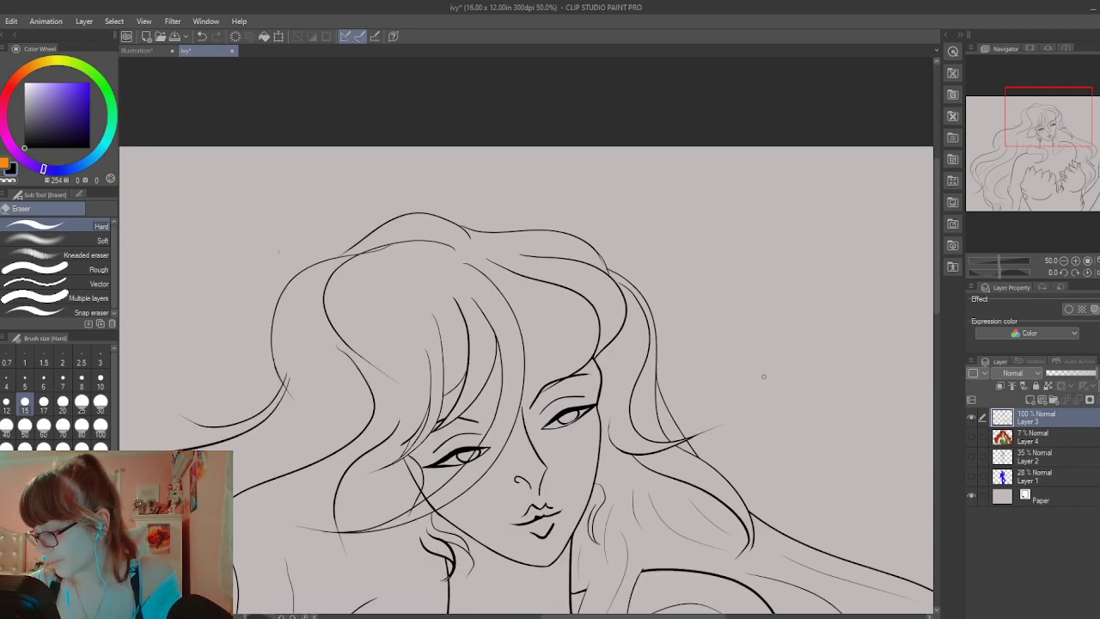
pyautogui.scroll(3, 763, 377)
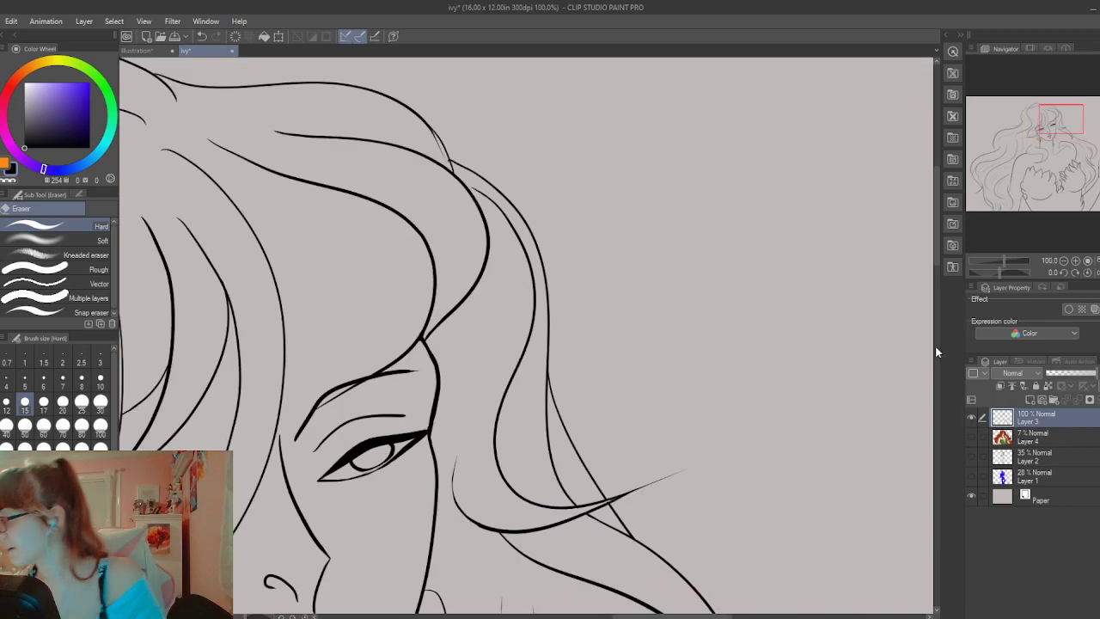
pyautogui.scroll(2, 381, 252)
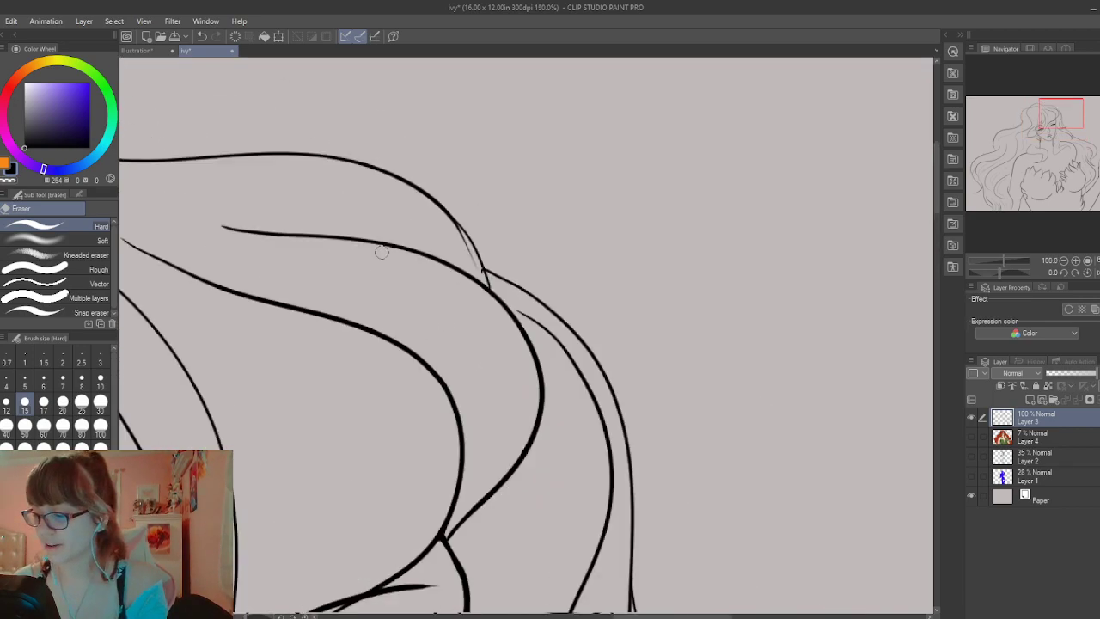
pyautogui.scroll(3, 381, 251)
pyautogui.moveTo(442, 226)
pyautogui.mouseDown()
pyautogui.moveTo(399, 187)
pyautogui.moveTo(452, 270)
pyautogui.moveTo(399, 184)
pyautogui.moveTo(482, 311)
pyautogui.moveTo(368, 164)
pyautogui.moveTo(427, 210)
pyautogui.moveTo(392, 172)
pyautogui.moveTo(492, 344)
pyautogui.mouseUp()
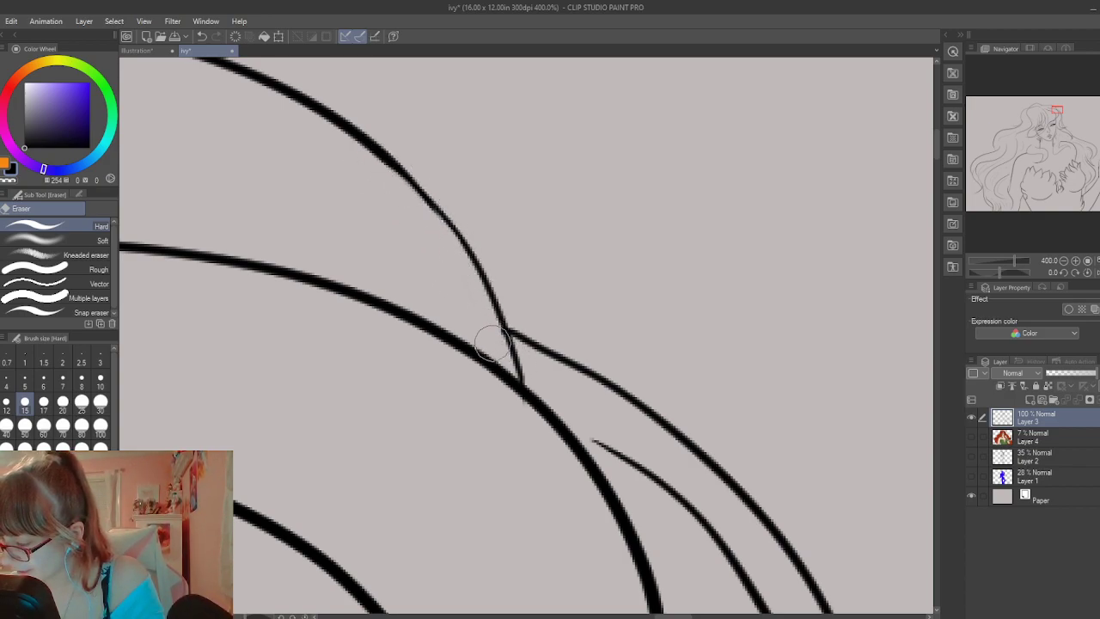
pyautogui.scroll(-4, 515, 343)
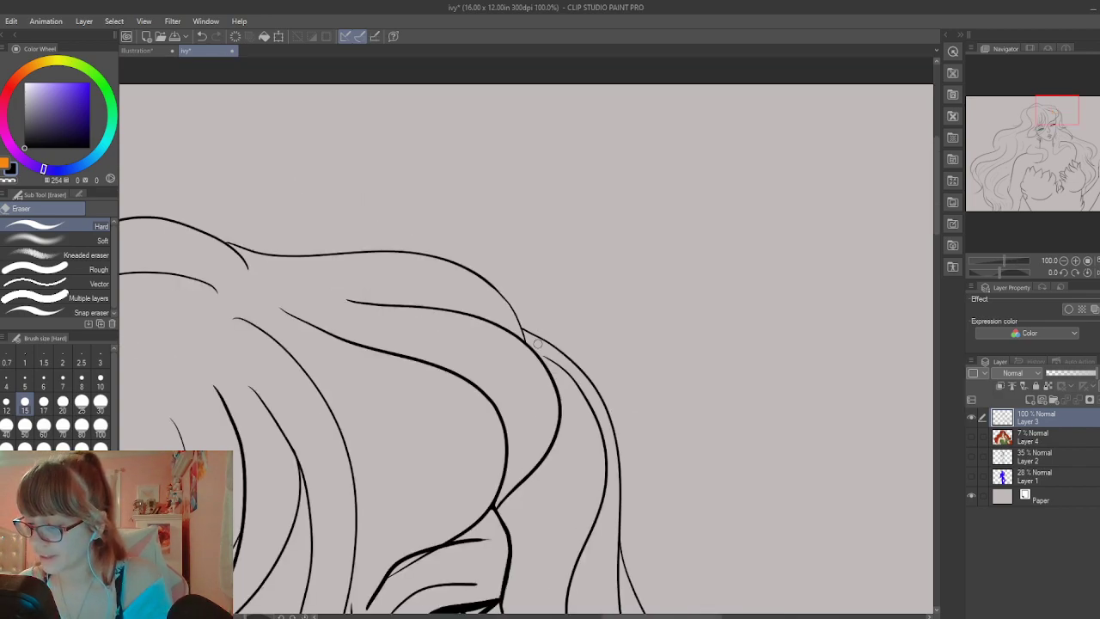
# Erase part of the thin stray line where the two hair outlines cross at the crown, using the Hard eraser
pyautogui.scroll(-1, 538, 343)
pyautogui.scroll(5, 301, 263)
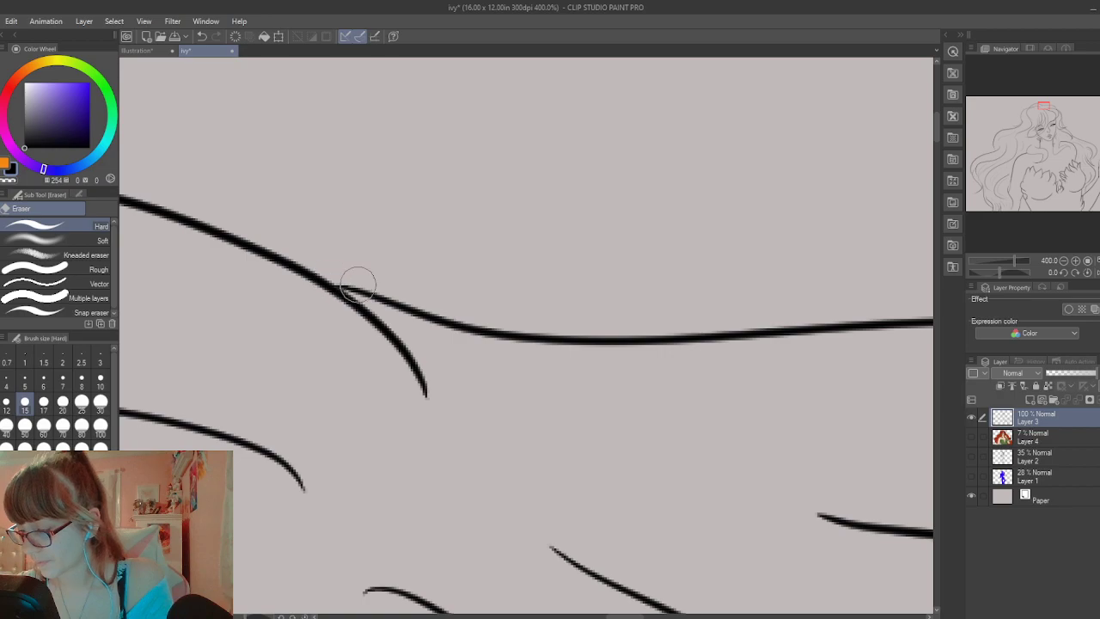
pyautogui.scroll(-4, 383, 287)
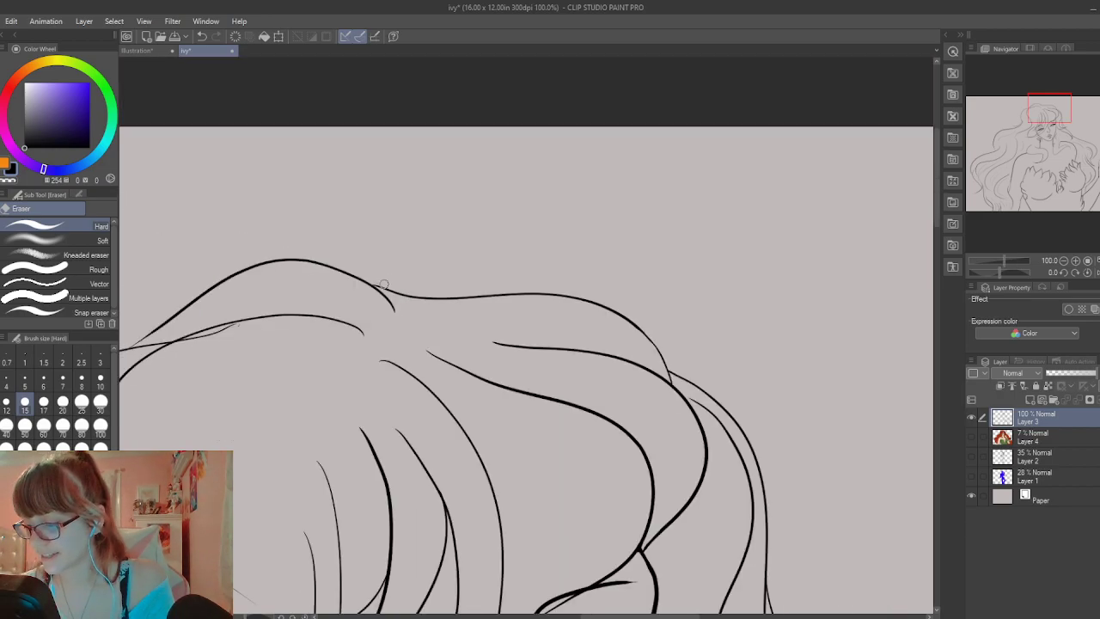
pyautogui.scroll(-2, 383, 285)
pyautogui.scroll(4, 422, 280)
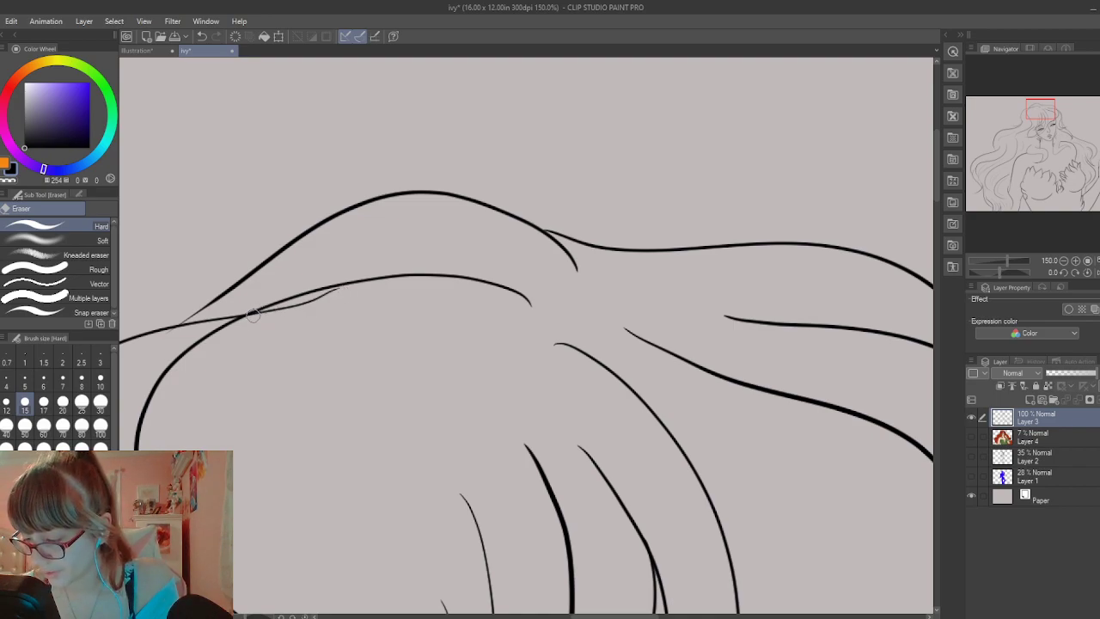
pyautogui.moveTo(258, 313); pyautogui.dragTo(253, 316)
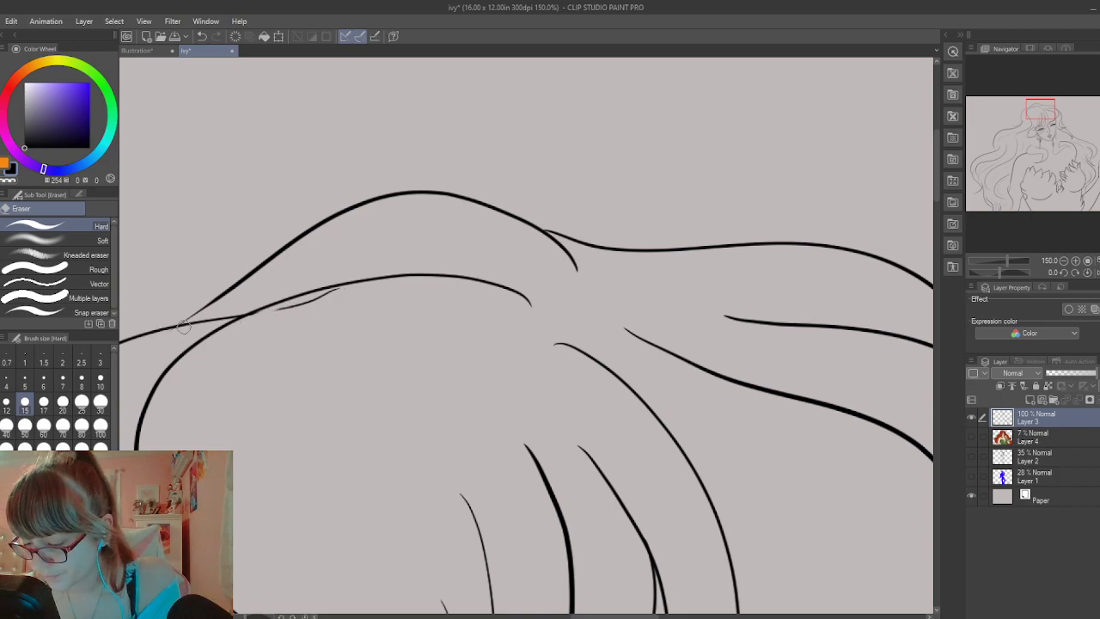
pyautogui.scroll(-4, 178, 335)
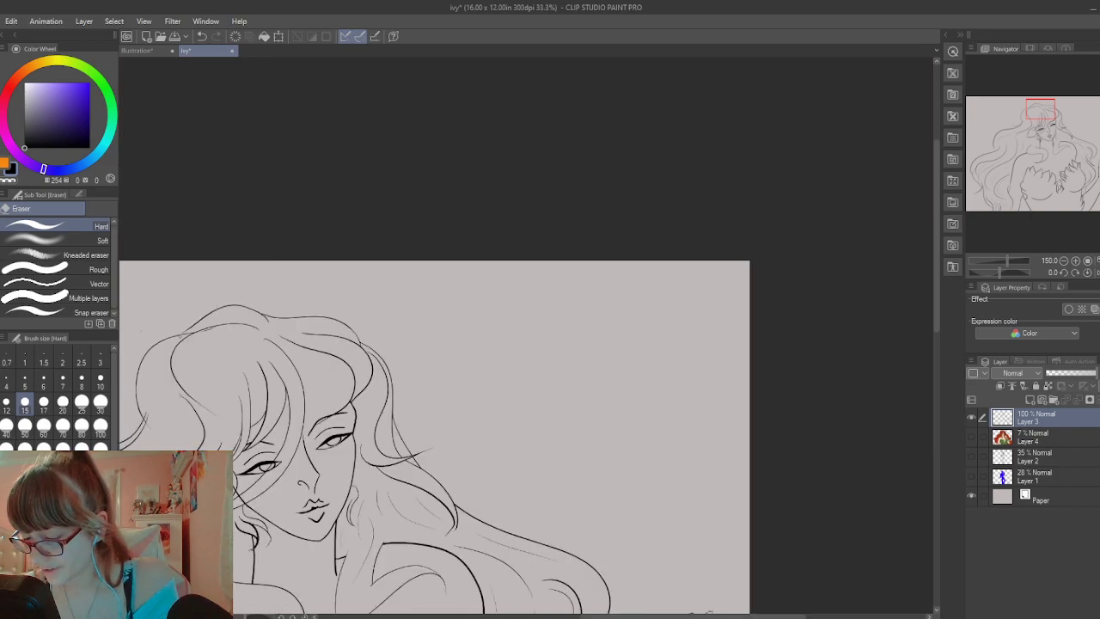
# Try to thicken the lower part of the outer hair outline above the flicked lock with the G-pen
pyautogui.scroll(5, 246, 477)
pyautogui.scroll(-3, 246, 477)
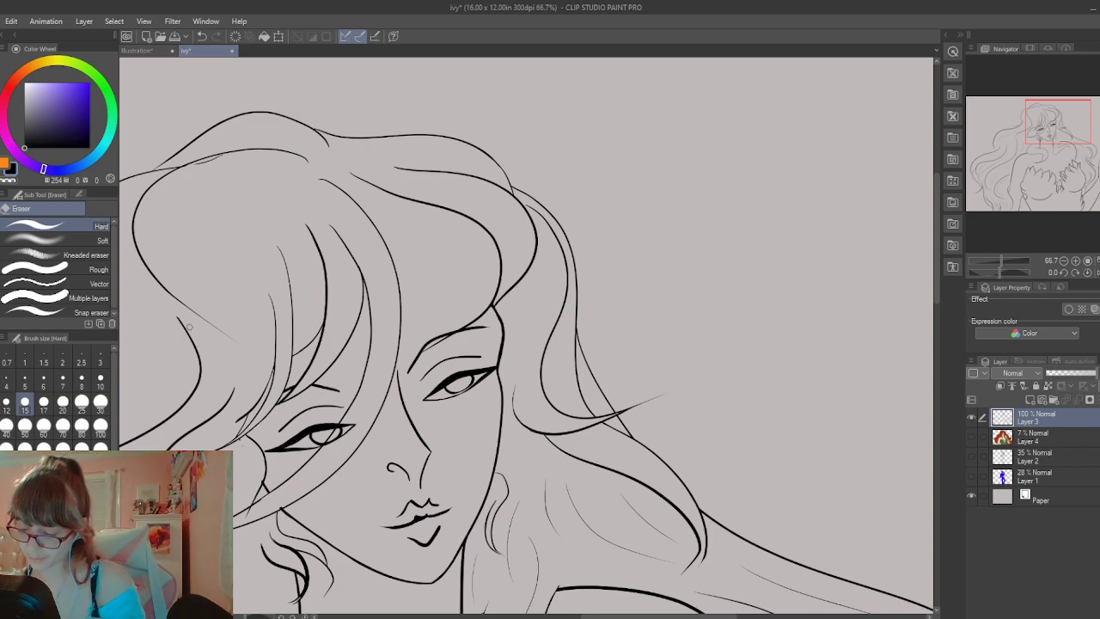
pyautogui.moveTo(659, 616); pyautogui.dragTo(637, 615)
pyautogui.moveTo(473, 481); pyautogui.dragTo(489, 481)
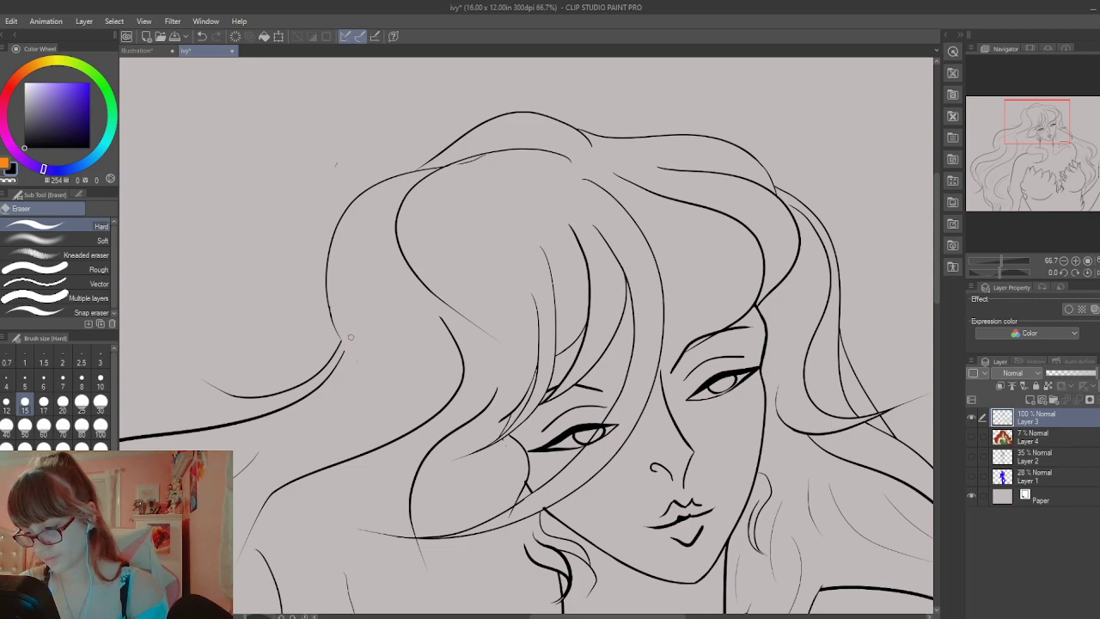
pyautogui.press('p')
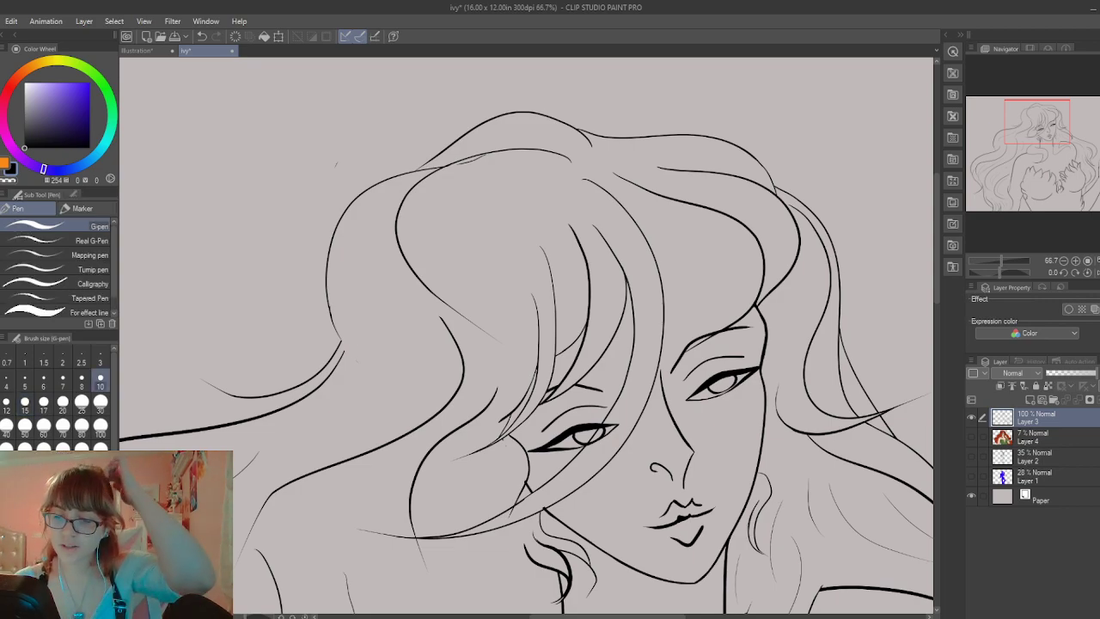
pyautogui.hotkey('ctrl', '+')
pyautogui.hotkey('ctrl', '+')
pyautogui.hotkey('ctrl', '+')
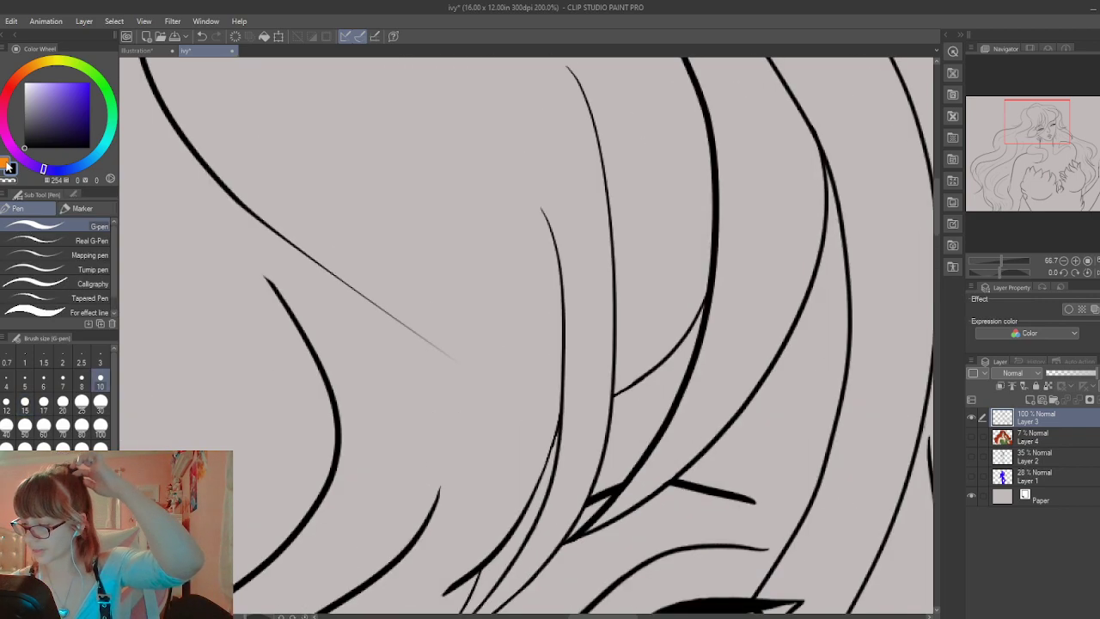
pyautogui.moveTo(603, 616); pyautogui.dragTo(539, 616)
pyautogui.moveTo(668, 255); pyautogui.dragTo(704, 350)
pyautogui.hotkey('ctrl', 'z')
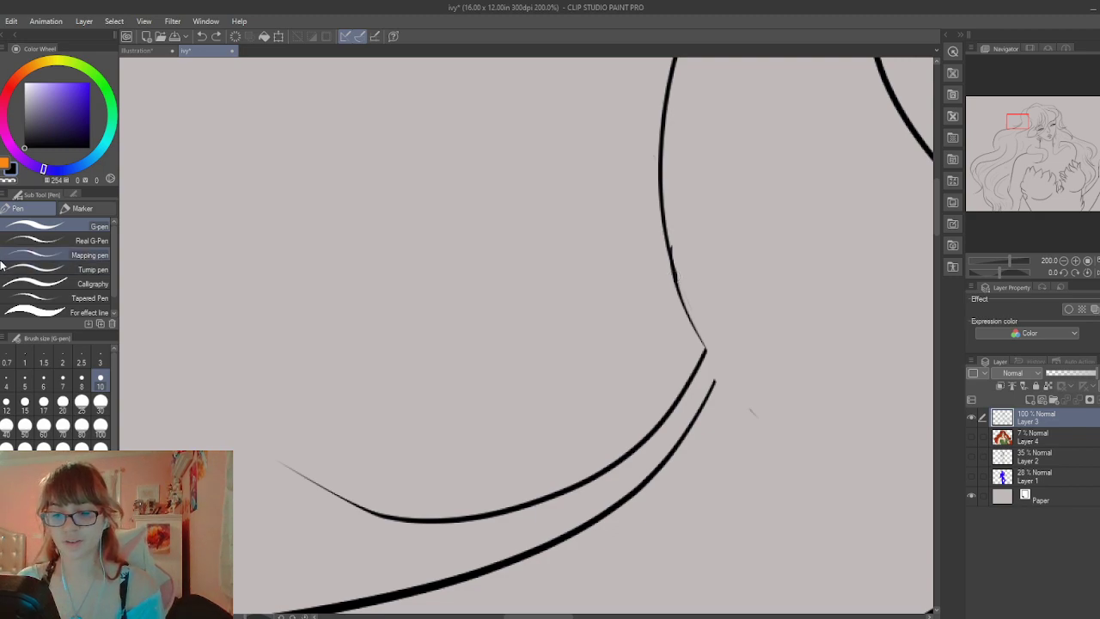
# Trim the flicked lock's faint tip and ink a thin curved strand beneath it, ending at the lower hair line
pyautogui.press('e')
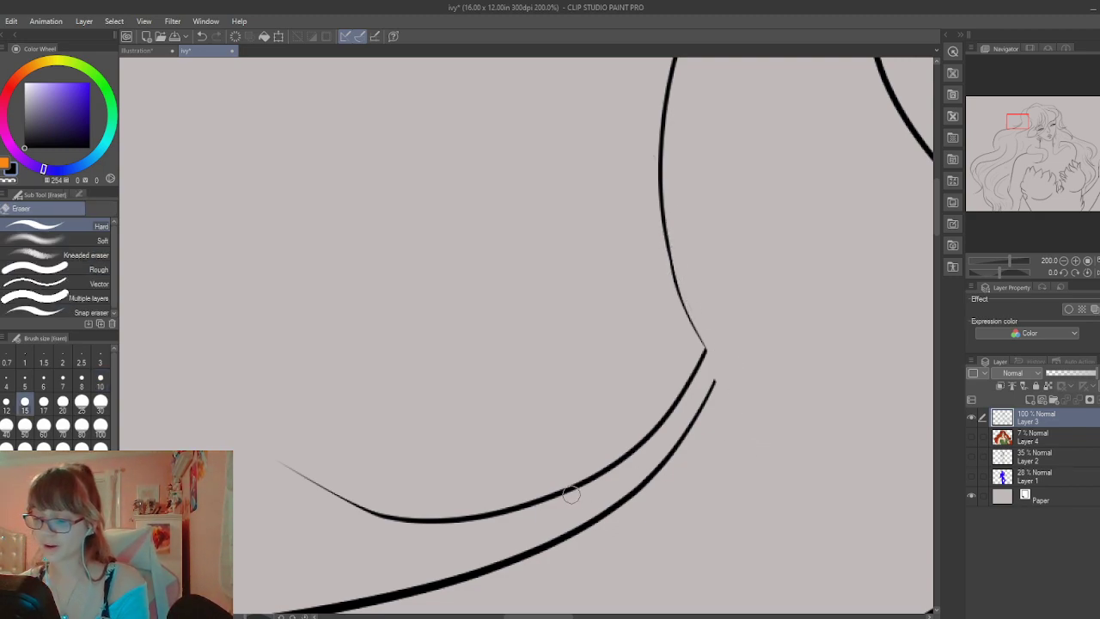
pyautogui.moveTo(295, 469)
pyautogui.mouseDown()
pyautogui.moveTo(437, 537)
pyautogui.moveTo(342, 509)
pyautogui.moveTo(381, 523)
pyautogui.moveTo(297, 476)
pyautogui.mouseUp()
pyautogui.press('p')
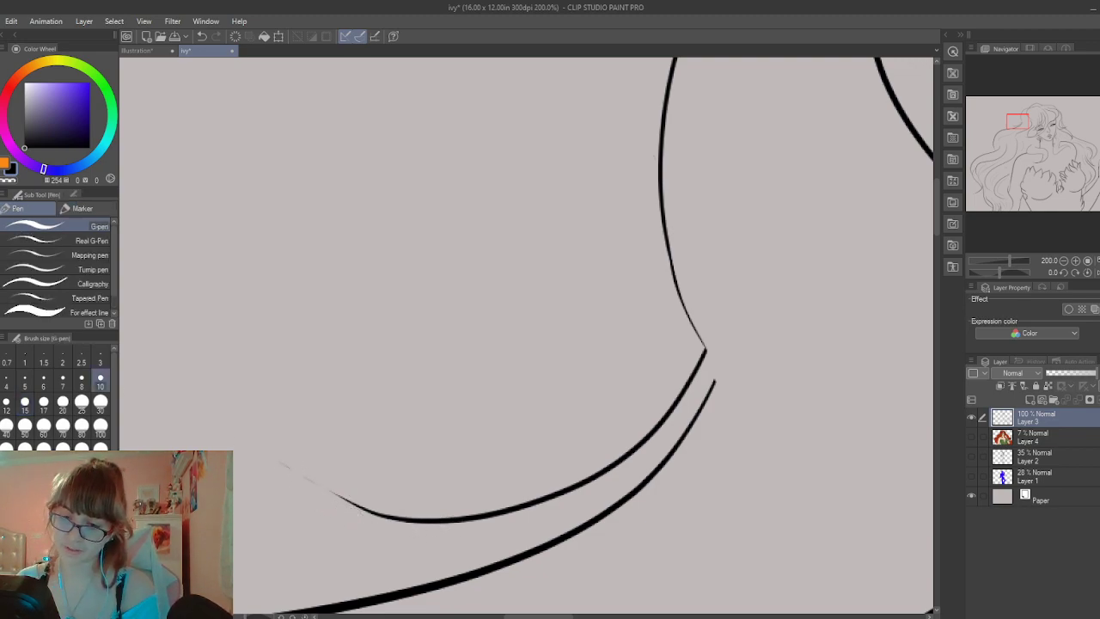
pyautogui.moveTo(338, 495)
pyautogui.mouseDown()
pyautogui.moveTo(408, 532)
pyautogui.moveTo(634, 522)
pyautogui.mouseUp()
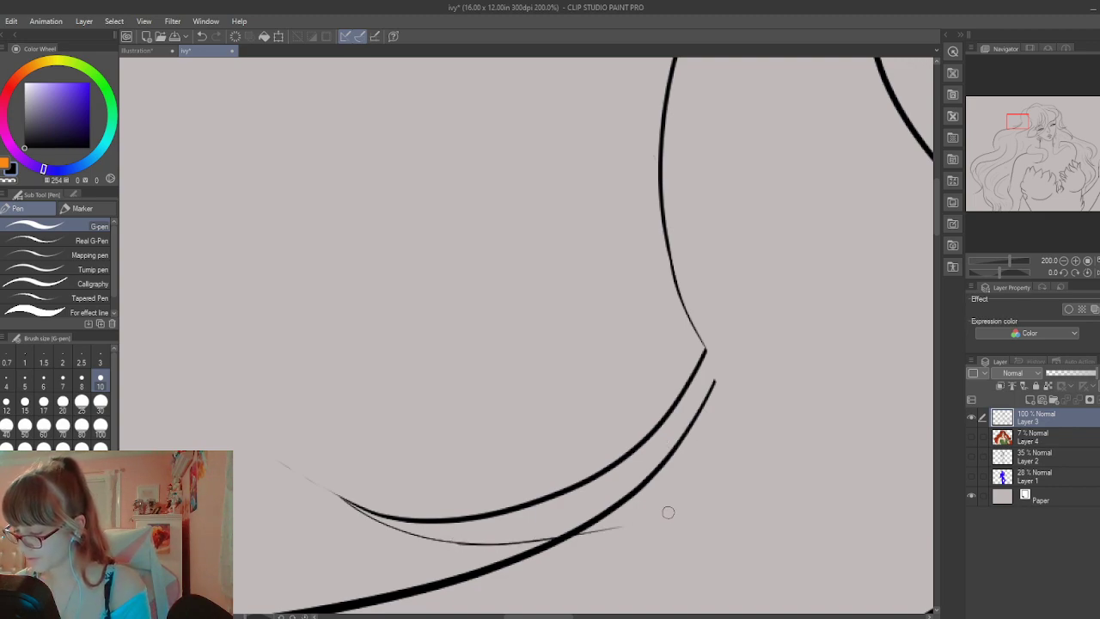
pyautogui.press('e')
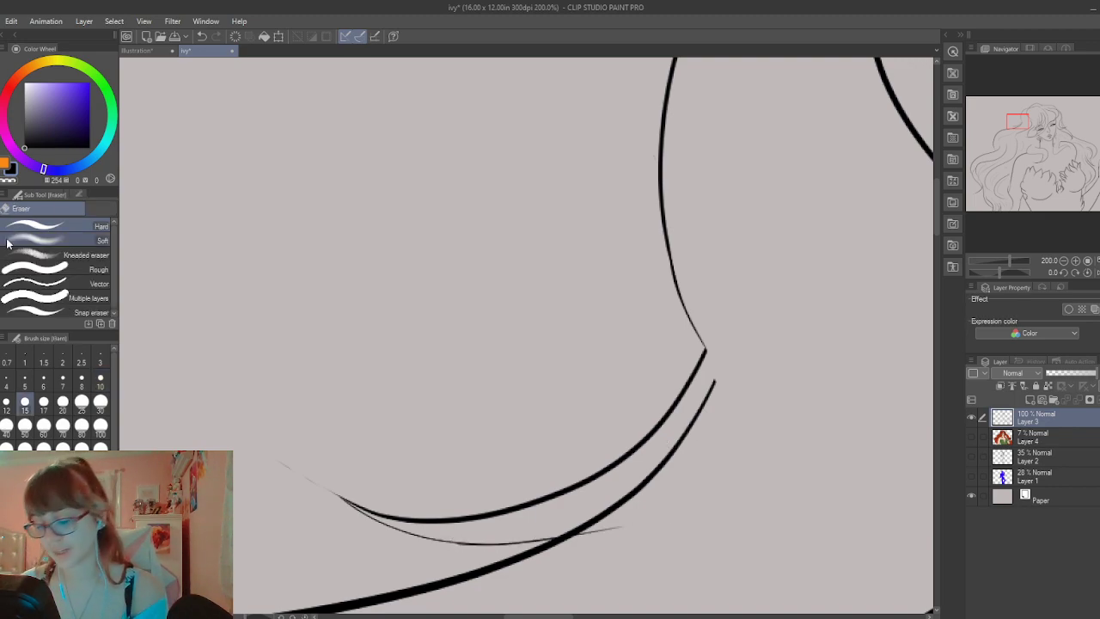
pyautogui.moveTo(594, 540); pyautogui.dragTo(581, 535)
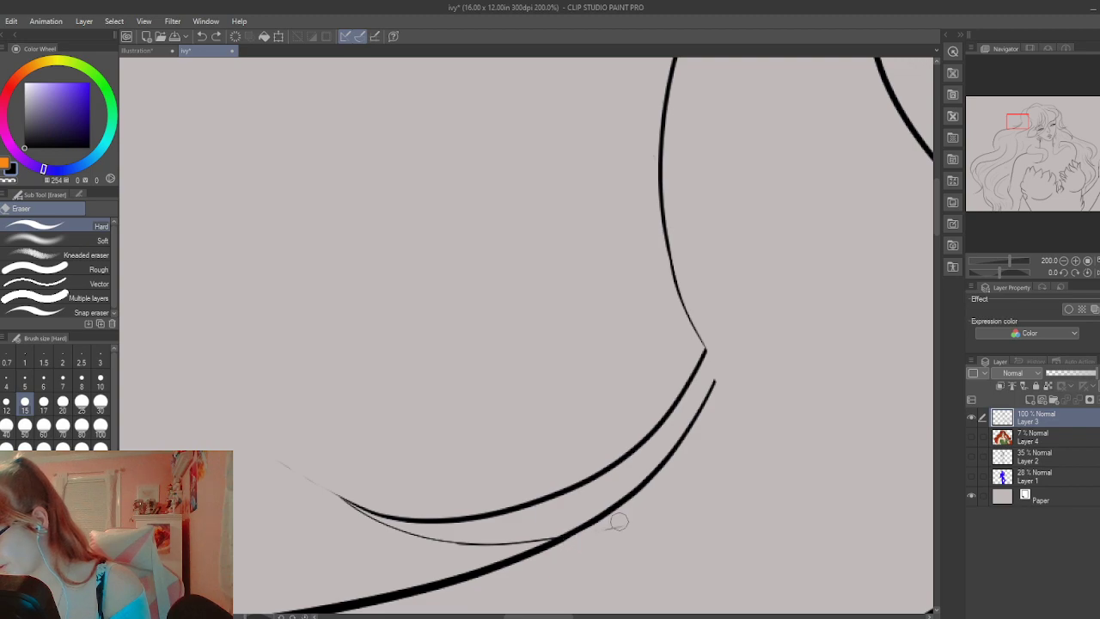
# Thin the upper end of the hair line below the flicked lock with the Hard eraser so that it tapers
pyautogui.scroll(-5, 619, 520)
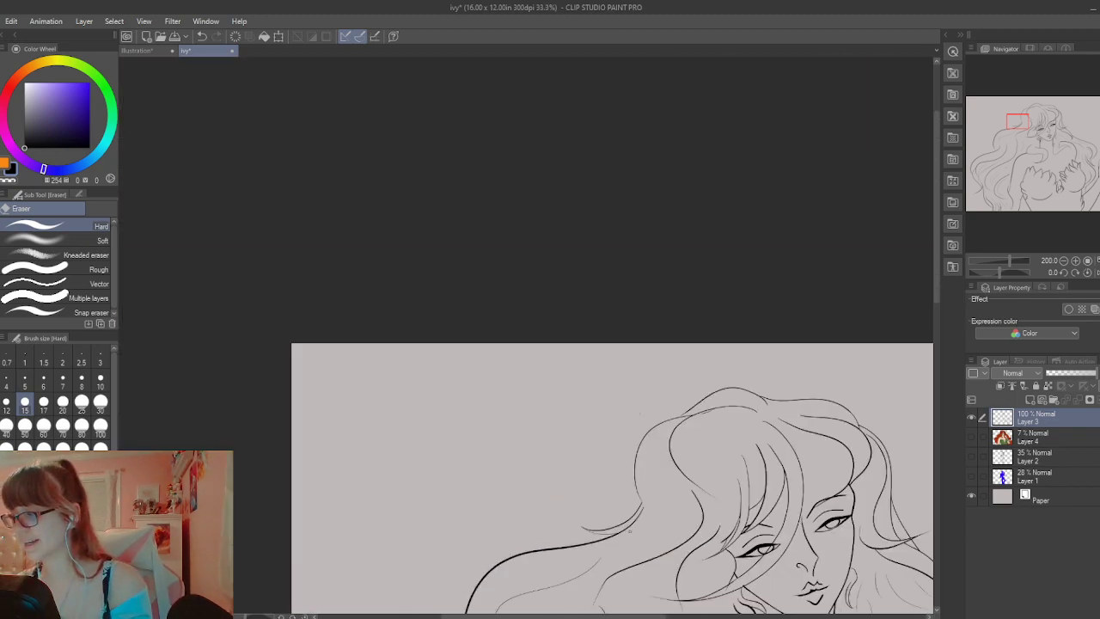
pyautogui.scroll(4, 632, 526)
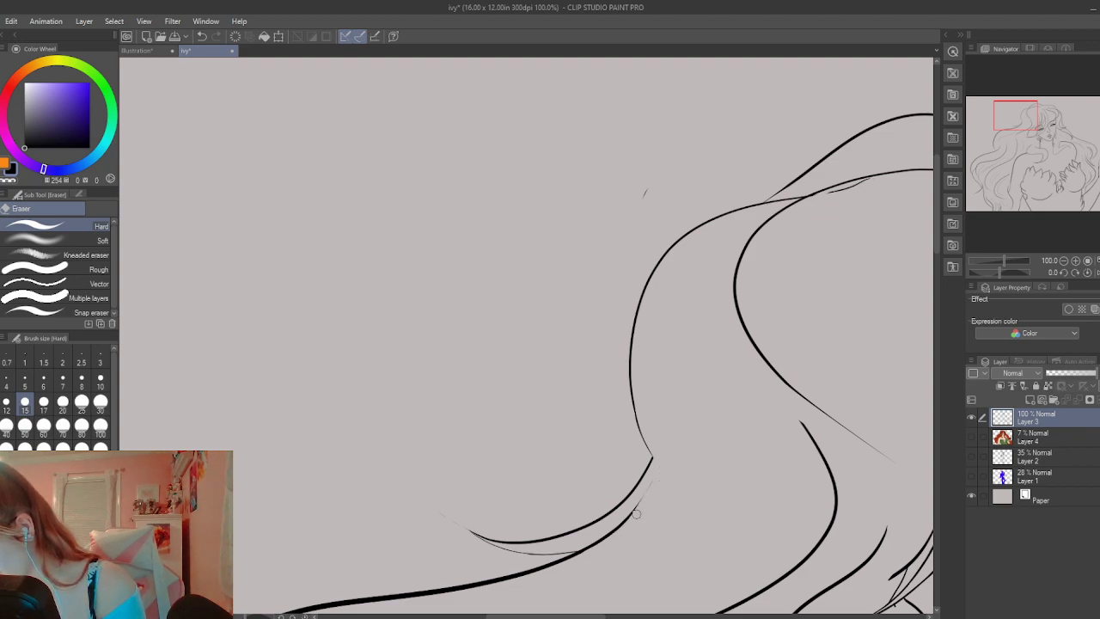
pyautogui.moveTo(631, 509); pyautogui.dragTo(592, 548)
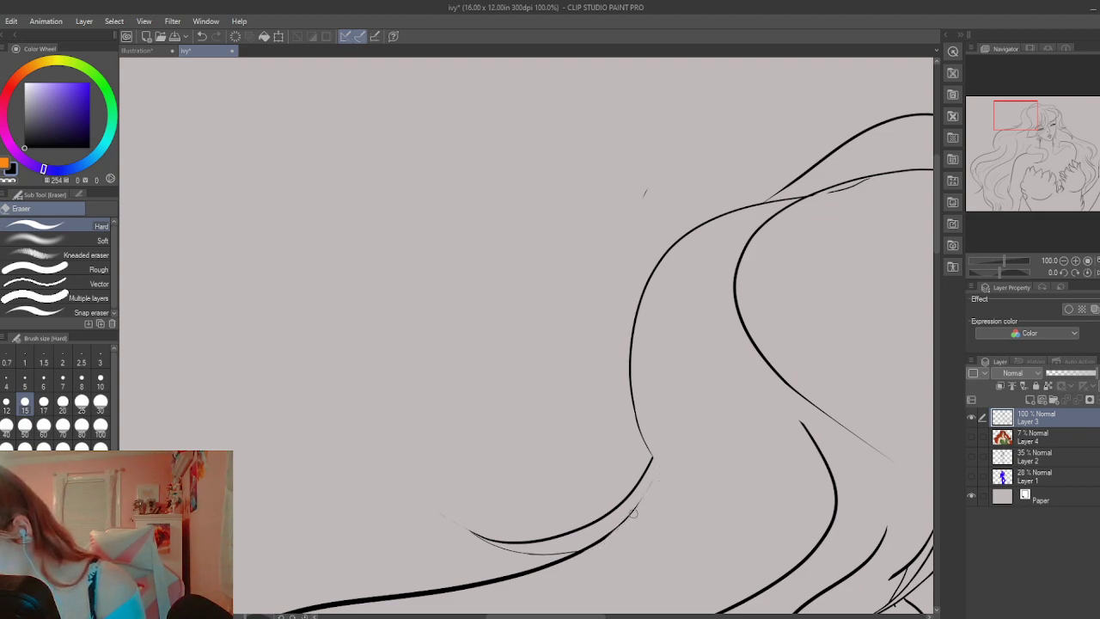
pyautogui.scroll(2, 646, 497)
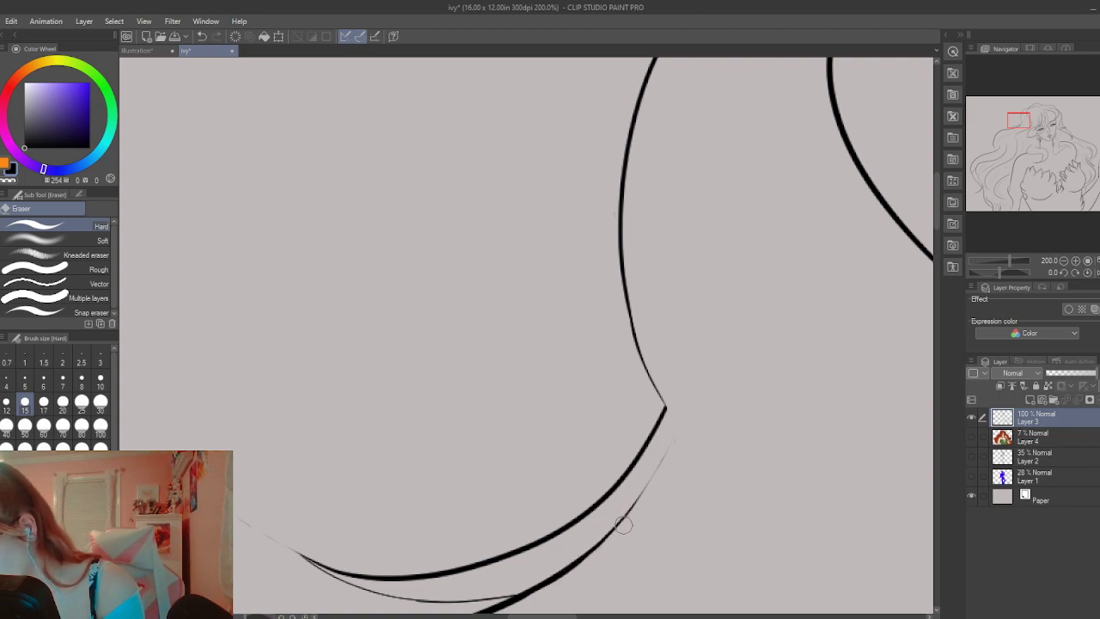
# Join the outer hair outline to the flicked lock with a short G-pen stroke that rounds their pointed corner
pyautogui.scroll(-1, 626, 527)
pyautogui.scroll(1, 662, 446)
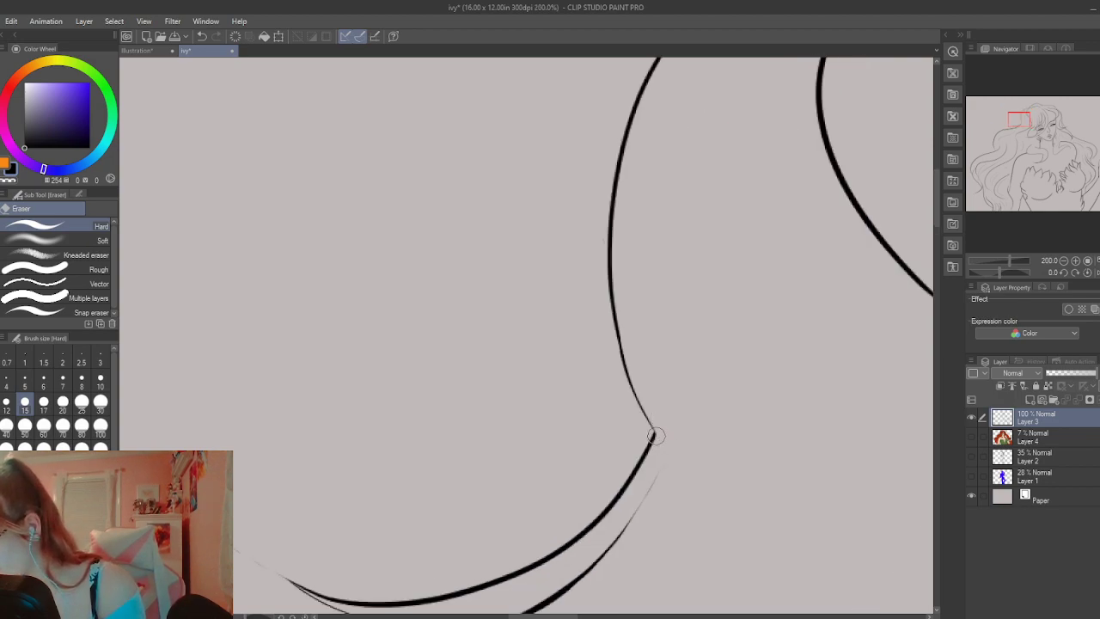
pyautogui.press('p')
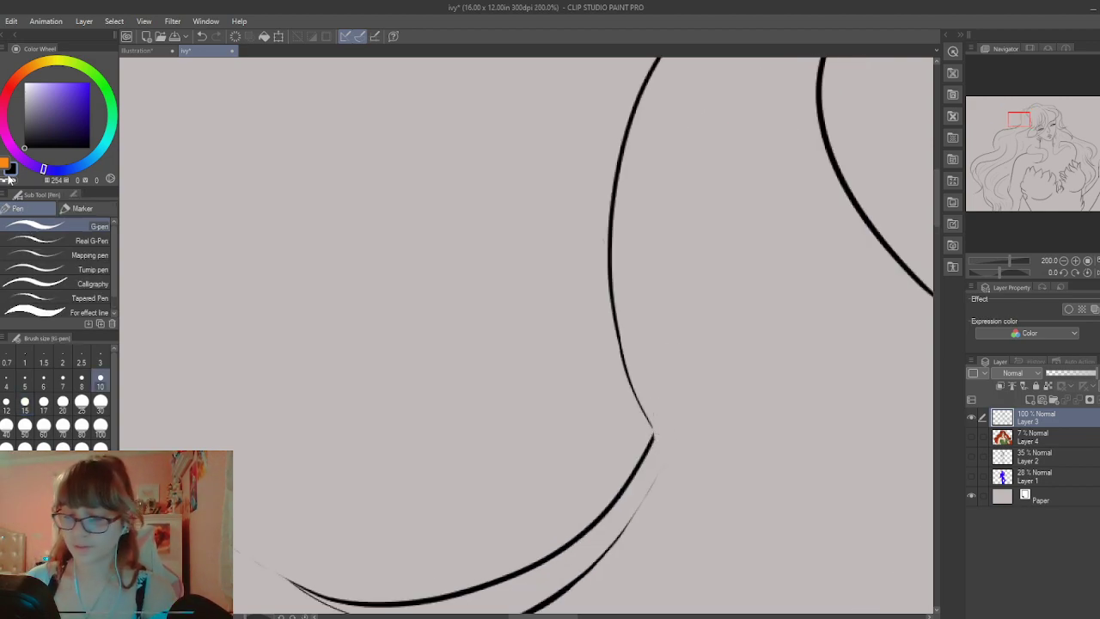
pyautogui.moveTo(650, 425); pyautogui.dragTo(653, 438)
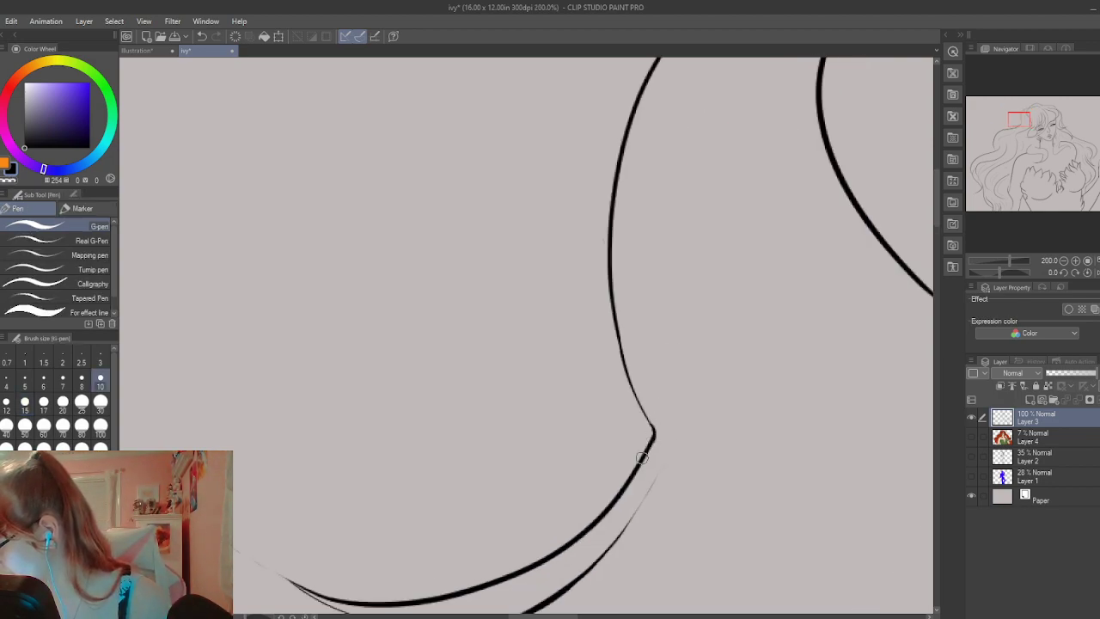
# Inspect the hair line art from the crown to the lowest strands and switch to the G-pen at the broken strand junction
pyautogui.scroll(-4, 659, 453)
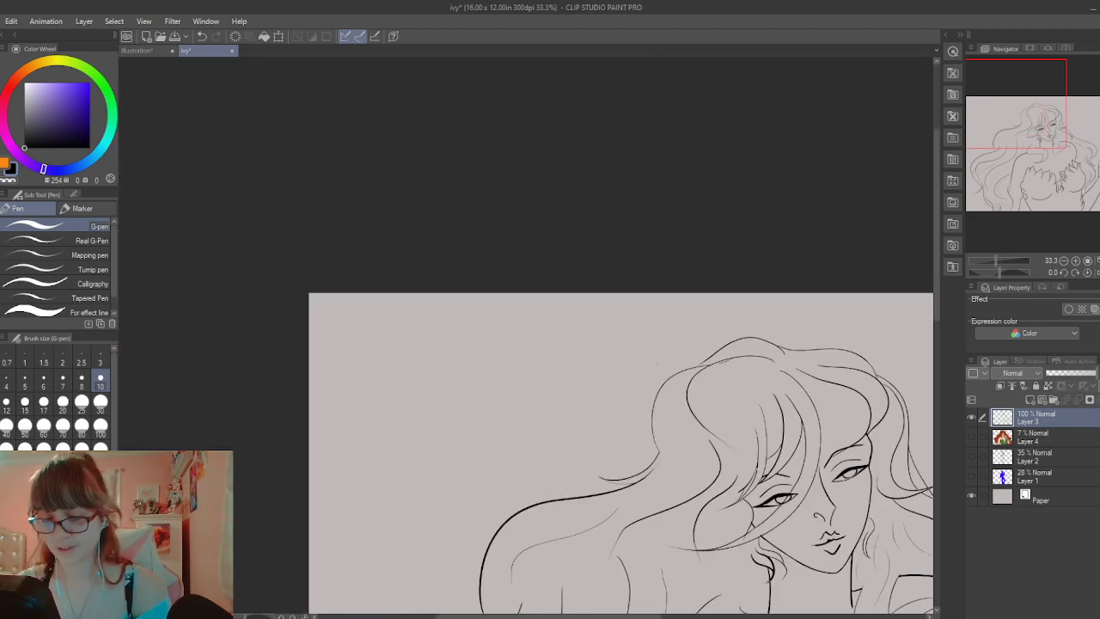
pyautogui.press('e')
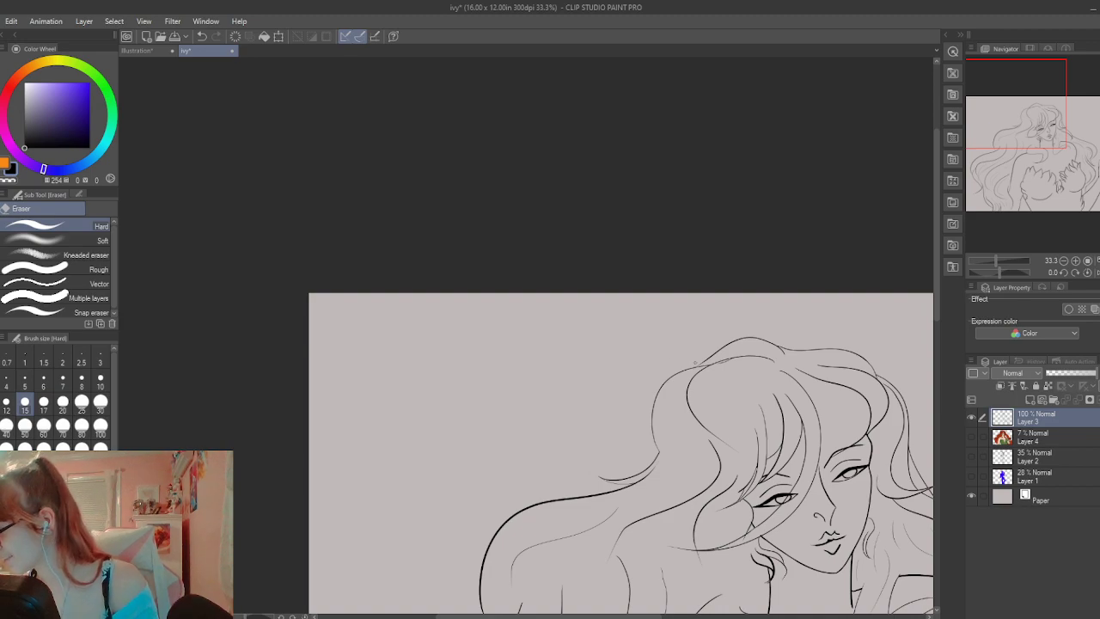
pyautogui.moveTo(935, 307); pyautogui.dragTo(935, 418)
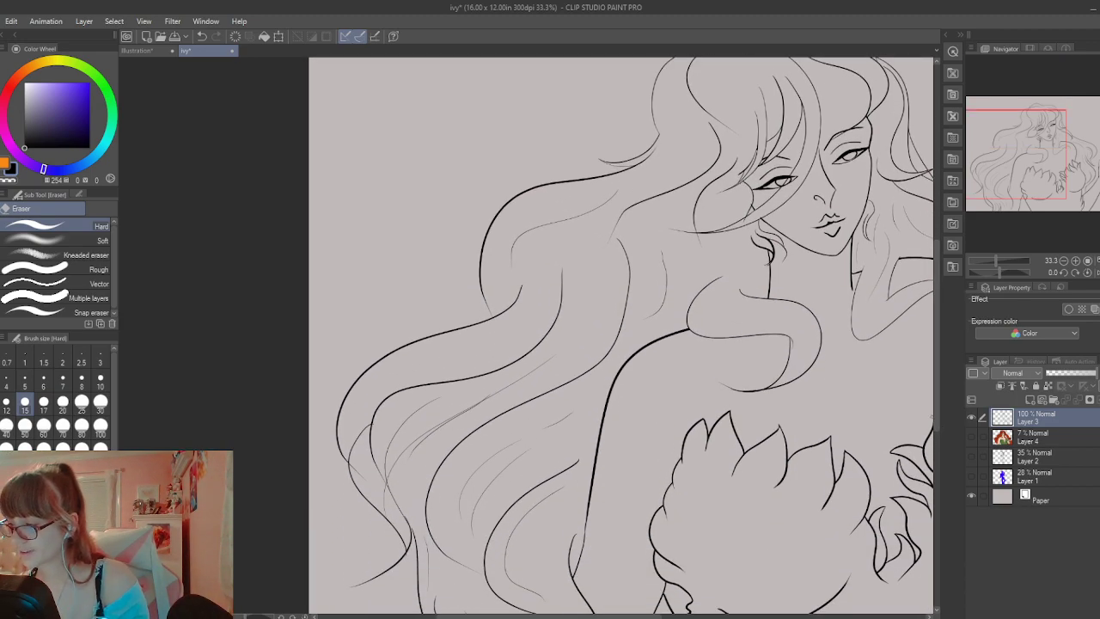
pyautogui.moveTo(936, 378); pyautogui.dragTo(936, 414)
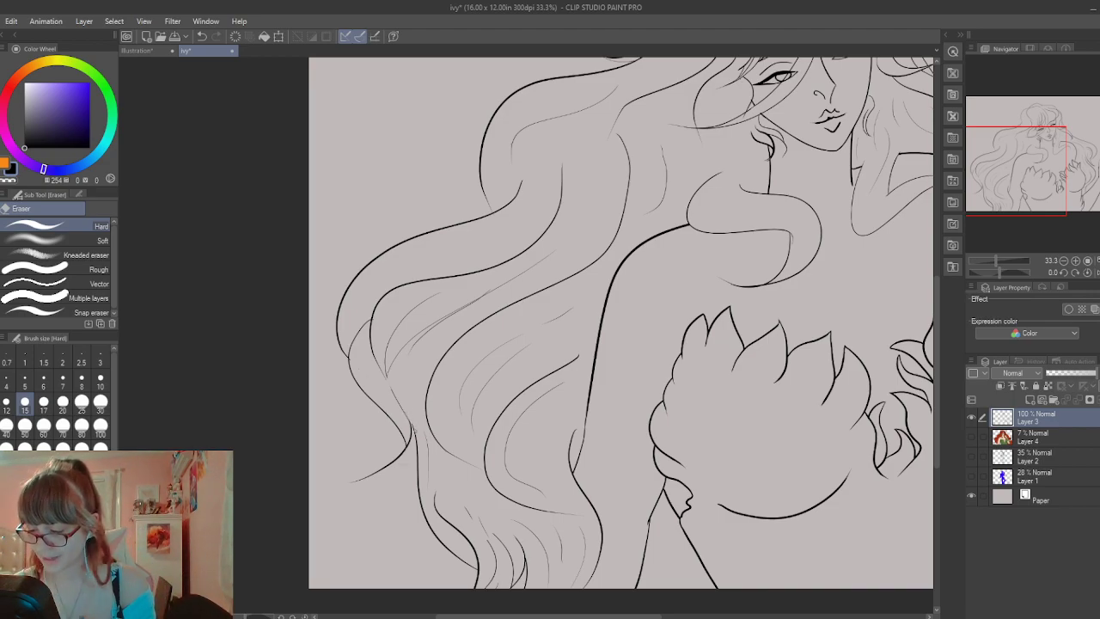
pyautogui.scroll(3, 429, 460)
pyautogui.scroll(1, 404, 420)
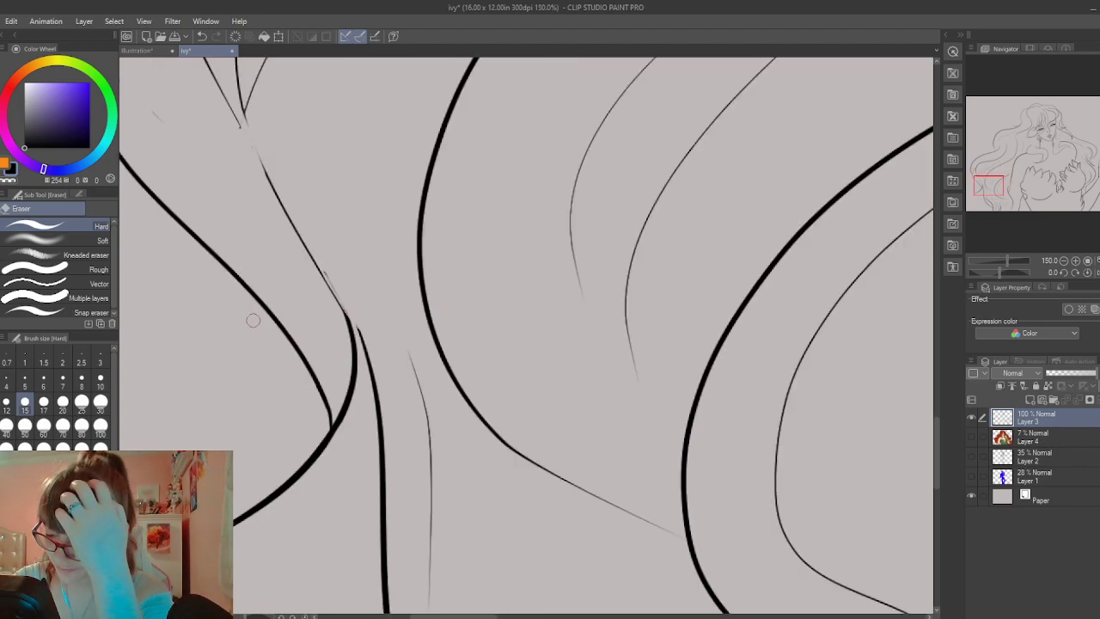
pyautogui.press('p')
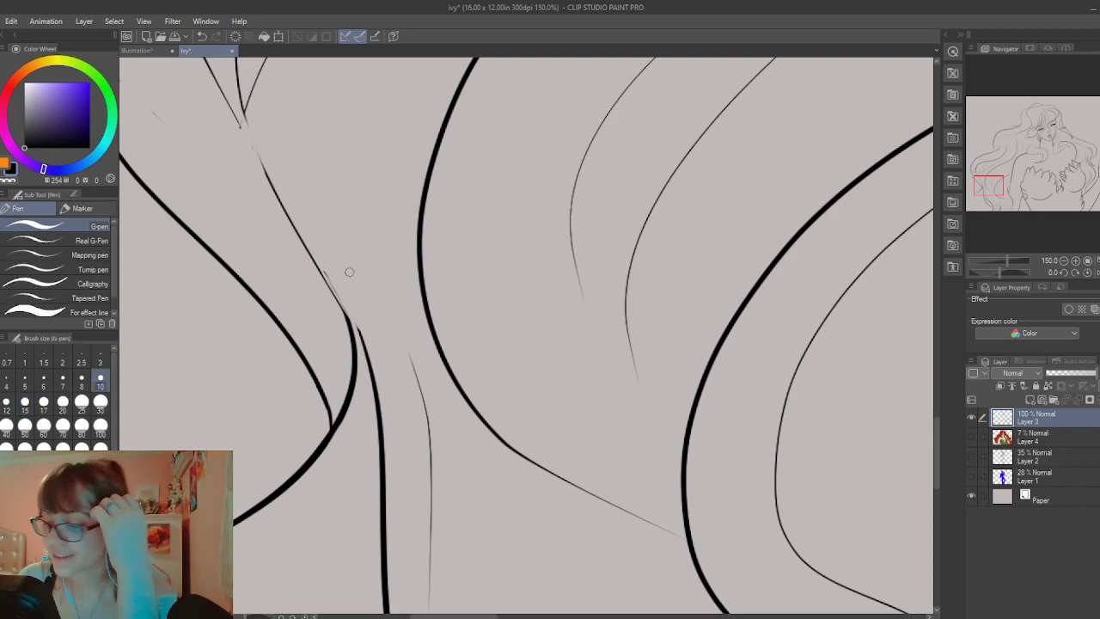
pyautogui.moveTo(314, 259); pyautogui.dragTo(363, 337)
pyautogui.moveTo(317, 261); pyautogui.dragTo(364, 348)
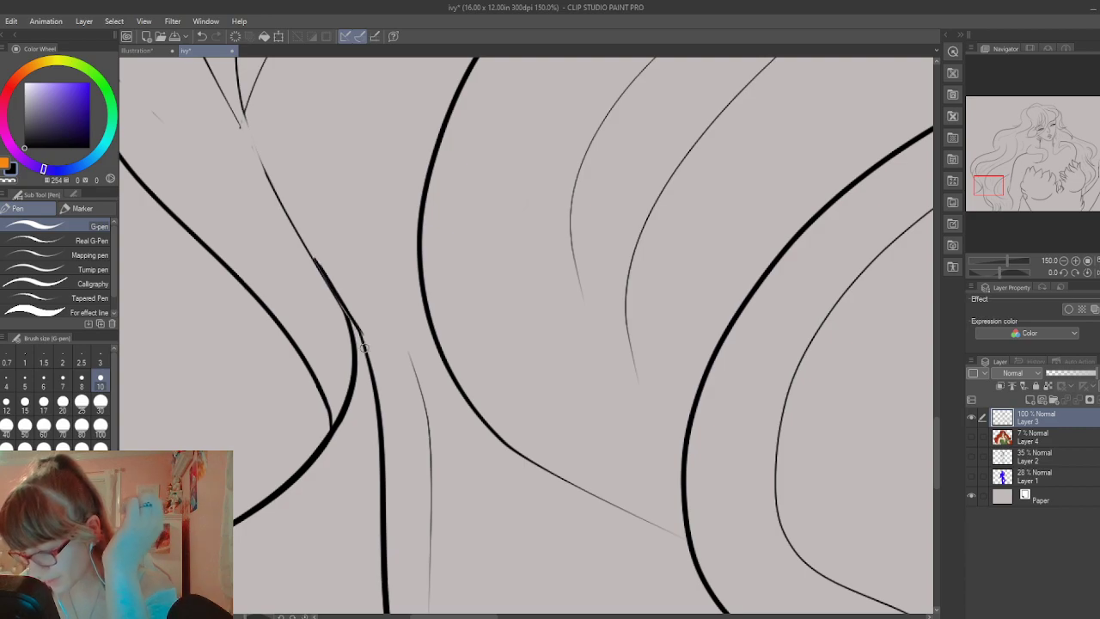
pyautogui.hotkey('ctrl', 'z')
pyautogui.hotkey('ctrl', 'z')
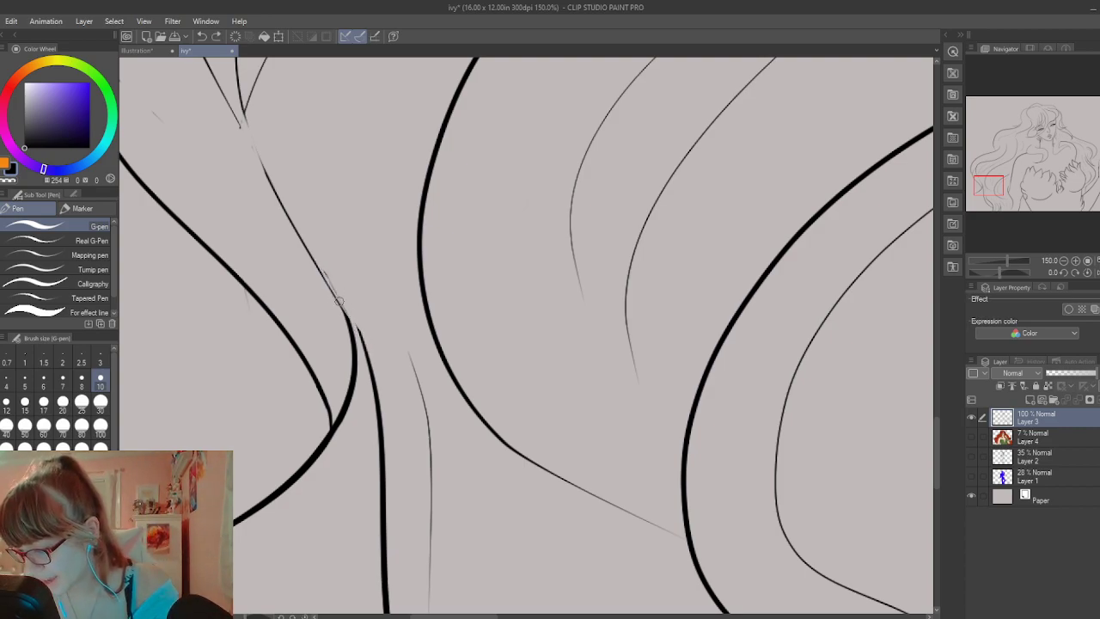
# Join the broken hair strand to the curve beneath it with short G-pen strokes and clean the stray line with the hard eraser
pyautogui.moveTo(332, 289); pyautogui.dragTo(367, 354)
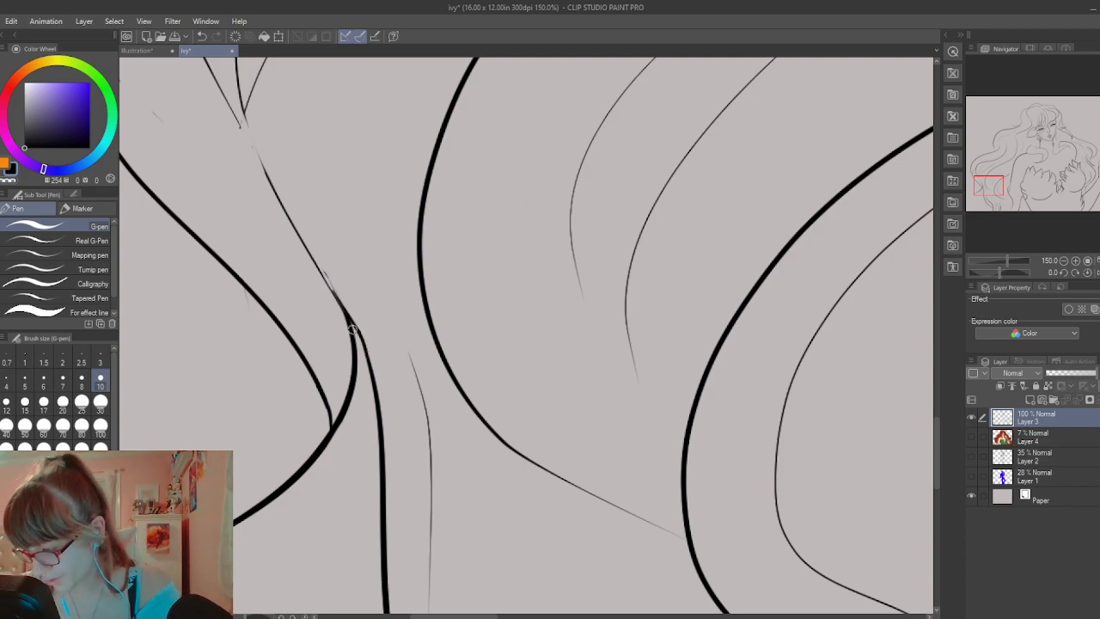
pyautogui.moveTo(317, 267); pyautogui.dragTo(345, 310)
pyautogui.moveTo(320, 272); pyautogui.dragTo(346, 320)
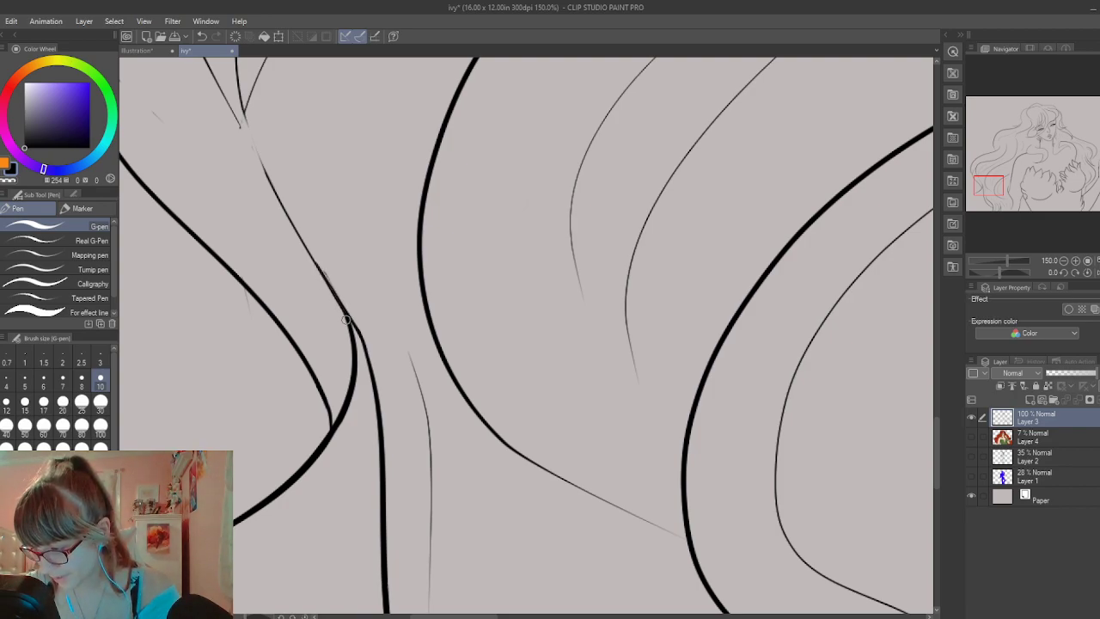
pyautogui.press('e')
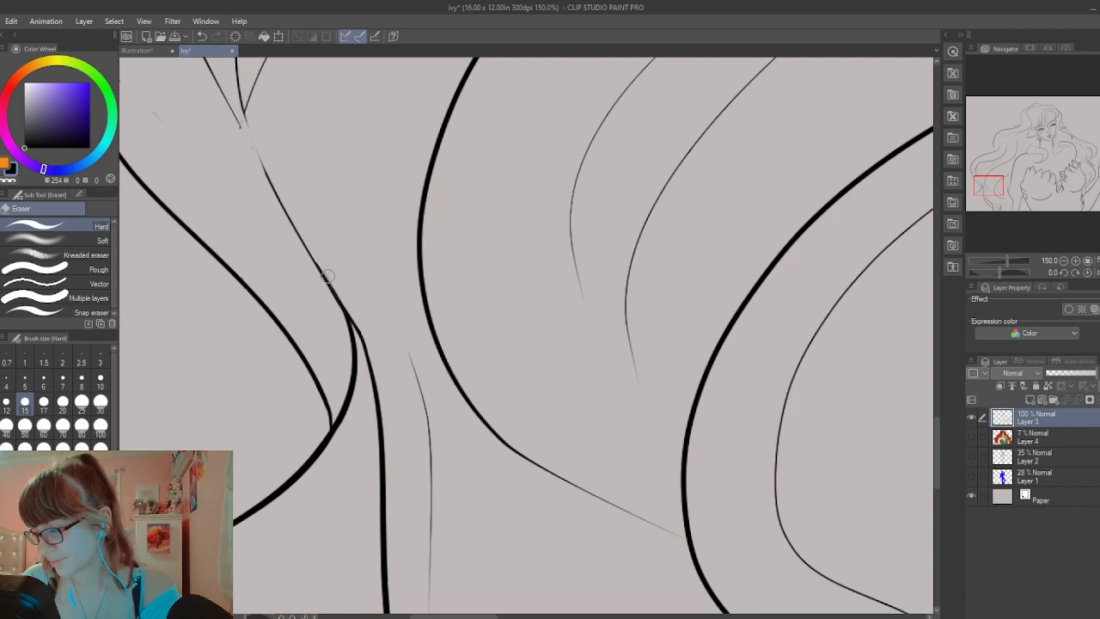
pyautogui.scroll(-2, 328, 267)
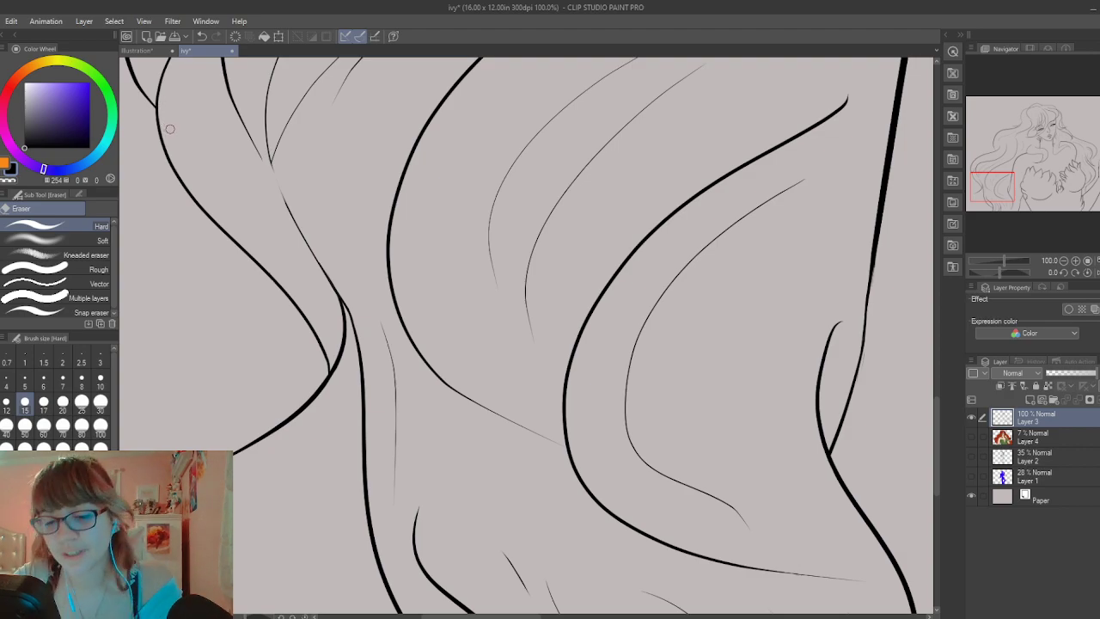
pyautogui.scroll(1, 169, 128)
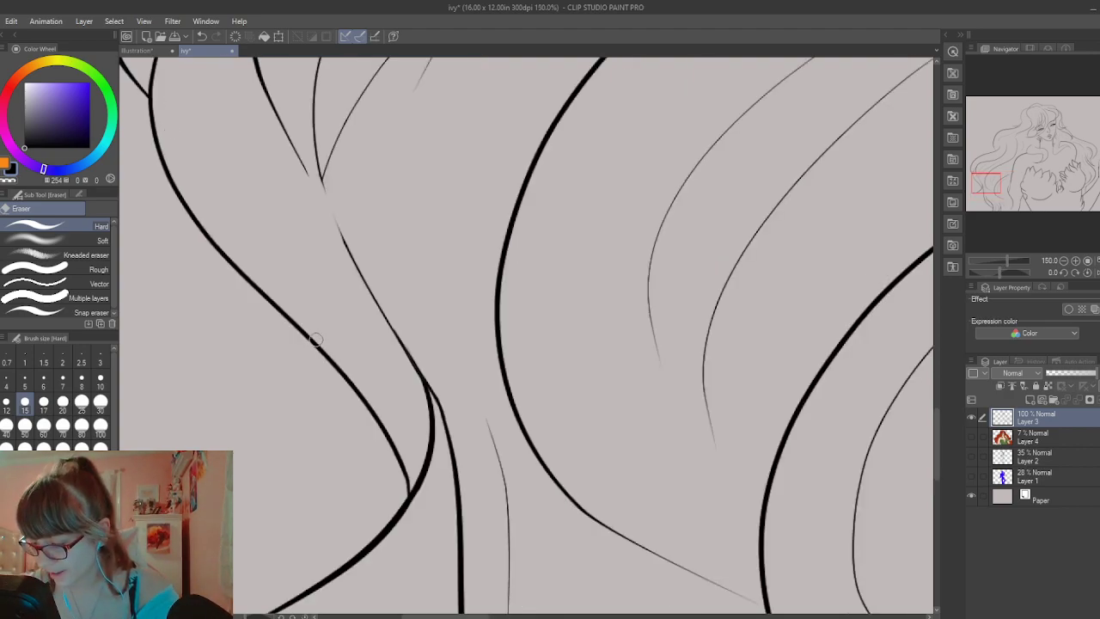
pyautogui.press('p')
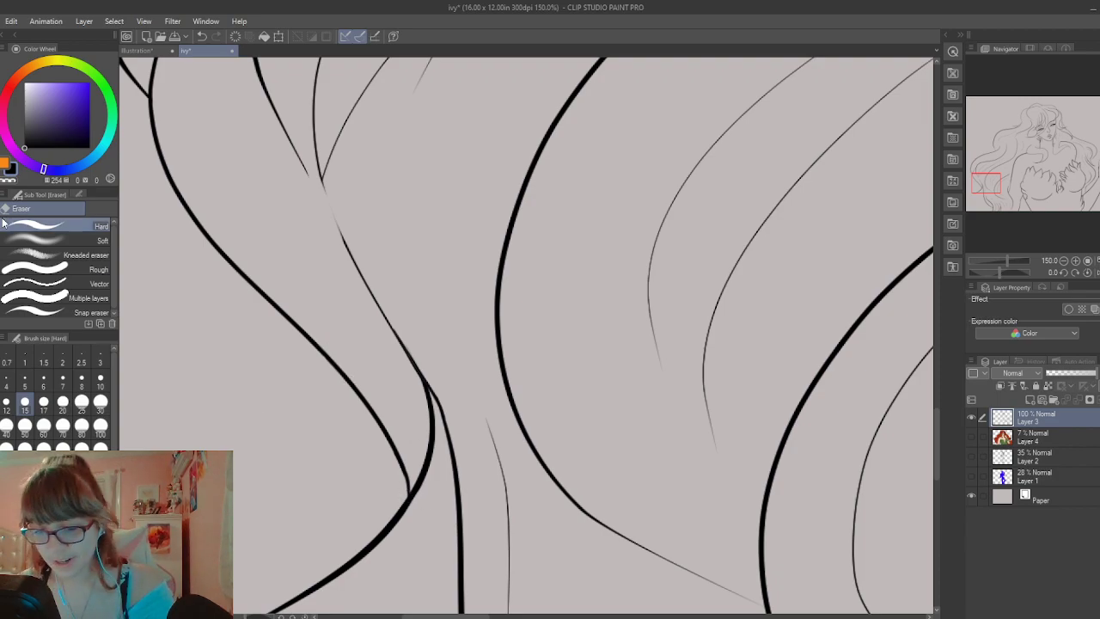
pyautogui.moveTo(399, 464); pyautogui.dragTo(404, 504)
pyautogui.hotkey('ctrl', 'z')
# Erase the thin hair line's tip where it overshoots the thicker outer strand, using the hard eraser
pyautogui.scroll(-3, 407, 508)
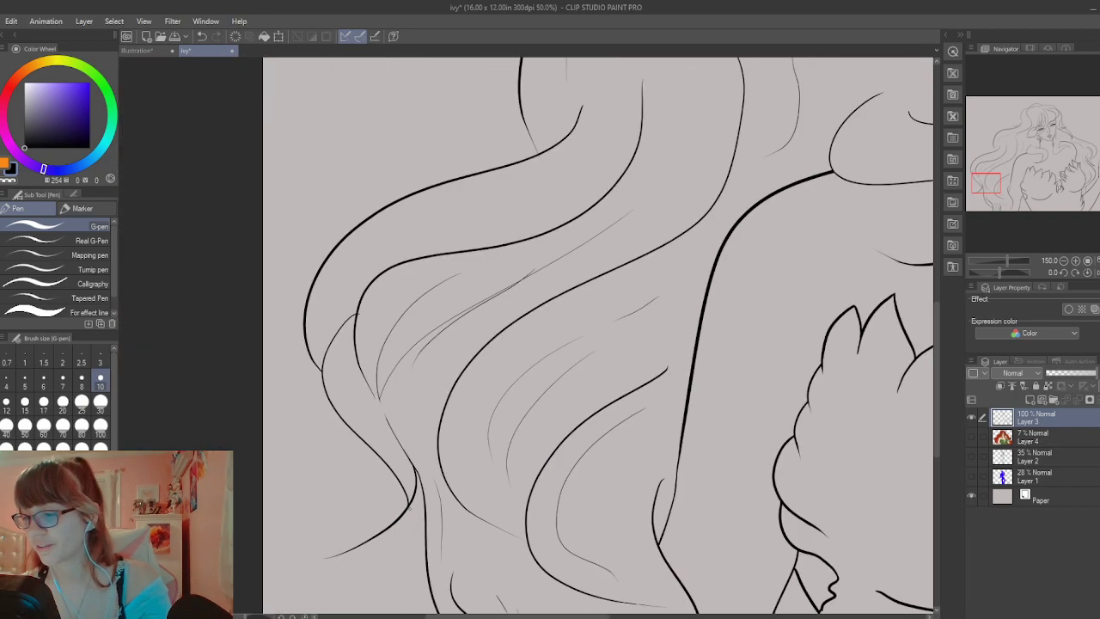
pyautogui.scroll(2, 407, 508)
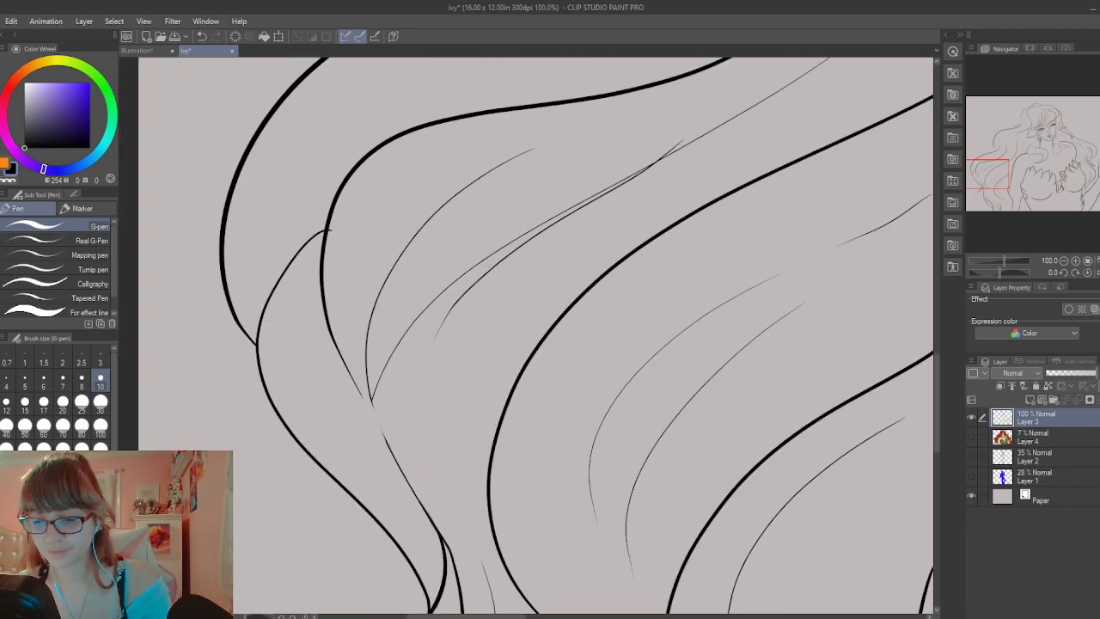
pyautogui.press('e')
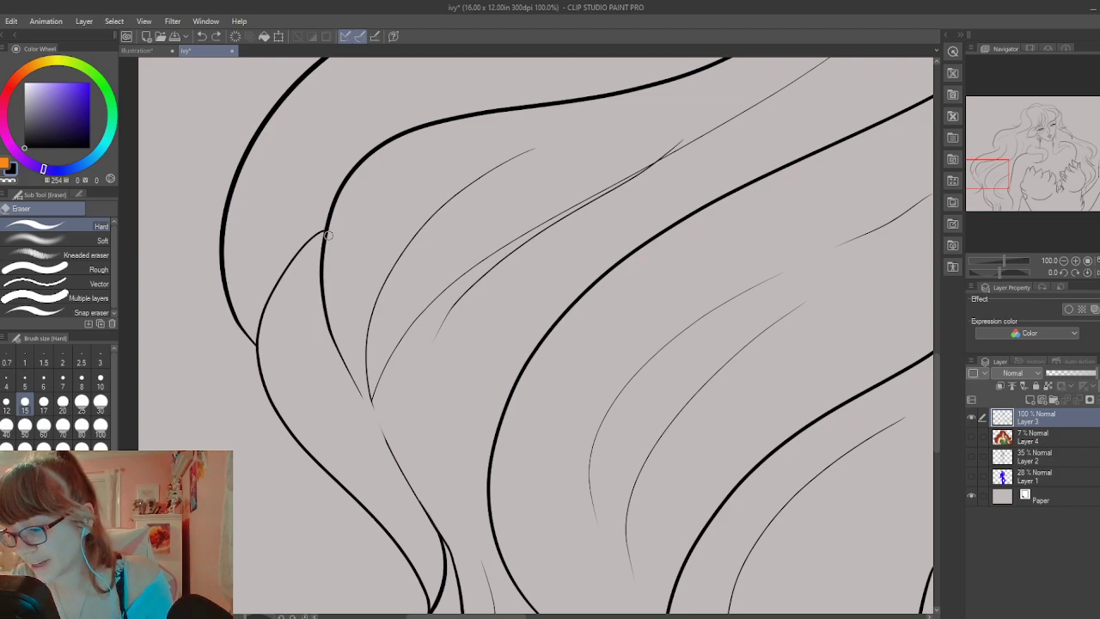
pyautogui.moveTo(330, 226); pyautogui.dragTo(329, 246)
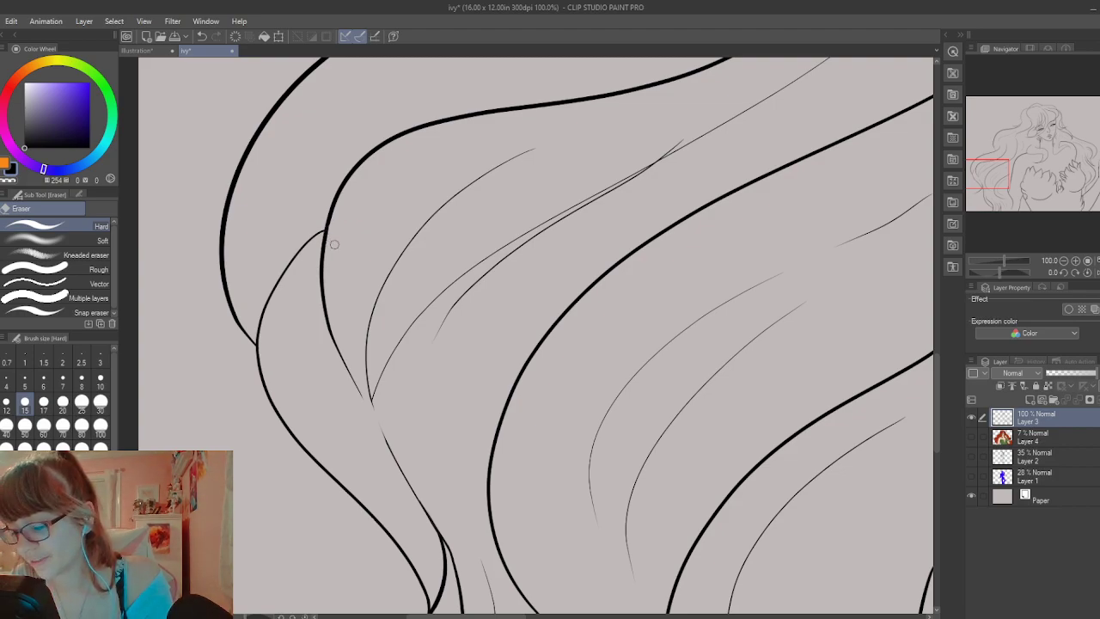
# Erase the end of the short hair line beside the cheek where it crosses the long strand sweeping over the face
pyautogui.scroll(-3, 341, 239)
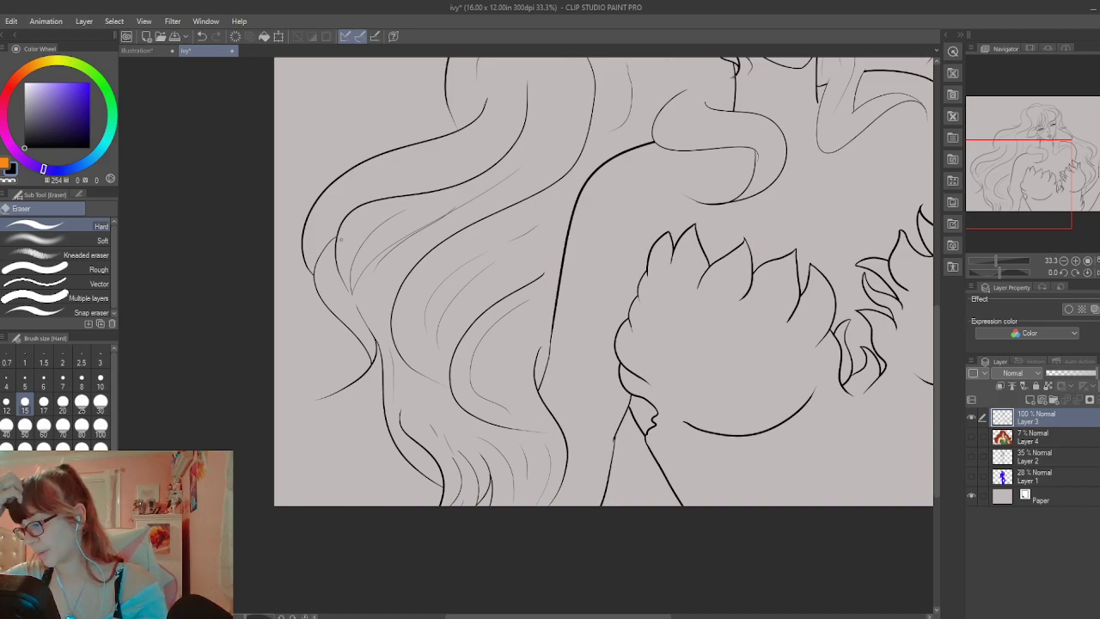
pyautogui.scroll(-3, 341, 239)
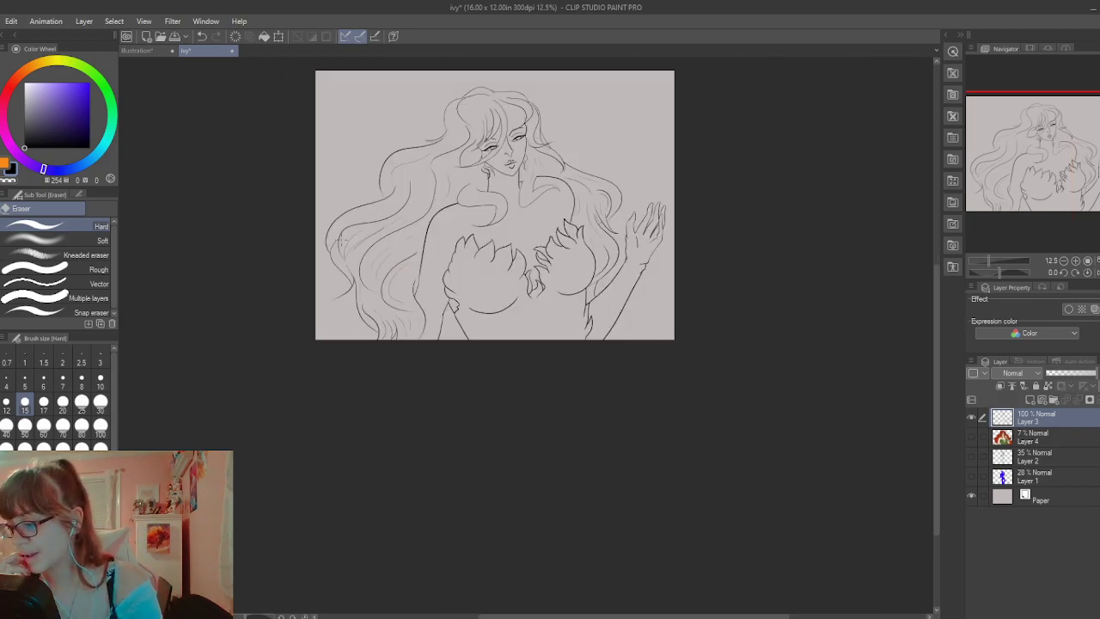
pyautogui.moveTo(934, 331); pyautogui.dragTo(937, 292)
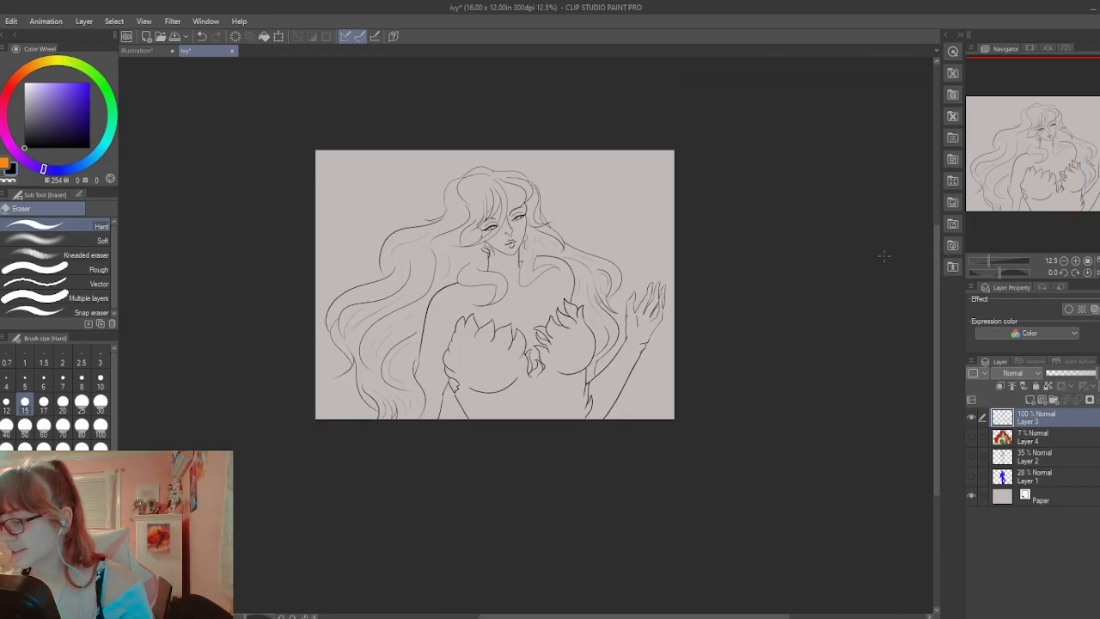
pyautogui.scroll(2, 513, 249)
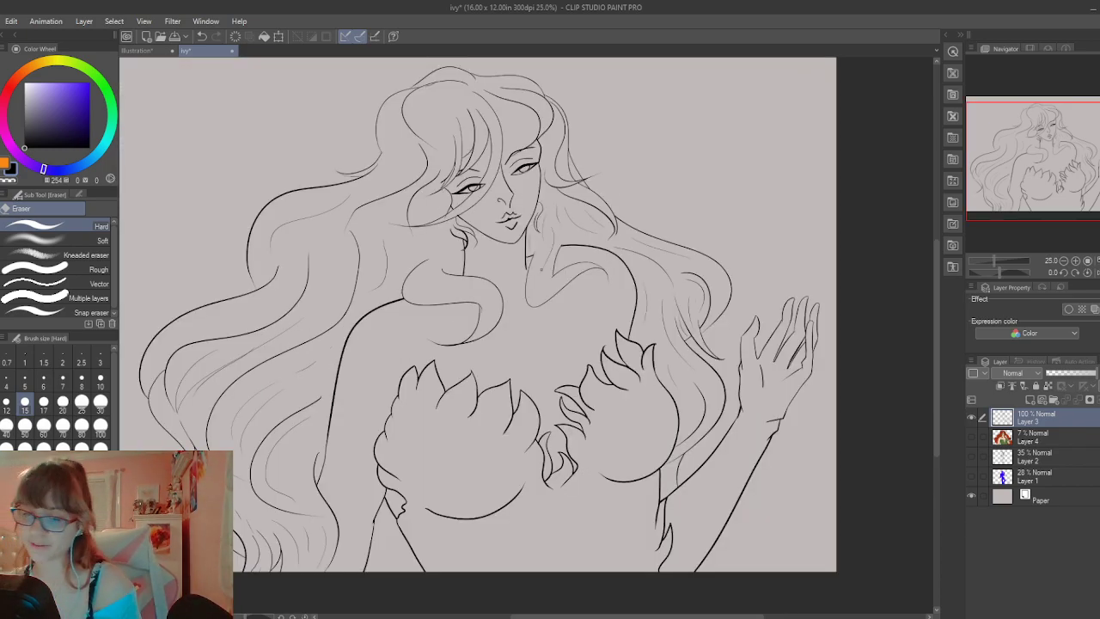
pyautogui.scroll(4, 435, 198)
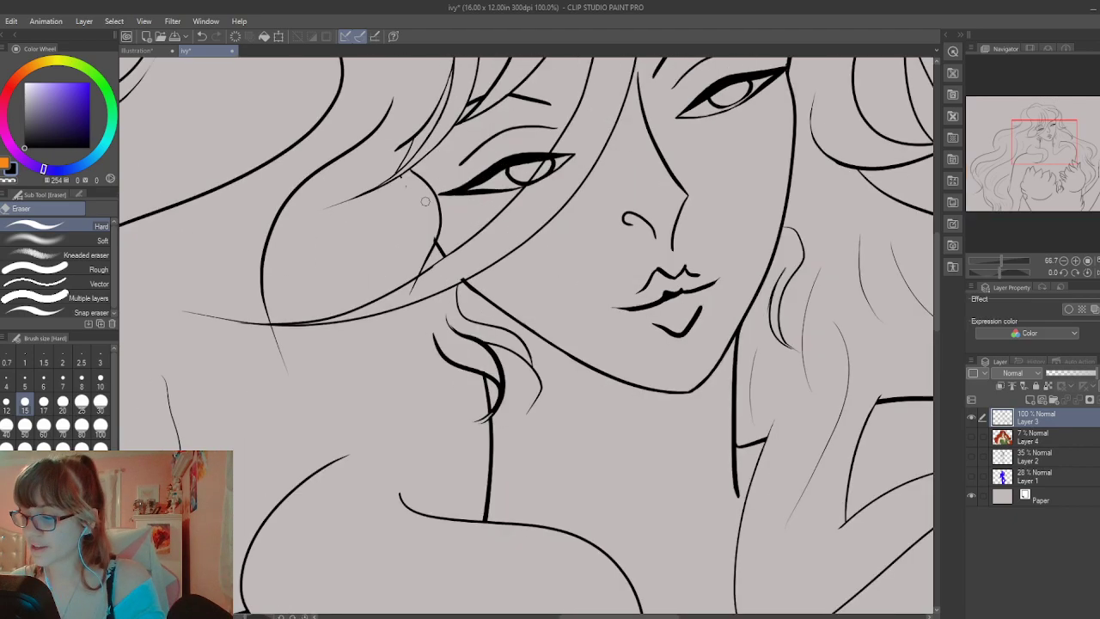
pyautogui.scroll(1, 435, 198)
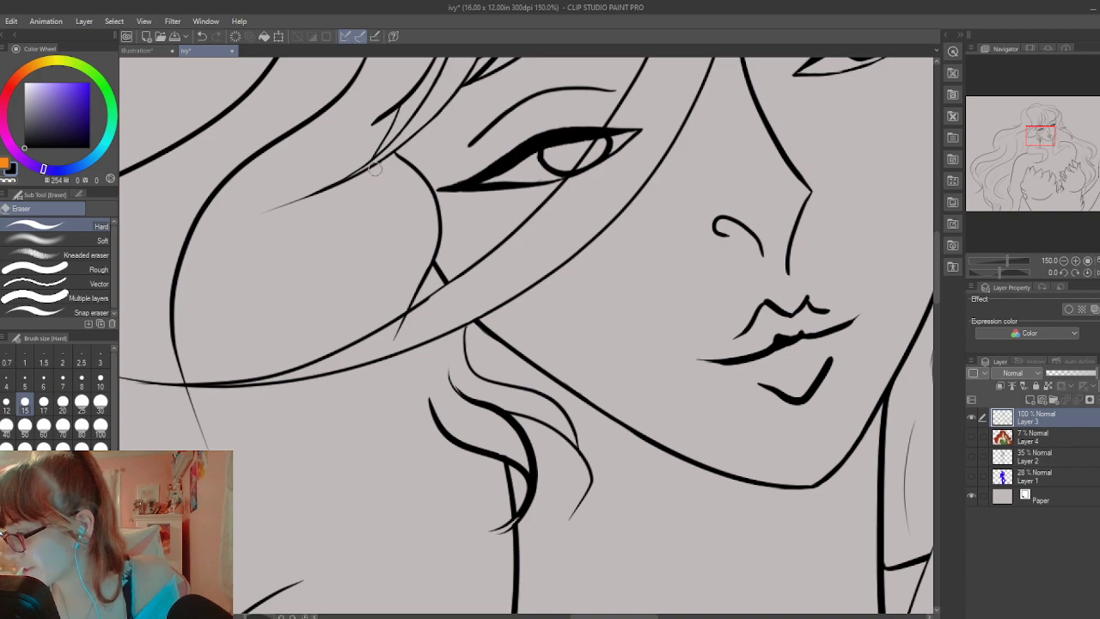
pyautogui.moveTo(398, 334)
pyautogui.mouseDown()
pyautogui.moveTo(416, 319)
pyautogui.moveTo(400, 322)
pyautogui.mouseUp()
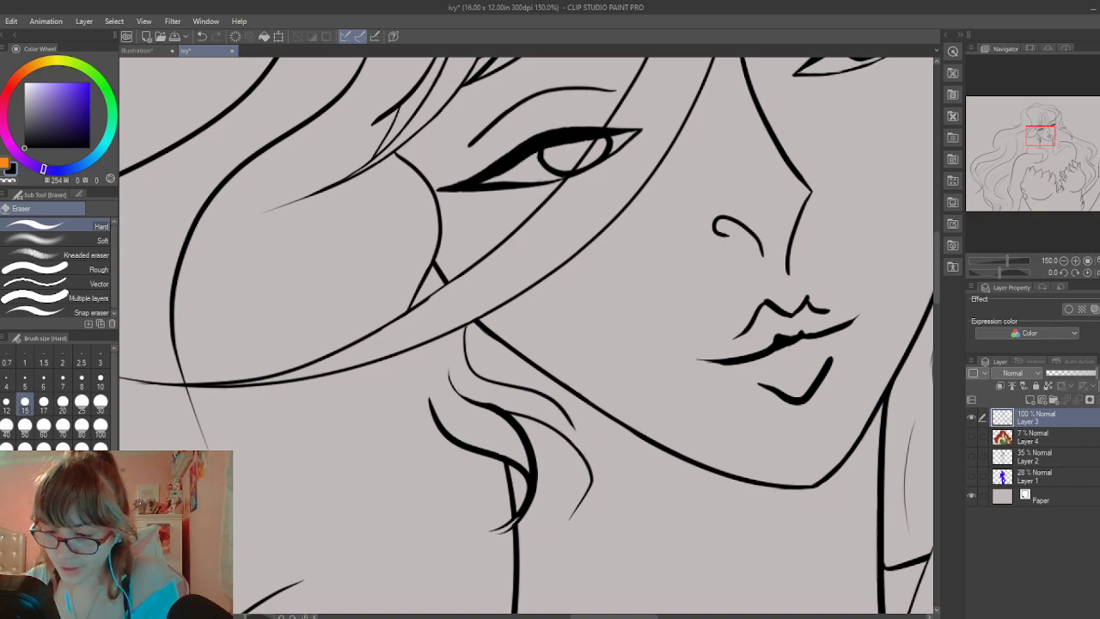
# Redraw the end of the small hair curl below the jaw with the G-pen, replacing the first attempt
pyautogui.press('p')
pyautogui.moveTo(563, 411); pyautogui.dragTo(584, 467)
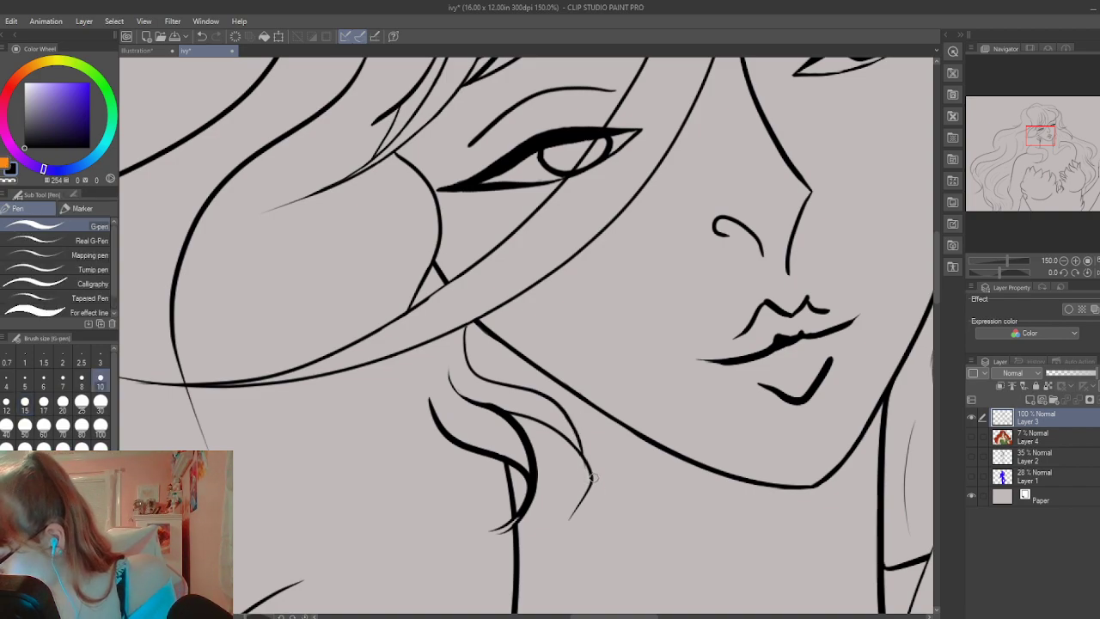
pyautogui.moveTo(567, 416); pyautogui.dragTo(591, 484)
pyautogui.hotkey('ctrl', 'z')
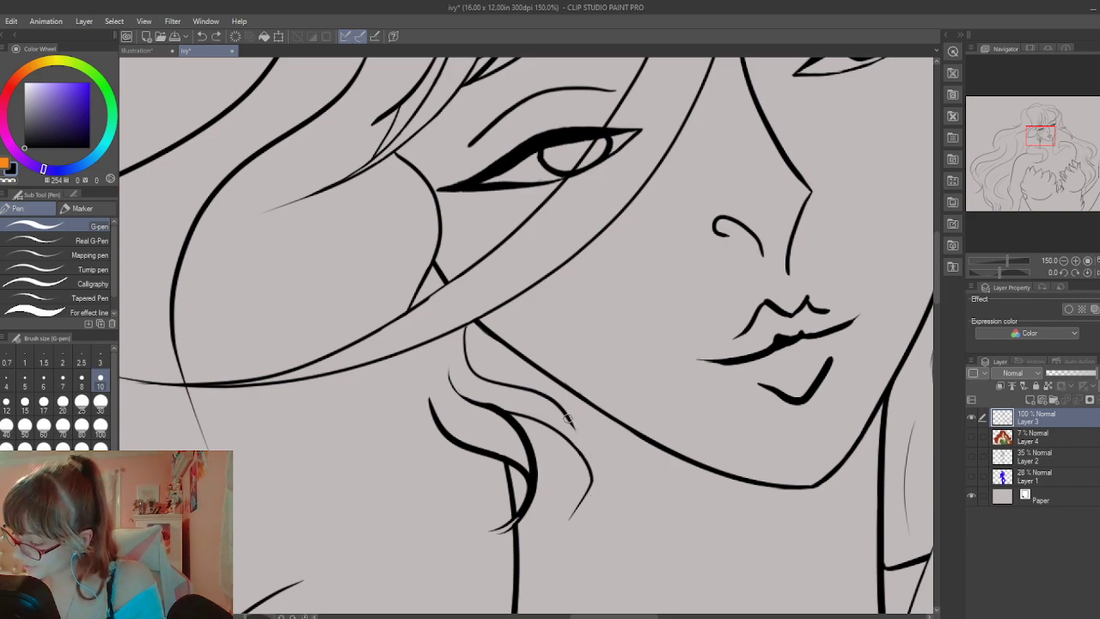
pyautogui.moveTo(567, 419)
pyautogui.mouseDown()
pyautogui.moveTo(587, 455)
pyautogui.moveTo(581, 498)
pyautogui.mouseUp()
# Show the Layer 4 colour sketch beneath the line art and set its opacity to 100%
pyautogui.scroll(-4, 593, 494)
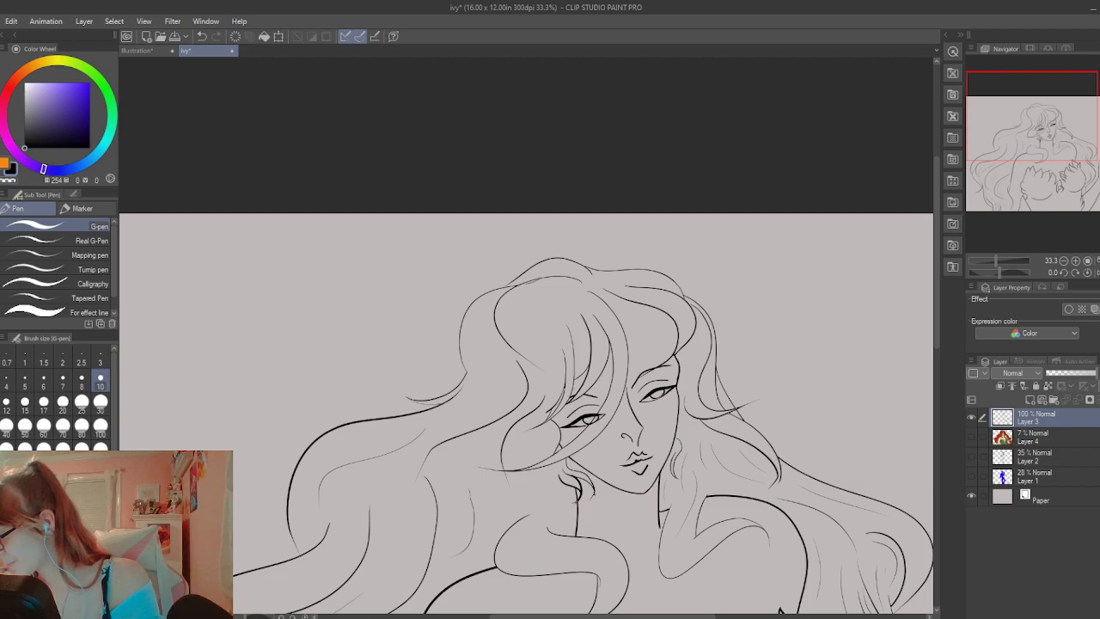
pyautogui.scroll(3, 643, 464)
pyautogui.scroll(-1, 902, 288)
pyautogui.scroll(-3, 881, 309)
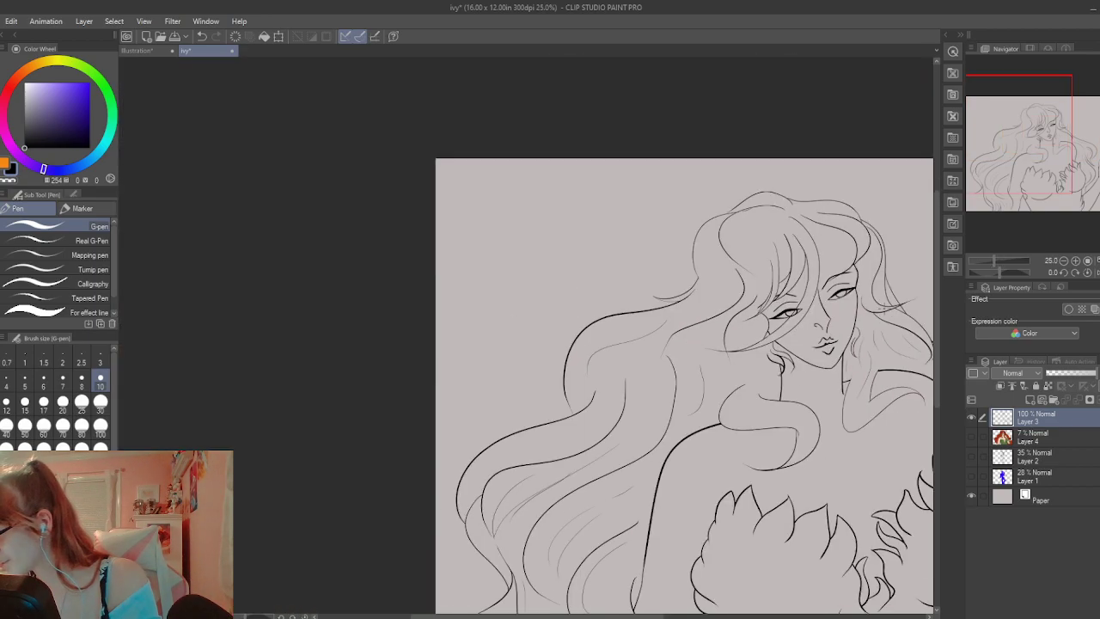
pyautogui.scroll(-2, 884, 309)
pyautogui.moveTo(652, 616); pyautogui.dragTo(731, 616)
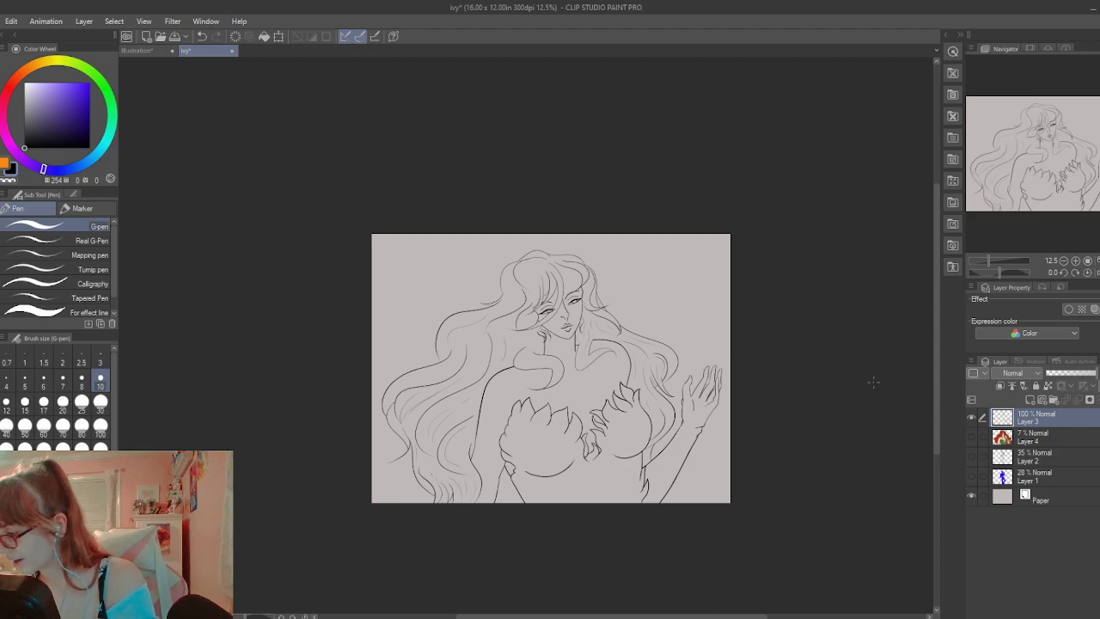
pyautogui.click(1027, 440)
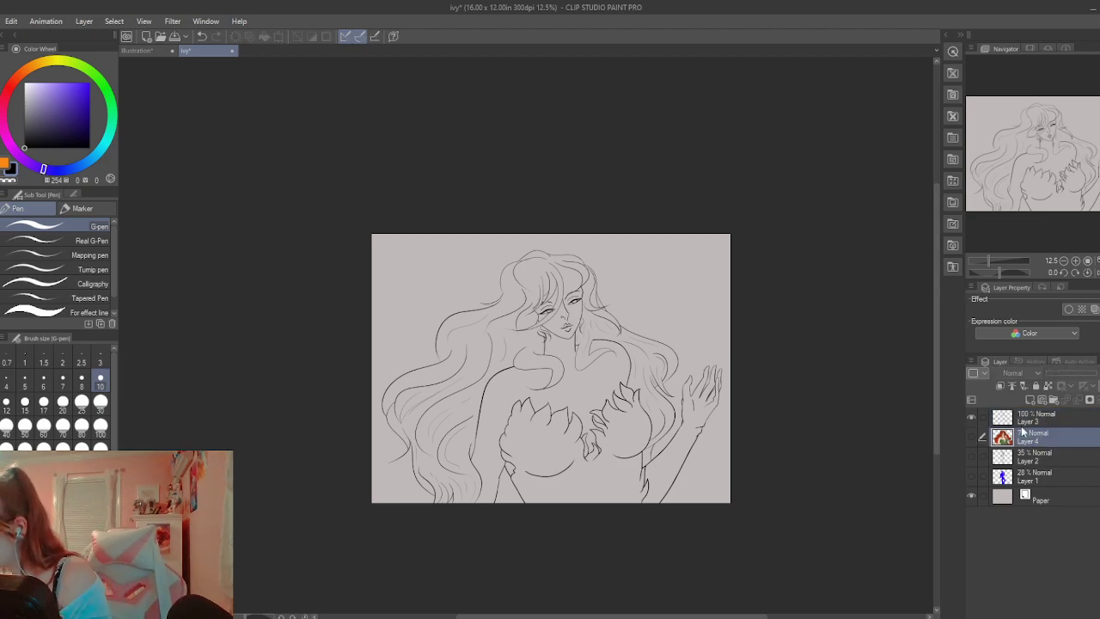
pyautogui.click(972, 436)
pyautogui.moveTo(1053, 373); pyautogui.dragTo(1097, 373)
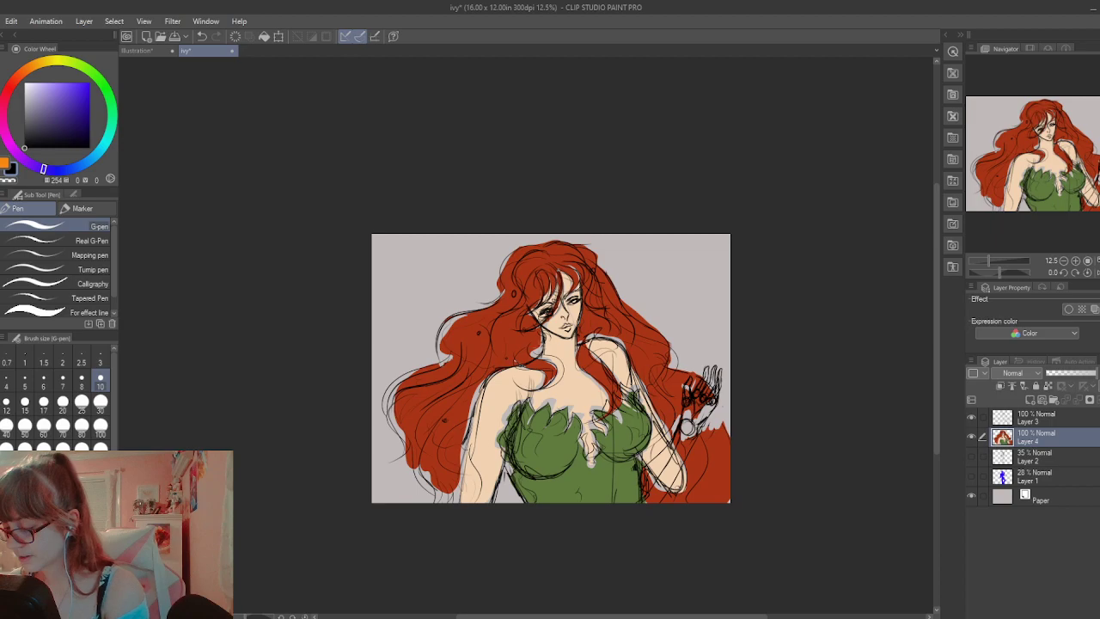
# Sample the hair's red as the sub colour and the skin tone as the main colour, then make Layer 3 active
pyautogui.keyDown('alt'); pyautogui.click(498, 384); pyautogui.keyUp('alt')
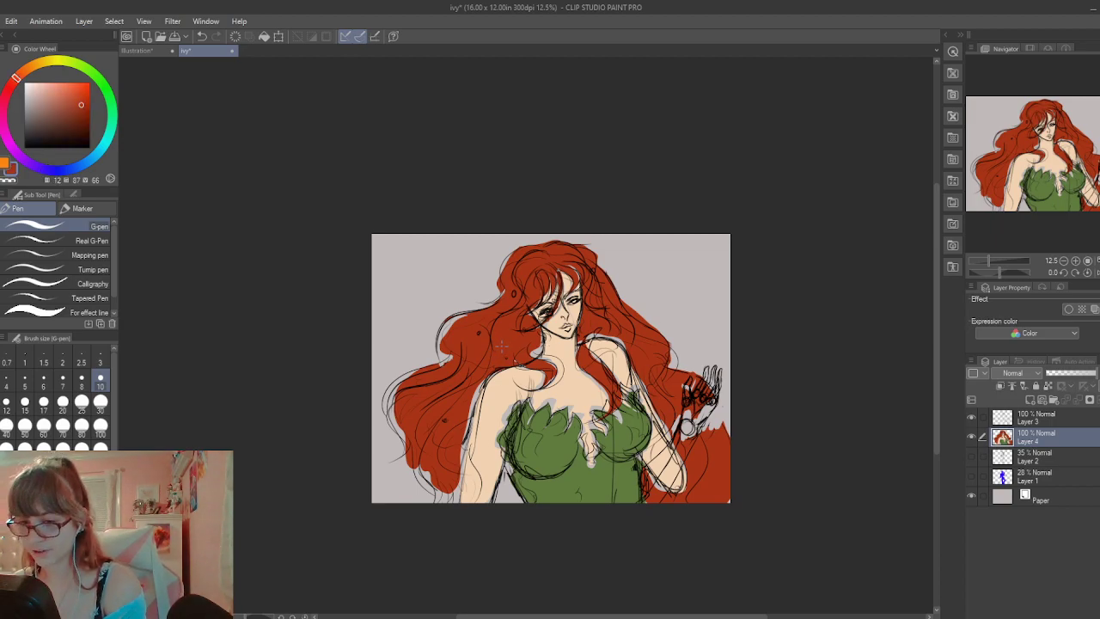
pyautogui.click(5, 163)
pyautogui.keyDown('alt'); pyautogui.click(579, 372); pyautogui.keyUp('alt')
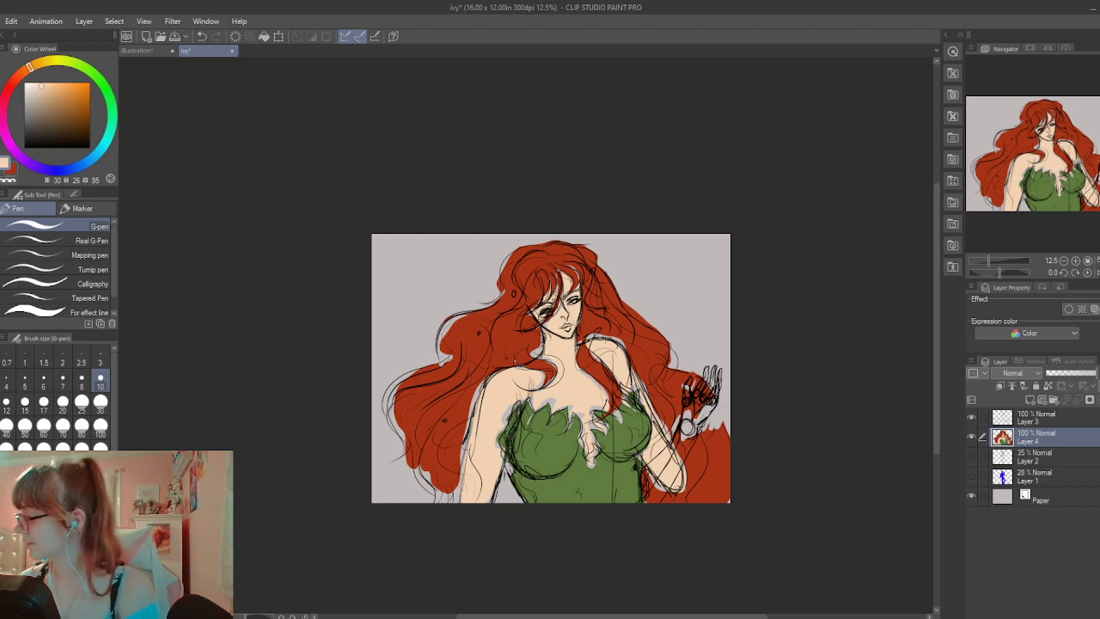
pyautogui.click(1027, 419)
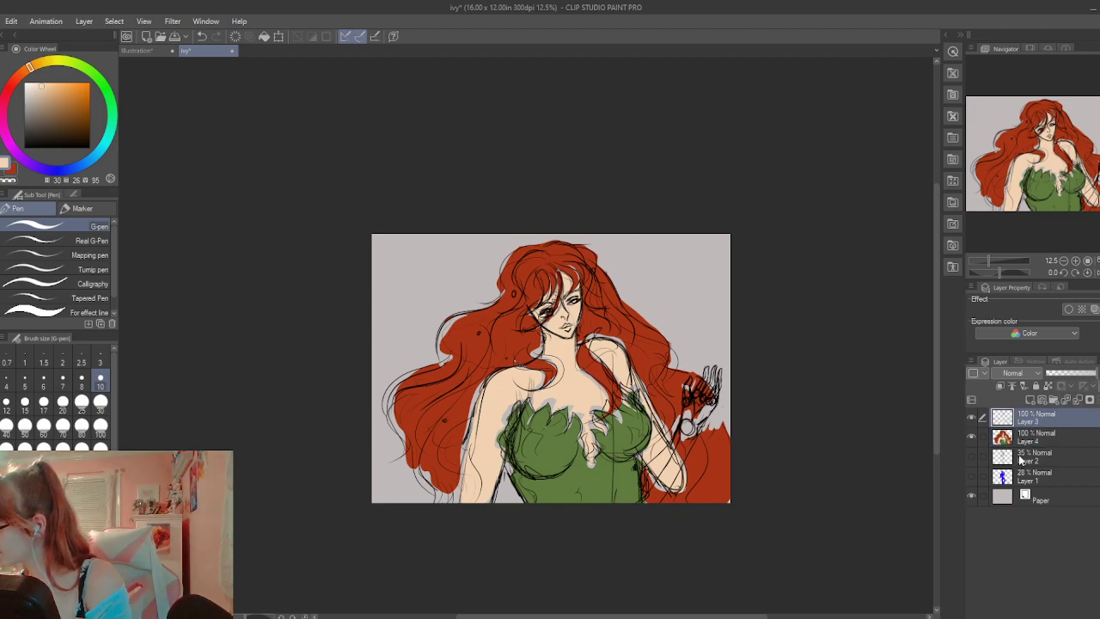
# Add a layer above Layer 2 and paint a skin-tone oval swatch beside the hair, with the G-pen at size 300 and stabilization 5
pyautogui.click(1020, 461)
pyautogui.click(1036, 402)
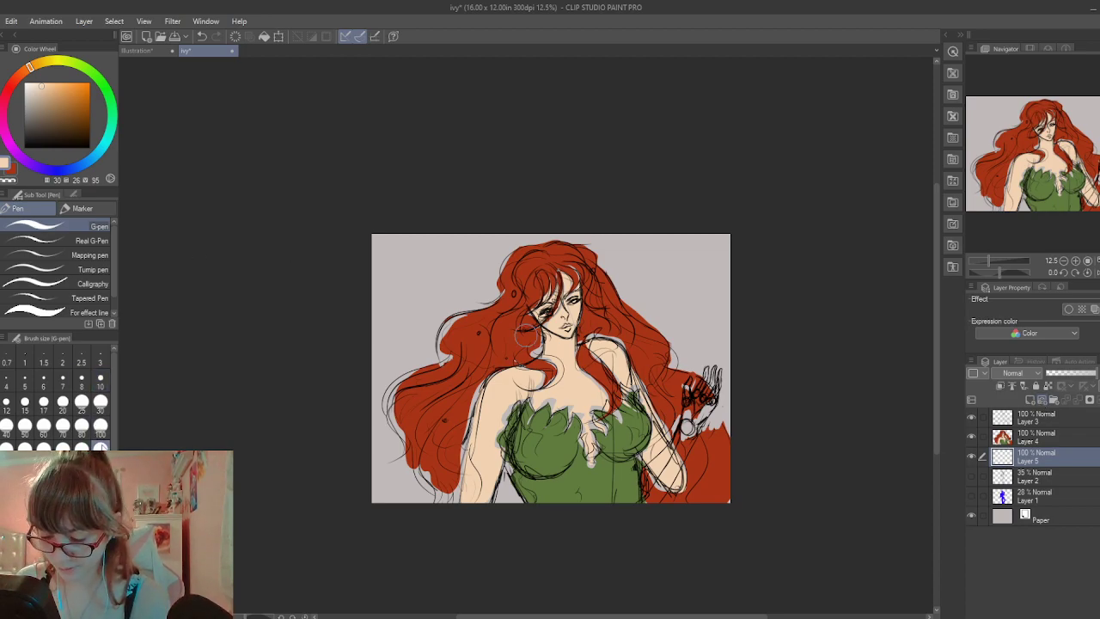
pyautogui.moveTo(402, 297)
pyautogui.mouseDown()
pyautogui.moveTo(397, 280)
pyautogui.moveTo(400, 305)
pyautogui.mouseUp()
pyautogui.click(75, 195)
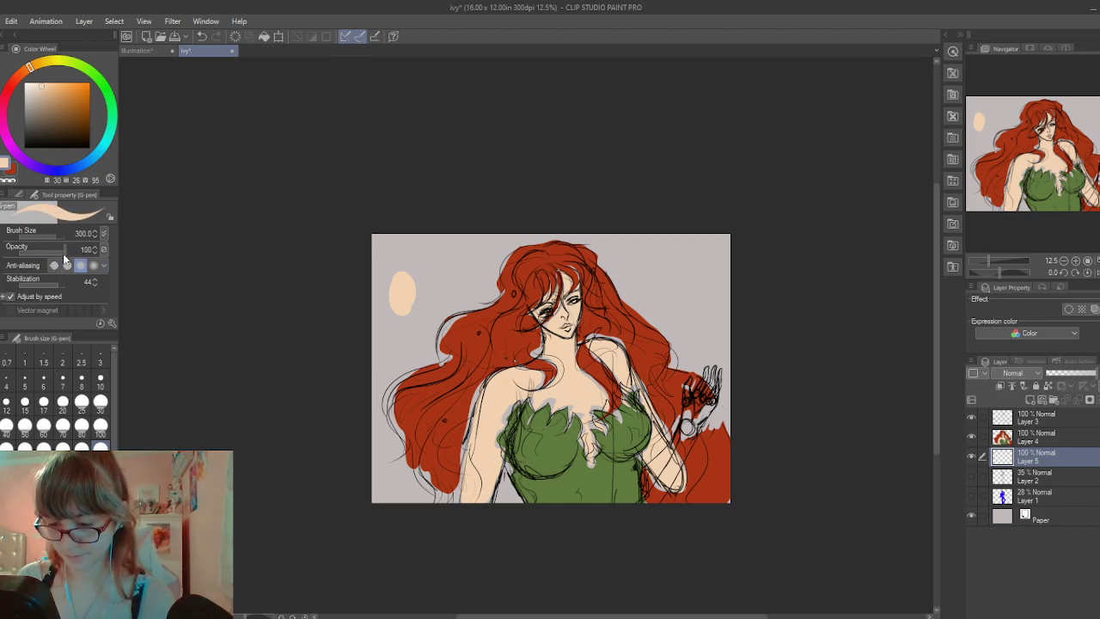
pyautogui.moveTo(48, 282); pyautogui.dragTo(38, 283)
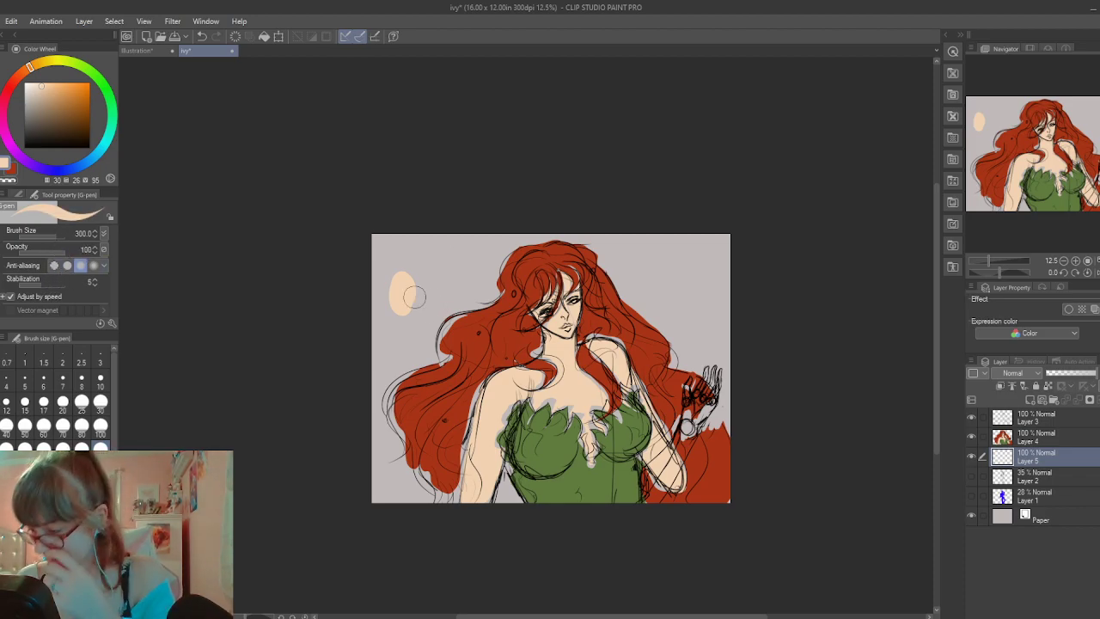
pyautogui.moveTo(401, 281); pyautogui.dragTo(398, 305)
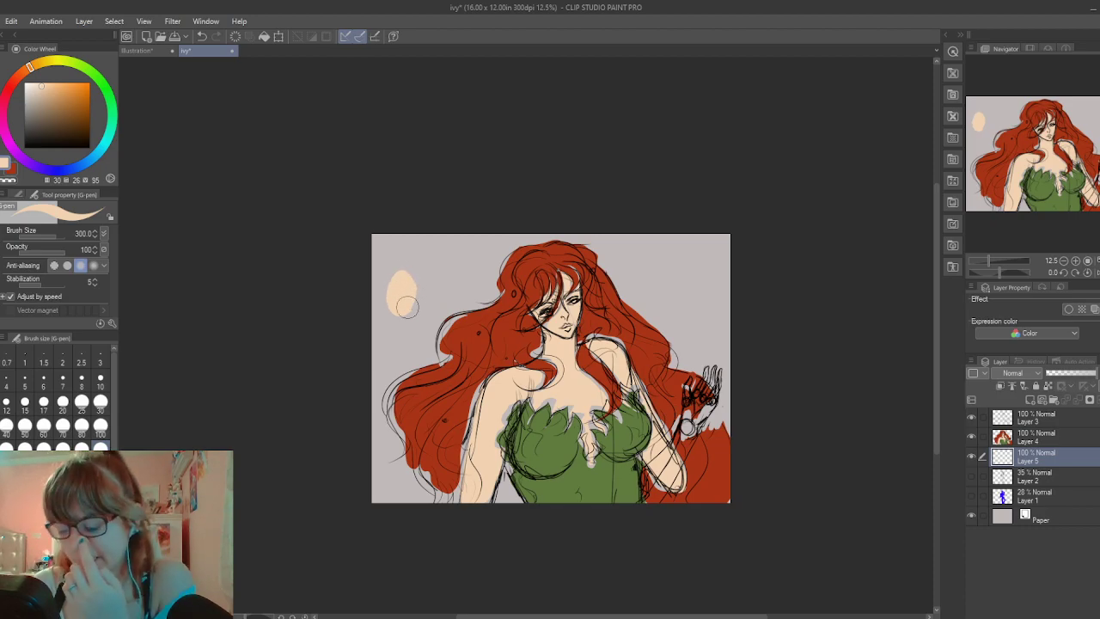
# Paint a red hair swatch next to the skin-tone one, then sample the bodice green and add a green swatch beside them
pyautogui.press('x')
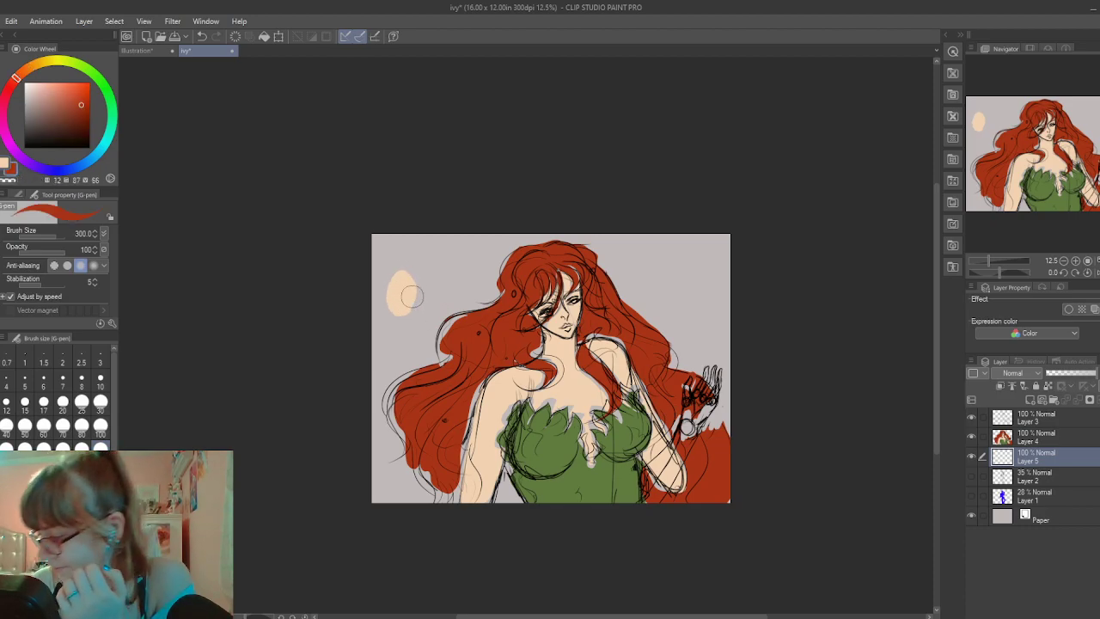
pyautogui.moveTo(413, 296)
pyautogui.mouseDown()
pyautogui.moveTo(429, 297)
pyautogui.moveTo(427, 311)
pyautogui.moveTo(421, 292)
pyautogui.mouseUp()
pyautogui.keyDown('alt'); pyautogui.click(552, 445); pyautogui.keyUp('alt')
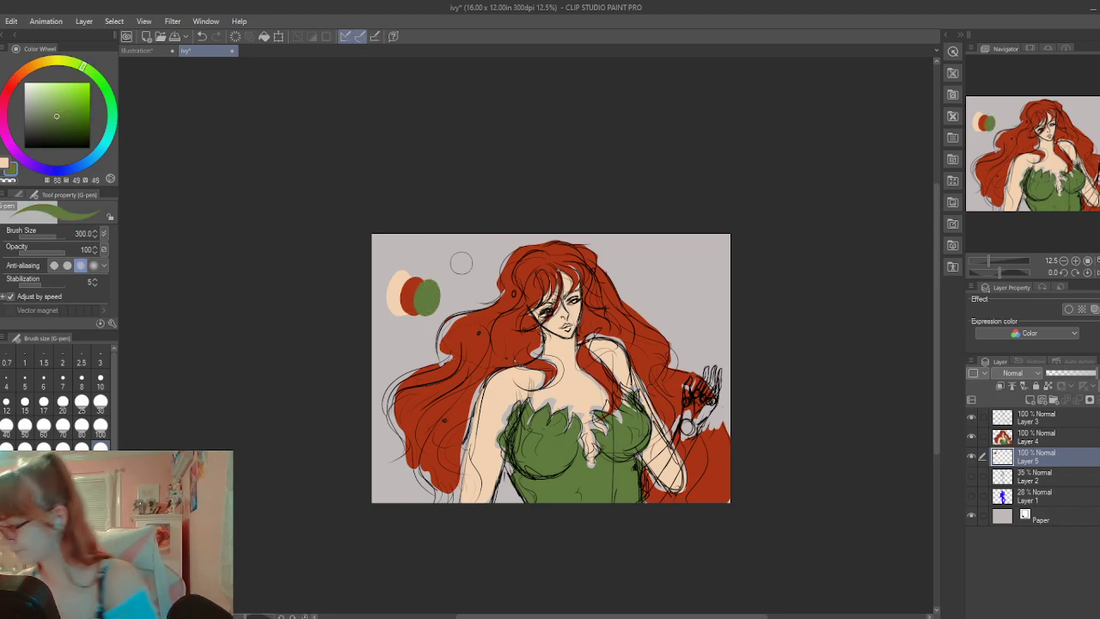
# Hide the Layer 4 colour sketch, make Layer 3 active and lasso around the leafy bodice down to the canvas edge
pyautogui.click(971, 436)
pyautogui.click(1012, 420)
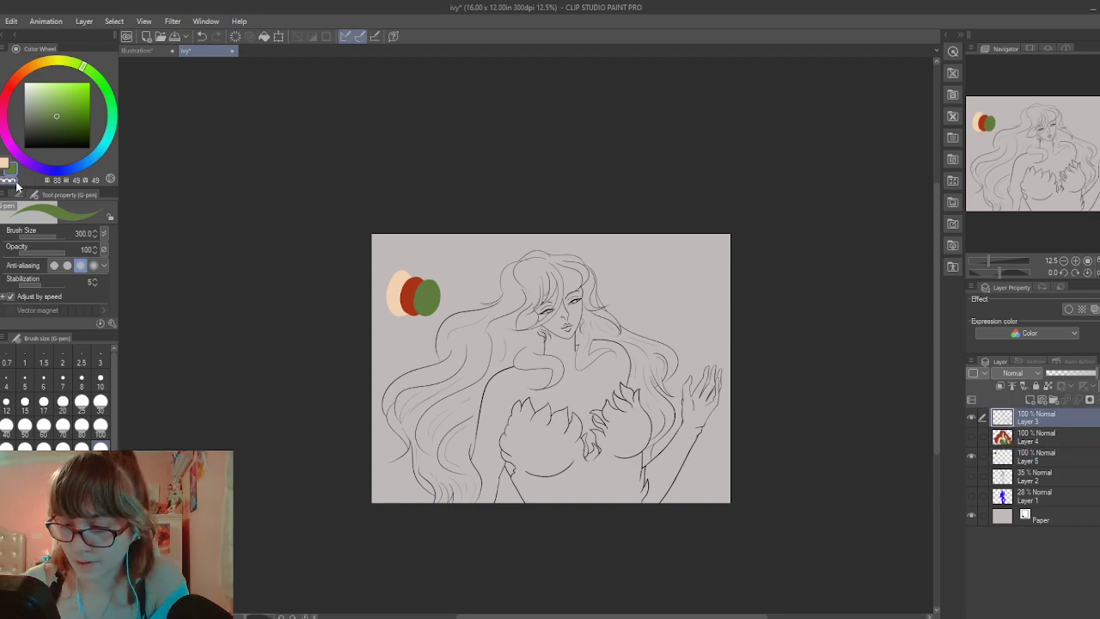
pyautogui.press('m')
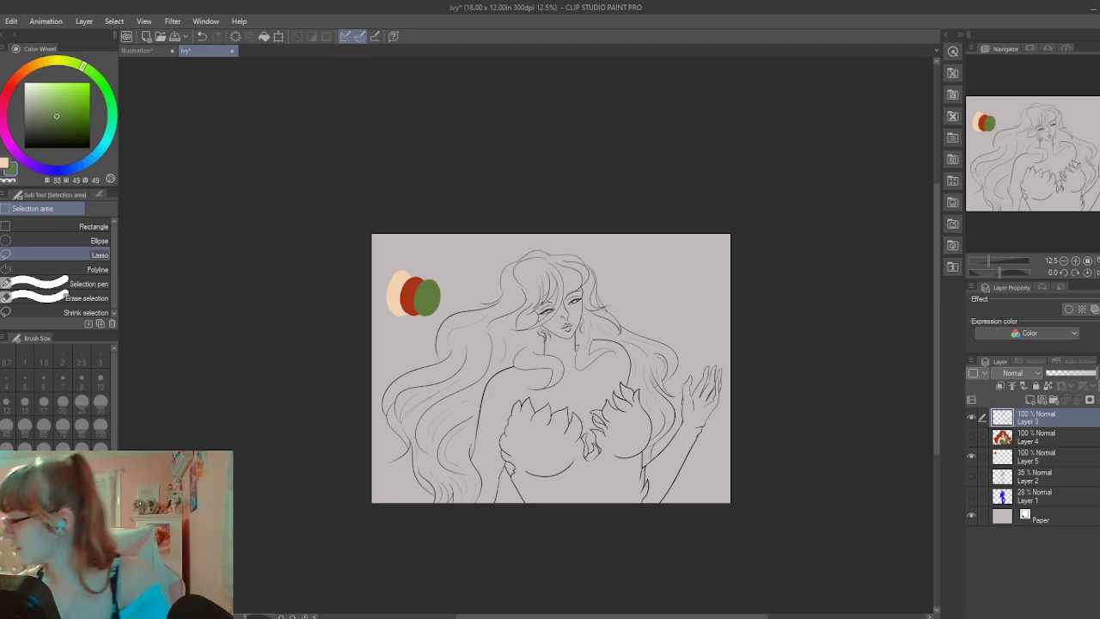
pyautogui.moveTo(592, 443)
pyautogui.mouseDown()
pyautogui.moveTo(584, 409)
pyautogui.moveTo(517, 392)
pyautogui.moveTo(506, 443)
pyautogui.moveTo(514, 473)
pyautogui.moveTo(505, 469)
pyautogui.moveTo(512, 460)
pyautogui.moveTo(521, 491)
pyautogui.moveTo(562, 534)
pyautogui.moveTo(662, 522)
pyautogui.moveTo(647, 502)
pyautogui.moveTo(655, 420)
pyautogui.moveTo(641, 381)
pyautogui.moveTo(621, 376)
pyautogui.moveTo(593, 401)
pyautogui.mouseUp()
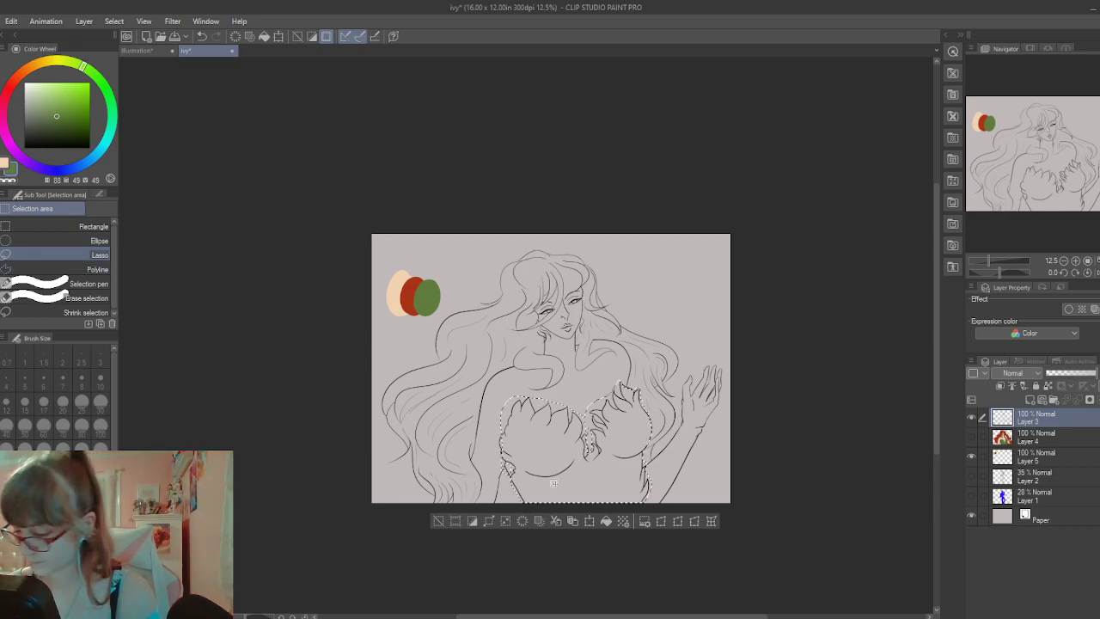
pyautogui.click(603, 523)
pyautogui.moveTo(1019, 417); pyautogui.dragTo(1020, 445)
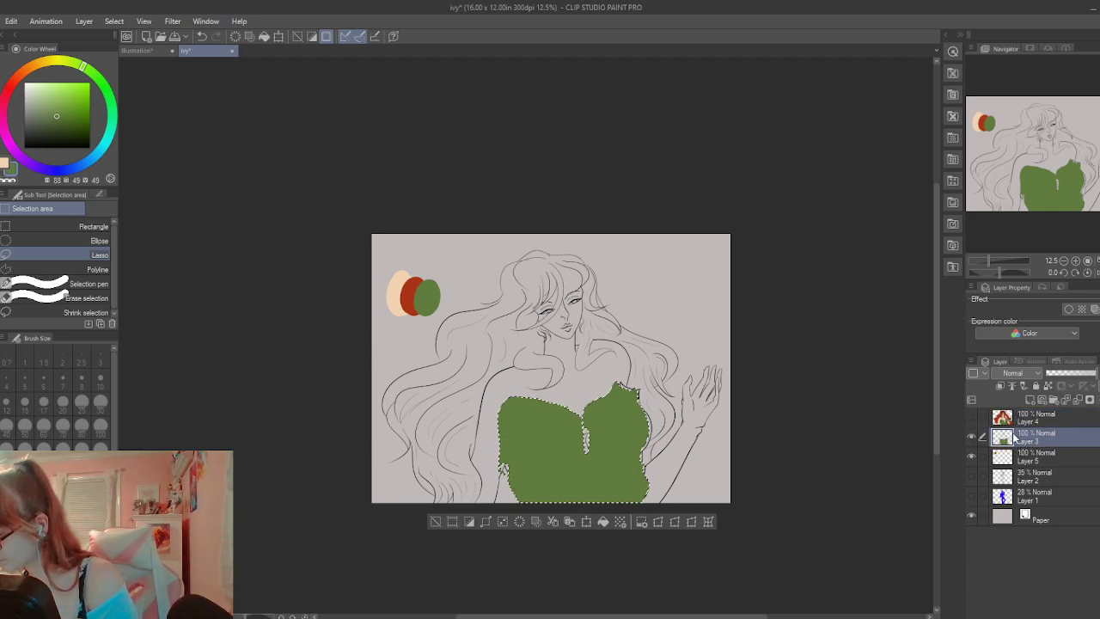
pyautogui.moveTo(1007, 440); pyautogui.dragTo(1011, 415)
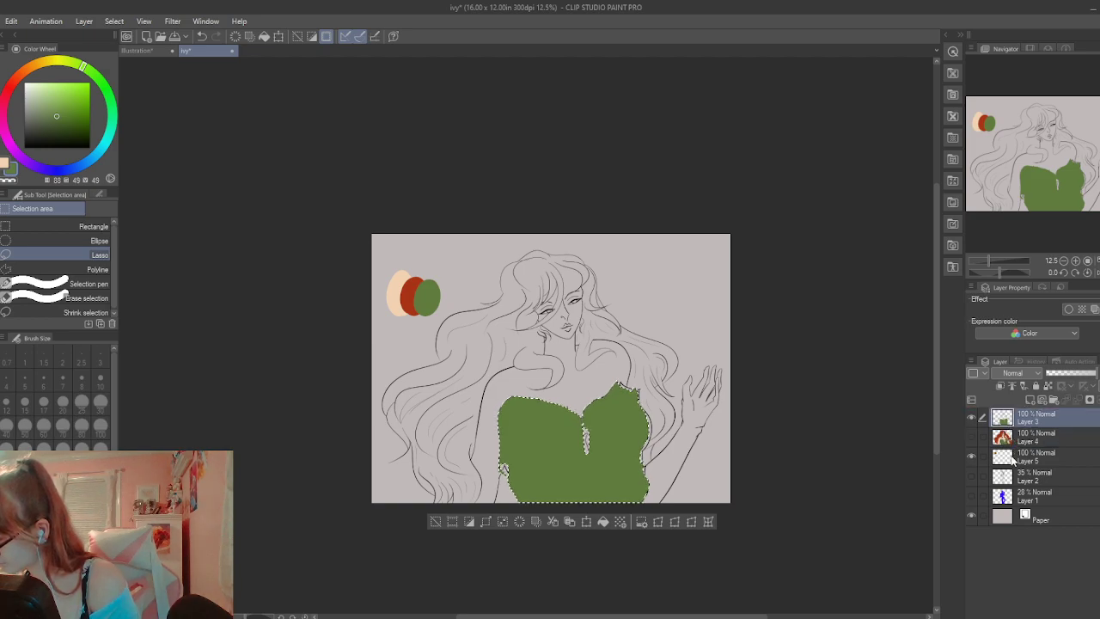
pyautogui.press('Delete')
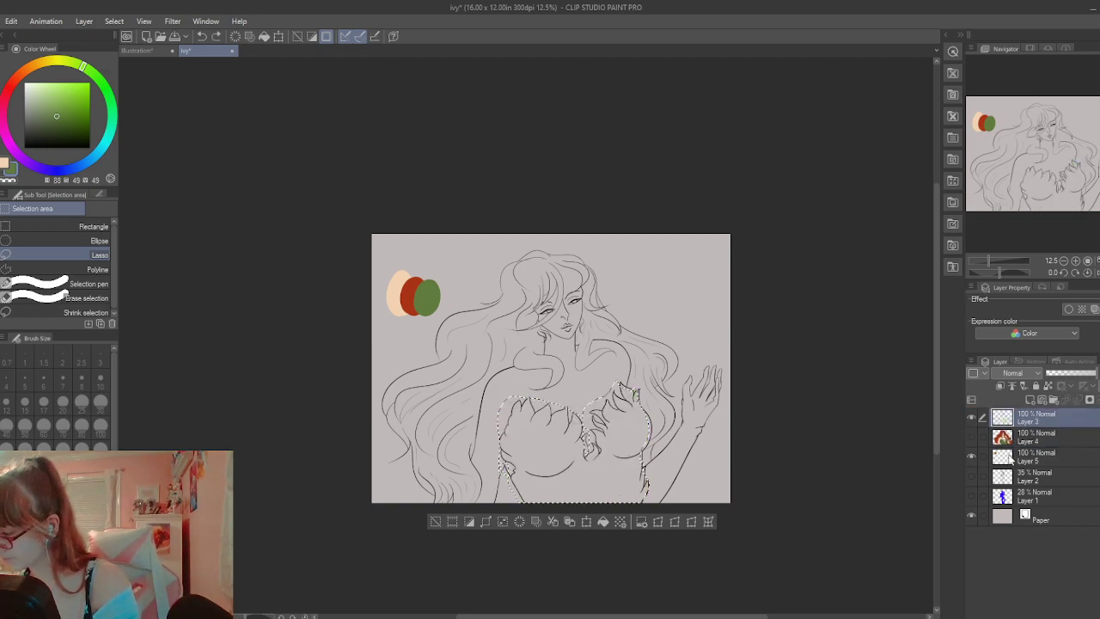
# Add a new layer directly below Layer 3 and fill the bodice selection on it with the sampled green
pyautogui.click(1030, 400)
pyautogui.moveTo(1028, 414); pyautogui.dragTo(1024, 445)
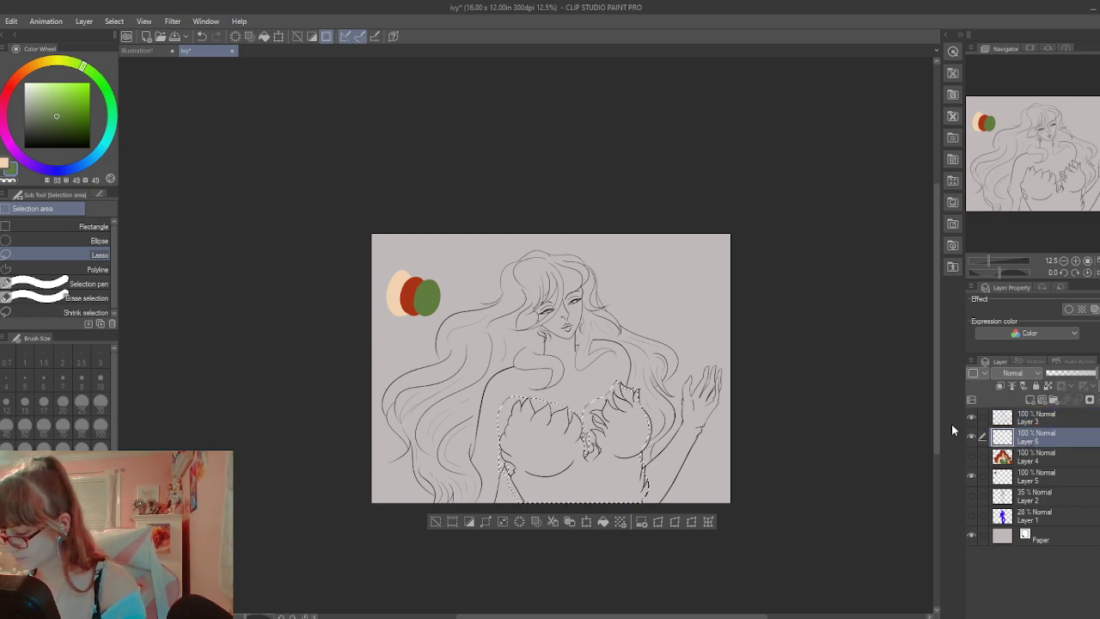
pyautogui.click(603, 522)
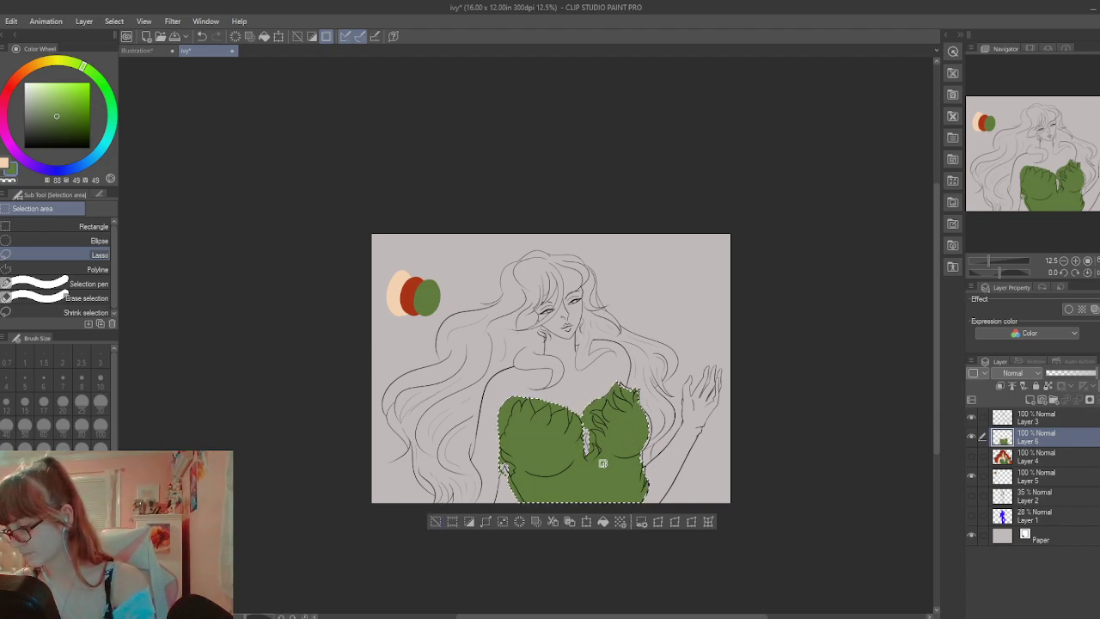
# Erase the green spilling past the bodice line under the armpit beside the raised-free arm, using the Hard eraser at size 30
pyautogui.scroll(4, 623, 432)
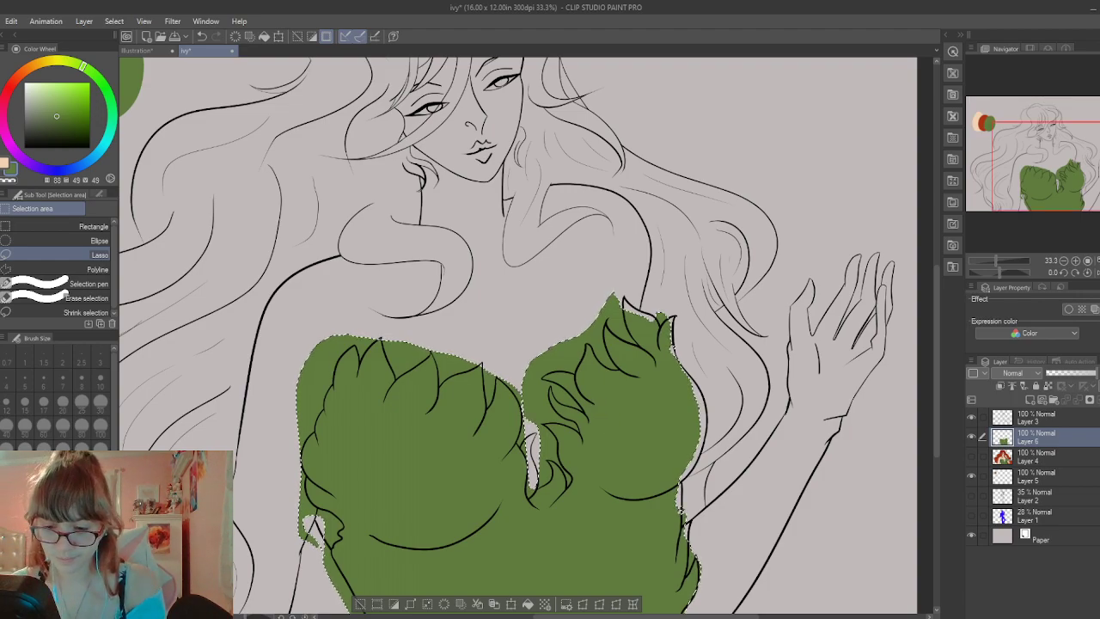
pyautogui.press('e')
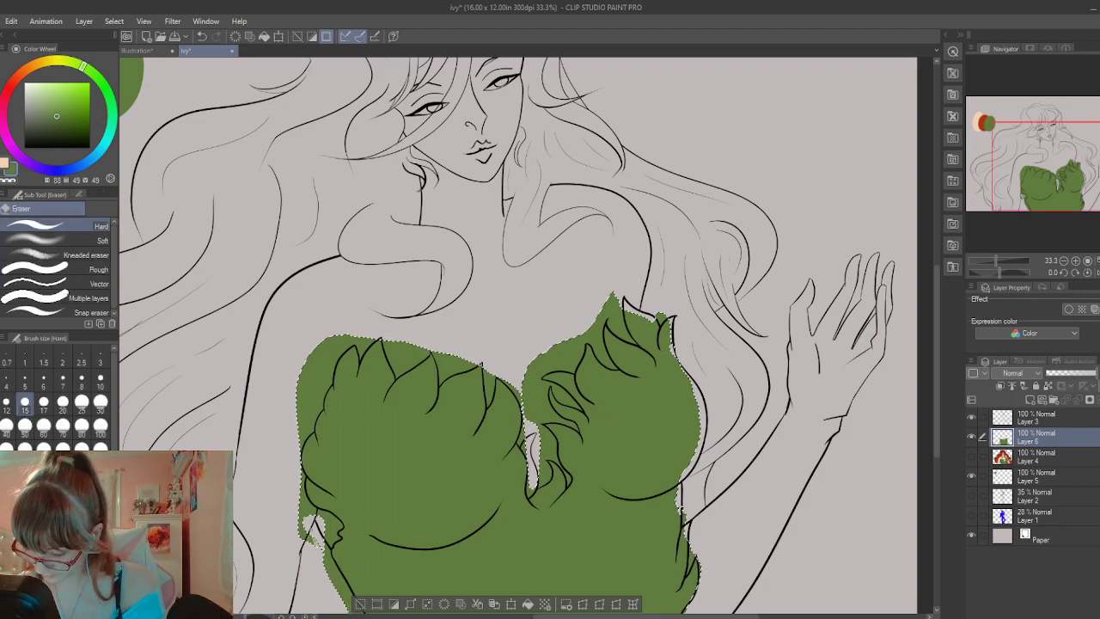
pyautogui.click(100, 401)
pyautogui.moveTo(311, 543); pyautogui.dragTo(293, 499)
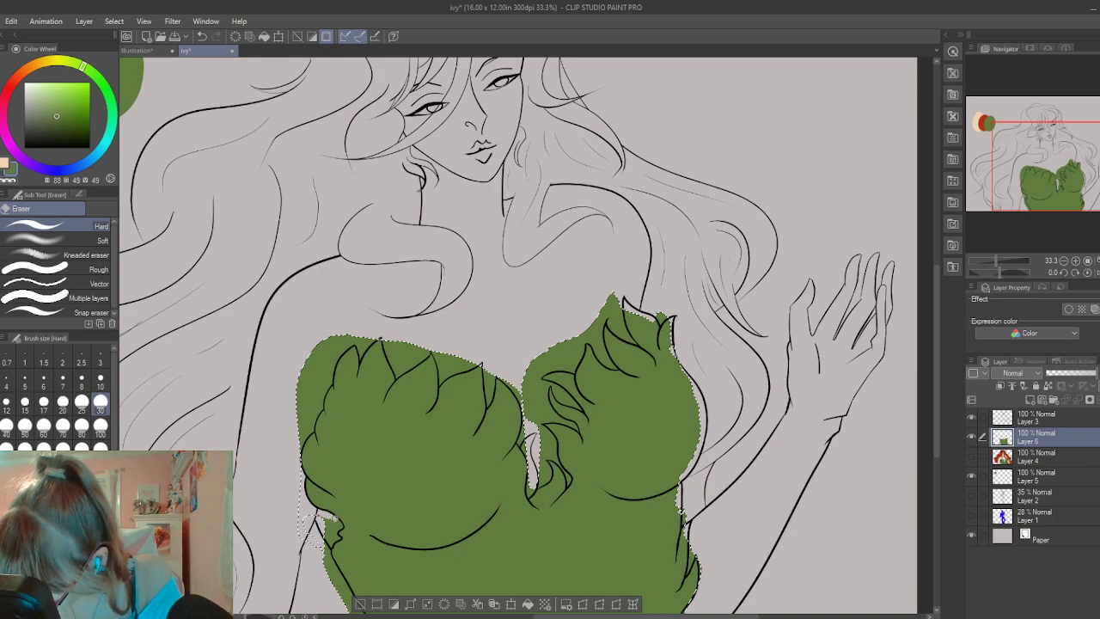
pyautogui.moveTo(331, 518); pyautogui.dragTo(347, 519)
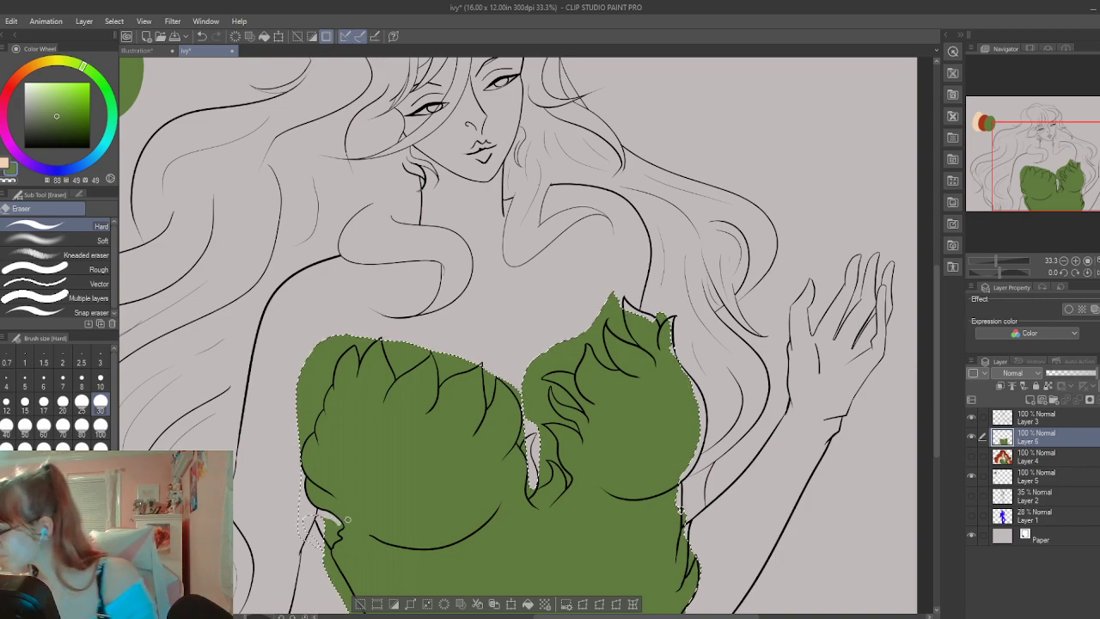
# Erase the green outside the bodice's waist line down to the canvas edge and clean the gap around the small side leaf
pyautogui.moveTo(933, 424); pyautogui.dragTo(933, 450)
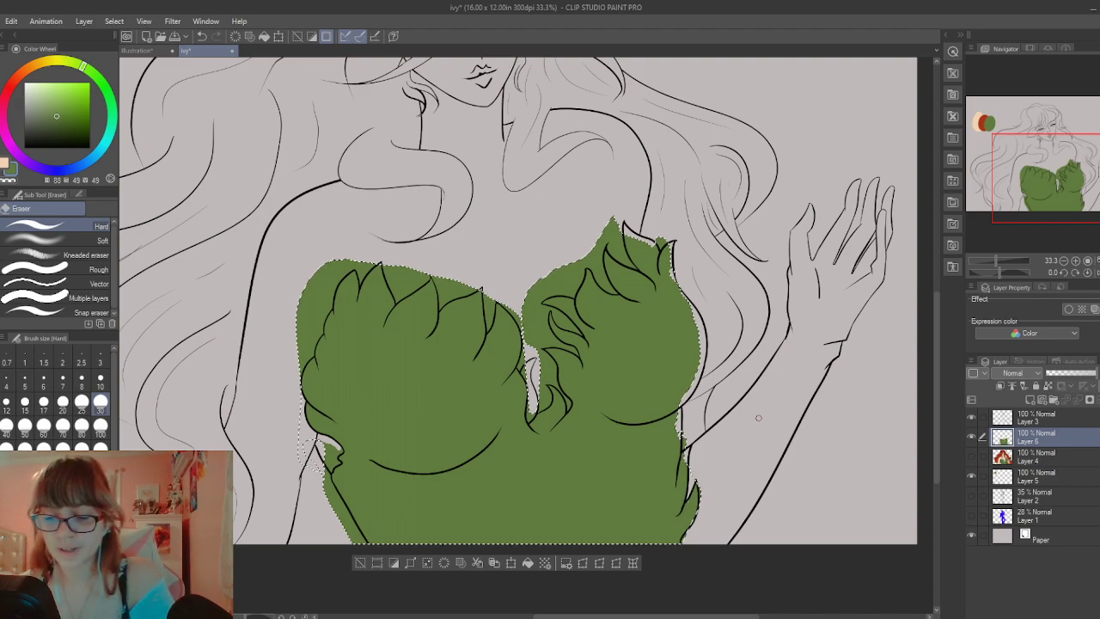
pyautogui.press('p')
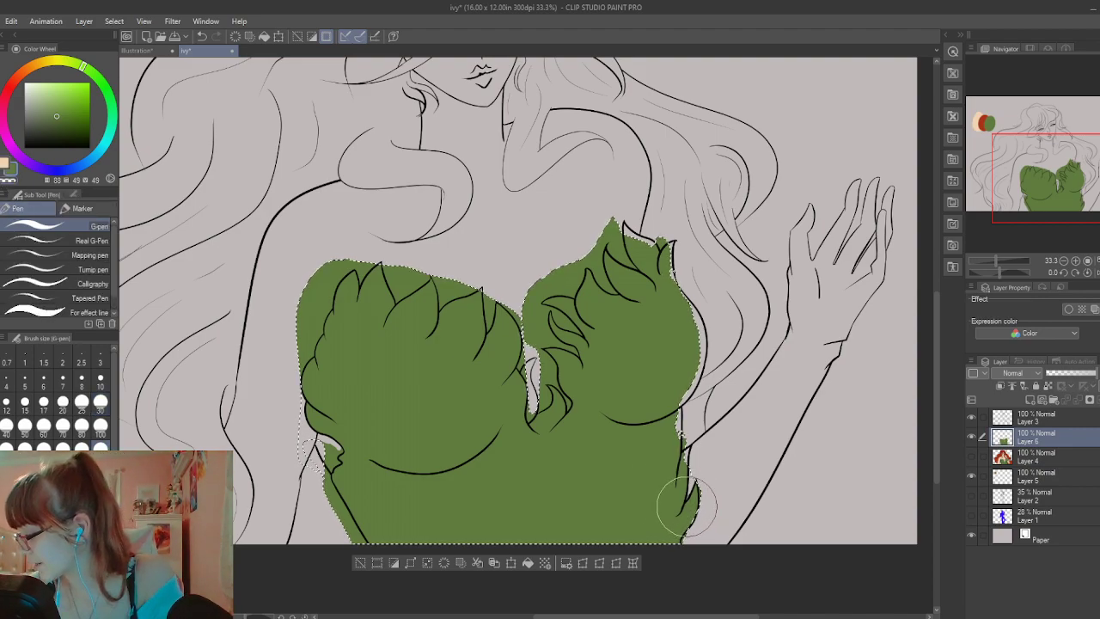
pyautogui.press('e')
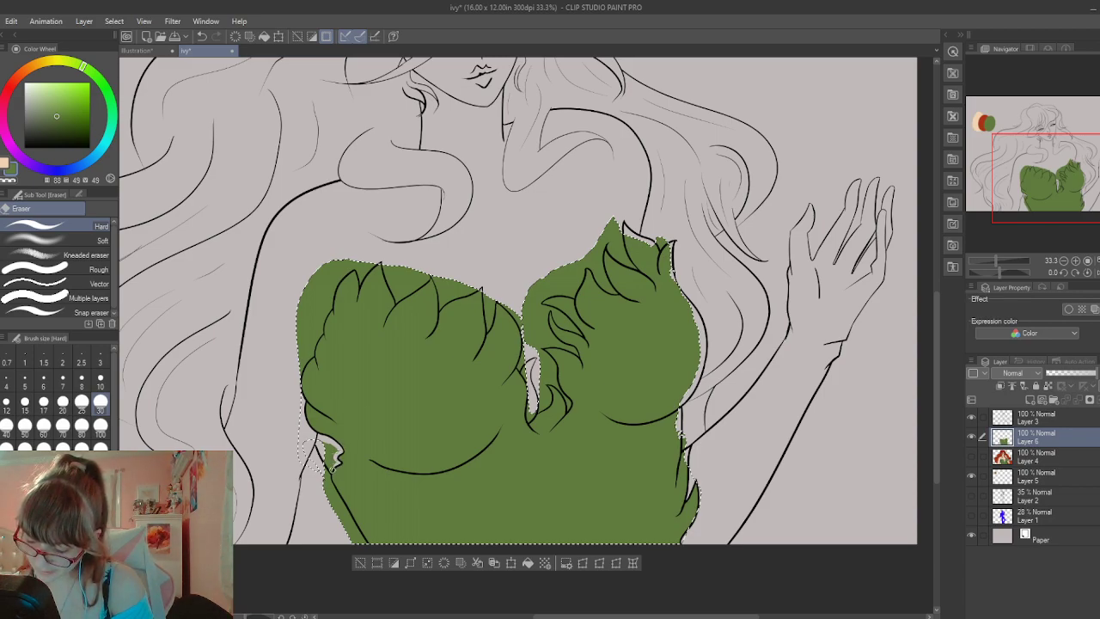
pyautogui.moveTo(329, 482); pyautogui.dragTo(362, 546)
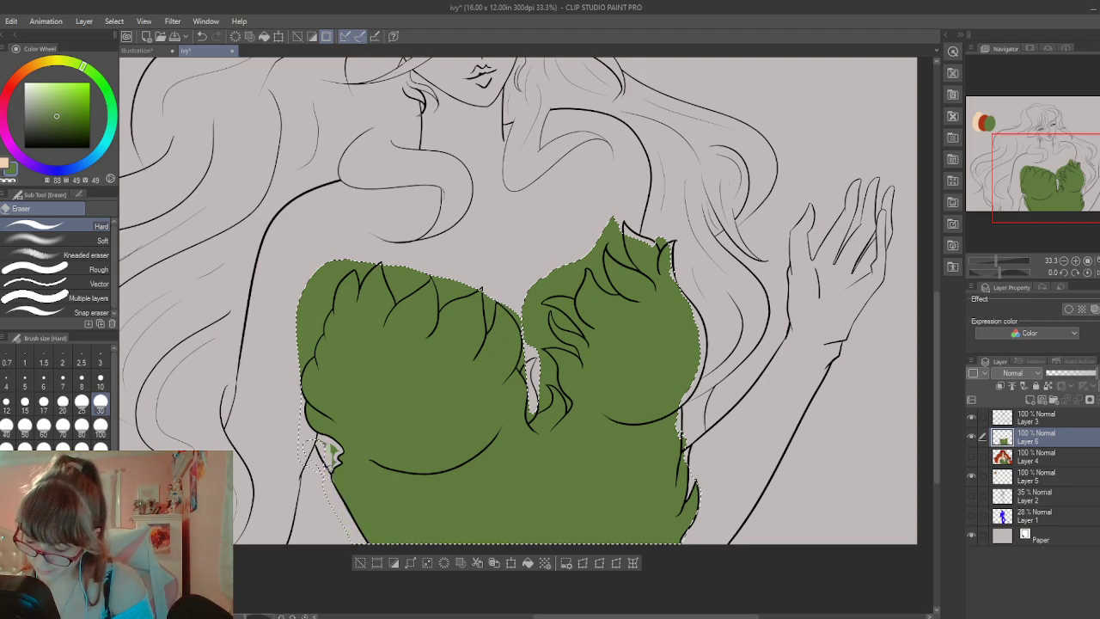
pyautogui.moveTo(333, 463); pyautogui.dragTo(334, 446)
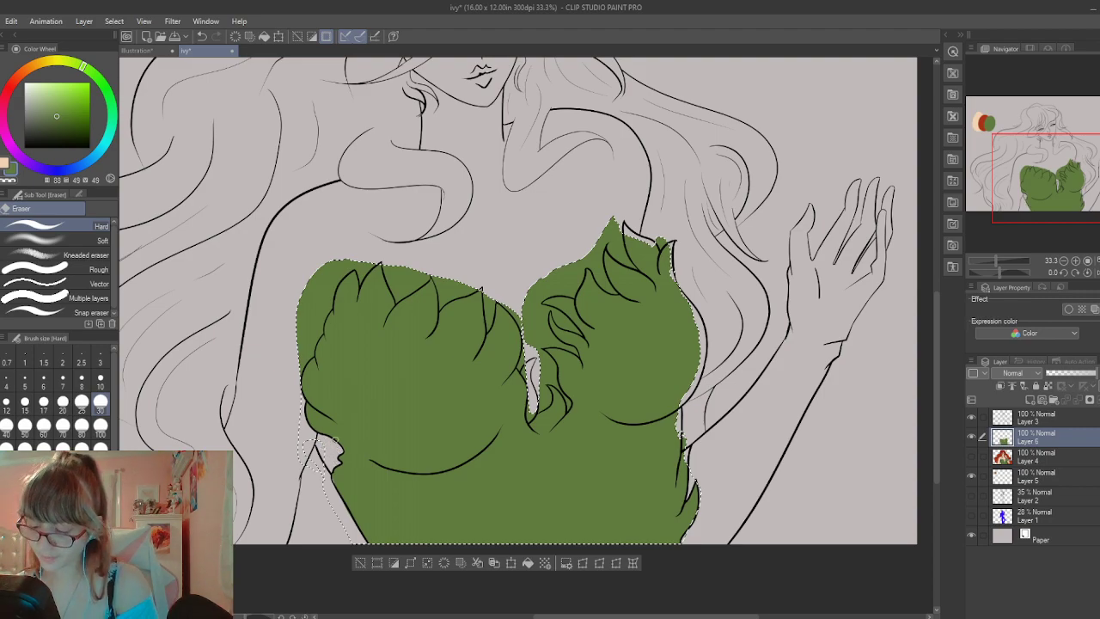
# Erase the green outside the first cup's outer edge up to its leaf tips, using the Hard eraser at sizes 30 and 100
pyautogui.press('p')
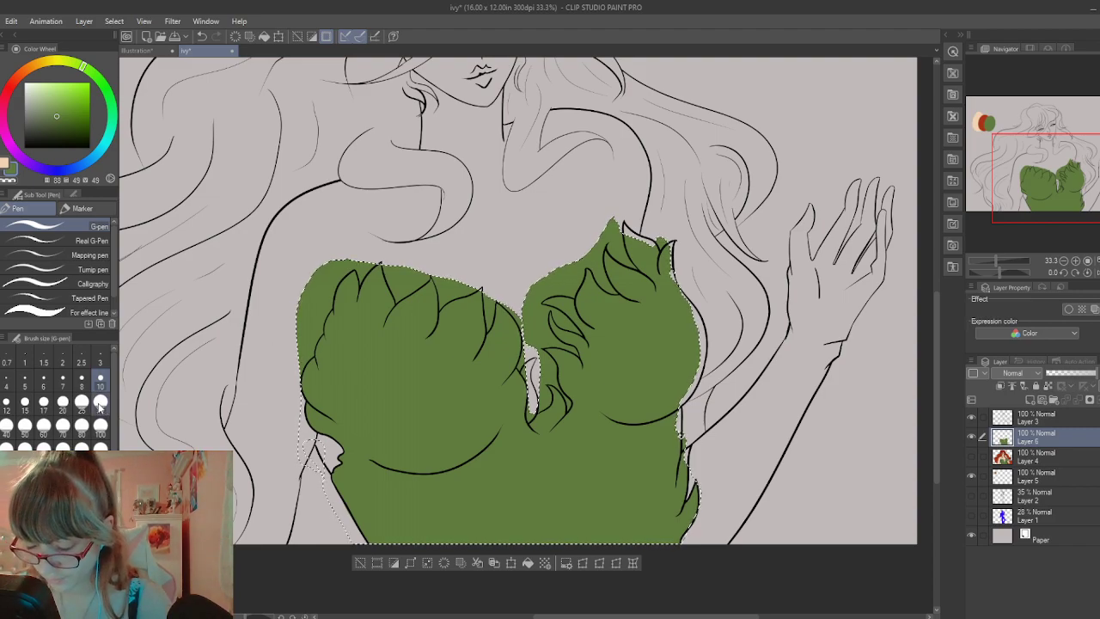
pyautogui.press('e')
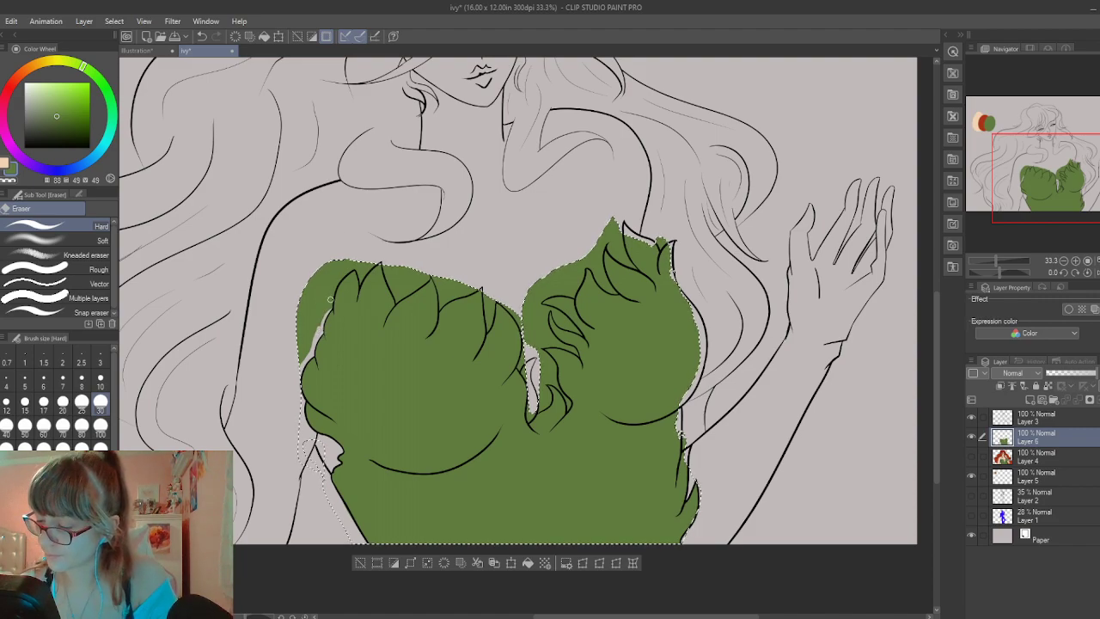
pyautogui.moveTo(344, 275); pyautogui.dragTo(331, 300)
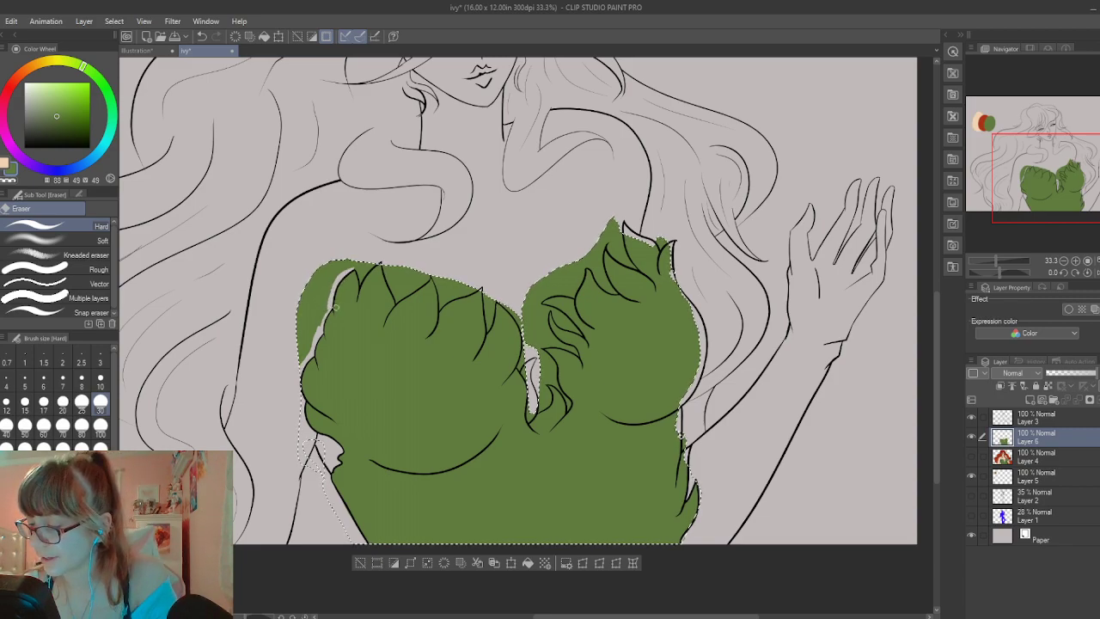
pyautogui.moveTo(358, 269); pyautogui.dragTo(350, 268)
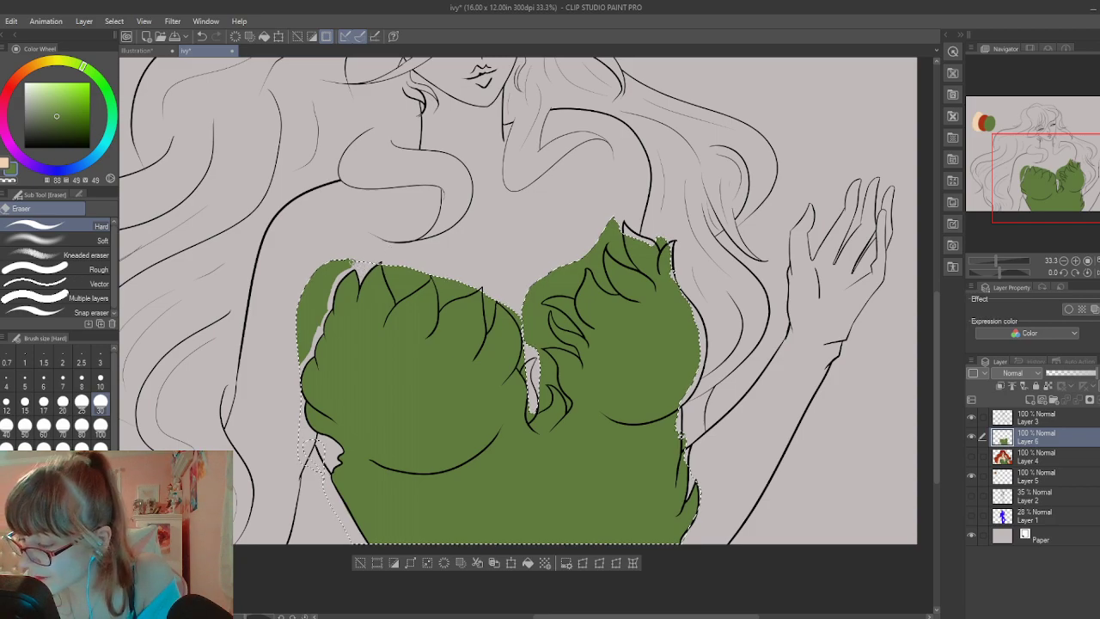
pyautogui.click(100, 427)
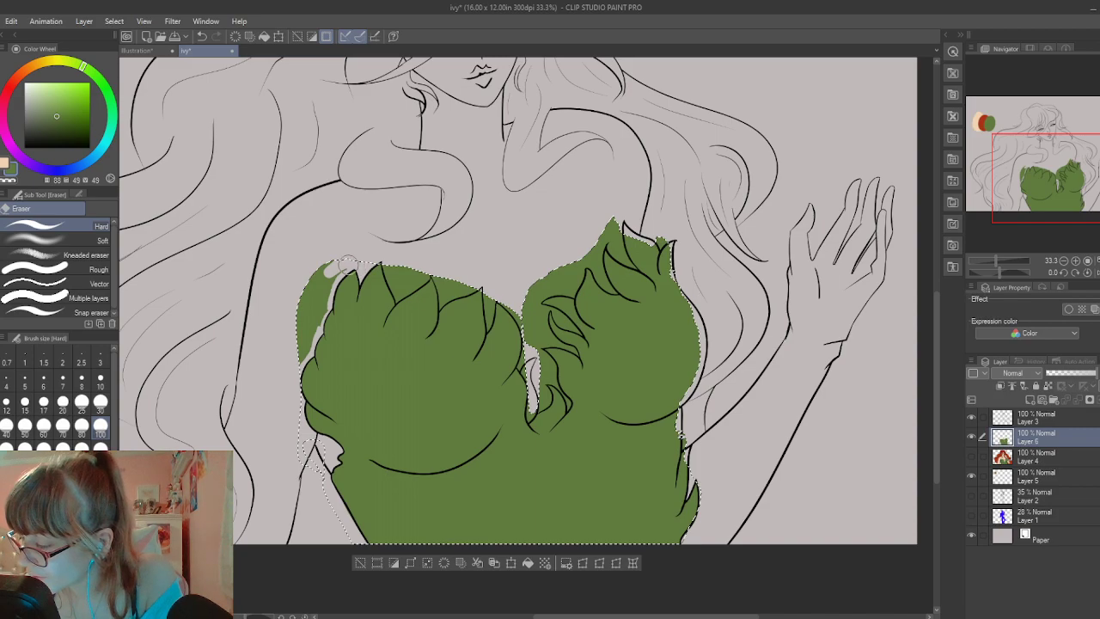
pyautogui.moveTo(346, 265)
pyautogui.mouseDown()
pyautogui.moveTo(321, 284)
pyautogui.moveTo(330, 263)
pyautogui.moveTo(296, 311)
pyautogui.moveTo(330, 277)
pyautogui.moveTo(298, 357)
pyautogui.moveTo(310, 307)
pyautogui.moveTo(300, 351)
pyautogui.moveTo(324, 309)
pyautogui.mouseUp()
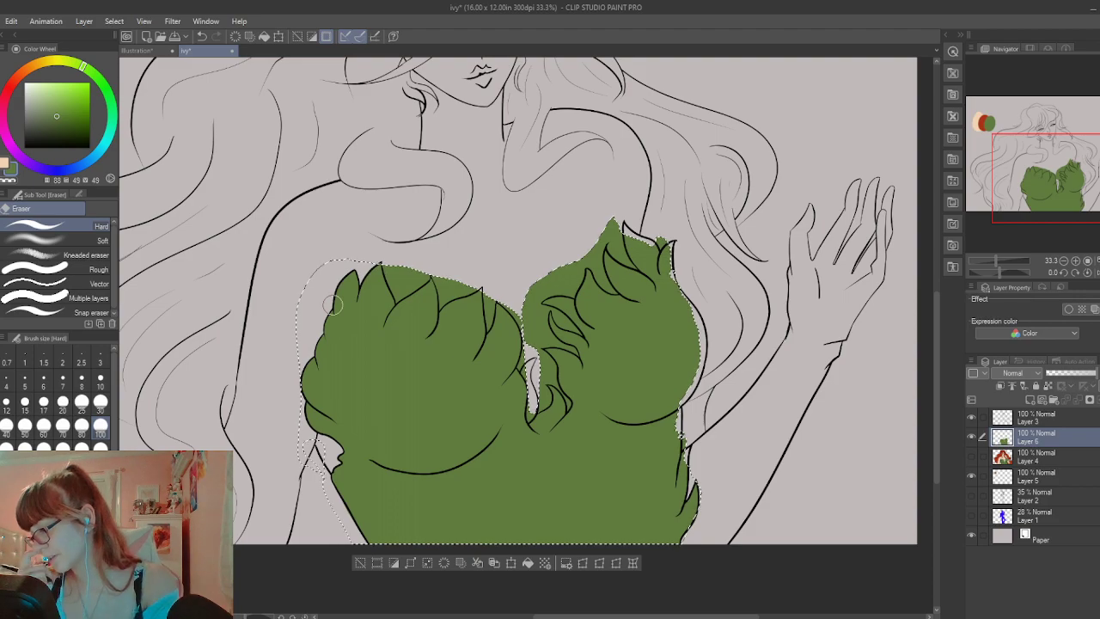
# Clear the selection, lasso the cup nearest the raised hand with the centre gap, fill it green and switch to the eraser
pyautogui.click(361, 563)
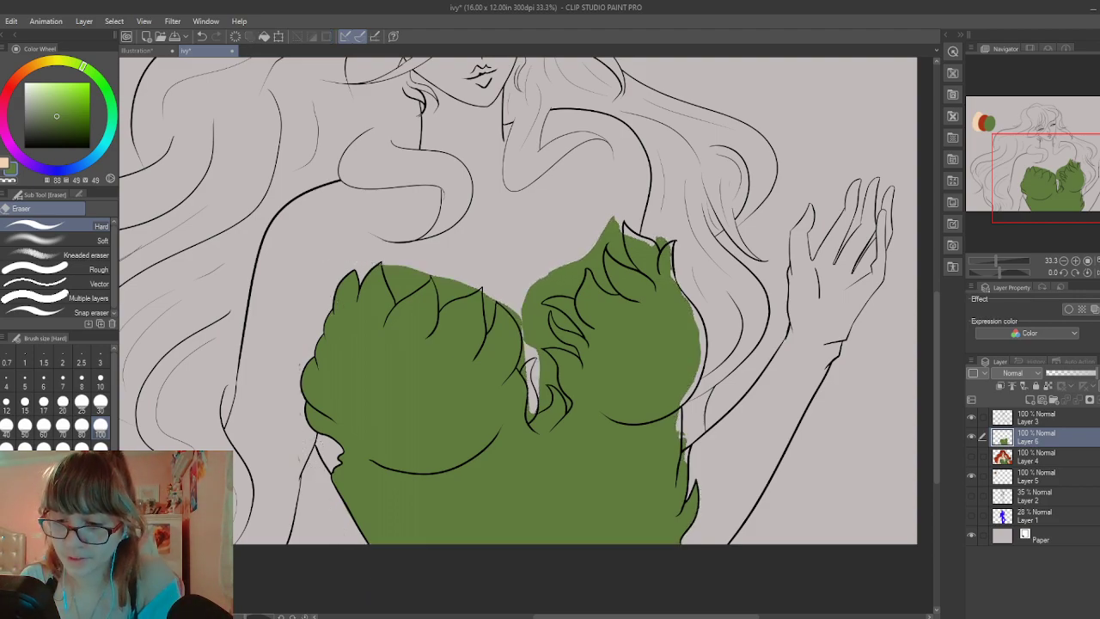
pyautogui.press('m')
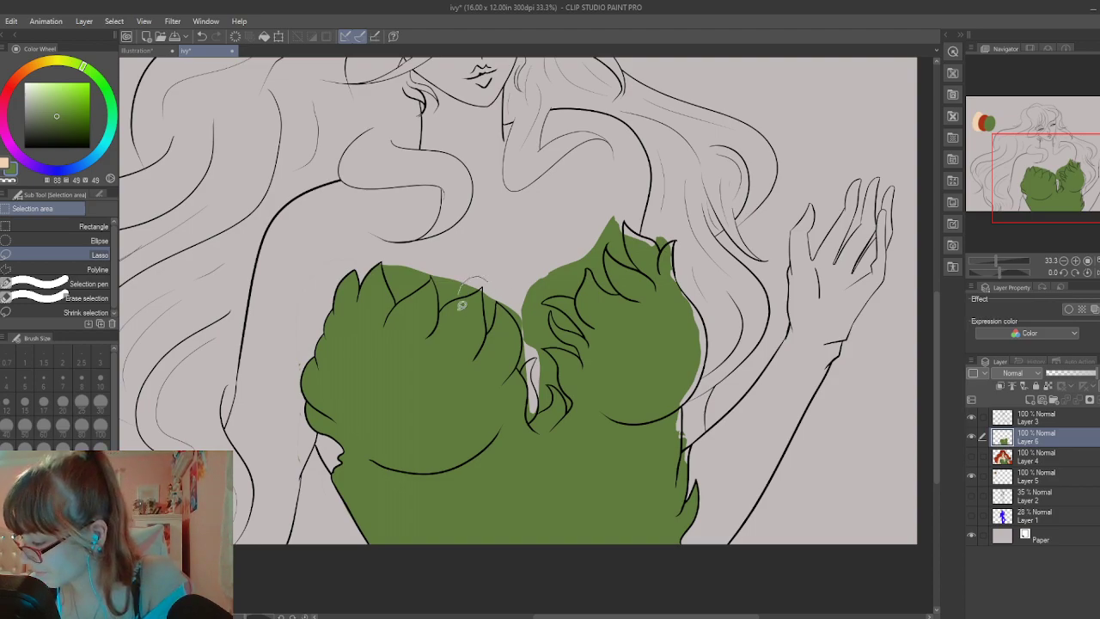
pyautogui.moveTo(461, 304)
pyautogui.mouseDown()
pyautogui.moveTo(522, 438)
pyautogui.moveTo(666, 418)
pyautogui.moveTo(664, 450)
pyautogui.moveTo(689, 455)
pyautogui.mouseUp()
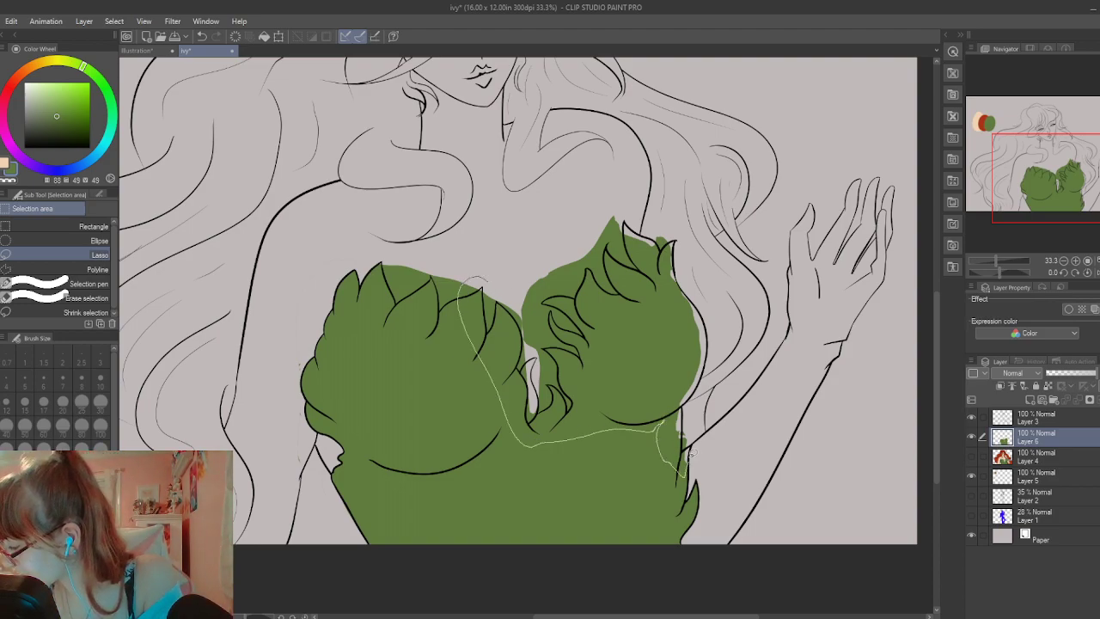
pyautogui.moveTo(620, 215); pyautogui.dragTo(614, 222)
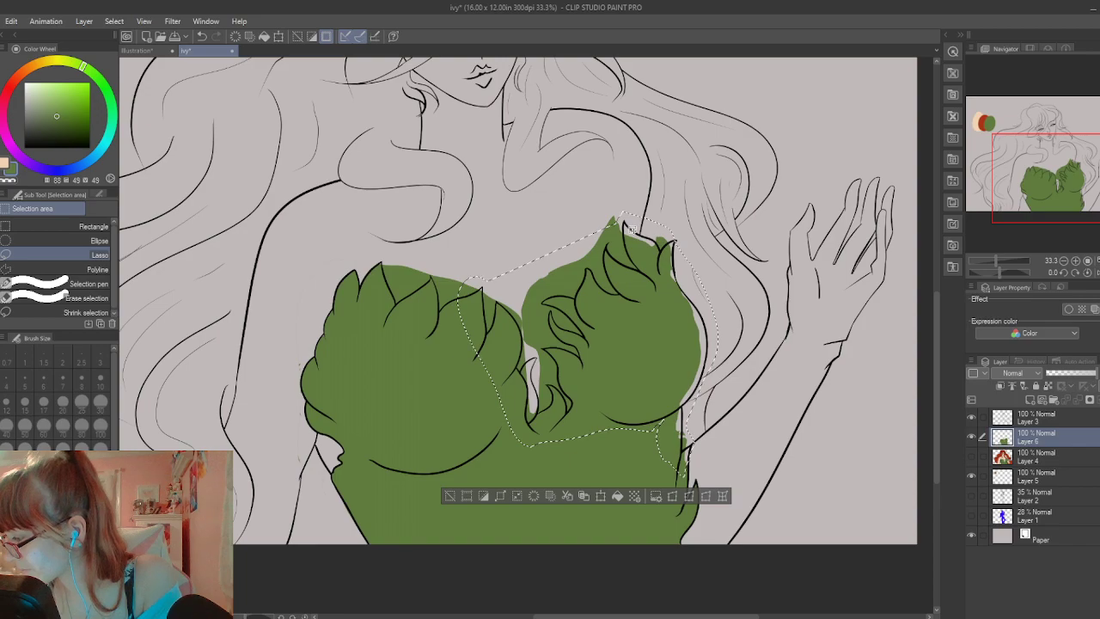
pyautogui.click(617, 496)
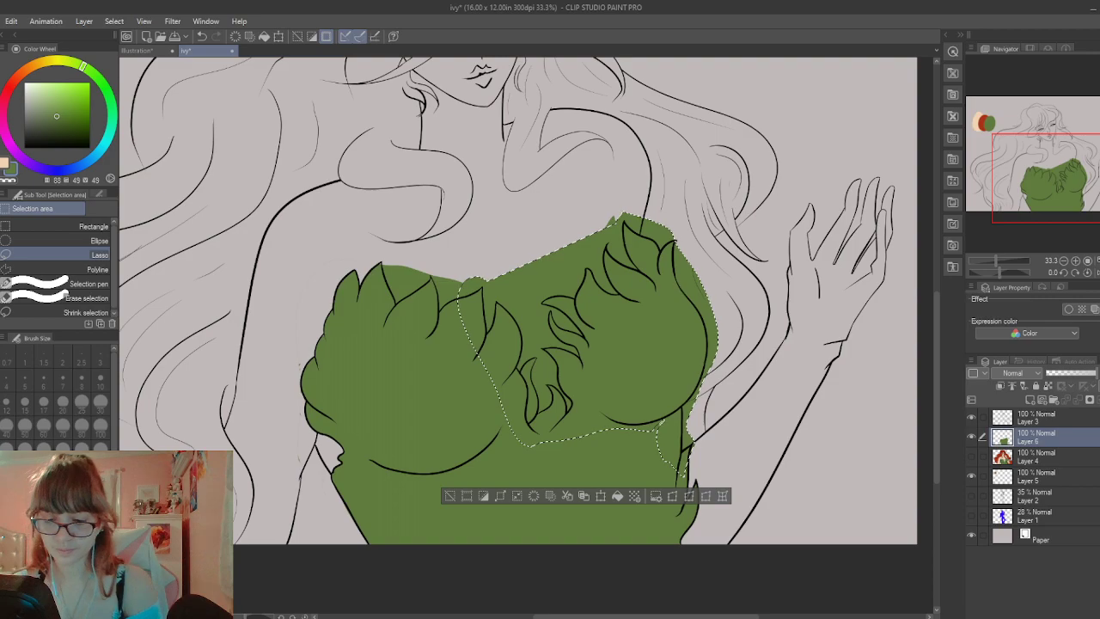
pyautogui.press('e')
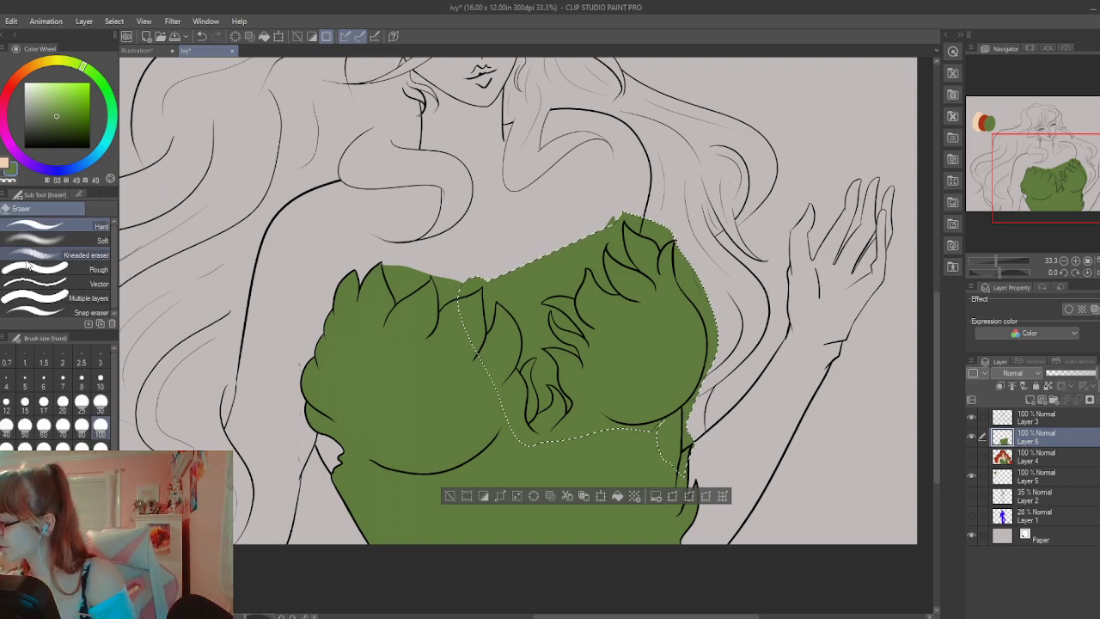
# Erase the green spilling past the line under the cup nearest the raised hand, beside the armpit, using the Hard eraser at size 17
pyautogui.hotkey('ctrl', '+')
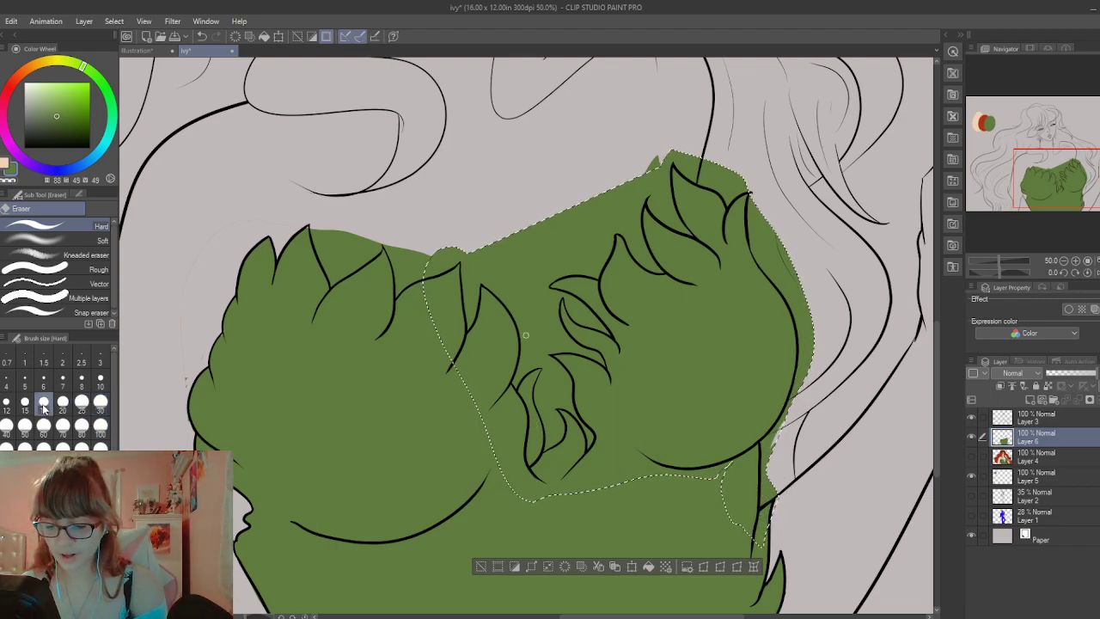
pyautogui.click(43, 401)
pyautogui.moveTo(777, 423)
pyautogui.mouseDown()
pyautogui.moveTo(788, 405)
pyautogui.moveTo(775, 435)
pyautogui.mouseUp()
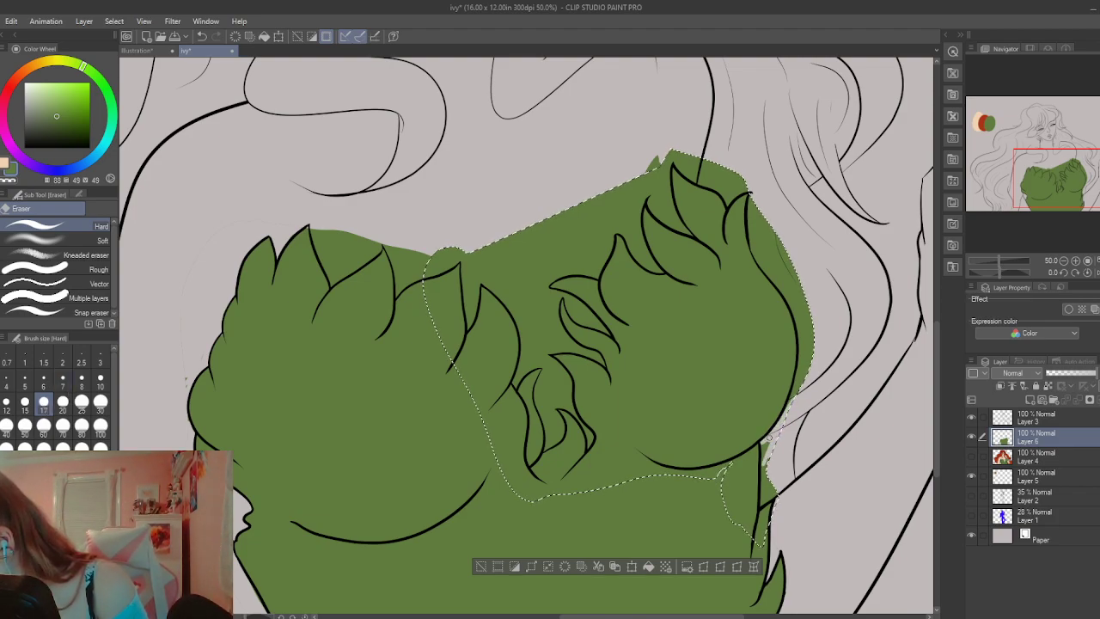
pyautogui.moveTo(762, 482); pyautogui.dragTo(771, 494)
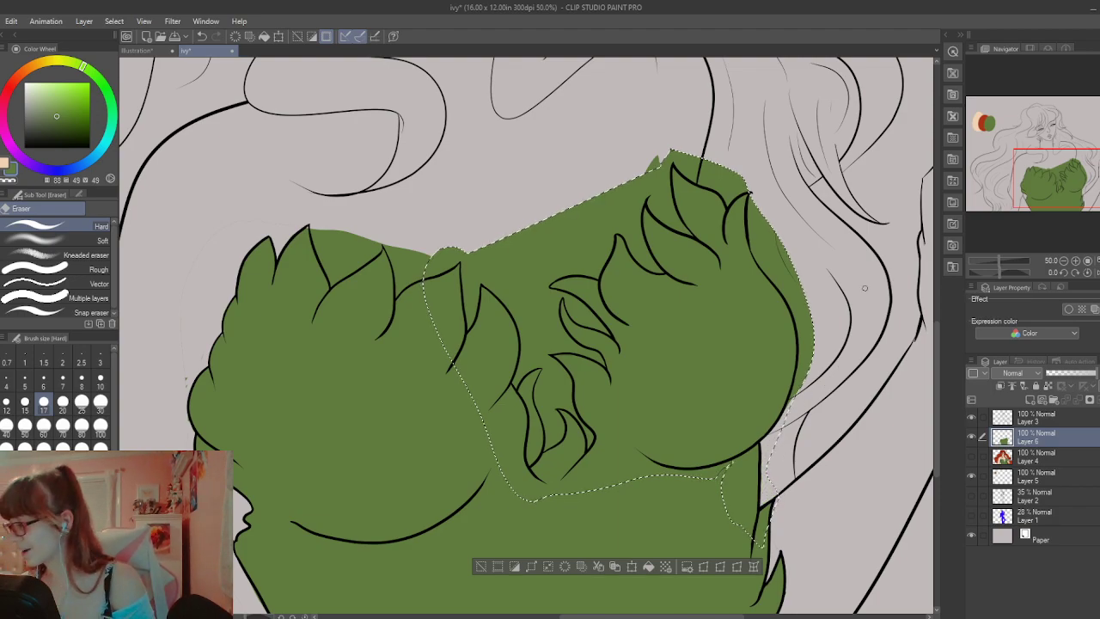
# Erase the green outside that cup's curved outer edge up to its outermost leaf, using the Hard eraser at sizes 17 and 30
pyautogui.moveTo(750, 196); pyautogui.dragTo(753, 246)
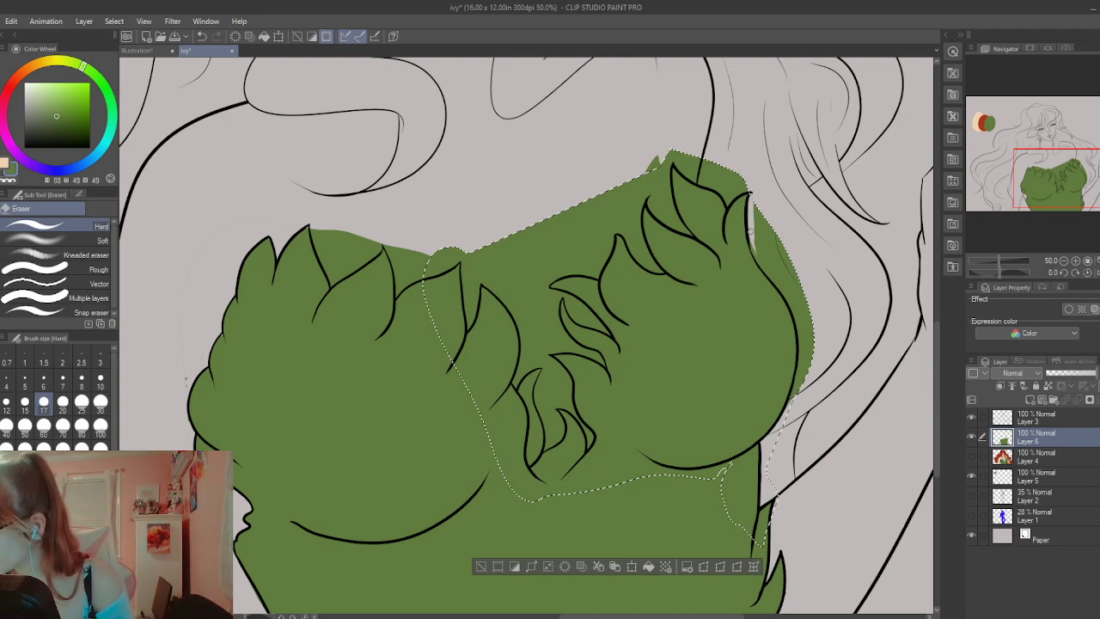
pyautogui.moveTo(753, 245)
pyautogui.mouseDown()
pyautogui.moveTo(795, 309)
pyautogui.moveTo(754, 241)
pyautogui.moveTo(755, 198)
pyautogui.moveTo(778, 280)
pyautogui.moveTo(762, 250)
pyautogui.moveTo(804, 332)
pyautogui.mouseUp()
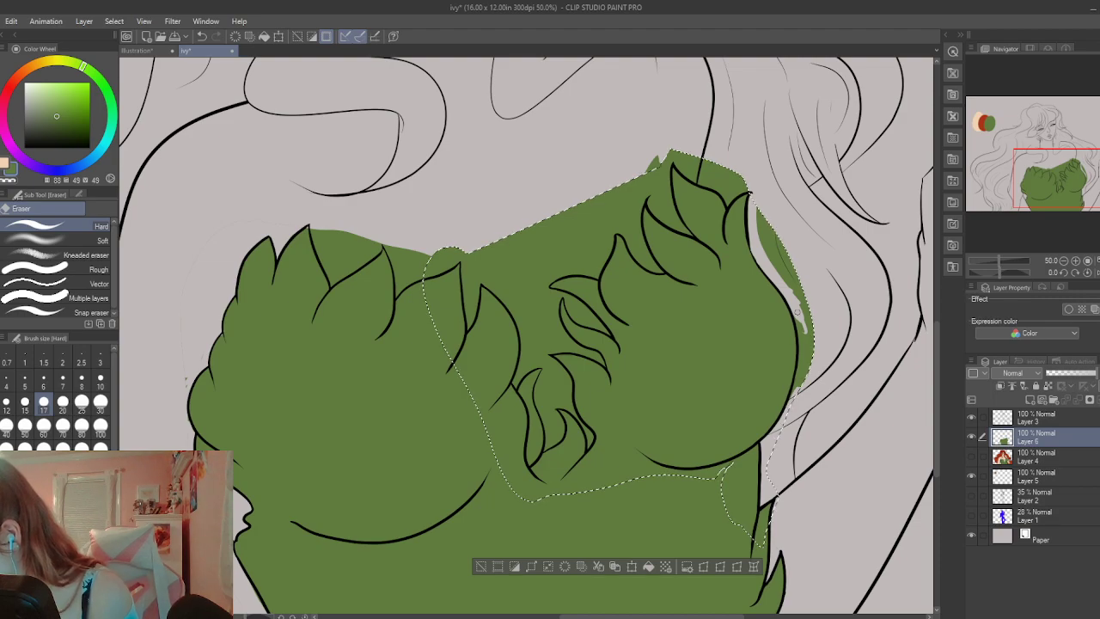
pyautogui.moveTo(799, 318); pyautogui.dragTo(799, 376)
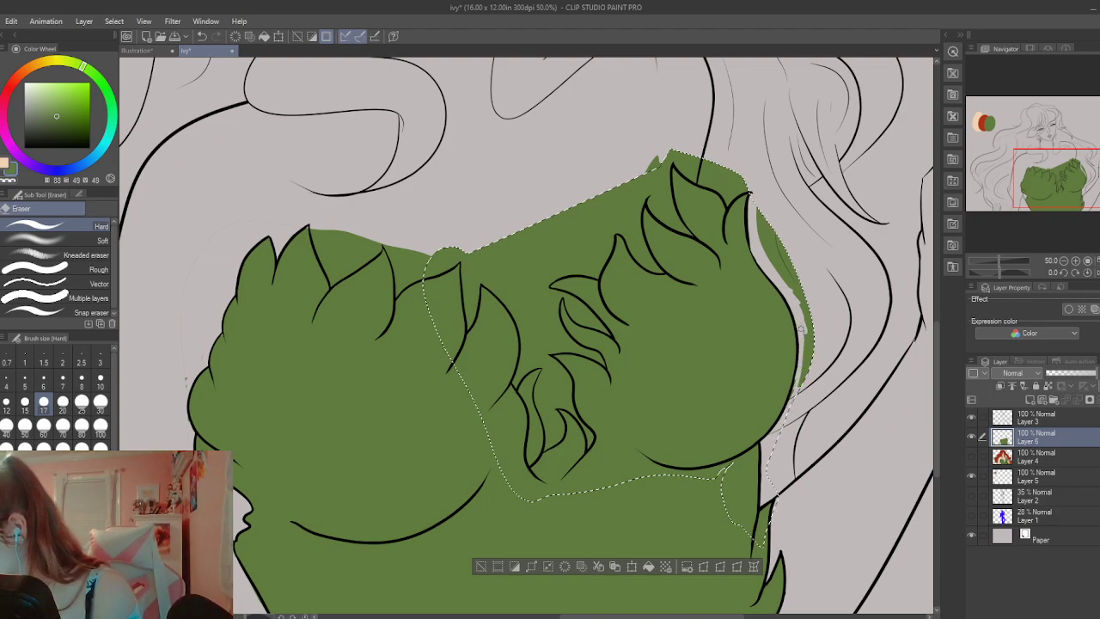
pyautogui.moveTo(800, 329); pyautogui.dragTo(797, 387)
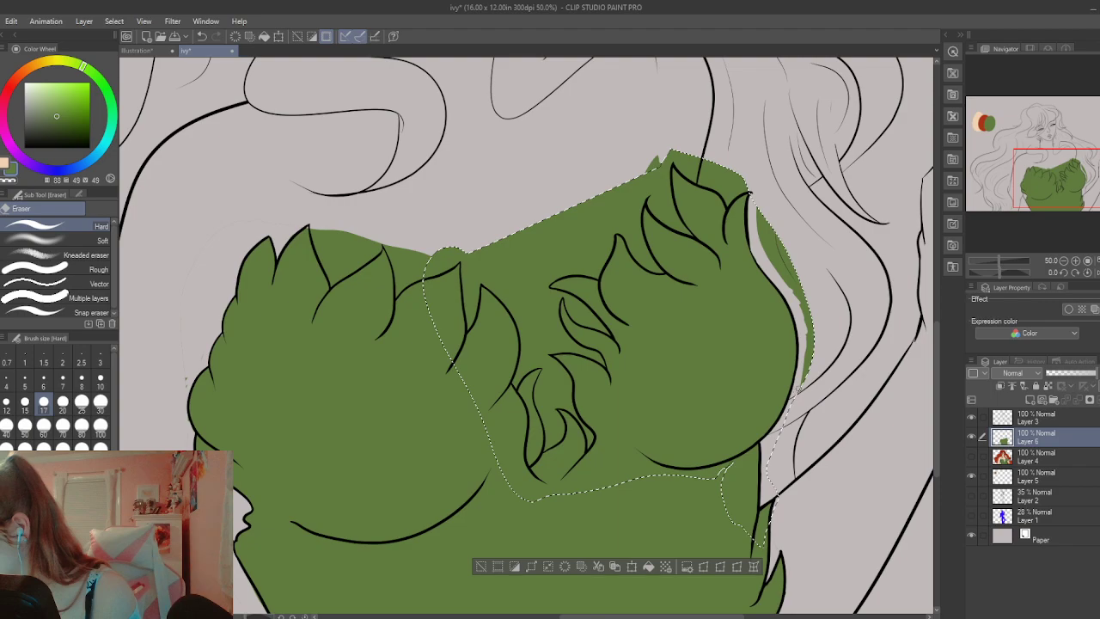
pyautogui.click(100, 401)
pyautogui.moveTo(806, 383)
pyautogui.mouseDown()
pyautogui.moveTo(812, 309)
pyautogui.moveTo(803, 369)
pyautogui.mouseUp()
pyautogui.moveTo(760, 205)
pyautogui.mouseDown()
pyautogui.moveTo(759, 232)
pyautogui.moveTo(805, 309)
pyautogui.mouseUp()
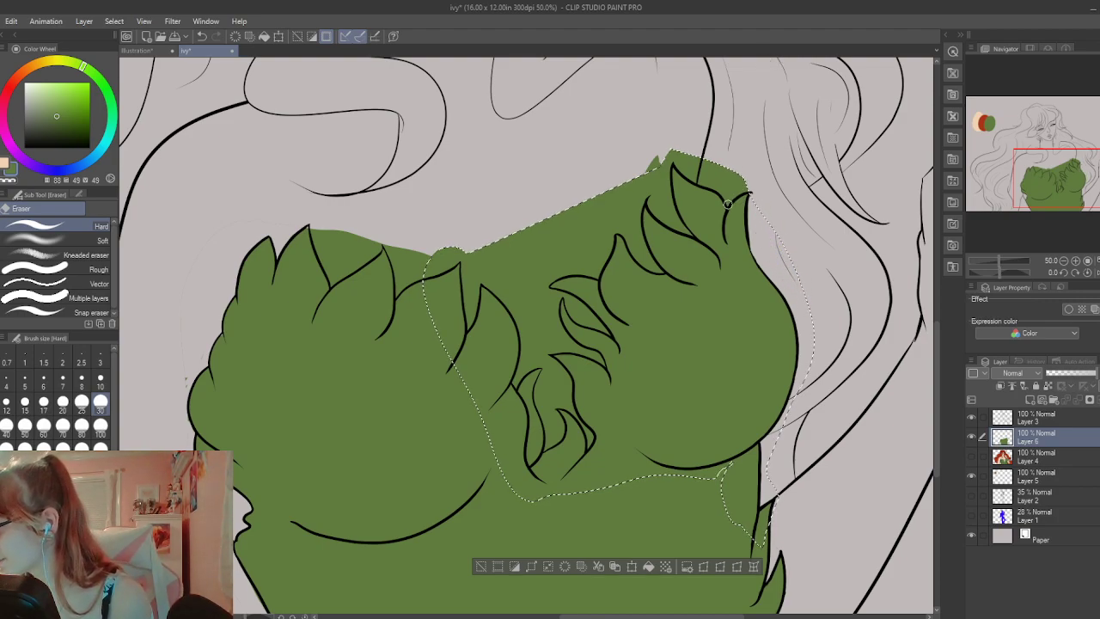
# Erase the green above the same cup's upper leaf tips and in the gaps between them, undoing the strokes that go astray
pyautogui.moveTo(726, 203)
pyautogui.mouseDown()
pyautogui.moveTo(749, 182)
pyautogui.moveTo(734, 197)
pyautogui.mouseUp()
pyautogui.moveTo(673, 157)
pyautogui.mouseDown()
pyautogui.moveTo(726, 200)
pyautogui.moveTo(738, 187)
pyautogui.moveTo(687, 161)
pyautogui.moveTo(677, 141)
pyautogui.moveTo(736, 172)
pyautogui.mouseUp()
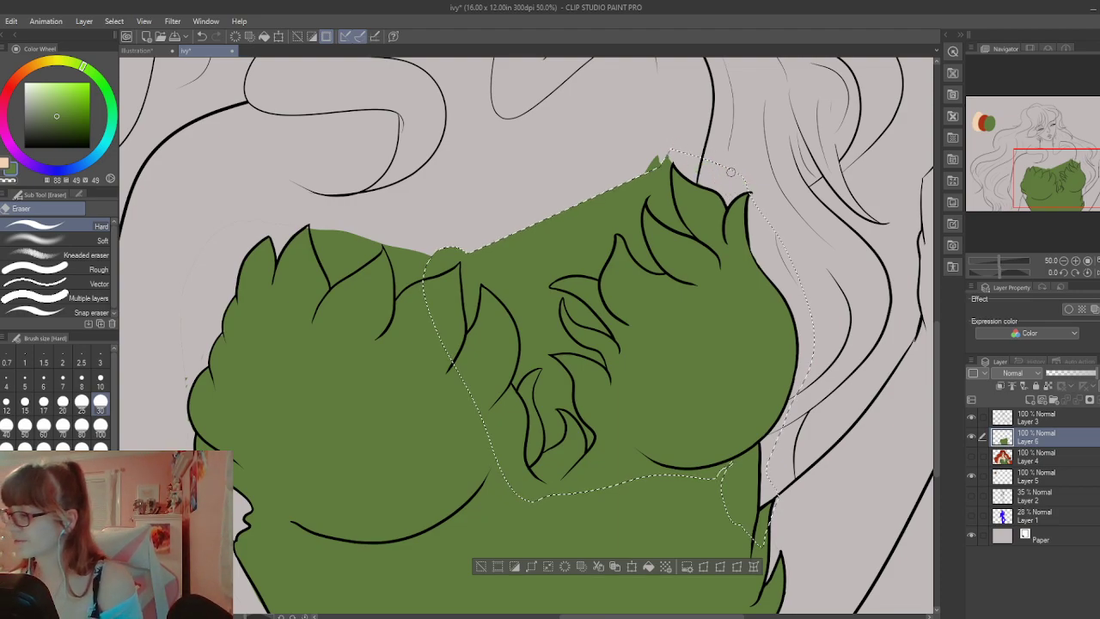
pyautogui.moveTo(652, 163)
pyautogui.mouseDown()
pyautogui.moveTo(663, 200)
pyautogui.moveTo(652, 206)
pyautogui.moveTo(669, 223)
pyautogui.moveTo(652, 208)
pyautogui.moveTo(680, 230)
pyautogui.mouseUp()
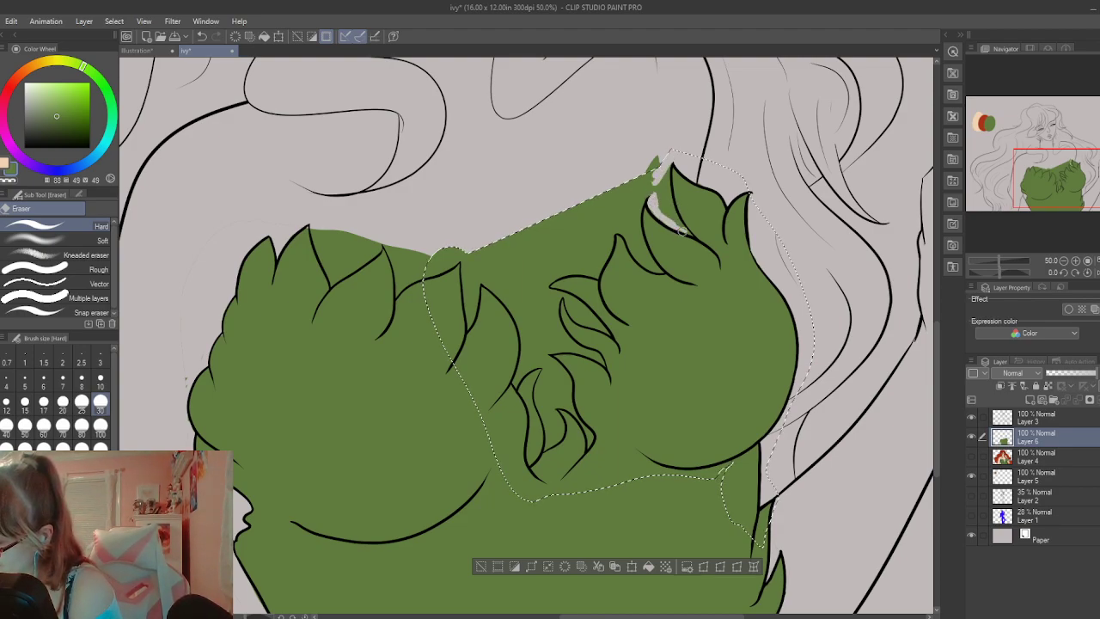
pyautogui.hotkey('ctrl', 'z')
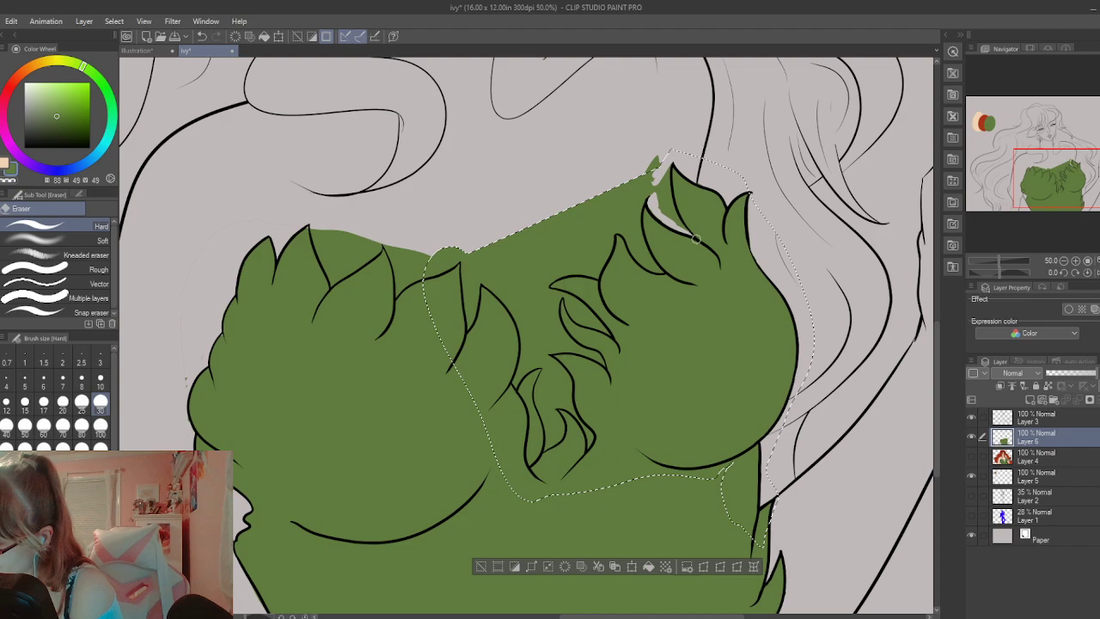
pyautogui.moveTo(675, 210)
pyautogui.mouseDown()
pyautogui.moveTo(670, 159)
pyautogui.moveTo(666, 189)
pyautogui.moveTo(686, 228)
pyautogui.moveTo(665, 175)
pyautogui.moveTo(674, 221)
pyautogui.moveTo(655, 185)
pyautogui.moveTo(661, 211)
pyautogui.moveTo(655, 159)
pyautogui.moveTo(643, 210)
pyautogui.mouseUp()
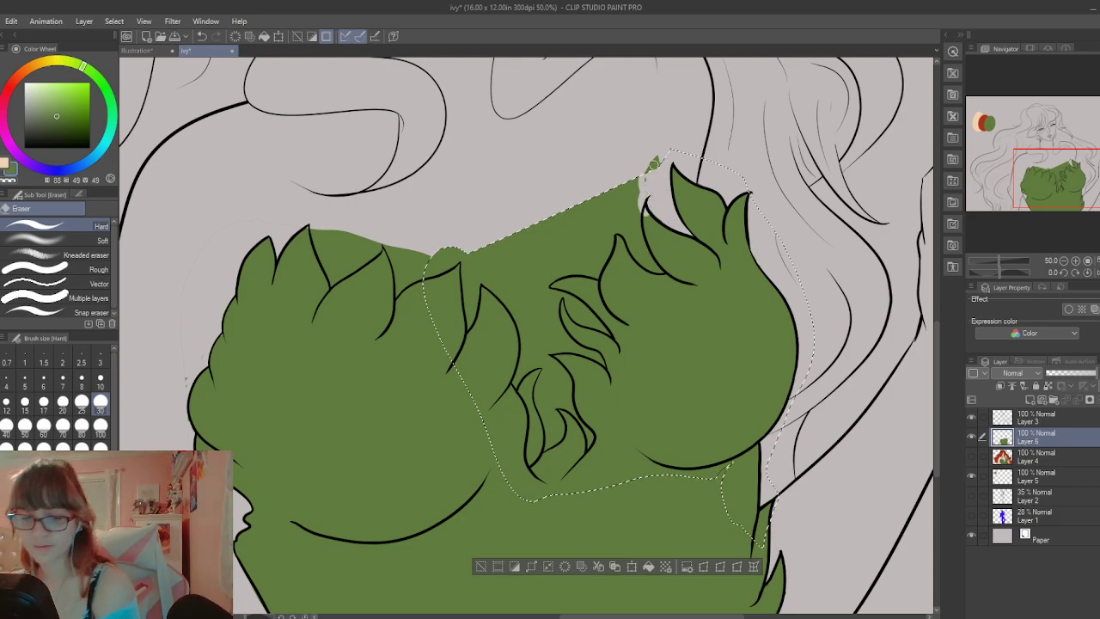
pyautogui.hotkey('ctrl', 'z')
pyautogui.hotkey('ctrl', 'z')
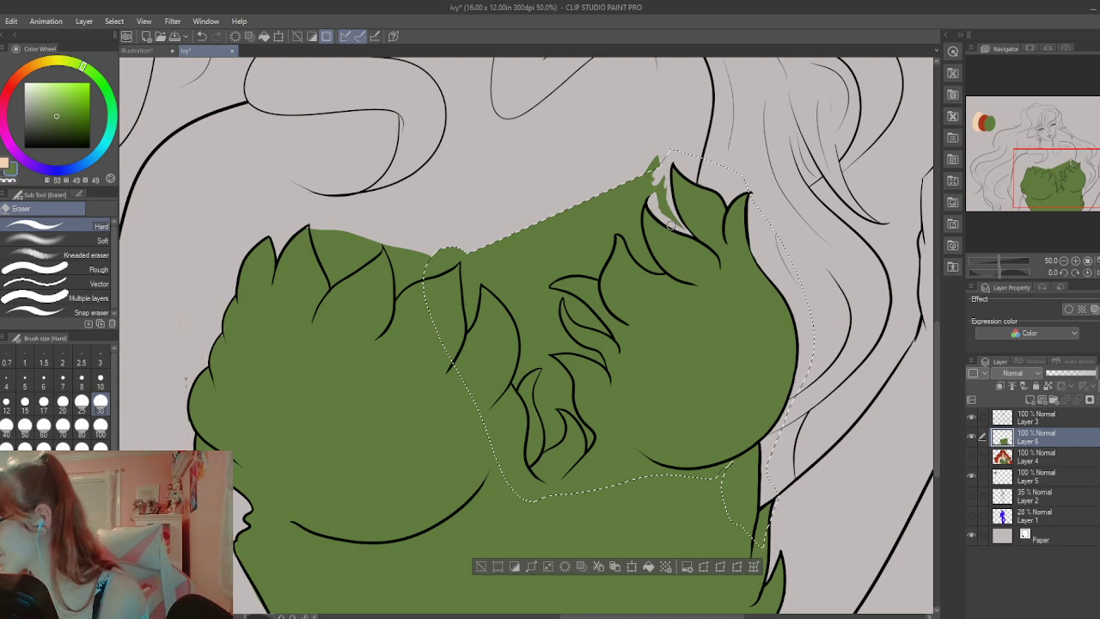
pyautogui.moveTo(664, 224)
pyautogui.mouseDown()
pyautogui.moveTo(688, 234)
pyautogui.moveTo(668, 215)
pyautogui.moveTo(662, 177)
pyautogui.moveTo(661, 206)
pyautogui.mouseUp()
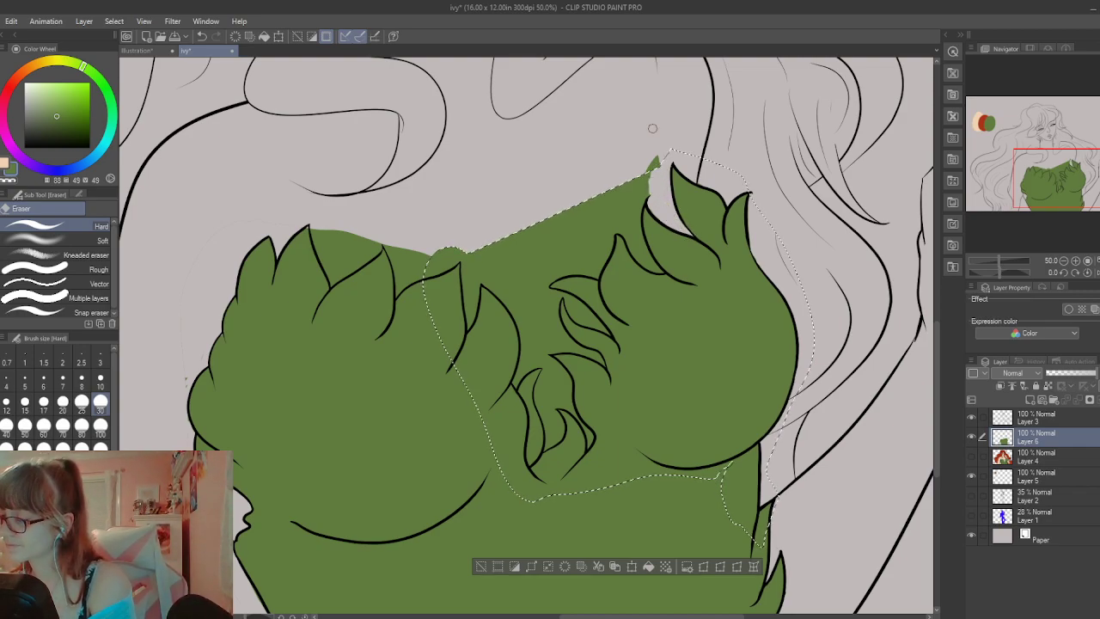
pyautogui.moveTo(663, 273)
pyautogui.mouseDown()
pyautogui.moveTo(630, 238)
pyautogui.moveTo(661, 271)
pyautogui.moveTo(644, 234)
pyautogui.moveTo(644, 252)
pyautogui.moveTo(637, 195)
pyautogui.moveTo(651, 174)
pyautogui.moveTo(689, 158)
pyautogui.moveTo(645, 200)
pyautogui.mouseUp()
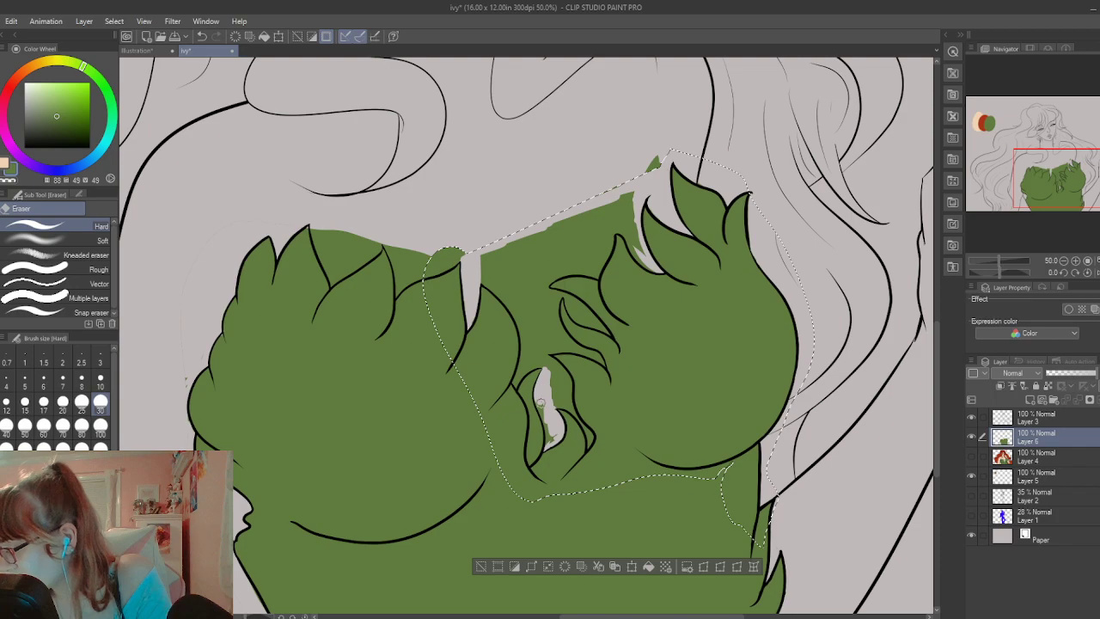
# Clear the green from the gap between the small centre leaves and along the first cup's inner leaf, touching up with the G-pen
pyautogui.moveTo(537, 402); pyautogui.dragTo(546, 436)
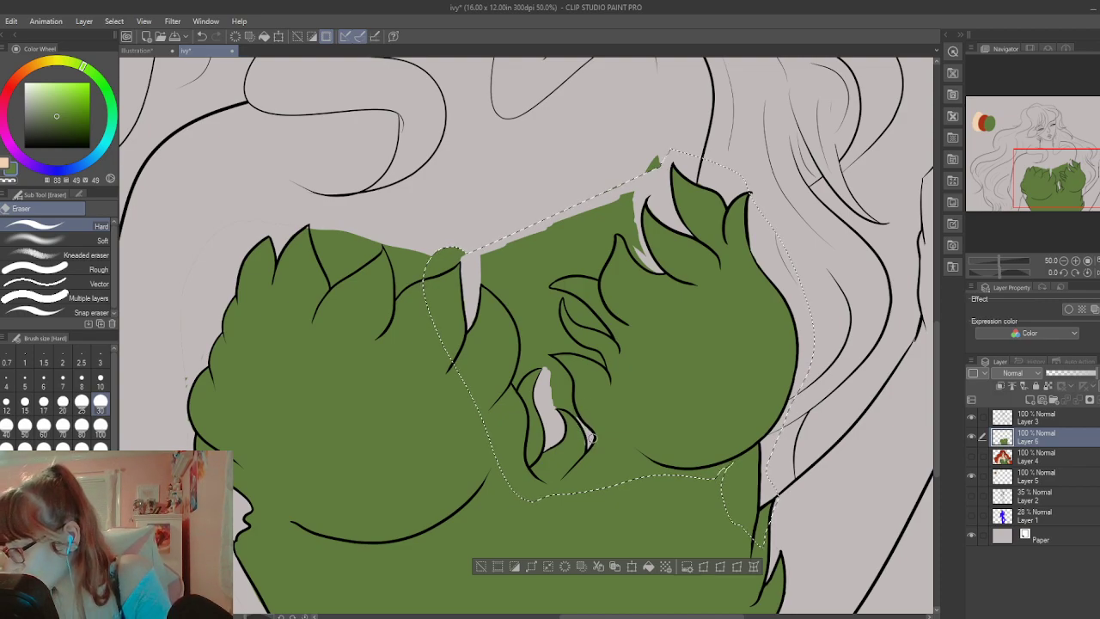
pyautogui.press('p')
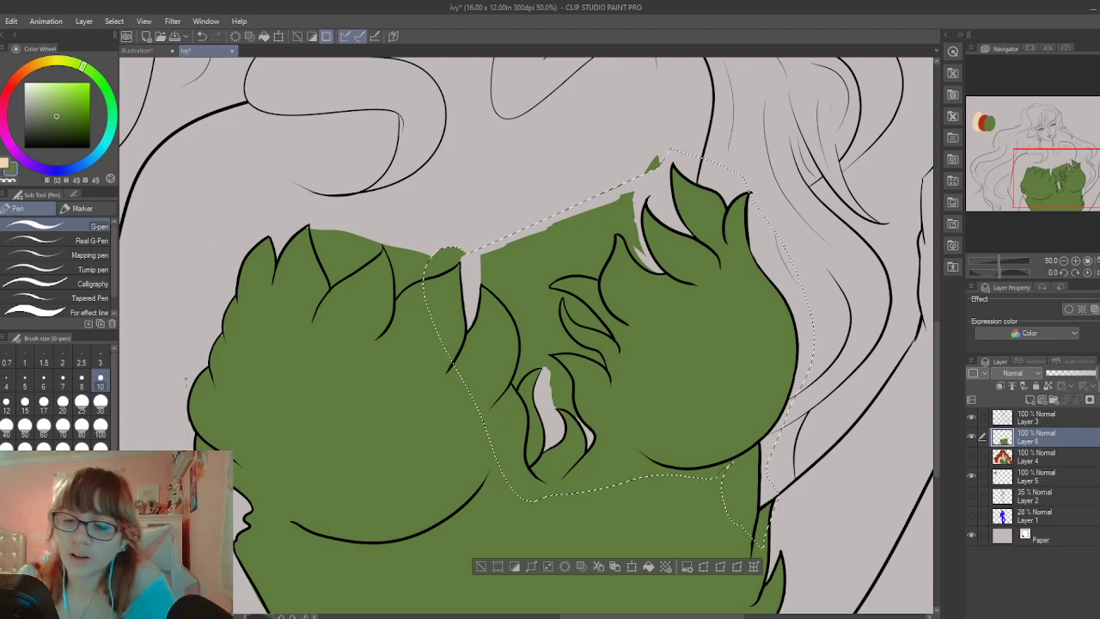
pyautogui.press('e')
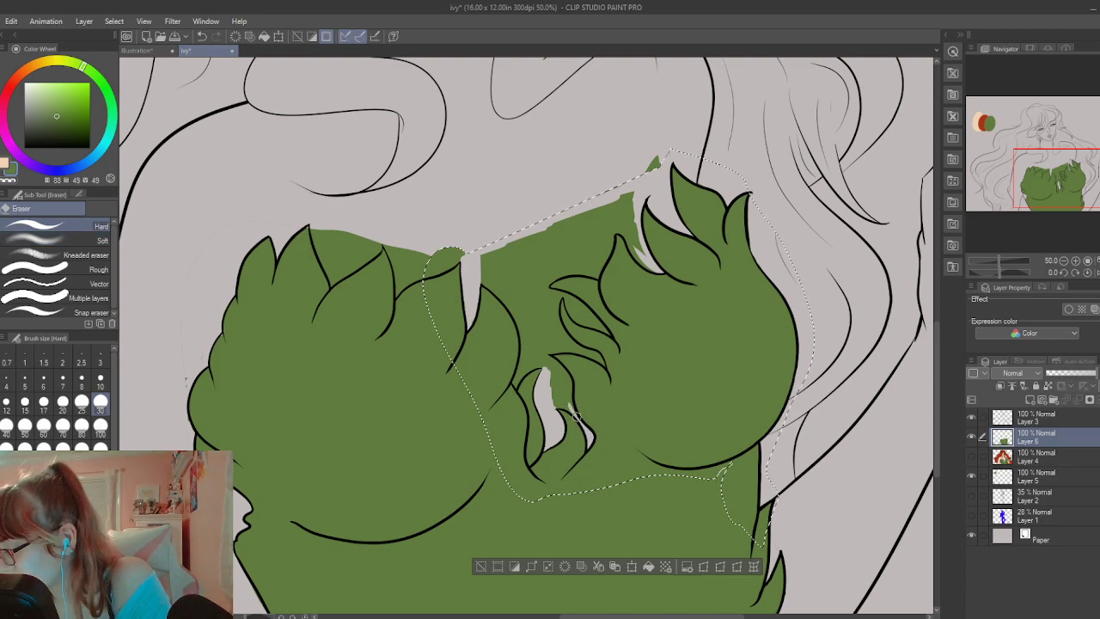
pyautogui.moveTo(576, 417)
pyautogui.mouseDown()
pyautogui.moveTo(547, 359)
pyautogui.moveTo(566, 386)
pyautogui.moveTo(566, 374)
pyautogui.moveTo(570, 408)
pyautogui.moveTo(569, 394)
pyautogui.moveTo(554, 402)
pyautogui.moveTo(571, 412)
pyautogui.moveTo(561, 381)
pyautogui.mouseUp()
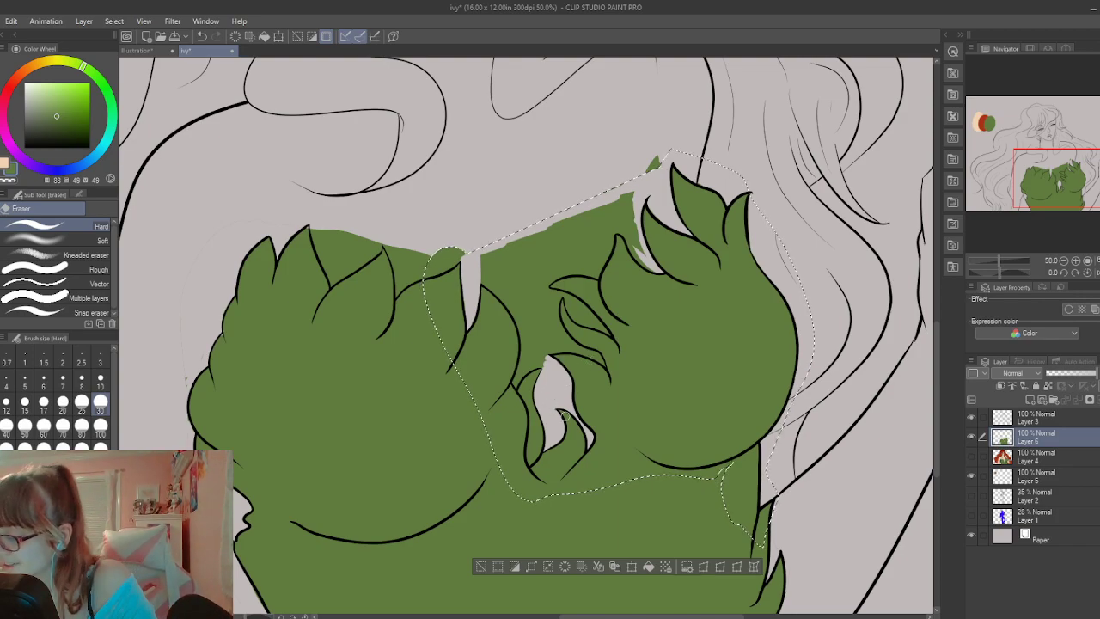
pyautogui.moveTo(515, 385); pyautogui.dragTo(521, 370)
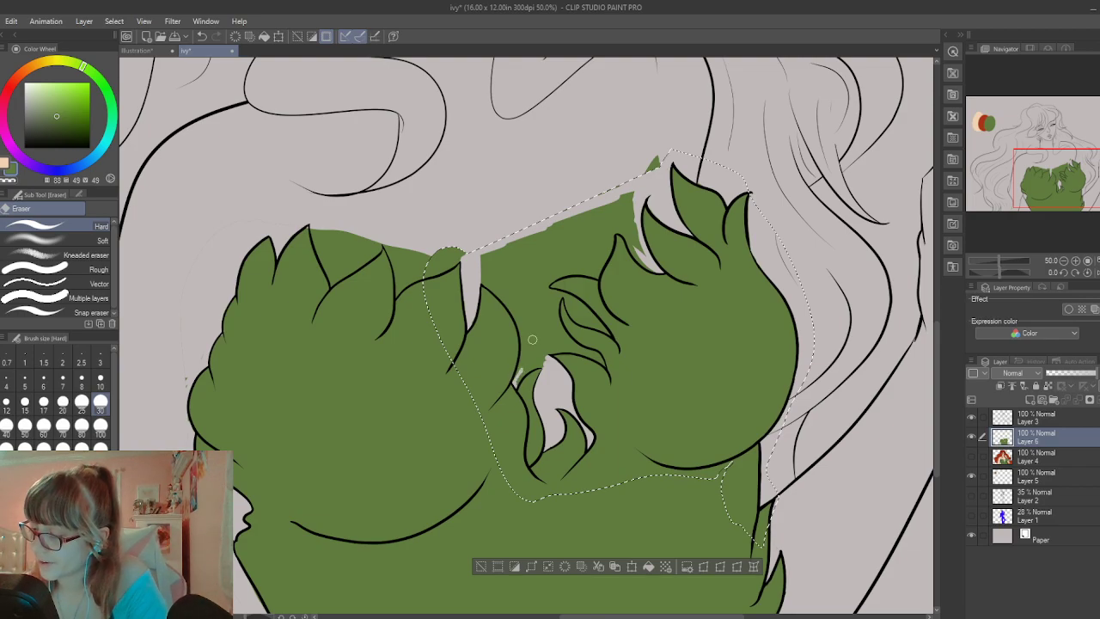
pyautogui.moveTo(483, 283)
pyautogui.mouseDown()
pyautogui.moveTo(520, 335)
pyautogui.moveTo(524, 296)
pyautogui.moveTo(536, 341)
pyautogui.moveTo(521, 352)
pyautogui.moveTo(523, 339)
pyautogui.moveTo(518, 380)
pyautogui.moveTo(541, 359)
pyautogui.mouseUp()
pyautogui.press('p')
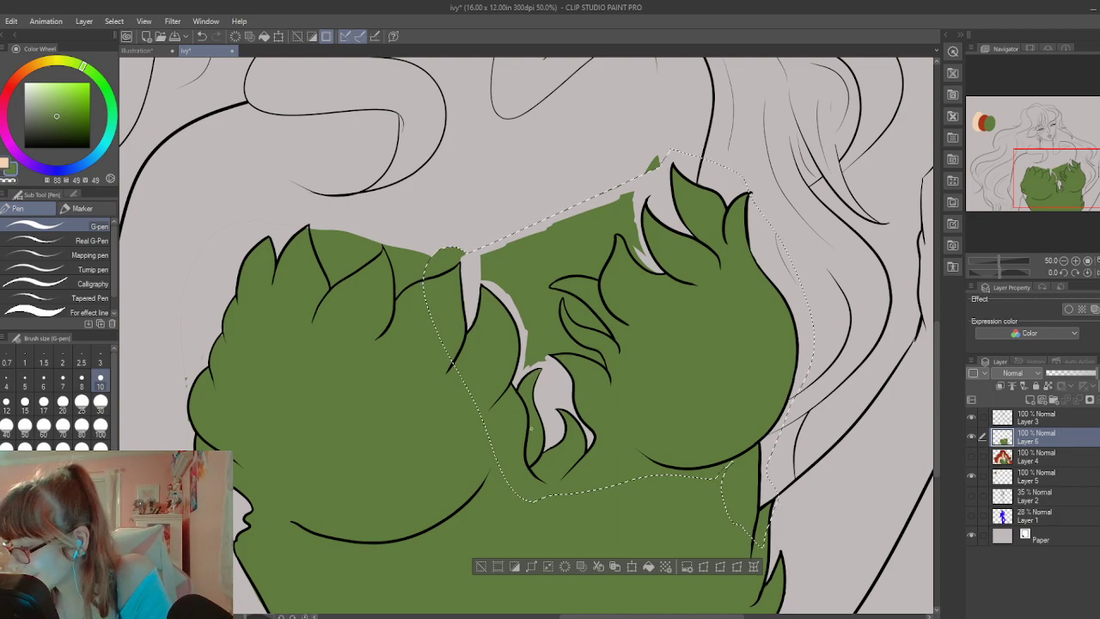
pyautogui.press('e')
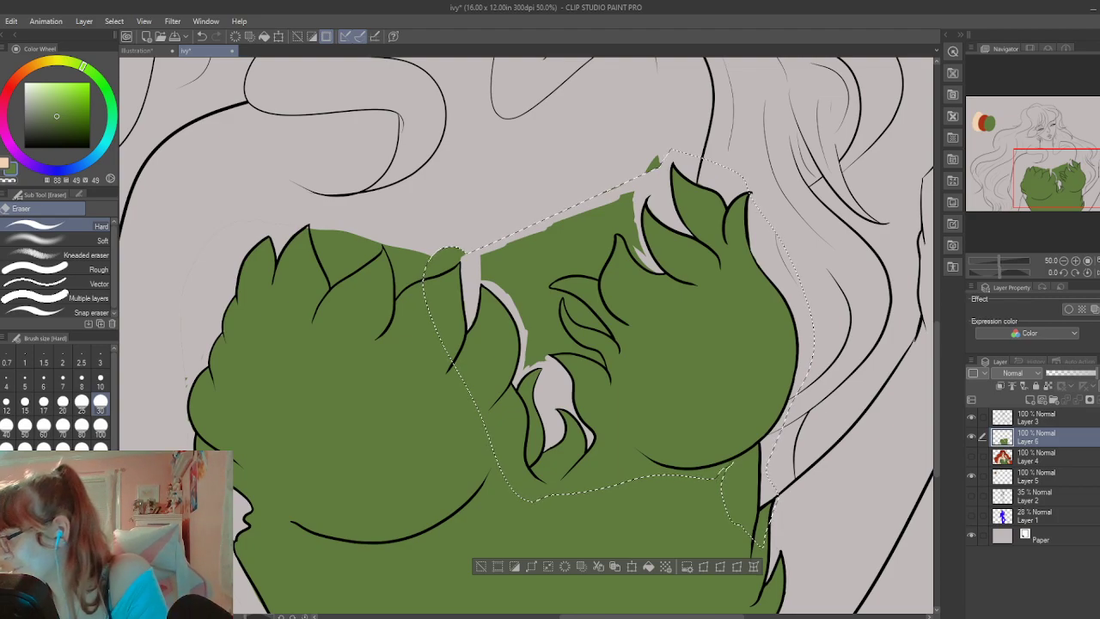
# Erase the remaining green between the two cups around the inner leaf tips, using the Hard eraser at sizes 30 and 100
pyautogui.moveTo(629, 239)
pyautogui.mouseDown()
pyautogui.moveTo(659, 270)
pyautogui.moveTo(631, 230)
pyautogui.moveTo(642, 254)
pyautogui.moveTo(629, 190)
pyautogui.moveTo(618, 232)
pyautogui.moveTo(627, 233)
pyautogui.moveTo(623, 201)
pyautogui.moveTo(627, 231)
pyautogui.moveTo(610, 230)
pyautogui.moveTo(630, 240)
pyautogui.moveTo(607, 211)
pyautogui.moveTo(625, 225)
pyautogui.moveTo(605, 237)
pyautogui.moveTo(619, 229)
pyautogui.moveTo(608, 233)
pyautogui.moveTo(598, 286)
pyautogui.moveTo(595, 275)
pyautogui.moveTo(540, 278)
pyautogui.moveTo(538, 305)
pyautogui.moveTo(562, 272)
pyautogui.moveTo(525, 320)
pyautogui.mouseUp()
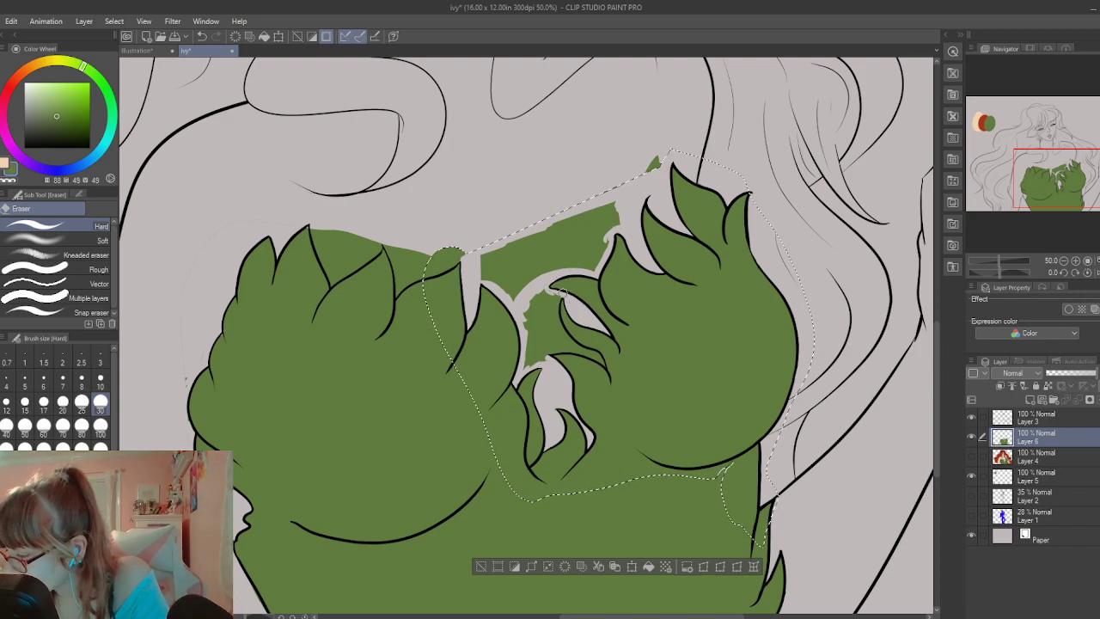
pyautogui.moveTo(562, 295)
pyautogui.mouseDown()
pyautogui.moveTo(556, 314)
pyautogui.moveTo(547, 294)
pyautogui.moveTo(528, 337)
pyautogui.mouseUp()
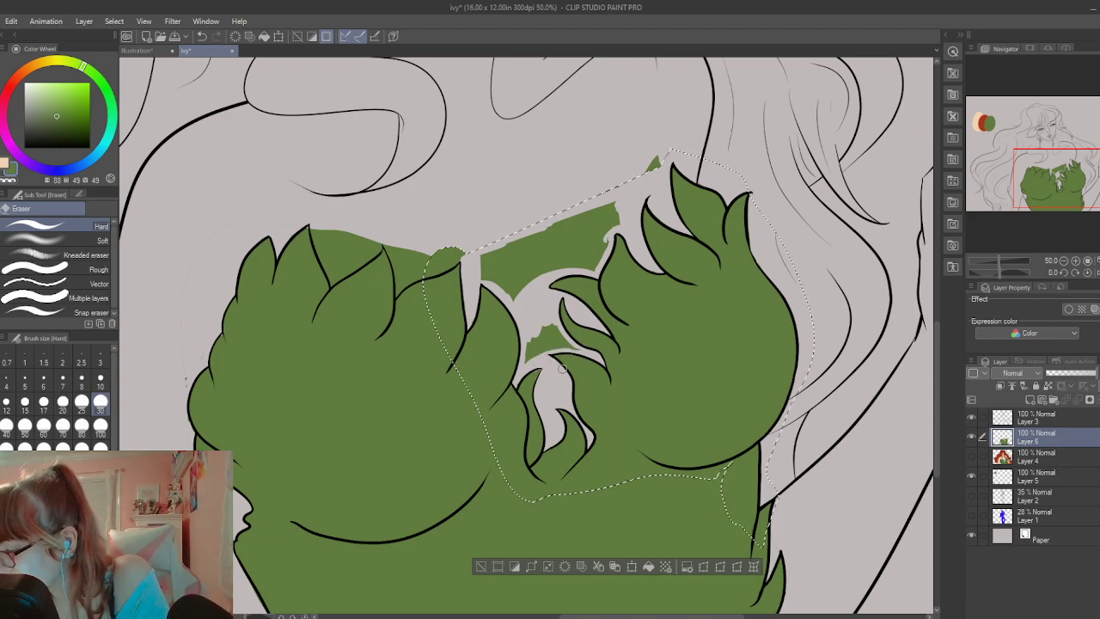
pyautogui.press('p')
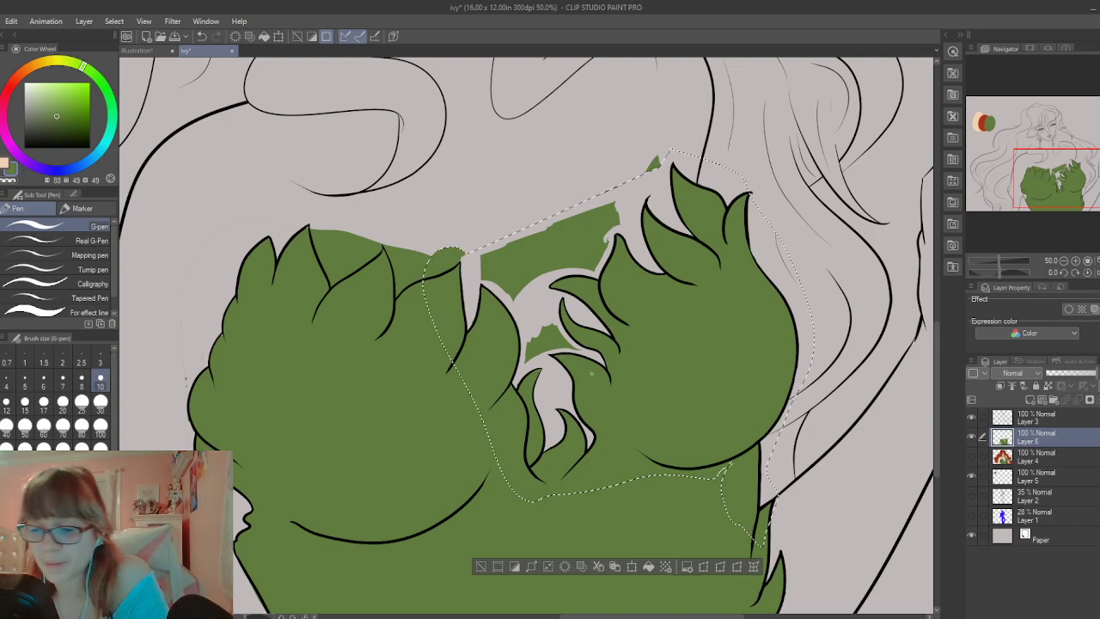
pyautogui.press('e')
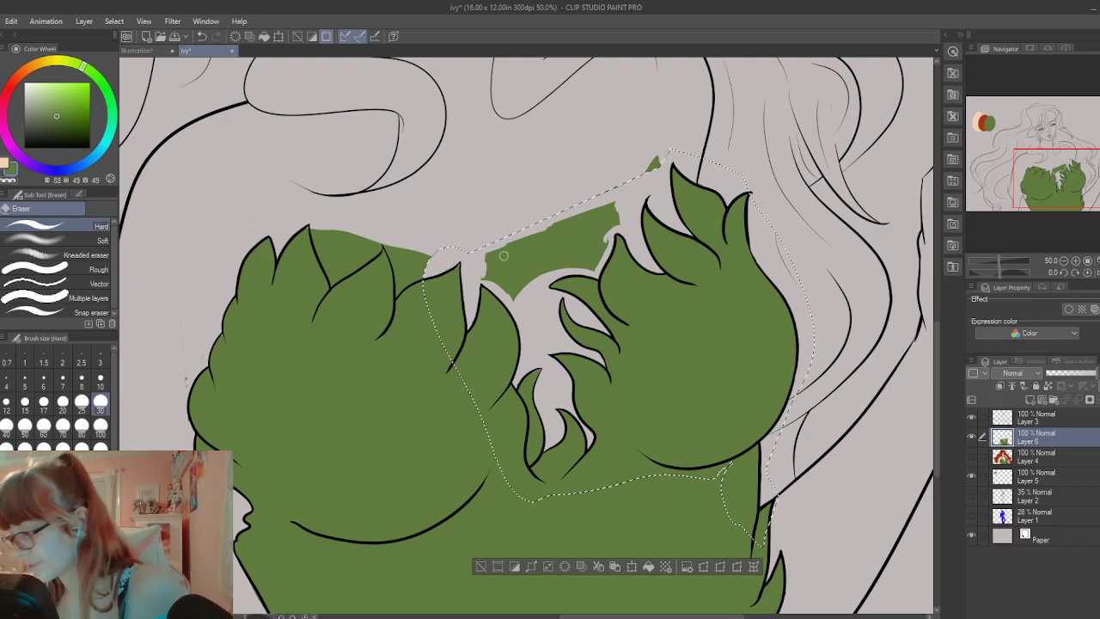
pyautogui.click(101, 427)
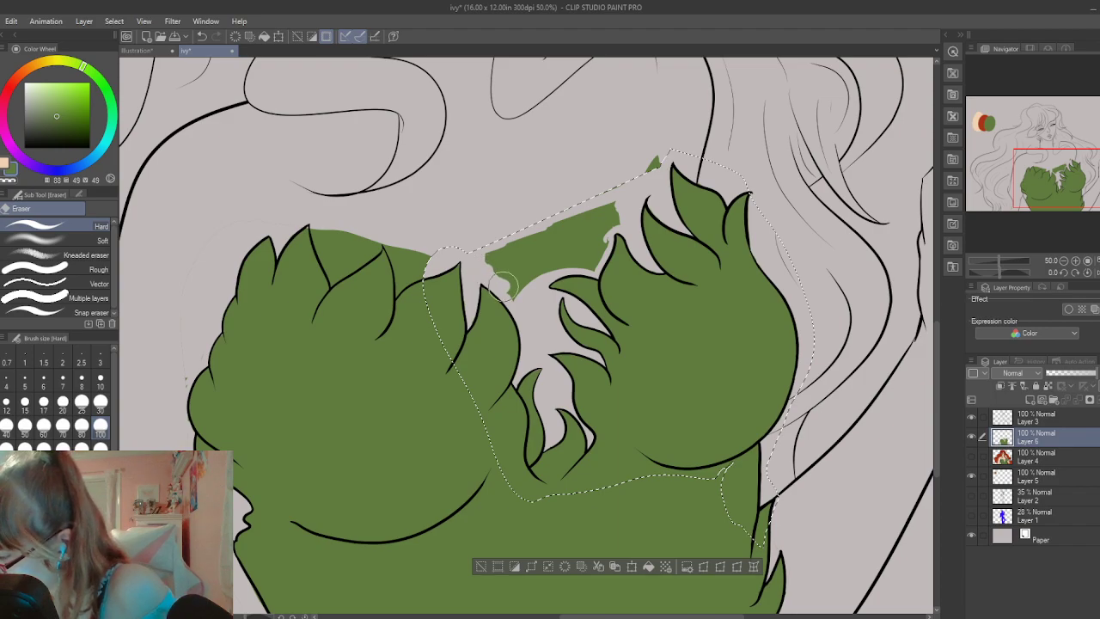
pyautogui.moveTo(504, 286)
pyautogui.mouseDown()
pyautogui.moveTo(481, 273)
pyautogui.moveTo(517, 299)
pyautogui.moveTo(491, 249)
pyautogui.moveTo(514, 273)
pyautogui.moveTo(526, 226)
pyautogui.moveTo(530, 247)
pyautogui.moveTo(596, 209)
pyautogui.moveTo(536, 276)
pyautogui.moveTo(583, 260)
pyautogui.moveTo(558, 262)
pyautogui.moveTo(591, 268)
pyautogui.moveTo(607, 225)
pyautogui.moveTo(621, 220)
pyautogui.moveTo(603, 205)
pyautogui.moveTo(587, 213)
pyautogui.moveTo(580, 247)
pyautogui.moveTo(589, 228)
pyautogui.moveTo(534, 256)
pyautogui.moveTo(565, 226)
pyautogui.moveTo(597, 238)
pyautogui.moveTo(581, 256)
pyautogui.moveTo(622, 211)
pyautogui.mouseUp()
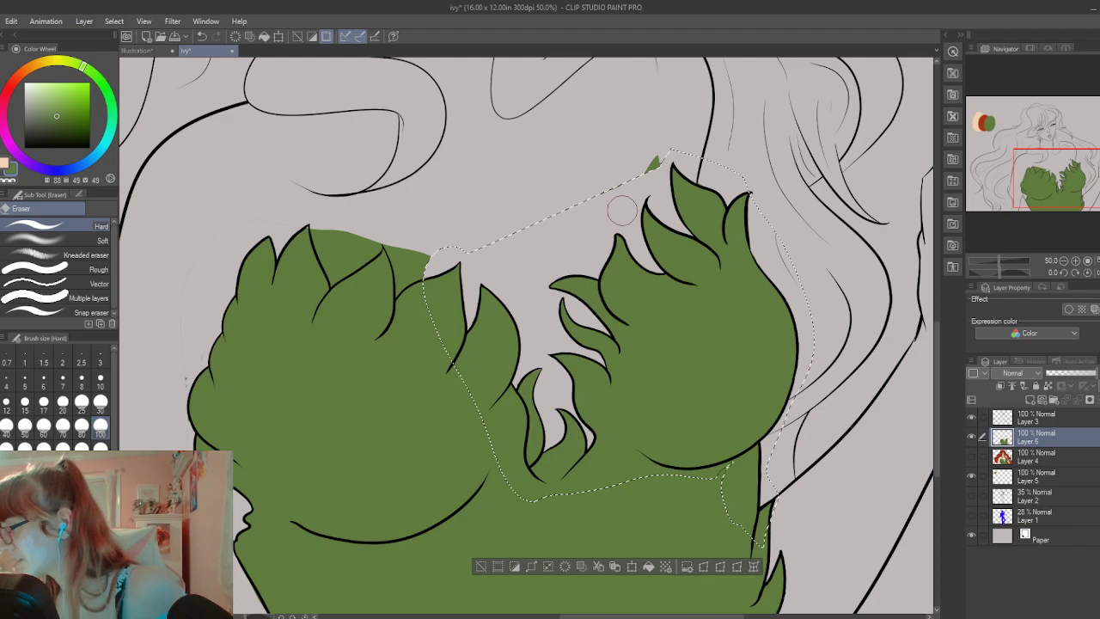
# Clear the selection and erase the stray green specks above the tallest leaf and beside the first cup's outer edge
pyautogui.click(483, 566)
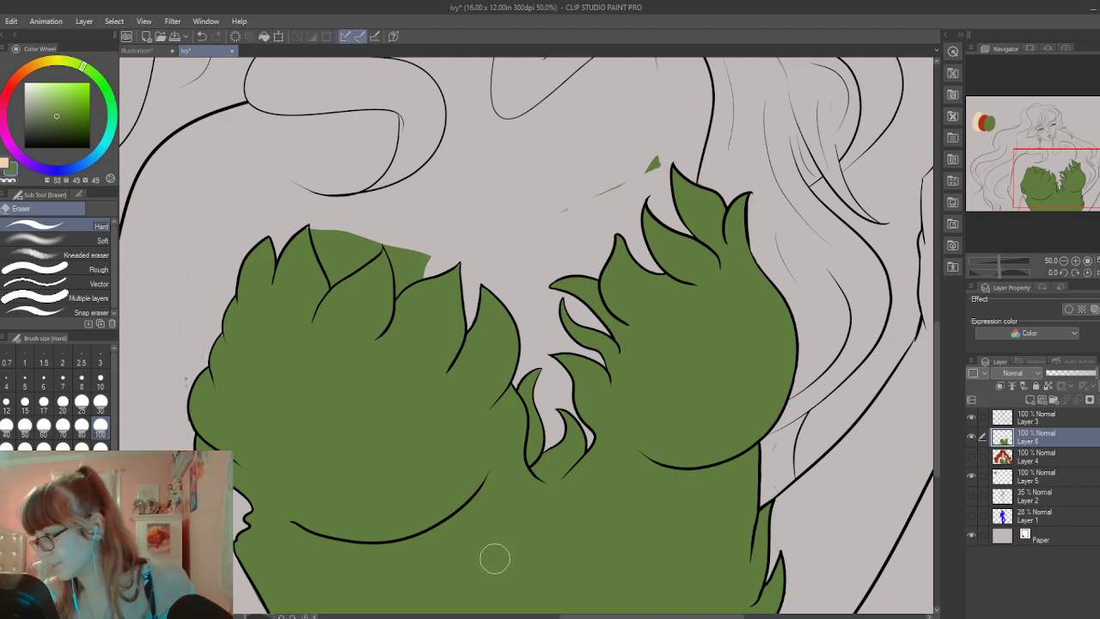
pyautogui.moveTo(647, 164); pyautogui.dragTo(659, 158)
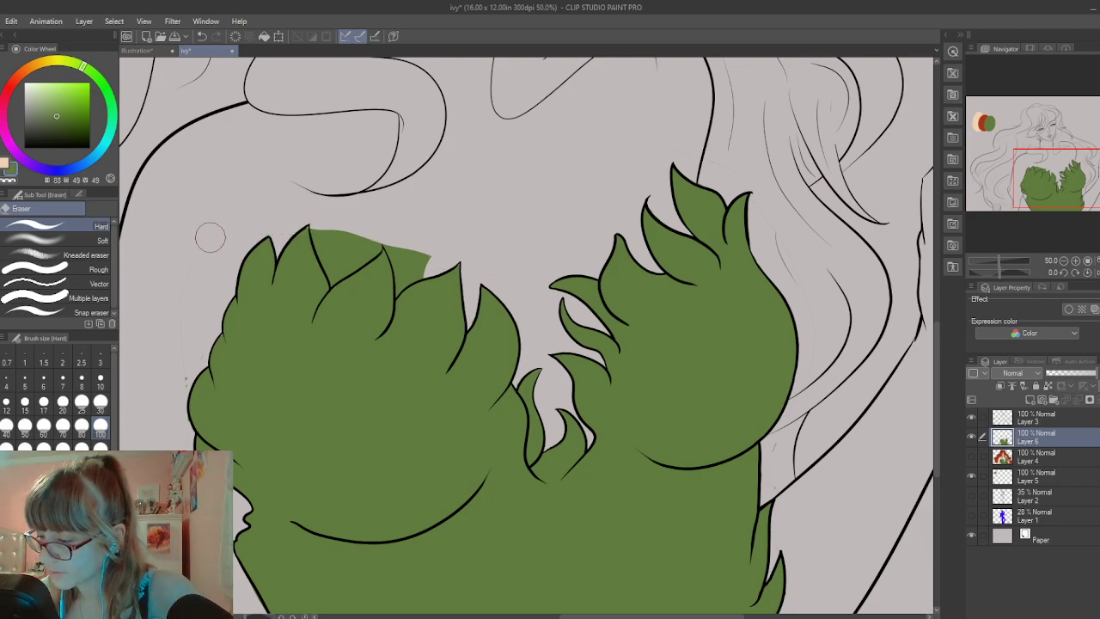
pyautogui.moveTo(230, 221)
pyautogui.mouseDown()
pyautogui.moveTo(174, 359)
pyautogui.moveTo(174, 392)
pyautogui.moveTo(199, 341)
pyautogui.moveTo(180, 405)
pyautogui.mouseUp()
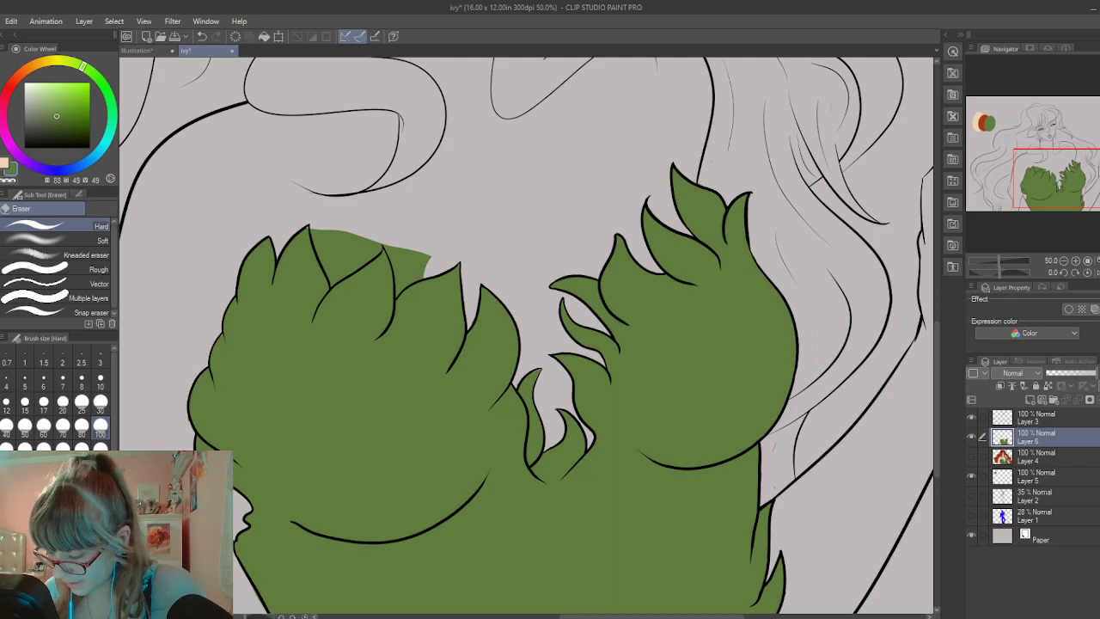
# Erase the leftover green in the gaps between the first cup's upper leaf tips with the Hard eraser at size 30
pyautogui.click(81, 444)
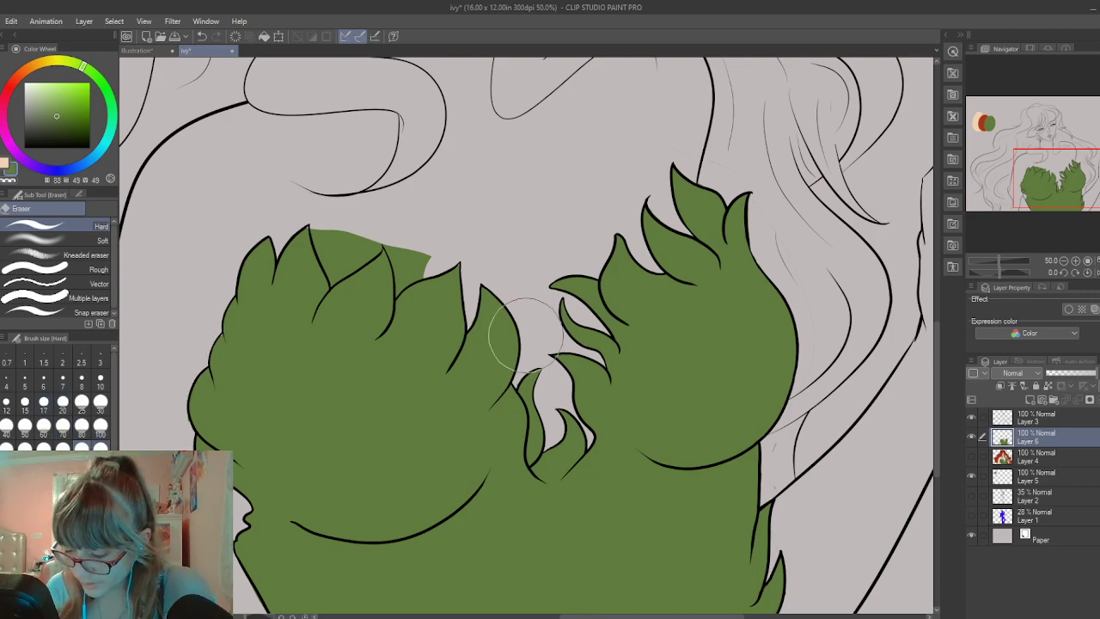
pyautogui.click(100, 404)
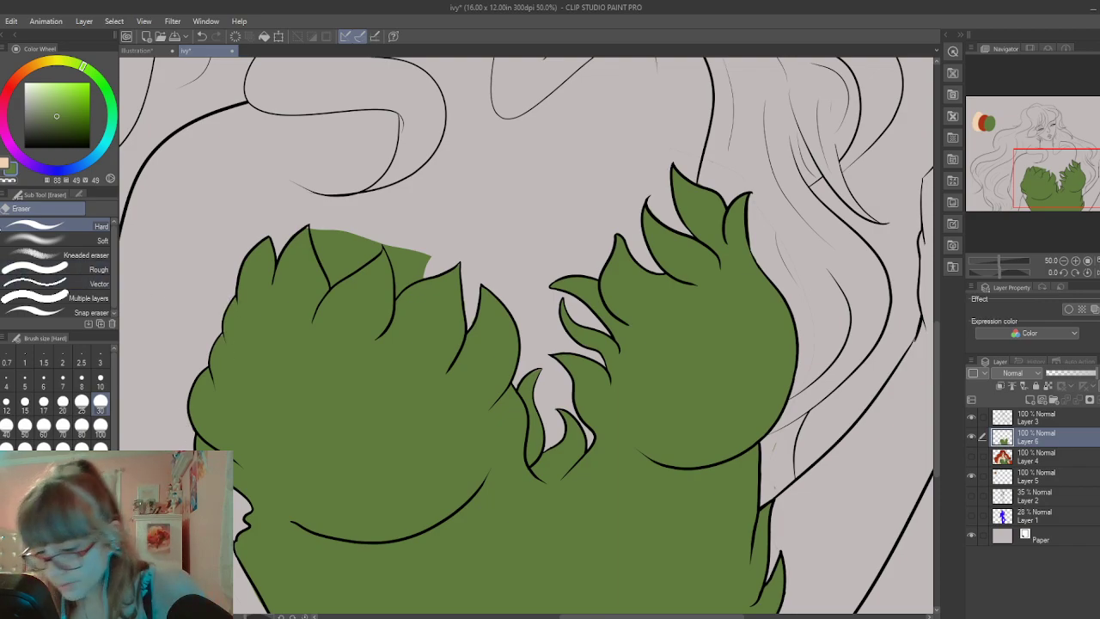
pyautogui.press('p')
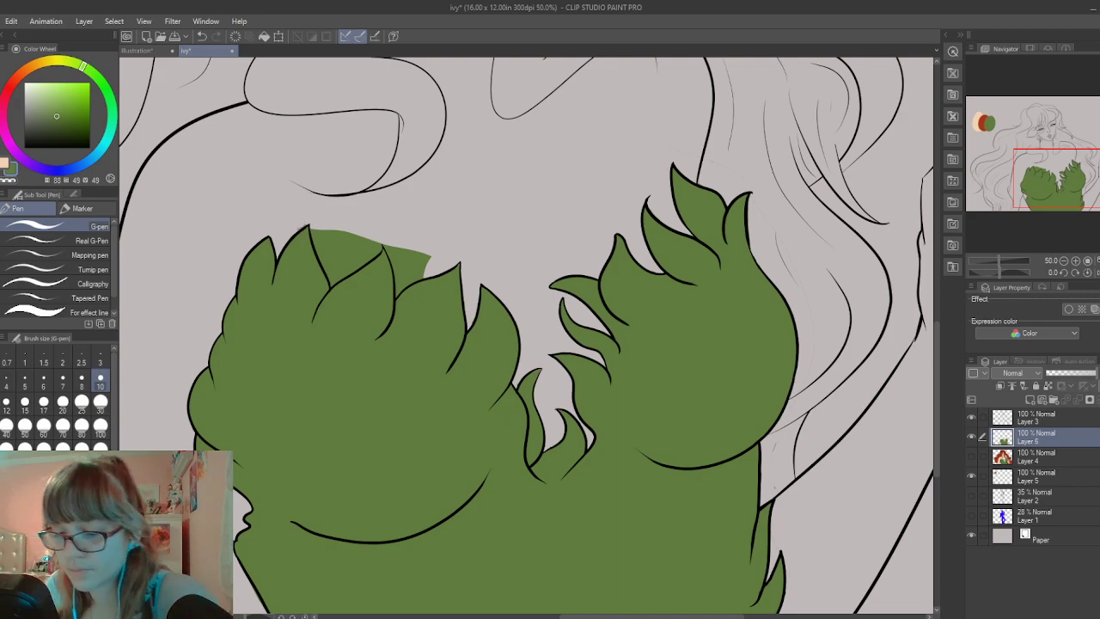
pyautogui.press('e')
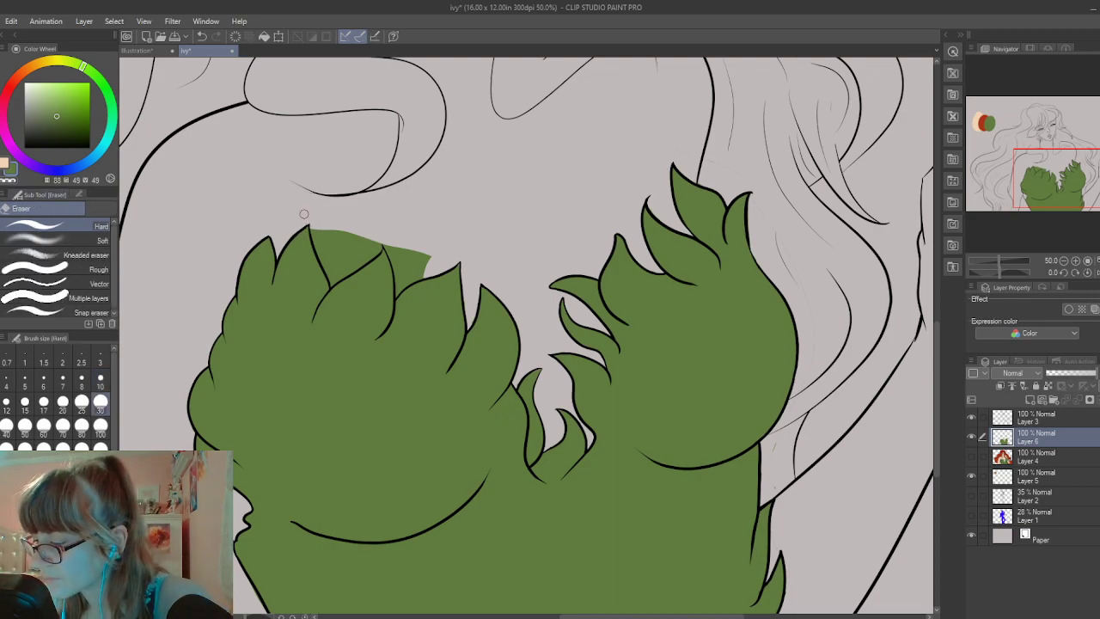
pyautogui.moveTo(315, 234)
pyautogui.mouseDown()
pyautogui.moveTo(330, 284)
pyautogui.moveTo(376, 251)
pyautogui.mouseUp()
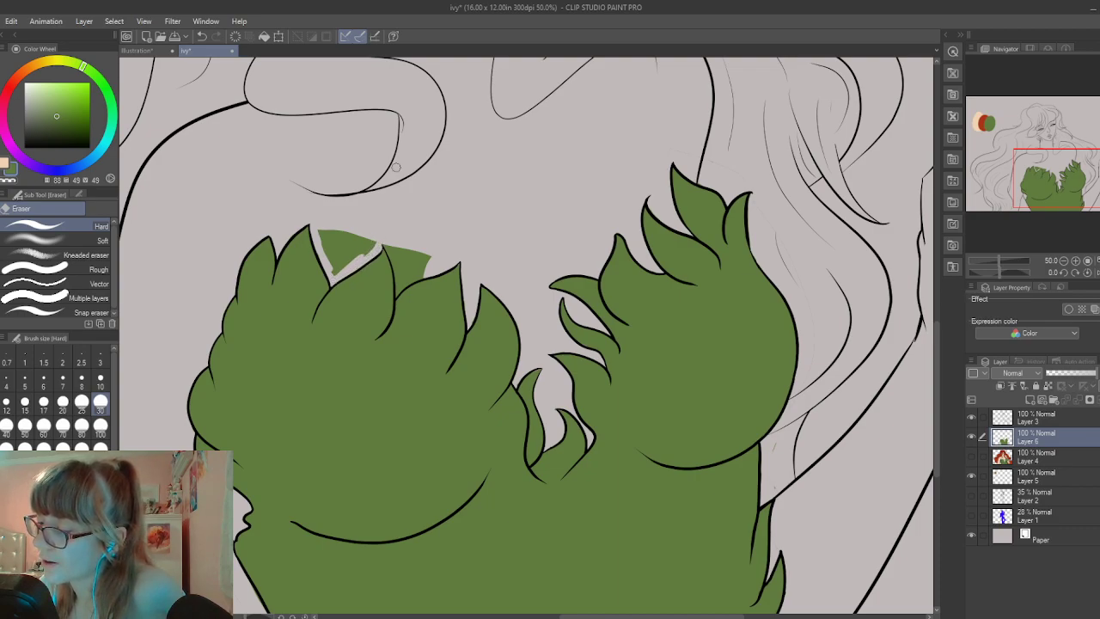
pyautogui.press('p')
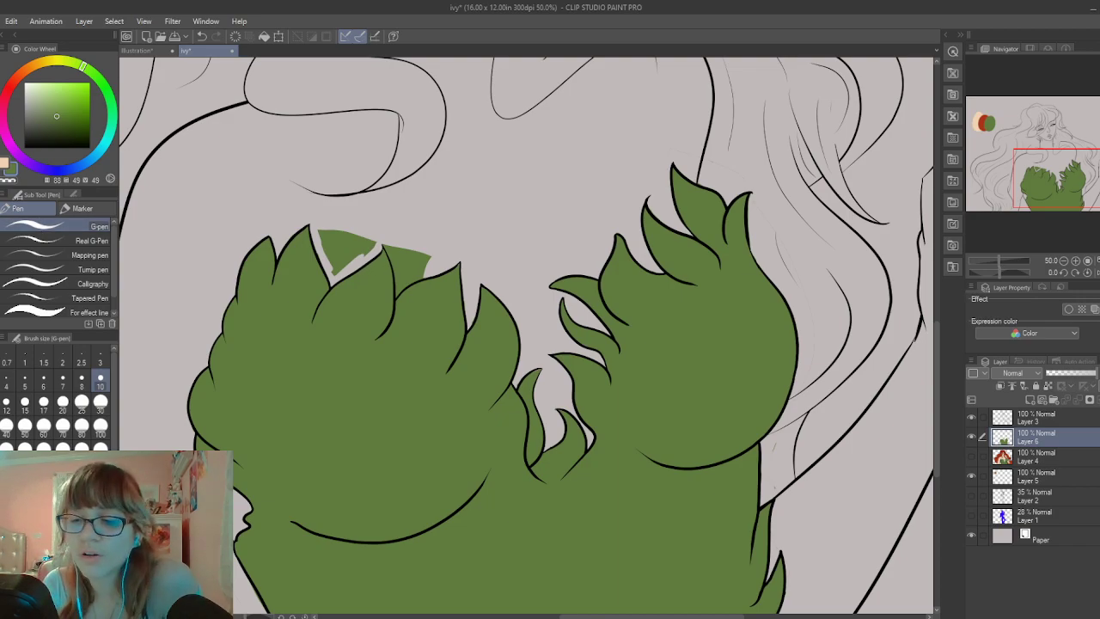
pyautogui.press('e')
pyautogui.moveTo(377, 239); pyautogui.dragTo(336, 271)
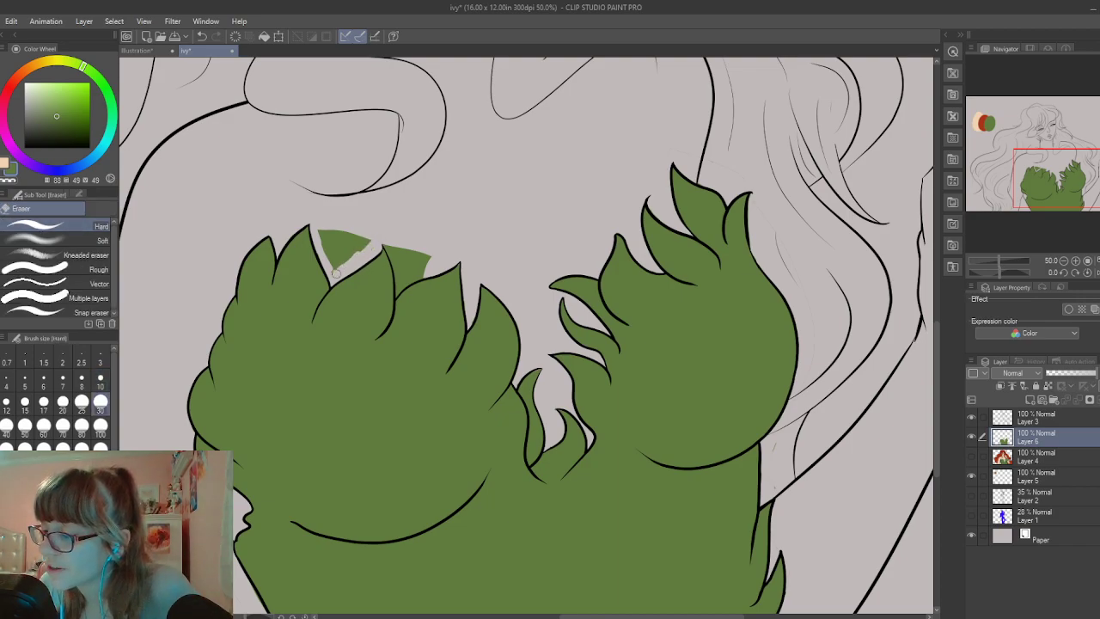
pyautogui.moveTo(372, 236)
pyautogui.mouseDown()
pyautogui.moveTo(334, 271)
pyautogui.moveTo(318, 226)
pyautogui.moveTo(329, 262)
pyautogui.moveTo(327, 220)
pyautogui.moveTo(324, 237)
pyautogui.moveTo(337, 228)
pyautogui.moveTo(342, 253)
pyautogui.moveTo(345, 219)
pyautogui.moveTo(355, 247)
pyautogui.moveTo(385, 188)
pyautogui.moveTo(427, 263)
pyautogui.moveTo(383, 244)
pyautogui.moveTo(401, 270)
pyautogui.mouseUp()
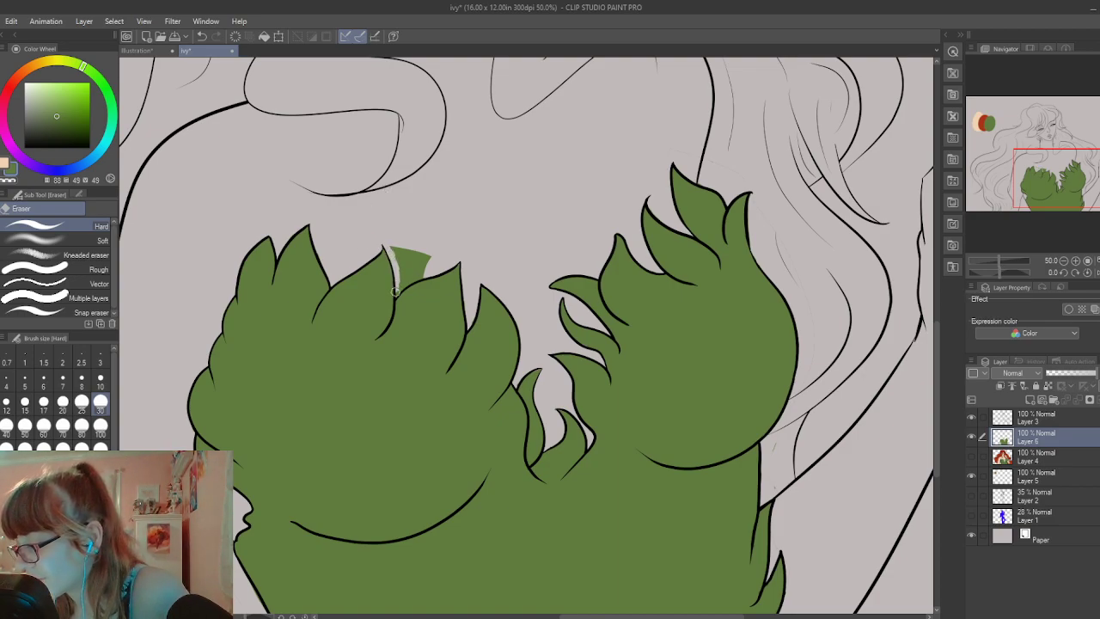
pyautogui.moveTo(395, 297)
pyautogui.mouseDown()
pyautogui.moveTo(424, 277)
pyautogui.moveTo(404, 284)
pyautogui.moveTo(434, 249)
pyautogui.moveTo(399, 277)
pyautogui.mouseUp()
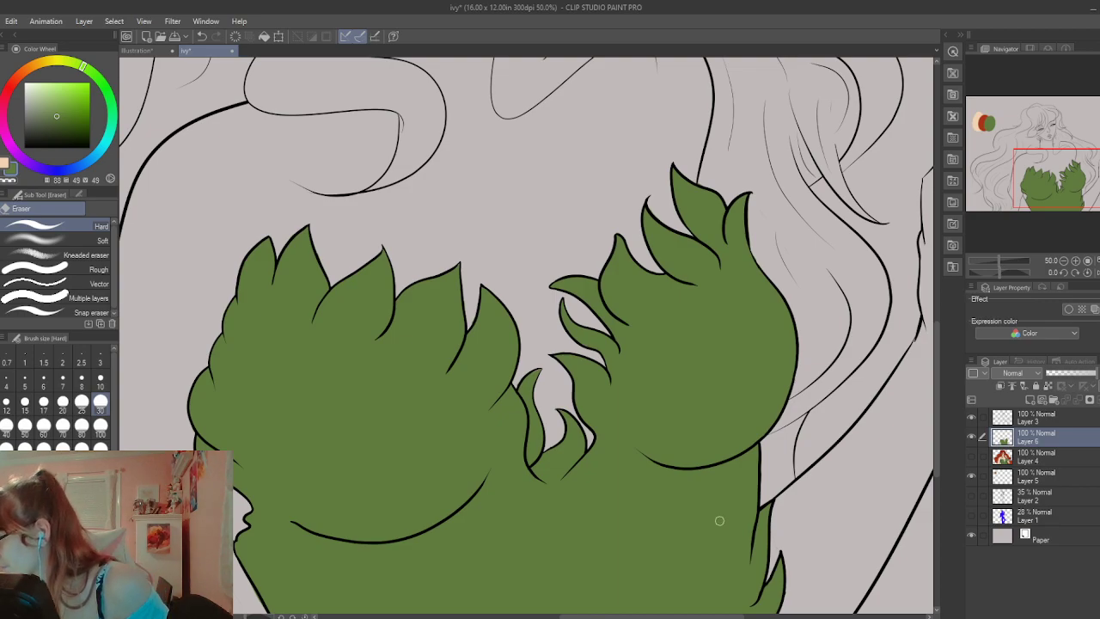
# Add a new layer above the green bodice layer and sample the peach skin swatch as the drawing colour
pyautogui.click(1032, 400)
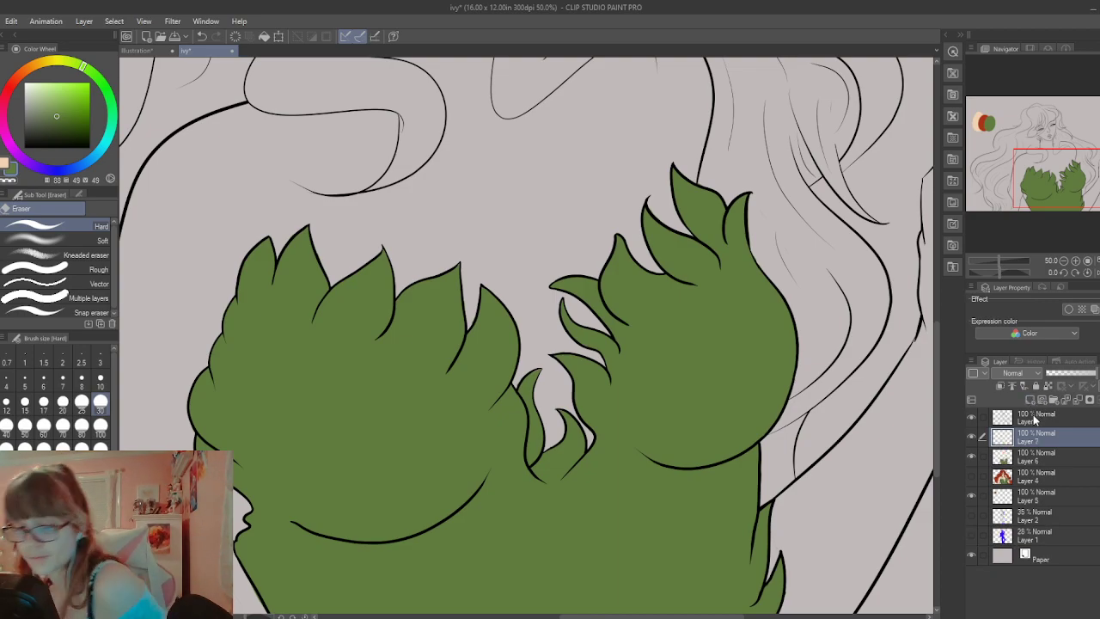
pyautogui.hotkey('ctrl', '-')
pyautogui.hotkey('ctrl', '-')
pyautogui.hotkey('ctrl', '-')
pyautogui.hotkey('ctrl', '-')
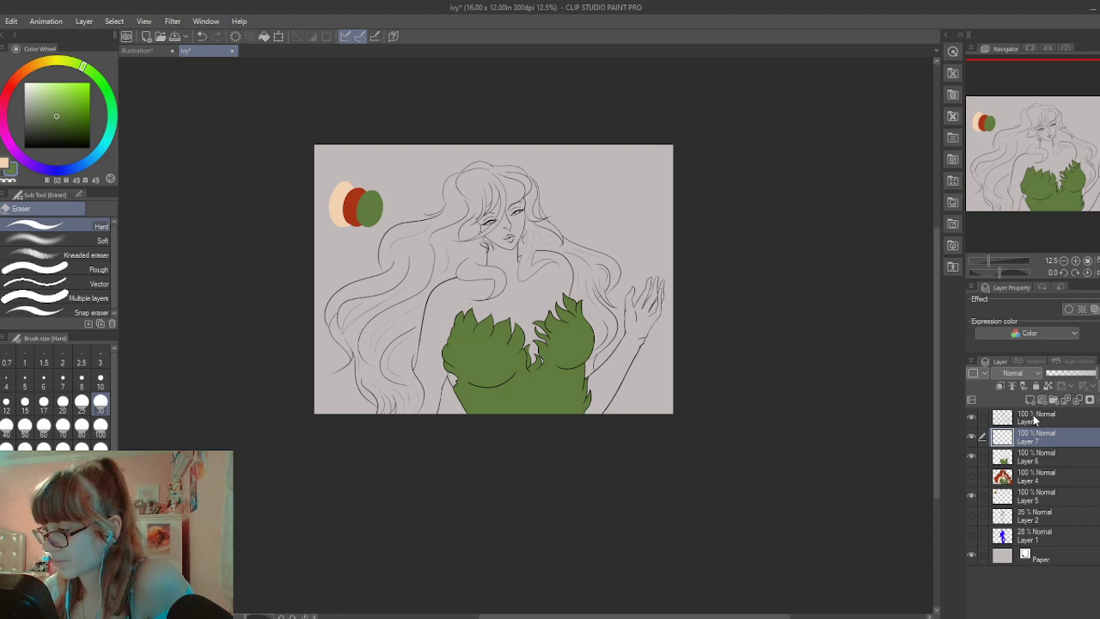
pyautogui.hotkey('ctrl', '+')
pyautogui.keyDown('alt'); pyautogui.click(143, 102); pyautogui.keyUp('alt')
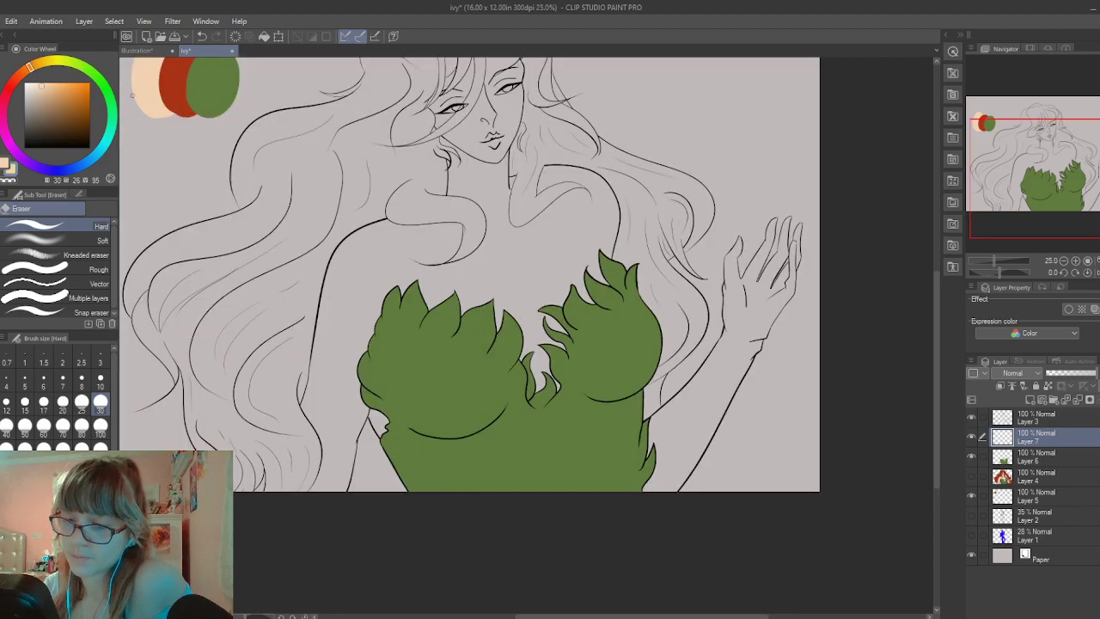
pyautogui.click(6, 168)
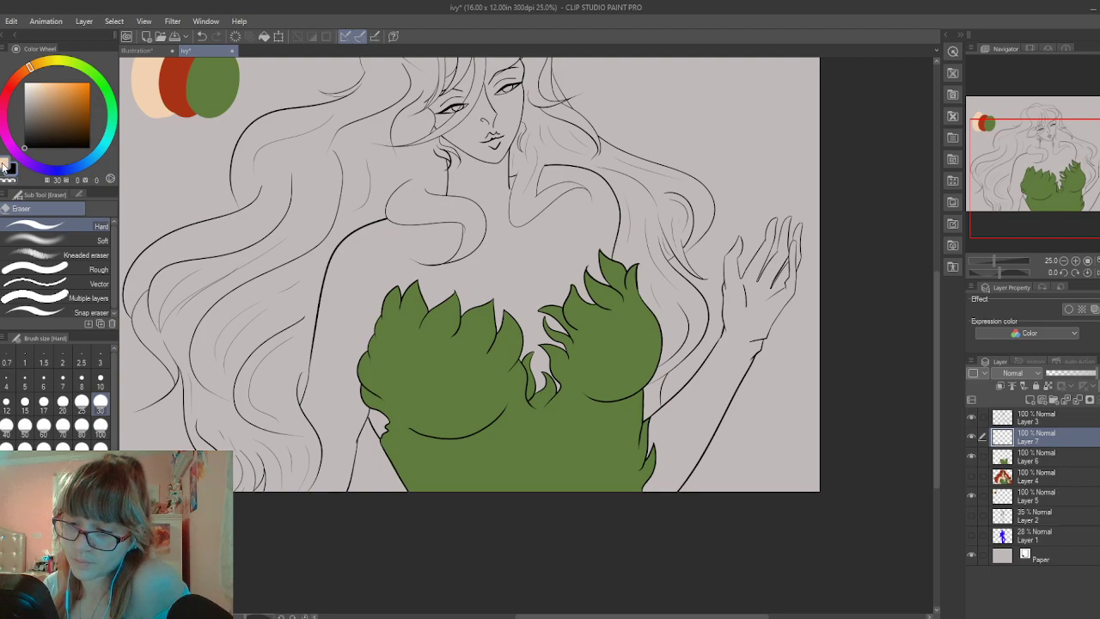
pyautogui.click(6, 168)
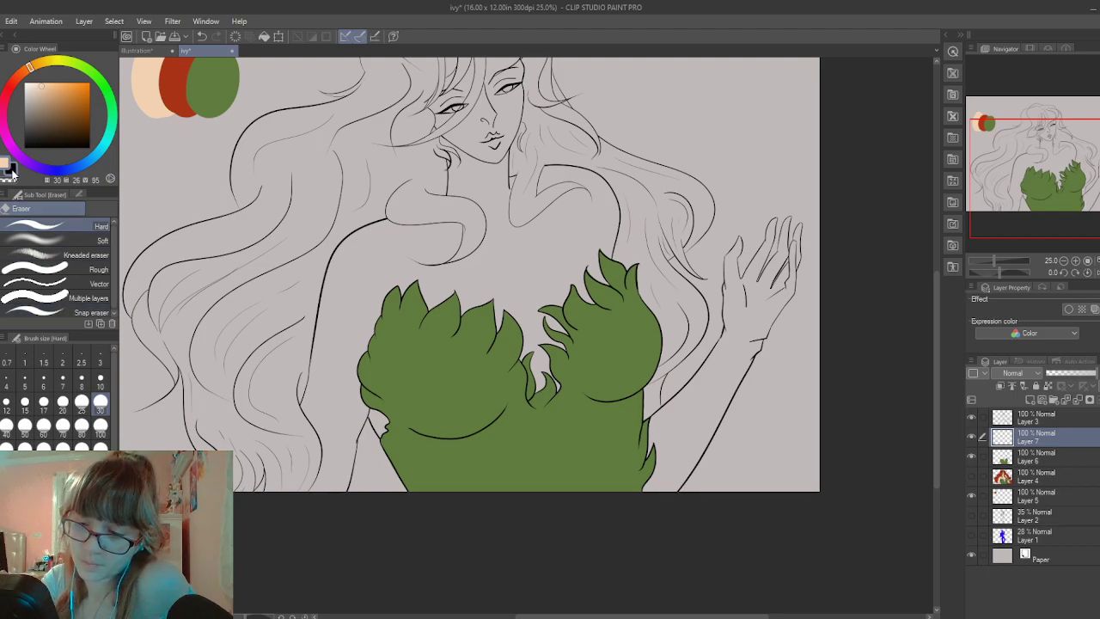
# Lasso around the face, neck, chest, arms and raised hand, fill the area with the peach skin colour, and clear the selection
pyautogui.press('m')
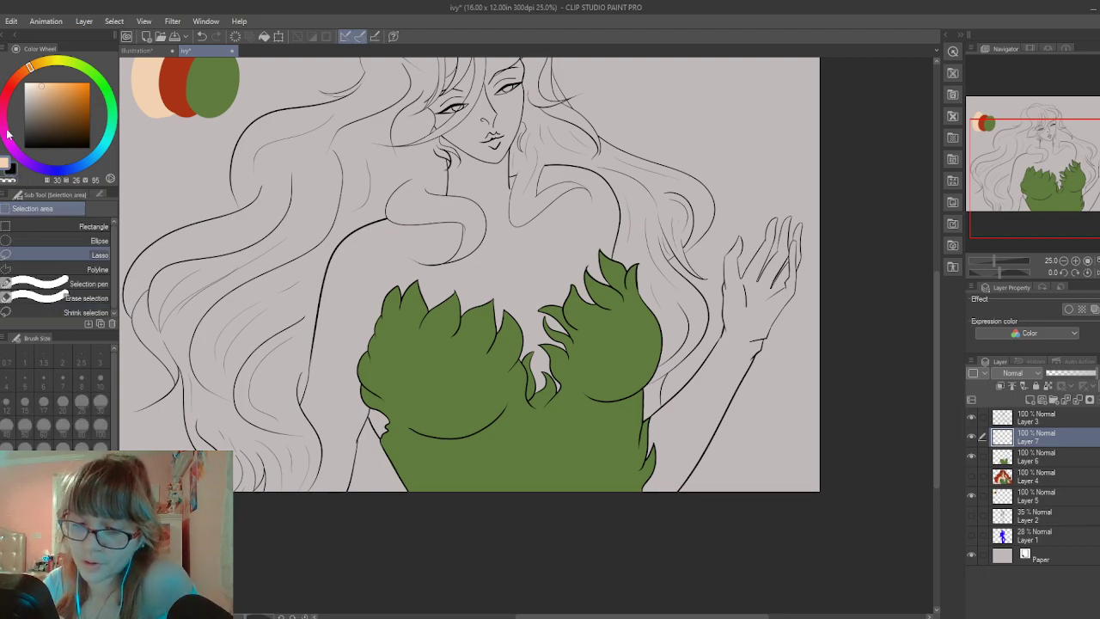
pyautogui.hotkey('ctrl', '-')
pyautogui.hotkey('ctrl', '+')
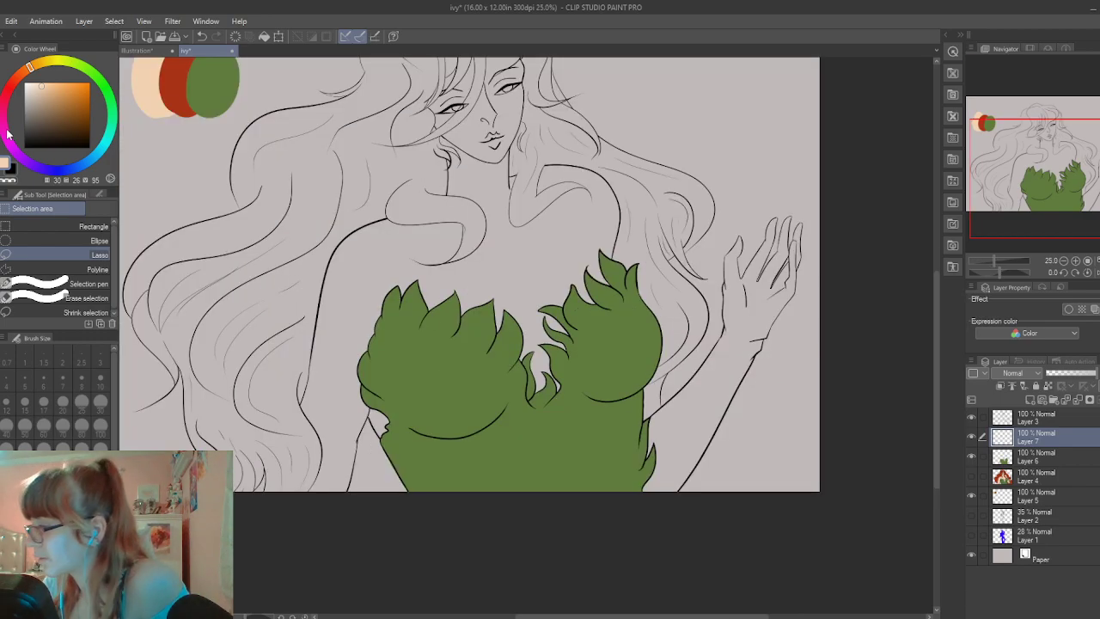
pyautogui.moveTo(935, 349); pyautogui.dragTo(944, 314)
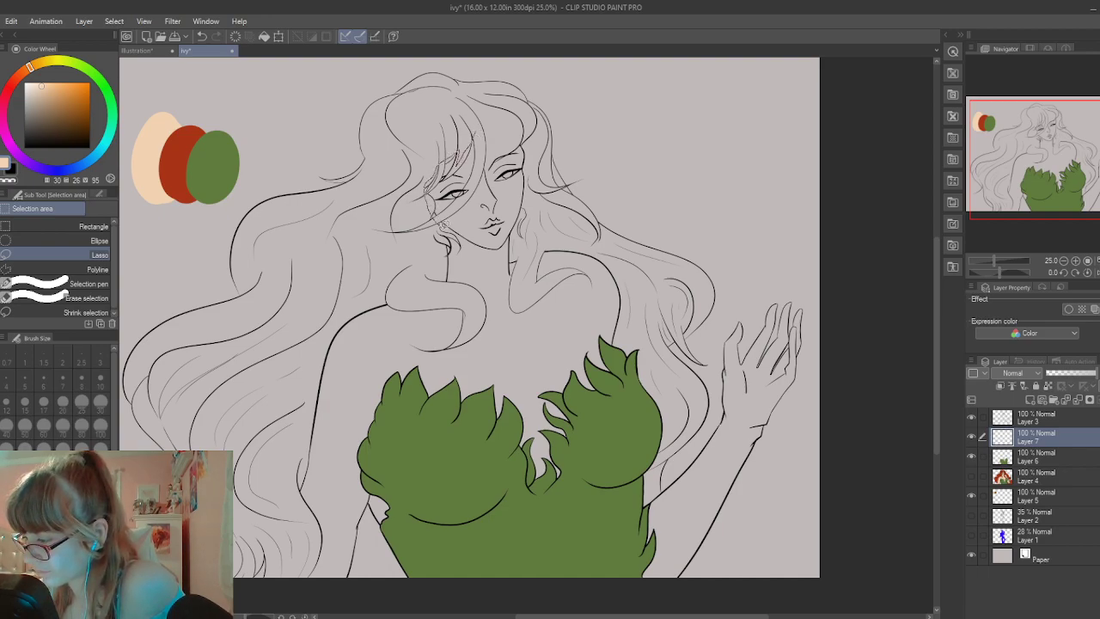
pyautogui.moveTo(447, 243); pyautogui.dragTo(446, 275)
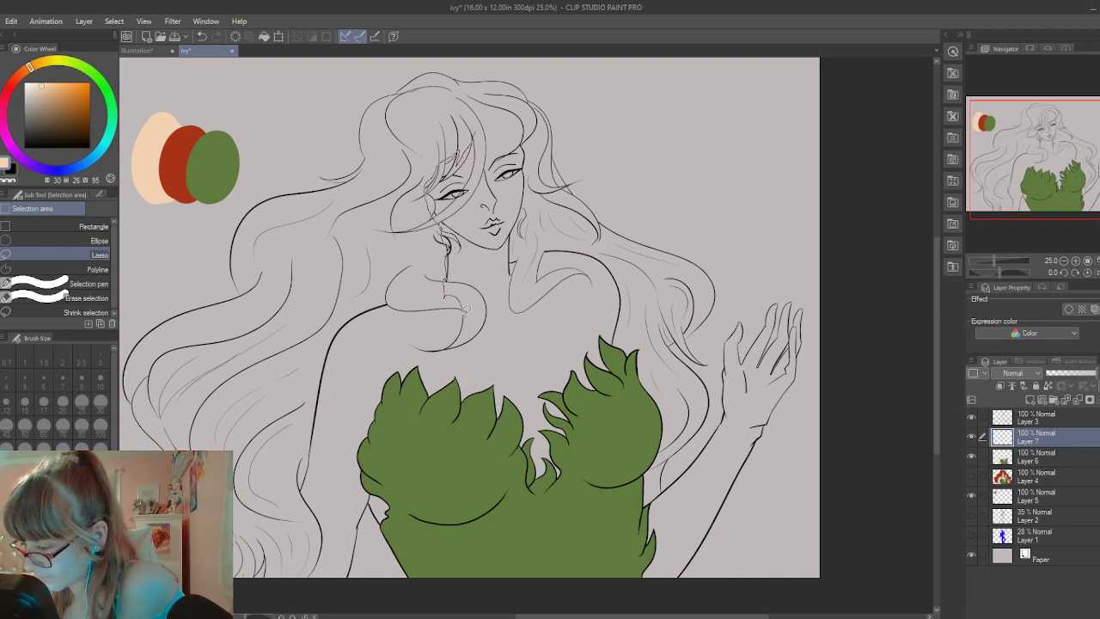
pyautogui.moveTo(457, 325)
pyautogui.mouseDown()
pyautogui.moveTo(381, 302)
pyautogui.moveTo(324, 371)
pyautogui.moveTo(288, 467)
pyautogui.moveTo(287, 540)
pyautogui.moveTo(310, 596)
pyautogui.moveTo(354, 578)
pyautogui.moveTo(369, 507)
pyautogui.moveTo(379, 518)
pyautogui.moveTo(388, 502)
pyautogui.moveTo(356, 464)
pyautogui.moveTo(368, 410)
pyautogui.moveTo(350, 440)
pyautogui.moveTo(360, 481)
pyautogui.moveTo(397, 377)
pyautogui.moveTo(501, 411)
pyautogui.moveTo(515, 462)
pyautogui.moveTo(538, 478)
pyautogui.moveTo(565, 472)
pyautogui.moveTo(594, 426)
pyautogui.moveTo(596, 384)
pyautogui.moveTo(619, 361)
pyautogui.moveTo(655, 428)
pyautogui.moveTo(643, 515)
pyautogui.moveTo(654, 571)
pyautogui.moveTo(691, 557)
pyautogui.mouseUp()
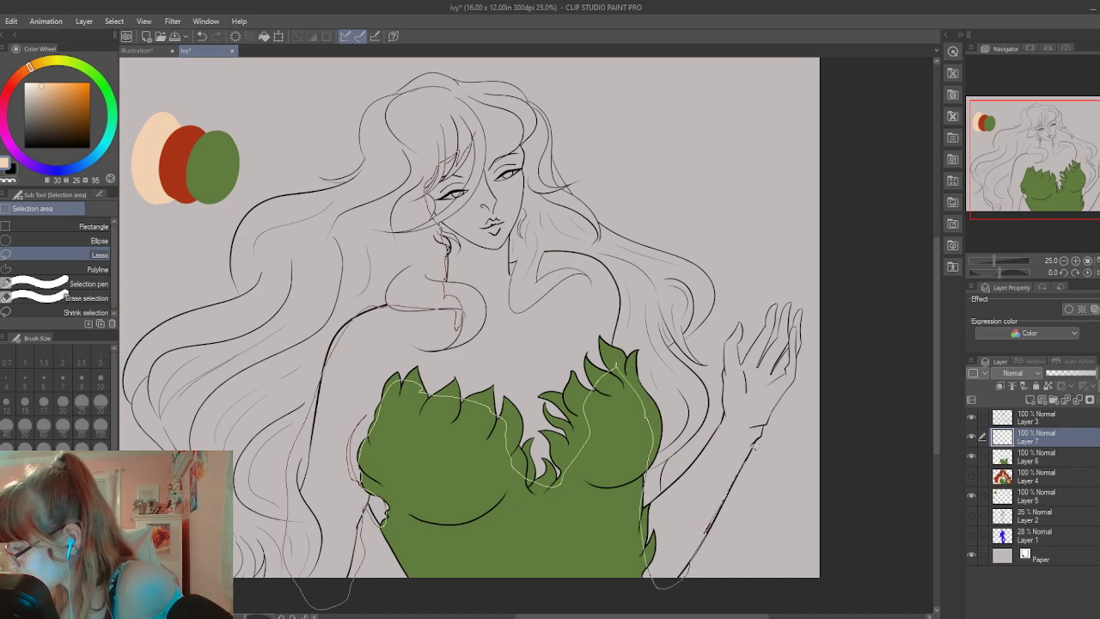
pyautogui.moveTo(756, 445)
pyautogui.mouseDown()
pyautogui.moveTo(812, 347)
pyautogui.moveTo(802, 305)
pyautogui.moveTo(779, 288)
pyautogui.moveTo(724, 326)
pyautogui.moveTo(731, 333)
pyautogui.moveTo(776, 290)
pyautogui.moveTo(808, 361)
pyautogui.mouseUp()
pyautogui.moveTo(753, 468)
pyautogui.mouseDown()
pyautogui.moveTo(692, 579)
pyautogui.moveTo(740, 536)
pyautogui.moveTo(827, 356)
pyautogui.moveTo(780, 253)
pyautogui.moveTo(707, 342)
pyautogui.moveTo(720, 392)
pyautogui.moveTo(709, 438)
pyautogui.moveTo(684, 462)
pyautogui.mouseUp()
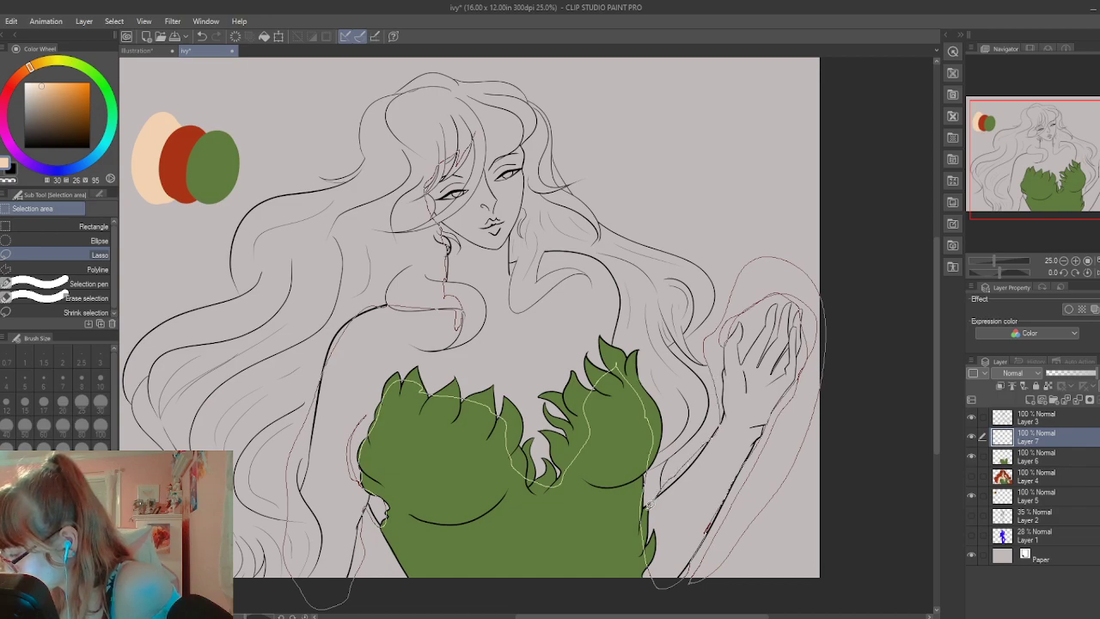
pyautogui.moveTo(646, 509)
pyautogui.mouseDown()
pyautogui.moveTo(656, 421)
pyautogui.moveTo(615, 280)
pyautogui.moveTo(552, 244)
pyautogui.moveTo(593, 273)
pyautogui.mouseUp()
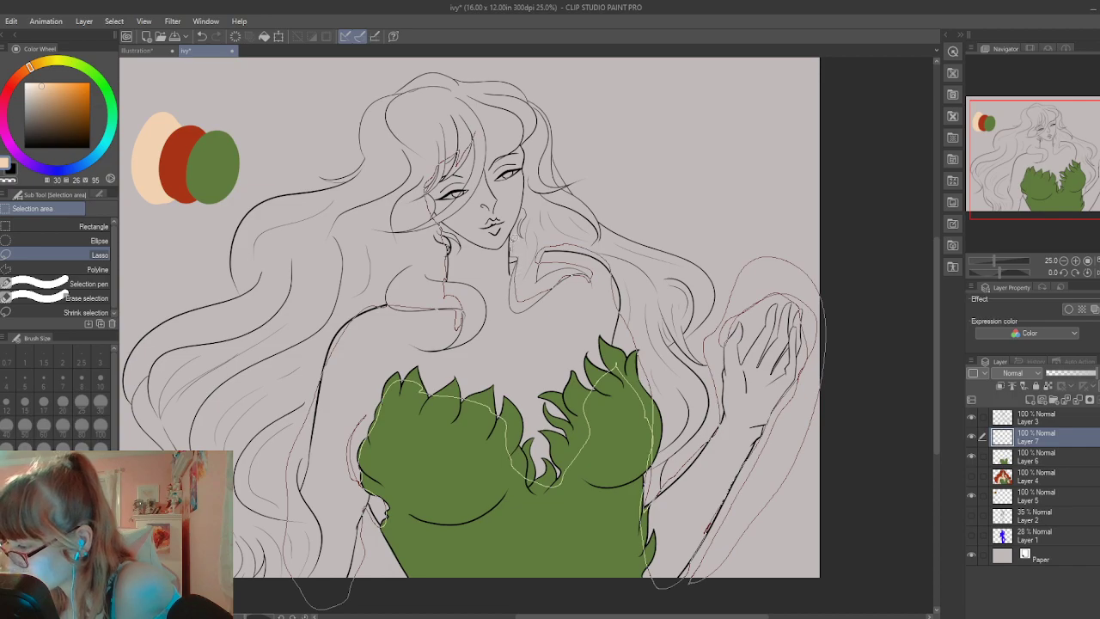
pyautogui.moveTo(491, 139); pyautogui.dragTo(488, 138)
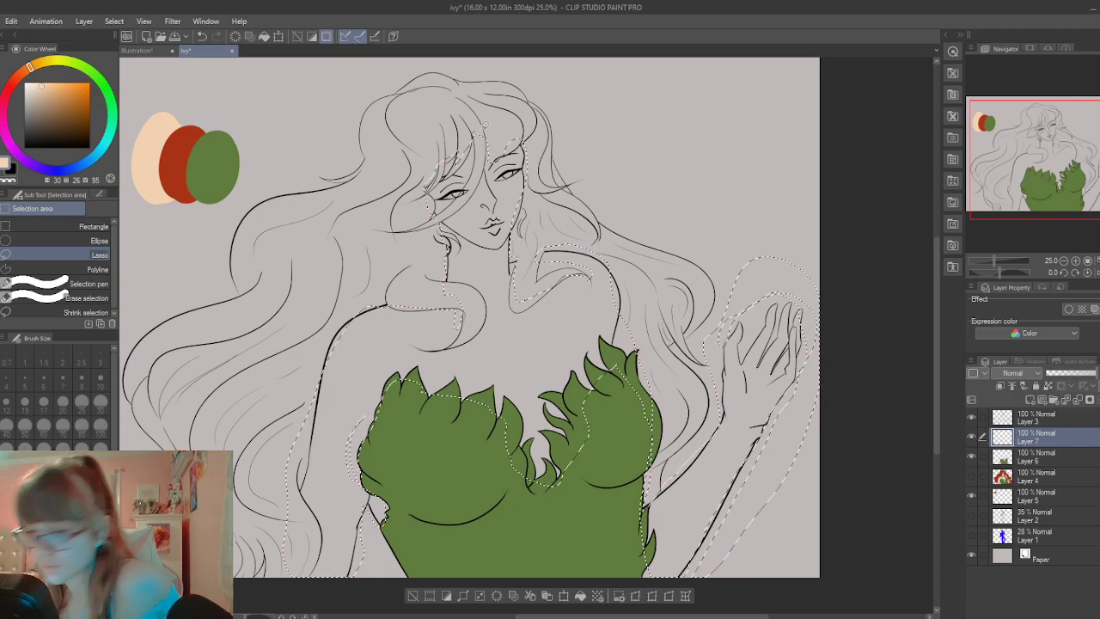
pyautogui.click(578, 598)
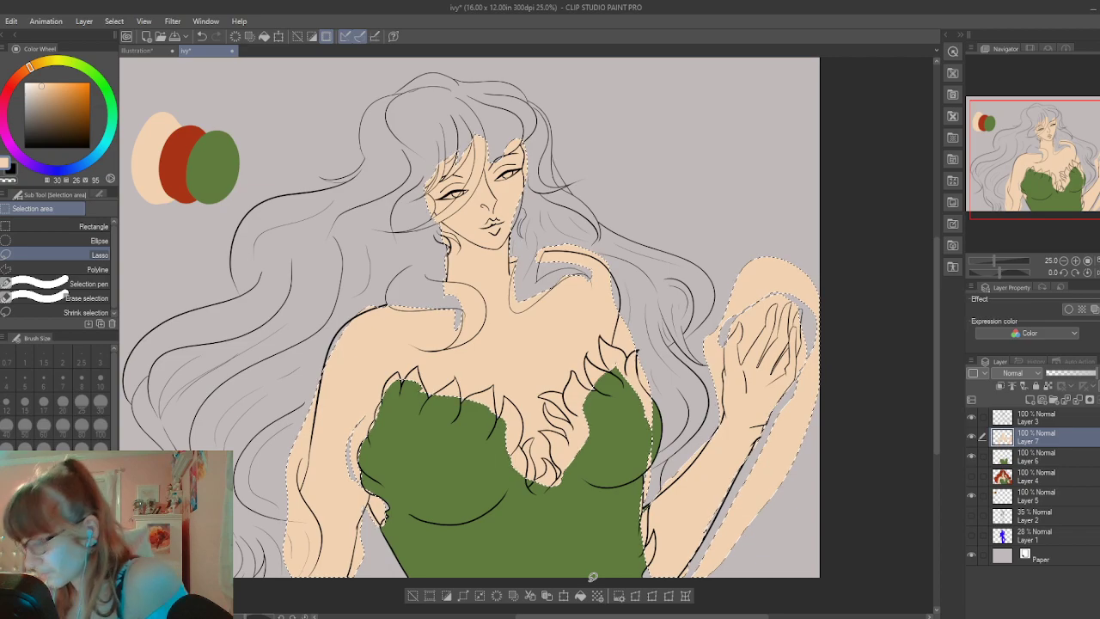
pyautogui.click(411, 596)
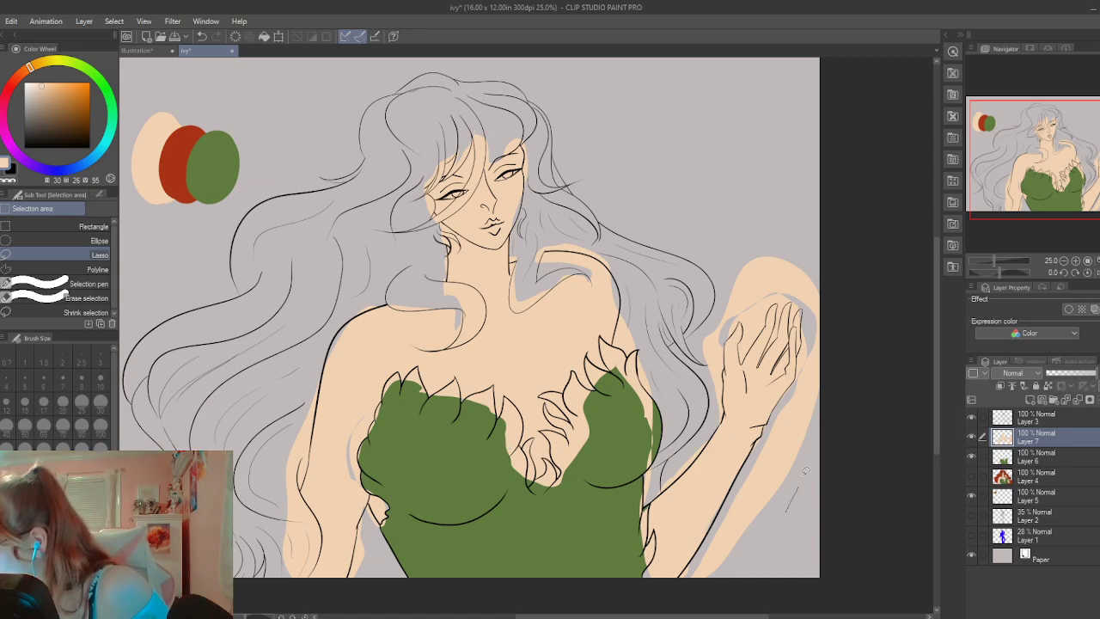
# Lasso the stray skin-coloured strip outside the raised forearm and transform it so it lies over the forearm
pyautogui.moveTo(687, 578); pyautogui.dragTo(798, 505)
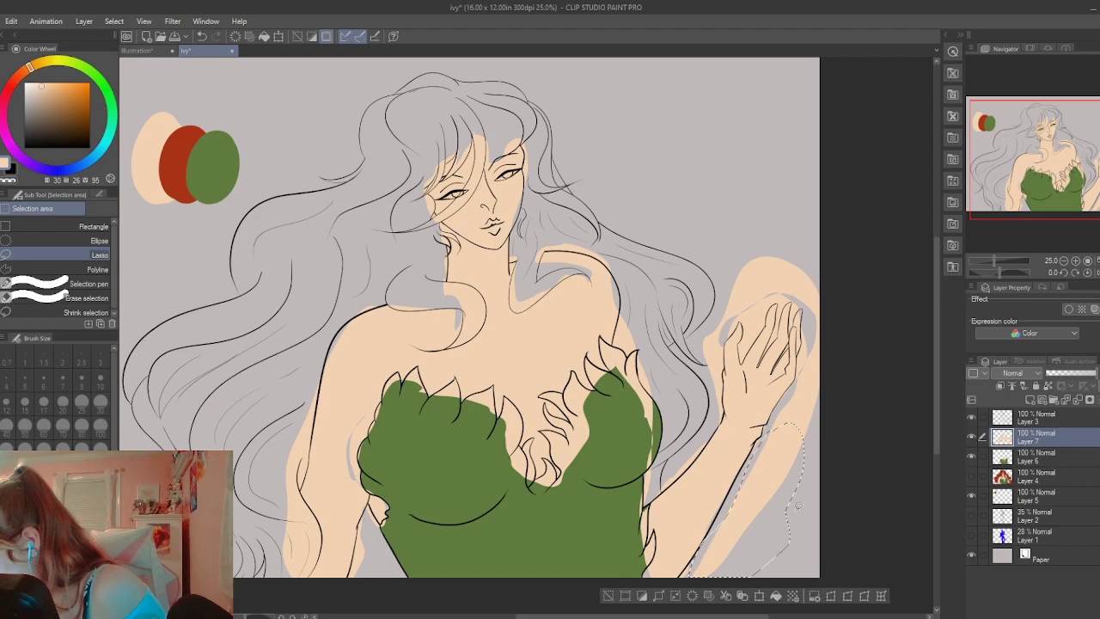
pyautogui.click(760, 597)
pyautogui.moveTo(754, 540); pyautogui.dragTo(695, 555)
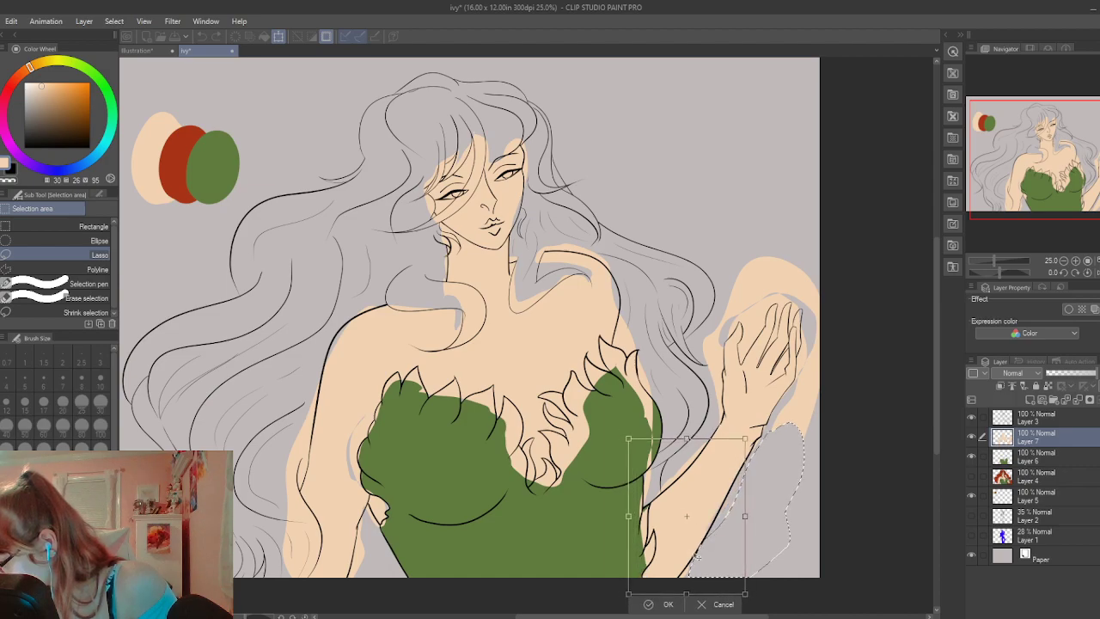
pyautogui.moveTo(773, 522); pyautogui.dragTo(765, 516)
pyautogui.moveTo(673, 548); pyautogui.dragTo(709, 553)
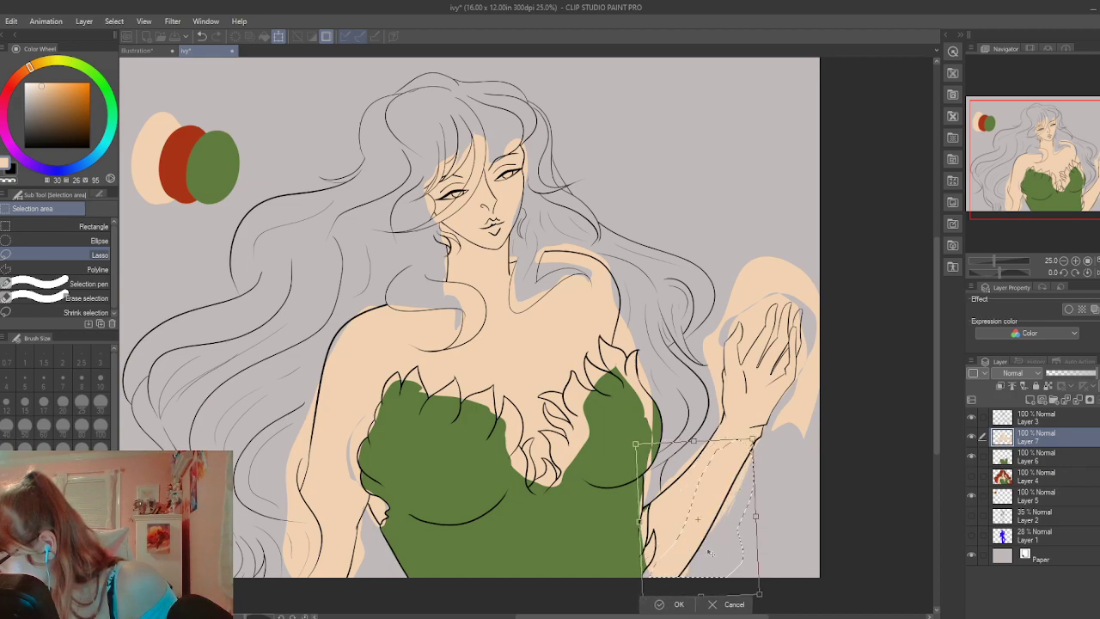
pyautogui.click(679, 604)
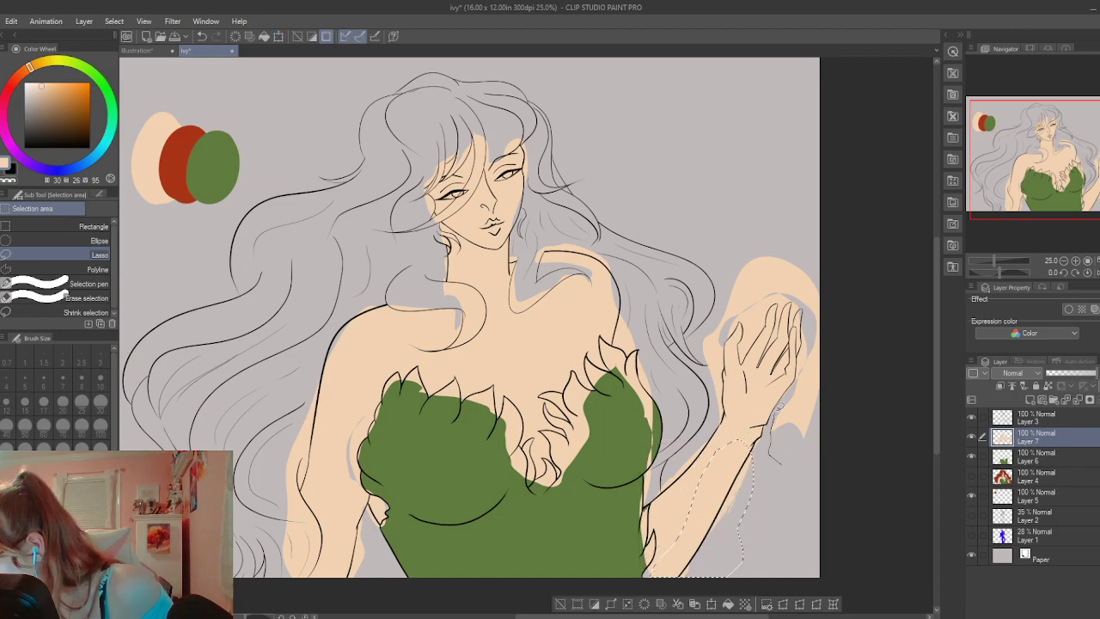
# Lasso the excess skin colour outside the wrist and hand and move it onto the lower end of the forearm
pyautogui.moveTo(777, 402)
pyautogui.mouseDown()
pyautogui.moveTo(811, 346)
pyautogui.moveTo(855, 350)
pyautogui.moveTo(789, 487)
pyautogui.mouseUp()
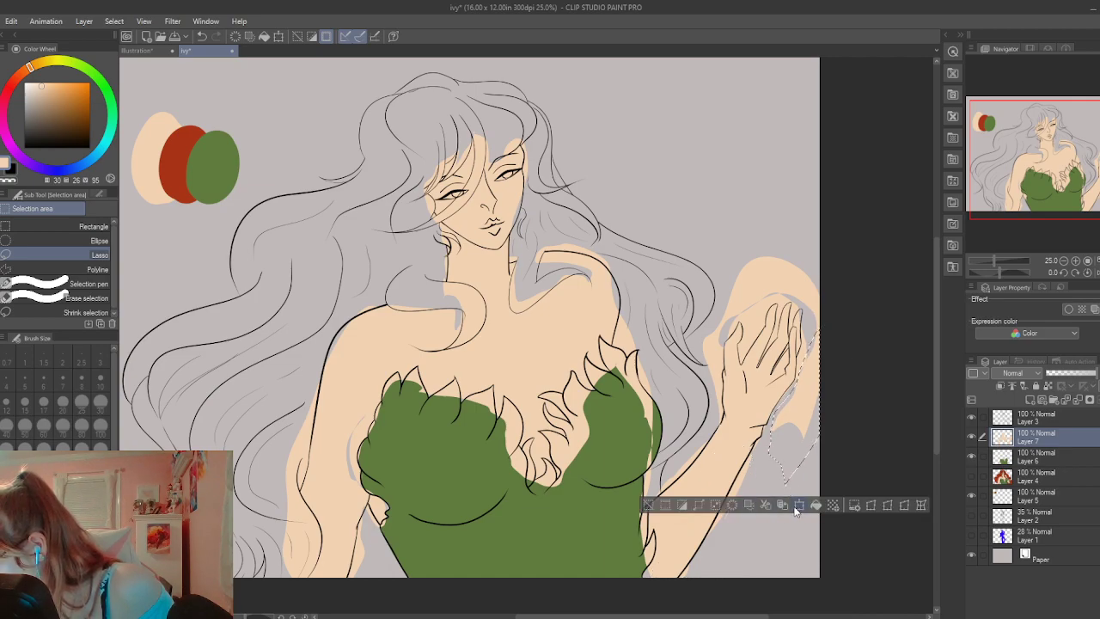
pyautogui.click(798, 505)
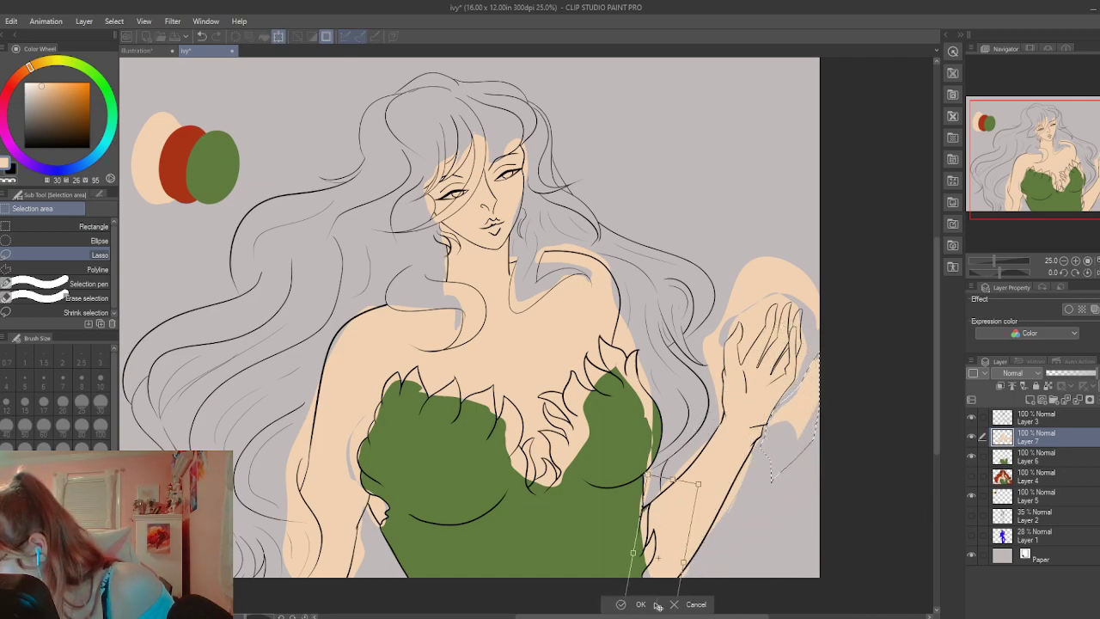
pyautogui.moveTo(654, 602); pyautogui.dragTo(649, 616)
pyautogui.click(636, 605)
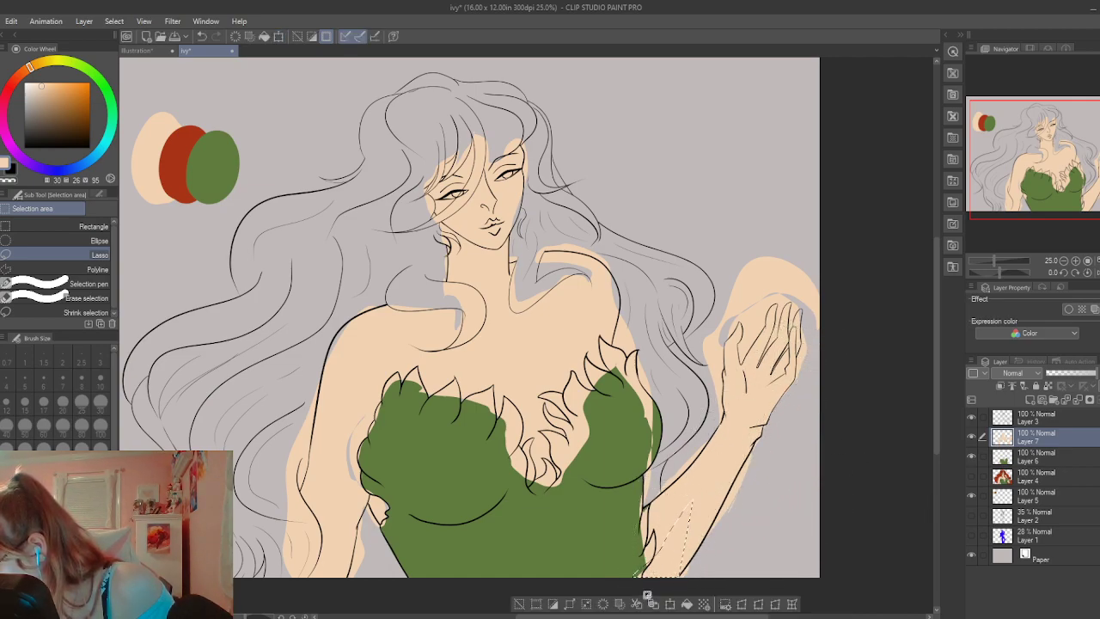
# Lasso the skin-coloured excess beside the outer fingertips and move it onto the fingers
pyautogui.moveTo(797, 275)
pyautogui.mouseDown()
pyautogui.moveTo(846, 323)
pyautogui.moveTo(800, 339)
pyautogui.mouseUp()
pyautogui.click(801, 360)
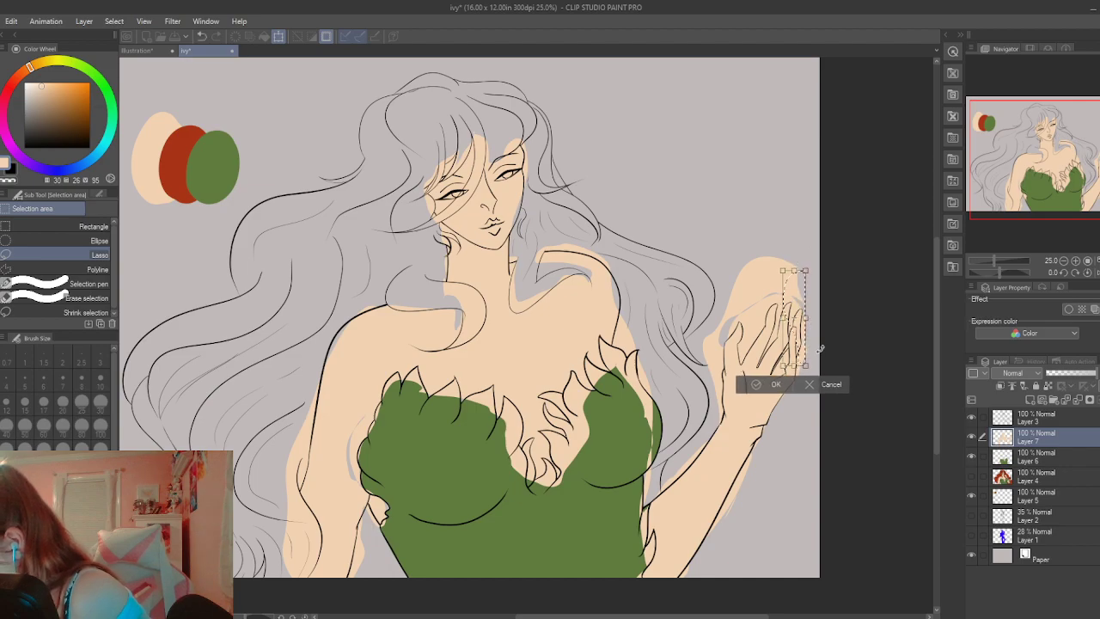
pyautogui.click(771, 387)
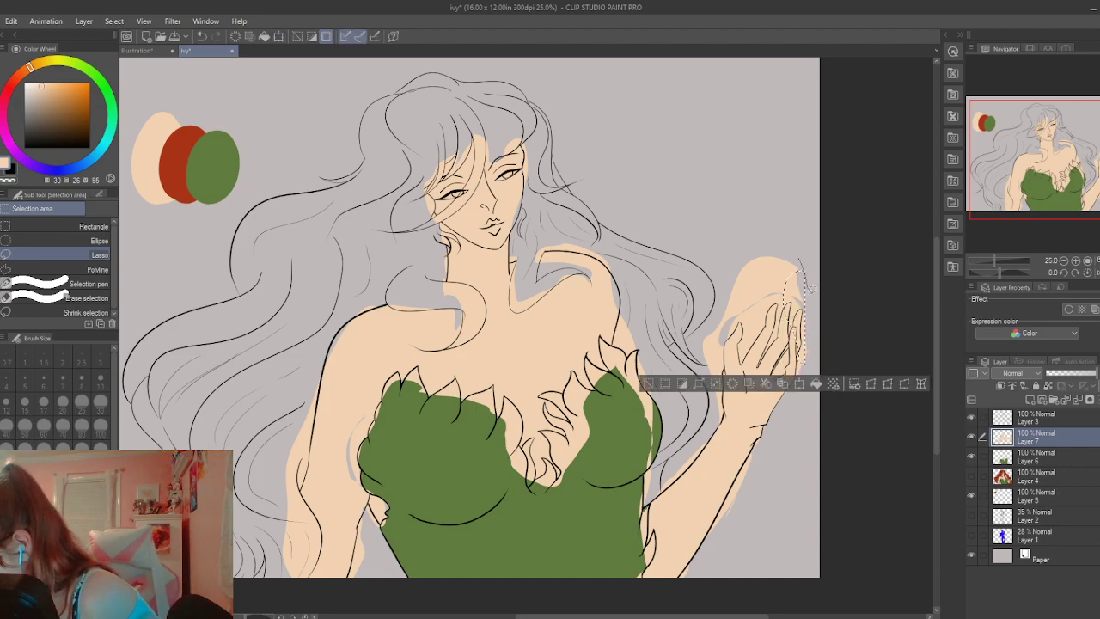
# Lasso the large patch of skin colour above the raised hand's fingertips and move it onto the shoulder and collarbone beside the neck
pyautogui.moveTo(807, 284)
pyautogui.mouseDown()
pyautogui.moveTo(732, 310)
pyautogui.moveTo(739, 257)
pyautogui.mouseUp()
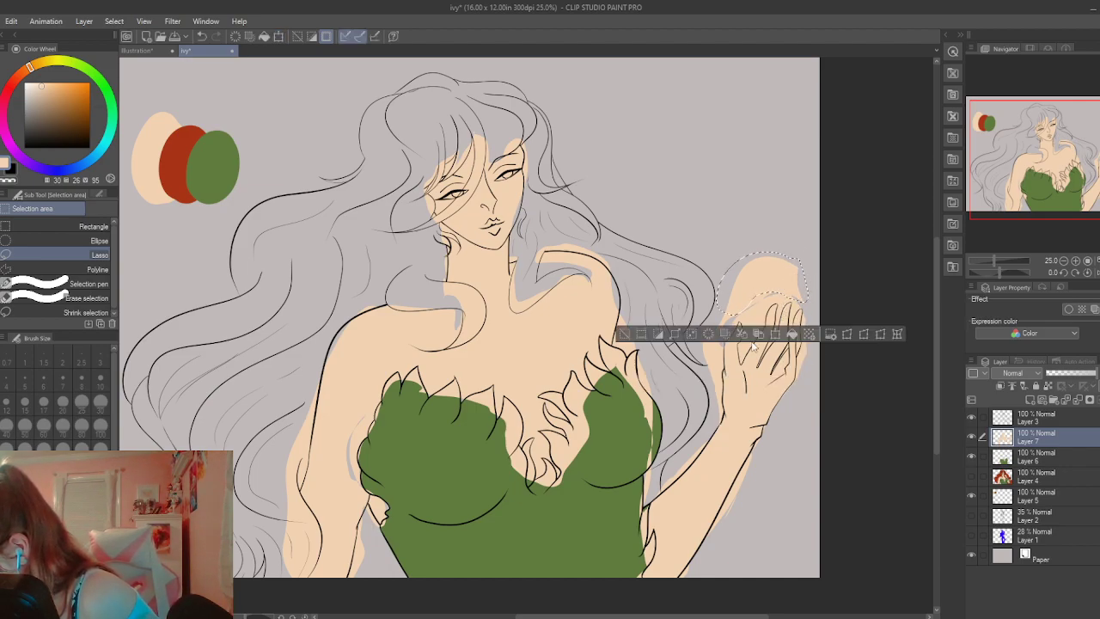
pyautogui.click(776, 334)
pyautogui.moveTo(773, 290)
pyautogui.mouseDown()
pyautogui.moveTo(670, 306)
pyautogui.moveTo(573, 282)
pyautogui.mouseUp()
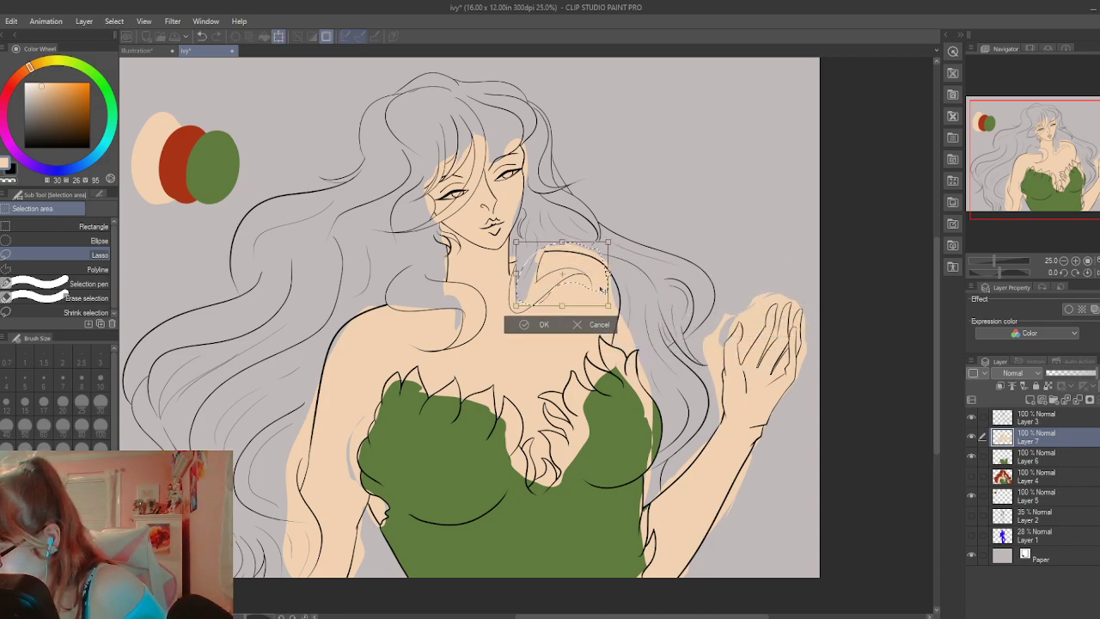
pyautogui.click(543, 325)
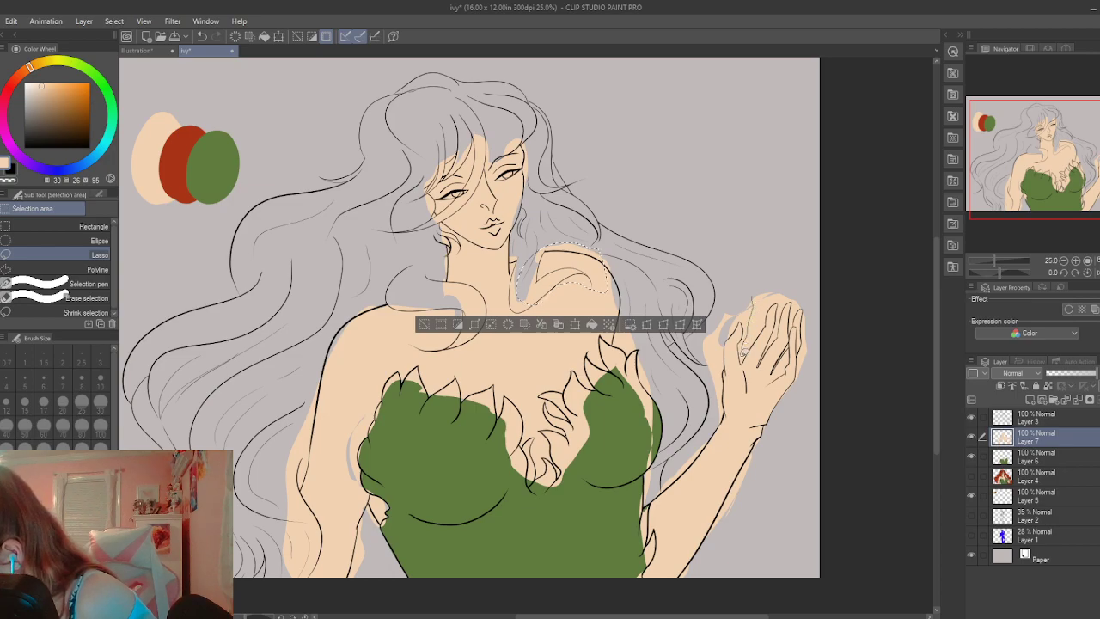
# Lasso the skin-coloured excess between the thumb and fingers of the raised hand and move it over the thumb's outer edge
pyautogui.moveTo(744, 351)
pyautogui.mouseDown()
pyautogui.moveTo(765, 308)
pyautogui.moveTo(761, 289)
pyautogui.moveTo(754, 353)
pyautogui.moveTo(745, 368)
pyautogui.moveTo(730, 388)
pyautogui.mouseUp()
pyautogui.click(765, 376)
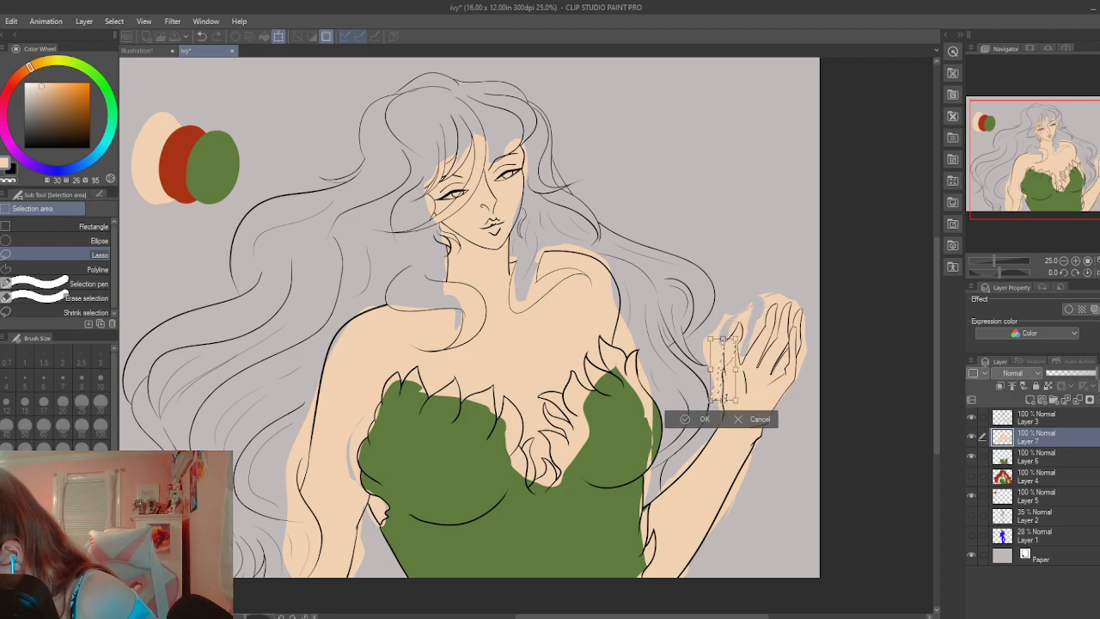
pyautogui.click(708, 419)
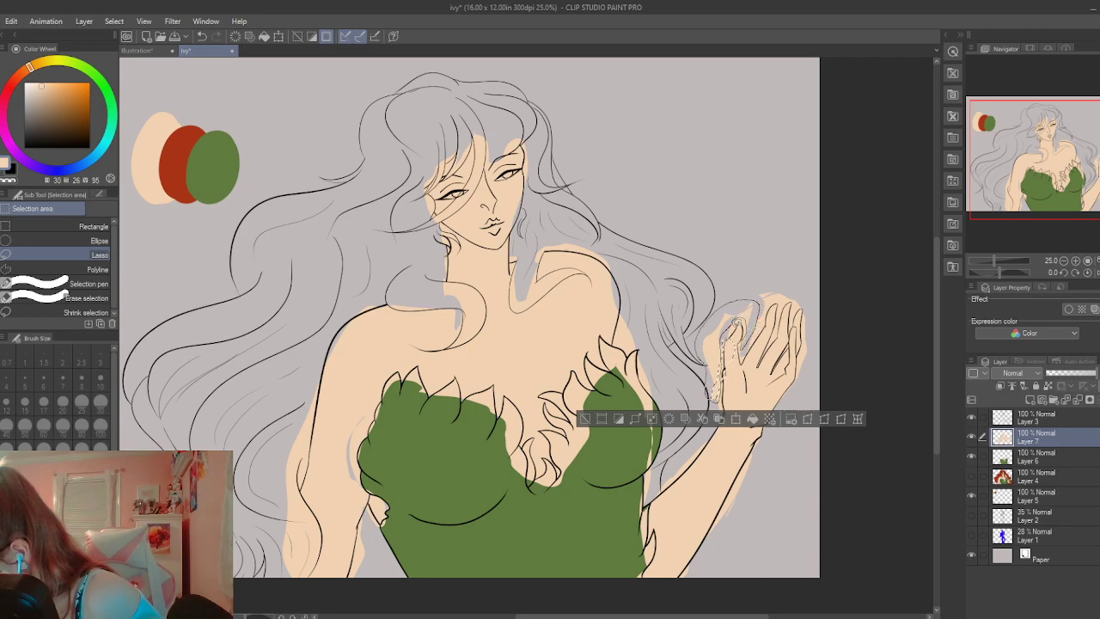
# Transform the lassoed skin-coloured excess around the outside of the thumb, moving it onto the base of the neck and upper chest
pyautogui.click(737, 418)
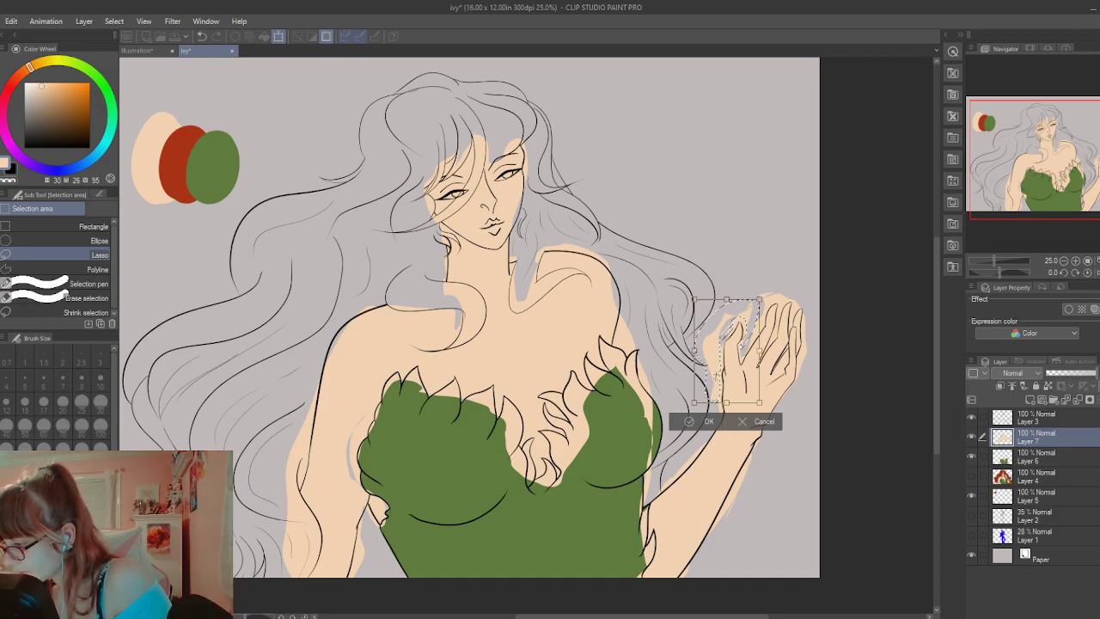
pyautogui.moveTo(720, 369); pyautogui.dragTo(471, 364)
pyautogui.click(451, 395)
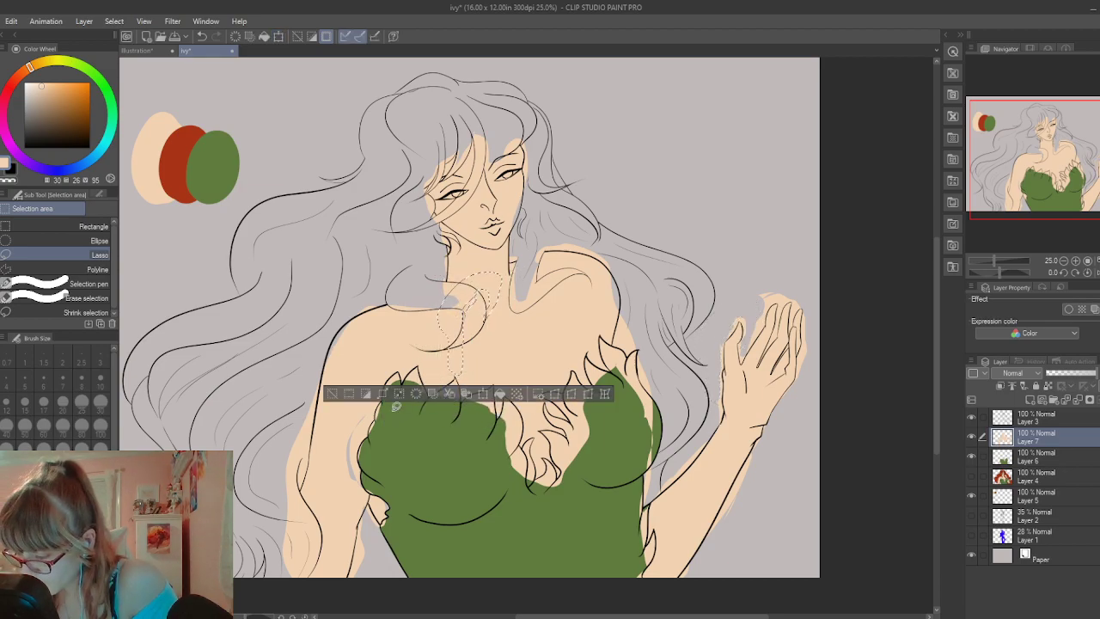
pyautogui.moveTo(319, 387); pyautogui.dragTo(311, 443)
pyautogui.moveTo(302, 483)
pyautogui.mouseDown()
pyautogui.moveTo(318, 537)
pyautogui.moveTo(294, 569)
pyautogui.moveTo(259, 507)
pyautogui.moveTo(313, 391)
pyautogui.mouseUp()
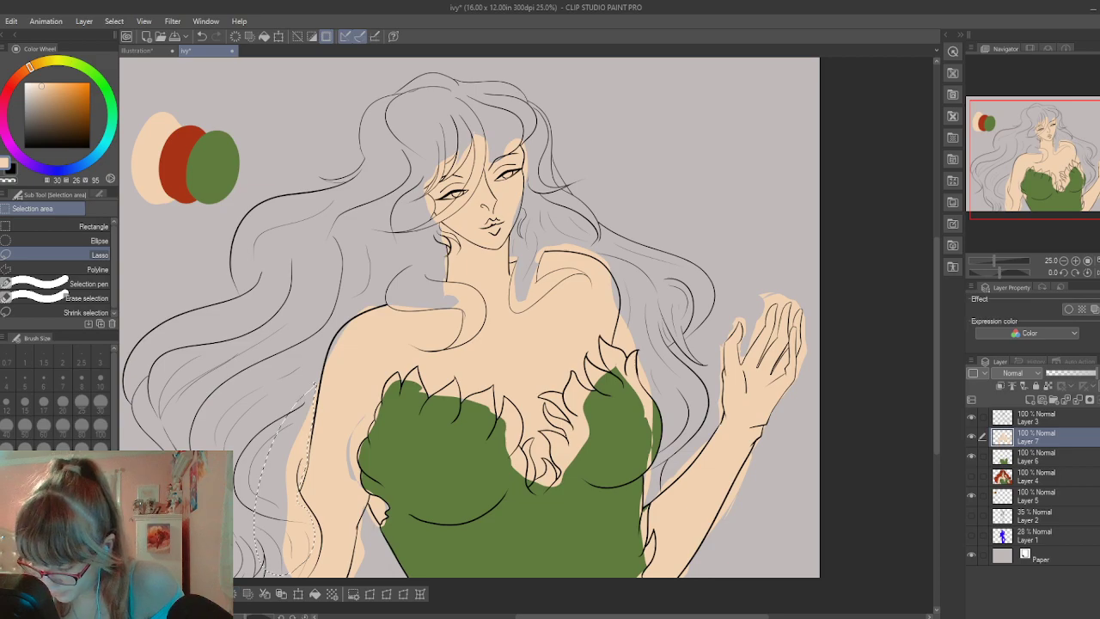
pyautogui.hotkey('ctrl', 'd')
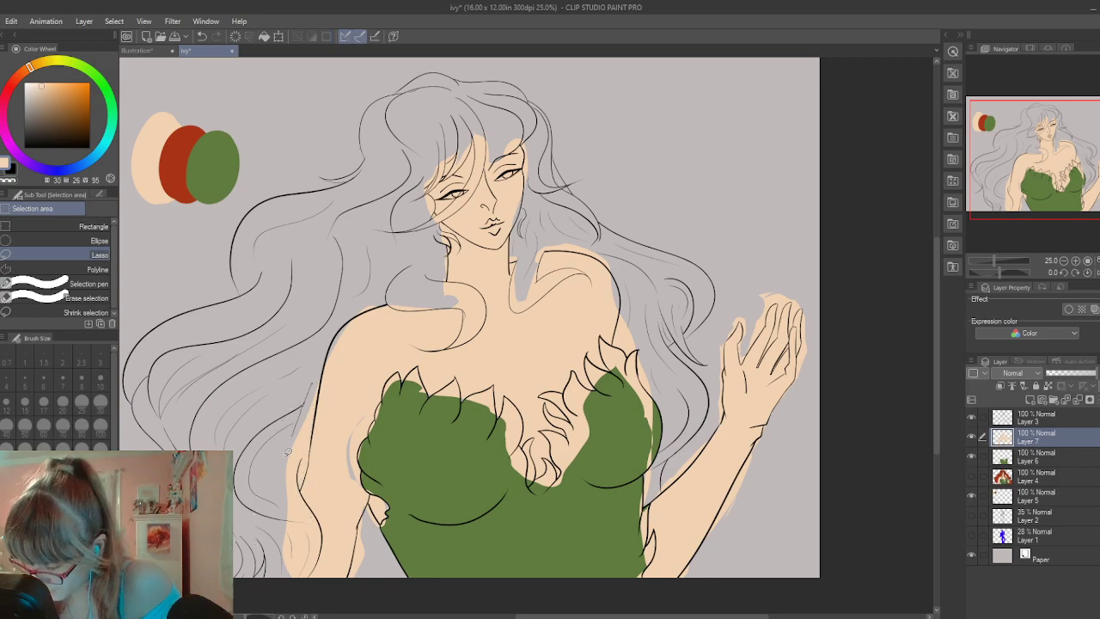
pyautogui.moveTo(288, 451)
pyautogui.mouseDown()
pyautogui.moveTo(271, 556)
pyautogui.moveTo(303, 564)
pyautogui.moveTo(313, 561)
pyautogui.moveTo(305, 461)
pyautogui.mouseUp()
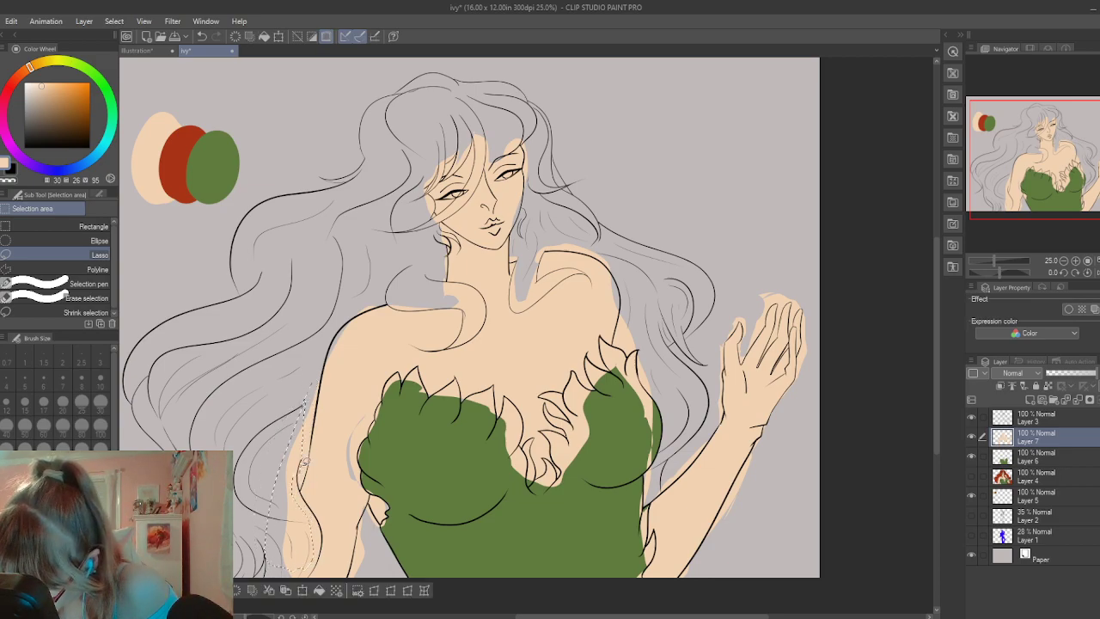
pyautogui.hotkey('alt', 'BackSpace')
pyautogui.hotkey('ctrl', 'd')
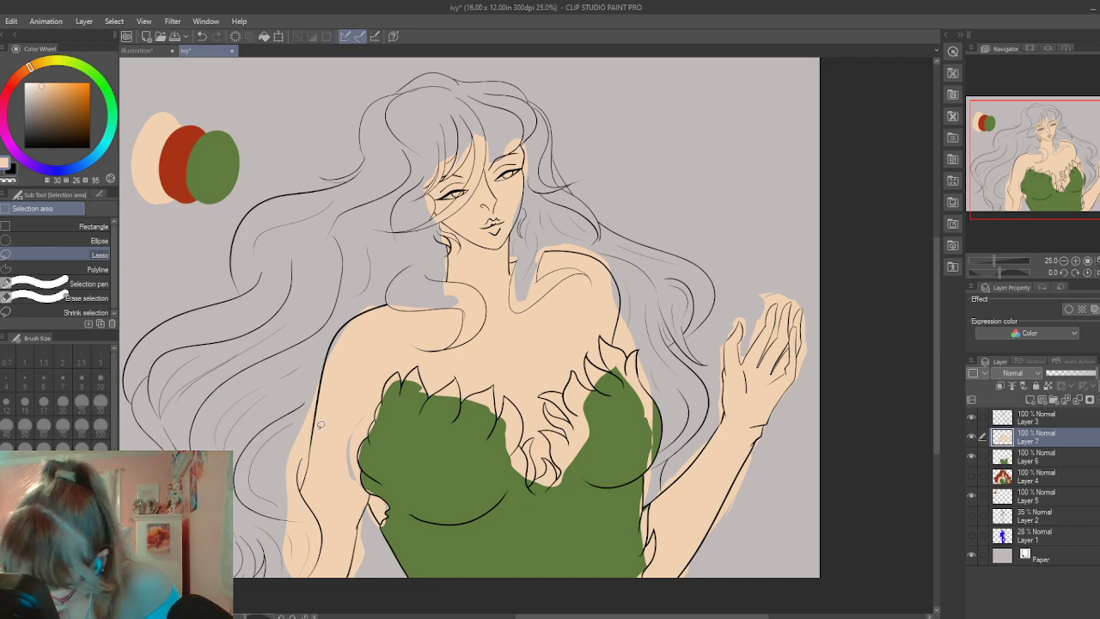
# Lasso the skin-coloured excess outside the lowered arm, then rotate it and move it up along the outer edge of the shoulder
pyautogui.moveTo(316, 378)
pyautogui.mouseDown()
pyautogui.moveTo(287, 464)
pyautogui.moveTo(316, 558)
pyautogui.moveTo(297, 414)
pyautogui.mouseUp()
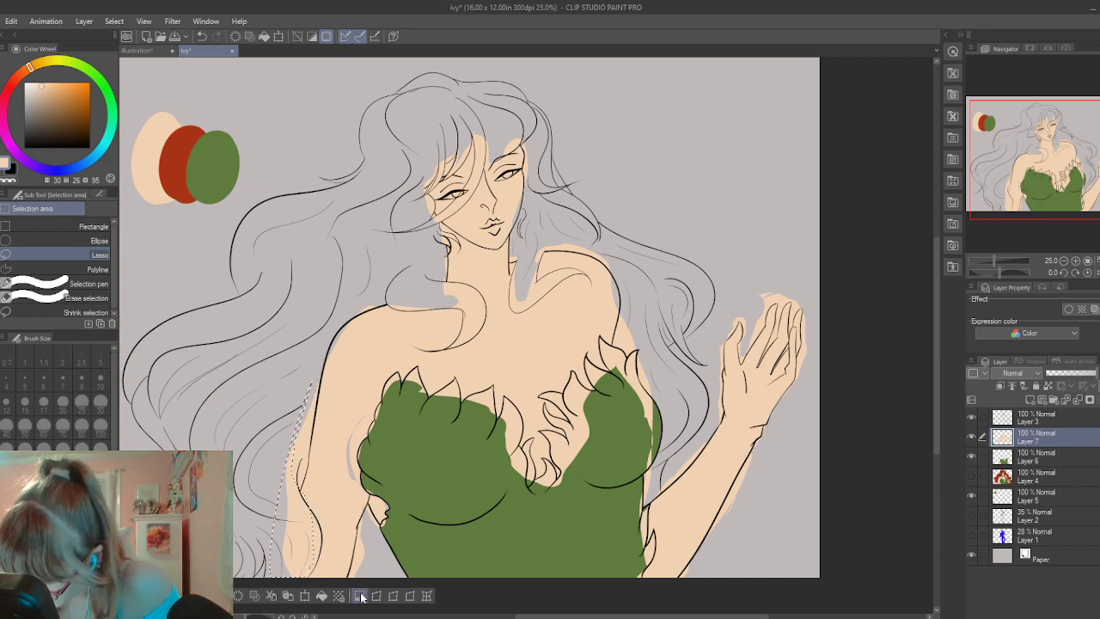
pyautogui.click(304, 596)
pyautogui.moveTo(293, 509)
pyautogui.mouseDown()
pyautogui.moveTo(339, 434)
pyautogui.moveTo(343, 449)
pyautogui.mouseUp()
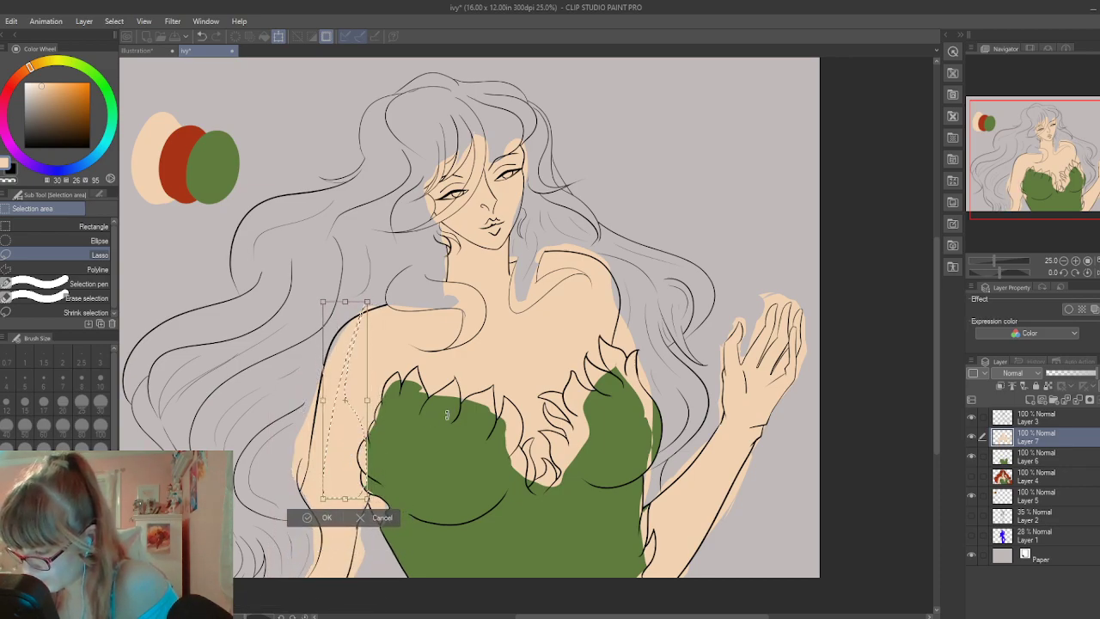
pyautogui.moveTo(446, 416); pyautogui.dragTo(482, 476)
pyautogui.moveTo(327, 443)
pyautogui.mouseDown()
pyautogui.moveTo(347, 318)
pyautogui.moveTo(357, 314)
pyautogui.mouseUp()
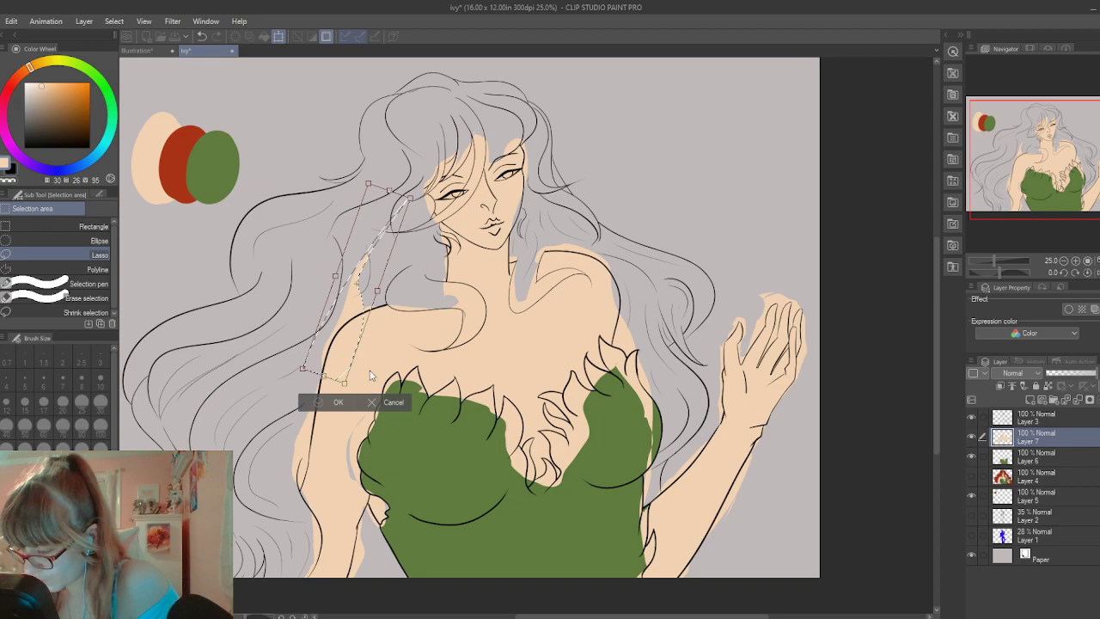
pyautogui.press('Return')
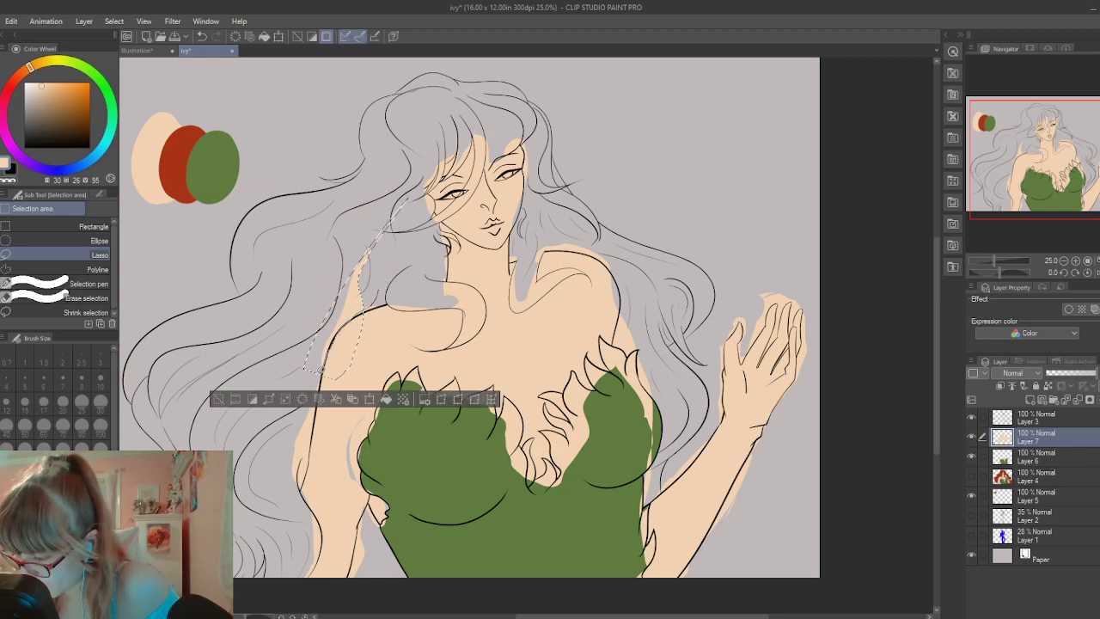
# Lasso the skin-coloured piece protruding above the shoulder, then rotate and move it over the upper arm beside the bodice
pyautogui.moveTo(363, 226)
pyautogui.mouseDown()
pyautogui.moveTo(376, 302)
pyautogui.moveTo(360, 344)
pyautogui.moveTo(361, 491)
pyautogui.moveTo(366, 466)
pyautogui.mouseUp()
pyautogui.click(363, 395)
pyautogui.moveTo(442, 441); pyautogui.dragTo(429, 400)
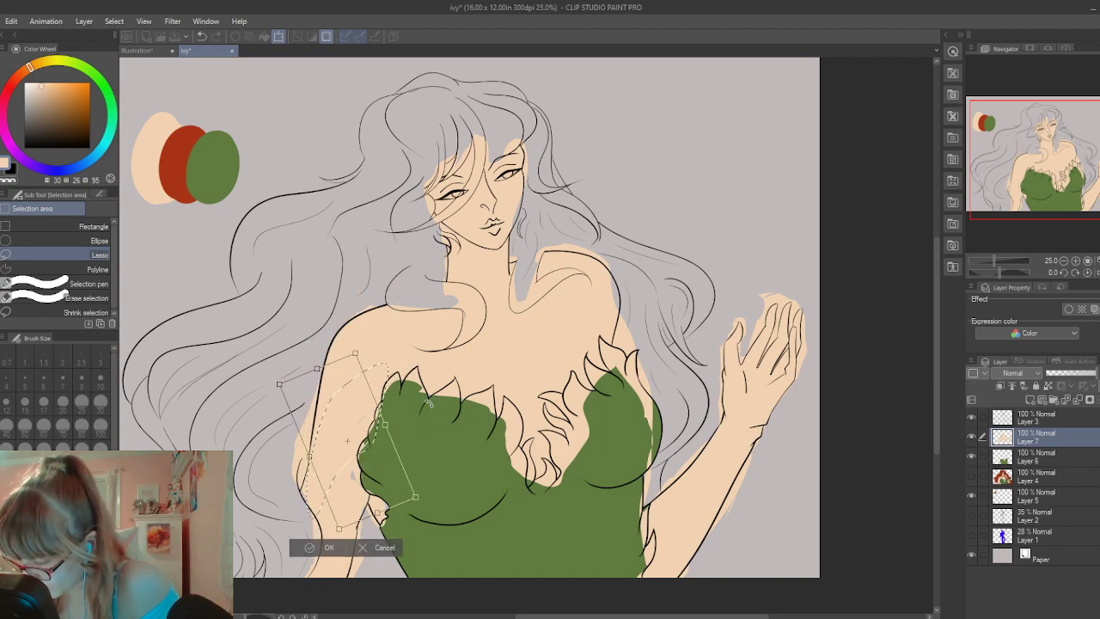
pyautogui.moveTo(359, 467)
pyautogui.mouseDown()
pyautogui.moveTo(368, 464)
pyautogui.moveTo(356, 501)
pyautogui.moveTo(353, 474)
pyautogui.mouseUp()
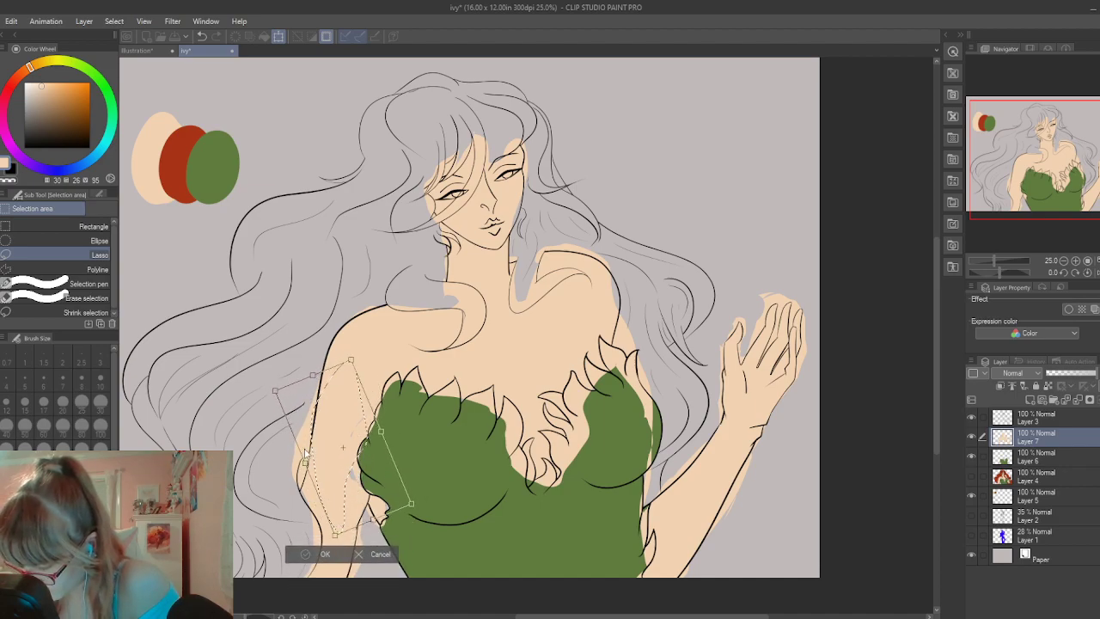
pyautogui.press('Return')
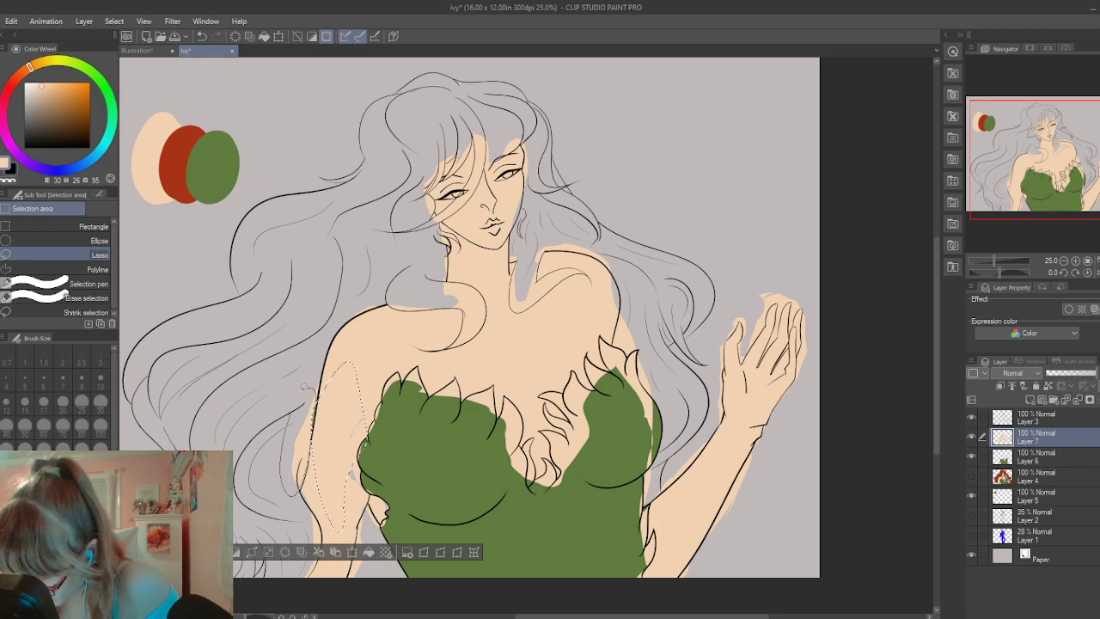
# Lasso the remaining skin-coloured strip outside the lowered arm above the elbow, then tilt and move it inside the upper arm
pyautogui.moveTo(303, 386); pyautogui.dragTo(303, 388)
pyautogui.click(310, 515)
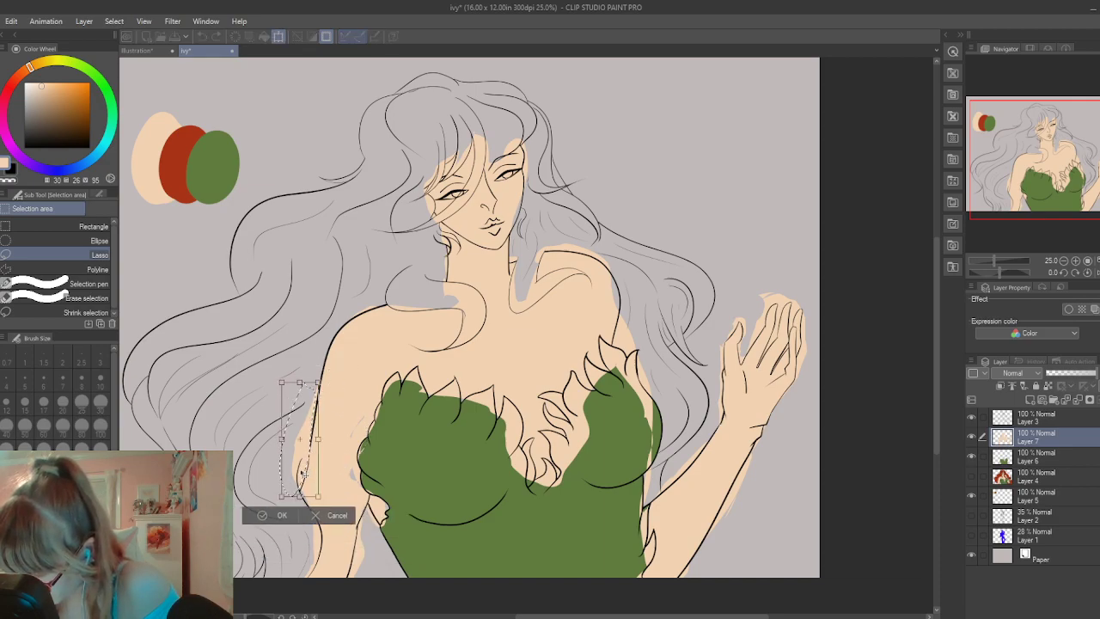
pyautogui.moveTo(303, 475); pyautogui.dragTo(365, 471)
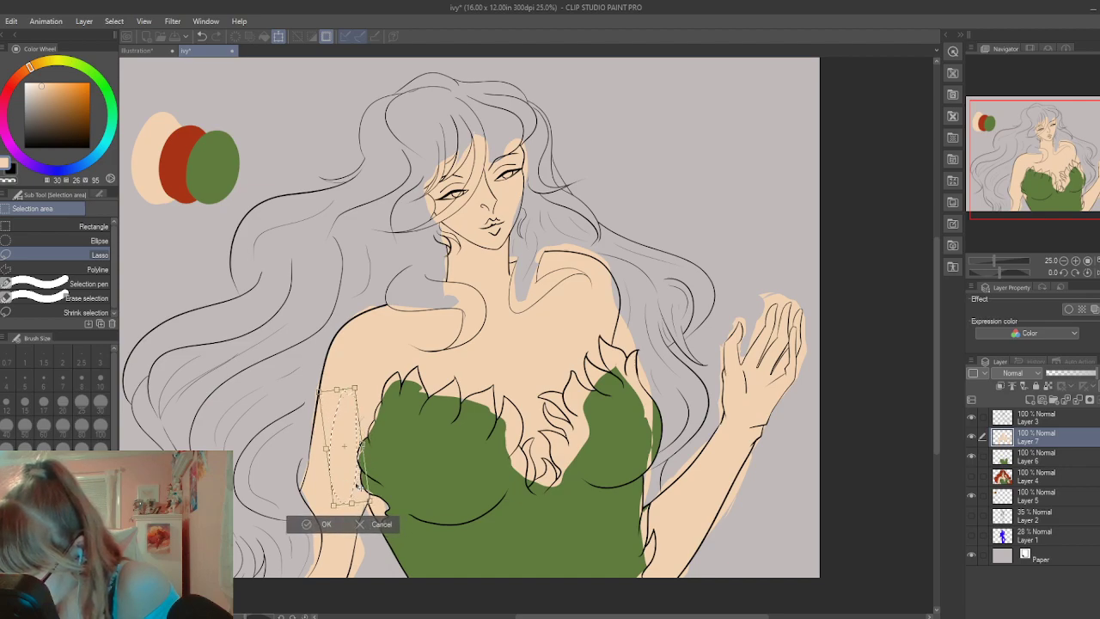
pyautogui.click(327, 524)
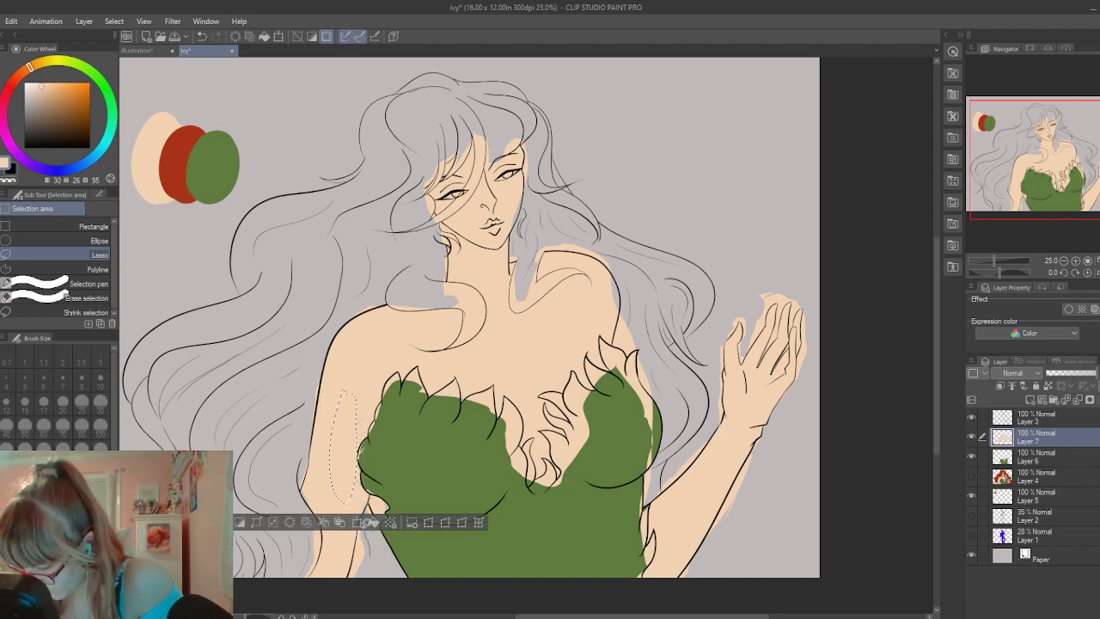
# Lasso the skin-coloured excess along the inner side of the lowered forearm and move it to the upper arm beside the bodice
pyautogui.moveTo(350, 584)
pyautogui.mouseDown()
pyautogui.moveTo(380, 550)
pyautogui.moveTo(368, 548)
pyautogui.moveTo(359, 486)
pyautogui.moveTo(367, 437)
pyautogui.mouseUp()
pyautogui.click(376, 595)
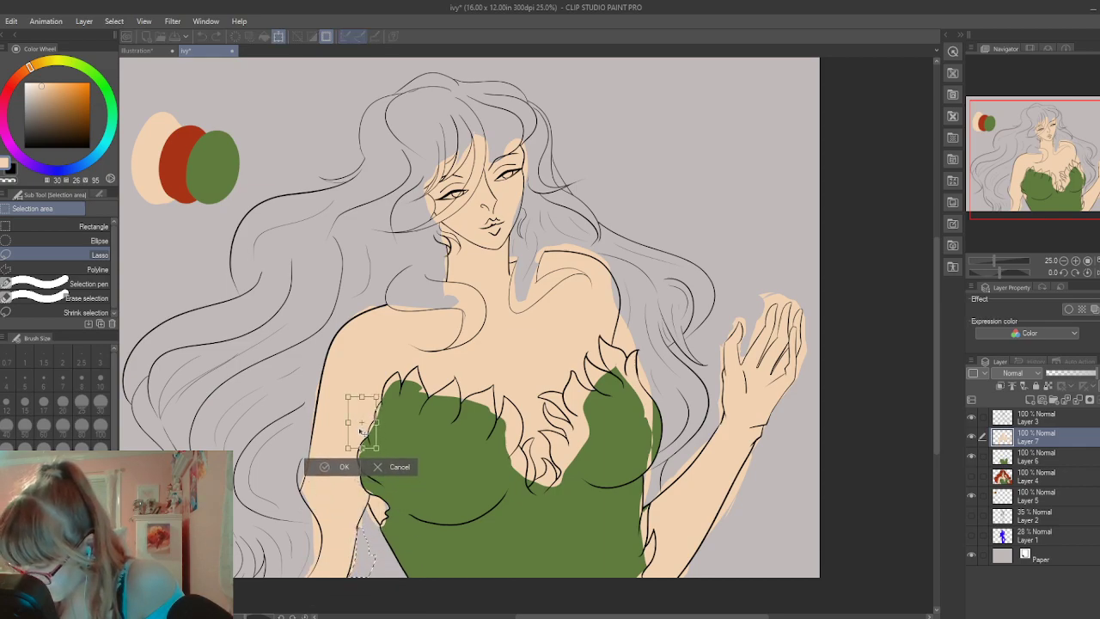
pyautogui.click(338, 469)
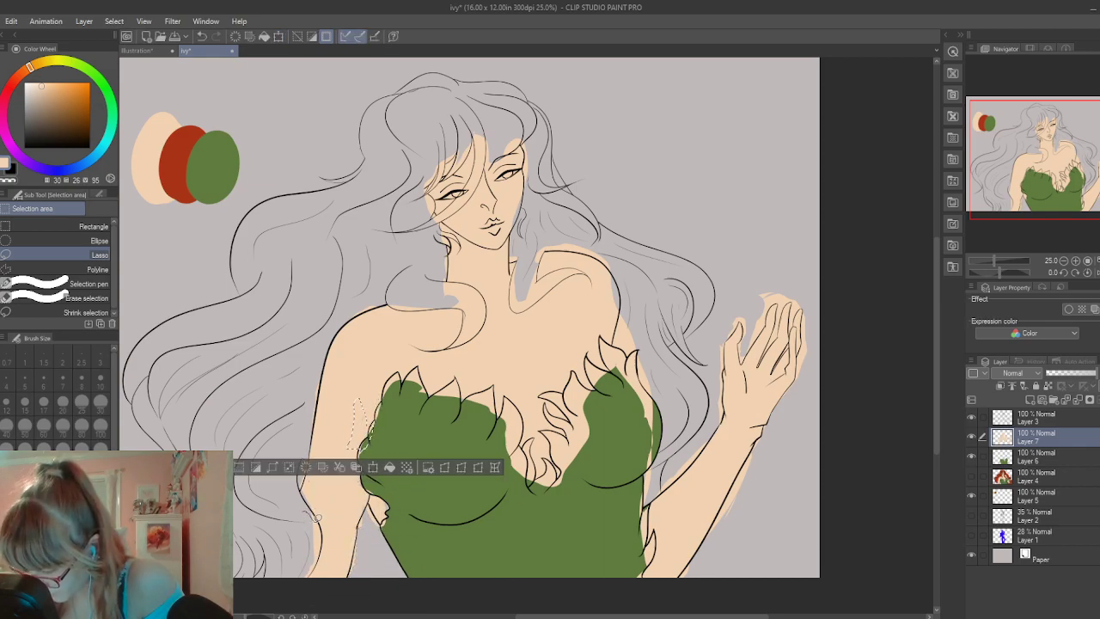
# Lasso the skin-coloured excess outside the lowered forearm and move it onto the leaf edge at the bodice's side
pyautogui.moveTo(294, 565); pyautogui.dragTo(297, 571)
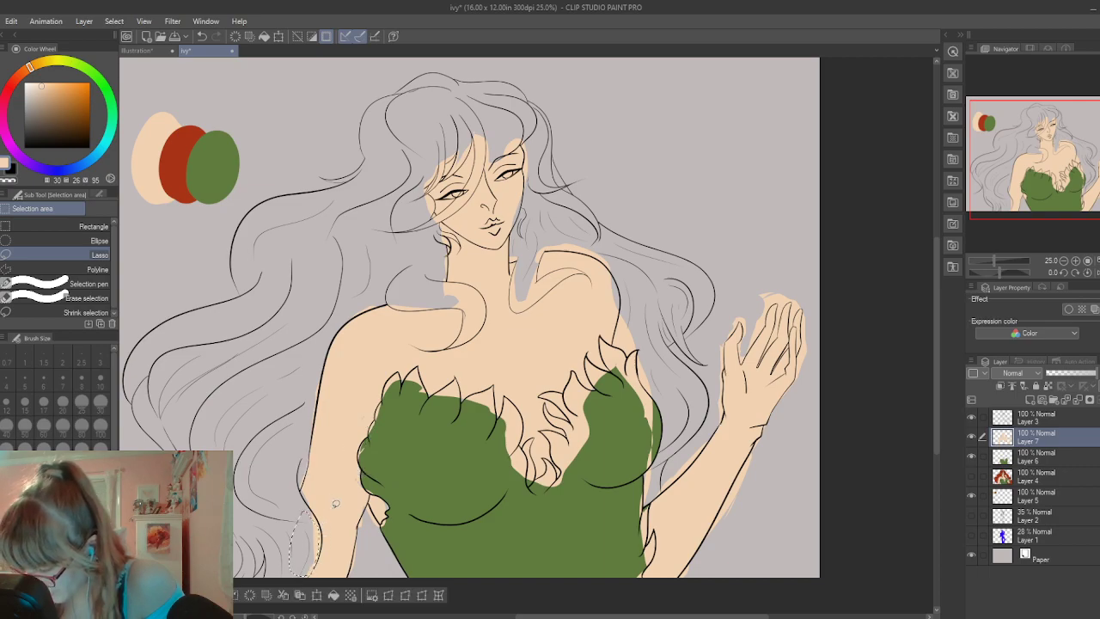
pyautogui.click(317, 596)
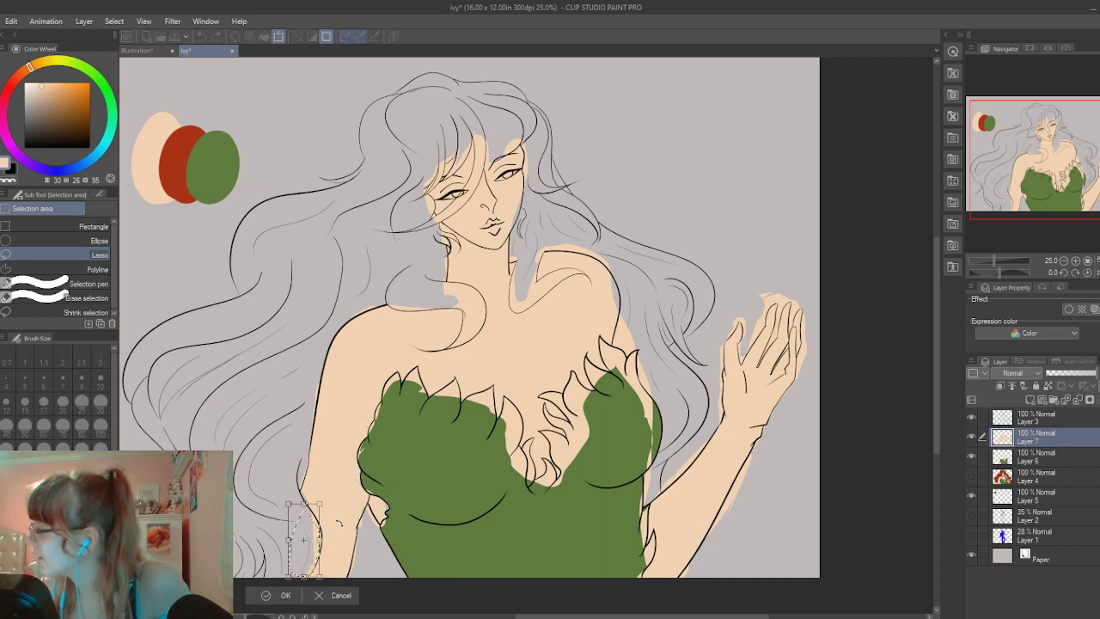
pyautogui.moveTo(307, 539); pyautogui.dragTo(375, 504)
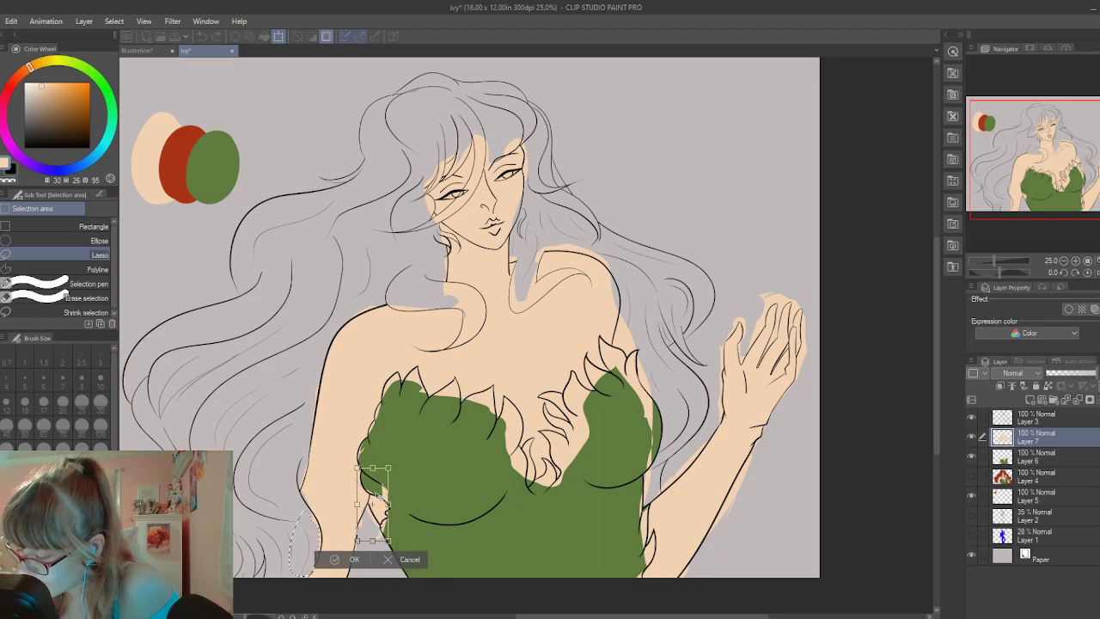
pyautogui.click(354, 560)
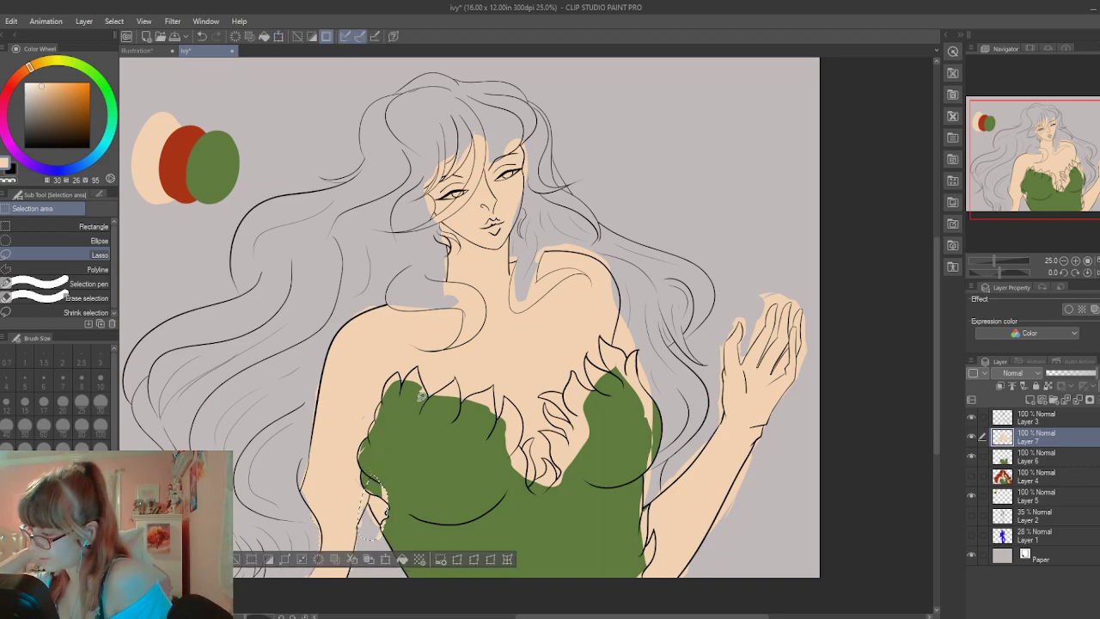
# Lasso the excess skin colour overlapping the bodice below the cleavage leaves, then rotate and move it onto the raised arm's shoulder
pyautogui.moveTo(600, 408)
pyautogui.mouseDown()
pyautogui.moveTo(579, 375)
pyautogui.moveTo(570, 388)
pyautogui.moveTo(582, 425)
pyautogui.moveTo(562, 440)
pyautogui.moveTo(571, 472)
pyautogui.moveTo(560, 489)
pyautogui.moveTo(553, 467)
pyautogui.moveTo(526, 478)
pyautogui.moveTo(525, 468)
pyautogui.moveTo(560, 497)
pyautogui.moveTo(610, 426)
pyautogui.mouseUp()
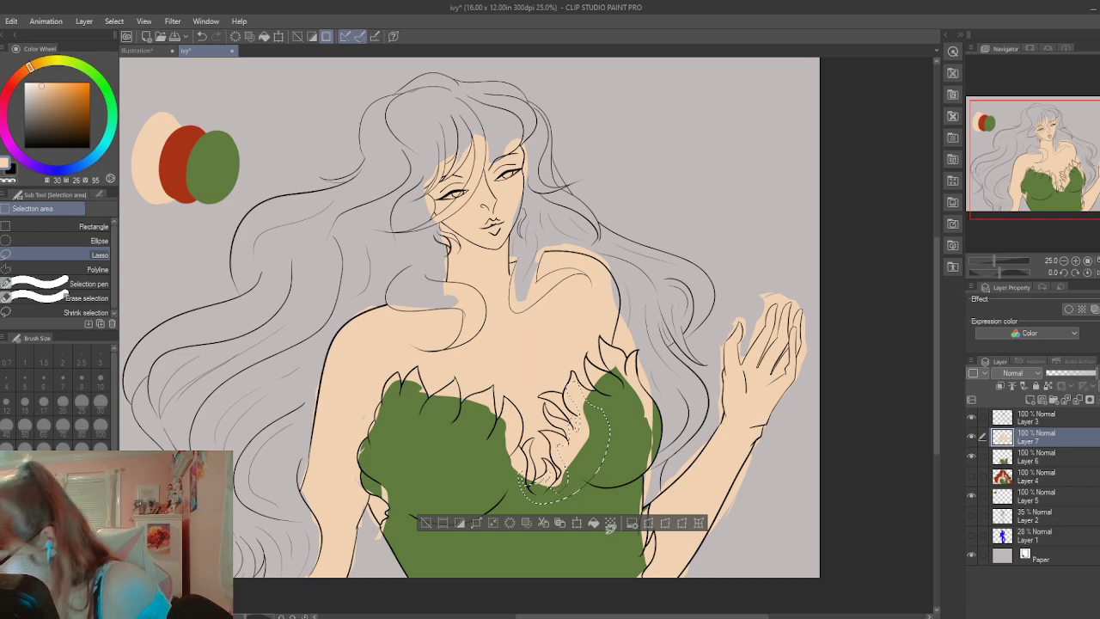
pyautogui.click(575, 523)
pyautogui.moveTo(585, 470); pyautogui.dragTo(593, 332)
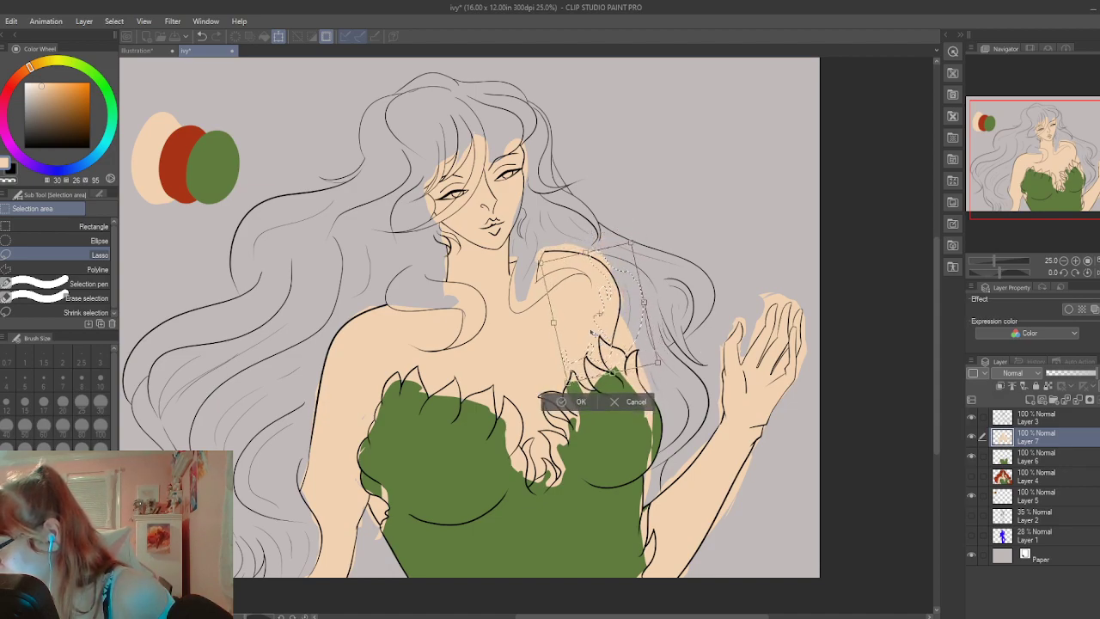
pyautogui.click(582, 403)
# Lasso the leftover skin colour between the cleavage leaves and the bodice, position it on the raised arm's shoulder, and clear the selection
pyautogui.moveTo(592, 434)
pyautogui.mouseDown()
pyautogui.moveTo(578, 419)
pyautogui.moveTo(568, 455)
pyautogui.moveTo(554, 434)
pyautogui.moveTo(573, 474)
pyautogui.moveTo(611, 315)
pyautogui.moveTo(654, 361)
pyautogui.moveTo(625, 383)
pyautogui.moveTo(564, 399)
pyautogui.mouseUp()
pyautogui.click(582, 504)
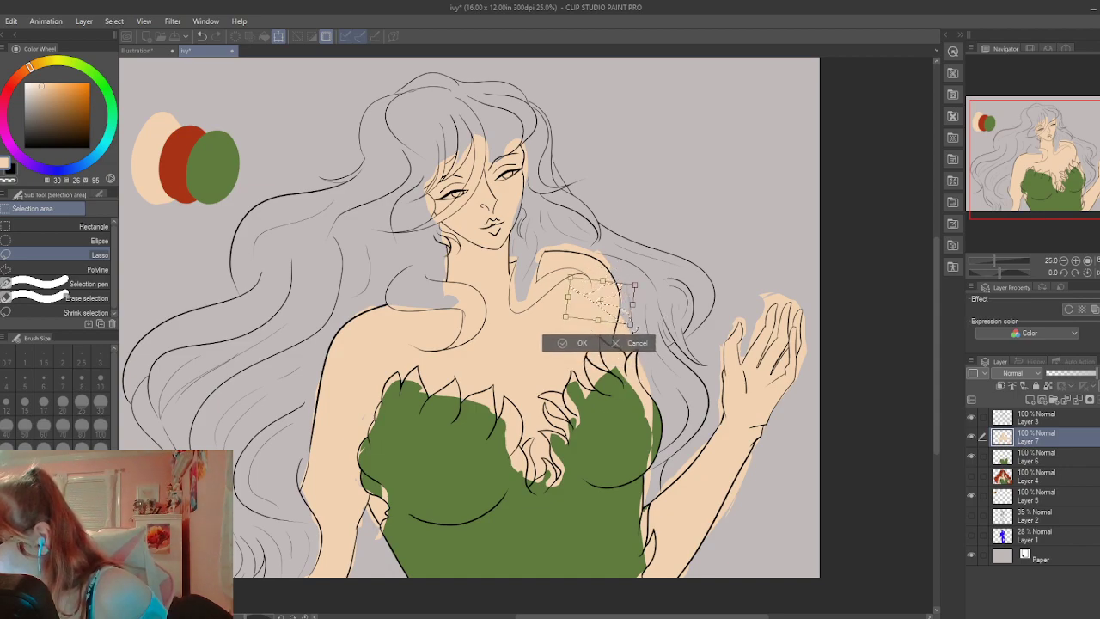
pyautogui.moveTo(632, 323); pyautogui.dragTo(615, 300)
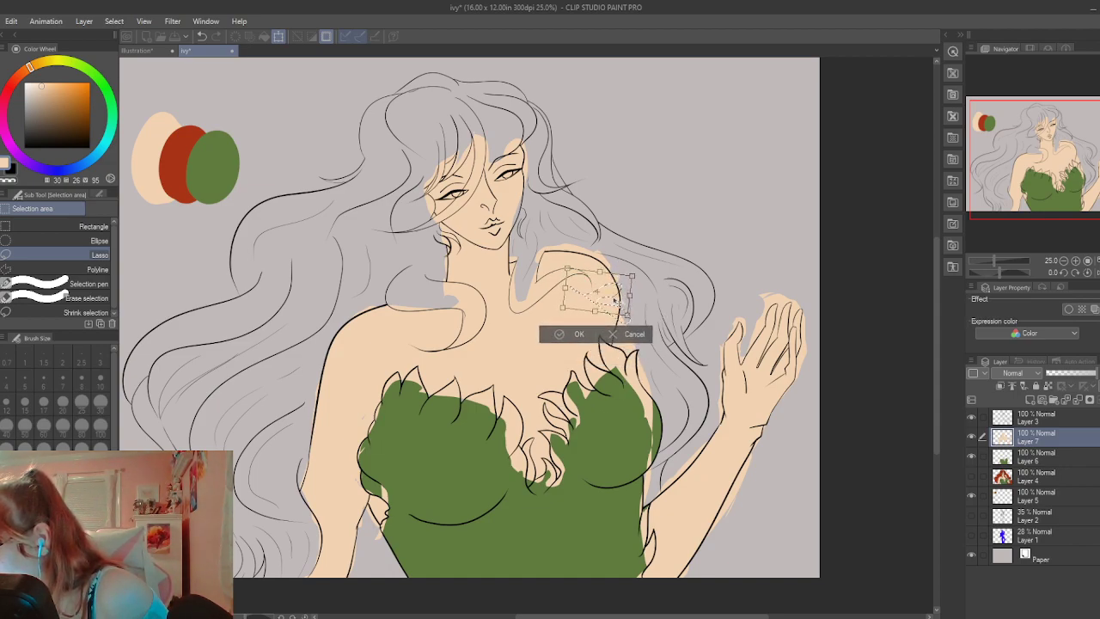
pyautogui.click(588, 337)
pyautogui.click(467, 337)
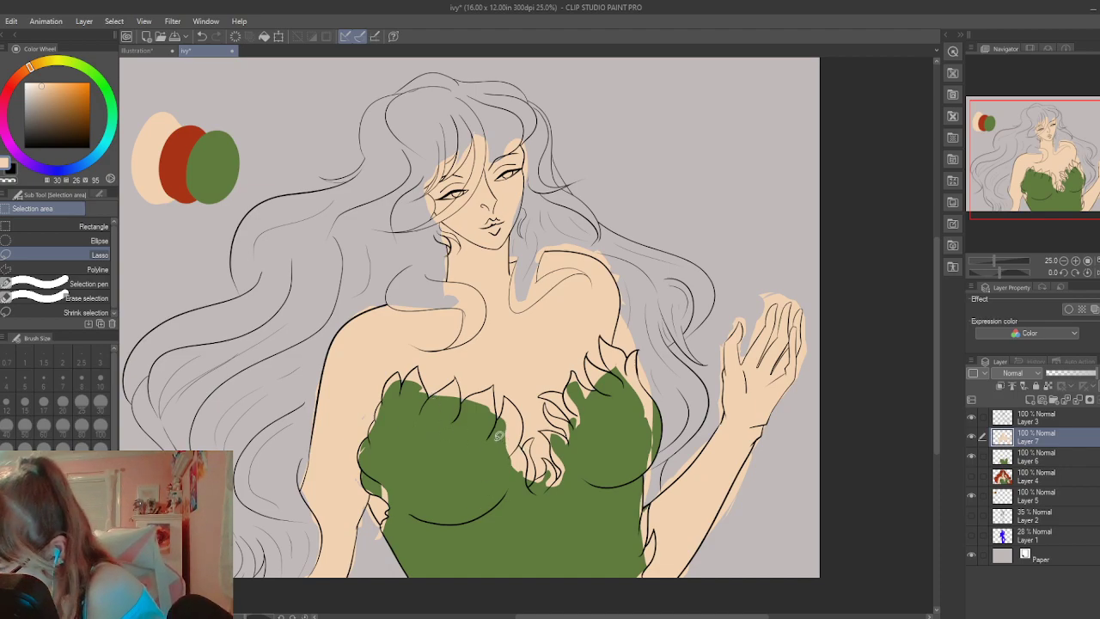
# Lasso the excess skin colour beside the neckline's inner leaf, shift it to the lowered upper arm, and clear the selection
pyautogui.moveTo(499, 436)
pyautogui.mouseDown()
pyautogui.moveTo(515, 443)
pyautogui.moveTo(507, 454)
pyautogui.moveTo(348, 430)
pyautogui.moveTo(361, 419)
pyautogui.mouseUp()
pyautogui.click(519, 473)
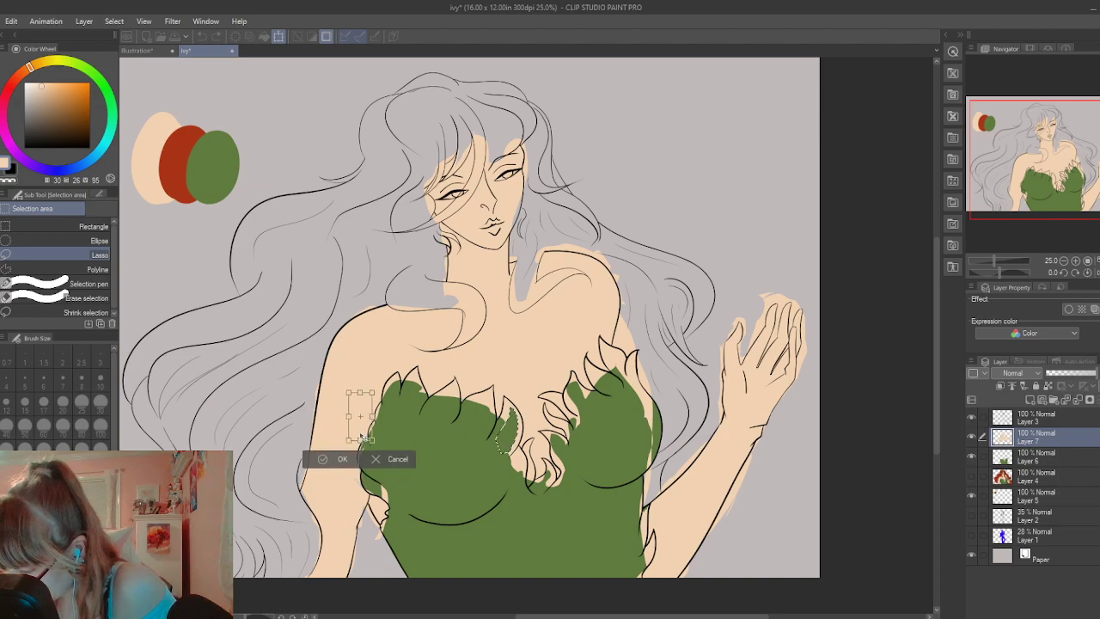
pyautogui.click(397, 459)
pyautogui.hotkey('ctrl', 'd')
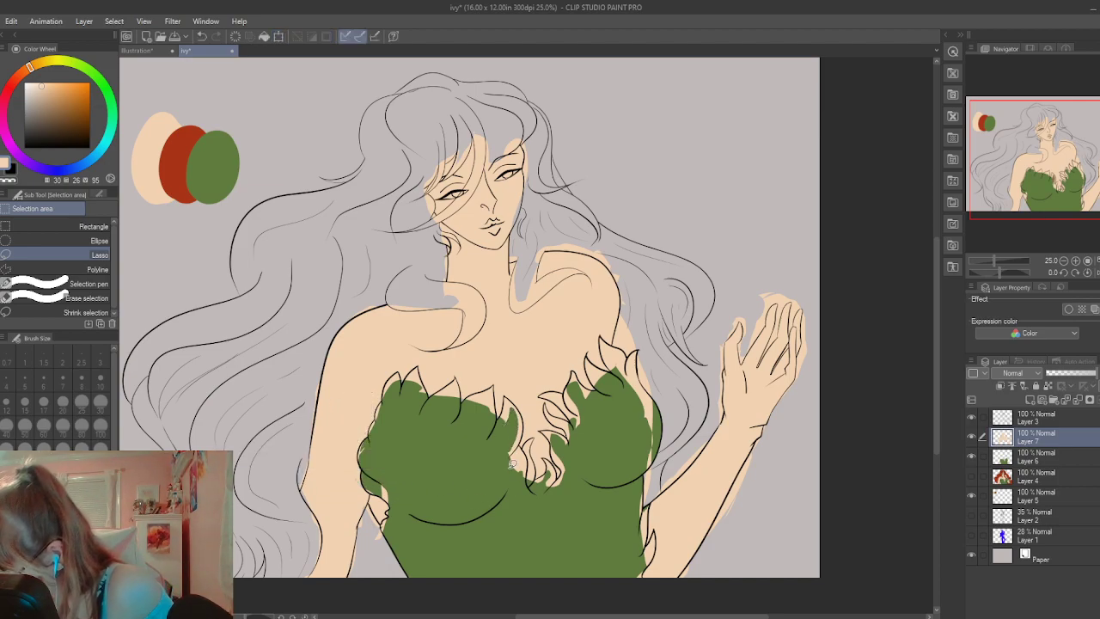
# Lasso the skin-coloured excess beside the lowest cleavage leaves and move it onto the lowered arm's inner elbow next to the bodice
pyautogui.moveTo(527, 454)
pyautogui.mouseDown()
pyautogui.moveTo(509, 457)
pyautogui.moveTo(521, 452)
pyautogui.moveTo(484, 499)
pyautogui.moveTo(348, 493)
pyautogui.moveTo(358, 492)
pyautogui.mouseUp()
pyautogui.click(526, 507)
pyautogui.click(336, 521)
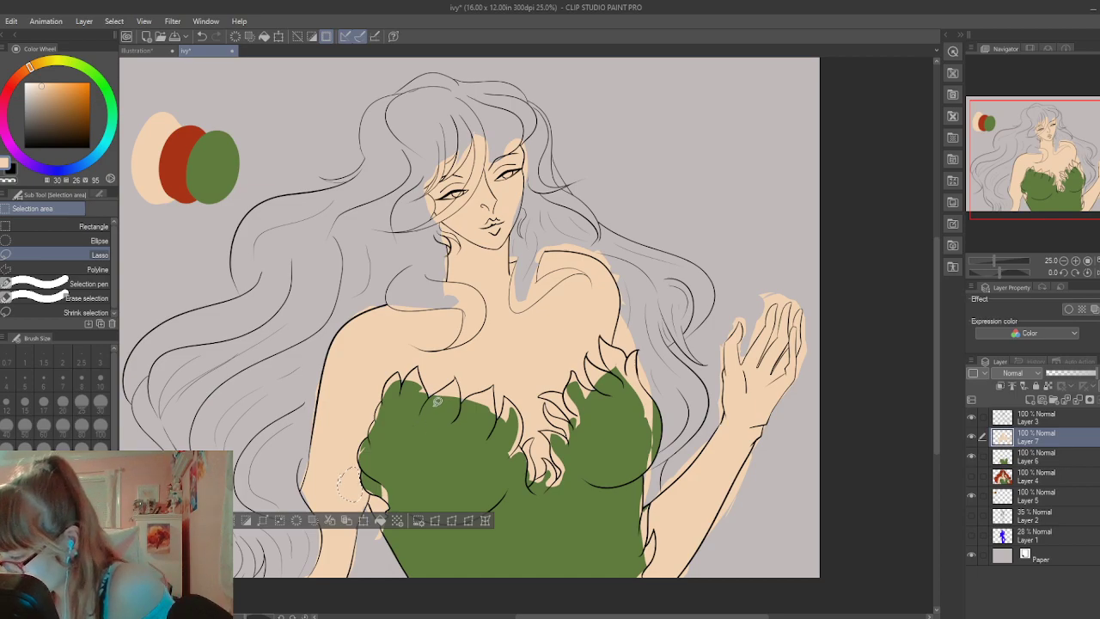
# Lasso the excess skin colour overlapping the bodice's upper leaves, move it onto the lowered arm's outer elbow, and clear the selection
pyautogui.moveTo(460, 389)
pyautogui.mouseDown()
pyautogui.moveTo(384, 490)
pyautogui.moveTo(309, 499)
pyautogui.moveTo(366, 478)
pyautogui.moveTo(347, 541)
pyautogui.mouseUp()
pyautogui.click(456, 435)
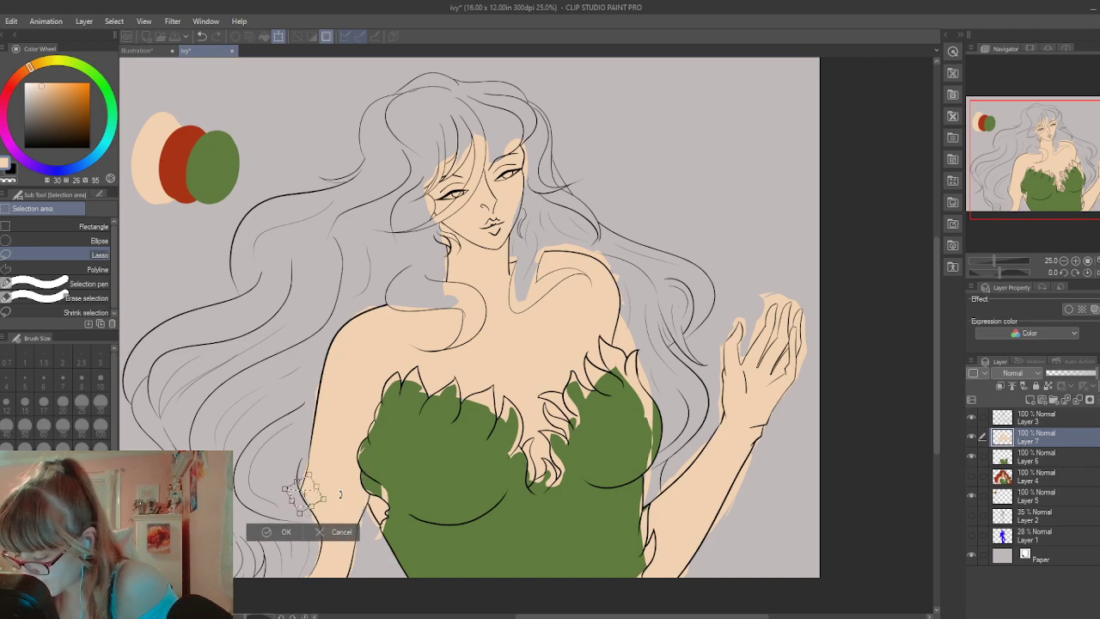
pyautogui.moveTo(343, 494); pyautogui.dragTo(306, 488)
pyautogui.click(296, 522)
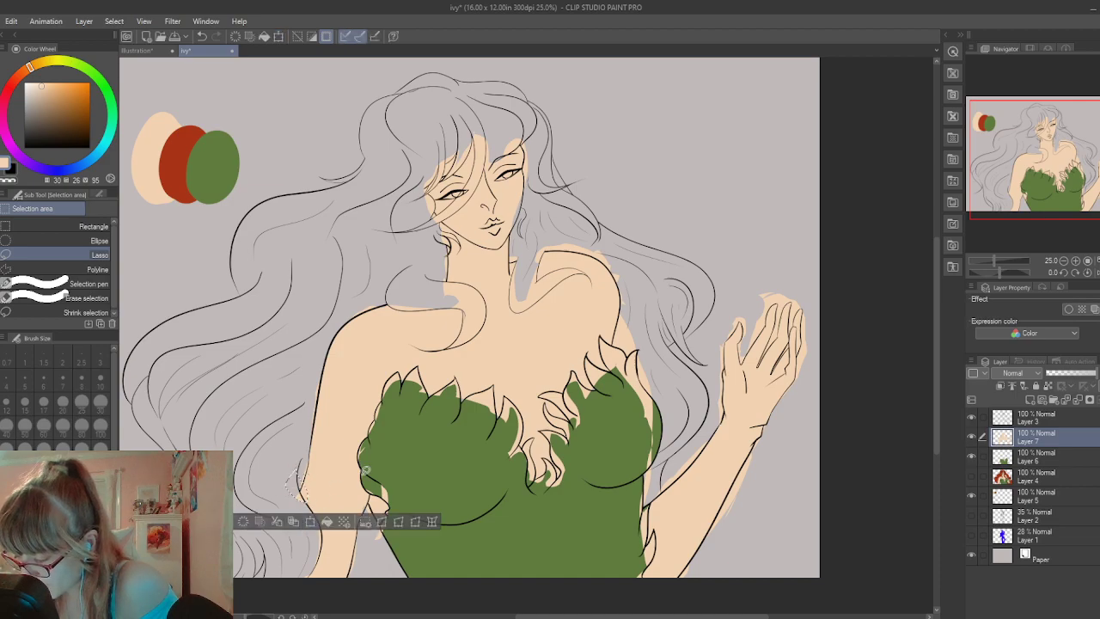
pyautogui.hotkey('ctrl', 'd')
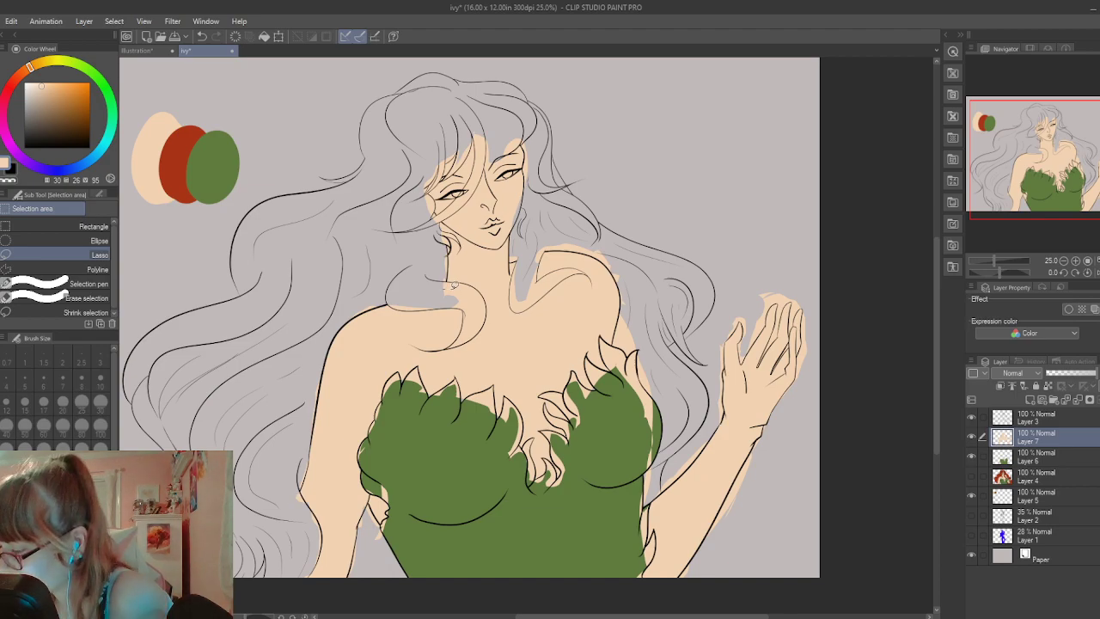
# Lasso the skin colour covering the hair curl at the base of the neck and move it onto the cheek by the mouth
pyautogui.moveTo(453, 284)
pyautogui.mouseDown()
pyautogui.moveTo(485, 325)
pyautogui.moveTo(477, 330)
pyautogui.mouseUp()
pyautogui.click(420, 286)
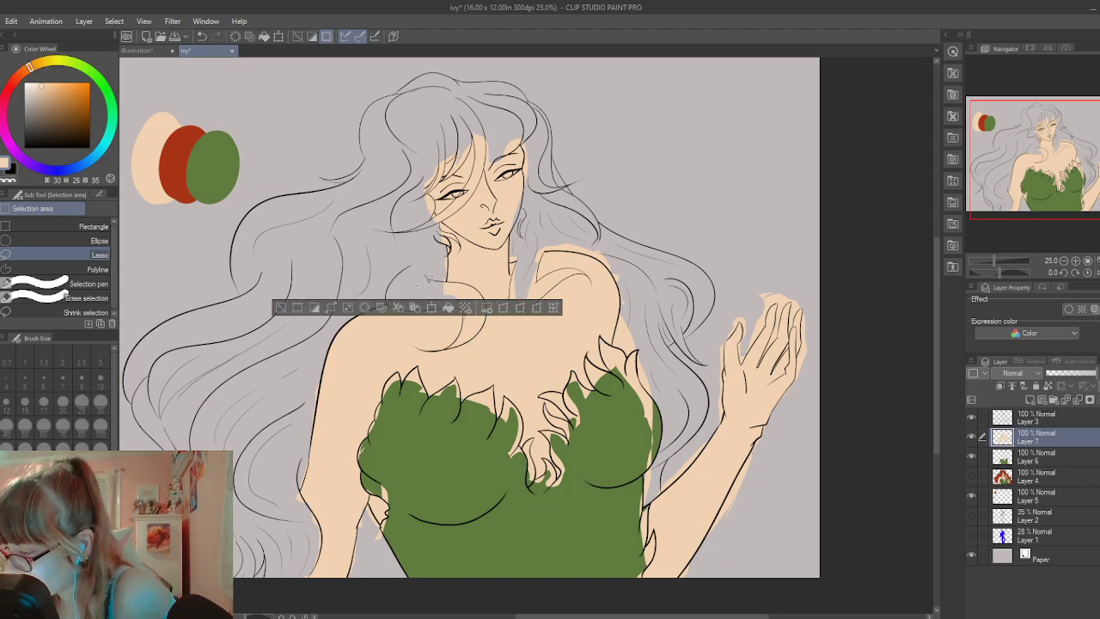
pyautogui.moveTo(443, 288)
pyautogui.mouseDown()
pyautogui.moveTo(484, 317)
pyautogui.moveTo(450, 287)
pyautogui.moveTo(475, 321)
pyautogui.moveTo(471, 452)
pyautogui.moveTo(516, 214)
pyautogui.moveTo(539, 231)
pyautogui.mouseUp()
pyautogui.click(472, 348)
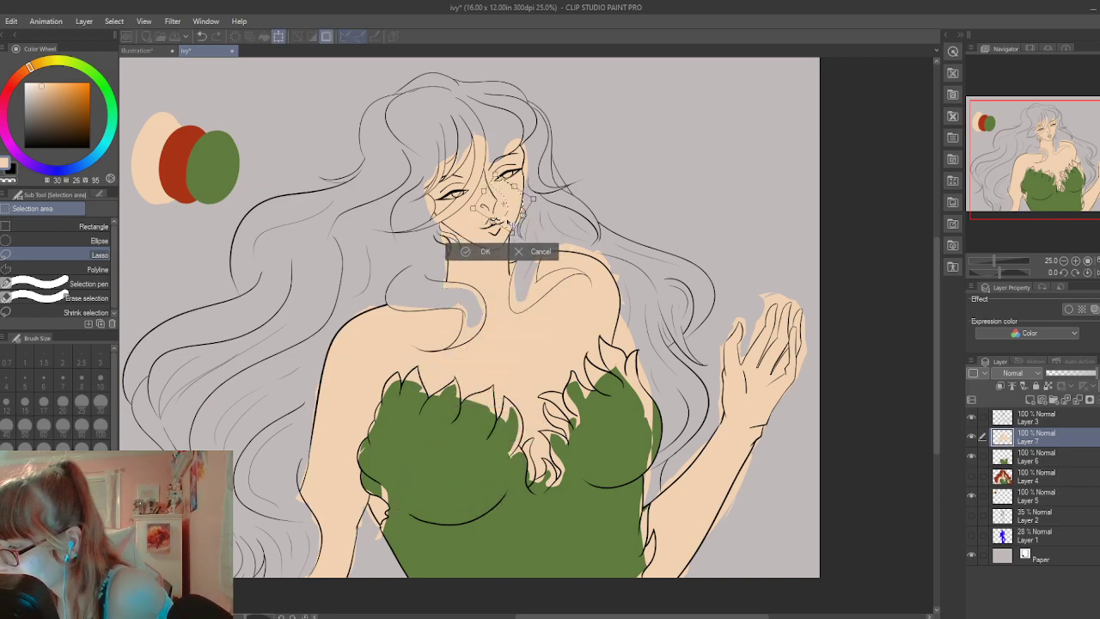
pyautogui.click(486, 251)
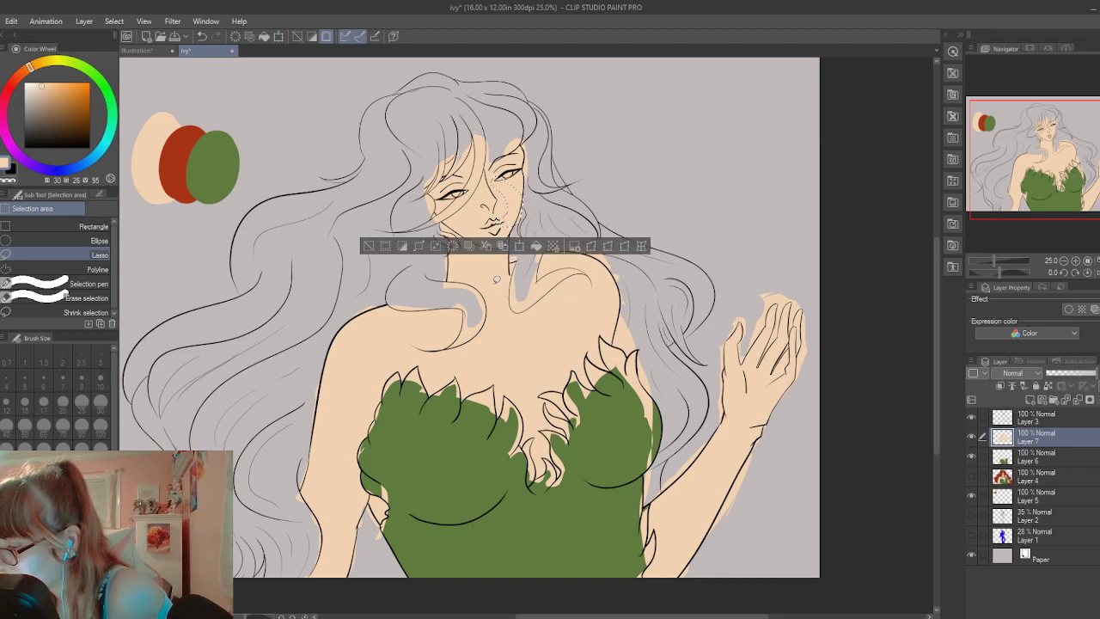
# Lasso the remaining skin colour inside the hair curl above the collarbone, move it onto the jaw, and clear the selection
pyautogui.moveTo(475, 307)
pyautogui.mouseDown()
pyautogui.moveTo(467, 337)
pyautogui.moveTo(470, 322)
pyautogui.moveTo(493, 328)
pyautogui.moveTo(532, 280)
pyautogui.moveTo(519, 235)
pyautogui.moveTo(491, 289)
pyautogui.moveTo(512, 230)
pyautogui.mouseUp()
pyautogui.click(482, 360)
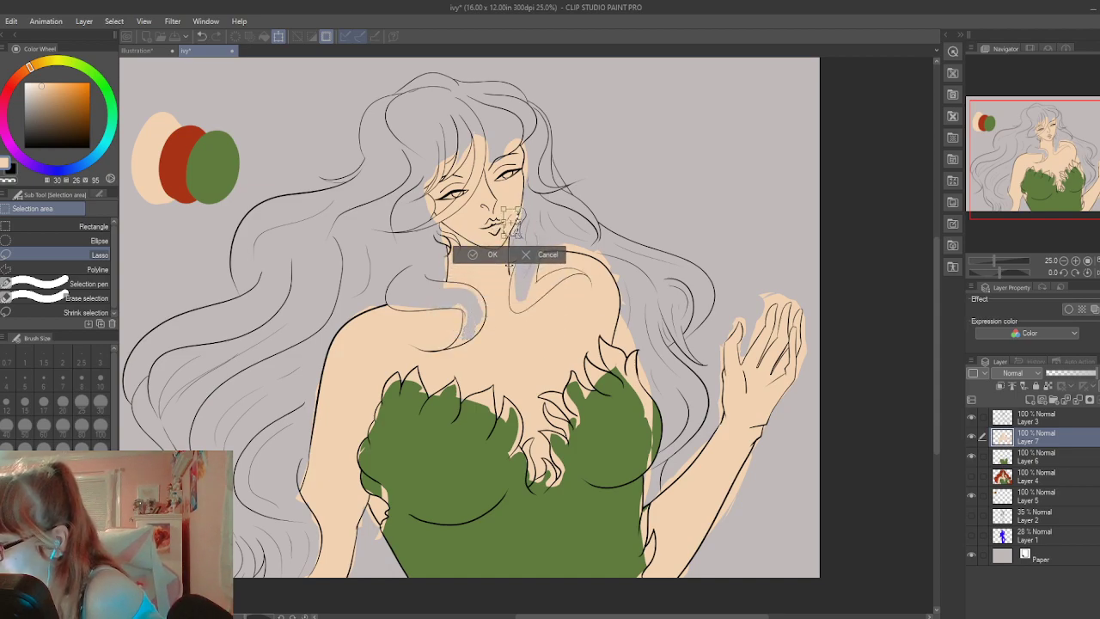
pyautogui.click(492, 258)
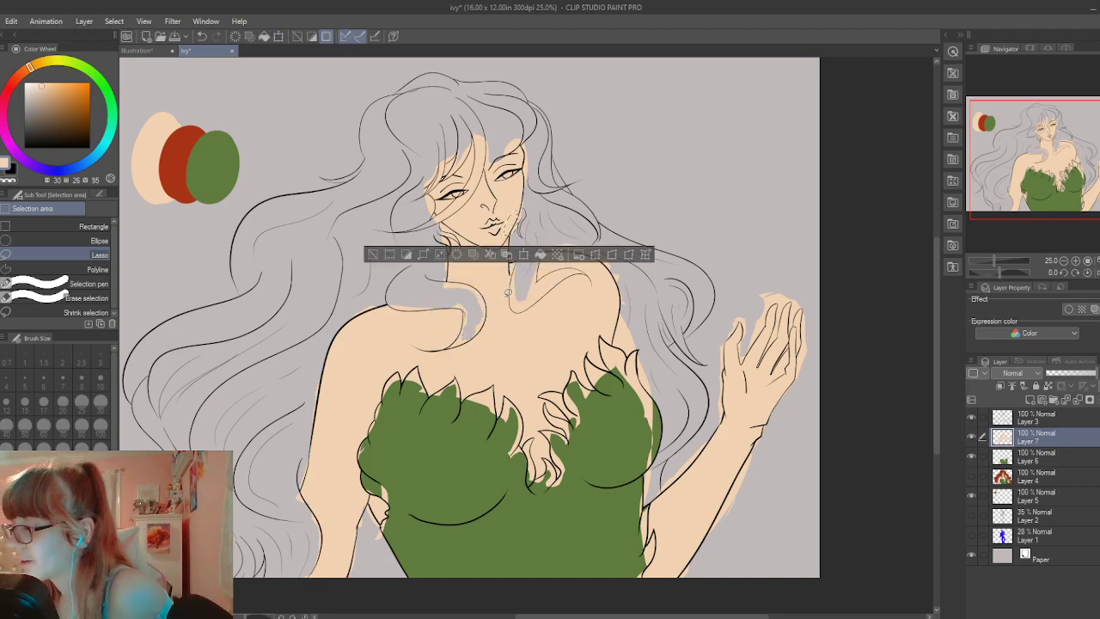
pyautogui.click(374, 255)
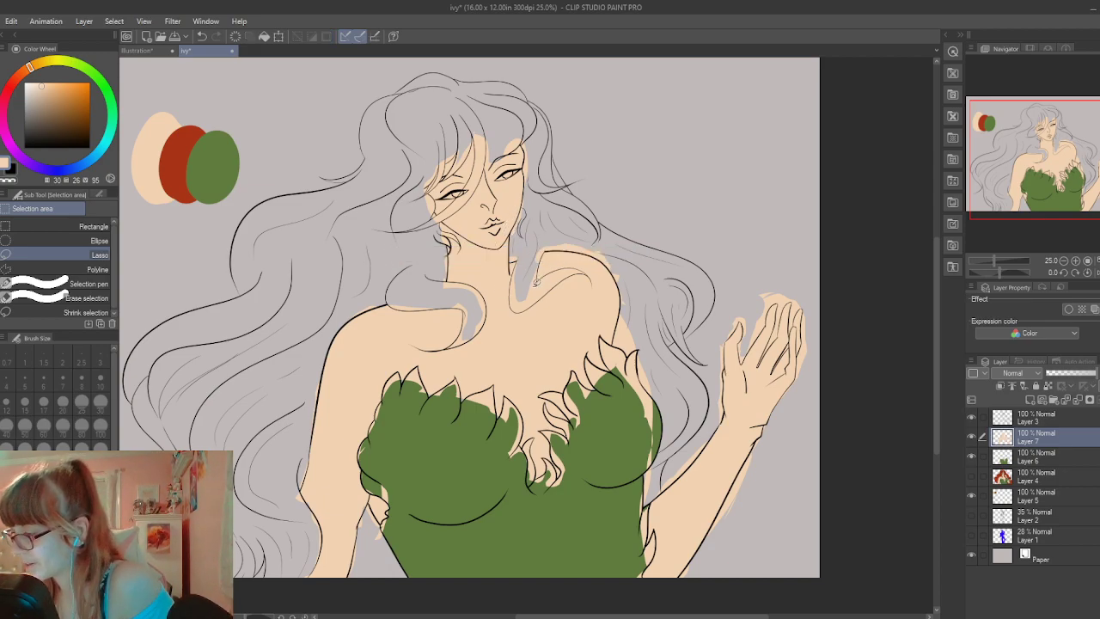
# Lasso the skin colour over the hair strand at the raised arm's collarbone and move it onto the lowered arm's elbow
pyautogui.moveTo(539, 276); pyautogui.dragTo(528, 286)
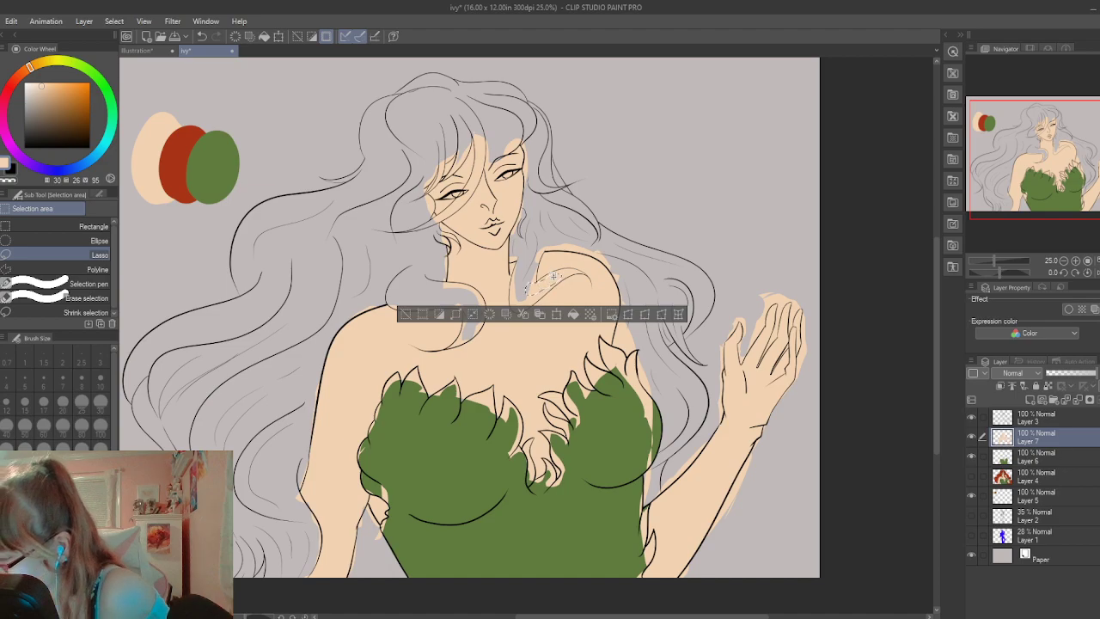
pyautogui.click(555, 320)
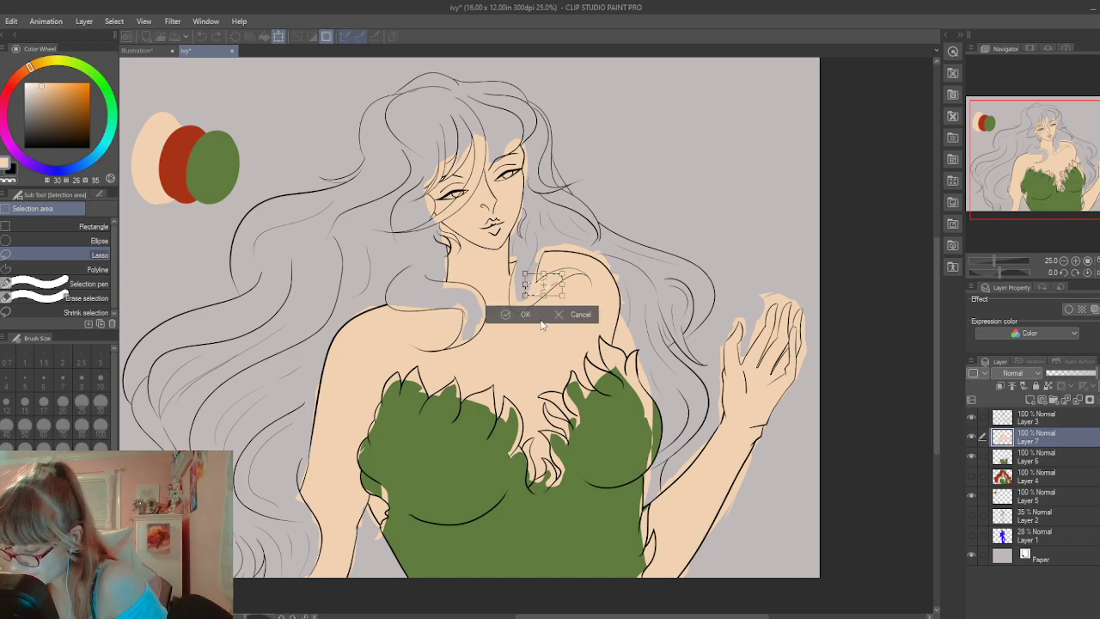
pyautogui.moveTo(554, 297); pyautogui.dragTo(328, 513)
pyautogui.click(307, 530)
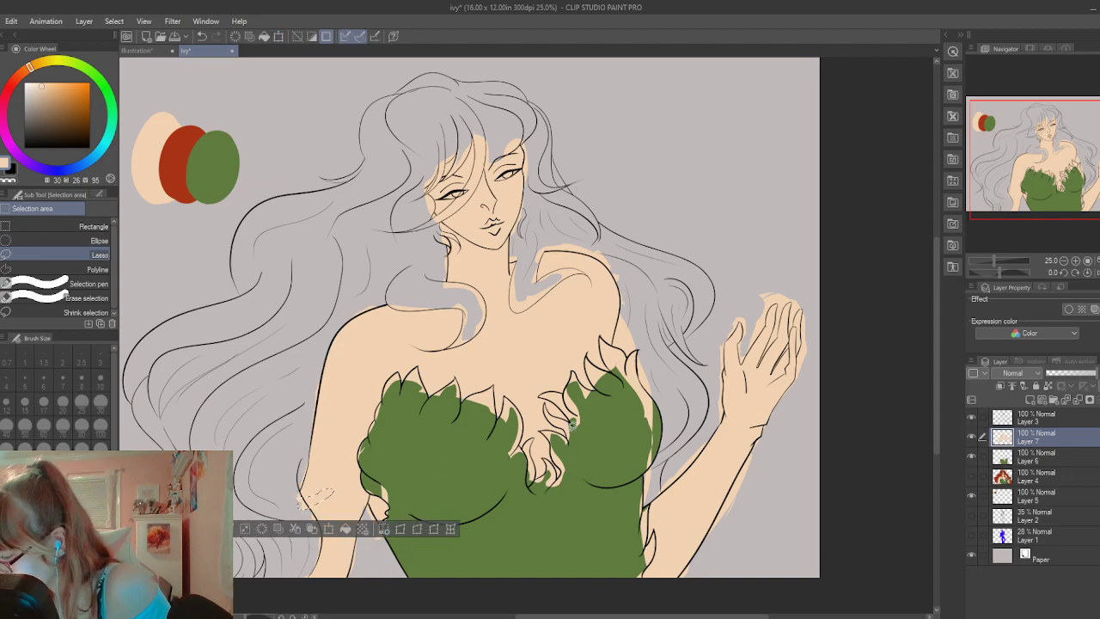
# Lasso the skin-coloured excess on the bodice cup nearest the raised arm and move it between the lowered arm and the waist
pyautogui.moveTo(613, 361)
pyautogui.mouseDown()
pyautogui.moveTo(652, 411)
pyautogui.moveTo(632, 402)
pyautogui.moveTo(523, 530)
pyautogui.moveTo(406, 530)
pyautogui.moveTo(404, 551)
pyautogui.moveTo(378, 544)
pyautogui.mouseUp()
pyautogui.click(640, 447)
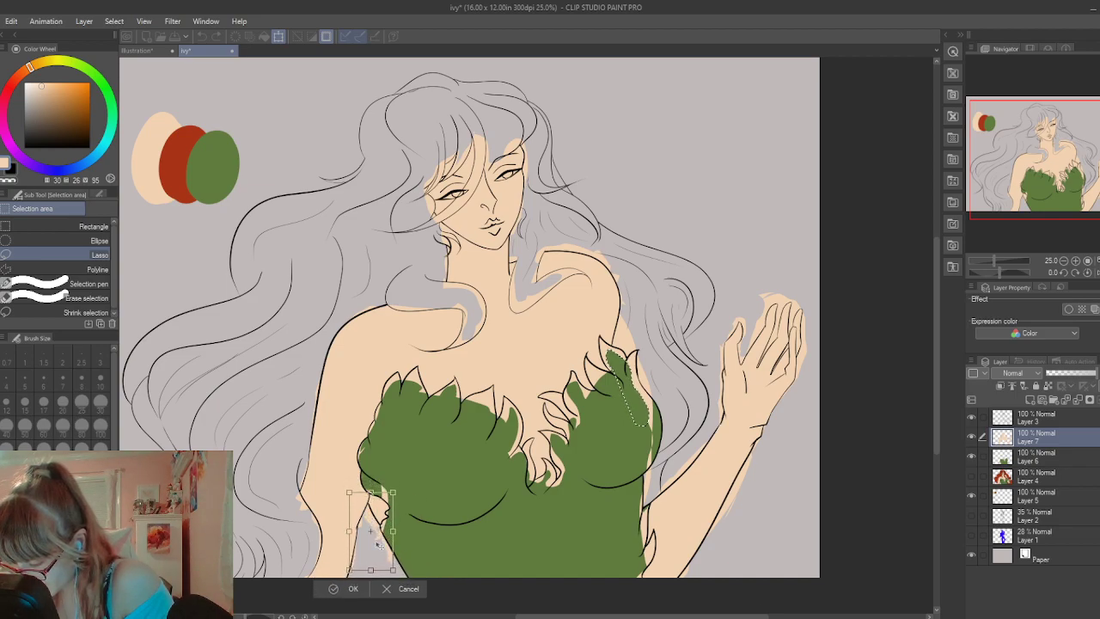
pyautogui.click(357, 590)
# Lasso the excess skin colour below the leaves of the cup nearest the lowered arm and move it beneath that cup
pyautogui.moveTo(493, 391)
pyautogui.mouseDown()
pyautogui.moveTo(417, 507)
pyautogui.moveTo(449, 475)
pyautogui.moveTo(456, 422)
pyautogui.moveTo(461, 449)
pyautogui.moveTo(425, 531)
pyautogui.mouseUp()
pyautogui.click(491, 436)
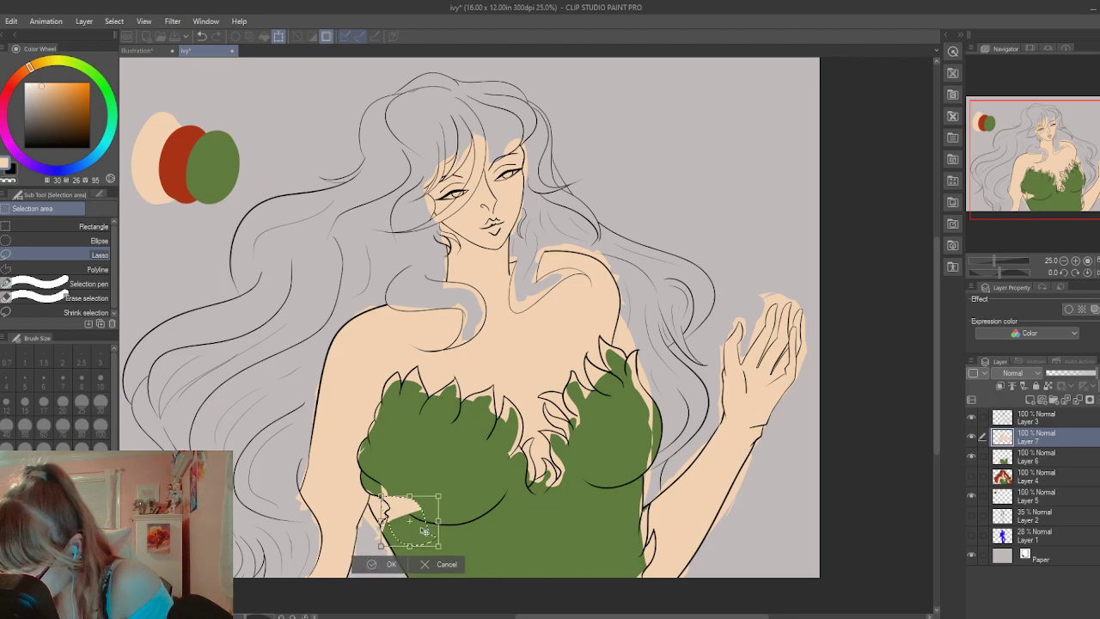
pyautogui.click(391, 565)
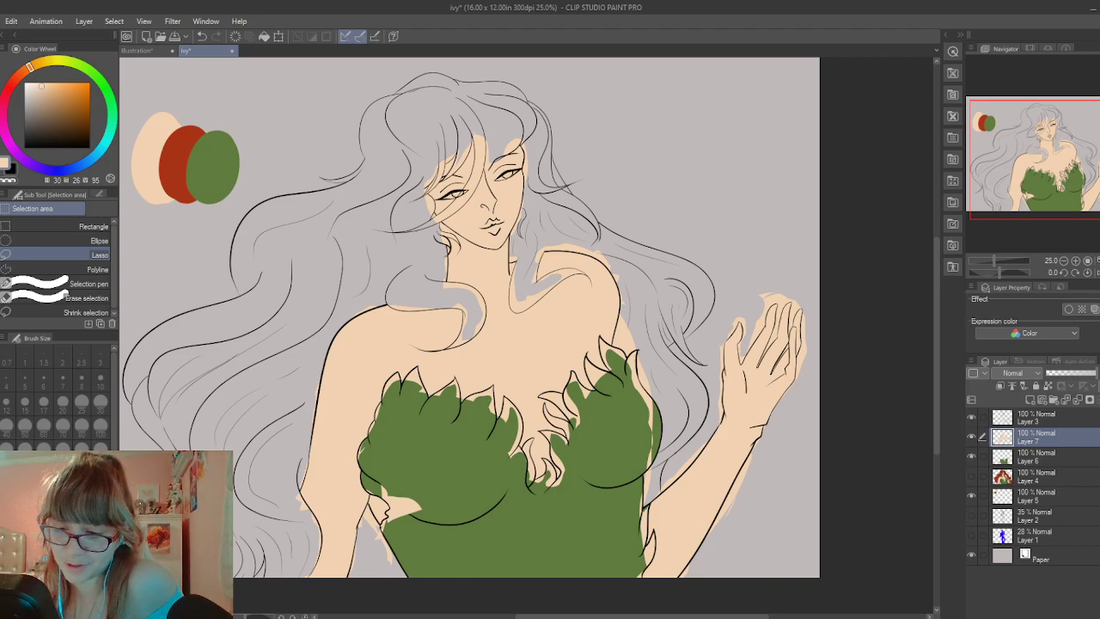
# Erase the excess skin colour from the bodice edge and the side leaf beside the raised elbow with the Hard eraser at size 30
pyautogui.press('e')
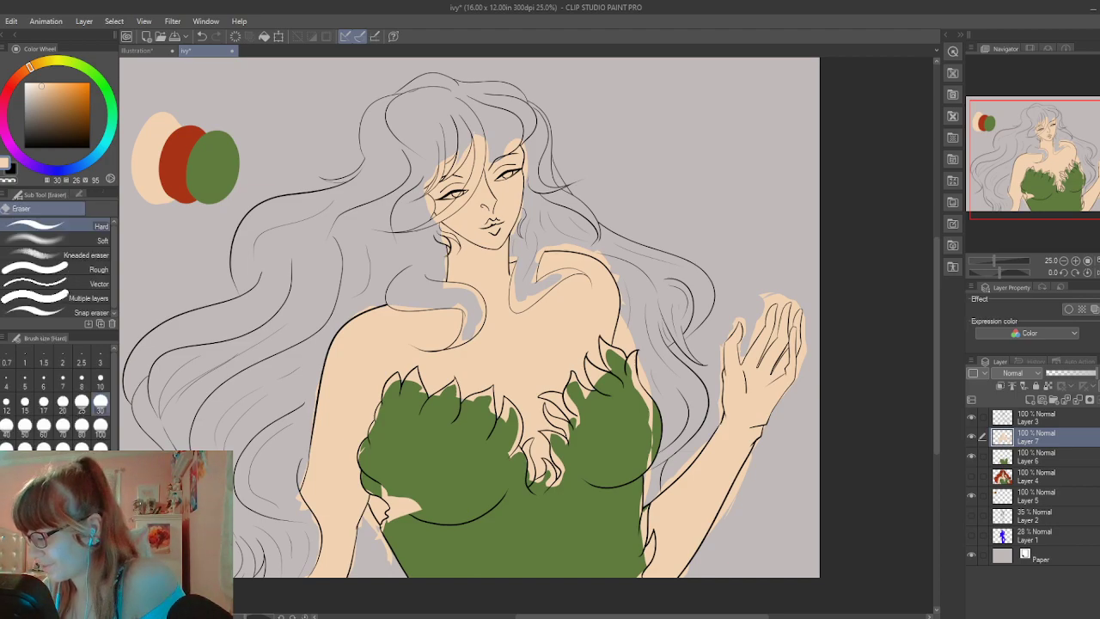
pyautogui.scroll(-3, 935, 424)
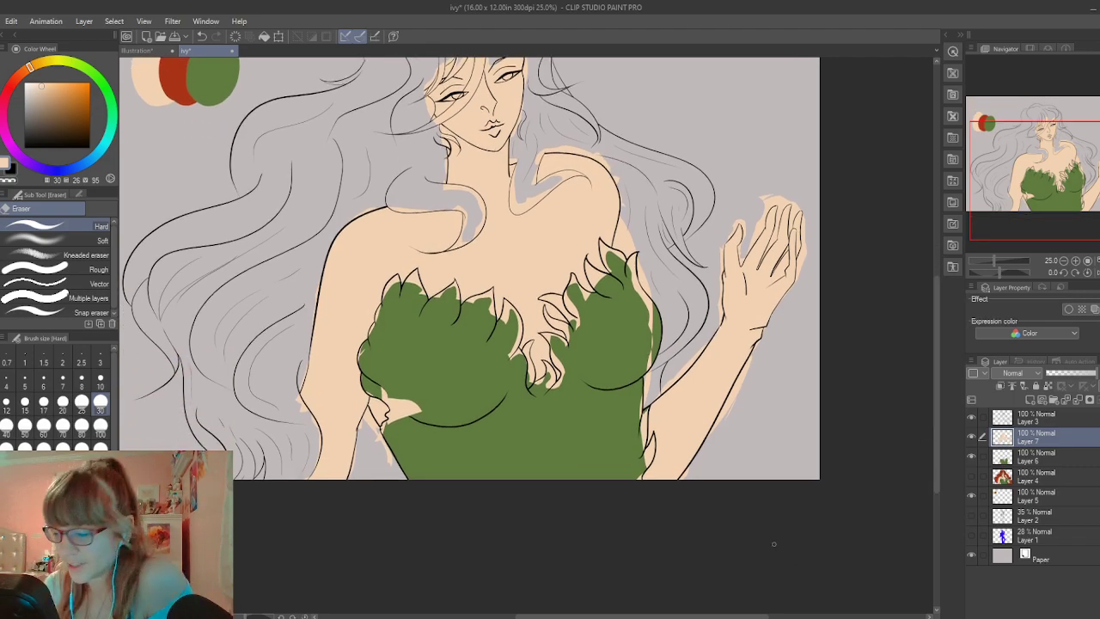
pyautogui.scroll(2, 773, 543)
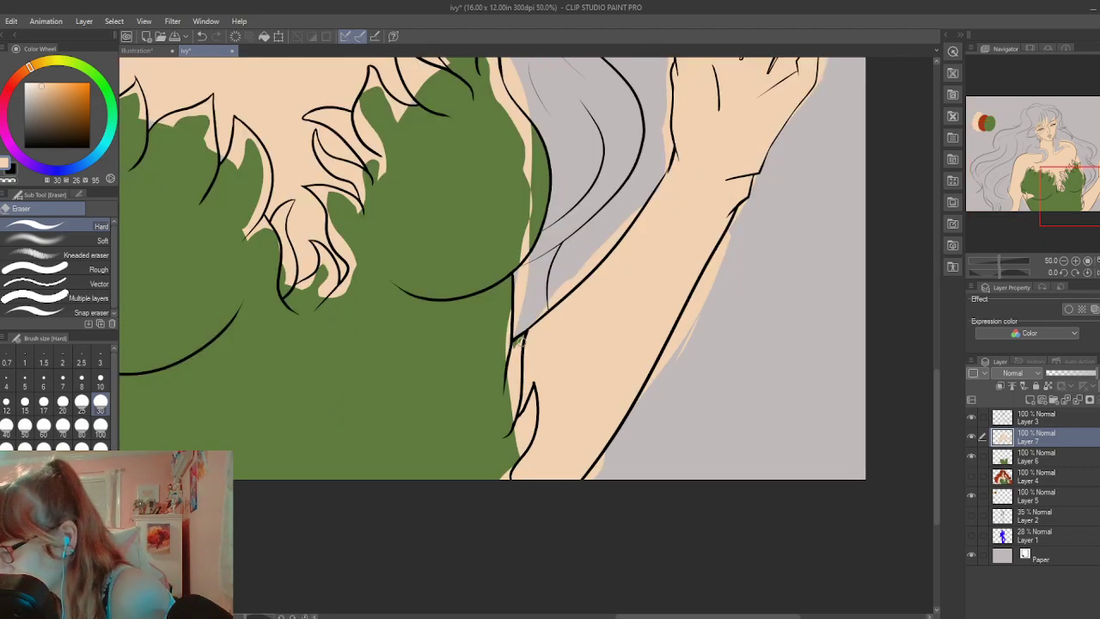
pyautogui.moveTo(520, 342)
pyautogui.mouseDown()
pyautogui.moveTo(503, 362)
pyautogui.moveTo(521, 339)
pyautogui.moveTo(515, 383)
pyautogui.moveTo(522, 335)
pyautogui.moveTo(512, 391)
pyautogui.moveTo(506, 378)
pyautogui.moveTo(509, 390)
pyautogui.moveTo(516, 366)
pyautogui.moveTo(510, 420)
pyautogui.moveTo(510, 347)
pyautogui.mouseUp()
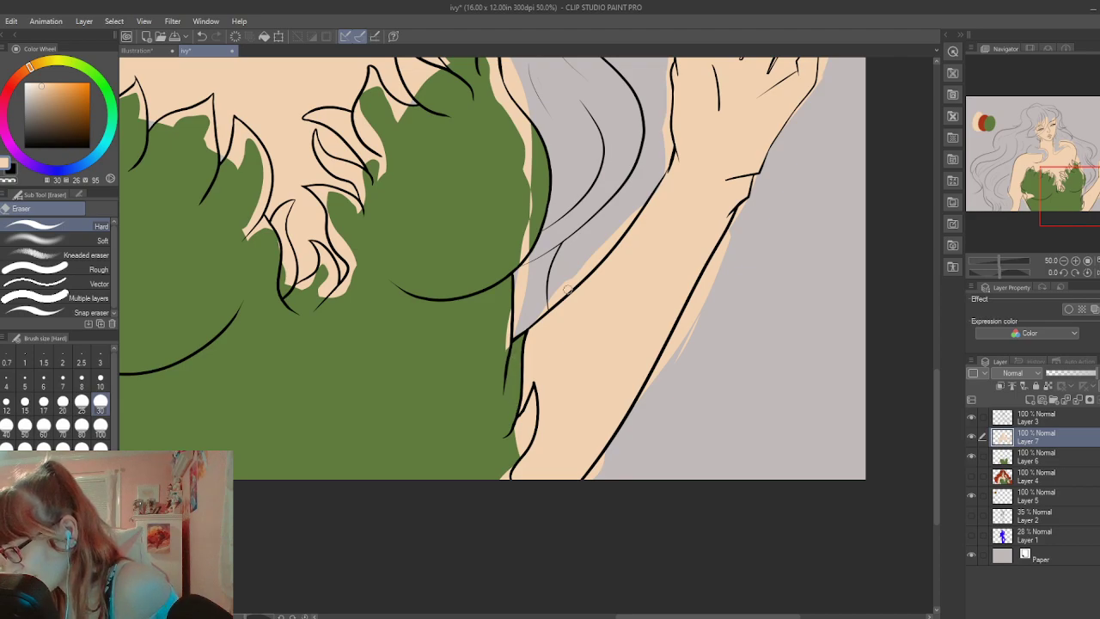
pyautogui.moveTo(540, 429)
pyautogui.mouseDown()
pyautogui.moveTo(533, 386)
pyautogui.moveTo(517, 421)
pyautogui.mouseUp()
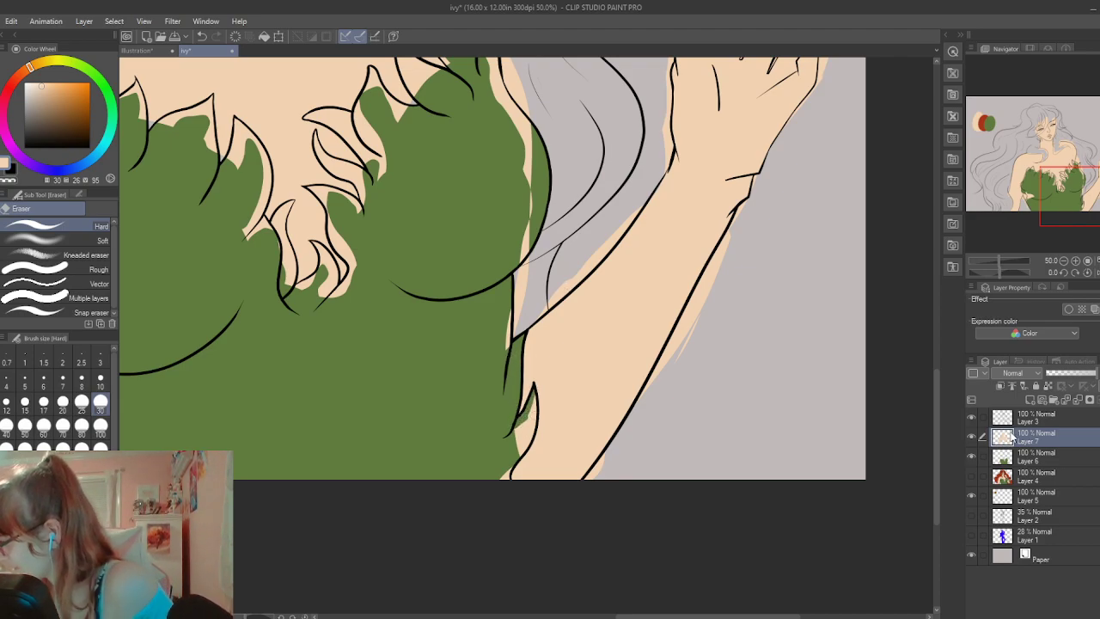
pyautogui.moveTo(1012, 438)
pyautogui.mouseDown()
pyautogui.moveTo(1015, 471)
pyautogui.moveTo(1013, 435)
pyautogui.moveTo(1010, 445)
pyautogui.mouseUp()
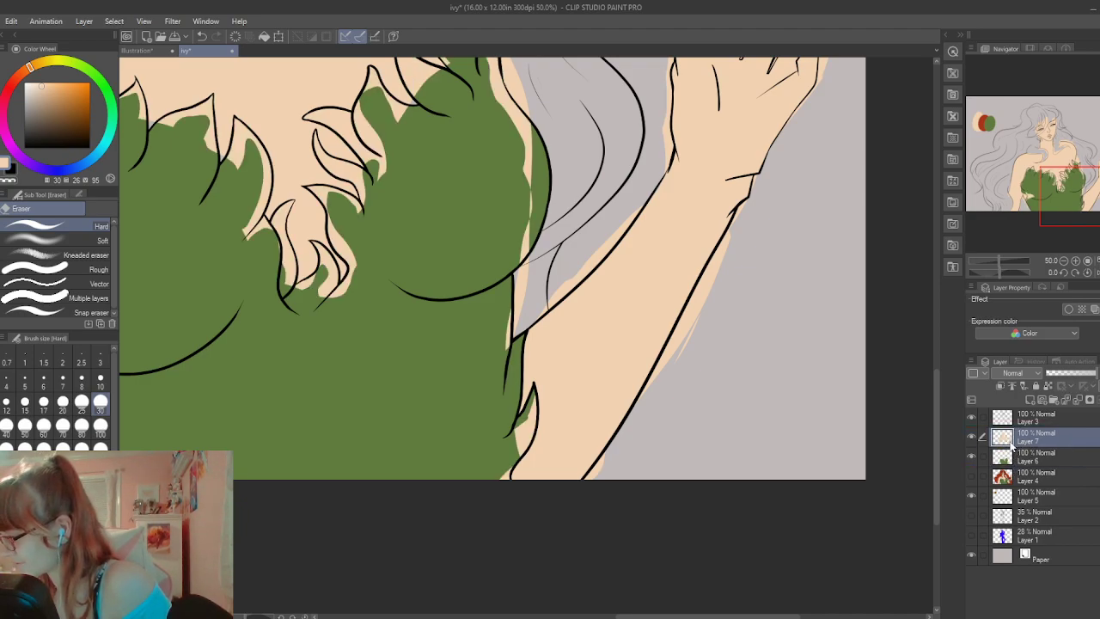
pyautogui.moveTo(533, 396); pyautogui.dragTo(510, 470)
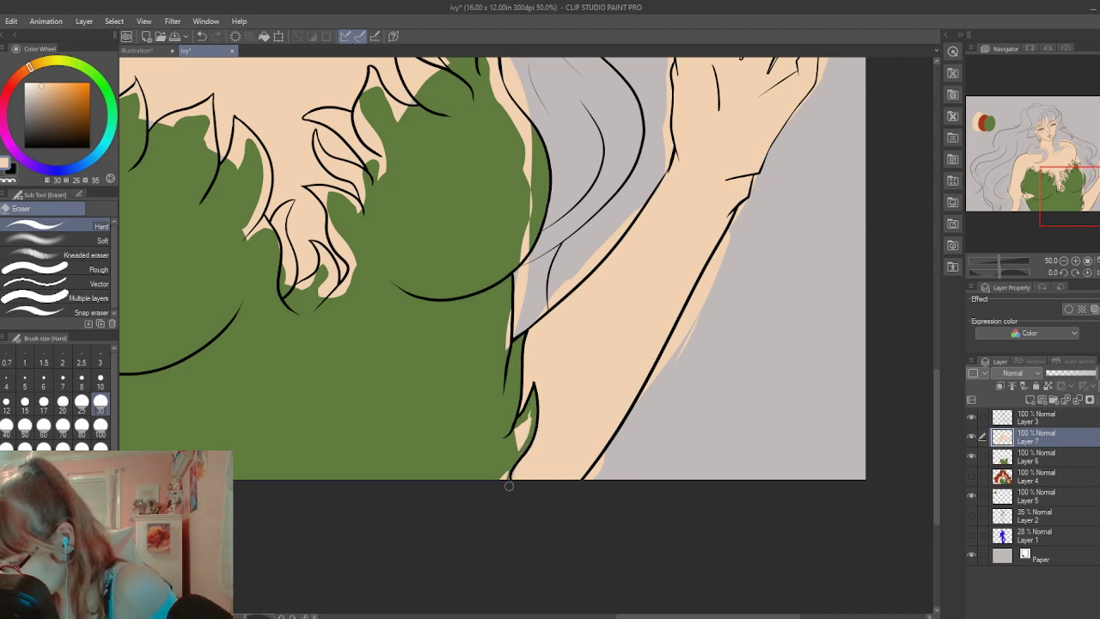
pyautogui.hotkey('ctrl', 'z')
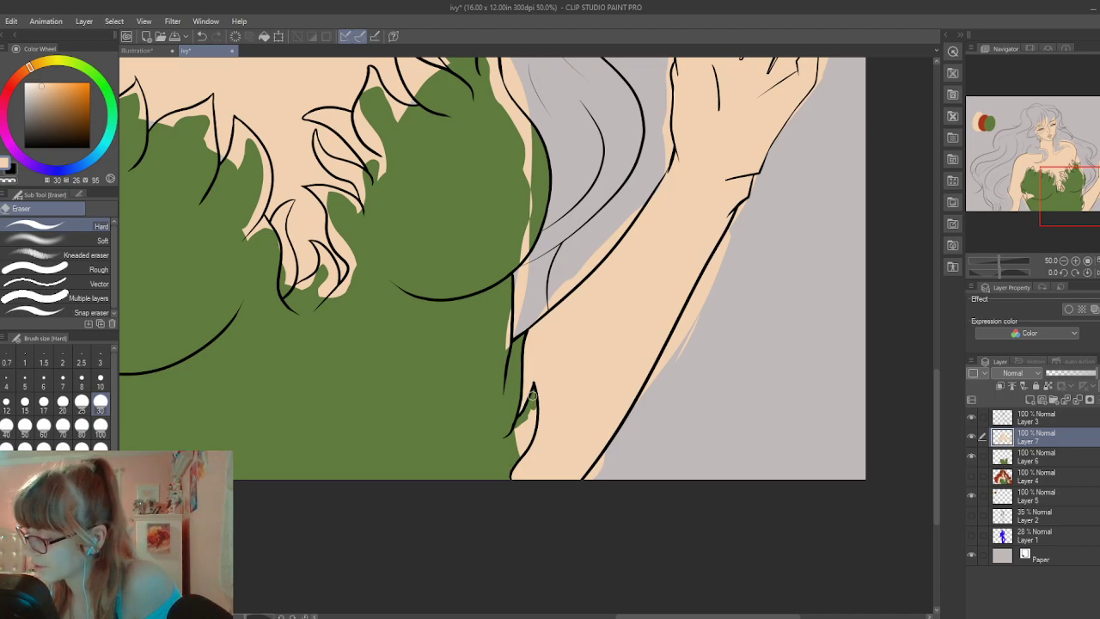
pyautogui.moveTo(532, 395)
pyautogui.mouseDown()
pyautogui.moveTo(531, 434)
pyautogui.moveTo(513, 460)
pyautogui.moveTo(518, 432)
pyautogui.mouseUp()
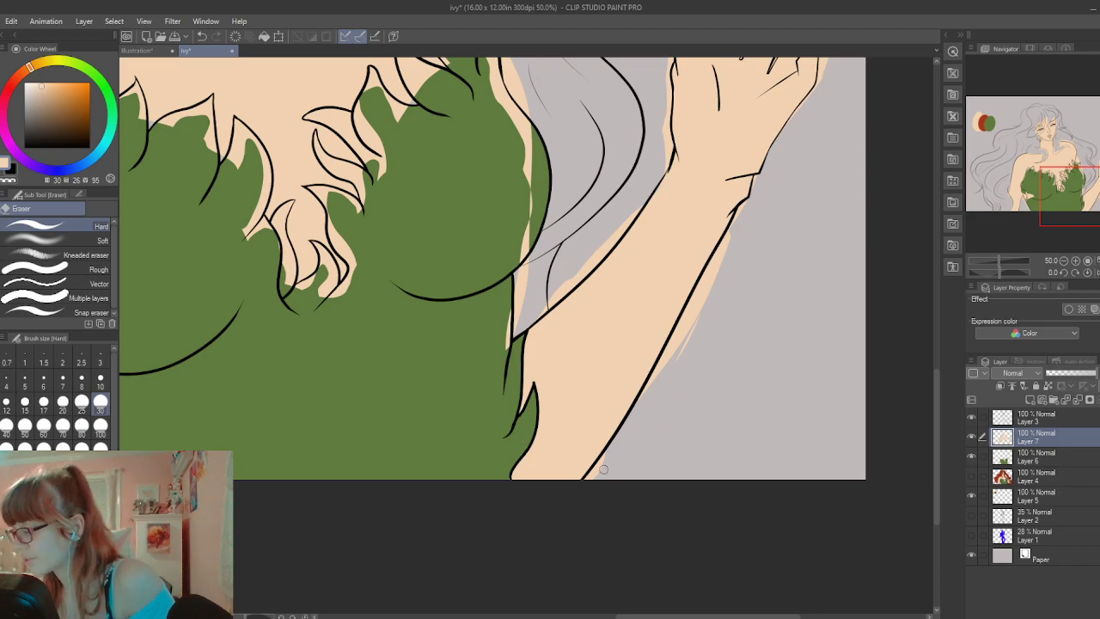
# Hide the Paper layer, erase the skin colour spilling past the raised forearm's outer line, and show the Paper layer again
pyautogui.click(971, 557)
pyautogui.moveTo(936, 481)
pyautogui.mouseDown()
pyautogui.moveTo(939, 402)
pyautogui.moveTo(917, 361)
pyautogui.moveTo(901, 428)
pyautogui.mouseUp()
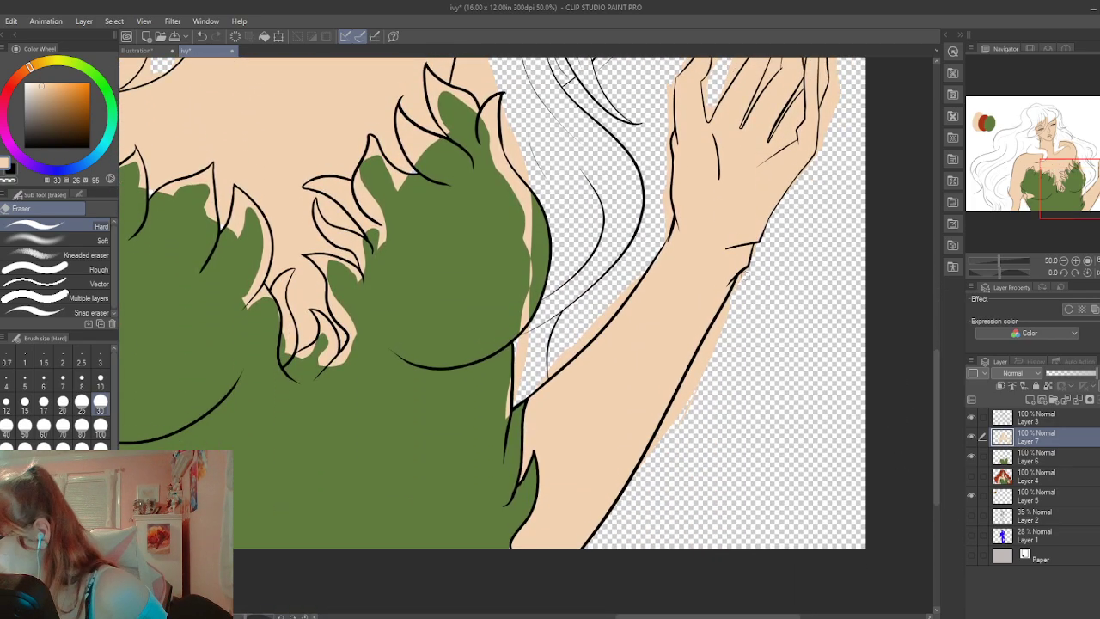
pyautogui.moveTo(748, 268)
pyautogui.mouseDown()
pyautogui.moveTo(721, 312)
pyautogui.moveTo(729, 294)
pyautogui.moveTo(742, 300)
pyautogui.moveTo(724, 330)
pyautogui.moveTo(719, 320)
pyautogui.moveTo(680, 413)
pyautogui.mouseUp()
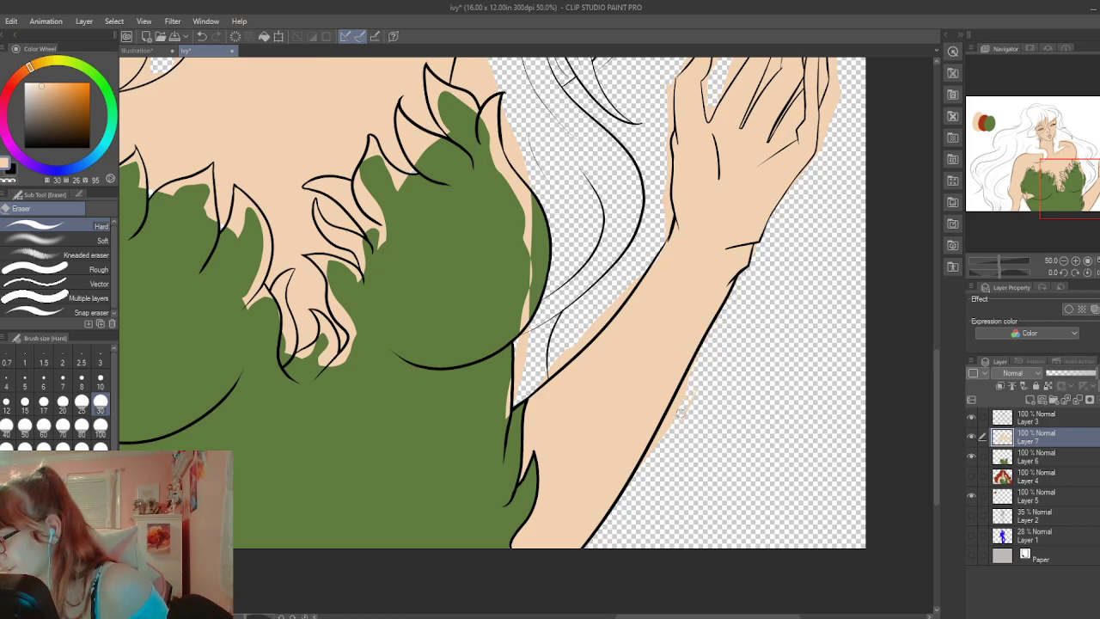
pyautogui.click(974, 558)
# Change the Paper layer's colour to a darker grey and make Layer 7 the active layer again
pyautogui.click(1012, 557)
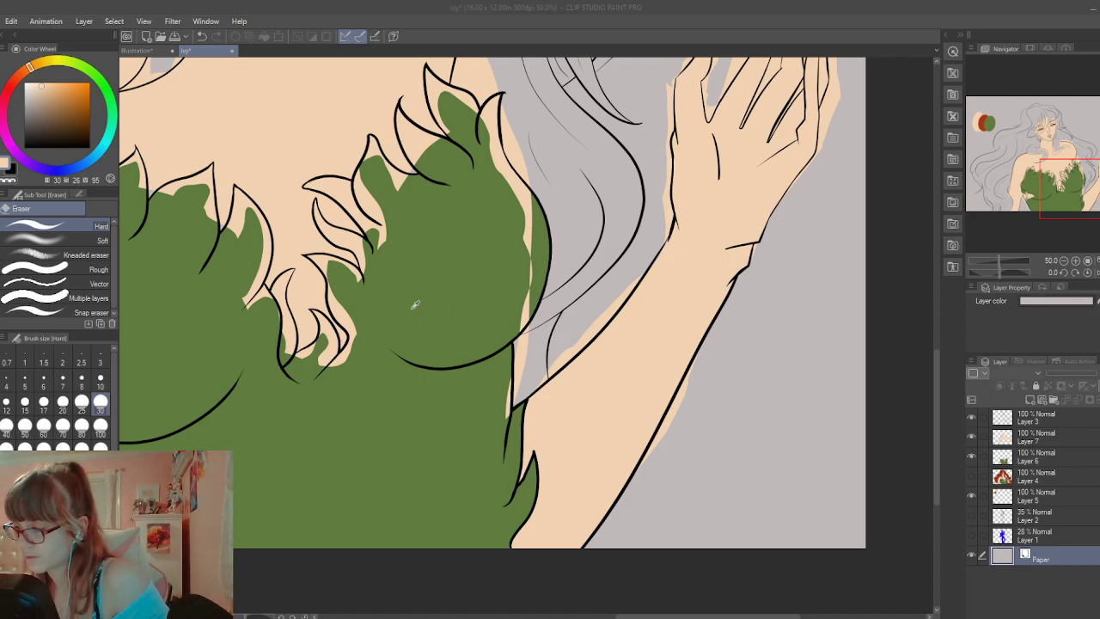
pyautogui.click(691, 237)
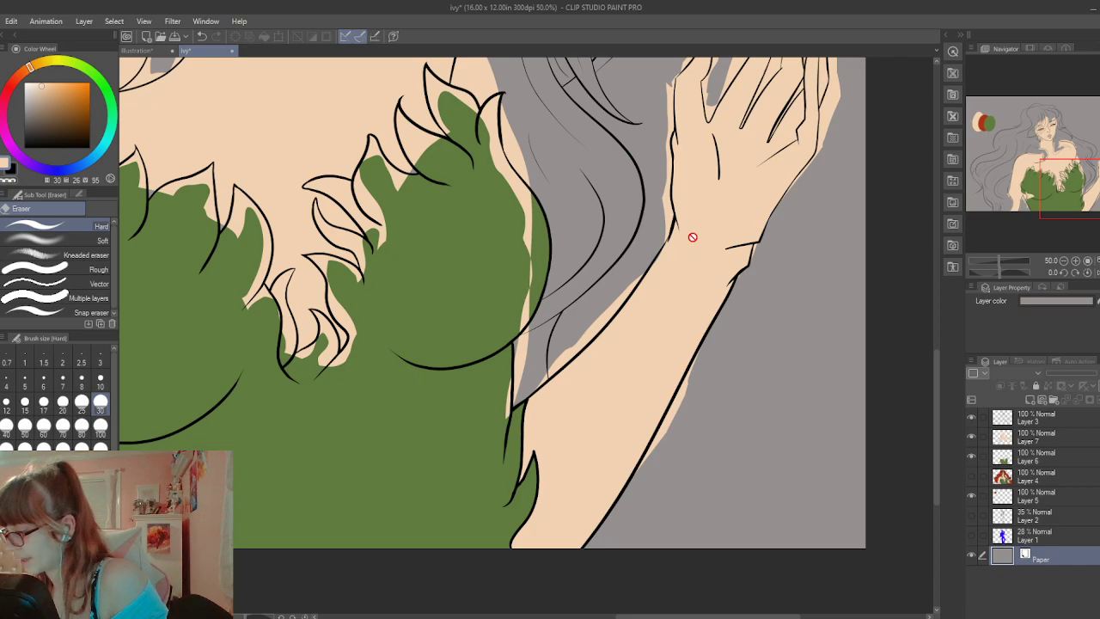
pyautogui.click(1005, 437)
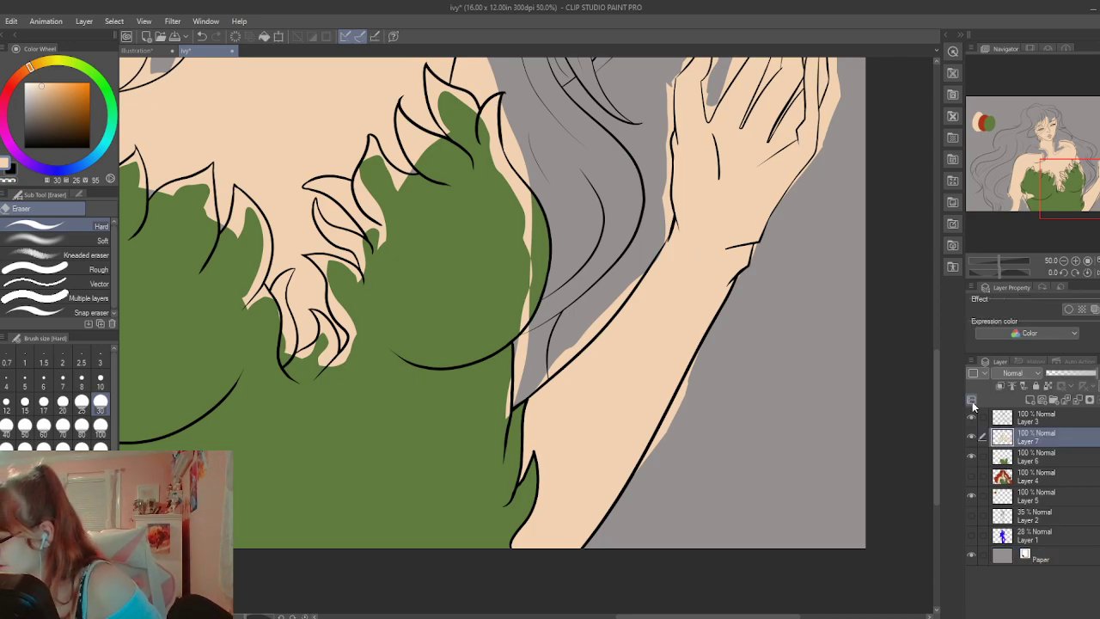
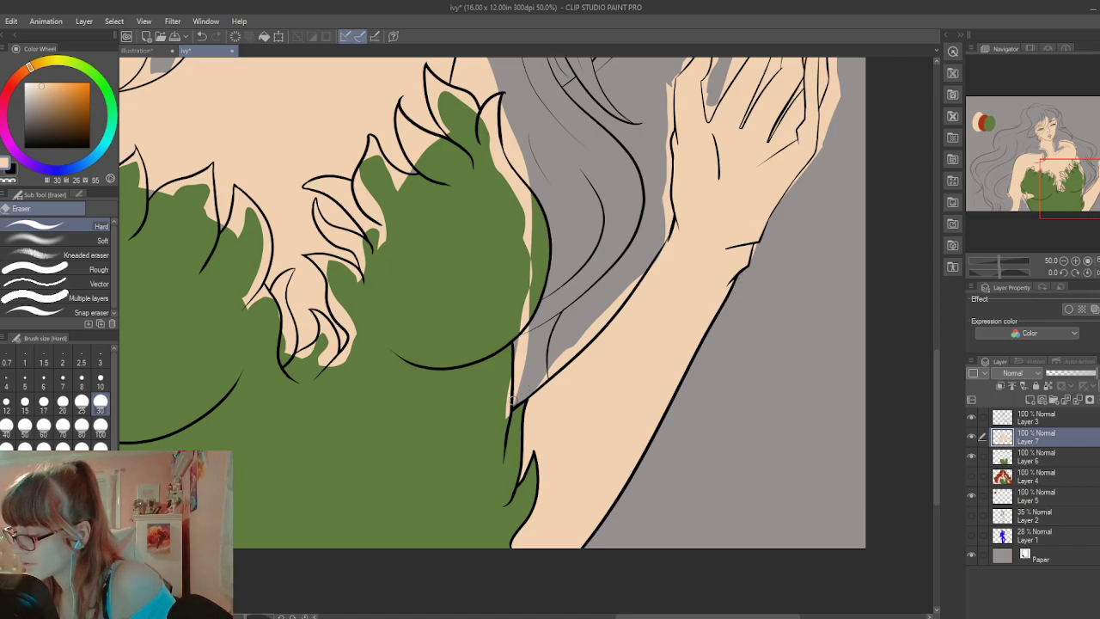
# Erase the skin colour along the bodice's outer side and top leaf near the raised arm, enlarging the eraser to 100
pyautogui.moveTo(504, 408); pyautogui.dragTo(527, 290)
pyautogui.moveTo(527, 205); pyautogui.dragTo(524, 150)
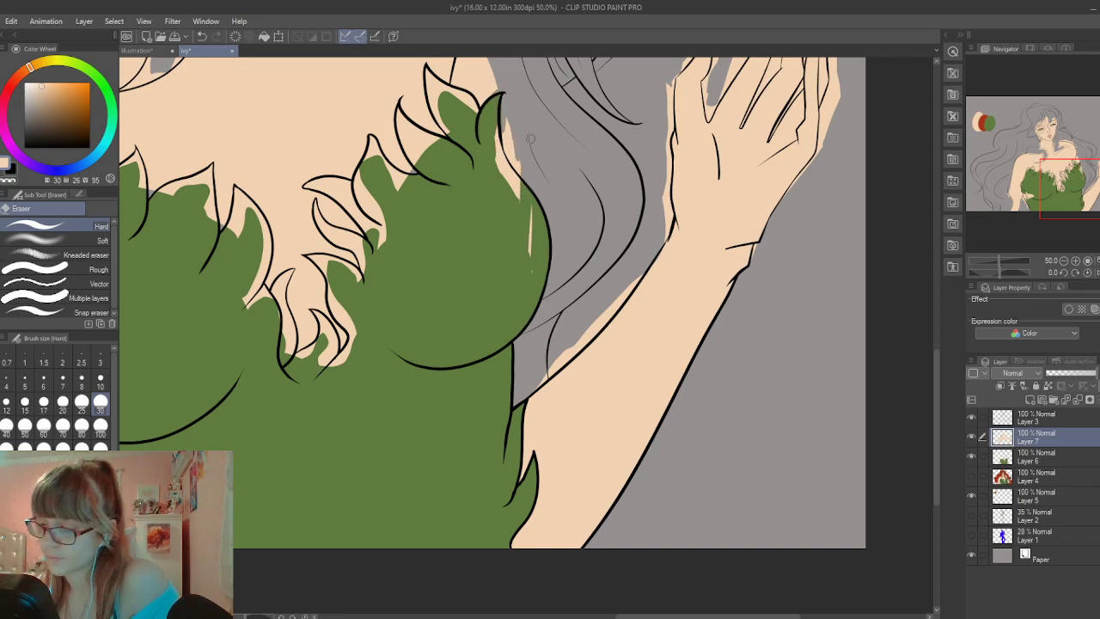
pyautogui.click(100, 433)
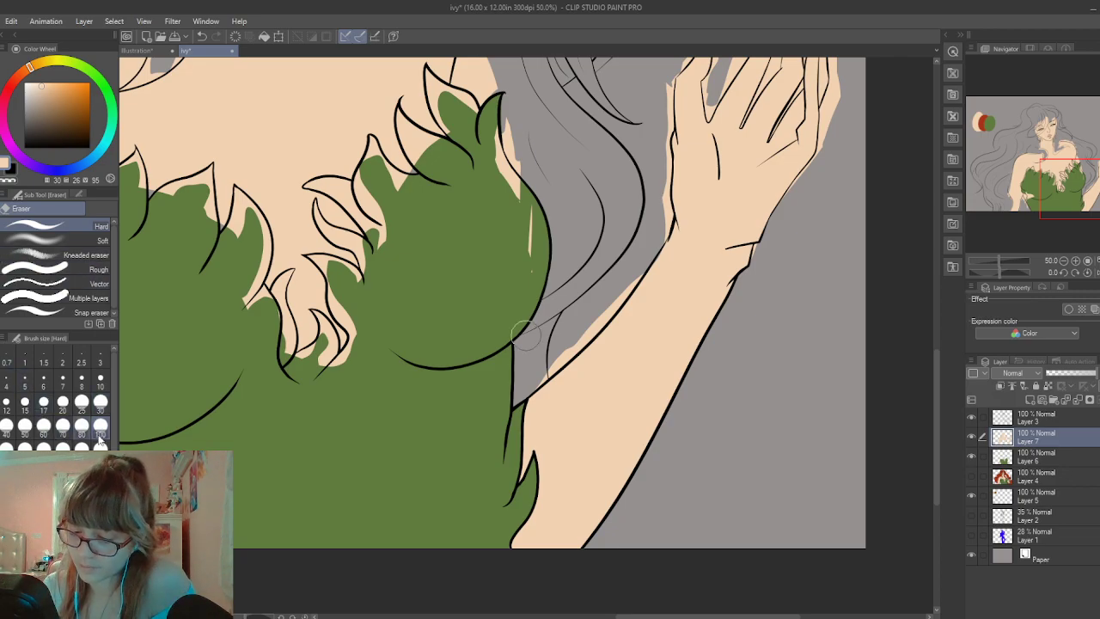
pyautogui.moveTo(544, 276)
pyautogui.mouseDown()
pyautogui.moveTo(539, 204)
pyautogui.moveTo(524, 219)
pyautogui.moveTo(516, 107)
pyautogui.mouseUp()
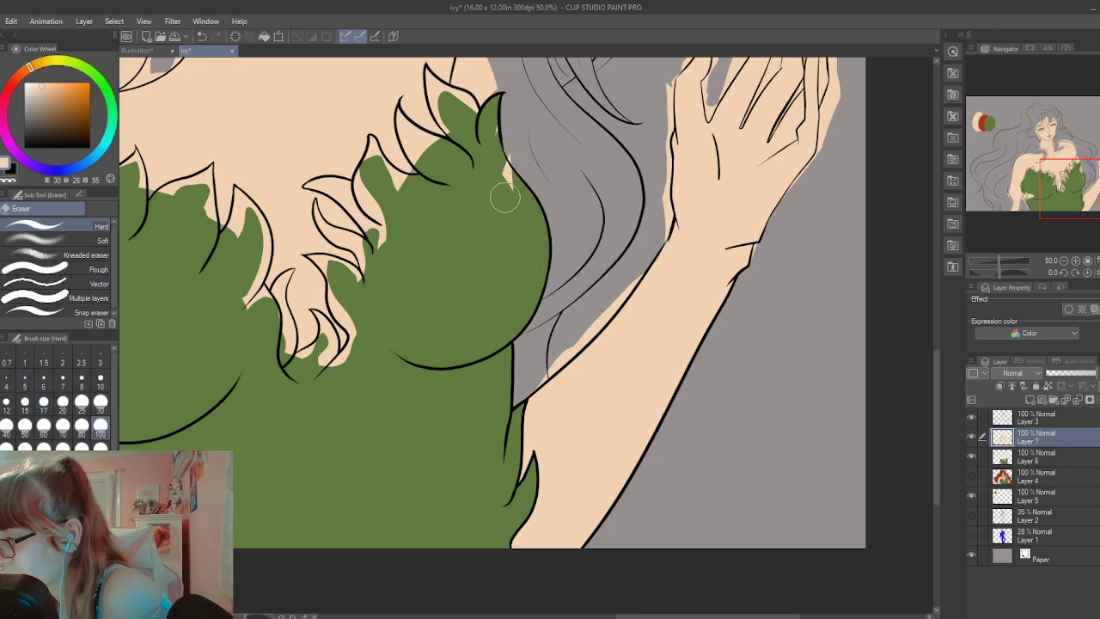
pyautogui.moveTo(505, 197); pyautogui.dragTo(486, 138)
# Erase the skin colour covering the upper leaf edges and the central neckline leaves of the bodice with the Hard eraser
pyautogui.moveTo(385, 219)
pyautogui.mouseDown()
pyautogui.moveTo(318, 188)
pyautogui.moveTo(368, 201)
pyautogui.moveTo(336, 188)
pyautogui.moveTo(365, 195)
pyautogui.moveTo(376, 168)
pyautogui.moveTo(413, 195)
pyautogui.moveTo(406, 187)
pyautogui.moveTo(456, 170)
pyautogui.moveTo(418, 145)
pyautogui.moveTo(438, 168)
pyautogui.mouseUp()
pyautogui.press('p')
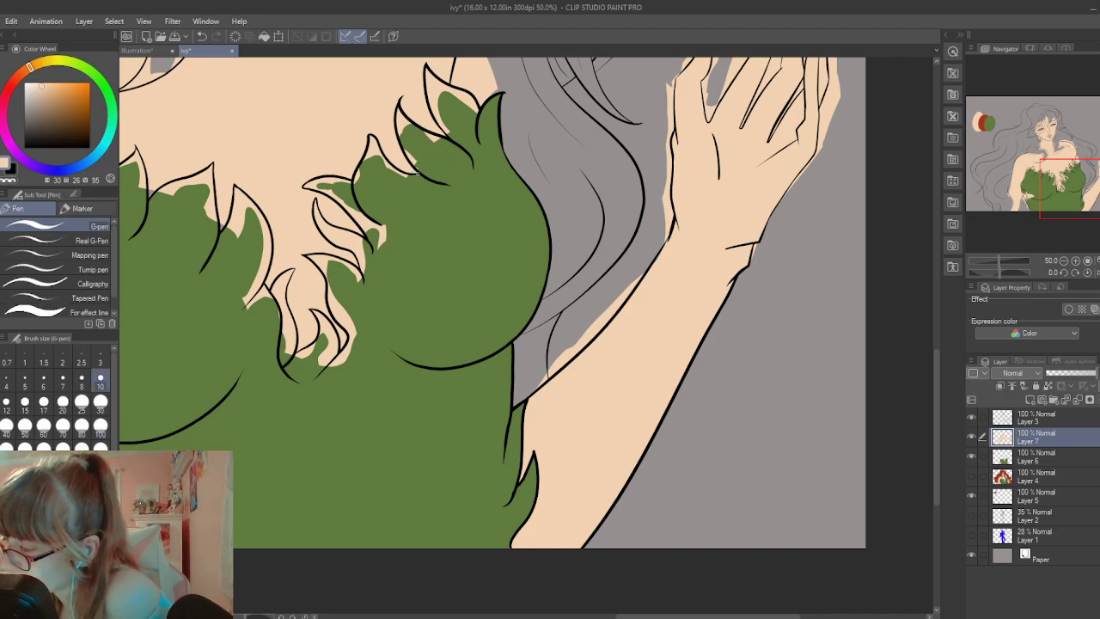
pyautogui.press('e')
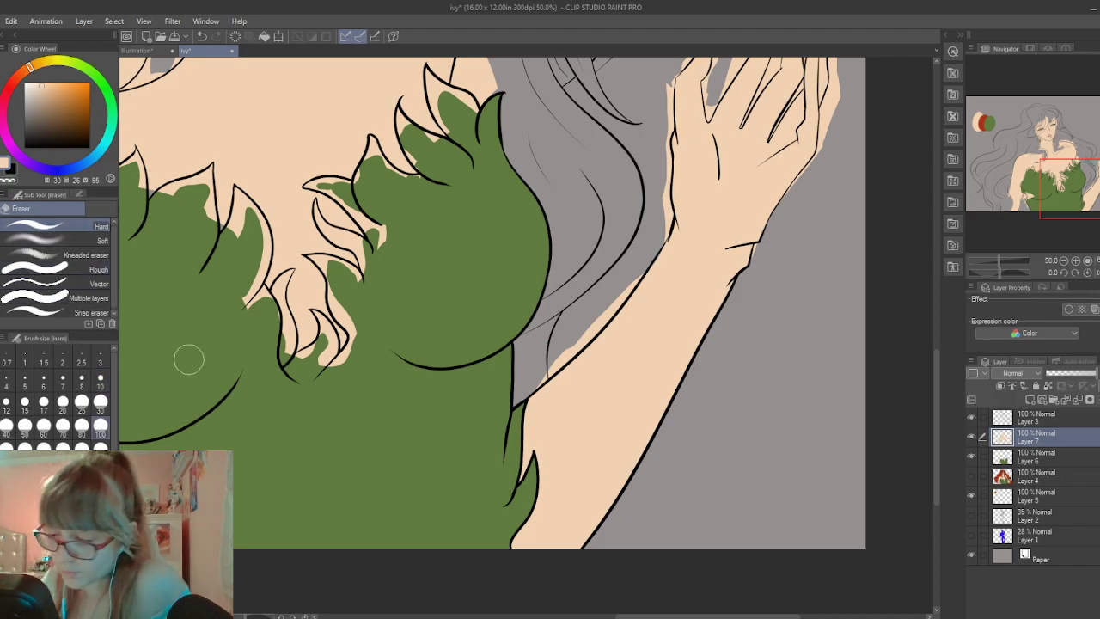
pyautogui.moveTo(323, 326)
pyautogui.mouseDown()
pyautogui.moveTo(330, 379)
pyautogui.moveTo(363, 345)
pyautogui.moveTo(338, 369)
pyautogui.mouseUp()
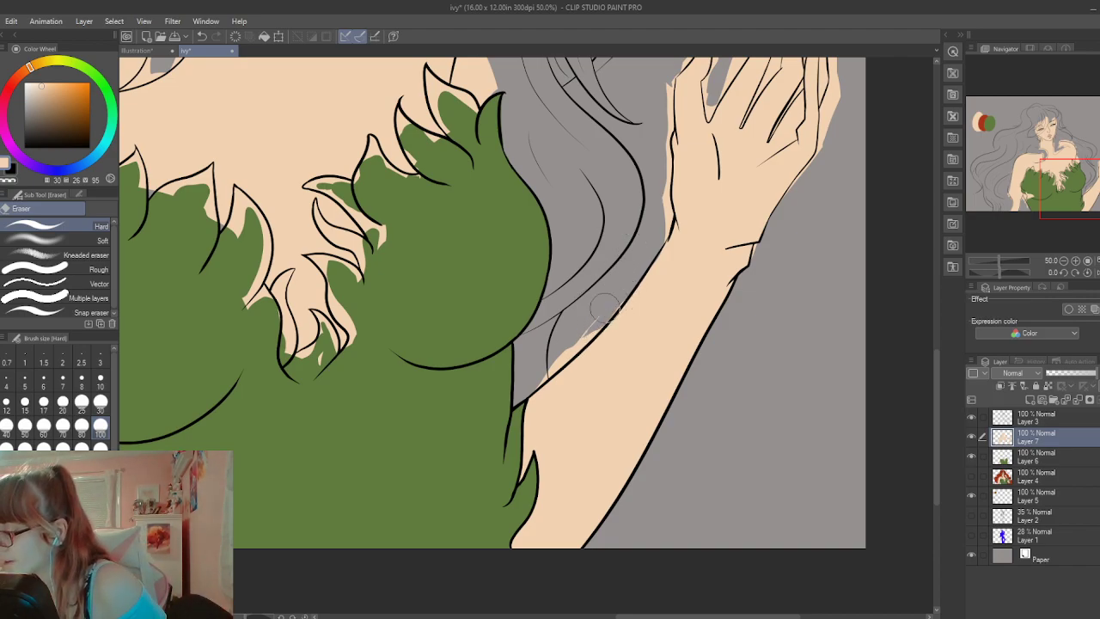
# Erase the skin colour spilling past the raised forearm's inner outline down to the elbow
pyautogui.moveTo(629, 287)
pyautogui.mouseDown()
pyautogui.moveTo(589, 334)
pyautogui.moveTo(580, 316)
pyautogui.moveTo(531, 391)
pyautogui.mouseUp()
pyautogui.press('p')
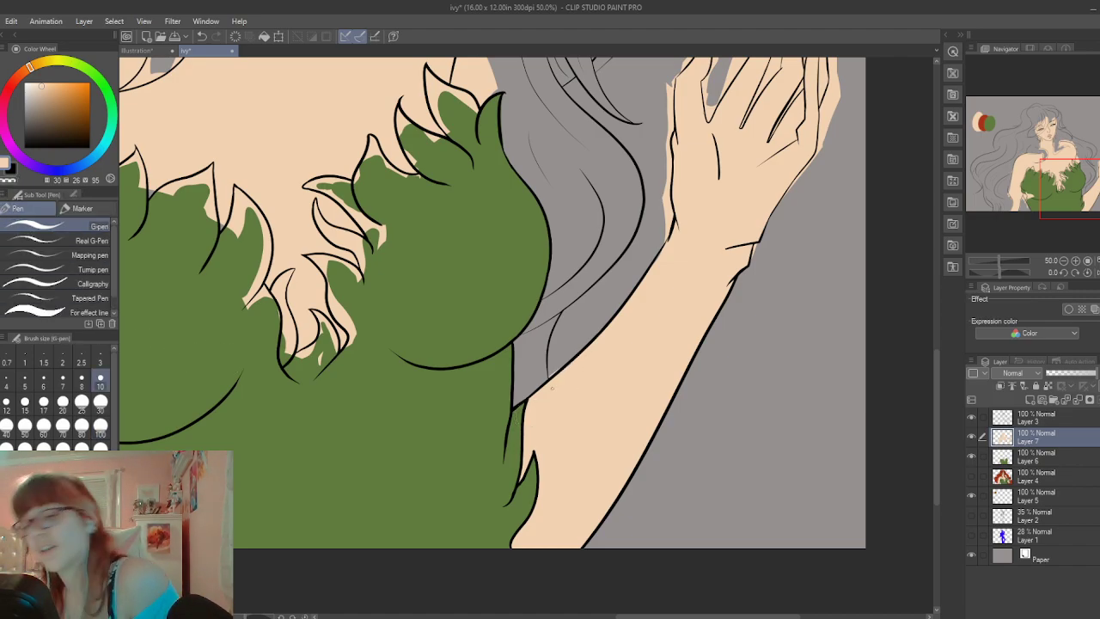
pyautogui.press('e')
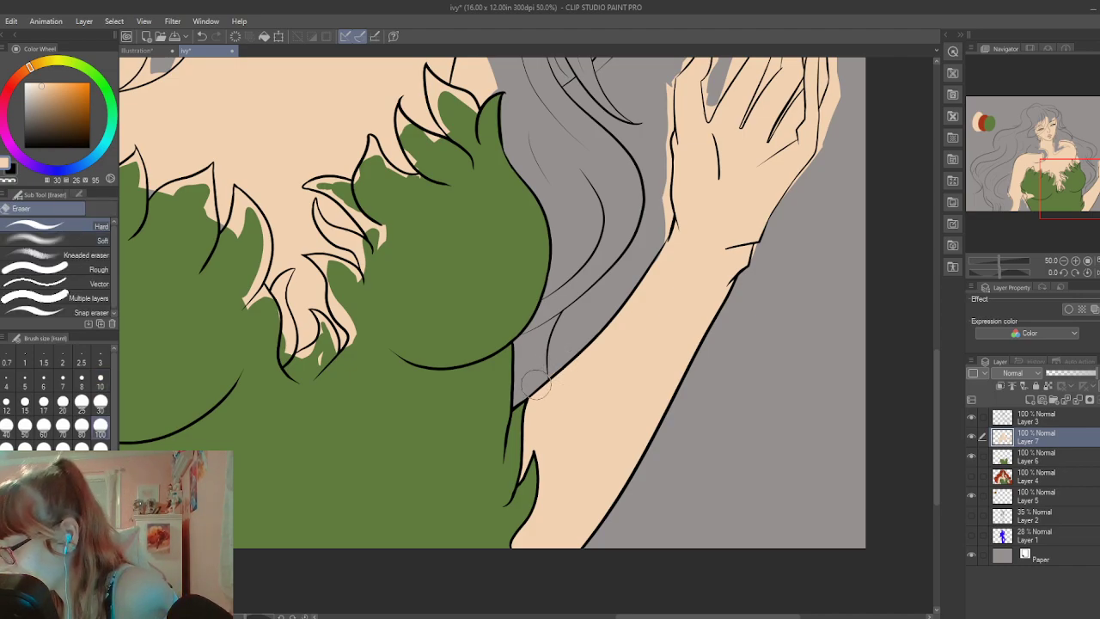
# Erase the skin colour inside the hair lock that falls beside the neck onto the chest
pyautogui.moveTo(935, 412)
pyautogui.mouseDown()
pyautogui.moveTo(944, 353)
pyautogui.moveTo(959, 345)
pyautogui.mouseUp()
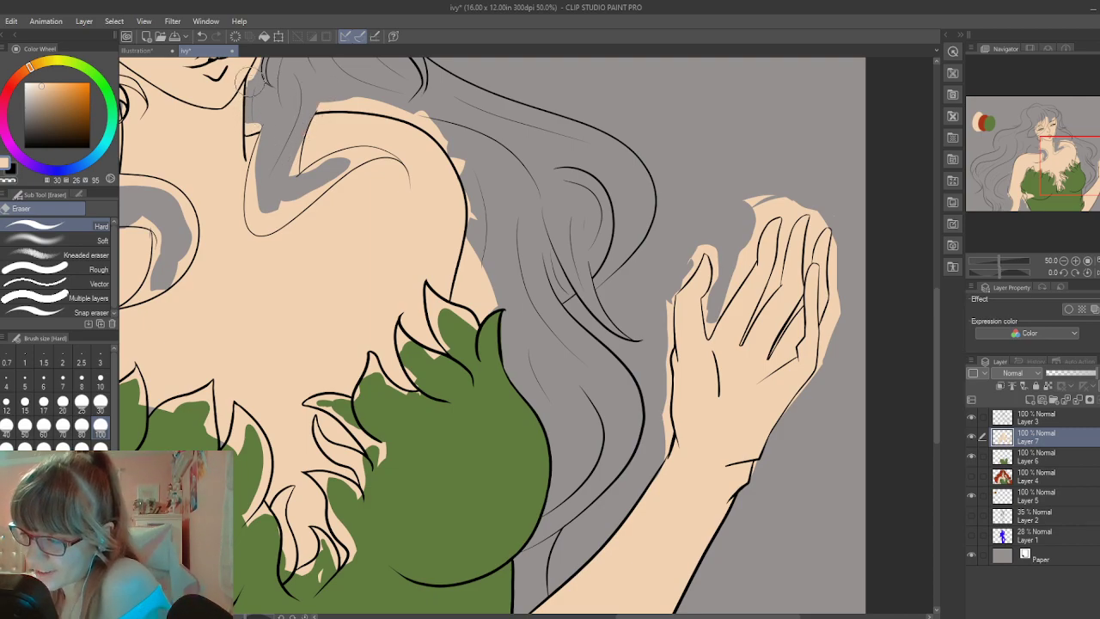
pyautogui.moveTo(247, 86); pyautogui.dragTo(261, 72)
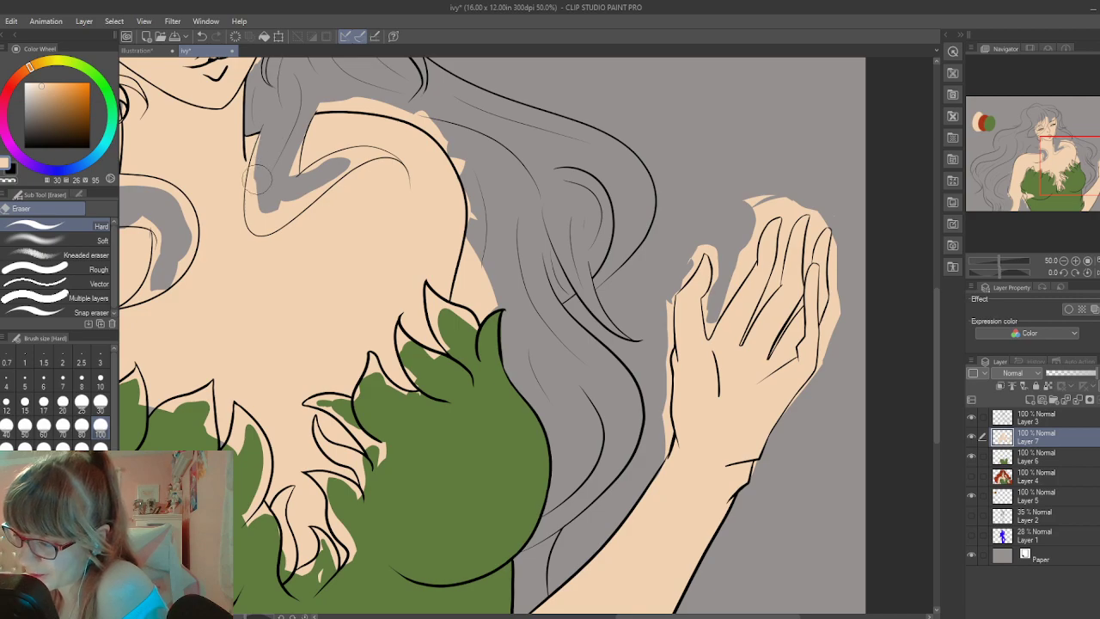
pyautogui.moveTo(257, 166)
pyautogui.mouseDown()
pyautogui.moveTo(262, 139)
pyautogui.moveTo(261, 219)
pyautogui.moveTo(260, 176)
pyautogui.mouseUp()
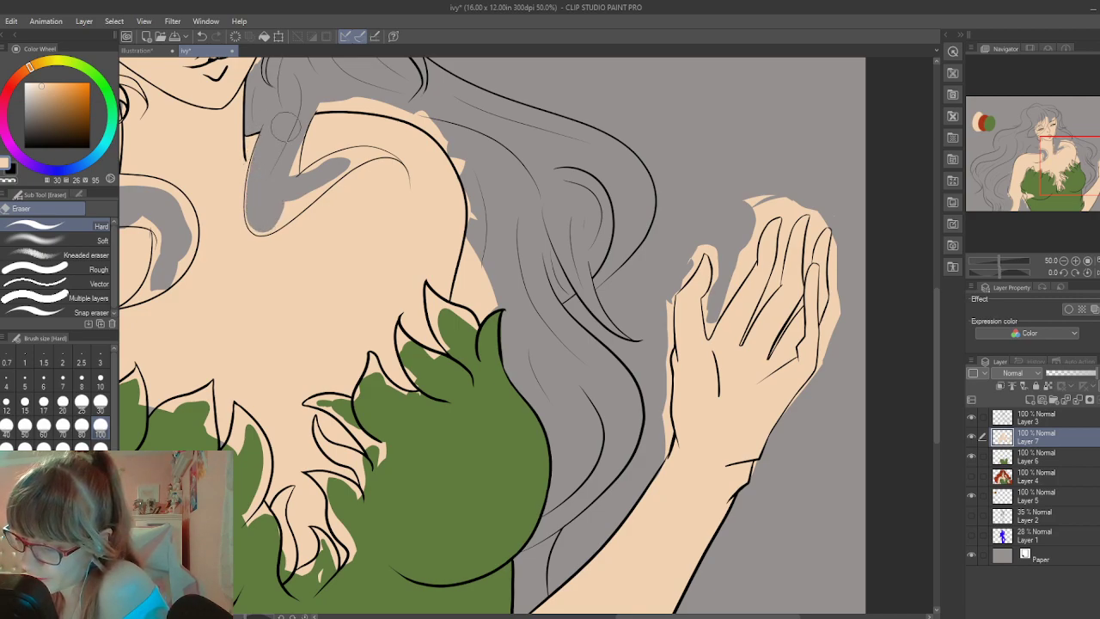
pyautogui.moveTo(285, 128)
pyautogui.mouseDown()
pyautogui.moveTo(350, 174)
pyautogui.moveTo(377, 159)
pyautogui.moveTo(367, 153)
pyautogui.moveTo(293, 198)
pyautogui.mouseUp()
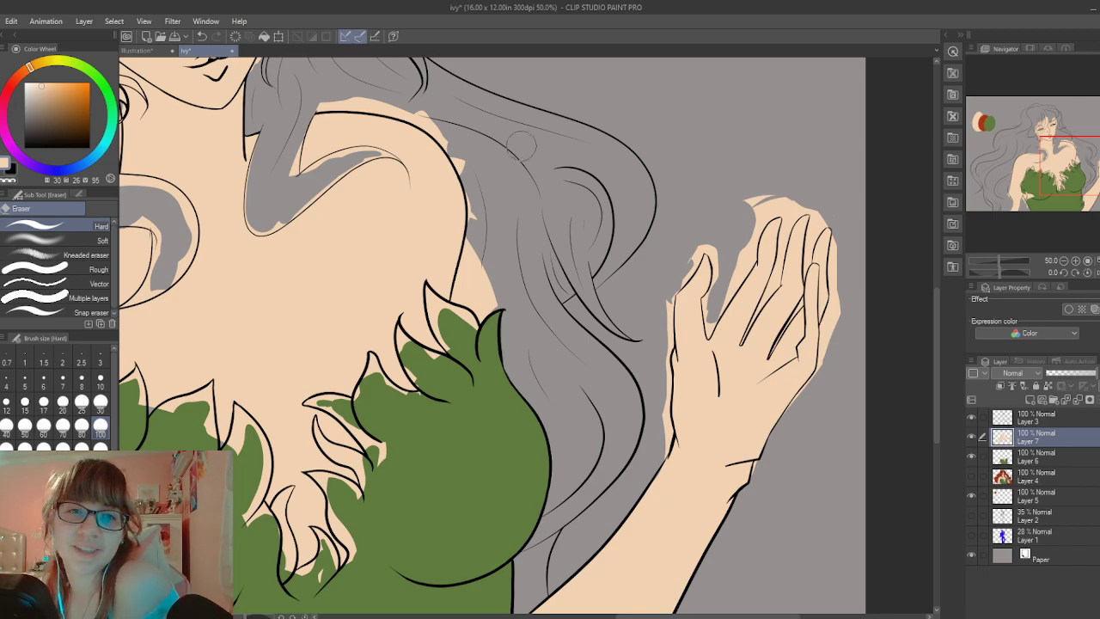
# Erase the skin colour spilling above the raised arm's shoulder and outside its upper-arm line down to the leaves
pyautogui.moveTo(304, 103)
pyautogui.mouseDown()
pyautogui.moveTo(371, 96)
pyautogui.moveTo(312, 98)
pyautogui.moveTo(441, 127)
pyautogui.moveTo(376, 91)
pyautogui.moveTo(447, 145)
pyautogui.mouseUp()
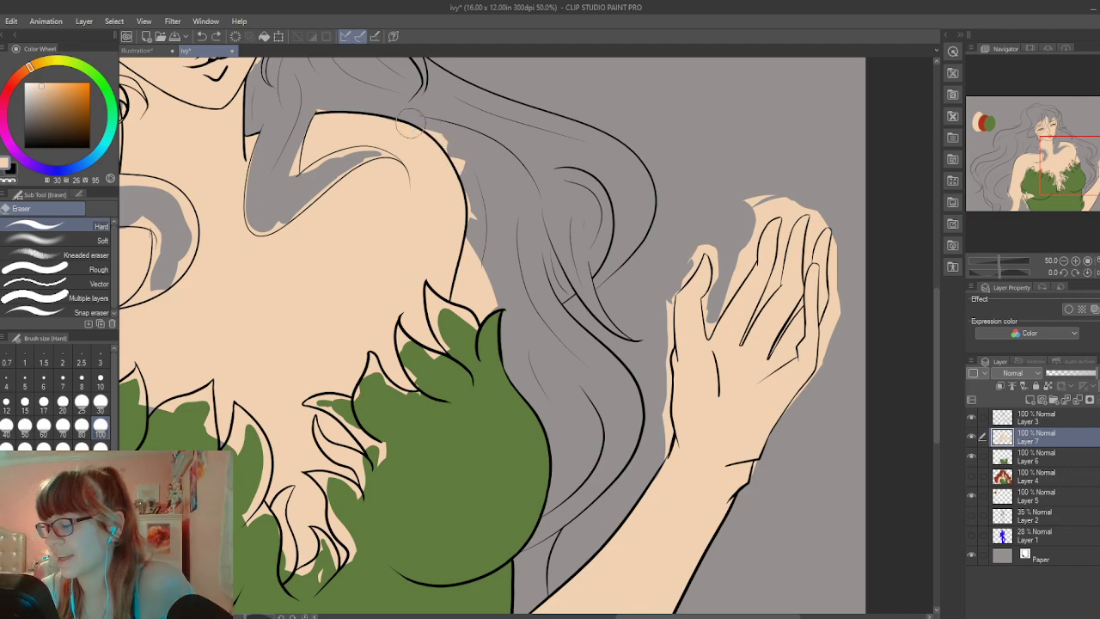
pyautogui.moveTo(472, 224)
pyautogui.mouseDown()
pyautogui.moveTo(493, 216)
pyautogui.moveTo(483, 335)
pyautogui.mouseUp()
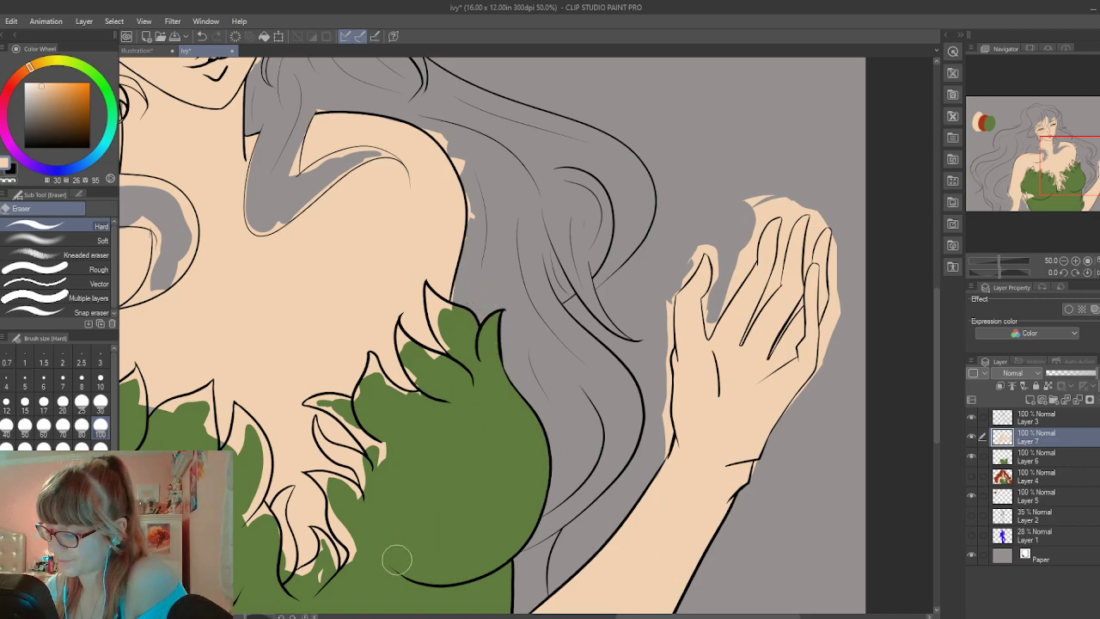
pyautogui.moveTo(356, 538)
pyautogui.mouseDown()
pyautogui.moveTo(339, 531)
pyautogui.moveTo(283, 558)
pyautogui.moveTo(277, 534)
pyautogui.moveTo(246, 515)
pyautogui.moveTo(242, 442)
pyautogui.moveTo(237, 454)
pyautogui.mouseUp()
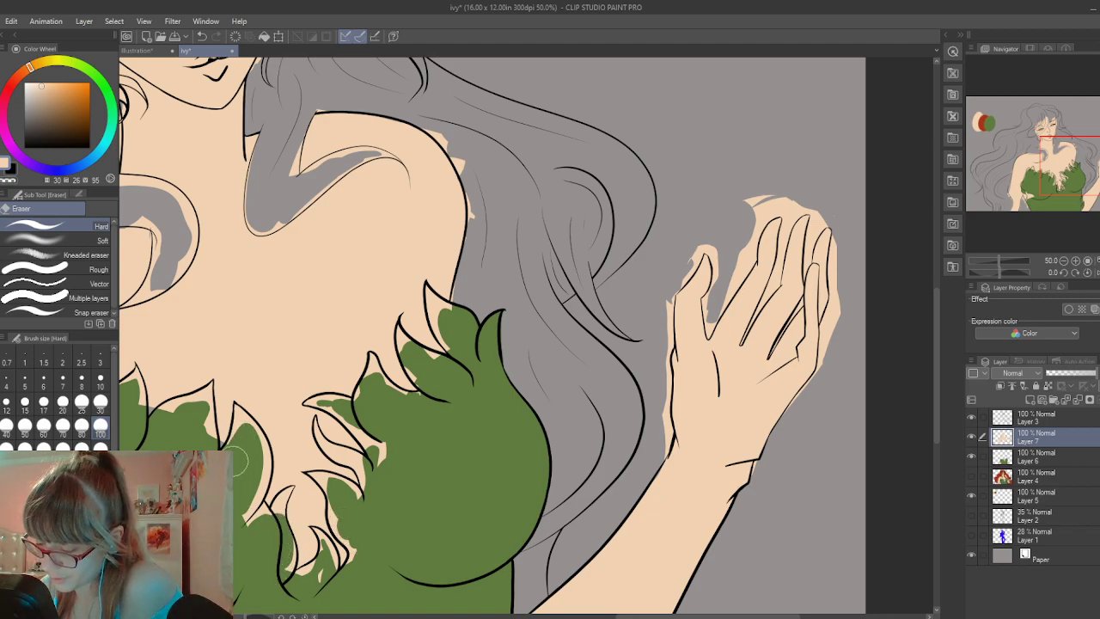
pyautogui.press('p')
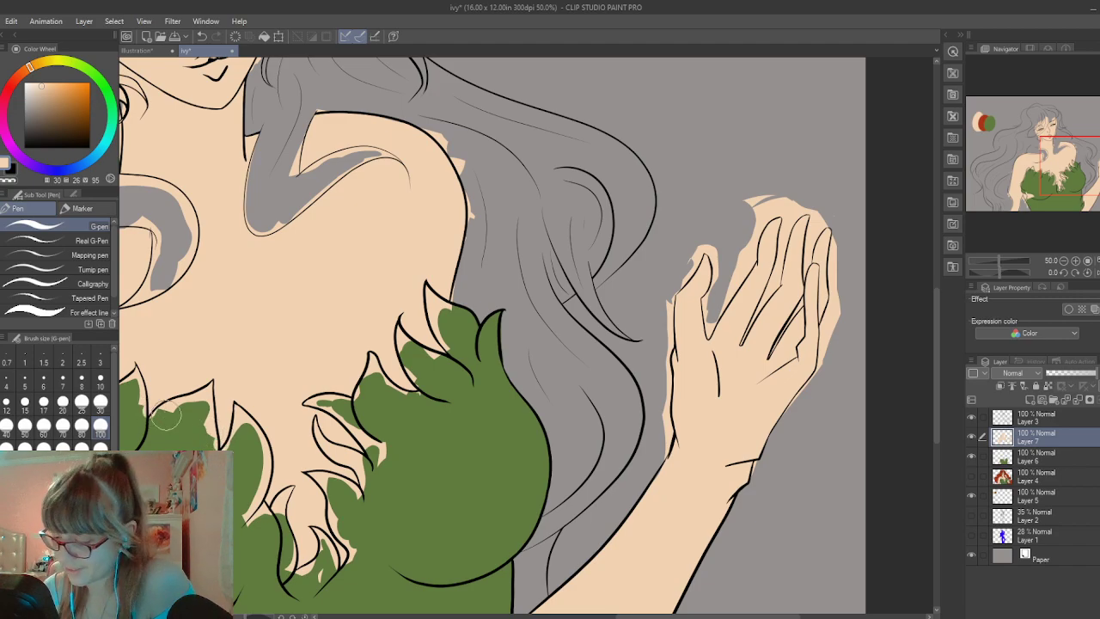
# Erase the skin colour spilling outside the lowered arm's shoulder and upper-arm outline
pyautogui.moveTo(707, 616); pyautogui.dragTo(652, 615)
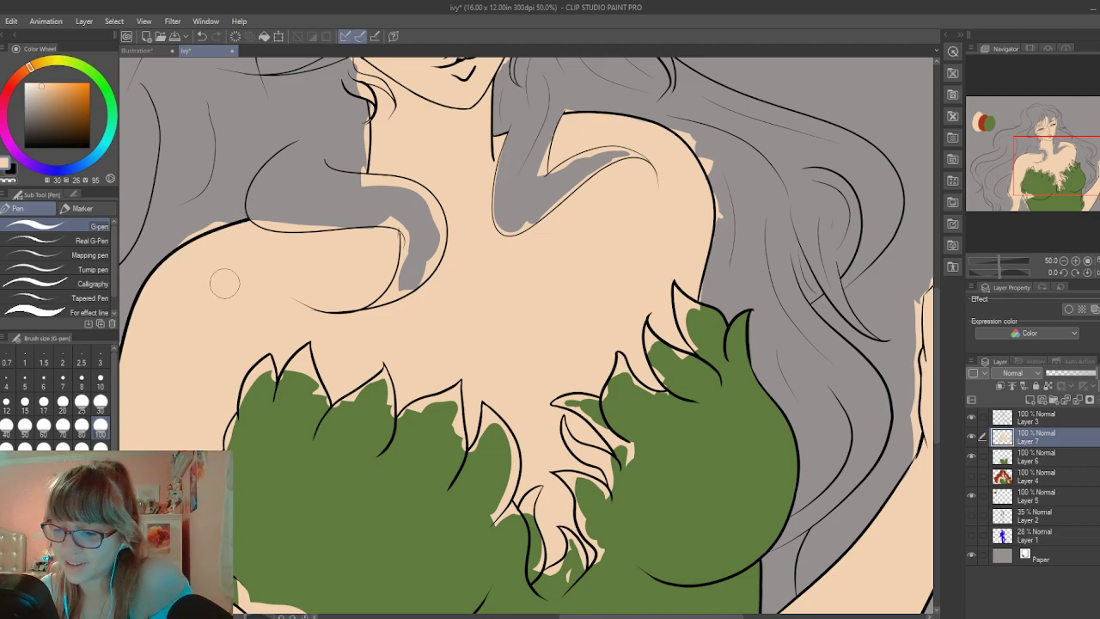
pyautogui.press('e')
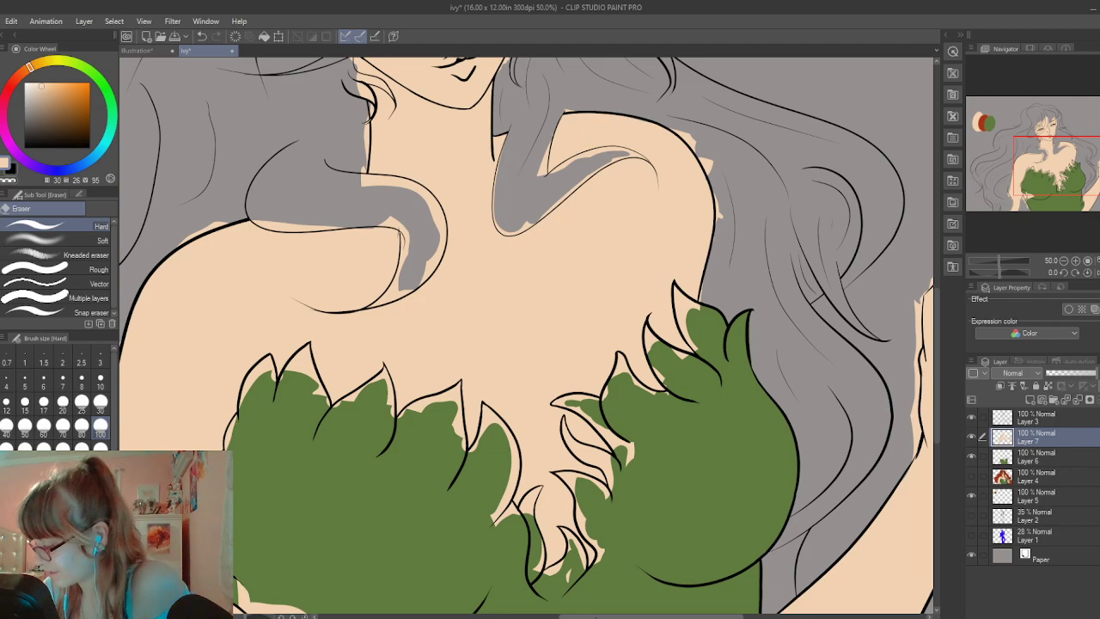
pyautogui.moveTo(627, 615); pyautogui.dragTo(511, 613)
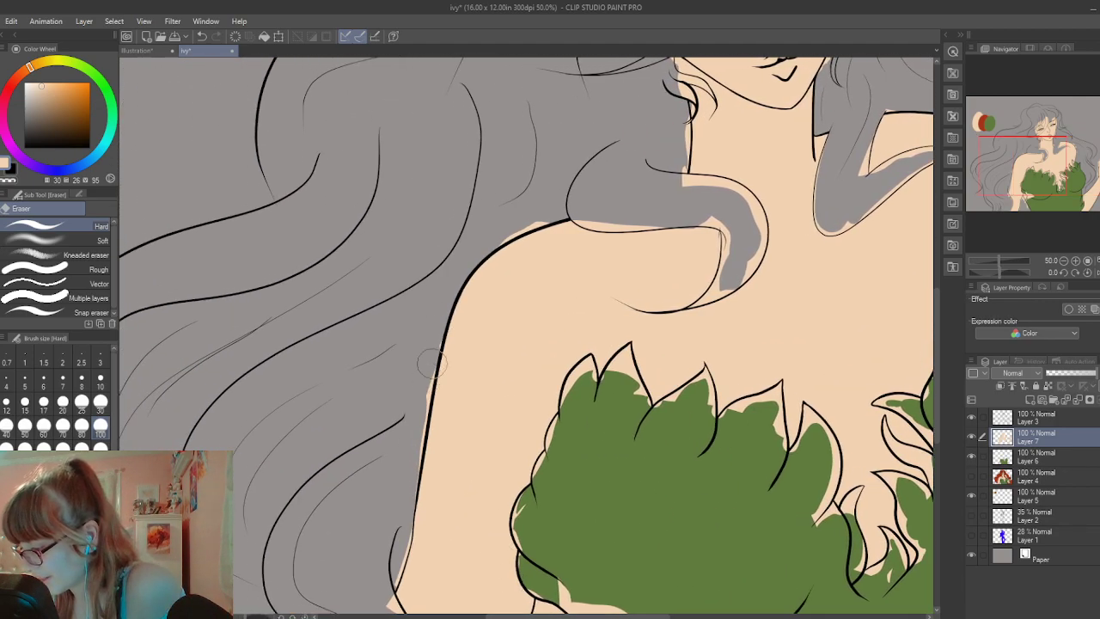
pyautogui.moveTo(432, 368); pyautogui.dragTo(403, 495)
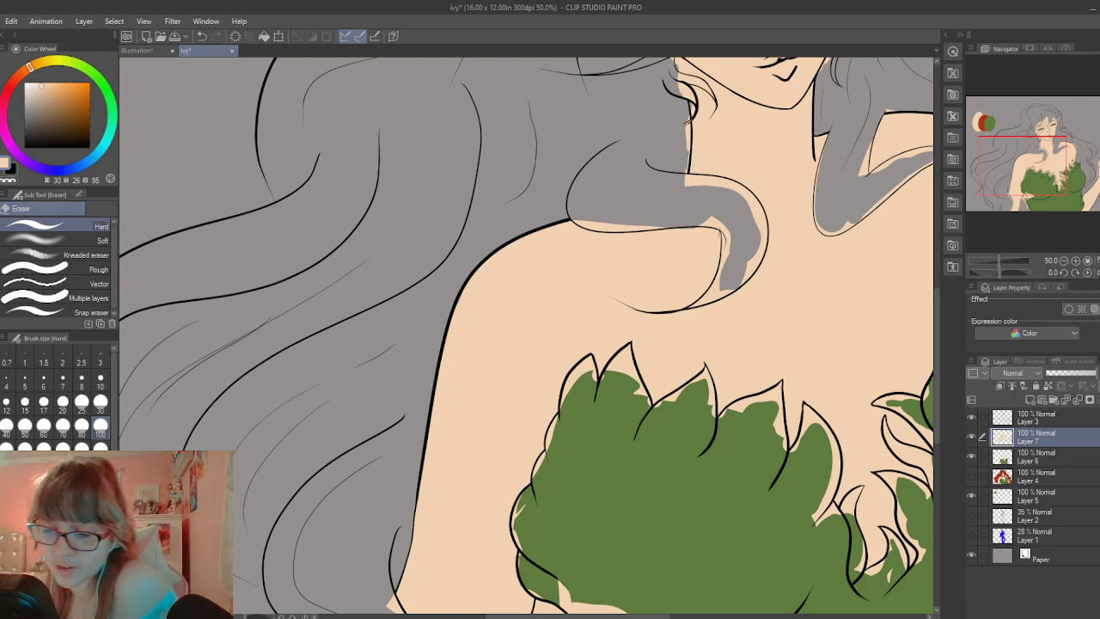
pyautogui.press('p')
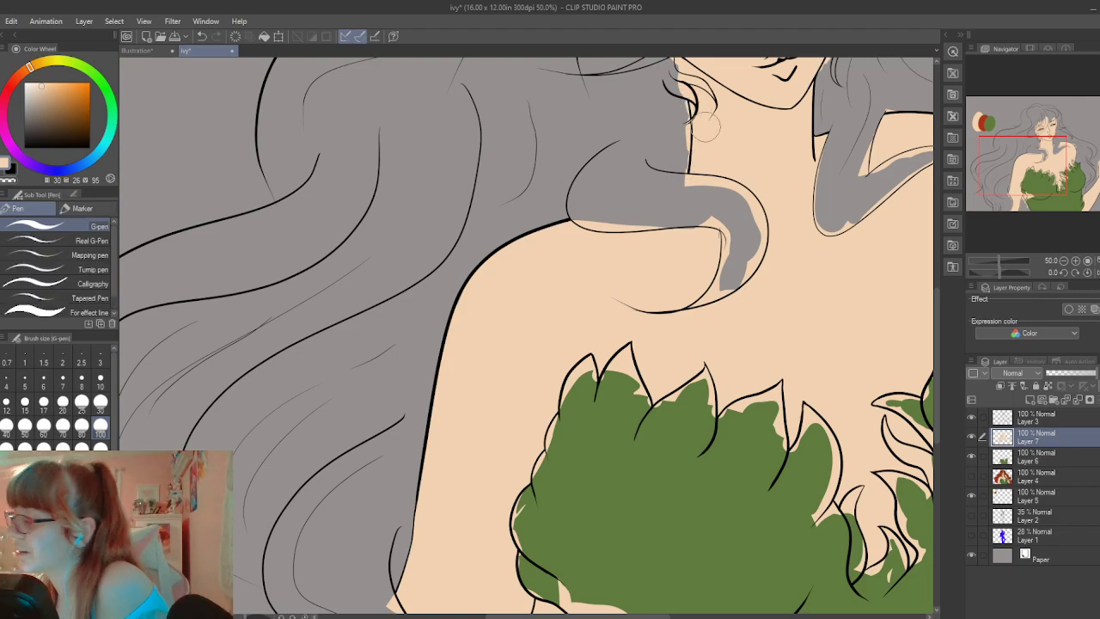
pyautogui.press('e')
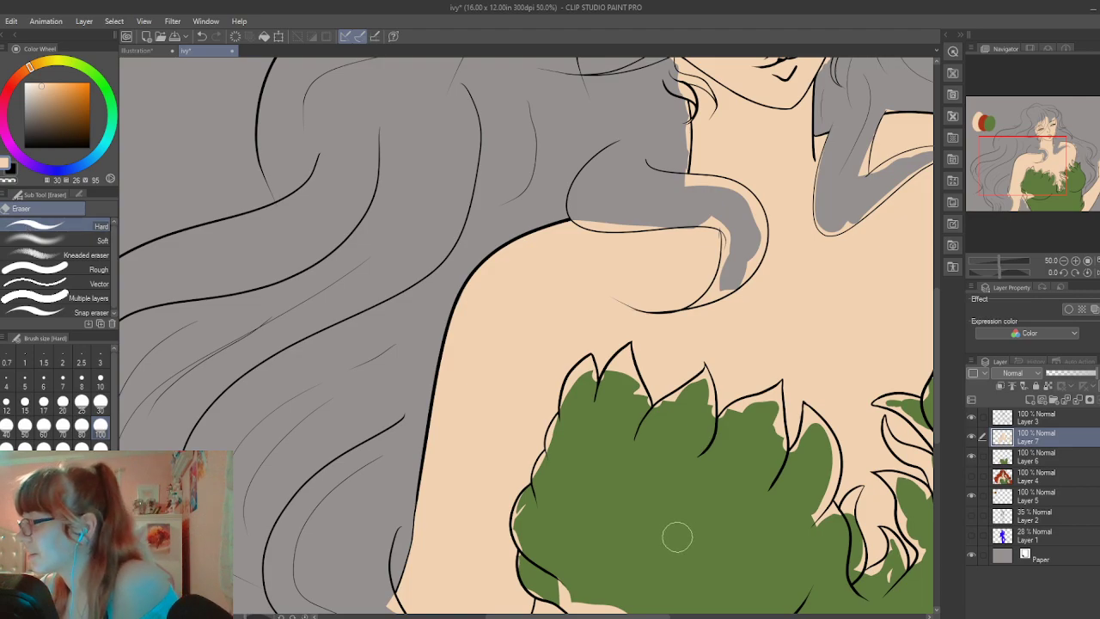
pyautogui.press('p')
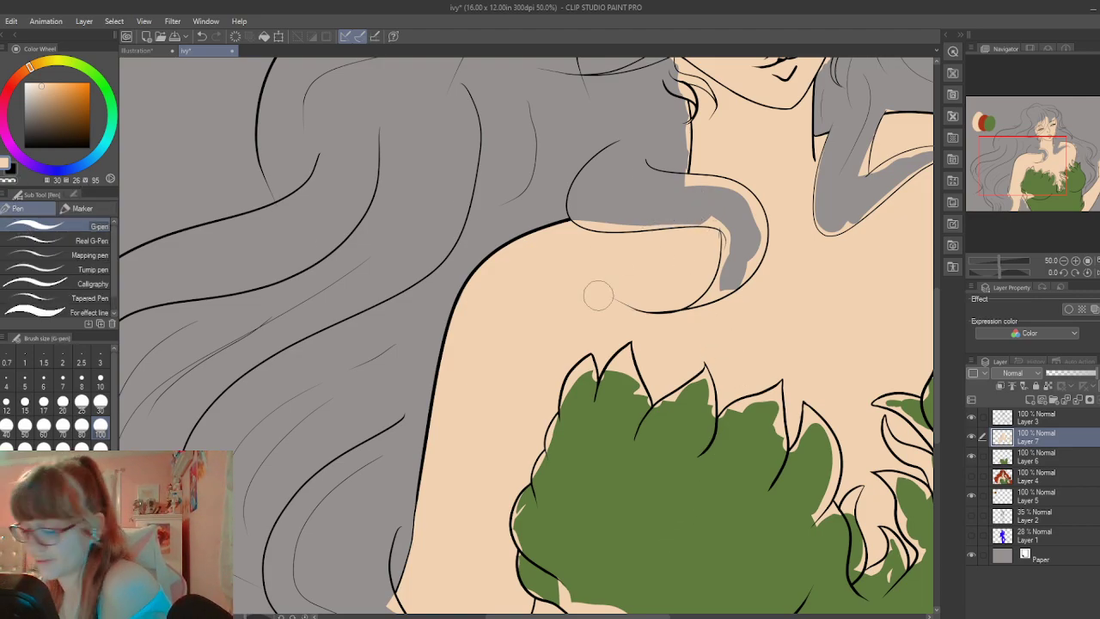
# Erase the skin colour spilling outside the lowered arm's elbow and forearm down to the canvas edge
pyautogui.press('e')
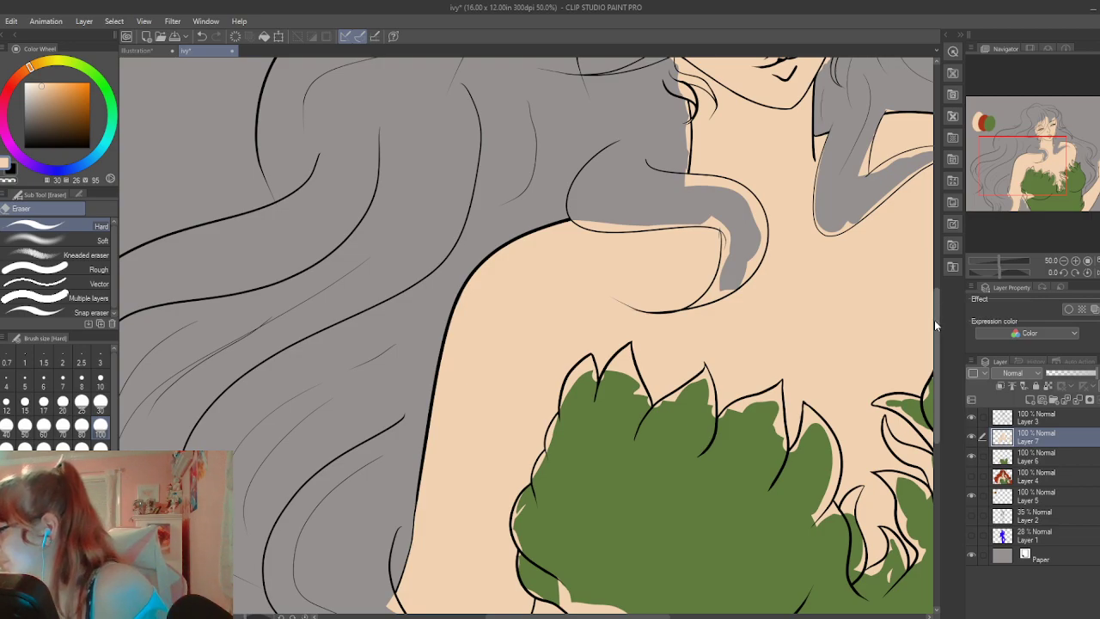
pyautogui.moveTo(934, 319); pyautogui.dragTo(939, 419)
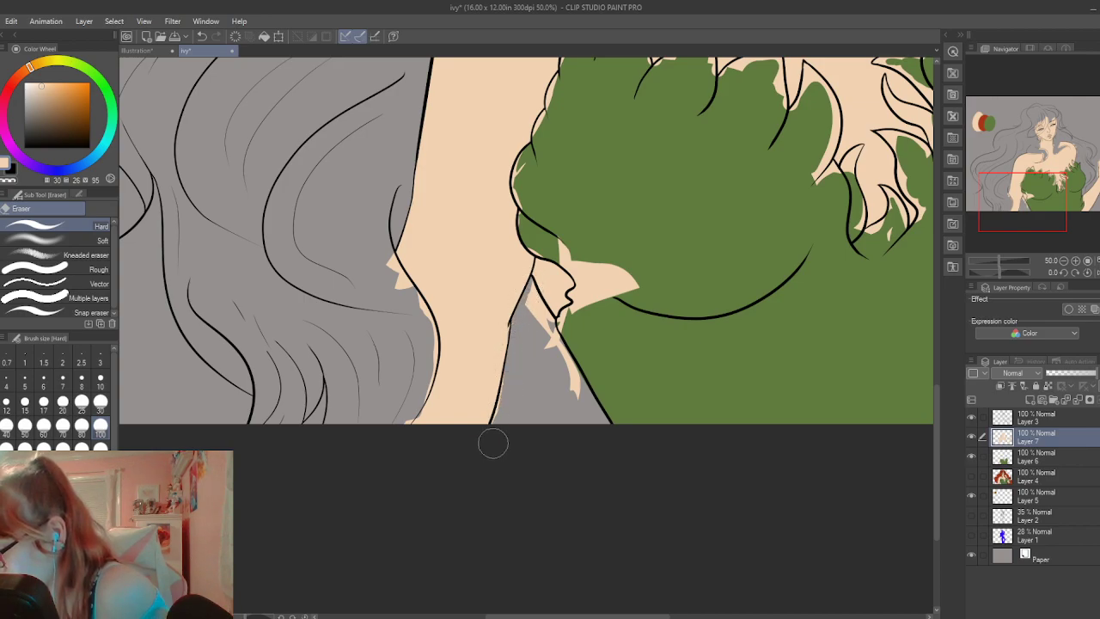
pyautogui.moveTo(393, 263)
pyautogui.mouseDown()
pyautogui.moveTo(396, 288)
pyautogui.moveTo(386, 234)
pyautogui.moveTo(431, 324)
pyautogui.moveTo(425, 275)
pyautogui.moveTo(434, 356)
pyautogui.moveTo(423, 348)
pyautogui.moveTo(407, 428)
pyautogui.moveTo(428, 382)
pyautogui.mouseUp()
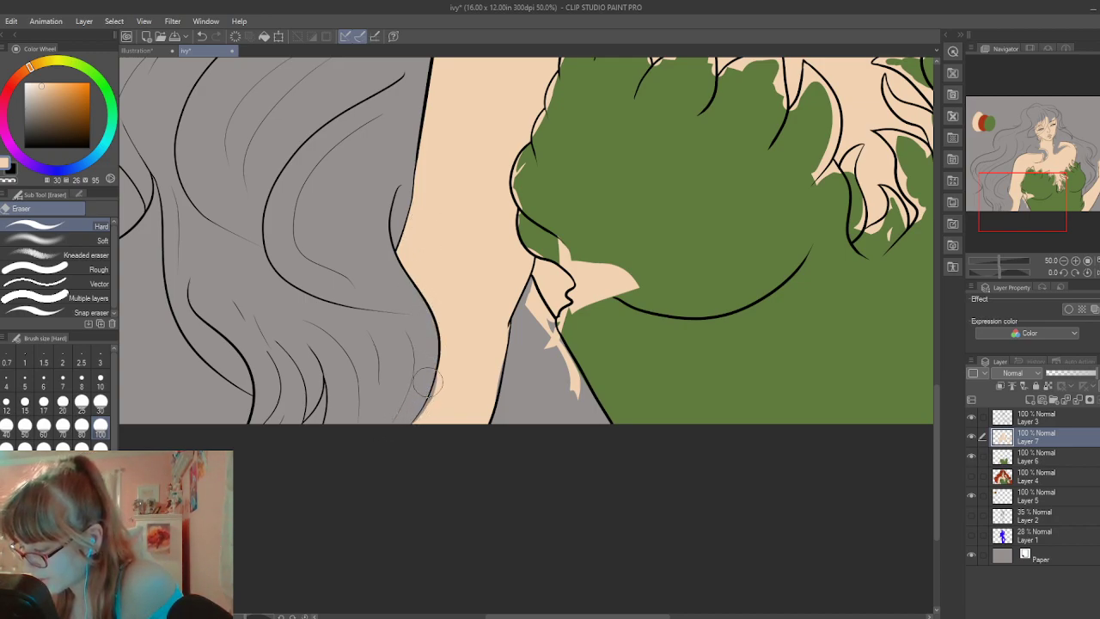
pyautogui.press('p')
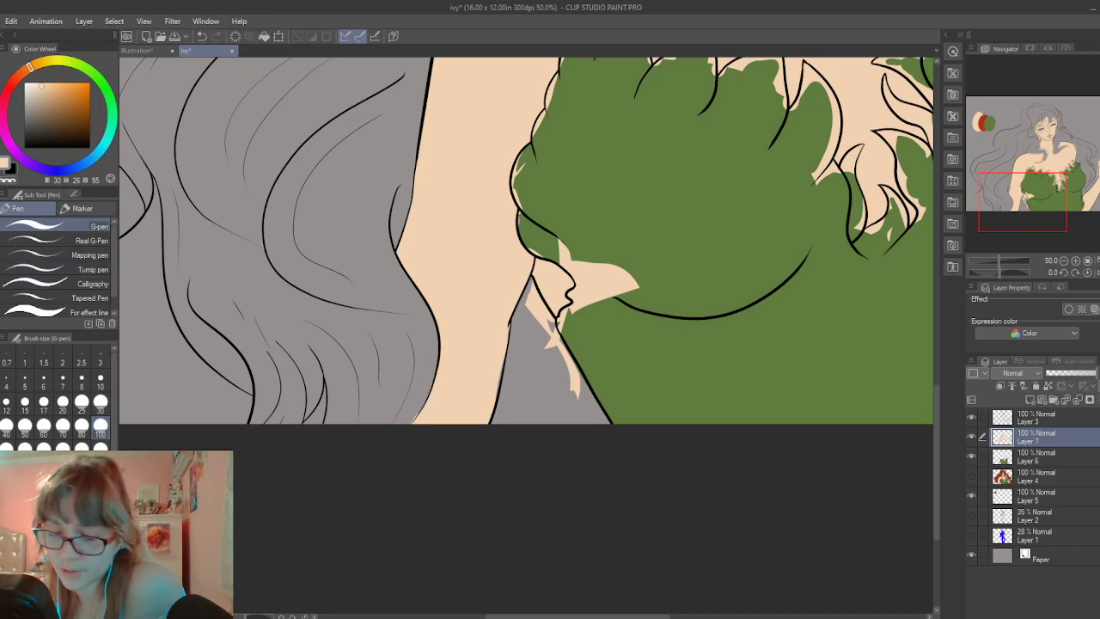
pyautogui.press('e')
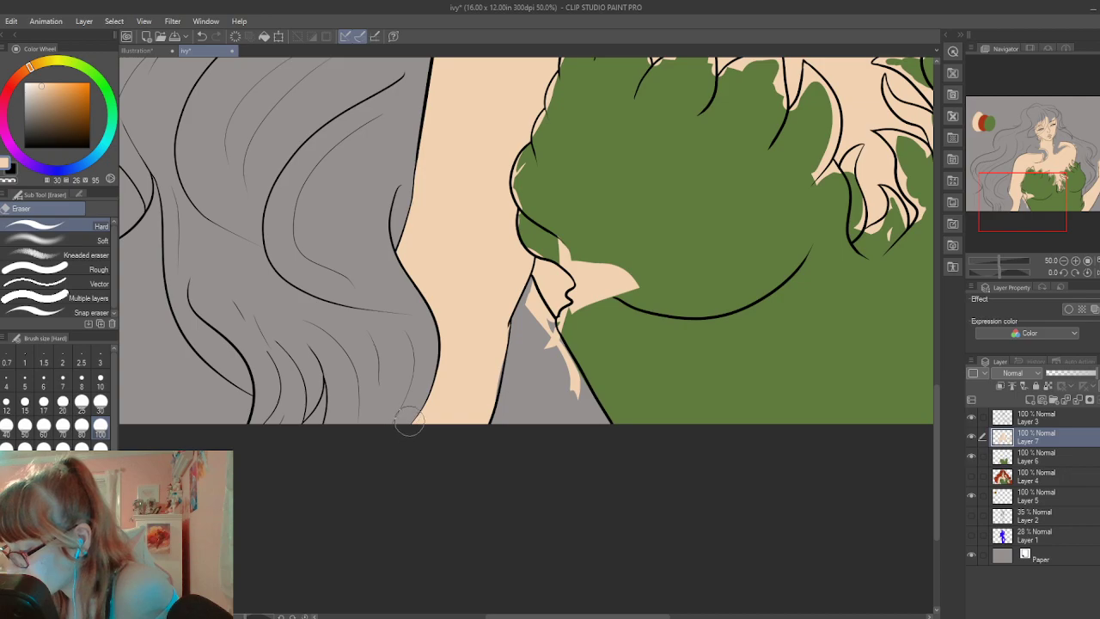
# Erase the skin colour from the gap between the lowered arm and waist and from the adjacent side of the green bodice
pyautogui.moveTo(556, 348)
pyautogui.mouseDown()
pyautogui.moveTo(530, 292)
pyautogui.moveTo(528, 312)
pyautogui.moveTo(532, 291)
pyautogui.moveTo(536, 307)
pyautogui.moveTo(530, 278)
pyautogui.moveTo(579, 406)
pyautogui.moveTo(547, 353)
pyautogui.moveTo(569, 347)
pyautogui.moveTo(569, 317)
pyautogui.mouseUp()
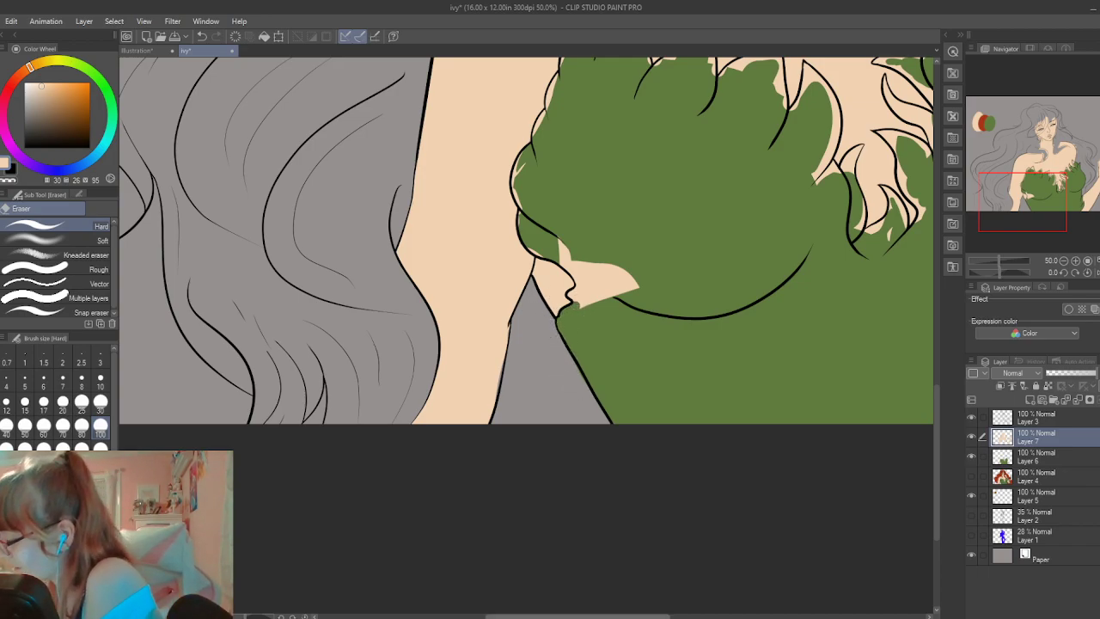
pyautogui.moveTo(666, 615); pyautogui.dragTo(710, 615)
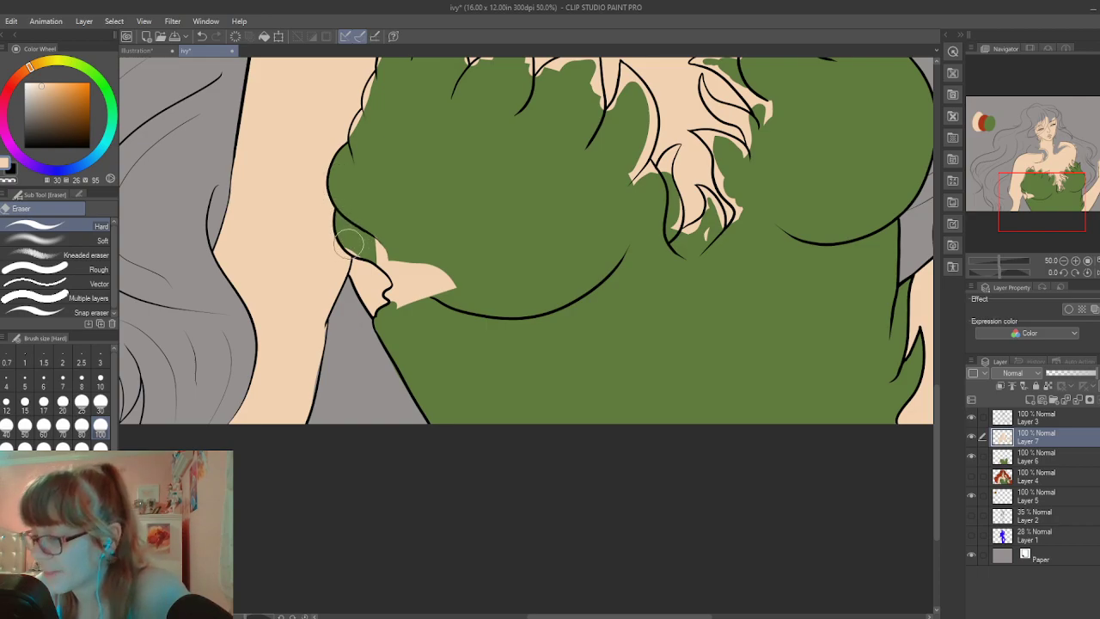
pyautogui.moveTo(378, 249); pyautogui.dragTo(373, 239)
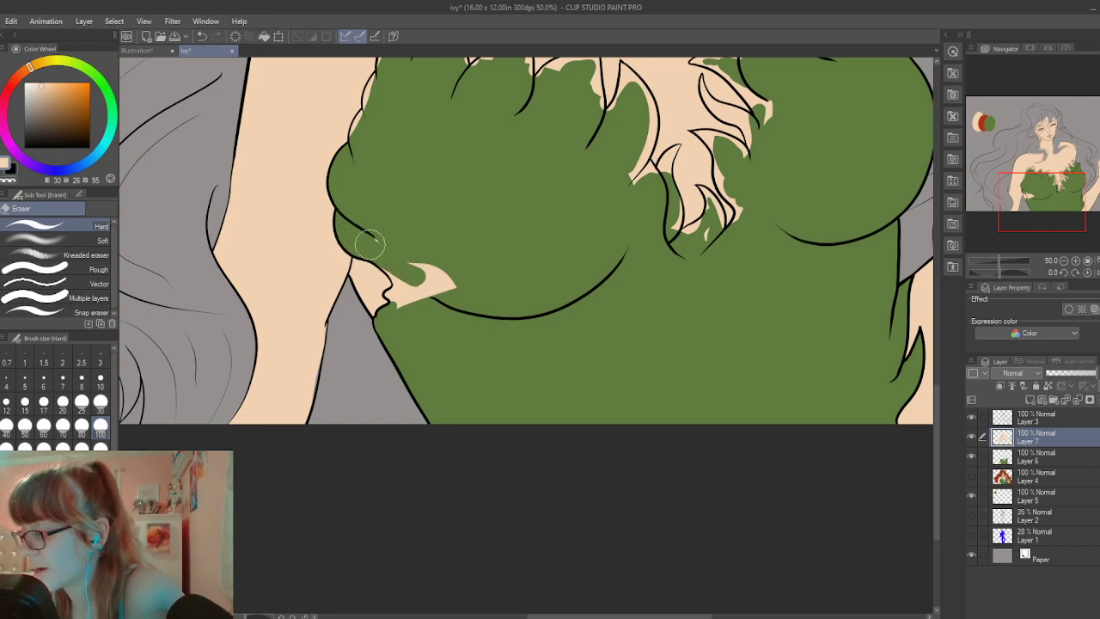
pyautogui.moveTo(410, 273)
pyautogui.mouseDown()
pyautogui.moveTo(449, 286)
pyautogui.moveTo(421, 264)
pyautogui.moveTo(407, 322)
pyautogui.moveTo(383, 262)
pyautogui.moveTo(399, 290)
pyautogui.moveTo(400, 272)
pyautogui.moveTo(401, 305)
pyautogui.moveTo(386, 296)
pyautogui.moveTo(421, 311)
pyautogui.mouseUp()
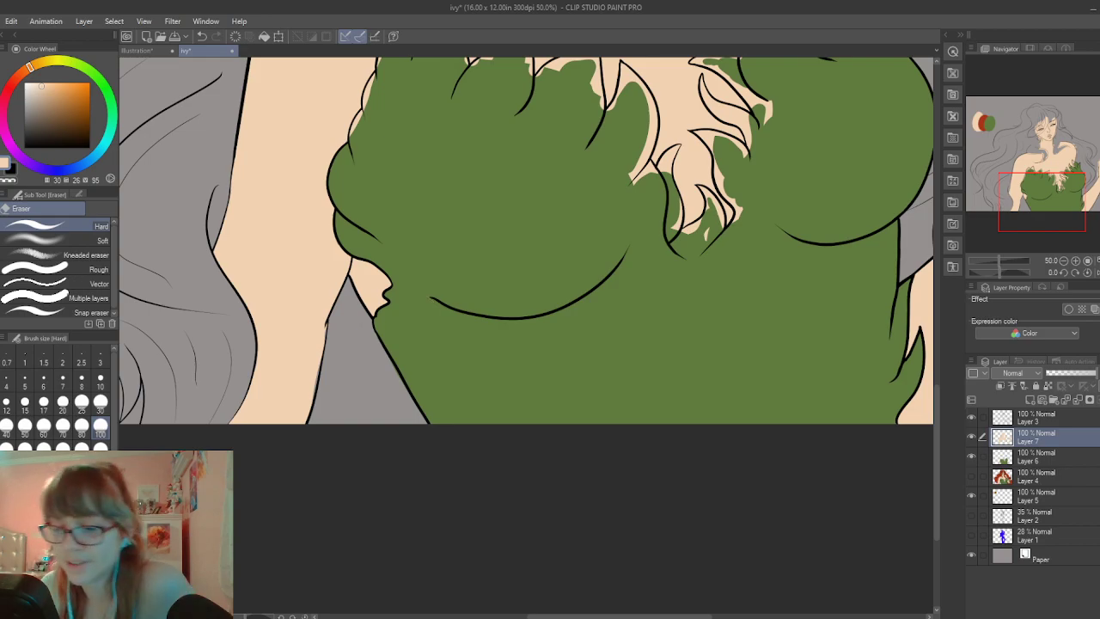
# Fill the thin uncoloured strip along the lowered forearm's inner line with the skin colour using the G-pen
pyautogui.press('p')
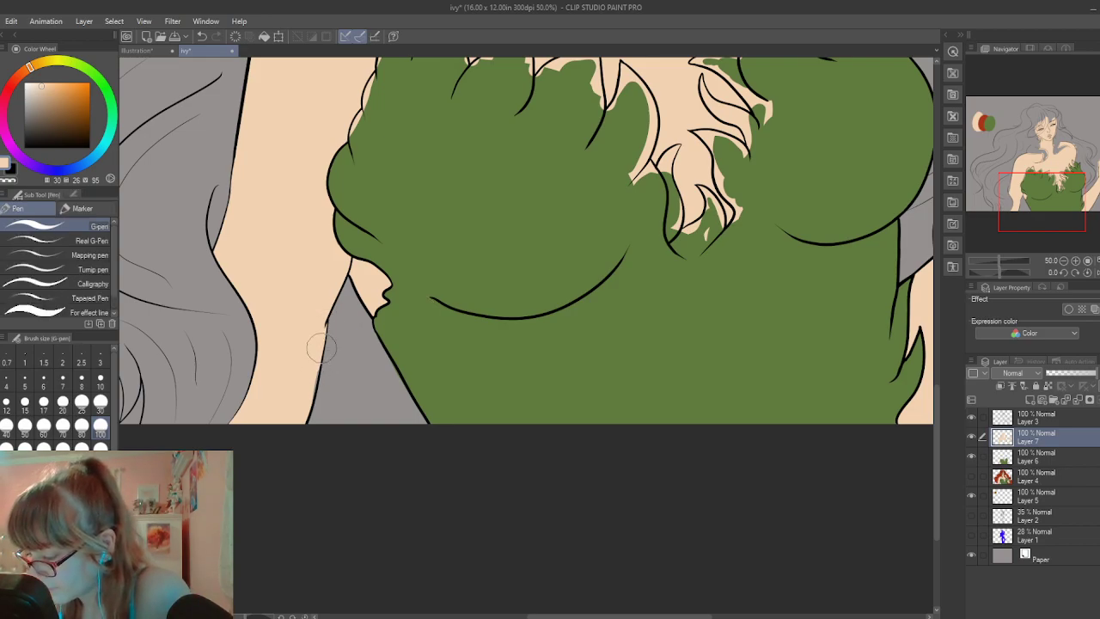
pyautogui.moveTo(320, 351); pyautogui.dragTo(311, 397)
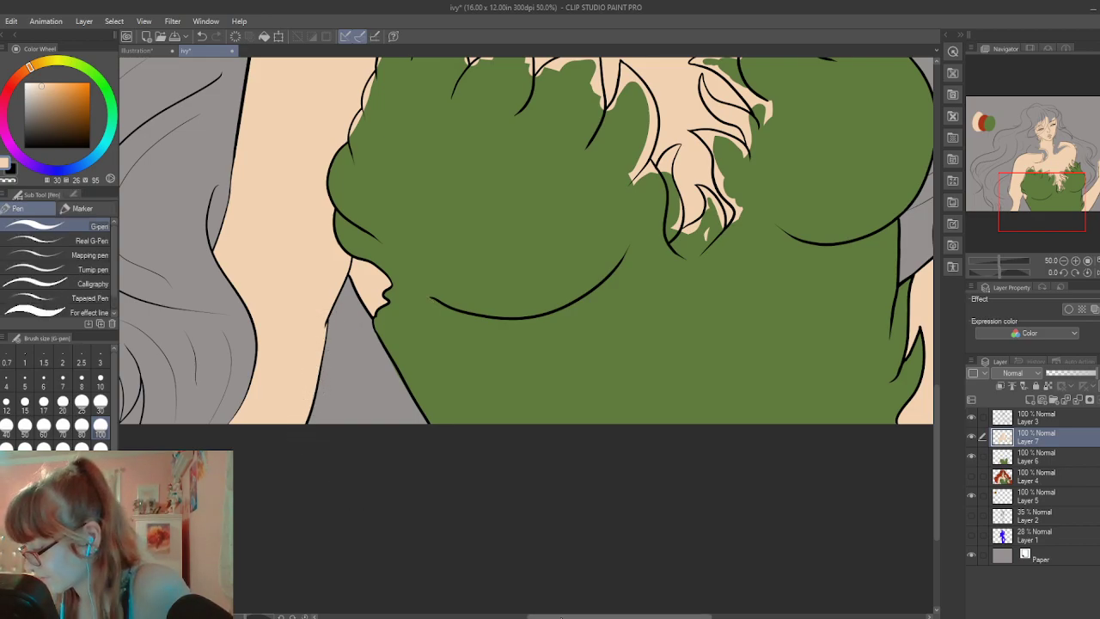
# Erase the skin colour from the bodice's outer side and first two top leaves beside the lowered arm
pyautogui.moveTo(619, 615); pyautogui.dragTo(667, 615)
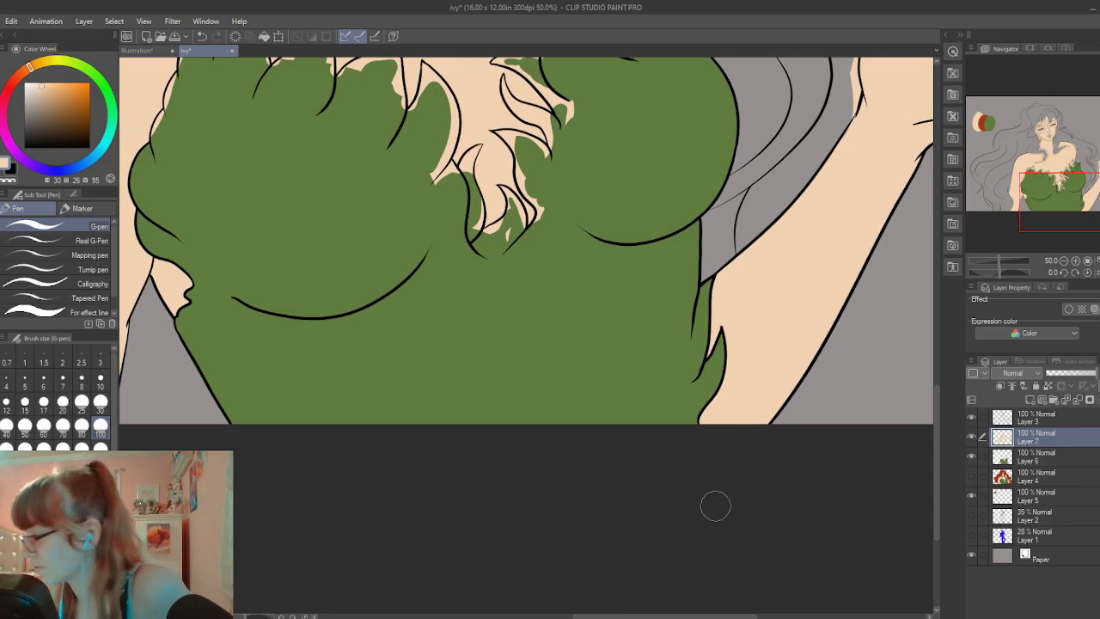
pyautogui.moveTo(935, 412); pyautogui.dragTo(942, 331)
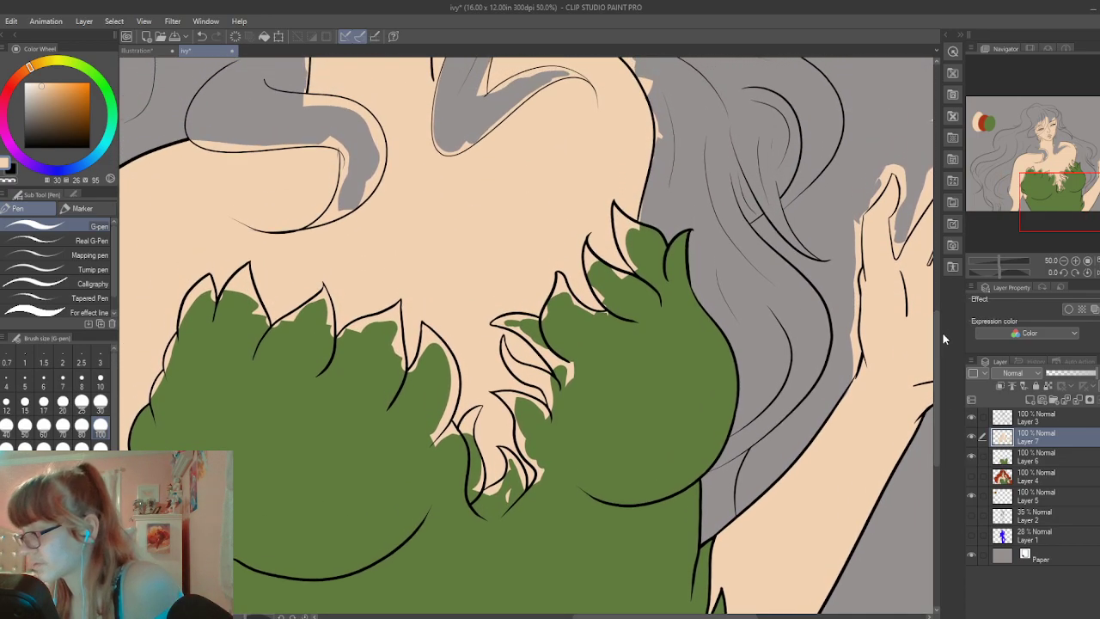
pyautogui.press('e')
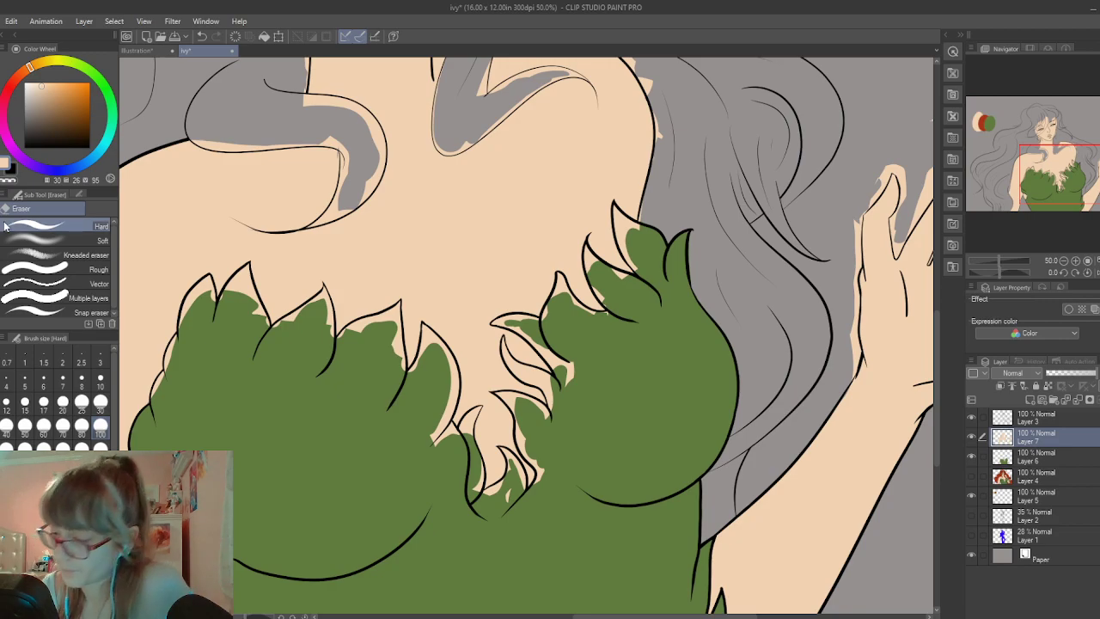
pyautogui.moveTo(246, 268)
pyautogui.mouseDown()
pyautogui.moveTo(229, 294)
pyautogui.moveTo(244, 265)
pyautogui.moveTo(222, 305)
pyautogui.moveTo(233, 334)
pyautogui.moveTo(247, 265)
pyautogui.moveTo(271, 335)
pyautogui.mouseUp()
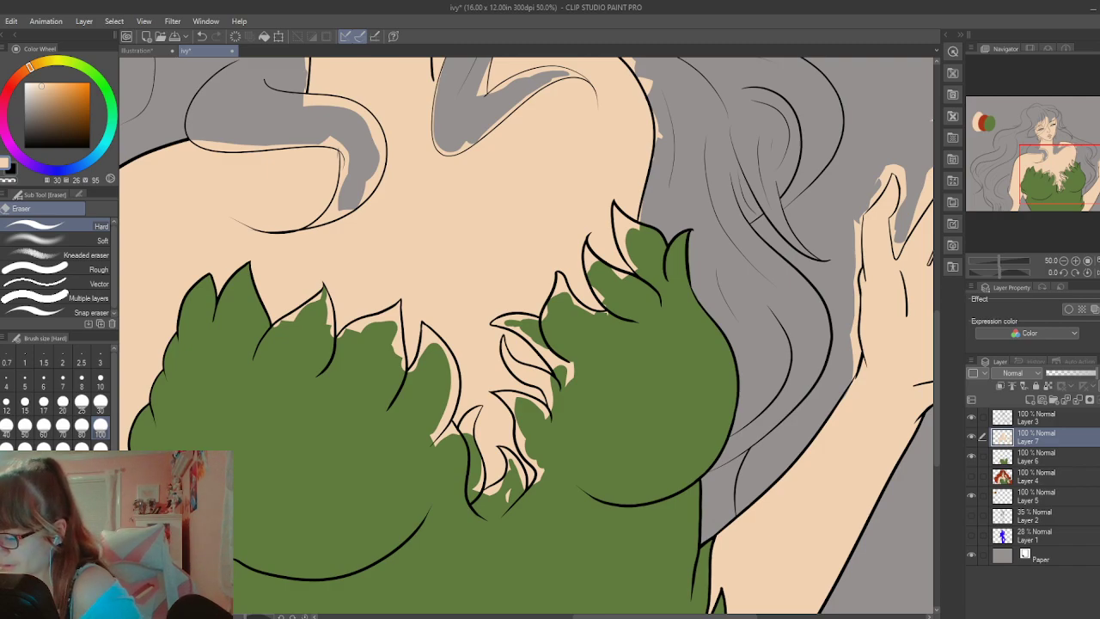
# Erase the skin colour from the two middle top leaves of the bodice cup on the lowered-arm side
pyautogui.moveTo(518, 494); pyautogui.dragTo(478, 498)
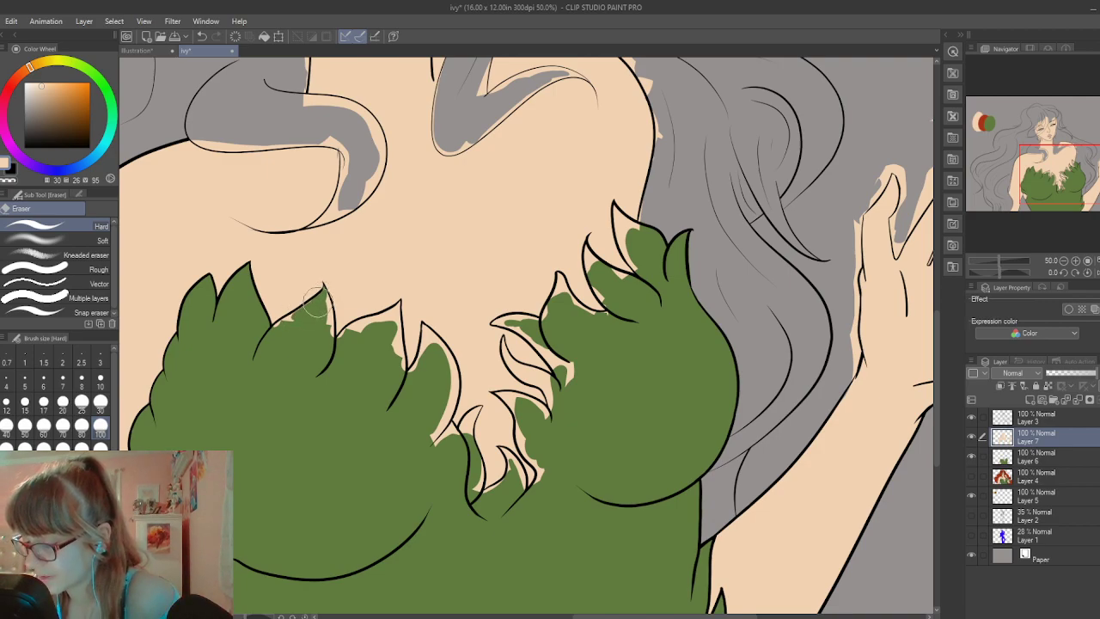
pyautogui.moveTo(317, 302)
pyautogui.mouseDown()
pyautogui.moveTo(276, 325)
pyautogui.moveTo(325, 338)
pyautogui.moveTo(322, 320)
pyautogui.moveTo(327, 342)
pyautogui.moveTo(327, 294)
pyautogui.moveTo(329, 346)
pyautogui.moveTo(344, 297)
pyautogui.moveTo(373, 335)
pyautogui.moveTo(398, 301)
pyautogui.moveTo(340, 341)
pyautogui.moveTo(369, 322)
pyautogui.moveTo(354, 326)
pyautogui.moveTo(340, 374)
pyautogui.moveTo(372, 322)
pyautogui.mouseUp()
pyautogui.press('p')
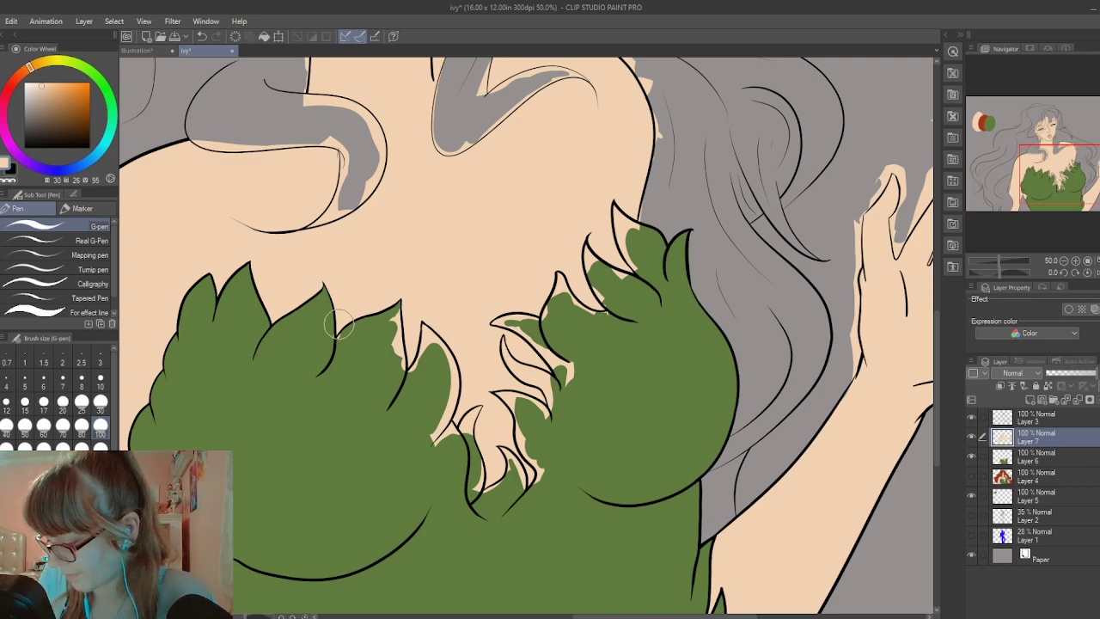
pyautogui.press('e')
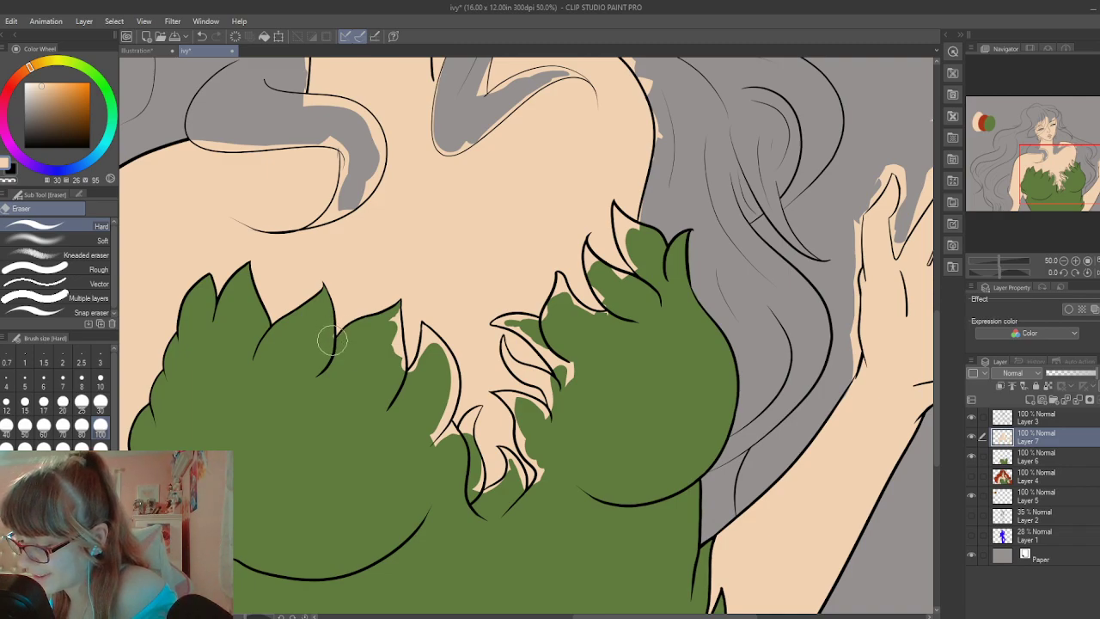
pyautogui.moveTo(392, 337)
pyautogui.mouseDown()
pyautogui.moveTo(398, 359)
pyautogui.moveTo(398, 325)
pyautogui.moveTo(400, 358)
pyautogui.mouseUp()
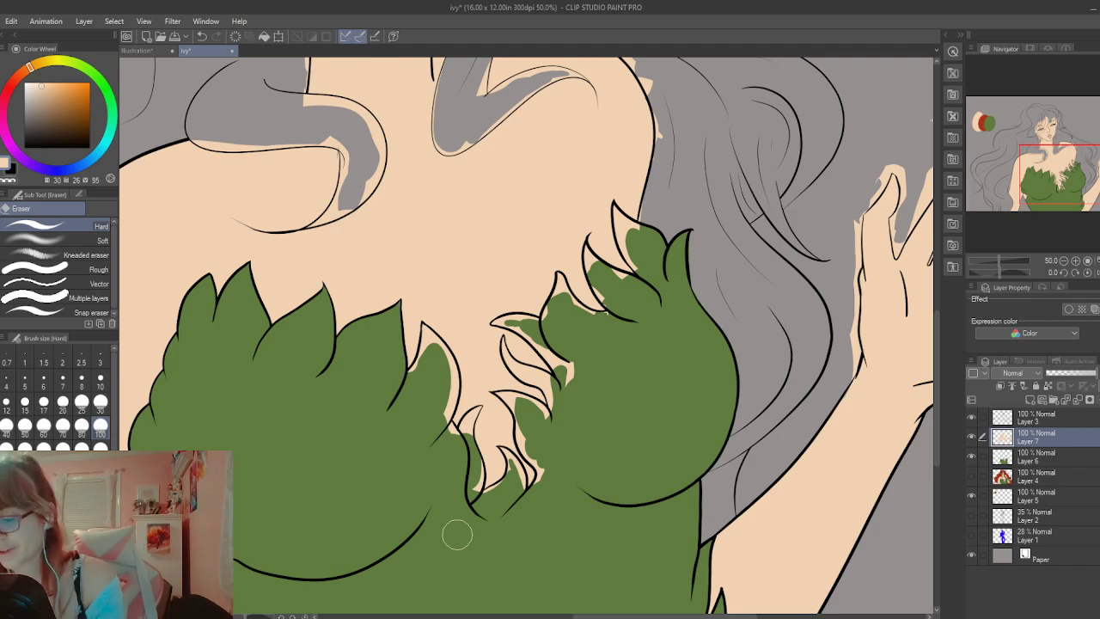
# Erase the skin colour from the two pointed bodice leaves nearest the hair on the raised-arm side and tidy their edges with the G-pen
pyautogui.scroll(2, 457, 534)
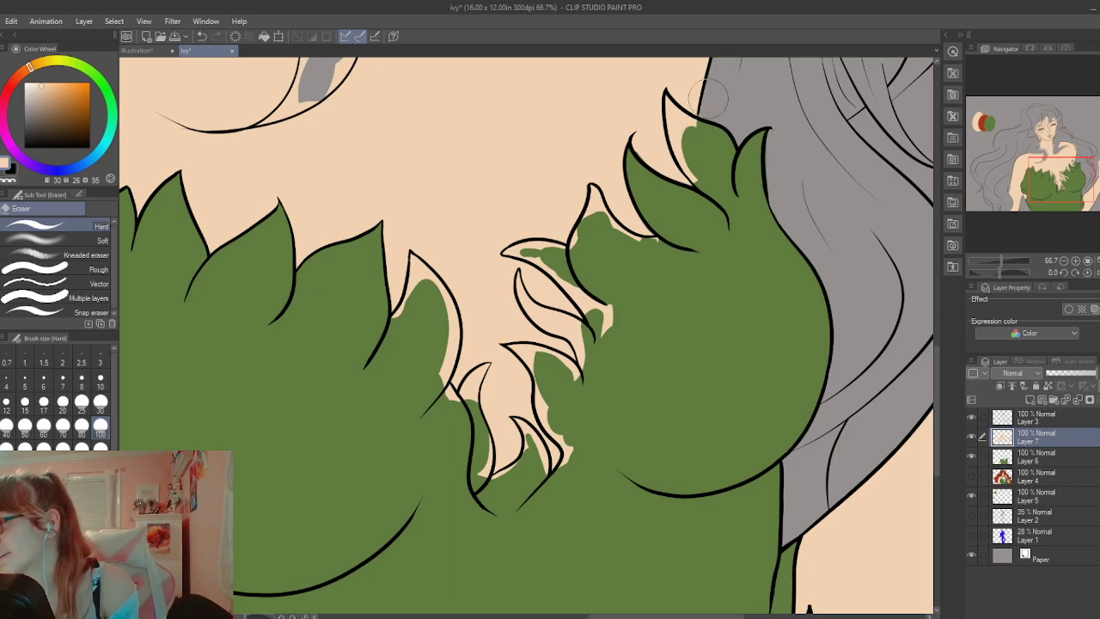
pyautogui.moveTo(676, 101); pyautogui.dragTo(712, 199)
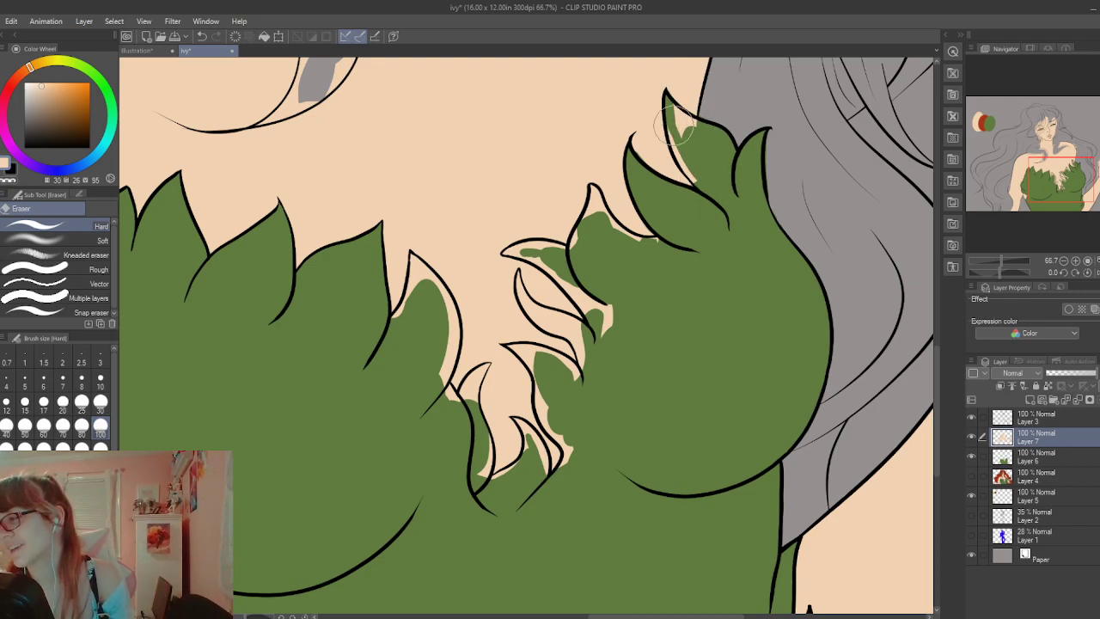
pyautogui.moveTo(673, 125)
pyautogui.mouseDown()
pyautogui.moveTo(695, 188)
pyautogui.moveTo(677, 110)
pyautogui.mouseUp()
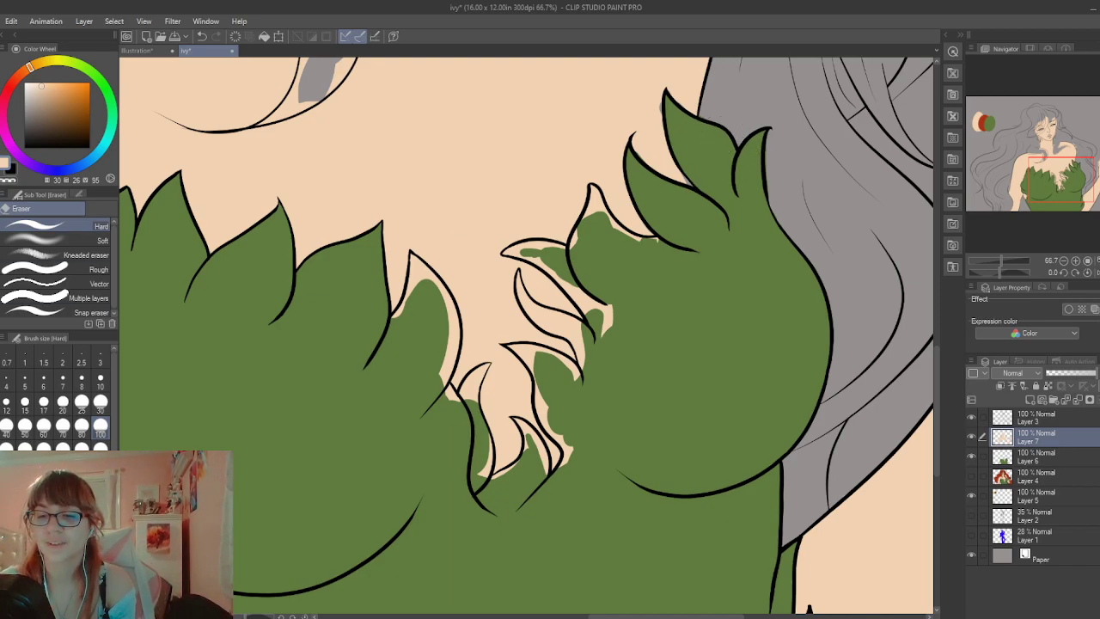
pyautogui.press('p')
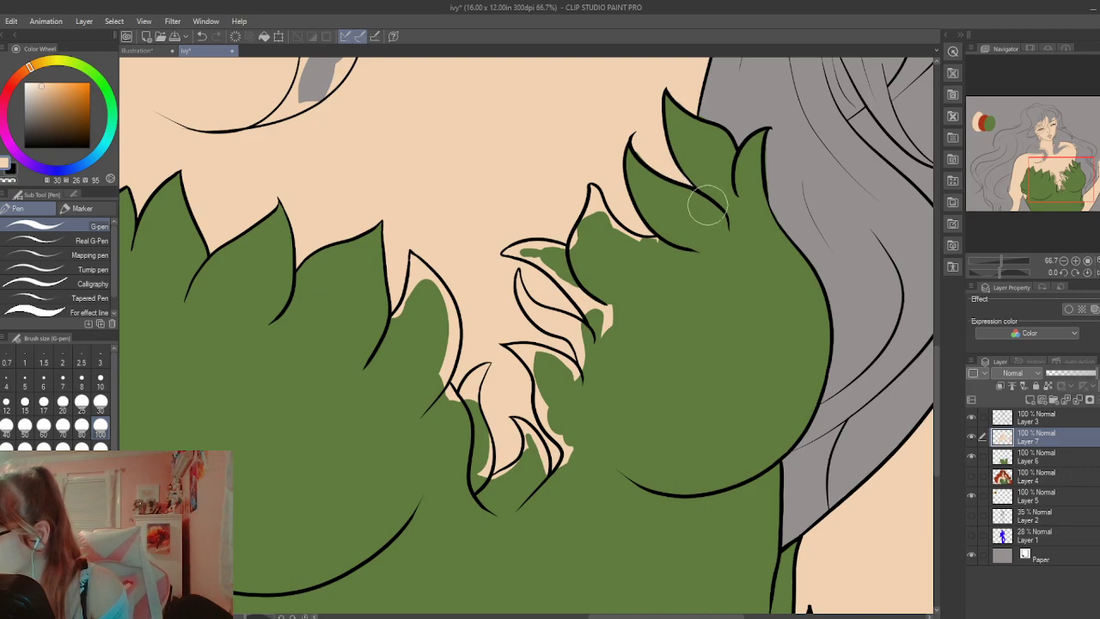
pyautogui.moveTo(650, 229)
pyautogui.mouseDown()
pyautogui.moveTo(624, 196)
pyautogui.moveTo(653, 225)
pyautogui.mouseUp()
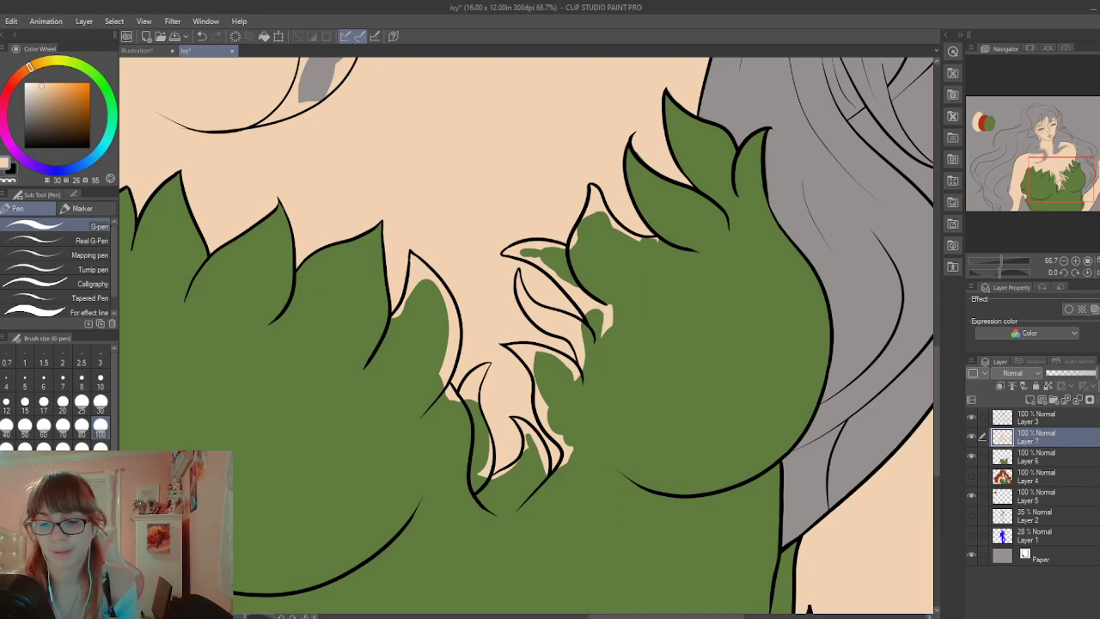
pyautogui.press('e')
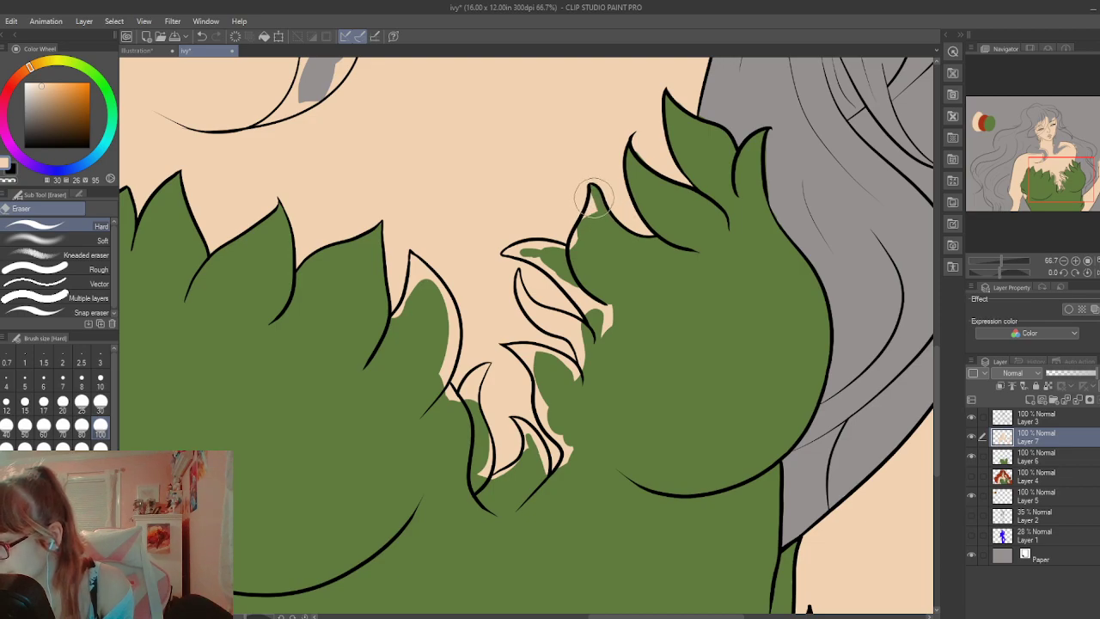
# Erase the skin colour from the upright inner leaf and the two curling leaves below it on the raised-arm cup
pyautogui.moveTo(594, 197)
pyautogui.mouseDown()
pyautogui.moveTo(582, 238)
pyautogui.moveTo(607, 315)
pyautogui.moveTo(600, 337)
pyautogui.mouseUp()
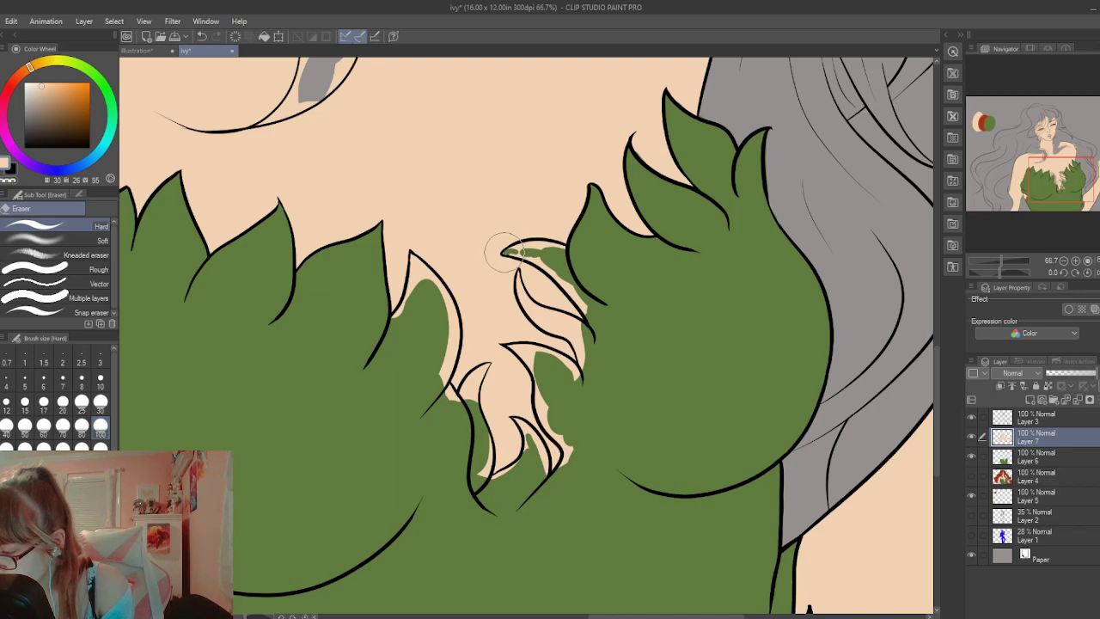
pyautogui.moveTo(504, 252)
pyautogui.mouseDown()
pyautogui.moveTo(539, 264)
pyautogui.moveTo(515, 252)
pyautogui.mouseUp()
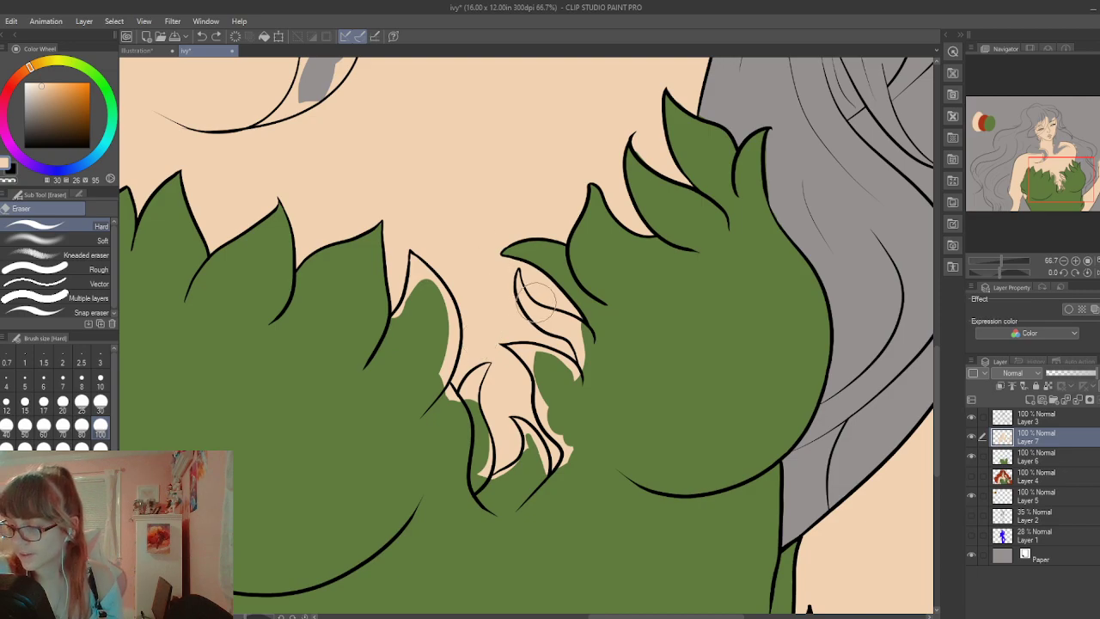
pyautogui.moveTo(517, 272)
pyautogui.mouseDown()
pyautogui.moveTo(532, 318)
pyautogui.moveTo(517, 283)
pyautogui.moveTo(555, 328)
pyautogui.moveTo(533, 319)
pyautogui.moveTo(589, 348)
pyautogui.moveTo(570, 334)
pyautogui.moveTo(590, 369)
pyautogui.moveTo(524, 288)
pyautogui.moveTo(573, 327)
pyautogui.moveTo(529, 301)
pyautogui.moveTo(563, 312)
pyautogui.mouseUp()
pyautogui.hotkey('ctrl', 'z')
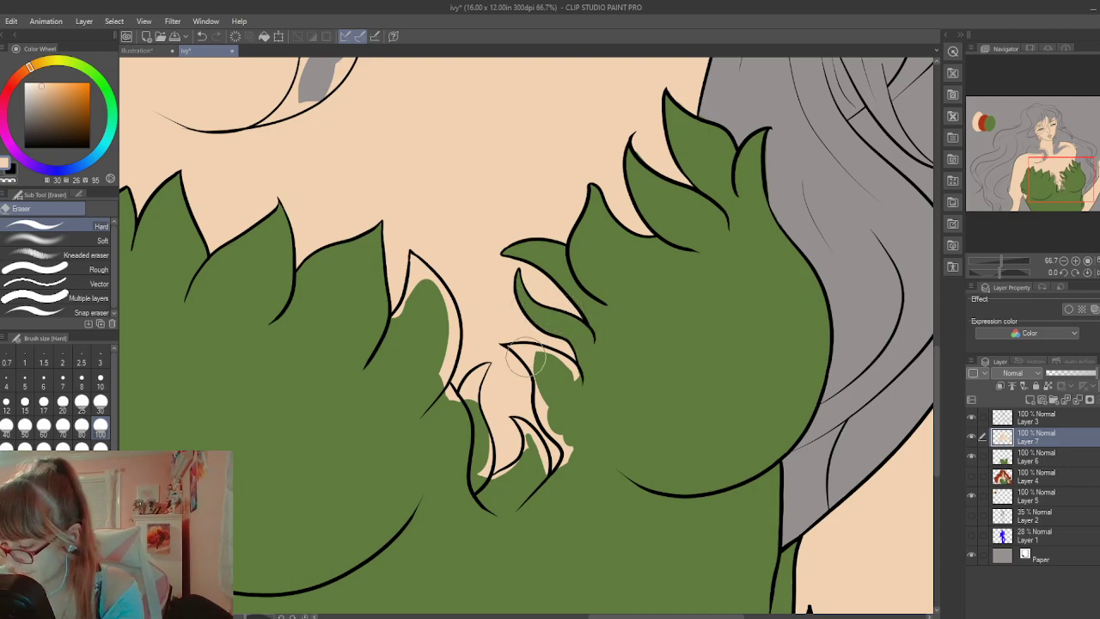
# Erase the skin colour from the lowest pointed leaf and the inner neckline edge of the raised-arm cup
pyautogui.moveTo(513, 350)
pyautogui.mouseDown()
pyautogui.moveTo(537, 368)
pyautogui.moveTo(545, 361)
pyautogui.mouseUp()
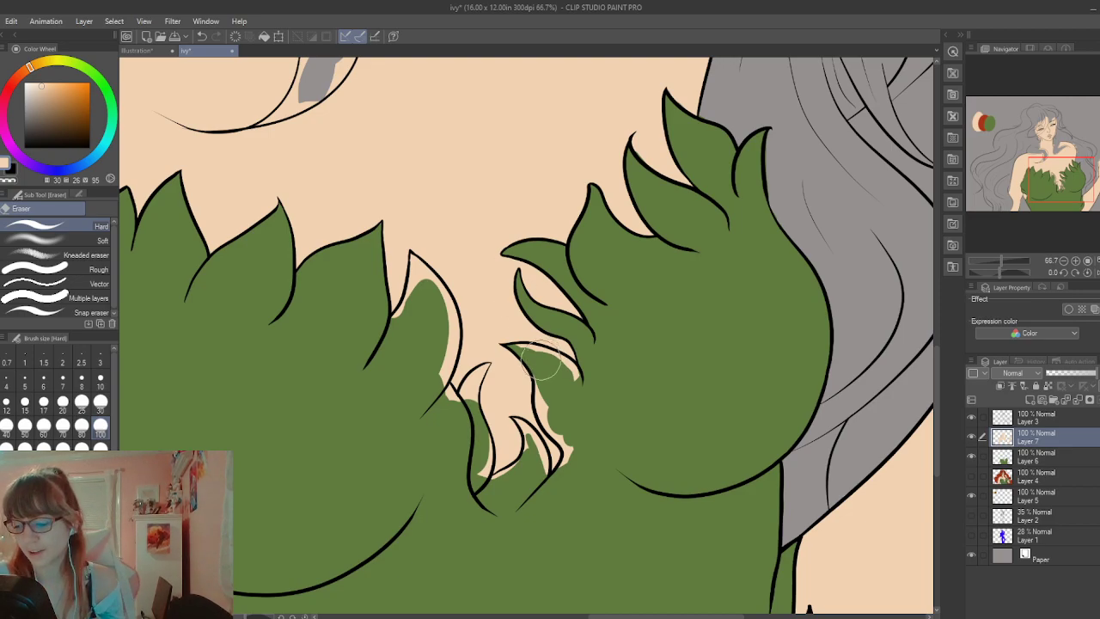
pyautogui.moveTo(541, 365)
pyautogui.mouseDown()
pyautogui.moveTo(516, 346)
pyautogui.moveTo(570, 378)
pyautogui.moveTo(539, 354)
pyautogui.moveTo(558, 371)
pyautogui.mouseUp()
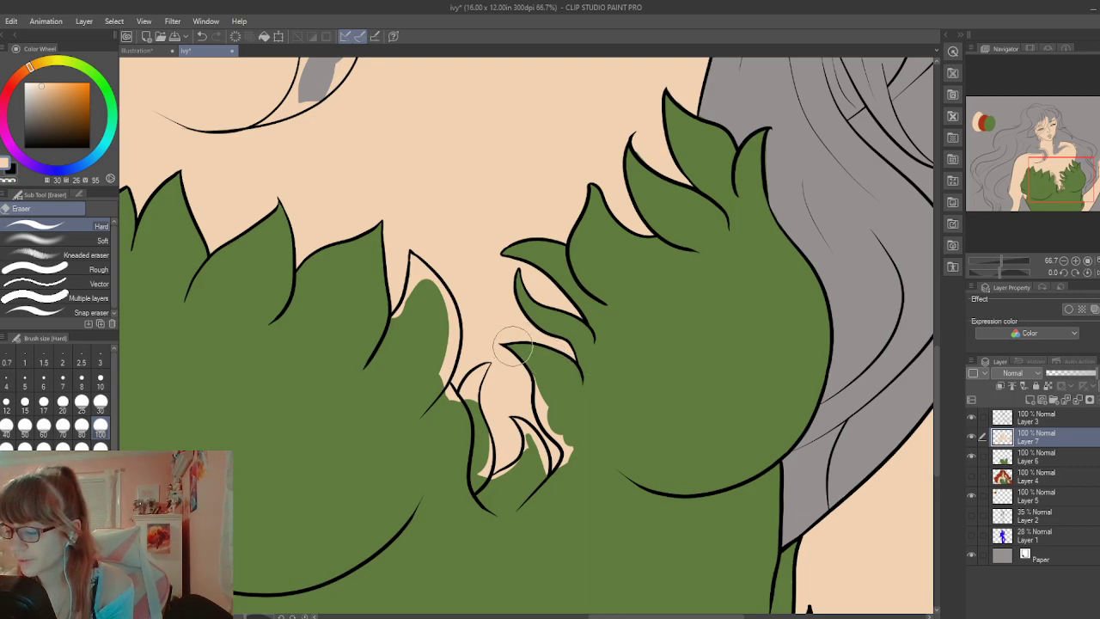
pyautogui.moveTo(514, 348)
pyautogui.mouseDown()
pyautogui.moveTo(563, 370)
pyautogui.moveTo(545, 394)
pyautogui.moveTo(535, 371)
pyautogui.moveTo(569, 450)
pyautogui.moveTo(533, 369)
pyautogui.moveTo(541, 411)
pyautogui.moveTo(548, 404)
pyautogui.moveTo(574, 447)
pyautogui.moveTo(545, 424)
pyautogui.moveTo(570, 461)
pyautogui.moveTo(572, 419)
pyautogui.mouseUp()
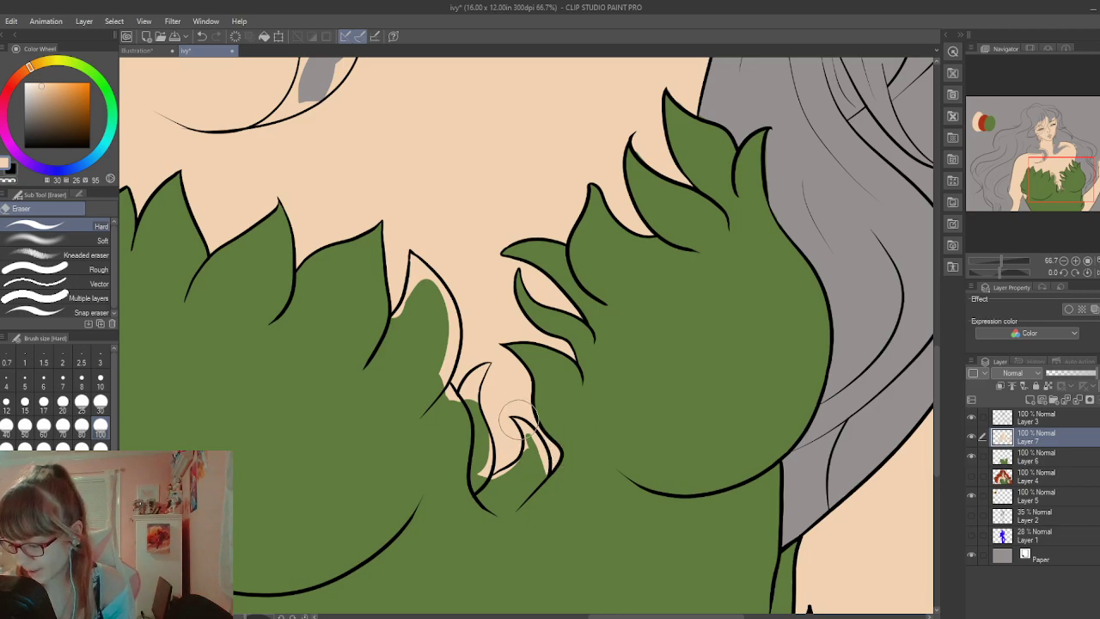
# Erase the skin colour from the two small curled leaves at the base of the neckline opening
pyautogui.moveTo(524, 434)
pyautogui.mouseDown()
pyautogui.moveTo(526, 451)
pyautogui.moveTo(531, 427)
pyautogui.mouseUp()
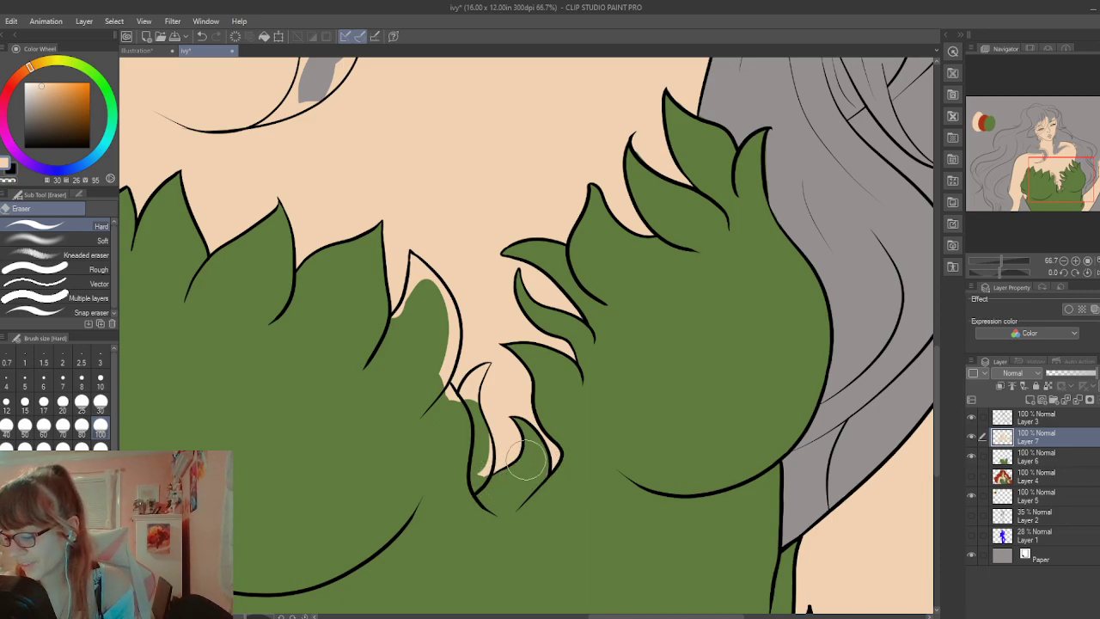
pyautogui.moveTo(471, 384)
pyautogui.mouseDown()
pyautogui.moveTo(489, 364)
pyautogui.moveTo(475, 392)
pyautogui.mouseUp()
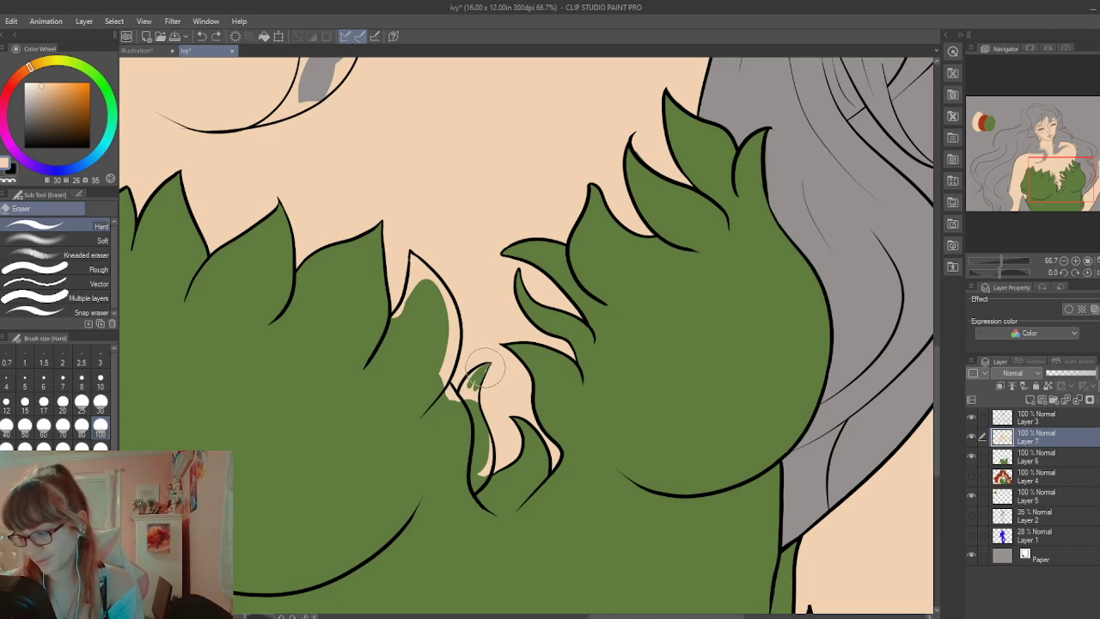
pyautogui.moveTo(478, 383)
pyautogui.mouseDown()
pyautogui.moveTo(475, 405)
pyautogui.moveTo(464, 385)
pyautogui.mouseUp()
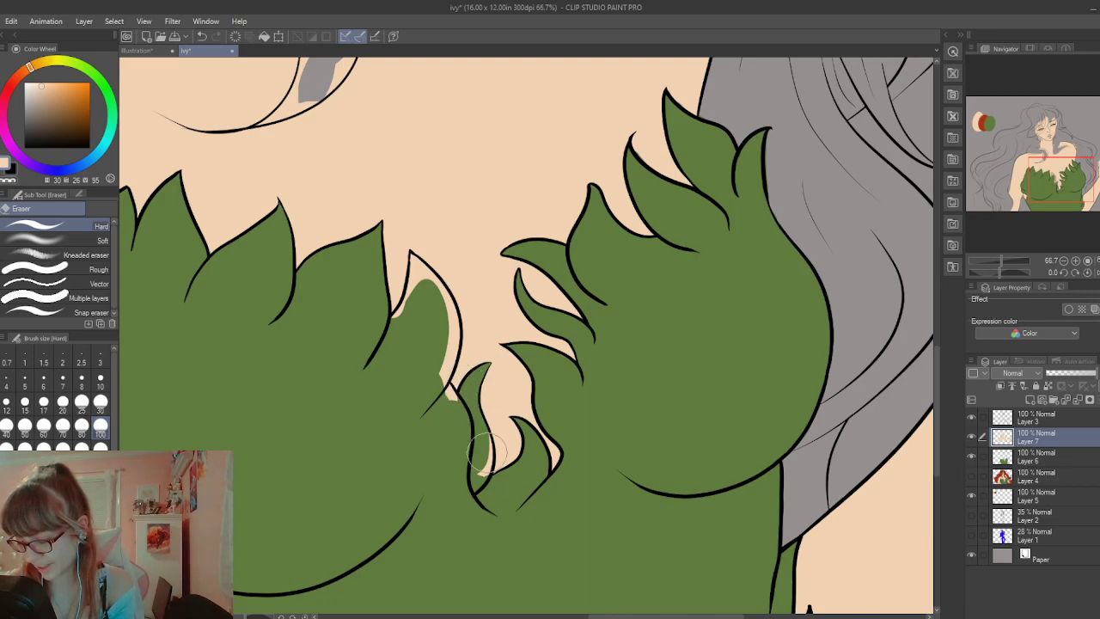
pyautogui.moveTo(485, 451); pyautogui.dragTo(471, 492)
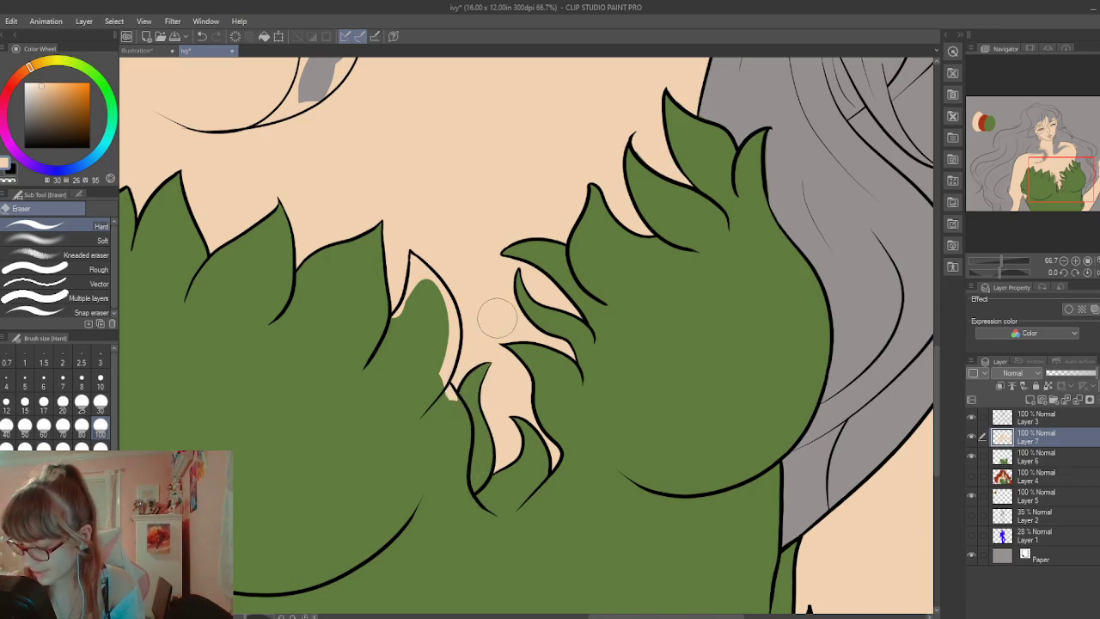
pyautogui.press('p')
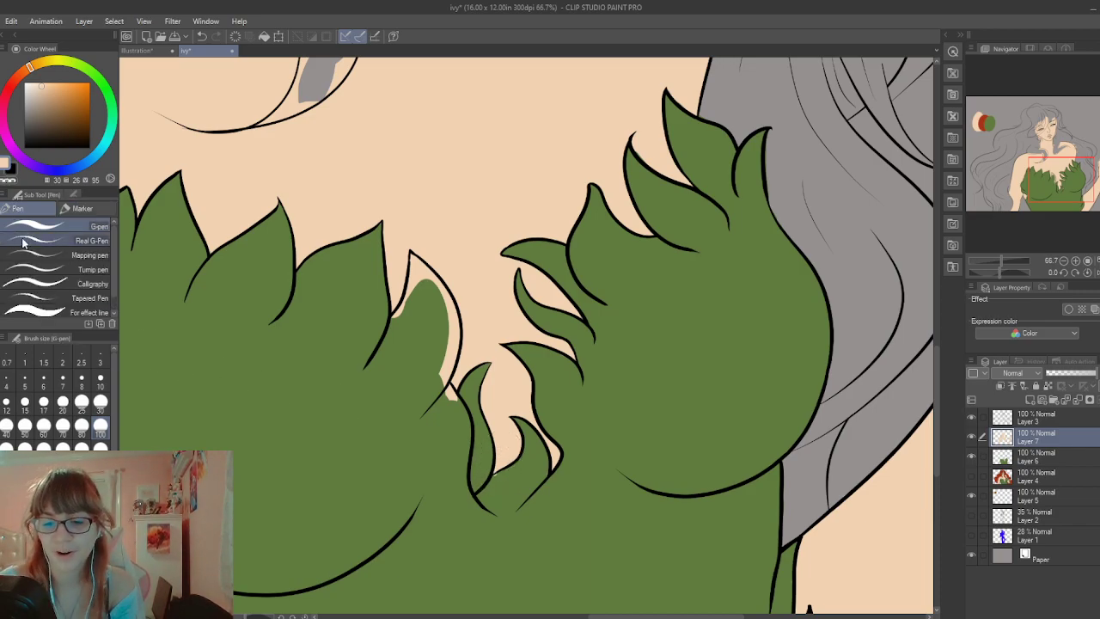
pyautogui.press('e')
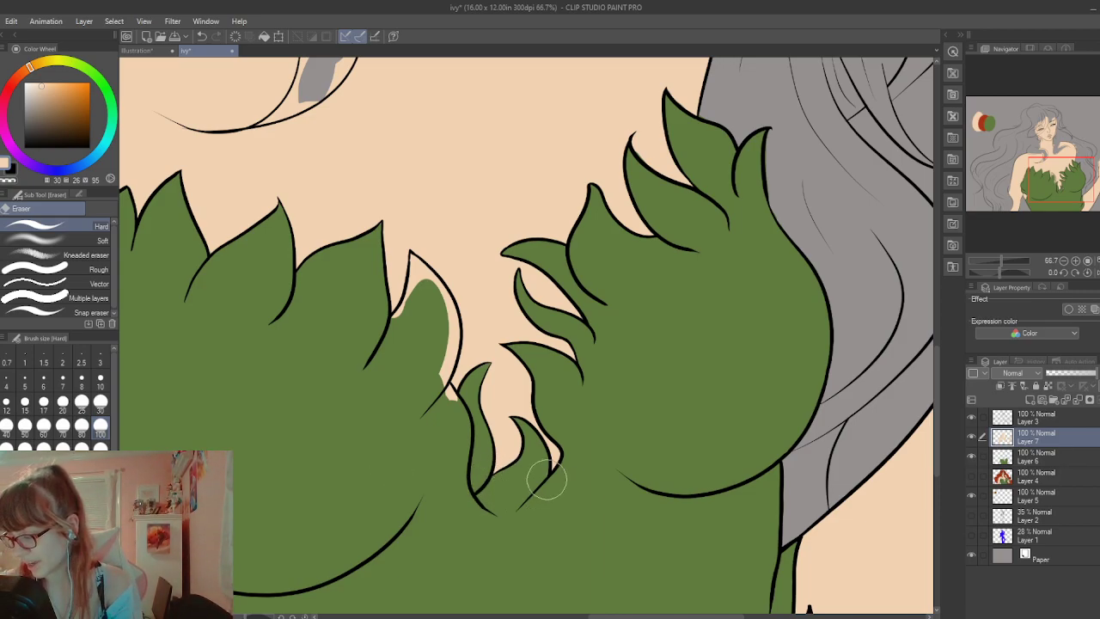
# Erase the remaining skin colour from the innermost large leaf of the lowered-arm cup, from its tip down its inner edge
pyautogui.moveTo(453, 395)
pyautogui.mouseDown()
pyautogui.moveTo(437, 373)
pyautogui.moveTo(451, 400)
pyautogui.mouseUp()
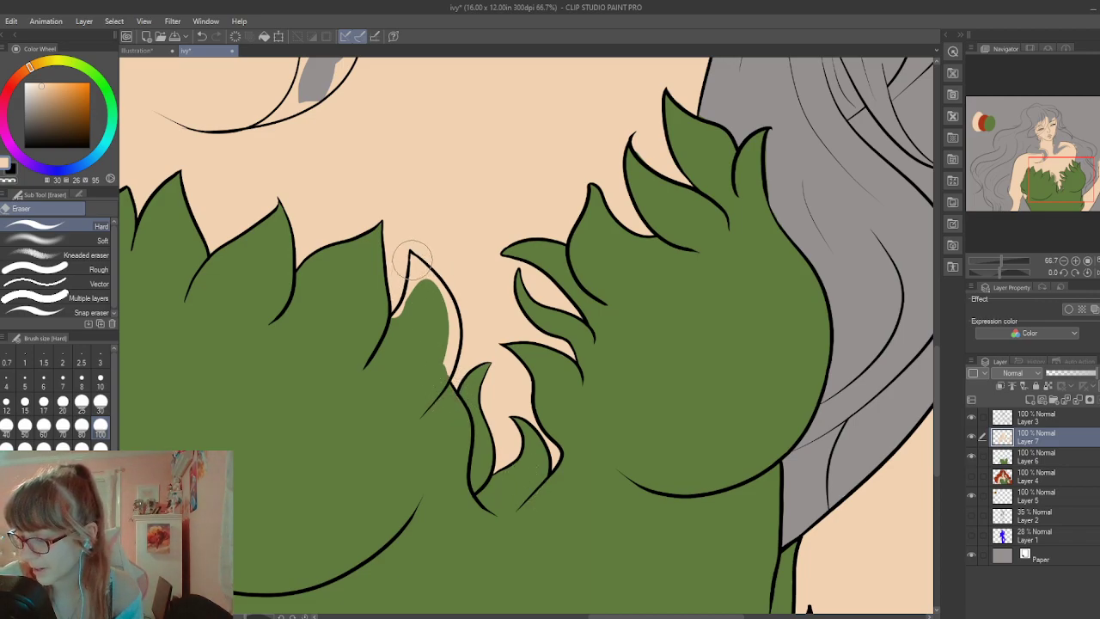
pyautogui.moveTo(410, 259)
pyautogui.mouseDown()
pyautogui.moveTo(399, 319)
pyautogui.moveTo(402, 309)
pyautogui.mouseUp()
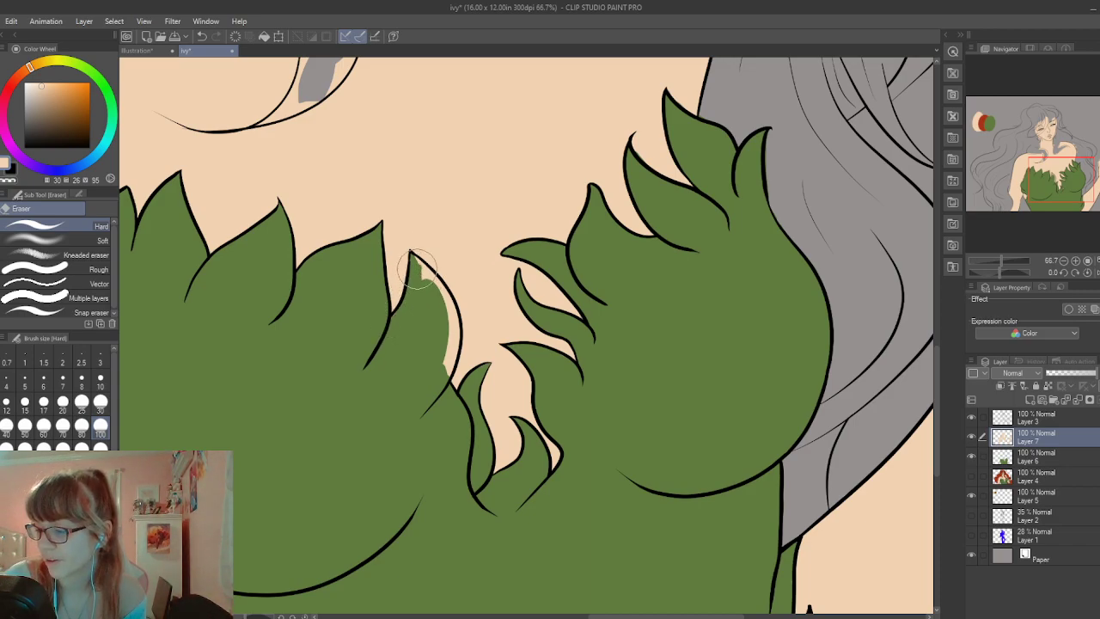
pyautogui.moveTo(424, 271)
pyautogui.mouseDown()
pyautogui.moveTo(439, 329)
pyautogui.moveTo(435, 288)
pyautogui.moveTo(447, 300)
pyautogui.moveTo(434, 282)
pyautogui.moveTo(450, 341)
pyautogui.moveTo(438, 317)
pyautogui.moveTo(439, 334)
pyautogui.moveTo(449, 319)
pyautogui.moveTo(446, 365)
pyautogui.mouseUp()
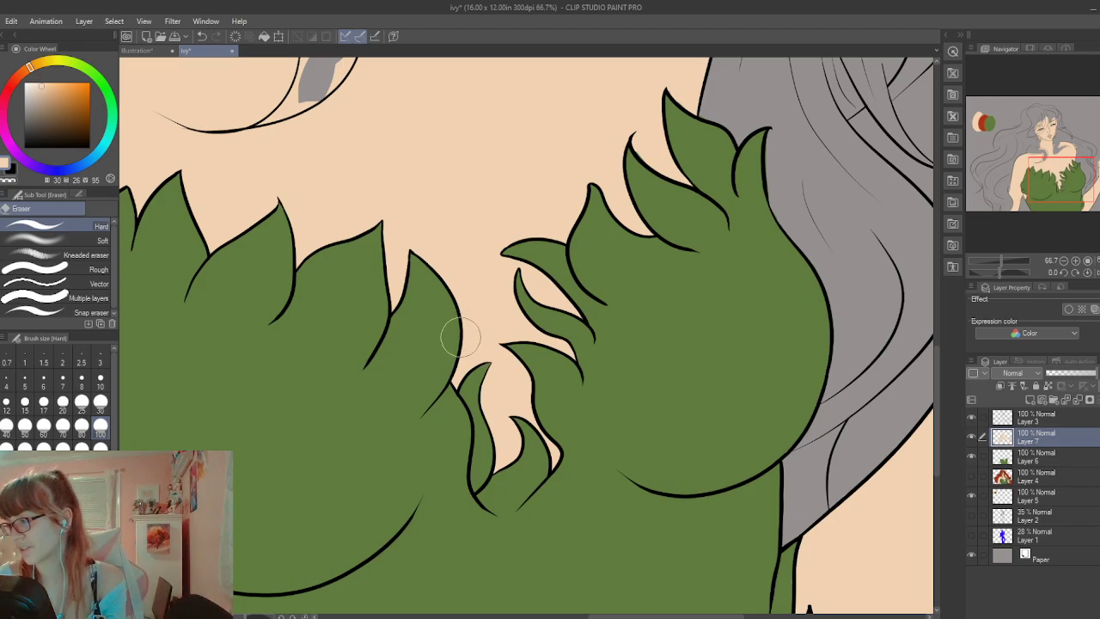
pyautogui.click(1020, 462)
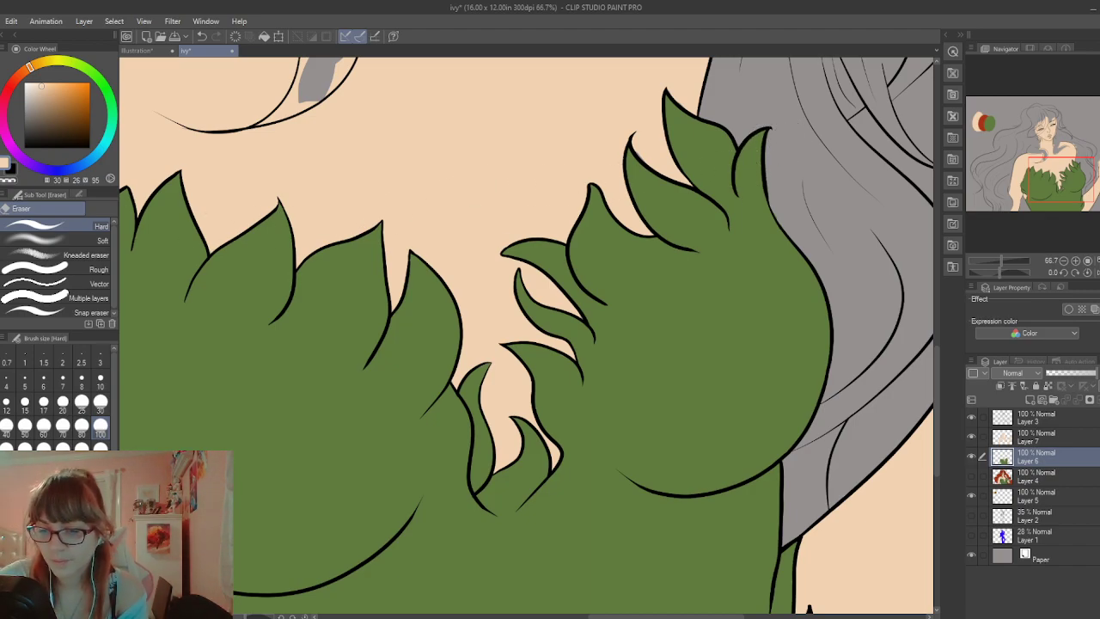
pyautogui.press('p')
pyautogui.click(1022, 444)
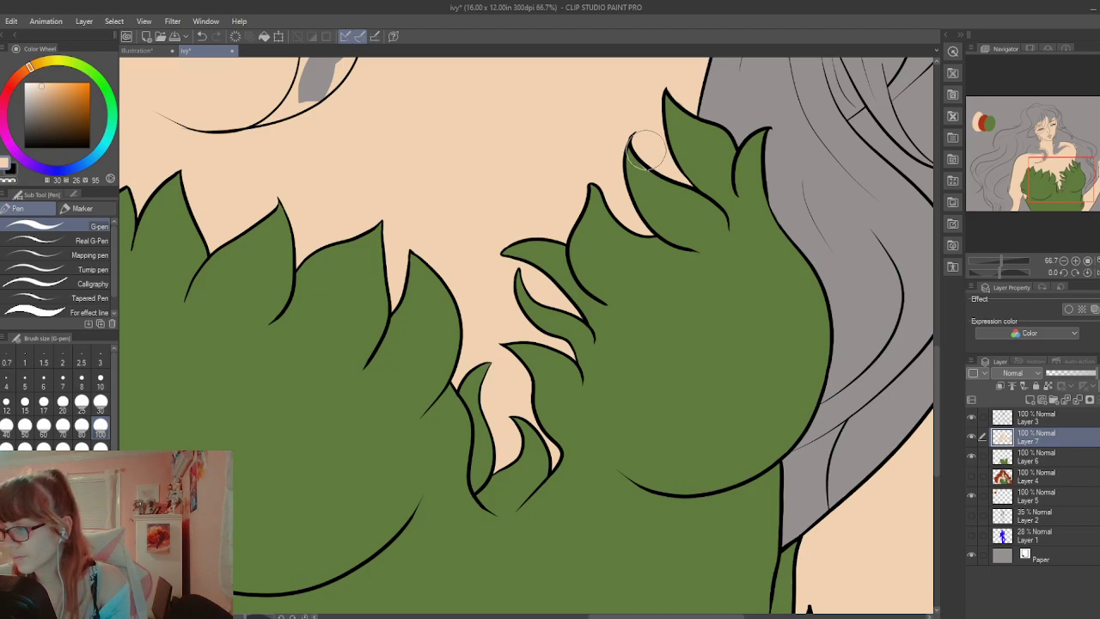
pyautogui.press('e')
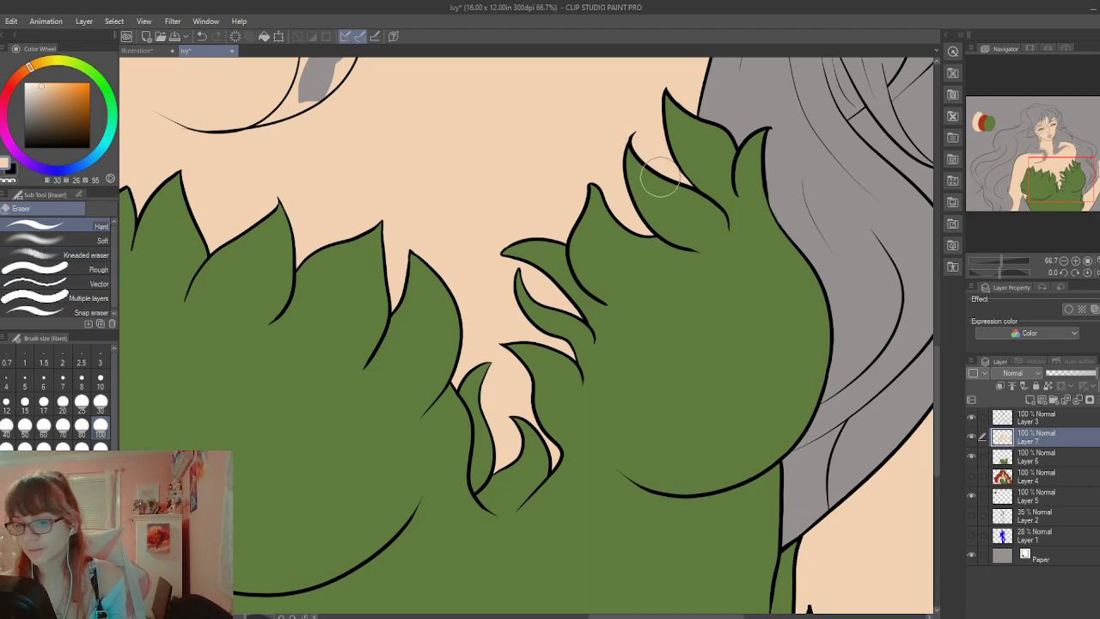
# Erase the excess skin colour outside the raised hand's outer edge, from the outermost fingertip down past the little finger's base
pyautogui.scroll(-3, 658, 177)
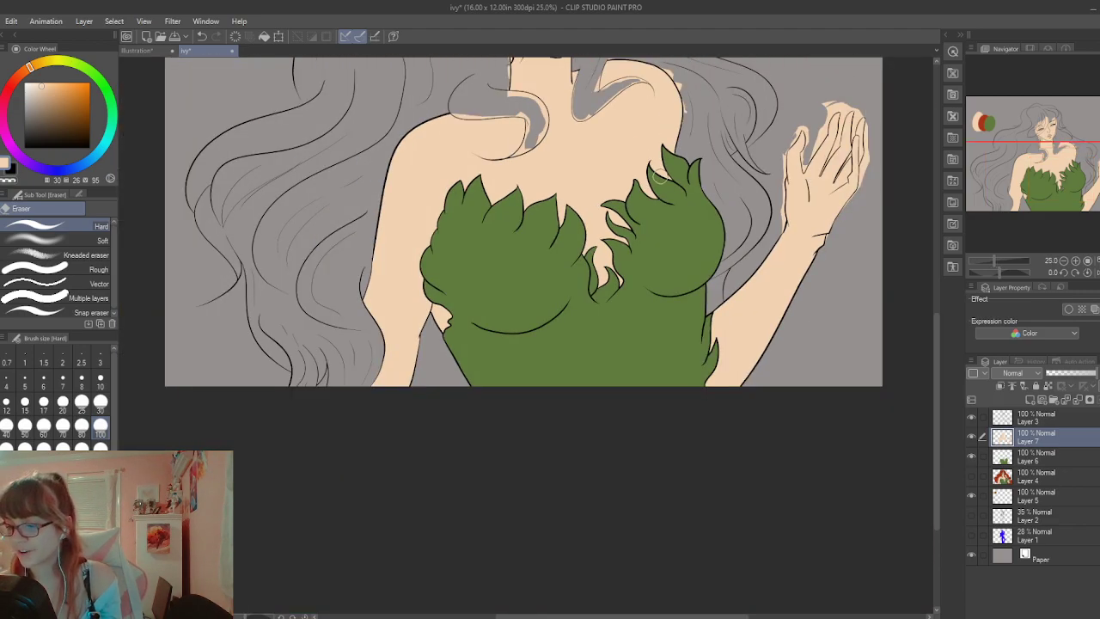
pyautogui.moveTo(661, 615); pyautogui.dragTo(732, 615)
pyautogui.scroll(4, 940, 361)
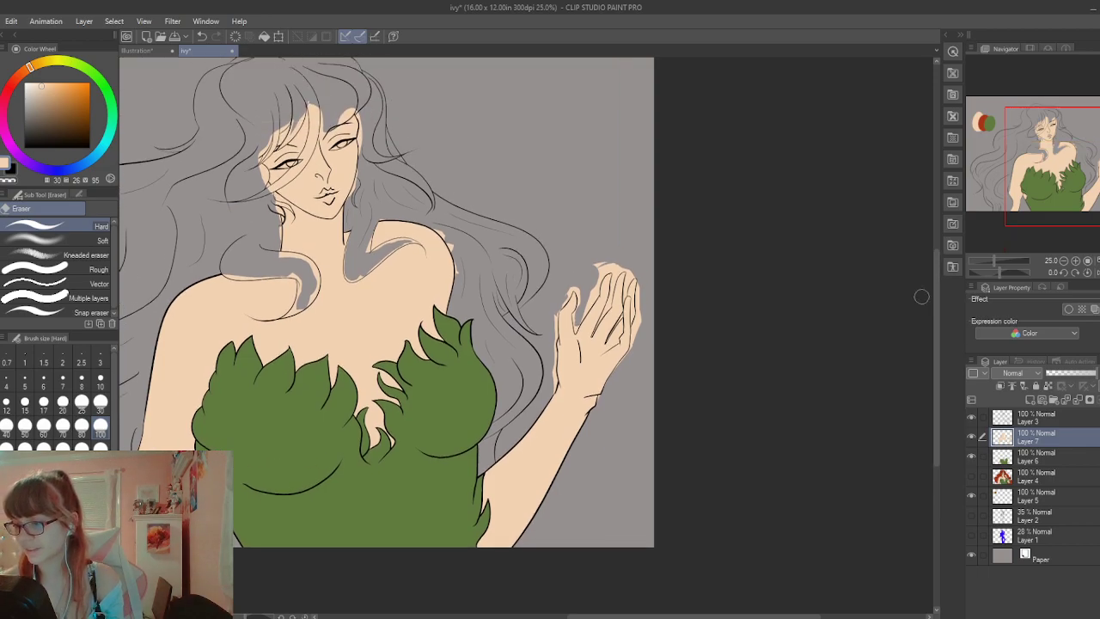
pyautogui.scroll(2, 920, 296)
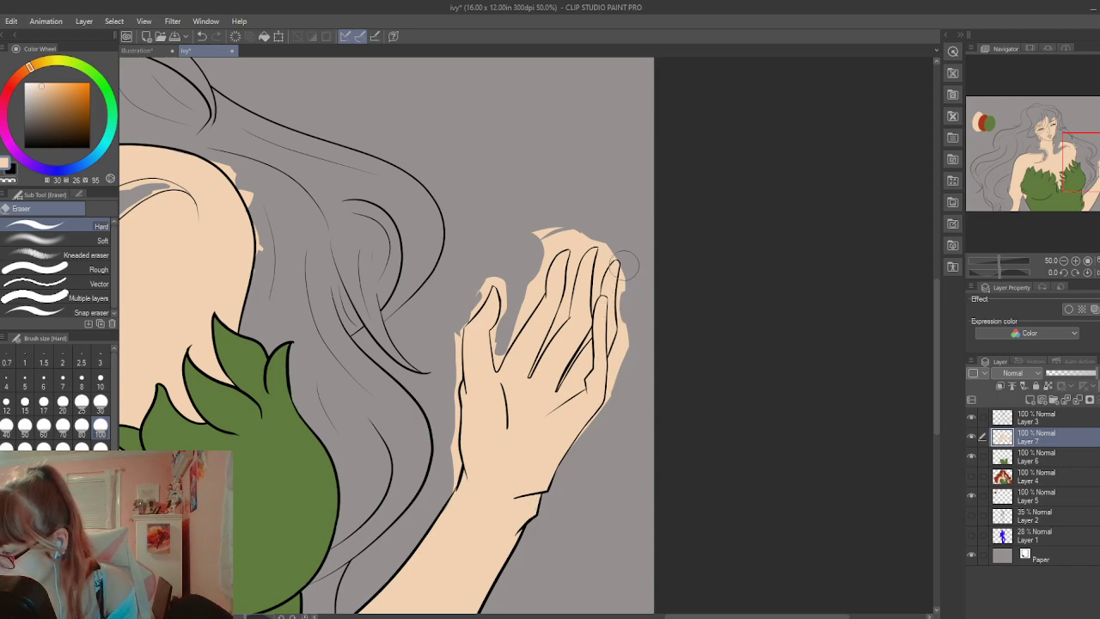
pyautogui.press('p')
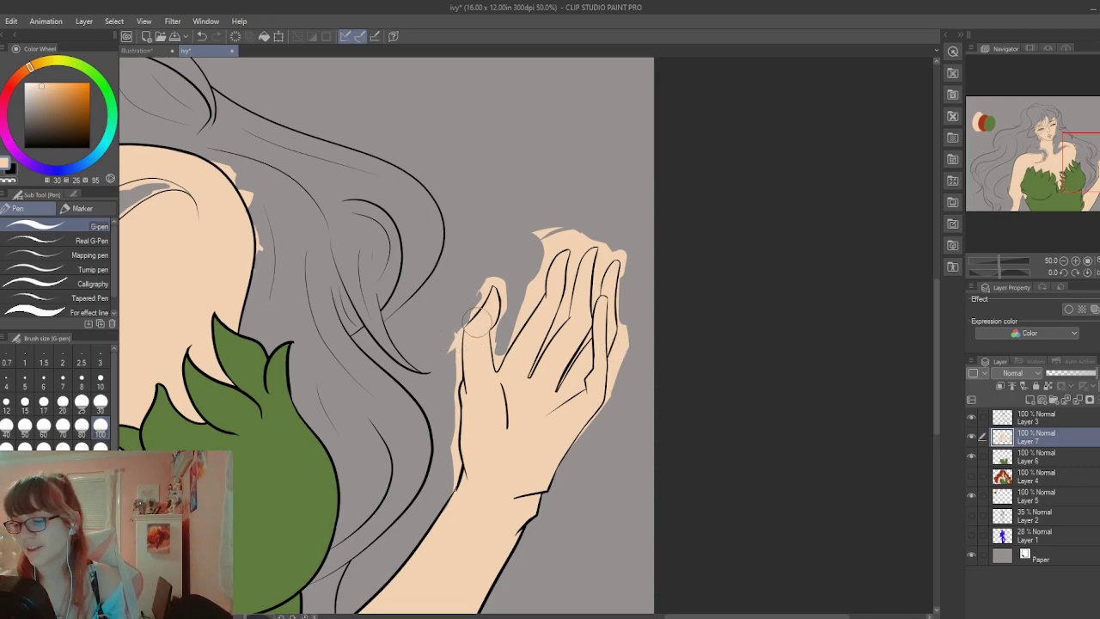
pyautogui.press('e')
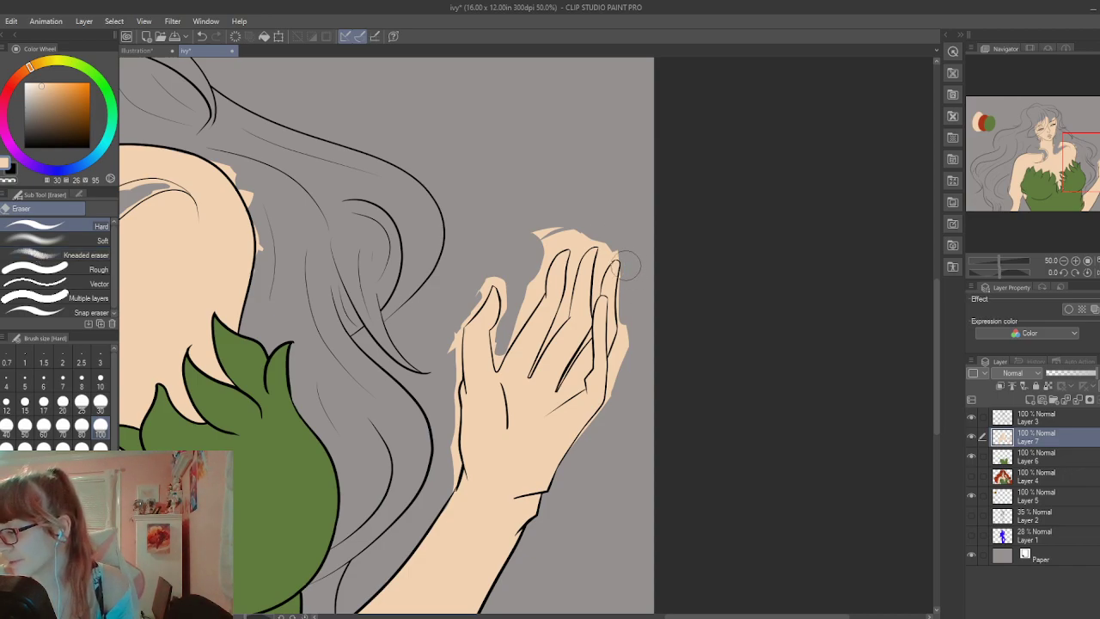
pyautogui.scroll(3, 624, 221)
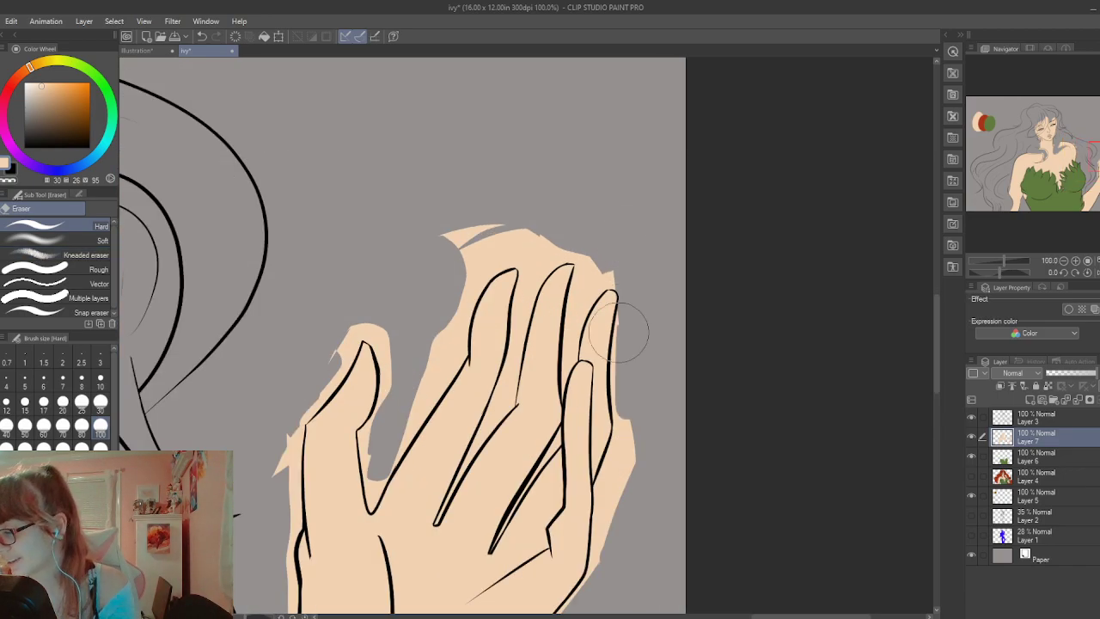
pyautogui.press('p')
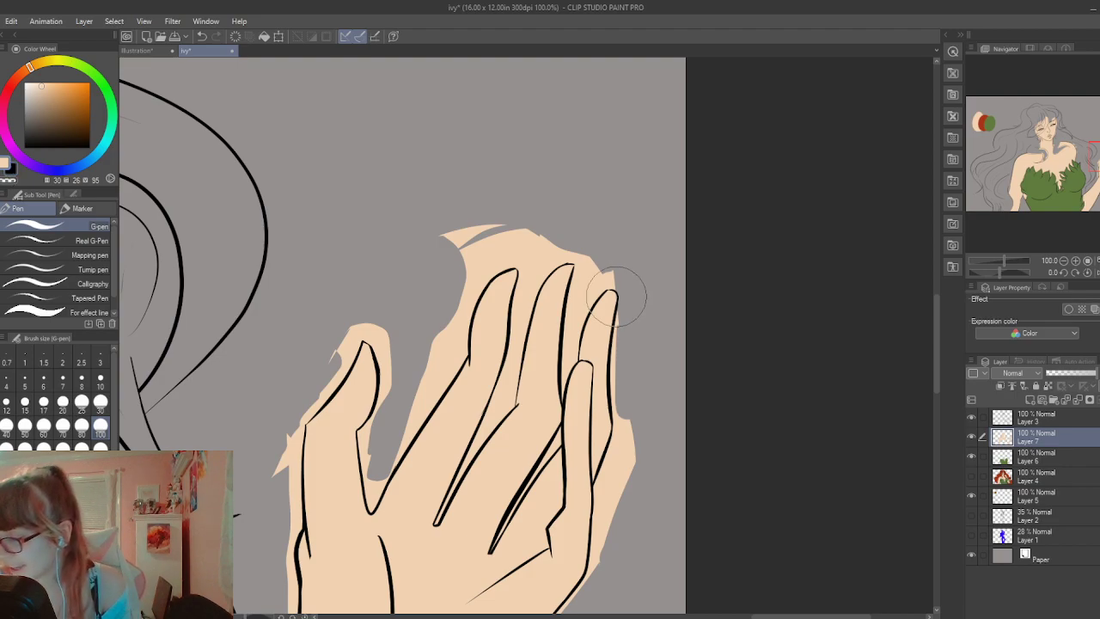
pyautogui.press('e')
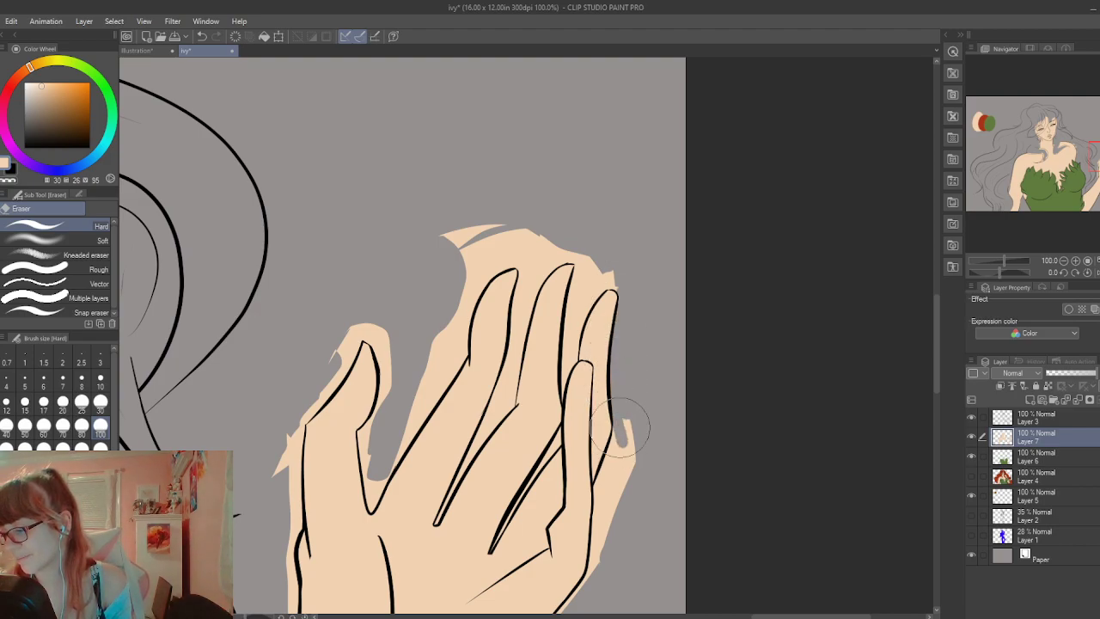
pyautogui.scroll(-5, 917, 374)
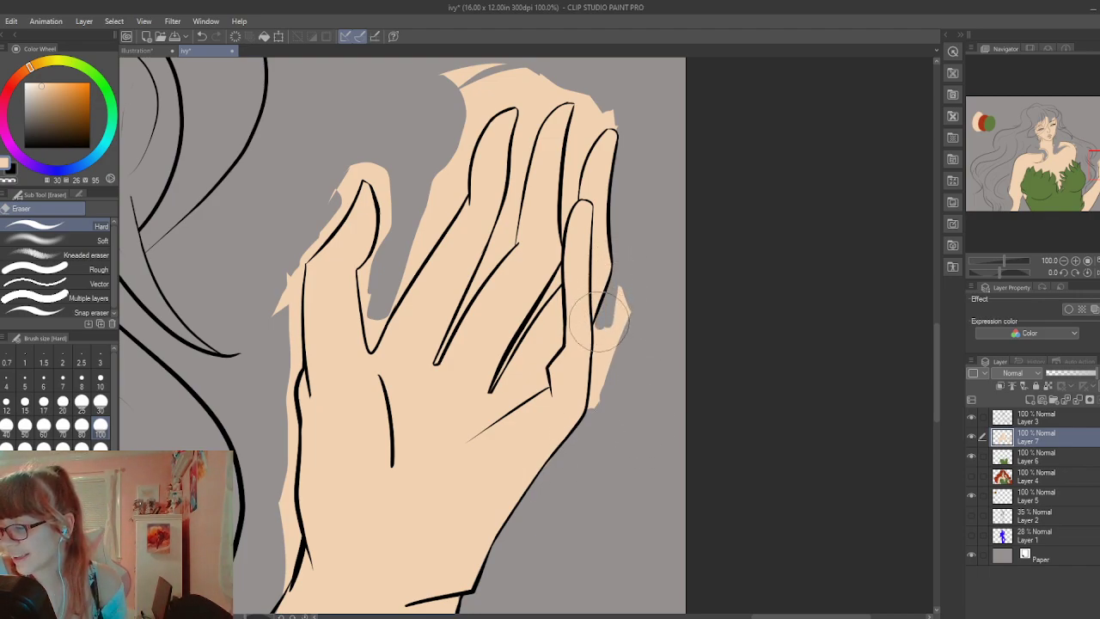
pyautogui.moveTo(607, 357)
pyautogui.mouseDown()
pyautogui.moveTo(600, 375)
pyautogui.moveTo(597, 339)
pyautogui.moveTo(595, 395)
pyautogui.moveTo(572, 392)
pyautogui.moveTo(633, 269)
pyautogui.mouseUp()
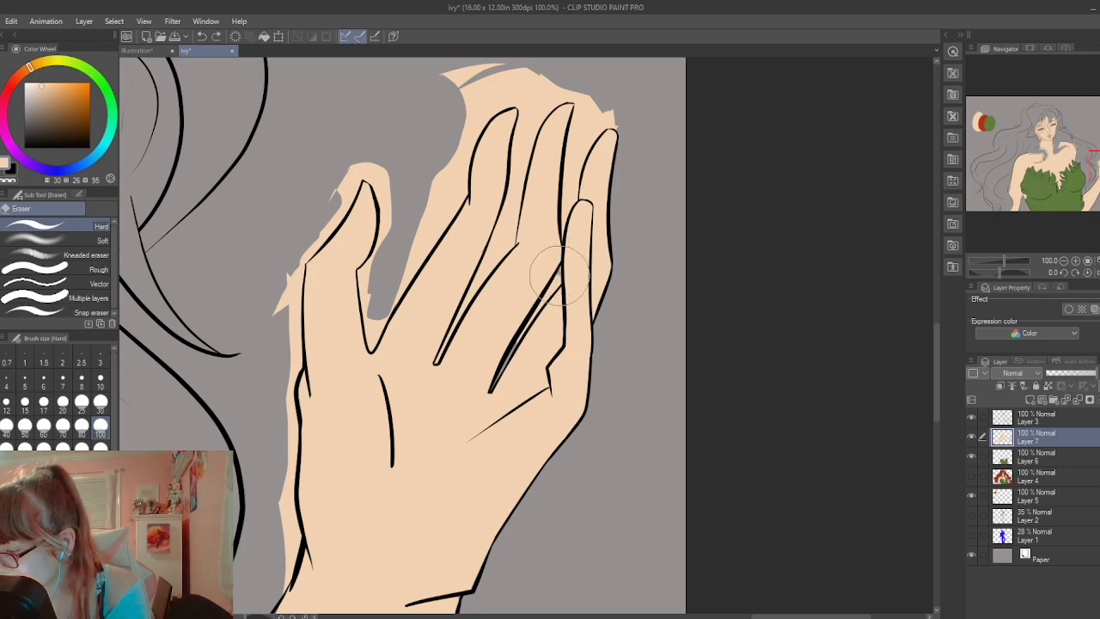
# Erase the skin colour from the narrow lower gaps on either side of the raised hand's middle finger
pyautogui.moveTo(558, 275); pyautogui.dragTo(561, 263)
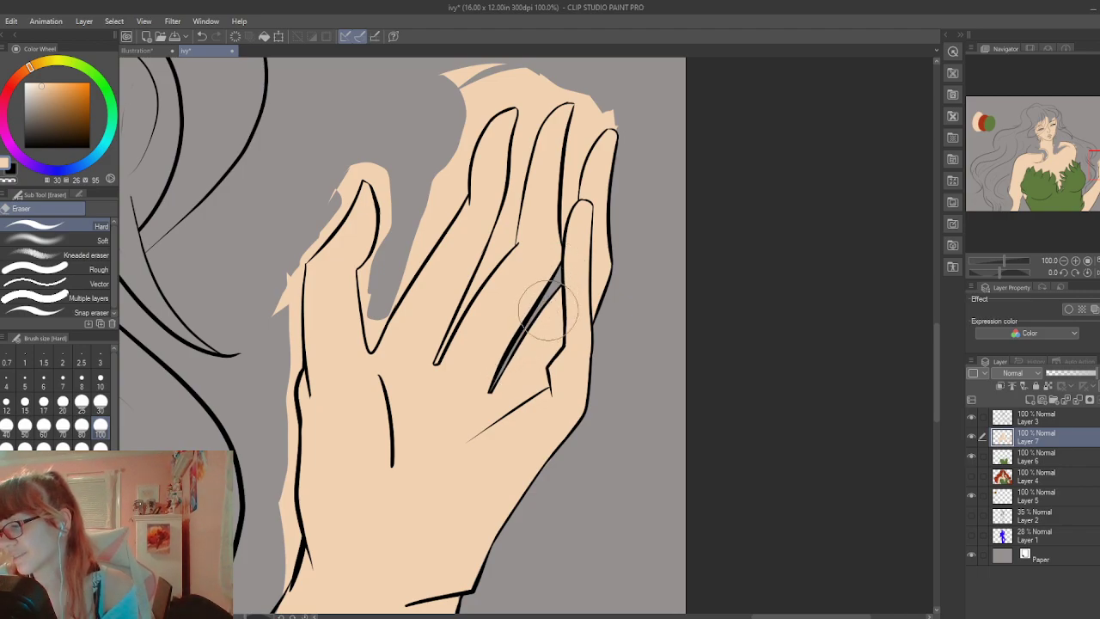
pyautogui.moveTo(935, 363); pyautogui.dragTo(935, 343)
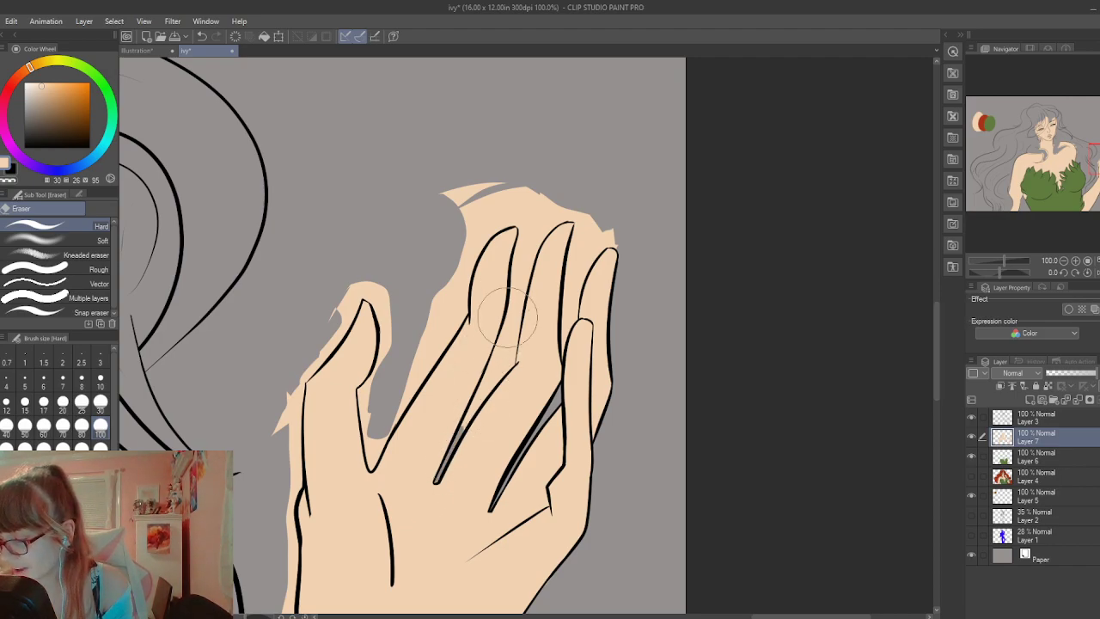
pyautogui.moveTo(508, 317)
pyautogui.mouseDown()
pyautogui.moveTo(486, 378)
pyautogui.moveTo(491, 367)
pyautogui.moveTo(466, 392)
pyautogui.moveTo(470, 410)
pyautogui.mouseUp()
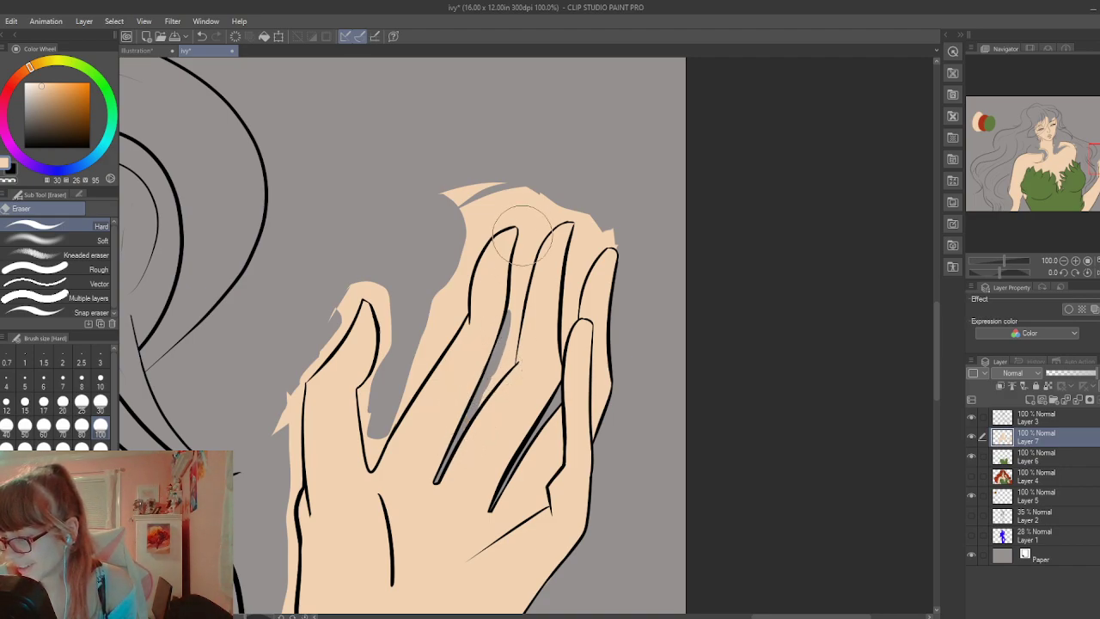
# Clear the skin colour from the upper gap between the index and middle fingers and from above the middle fingertip
pyautogui.moveTo(521, 268)
pyautogui.mouseDown()
pyautogui.moveTo(532, 206)
pyautogui.moveTo(521, 282)
pyautogui.mouseUp()
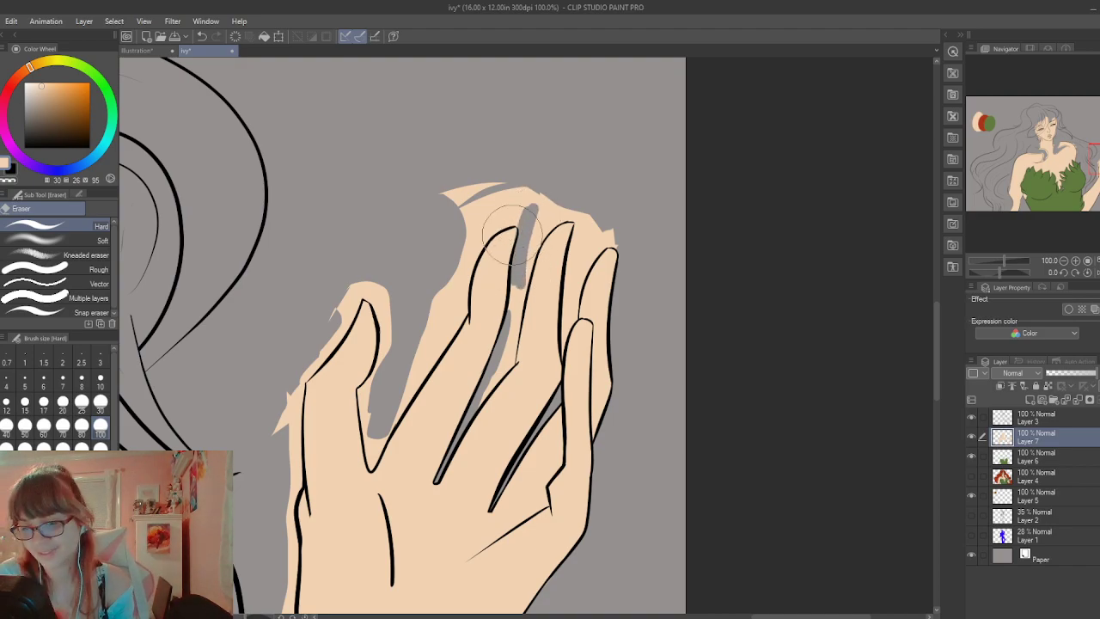
pyautogui.hotkey('ctrl', 'z')
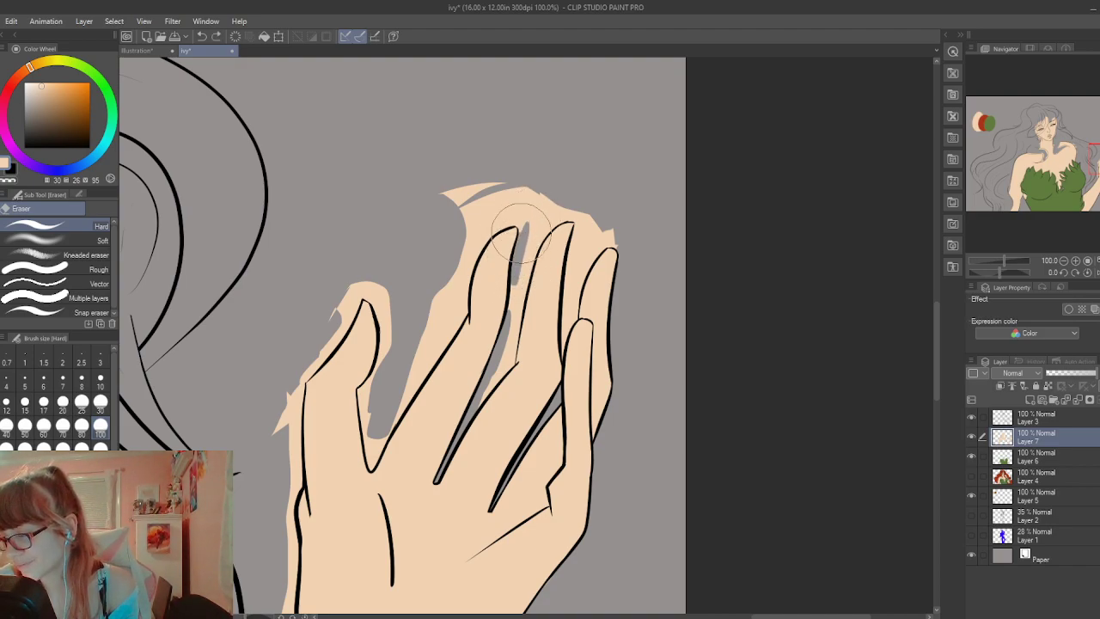
pyautogui.moveTo(520, 233); pyautogui.dragTo(585, 199)
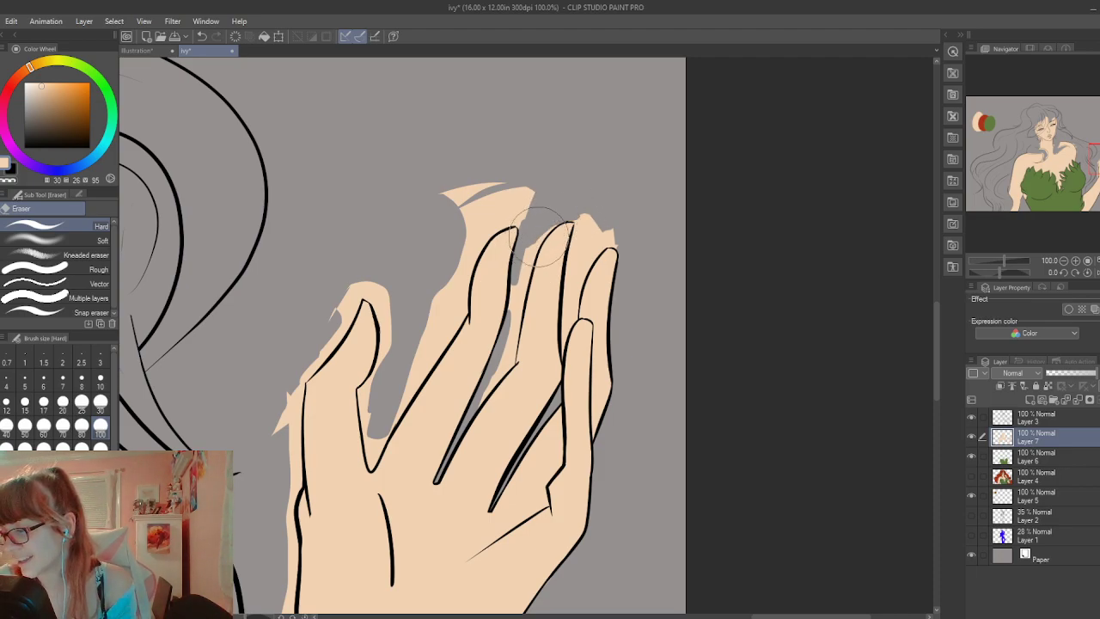
pyautogui.moveTo(550, 228)
pyautogui.mouseDown()
pyautogui.moveTo(520, 288)
pyautogui.moveTo(533, 249)
pyautogui.mouseUp()
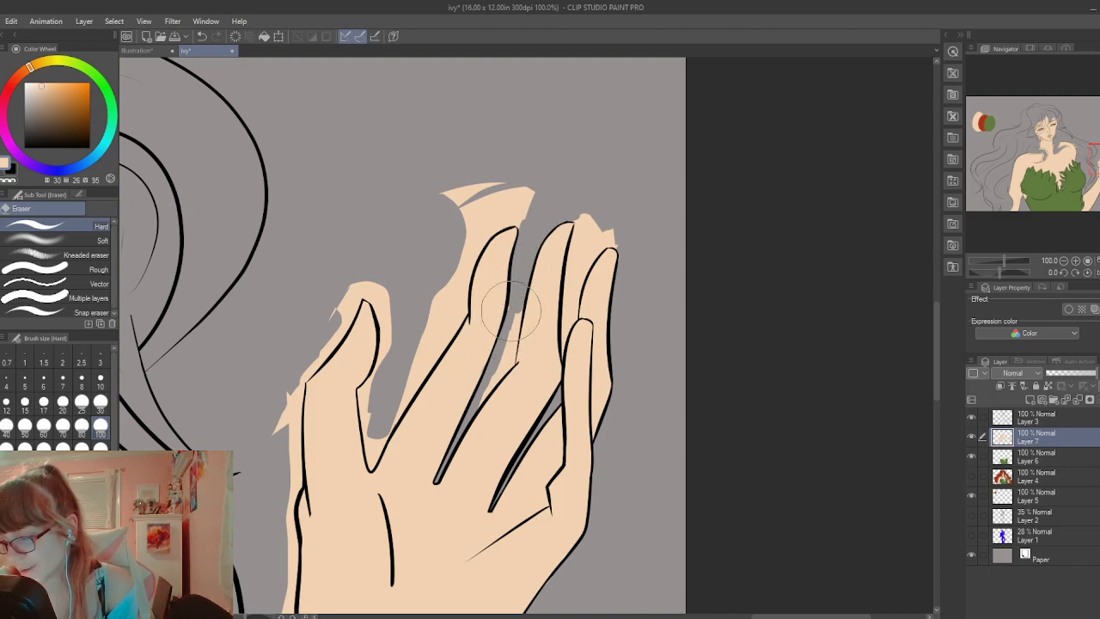
pyautogui.moveTo(515, 315); pyautogui.dragTo(508, 341)
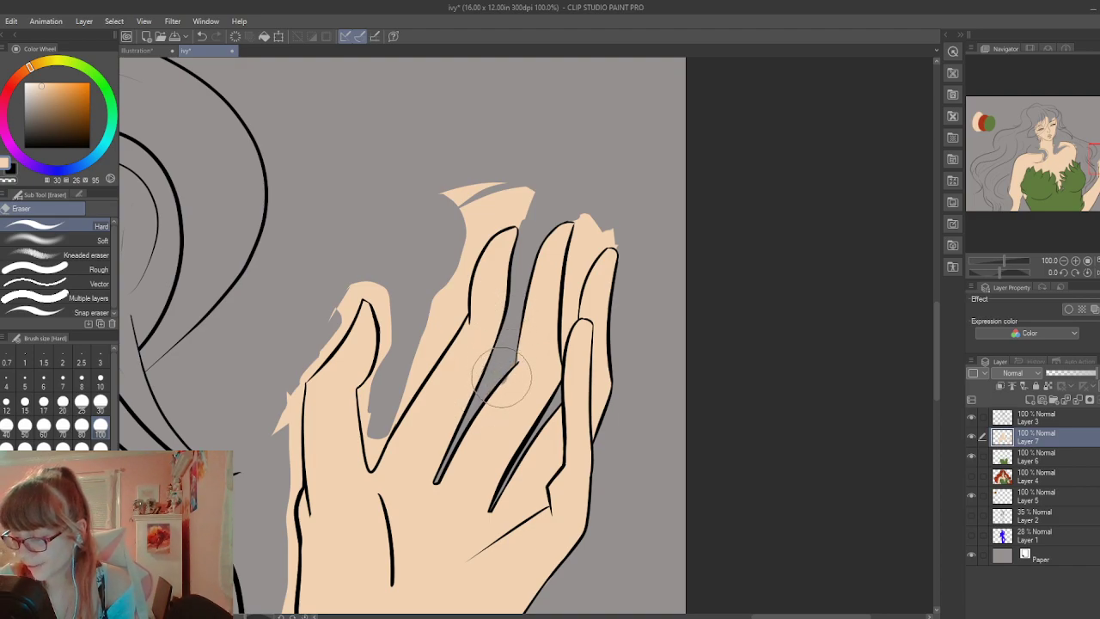
pyautogui.press('p')
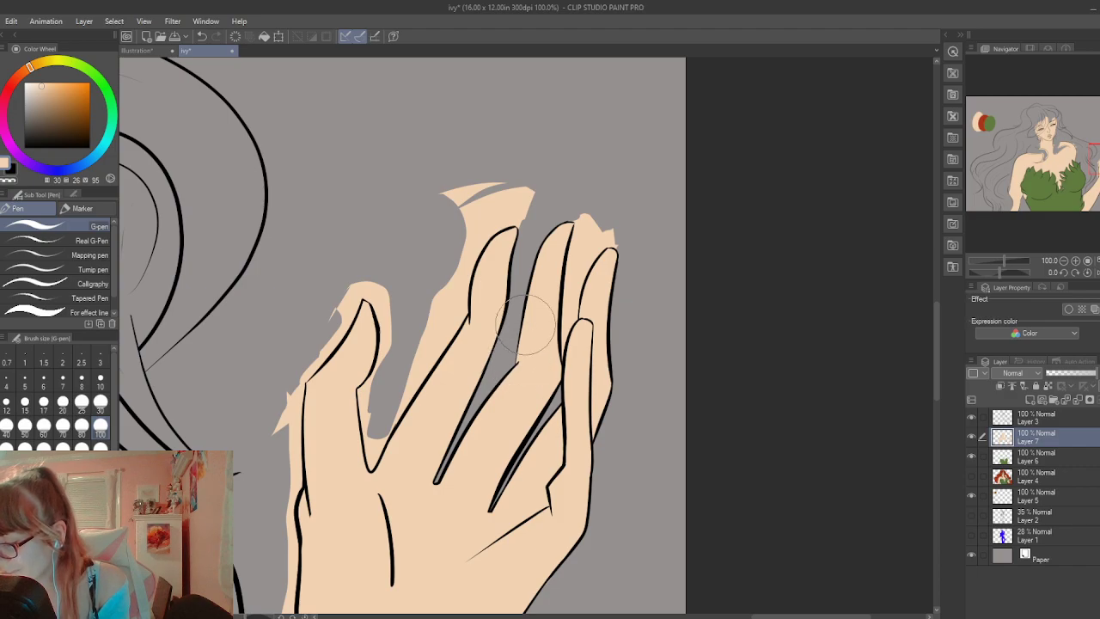
pyautogui.press('e')
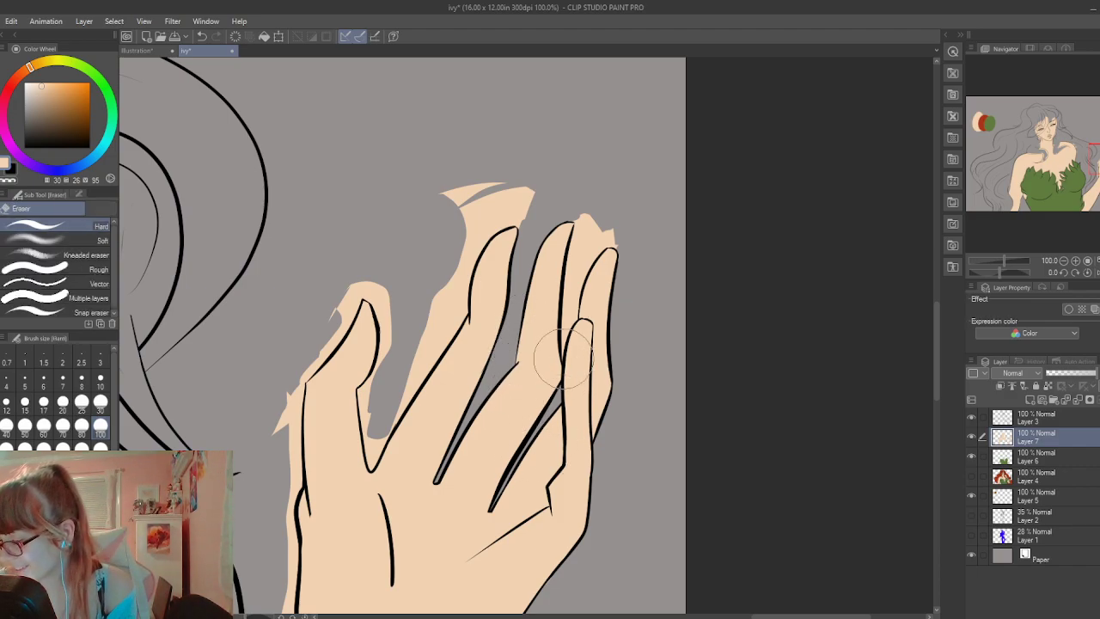
# Erase the skin colour between the middle and ring fingers and around the ring fingertip
pyautogui.moveTo(564, 343); pyautogui.dragTo(588, 217)
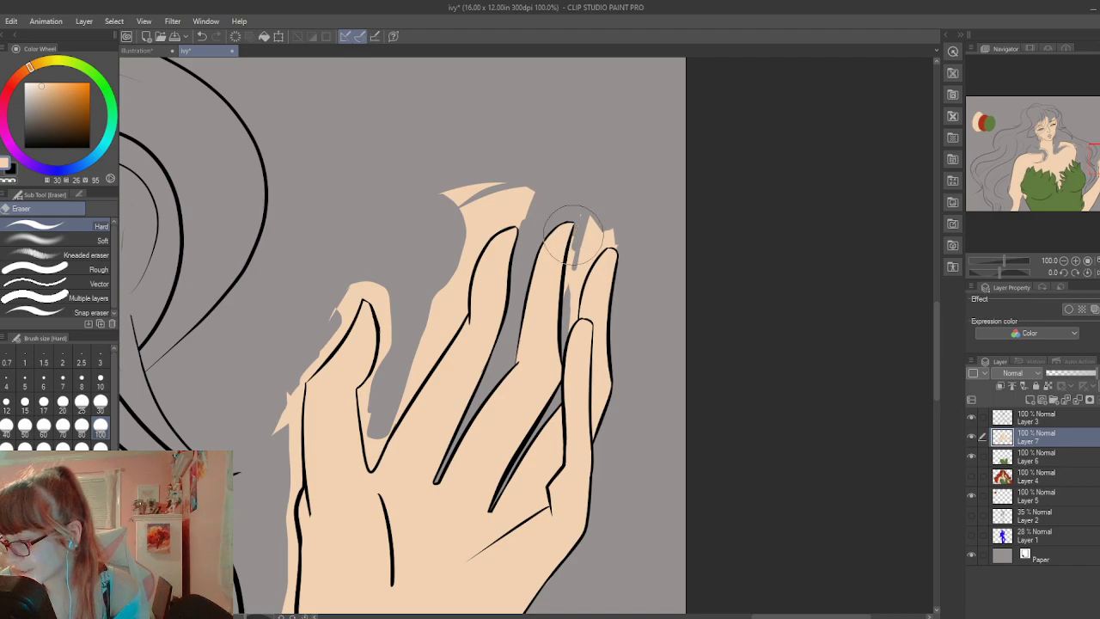
pyautogui.moveTo(574, 244); pyautogui.dragTo(587, 192)
pyautogui.moveTo(569, 296)
pyautogui.mouseDown()
pyautogui.moveTo(574, 258)
pyautogui.moveTo(572, 326)
pyautogui.moveTo(592, 216)
pyautogui.moveTo(580, 271)
pyautogui.moveTo(601, 234)
pyautogui.moveTo(594, 247)
pyautogui.moveTo(634, 227)
pyautogui.moveTo(618, 243)
pyautogui.mouseUp()
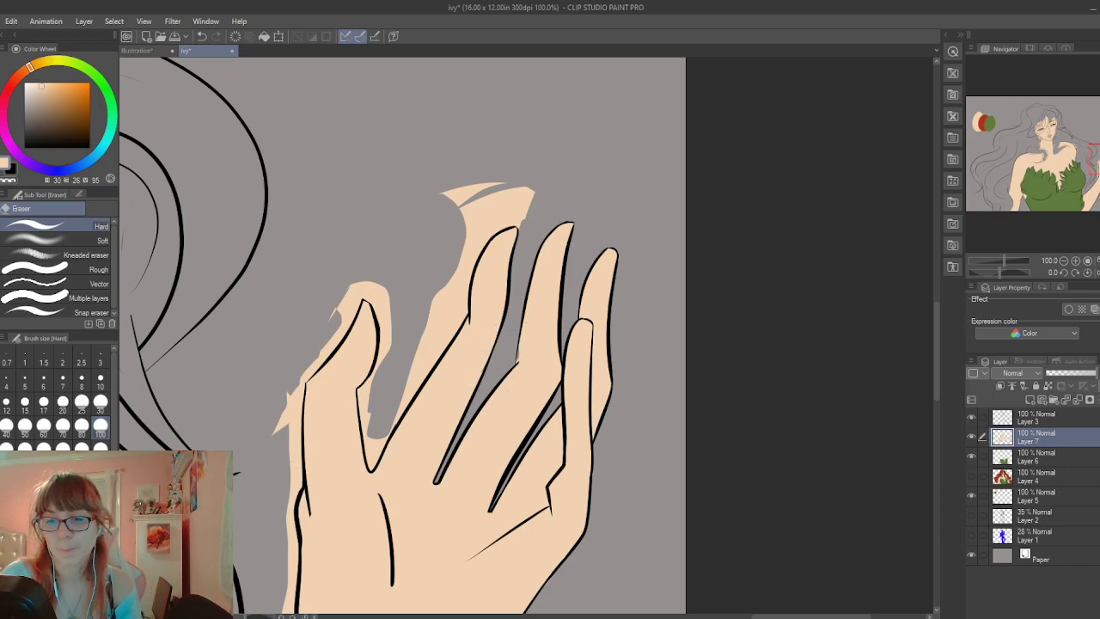
# Erase the skin colour around the index fingertip, down its outer edge and off the inner side of the thumb tip
pyautogui.press('p')
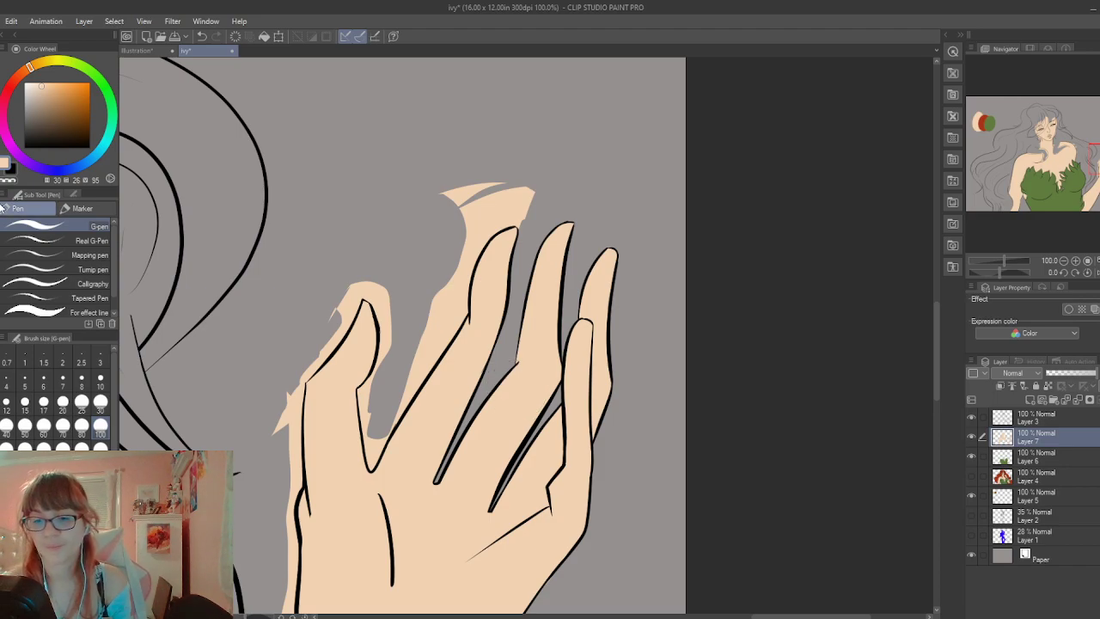
pyautogui.press('e')
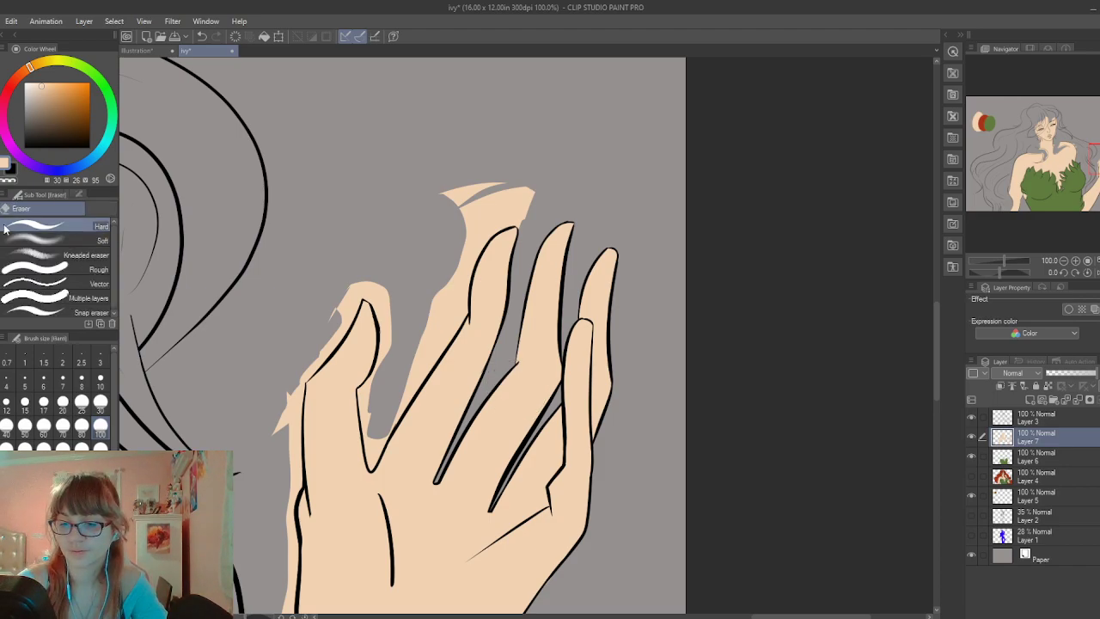
pyautogui.moveTo(518, 220)
pyautogui.mouseDown()
pyautogui.moveTo(469, 232)
pyautogui.moveTo(456, 274)
pyautogui.moveTo(497, 186)
pyautogui.moveTo(446, 198)
pyautogui.moveTo(487, 202)
pyautogui.moveTo(466, 223)
pyautogui.moveTo(527, 189)
pyautogui.mouseUp()
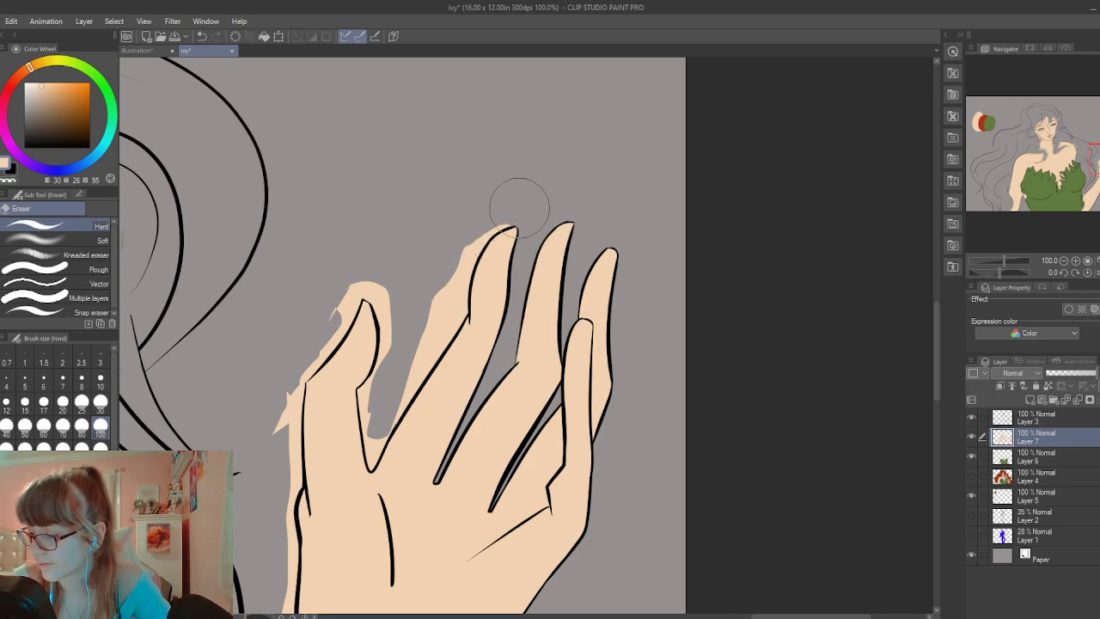
pyautogui.moveTo(384, 353)
pyautogui.mouseDown()
pyautogui.moveTo(384, 297)
pyautogui.moveTo(381, 354)
pyautogui.moveTo(362, 279)
pyautogui.moveTo(380, 315)
pyautogui.moveTo(364, 283)
pyautogui.mouseUp()
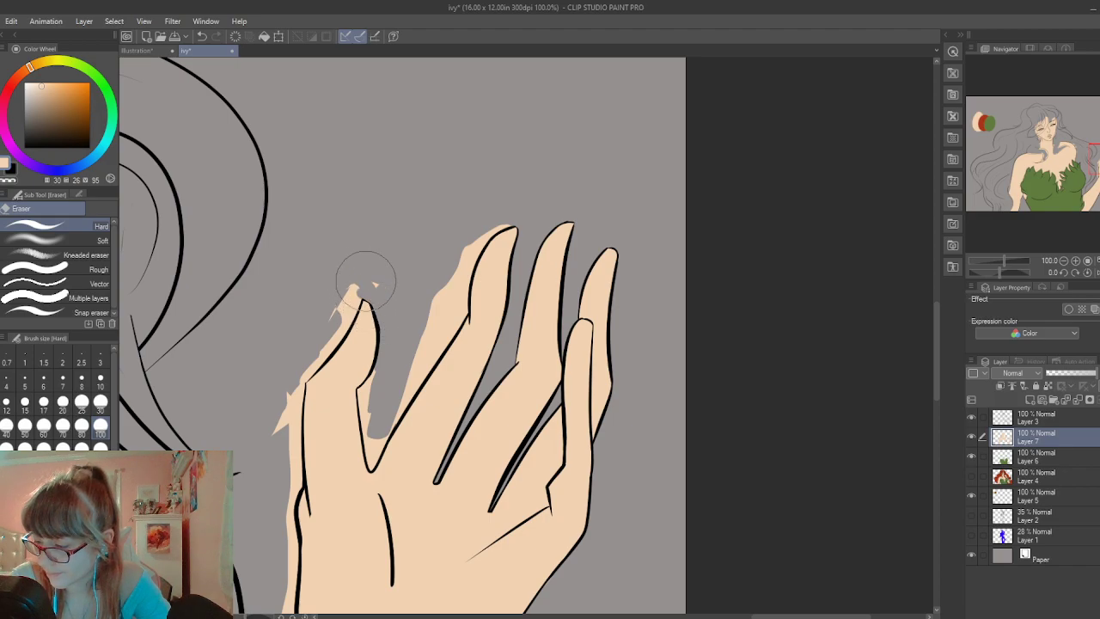
pyautogui.moveTo(518, 222)
pyautogui.mouseDown()
pyautogui.moveTo(466, 233)
pyautogui.moveTo(479, 216)
pyautogui.moveTo(460, 315)
pyautogui.moveTo(461, 305)
pyautogui.mouseUp()
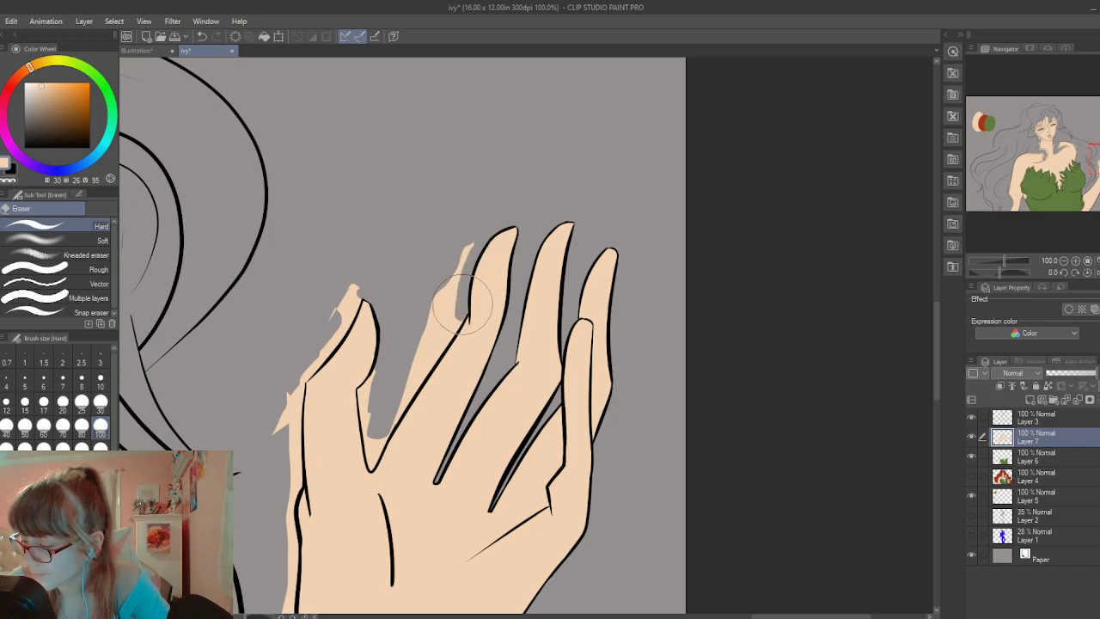
pyautogui.moveTo(477, 232)
pyautogui.mouseDown()
pyautogui.moveTo(445, 328)
pyautogui.moveTo(457, 317)
pyautogui.moveTo(418, 373)
pyautogui.moveTo(467, 315)
pyautogui.moveTo(440, 293)
pyautogui.mouseUp()
# Repaint the nicked edge of the index finger and erase the leftover skin colour between it and the thumb
pyautogui.press('p')
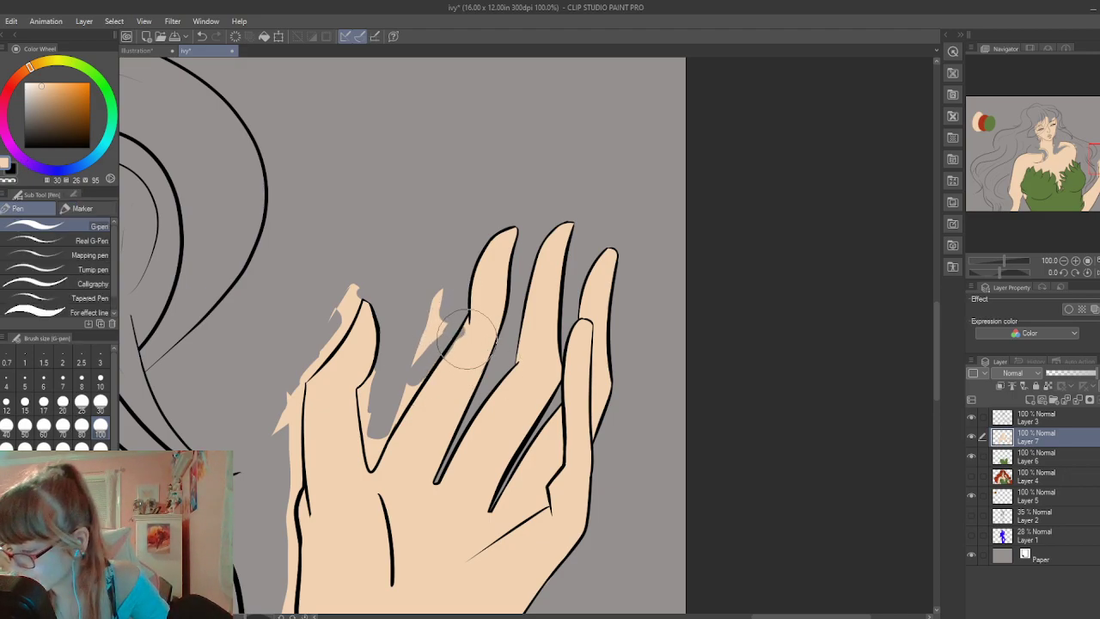
pyautogui.moveTo(457, 342); pyautogui.dragTo(446, 358)
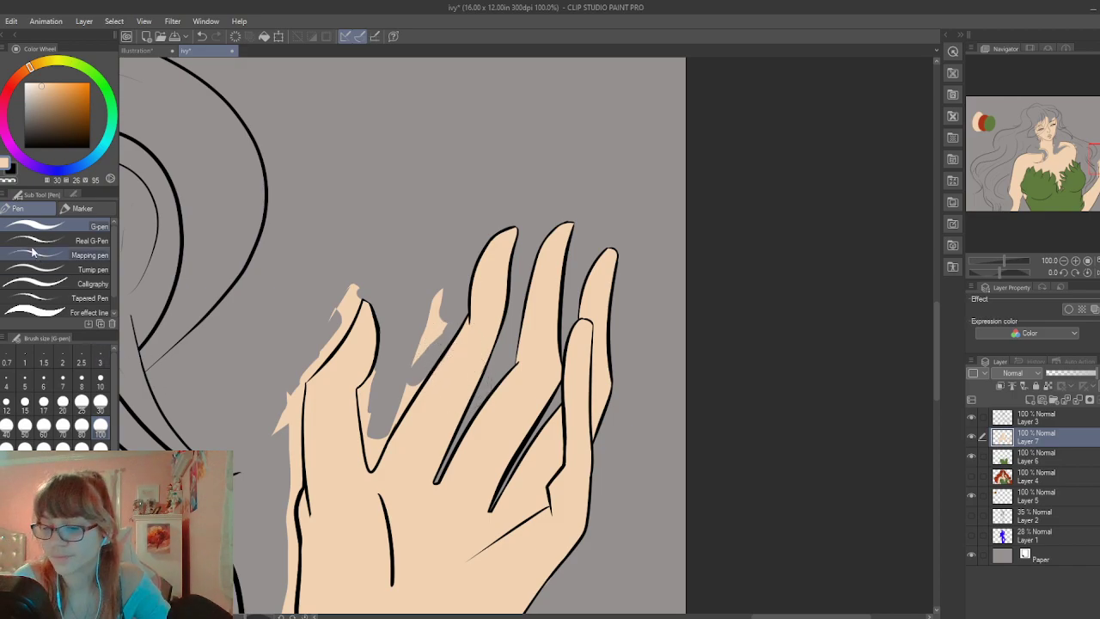
pyautogui.press('e')
pyautogui.moveTo(443, 305)
pyautogui.mouseDown()
pyautogui.moveTo(392, 352)
pyautogui.moveTo(393, 385)
pyautogui.moveTo(418, 384)
pyautogui.moveTo(412, 373)
pyautogui.moveTo(398, 380)
pyautogui.moveTo(399, 414)
pyautogui.moveTo(378, 378)
pyautogui.moveTo(359, 391)
pyautogui.moveTo(361, 403)
pyautogui.moveTo(372, 393)
pyautogui.moveTo(371, 463)
pyautogui.moveTo(389, 434)
pyautogui.moveTo(378, 425)
pyautogui.moveTo(414, 370)
pyautogui.mouseUp()
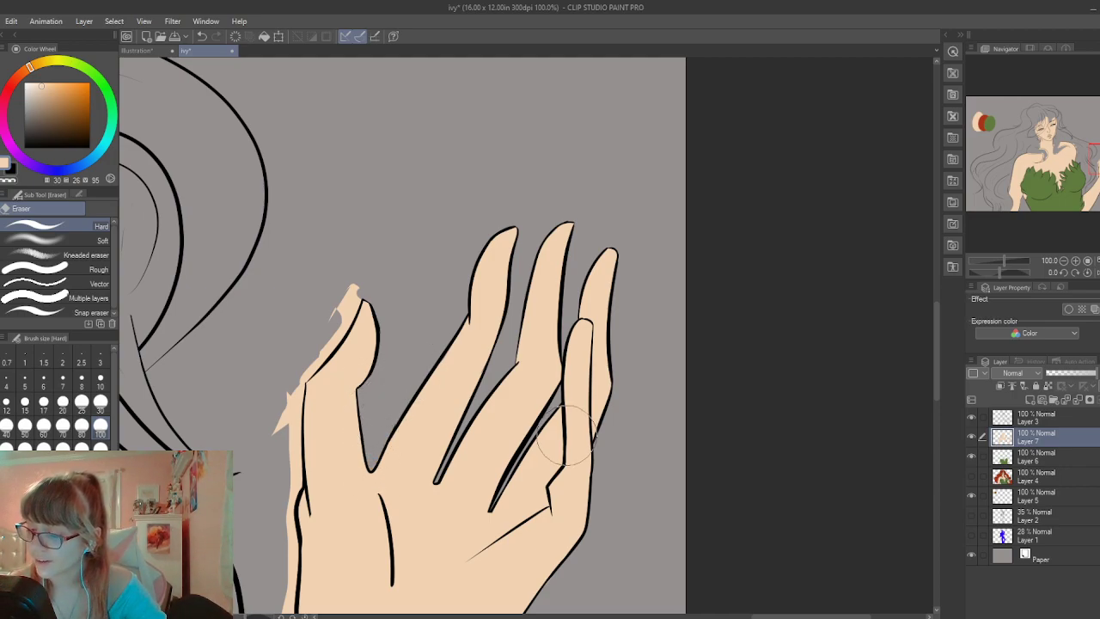
# Erase the excess skin colour along the thumb's outer edge and down the side of the hand to the wrist
pyautogui.moveTo(348, 277)
pyautogui.mouseDown()
pyautogui.moveTo(371, 266)
pyautogui.moveTo(331, 292)
pyautogui.moveTo(354, 287)
pyautogui.moveTo(315, 361)
pyautogui.moveTo(342, 333)
pyautogui.moveTo(294, 380)
pyautogui.moveTo(281, 425)
pyautogui.moveTo(277, 360)
pyautogui.moveTo(299, 392)
pyautogui.moveTo(288, 468)
pyautogui.moveTo(289, 439)
pyautogui.mouseUp()
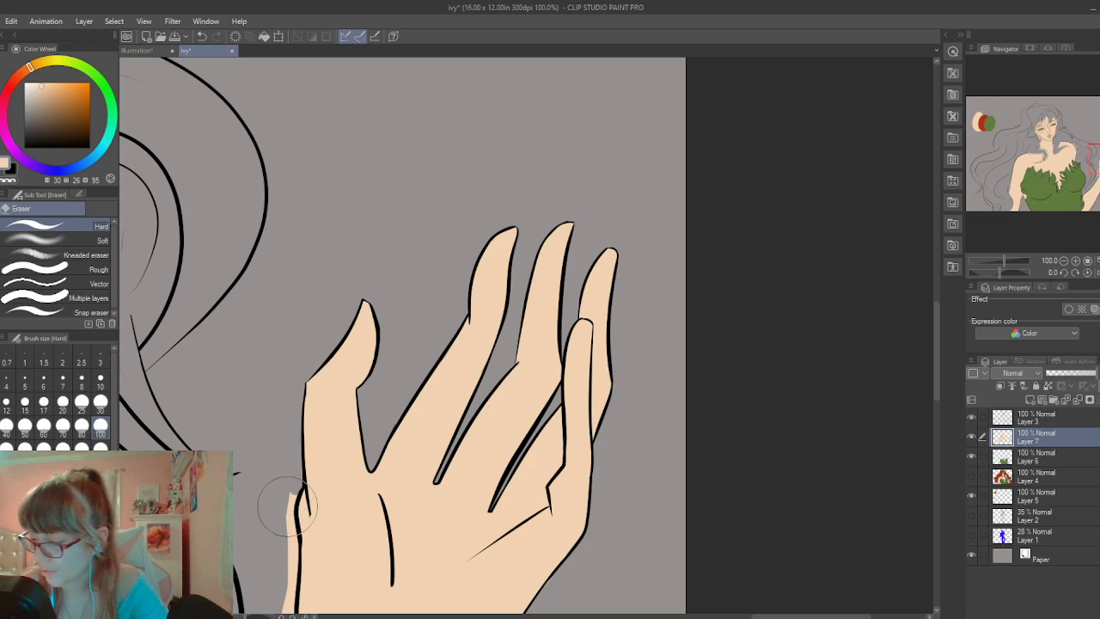
pyautogui.moveTo(944, 367); pyautogui.dragTo(946, 405)
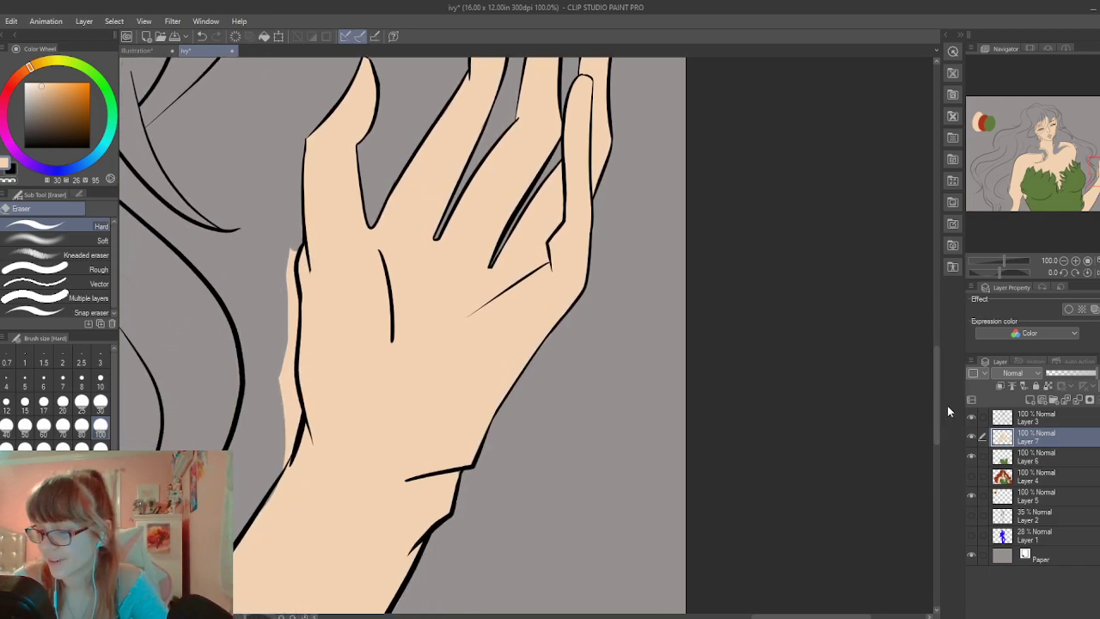
pyautogui.moveTo(297, 249)
pyautogui.mouseDown()
pyautogui.moveTo(296, 427)
pyautogui.moveTo(290, 389)
pyautogui.moveTo(277, 408)
pyautogui.moveTo(291, 409)
pyautogui.moveTo(290, 384)
pyautogui.moveTo(297, 399)
pyautogui.moveTo(292, 408)
pyautogui.moveTo(292, 385)
pyautogui.moveTo(277, 469)
pyautogui.moveTo(283, 430)
pyautogui.mouseUp()
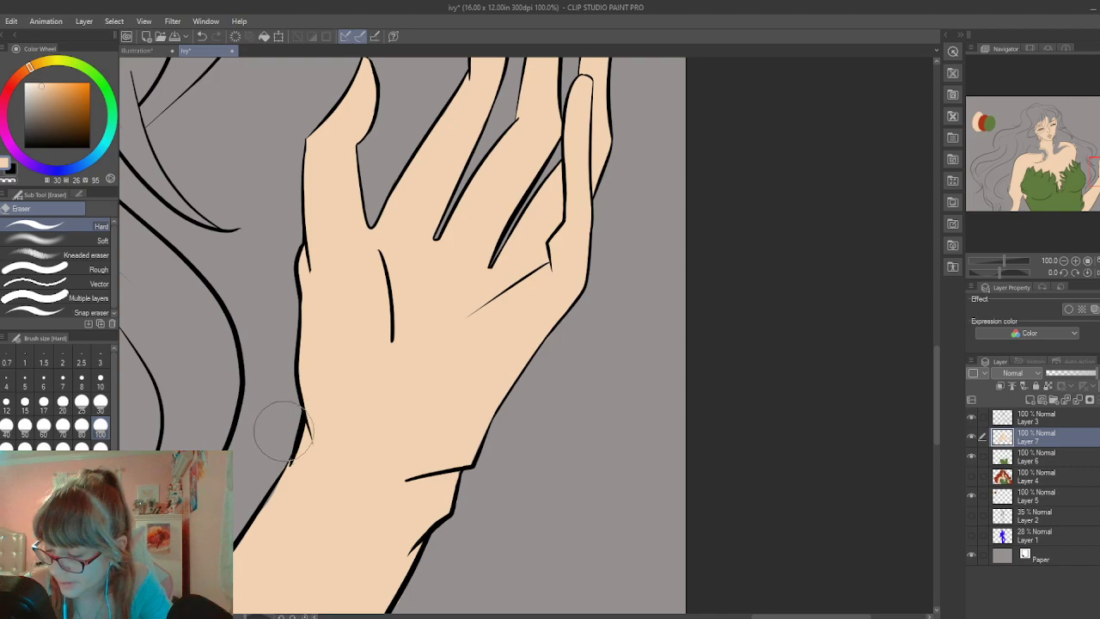
pyautogui.press('p')
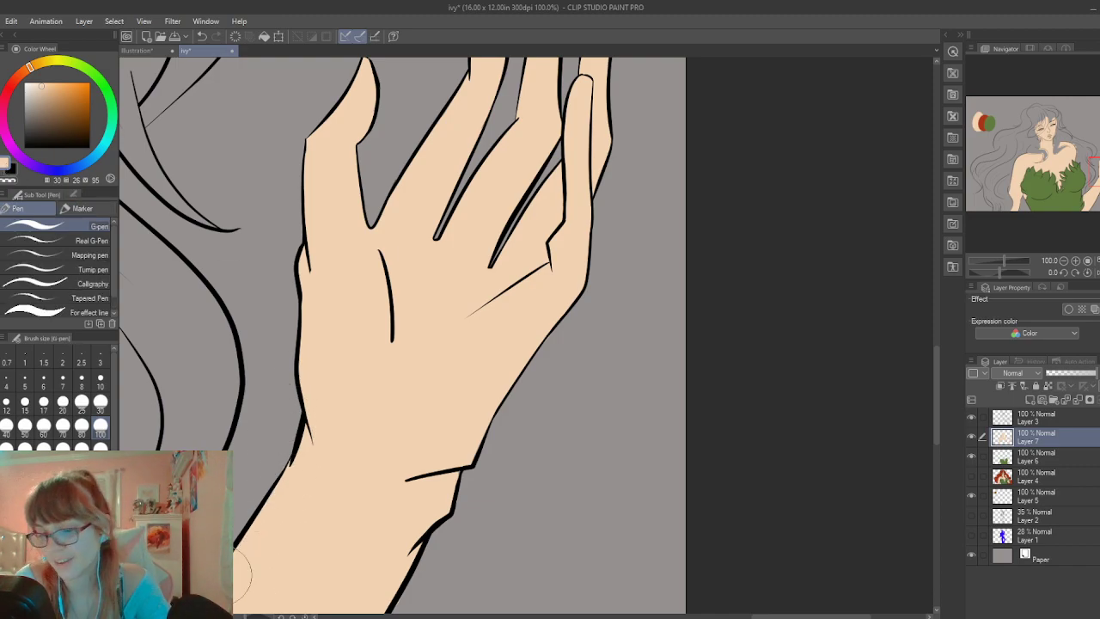
pyautogui.scroll(-3, 240, 567)
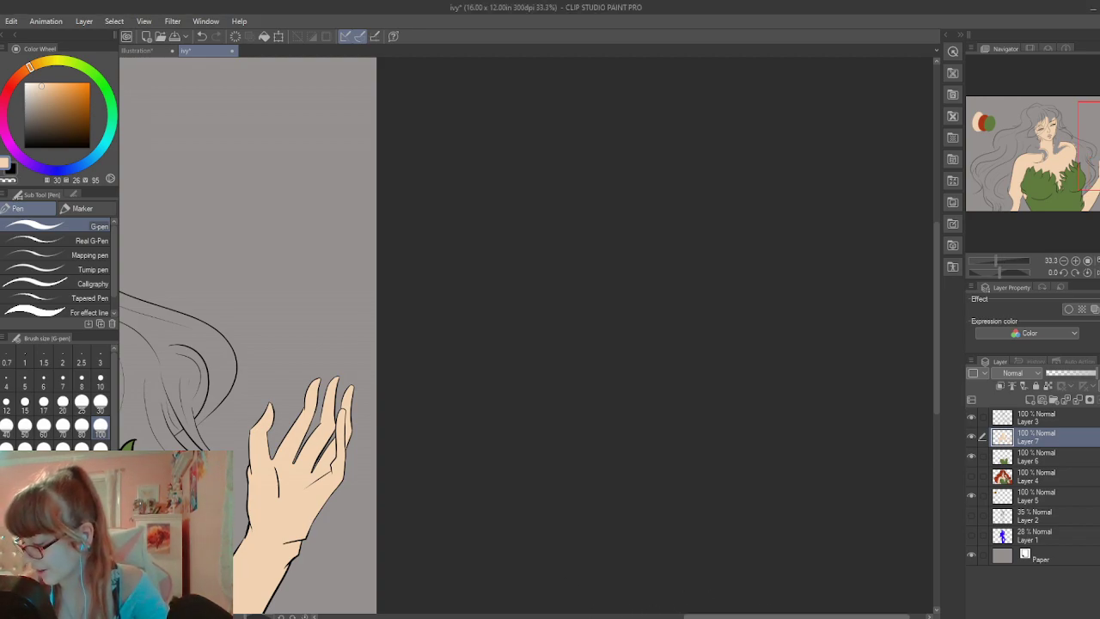
# Erase the excess skin colour outside the shoulder line beside the raised hand and along the edges of the hair lock draped over it
pyautogui.moveTo(715, 615); pyautogui.dragTo(568, 616)
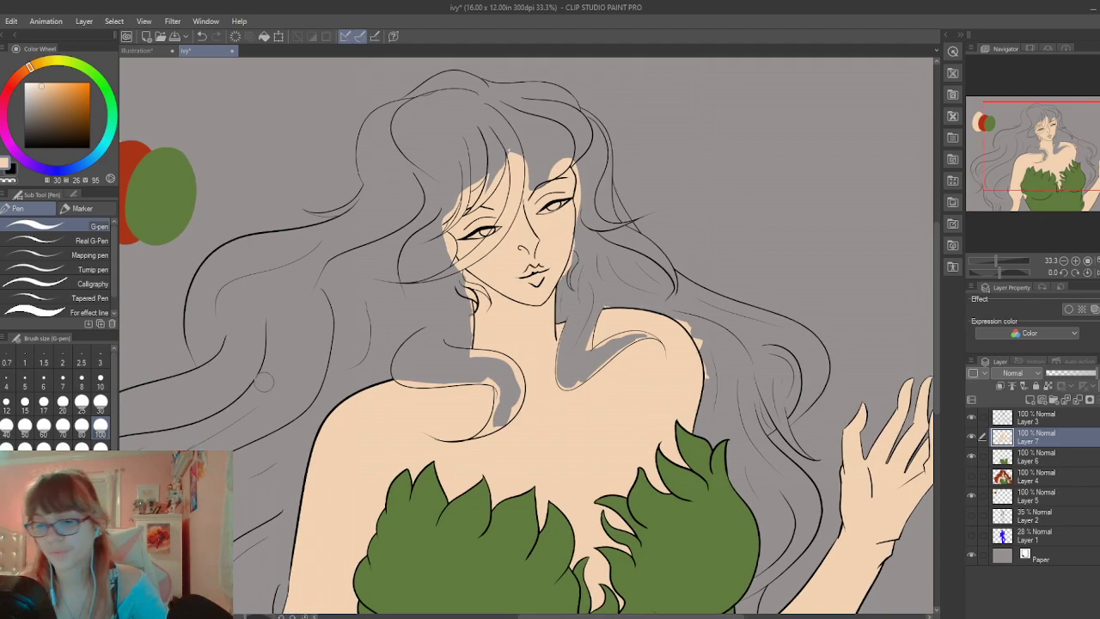
pyautogui.press('e')
pyautogui.hotkey('ctrl', '+')
pyautogui.hotkey('ctrl', '+')
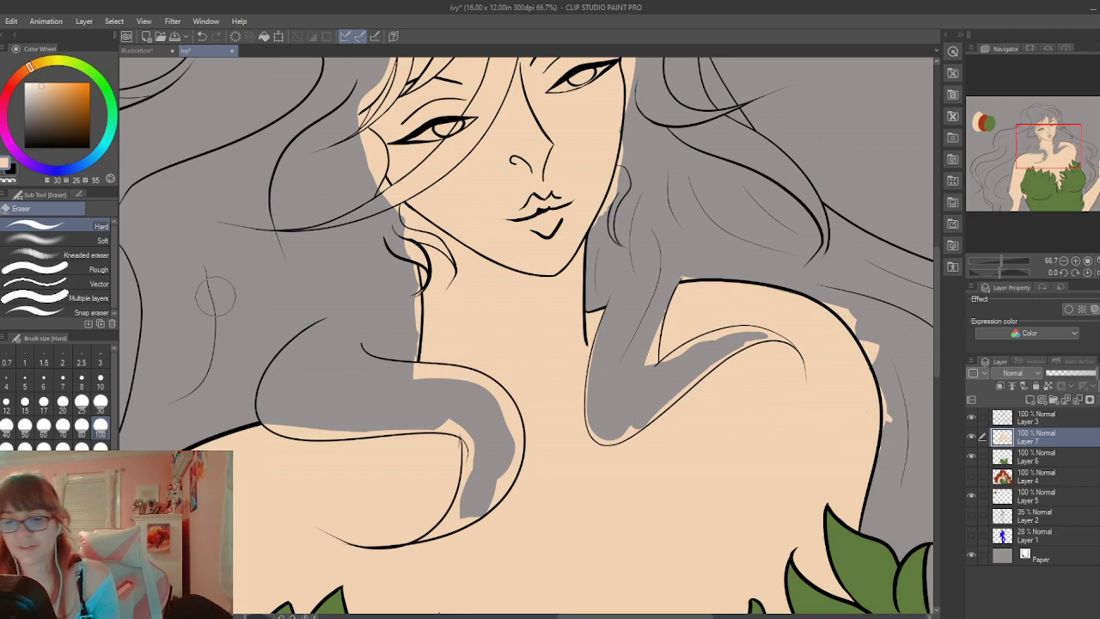
pyautogui.press('p')
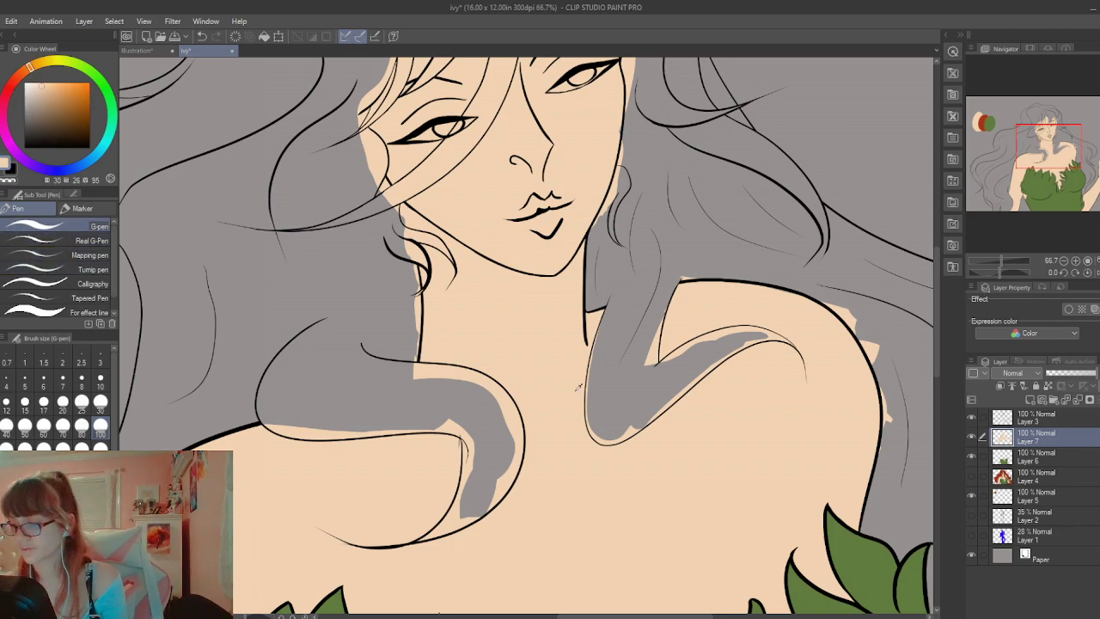
pyautogui.press('e')
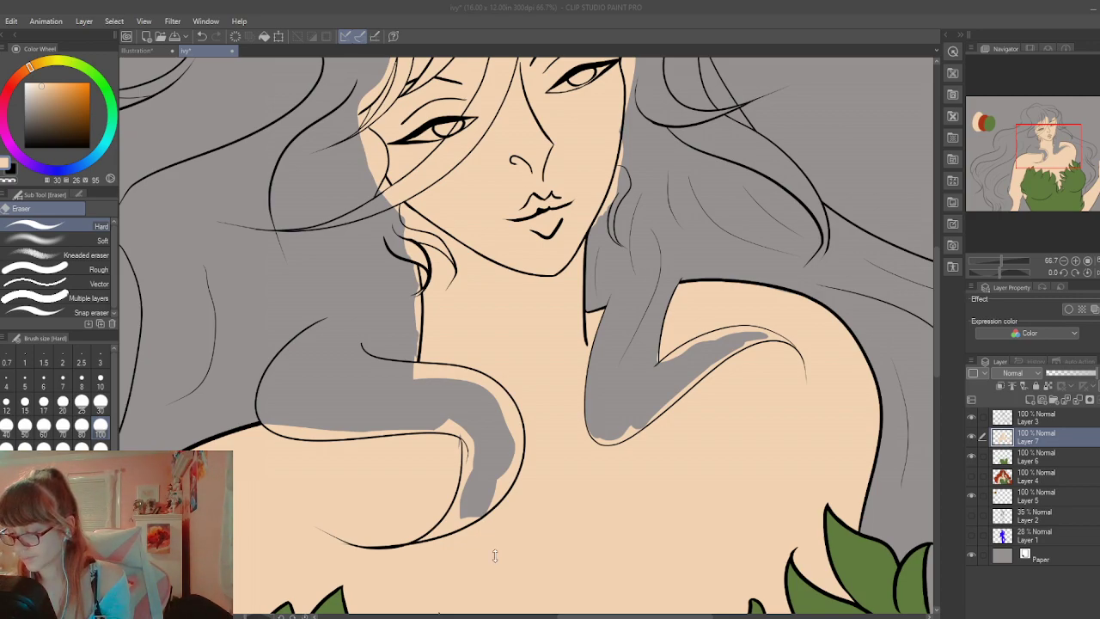
pyautogui.click(534, 513)
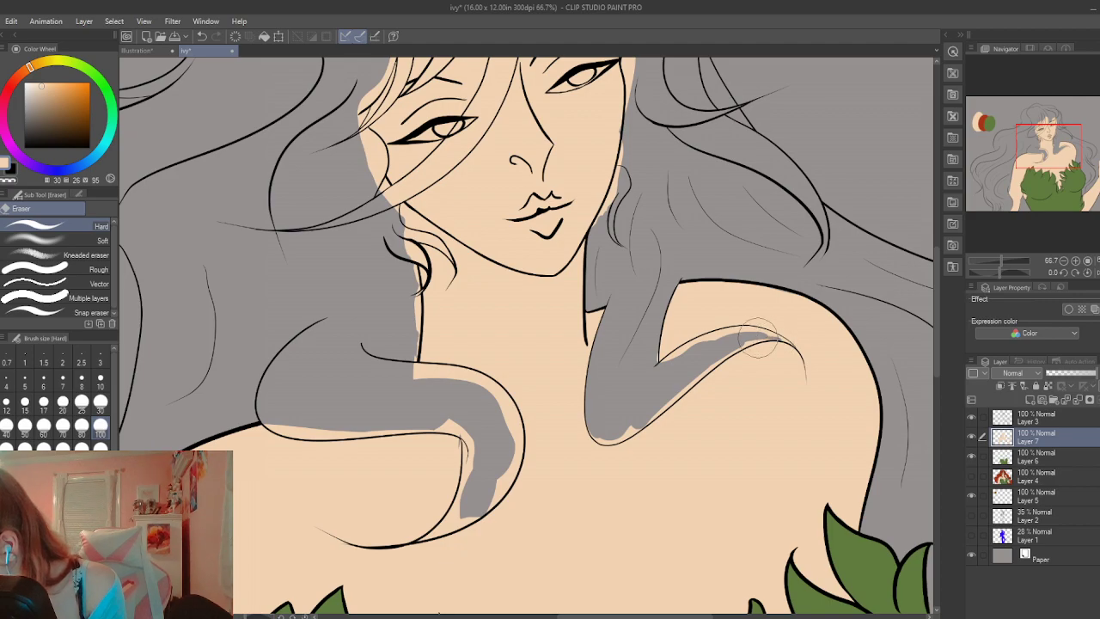
pyautogui.moveTo(760, 342)
pyautogui.mouseDown()
pyautogui.moveTo(713, 360)
pyautogui.moveTo(736, 348)
pyautogui.mouseUp()
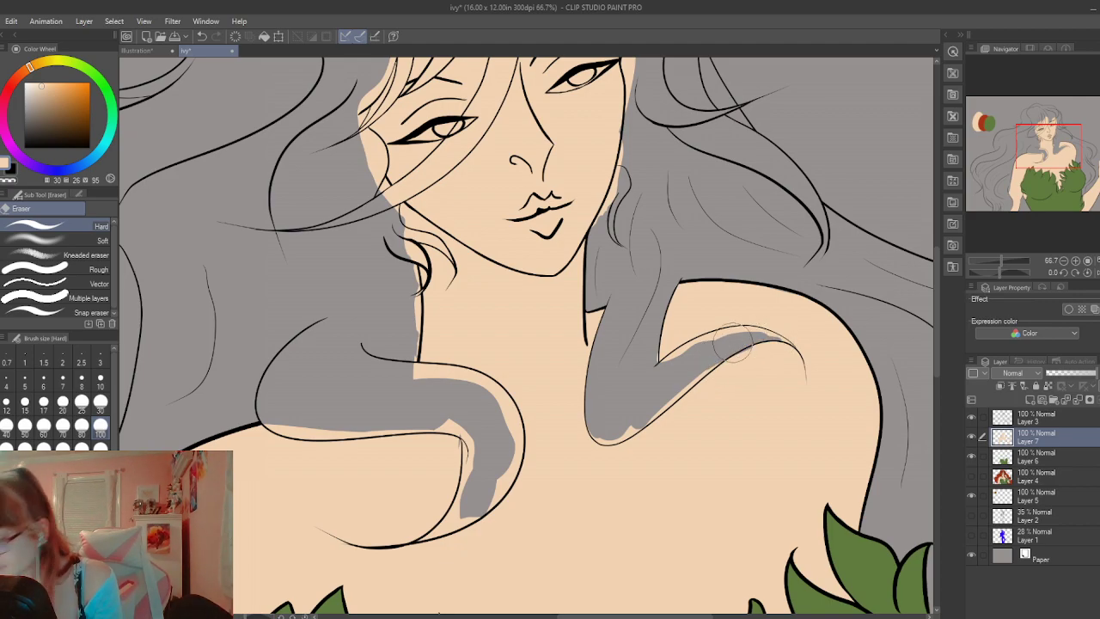
pyautogui.press('p')
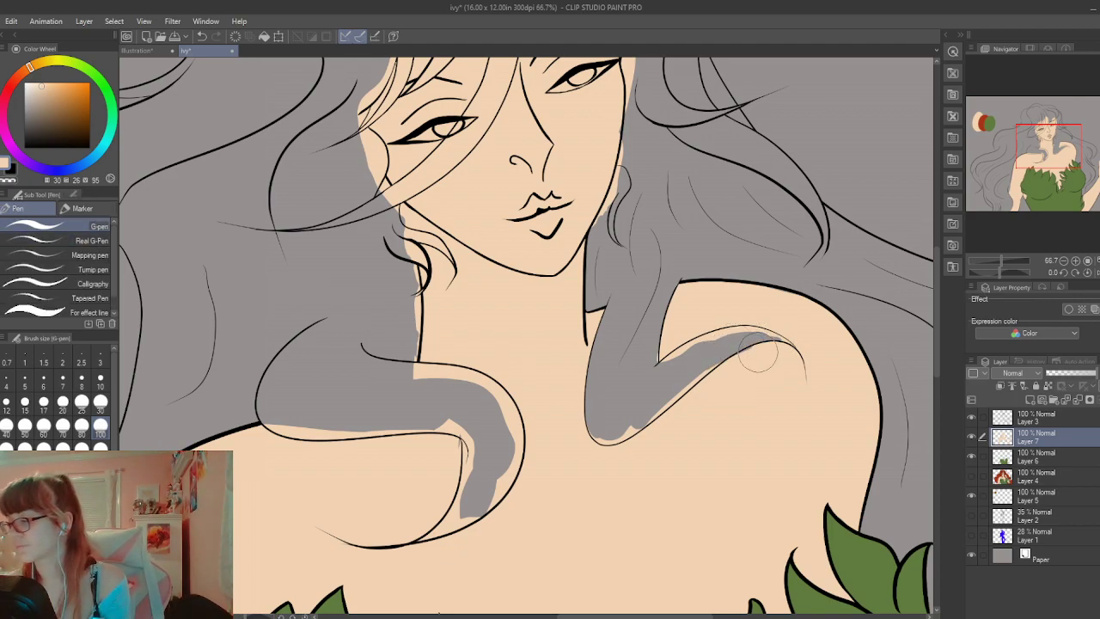
pyautogui.press('e')
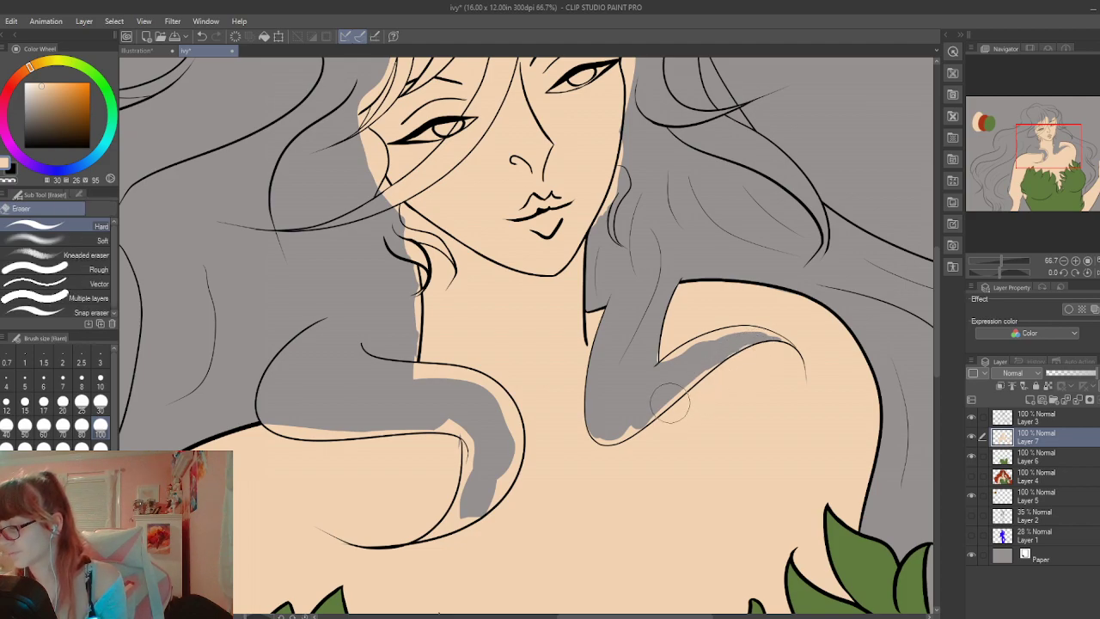
# Set the eraser size to 30 and erase the skin colour outside the upper neck line, just below the ear curl
pyautogui.click(101, 400)
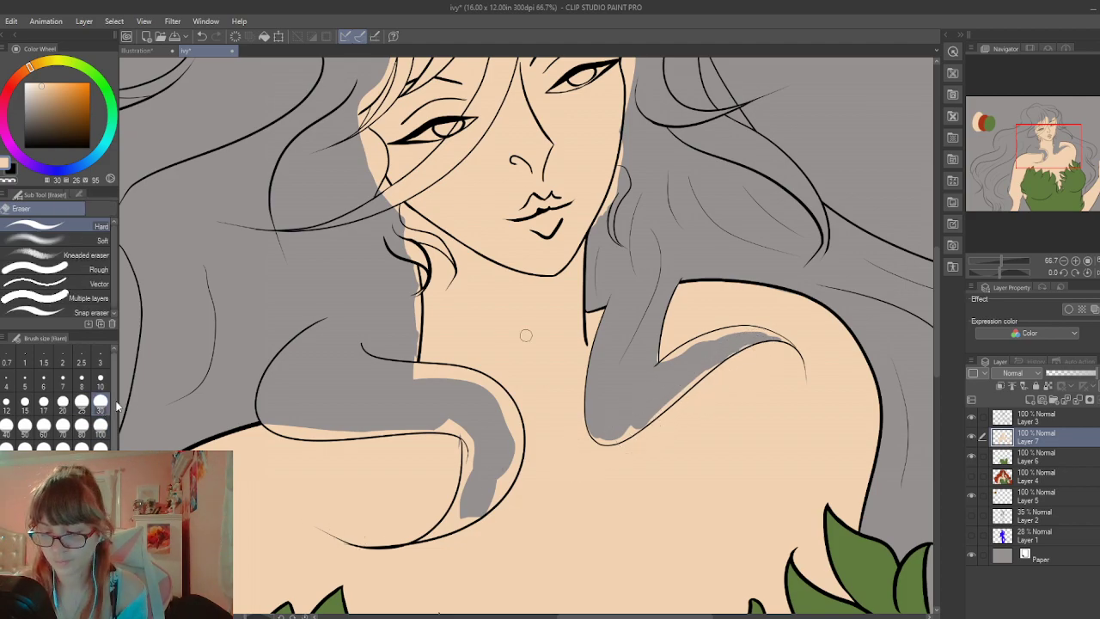
pyautogui.scroll(5, 507, 335)
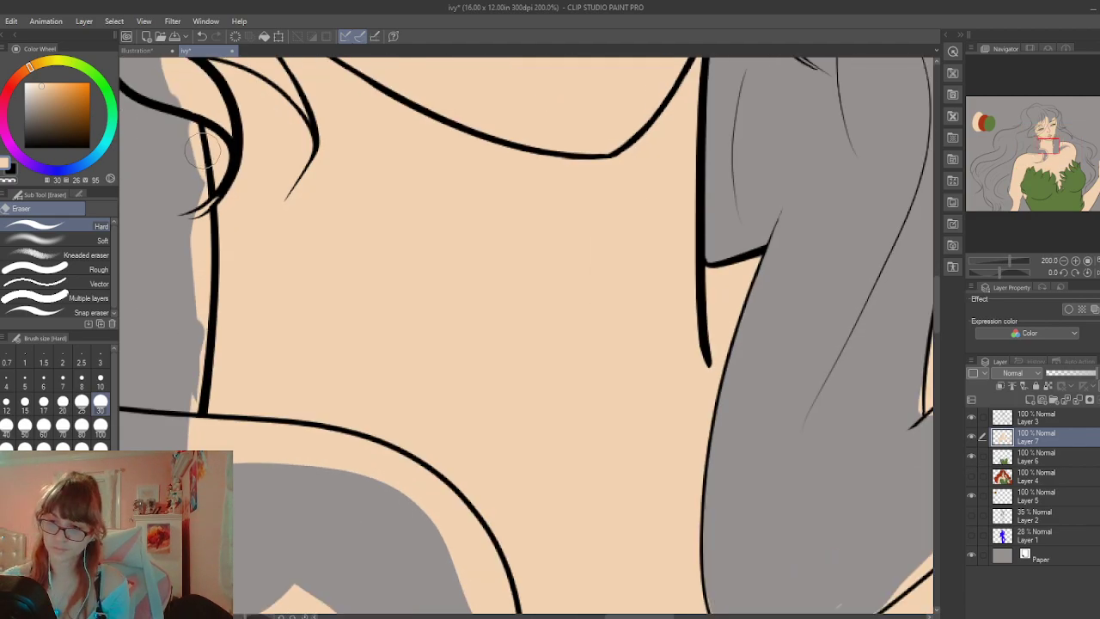
pyautogui.moveTo(202, 150)
pyautogui.mouseDown()
pyautogui.moveTo(196, 141)
pyautogui.moveTo(196, 245)
pyautogui.mouseUp()
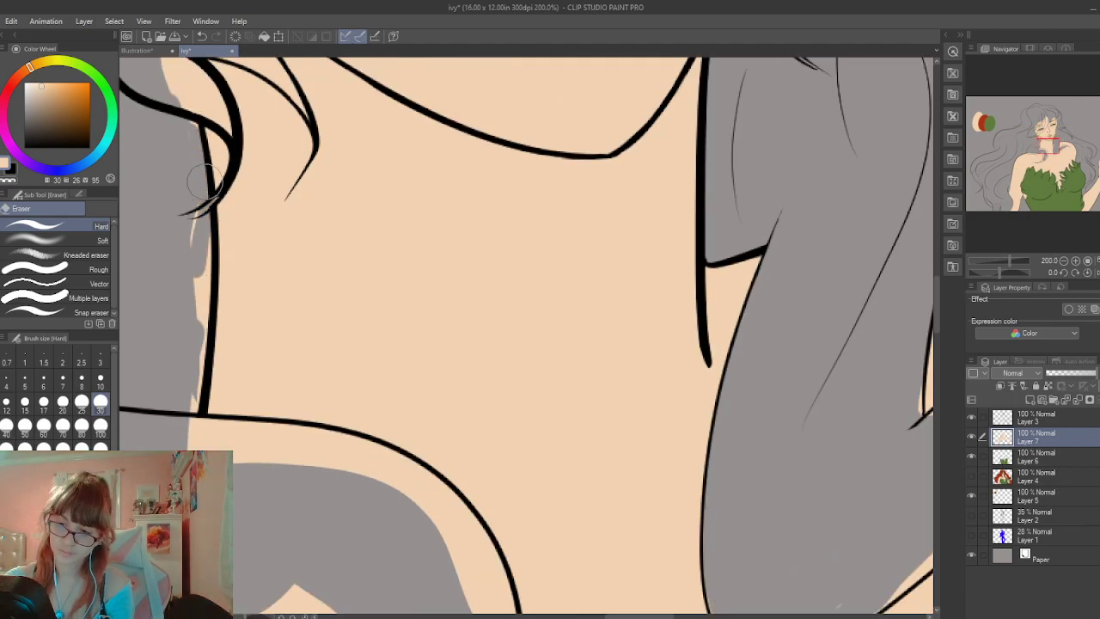
pyautogui.moveTo(207, 206); pyautogui.dragTo(195, 270)
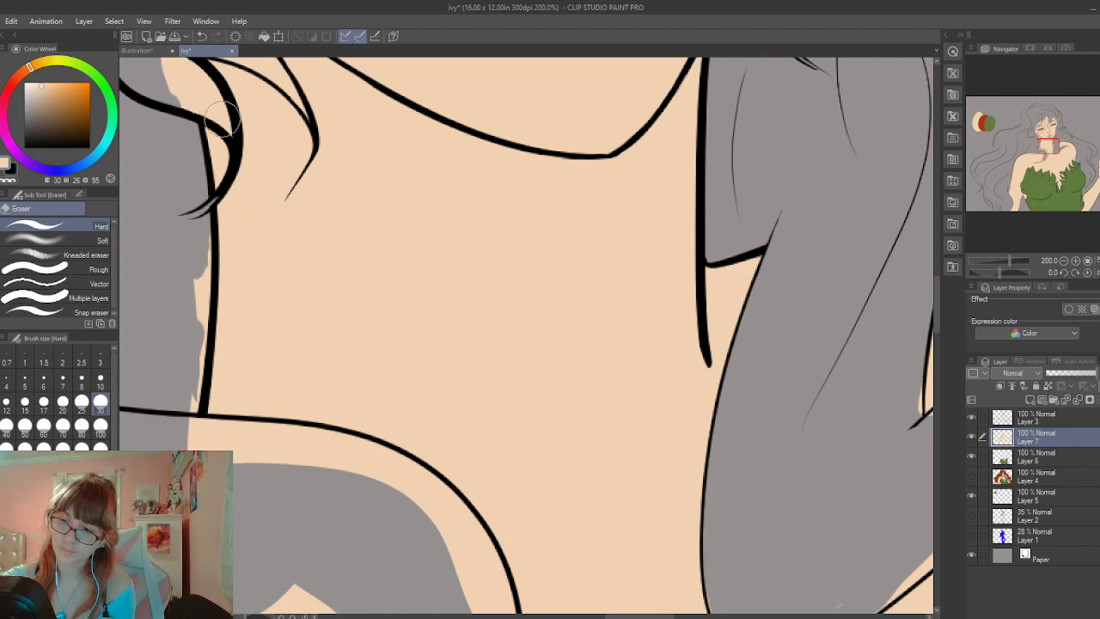
# Erase the skin colour inside the small curls beside the jaw and along the rest of the outer neck line
pyautogui.moveTo(221, 119)
pyautogui.mouseDown()
pyautogui.moveTo(232, 137)
pyautogui.moveTo(169, 93)
pyautogui.mouseUp()
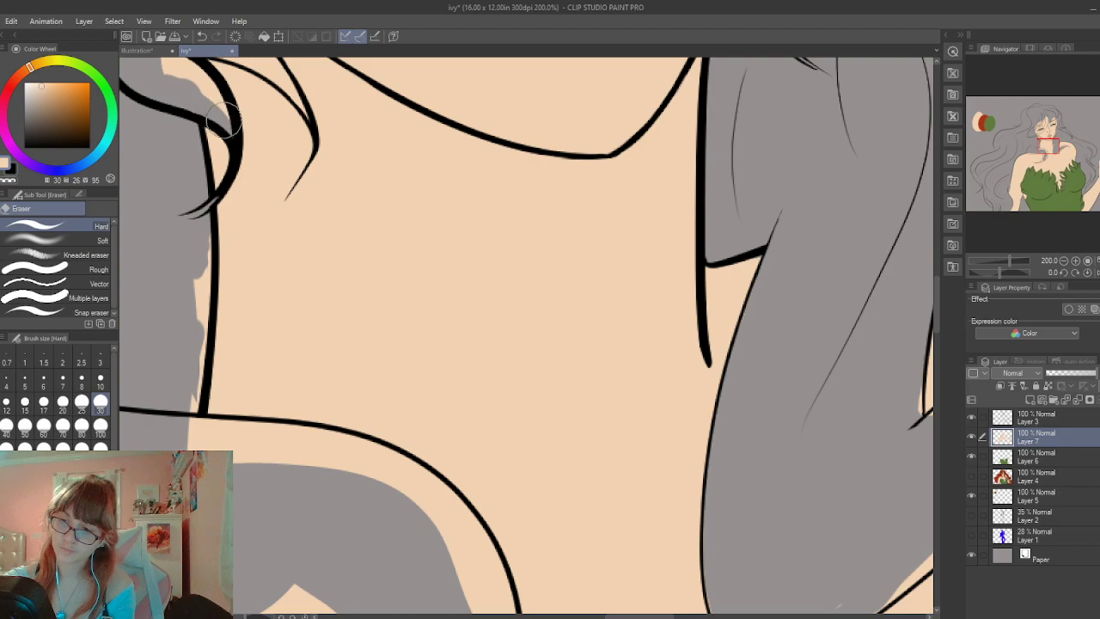
pyautogui.moveTo(223, 120)
pyautogui.mouseDown()
pyautogui.moveTo(210, 86)
pyautogui.moveTo(226, 112)
pyautogui.moveTo(178, 65)
pyautogui.moveTo(187, 78)
pyautogui.mouseUp()
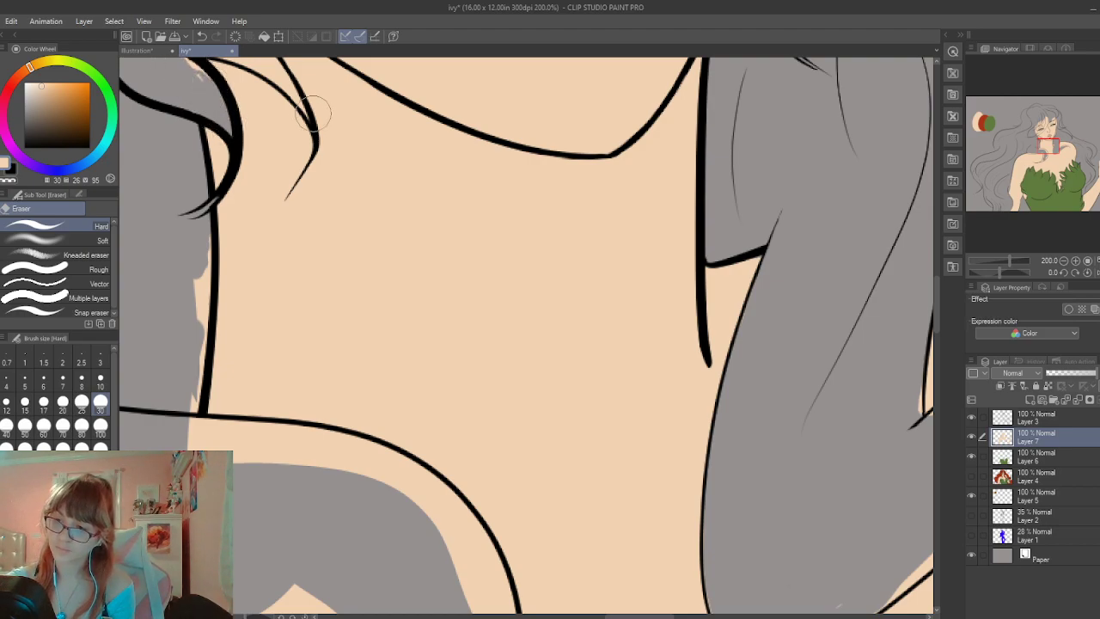
pyautogui.moveTo(301, 108)
pyautogui.mouseDown()
pyautogui.moveTo(229, 65)
pyautogui.moveTo(278, 76)
pyautogui.mouseUp()
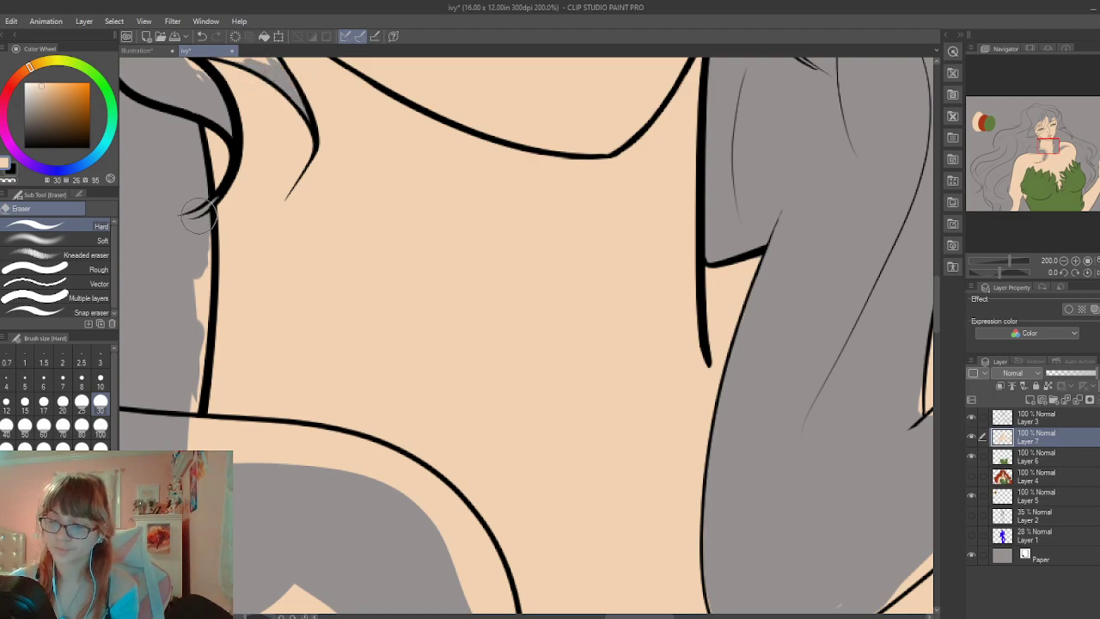
pyautogui.moveTo(202, 215)
pyautogui.mouseDown()
pyautogui.moveTo(203, 282)
pyautogui.moveTo(206, 235)
pyautogui.moveTo(199, 442)
pyautogui.mouseUp()
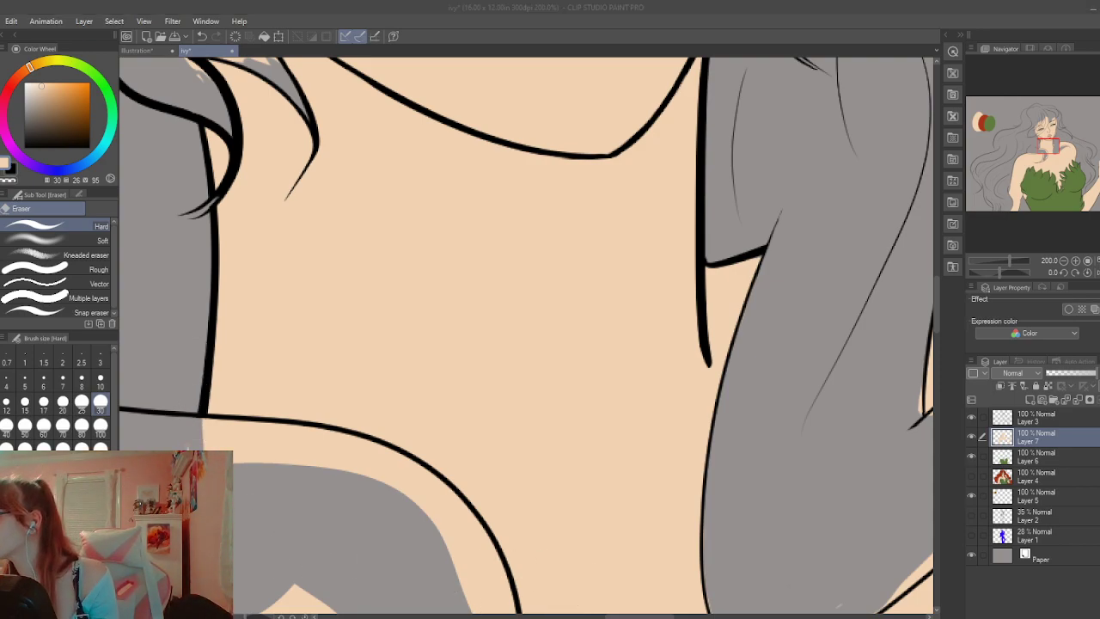
# Erase the skin colour inside the upper edge of the hair lock below the neck and repaint the nick at its inner corner
pyautogui.click(429, 552)
pyautogui.moveTo(185, 438)
pyautogui.mouseDown()
pyautogui.moveTo(245, 440)
pyautogui.moveTo(225, 427)
pyautogui.mouseUp()
pyautogui.moveTo(234, 469)
pyautogui.mouseDown()
pyautogui.moveTo(271, 461)
pyautogui.moveTo(224, 432)
pyautogui.moveTo(364, 452)
pyautogui.moveTo(445, 519)
pyautogui.moveTo(337, 470)
pyautogui.moveTo(269, 461)
pyautogui.moveTo(386, 490)
pyautogui.mouseUp()
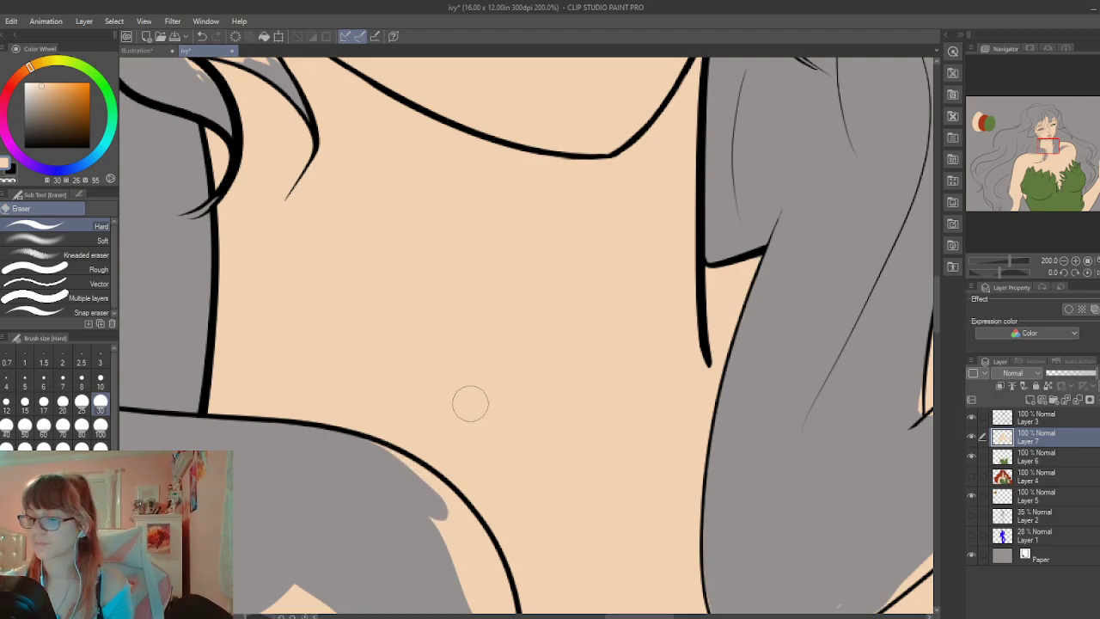
pyautogui.scroll(-5, 936, 331)
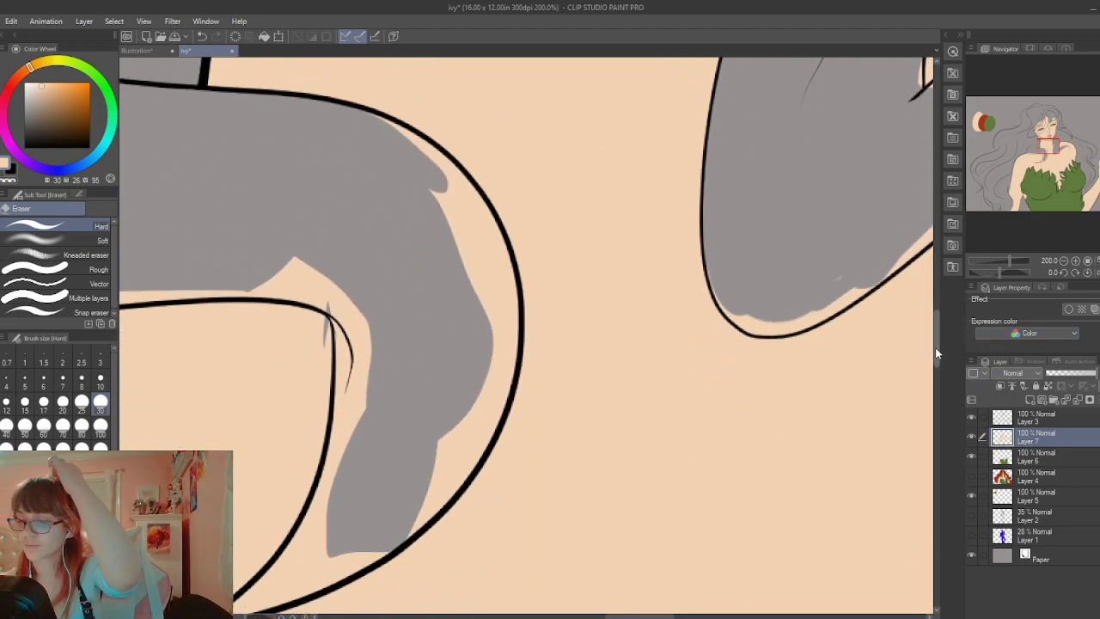
pyautogui.press('p')
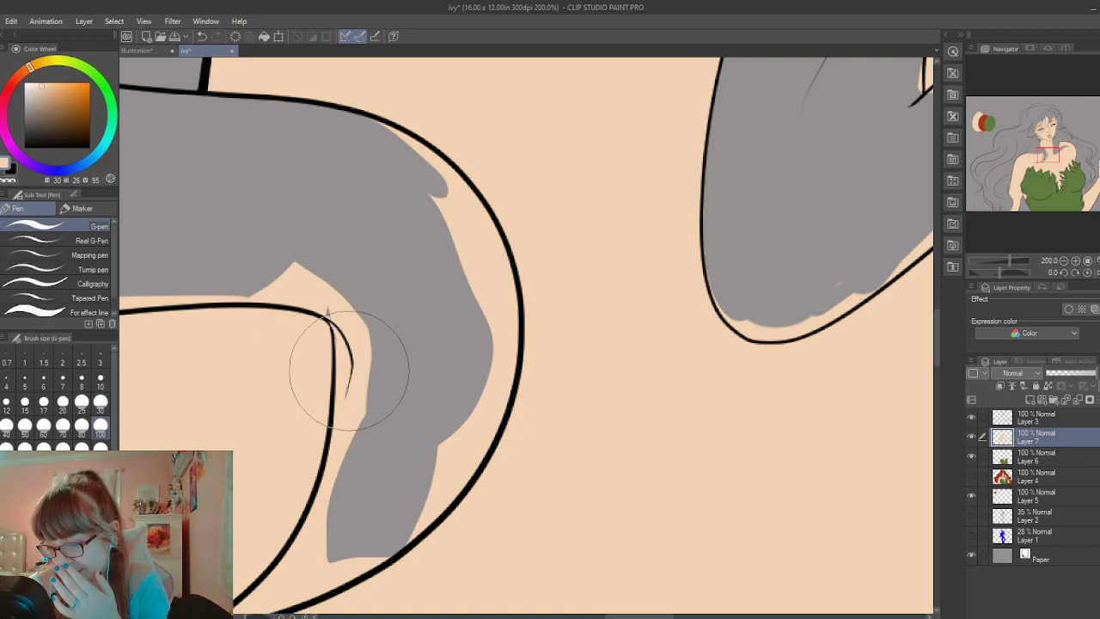
pyautogui.press('e')
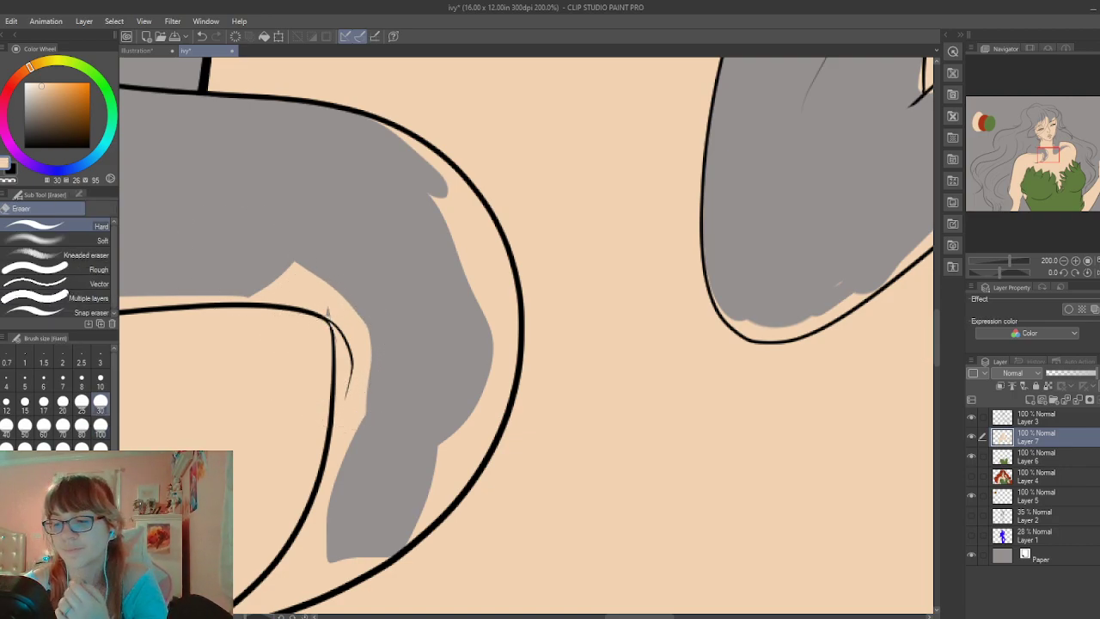
# Erase the skin colour inside the lower edge of that hair lock, from the shoulder line to its inner bend
pyautogui.moveTo(645, 615); pyautogui.dragTo(584, 615)
pyautogui.moveTo(438, 271); pyautogui.dragTo(507, 311)
pyautogui.moveTo(936, 352)
pyautogui.mouseDown()
pyautogui.moveTo(934, 377)
pyautogui.moveTo(937, 341)
pyautogui.mouseUp()
pyautogui.moveTo(483, 365)
pyautogui.mouseDown()
pyautogui.moveTo(567, 381)
pyautogui.moveTo(497, 377)
pyautogui.moveTo(475, 346)
pyautogui.moveTo(565, 384)
pyautogui.moveTo(609, 359)
pyautogui.moveTo(628, 381)
pyautogui.mouseUp()
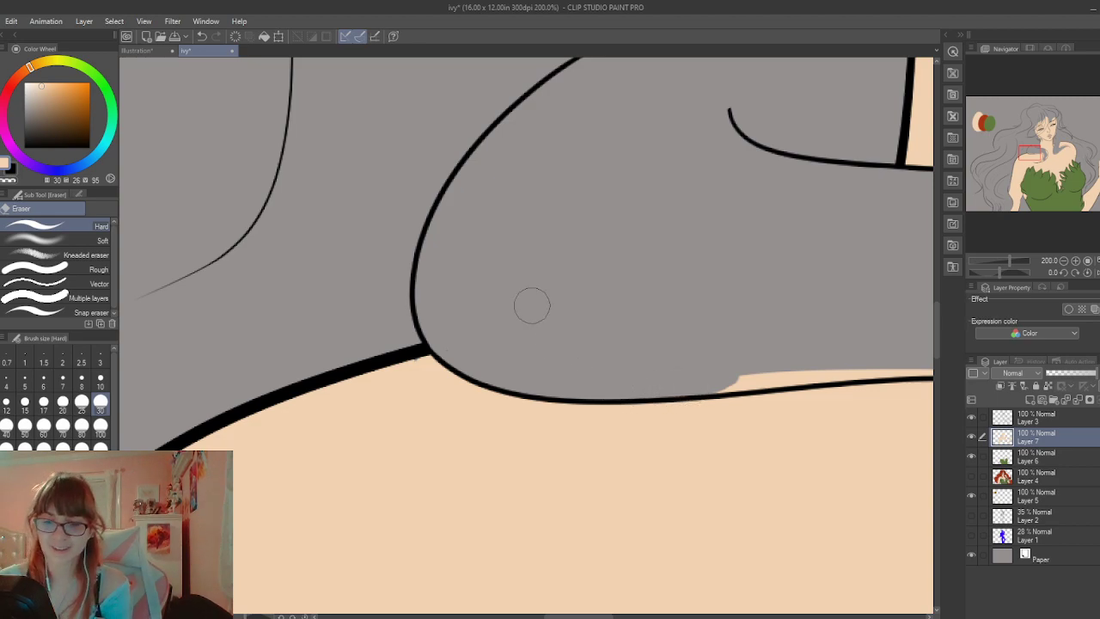
pyautogui.press('p')
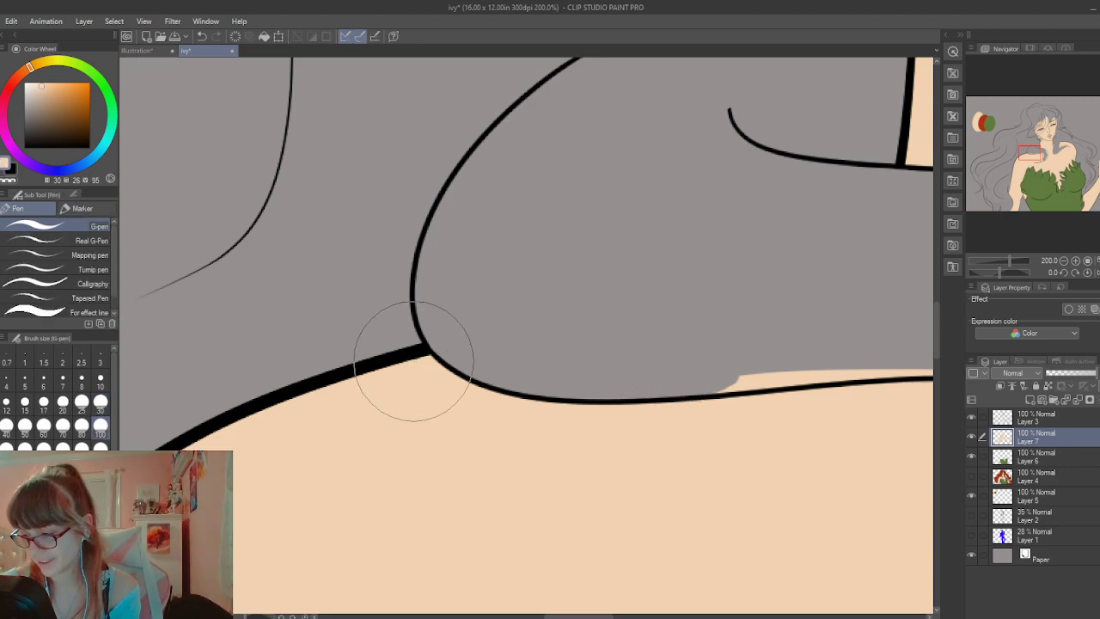
pyautogui.moveTo(603, 615); pyautogui.dragTo(647, 615)
pyautogui.press('e')
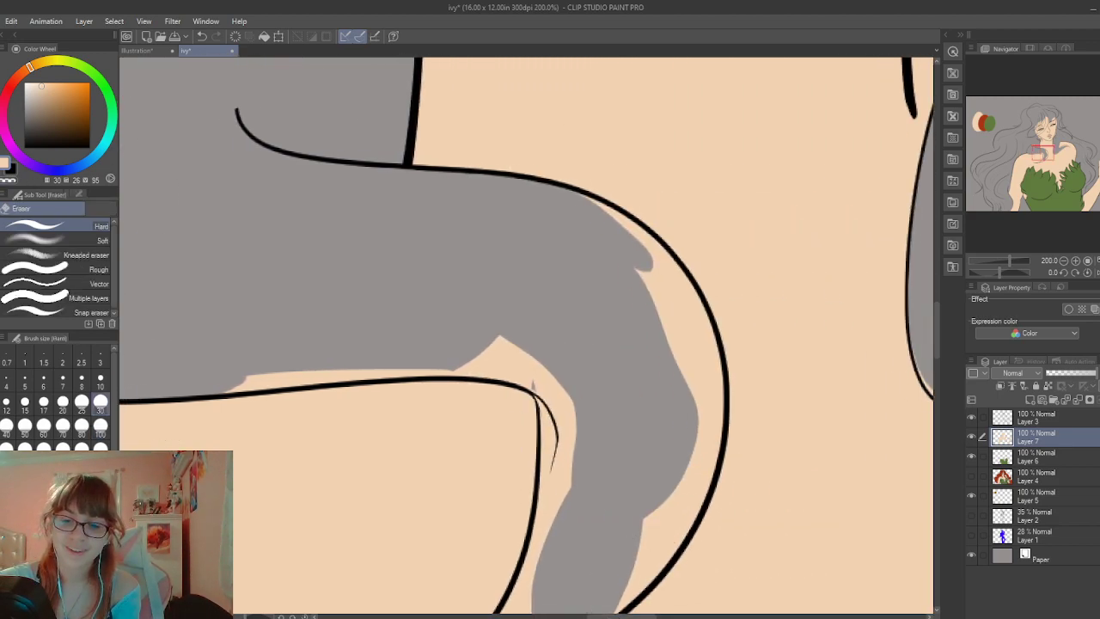
pyautogui.moveTo(216, 364)
pyautogui.mouseDown()
pyautogui.moveTo(241, 383)
pyautogui.moveTo(385, 366)
pyautogui.moveTo(325, 363)
pyautogui.moveTo(314, 377)
pyautogui.moveTo(491, 358)
pyautogui.moveTo(498, 373)
pyautogui.moveTo(476, 374)
pyautogui.moveTo(513, 368)
pyautogui.moveTo(566, 384)
pyautogui.moveTo(540, 382)
pyautogui.moveTo(477, 323)
pyautogui.mouseUp()
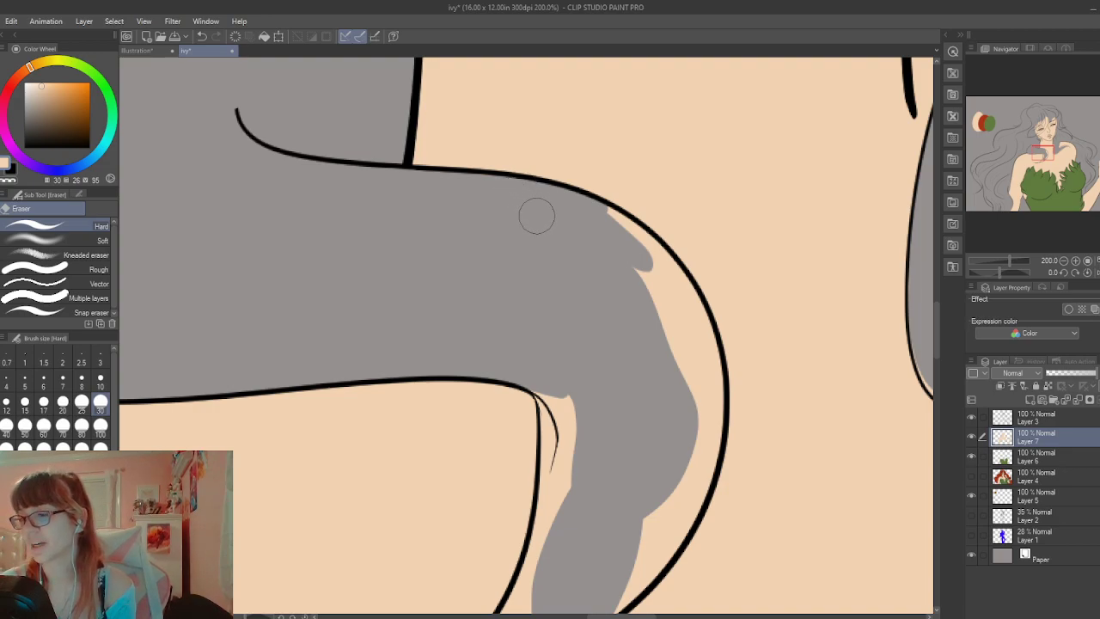
# Erase the skin colour inside the lock's outer curve and inner bend, touching up the skin at the inner corner
pyautogui.moveTo(592, 214)
pyautogui.mouseDown()
pyautogui.moveTo(658, 265)
pyautogui.moveTo(636, 241)
pyautogui.moveTo(677, 324)
pyautogui.moveTo(649, 257)
pyautogui.moveTo(682, 287)
pyautogui.moveTo(647, 237)
pyautogui.moveTo(705, 363)
pyautogui.moveTo(677, 309)
pyautogui.moveTo(700, 355)
pyautogui.moveTo(699, 457)
pyautogui.moveTo(697, 361)
pyautogui.moveTo(616, 243)
pyautogui.mouseUp()
pyautogui.moveTo(935, 322); pyautogui.dragTo(937, 334)
pyautogui.moveTo(702, 220)
pyautogui.mouseDown()
pyautogui.moveTo(709, 258)
pyautogui.moveTo(715, 231)
pyautogui.moveTo(699, 358)
pyautogui.moveTo(713, 307)
pyautogui.moveTo(691, 384)
pyautogui.moveTo(644, 432)
pyautogui.moveTo(697, 327)
pyautogui.moveTo(618, 450)
pyautogui.moveTo(560, 271)
pyautogui.moveTo(535, 251)
pyautogui.moveTo(572, 278)
pyautogui.moveTo(564, 236)
pyautogui.moveTo(543, 407)
pyautogui.moveTo(548, 500)
pyautogui.mouseUp()
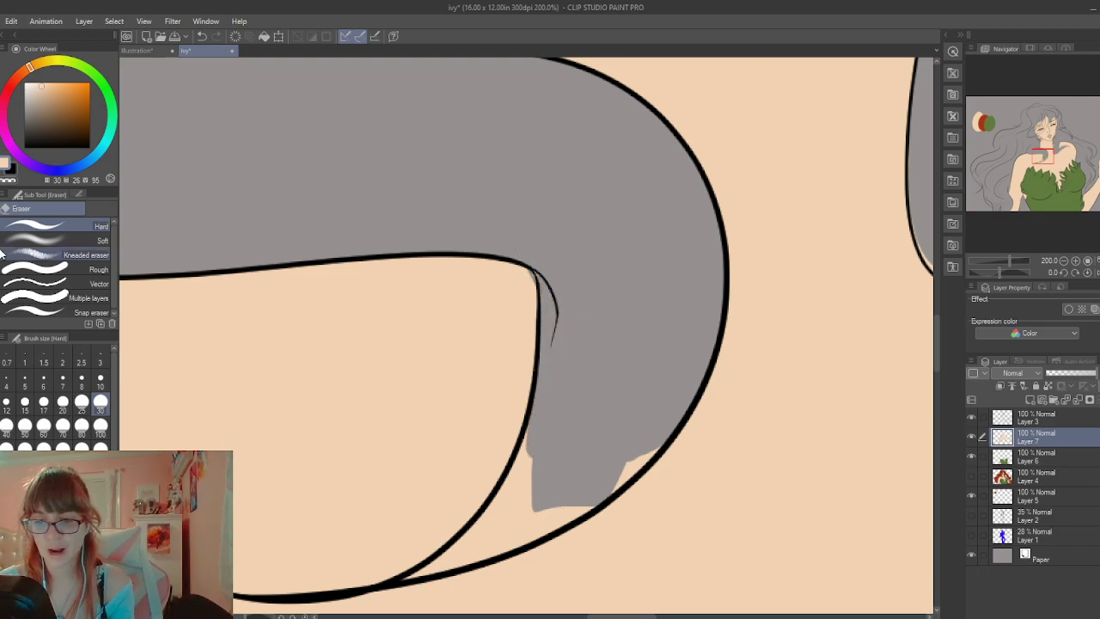
pyautogui.press('p')
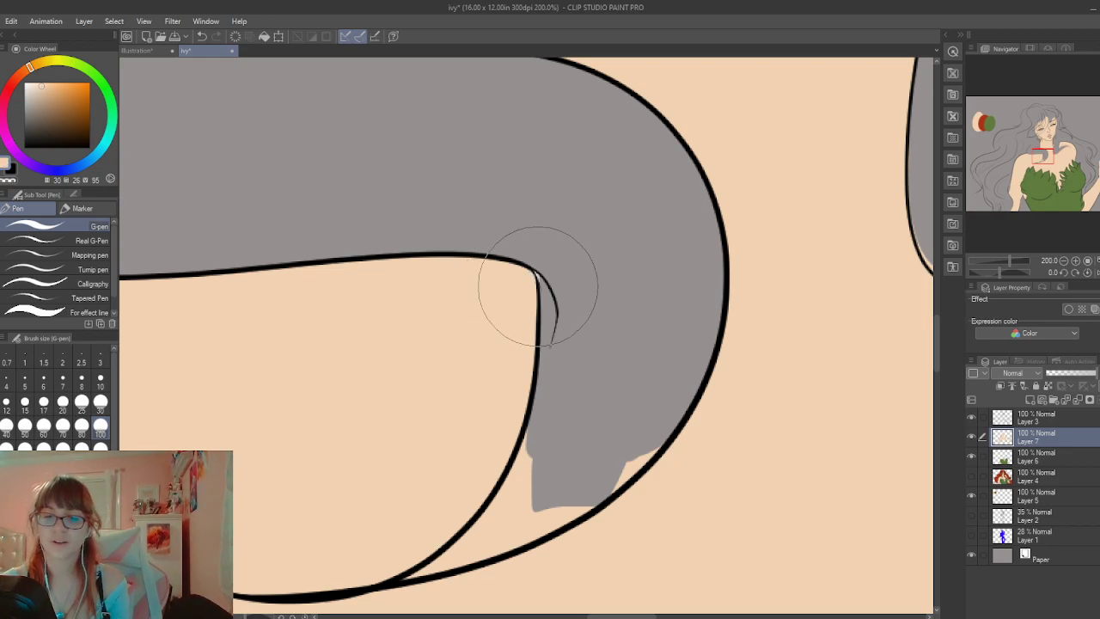
pyautogui.press('e')
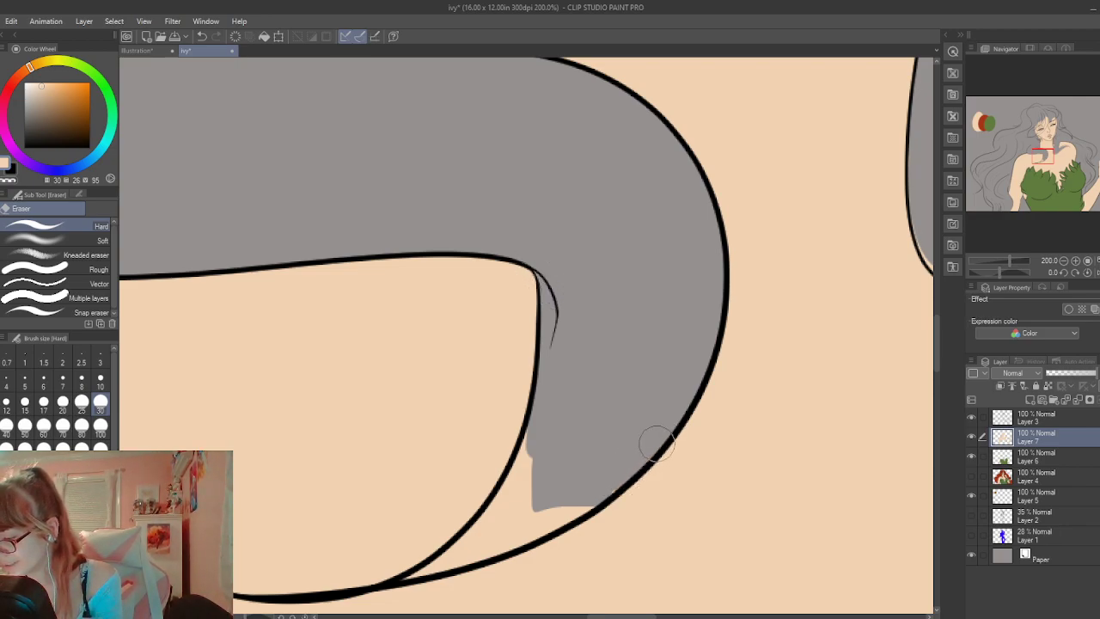
# Erase the remaining skin colour from the lock's tapered end, right up to both outlines and the tip
pyautogui.moveTo(933, 338); pyautogui.dragTo(934, 358)
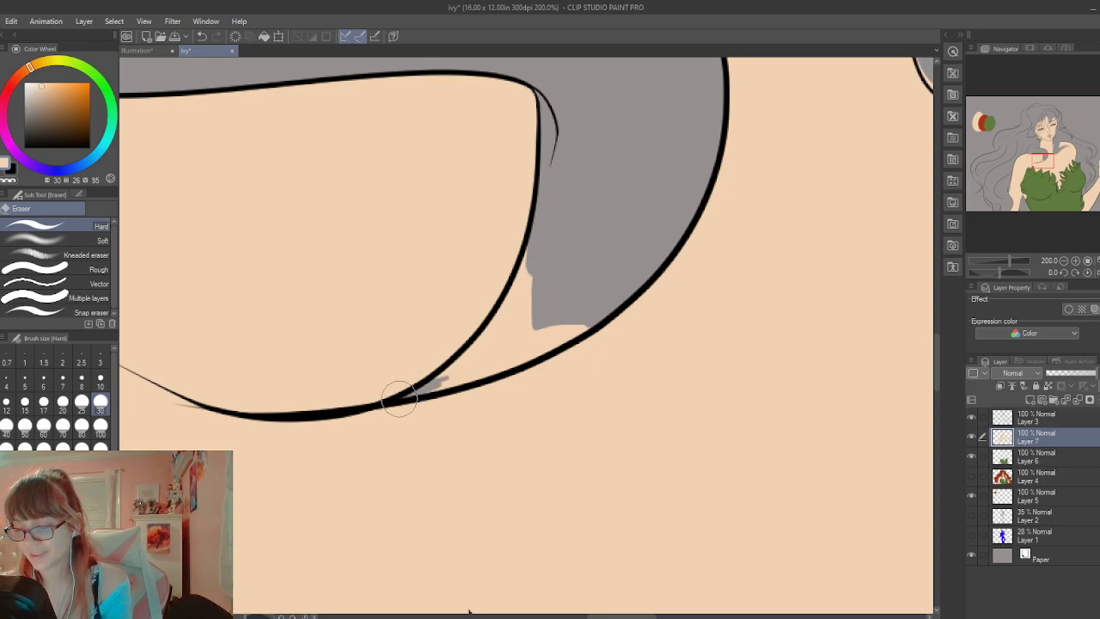
pyautogui.moveTo(397, 395); pyautogui.dragTo(502, 322)
pyautogui.moveTo(442, 378)
pyautogui.mouseDown()
pyautogui.moveTo(483, 343)
pyautogui.moveTo(530, 250)
pyautogui.moveTo(517, 299)
pyautogui.moveTo(474, 356)
pyautogui.moveTo(423, 388)
pyautogui.moveTo(483, 370)
pyautogui.moveTo(457, 378)
pyautogui.moveTo(559, 319)
pyautogui.moveTo(514, 337)
pyautogui.moveTo(550, 298)
pyautogui.moveTo(506, 345)
pyautogui.moveTo(538, 282)
pyautogui.mouseUp()
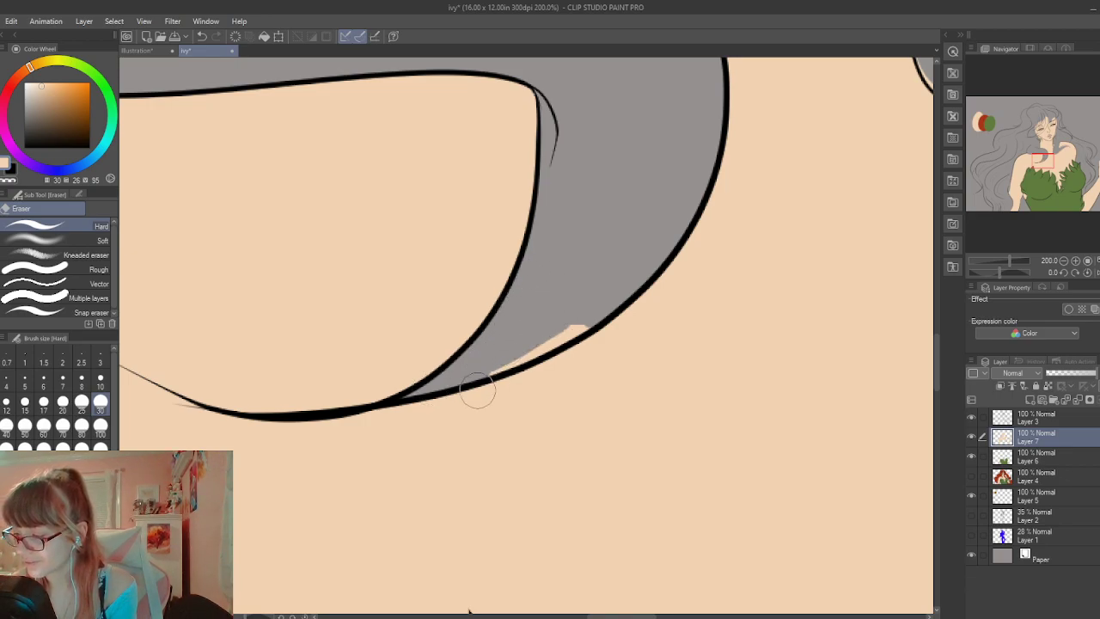
pyautogui.moveTo(478, 391); pyautogui.dragTo(615, 299)
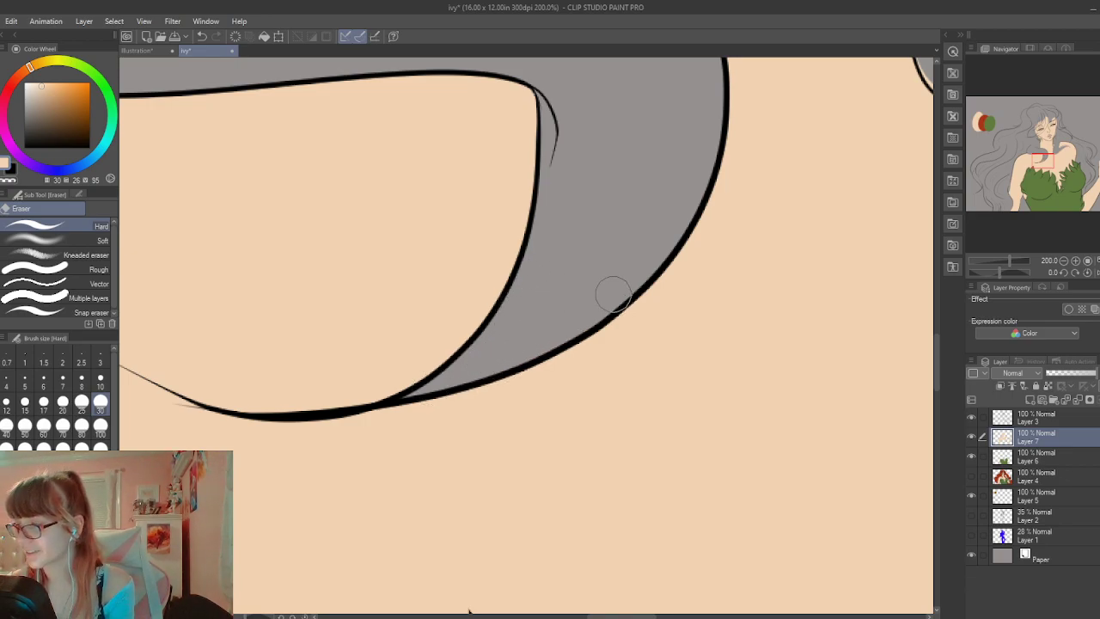
# Erase the skin colour inside the rounded bottom bend of the hair lock that falls over the other shoulder
pyautogui.scroll(4, 613, 294)
pyautogui.scroll(-6, 613, 294)
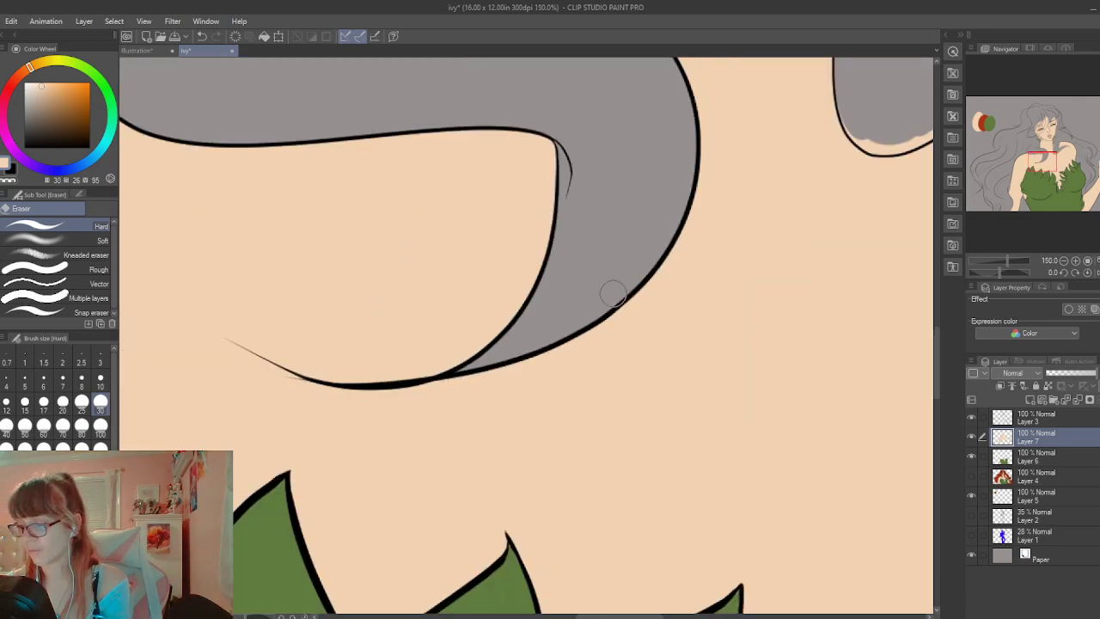
pyautogui.scroll(-5, 613, 295)
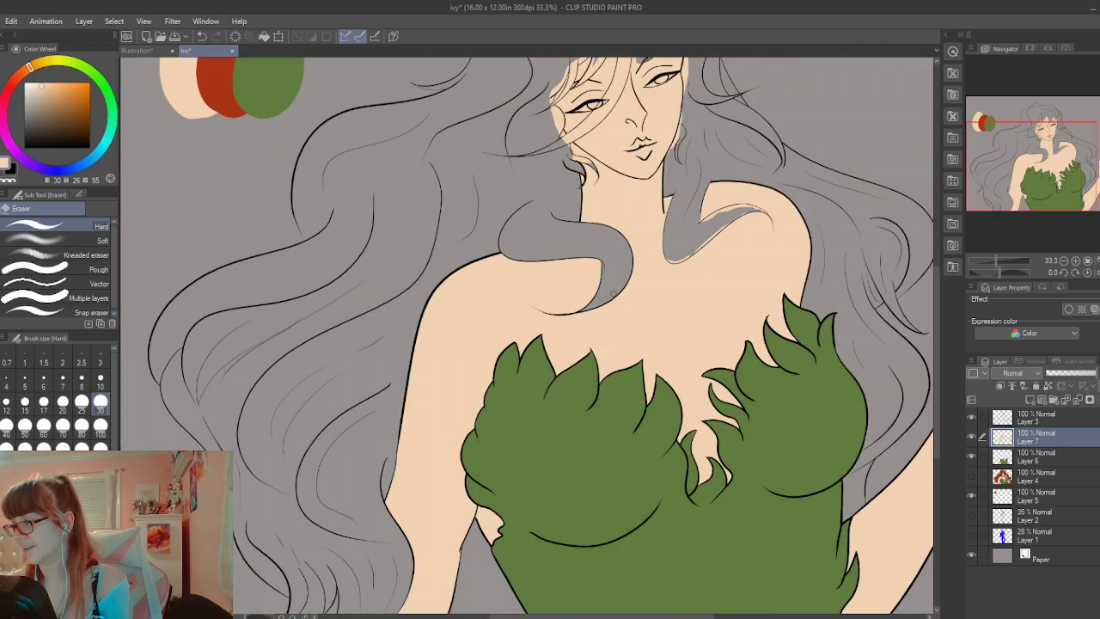
pyautogui.scroll(5, 705, 214)
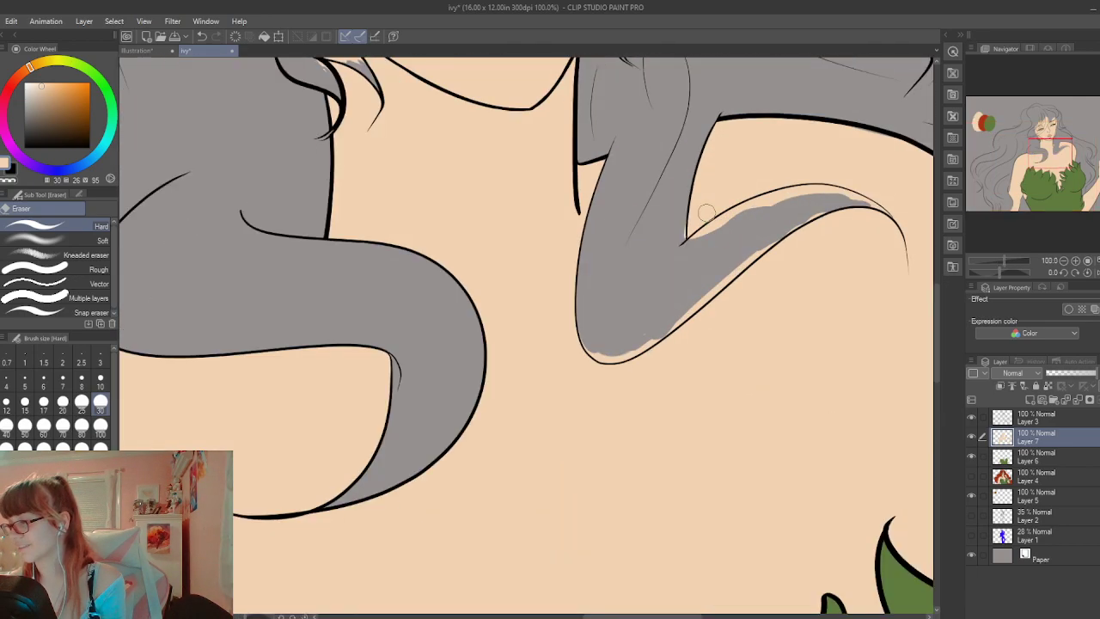
pyautogui.moveTo(641, 616); pyautogui.dragTo(691, 616)
pyautogui.scroll(1, 901, 470)
pyautogui.moveTo(934, 327); pyautogui.dragTo(934, 307)
pyautogui.moveTo(292, 488)
pyautogui.mouseDown()
pyautogui.moveTo(284, 447)
pyautogui.moveTo(305, 509)
pyautogui.mouseUp()
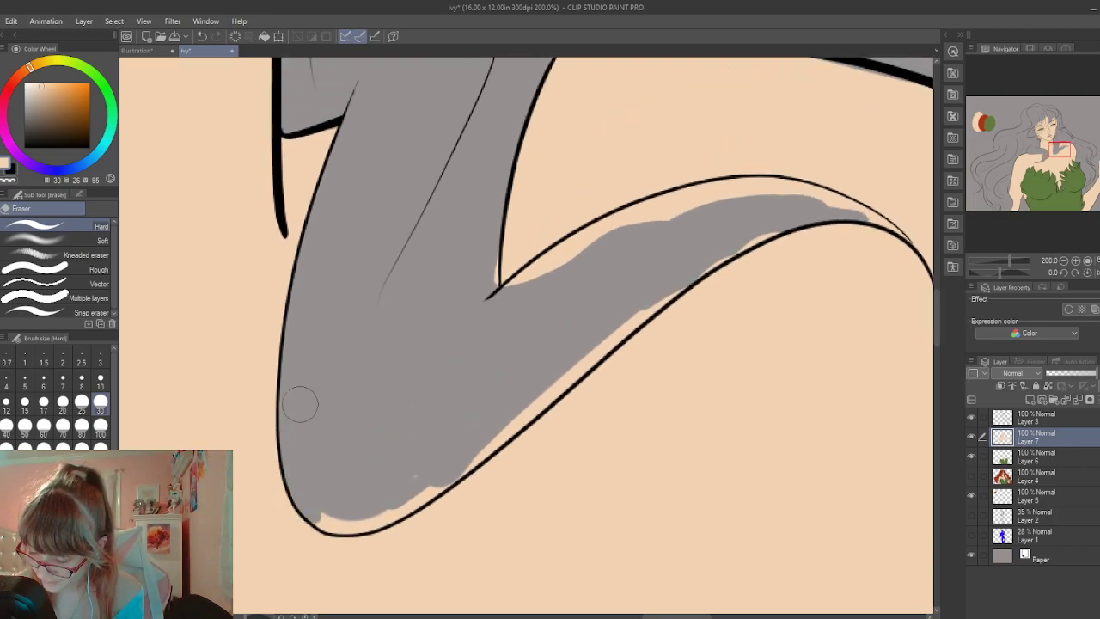
pyautogui.moveTo(397, 490); pyautogui.dragTo(444, 485)
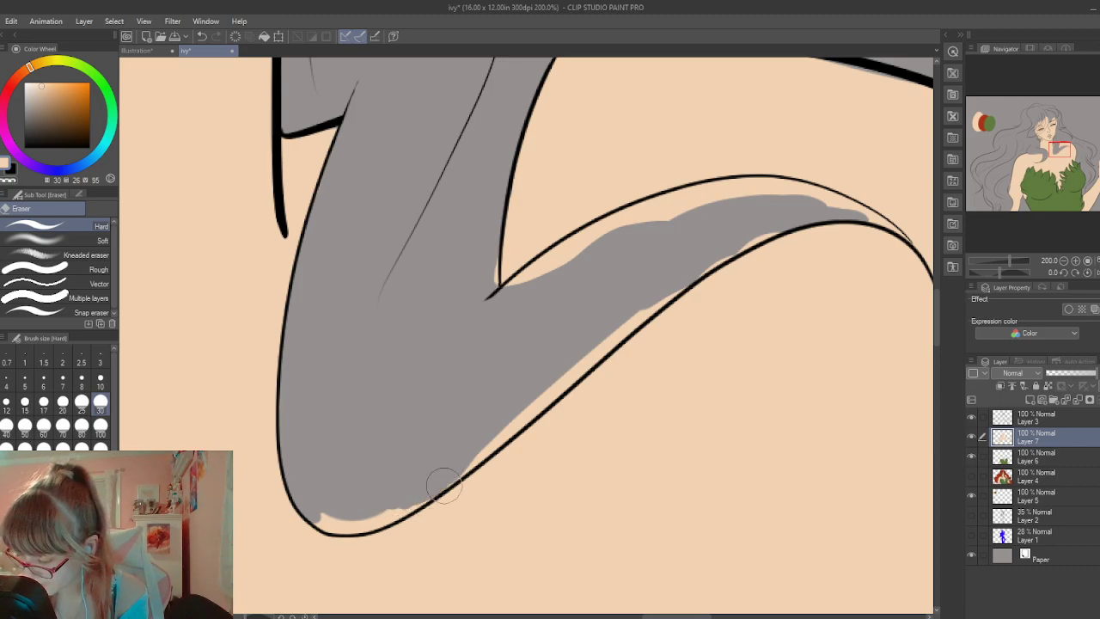
pyautogui.moveTo(344, 488)
pyautogui.mouseDown()
pyautogui.moveTo(350, 520)
pyautogui.moveTo(318, 522)
pyautogui.moveTo(377, 523)
pyautogui.moveTo(438, 488)
pyautogui.mouseUp()
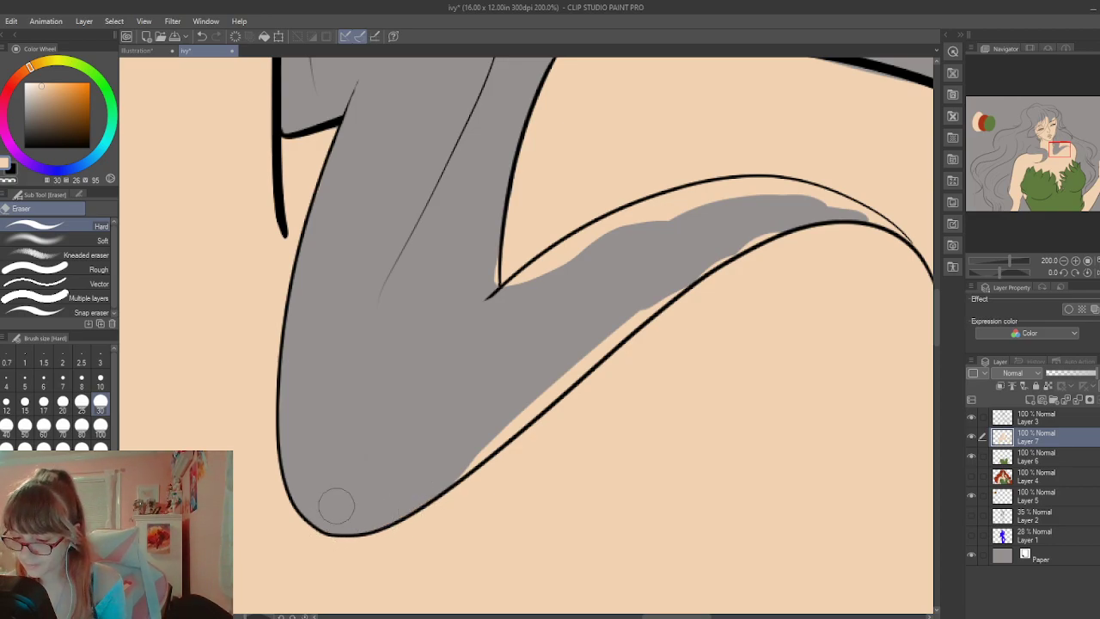
# Erase the skin colour around the notch where that hair lock folds back, along the start of its upper edge
pyautogui.moveTo(507, 296)
pyautogui.mouseDown()
pyautogui.moveTo(589, 248)
pyautogui.moveTo(528, 276)
pyautogui.moveTo(489, 313)
pyautogui.mouseUp()
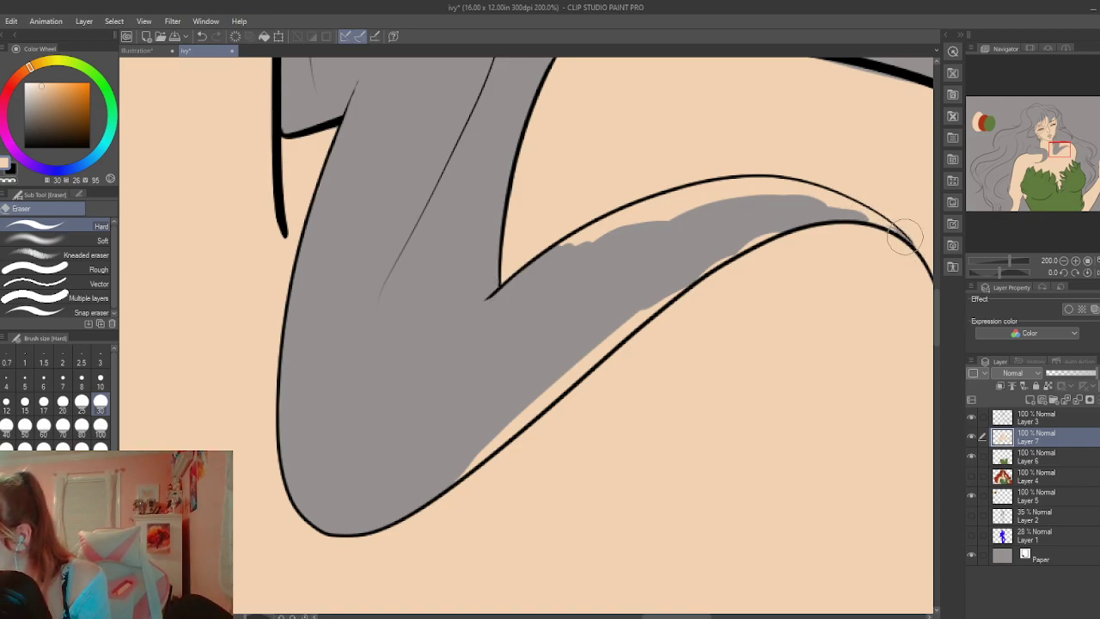
pyautogui.press('p')
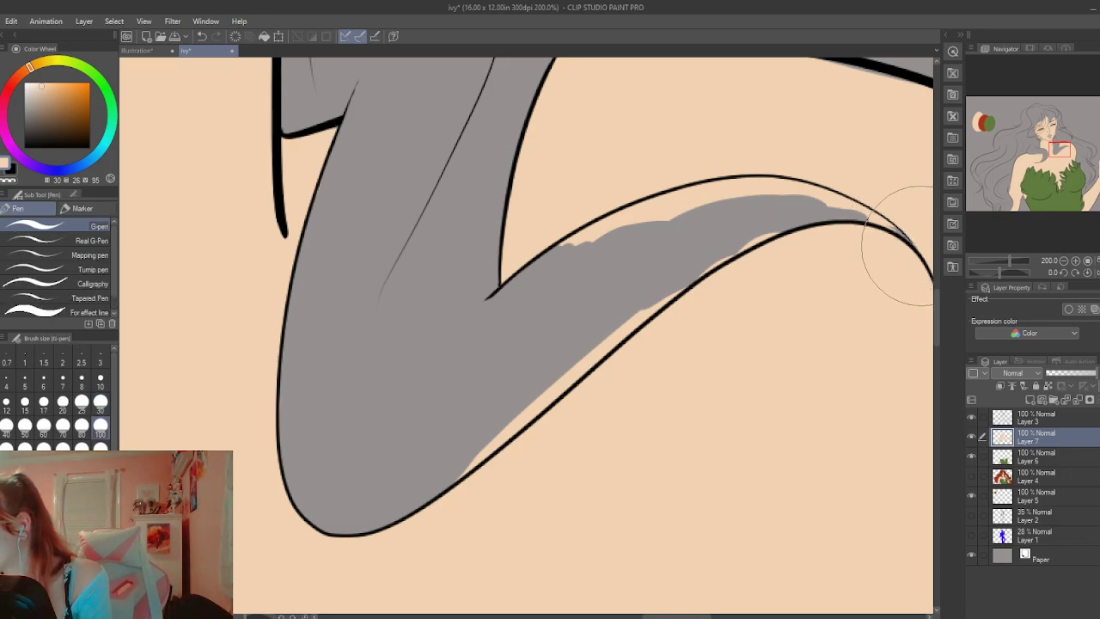
pyautogui.press('e')
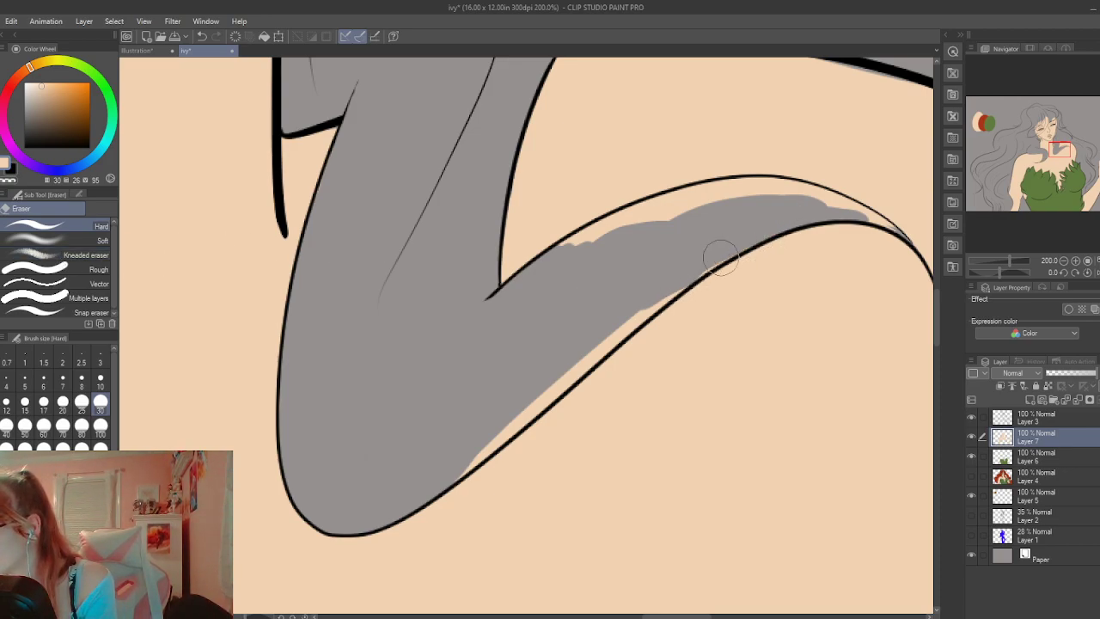
# Erase the skin colour inside the lock's long lower edge and repaint the skin where the eraser crossed the outline
pyautogui.moveTo(687, 275)
pyautogui.mouseDown()
pyautogui.moveTo(752, 244)
pyautogui.moveTo(633, 318)
pyautogui.mouseUp()
pyautogui.moveTo(526, 415)
pyautogui.mouseDown()
pyautogui.moveTo(473, 444)
pyautogui.moveTo(452, 477)
pyautogui.moveTo(522, 419)
pyautogui.moveTo(510, 427)
pyautogui.mouseUp()
pyautogui.moveTo(471, 465)
pyautogui.mouseDown()
pyautogui.moveTo(589, 366)
pyautogui.moveTo(589, 332)
pyautogui.mouseUp()
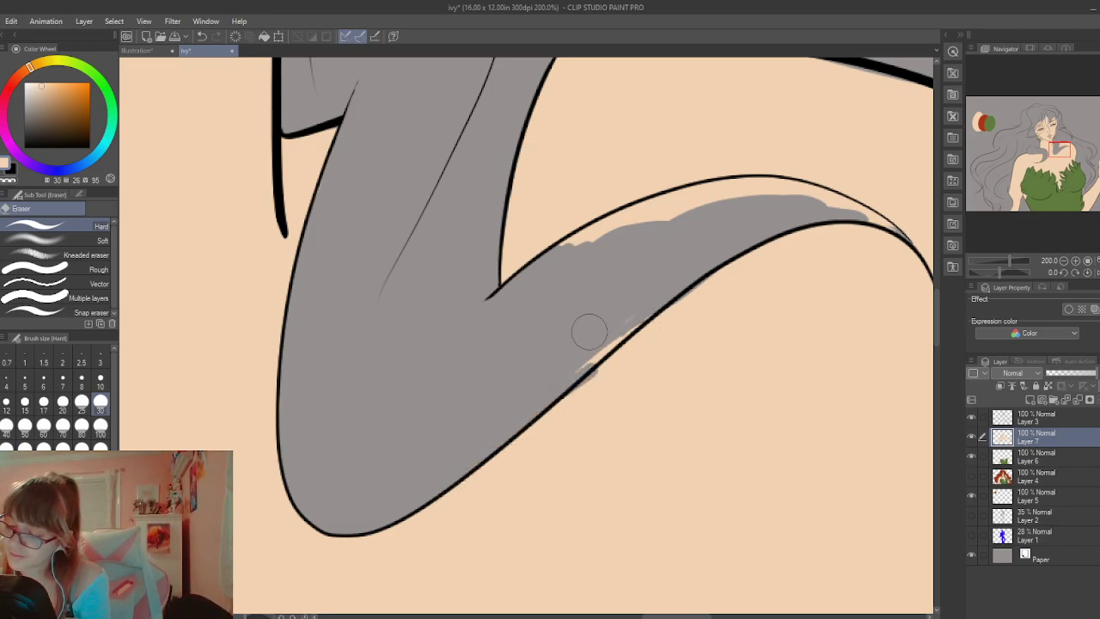
pyautogui.moveTo(510, 435)
pyautogui.mouseDown()
pyautogui.moveTo(617, 339)
pyautogui.moveTo(602, 348)
pyautogui.moveTo(672, 307)
pyautogui.moveTo(537, 417)
pyautogui.mouseUp()
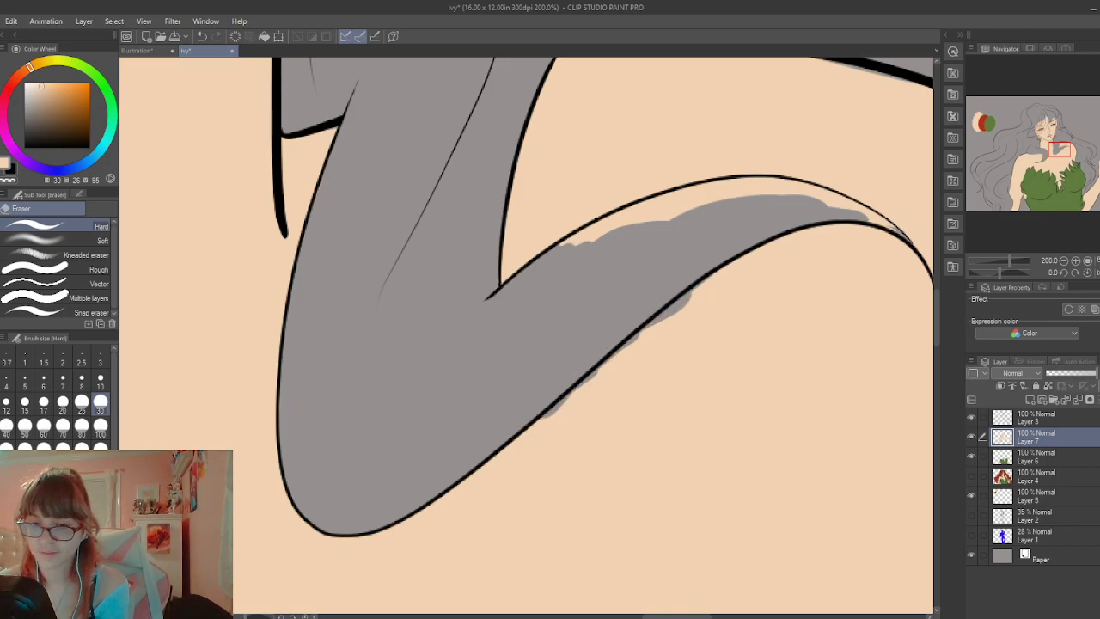
pyautogui.press('p')
pyautogui.moveTo(698, 289)
pyautogui.mouseDown()
pyautogui.moveTo(548, 433)
pyautogui.moveTo(620, 353)
pyautogui.moveTo(535, 425)
pyautogui.moveTo(582, 390)
pyautogui.mouseUp()
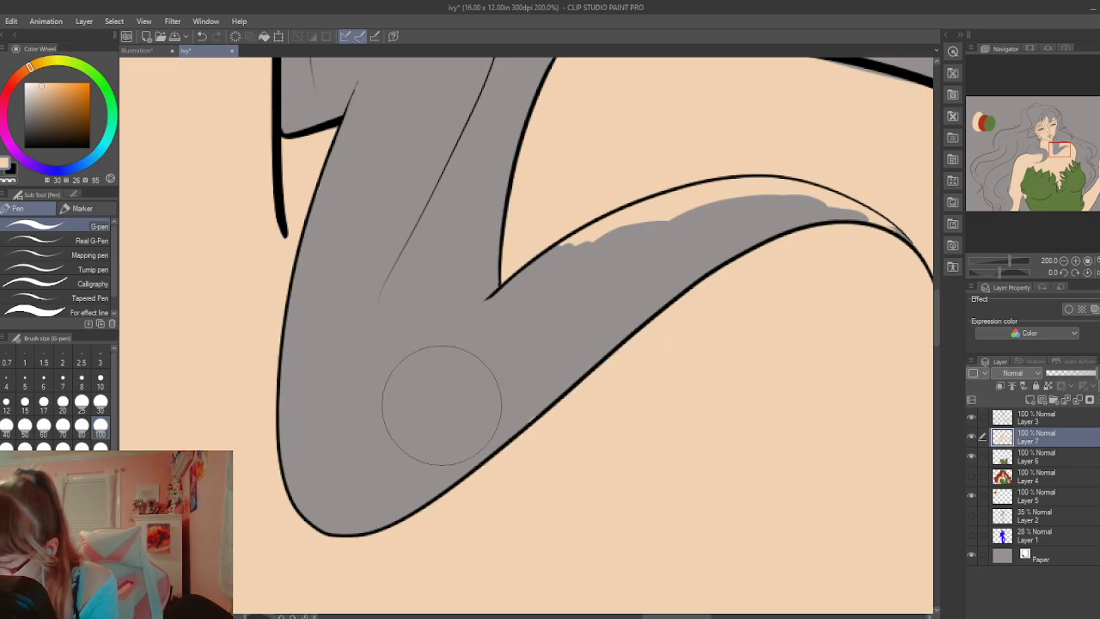
# Erase the remaining skin colour under the lock's upper outline, from the notch to its tapered tip
pyautogui.press('e')
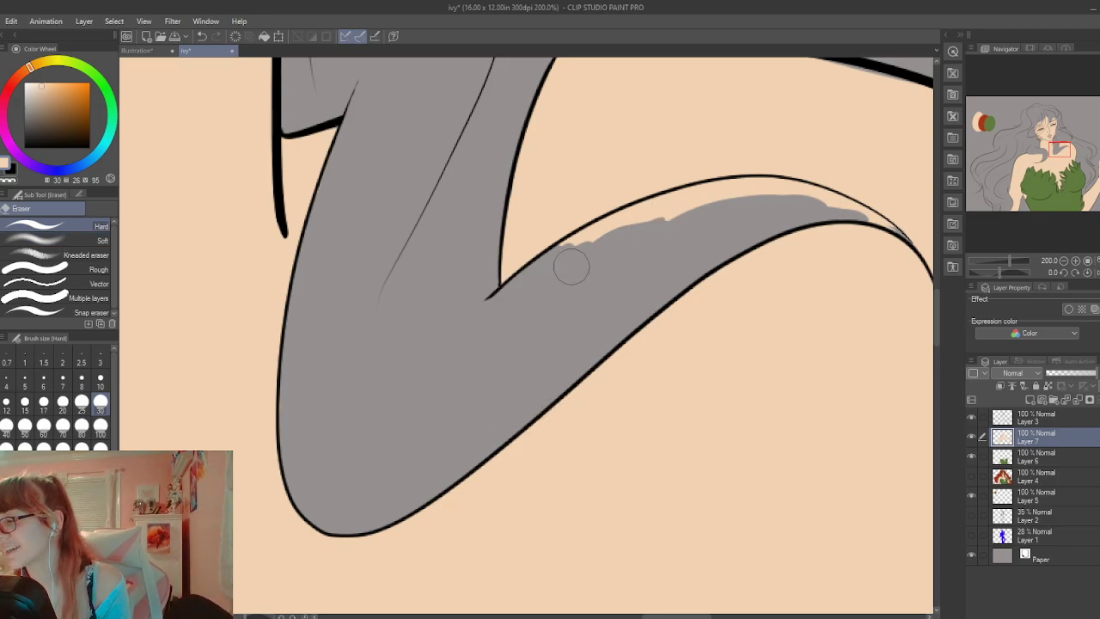
pyautogui.moveTo(570, 261)
pyautogui.mouseDown()
pyautogui.moveTo(795, 200)
pyautogui.moveTo(757, 185)
pyautogui.moveTo(772, 183)
pyautogui.moveTo(648, 217)
pyautogui.moveTo(734, 192)
pyautogui.moveTo(705, 188)
pyautogui.moveTo(559, 249)
pyautogui.mouseUp()
pyautogui.moveTo(667, 616); pyautogui.dragTo(699, 615)
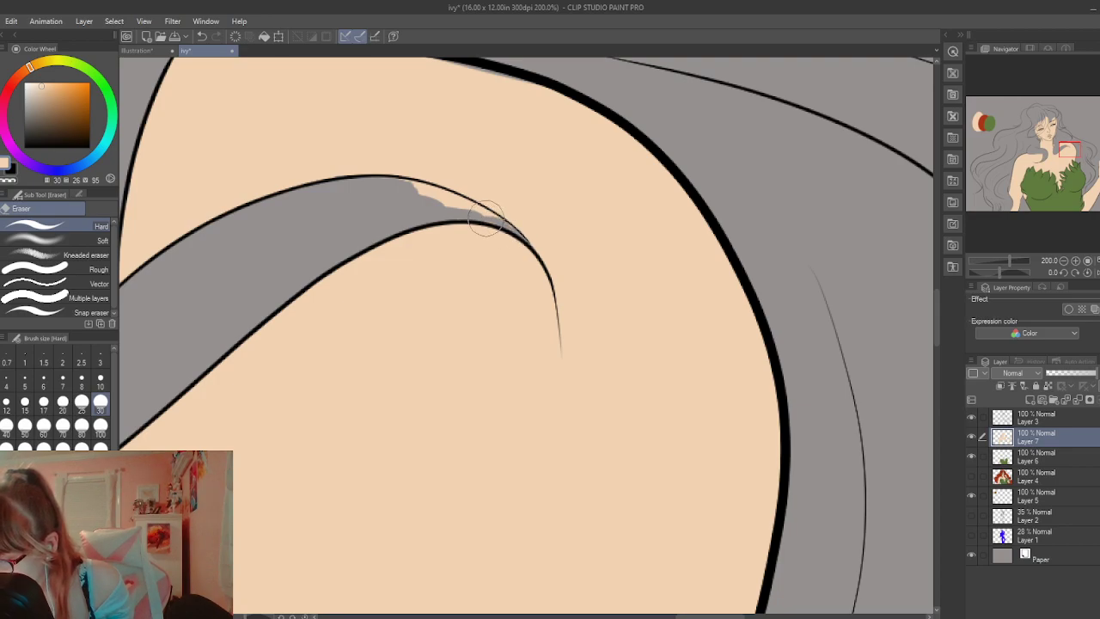
pyautogui.moveTo(511, 227); pyautogui.dragTo(442, 199)
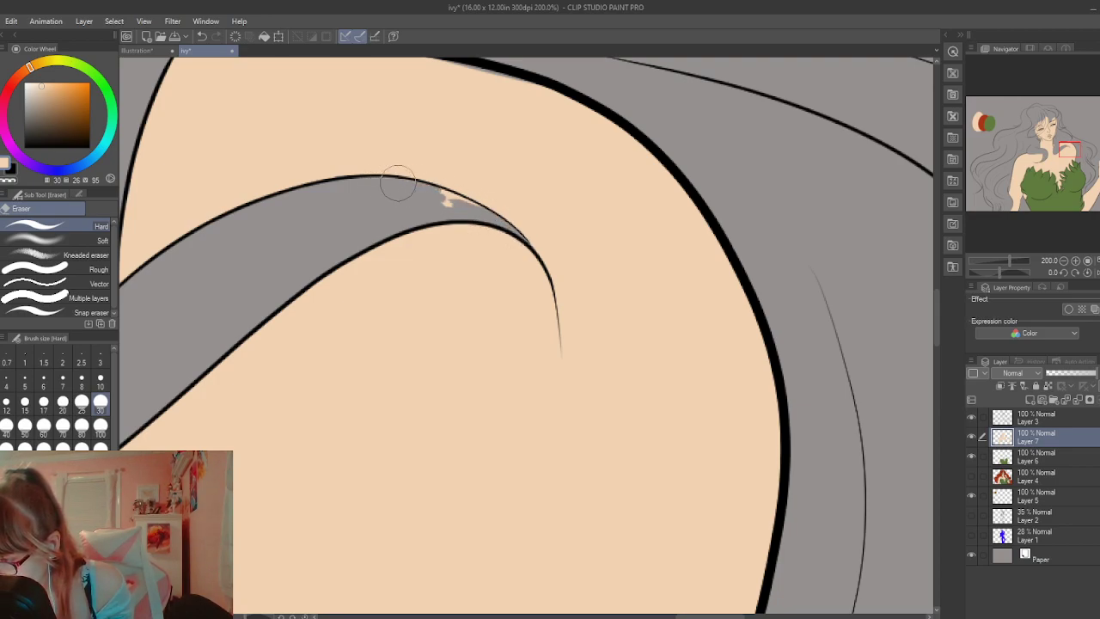
pyautogui.moveTo(378, 178)
pyautogui.mouseDown()
pyautogui.moveTo(478, 208)
pyautogui.moveTo(420, 199)
pyautogui.mouseUp()
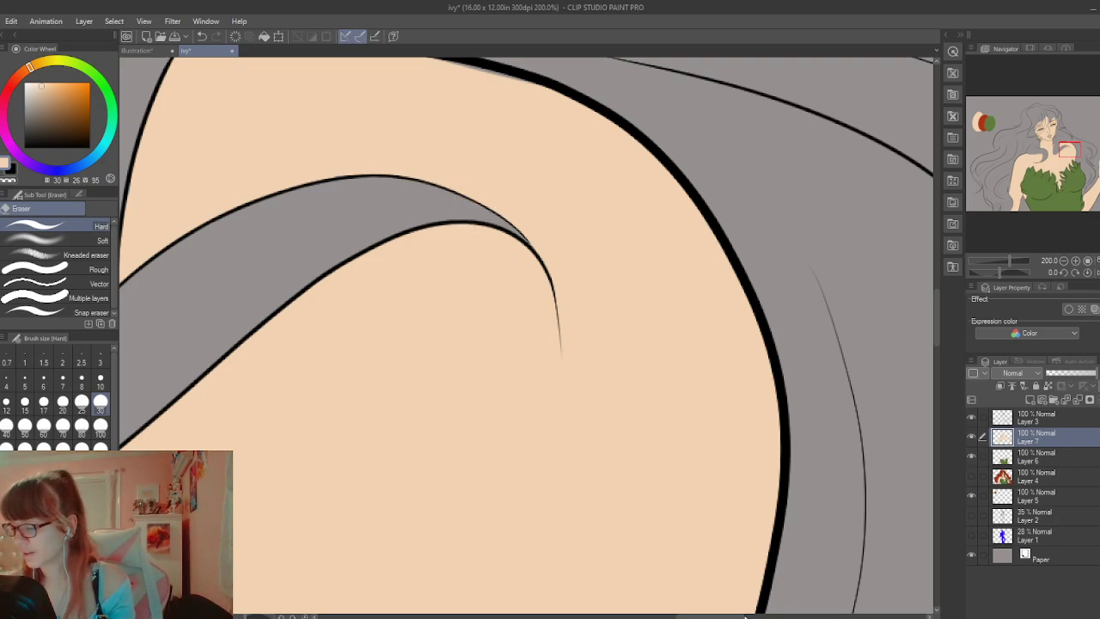
# Repaint the small nick in the skin colour along the cheek outline below the outer corner of the eye
pyautogui.moveTo(744, 617); pyautogui.dragTo(667, 616)
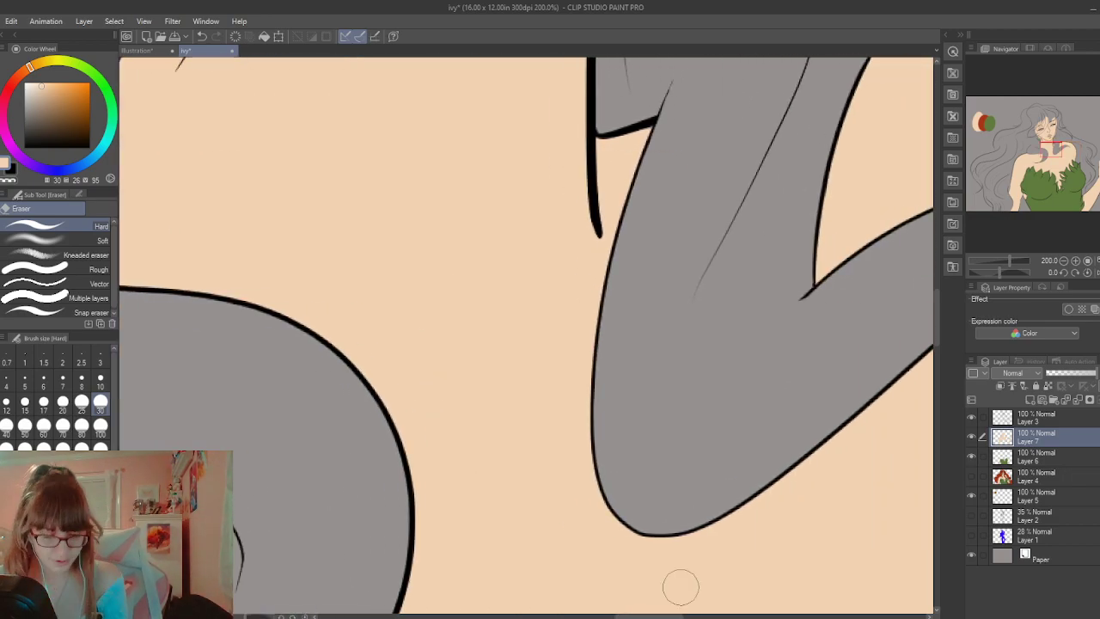
pyautogui.moveTo(938, 358); pyautogui.dragTo(935, 262)
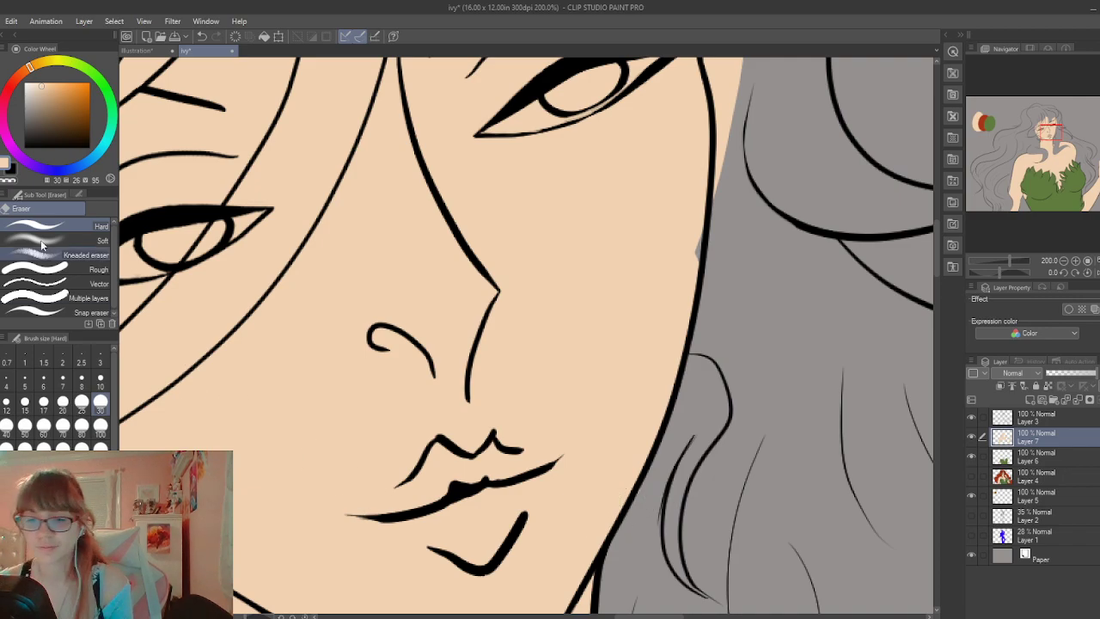
pyautogui.press('p')
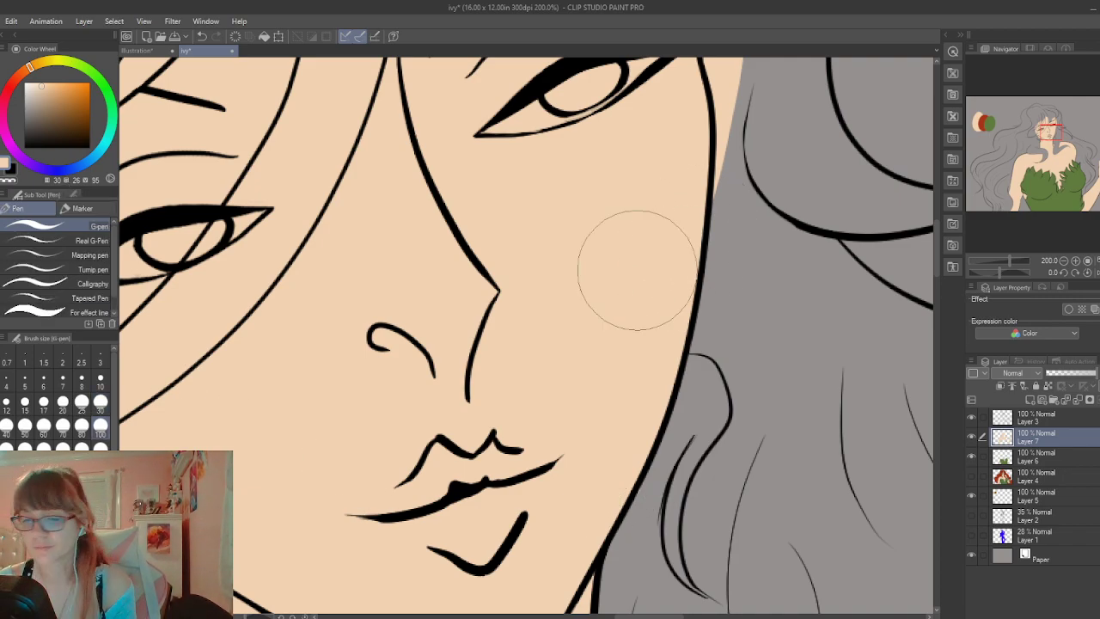
pyautogui.press('e')
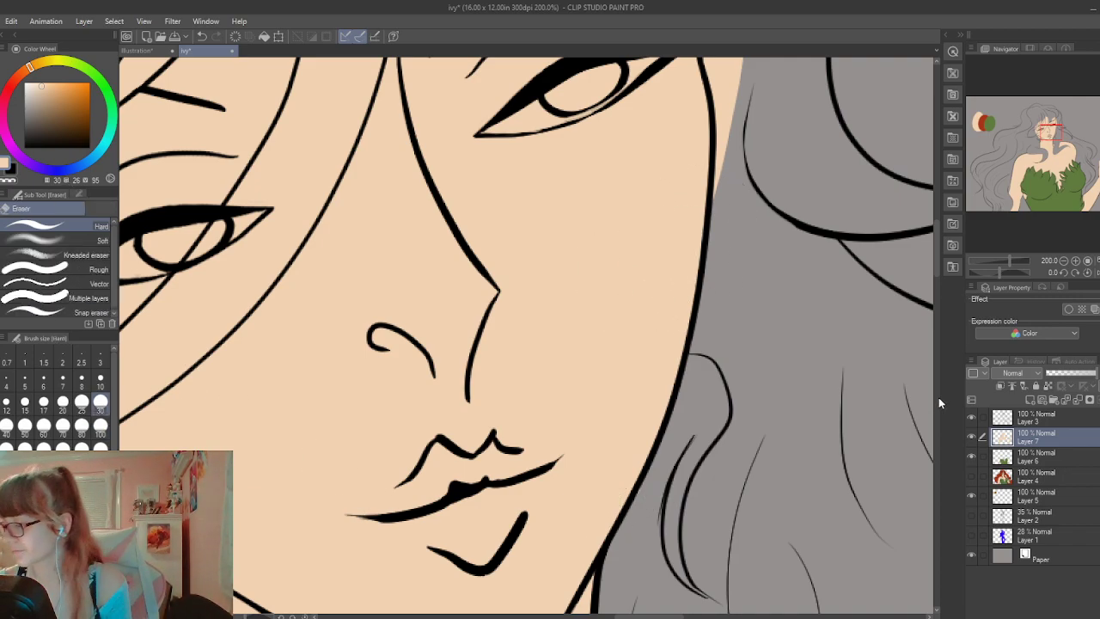
# Erase the skin colour from the iris and white of the eye nearest the cheek outline
pyautogui.scroll(2, 939, 255)
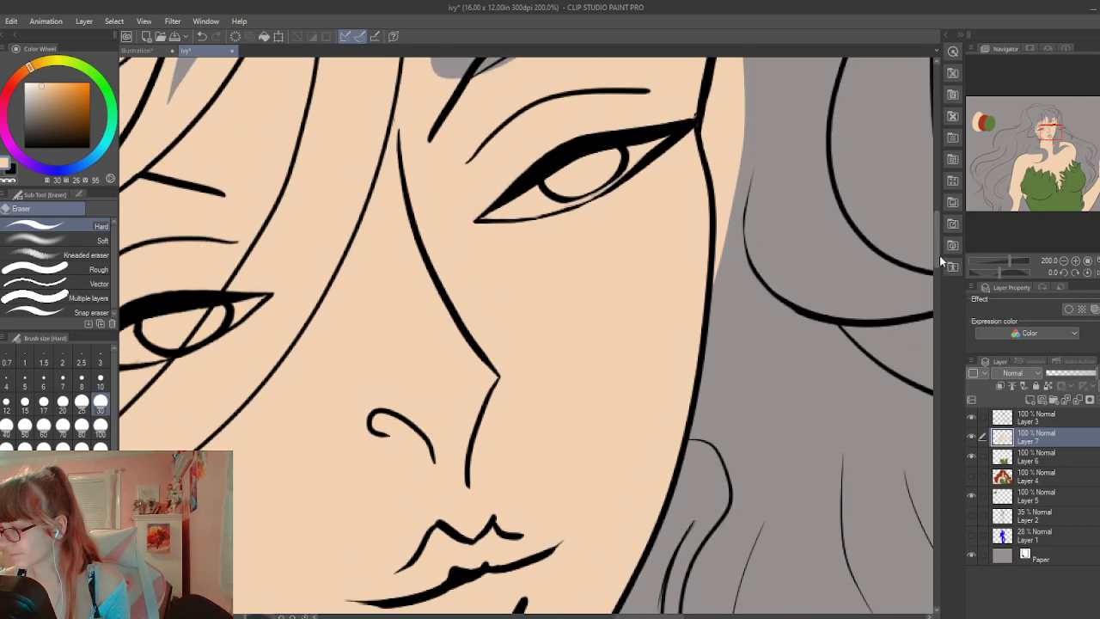
pyautogui.scroll(2, 913, 241)
pyautogui.moveTo(518, 270)
pyautogui.mouseDown()
pyautogui.moveTo(483, 291)
pyautogui.moveTo(544, 282)
pyautogui.moveTo(507, 288)
pyautogui.moveTo(572, 260)
pyautogui.moveTo(540, 260)
pyautogui.moveTo(561, 233)
pyautogui.mouseUp()
pyautogui.moveTo(646, 220)
pyautogui.mouseDown()
pyautogui.moveTo(663, 212)
pyautogui.moveTo(558, 275)
pyautogui.moveTo(595, 258)
pyautogui.moveTo(591, 244)
pyautogui.moveTo(509, 287)
pyautogui.mouseUp()
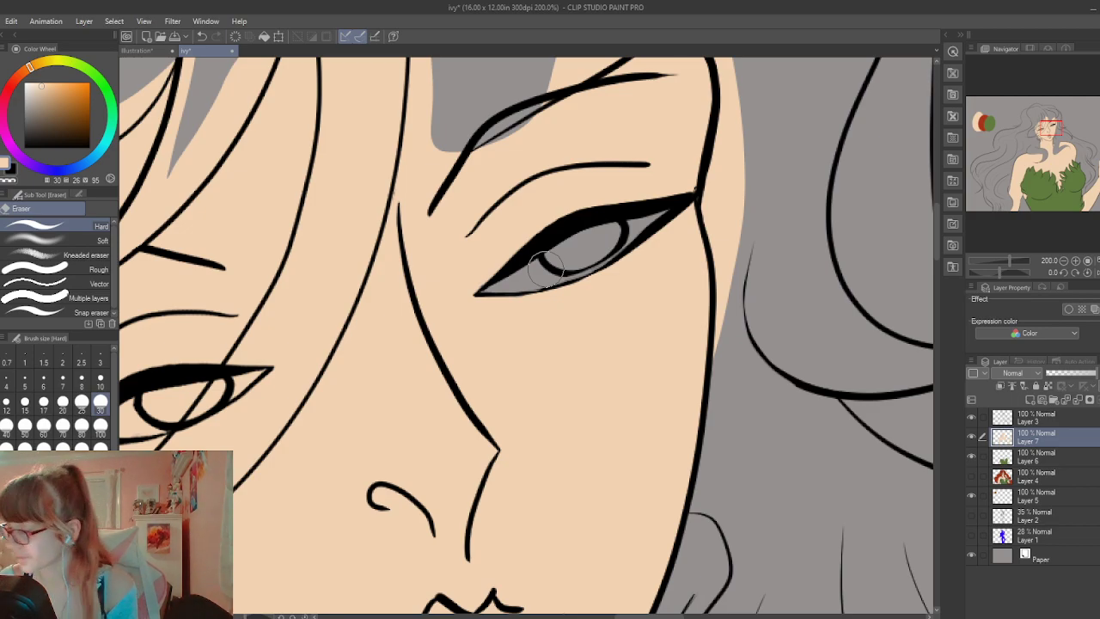
# Erase the skin colour spilling past the face outline beside the eye and temple, including the corner above the temple
pyautogui.moveTo(935, 257); pyautogui.dragTo(936, 225)
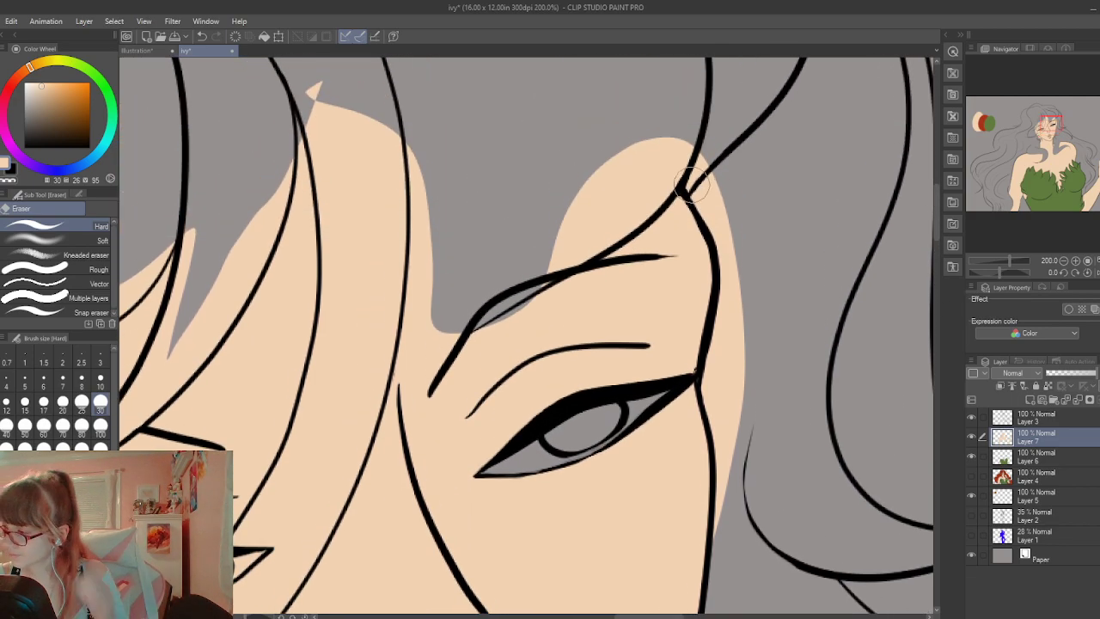
pyautogui.moveTo(691, 185)
pyautogui.mouseDown()
pyautogui.moveTo(695, 149)
pyautogui.moveTo(734, 305)
pyautogui.moveTo(709, 387)
pyautogui.moveTo(726, 472)
pyautogui.moveTo(721, 562)
pyautogui.moveTo(743, 494)
pyautogui.moveTo(748, 352)
pyautogui.moveTo(730, 408)
pyautogui.mouseUp()
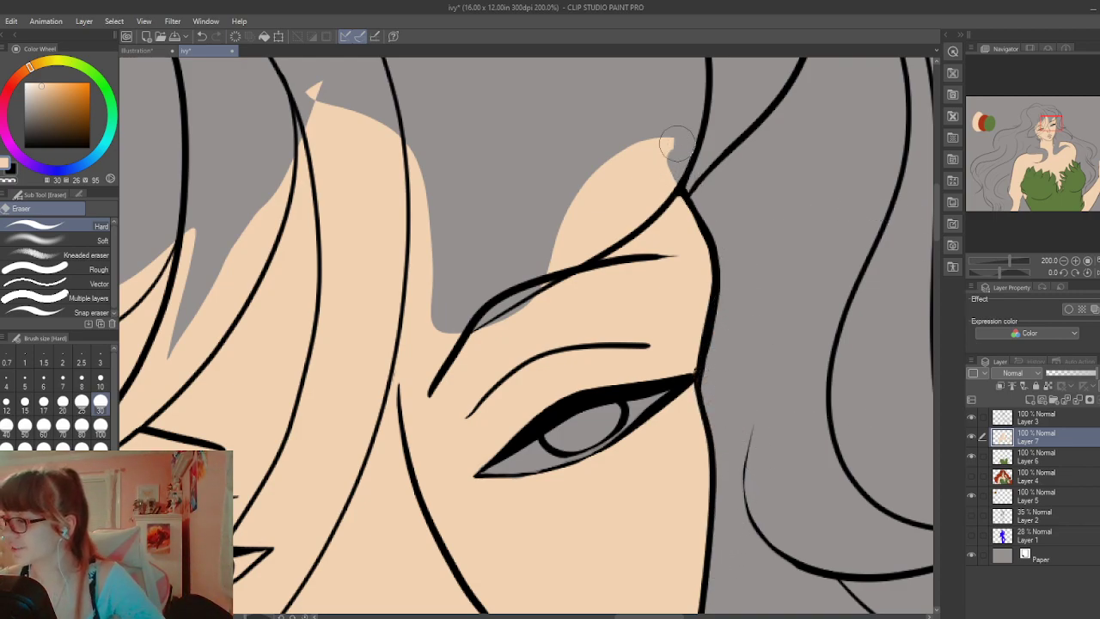
pyautogui.moveTo(676, 144)
pyautogui.mouseDown()
pyautogui.moveTo(653, 190)
pyautogui.moveTo(677, 160)
pyautogui.moveTo(664, 138)
pyautogui.moveTo(654, 170)
pyautogui.moveTo(663, 172)
pyautogui.moveTo(623, 229)
pyautogui.moveTo(532, 275)
pyautogui.mouseUp()
pyautogui.hotkey('ctrl', 'z')
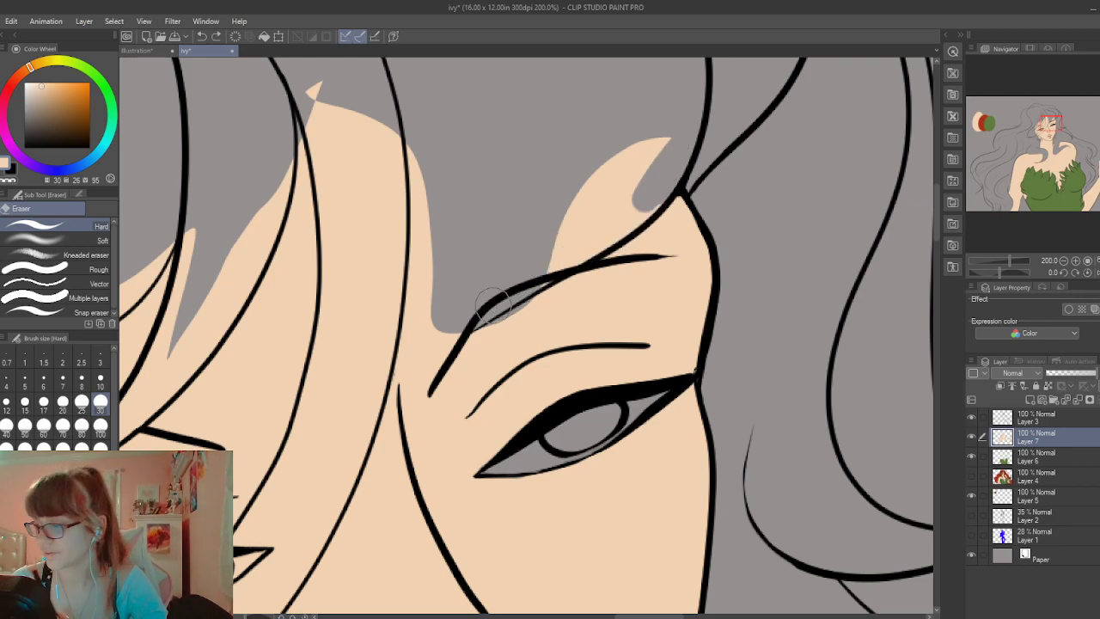
# Erase the skin colour from the hair above the eyebrow and past its inner end, repainting the skin edge beneath the brow
pyautogui.moveTo(667, 202)
pyautogui.mouseDown()
pyautogui.moveTo(538, 272)
pyautogui.moveTo(636, 213)
pyautogui.moveTo(633, 224)
pyautogui.moveTo(543, 278)
pyautogui.moveTo(658, 153)
pyautogui.moveTo(643, 191)
pyautogui.moveTo(643, 180)
pyautogui.moveTo(589, 223)
pyautogui.moveTo(581, 191)
pyautogui.moveTo(634, 130)
pyautogui.moveTo(502, 219)
pyautogui.mouseUp()
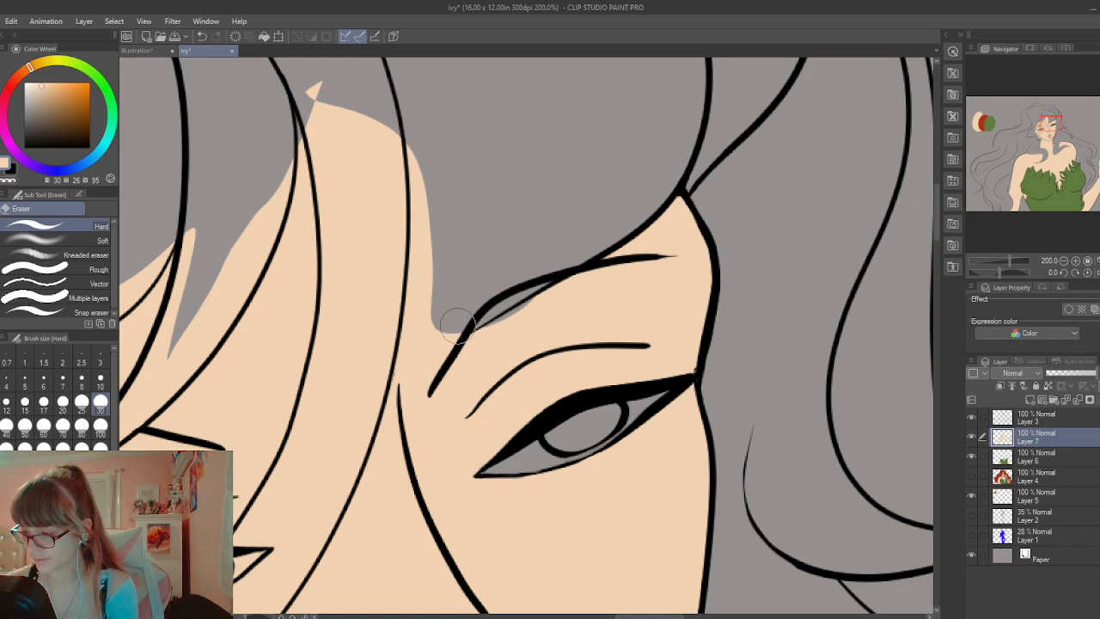
pyautogui.moveTo(464, 320)
pyautogui.mouseDown()
pyautogui.moveTo(400, 361)
pyautogui.moveTo(495, 301)
pyautogui.moveTo(483, 297)
pyautogui.mouseUp()
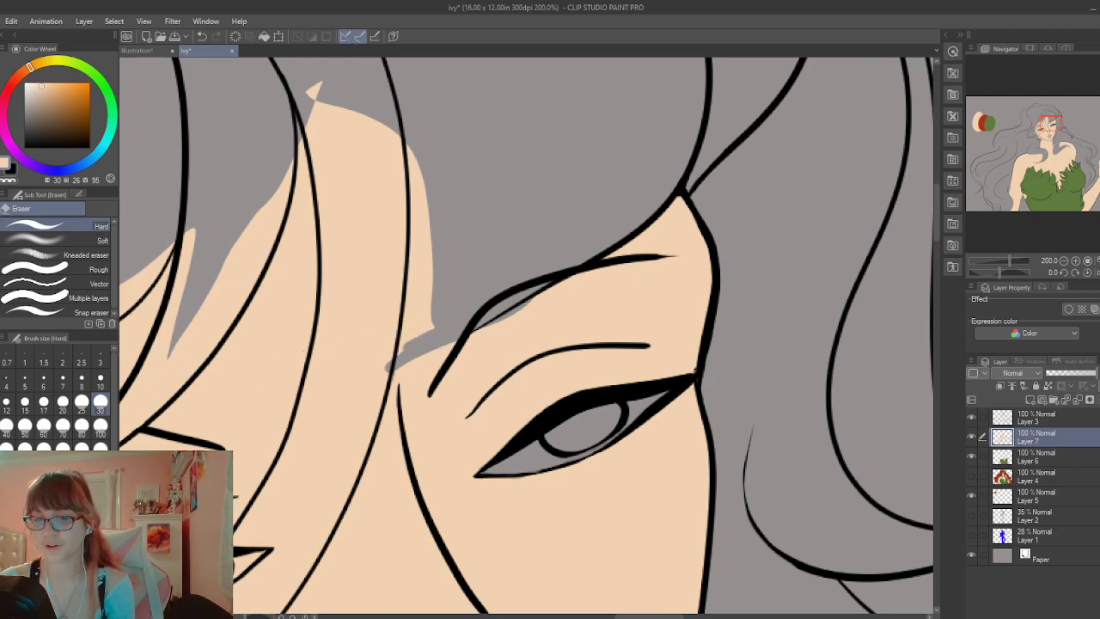
pyautogui.press('p')
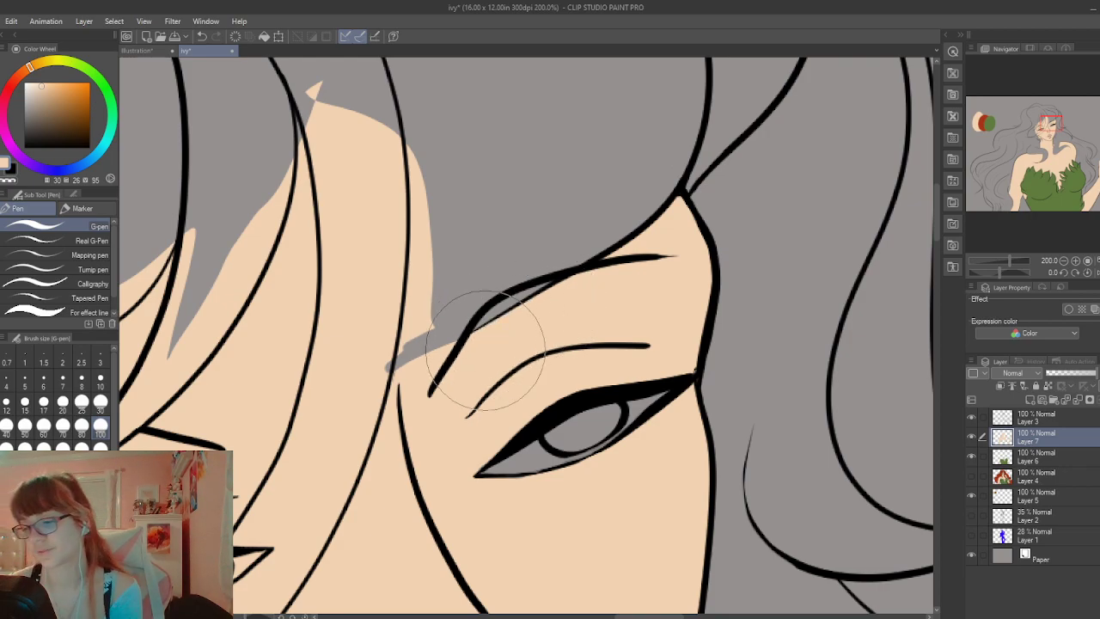
pyautogui.press('e')
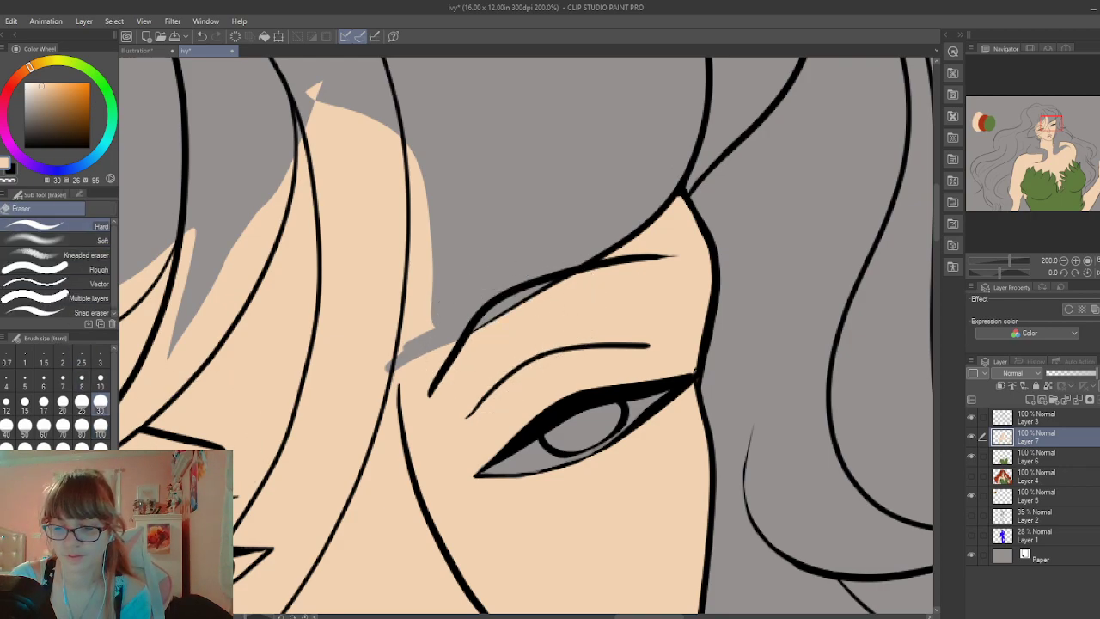
# Erase the skin colour from the fringe lock beside the inner eyebrow, repainting the thin skin wedge at the top of its strand
pyautogui.moveTo(440, 336)
pyautogui.mouseDown()
pyautogui.moveTo(383, 364)
pyautogui.moveTo(404, 338)
pyautogui.mouseUp()
pyautogui.moveTo(414, 306)
pyautogui.mouseDown()
pyautogui.moveTo(387, 327)
pyautogui.moveTo(369, 341)
pyautogui.moveTo(415, 293)
pyautogui.moveTo(427, 179)
pyautogui.moveTo(419, 221)
pyautogui.moveTo(383, 127)
pyautogui.moveTo(338, 140)
pyautogui.moveTo(342, 182)
pyautogui.mouseUp()
pyautogui.press('p')
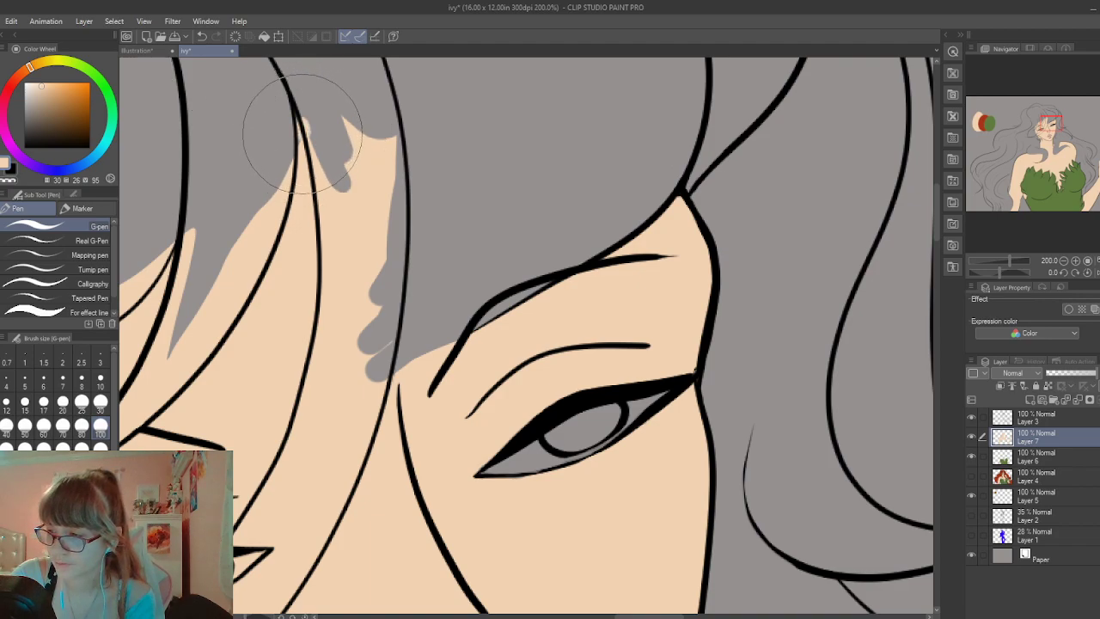
pyautogui.press('e')
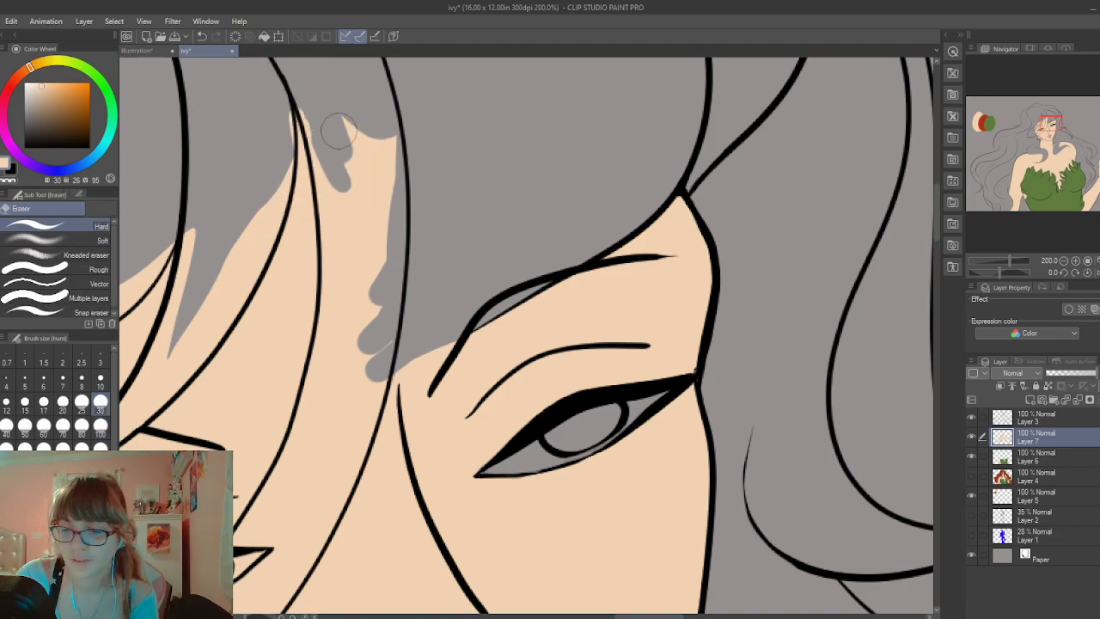
pyautogui.moveTo(339, 130)
pyautogui.mouseDown()
pyautogui.moveTo(326, 227)
pyautogui.moveTo(341, 98)
pyautogui.moveTo(347, 309)
pyautogui.moveTo(385, 108)
pyautogui.moveTo(368, 282)
pyautogui.mouseUp()
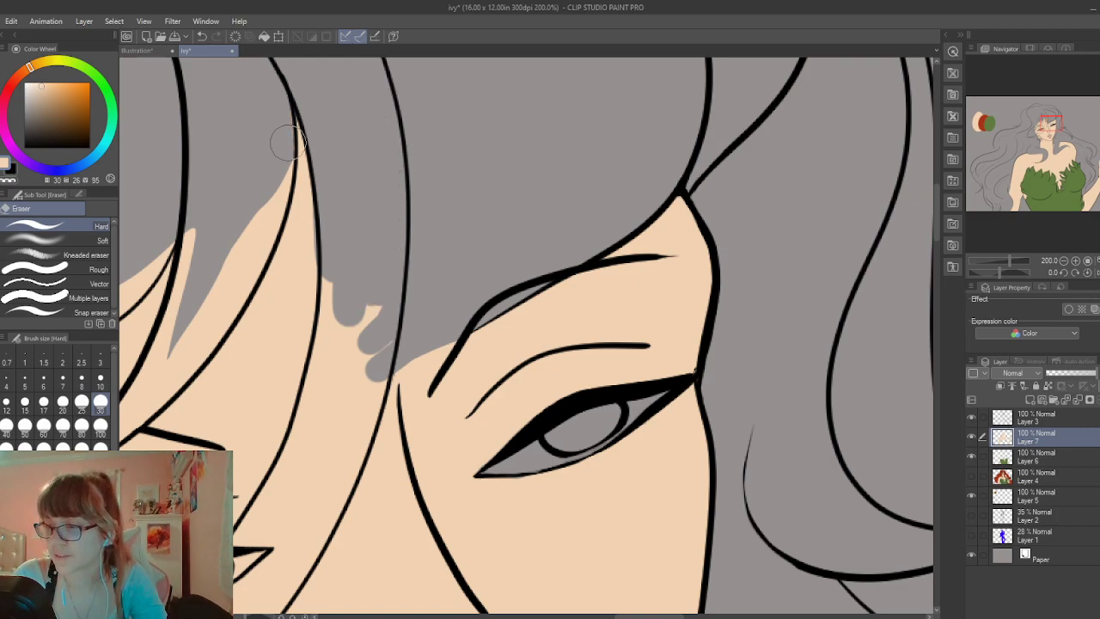
# Erase the skin colour from the fringe locks over the forehead and from the upper part of the long strand between the eyes
pyautogui.moveTo(288, 142); pyautogui.dragTo(282, 202)
pyautogui.press('p')
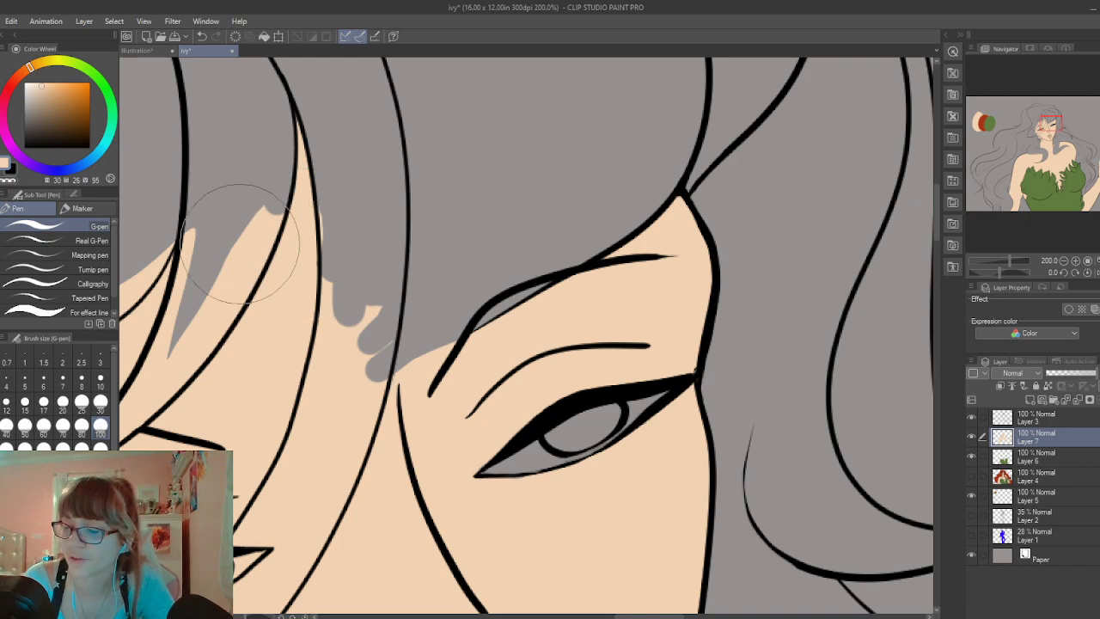
pyautogui.press('e')
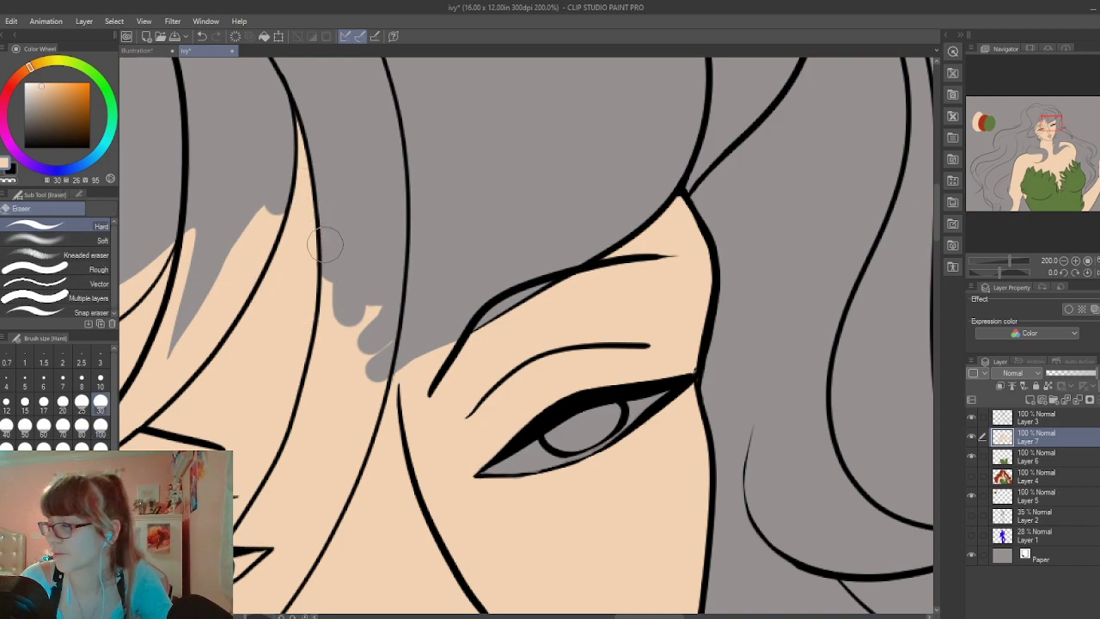
pyautogui.moveTo(335, 292)
pyautogui.mouseDown()
pyautogui.moveTo(336, 338)
pyautogui.moveTo(335, 273)
pyautogui.moveTo(363, 321)
pyautogui.moveTo(369, 366)
pyautogui.moveTo(381, 314)
pyautogui.mouseUp()
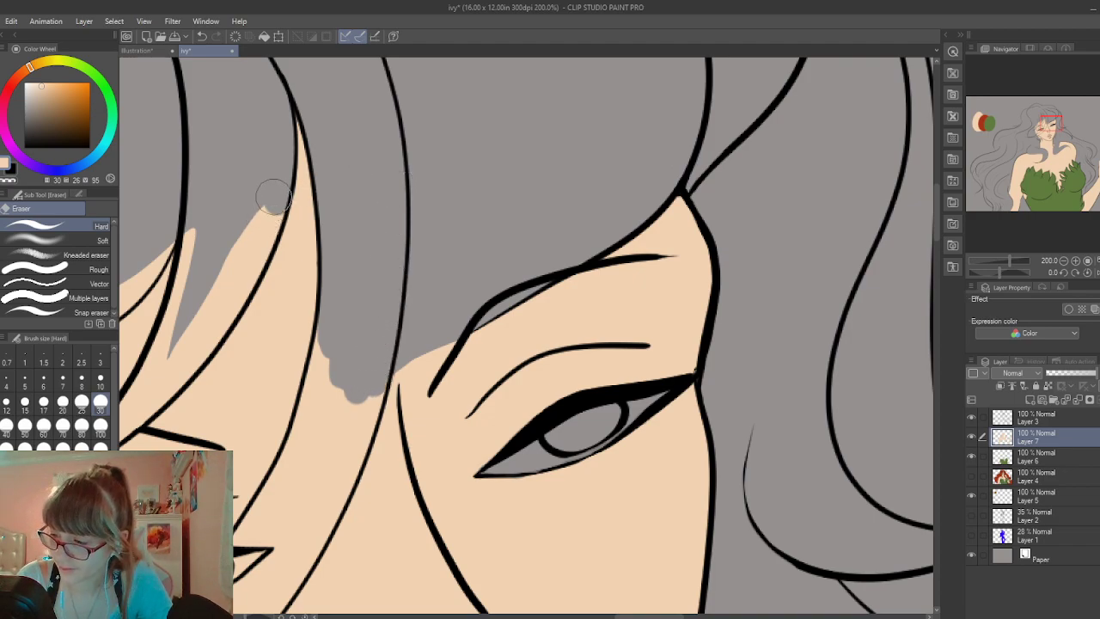
pyautogui.moveTo(274, 196)
pyautogui.mouseDown()
pyautogui.moveTo(263, 235)
pyautogui.moveTo(274, 205)
pyautogui.moveTo(185, 341)
pyautogui.moveTo(260, 205)
pyautogui.moveTo(166, 360)
pyautogui.moveTo(204, 245)
pyautogui.moveTo(184, 328)
pyautogui.moveTo(210, 136)
pyautogui.moveTo(178, 234)
pyautogui.mouseUp()
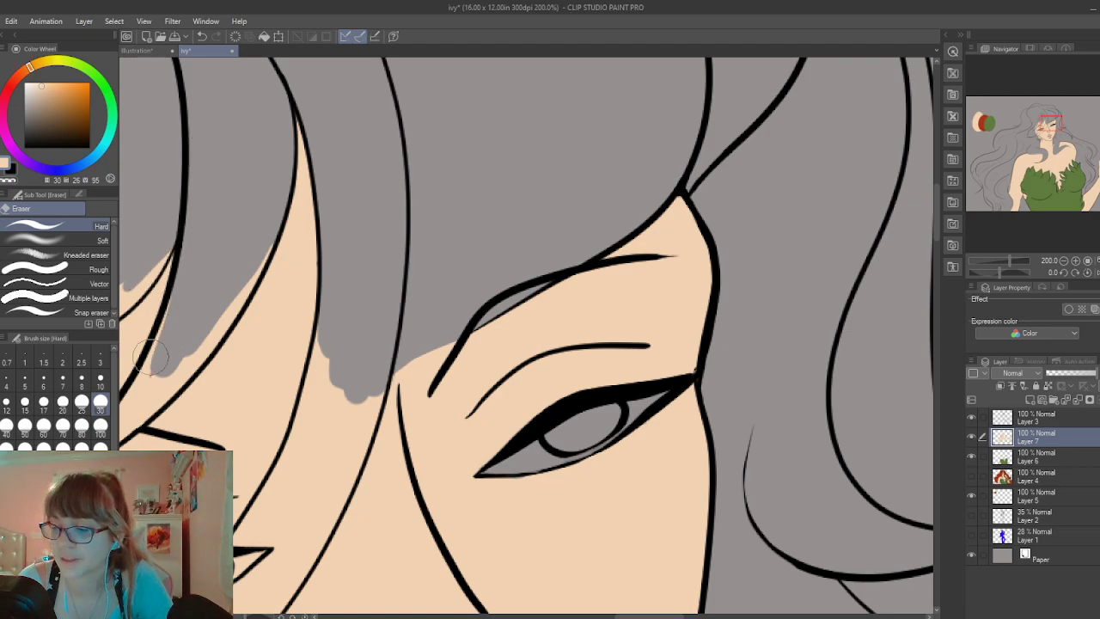
# Erase the skin colour from the long strand crossing the far eye and from that eye's iris and white
pyautogui.moveTo(939, 222); pyautogui.dragTo(936, 251)
pyautogui.moveTo(652, 615); pyautogui.dragTo(624, 615)
pyautogui.moveTo(655, 166)
pyautogui.mouseDown()
pyautogui.moveTo(646, 241)
pyautogui.moveTo(528, 473)
pyautogui.mouseUp()
pyautogui.moveTo(657, 302)
pyautogui.mouseDown()
pyautogui.moveTo(649, 269)
pyautogui.moveTo(641, 294)
pyautogui.moveTo(679, 233)
pyautogui.moveTo(675, 274)
pyautogui.moveTo(696, 226)
pyautogui.moveTo(675, 308)
pyautogui.moveTo(709, 215)
pyautogui.moveTo(668, 291)
pyautogui.moveTo(665, 325)
pyautogui.moveTo(682, 298)
pyautogui.moveTo(658, 350)
pyautogui.moveTo(678, 314)
pyautogui.moveTo(575, 453)
pyautogui.moveTo(539, 471)
pyautogui.moveTo(607, 360)
pyautogui.moveTo(633, 342)
pyautogui.moveTo(615, 336)
pyautogui.moveTo(610, 315)
pyautogui.moveTo(572, 374)
pyautogui.moveTo(615, 299)
pyautogui.moveTo(552, 408)
pyautogui.moveTo(633, 326)
pyautogui.mouseUp()
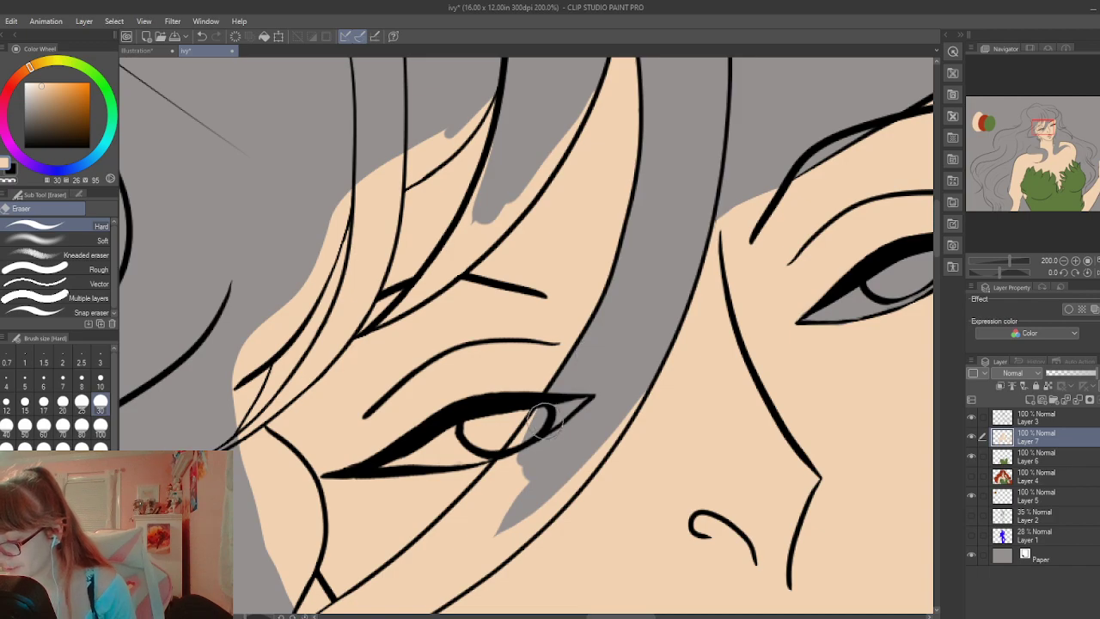
pyautogui.moveTo(397, 457)
pyautogui.mouseDown()
pyautogui.moveTo(386, 461)
pyautogui.moveTo(534, 429)
pyautogui.moveTo(443, 454)
pyautogui.moveTo(460, 453)
pyautogui.mouseUp()
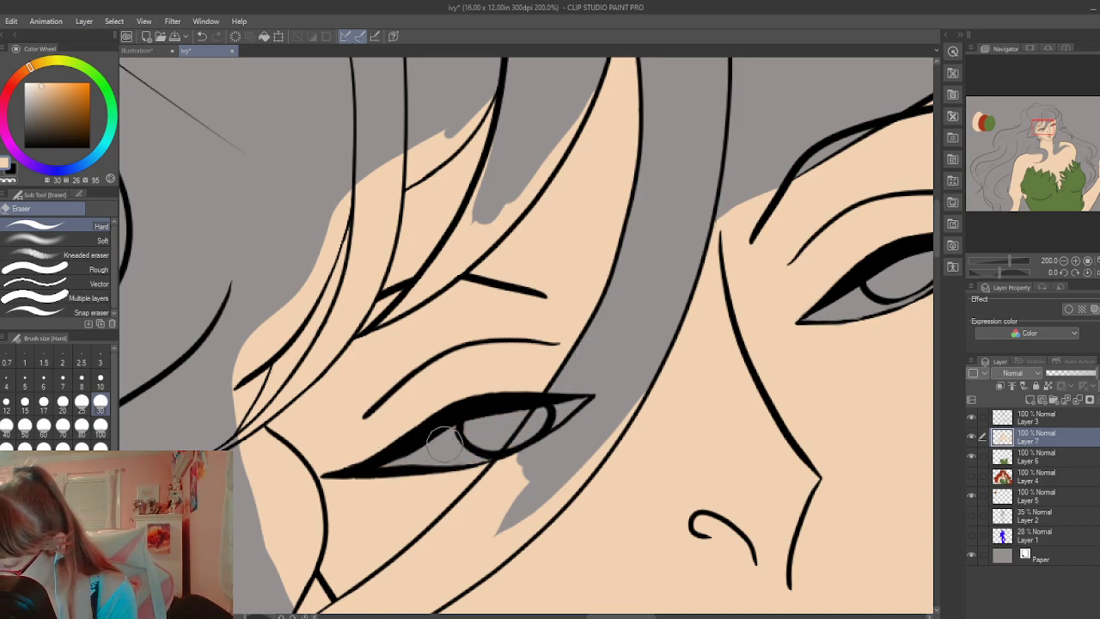
pyautogui.moveTo(539, 468)
pyautogui.mouseDown()
pyautogui.moveTo(495, 480)
pyautogui.moveTo(481, 505)
pyautogui.mouseUp()
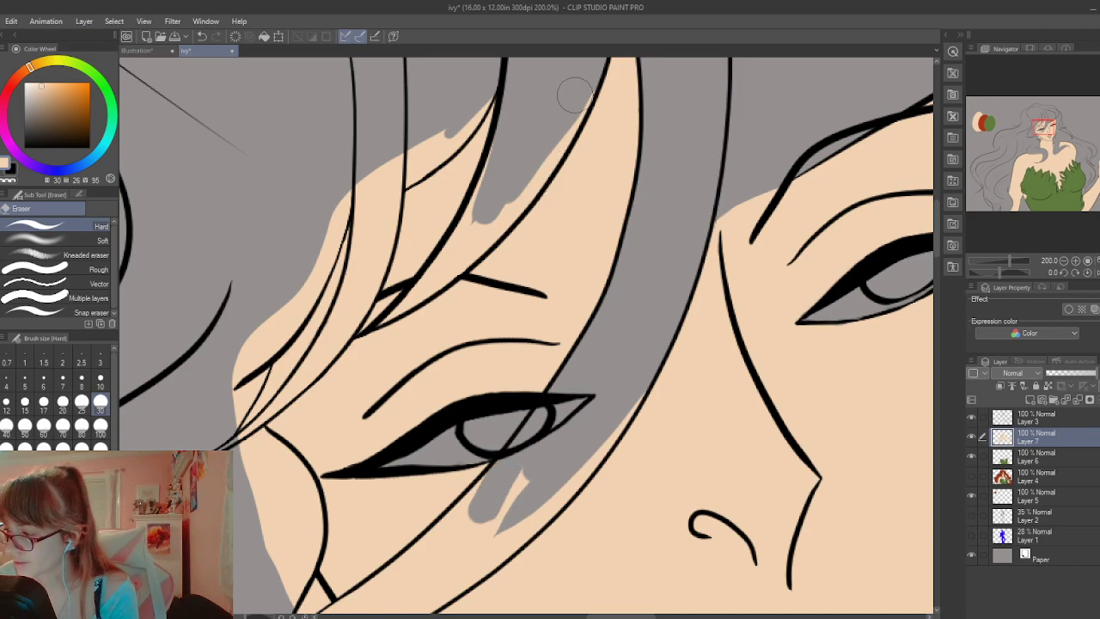
# Erase the skin colour from the pointed lock above the far eye, the thin temple strands and the area just outside the cheek outline
pyautogui.moveTo(580, 112)
pyautogui.mouseDown()
pyautogui.moveTo(526, 195)
pyautogui.moveTo(537, 170)
pyautogui.moveTo(523, 111)
pyautogui.moveTo(486, 165)
pyautogui.moveTo(497, 131)
pyautogui.moveTo(449, 254)
pyautogui.moveTo(378, 325)
pyautogui.moveTo(447, 253)
pyautogui.moveTo(405, 300)
pyautogui.moveTo(462, 220)
pyautogui.moveTo(409, 304)
pyautogui.moveTo(523, 197)
pyautogui.moveTo(470, 252)
pyautogui.moveTo(525, 206)
pyautogui.moveTo(475, 253)
pyautogui.moveTo(510, 203)
pyautogui.moveTo(466, 209)
pyautogui.mouseUp()
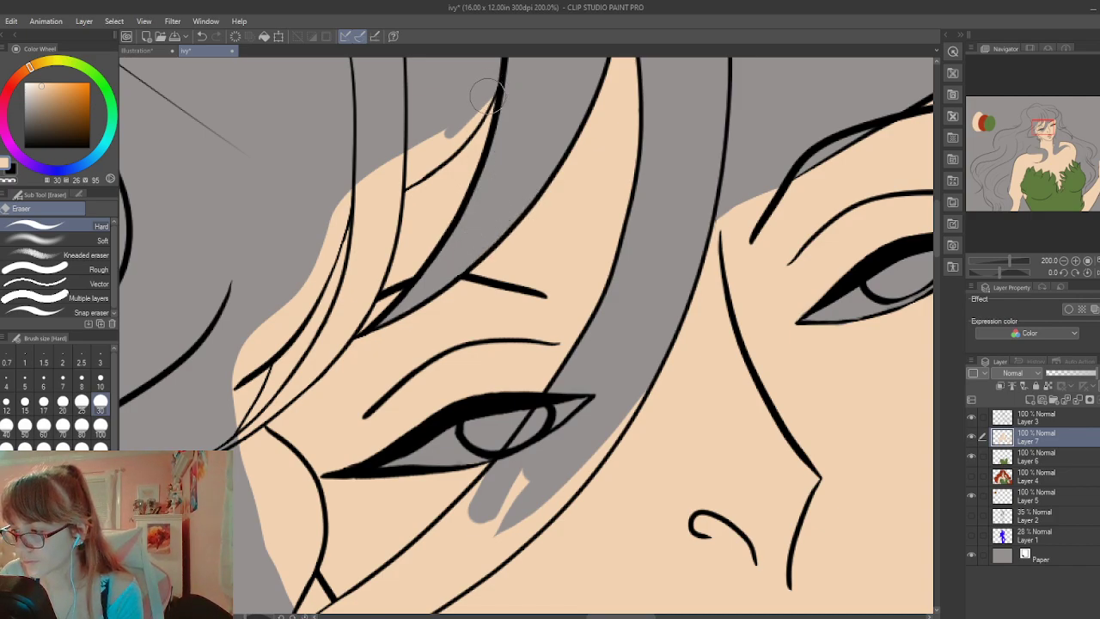
pyautogui.moveTo(485, 95)
pyautogui.mouseDown()
pyautogui.moveTo(429, 150)
pyautogui.moveTo(485, 104)
pyautogui.moveTo(398, 189)
pyautogui.moveTo(463, 130)
pyautogui.moveTo(400, 171)
pyautogui.moveTo(385, 173)
pyautogui.moveTo(402, 138)
pyautogui.moveTo(367, 154)
pyautogui.moveTo(384, 226)
pyautogui.moveTo(396, 189)
pyautogui.moveTo(384, 230)
pyautogui.moveTo(413, 114)
pyautogui.moveTo(395, 251)
pyautogui.moveTo(381, 232)
pyautogui.moveTo(384, 256)
pyautogui.moveTo(348, 311)
pyautogui.moveTo(376, 219)
pyautogui.moveTo(348, 313)
pyautogui.mouseUp()
pyautogui.moveTo(364, 275)
pyautogui.mouseDown()
pyautogui.moveTo(367, 212)
pyautogui.moveTo(347, 303)
pyautogui.moveTo(336, 324)
pyautogui.moveTo(345, 291)
pyautogui.moveTo(326, 344)
pyautogui.mouseUp()
pyautogui.moveTo(259, 419)
pyautogui.mouseDown()
pyautogui.moveTo(229, 433)
pyautogui.moveTo(247, 427)
pyautogui.mouseUp()
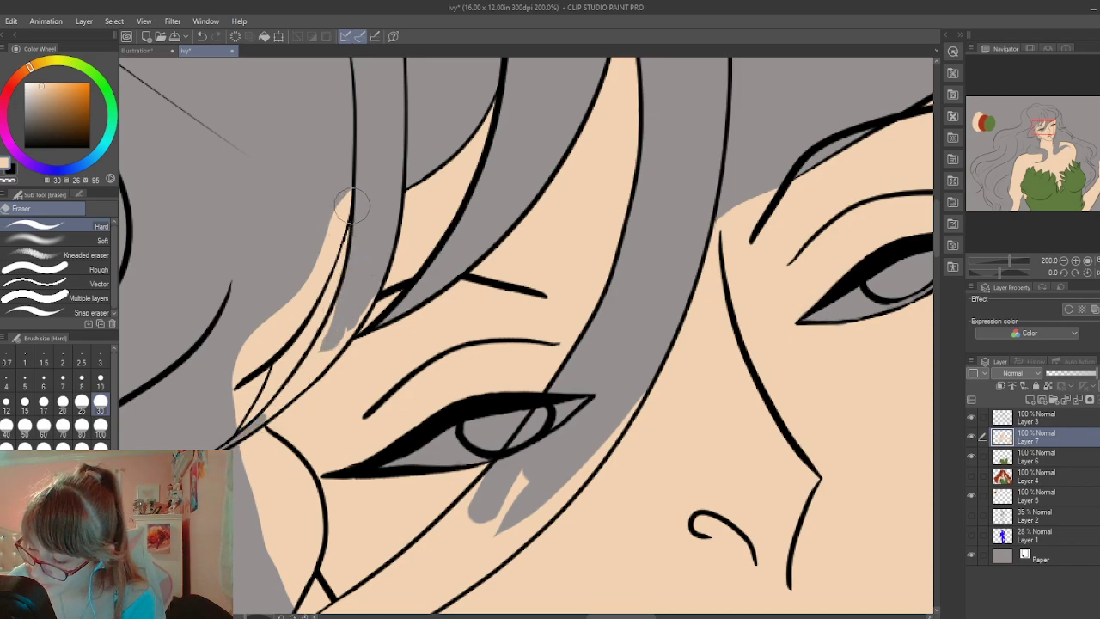
pyautogui.moveTo(351, 205)
pyautogui.mouseDown()
pyautogui.moveTo(329, 292)
pyautogui.moveTo(232, 430)
pyautogui.moveTo(264, 361)
pyautogui.moveTo(326, 284)
pyautogui.moveTo(380, 271)
pyautogui.moveTo(353, 326)
pyautogui.moveTo(313, 357)
pyautogui.mouseUp()
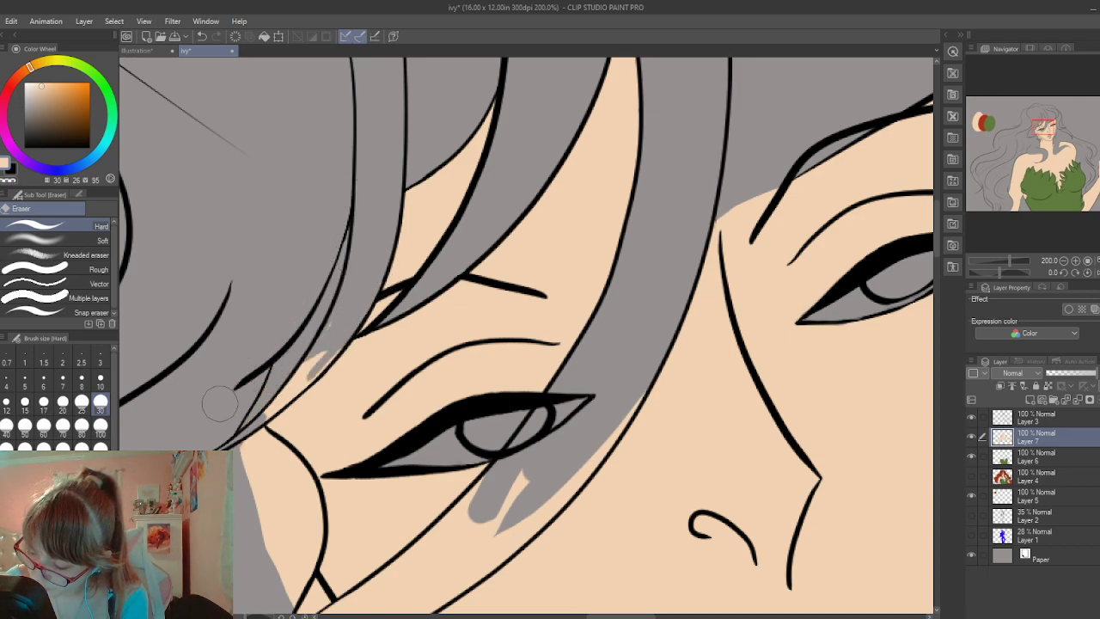
pyautogui.moveTo(347, 315)
pyautogui.mouseDown()
pyautogui.moveTo(311, 355)
pyautogui.moveTo(330, 349)
pyautogui.moveTo(347, 325)
pyautogui.moveTo(257, 415)
pyautogui.moveTo(322, 366)
pyautogui.moveTo(264, 418)
pyautogui.moveTo(254, 446)
pyautogui.moveTo(289, 464)
pyautogui.moveTo(292, 547)
pyautogui.mouseUp()
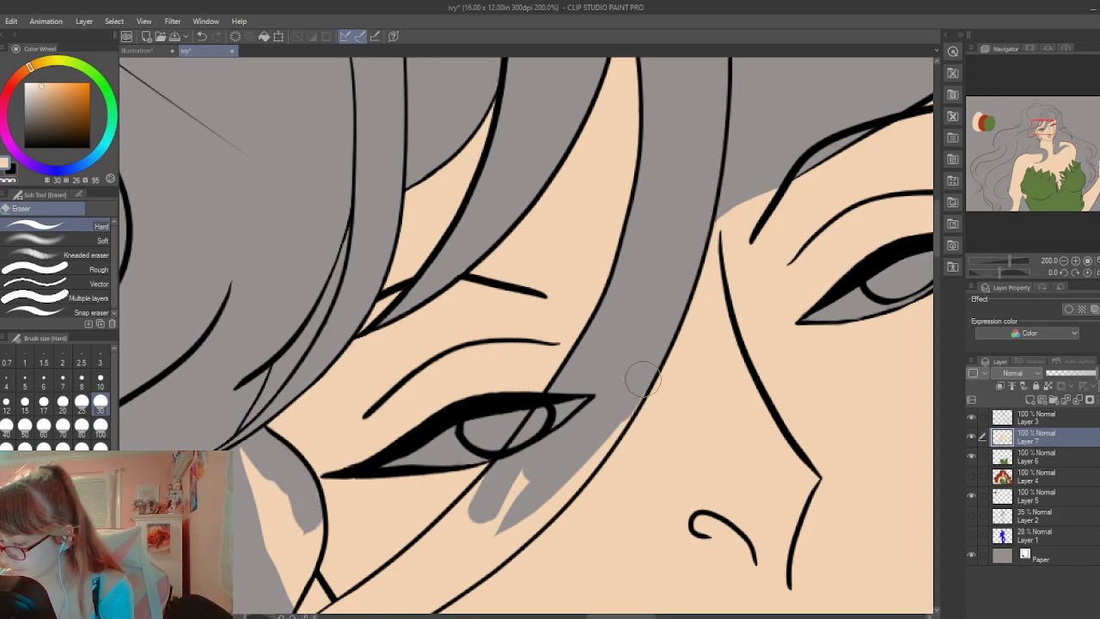
# Erase the skin colour inside the long strand below the far eye, along its nose-side edge and down its cheek-side edge towards the jaw
pyautogui.moveTo(630, 407)
pyautogui.mouseDown()
pyautogui.moveTo(567, 479)
pyautogui.moveTo(481, 543)
pyautogui.mouseUp()
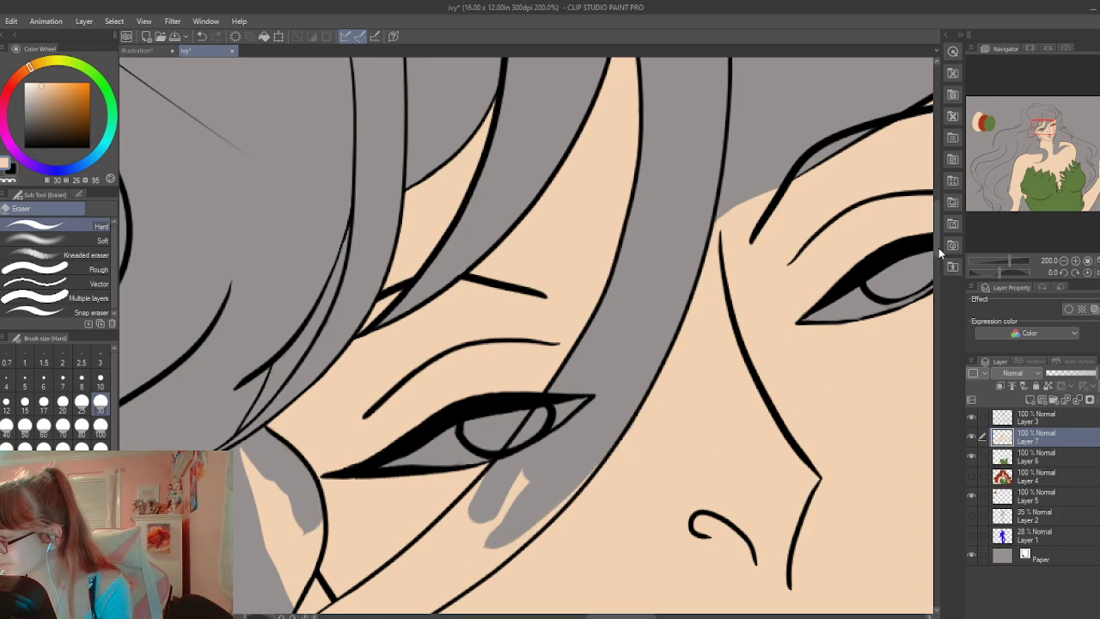
pyautogui.scroll(-5, 934, 262)
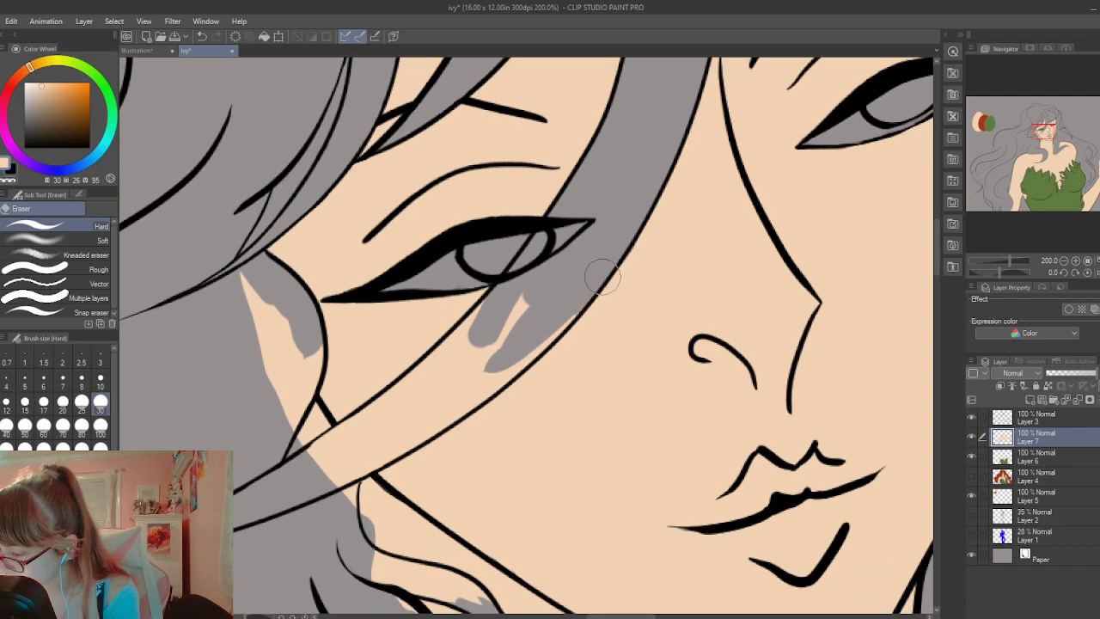
pyautogui.moveTo(603, 275)
pyautogui.mouseDown()
pyautogui.moveTo(542, 350)
pyautogui.moveTo(473, 386)
pyautogui.mouseUp()
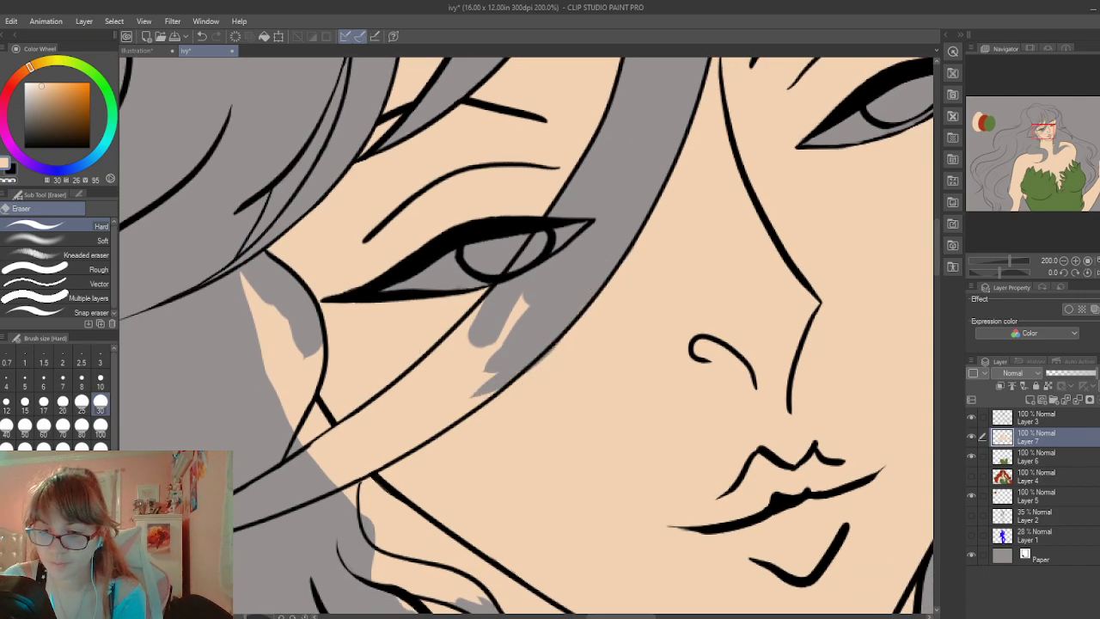
pyautogui.press('p')
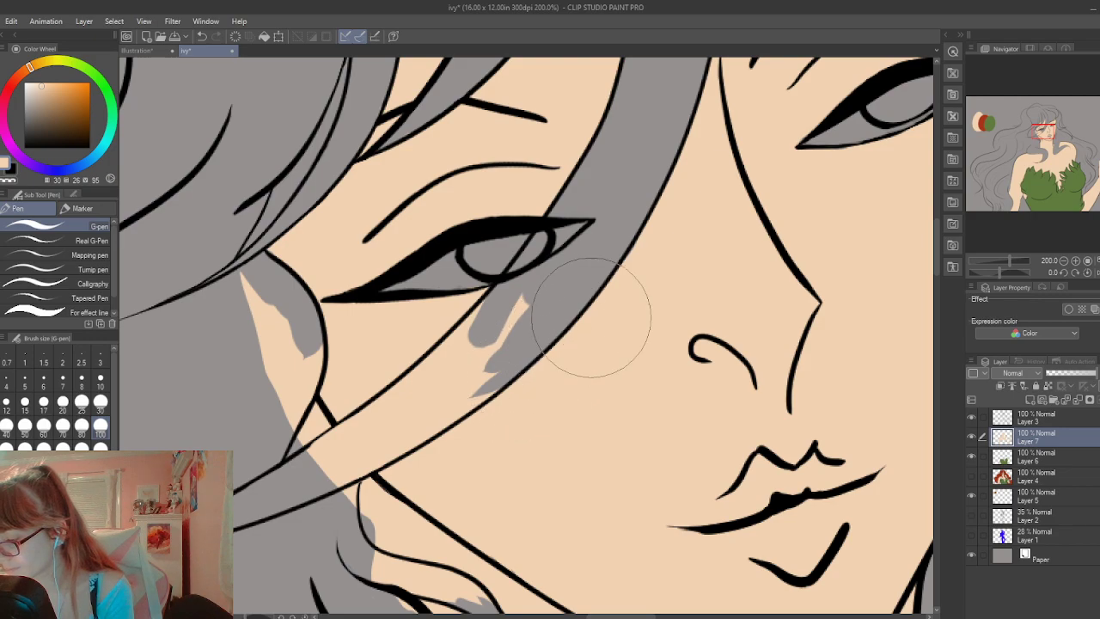
pyautogui.press('e')
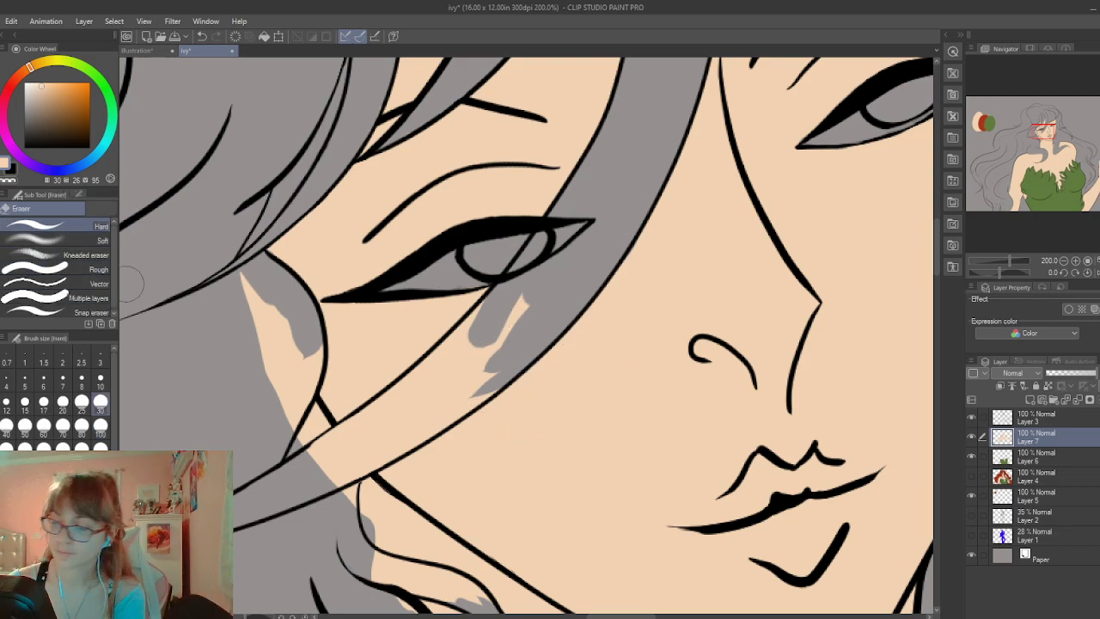
pyautogui.moveTo(532, 300)
pyautogui.mouseDown()
pyautogui.moveTo(481, 367)
pyautogui.moveTo(455, 364)
pyautogui.moveTo(446, 348)
pyautogui.moveTo(249, 485)
pyautogui.mouseUp()
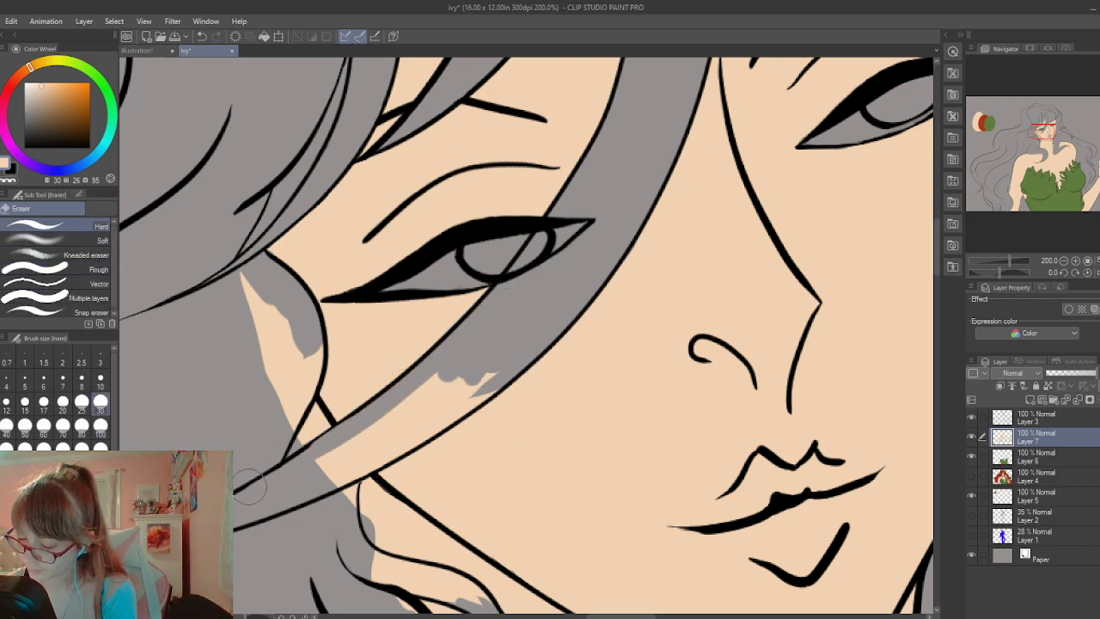
# Erase the skin colour spilling past the cheek outline and the remaining skin along the long strand's lower edge to the jaw
pyautogui.moveTo(284, 397)
pyautogui.mouseDown()
pyautogui.moveTo(288, 362)
pyautogui.moveTo(298, 383)
pyautogui.moveTo(286, 352)
pyautogui.moveTo(298, 381)
pyautogui.moveTo(310, 345)
pyautogui.moveTo(307, 376)
pyautogui.moveTo(302, 365)
pyautogui.moveTo(276, 385)
pyautogui.moveTo(243, 309)
pyautogui.moveTo(259, 337)
pyautogui.mouseUp()
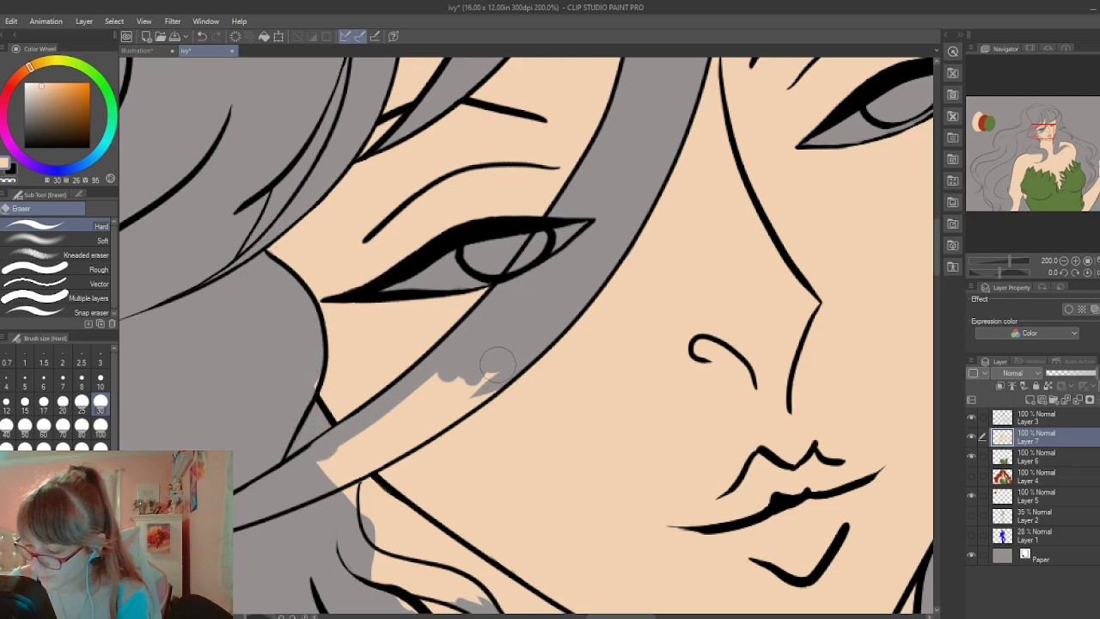
pyautogui.moveTo(484, 355)
pyautogui.mouseDown()
pyautogui.moveTo(335, 464)
pyautogui.moveTo(451, 372)
pyautogui.moveTo(332, 450)
pyautogui.moveTo(330, 459)
pyautogui.moveTo(383, 443)
pyautogui.moveTo(342, 478)
pyautogui.moveTo(379, 462)
pyautogui.moveTo(495, 378)
pyautogui.moveTo(350, 451)
pyautogui.moveTo(347, 483)
pyautogui.mouseUp()
pyautogui.press('p')
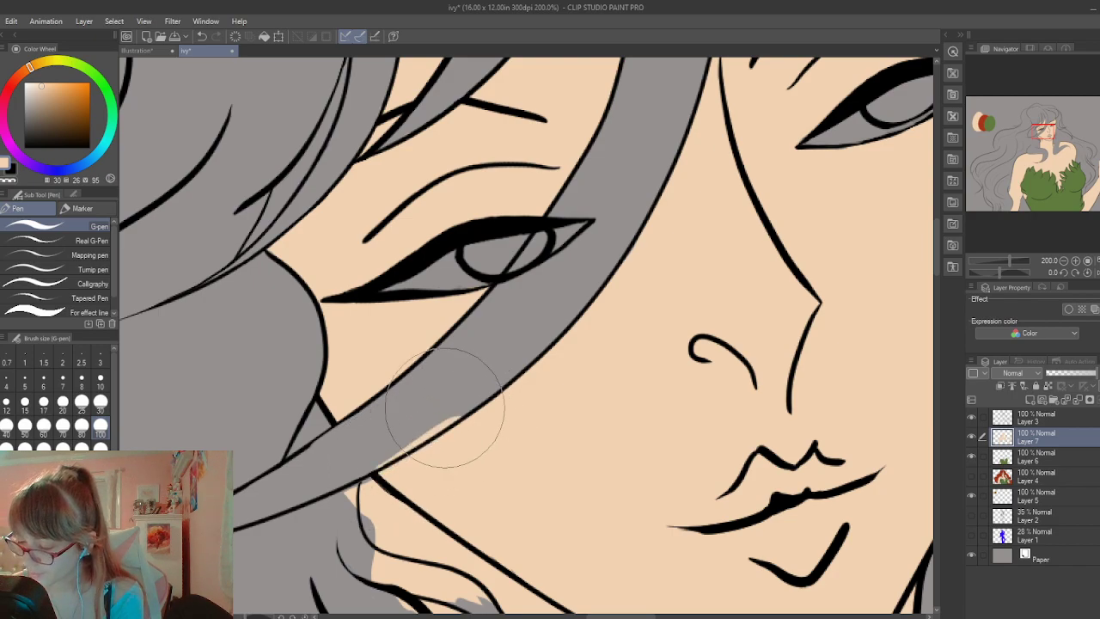
pyautogui.press('e')
pyautogui.moveTo(451, 415)
pyautogui.mouseDown()
pyautogui.moveTo(425, 434)
pyautogui.moveTo(462, 411)
pyautogui.moveTo(375, 466)
pyautogui.mouseUp()
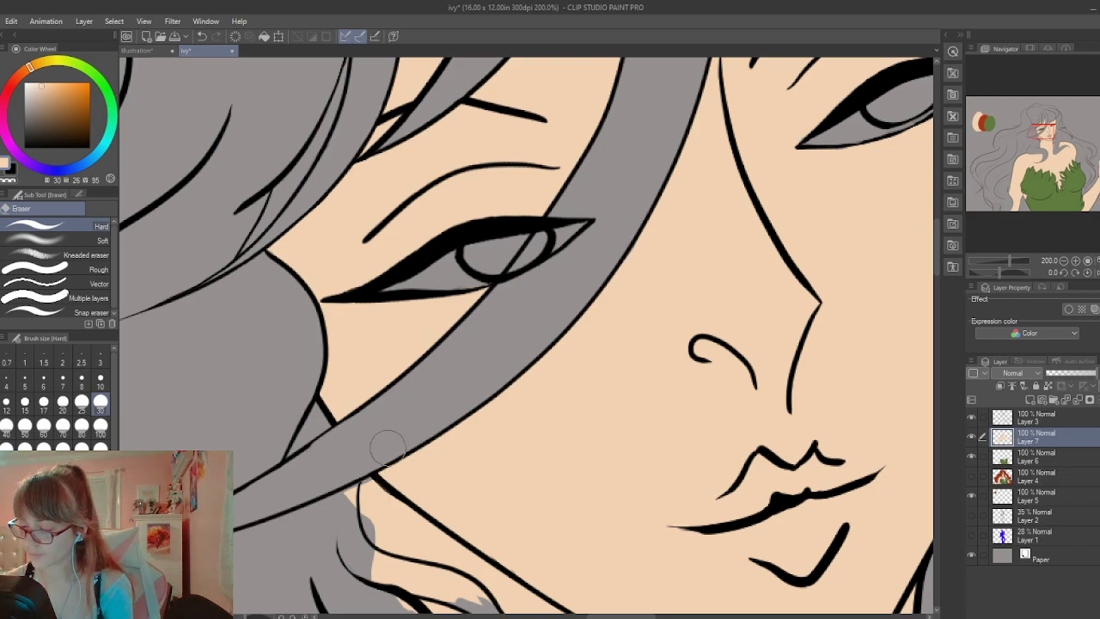
# Repaint the skin gap between the jaw line and the small curl, and erase the skin colour from the curl's strands
pyautogui.scroll(-5, 839, 282)
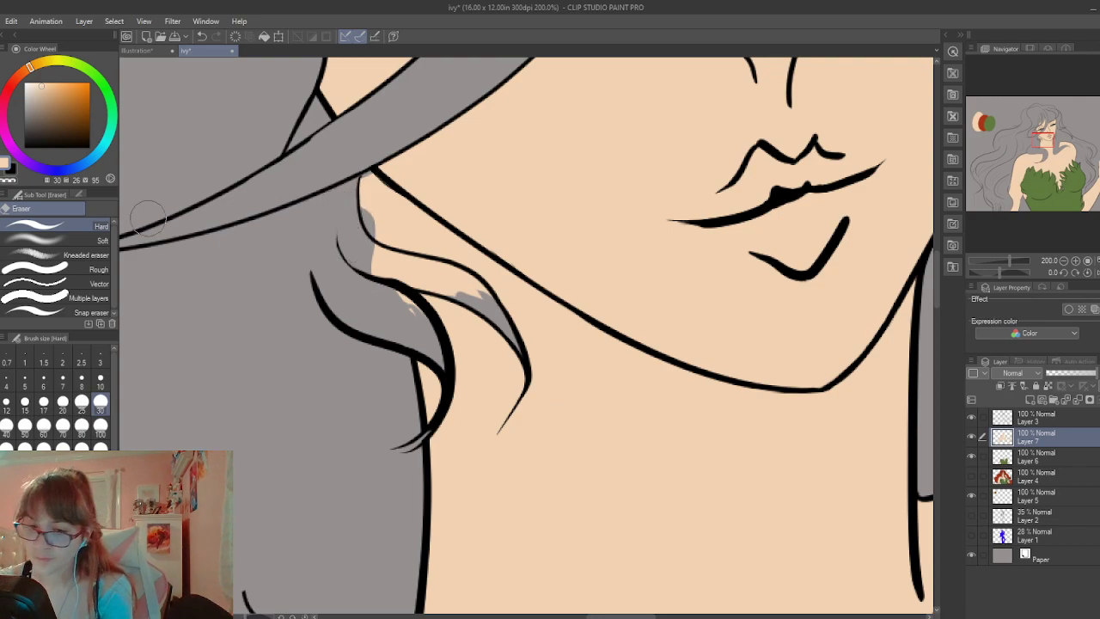
pyautogui.press('p')
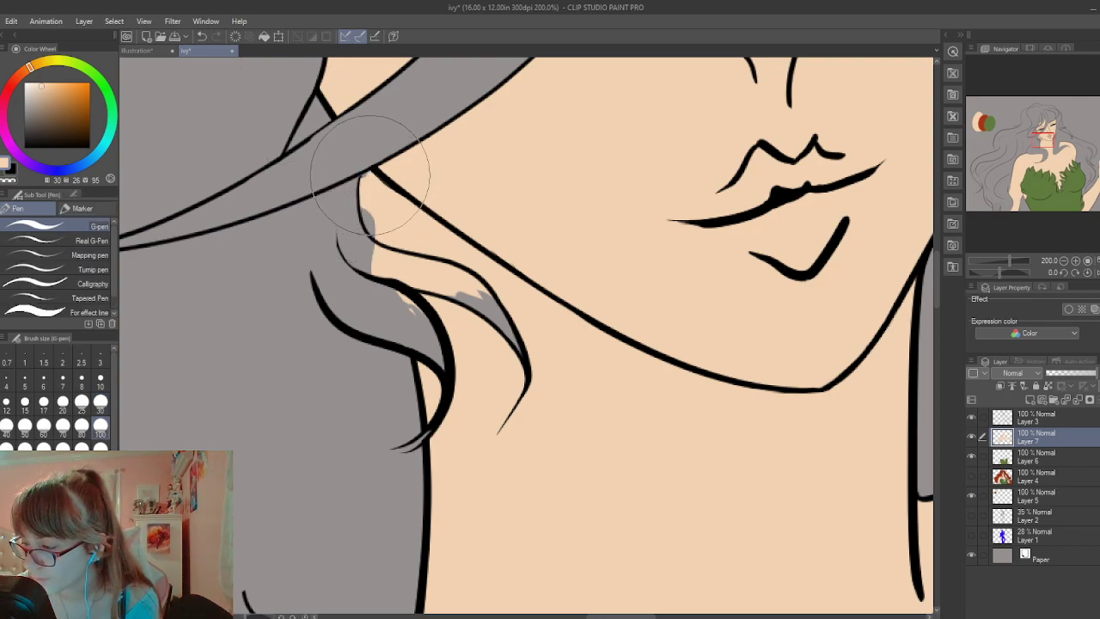
pyautogui.moveTo(366, 189)
pyautogui.mouseDown()
pyautogui.moveTo(380, 233)
pyautogui.moveTo(411, 233)
pyautogui.mouseUp()
pyautogui.press('e')
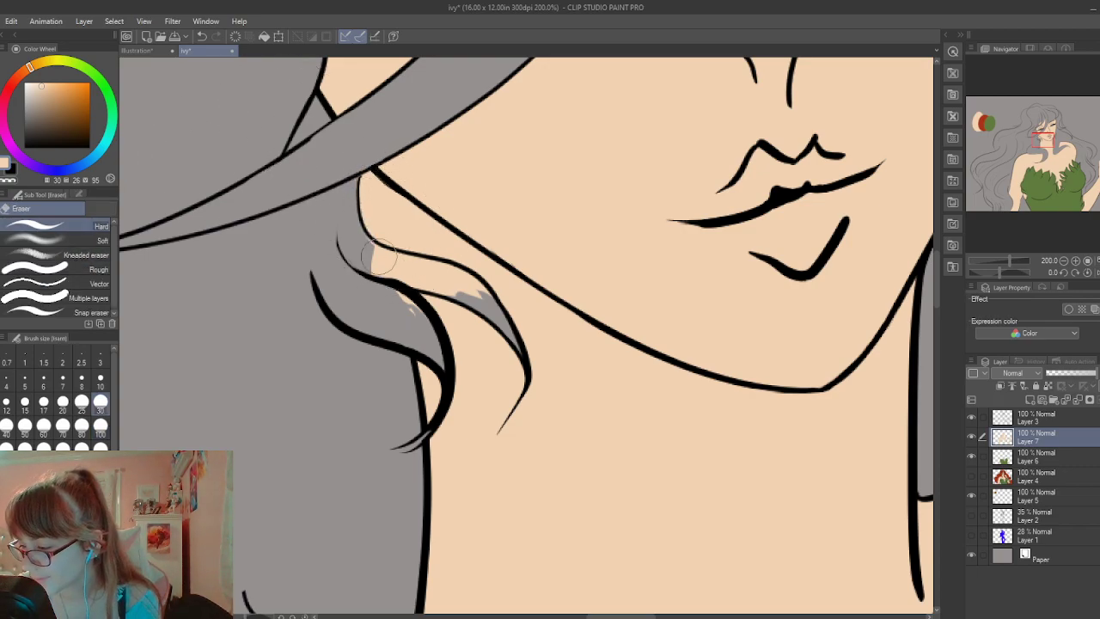
pyautogui.moveTo(380, 254)
pyautogui.mouseDown()
pyautogui.moveTo(451, 288)
pyautogui.moveTo(437, 281)
pyautogui.mouseUp()
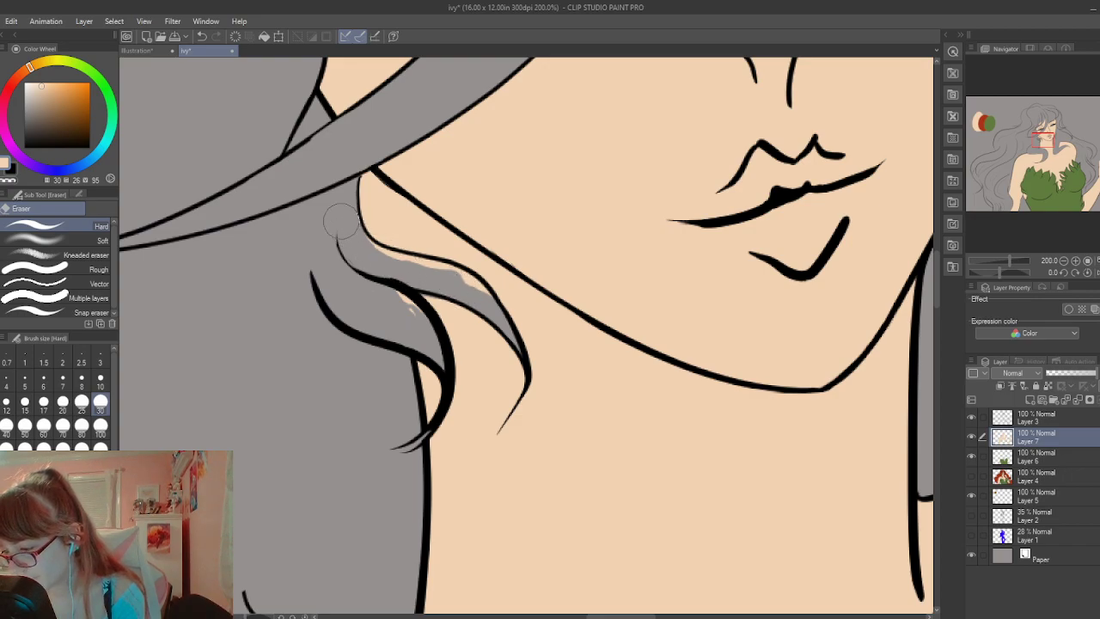
pyautogui.moveTo(341, 222)
pyautogui.mouseDown()
pyautogui.moveTo(430, 256)
pyautogui.moveTo(491, 301)
pyautogui.mouseUp()
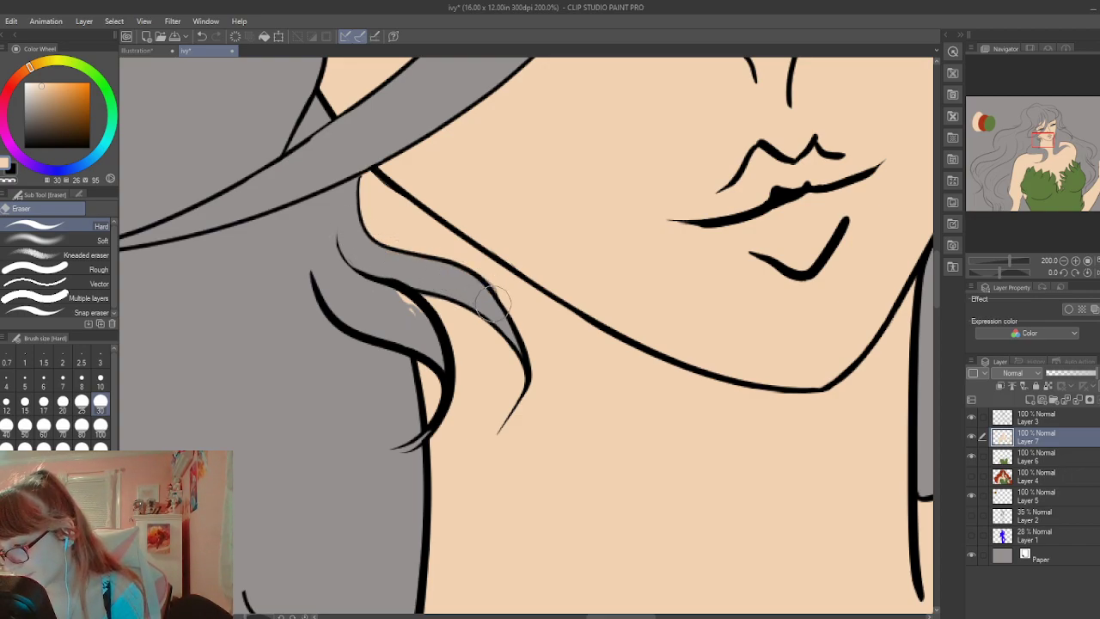
pyautogui.moveTo(386, 285); pyautogui.dragTo(412, 312)
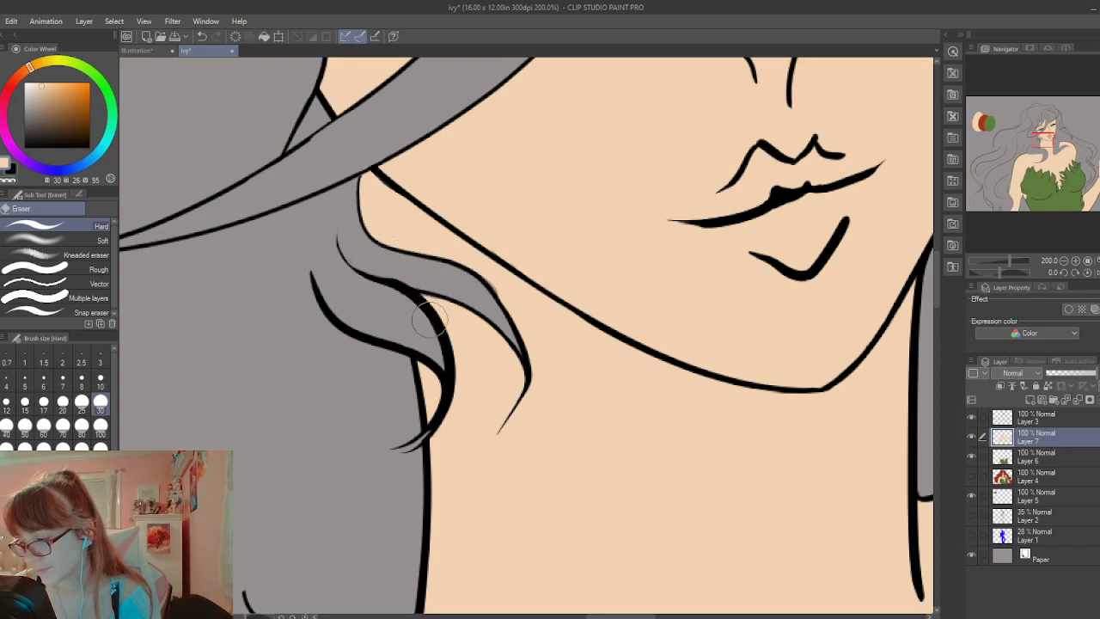
pyautogui.press('p')
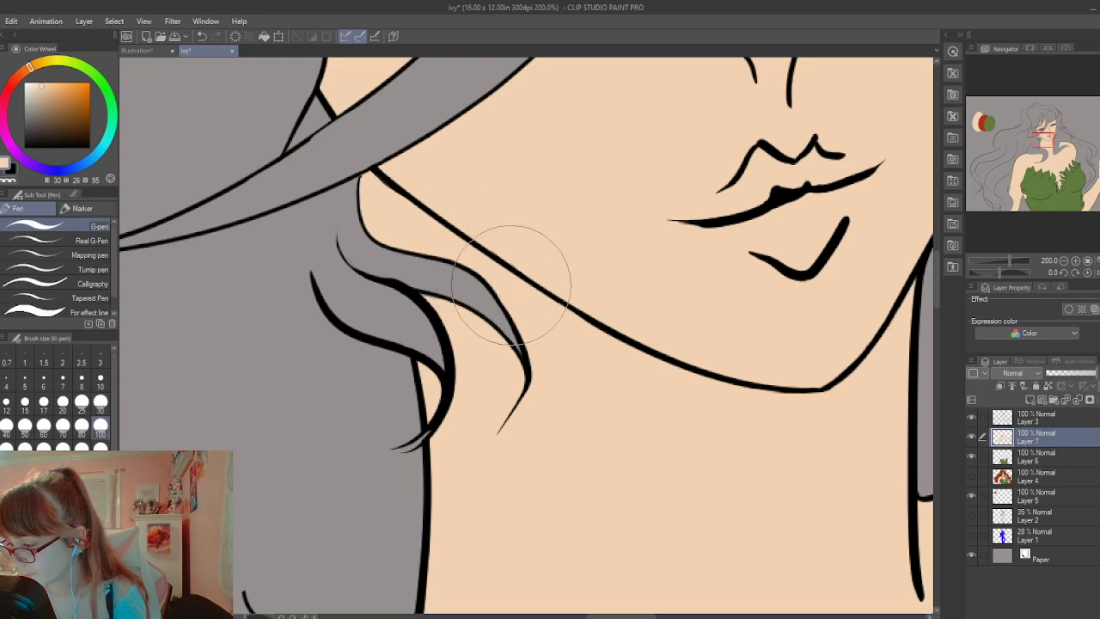
# Sample the red from the colour swatches beside the figure and hide Layer 5, which holds the swatches
pyautogui.hotkey('ctrl', '-')
pyautogui.hotkey('ctrl', '-')
pyautogui.hotkey('ctrl', '-')
pyautogui.hotkey('ctrl', '-')
pyautogui.hotkey('ctrl', '-')
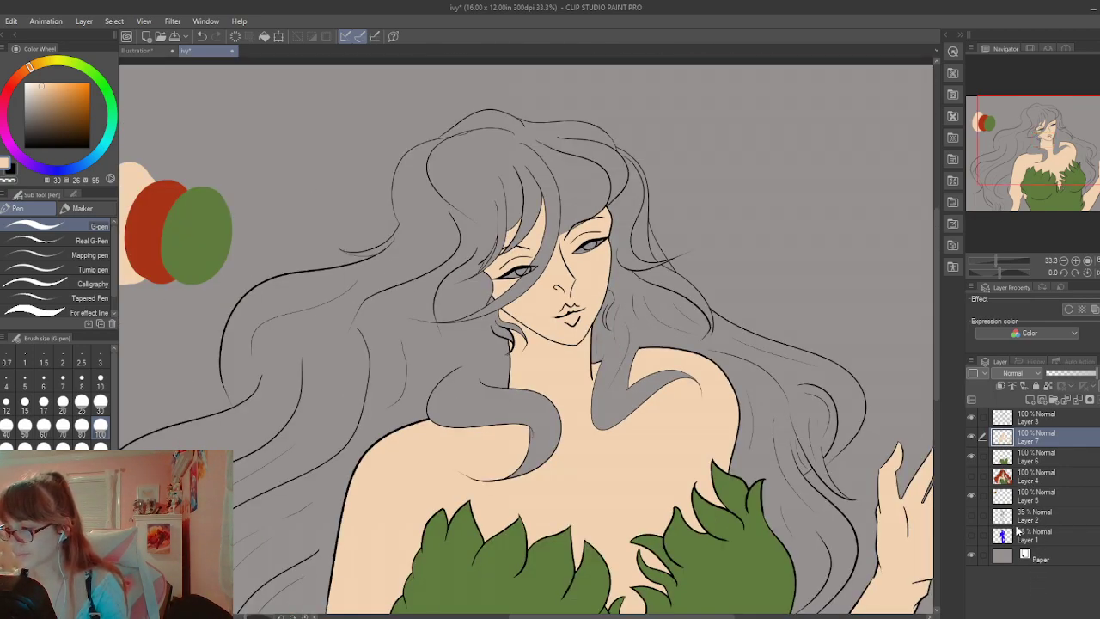
pyautogui.hotkey('ctrl', '-')
pyautogui.hotkey('ctrl', '-')
pyautogui.hotkey('ctrl', '-')
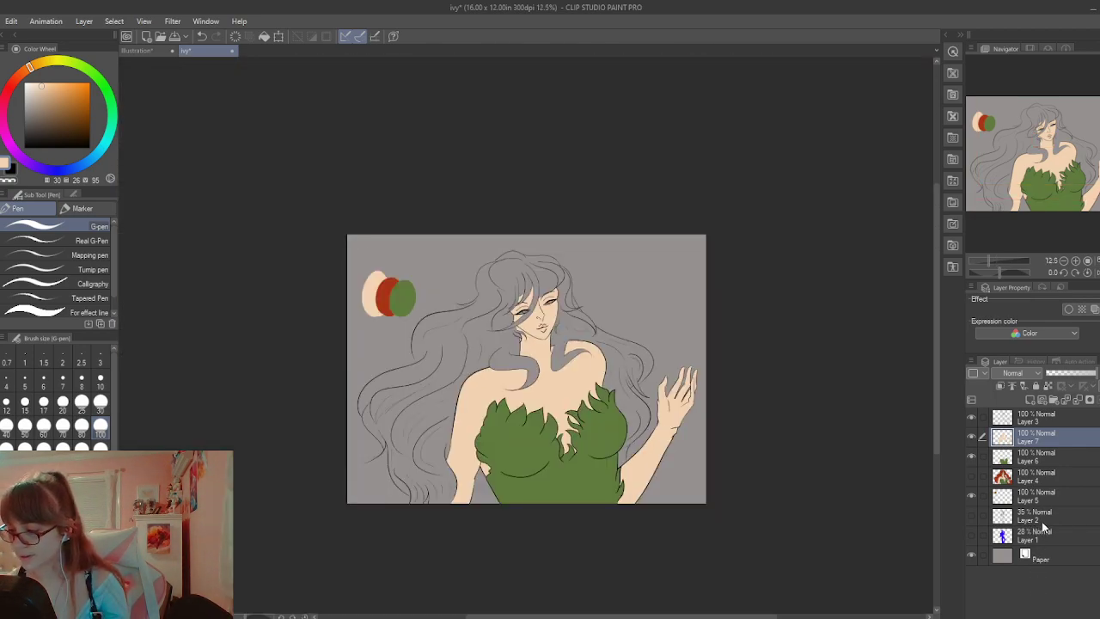
pyautogui.keyDown('alt'); pyautogui.click(390, 292); pyautogui.keyUp('alt')
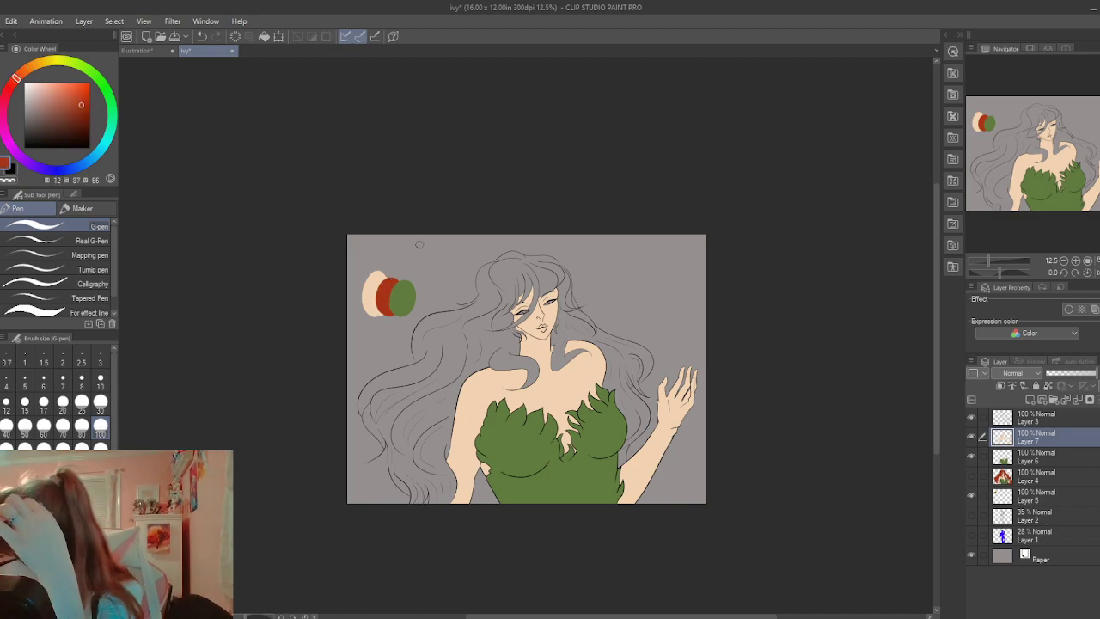
pyautogui.click(971, 495)
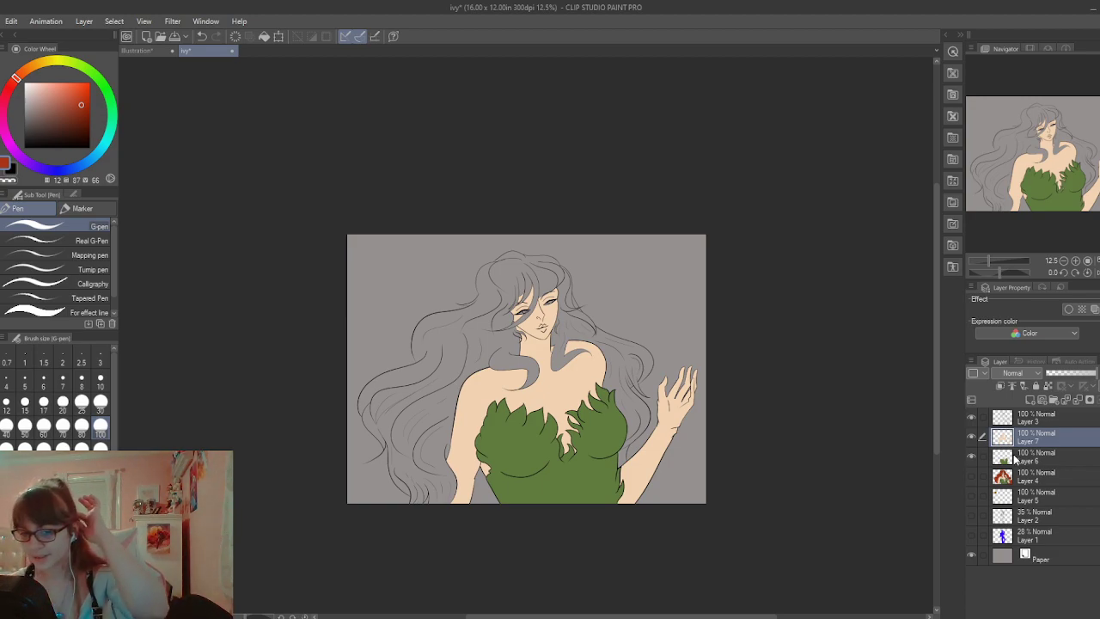
# Try filling the gap between the arm and the bodice with the sampled red on Layer 7, and undo the fill
pyautogui.press('g')
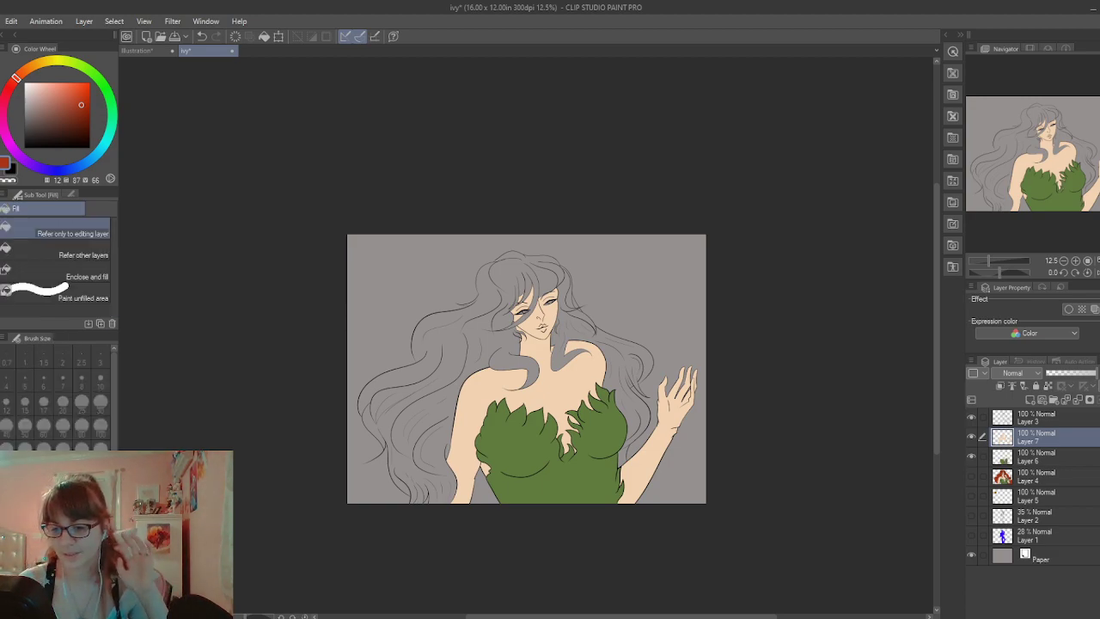
pyautogui.click(487, 493)
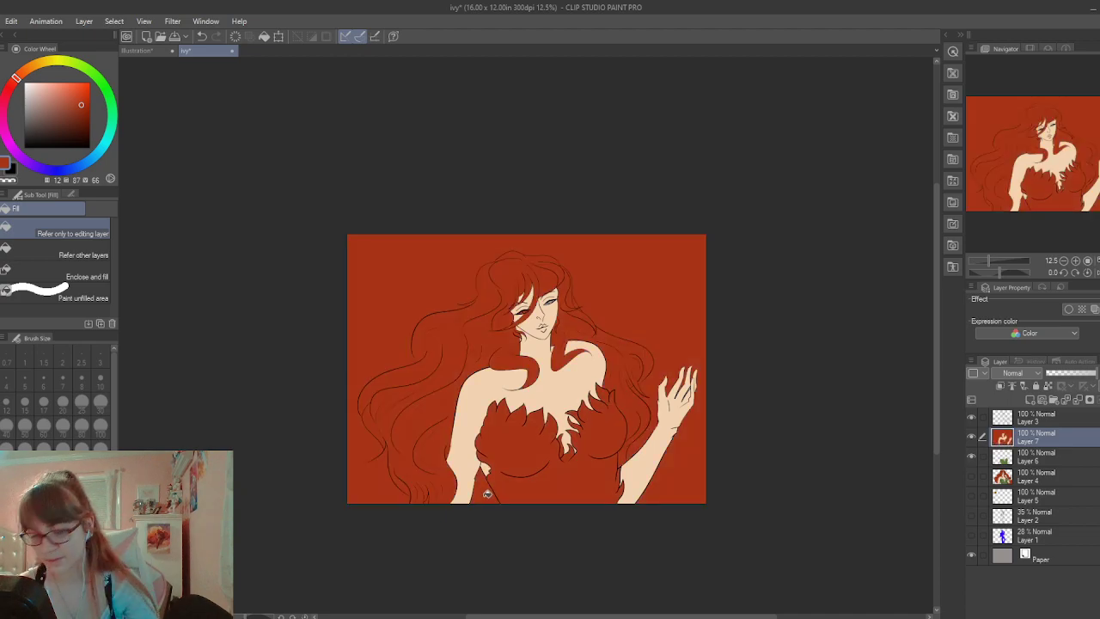
pyautogui.hotkey('ctrl', 'z')
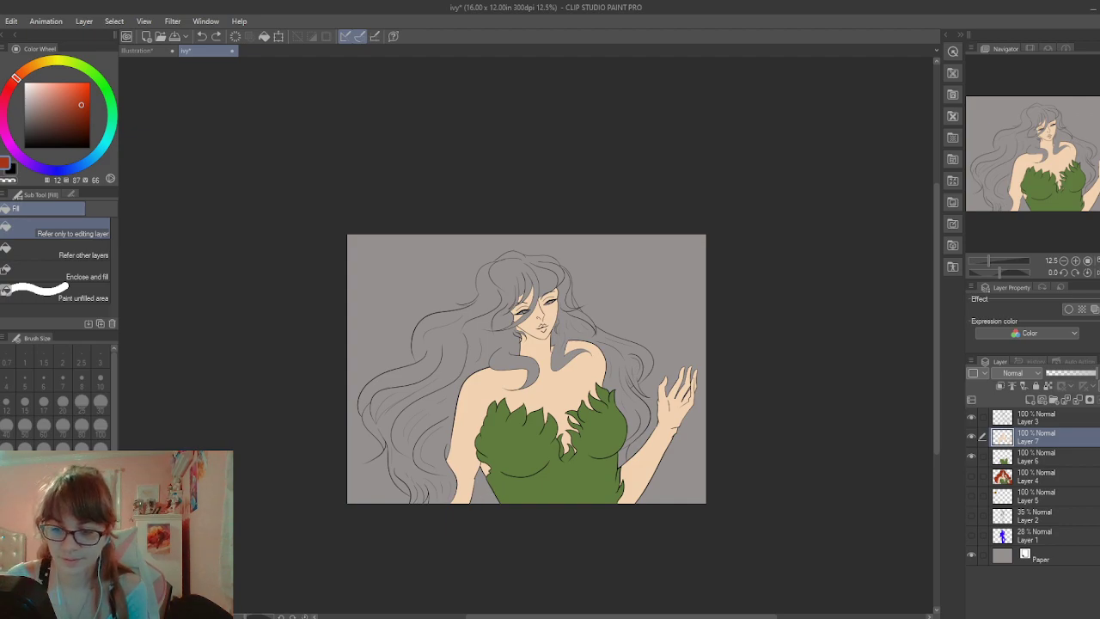
# Lasso-select the small gap between the arm and the waist of the leafy bodice
pyautogui.press('m')
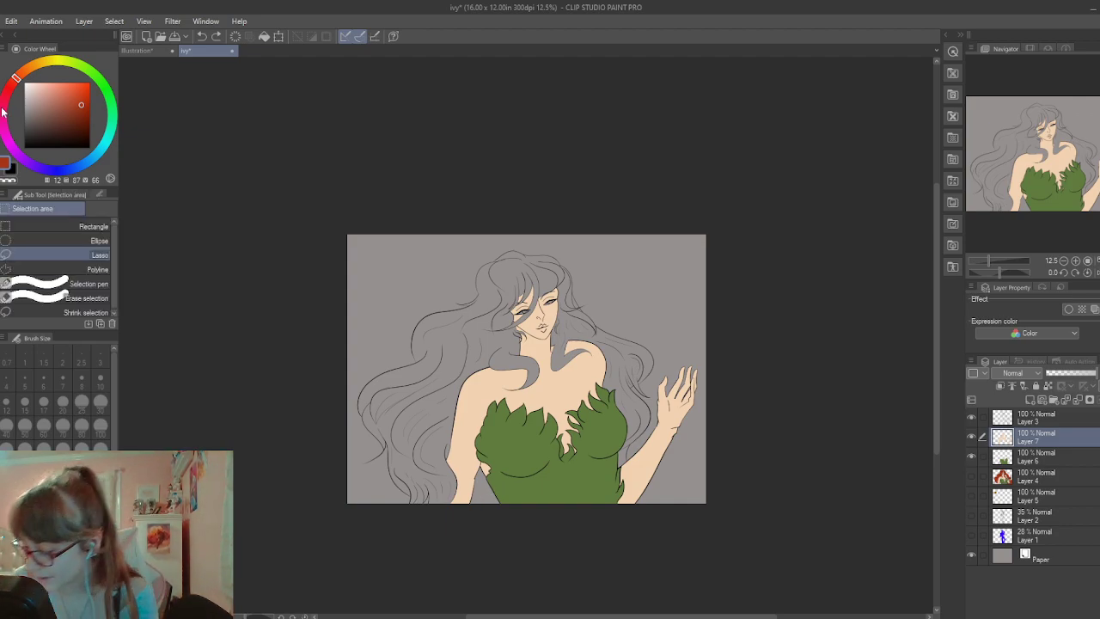
pyautogui.moveTo(483, 462); pyautogui.dragTo(507, 465)
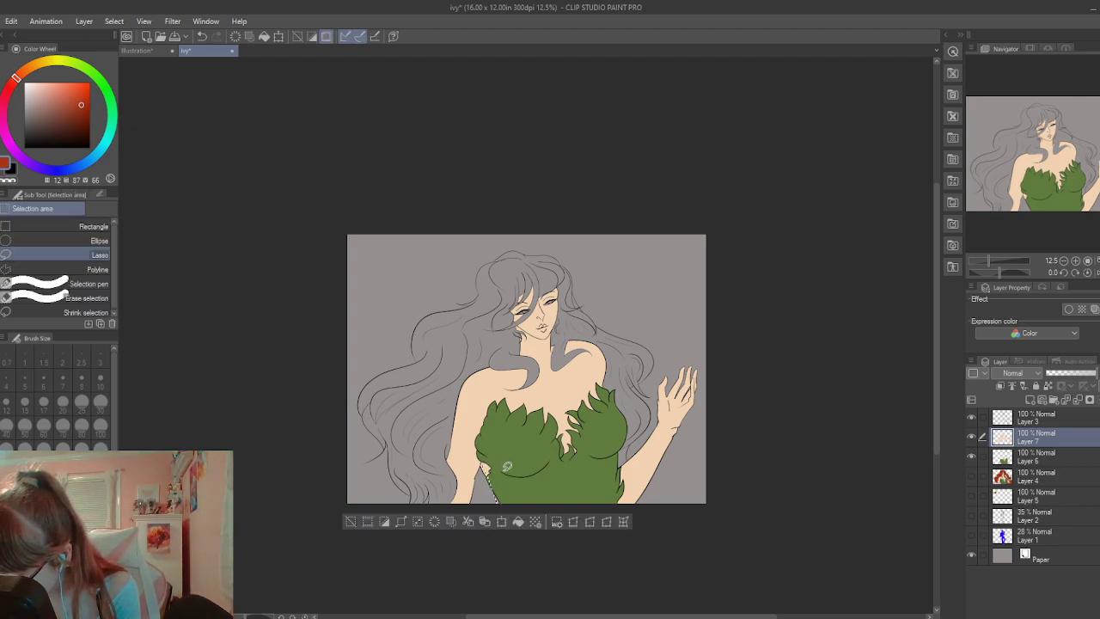
# Lasso the gap between the character's bent arm and the green top and fill it with red
pyautogui.click(384, 522)
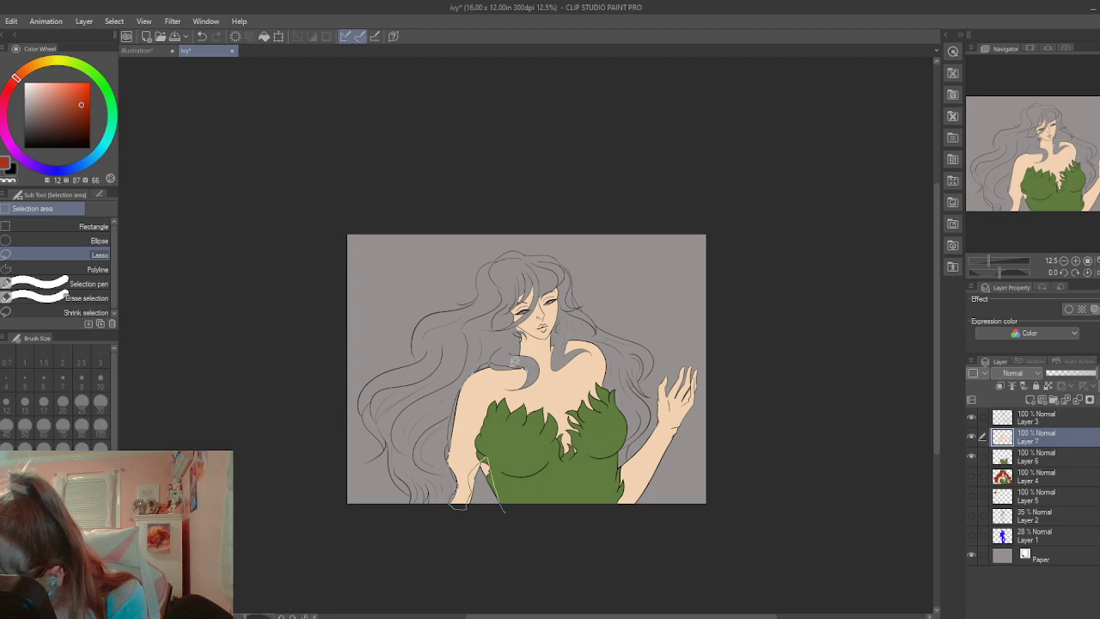
pyautogui.moveTo(490, 355); pyautogui.dragTo(512, 355)
pyautogui.click(351, 520)
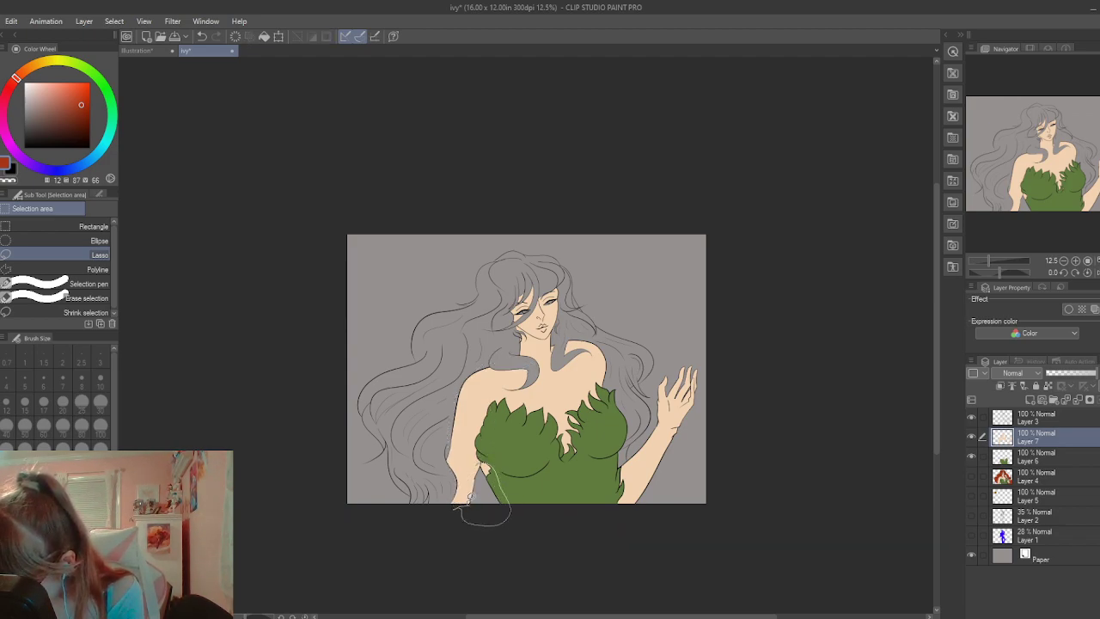
pyautogui.moveTo(483, 463); pyautogui.dragTo(490, 473)
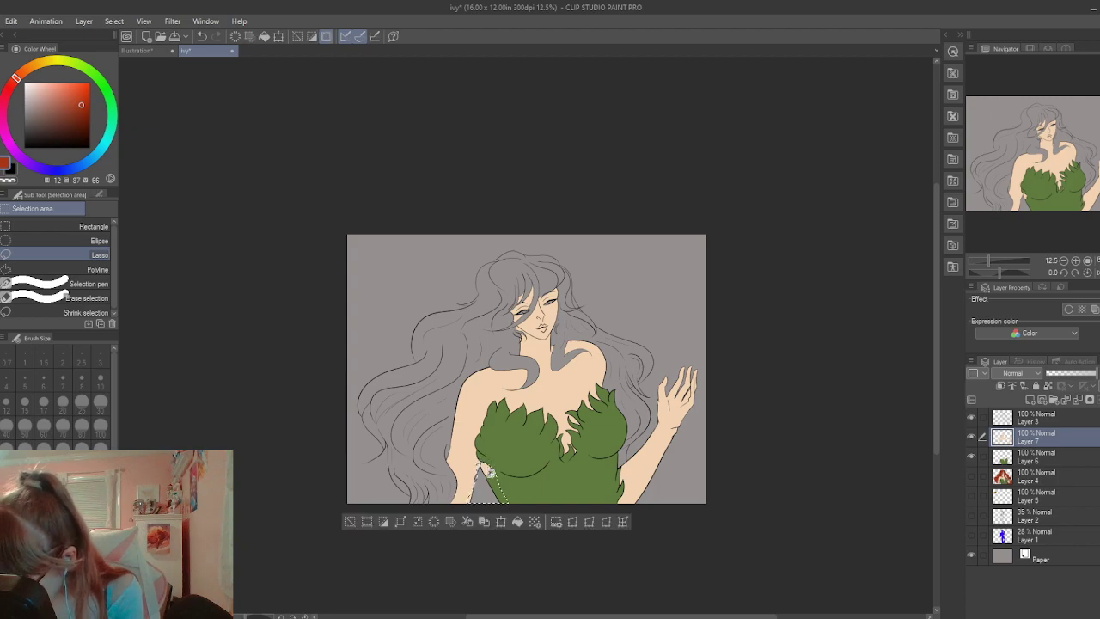
pyautogui.click(358, 521)
pyautogui.moveTo(496, 509); pyautogui.dragTo(480, 453)
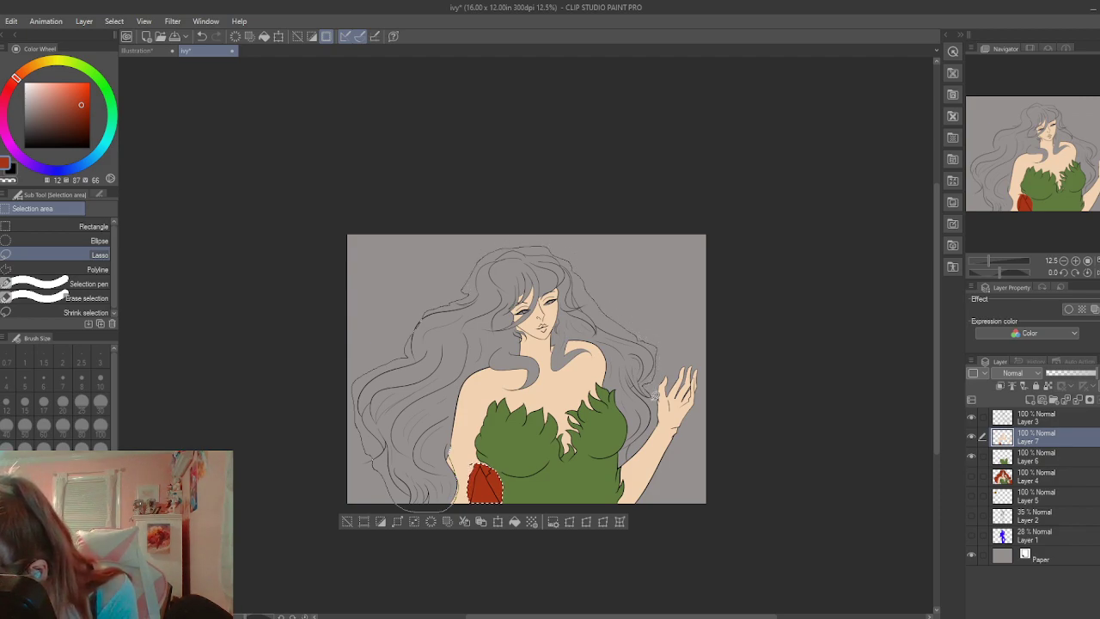
# Lasso the whole hair outline, fill it with red, and patch the spots above the shoulder and along the outer hair edge
pyautogui.moveTo(620, 449)
pyautogui.mouseDown()
pyautogui.moveTo(600, 338)
pyautogui.moveTo(580, 332)
pyautogui.moveTo(568, 344)
pyautogui.moveTo(595, 351)
pyautogui.moveTo(553, 362)
pyautogui.moveTo(555, 286)
pyautogui.moveTo(519, 319)
pyautogui.moveTo(545, 358)
pyautogui.moveTo(542, 377)
pyautogui.moveTo(529, 387)
pyautogui.moveTo(506, 384)
pyautogui.moveTo(518, 369)
pyautogui.moveTo(481, 369)
pyautogui.moveTo(465, 419)
pyautogui.mouseUp()
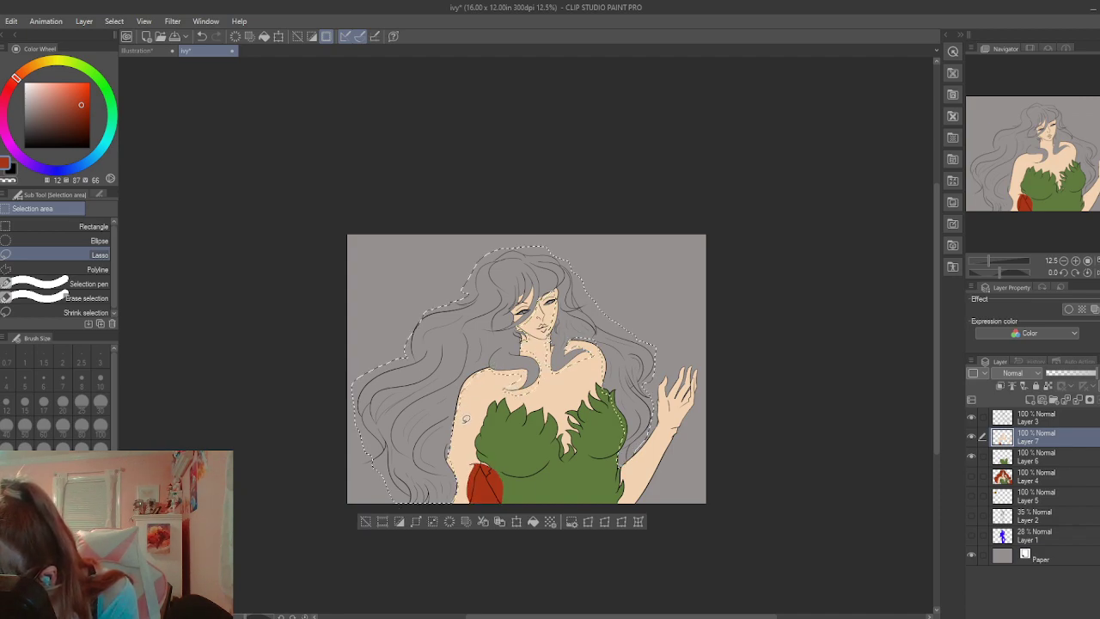
pyautogui.click(533, 522)
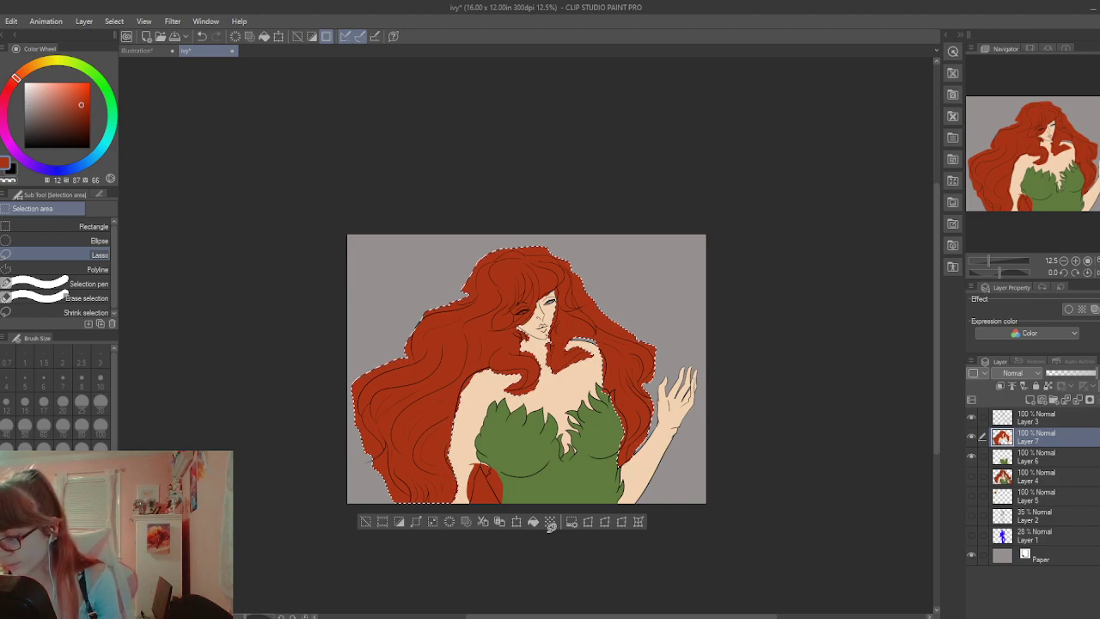
pyautogui.click(366, 522)
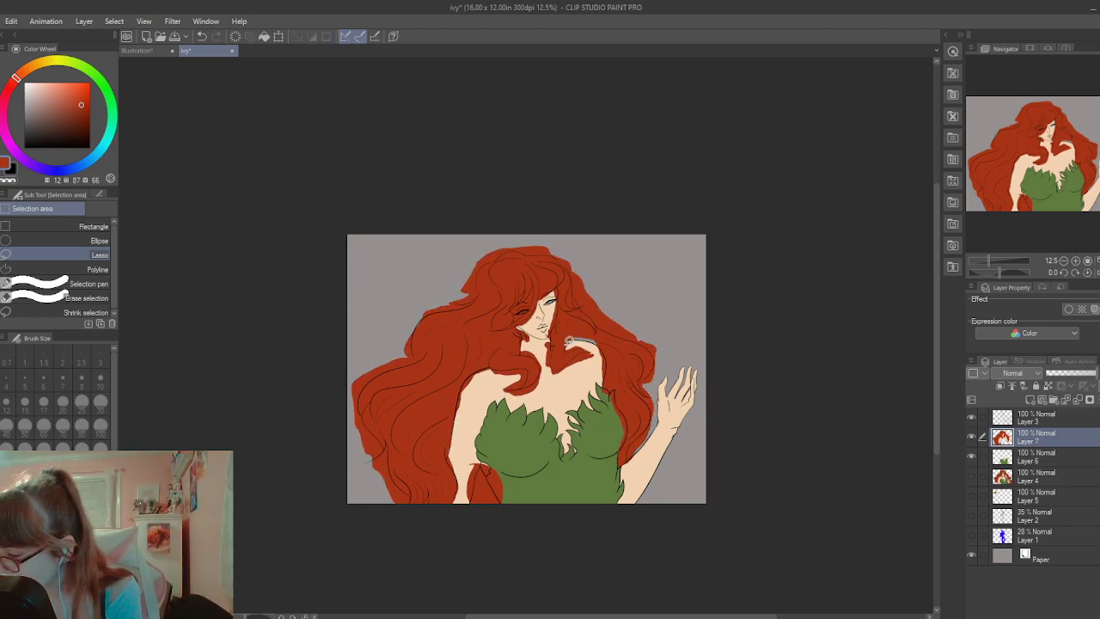
pyautogui.moveTo(573, 330); pyautogui.dragTo(593, 335)
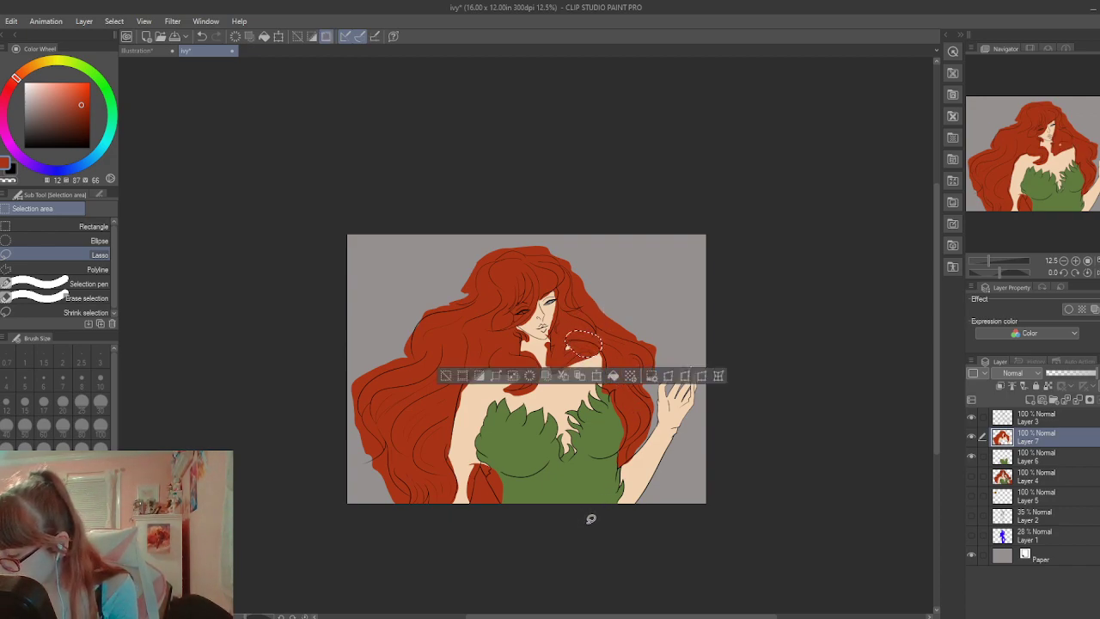
pyautogui.moveTo(411, 328)
pyautogui.mouseDown()
pyautogui.moveTo(432, 316)
pyautogui.moveTo(416, 332)
pyautogui.mouseUp()
pyautogui.click(450, 360)
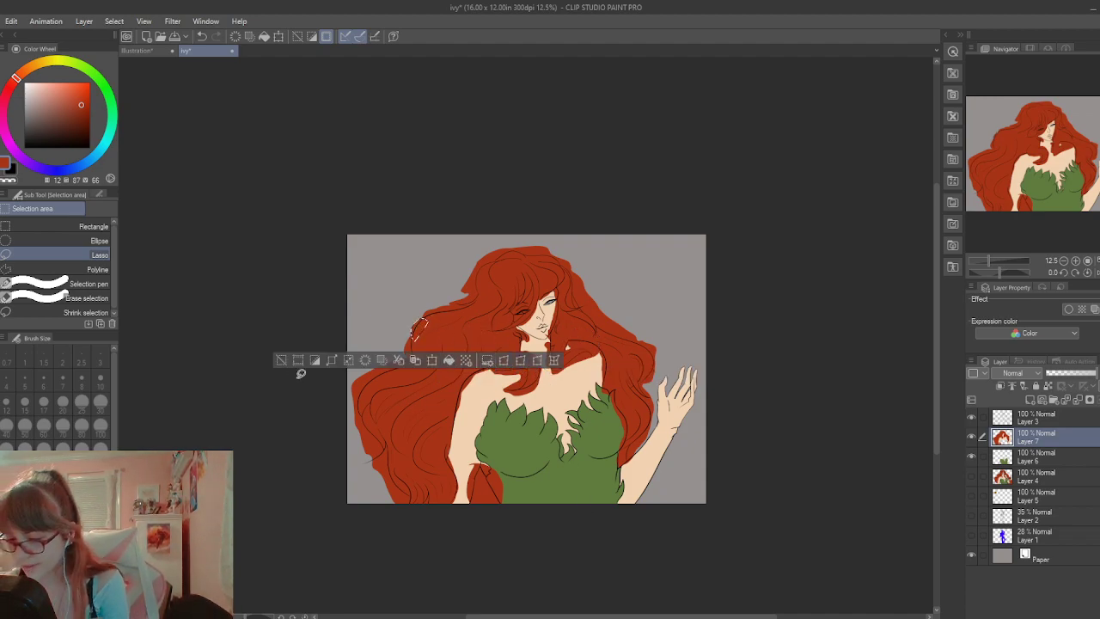
pyautogui.click(282, 360)
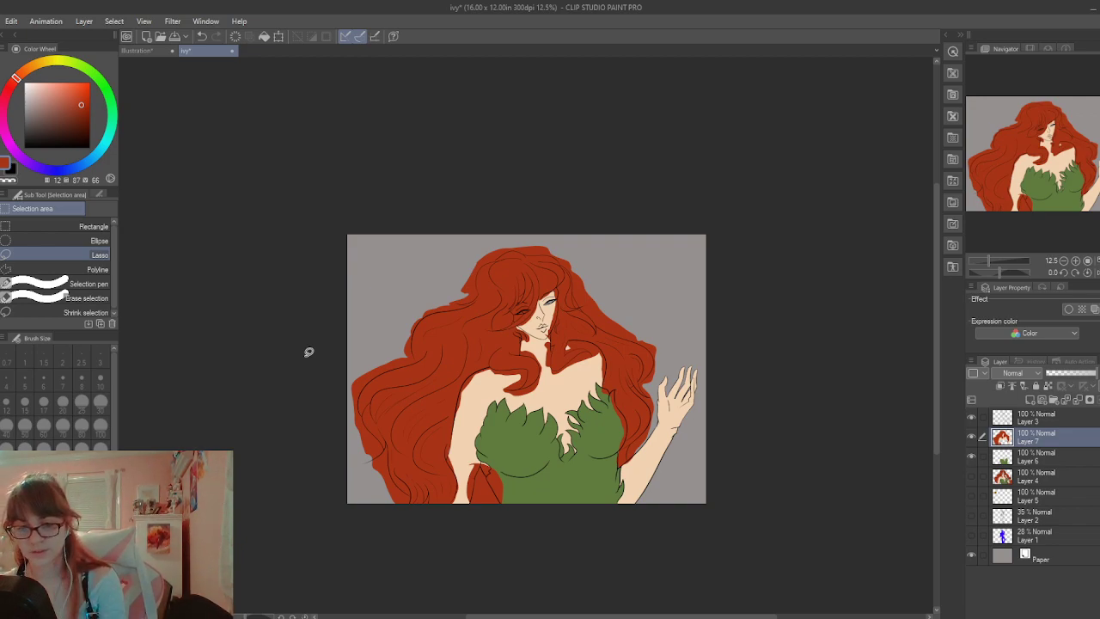
# Undo the red fills on Layer 7, back to the lasso selection between the arm and the green top
pyautogui.hotkey('ctrl', 'z')
pyautogui.hotkey('ctrl', 'z')
pyautogui.hotkey('ctrl', 'z')
pyautogui.hotkey('ctrl', 'z')
pyautogui.hotkey('ctrl', 'z')
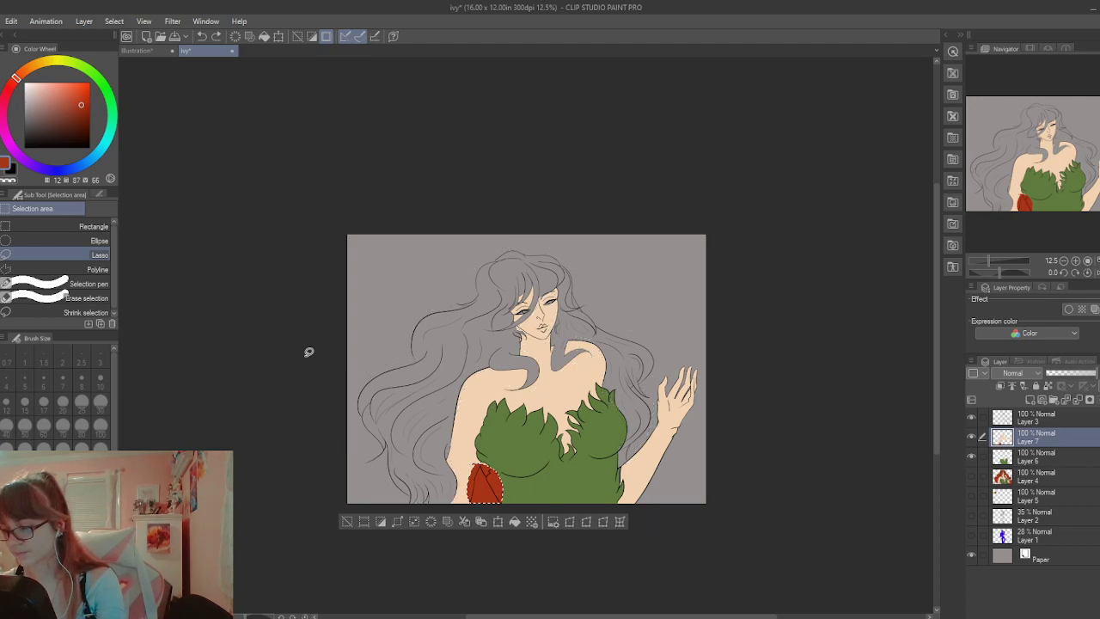
pyautogui.hotkey('ctrl', 'z')
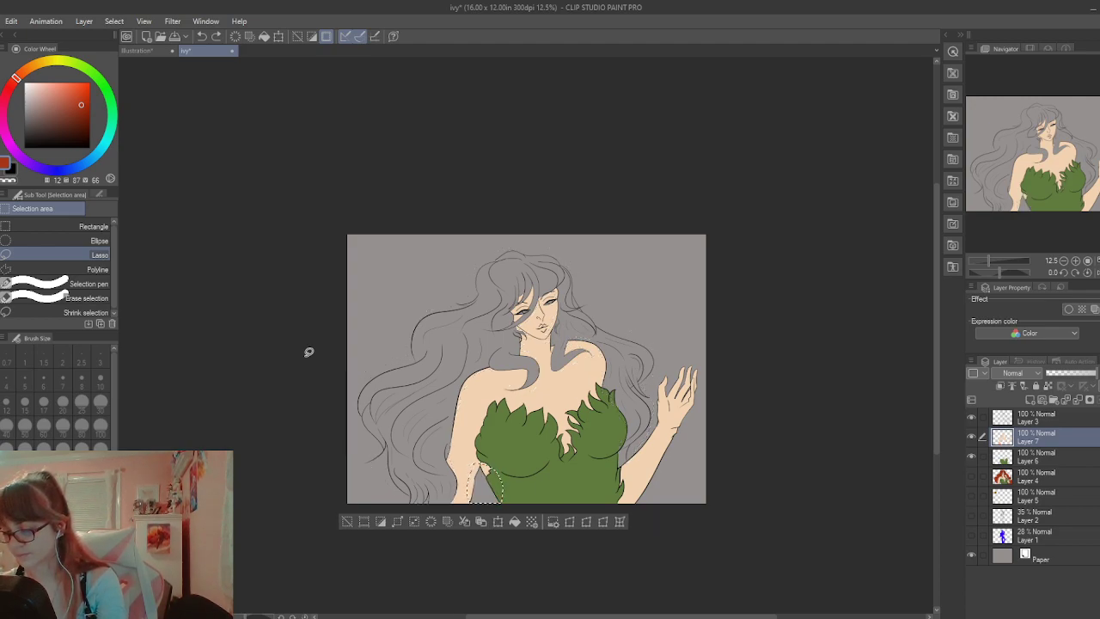
# Add a new raster layer and a layer folder, and move the new layer, Layer 6 and Layer 7 into the folder
pyautogui.click(1029, 399)
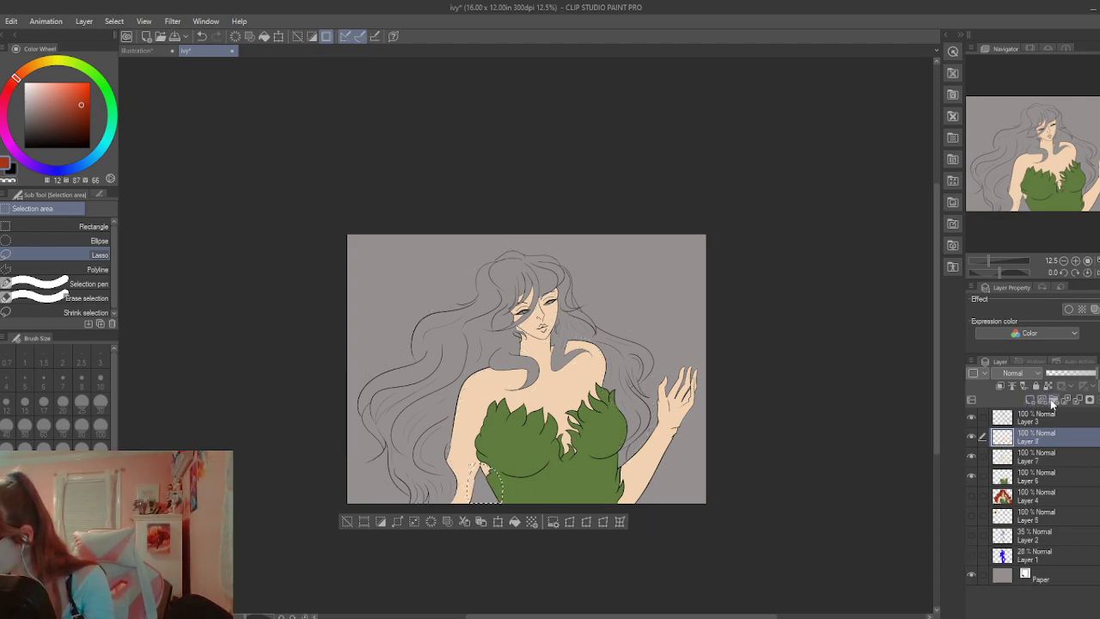
pyautogui.click(1052, 399)
pyautogui.moveTo(1019, 493); pyautogui.dragTo(1026, 456)
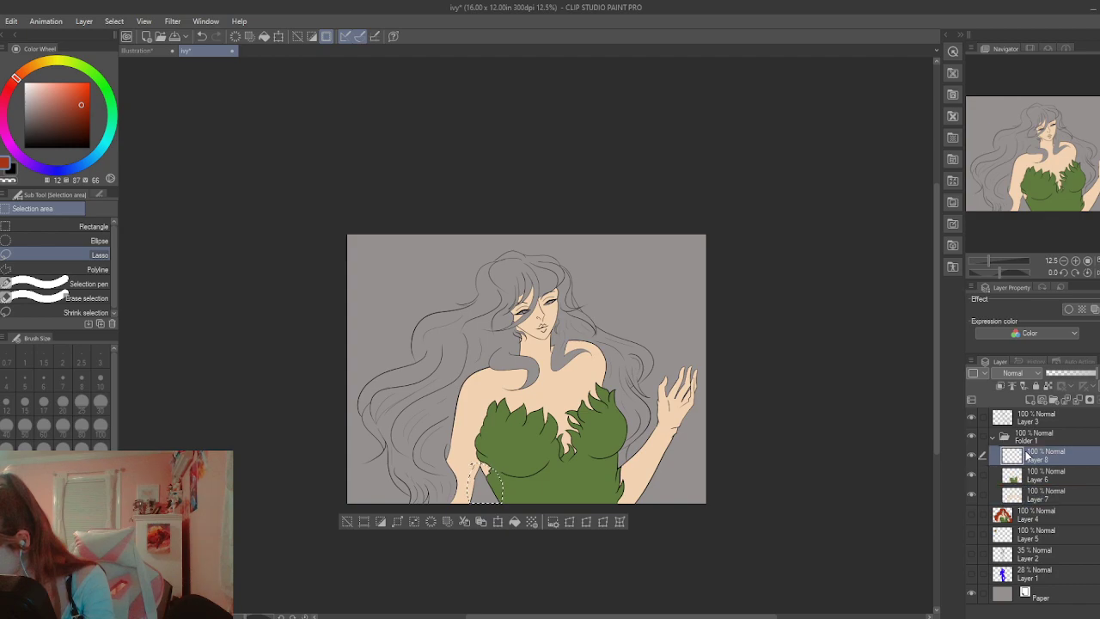
# Mark Folder 1 and its Layers 8, 6 and 7 with the red palette color
pyautogui.click(992, 437)
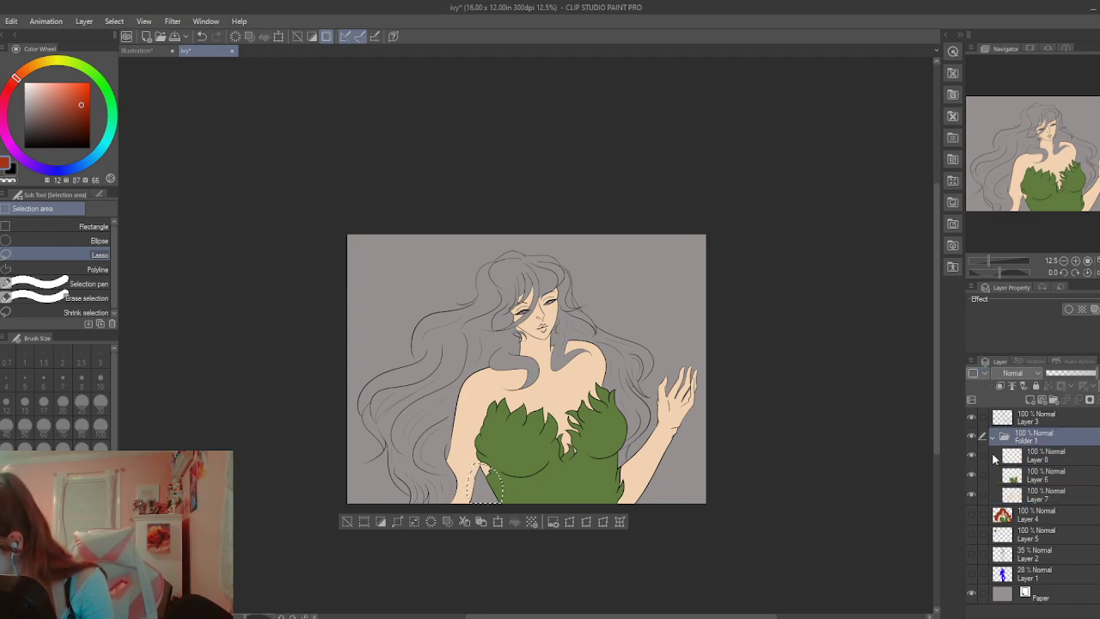
pyautogui.click(1024, 391)
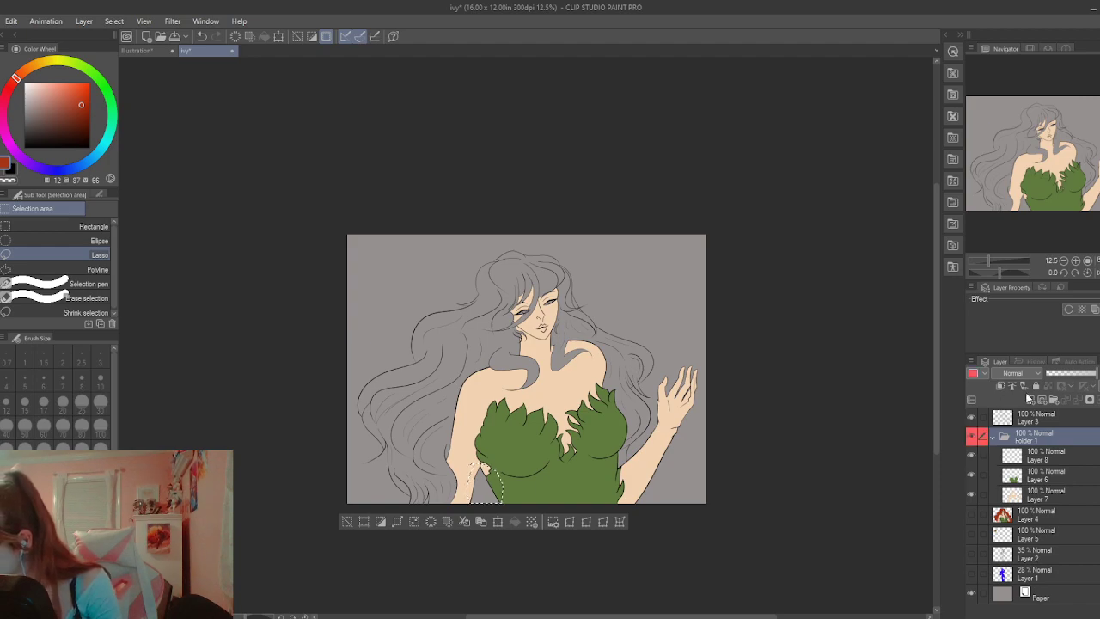
pyautogui.click(982, 457)
pyautogui.click(982, 476)
pyautogui.click(983, 494)
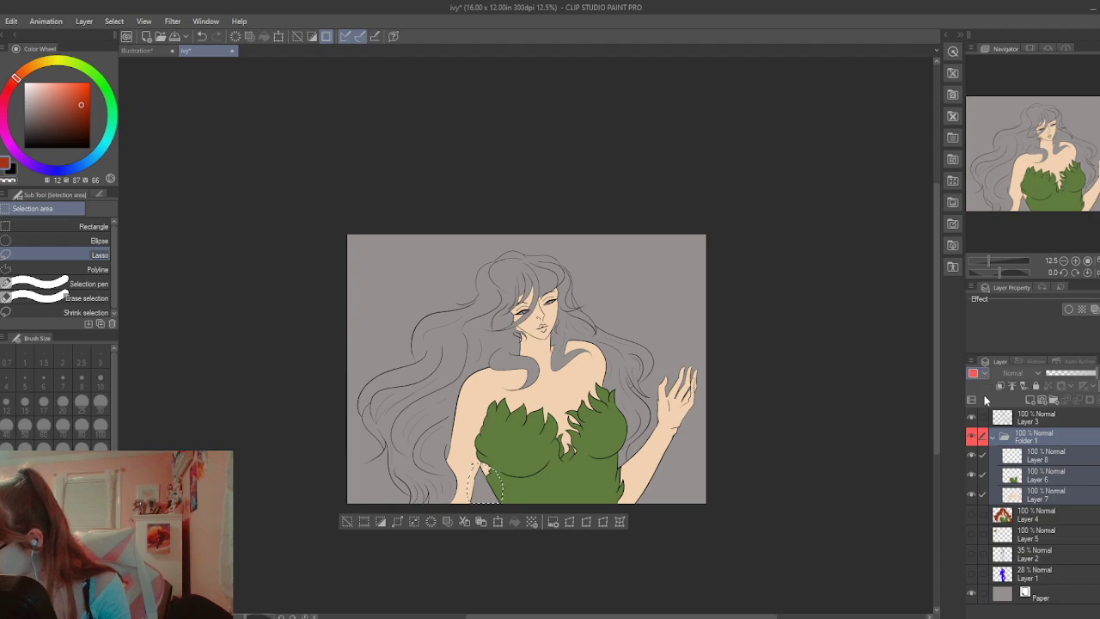
pyautogui.click(973, 372)
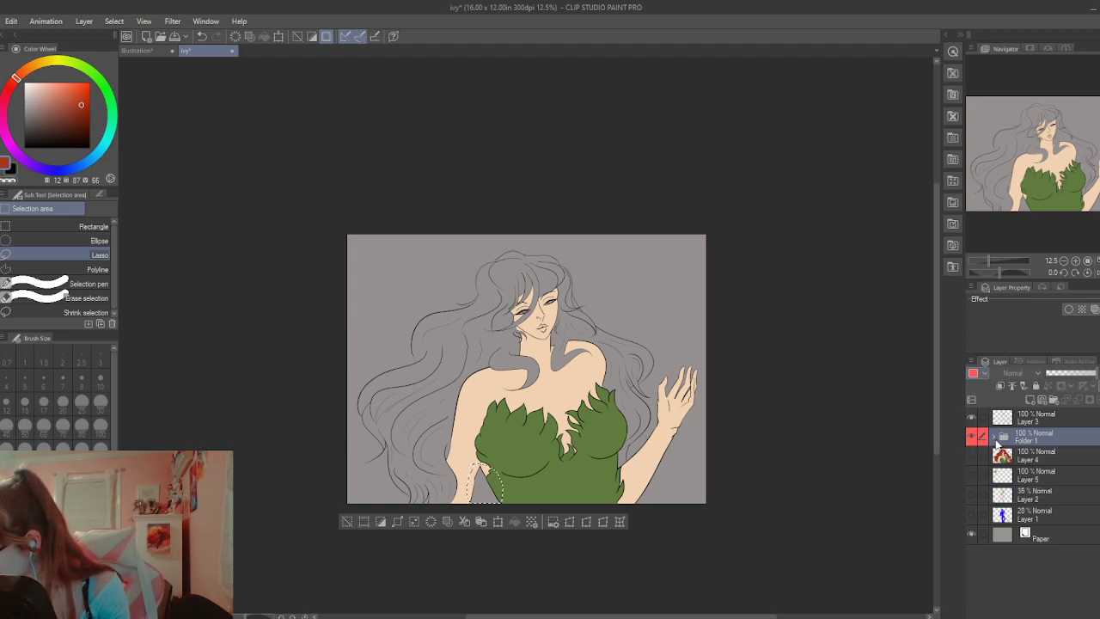
# Fill the selected gap between the arm and the green top with red on Layer 8
pyautogui.click(1012, 460)
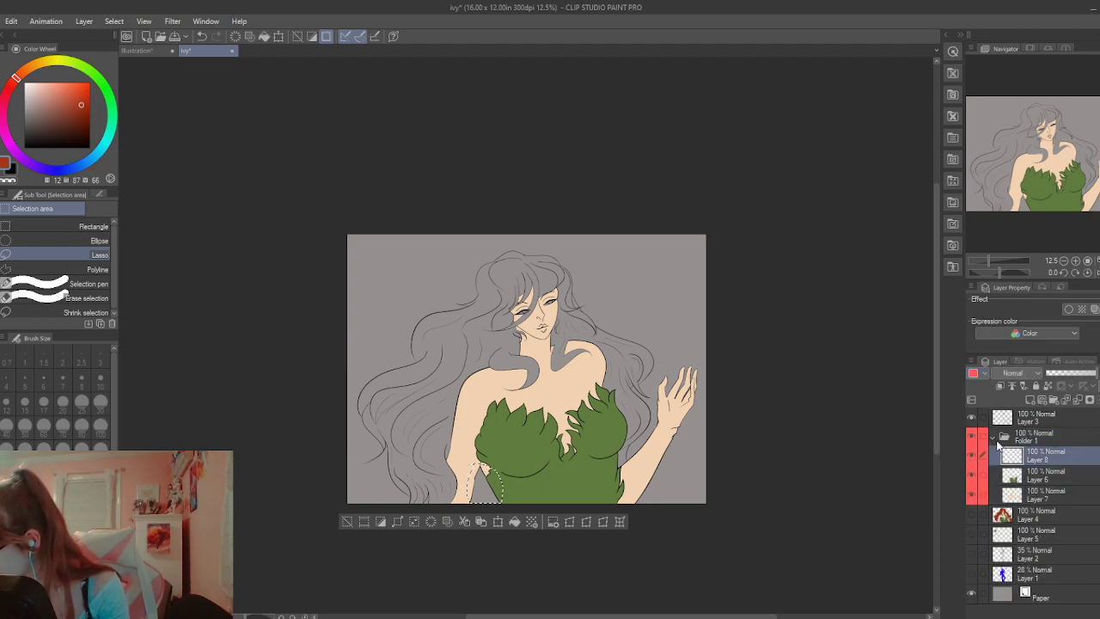
pyautogui.click(998, 442)
pyautogui.click(1014, 496)
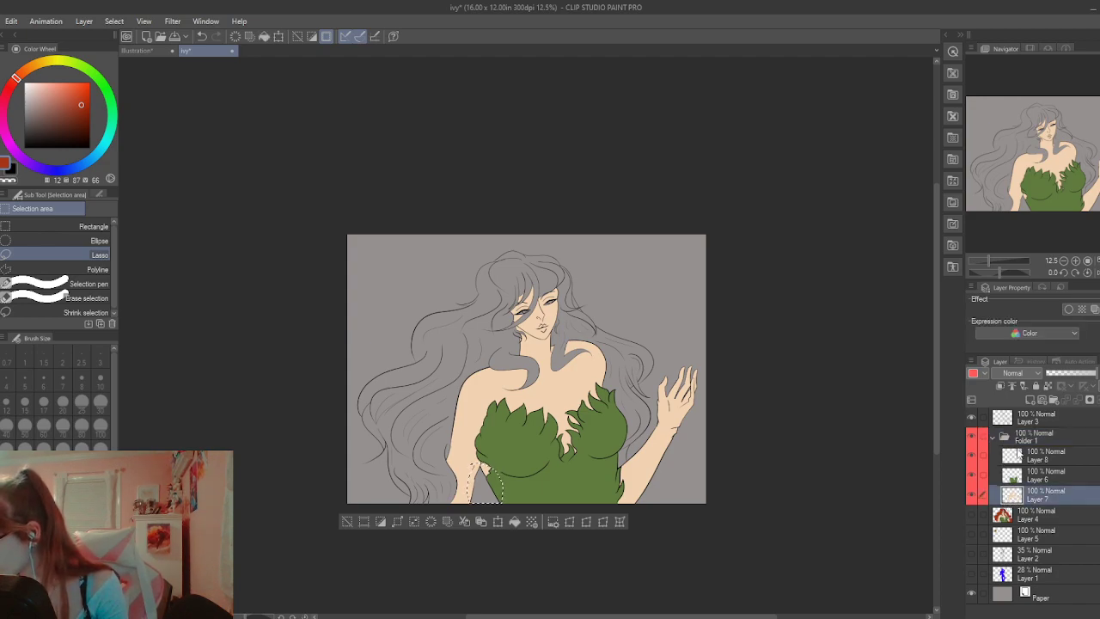
pyautogui.click(1030, 460)
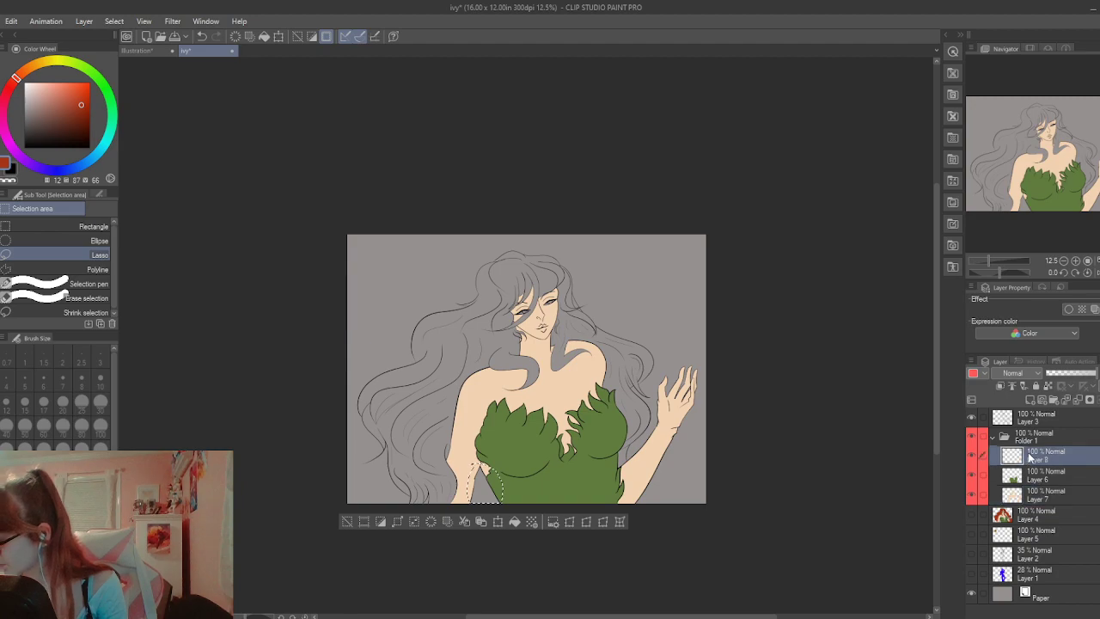
pyautogui.click(514, 521)
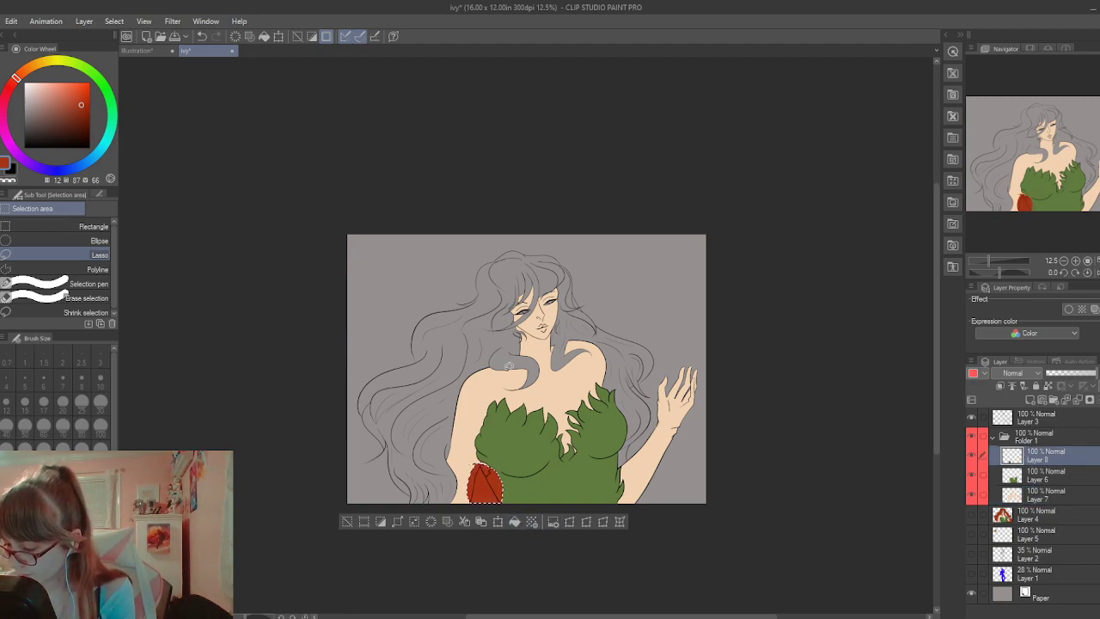
# Clear the selection, lasso around the whole hair outline and fill it with red on Layer 8
pyautogui.hotkey('ctrl', 'd')
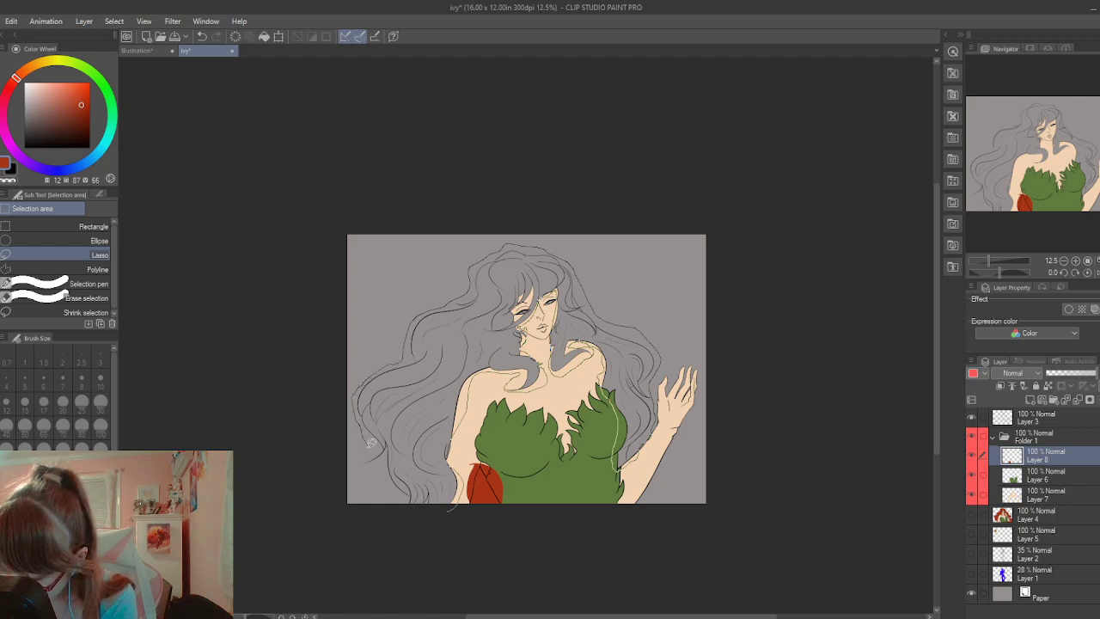
pyautogui.moveTo(404, 493); pyautogui.dragTo(417, 505)
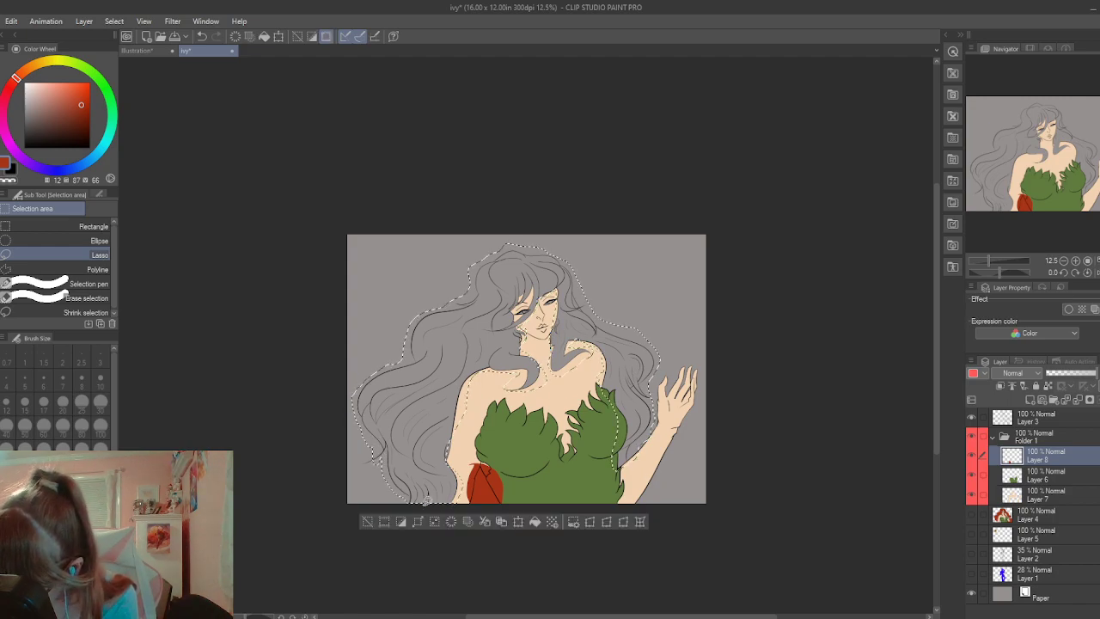
pyautogui.click(535, 521)
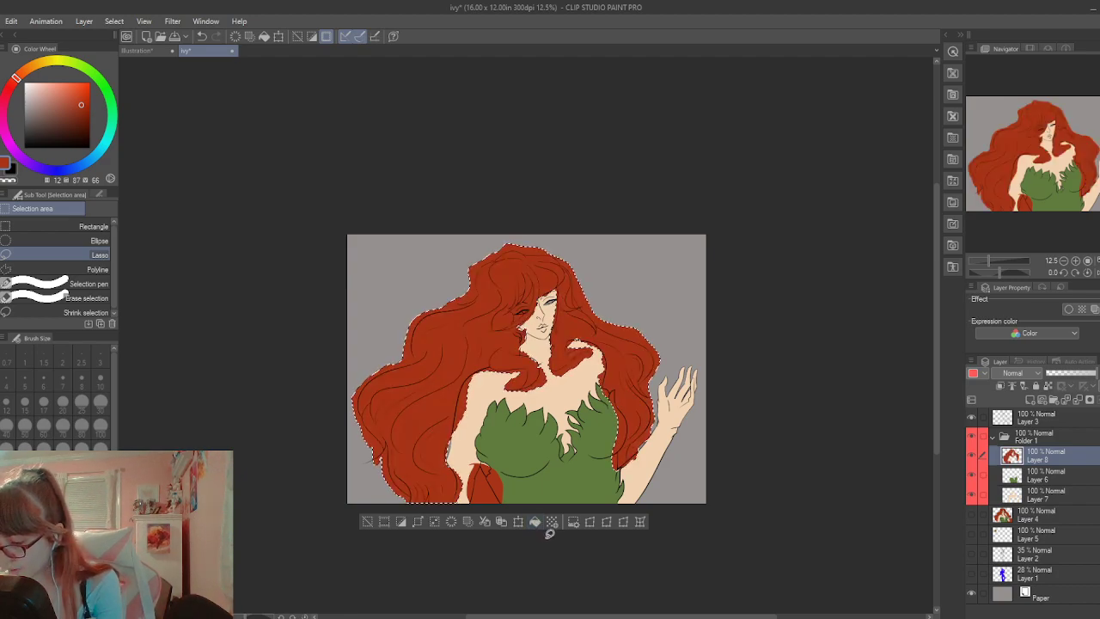
# Lasso and fill with red the missed hair spots beside the upper arm, above the shoulder and beside the neck
pyautogui.moveTo(440, 437); pyautogui.dragTo(445, 456)
pyautogui.click(375, 527)
pyautogui.moveTo(577, 329)
pyautogui.mouseDown()
pyautogui.moveTo(562, 339)
pyautogui.moveTo(582, 348)
pyautogui.mouseUp()
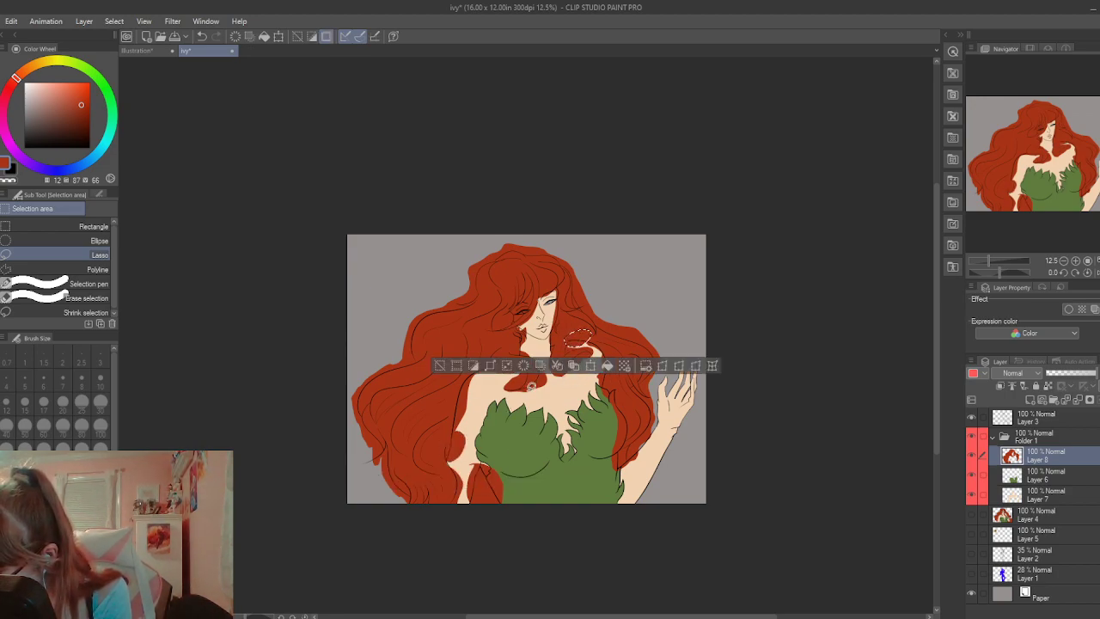
pyautogui.click(530, 386)
pyautogui.moveTo(505, 339)
pyautogui.mouseDown()
pyautogui.moveTo(546, 360)
pyautogui.moveTo(526, 369)
pyautogui.mouseUp()
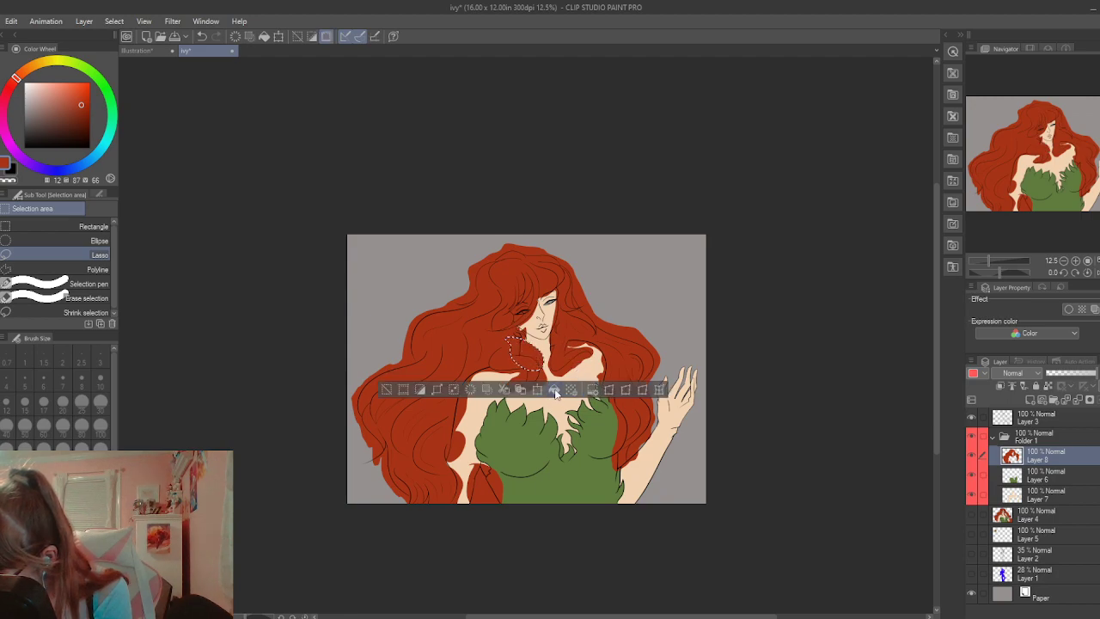
pyautogui.click(633, 444)
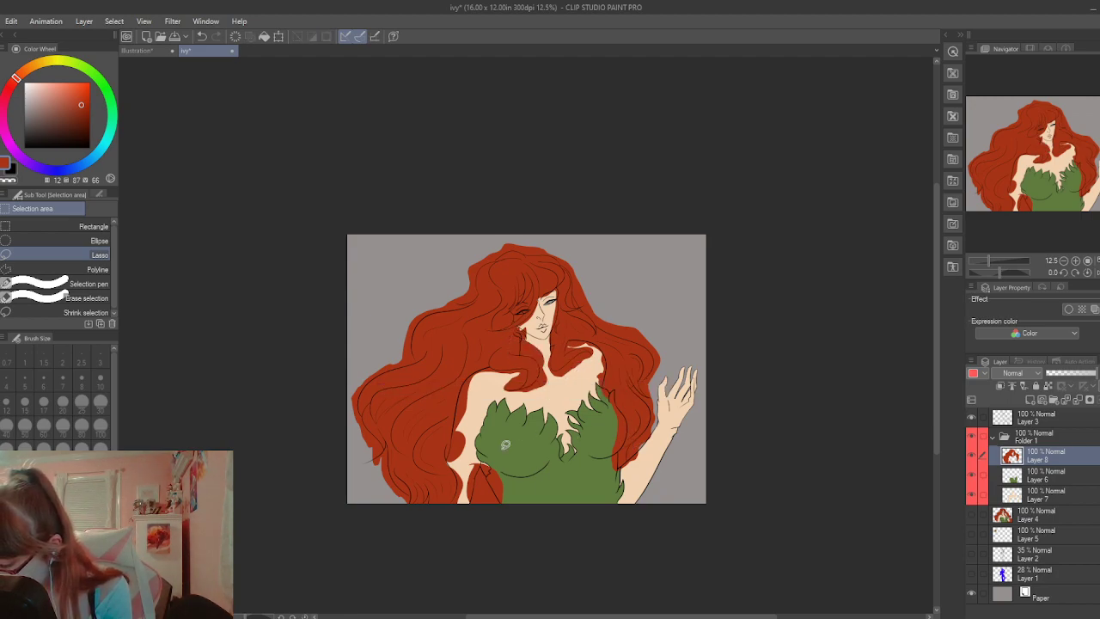
# Lasso the small leftover hair gaps near the elbow and beside the eye, and fill them with red
pyautogui.moveTo(440, 462); pyautogui.dragTo(442, 471)
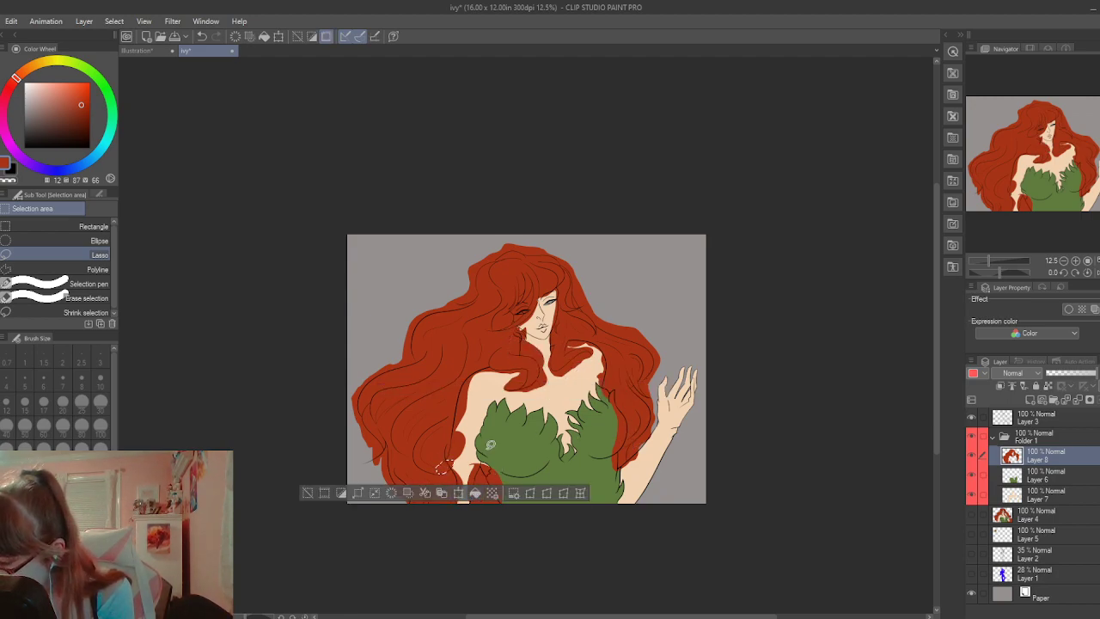
pyautogui.moveTo(540, 294); pyautogui.dragTo(535, 301)
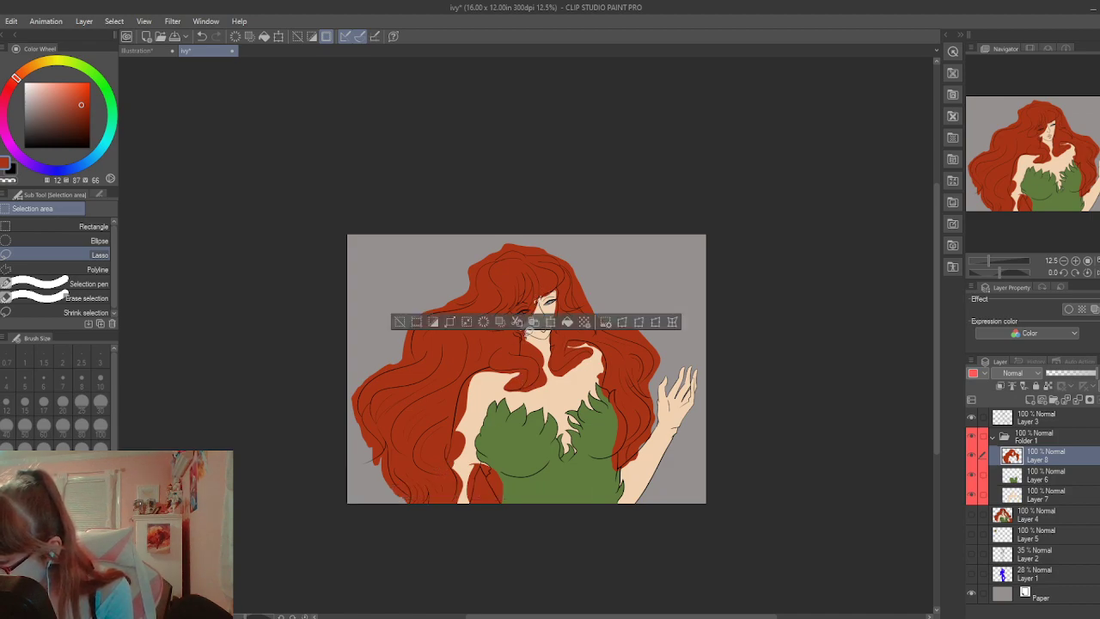
pyautogui.click(567, 322)
pyautogui.click(458, 391)
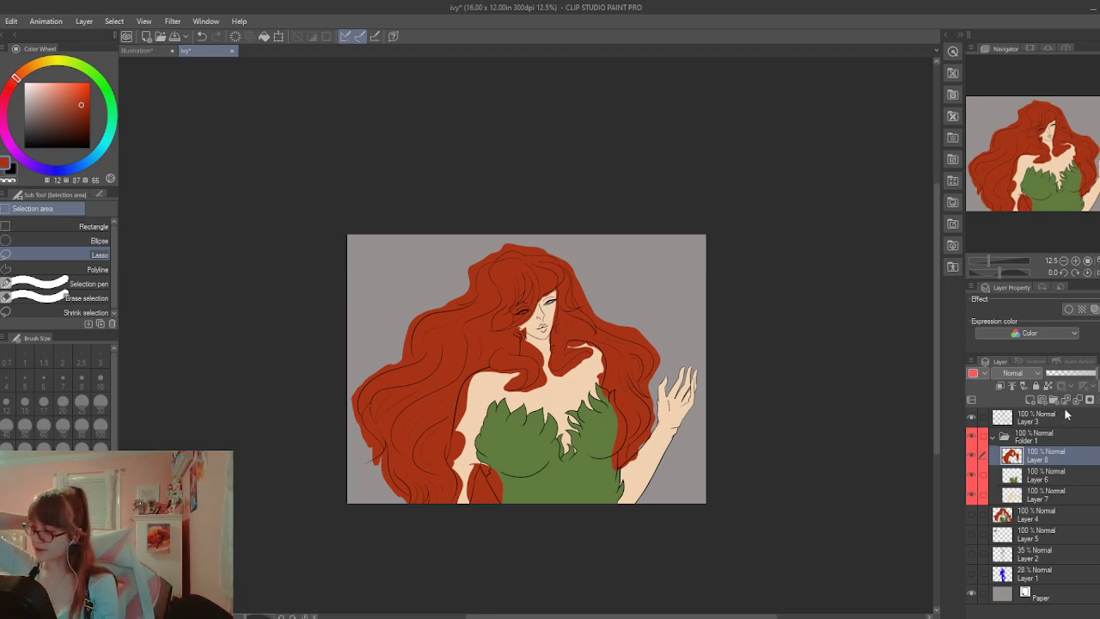
# Erase the red spilling onto the cheek below the long hair strand on Layer 8 with the hard eraser
pyautogui.hotkey('ctrl', '+')
pyautogui.hotkey('ctrl', '+')
pyautogui.hotkey('ctrl', '+')
pyautogui.hotkey('ctrl', '+')
pyautogui.hotkey('ctrl', '+')
pyautogui.hotkey('ctrl', '+')
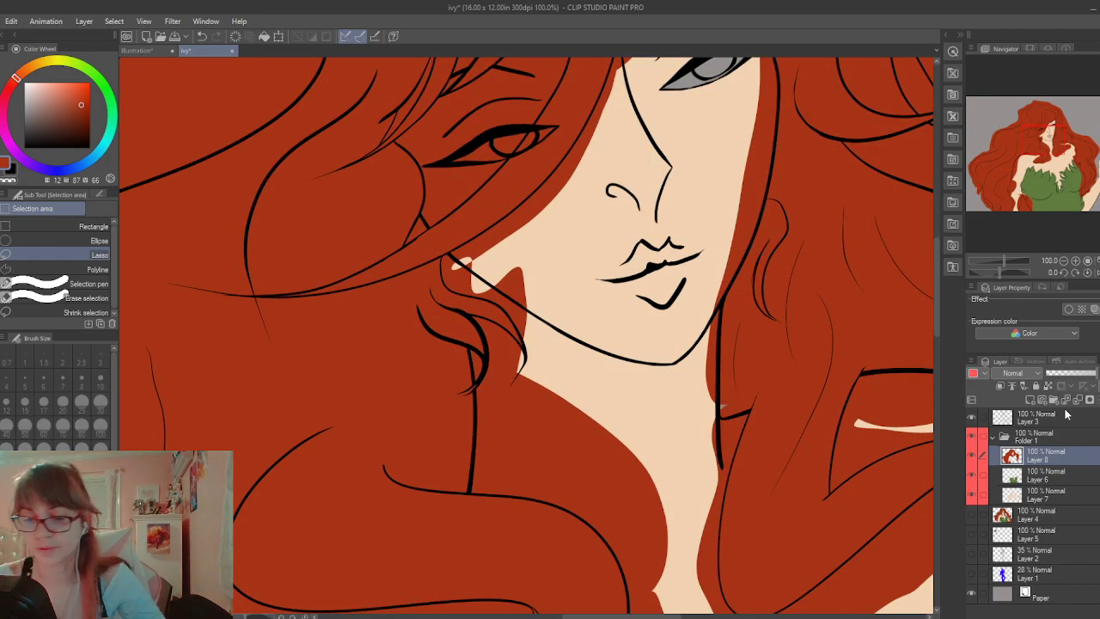
pyautogui.press('e')
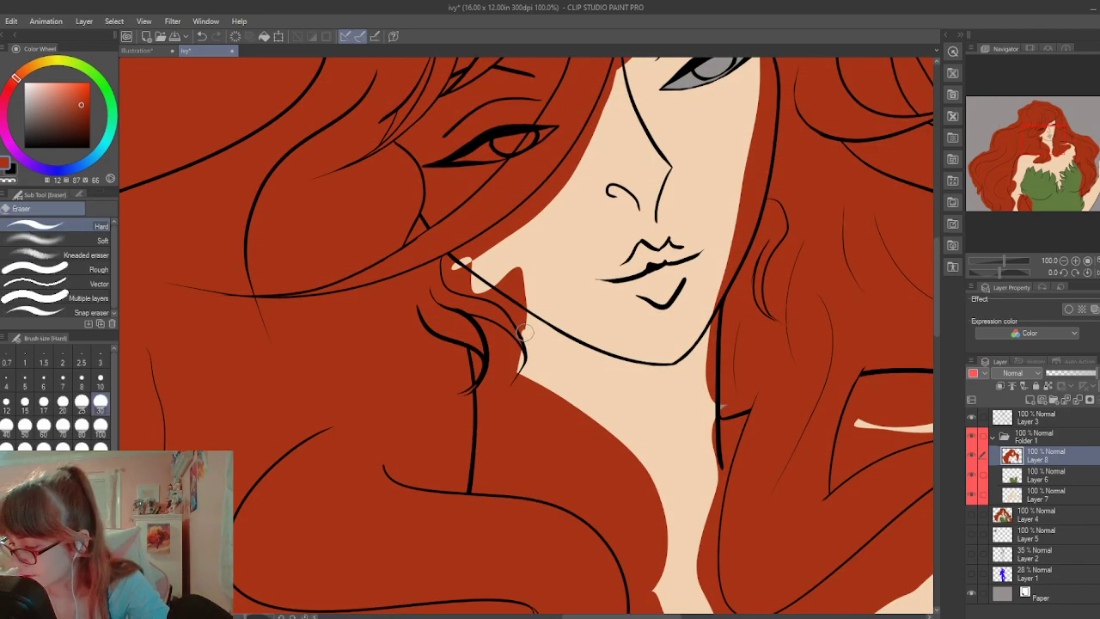
pyautogui.moveTo(523, 332); pyautogui.dragTo(475, 273)
pyautogui.moveTo(555, 201); pyautogui.dragTo(462, 264)
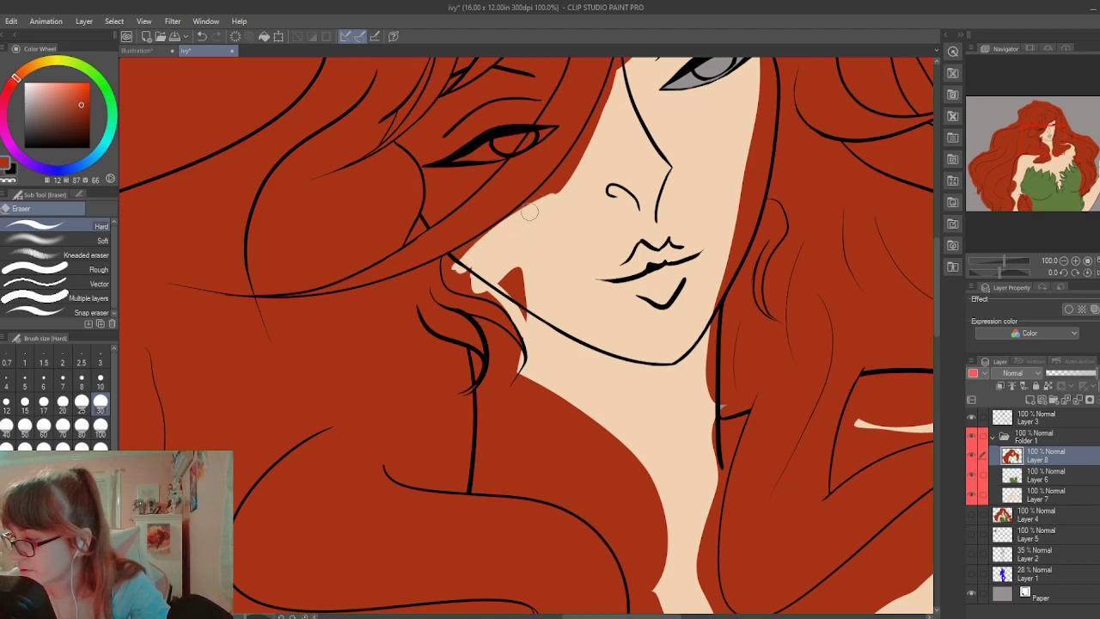
pyautogui.moveTo(508, 220); pyautogui.dragTo(450, 258)
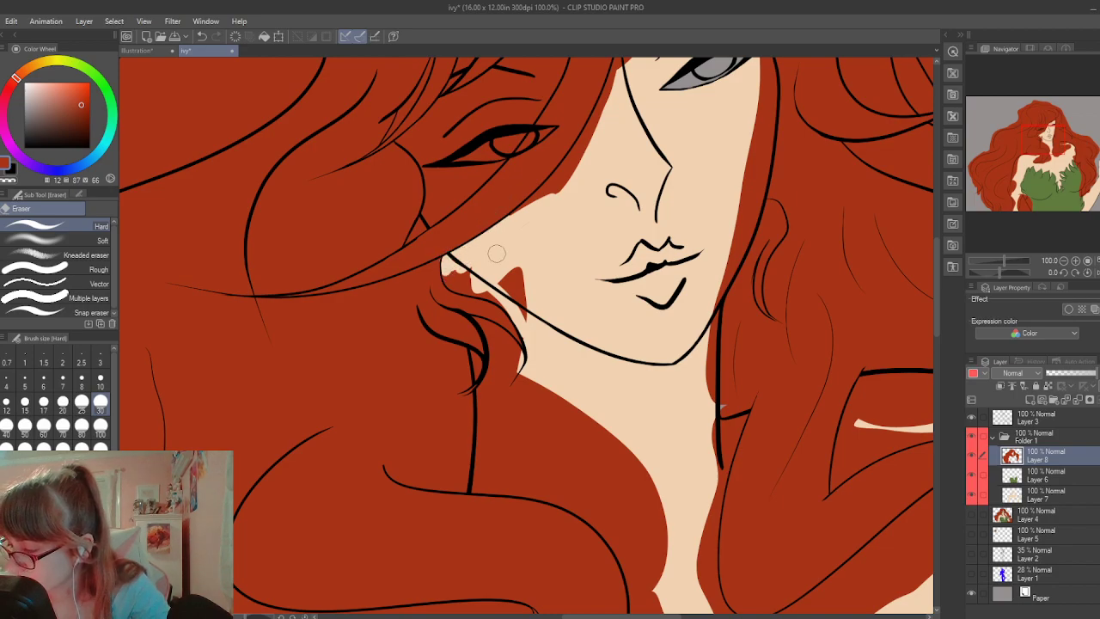
# Erase the remaining red around the earlobe and along the jawline, including the stray speck on the cheek
pyautogui.press('p')
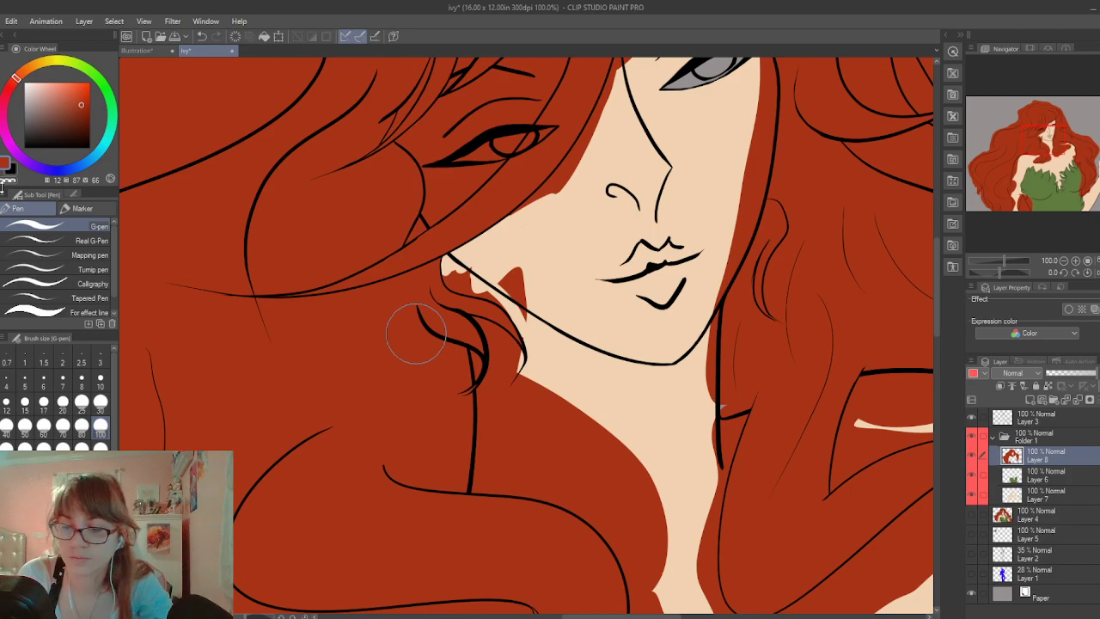
pyautogui.press('e')
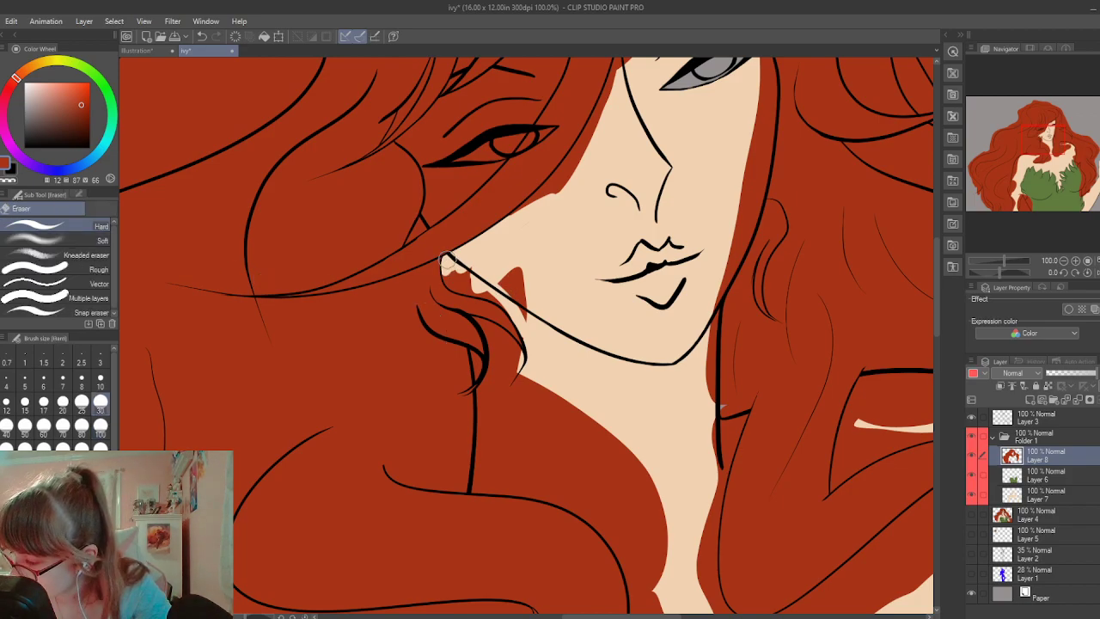
pyautogui.moveTo(447, 258)
pyautogui.mouseDown()
pyautogui.moveTo(502, 293)
pyautogui.moveTo(462, 282)
pyautogui.moveTo(489, 293)
pyautogui.moveTo(459, 267)
pyautogui.moveTo(487, 269)
pyautogui.moveTo(533, 316)
pyautogui.moveTo(516, 288)
pyautogui.mouseUp()
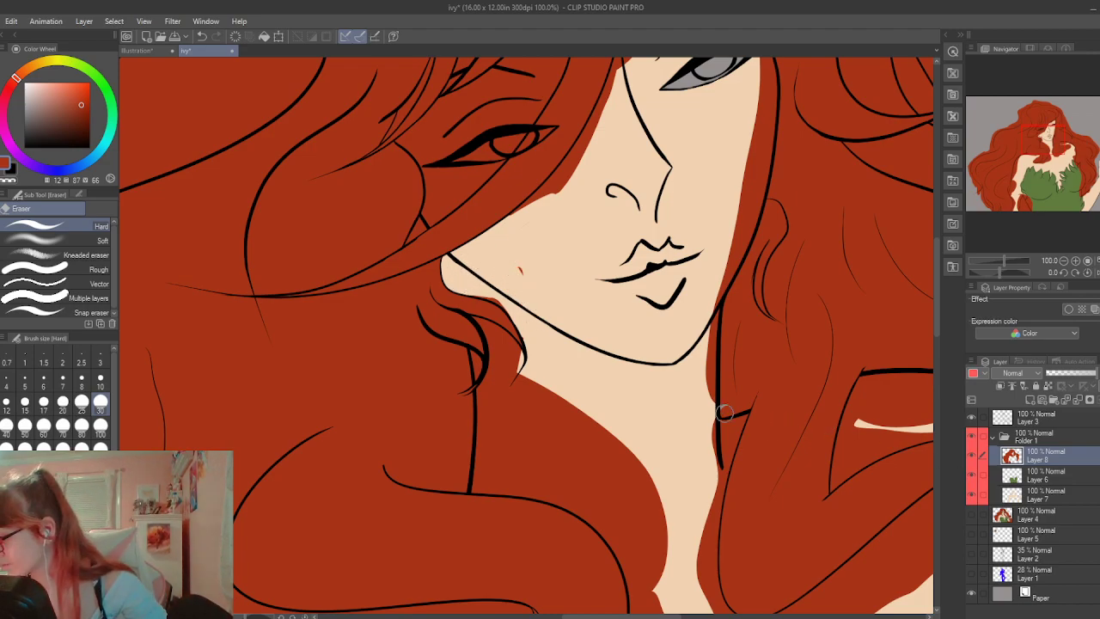
pyautogui.press('p')
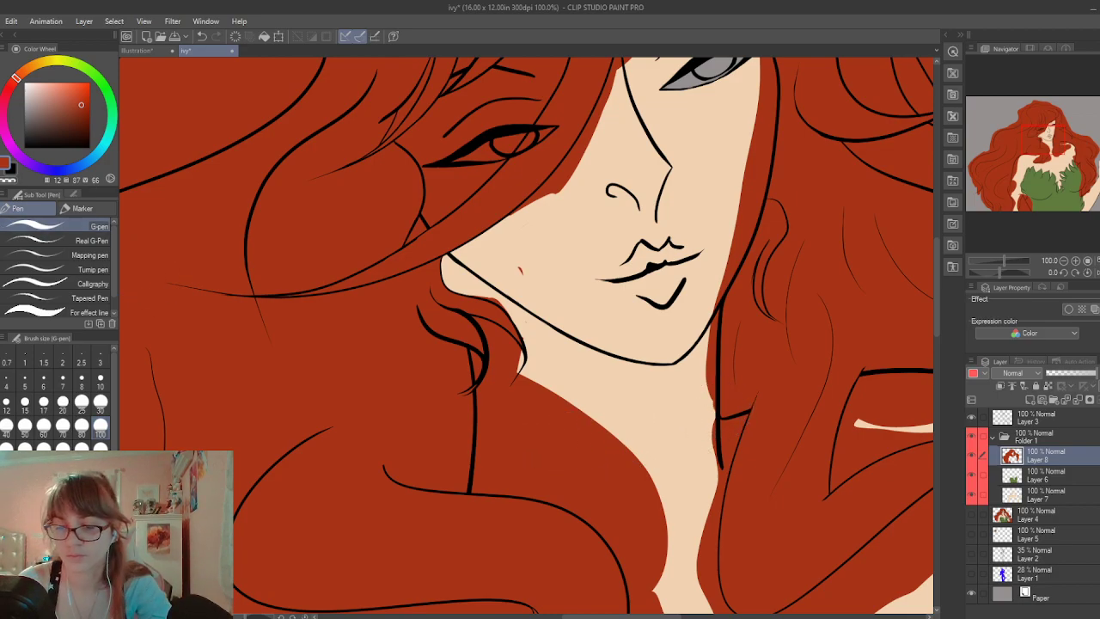
pyautogui.press('e')
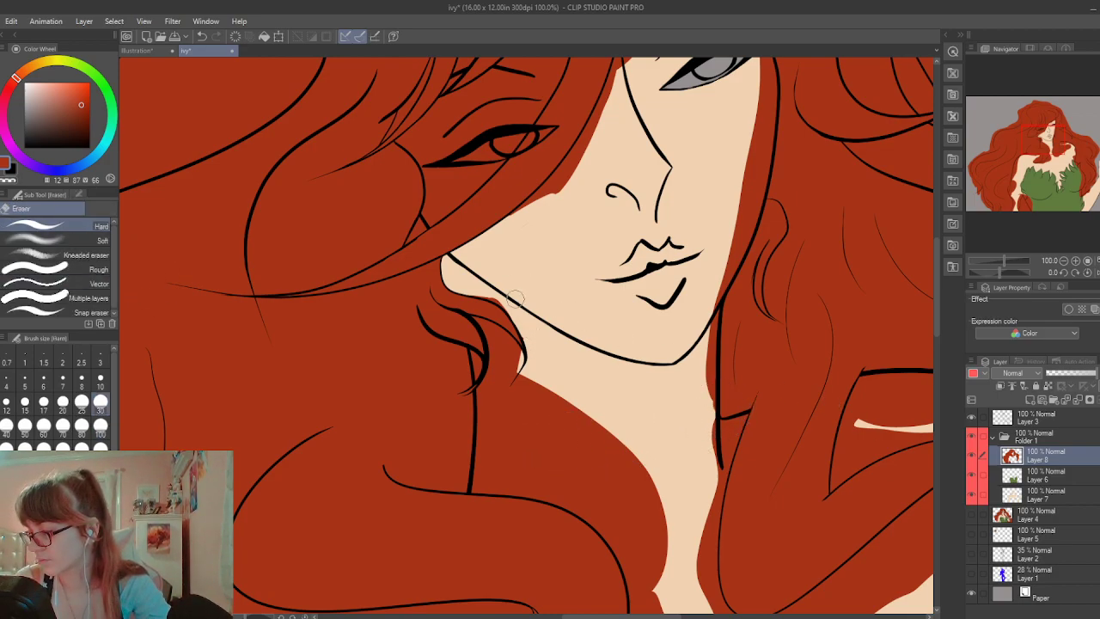
# Erase the red between the strands on the forehead, and clear it off the half-covered eye with the eraser at size 100
pyautogui.scroll(5, 936, 315)
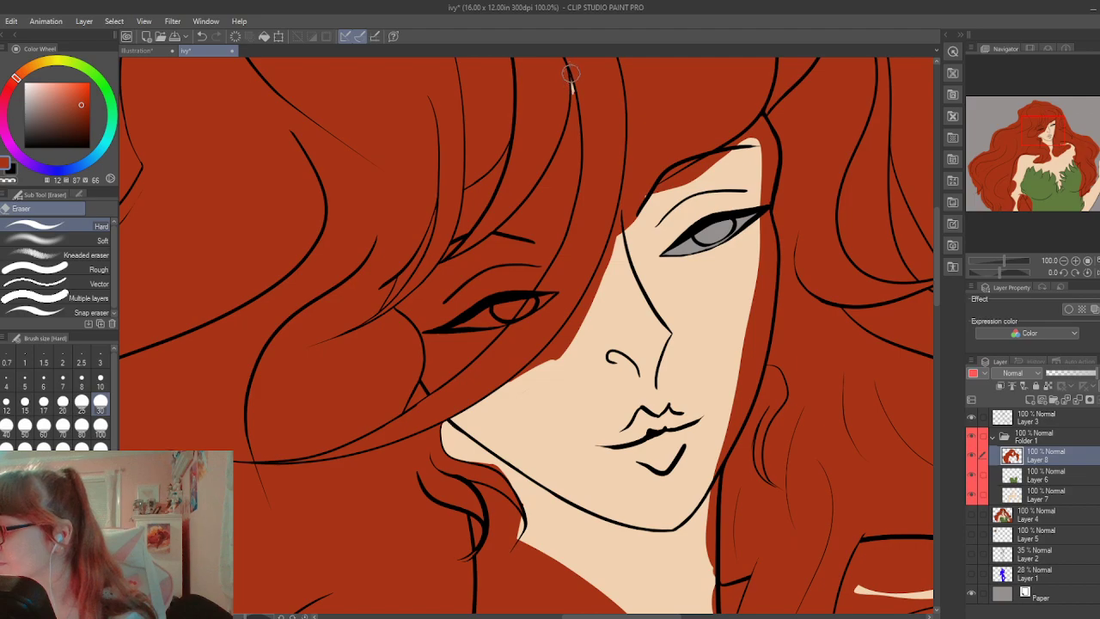
pyautogui.moveTo(572, 92); pyautogui.dragTo(574, 119)
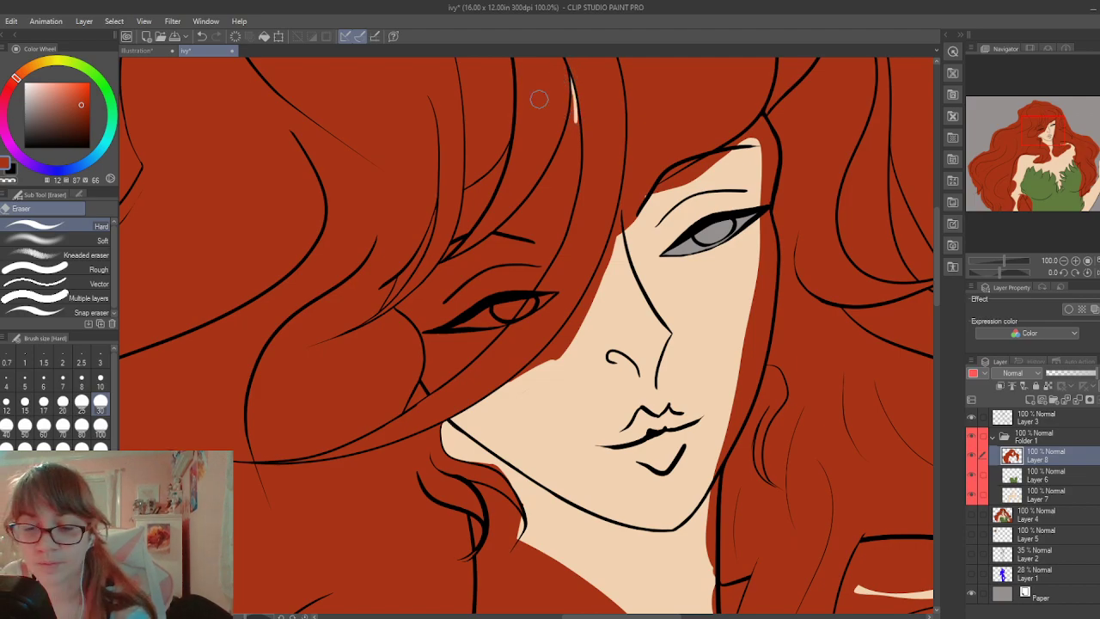
pyautogui.moveTo(571, 76)
pyautogui.mouseDown()
pyautogui.moveTo(576, 125)
pyautogui.moveTo(573, 90)
pyautogui.moveTo(530, 210)
pyautogui.moveTo(551, 181)
pyautogui.moveTo(512, 230)
pyautogui.mouseUp()
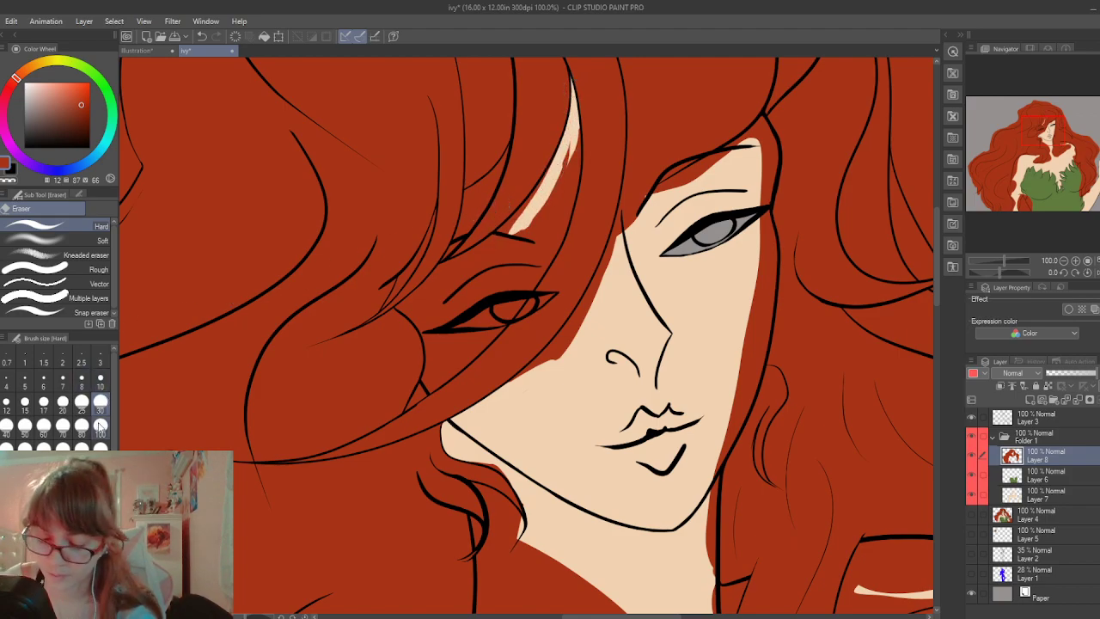
pyautogui.click(100, 425)
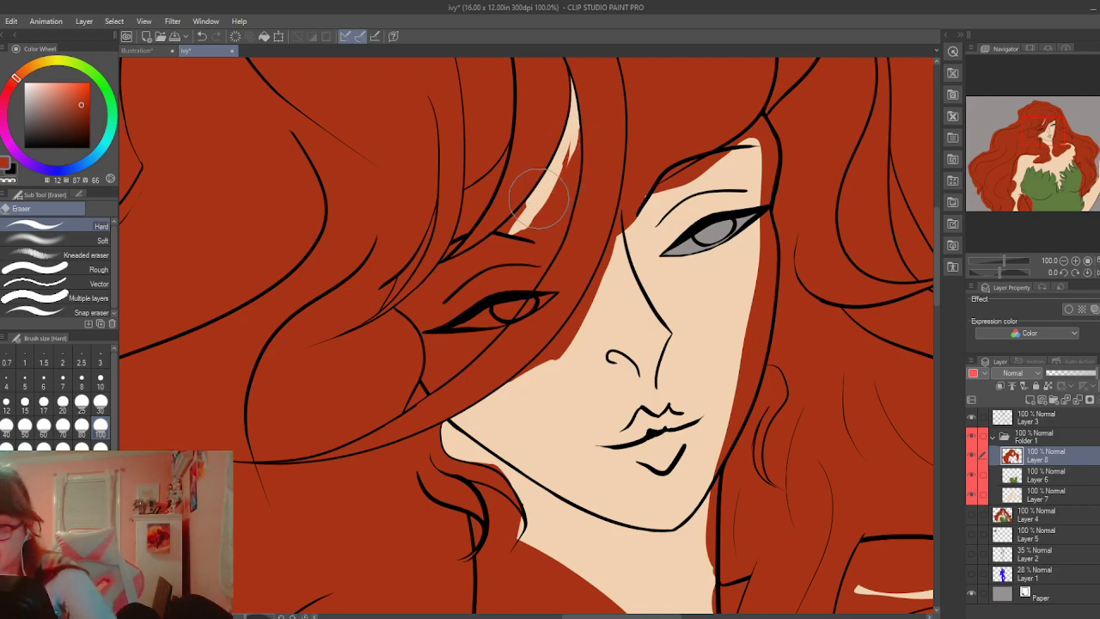
pyautogui.moveTo(550, 184)
pyautogui.mouseDown()
pyautogui.moveTo(449, 311)
pyautogui.moveTo(507, 275)
pyautogui.moveTo(490, 300)
pyautogui.moveTo(515, 275)
pyautogui.moveTo(498, 288)
pyautogui.mouseUp()
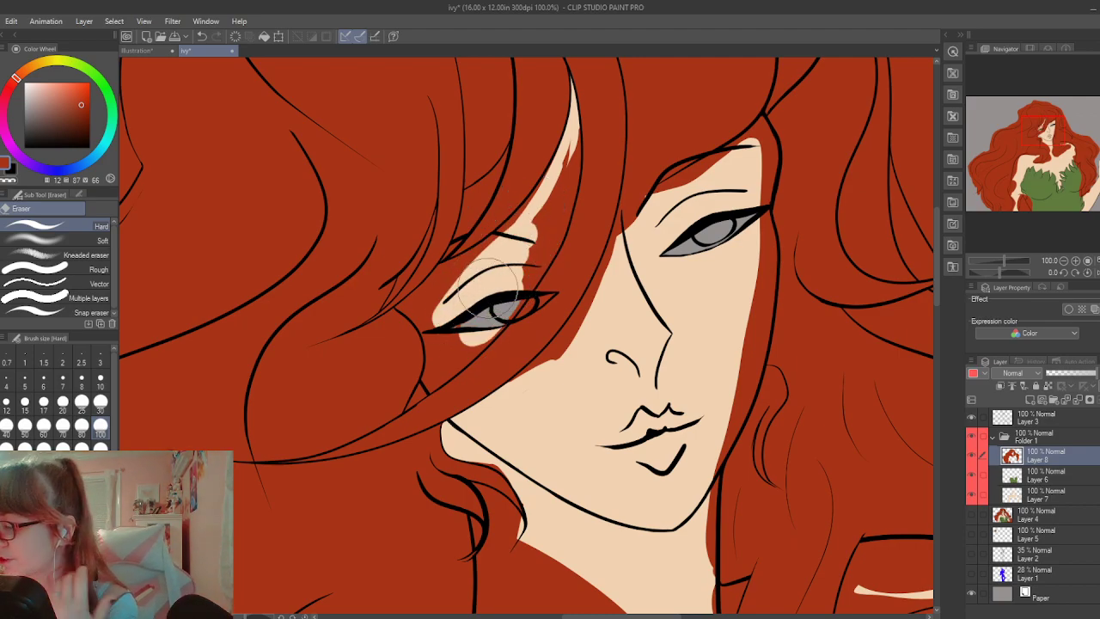
# Set the eraser size to 30 and erase the red from the narrow gaps between the strands above the half-covered eyebrow
pyautogui.click(100, 401)
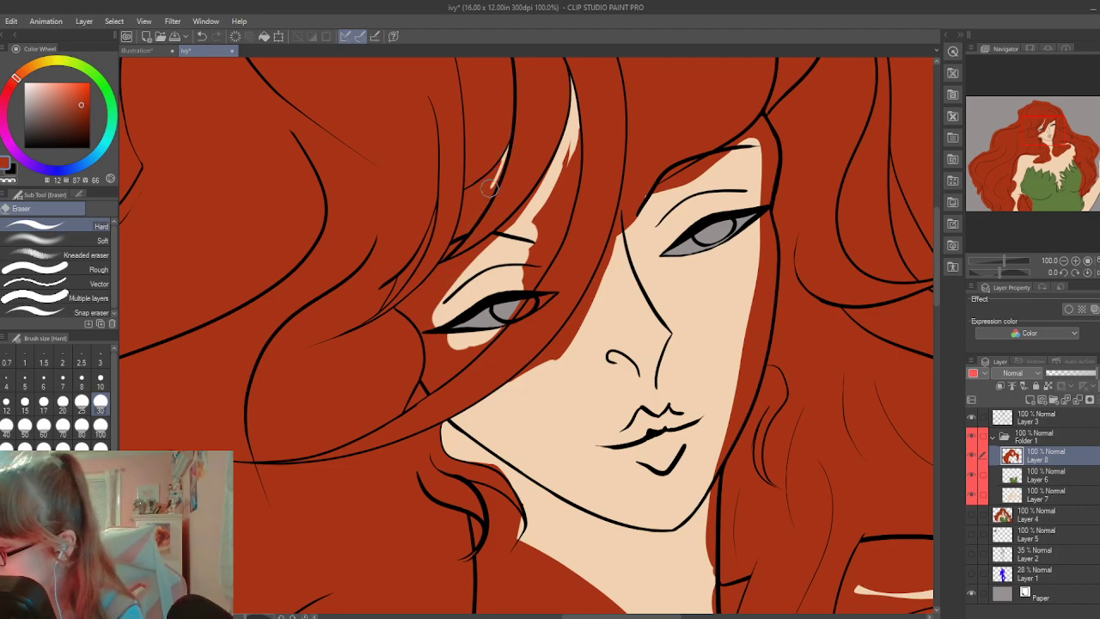
pyautogui.moveTo(490, 188)
pyautogui.mouseDown()
pyautogui.moveTo(504, 157)
pyautogui.moveTo(459, 236)
pyautogui.moveTo(466, 190)
pyautogui.moveTo(504, 154)
pyautogui.moveTo(467, 210)
pyautogui.moveTo(488, 176)
pyautogui.mouseUp()
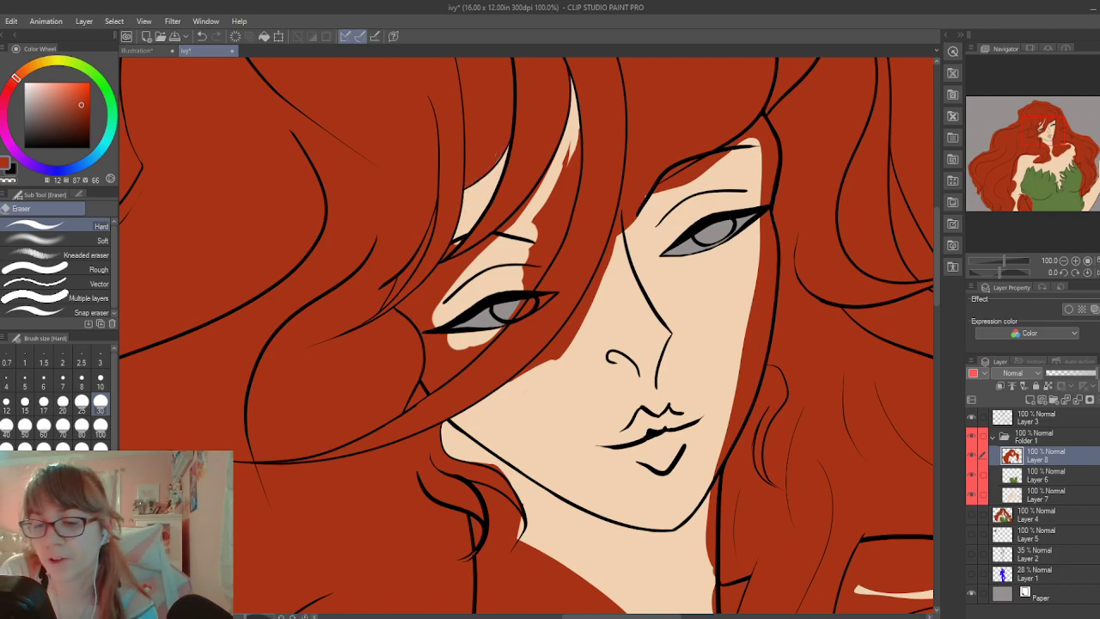
pyautogui.press('p')
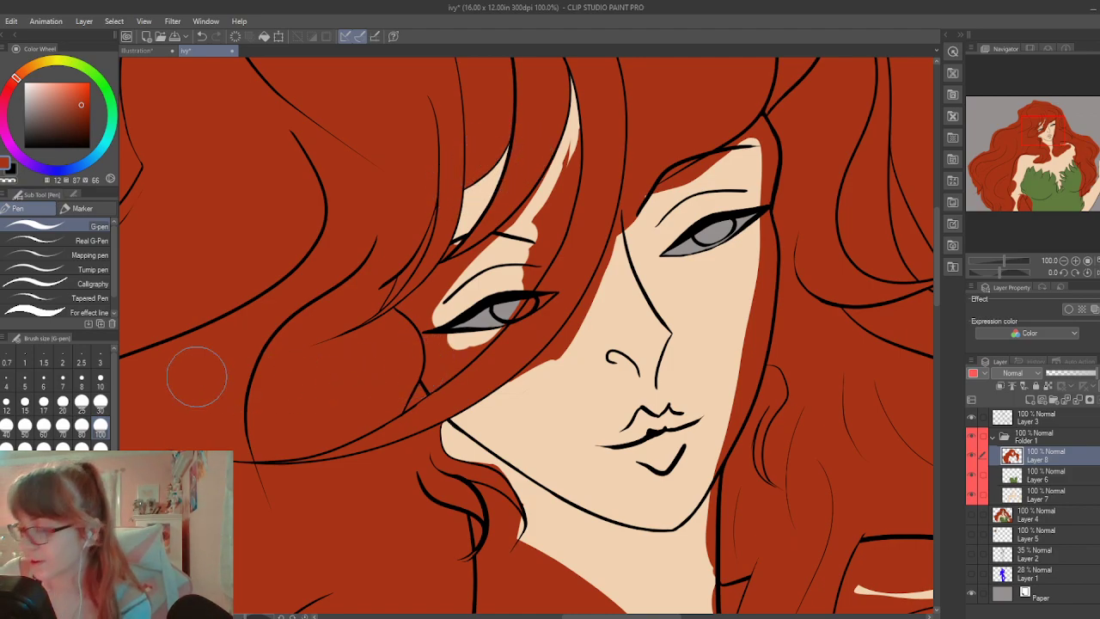
pyautogui.press('e')
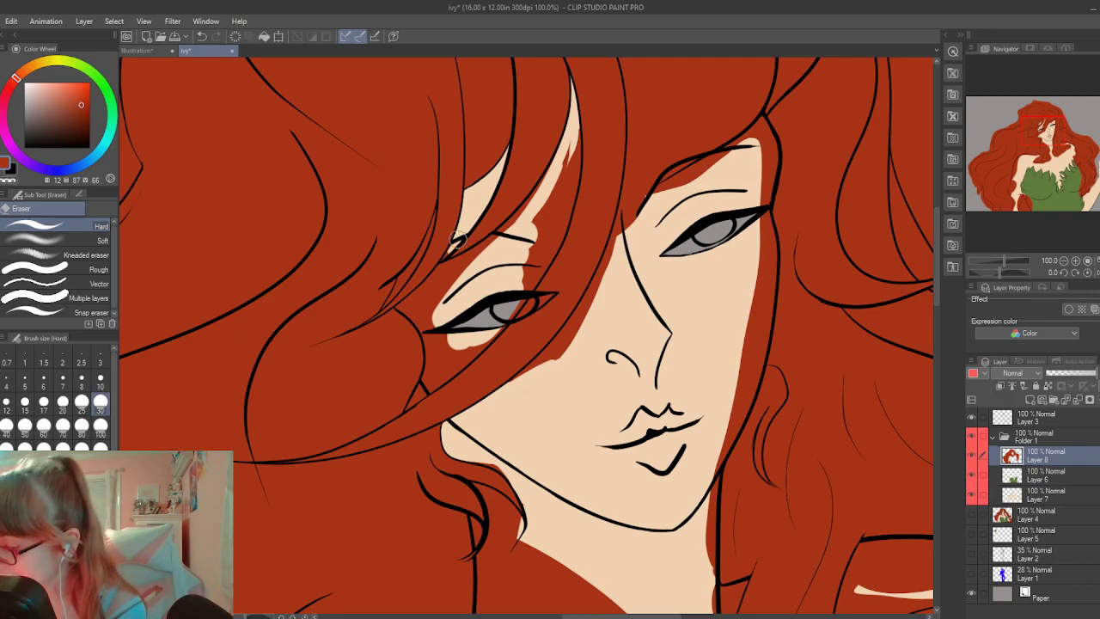
pyautogui.scroll(2, 452, 248)
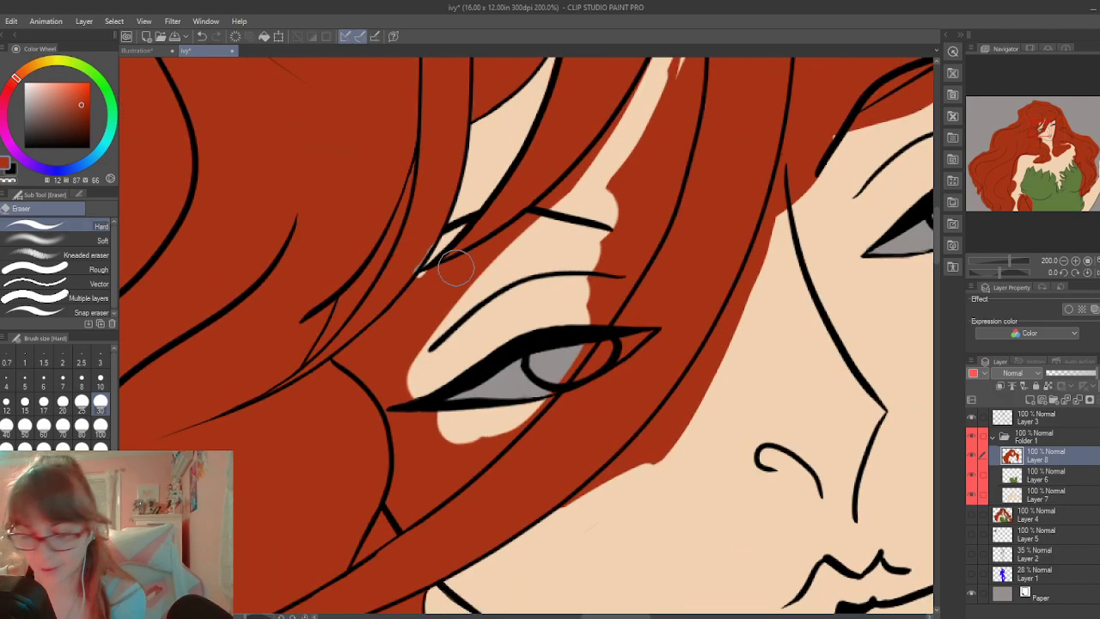
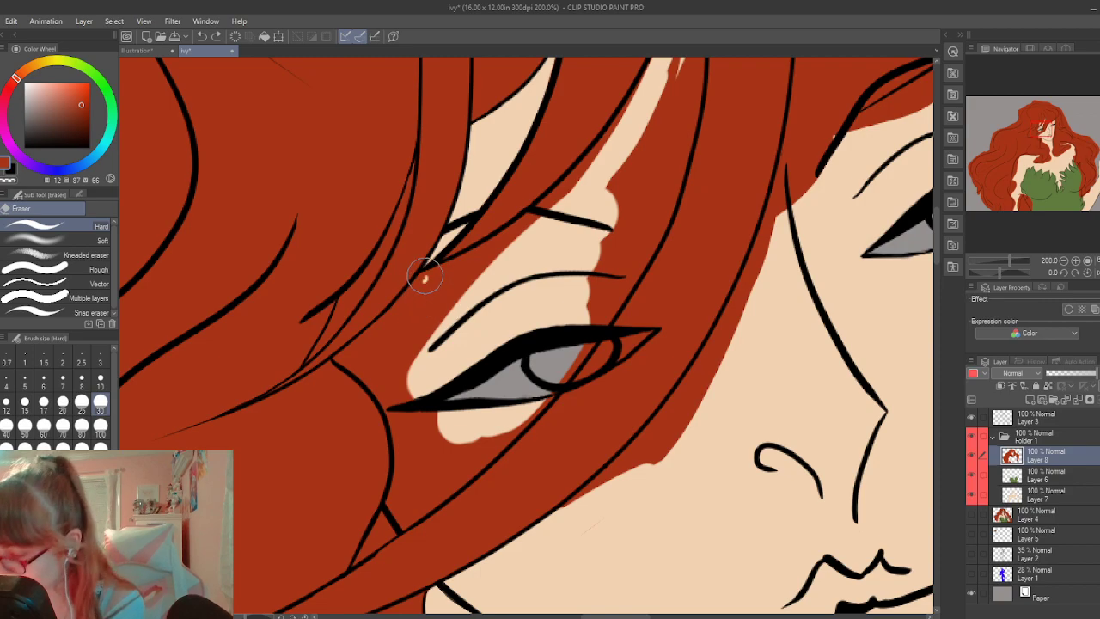
pyautogui.moveTo(424, 273); pyautogui.dragTo(417, 282)
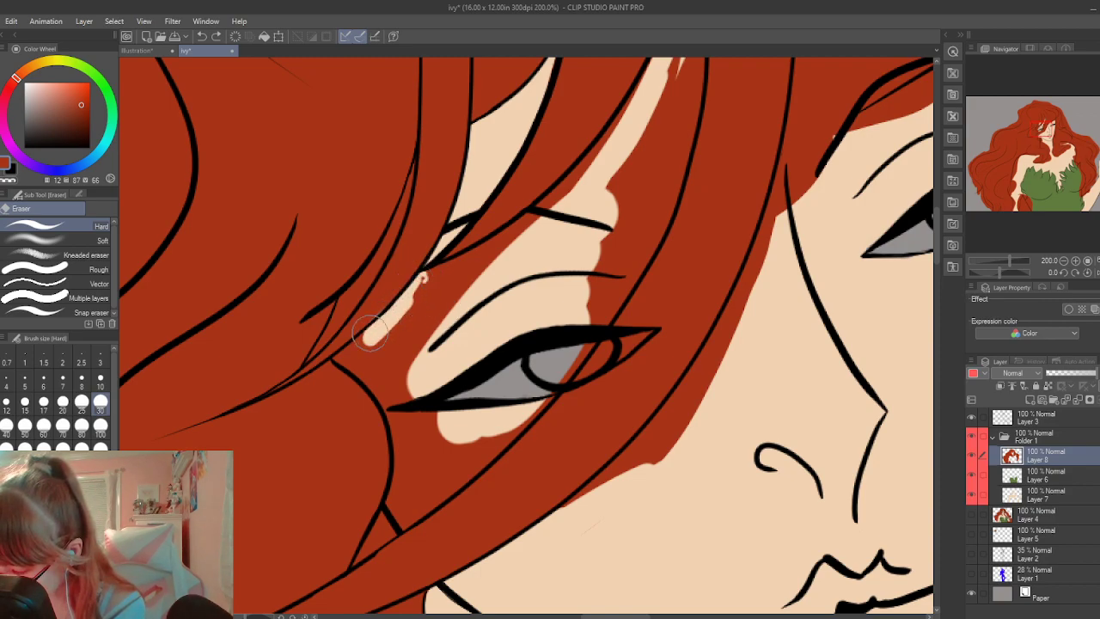
pyautogui.hotkey('ctrl', 'z')
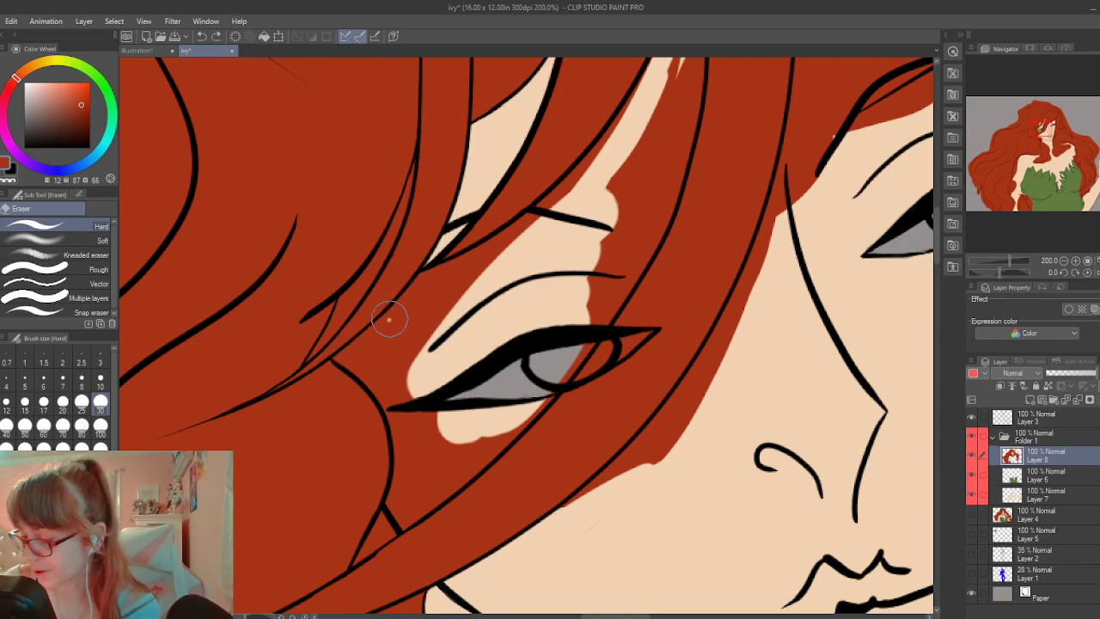
pyautogui.moveTo(389, 320); pyautogui.dragTo(336, 360)
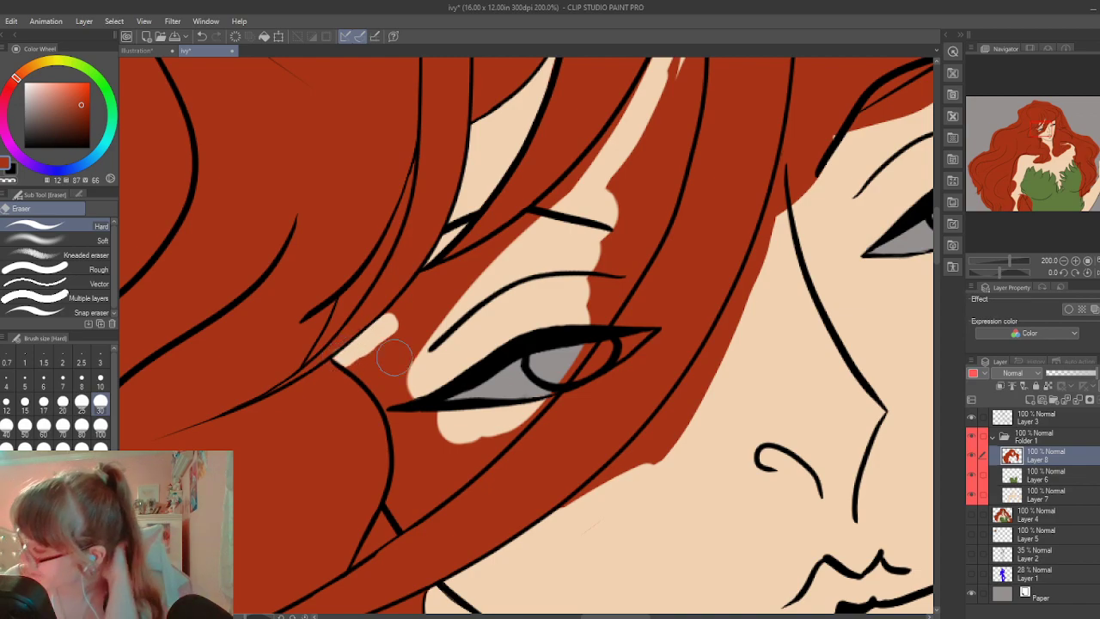
pyautogui.hotkey('ctrl', 'z')
# Erase the red over the half-covered eye's iris, beneath the eye and along the outer edge of the face
pyautogui.moveTo(589, 275); pyautogui.dragTo(562, 357)
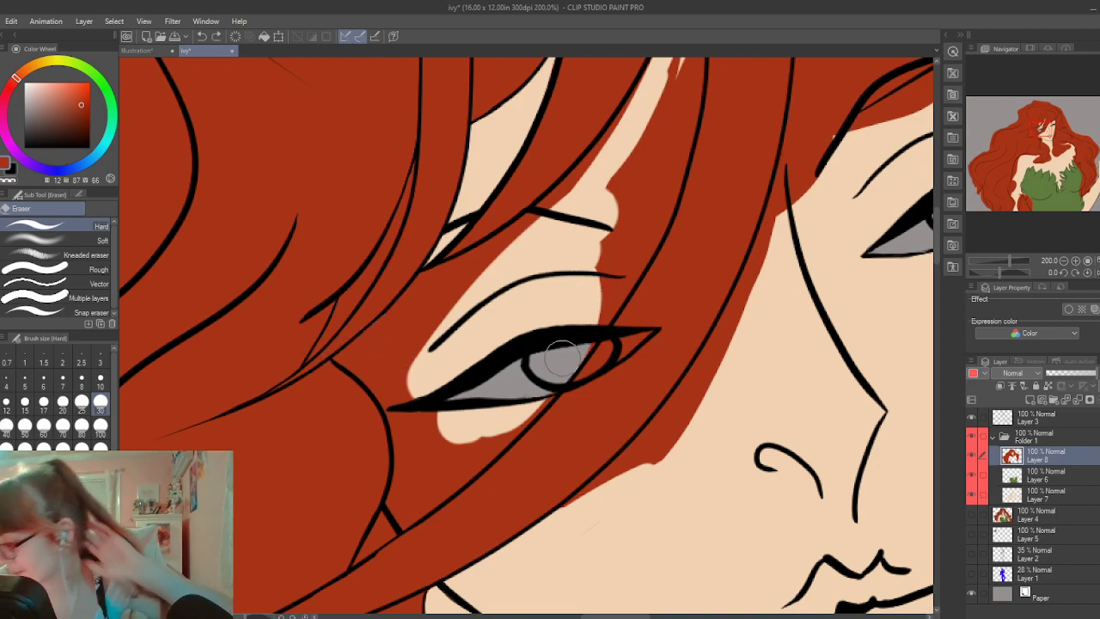
pyautogui.click(586, 308)
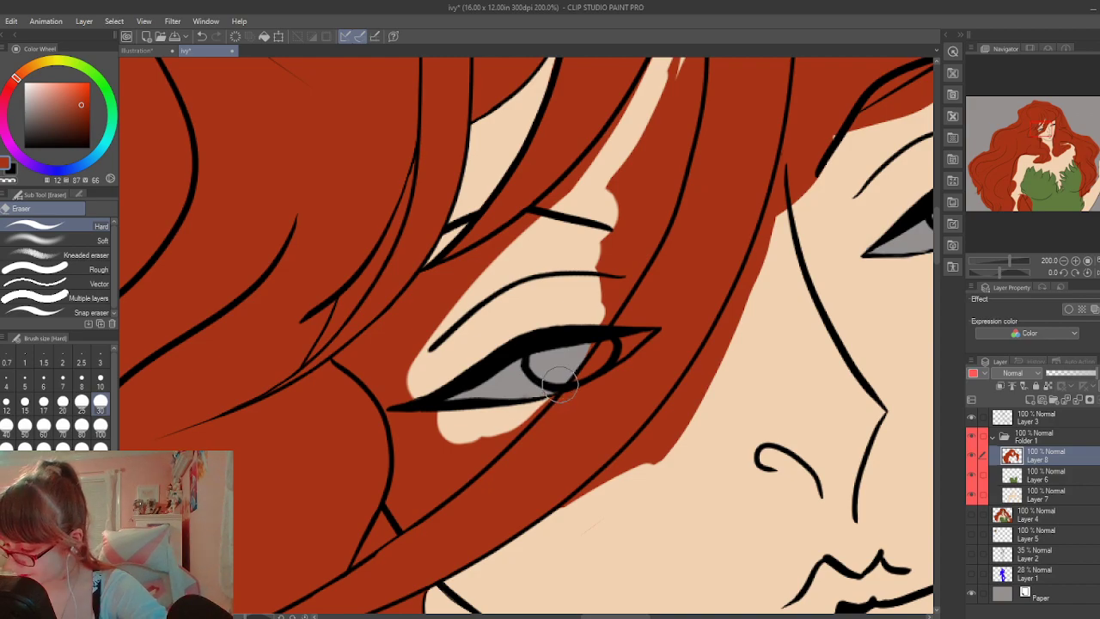
pyautogui.moveTo(522, 423); pyautogui.dragTo(502, 437)
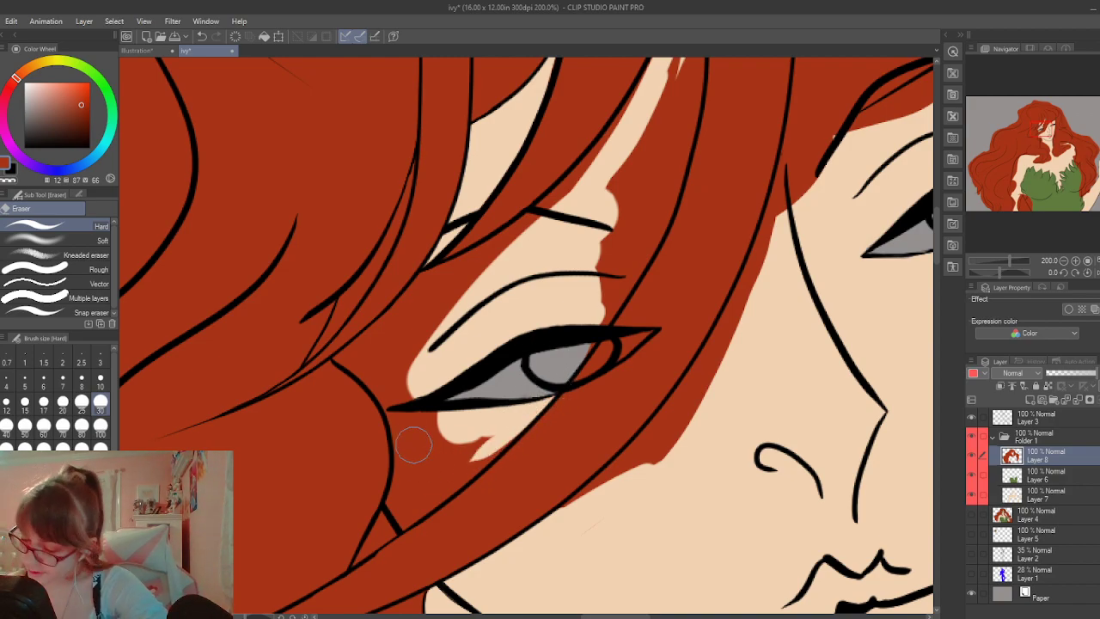
pyautogui.moveTo(384, 378)
pyautogui.mouseDown()
pyautogui.moveTo(391, 400)
pyautogui.moveTo(378, 365)
pyautogui.moveTo(408, 447)
pyautogui.moveTo(393, 504)
pyautogui.moveTo(402, 520)
pyautogui.moveTo(501, 435)
pyautogui.moveTo(458, 481)
pyautogui.mouseUp()
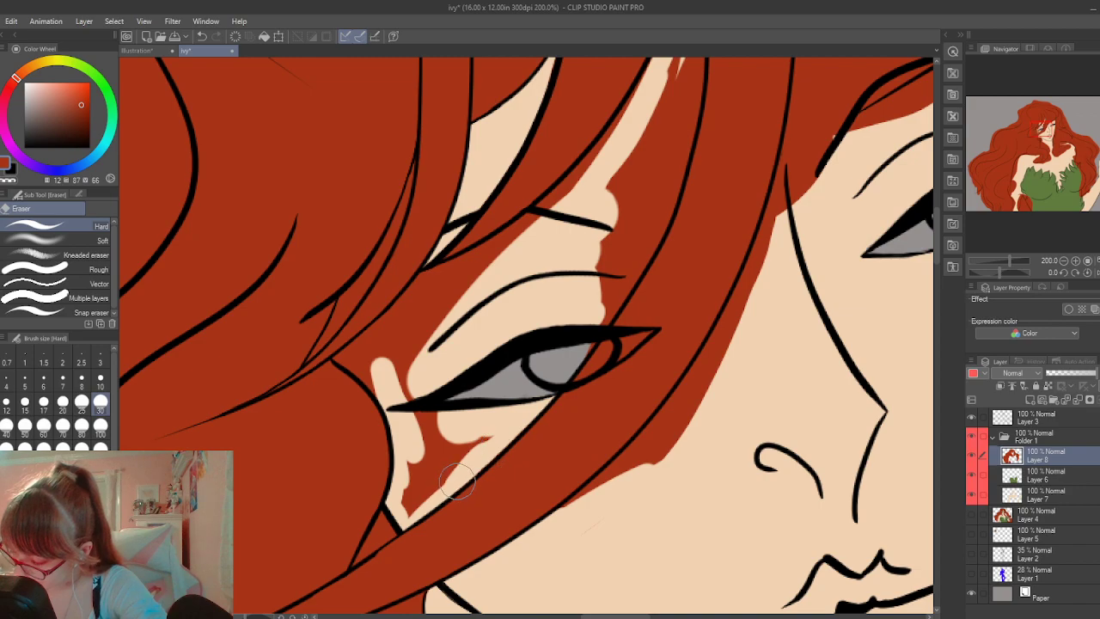
pyautogui.moveTo(496, 421); pyautogui.dragTo(460, 451)
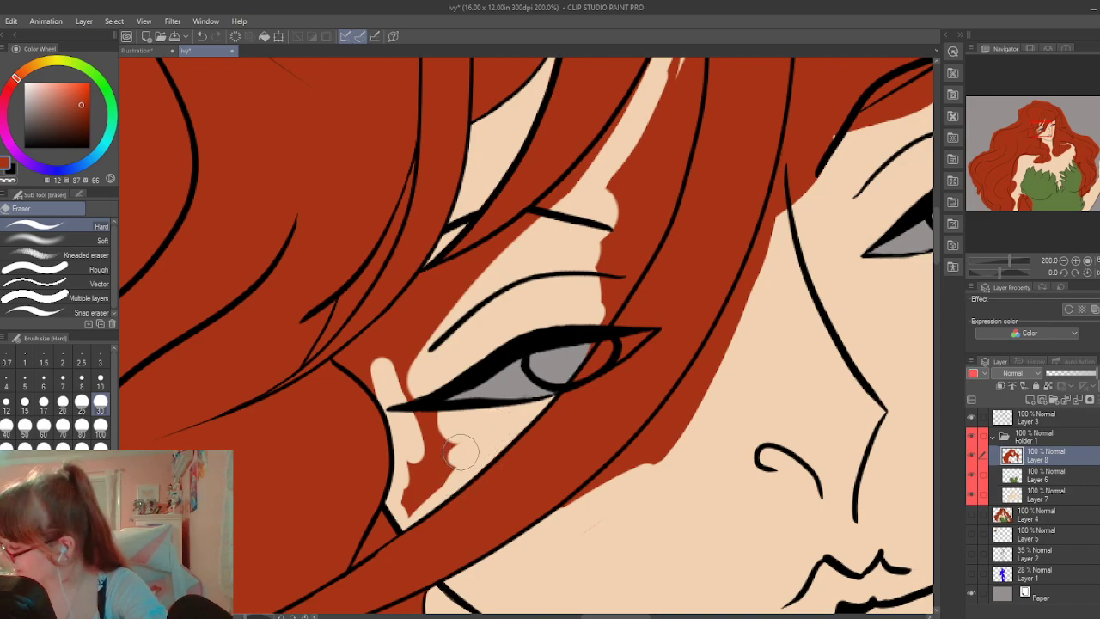
# Erase the remaining red around the half-covered eye's outer corner, and between the eyelid and the hair strand
pyautogui.click(971, 573)
pyautogui.click(973, 580)
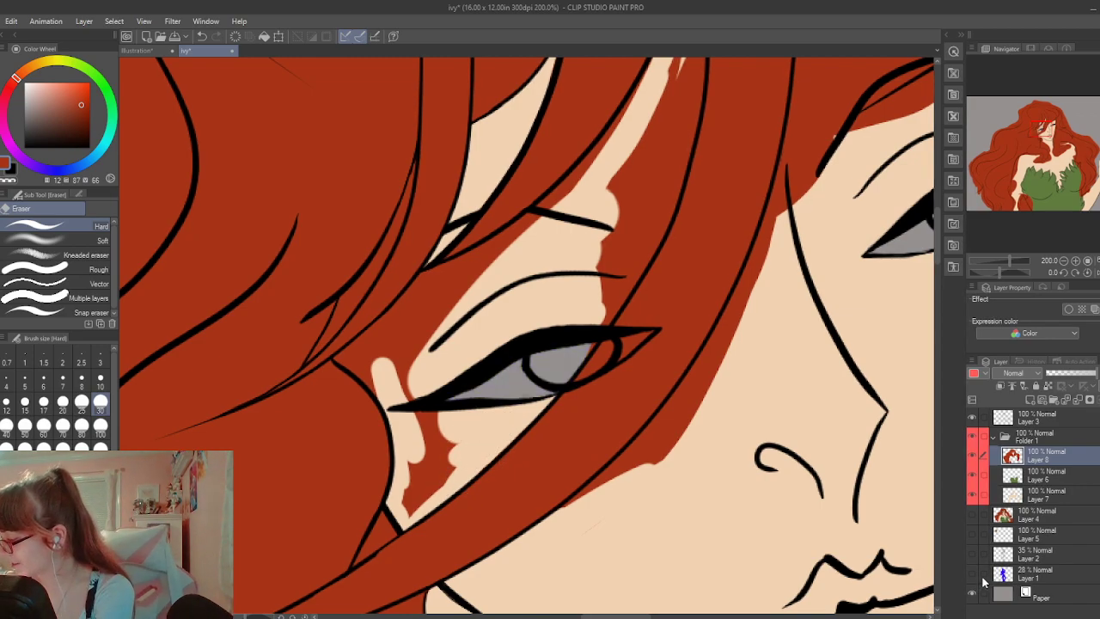
pyautogui.moveTo(444, 494)
pyautogui.mouseDown()
pyautogui.moveTo(408, 515)
pyautogui.moveTo(404, 494)
pyautogui.moveTo(420, 464)
pyautogui.moveTo(446, 469)
pyautogui.moveTo(388, 346)
pyautogui.mouseUp()
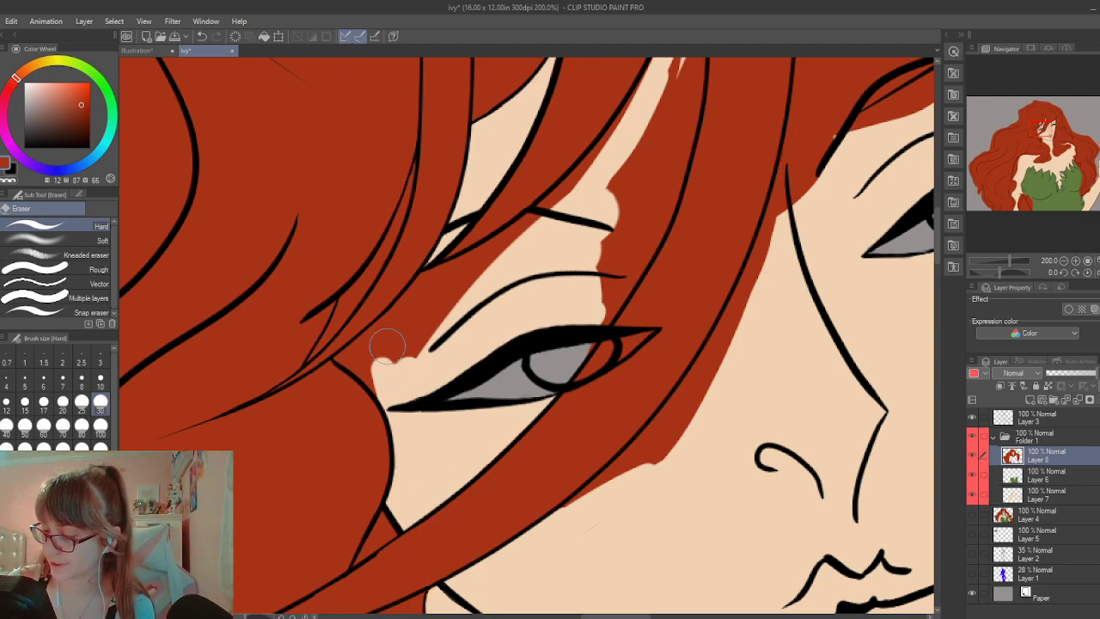
pyautogui.moveTo(477, 273)
pyautogui.mouseDown()
pyautogui.moveTo(543, 214)
pyautogui.moveTo(424, 278)
pyautogui.moveTo(339, 357)
pyautogui.moveTo(353, 346)
pyautogui.moveTo(363, 371)
pyautogui.moveTo(347, 365)
pyautogui.moveTo(379, 397)
pyautogui.mouseUp()
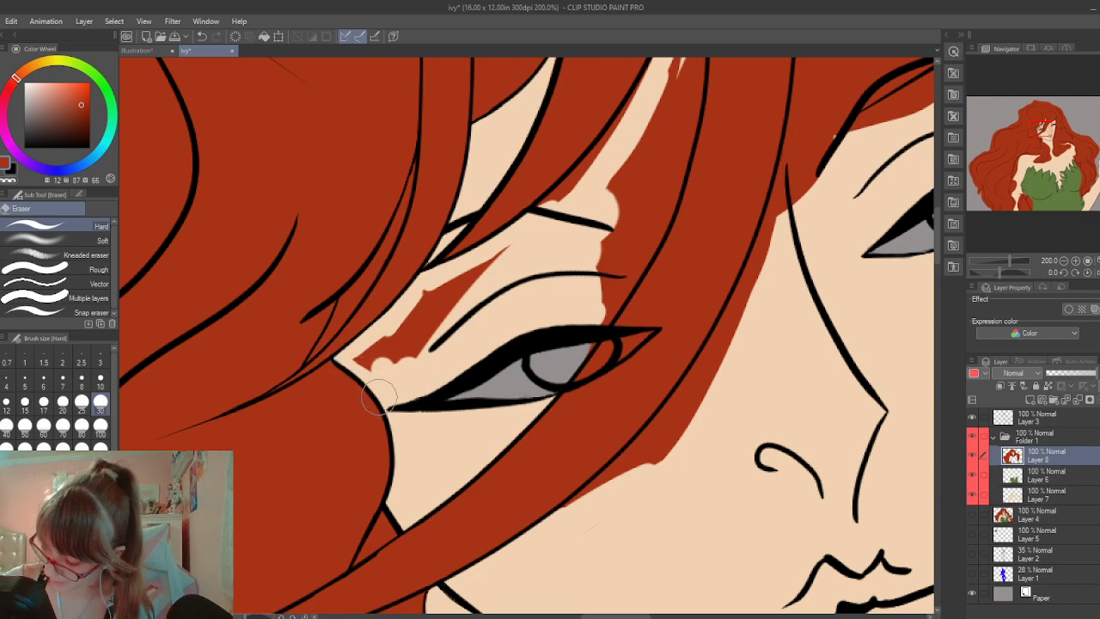
pyautogui.moveTo(360, 359)
pyautogui.mouseDown()
pyautogui.moveTo(403, 340)
pyautogui.moveTo(364, 353)
pyautogui.moveTo(462, 282)
pyautogui.moveTo(423, 299)
pyautogui.moveTo(506, 257)
pyautogui.moveTo(415, 359)
pyautogui.mouseUp()
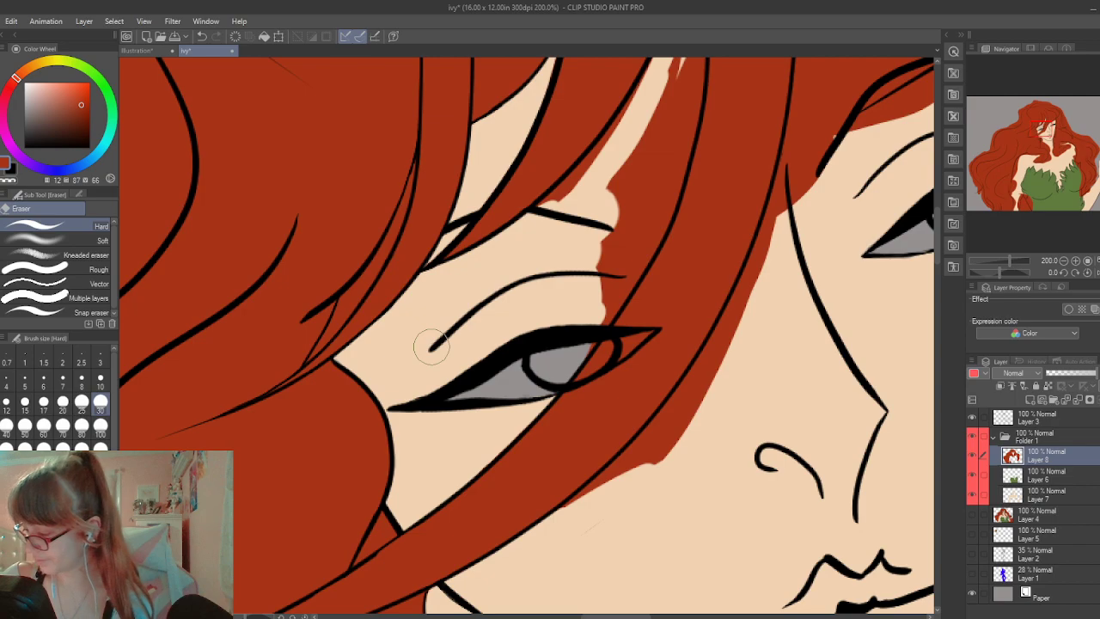
# Erase the red spilling onto the cheek along the lower edge of the hair strand crossing the face
pyautogui.moveTo(564, 524)
pyautogui.mouseDown()
pyautogui.moveTo(575, 495)
pyautogui.moveTo(557, 510)
pyautogui.moveTo(639, 456)
pyautogui.moveTo(585, 490)
pyautogui.moveTo(808, 297)
pyautogui.moveTo(667, 436)
pyautogui.mouseUp()
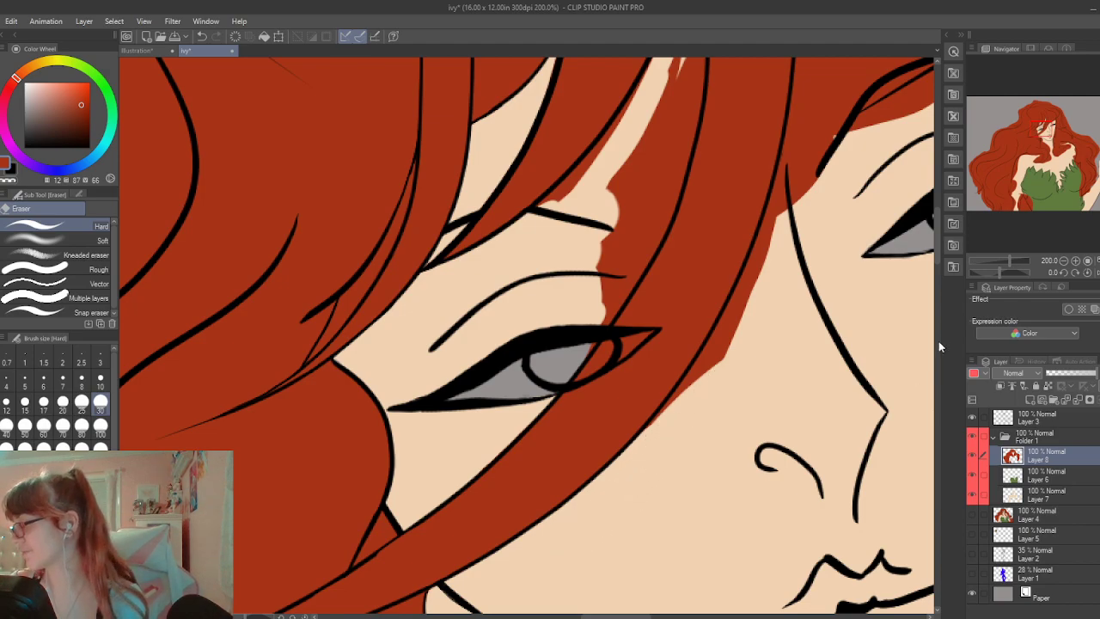
pyautogui.scroll(2, 938, 250)
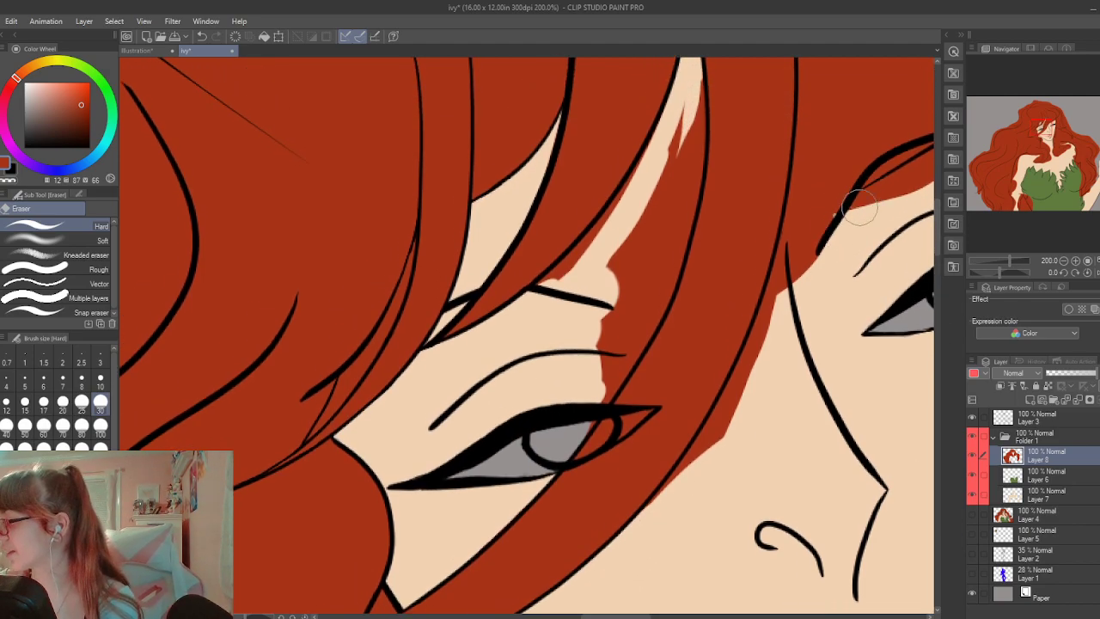
pyautogui.moveTo(898, 187)
pyautogui.mouseDown()
pyautogui.moveTo(785, 239)
pyautogui.moveTo(858, 191)
pyautogui.mouseUp()
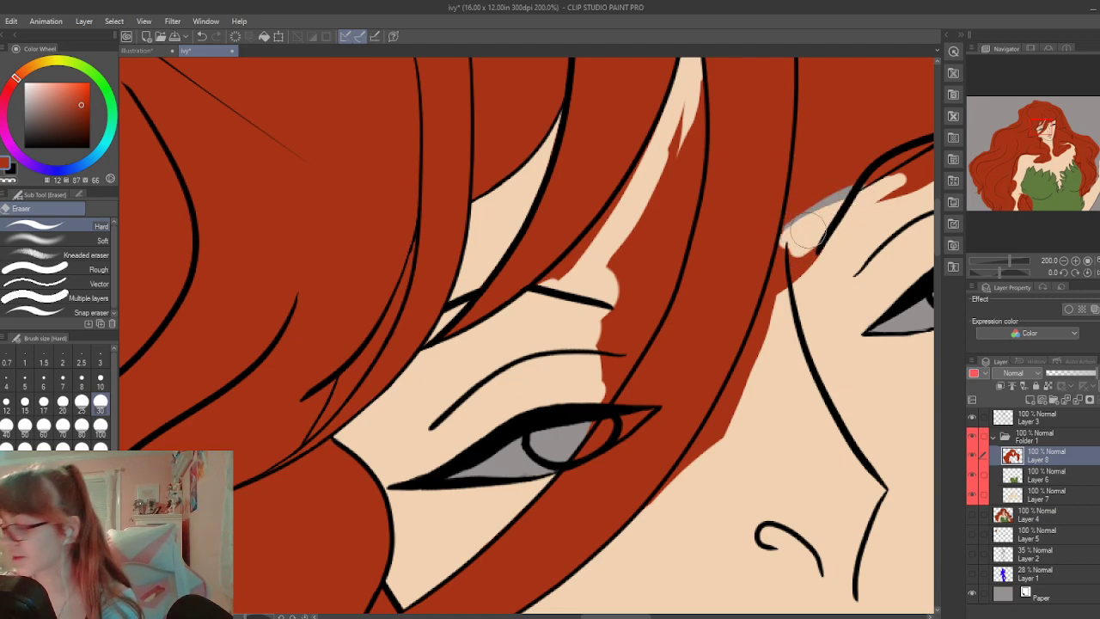
pyautogui.hotkey('ctrl', 'z')
pyautogui.hotkey('ctrl', 'z')
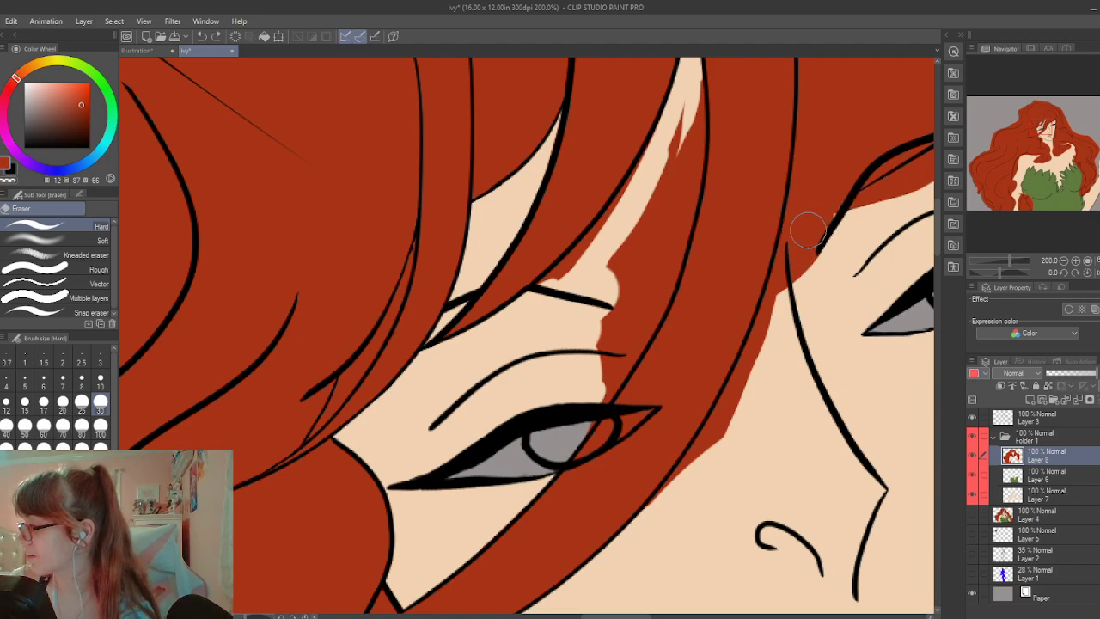
# Erase the red between the nose bridge and the uncovered eye's inner brow, and along the face-crossing strand's edge beside the nose
pyautogui.moveTo(872, 186)
pyautogui.mouseDown()
pyautogui.moveTo(785, 239)
pyautogui.moveTo(842, 211)
pyautogui.mouseUp()
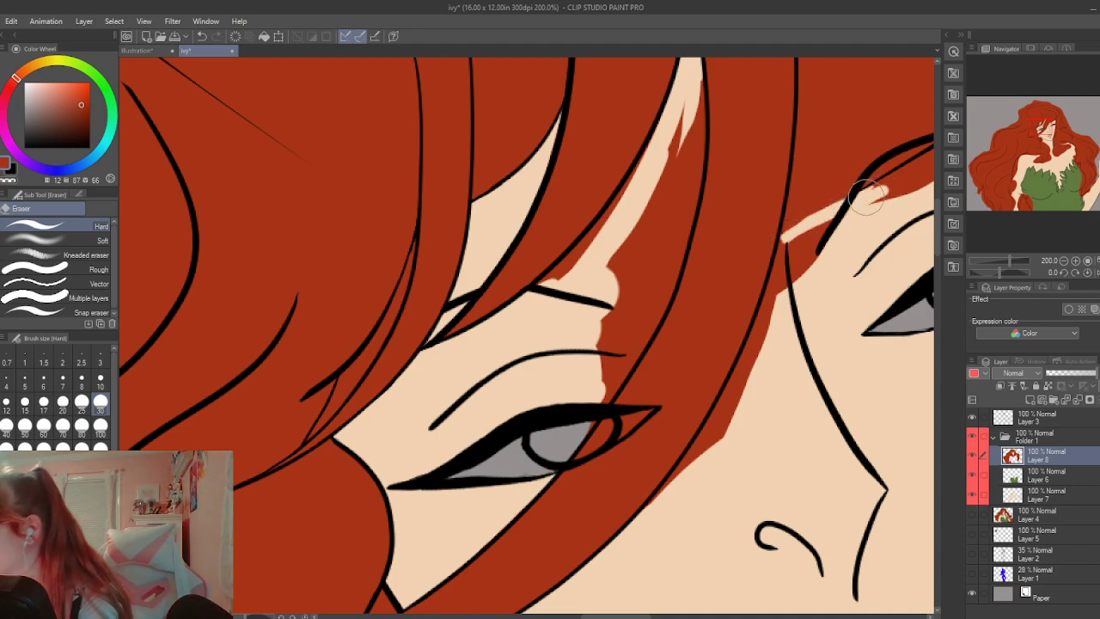
pyautogui.press('p')
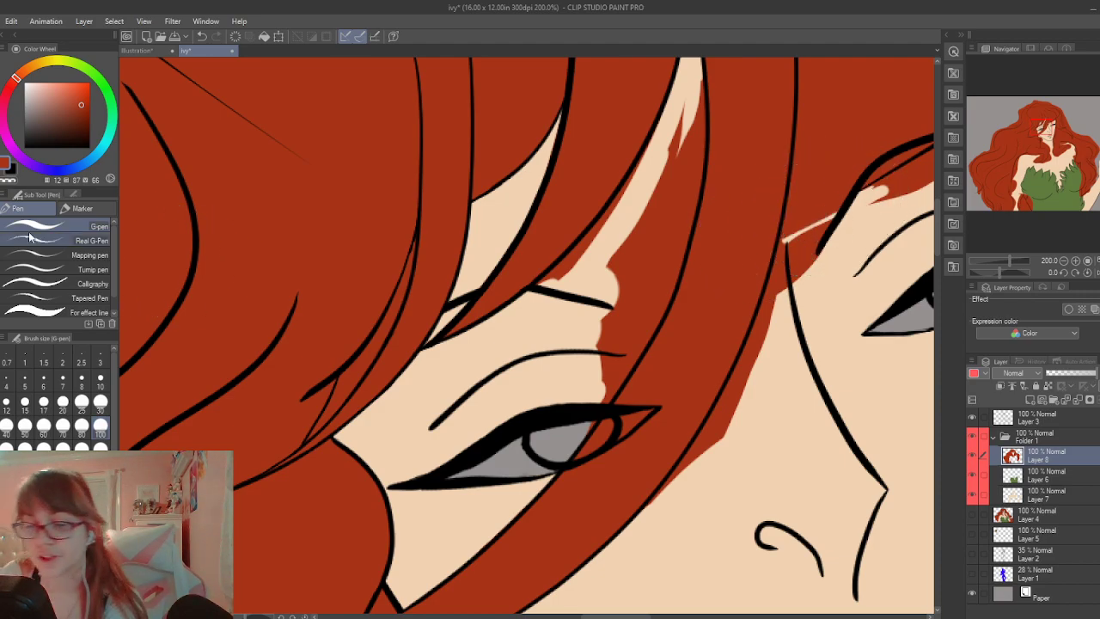
pyautogui.press('e')
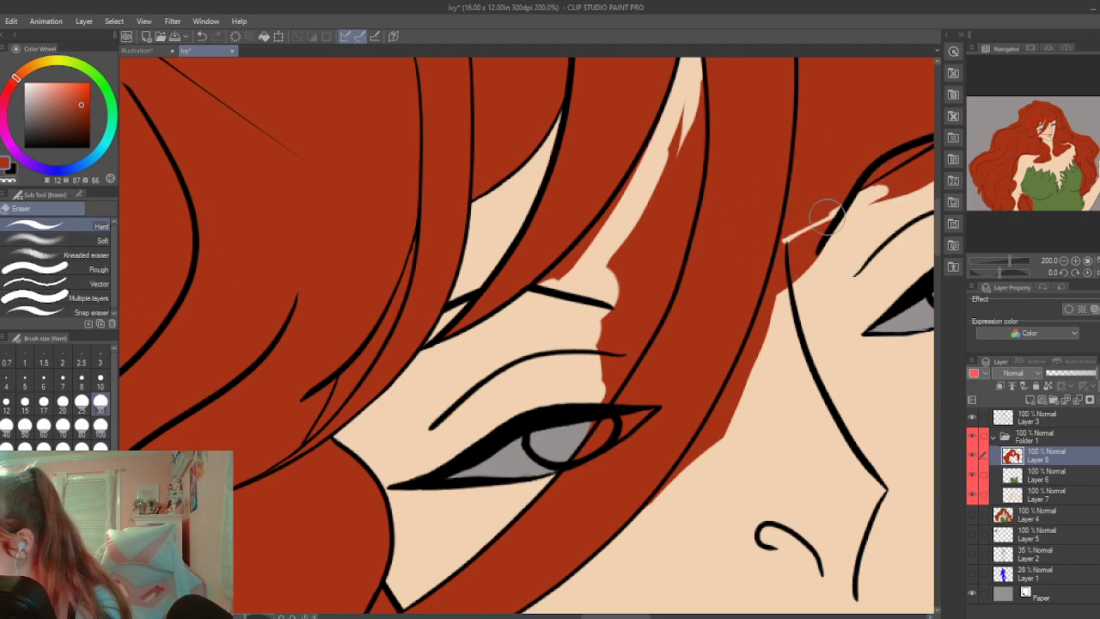
pyautogui.moveTo(846, 204)
pyautogui.mouseDown()
pyautogui.moveTo(784, 244)
pyautogui.moveTo(767, 288)
pyautogui.moveTo(824, 230)
pyautogui.moveTo(902, 185)
pyautogui.mouseUp()
pyautogui.moveTo(756, 359)
pyautogui.mouseDown()
pyautogui.moveTo(711, 462)
pyautogui.moveTo(652, 509)
pyautogui.moveTo(760, 352)
pyautogui.moveTo(721, 407)
pyautogui.mouseUp()
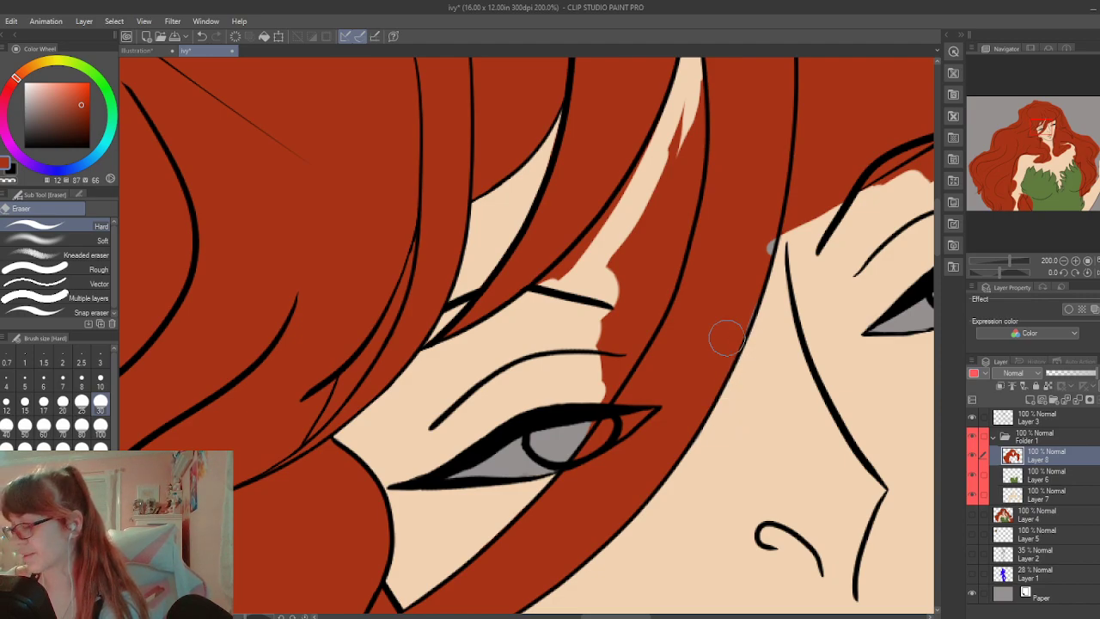
pyautogui.press('p')
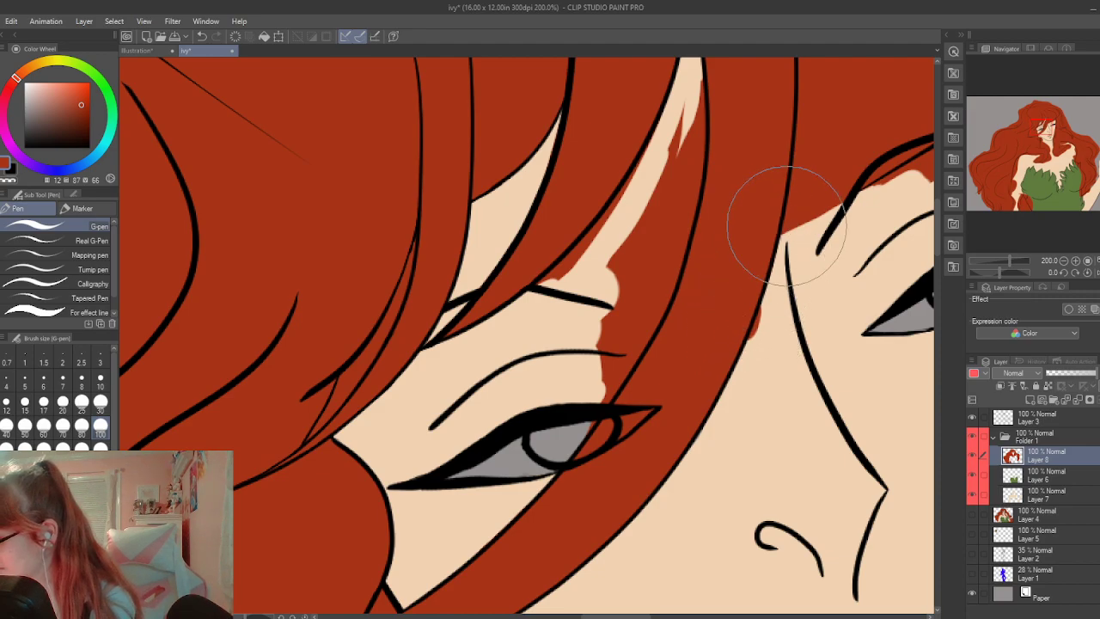
pyautogui.press('e')
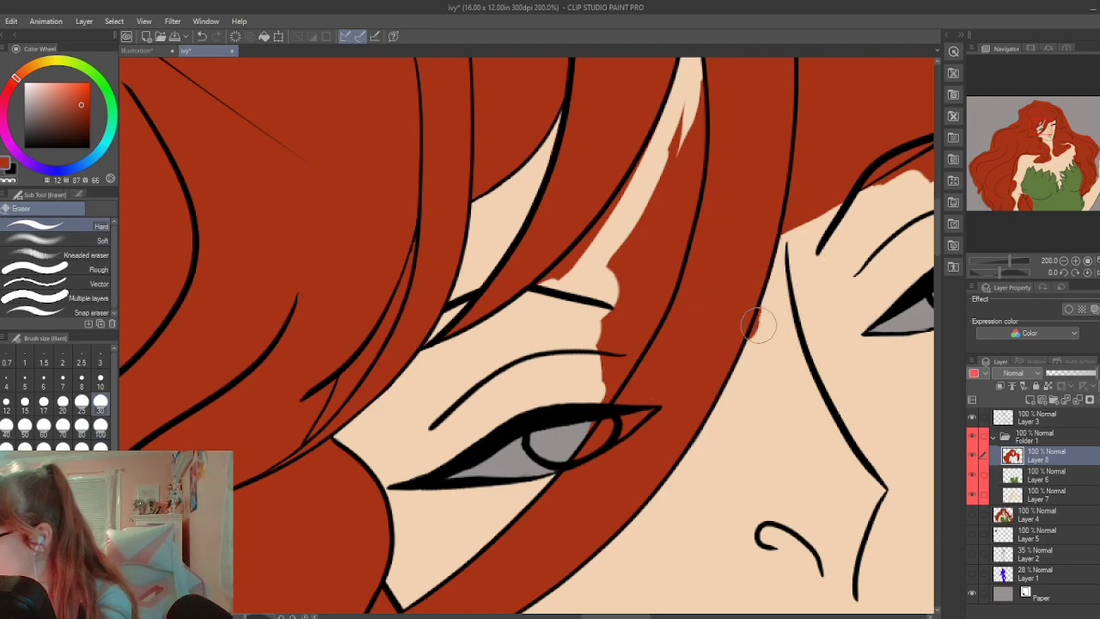
pyautogui.moveTo(756, 319); pyautogui.dragTo(762, 309)
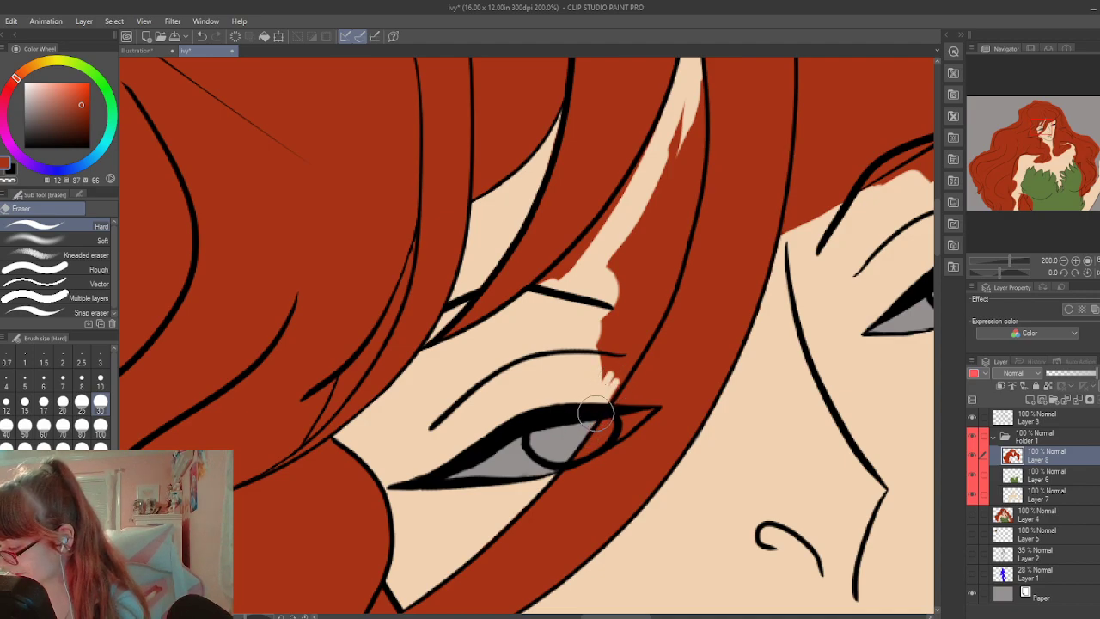
# Erase the remaining red from the forehead gap between the two hair strands above the half-covered eye
pyautogui.moveTo(640, 348)
pyautogui.mouseDown()
pyautogui.moveTo(672, 155)
pyautogui.moveTo(642, 258)
pyautogui.mouseUp()
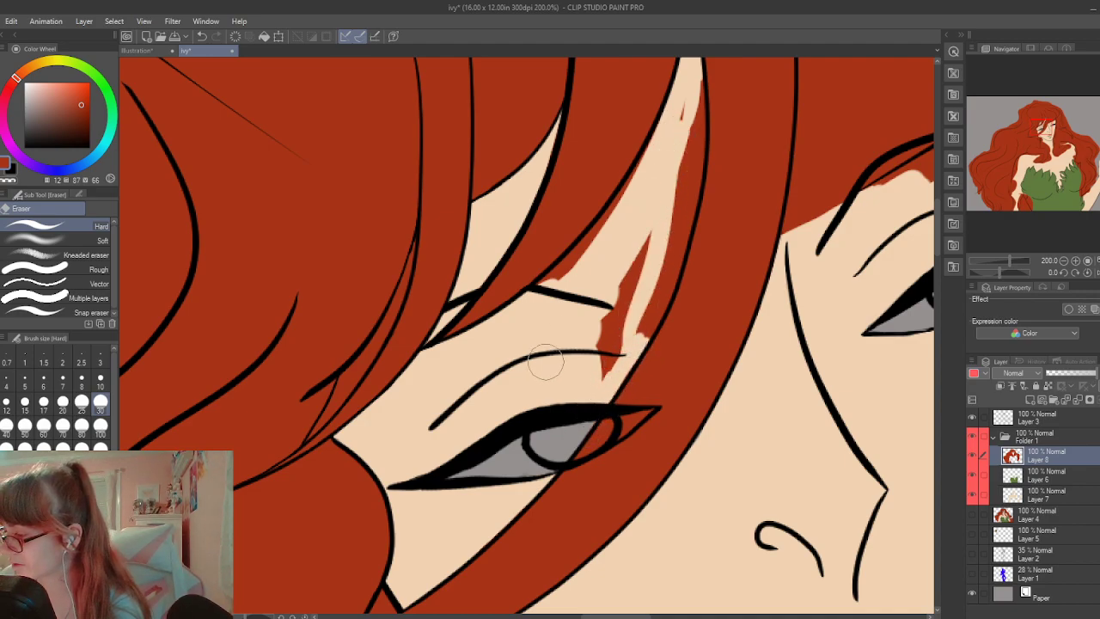
pyautogui.moveTo(526, 299)
pyautogui.mouseDown()
pyautogui.moveTo(579, 246)
pyautogui.moveTo(555, 285)
pyautogui.moveTo(647, 177)
pyautogui.moveTo(600, 226)
pyautogui.moveTo(651, 145)
pyautogui.mouseUp()
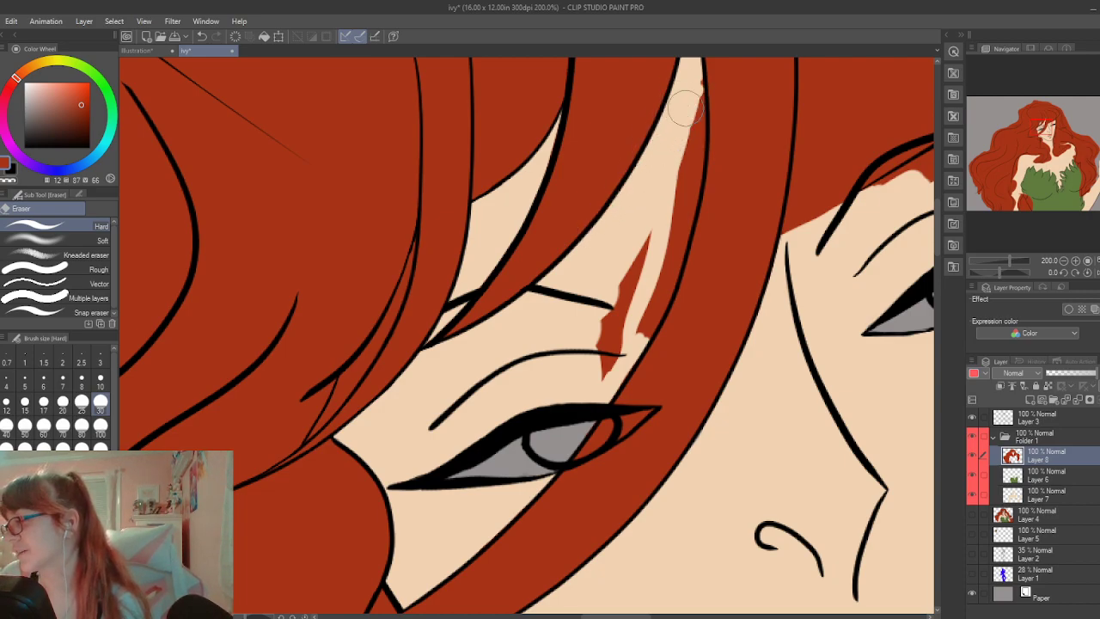
pyautogui.moveTo(687, 108); pyautogui.dragTo(700, 121)
pyautogui.moveTo(700, 77)
pyautogui.mouseDown()
pyautogui.moveTo(683, 182)
pyautogui.moveTo(692, 167)
pyautogui.moveTo(674, 181)
pyautogui.moveTo(661, 232)
pyautogui.moveTo(671, 226)
pyautogui.moveTo(667, 251)
pyautogui.moveTo(685, 194)
pyautogui.moveTo(662, 246)
pyautogui.moveTo(675, 256)
pyautogui.moveTo(636, 290)
pyautogui.moveTo(704, 184)
pyautogui.mouseUp()
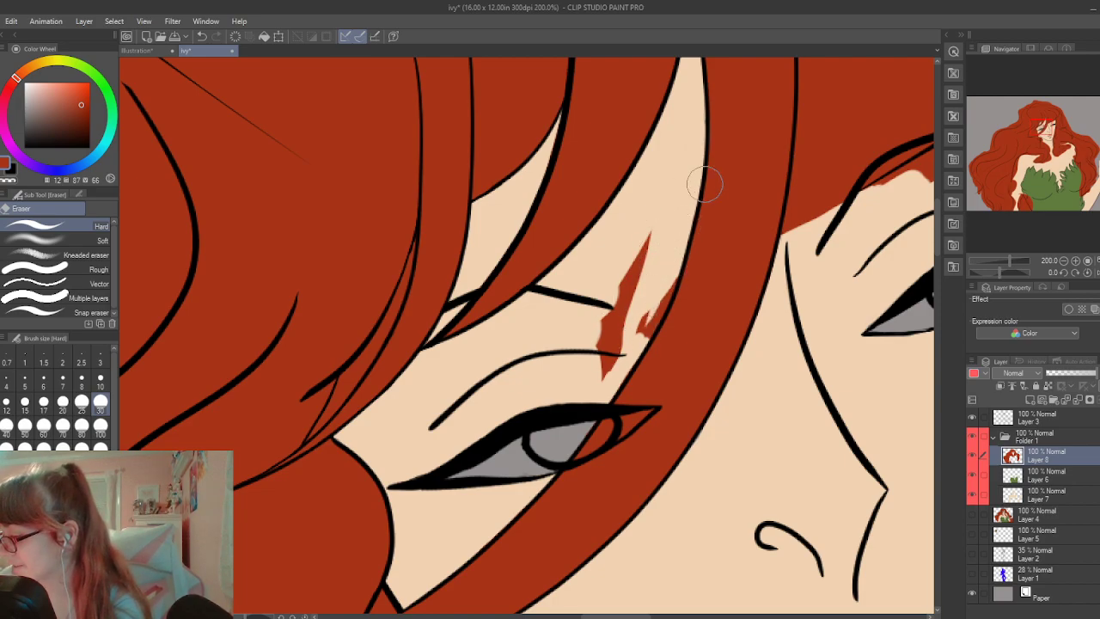
pyautogui.moveTo(597, 378); pyautogui.dragTo(647, 235)
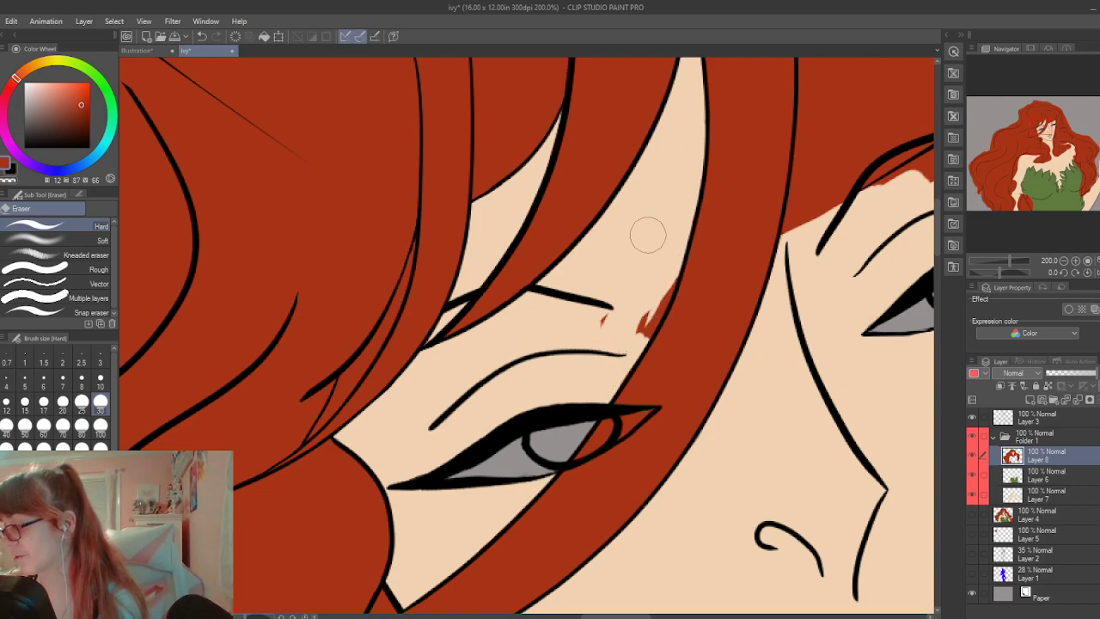
pyautogui.moveTo(603, 366)
pyautogui.mouseDown()
pyautogui.moveTo(650, 295)
pyautogui.moveTo(649, 309)
pyautogui.moveTo(662, 301)
pyautogui.moveTo(640, 339)
pyautogui.moveTo(658, 306)
pyautogui.mouseUp()
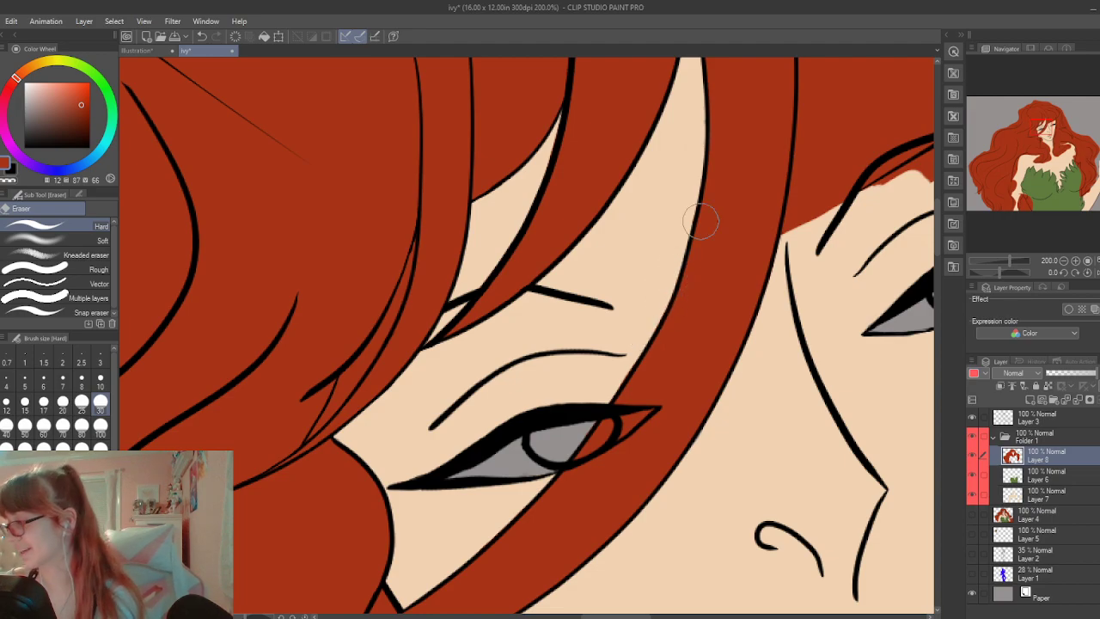
# Erase the red spilling below the hairline above the uncovered eye, from the inner brow out to the temple
pyautogui.moveTo(625, 615); pyautogui.dragTo(656, 615)
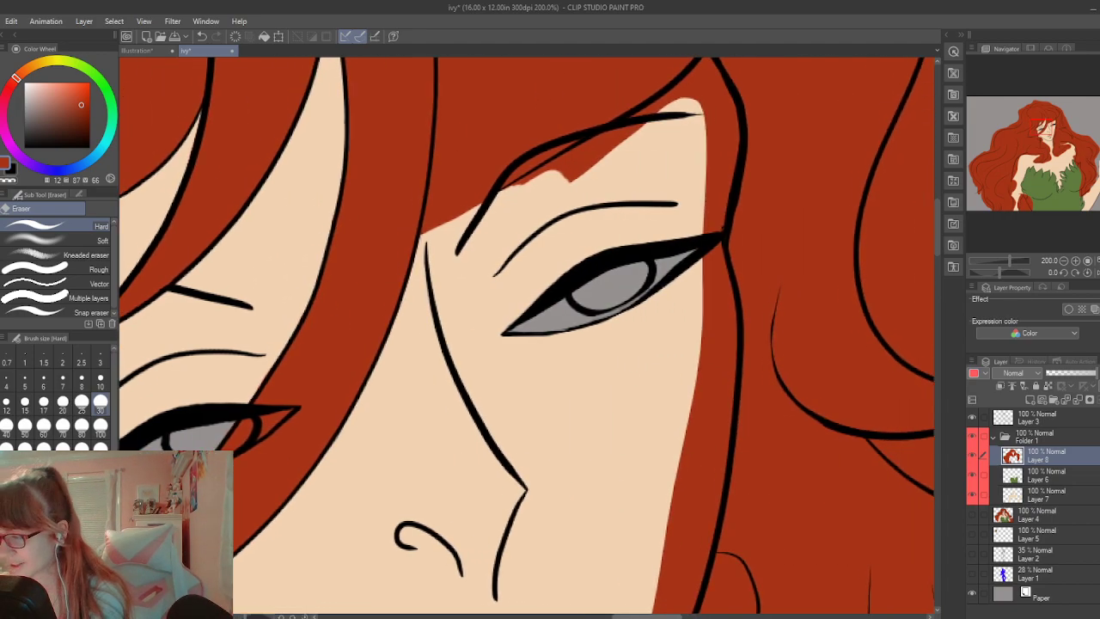
pyautogui.moveTo(514, 189)
pyautogui.mouseDown()
pyautogui.moveTo(551, 163)
pyautogui.moveTo(504, 197)
pyautogui.moveTo(641, 126)
pyautogui.moveTo(576, 168)
pyautogui.moveTo(722, 270)
pyautogui.moveTo(711, 121)
pyautogui.moveTo(613, 131)
pyautogui.moveTo(706, 90)
pyautogui.mouseUp()
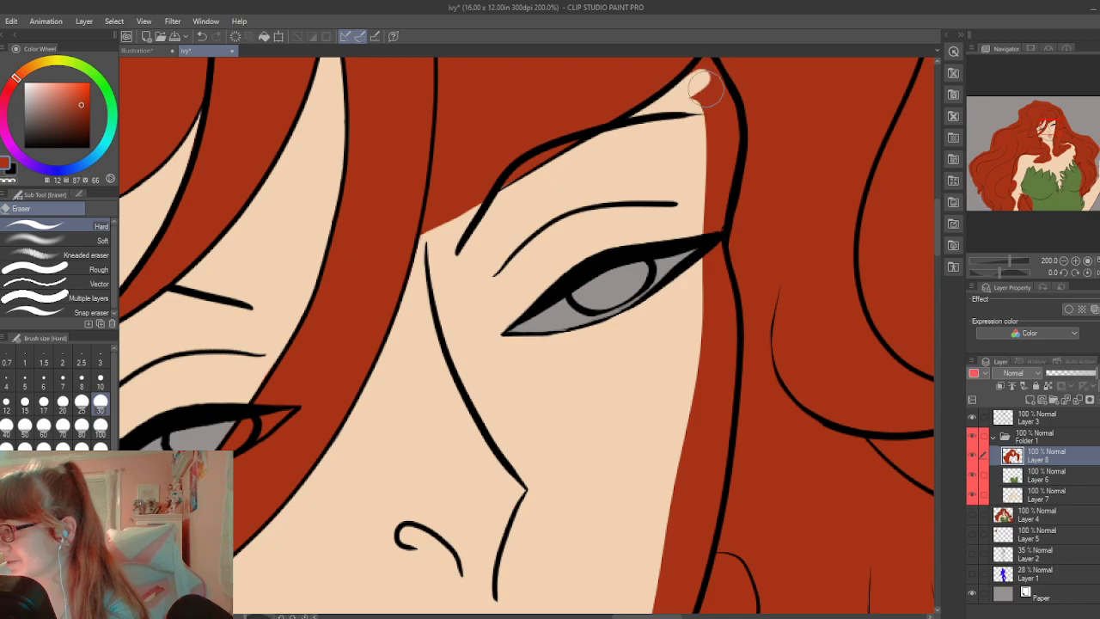
pyautogui.moveTo(936, 230); pyautogui.dragTo(937, 220)
pyautogui.moveTo(699, 176)
pyautogui.mouseDown()
pyautogui.moveTo(707, 155)
pyautogui.moveTo(683, 183)
pyautogui.moveTo(726, 206)
pyautogui.moveTo(728, 249)
pyautogui.moveTo(713, 288)
pyautogui.moveTo(726, 270)
pyautogui.mouseUp()
pyautogui.hotkey('ctrl', 'z')
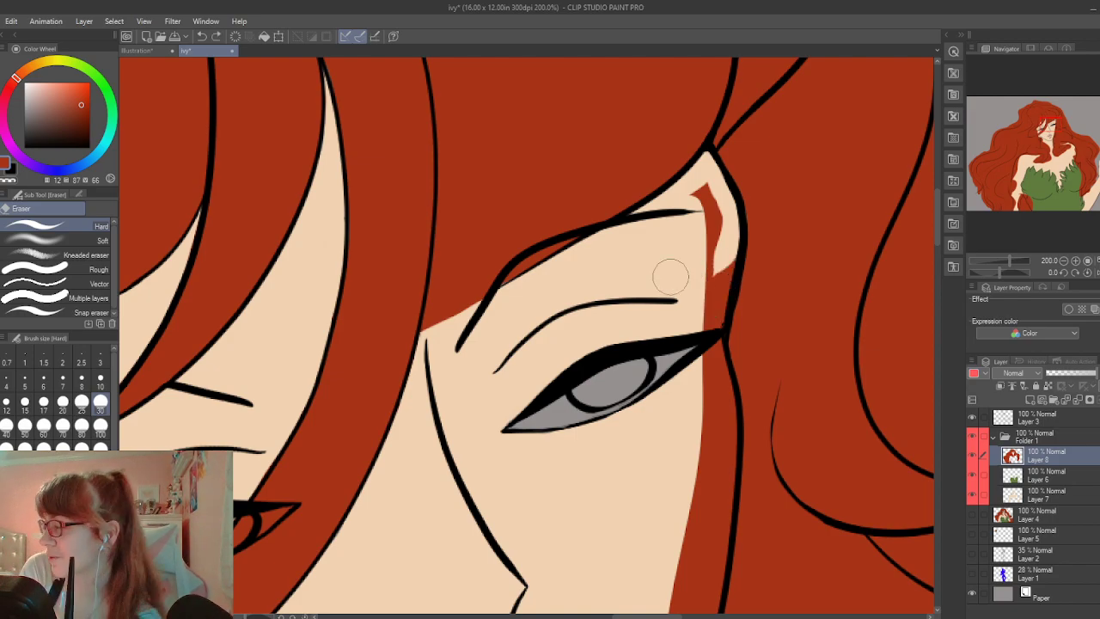
pyautogui.hotkey('ctrl', 'z')
pyautogui.hotkey('ctrl', 'z')
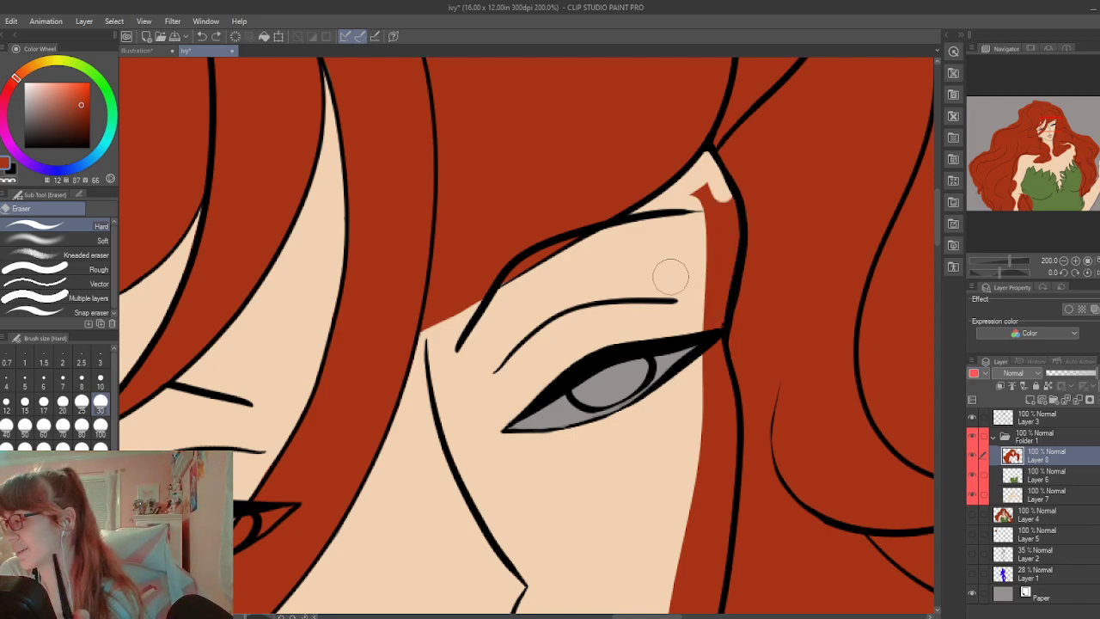
# Erase the red inside the face outline beside the uncovered eye, from the temple down the cheek to the jaw
pyautogui.moveTo(720, 190)
pyautogui.mouseDown()
pyautogui.moveTo(724, 244)
pyautogui.moveTo(728, 225)
pyautogui.moveTo(713, 317)
pyautogui.moveTo(700, 191)
pyautogui.mouseUp()
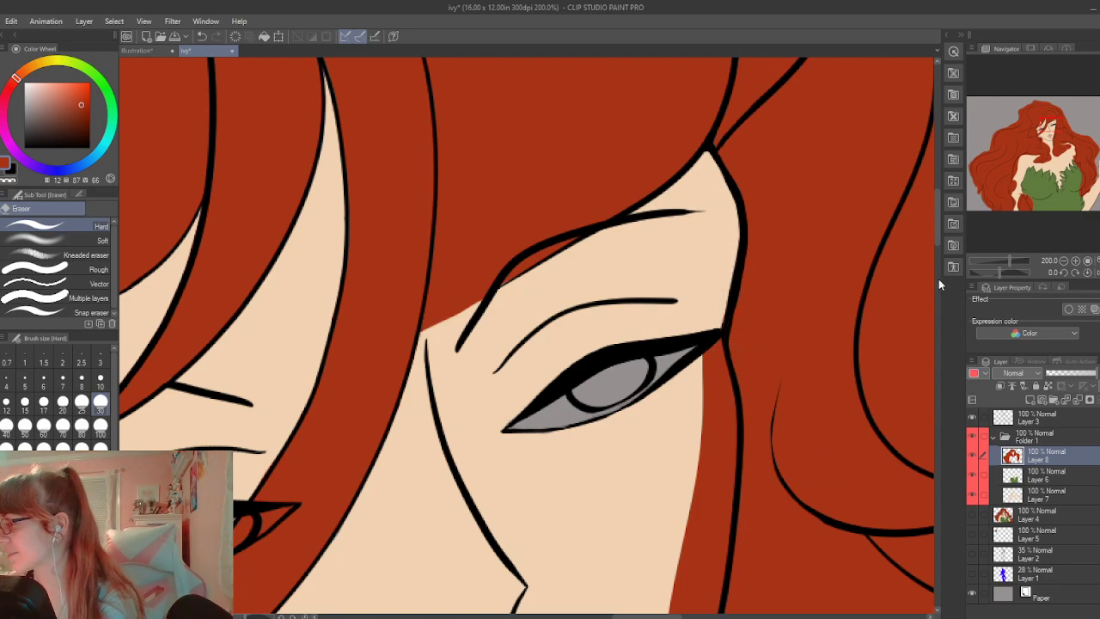
pyautogui.scroll(-5, 938, 284)
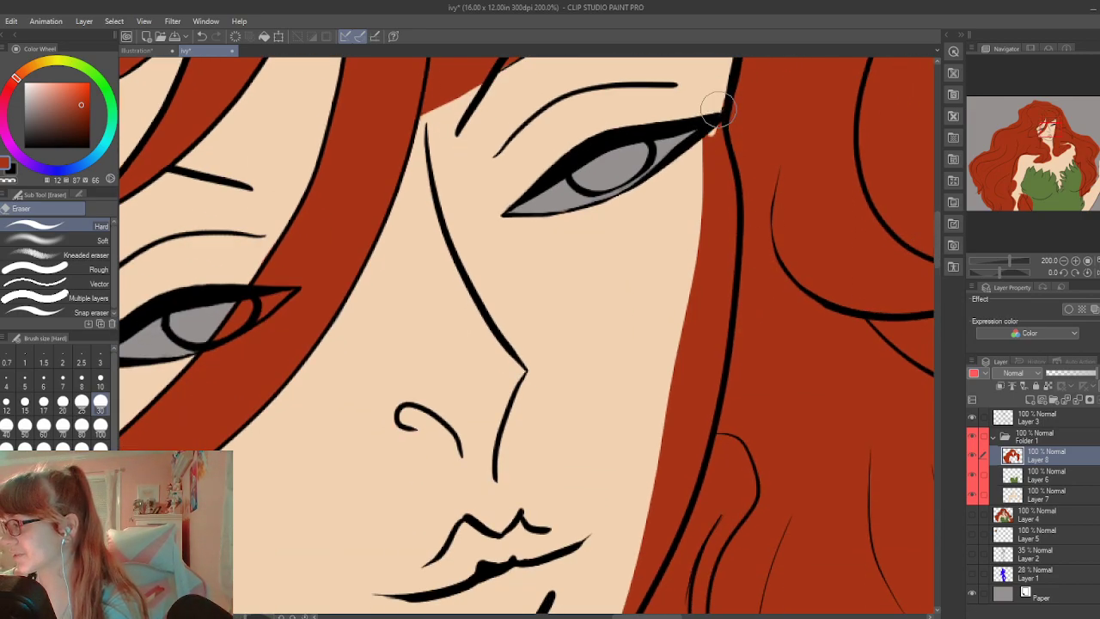
pyautogui.moveTo(718, 108)
pyautogui.mouseDown()
pyautogui.moveTo(709, 177)
pyautogui.moveTo(714, 150)
pyautogui.moveTo(729, 217)
pyautogui.moveTo(717, 162)
pyautogui.moveTo(705, 324)
pyautogui.moveTo(713, 223)
pyautogui.moveTo(701, 230)
pyautogui.moveTo(710, 353)
pyautogui.moveTo(724, 272)
pyautogui.moveTo(720, 338)
pyautogui.moveTo(733, 271)
pyautogui.moveTo(733, 291)
pyautogui.moveTo(732, 258)
pyautogui.moveTo(690, 304)
pyautogui.moveTo(672, 451)
pyautogui.mouseUp()
pyautogui.moveTo(680, 285)
pyautogui.mouseDown()
pyautogui.moveTo(648, 535)
pyautogui.moveTo(737, 243)
pyautogui.mouseUp()
pyautogui.scroll(-3, 938, 257)
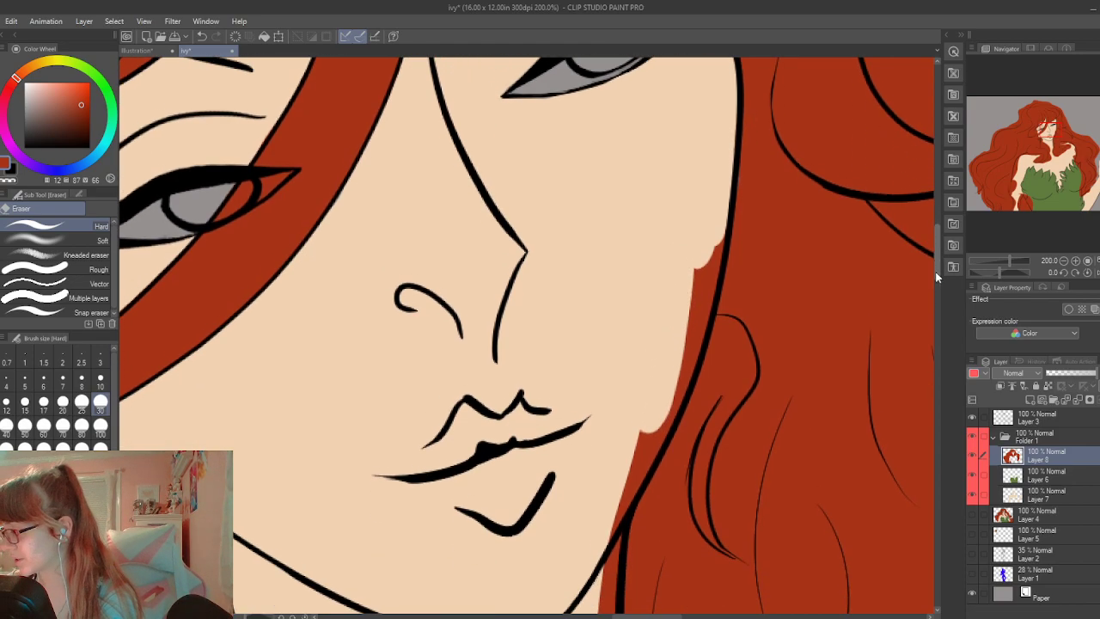
pyautogui.moveTo(661, 417)
pyautogui.mouseDown()
pyautogui.moveTo(606, 527)
pyautogui.moveTo(630, 496)
pyautogui.mouseUp()
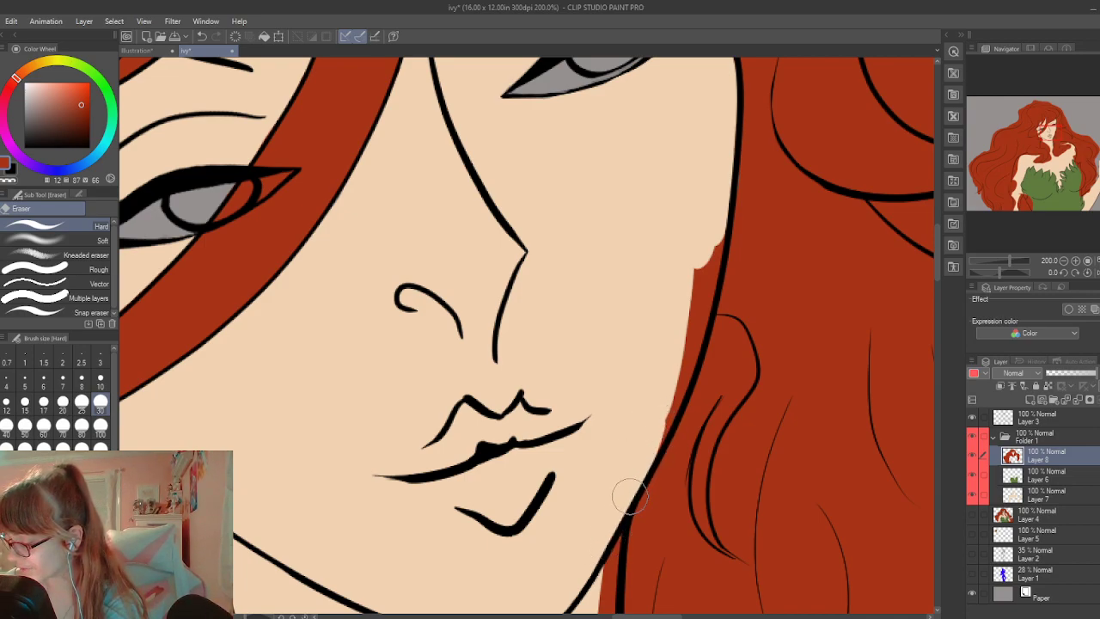
pyautogui.moveTo(701, 227)
pyautogui.mouseDown()
pyautogui.moveTo(675, 361)
pyautogui.moveTo(702, 260)
pyautogui.moveTo(641, 453)
pyautogui.moveTo(678, 365)
pyautogui.moveTo(644, 458)
pyautogui.moveTo(667, 421)
pyautogui.moveTo(652, 455)
pyautogui.moveTo(723, 222)
pyautogui.moveTo(683, 371)
pyautogui.mouseUp()
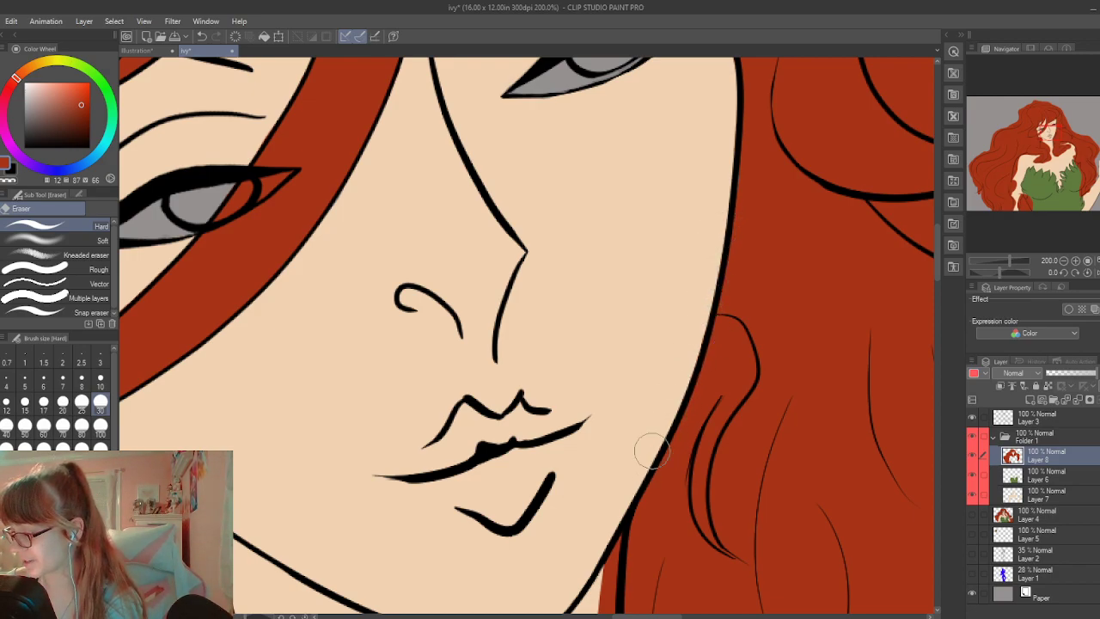
# Erase the red from the skin area showing through the hair beyond the neck, and along both sides of the neck line below the jaw
pyautogui.moveTo(936, 268); pyautogui.dragTo(931, 300)
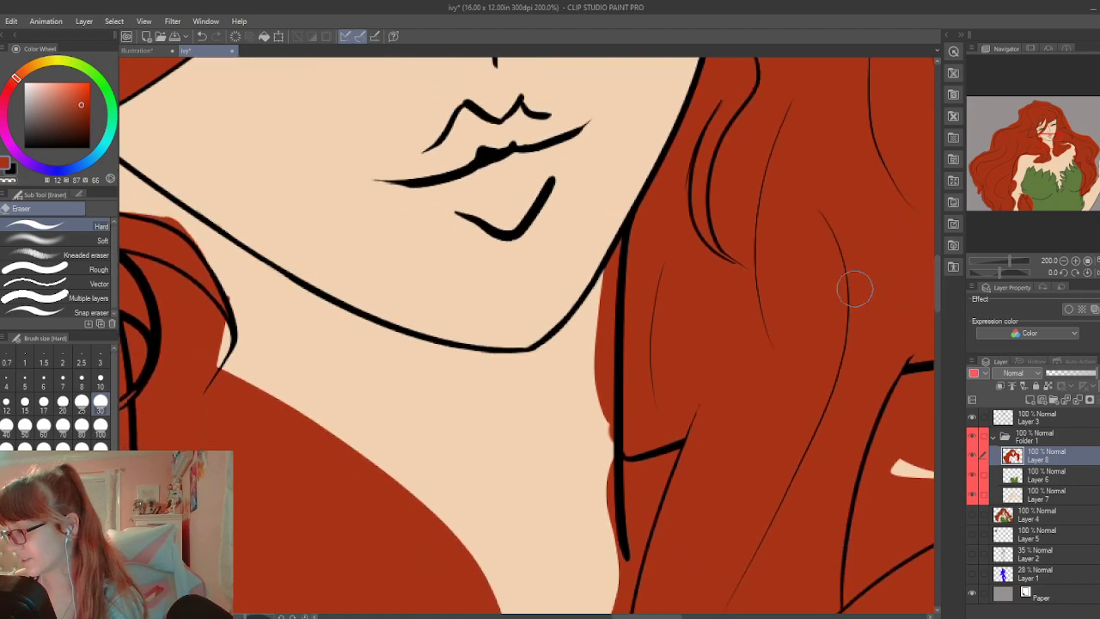
pyautogui.moveTo(900, 443)
pyautogui.mouseDown()
pyautogui.moveTo(872, 524)
pyautogui.moveTo(882, 456)
pyautogui.mouseUp()
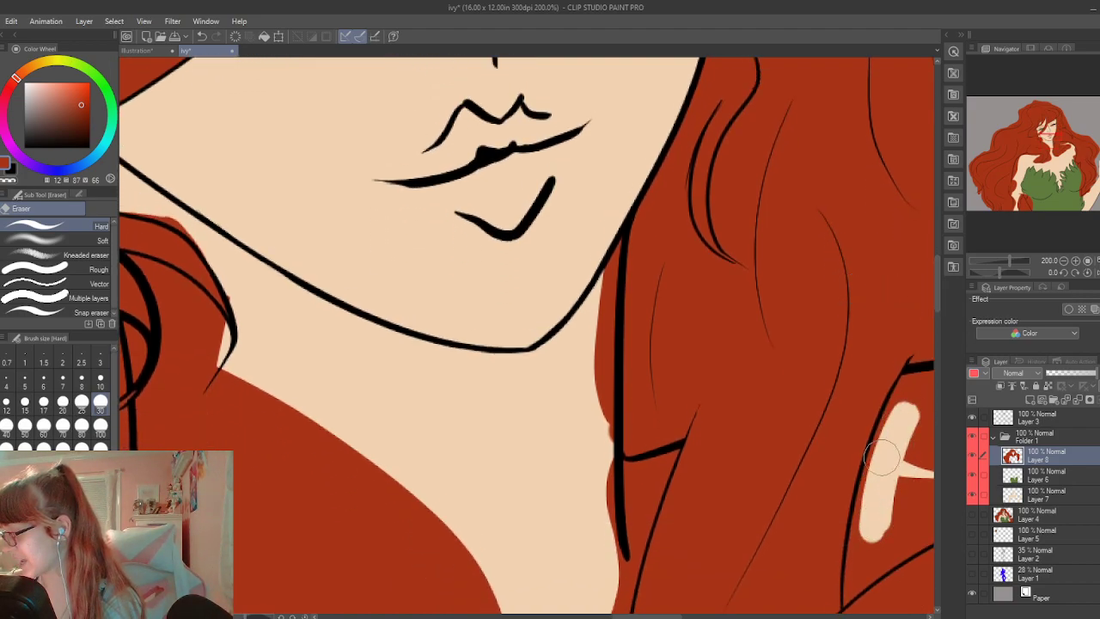
pyautogui.moveTo(919, 379)
pyautogui.mouseDown()
pyautogui.moveTo(930, 376)
pyautogui.moveTo(894, 425)
pyautogui.moveTo(851, 549)
pyautogui.mouseUp()
pyautogui.moveTo(875, 445)
pyautogui.mouseDown()
pyautogui.moveTo(855, 533)
pyautogui.moveTo(880, 429)
pyautogui.moveTo(860, 568)
pyautogui.moveTo(852, 537)
pyautogui.moveTo(849, 569)
pyautogui.mouseUp()
pyautogui.moveTo(851, 531)
pyautogui.mouseDown()
pyautogui.moveTo(843, 602)
pyautogui.moveTo(844, 566)
pyautogui.moveTo(846, 593)
pyautogui.moveTo(888, 558)
pyautogui.mouseUp()
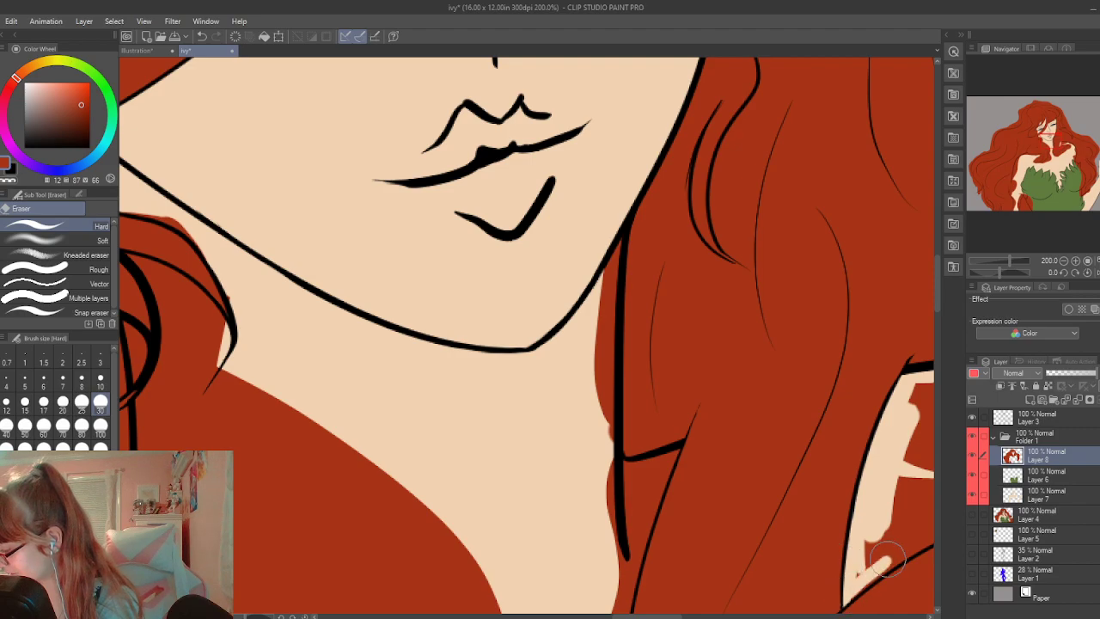
pyautogui.moveTo(846, 593); pyautogui.dragTo(900, 547)
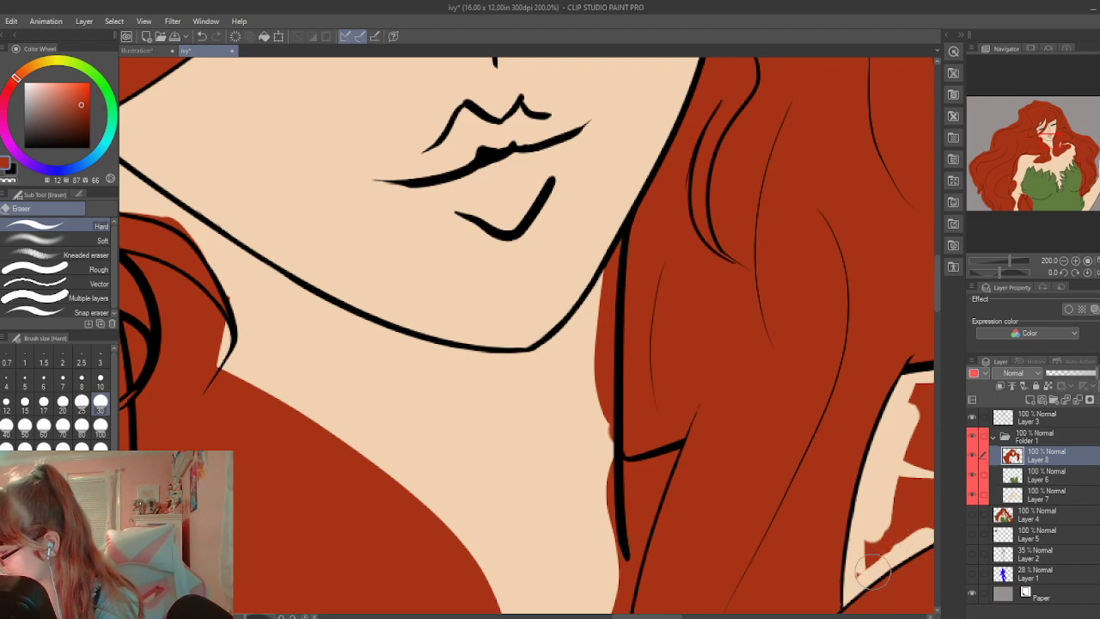
pyautogui.moveTo(870, 569)
pyautogui.mouseDown()
pyautogui.moveTo(889, 508)
pyautogui.moveTo(926, 481)
pyautogui.moveTo(923, 405)
pyautogui.moveTo(904, 421)
pyautogui.mouseUp()
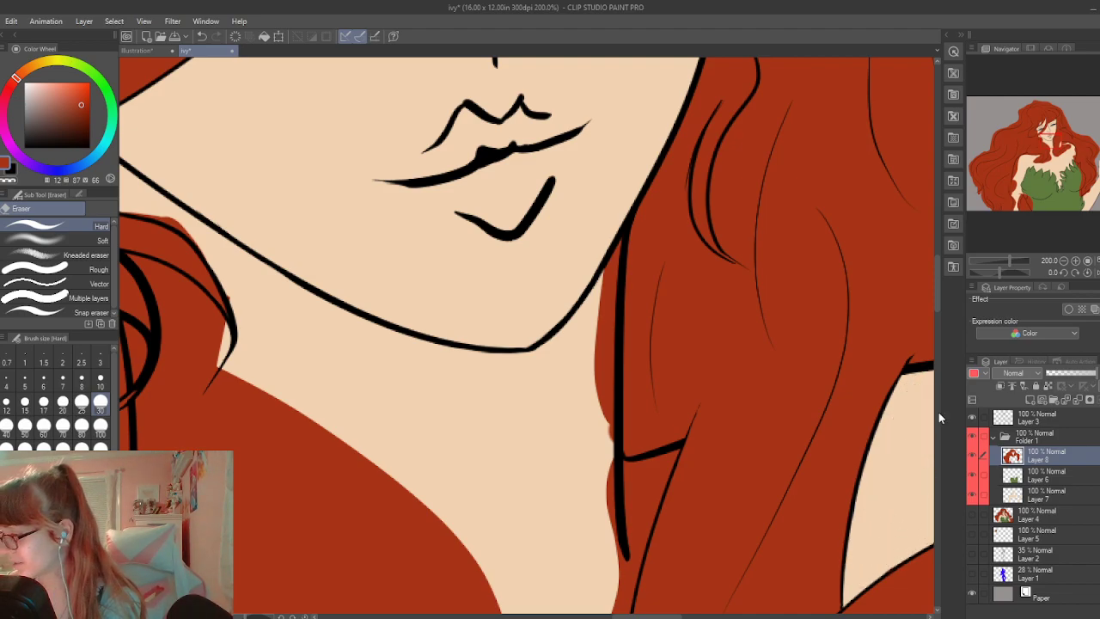
pyautogui.moveTo(598, 273)
pyautogui.mouseDown()
pyautogui.moveTo(601, 311)
pyautogui.moveTo(611, 238)
pyautogui.moveTo(592, 368)
pyautogui.moveTo(605, 517)
pyautogui.moveTo(620, 491)
pyautogui.moveTo(674, 453)
pyautogui.moveTo(611, 578)
pyautogui.moveTo(631, 477)
pyautogui.moveTo(640, 497)
pyautogui.mouseUp()
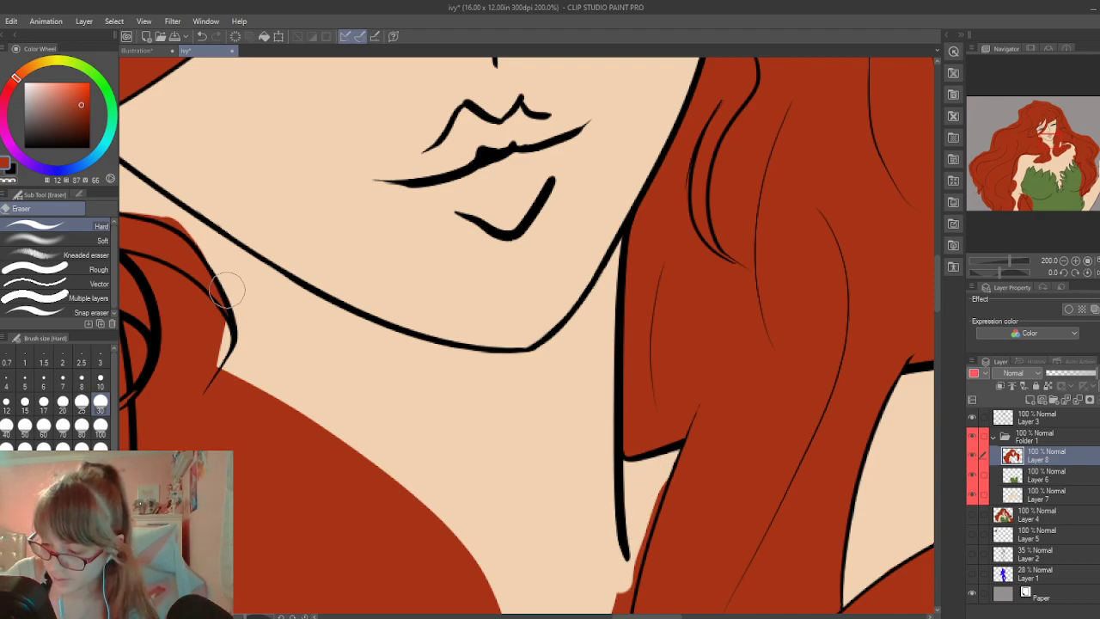
# Erase the thin red fringe outside the upper outline of the curled strand beneath the jaw
pyautogui.moveTo(152, 213)
pyautogui.mouseDown()
pyautogui.moveTo(208, 253)
pyautogui.moveTo(170, 209)
pyautogui.mouseUp()
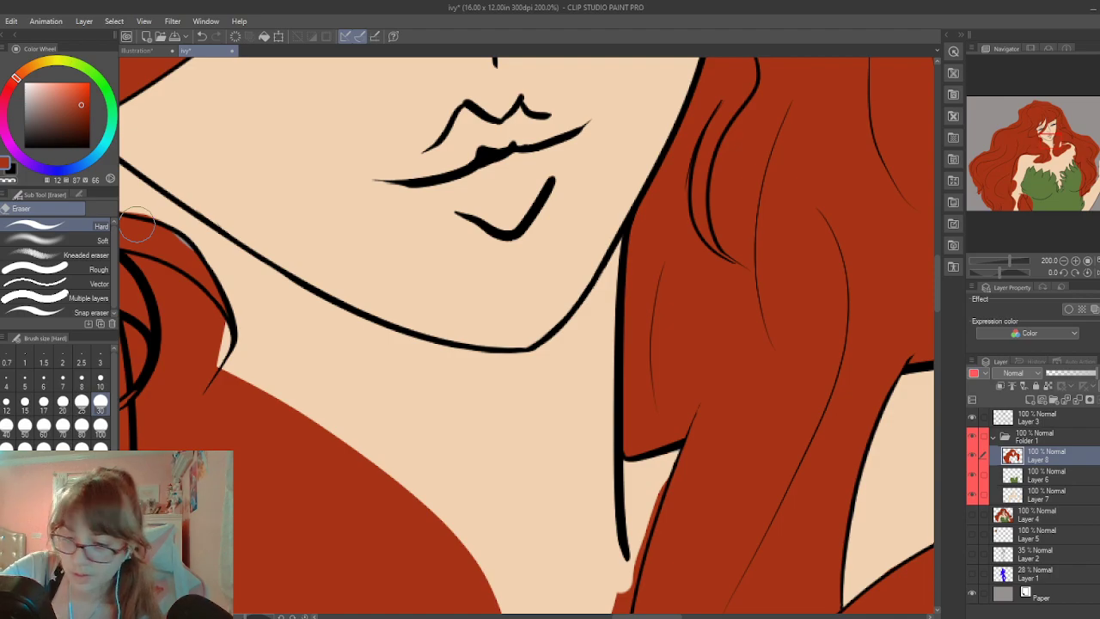
pyautogui.hotkey('ctrl', 'z')
pyautogui.moveTo(163, 223)
pyautogui.mouseDown()
pyautogui.moveTo(188, 241)
pyautogui.moveTo(150, 215)
pyautogui.mouseUp()
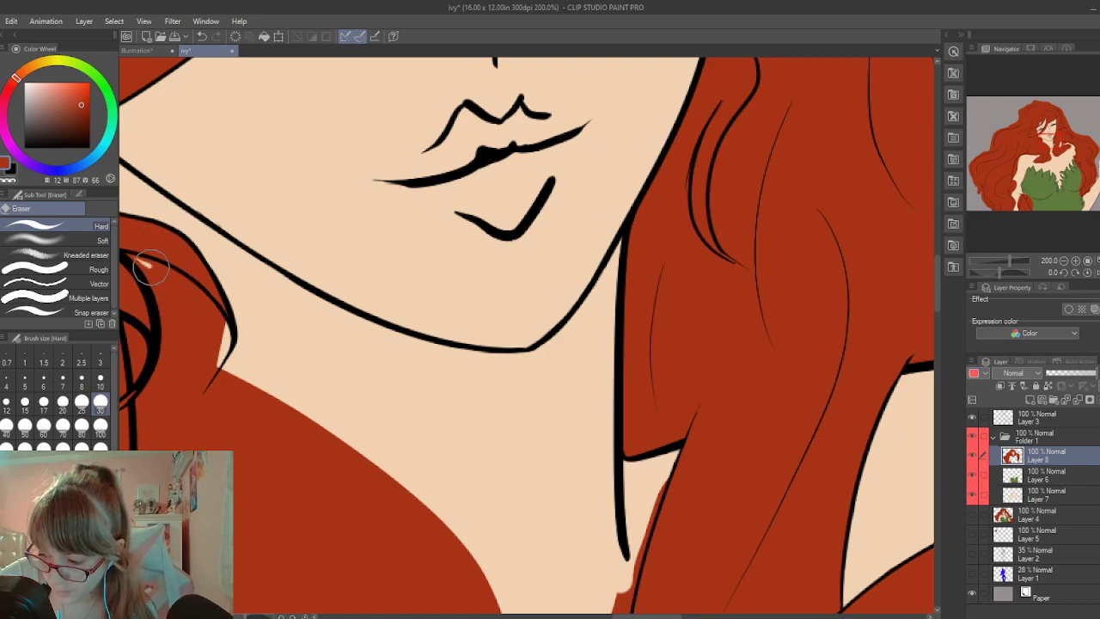
# Erase the red from the skin inside and below the curled strand beneath the jaw, using eraser sizes 100 and 60
pyautogui.moveTo(138, 256); pyautogui.dragTo(196, 318)
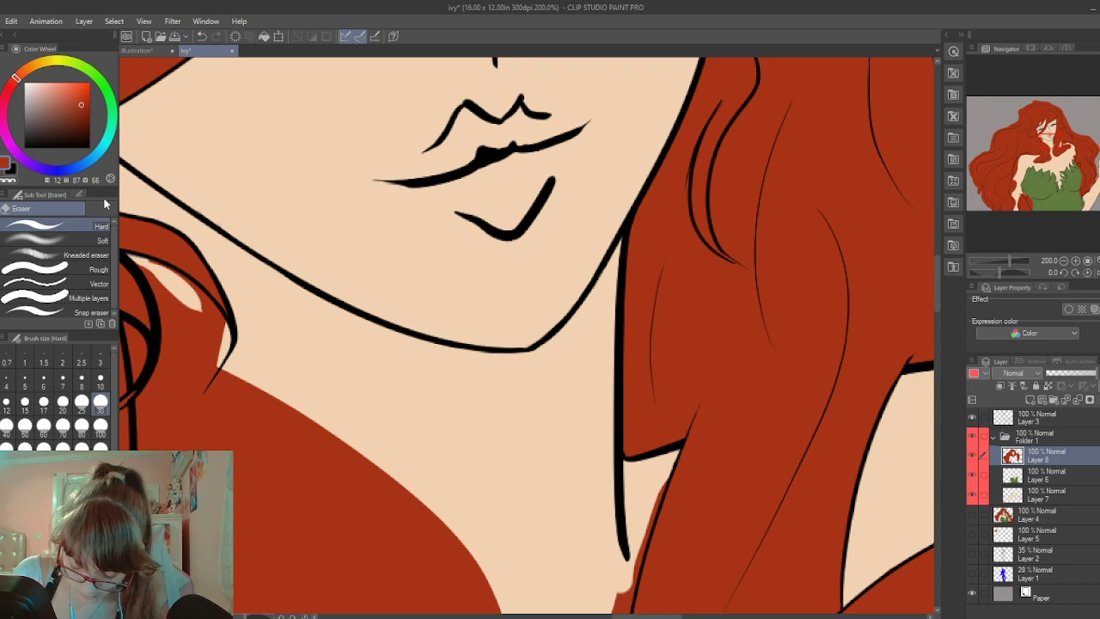
pyautogui.click(100, 428)
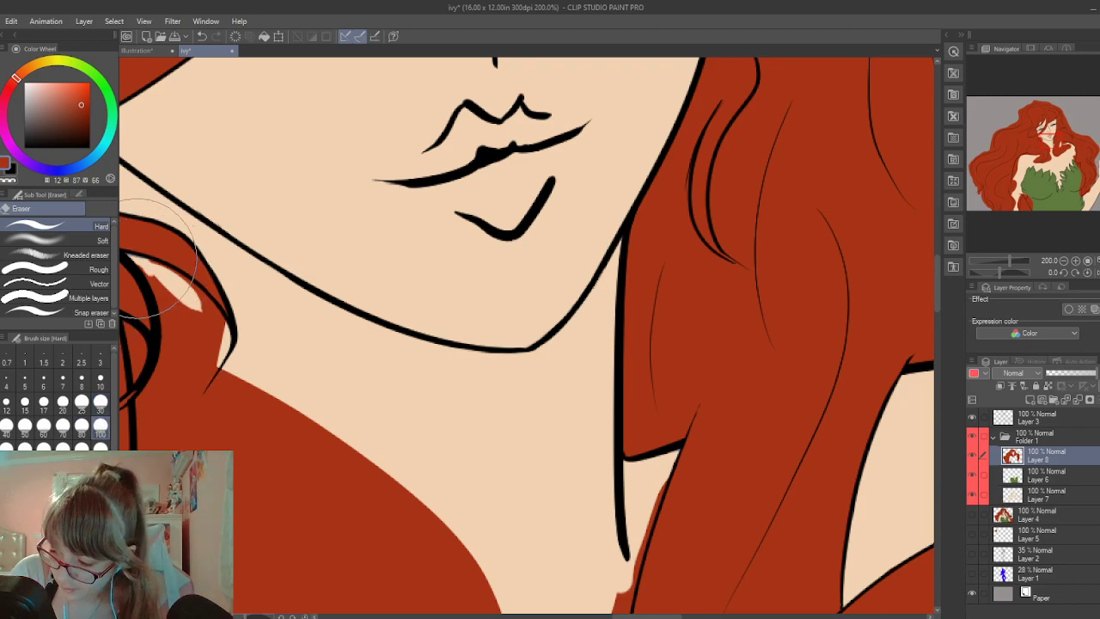
pyautogui.moveTo(152, 268)
pyautogui.mouseDown()
pyautogui.moveTo(170, 312)
pyautogui.moveTo(197, 323)
pyautogui.moveTo(181, 275)
pyautogui.moveTo(215, 325)
pyautogui.mouseUp()
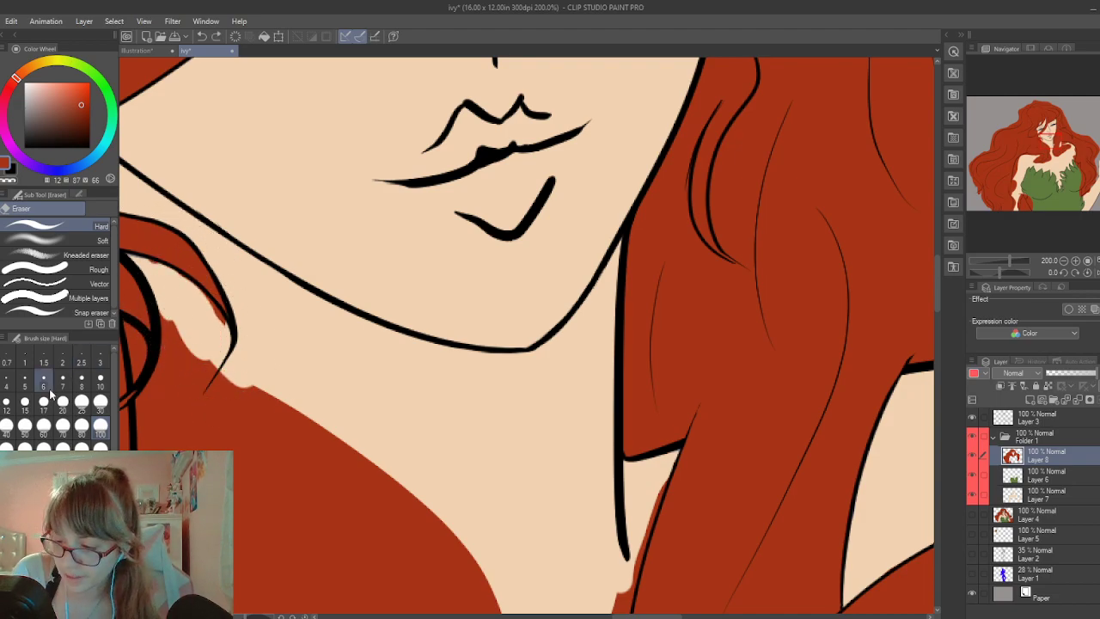
pyautogui.click(43, 424)
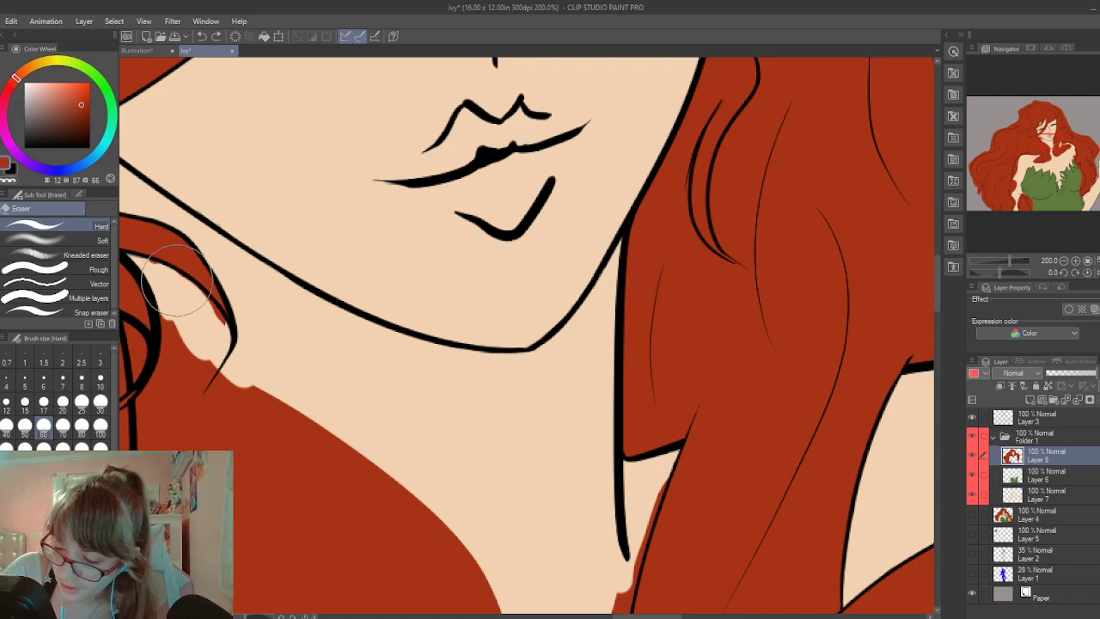
pyautogui.moveTo(185, 283)
pyautogui.mouseDown()
pyautogui.moveTo(185, 378)
pyautogui.moveTo(163, 309)
pyautogui.moveTo(167, 361)
pyautogui.moveTo(151, 359)
pyautogui.moveTo(135, 331)
pyautogui.moveTo(144, 350)
pyautogui.moveTo(138, 342)
pyautogui.mouseUp()
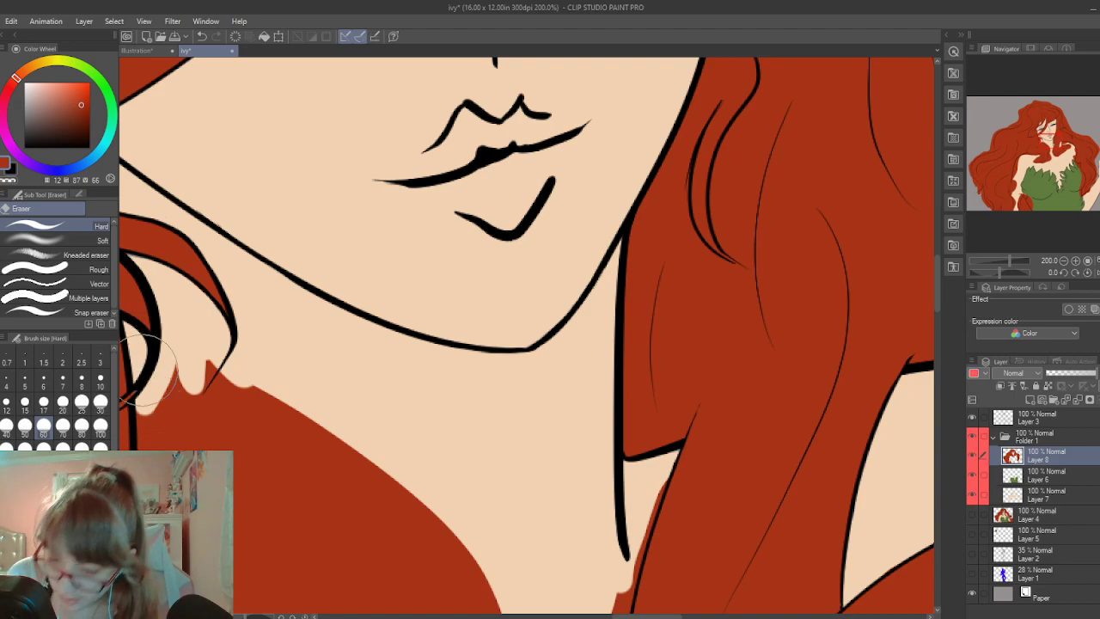
pyautogui.hotkey('ctrl', 'z')
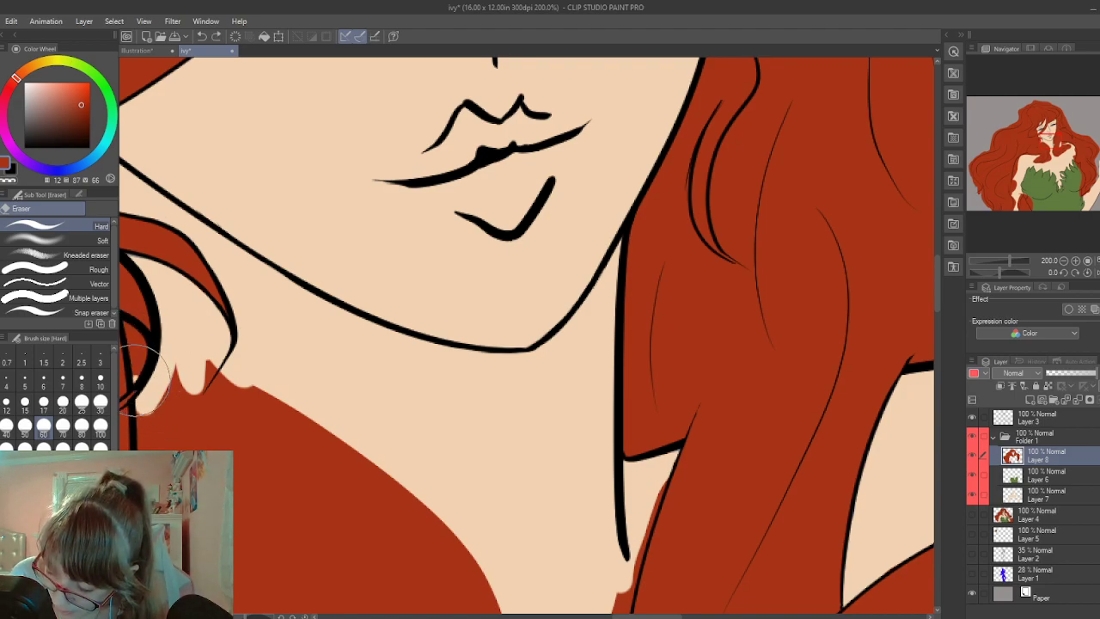
pyautogui.moveTo(141, 378); pyautogui.dragTo(138, 333)
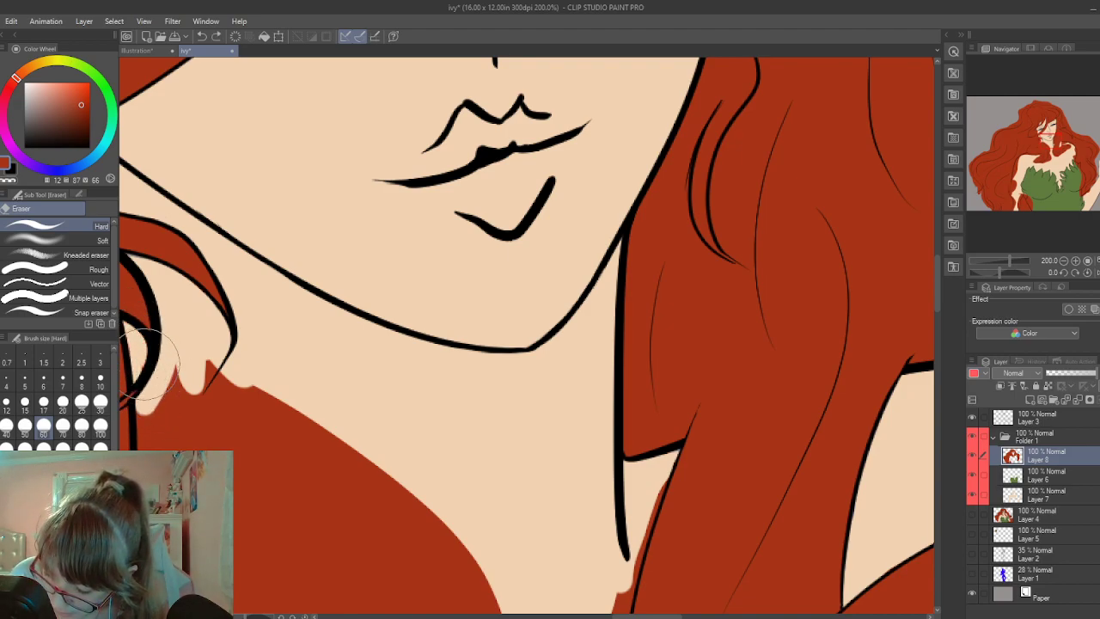
pyautogui.moveTo(168, 402)
pyautogui.mouseDown()
pyautogui.moveTo(157, 476)
pyautogui.moveTo(214, 369)
pyautogui.moveTo(170, 414)
pyautogui.moveTo(176, 478)
pyautogui.moveTo(309, 385)
pyautogui.moveTo(241, 403)
pyautogui.moveTo(231, 434)
pyautogui.mouseUp()
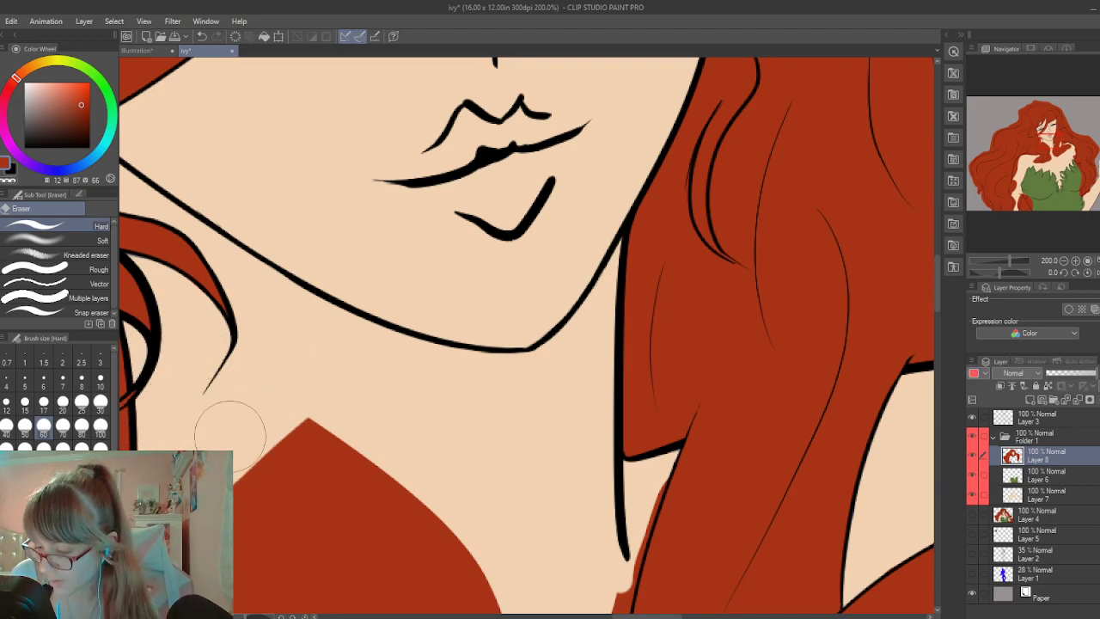
# Erase the red covering the lower neck and upper chest, down to the top outline of the large rounded lock
pyautogui.moveTo(937, 293); pyautogui.dragTo(931, 317)
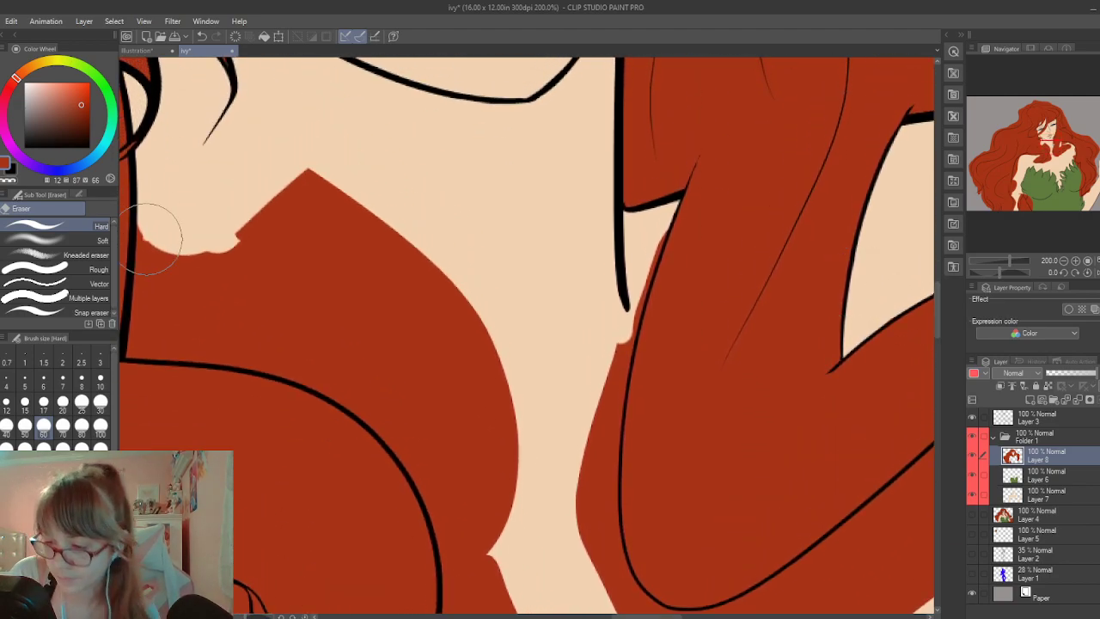
pyautogui.moveTo(155, 221); pyautogui.dragTo(151, 302)
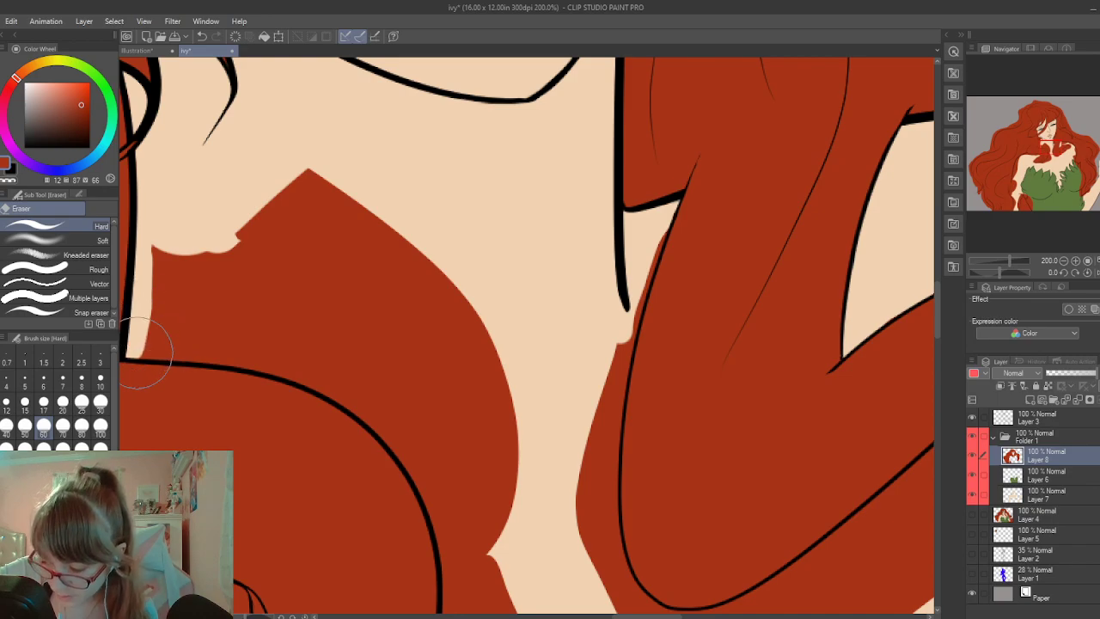
pyautogui.moveTo(153, 352); pyautogui.dragTo(225, 350)
pyautogui.moveTo(184, 239)
pyautogui.mouseDown()
pyautogui.moveTo(158, 332)
pyautogui.moveTo(498, 350)
pyautogui.moveTo(371, 224)
pyautogui.moveTo(302, 186)
pyautogui.moveTo(408, 305)
pyautogui.moveTo(277, 223)
pyautogui.moveTo(331, 277)
pyautogui.moveTo(316, 302)
pyautogui.moveTo(232, 264)
pyautogui.moveTo(397, 331)
pyautogui.moveTo(251, 225)
pyautogui.moveTo(212, 278)
pyautogui.moveTo(225, 312)
pyautogui.moveTo(285, 296)
pyautogui.mouseUp()
pyautogui.moveTo(197, 354)
pyautogui.mouseDown()
pyautogui.moveTo(344, 376)
pyautogui.moveTo(444, 416)
pyautogui.moveTo(481, 461)
pyautogui.moveTo(398, 354)
pyautogui.moveTo(529, 479)
pyautogui.moveTo(501, 378)
pyautogui.moveTo(511, 481)
pyautogui.mouseUp()
# Repaint the gap inside the rounded lock's top edge with the red G-pen, and erase the red outside that outline
pyautogui.press('p')
pyautogui.moveTo(293, 401)
pyautogui.mouseDown()
pyautogui.moveTo(270, 381)
pyautogui.moveTo(312, 400)
pyautogui.mouseUp()
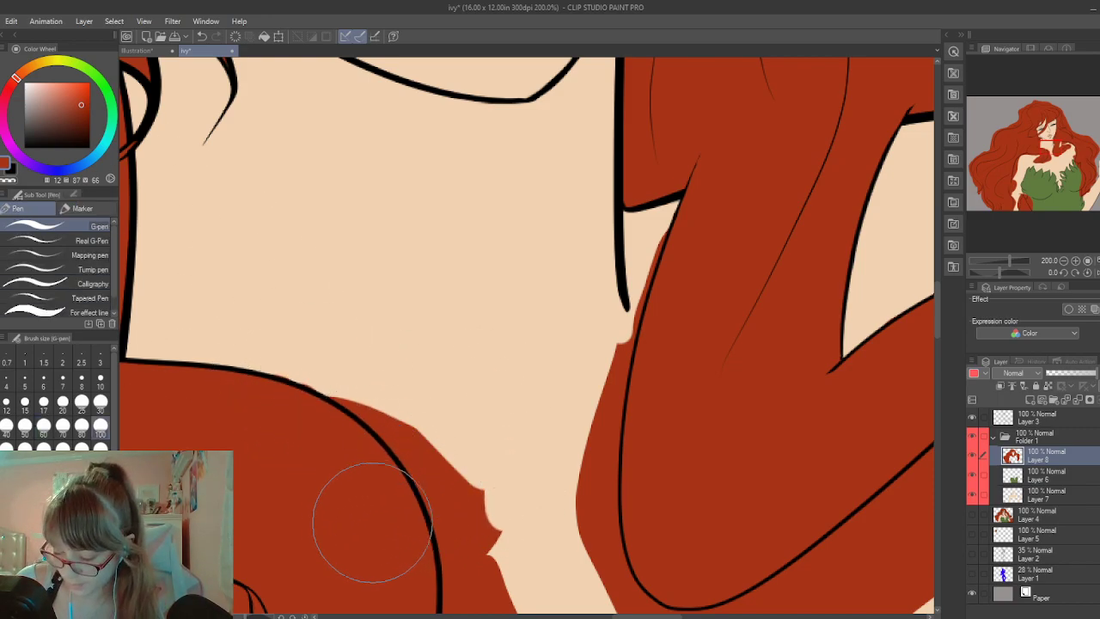
pyautogui.press('e')
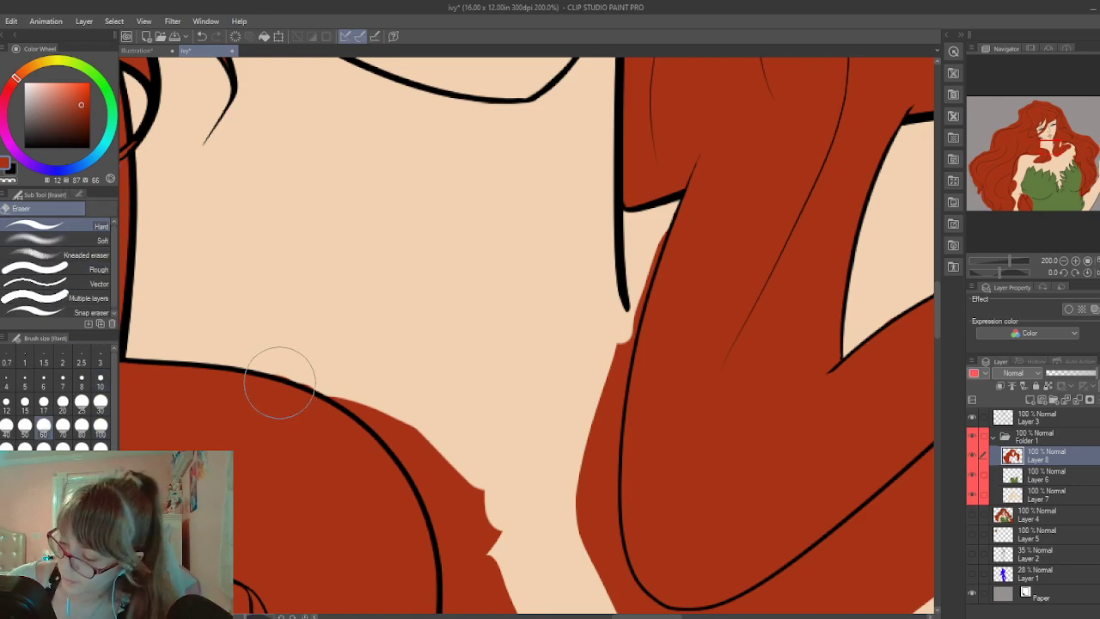
pyautogui.moveTo(326, 387)
pyautogui.mouseDown()
pyautogui.moveTo(456, 481)
pyautogui.moveTo(552, 388)
pyautogui.mouseUp()
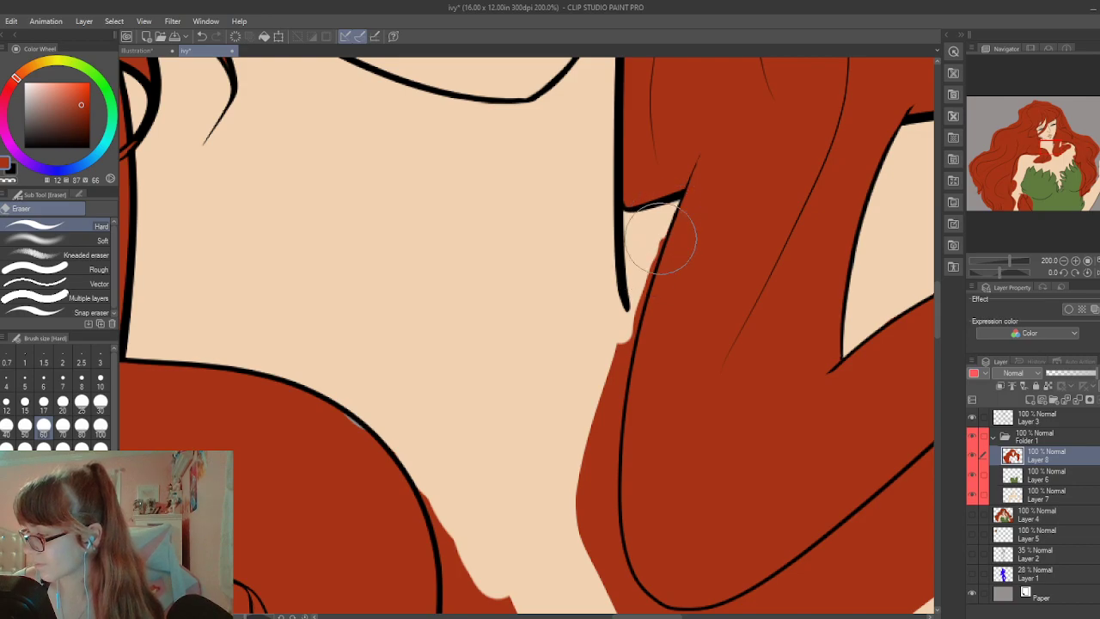
# Erase the red between the neck line and the hanging lock, and patch the nick in that lock's edge with red
pyautogui.moveTo(626, 314); pyautogui.dragTo(638, 287)
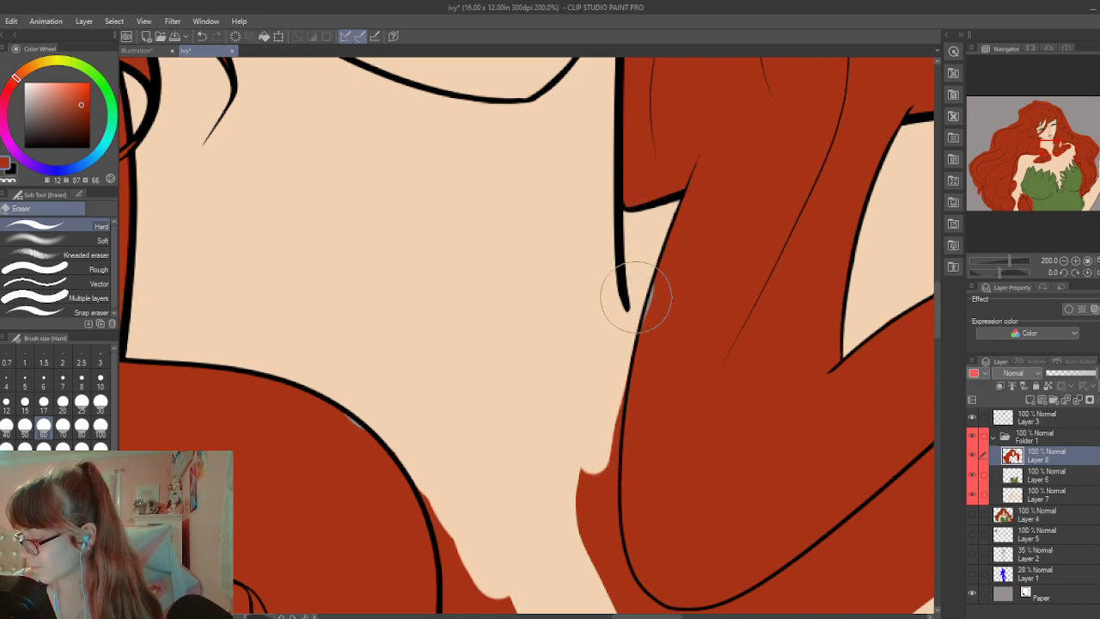
pyautogui.moveTo(583, 439); pyautogui.dragTo(574, 554)
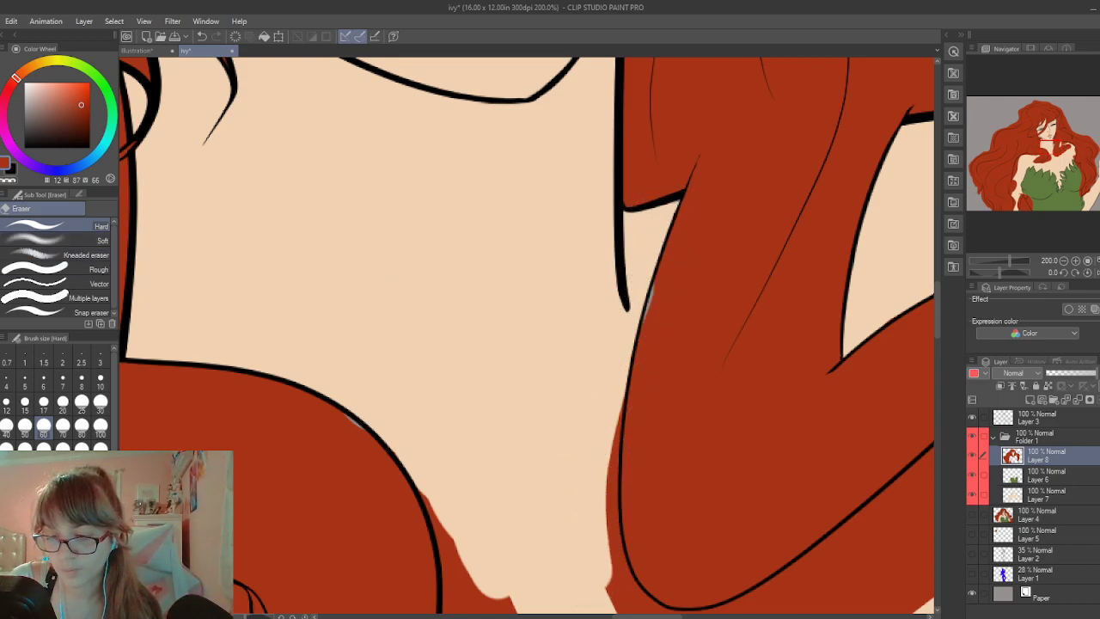
pyautogui.press('p')
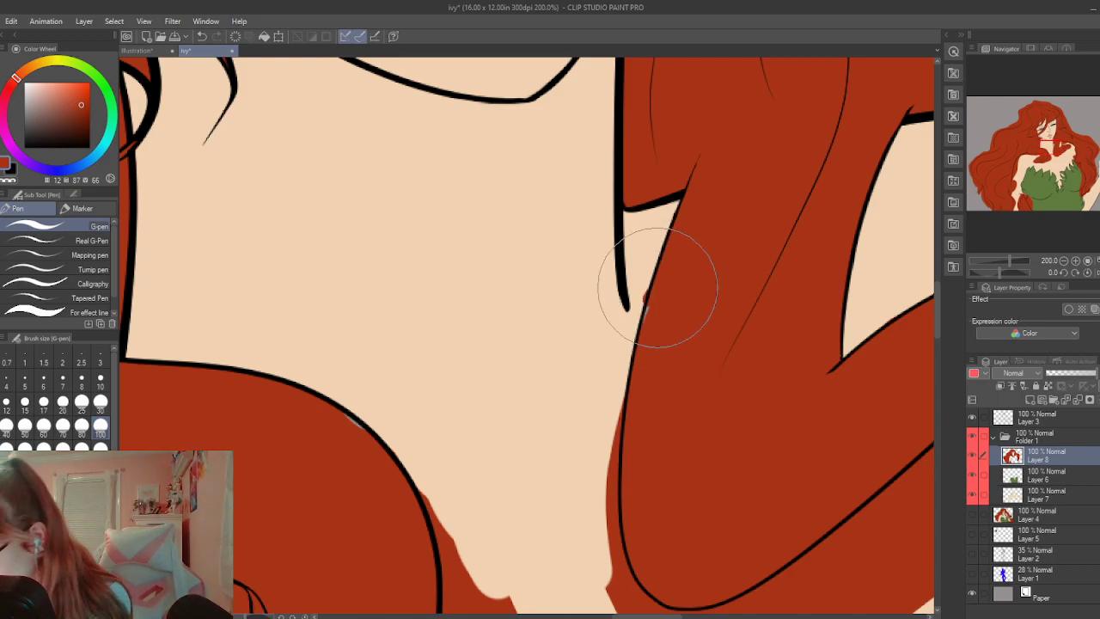
pyautogui.press('e')
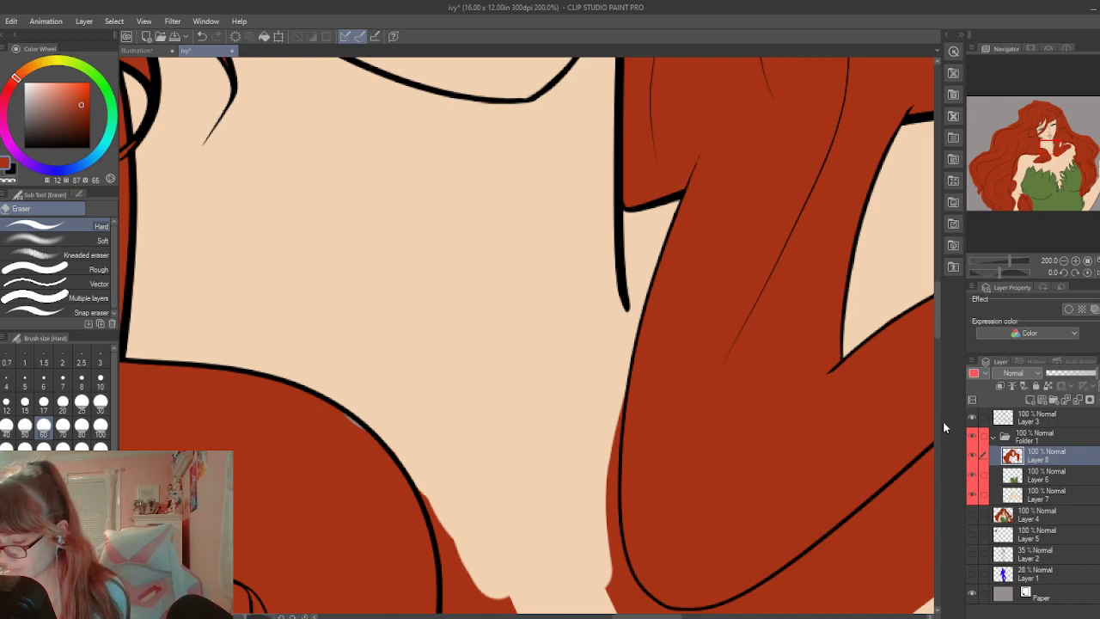
# Fill the small uncolored sliver inside the rounded lock's upper outline with red using the G-pen
pyautogui.press('p')
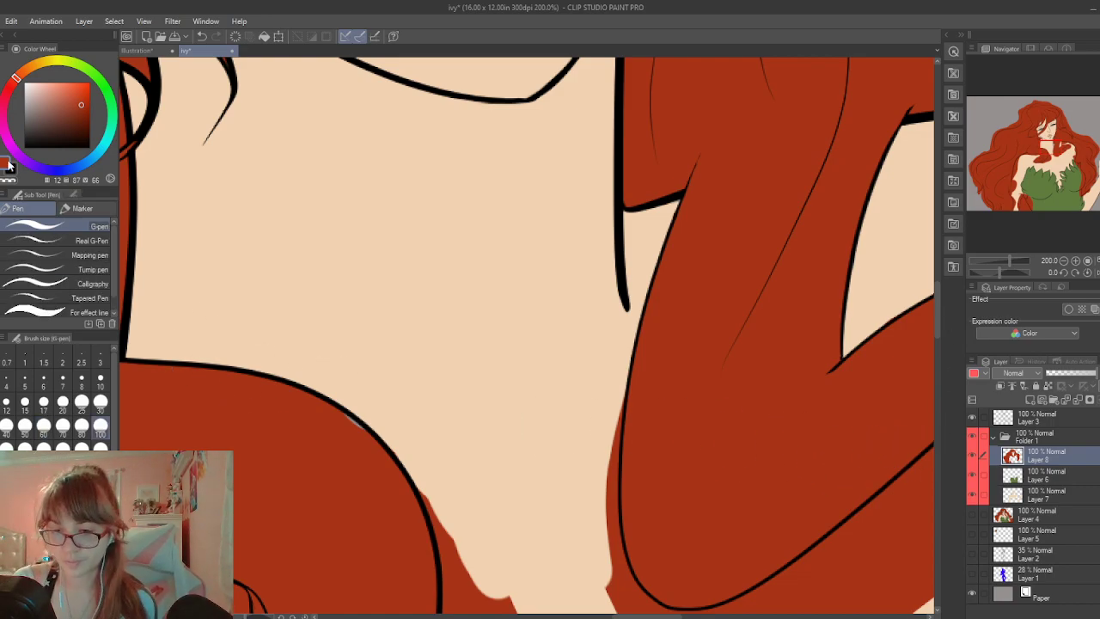
pyautogui.click(348, 408)
pyautogui.press('e')
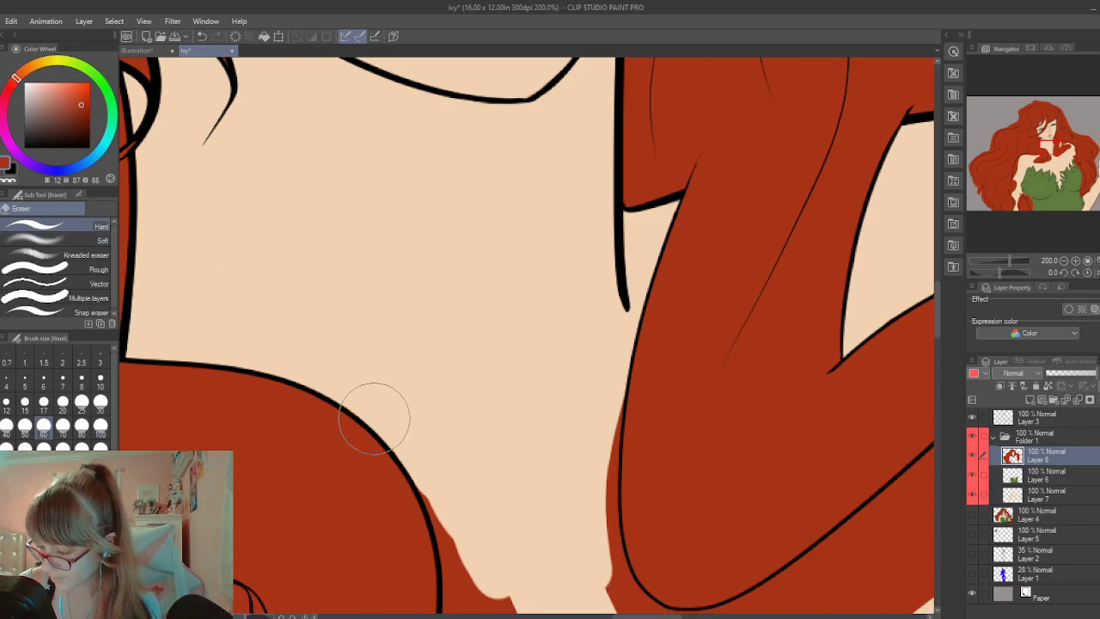
# Erase the wide red spill on the chest outside the rounded lock's outer curve
pyautogui.moveTo(940, 287); pyautogui.dragTo(937, 321)
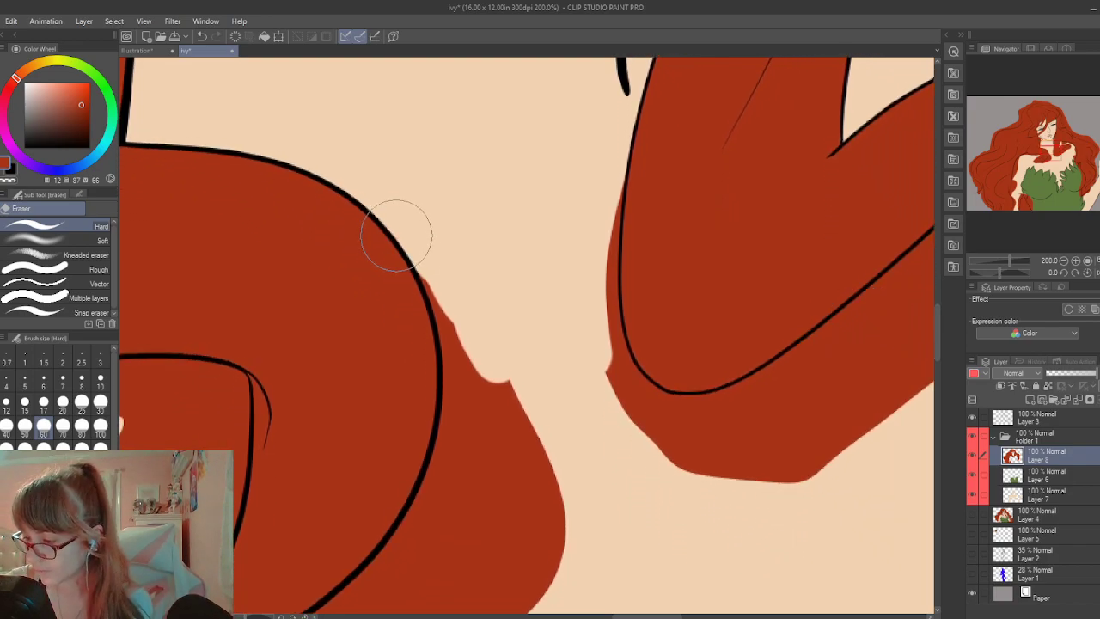
pyautogui.moveTo(429, 273)
pyautogui.mouseDown()
pyautogui.moveTo(472, 404)
pyautogui.moveTo(489, 516)
pyautogui.mouseUp()
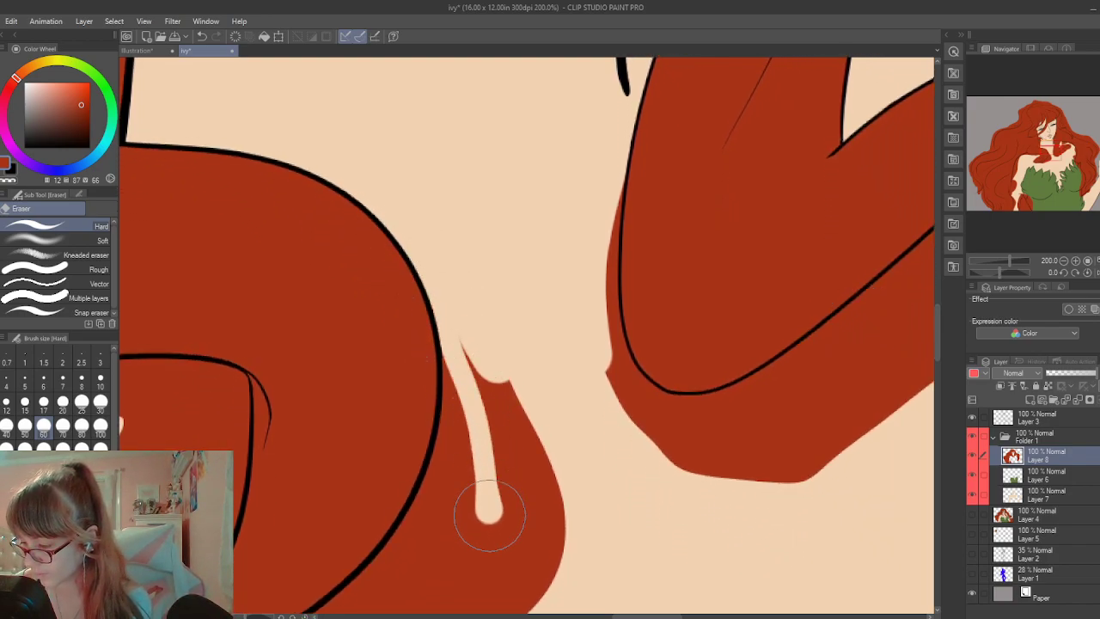
pyautogui.moveTo(465, 320)
pyautogui.mouseDown()
pyautogui.moveTo(524, 582)
pyautogui.moveTo(530, 317)
pyautogui.mouseUp()
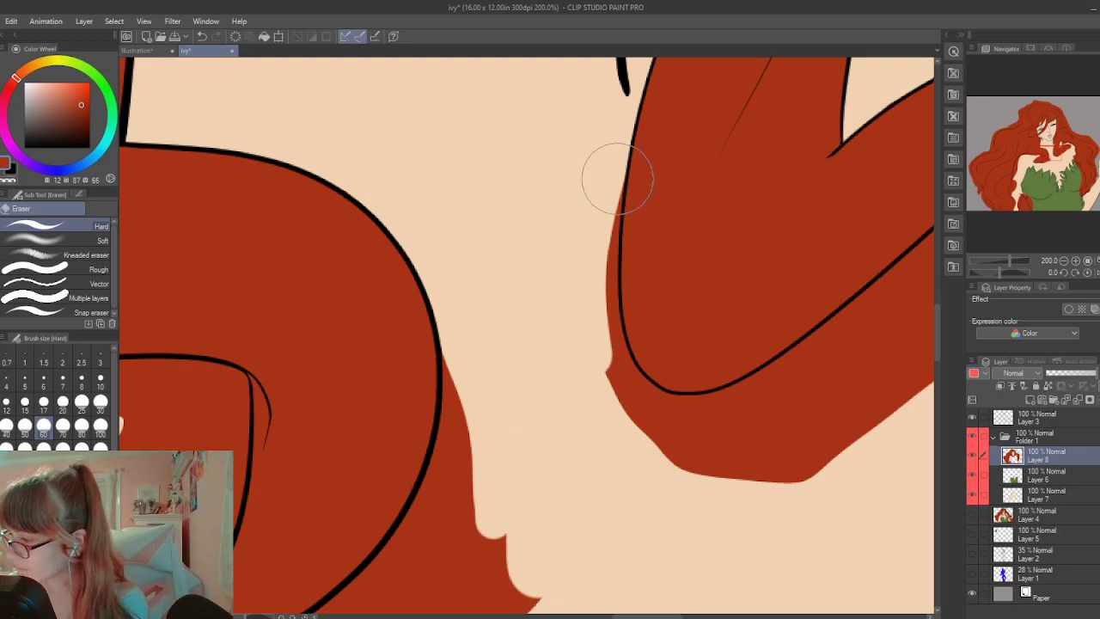
# Erase the red strip outside the hanging lock's chest-side outline down to the start of its rounded tip
pyautogui.moveTo(617, 178); pyautogui.dragTo(616, 260)
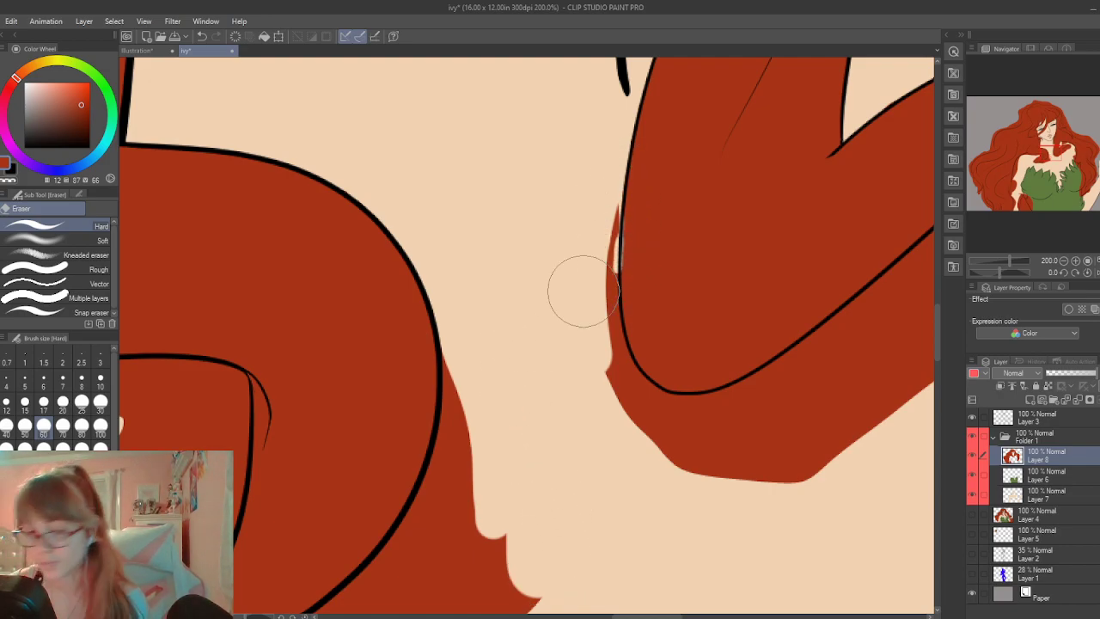
pyautogui.moveTo(619, 179); pyautogui.dragTo(611, 254)
pyautogui.hotkey('ctrl', 'z')
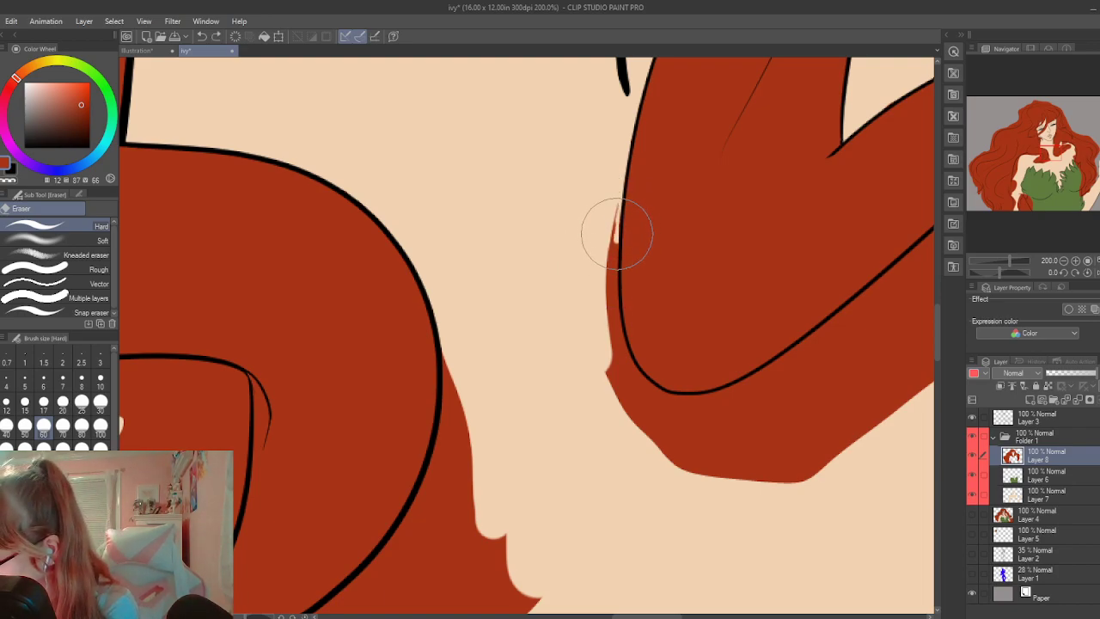
pyautogui.moveTo(618, 193); pyautogui.dragTo(617, 311)
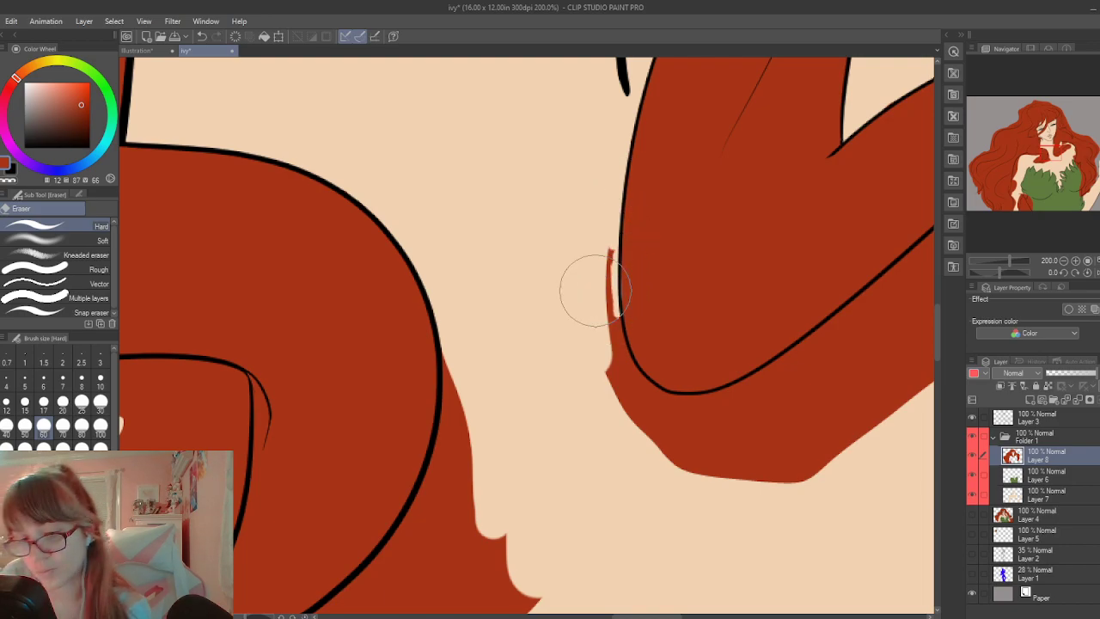
pyautogui.hotkey('ctrl', 'z')
pyautogui.moveTo(613, 290)
pyautogui.mouseDown()
pyautogui.moveTo(614, 243)
pyautogui.moveTo(609, 285)
pyautogui.moveTo(626, 358)
pyautogui.moveTo(607, 294)
pyautogui.moveTo(610, 327)
pyautogui.moveTo(648, 419)
pyautogui.moveTo(610, 424)
pyautogui.mouseUp()
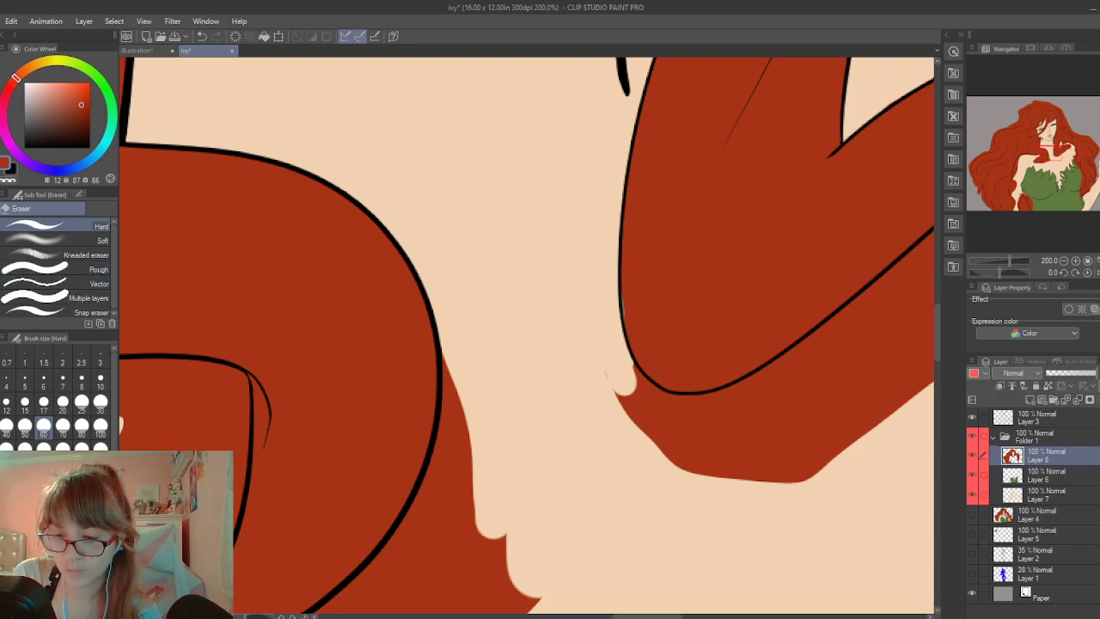
# Patch the hanging lock's chest-side edge with red, and erase the excess outside it and the outer part of the spill below
pyautogui.press('p')
pyautogui.moveTo(613, 307); pyautogui.dragTo(627, 295)
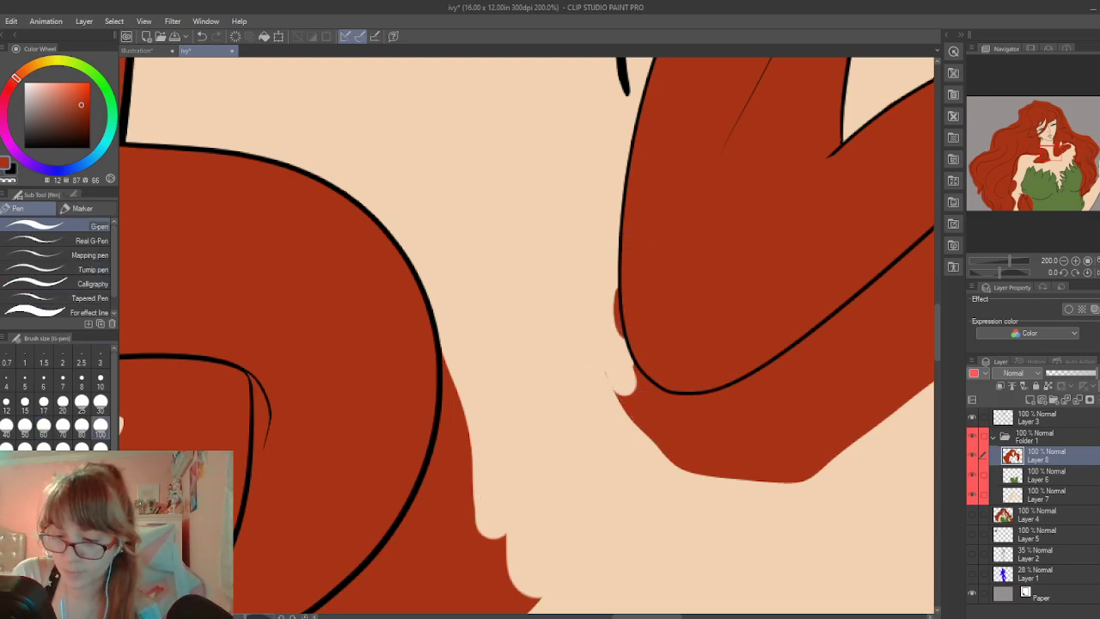
pyautogui.press('e')
pyautogui.moveTo(613, 294); pyautogui.dragTo(614, 300)
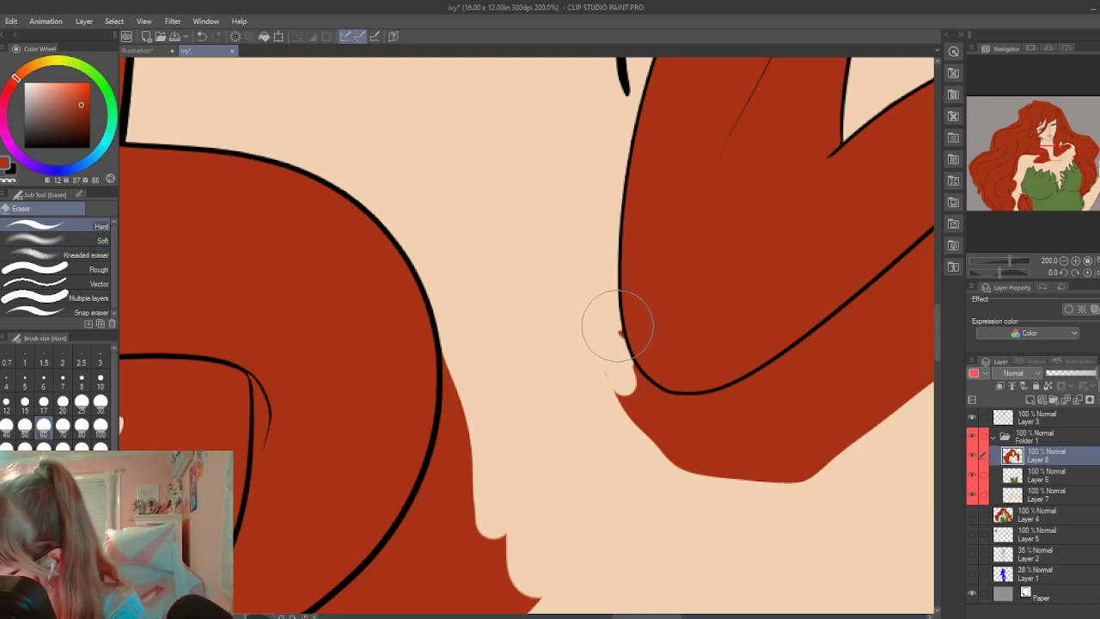
pyautogui.moveTo(626, 459)
pyautogui.mouseDown()
pyautogui.moveTo(638, 415)
pyautogui.moveTo(768, 470)
pyautogui.moveTo(893, 411)
pyautogui.mouseUp()
# Erase the red spill directly outside the rounded lock's chest-side curve using the Hard eraser at size 30
pyautogui.moveTo(461, 299); pyautogui.dragTo(452, 468)
pyautogui.hotkey('ctrl', 'z')
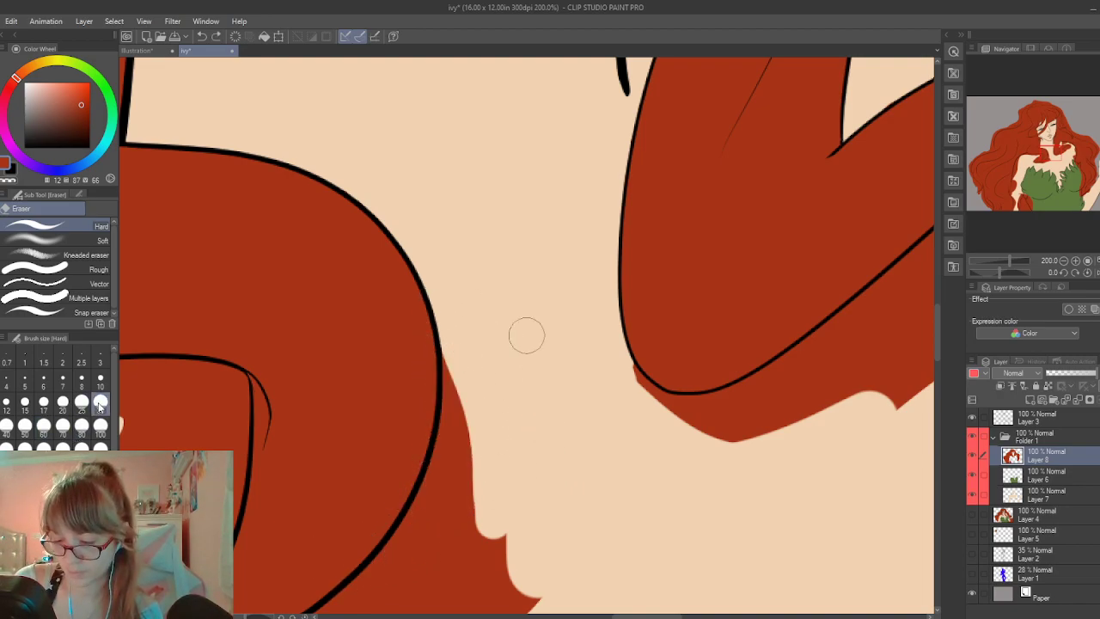
pyautogui.moveTo(450, 356)
pyautogui.mouseDown()
pyautogui.moveTo(432, 483)
pyautogui.moveTo(396, 532)
pyautogui.mouseUp()
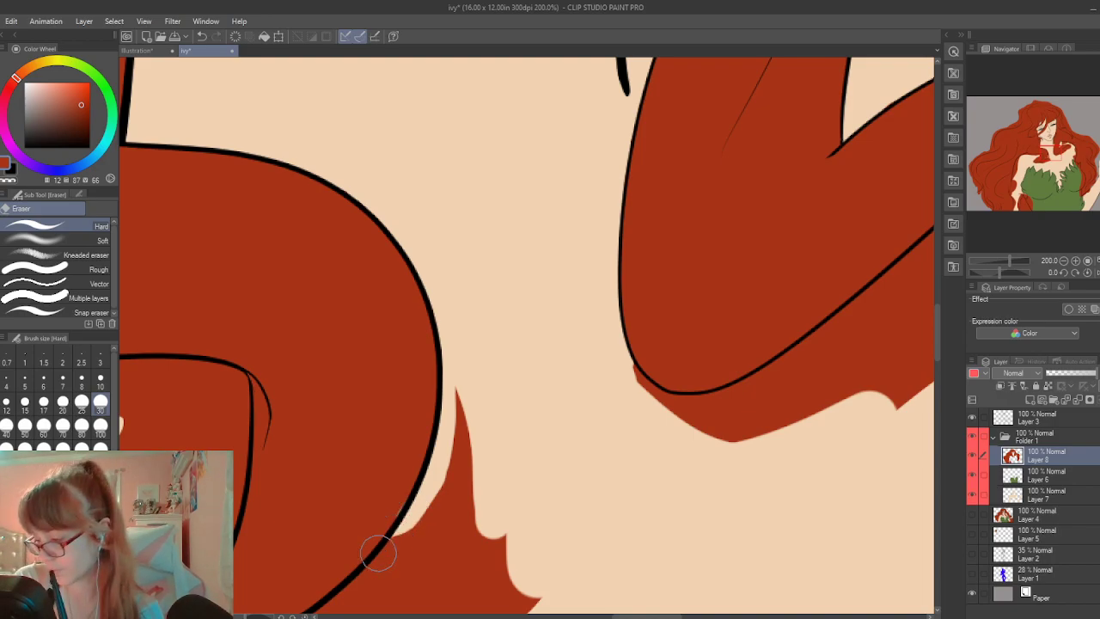
pyautogui.hotkey('ctrl', 'z')
pyautogui.moveTo(404, 524); pyautogui.dragTo(459, 405)
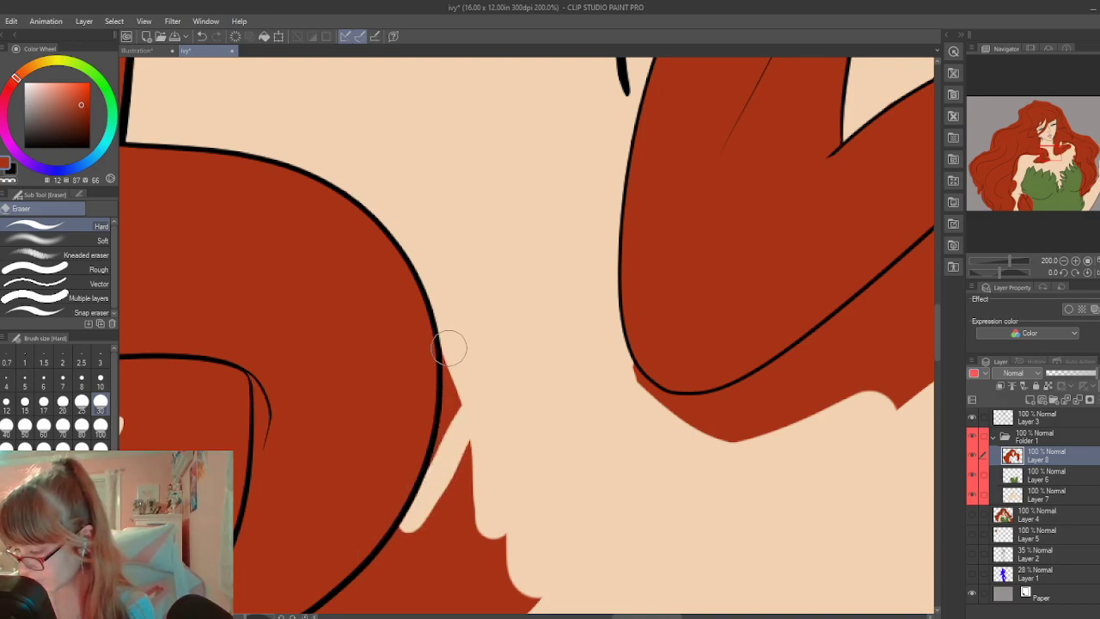
pyautogui.moveTo(448, 347); pyautogui.dragTo(451, 328)
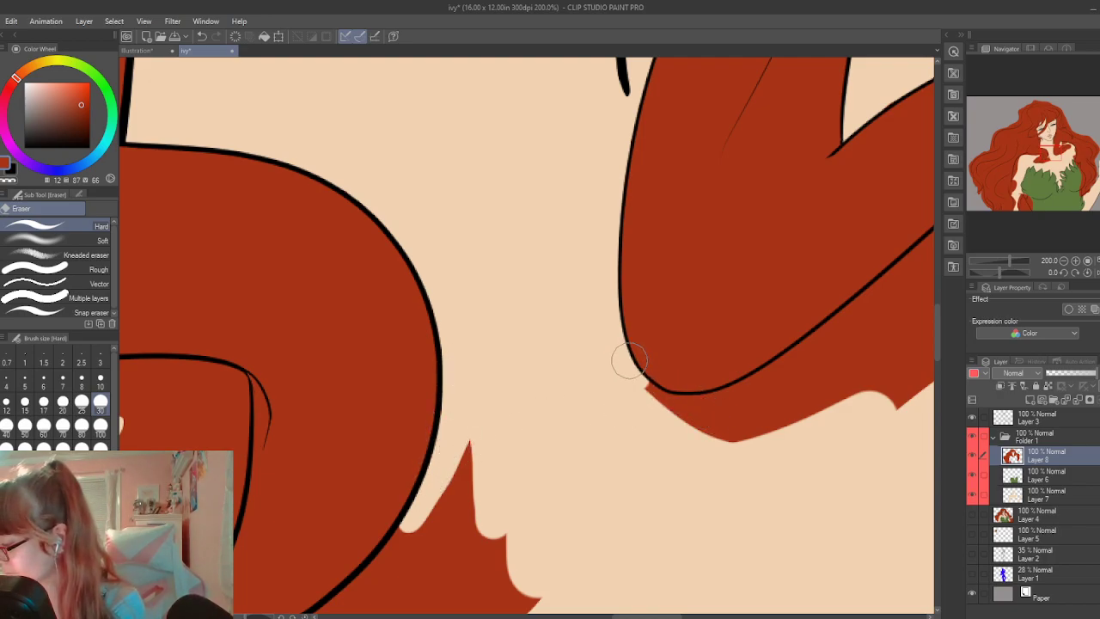
# Erase the red spill beneath the hanging lock's rounded tip, following its lower outline
pyautogui.moveTo(628, 361)
pyautogui.mouseDown()
pyautogui.moveTo(683, 406)
pyautogui.moveTo(649, 390)
pyautogui.moveTo(700, 397)
pyautogui.mouseUp()
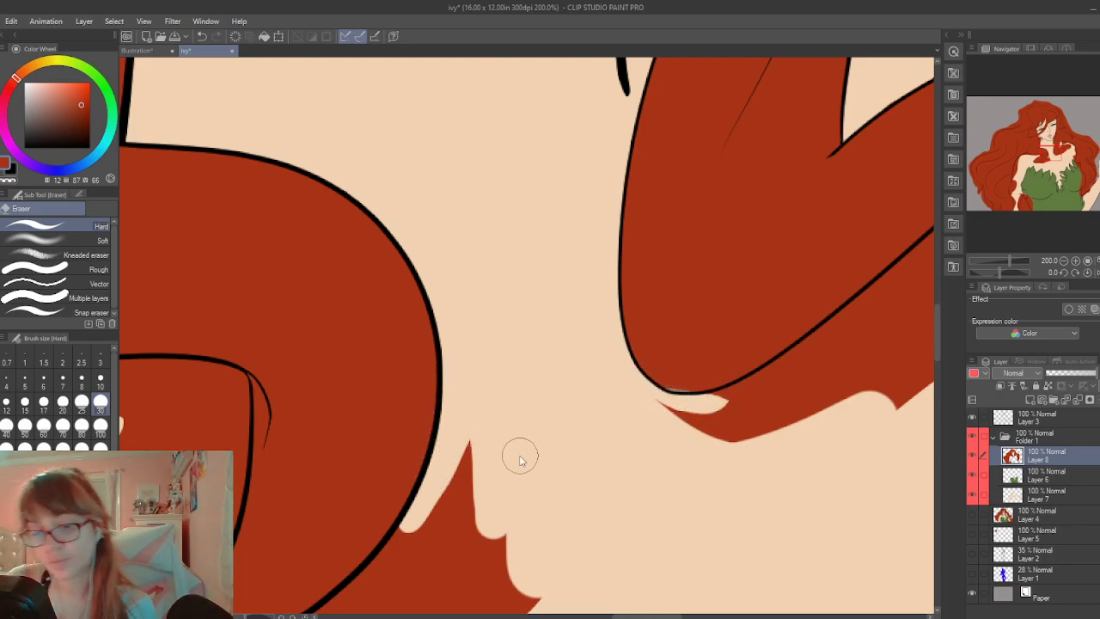
pyautogui.hotkey('ctrl', 'z')
pyautogui.moveTo(720, 398); pyautogui.dragTo(740, 394)
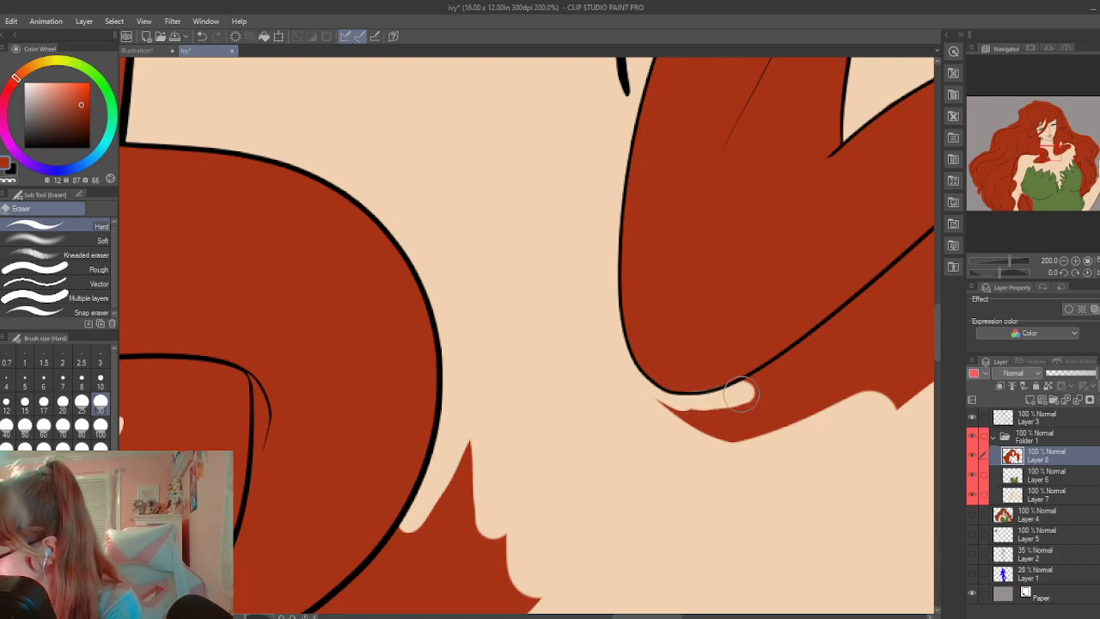
pyautogui.hotkey('ctrl', 'z')
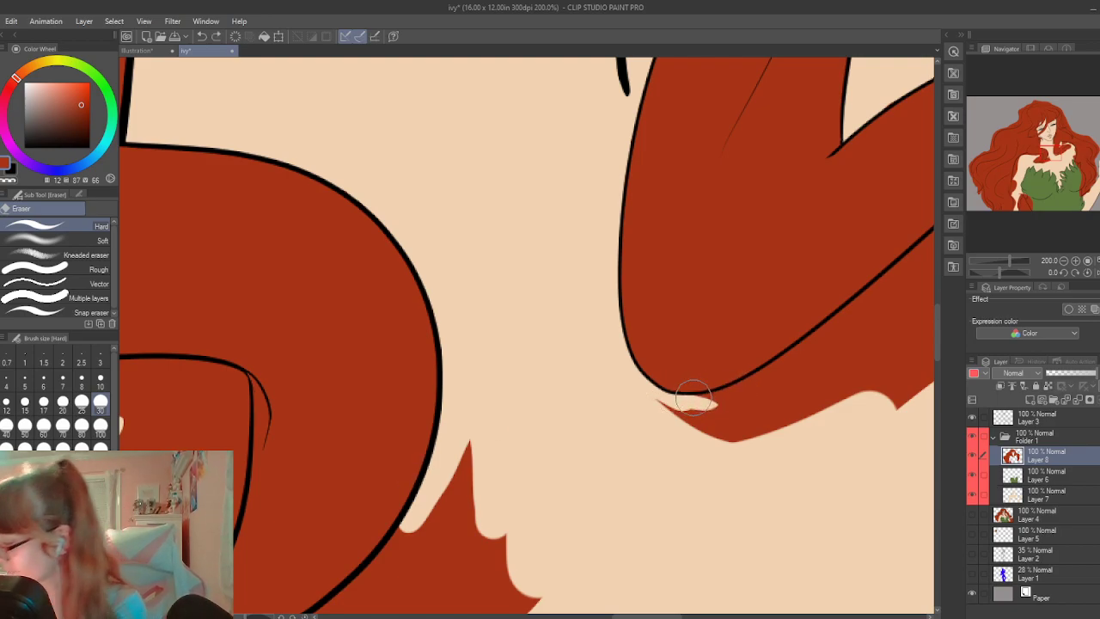
pyautogui.hotkey('ctrl', 'y')
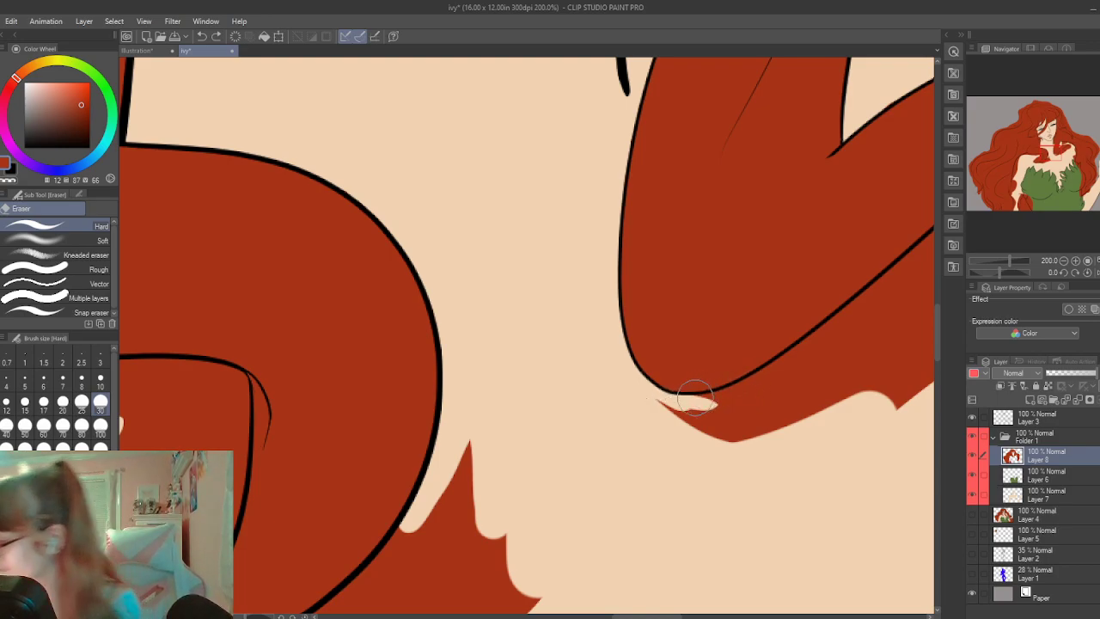
pyautogui.moveTo(696, 397)
pyautogui.mouseDown()
pyautogui.moveTo(741, 392)
pyautogui.moveTo(706, 396)
pyautogui.moveTo(826, 352)
pyautogui.moveTo(889, 383)
pyautogui.moveTo(718, 449)
pyautogui.moveTo(796, 400)
pyautogui.mouseUp()
pyautogui.moveTo(738, 432); pyautogui.dragTo(703, 433)
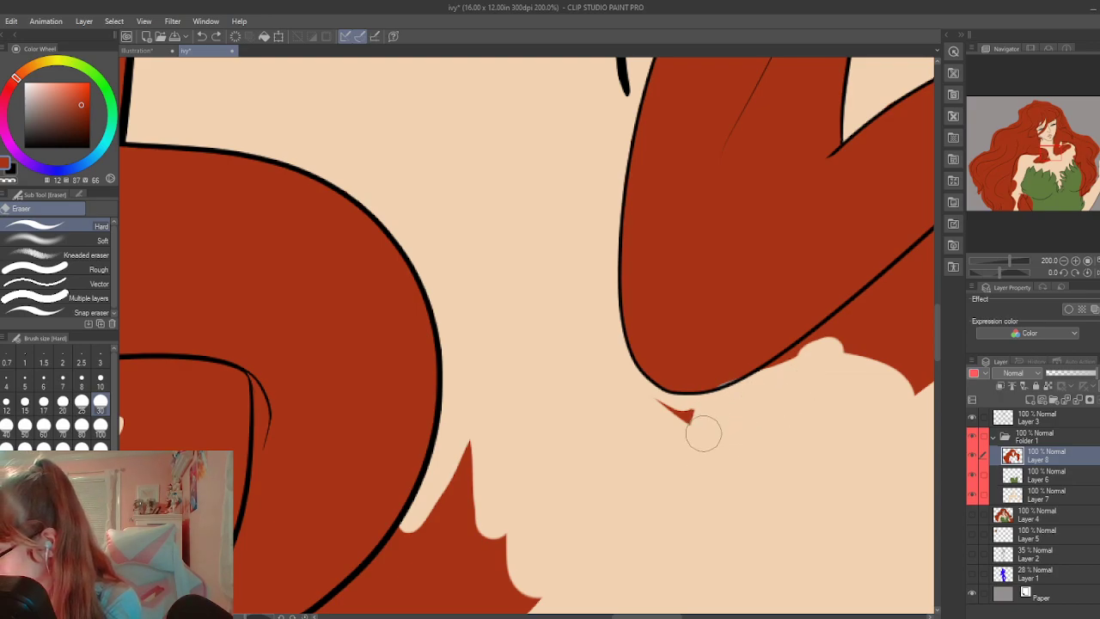
pyautogui.press('p')
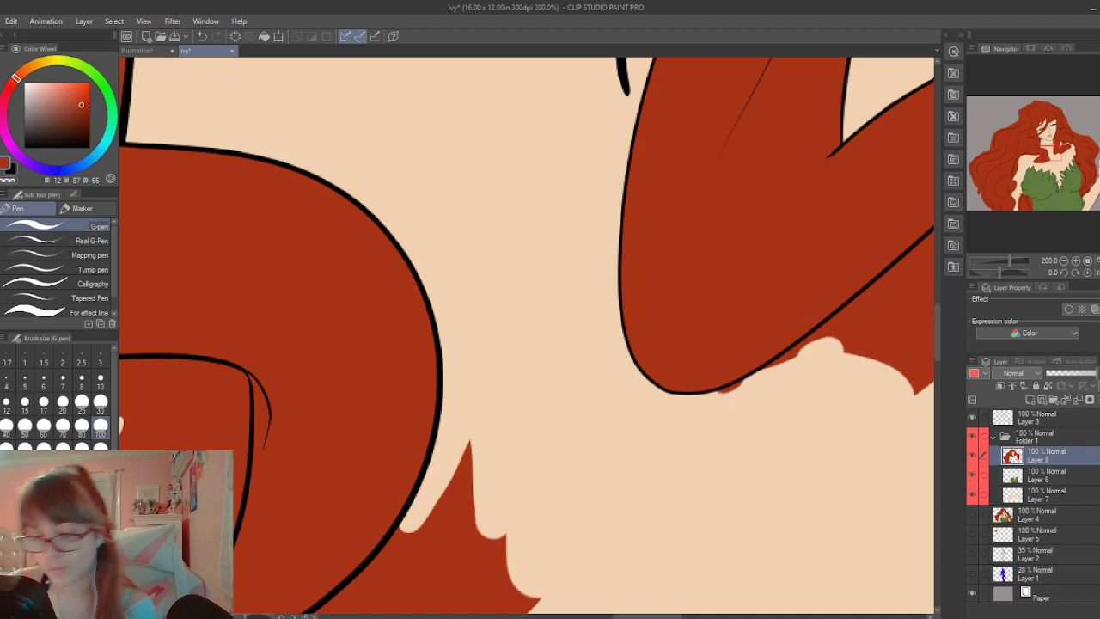
pyautogui.press('e')
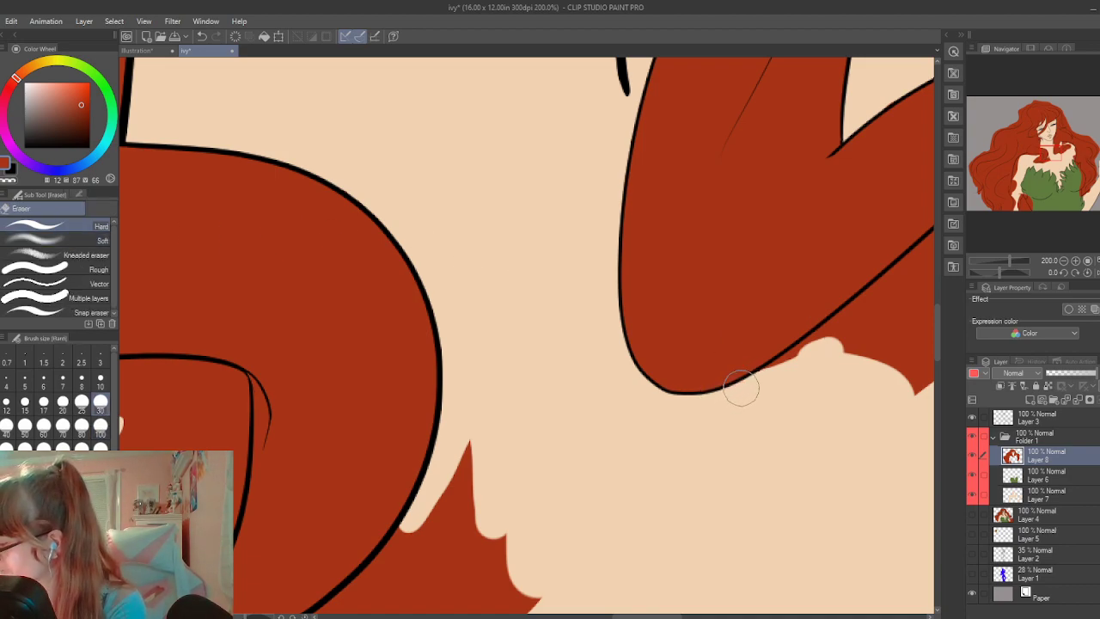
# Erase the remaining red patch on the chest below the rounded lock's lower outer curve
pyautogui.moveTo(937, 339); pyautogui.dragTo(934, 370)
pyautogui.moveTo(401, 245)
pyautogui.mouseDown()
pyautogui.moveTo(378, 358)
pyautogui.moveTo(403, 382)
pyautogui.mouseUp()
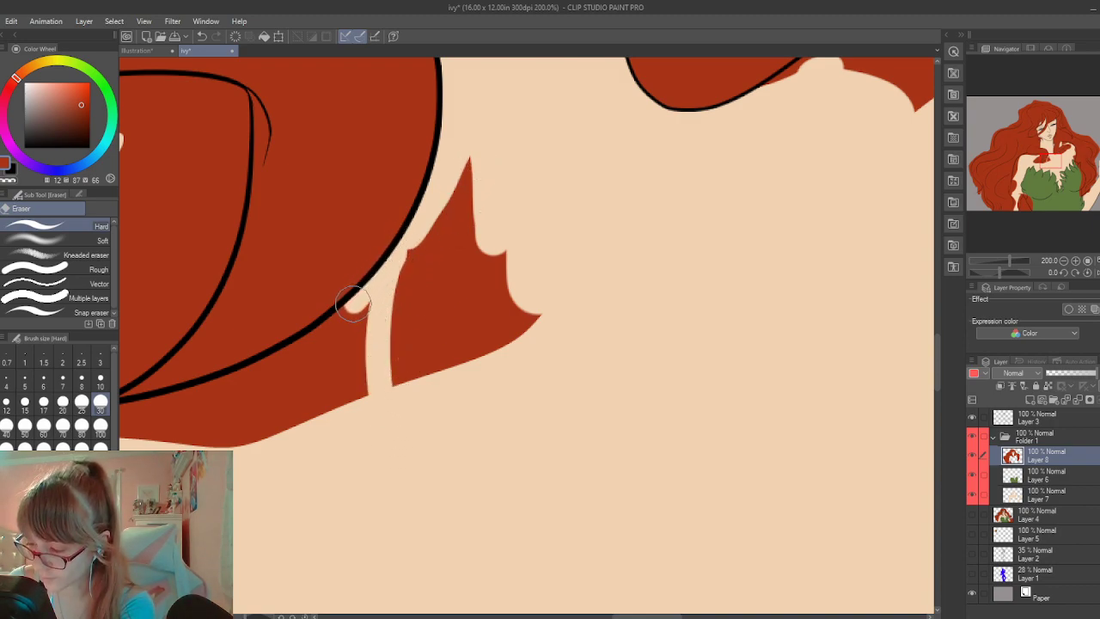
pyautogui.moveTo(301, 348)
pyautogui.mouseDown()
pyautogui.moveTo(126, 410)
pyautogui.moveTo(130, 445)
pyautogui.moveTo(168, 431)
pyautogui.moveTo(135, 424)
pyautogui.moveTo(294, 367)
pyautogui.mouseUp()
pyautogui.moveTo(193, 412)
pyautogui.mouseDown()
pyautogui.moveTo(180, 438)
pyautogui.moveTo(414, 360)
pyautogui.moveTo(195, 460)
pyautogui.moveTo(364, 371)
pyautogui.moveTo(453, 292)
pyautogui.moveTo(356, 343)
pyautogui.moveTo(479, 173)
pyautogui.moveTo(402, 269)
pyautogui.moveTo(479, 229)
pyautogui.moveTo(507, 272)
pyautogui.moveTo(506, 326)
pyautogui.moveTo(456, 338)
pyautogui.mouseUp()
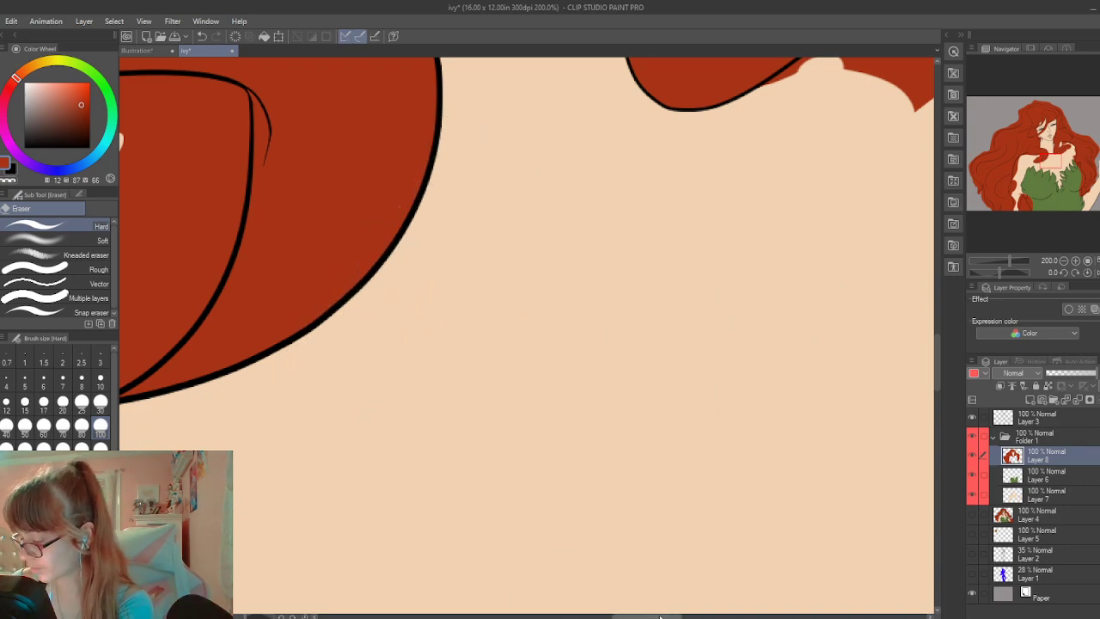
# Erase the upper part of the red filling the skin area enclosed by the curled lock, using eraser size 100
pyautogui.moveTo(636, 615); pyautogui.dragTo(598, 615)
pyautogui.moveTo(408, 280)
pyautogui.mouseDown()
pyautogui.moveTo(617, 135)
pyautogui.moveTo(687, 108)
pyautogui.moveTo(675, 106)
pyautogui.moveTo(681, 122)
pyautogui.moveTo(675, 92)
pyautogui.moveTo(656, 109)
pyautogui.moveTo(635, 98)
pyautogui.moveTo(655, 112)
pyautogui.moveTo(613, 154)
pyautogui.moveTo(584, 159)
pyautogui.moveTo(680, 113)
pyautogui.moveTo(679, 95)
pyautogui.moveTo(641, 110)
pyautogui.moveTo(673, 97)
pyautogui.moveTo(640, 91)
pyautogui.moveTo(657, 104)
pyautogui.moveTo(622, 106)
pyautogui.moveTo(670, 114)
pyautogui.moveTo(652, 94)
pyautogui.moveTo(664, 88)
pyautogui.moveTo(613, 87)
pyautogui.moveTo(656, 87)
pyautogui.moveTo(539, 93)
pyautogui.moveTo(624, 82)
pyautogui.moveTo(564, 82)
pyautogui.moveTo(656, 91)
pyautogui.moveTo(543, 106)
pyautogui.moveTo(554, 112)
pyautogui.moveTo(500, 149)
pyautogui.moveTo(500, 117)
pyautogui.moveTo(543, 105)
pyautogui.moveTo(425, 120)
pyautogui.moveTo(534, 95)
pyautogui.moveTo(416, 94)
pyautogui.moveTo(199, 118)
pyautogui.moveTo(466, 135)
pyautogui.moveTo(328, 129)
pyautogui.moveTo(180, 160)
pyautogui.mouseUp()
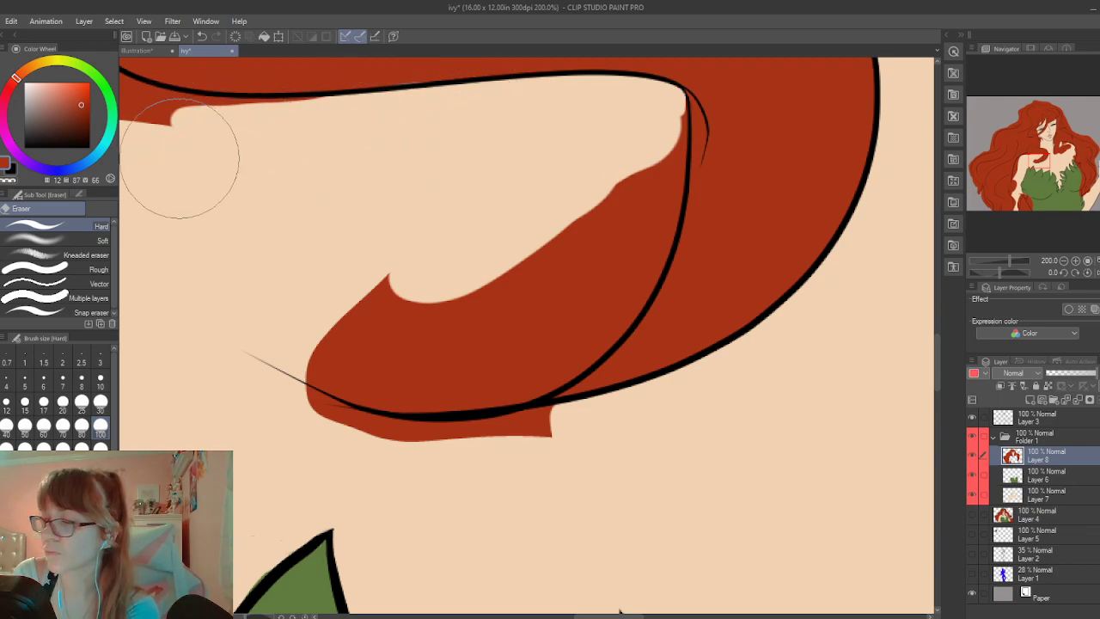
pyautogui.press('p')
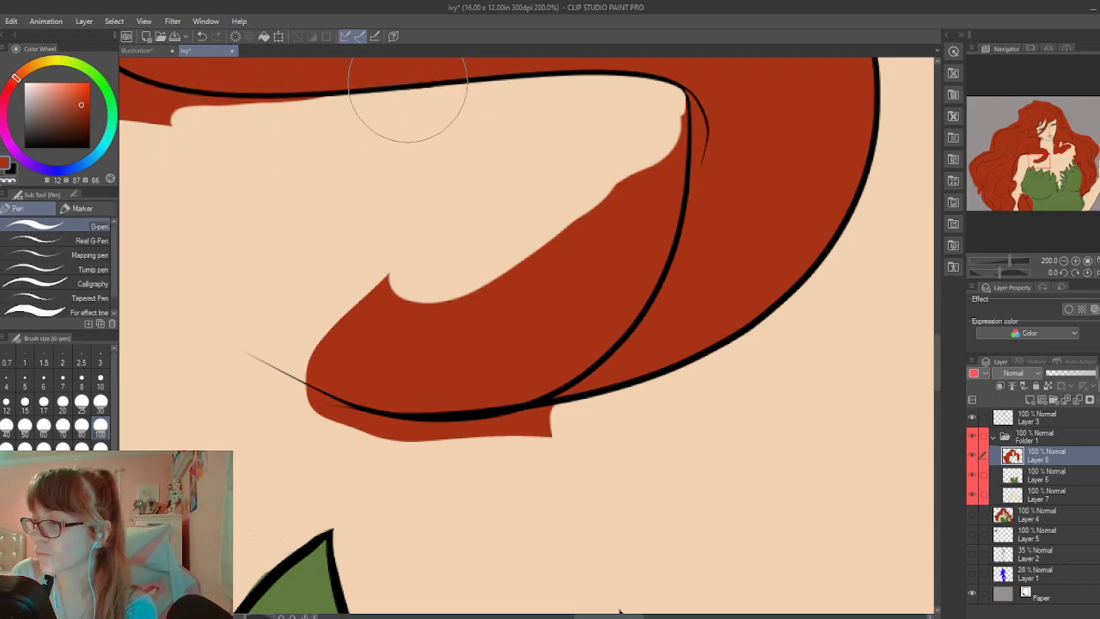
pyautogui.press('e')
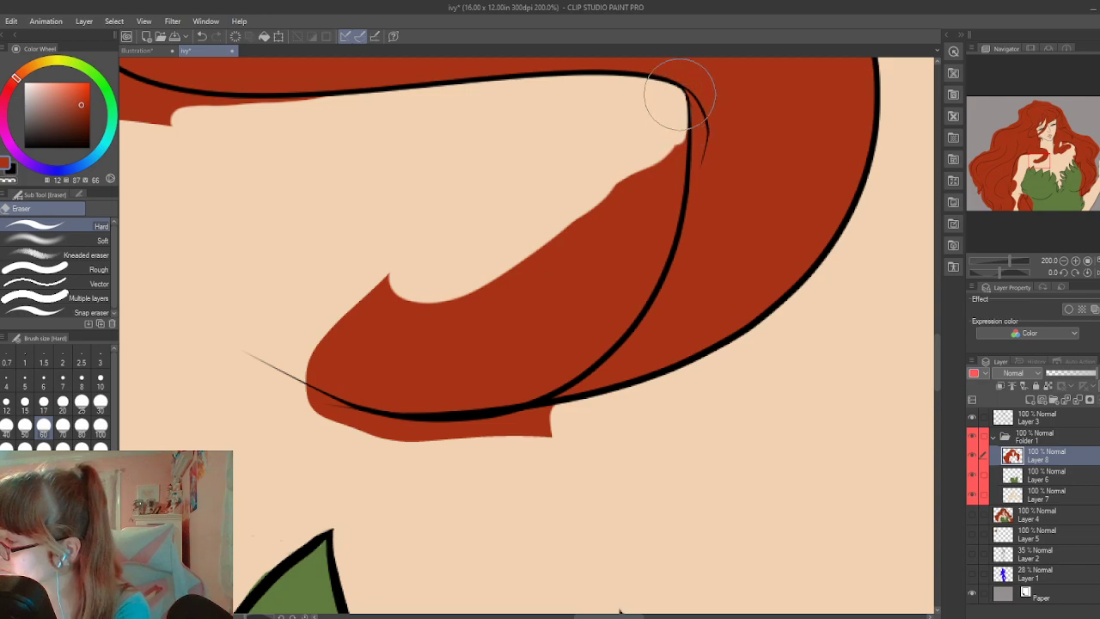
# Erase the rest of the red inside the curled lock's inner curve and below the collarbone line with eraser size 60
pyautogui.moveTo(670, 146)
pyautogui.mouseDown()
pyautogui.moveTo(680, 141)
pyautogui.moveTo(614, 301)
pyautogui.mouseUp()
pyautogui.hotkey('ctrl', 'z')
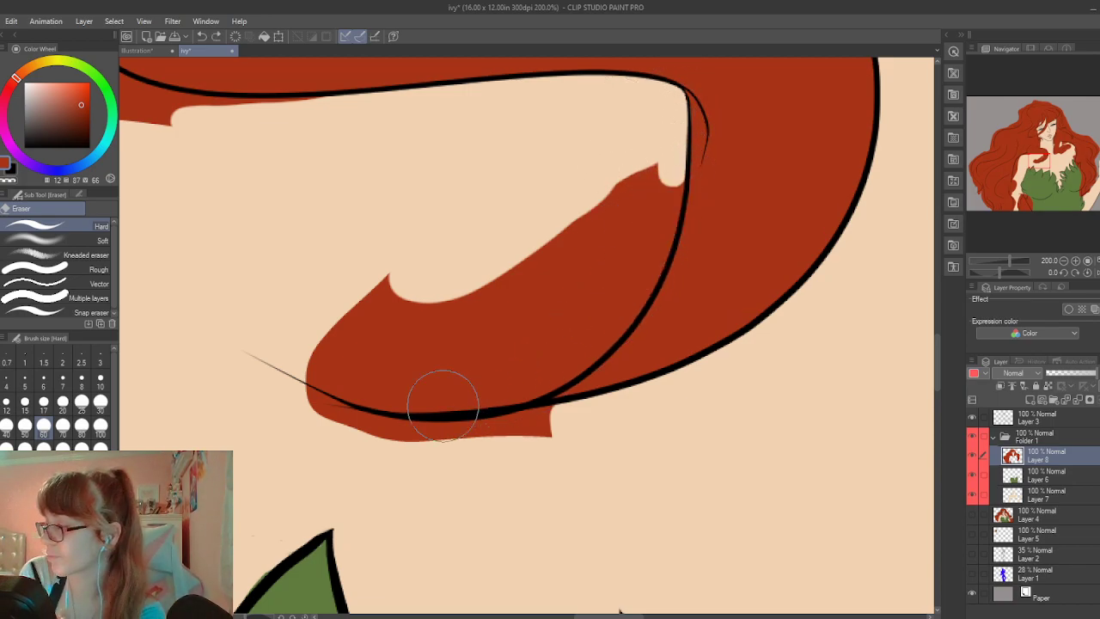
pyautogui.moveTo(646, 179)
pyautogui.mouseDown()
pyautogui.moveTo(655, 213)
pyautogui.moveTo(664, 174)
pyautogui.moveTo(625, 285)
pyautogui.mouseUp()
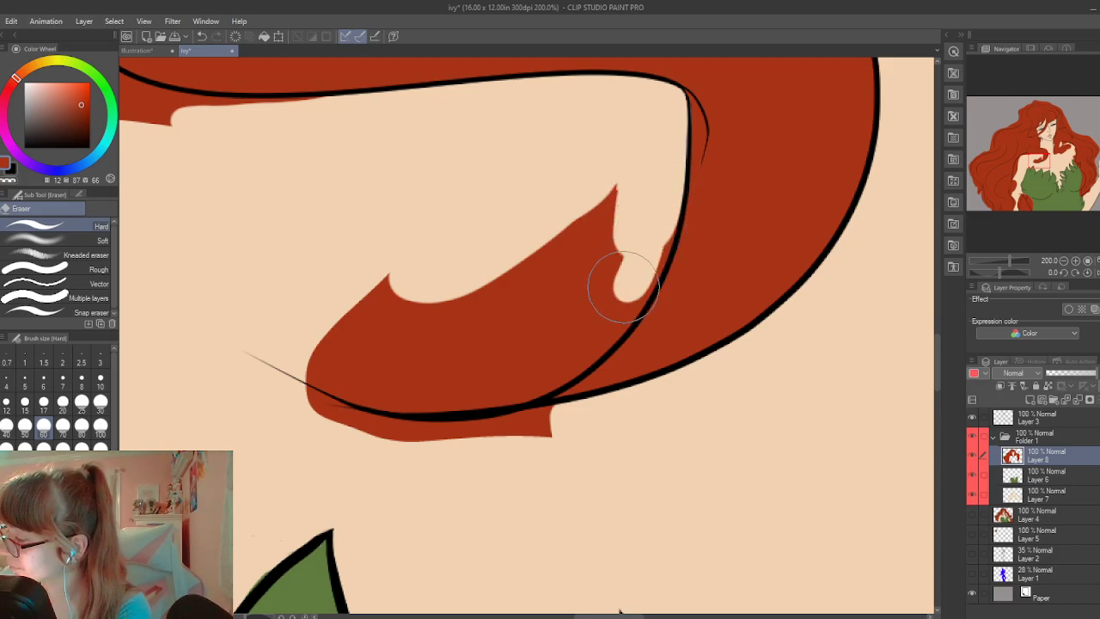
pyautogui.moveTo(669, 232)
pyautogui.mouseDown()
pyautogui.moveTo(503, 373)
pyautogui.moveTo(282, 319)
pyautogui.moveTo(342, 378)
pyautogui.moveTo(624, 182)
pyautogui.moveTo(635, 235)
pyautogui.mouseUp()
pyautogui.moveTo(612, 325)
pyautogui.mouseDown()
pyautogui.moveTo(584, 357)
pyautogui.moveTo(630, 316)
pyautogui.moveTo(544, 385)
pyautogui.moveTo(576, 362)
pyautogui.moveTo(476, 402)
pyautogui.moveTo(310, 389)
pyautogui.moveTo(423, 379)
pyautogui.moveTo(311, 401)
pyautogui.moveTo(476, 451)
pyautogui.moveTo(603, 417)
pyautogui.mouseUp()
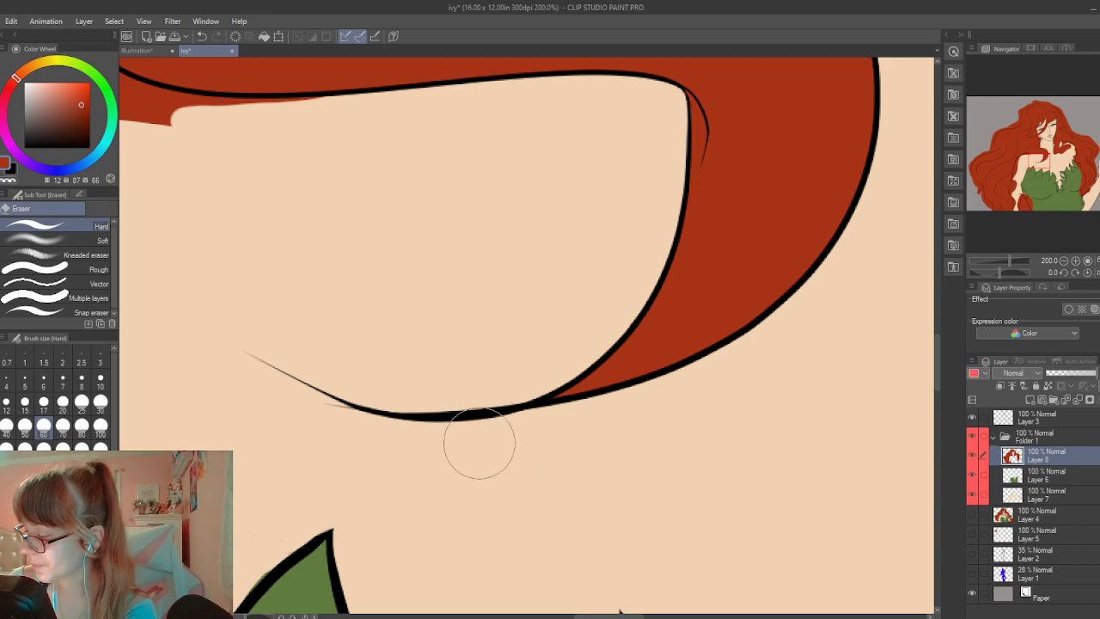
# Erase the red spill under the lock's lower outline and along the top of the shoulder line
pyautogui.moveTo(936, 361)
pyautogui.mouseDown()
pyautogui.moveTo(938, 274)
pyautogui.moveTo(931, 344)
pyautogui.mouseUp()
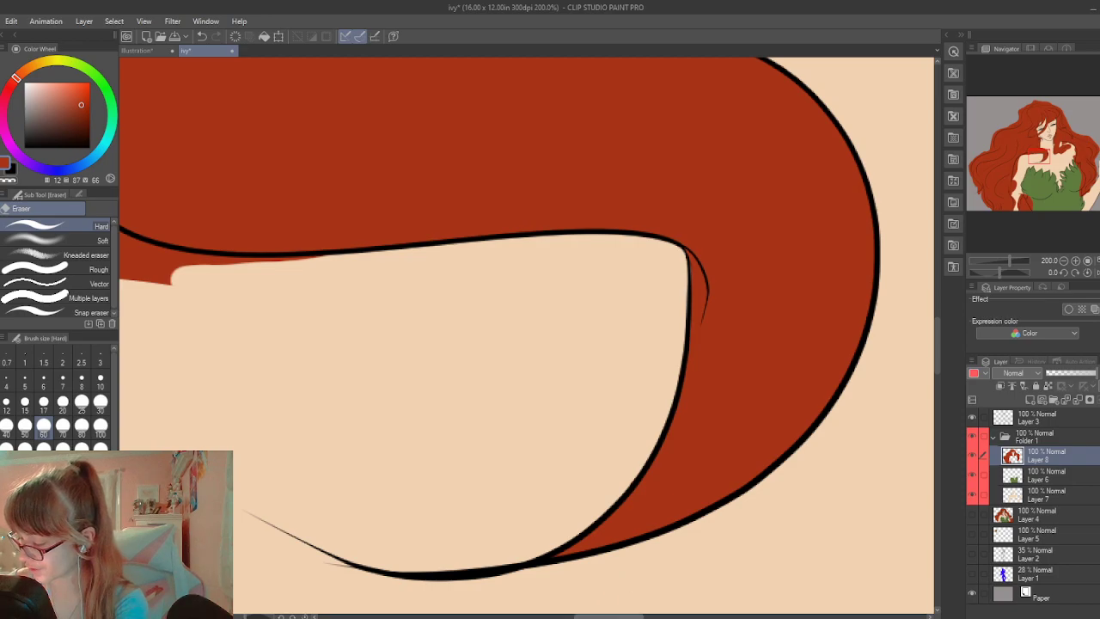
pyautogui.moveTo(615, 615); pyautogui.dragTo(577, 615)
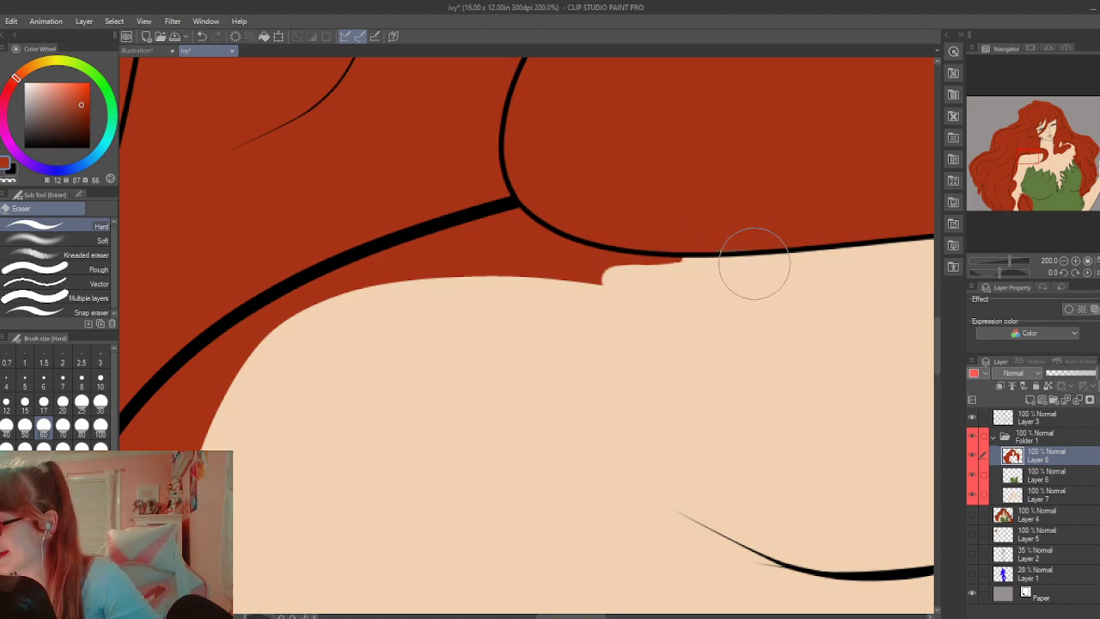
pyautogui.hotkey('ctrl', 'z')
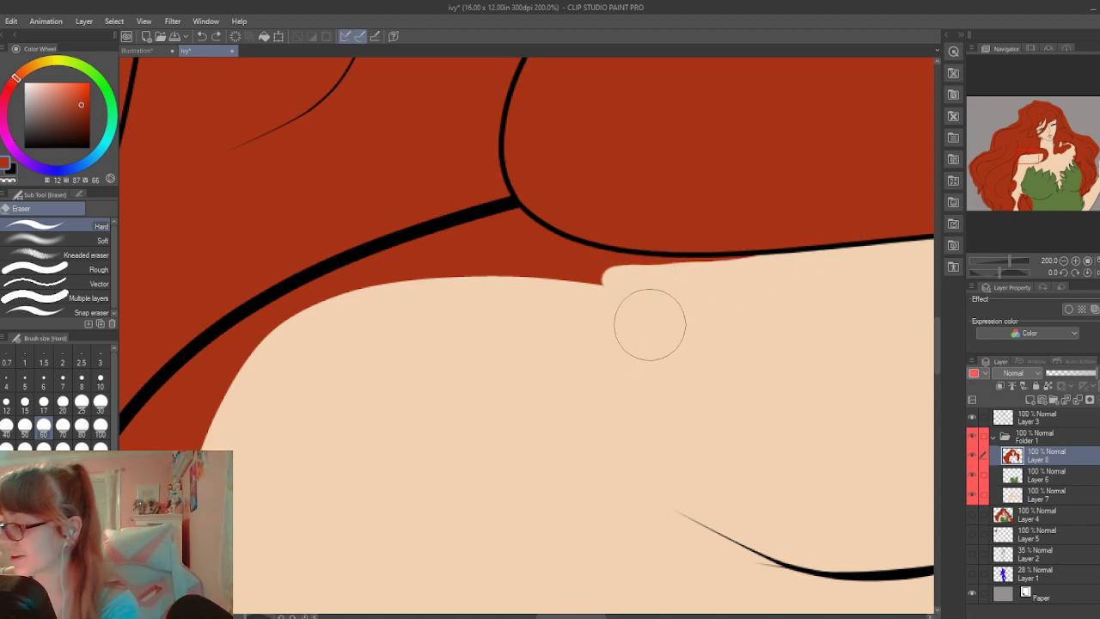
pyautogui.moveTo(517, 220)
pyautogui.mouseDown()
pyautogui.moveTo(570, 261)
pyautogui.moveTo(545, 250)
pyautogui.moveTo(651, 291)
pyautogui.mouseUp()
pyautogui.moveTo(567, 242)
pyautogui.mouseDown()
pyautogui.moveTo(619, 253)
pyautogui.moveTo(604, 258)
pyautogui.moveTo(760, 259)
pyautogui.mouseUp()
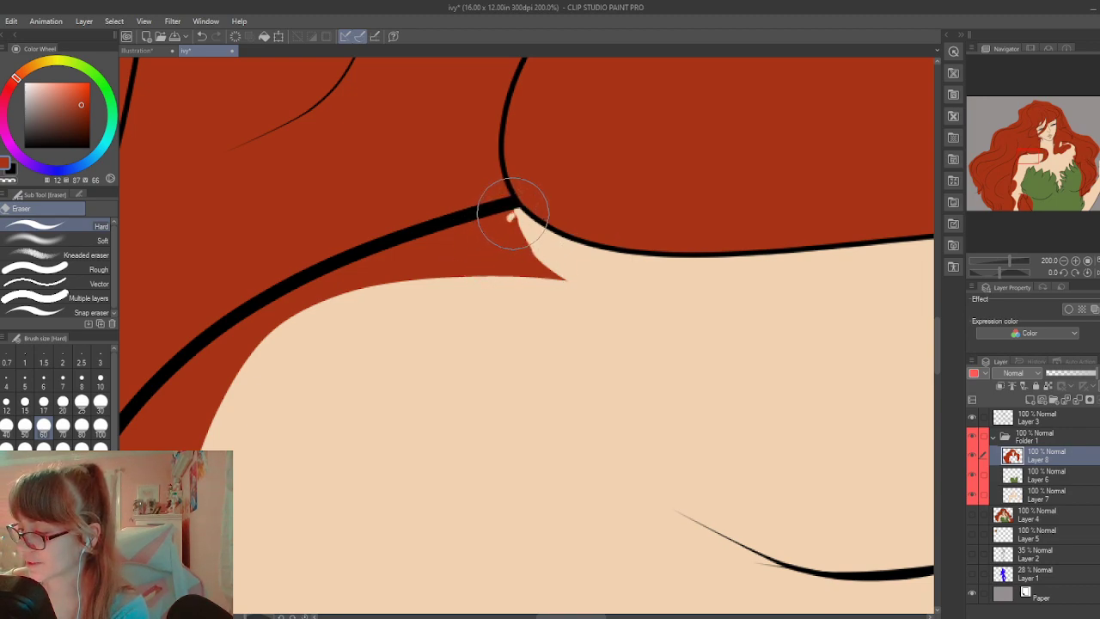
pyautogui.moveTo(513, 212)
pyautogui.mouseDown()
pyautogui.moveTo(249, 328)
pyautogui.moveTo(474, 228)
pyautogui.moveTo(467, 217)
pyautogui.moveTo(515, 234)
pyautogui.moveTo(570, 287)
pyautogui.moveTo(502, 241)
pyautogui.moveTo(473, 287)
pyautogui.moveTo(434, 277)
pyautogui.moveTo(301, 425)
pyautogui.moveTo(184, 397)
pyautogui.moveTo(459, 546)
pyautogui.mouseUp()
# Erase the stray green outside the upper leaf tips' outlines on Layer 6
pyautogui.scroll(-5, 932, 373)
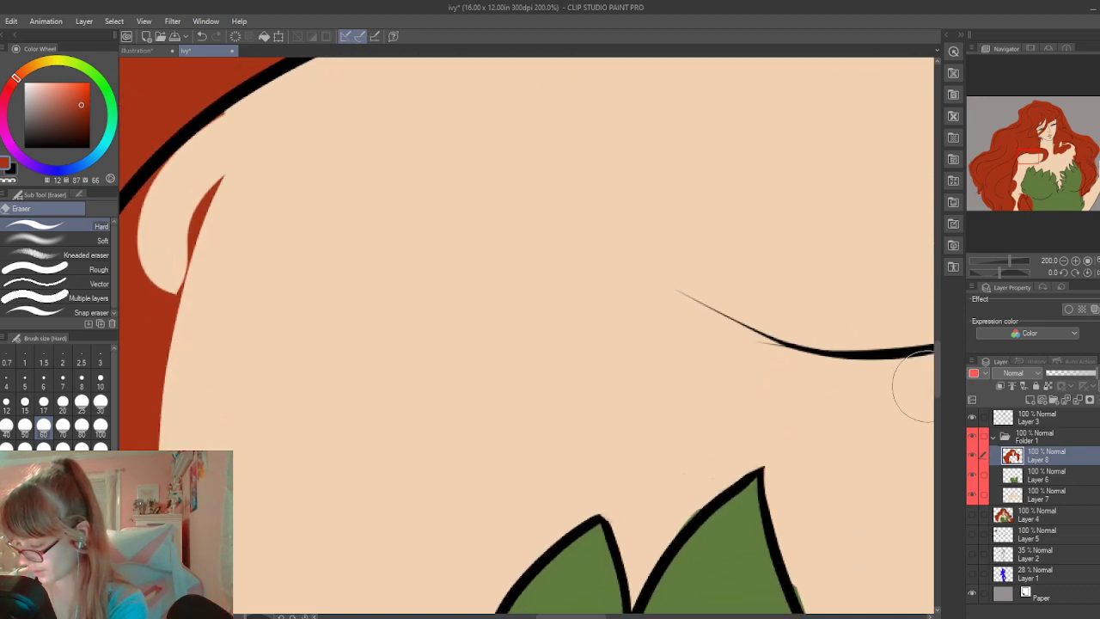
pyautogui.click(1004, 475)
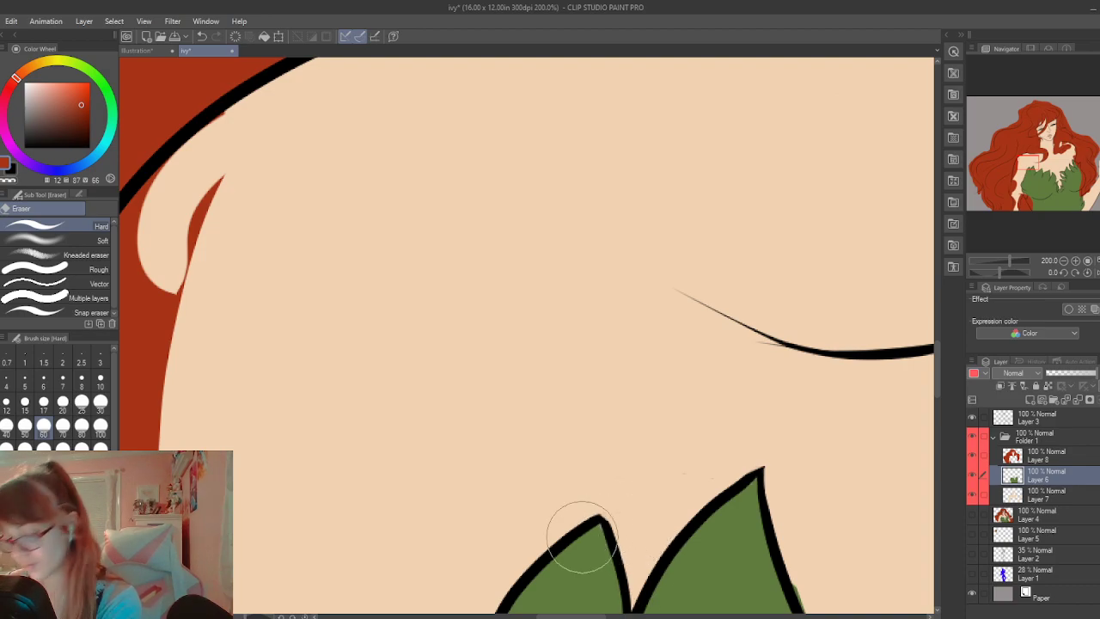
# Erase the red strip inside the shoulder and upper-arm outline on Layer 8
pyautogui.click(1026, 458)
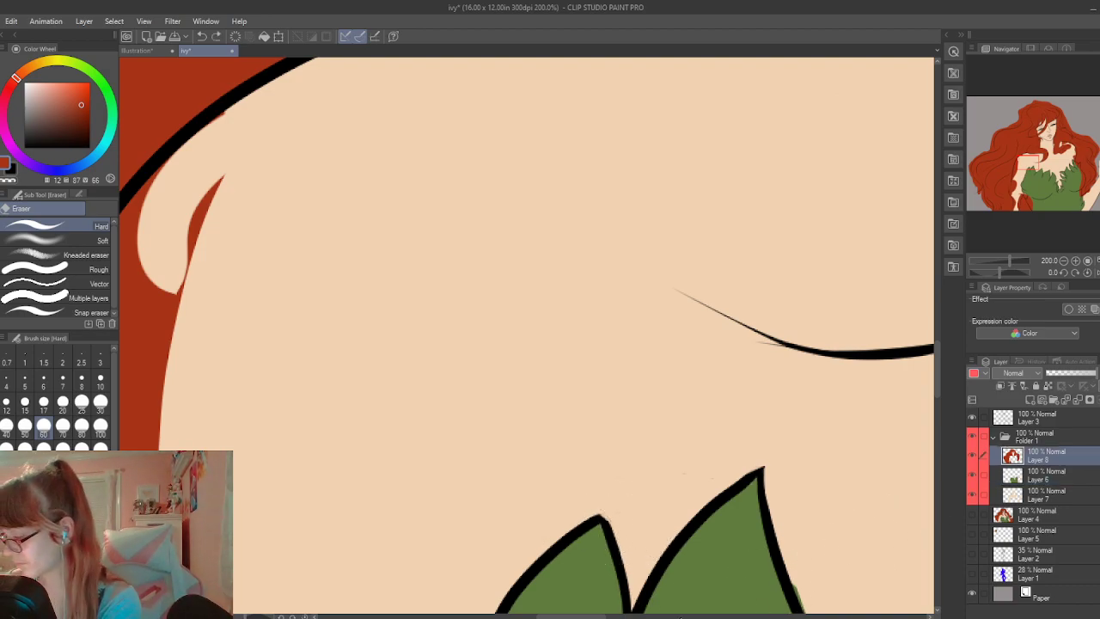
pyautogui.moveTo(586, 616); pyautogui.dragTo(559, 616)
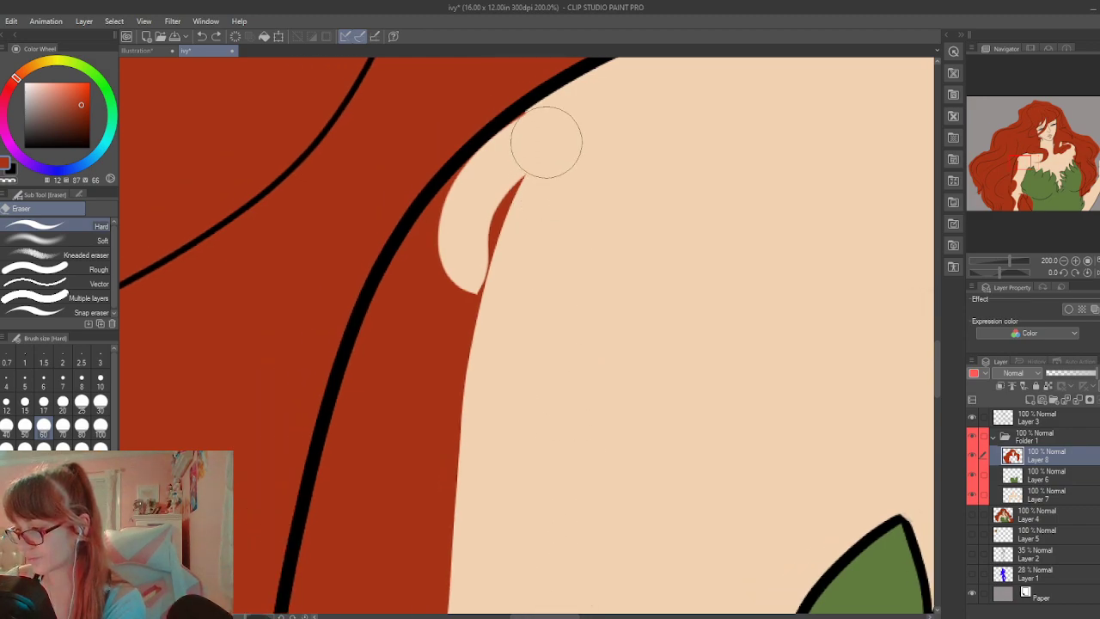
pyautogui.moveTo(547, 143)
pyautogui.mouseDown()
pyautogui.moveTo(501, 229)
pyautogui.moveTo(488, 218)
pyautogui.moveTo(546, 112)
pyautogui.moveTo(404, 269)
pyautogui.moveTo(375, 423)
pyautogui.moveTo(503, 135)
pyautogui.moveTo(447, 197)
pyautogui.moveTo(407, 275)
pyautogui.moveTo(369, 488)
pyautogui.moveTo(406, 263)
pyautogui.moveTo(379, 303)
pyautogui.moveTo(392, 271)
pyautogui.moveTo(354, 408)
pyautogui.moveTo(365, 353)
pyautogui.moveTo(377, 330)
pyautogui.moveTo(340, 530)
pyautogui.moveTo(366, 380)
pyautogui.moveTo(337, 513)
pyautogui.moveTo(461, 263)
pyautogui.moveTo(381, 491)
pyautogui.moveTo(402, 474)
pyautogui.moveTo(497, 261)
pyautogui.moveTo(407, 528)
pyautogui.moveTo(437, 510)
pyautogui.moveTo(485, 343)
pyautogui.moveTo(450, 591)
pyautogui.moveTo(549, 341)
pyautogui.mouseUp()
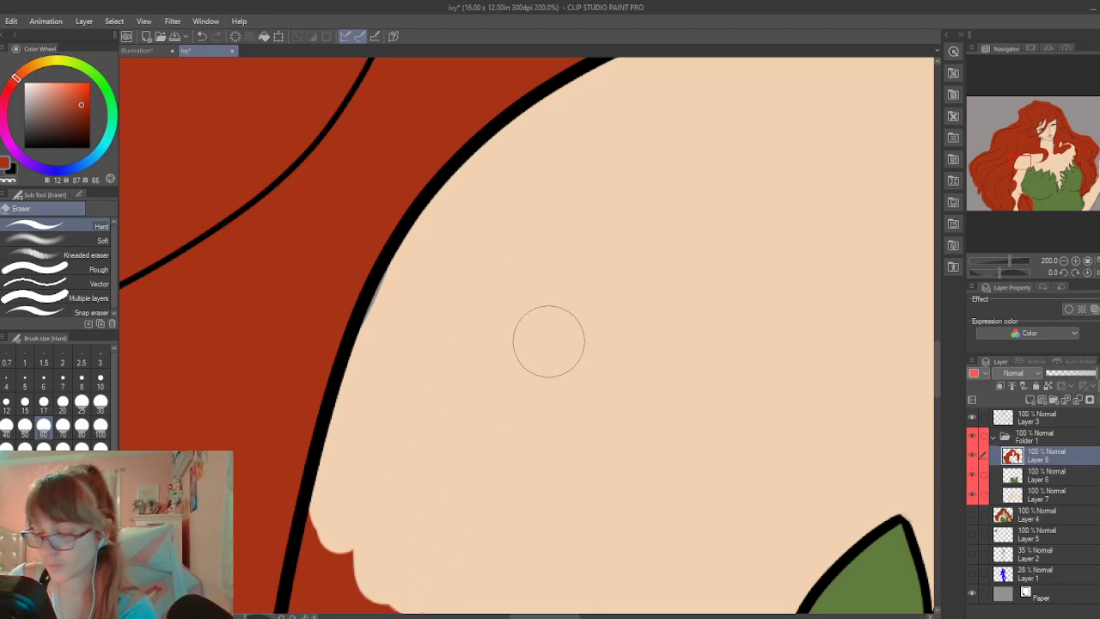
# Fill the small grey gap along the shoulder outline on Layer 7 with the sampled skin color using the G-pen
pyautogui.click(1020, 501)
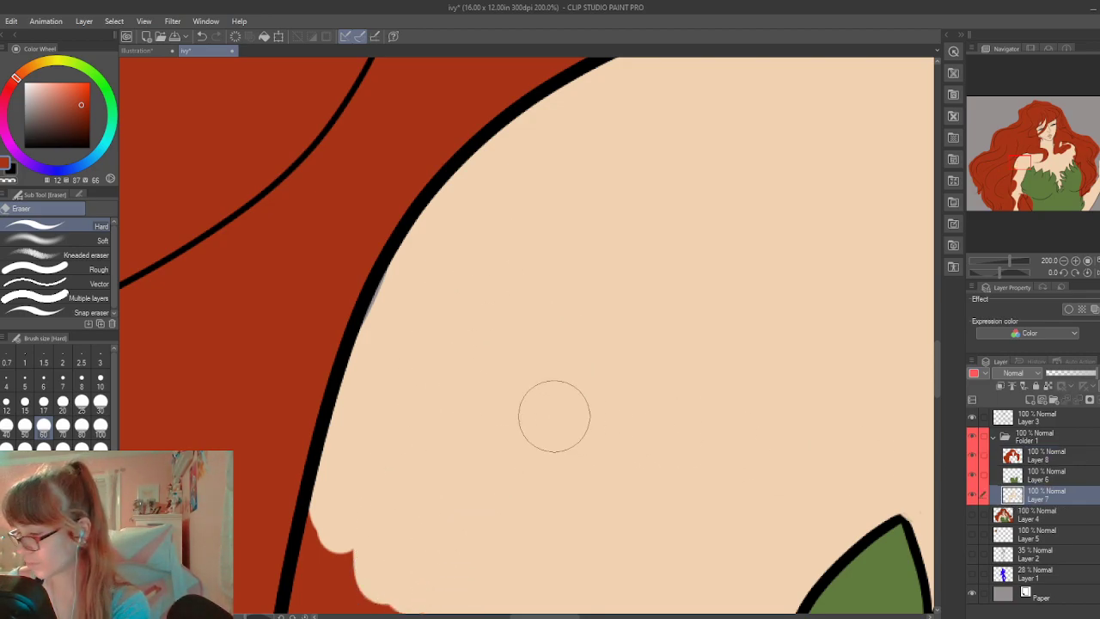
pyautogui.moveTo(389, 311)
pyautogui.mouseDown()
pyautogui.moveTo(373, 307)
pyautogui.moveTo(385, 284)
pyautogui.mouseUp()
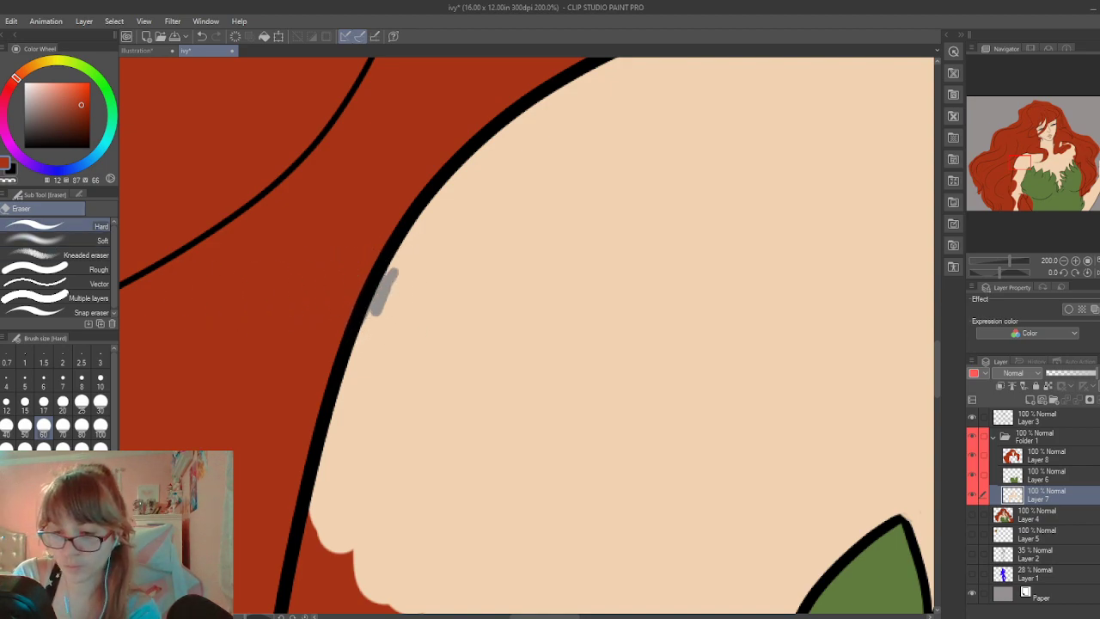
pyautogui.press('p')
pyautogui.keyDown('alt'); pyautogui.click(479, 314); pyautogui.keyUp('alt')
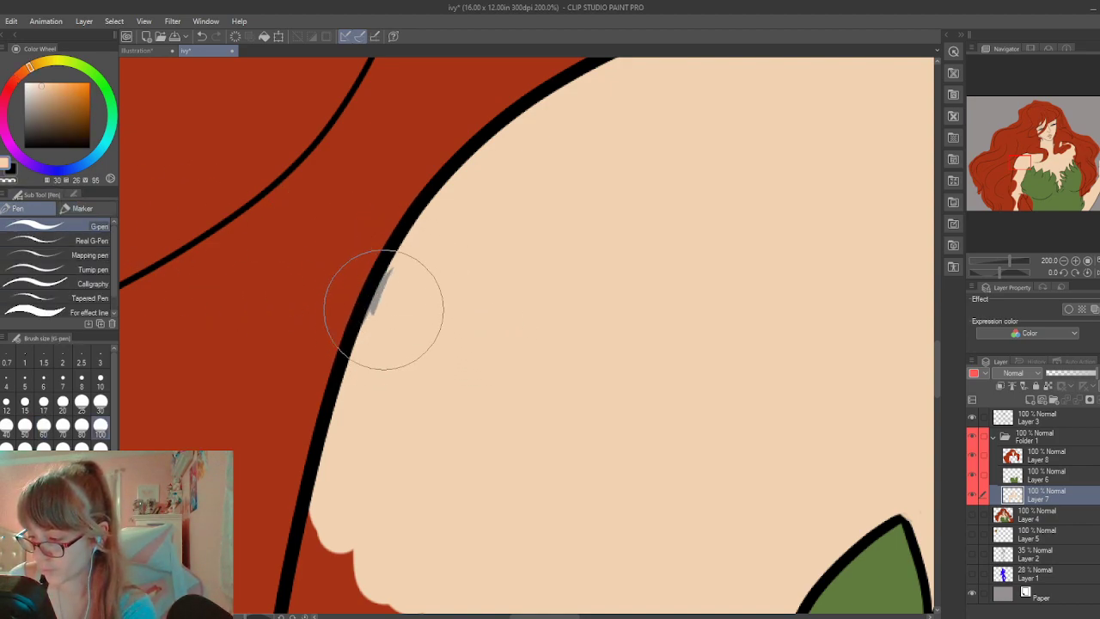
pyautogui.moveTo(384, 309); pyautogui.dragTo(368, 355)
pyautogui.keyDown('alt'); pyautogui.click(338, 222); pyautogui.keyUp('alt')
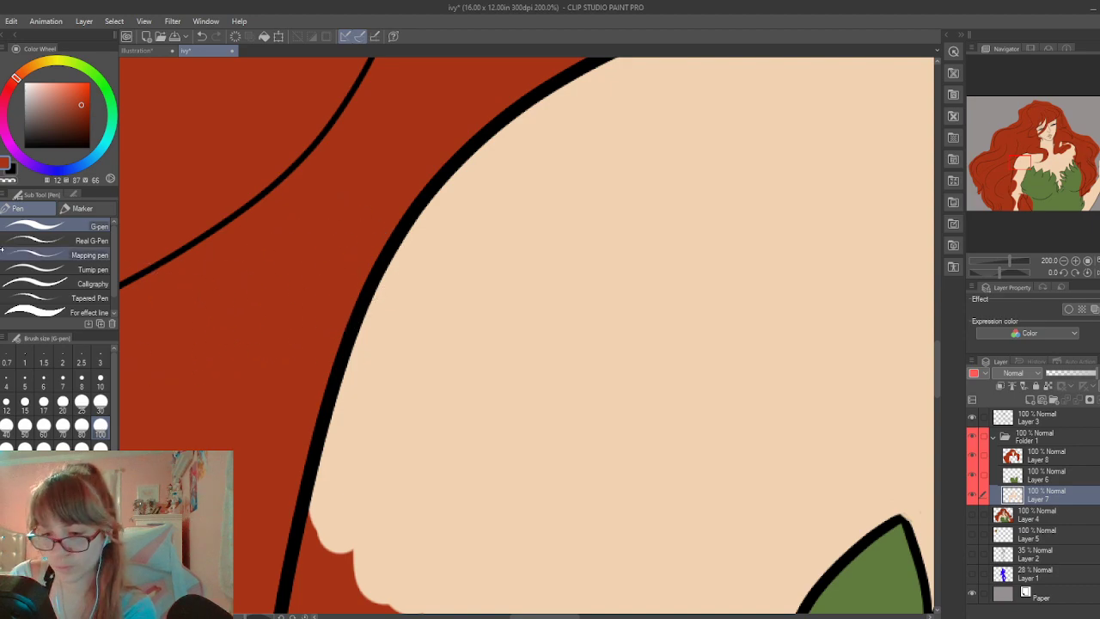
# Erase the red spill inside the arm outline further down the arm on Layer 8
pyautogui.press('e')
pyautogui.click(1011, 459)
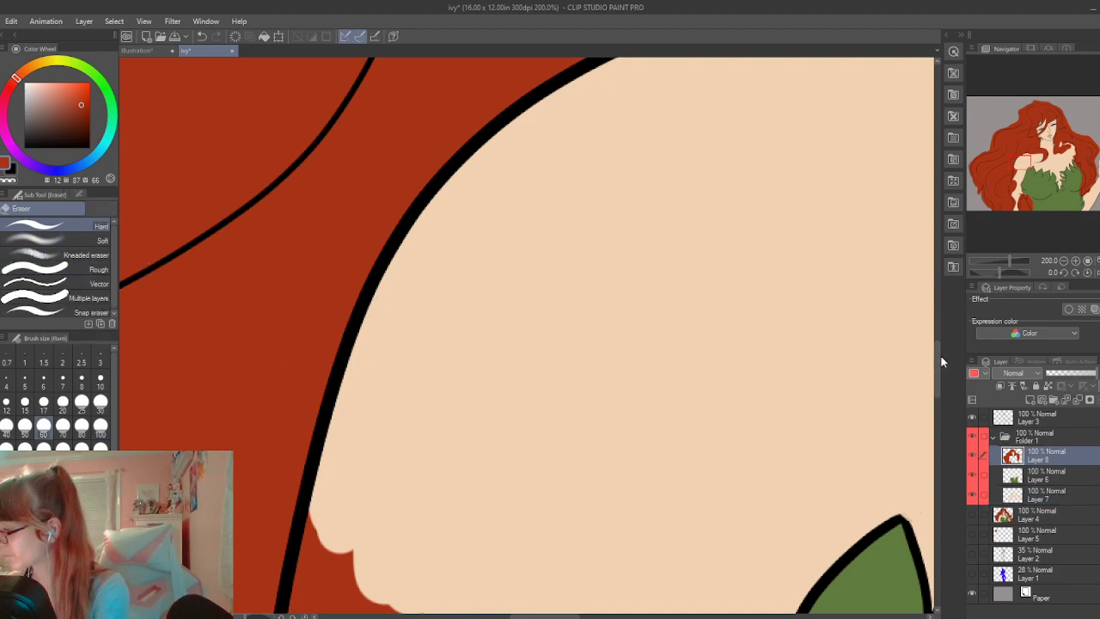
pyautogui.moveTo(941, 356); pyautogui.dragTo(940, 398)
pyautogui.moveTo(414, 404)
pyautogui.mouseDown()
pyautogui.moveTo(425, 171)
pyautogui.moveTo(344, 526)
pyautogui.moveTo(401, 287)
pyautogui.moveTo(366, 287)
pyautogui.moveTo(409, 281)
pyautogui.moveTo(367, 435)
pyautogui.moveTo(328, 221)
pyautogui.moveTo(315, 351)
pyautogui.moveTo(327, 120)
pyautogui.mouseUp()
pyautogui.moveTo(322, 169)
pyautogui.mouseDown()
pyautogui.moveTo(349, 189)
pyautogui.moveTo(333, 312)
pyautogui.moveTo(316, 127)
pyautogui.moveTo(261, 514)
pyautogui.moveTo(292, 360)
pyautogui.moveTo(285, 505)
pyautogui.moveTo(316, 386)
pyautogui.moveTo(323, 455)
pyautogui.mouseUp()
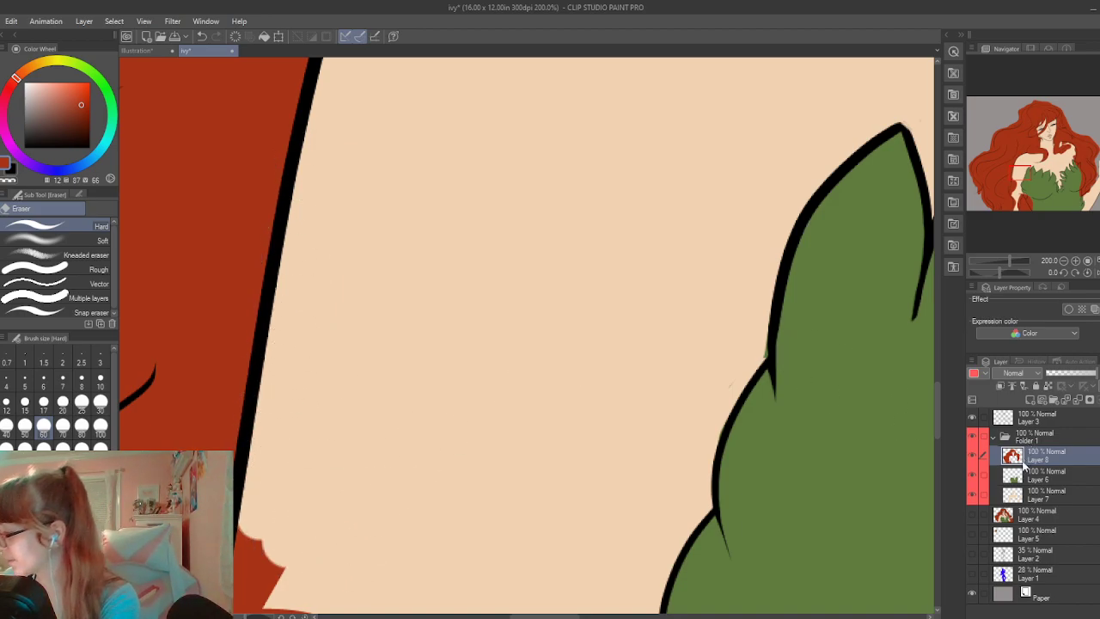
# Erase the stray green specks outside the scalloped leaf outlines beside the arm on Layer 6
pyautogui.click(1024, 475)
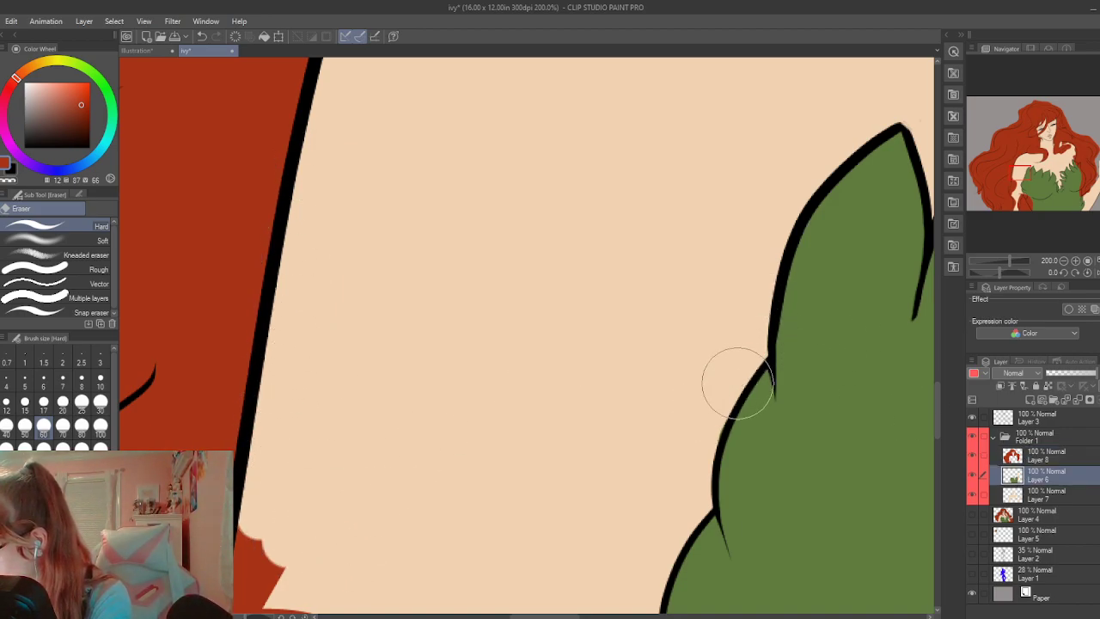
pyautogui.click(1036, 458)
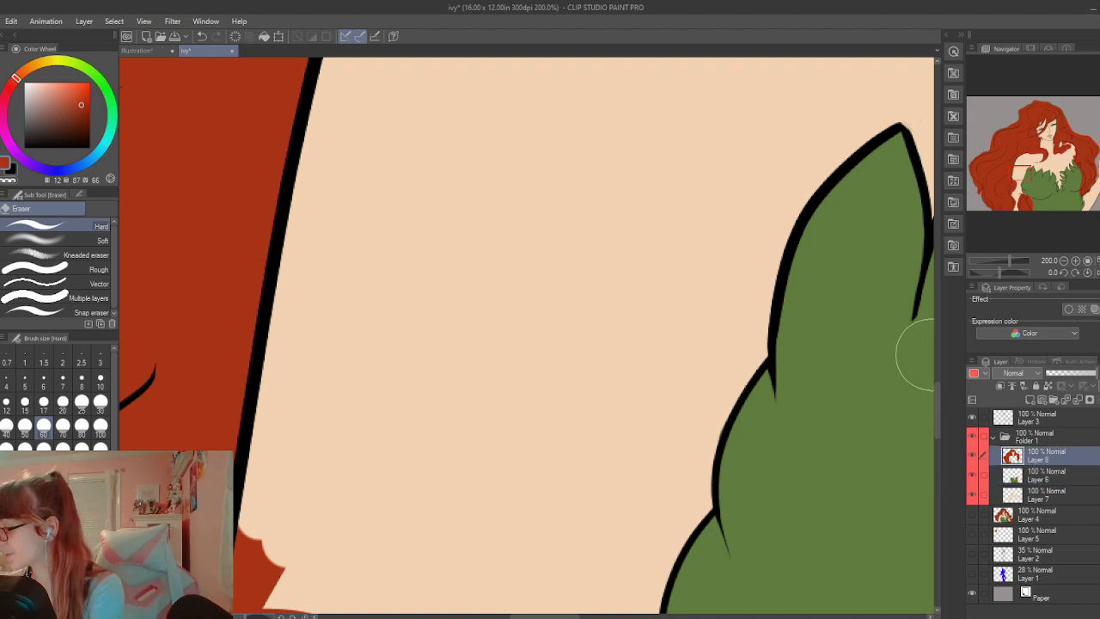
pyautogui.moveTo(937, 403); pyautogui.dragTo(938, 438)
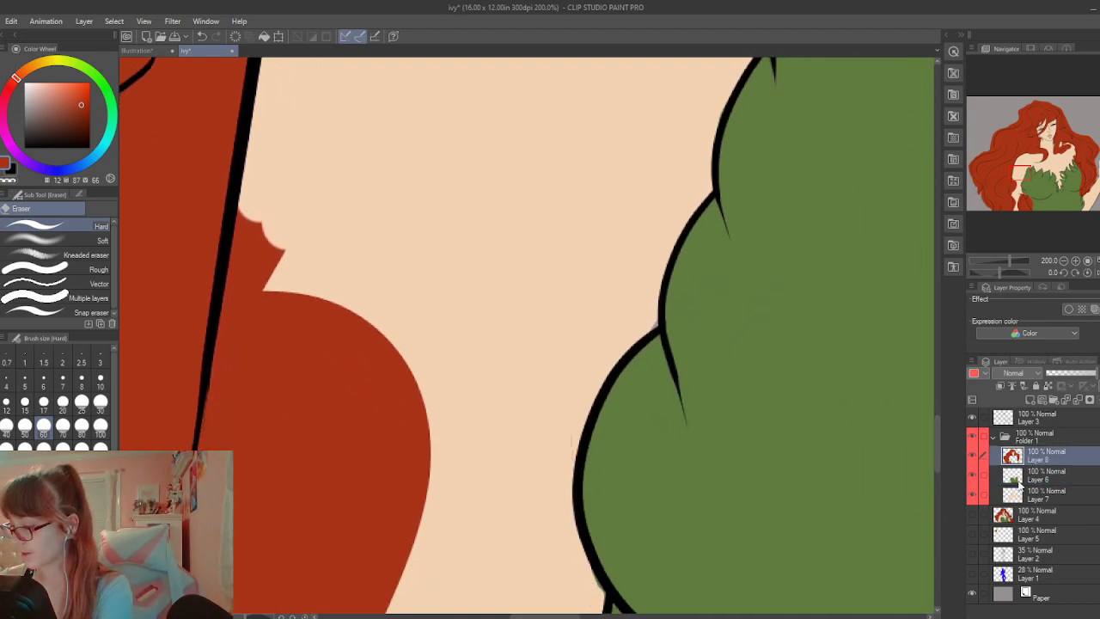
pyautogui.click(1035, 479)
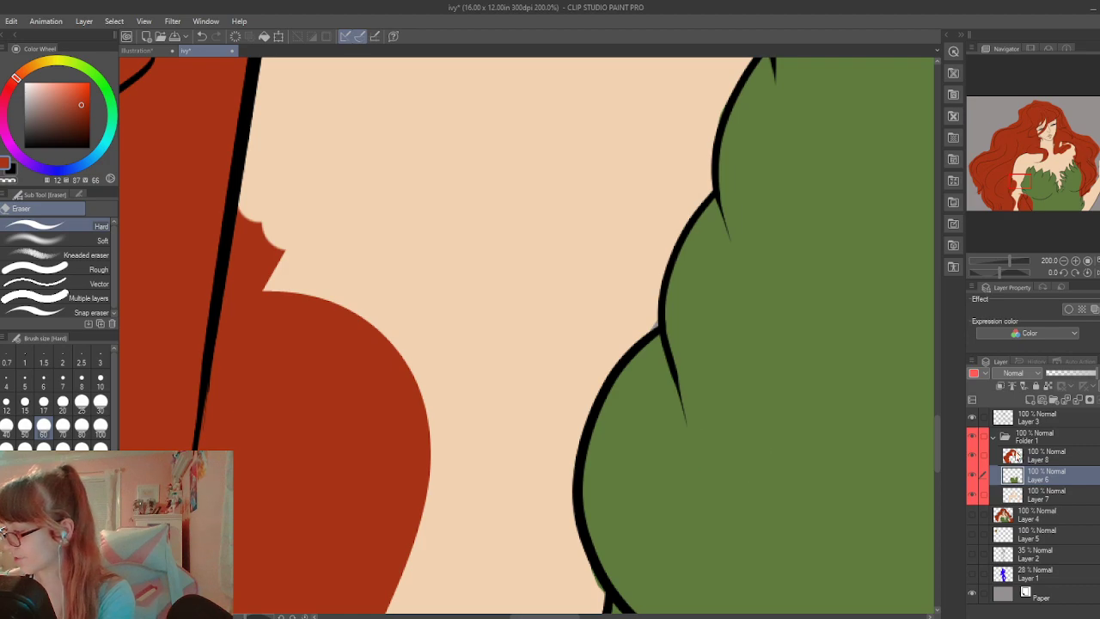
# Erase strips of the red spill covering the skin inside the upper-arm outline on Layer 8
pyautogui.click(1024, 463)
pyautogui.moveTo(253, 190)
pyautogui.mouseDown()
pyautogui.moveTo(246, 346)
pyautogui.moveTo(263, 179)
pyautogui.mouseUp()
pyautogui.moveTo(277, 245)
pyautogui.mouseDown()
pyautogui.moveTo(263, 316)
pyautogui.moveTo(261, 492)
pyautogui.mouseUp()
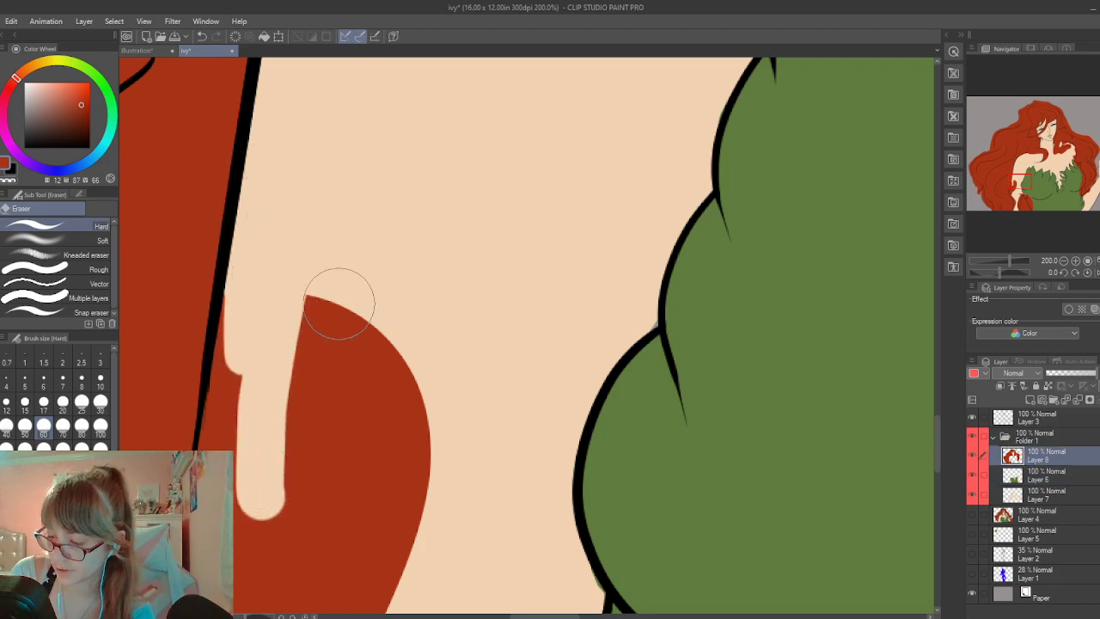
pyautogui.moveTo(354, 313); pyautogui.dragTo(356, 484)
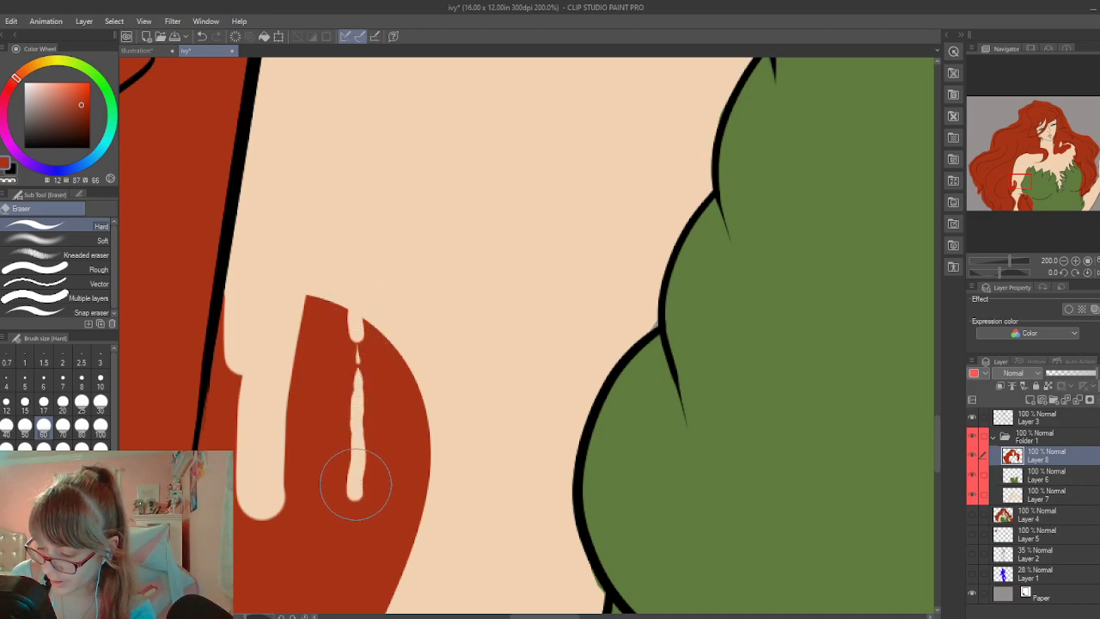
pyautogui.moveTo(935, 416); pyautogui.dragTo(915, 448)
pyautogui.moveTo(319, 255)
pyautogui.mouseDown()
pyautogui.moveTo(307, 217)
pyautogui.moveTo(292, 504)
pyautogui.mouseUp()
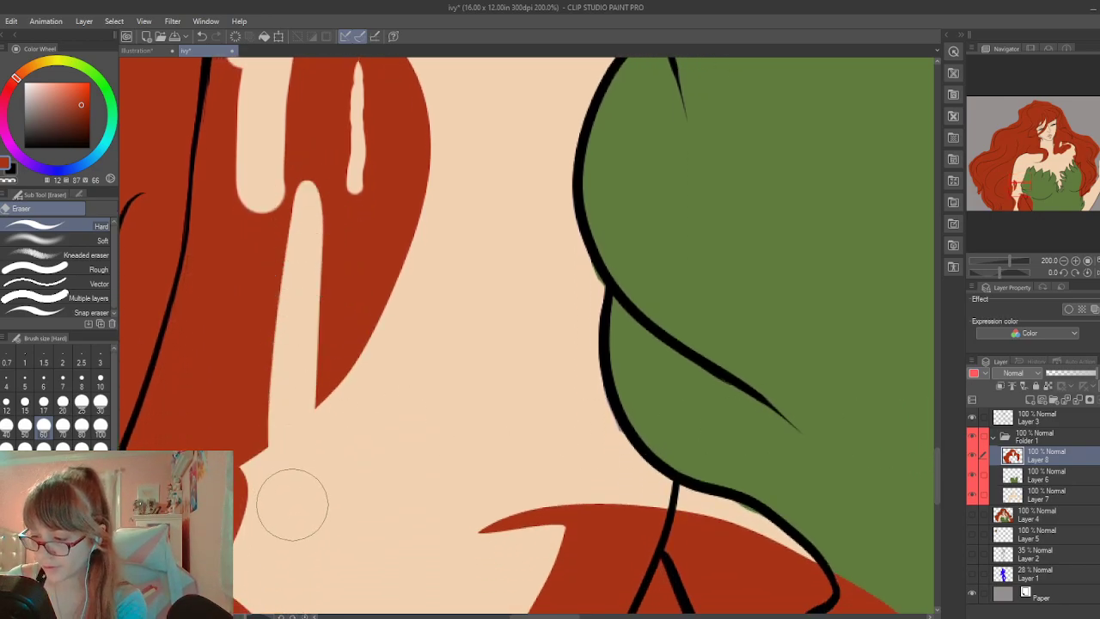
pyautogui.moveTo(235, 265); pyautogui.dragTo(191, 464)
pyautogui.moveTo(350, 262); pyautogui.dragTo(318, 513)
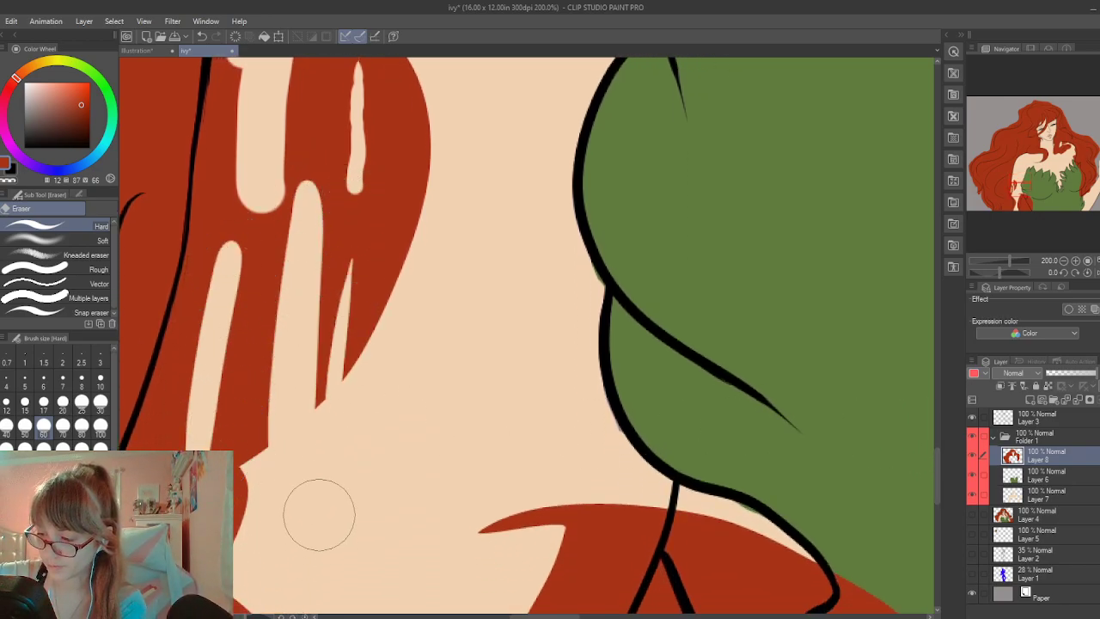
pyautogui.moveTo(388, 203); pyautogui.dragTo(362, 580)
pyautogui.moveTo(402, 153); pyautogui.dragTo(379, 468)
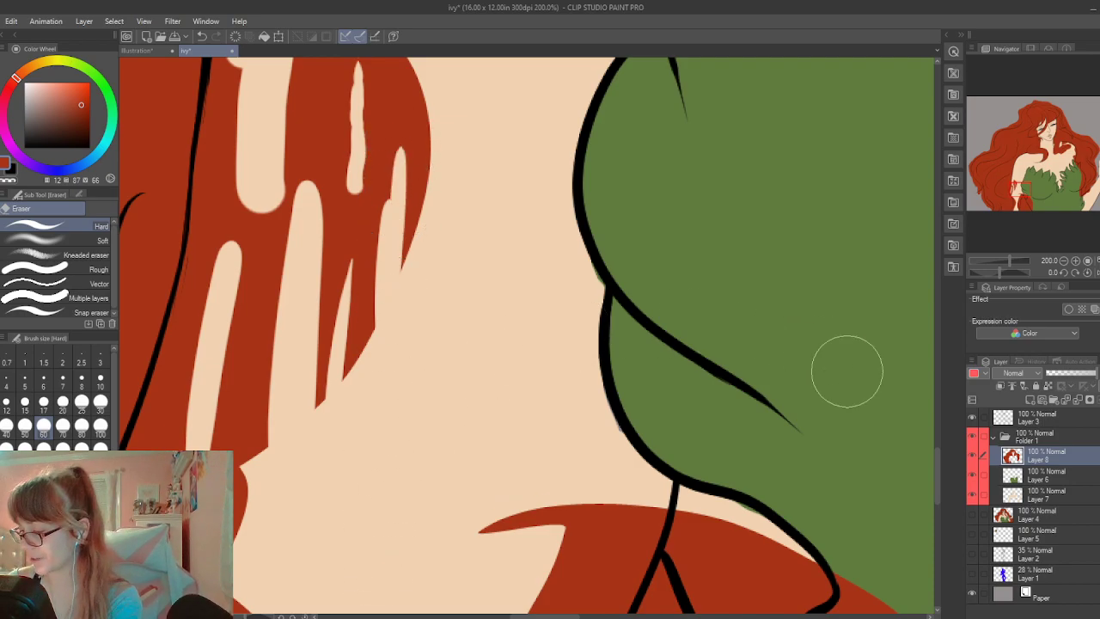
# Erase the green slivers under the bust's lower leaf outline on Layer 6 and the leftover red streaks inside the upper arm on Layer 8
pyautogui.click(1035, 476)
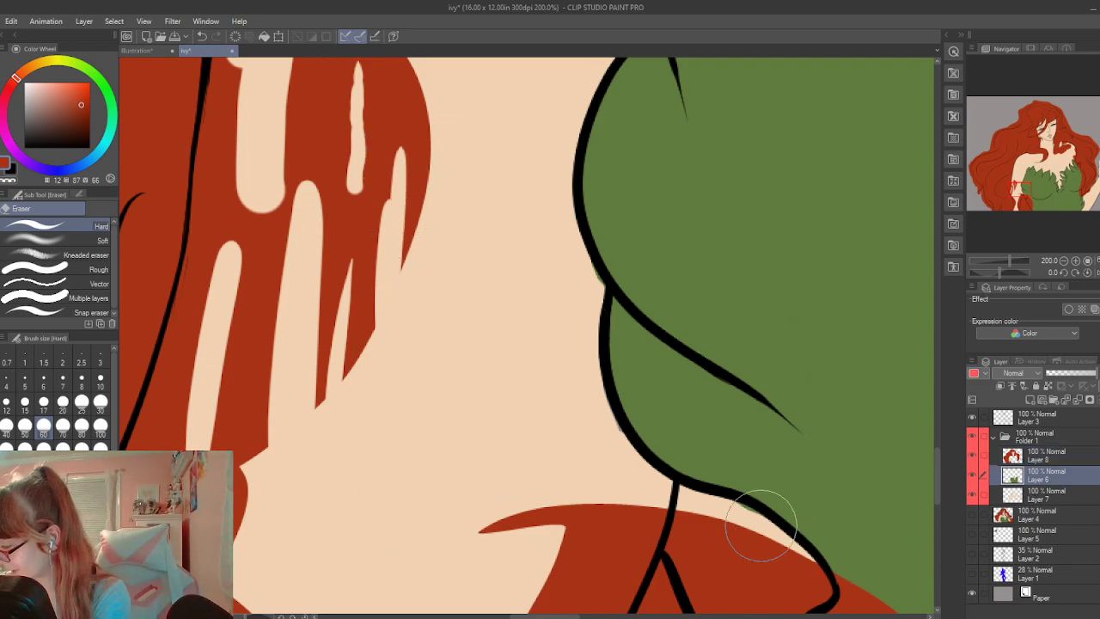
pyautogui.click(1018, 458)
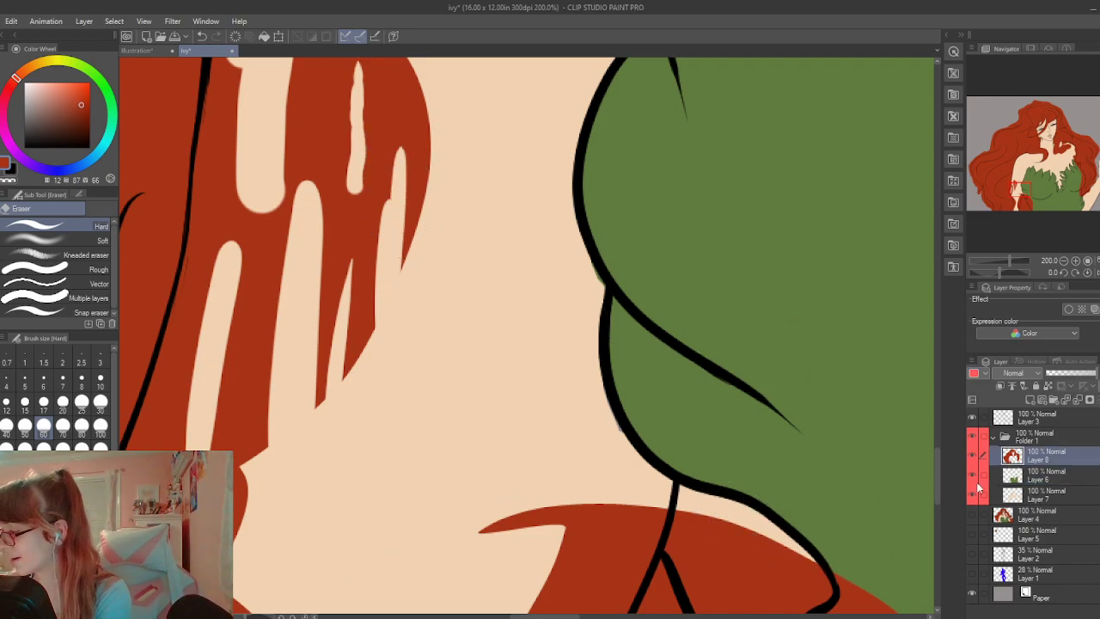
pyautogui.moveTo(939, 467); pyautogui.dragTo(937, 450)
pyautogui.moveTo(350, 535)
pyautogui.mouseDown()
pyautogui.moveTo(319, 489)
pyautogui.moveTo(313, 554)
pyautogui.moveTo(417, 322)
pyautogui.moveTo(388, 412)
pyautogui.moveTo(421, 163)
pyautogui.moveTo(340, 412)
pyautogui.moveTo(317, 176)
pyautogui.moveTo(344, 412)
pyautogui.moveTo(378, 223)
pyautogui.moveTo(277, 401)
pyautogui.moveTo(291, 289)
pyautogui.moveTo(254, 388)
pyautogui.moveTo(230, 122)
pyautogui.moveTo(196, 455)
pyautogui.moveTo(245, 184)
pyautogui.moveTo(234, 559)
pyautogui.moveTo(262, 445)
pyautogui.moveTo(267, 467)
pyautogui.moveTo(387, 393)
pyautogui.mouseUp()
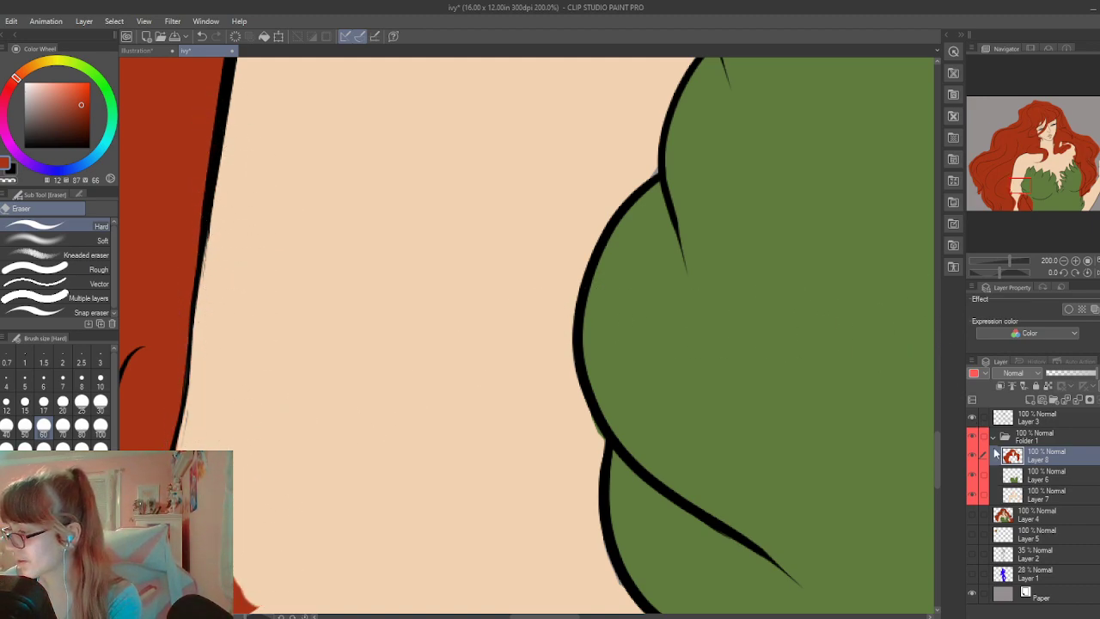
# Fill the small grey gap at the notch between two leaf scallops on Layer 7 with the sampled skin color using the G-pen
pyautogui.click(1027, 494)
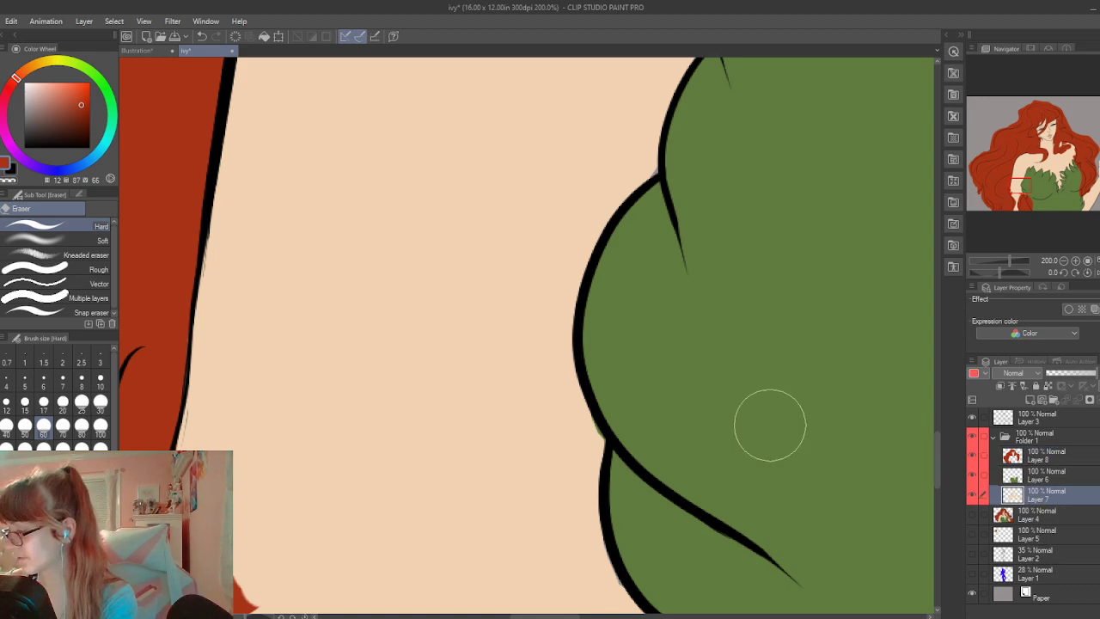
pyautogui.keyDown('alt'); pyautogui.click(491, 304); pyautogui.keyUp('alt')
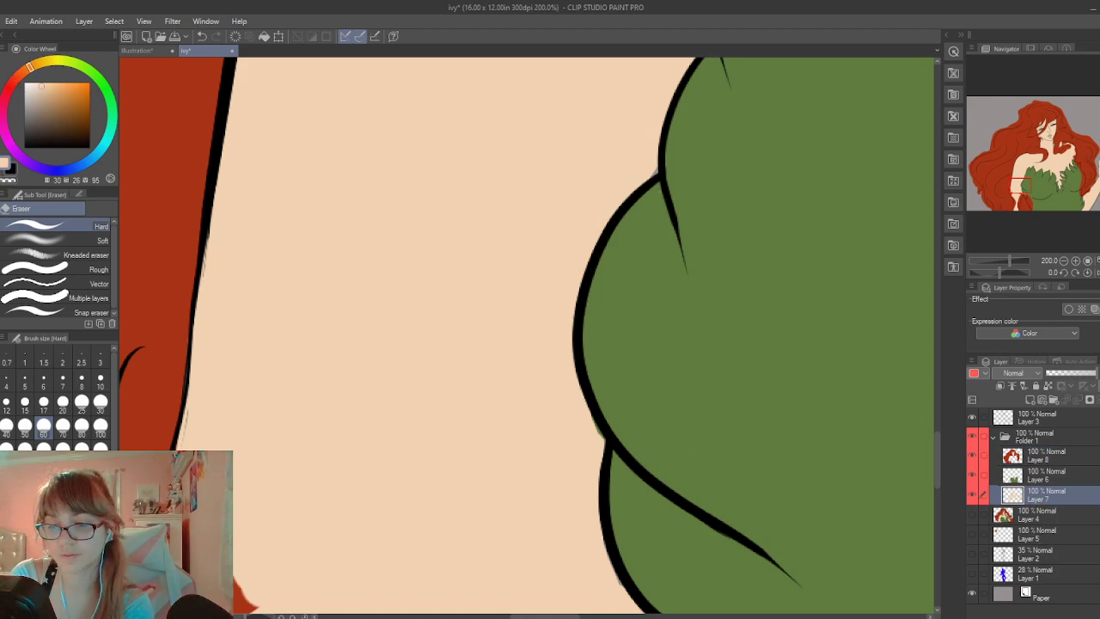
pyautogui.press('p')
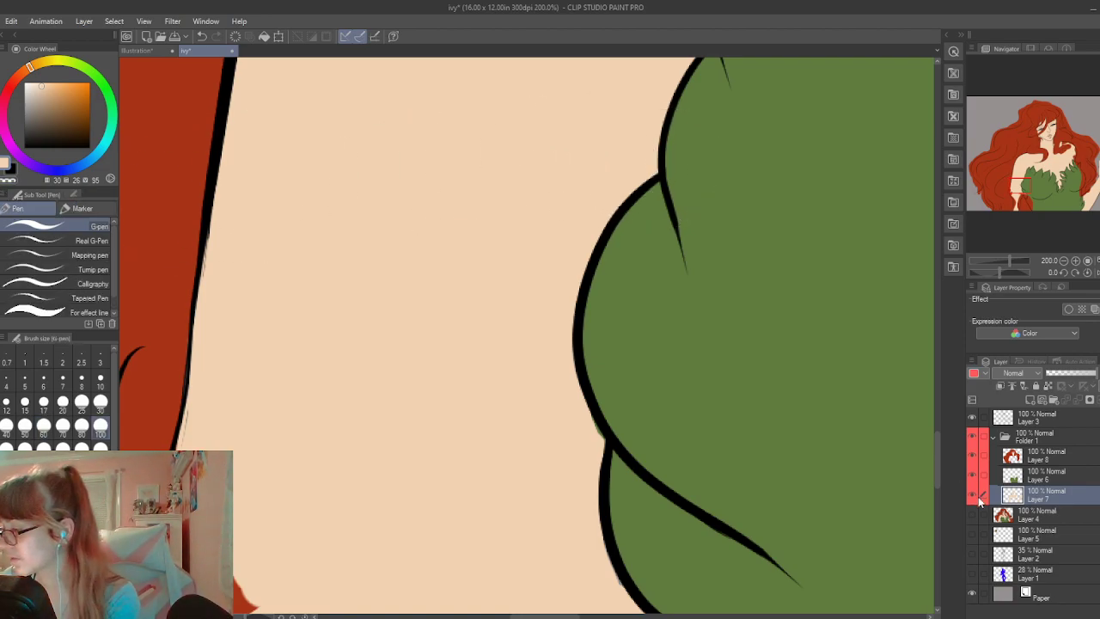
# Erase the red spill inside the elbow outline and over the start of the forearm on Layer 8
pyautogui.click(1036, 460)
pyautogui.keyDown('alt'); pyautogui.click(157, 292); pyautogui.keyUp('alt')
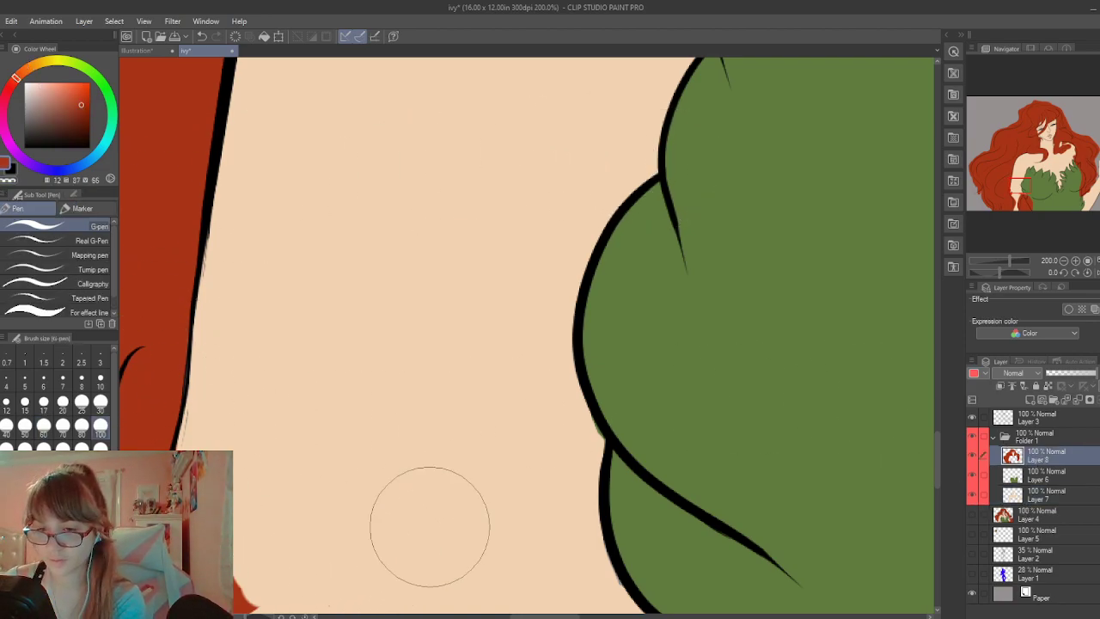
pyautogui.press('e')
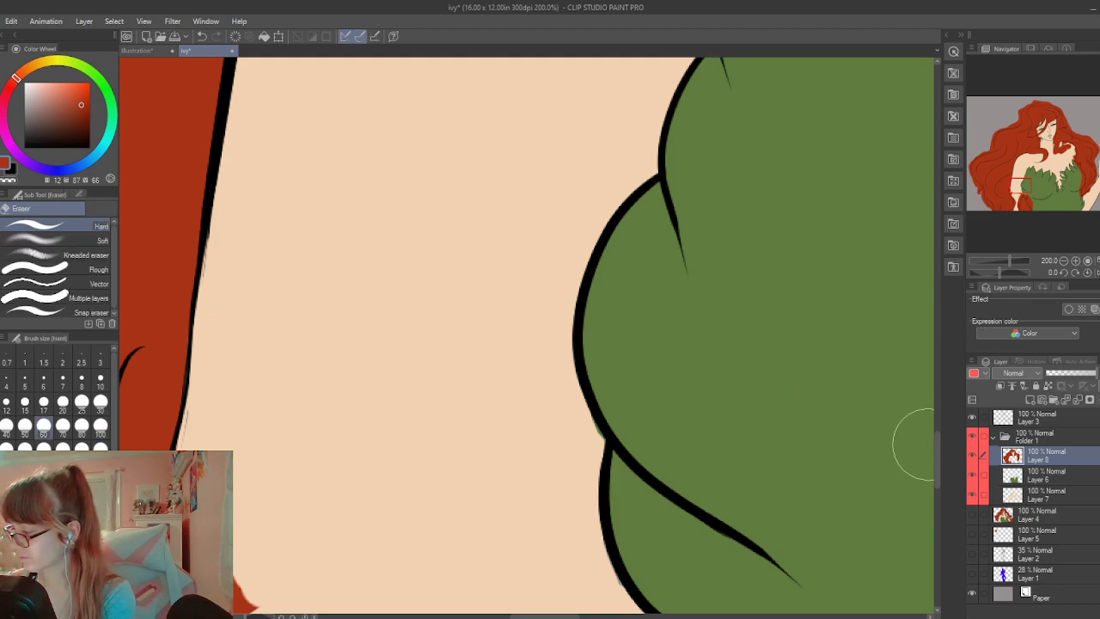
pyautogui.scroll(-5, 911, 446)
pyautogui.moveTo(177, 314)
pyautogui.mouseDown()
pyautogui.moveTo(195, 343)
pyautogui.moveTo(134, 271)
pyautogui.moveTo(177, 176)
pyautogui.moveTo(135, 258)
pyautogui.moveTo(183, 112)
pyautogui.mouseUp()
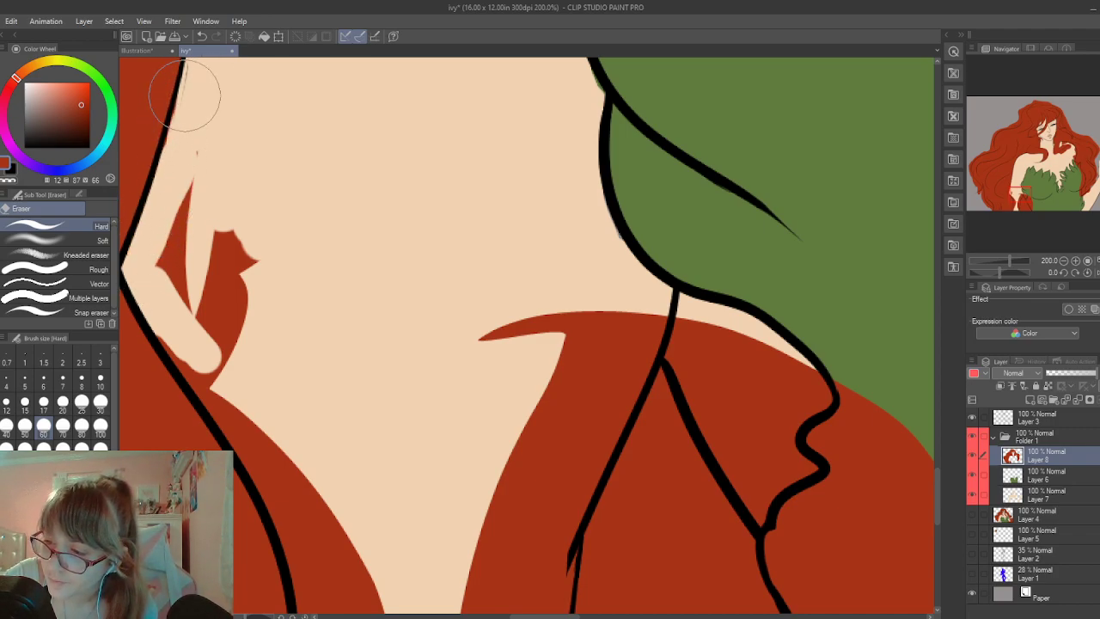
pyautogui.moveTo(195, 153)
pyautogui.mouseDown()
pyautogui.moveTo(169, 252)
pyautogui.moveTo(220, 342)
pyautogui.moveTo(265, 330)
pyautogui.moveTo(257, 353)
pyautogui.moveTo(219, 373)
pyautogui.moveTo(162, 329)
pyautogui.mouseUp()
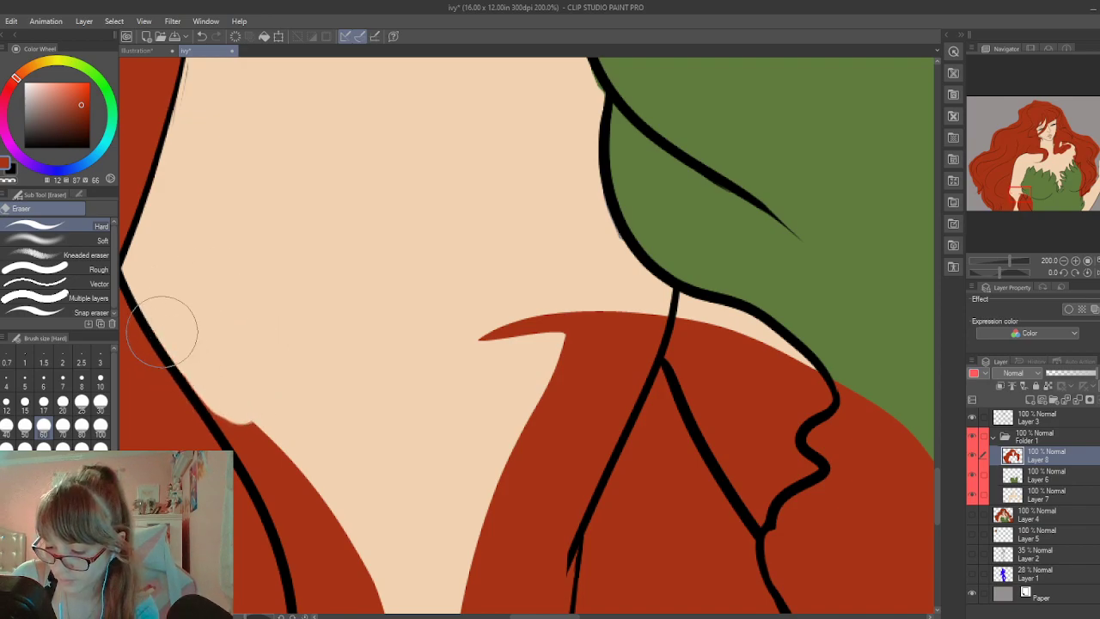
pyautogui.moveTo(218, 397)
pyautogui.mouseDown()
pyautogui.moveTo(318, 528)
pyautogui.moveTo(214, 380)
pyautogui.mouseUp()
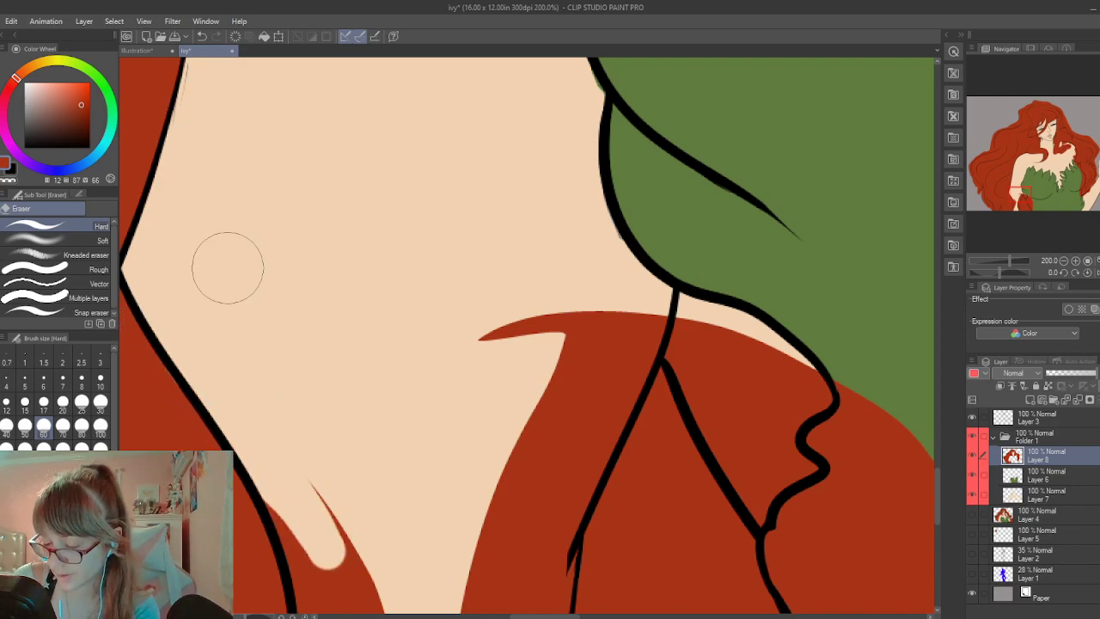
pyautogui.moveTo(512, 337)
pyautogui.mouseDown()
pyautogui.moveTo(557, 279)
pyautogui.moveTo(613, 258)
pyautogui.moveTo(571, 418)
pyautogui.mouseUp()
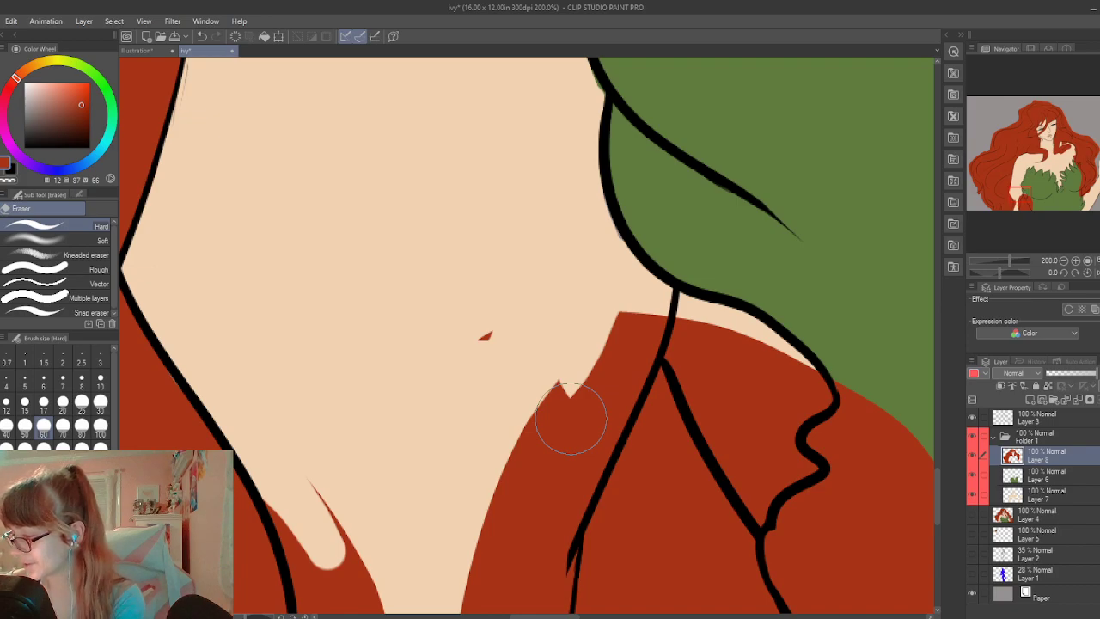
# Erase the red on Layer 8 and the green on Layer 6 covering the patch of waist skin below the bust
pyautogui.moveTo(774, 444)
pyautogui.mouseDown()
pyautogui.moveTo(692, 343)
pyautogui.moveTo(727, 437)
pyautogui.moveTo(782, 503)
pyautogui.moveTo(727, 442)
pyautogui.moveTo(804, 541)
pyautogui.mouseUp()
pyautogui.click(1013, 477)
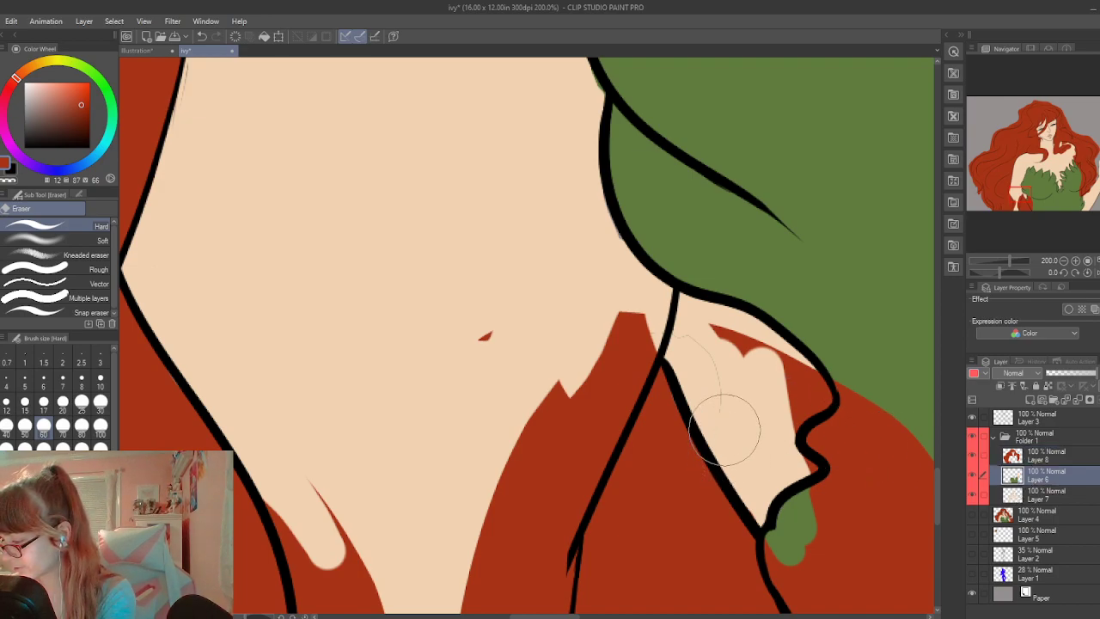
pyautogui.click(1017, 459)
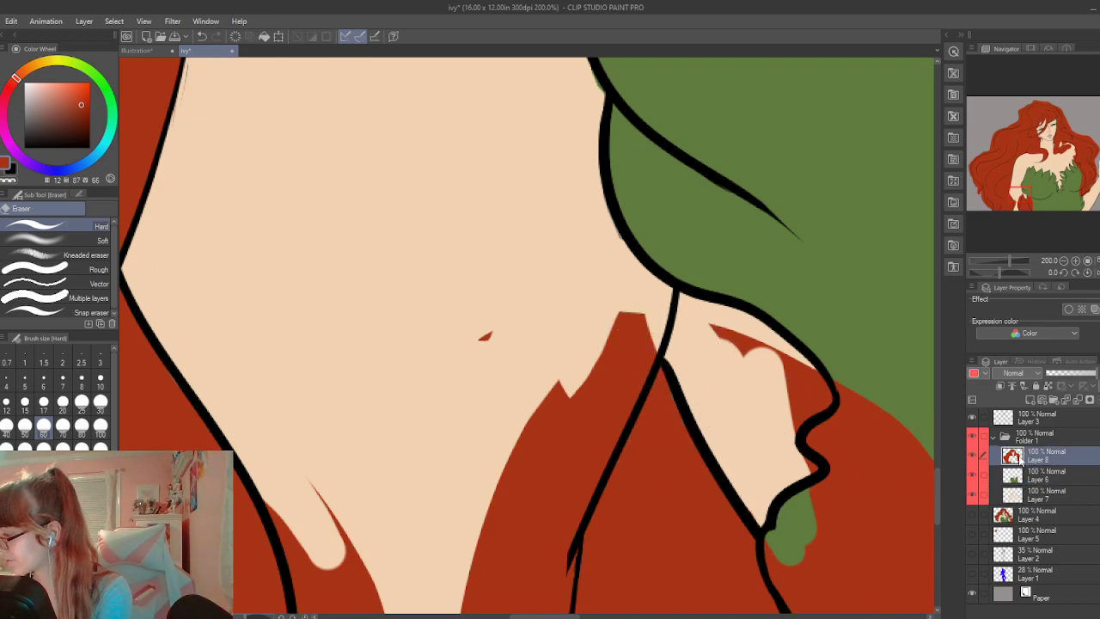
pyautogui.moveTo(801, 557)
pyautogui.mouseDown()
pyautogui.moveTo(773, 490)
pyautogui.moveTo(791, 537)
pyautogui.moveTo(801, 403)
pyautogui.moveTo(826, 416)
pyautogui.moveTo(758, 352)
pyautogui.moveTo(648, 327)
pyautogui.moveTo(610, 299)
pyautogui.moveTo(629, 334)
pyautogui.moveTo(613, 359)
pyautogui.mouseUp()
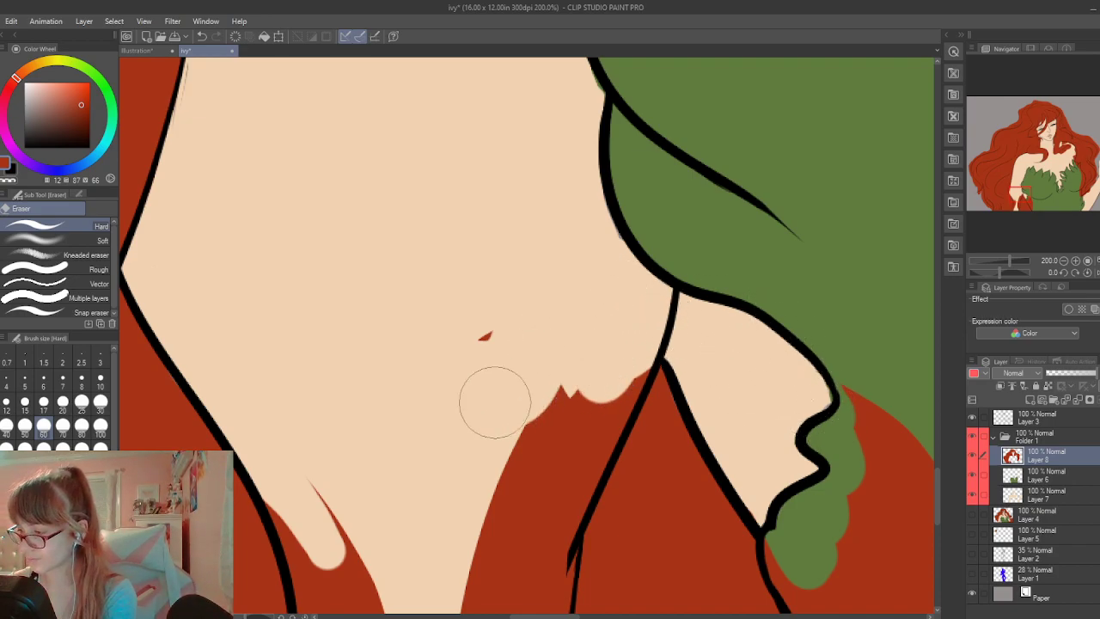
# Erase the red spill between the two forearm outlines on Layer 8, down past the point where the inner lines meet
pyautogui.moveTo(495, 418); pyautogui.dragTo(533, 402)
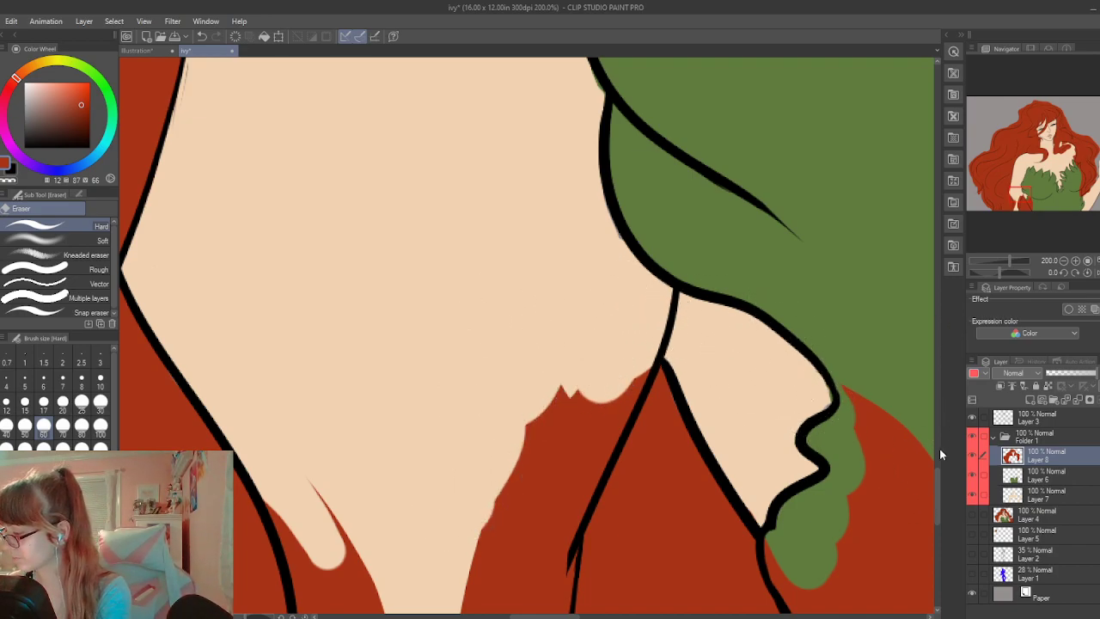
pyautogui.moveTo(939, 449); pyautogui.dragTo(938, 516)
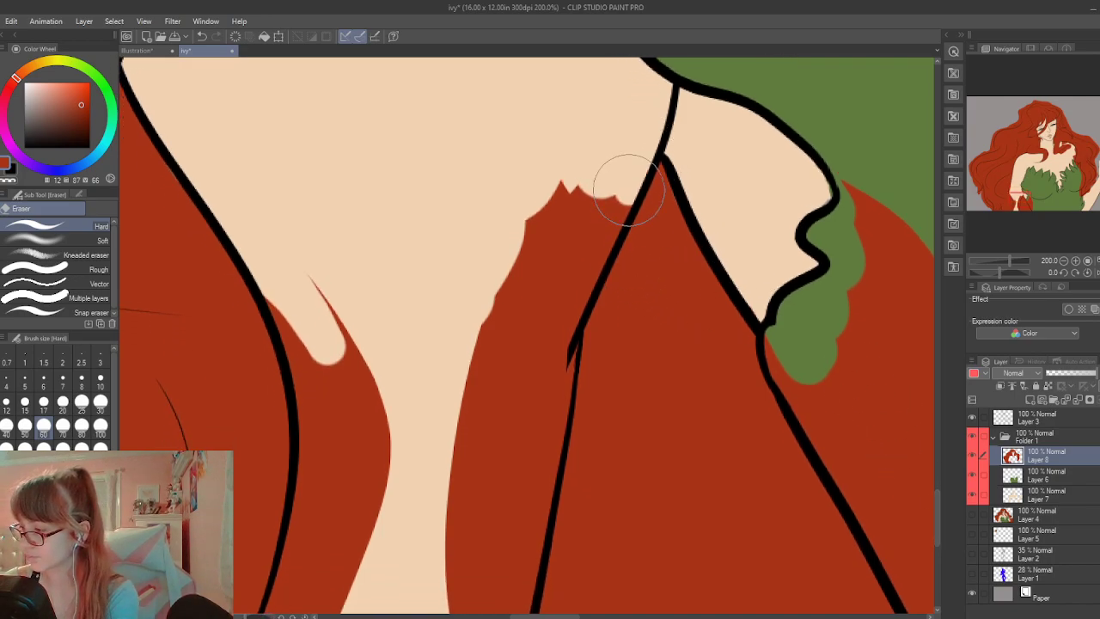
pyautogui.moveTo(627, 190)
pyautogui.mouseDown()
pyautogui.moveTo(598, 250)
pyautogui.moveTo(605, 215)
pyautogui.moveTo(625, 184)
pyautogui.moveTo(590, 285)
pyautogui.mouseUp()
pyautogui.hotkey('ctrl', 'z')
pyautogui.moveTo(614, 234)
pyautogui.mouseDown()
pyautogui.moveTo(548, 353)
pyautogui.moveTo(555, 367)
pyautogui.mouseUp()
pyautogui.moveTo(573, 314); pyautogui.dragTo(561, 383)
pyautogui.moveTo(580, 242)
pyautogui.mouseDown()
pyautogui.moveTo(537, 302)
pyautogui.moveTo(550, 276)
pyautogui.moveTo(524, 269)
pyautogui.moveTo(498, 306)
pyautogui.moveTo(507, 404)
pyautogui.mouseUp()
pyautogui.moveTo(338, 309); pyautogui.dragTo(314, 345)
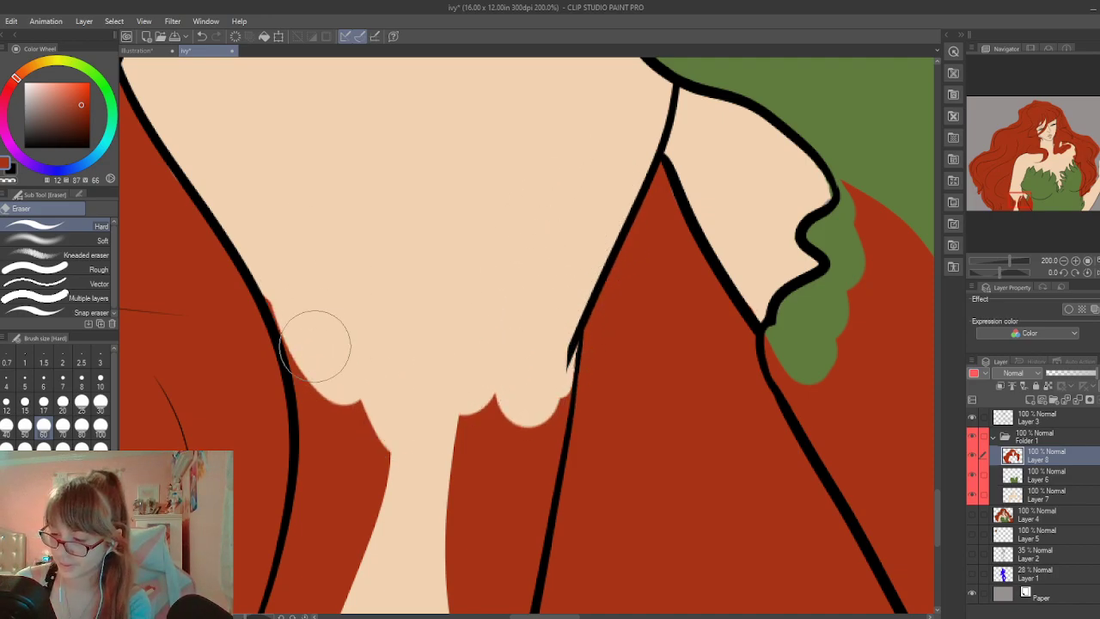
pyautogui.moveTo(292, 303)
pyautogui.mouseDown()
pyautogui.moveTo(277, 315)
pyautogui.moveTo(326, 449)
pyautogui.moveTo(344, 369)
pyautogui.moveTo(352, 584)
pyautogui.mouseUp()
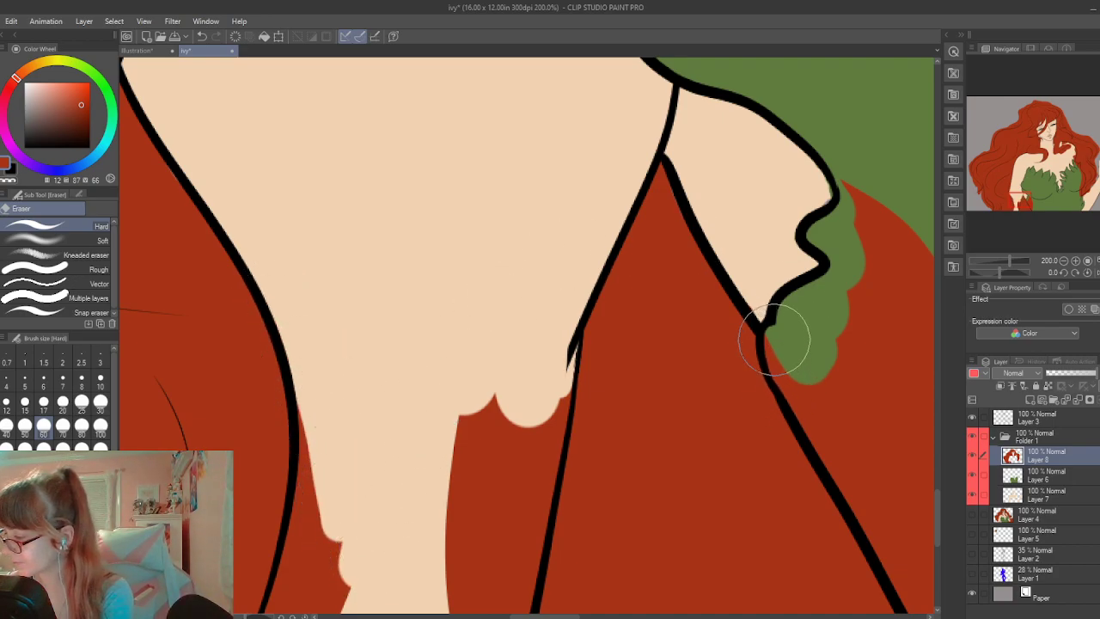
# Erase the red covering the green leaf suit along and beyond the waist outline on Layer 8
pyautogui.moveTo(773, 343); pyautogui.dragTo(907, 584)
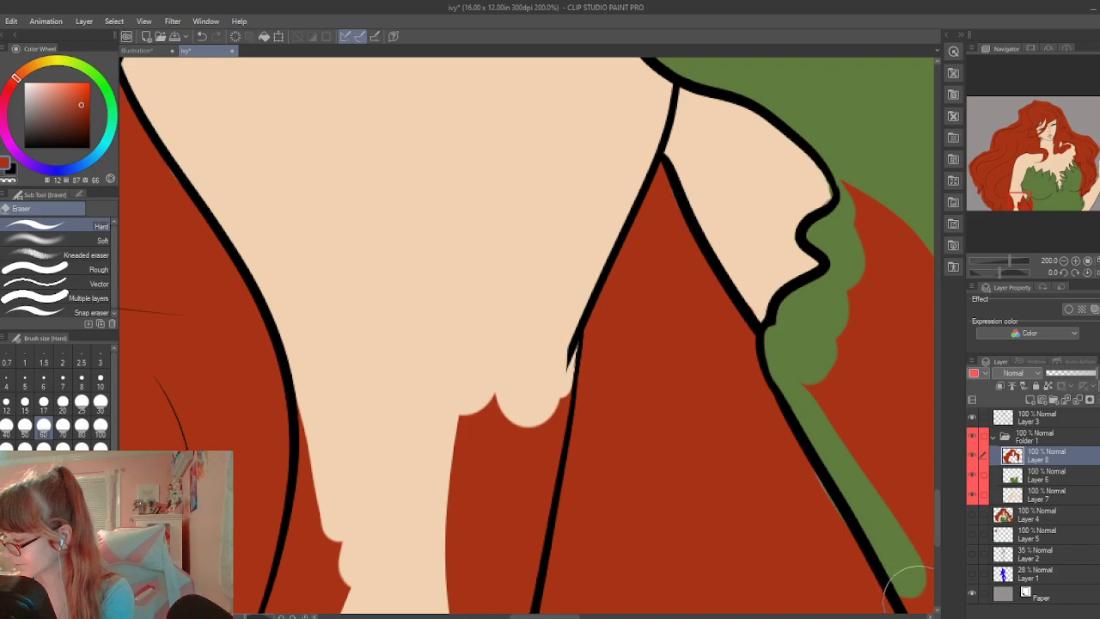
pyautogui.hotkey('ctrl', 'z')
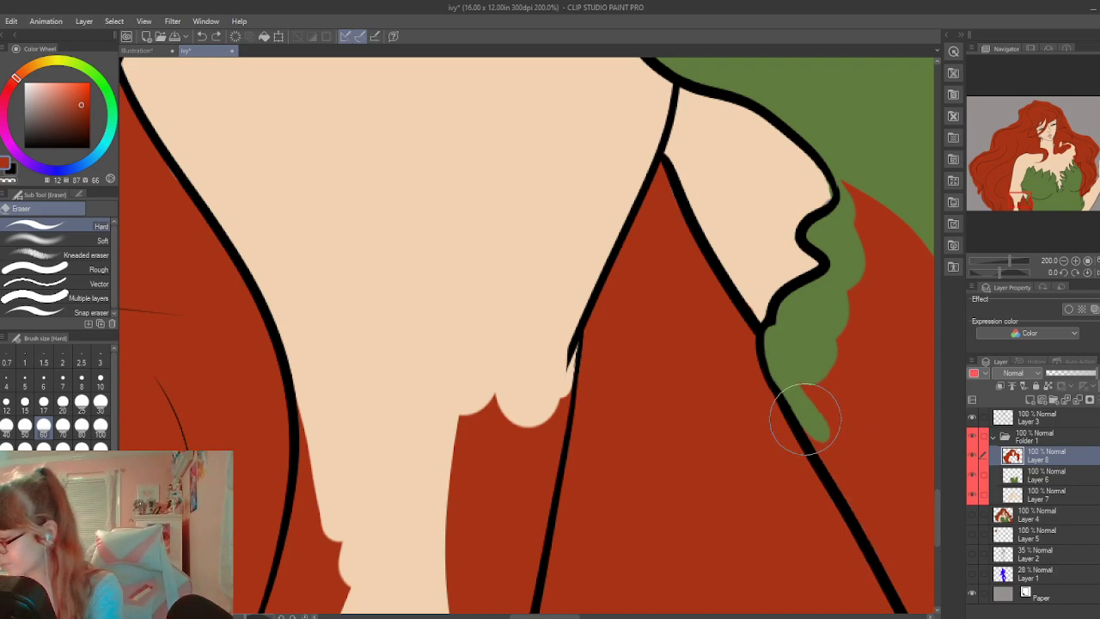
pyautogui.moveTo(808, 420); pyautogui.dragTo(902, 584)
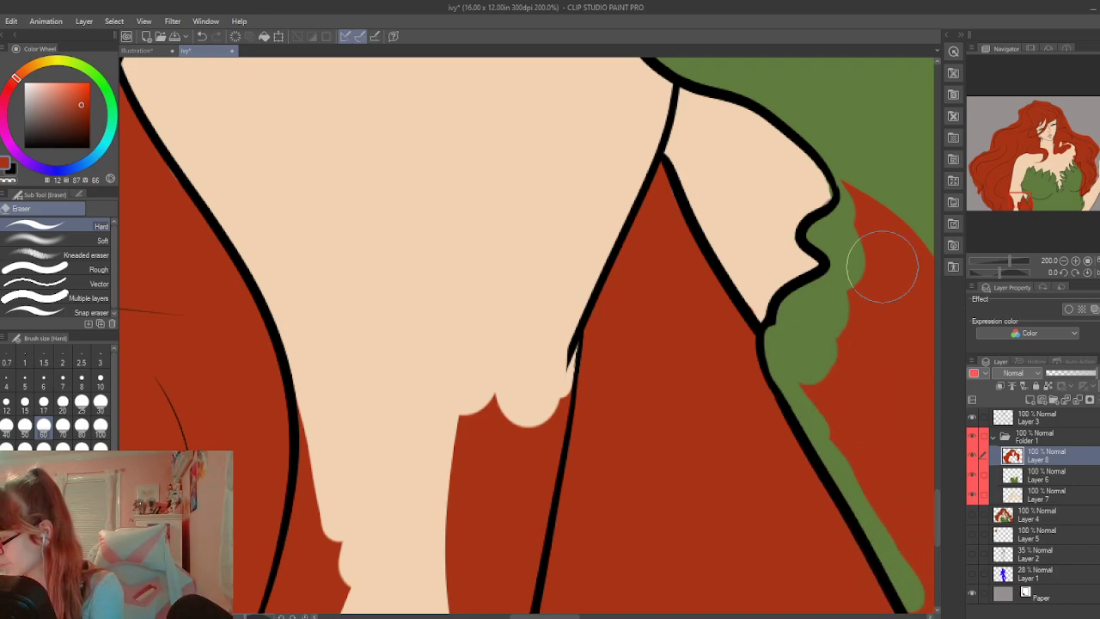
pyautogui.moveTo(882, 267)
pyautogui.mouseDown()
pyautogui.moveTo(879, 197)
pyautogui.moveTo(871, 422)
pyautogui.moveTo(908, 447)
pyautogui.moveTo(901, 507)
pyautogui.moveTo(844, 427)
pyautogui.moveTo(842, 287)
pyautogui.mouseUp()
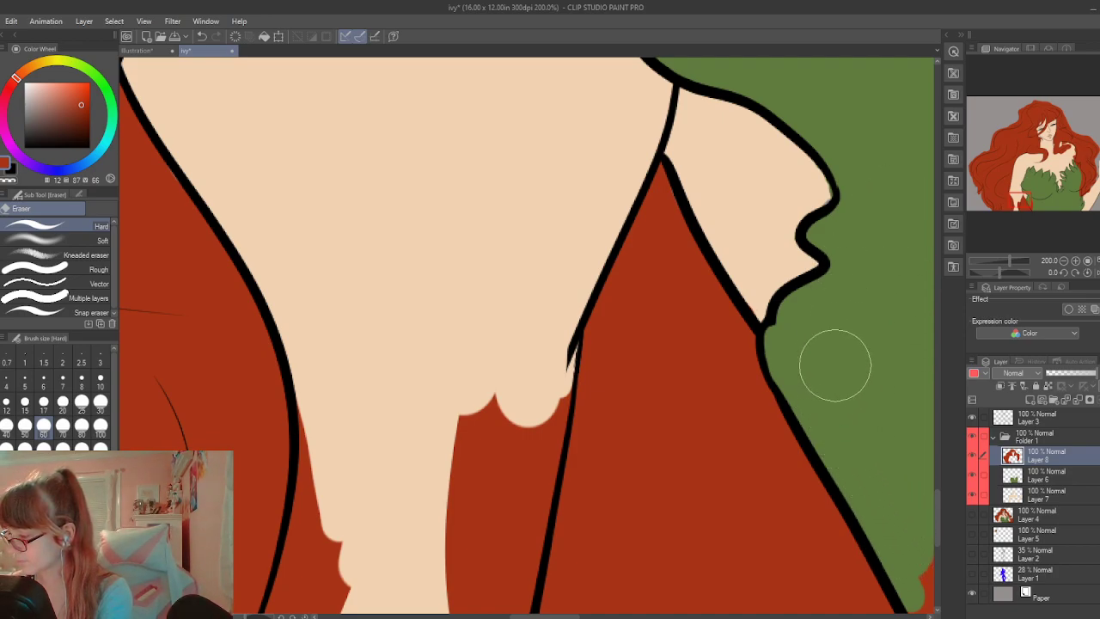
# Erase the red spill on Layer 8 between the lower forearm outlines, down to the canvas edge
pyautogui.moveTo(940, 526); pyautogui.dragTo(936, 540)
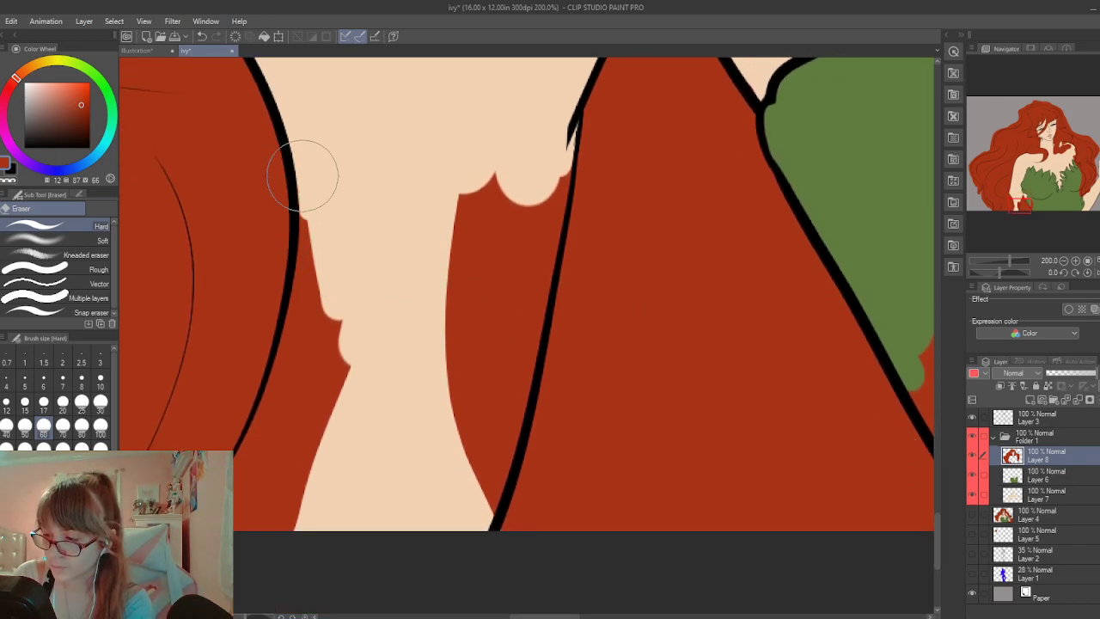
pyautogui.moveTo(302, 175)
pyautogui.mouseDown()
pyautogui.moveTo(294, 363)
pyautogui.moveTo(270, 491)
pyautogui.moveTo(284, 559)
pyautogui.mouseUp()
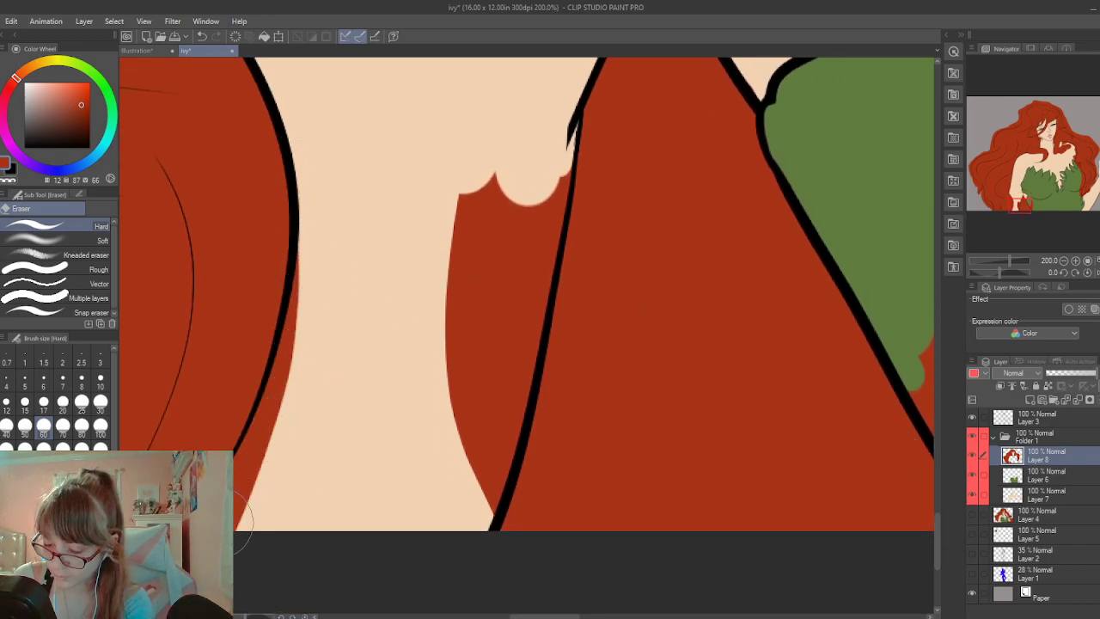
pyautogui.moveTo(283, 399); pyautogui.dragTo(263, 481)
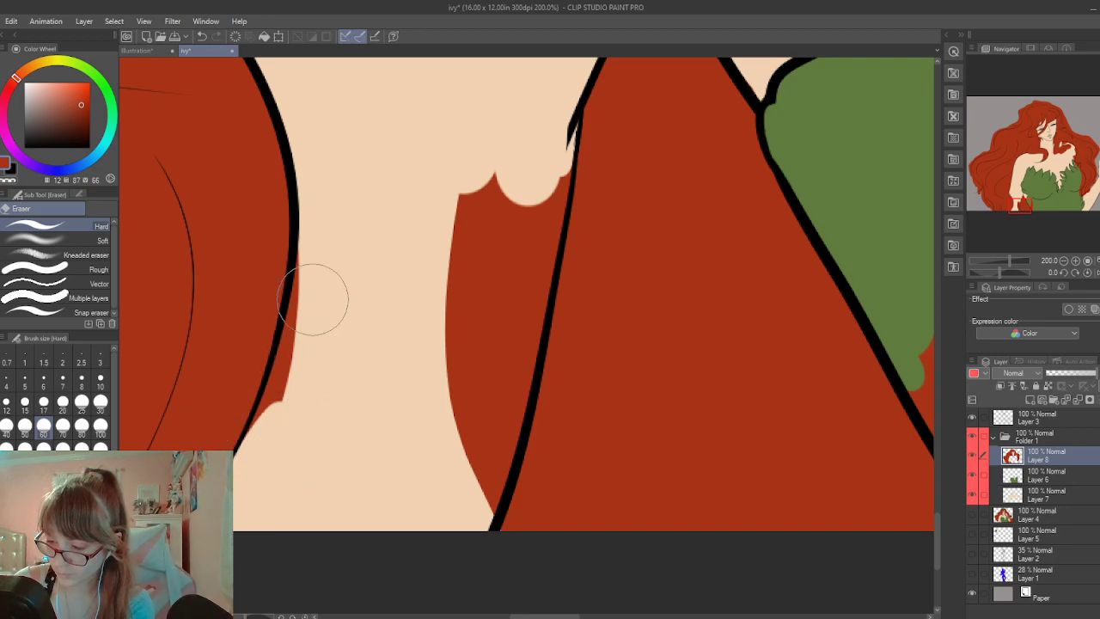
pyautogui.moveTo(313, 299)
pyautogui.mouseDown()
pyautogui.moveTo(295, 295)
pyautogui.moveTo(268, 432)
pyautogui.moveTo(296, 325)
pyautogui.mouseUp()
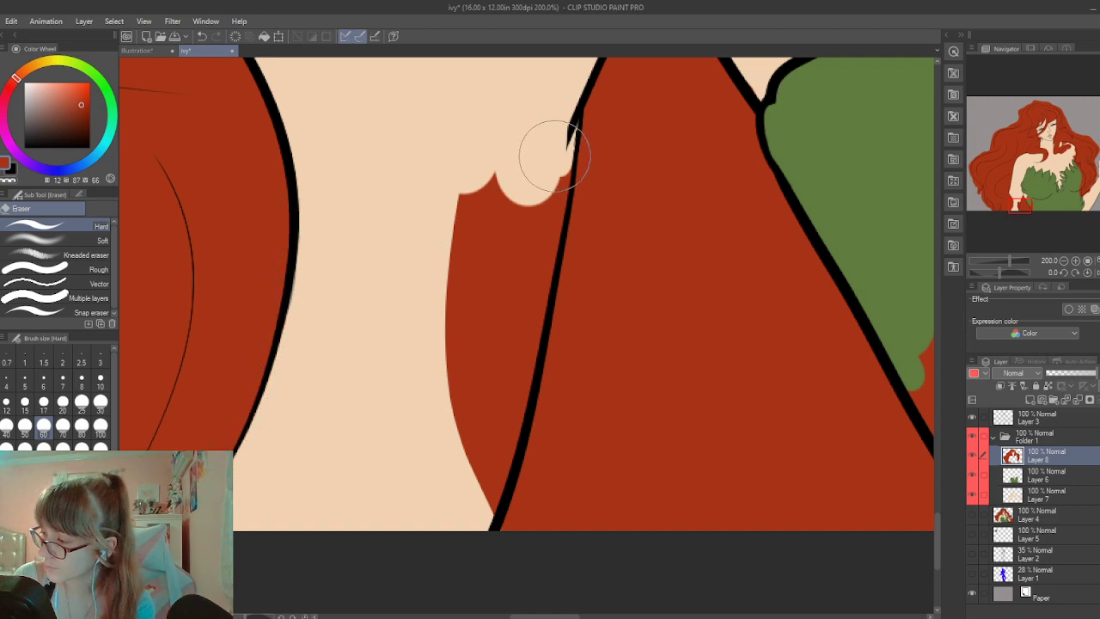
pyautogui.moveTo(554, 155)
pyautogui.mouseDown()
pyautogui.moveTo(503, 392)
pyautogui.moveTo(530, 363)
pyautogui.moveTo(494, 454)
pyautogui.moveTo(487, 521)
pyautogui.moveTo(520, 189)
pyautogui.moveTo(478, 209)
pyautogui.moveTo(461, 492)
pyautogui.mouseUp()
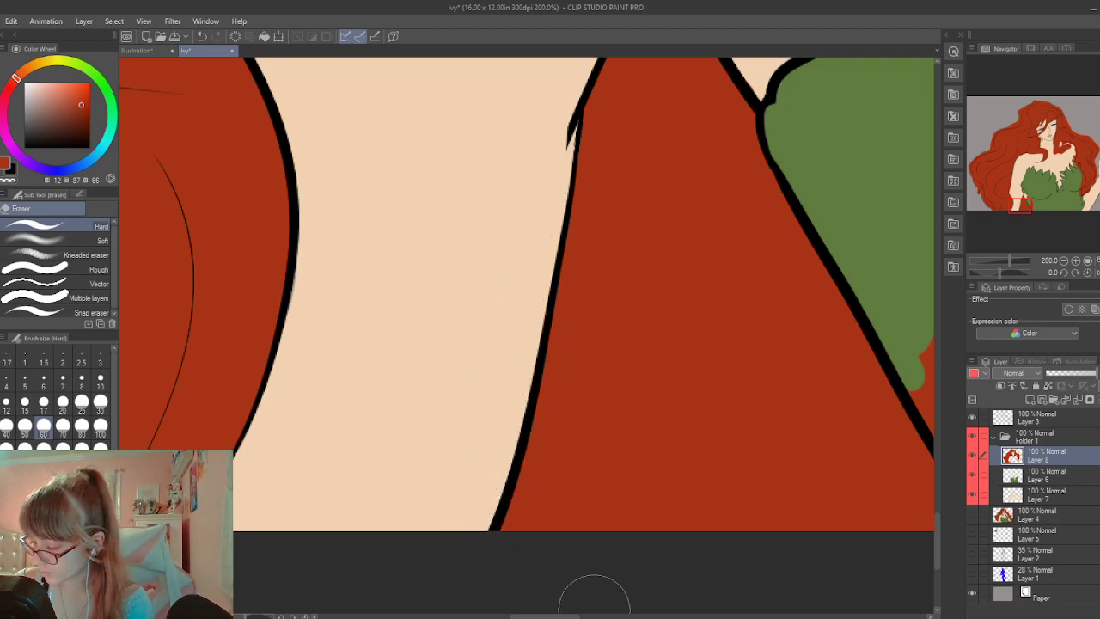
# Erase the remaining red wedge over the green leaf suit beside the waist outline on Layer 8
pyautogui.moveTo(570, 616); pyautogui.dragTo(612, 615)
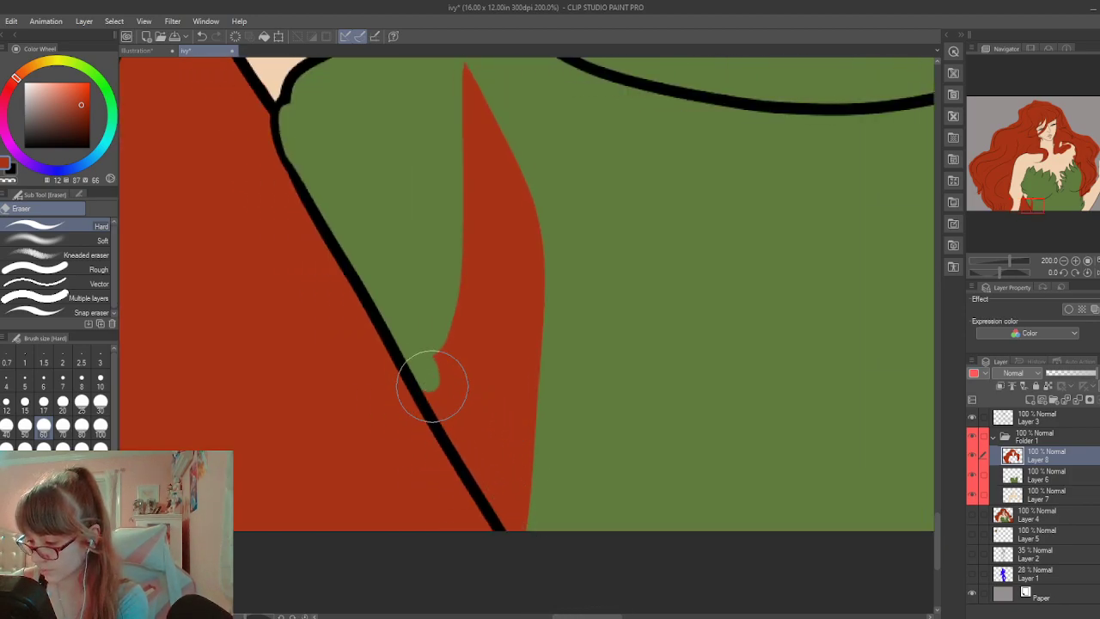
pyautogui.moveTo(432, 386)
pyautogui.mouseDown()
pyautogui.moveTo(544, 559)
pyautogui.moveTo(458, 312)
pyautogui.moveTo(484, 427)
pyautogui.moveTo(447, 327)
pyautogui.moveTo(556, 412)
pyautogui.moveTo(484, 328)
pyautogui.moveTo(518, 332)
pyautogui.moveTo(491, 263)
pyautogui.moveTo(518, 247)
pyautogui.moveTo(501, 155)
pyautogui.mouseUp()
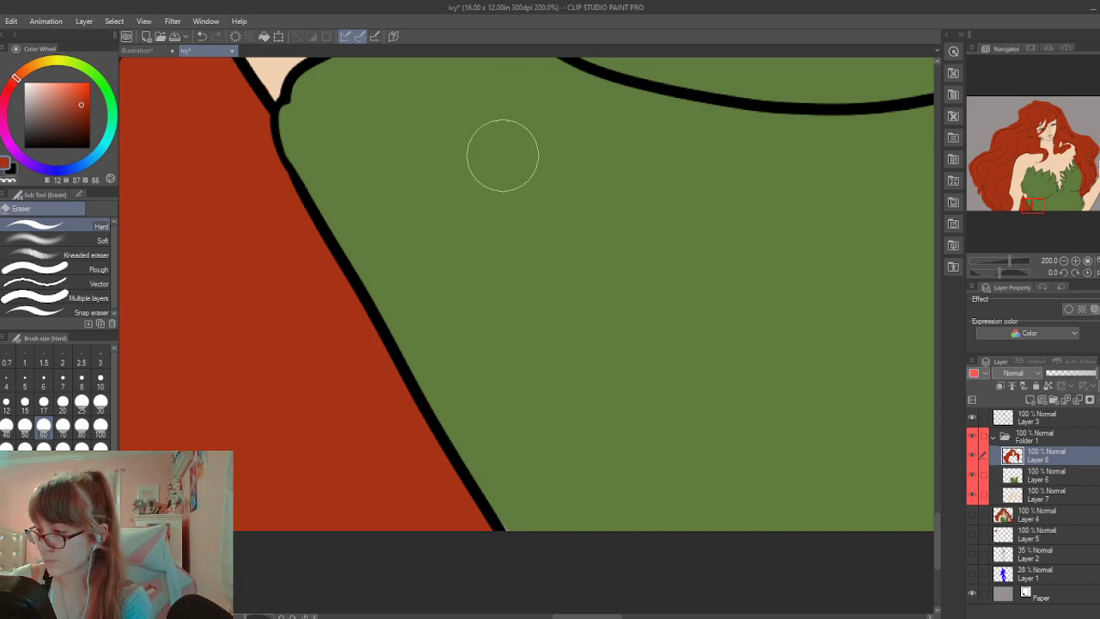
pyautogui.scroll(-6, 496, 373)
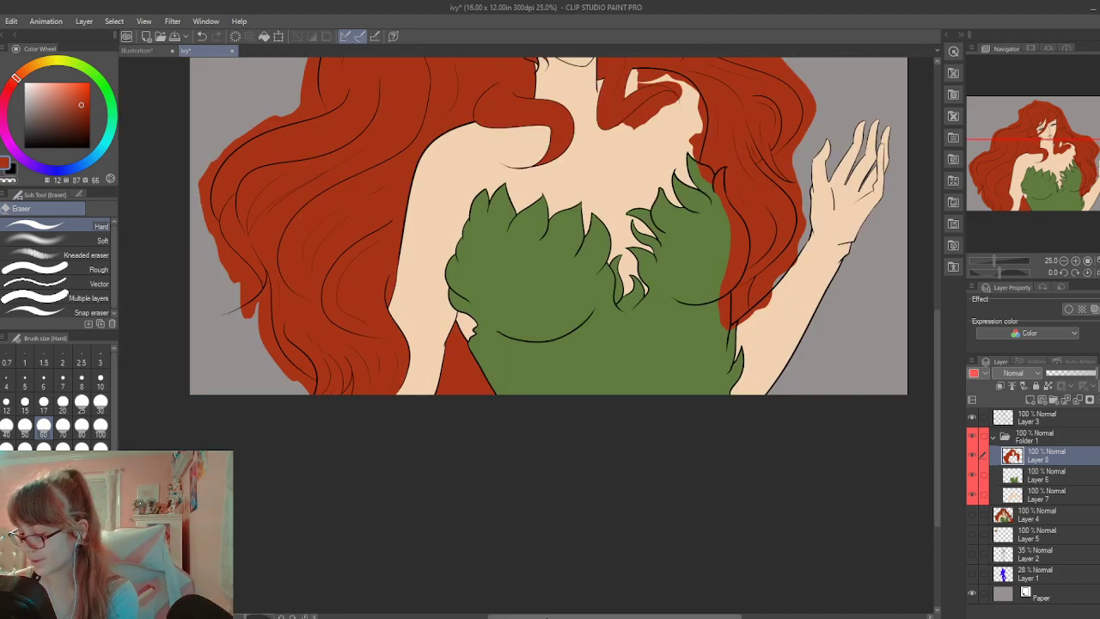
pyautogui.moveTo(516, 615); pyautogui.dragTo(549, 615)
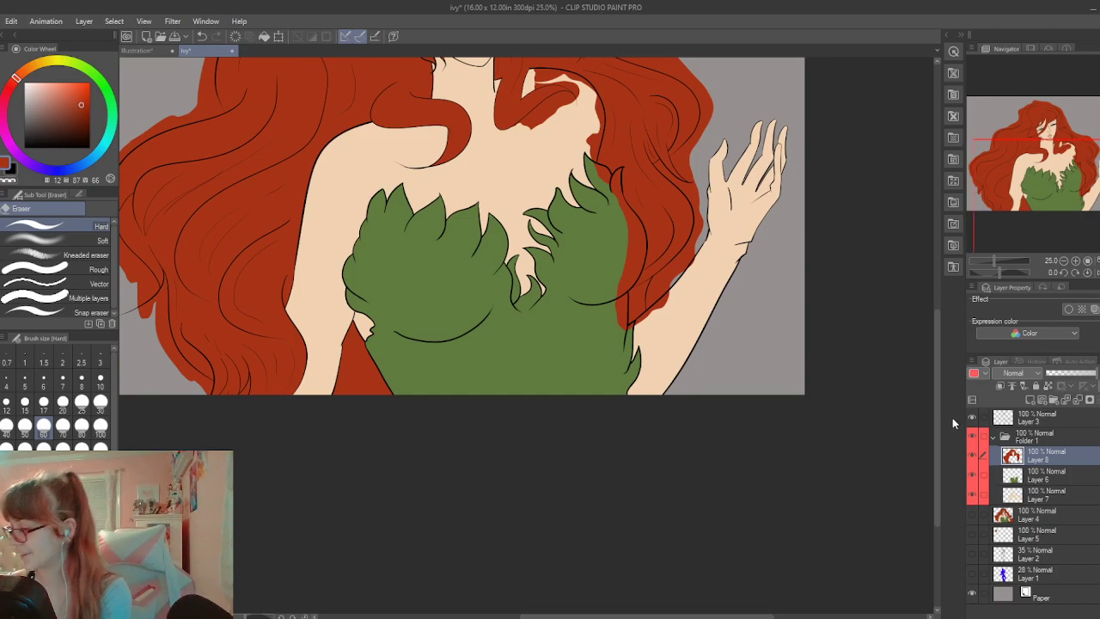
pyautogui.scroll(5, 952, 418)
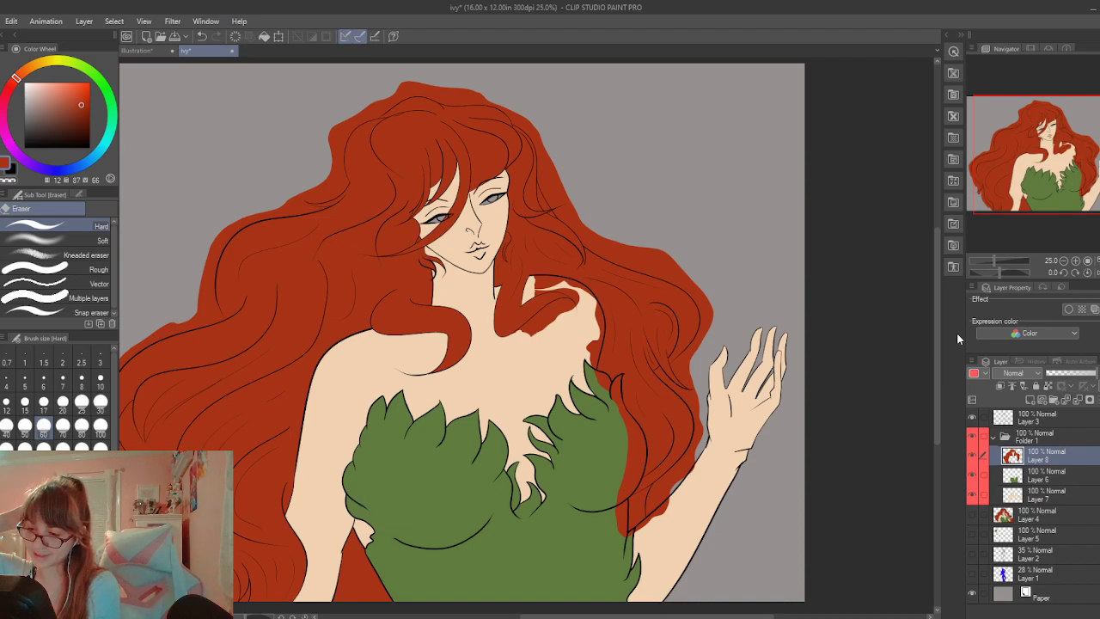
# Erase a band of red on Layer 8 along the lower outline of the curved hair strand over the collarbone
pyautogui.hotkey('ctrl', '+')
pyautogui.hotkey('ctrl', '+')
pyautogui.hotkey('ctrl', '+')
pyautogui.hotkey('ctrl', '+')
pyautogui.hotkey('ctrl', '+')
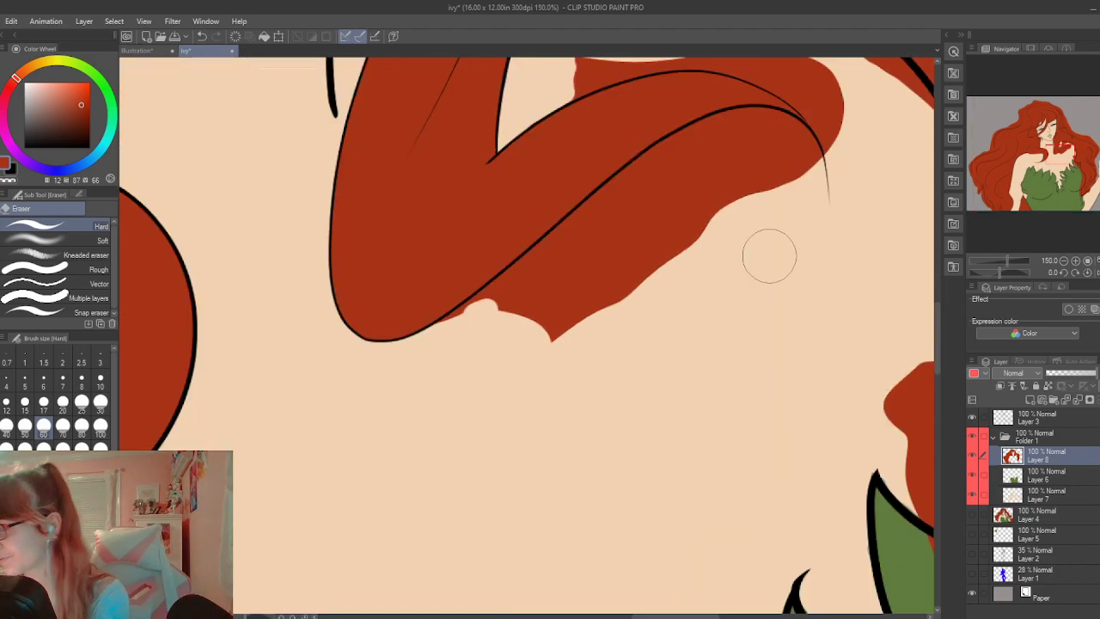
pyautogui.moveTo(790, 190)
pyautogui.mouseDown()
pyautogui.moveTo(805, 166)
pyautogui.moveTo(798, 128)
pyautogui.moveTo(781, 116)
pyautogui.moveTo(680, 137)
pyautogui.moveTo(700, 129)
pyautogui.moveTo(498, 292)
pyautogui.moveTo(437, 326)
pyautogui.moveTo(580, 247)
pyautogui.mouseUp()
pyautogui.hotkey('ctrl', 'z')
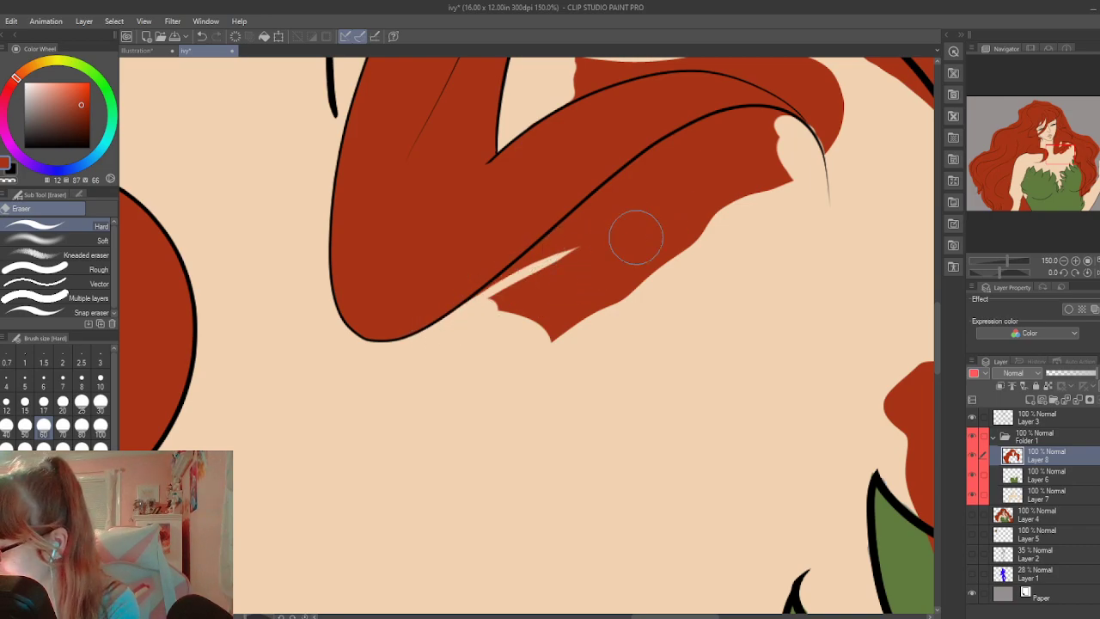
pyautogui.moveTo(777, 127)
pyautogui.mouseDown()
pyautogui.moveTo(694, 135)
pyautogui.moveTo(718, 122)
pyautogui.moveTo(675, 146)
pyautogui.moveTo(696, 125)
pyautogui.moveTo(690, 149)
pyautogui.moveTo(680, 144)
pyautogui.moveTo(689, 140)
pyautogui.moveTo(647, 163)
pyautogui.moveTo(677, 139)
pyautogui.moveTo(638, 166)
pyautogui.moveTo(496, 315)
pyautogui.moveTo(554, 249)
pyautogui.moveTo(472, 303)
pyautogui.moveTo(642, 179)
pyautogui.mouseUp()
pyautogui.hotkey('ctrl', 'z')
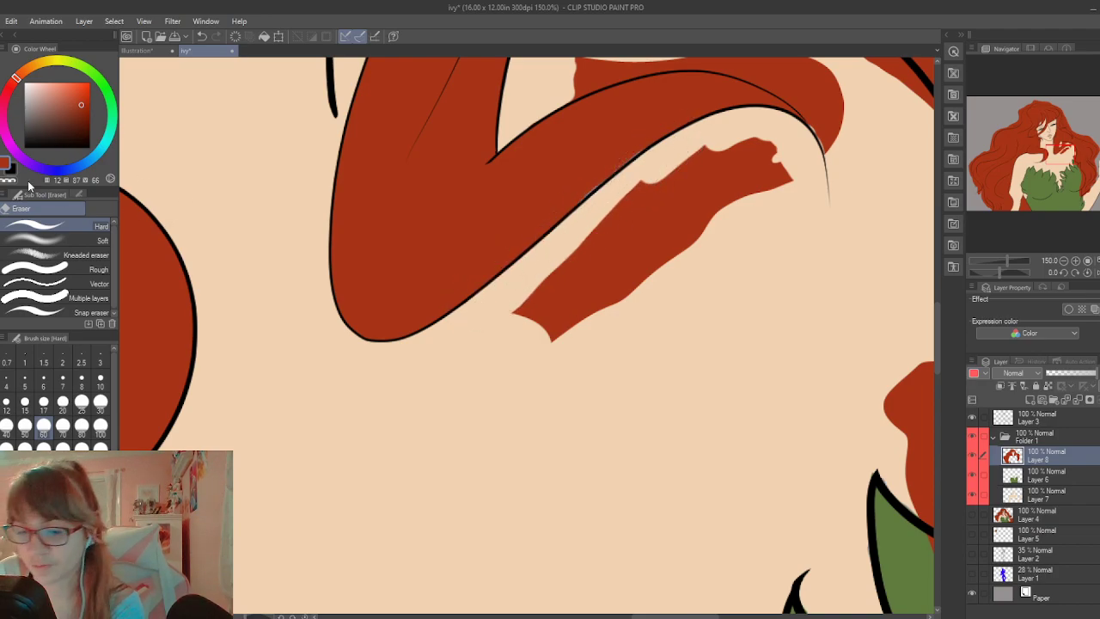
# Touch up the strand's lower edge in red with the G-pen, then erase the excess and the leftover red patch on the chest
pyautogui.press('p')
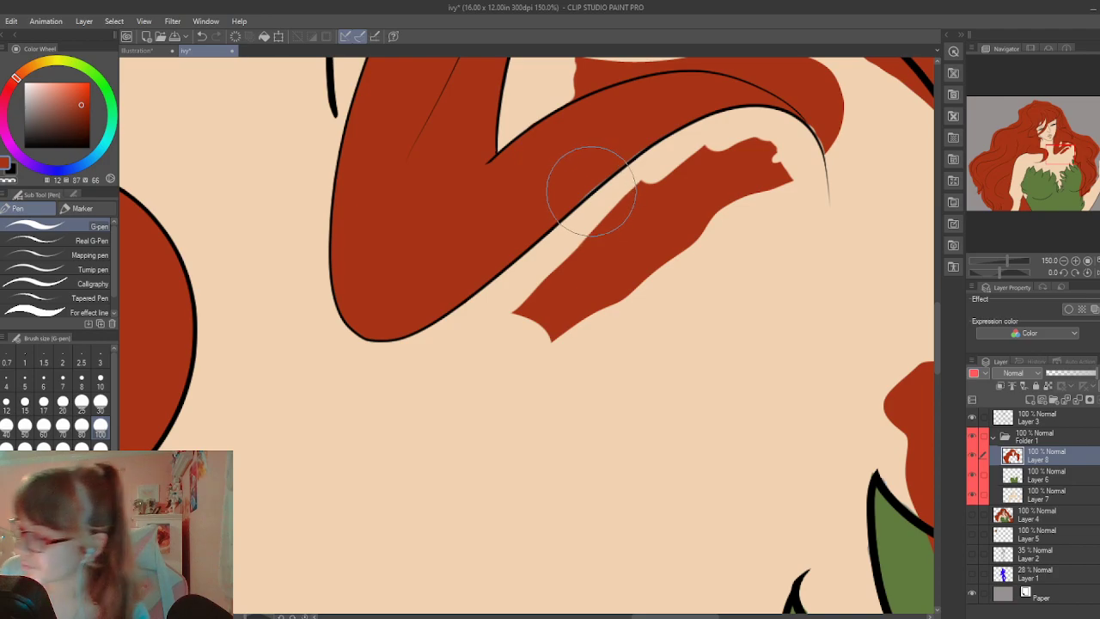
pyautogui.moveTo(601, 176)
pyautogui.mouseDown()
pyautogui.moveTo(661, 135)
pyautogui.moveTo(570, 209)
pyautogui.moveTo(596, 190)
pyautogui.mouseUp()
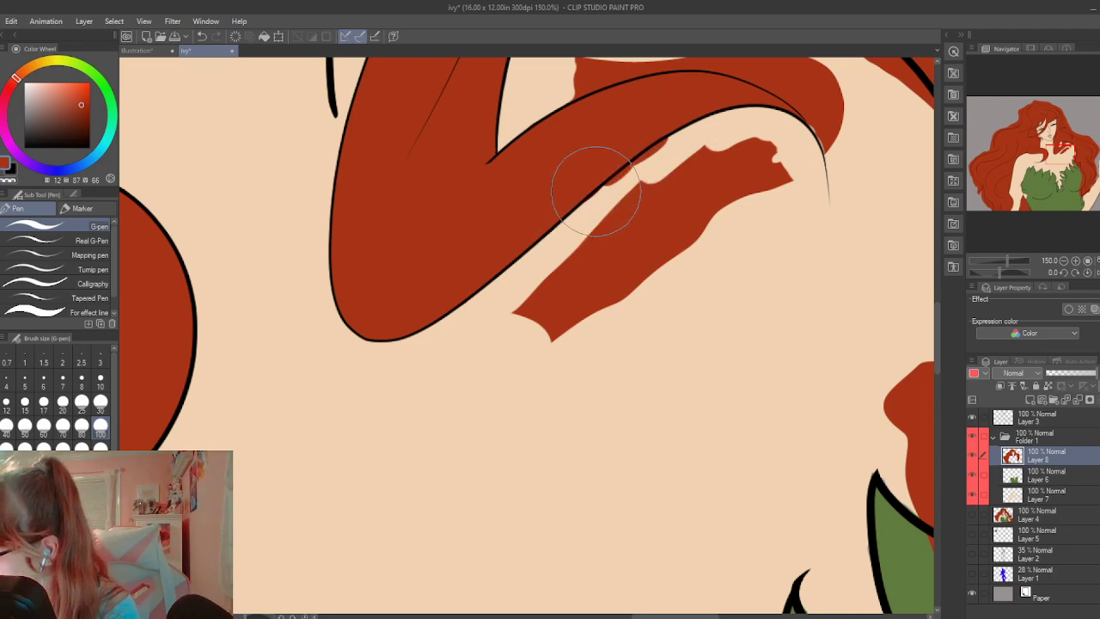
pyautogui.press('e')
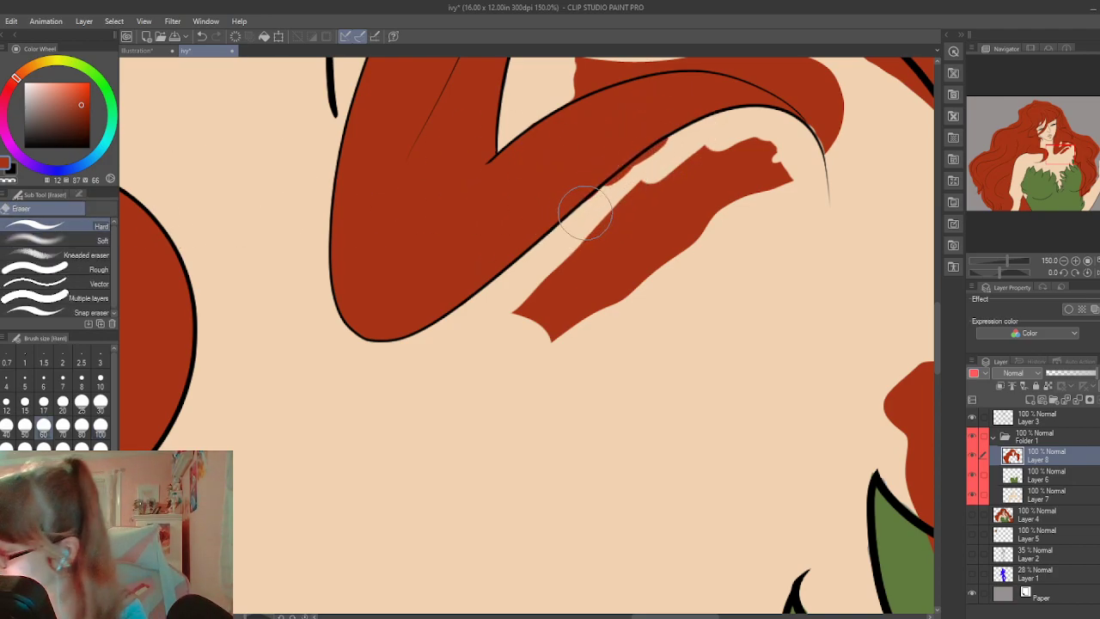
pyautogui.moveTo(591, 203); pyautogui.dragTo(671, 140)
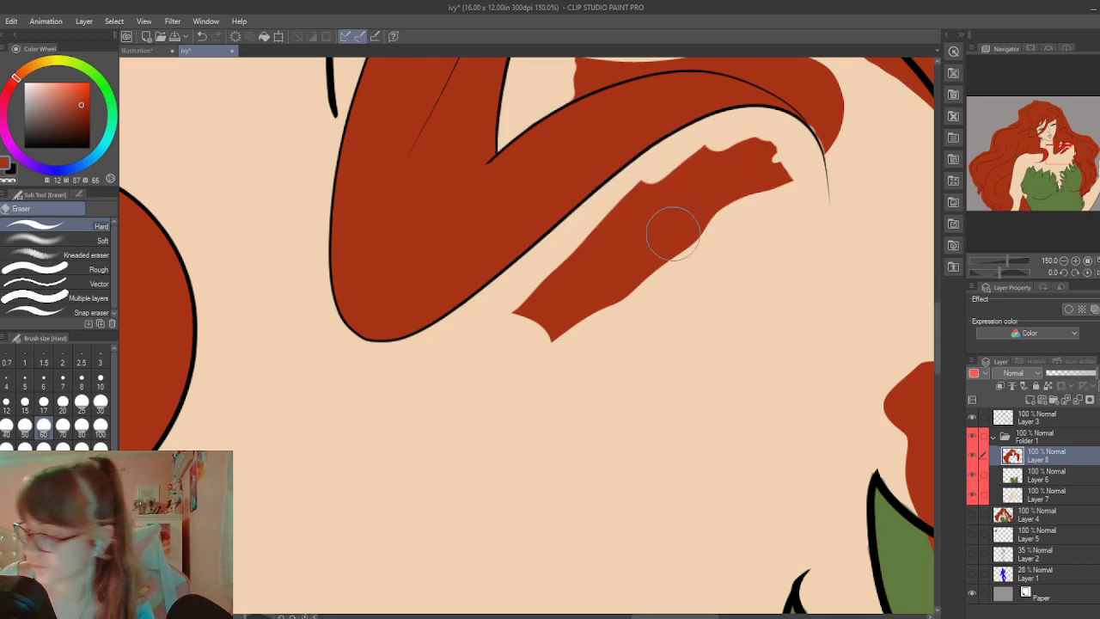
pyautogui.moveTo(667, 232)
pyautogui.mouseDown()
pyautogui.moveTo(626, 254)
pyautogui.moveTo(704, 221)
pyautogui.moveTo(758, 151)
pyautogui.moveTo(702, 161)
pyautogui.moveTo(516, 354)
pyautogui.moveTo(607, 273)
pyautogui.mouseUp()
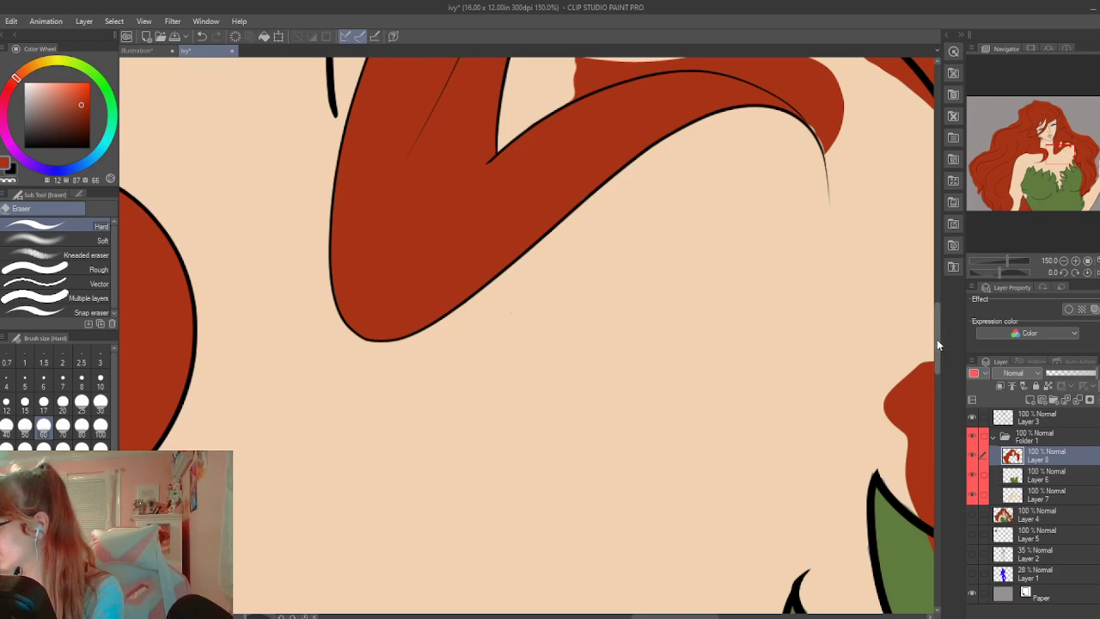
# Erase the red on Layer 8 covering the skin gap between the curved strand and the hair outline above it
pyautogui.moveTo(936, 344); pyautogui.dragTo(937, 306)
pyautogui.moveTo(634, 318)
pyautogui.mouseDown()
pyautogui.moveTo(648, 285)
pyautogui.moveTo(556, 315)
pyautogui.moveTo(773, 281)
pyautogui.moveTo(807, 287)
pyautogui.moveTo(809, 258)
pyautogui.mouseUp()
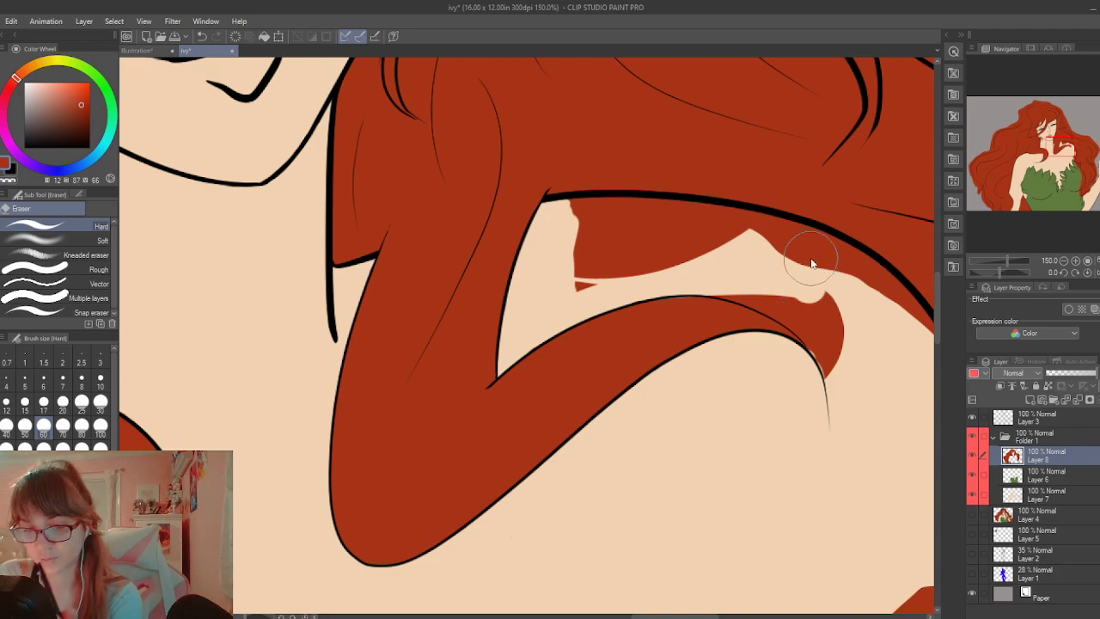
pyautogui.hotkey('ctrl', 'z')
pyautogui.moveTo(602, 305)
pyautogui.mouseDown()
pyautogui.moveTo(568, 269)
pyautogui.moveTo(564, 220)
pyautogui.moveTo(671, 225)
pyautogui.moveTo(578, 208)
pyautogui.moveTo(720, 219)
pyautogui.moveTo(835, 264)
pyautogui.moveTo(726, 221)
pyautogui.moveTo(633, 237)
pyautogui.moveTo(591, 305)
pyautogui.mouseUp()
pyautogui.moveTo(703, 283); pyautogui.dragTo(539, 259)
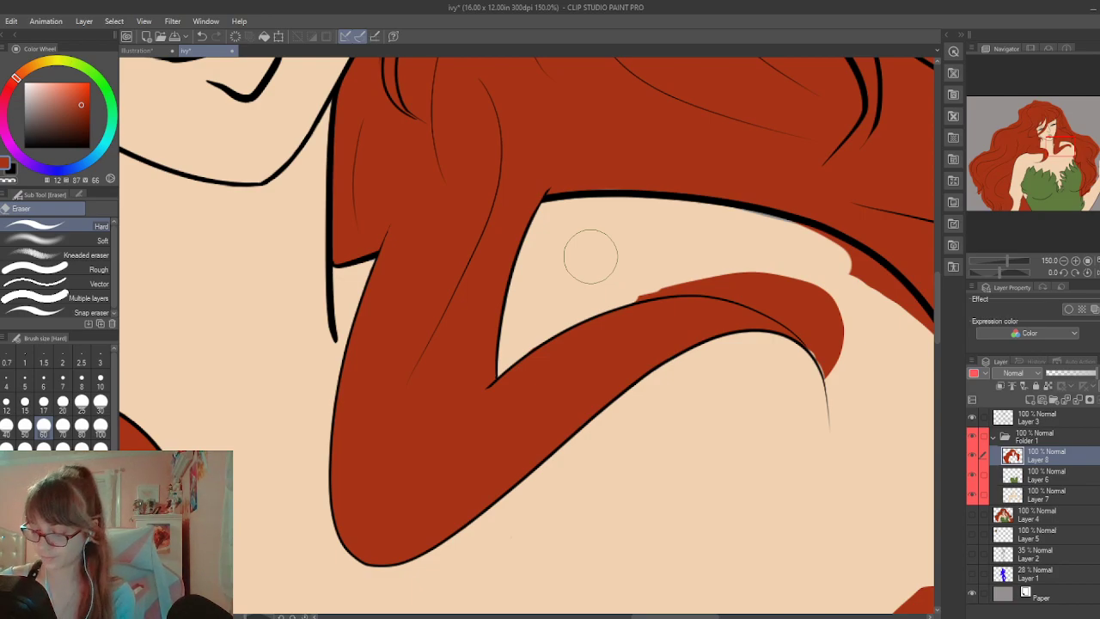
# Erase the red around the curved strand's tip and touch up the tip with the G-pen at size 30
pyautogui.moveTo(653, 616); pyautogui.dragTo(669, 615)
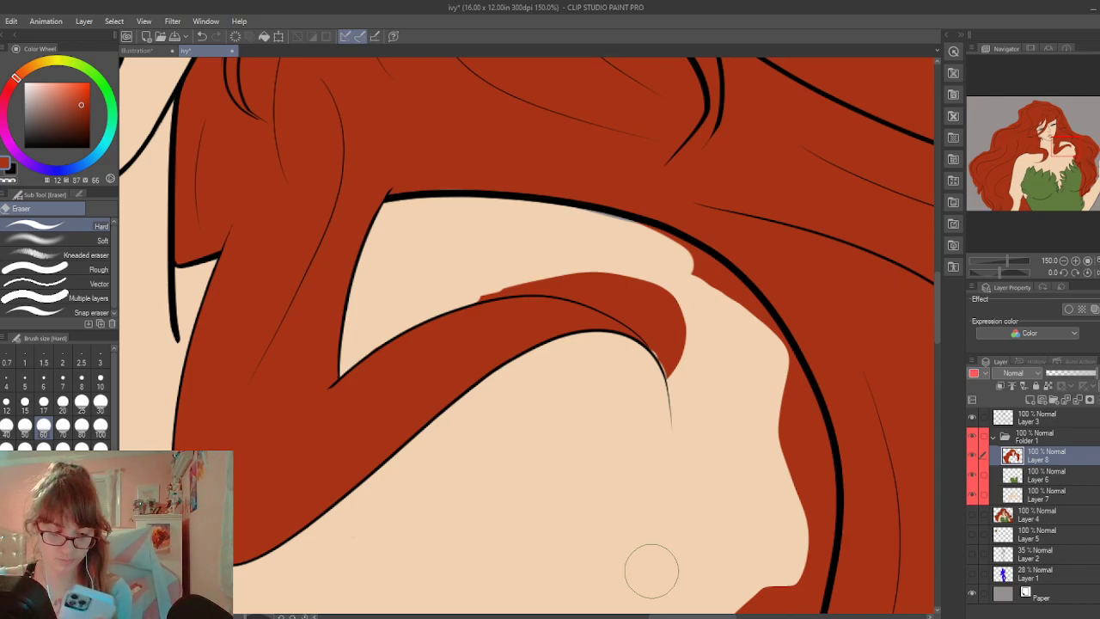
pyautogui.moveTo(643, 314)
pyautogui.mouseDown()
pyautogui.moveTo(667, 368)
pyautogui.moveTo(658, 349)
pyautogui.moveTo(664, 368)
pyautogui.moveTo(504, 307)
pyautogui.moveTo(499, 287)
pyautogui.moveTo(548, 286)
pyautogui.moveTo(633, 314)
pyautogui.moveTo(651, 337)
pyautogui.moveTo(650, 302)
pyautogui.moveTo(608, 256)
pyautogui.moveTo(732, 419)
pyautogui.mouseUp()
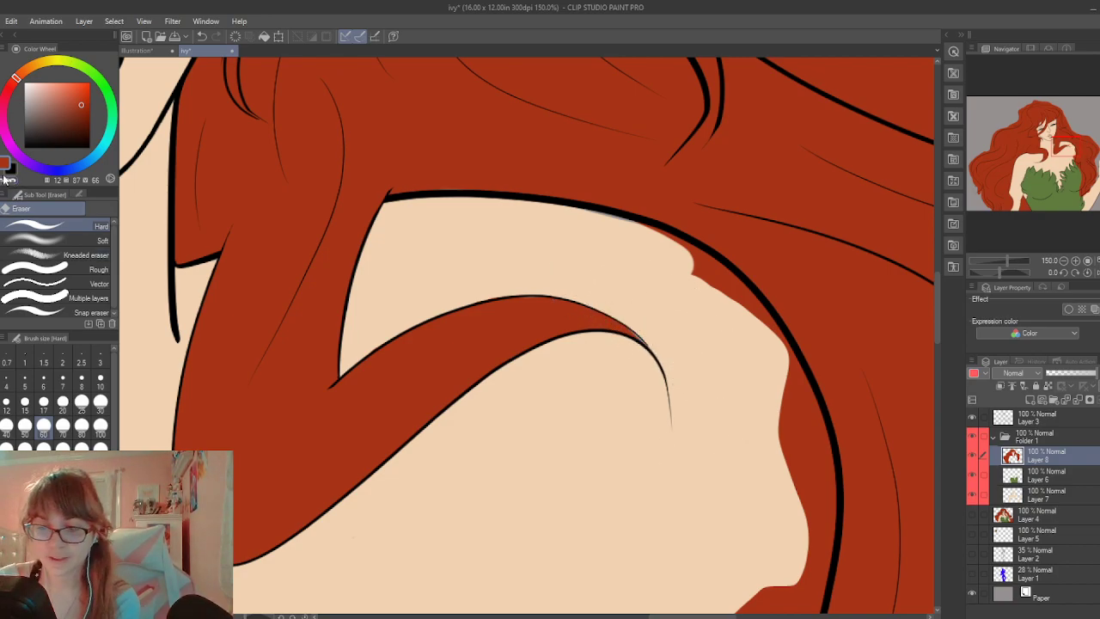
pyautogui.press('p')
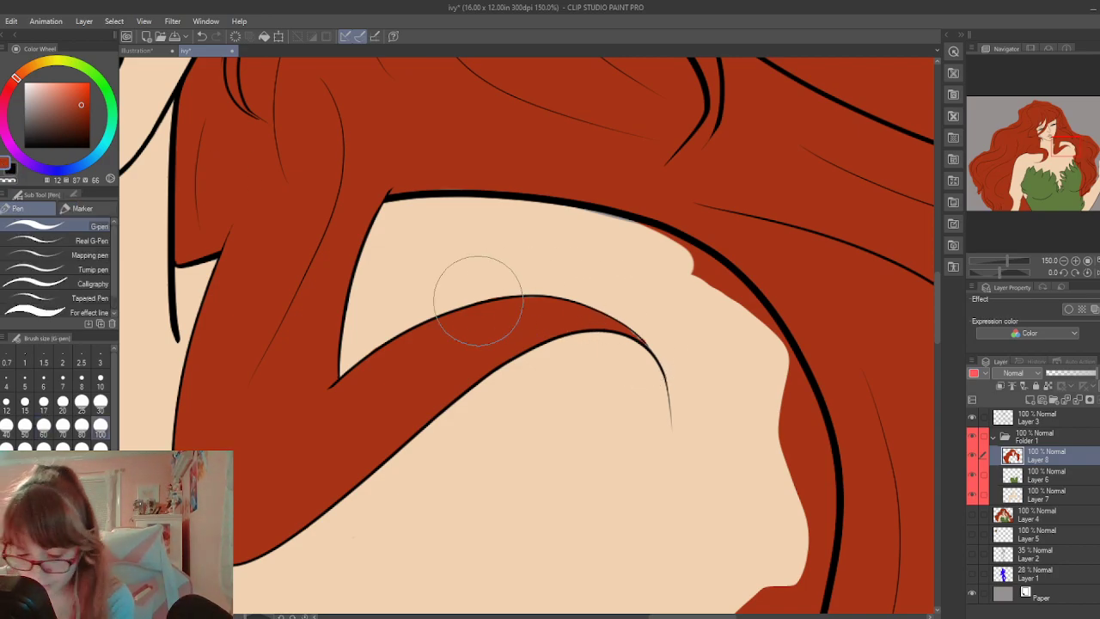
pyautogui.click(101, 401)
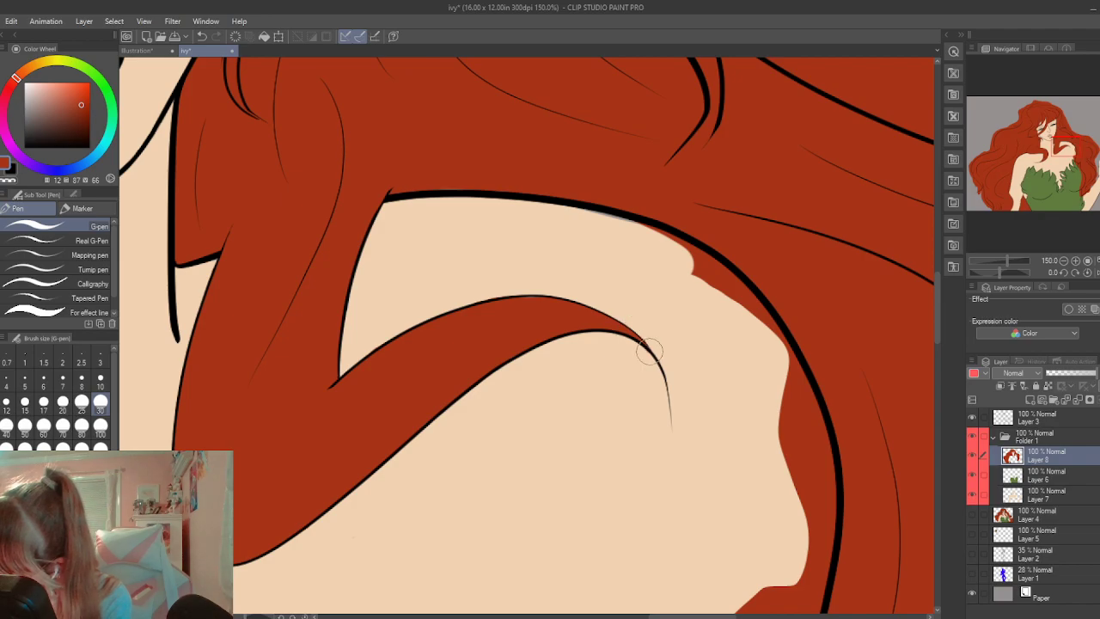
pyautogui.press('e')
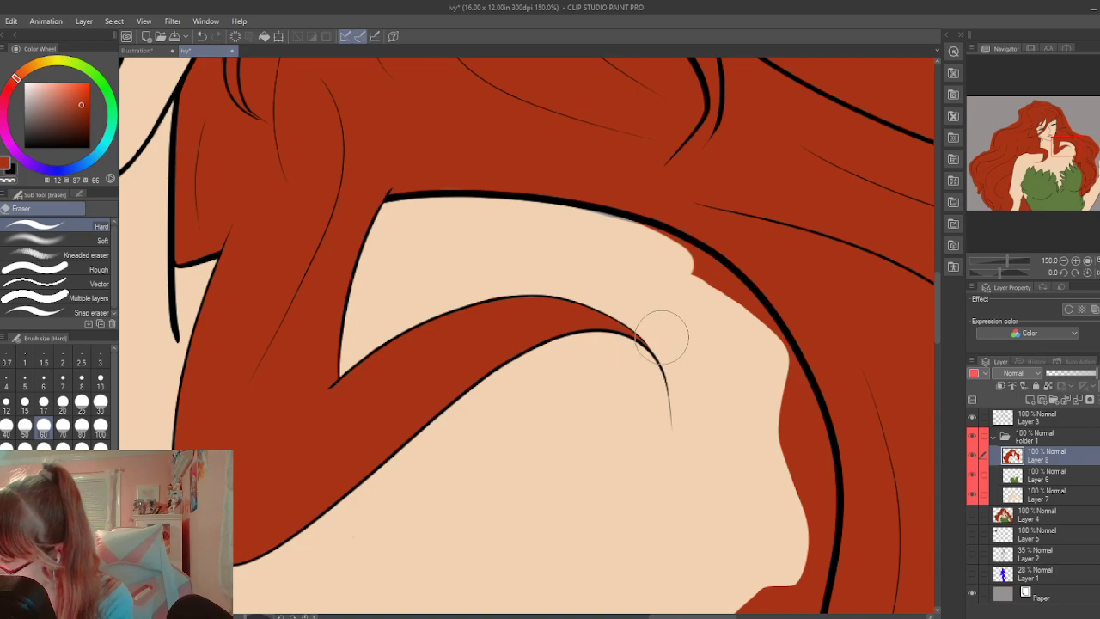
# Erase the red on Layer 8 over the shoulder and chest skin along the hair outline, down to the leaf tip
pyautogui.moveTo(636, 225)
pyautogui.mouseDown()
pyautogui.moveTo(761, 317)
pyautogui.moveTo(793, 393)
pyautogui.moveTo(817, 401)
pyautogui.moveTo(782, 357)
pyautogui.moveTo(813, 515)
pyautogui.moveTo(785, 371)
pyautogui.moveTo(814, 476)
pyautogui.moveTo(790, 480)
pyautogui.moveTo(797, 449)
pyautogui.moveTo(803, 584)
pyautogui.mouseUp()
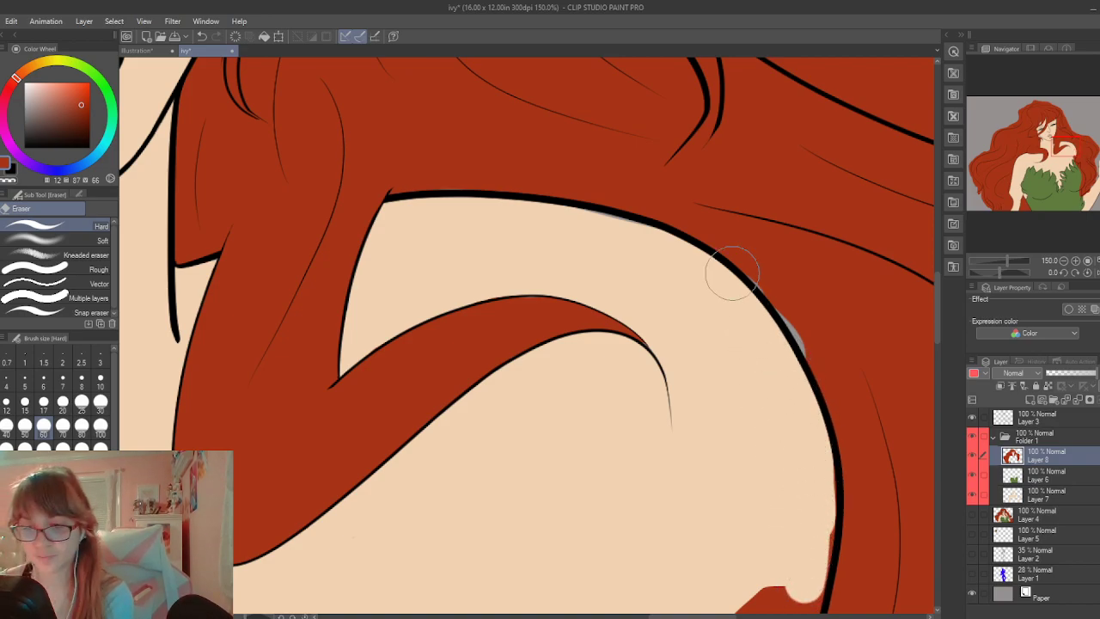
pyautogui.press('p')
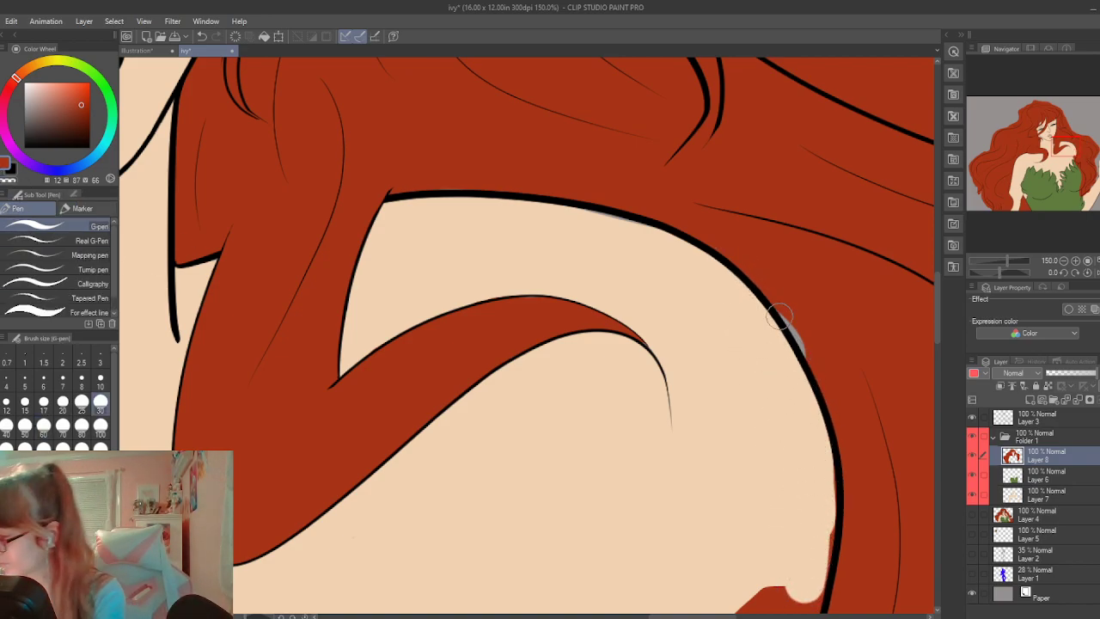
pyautogui.moveTo(939, 326); pyautogui.dragTo(936, 376)
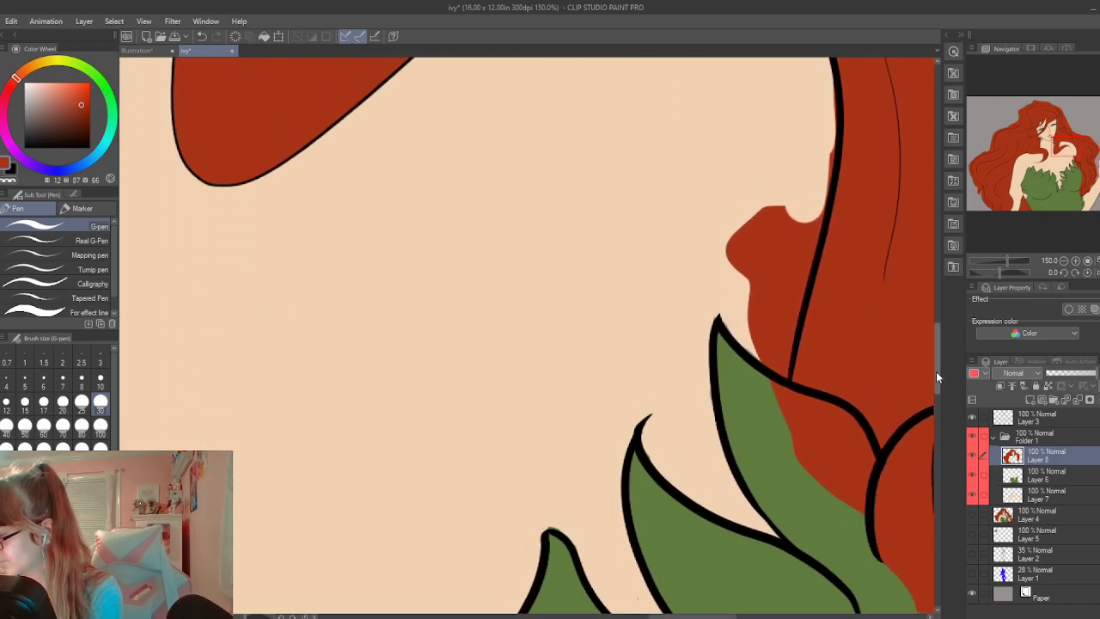
pyautogui.moveTo(659, 617); pyautogui.dragTo(700, 616)
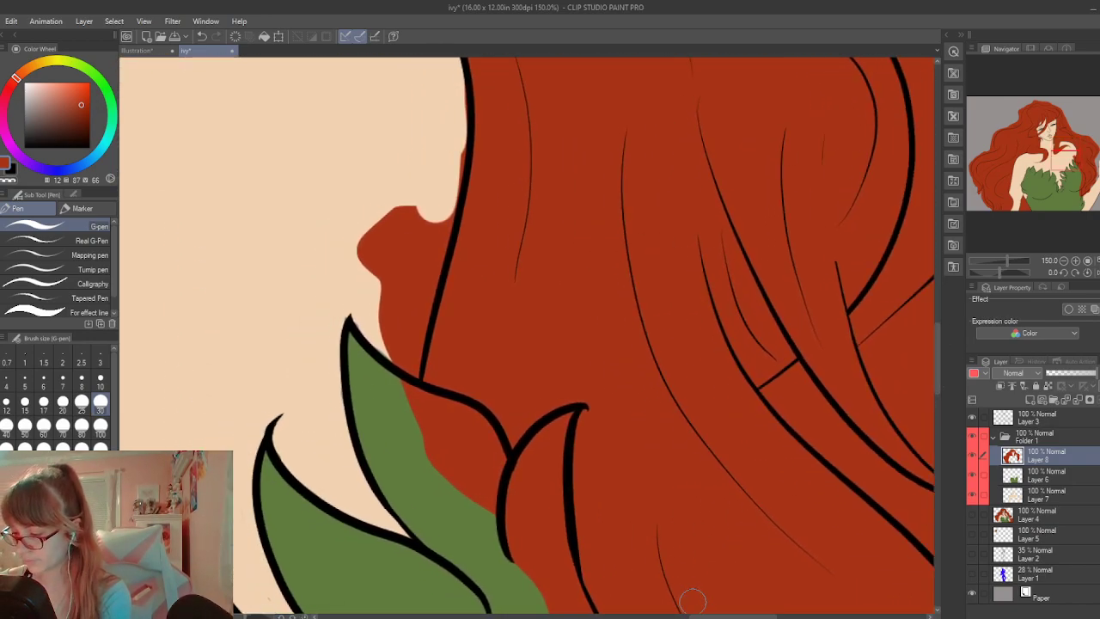
pyautogui.press('e')
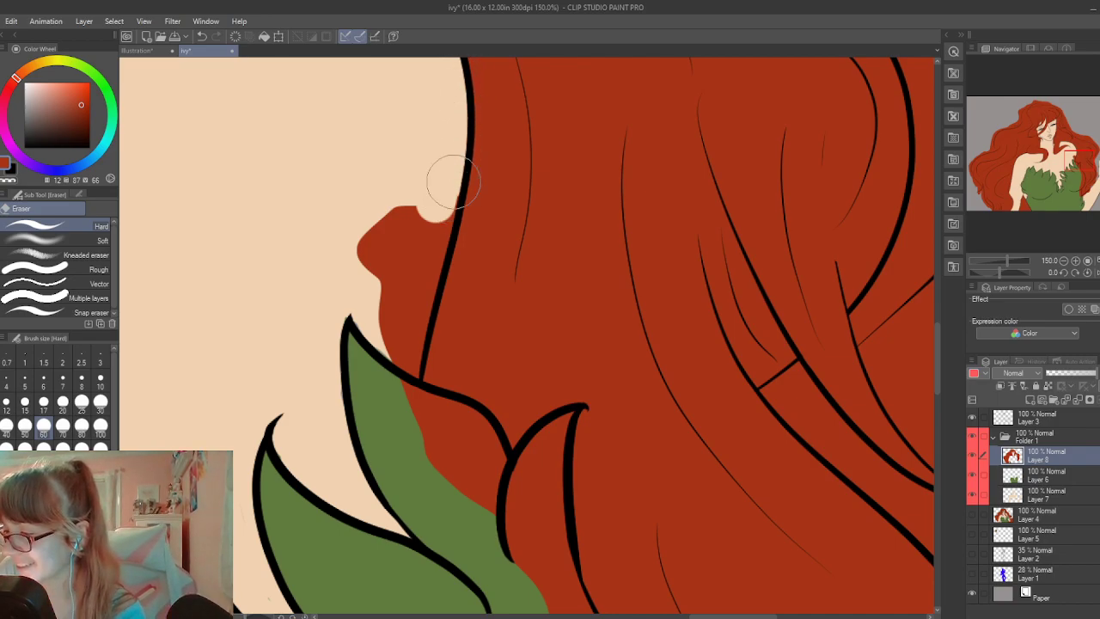
pyautogui.moveTo(454, 175)
pyautogui.mouseDown()
pyautogui.moveTo(393, 361)
pyautogui.moveTo(402, 294)
pyautogui.moveTo(376, 292)
pyautogui.moveTo(408, 244)
pyautogui.mouseUp()
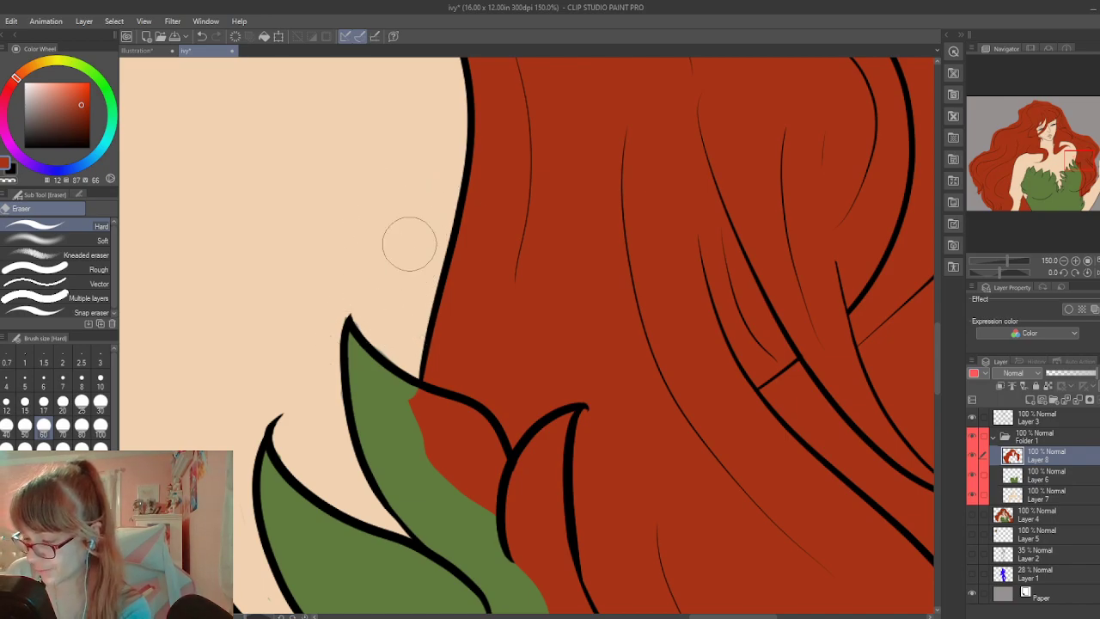
# Erase the red on Layer 8 covering the green leaf tips where the suit meets the hair
pyautogui.moveTo(939, 348); pyautogui.dragTo(940, 391)
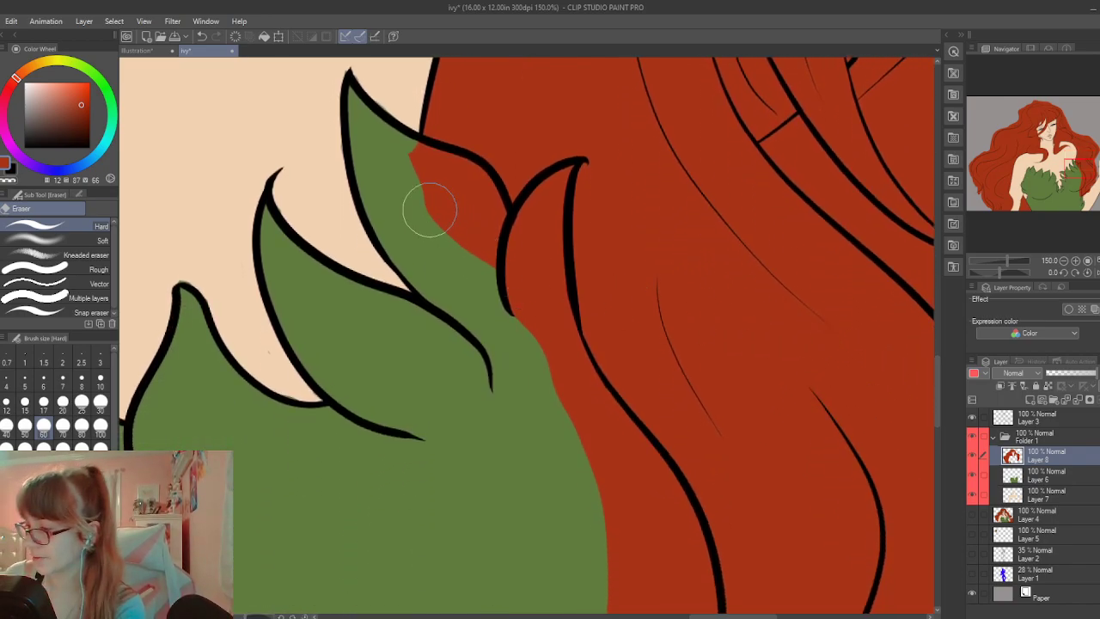
pyautogui.moveTo(430, 211)
pyautogui.mouseDown()
pyautogui.moveTo(432, 171)
pyautogui.moveTo(451, 175)
pyautogui.moveTo(433, 160)
pyautogui.moveTo(489, 213)
pyautogui.moveTo(493, 287)
pyautogui.mouseUp()
pyautogui.moveTo(559, 197)
pyautogui.mouseDown()
pyautogui.moveTo(571, 164)
pyautogui.moveTo(534, 200)
pyautogui.moveTo(569, 168)
pyautogui.moveTo(550, 295)
pyautogui.moveTo(560, 324)
pyautogui.mouseUp()
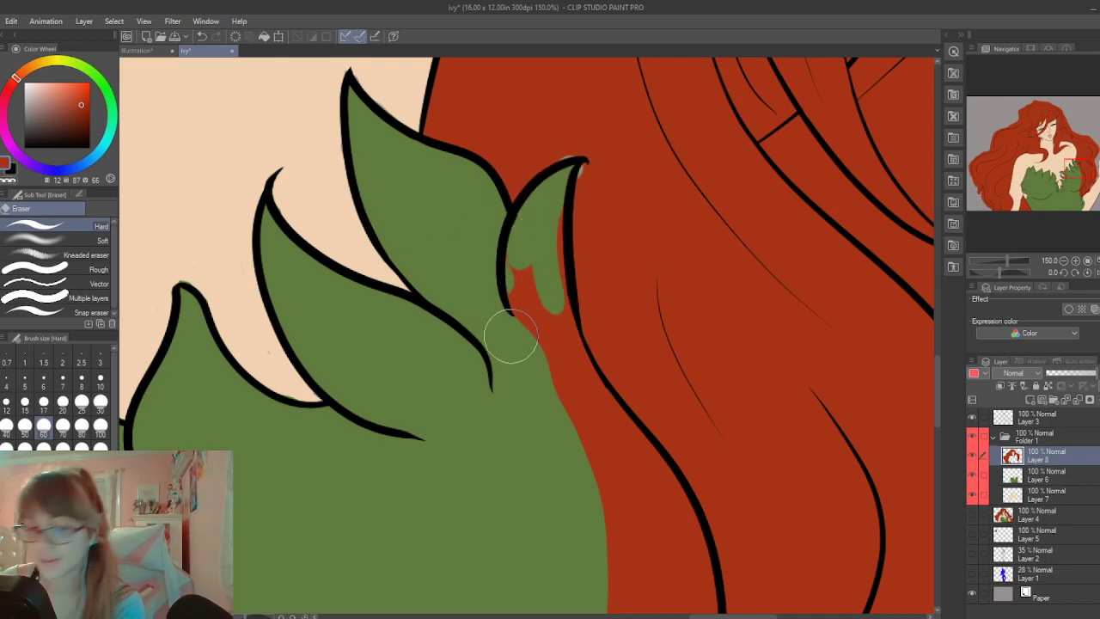
pyautogui.hotkey('ctrl', 'z')
pyautogui.moveTo(564, 166)
pyautogui.mouseDown()
pyautogui.moveTo(558, 296)
pyautogui.moveTo(535, 216)
pyautogui.moveTo(545, 191)
pyautogui.moveTo(545, 361)
pyautogui.moveTo(565, 369)
pyautogui.moveTo(565, 295)
pyautogui.moveTo(598, 316)
pyautogui.moveTo(570, 321)
pyautogui.moveTo(572, 369)
pyautogui.moveTo(606, 416)
pyautogui.mouseUp()
# Erase the red on Layer 8 spilling over the green suit along the breast's outer outline, using the Hard eraser
pyautogui.moveTo(936, 371); pyautogui.dragTo(937, 404)
pyautogui.moveTo(589, 176)
pyautogui.mouseDown()
pyautogui.moveTo(579, 131)
pyautogui.moveTo(643, 232)
pyautogui.moveTo(658, 394)
pyautogui.moveTo(579, 569)
pyautogui.moveTo(624, 344)
pyautogui.moveTo(583, 169)
pyautogui.moveTo(601, 418)
pyautogui.mouseUp()
pyautogui.moveTo(577, 91); pyautogui.dragTo(603, 126)
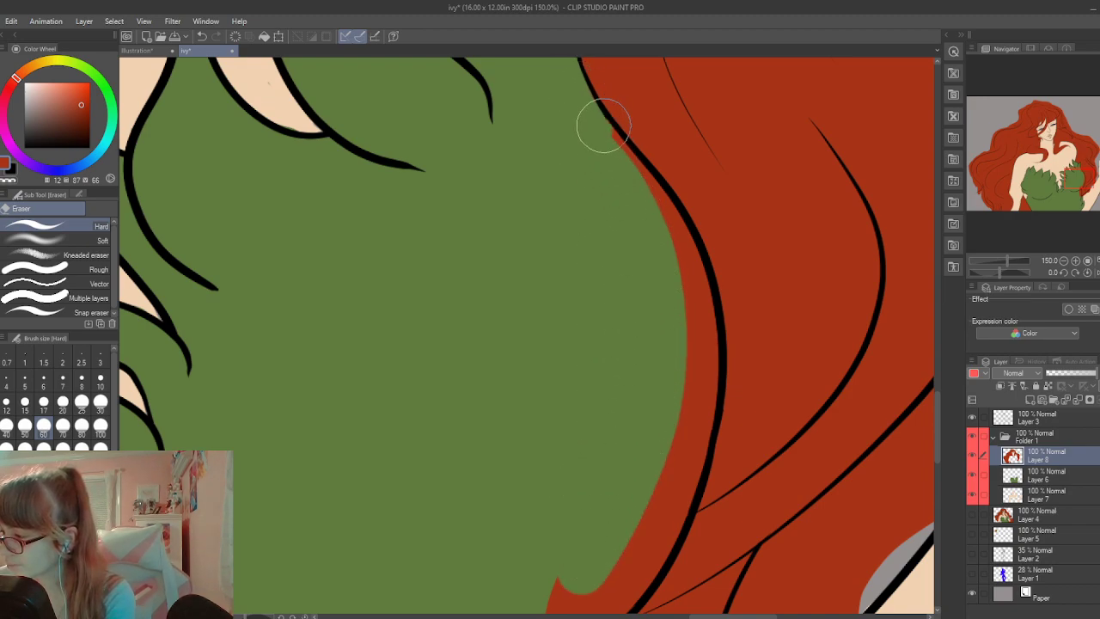
pyautogui.moveTo(582, 82); pyautogui.dragTo(630, 176)
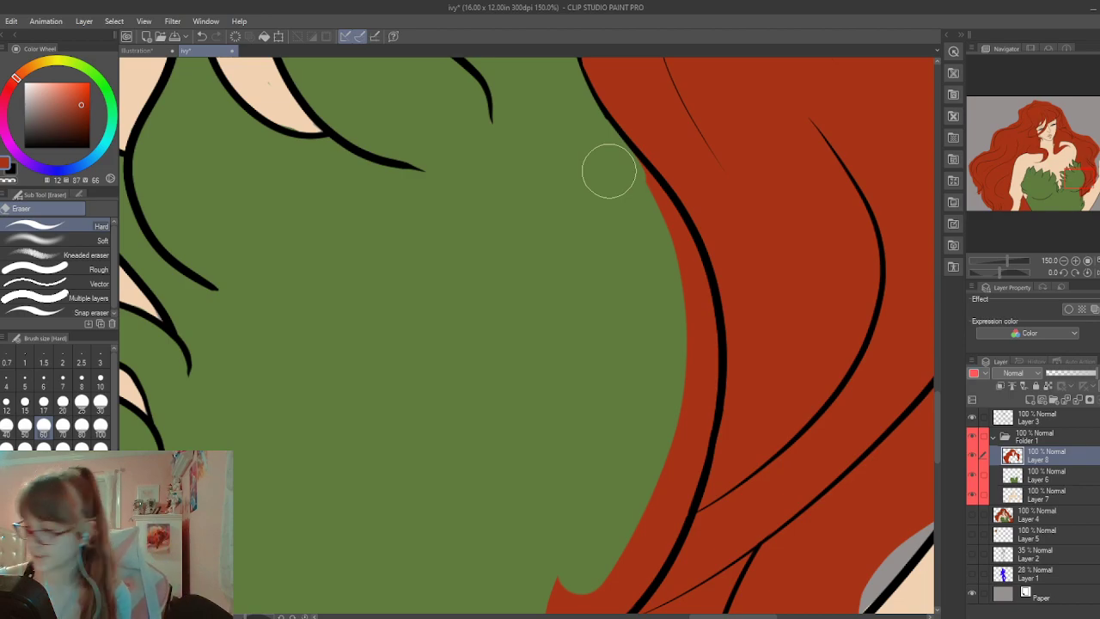
pyautogui.moveTo(609, 171)
pyautogui.mouseDown()
pyautogui.moveTo(659, 185)
pyautogui.moveTo(627, 155)
pyautogui.moveTo(680, 231)
pyautogui.moveTo(651, 196)
pyautogui.moveTo(700, 317)
pyautogui.moveTo(672, 245)
pyautogui.moveTo(671, 434)
pyautogui.mouseUp()
pyautogui.moveTo(705, 369)
pyautogui.mouseDown()
pyautogui.moveTo(684, 464)
pyautogui.moveTo(672, 377)
pyautogui.moveTo(662, 507)
pyautogui.mouseUp()
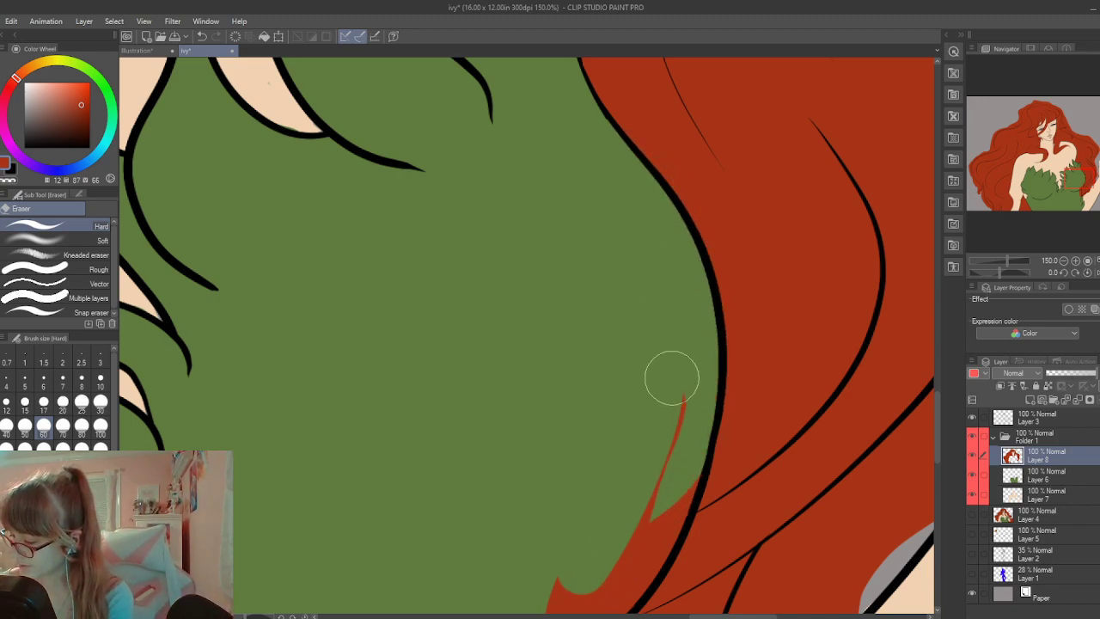
pyautogui.moveTo(672, 378)
pyautogui.mouseDown()
pyautogui.moveTo(653, 523)
pyautogui.moveTo(712, 512)
pyautogui.mouseUp()
# Erase the red from the background gap between the hair and the forearm, and patch the hair edge with the G-pen at size 30
pyautogui.moveTo(937, 405); pyautogui.dragTo(936, 428)
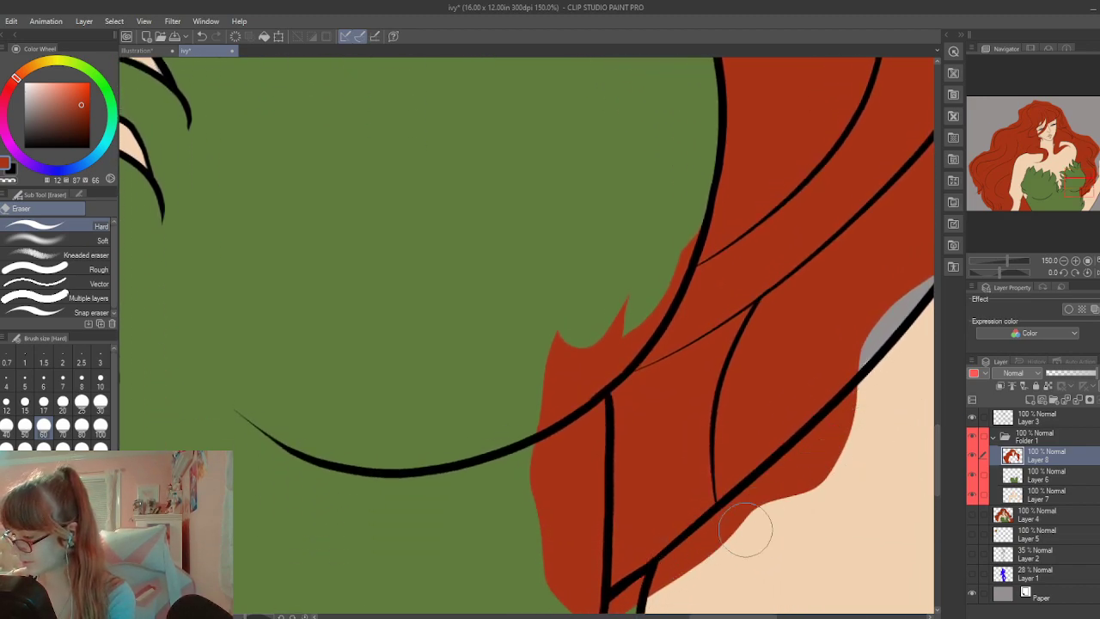
pyautogui.moveTo(872, 309)
pyautogui.mouseDown()
pyautogui.moveTo(821, 412)
pyautogui.moveTo(742, 501)
pyautogui.moveTo(756, 518)
pyautogui.moveTo(893, 262)
pyautogui.moveTo(898, 194)
pyautogui.moveTo(839, 258)
pyautogui.moveTo(864, 210)
pyautogui.moveTo(808, 271)
pyautogui.moveTo(760, 354)
pyautogui.mouseUp()
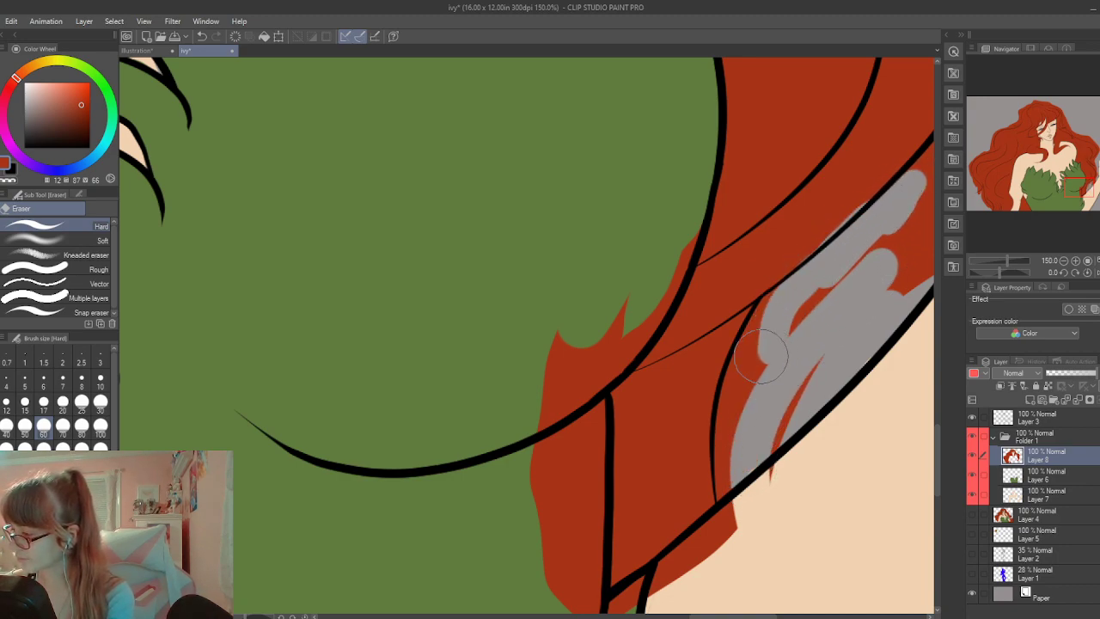
pyautogui.moveTo(782, 296)
pyautogui.mouseDown()
pyautogui.moveTo(744, 381)
pyautogui.moveTo(728, 492)
pyautogui.moveTo(757, 335)
pyautogui.moveTo(789, 323)
pyautogui.moveTo(794, 337)
pyautogui.moveTo(895, 225)
pyautogui.moveTo(917, 183)
pyautogui.moveTo(906, 272)
pyautogui.moveTo(920, 241)
pyautogui.mouseUp()
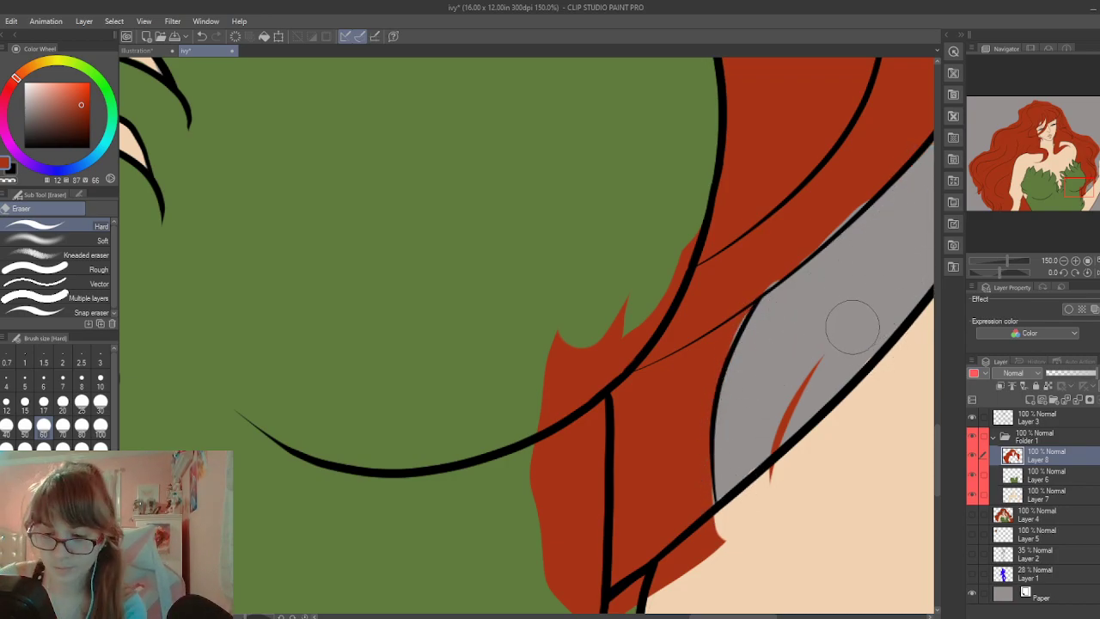
pyautogui.press('p')
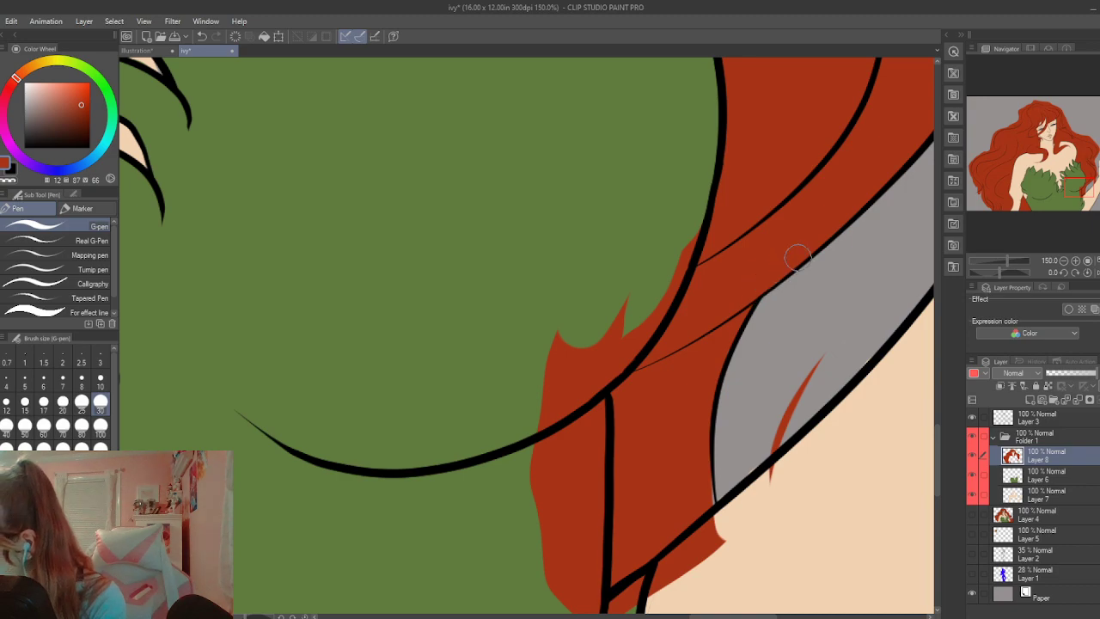
# Erase the red spill over the suit below the breast and over the arm, and touch up the lock's edges with the G-pen
pyautogui.press('e')
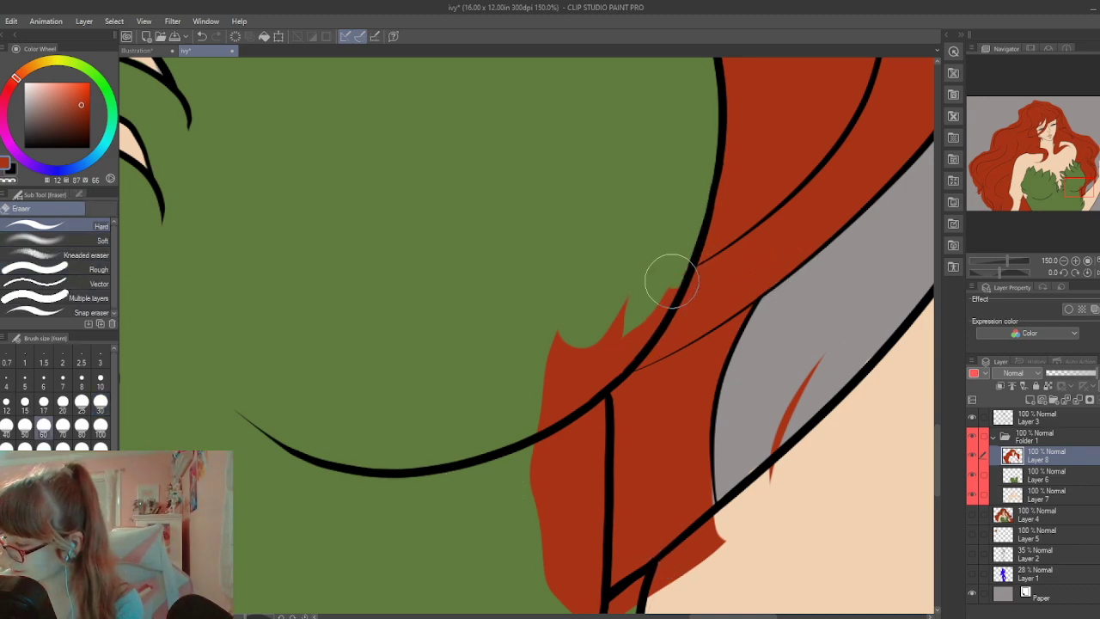
pyautogui.moveTo(663, 275)
pyautogui.mouseDown()
pyautogui.moveTo(651, 312)
pyautogui.moveTo(590, 375)
pyautogui.moveTo(575, 369)
pyautogui.moveTo(580, 295)
pyautogui.moveTo(544, 461)
pyautogui.moveTo(582, 393)
pyautogui.mouseUp()
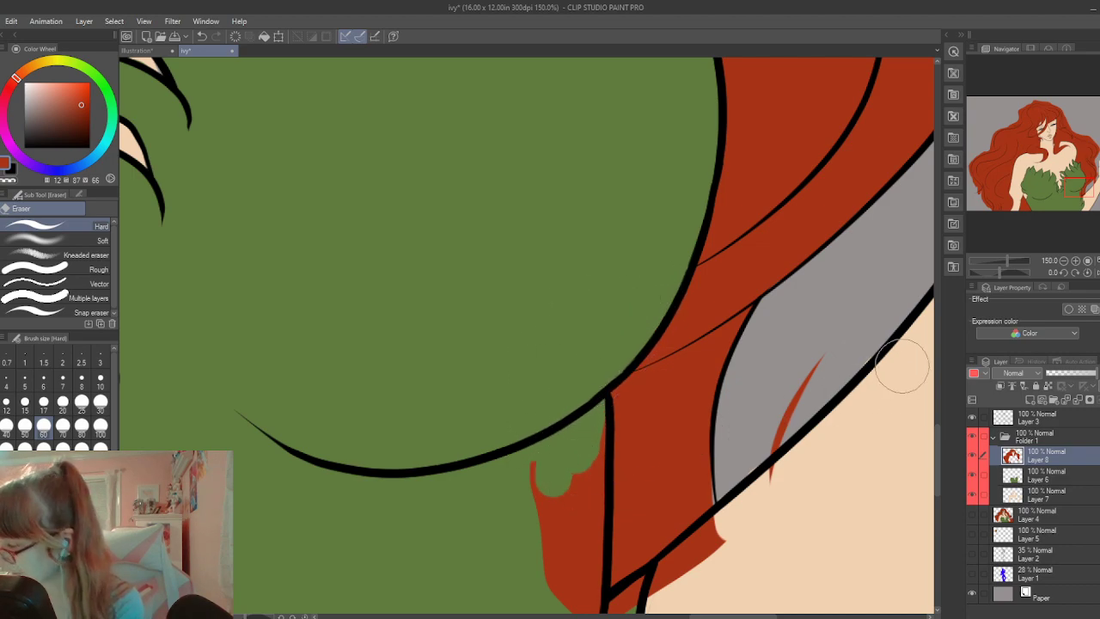
pyautogui.moveTo(935, 433); pyautogui.dragTo(935, 453)
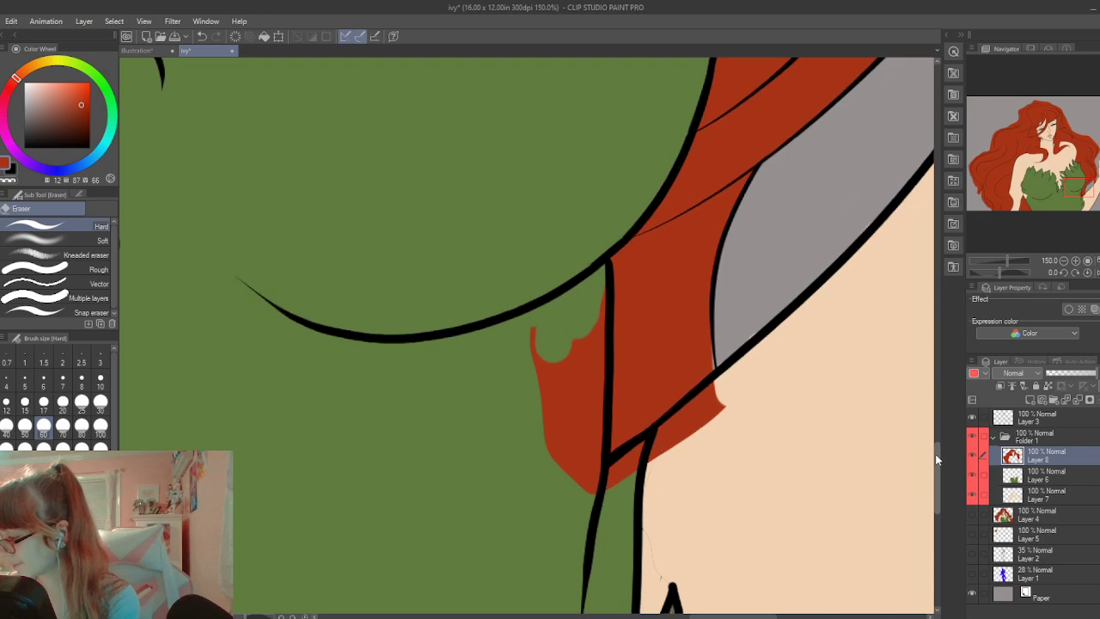
pyautogui.moveTo(596, 292)
pyautogui.mouseDown()
pyautogui.moveTo(573, 501)
pyautogui.moveTo(580, 363)
pyautogui.moveTo(528, 409)
pyautogui.moveTo(548, 333)
pyautogui.moveTo(597, 474)
pyautogui.moveTo(577, 363)
pyautogui.moveTo(597, 486)
pyautogui.moveTo(714, 391)
pyautogui.moveTo(704, 430)
pyautogui.mouseUp()
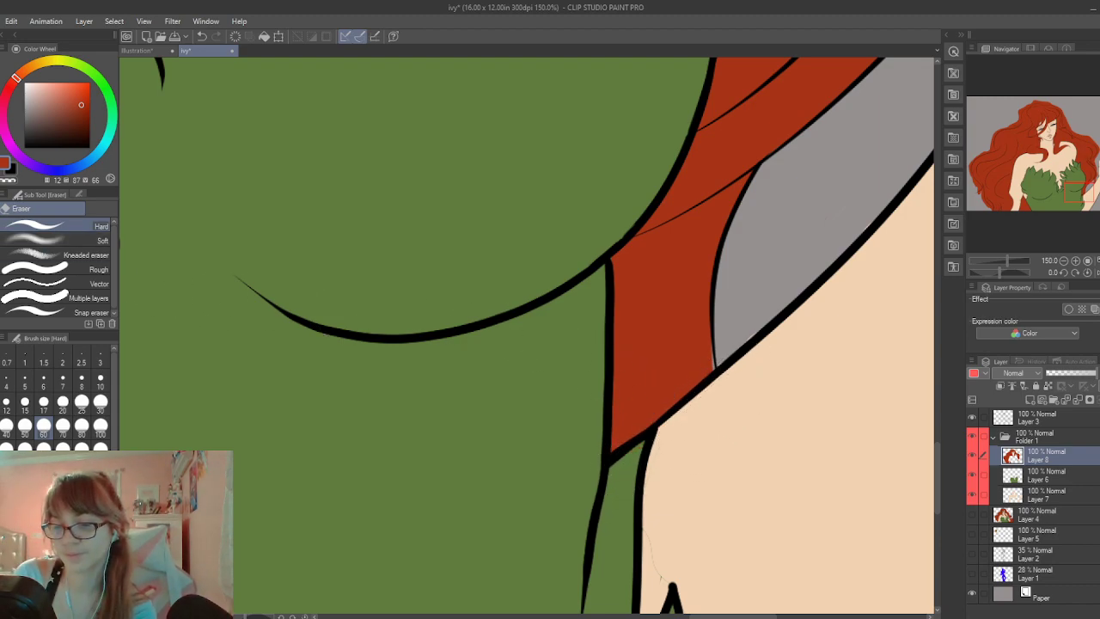
pyautogui.press('p')
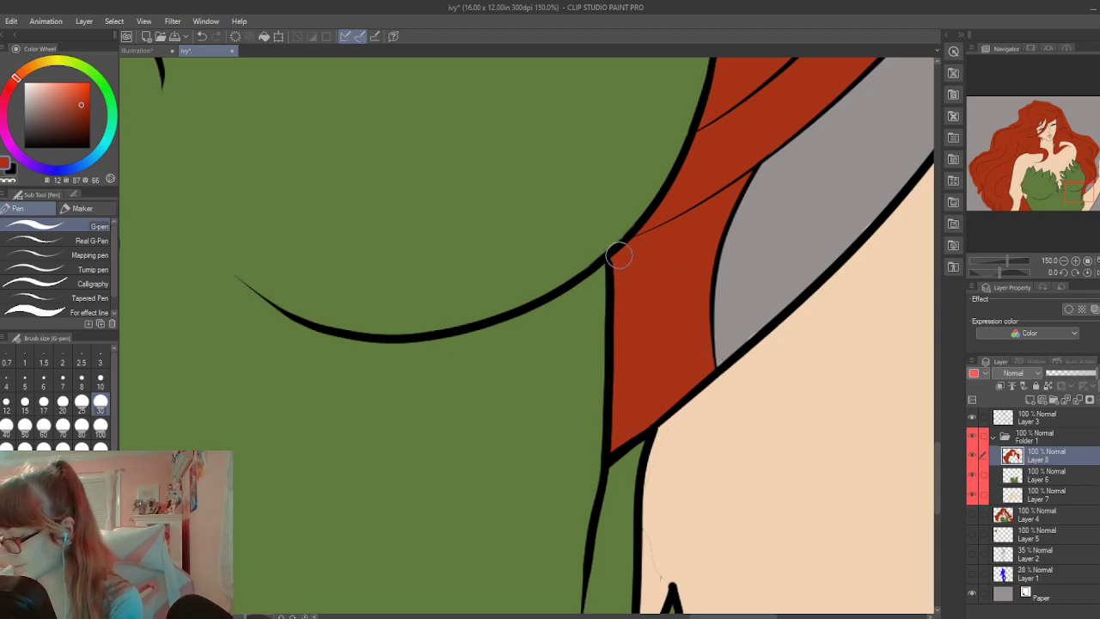
# Draw dark strand lines on Layer 3 with the G-pen in the hair between the upper arm and the suit's waist
pyautogui.scroll(-8, 619, 255)
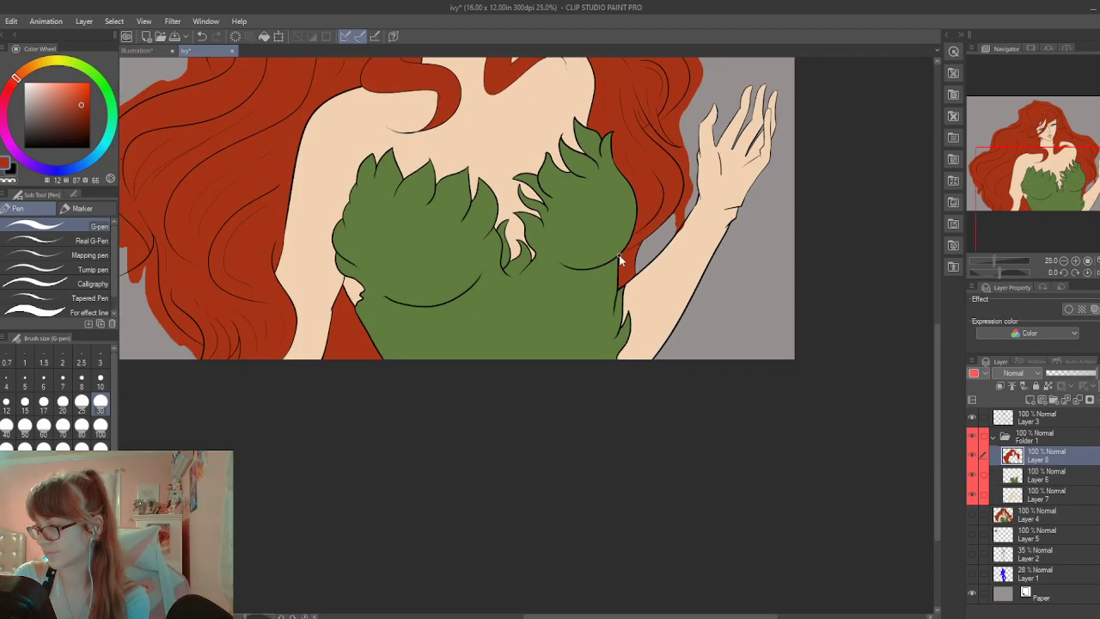
pyautogui.scroll(3, 619, 255)
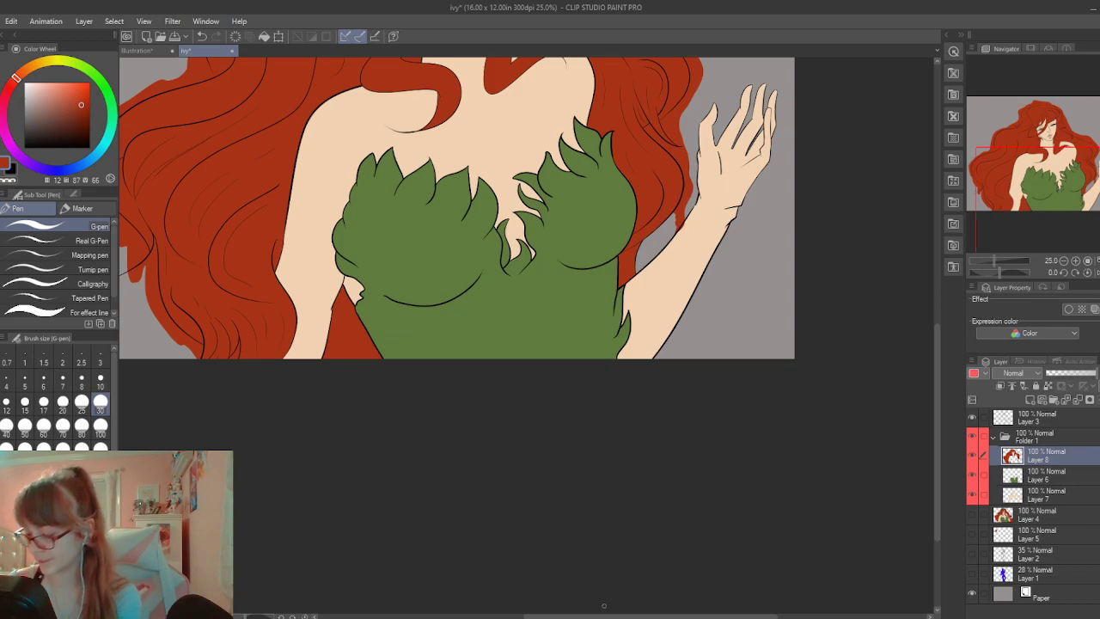
pyautogui.hscroll(3, 603, 606)
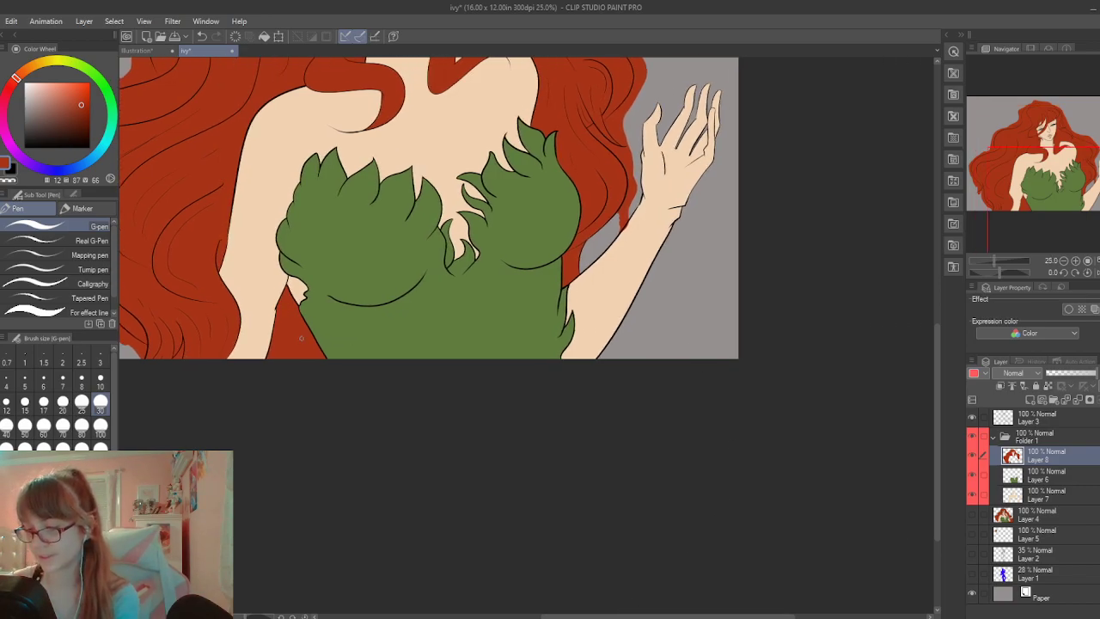
pyautogui.scroll(3, 947, 366)
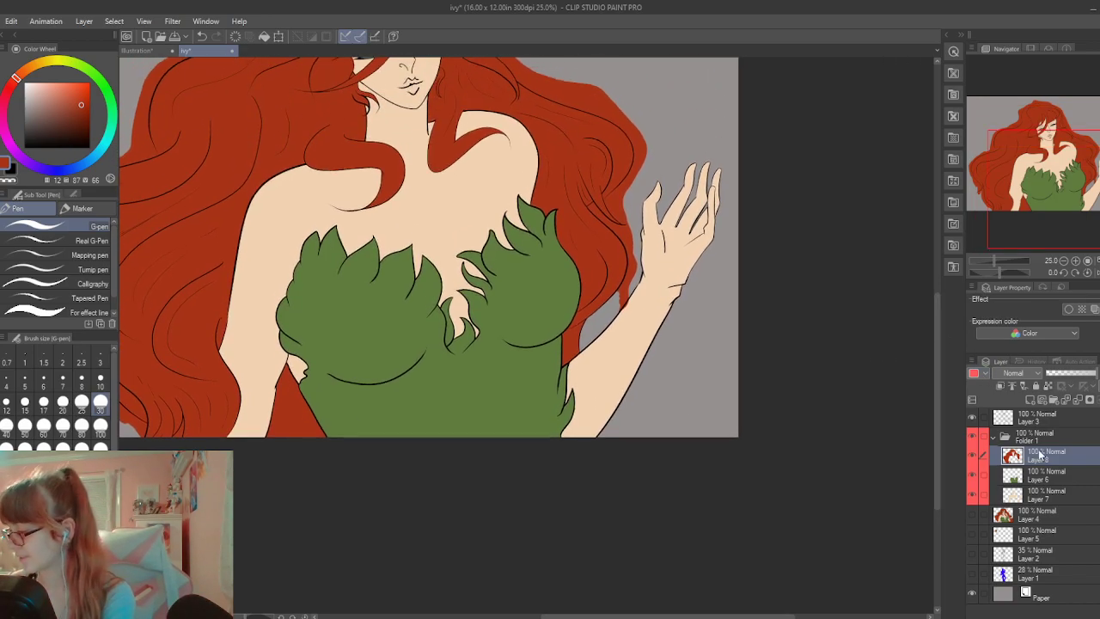
pyautogui.click(14, 169)
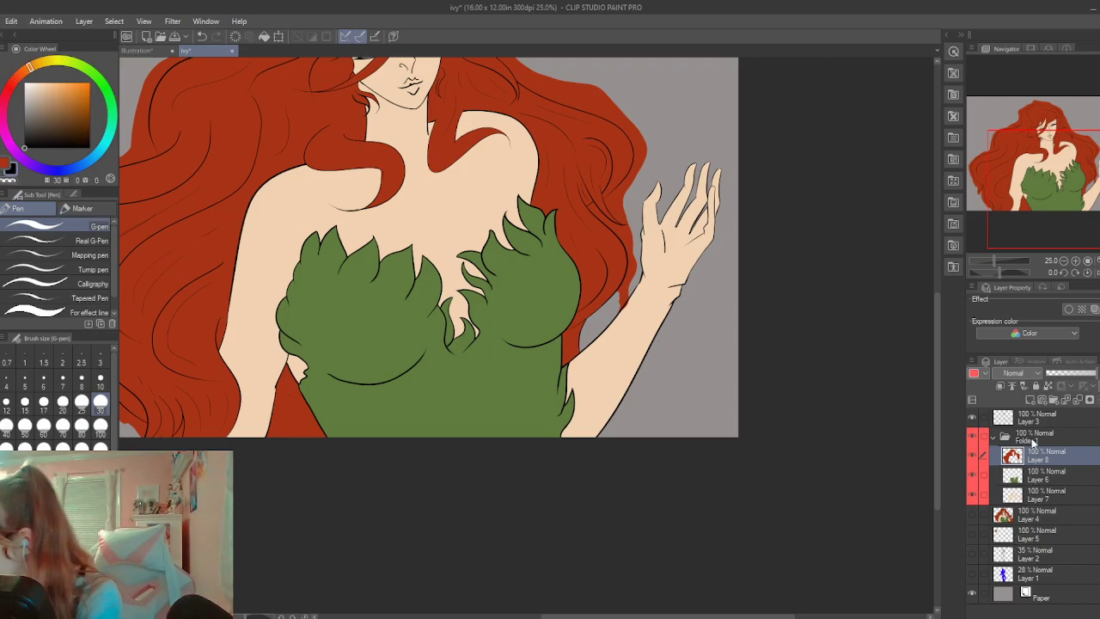
pyautogui.click(1035, 417)
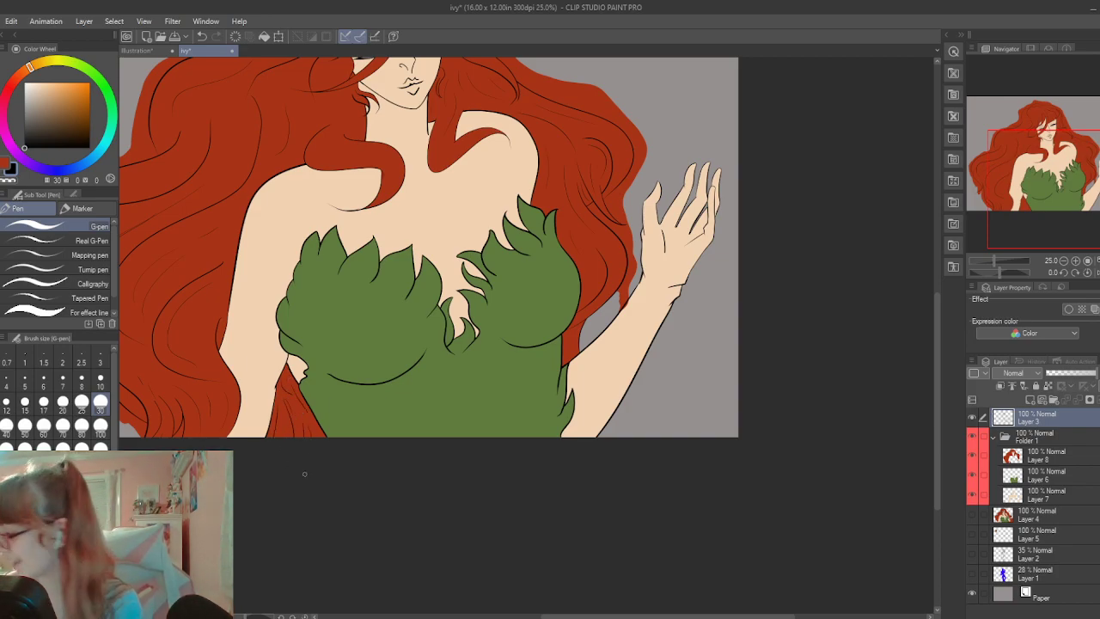
# Erase the red on Layer 8 from the gap between the pointed strand and the lower lock beside the raised hand
pyautogui.click(1031, 456)
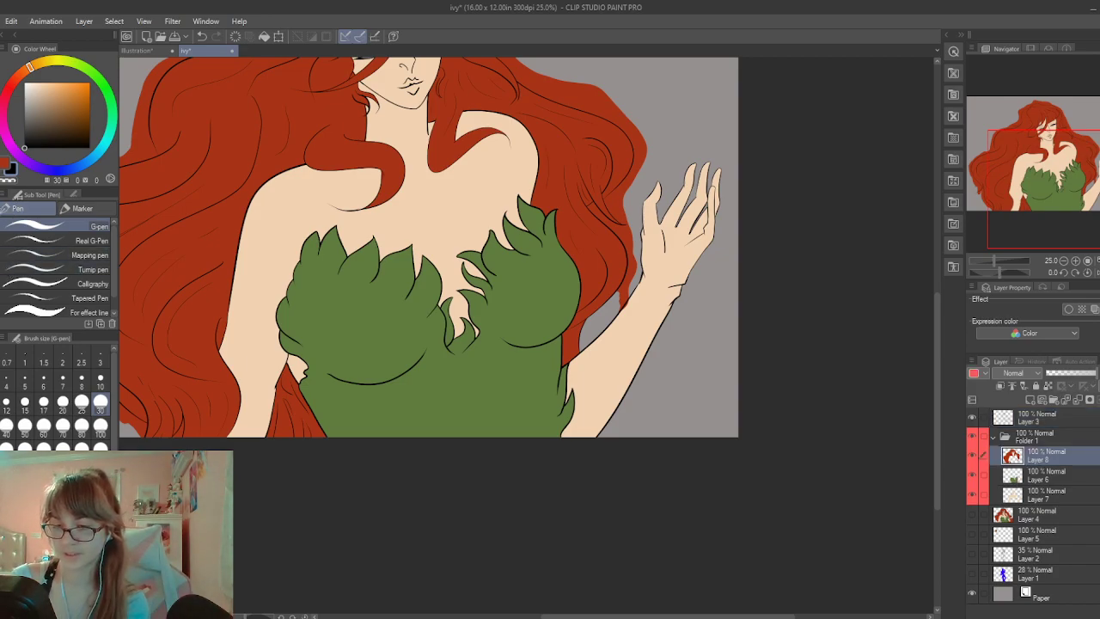
pyautogui.press('e')
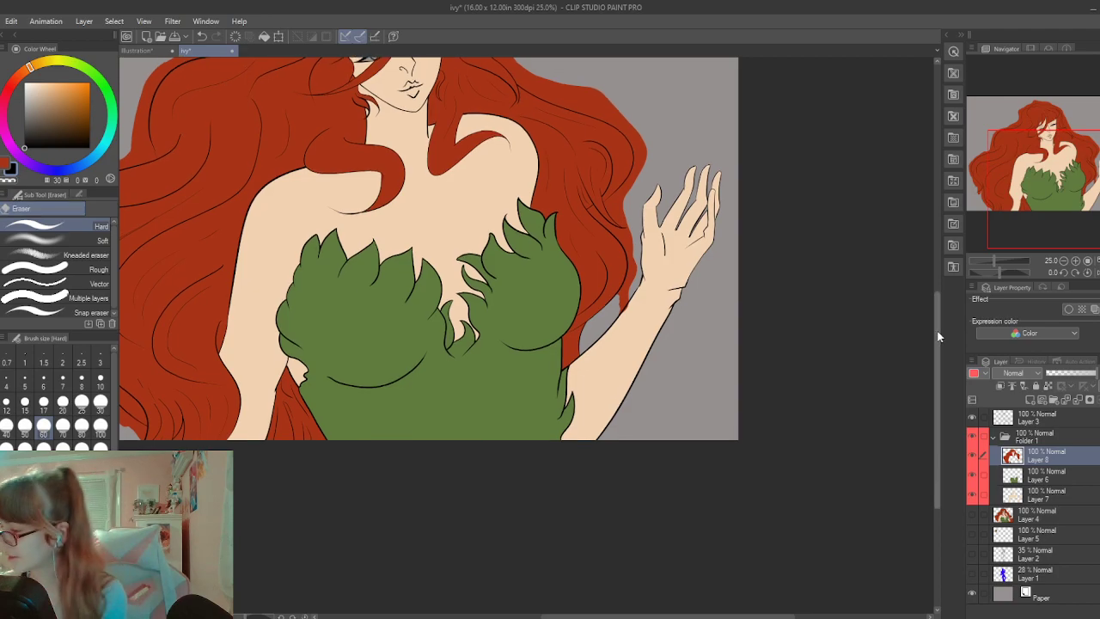
pyautogui.moveTo(937, 331); pyautogui.dragTo(936, 300)
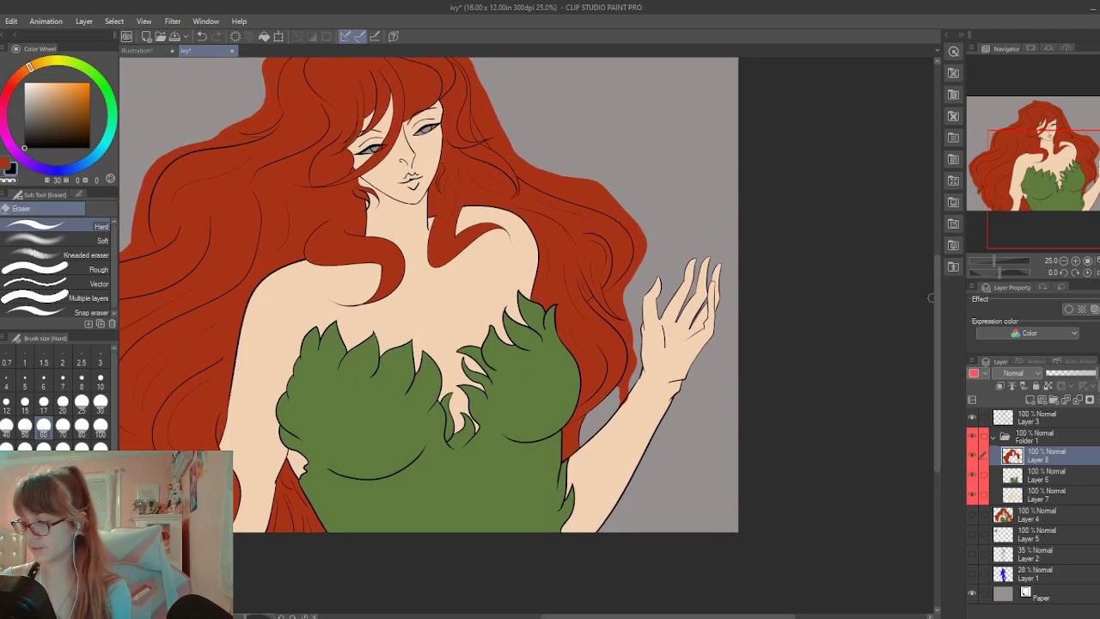
pyautogui.scroll(3, 881, 312)
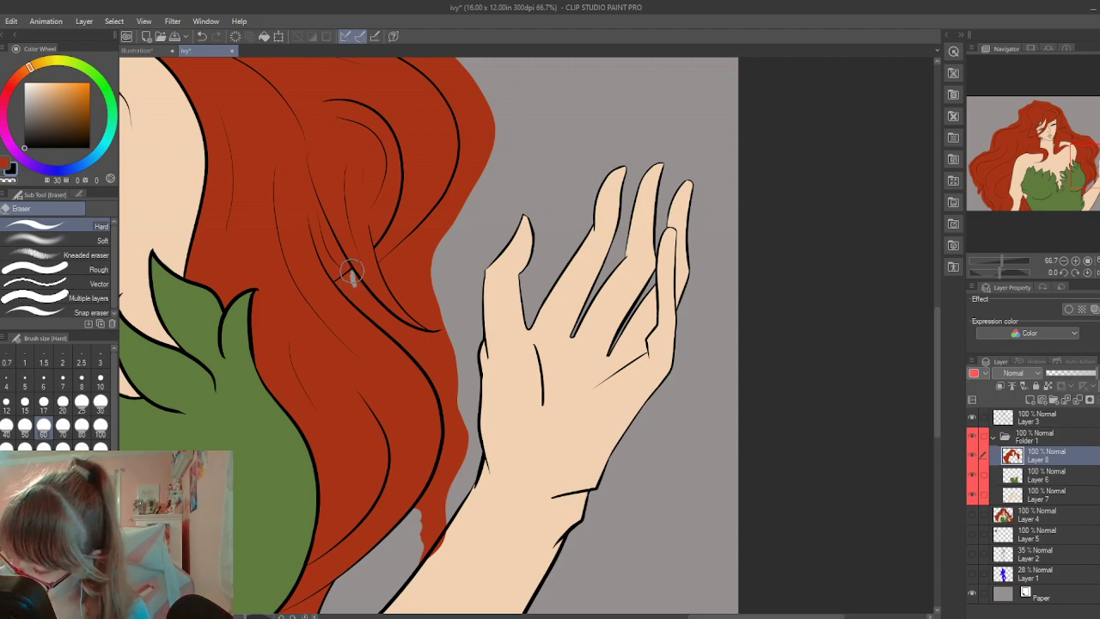
pyautogui.moveTo(339, 281)
pyautogui.mouseDown()
pyautogui.moveTo(394, 328)
pyautogui.moveTo(345, 281)
pyautogui.mouseUp()
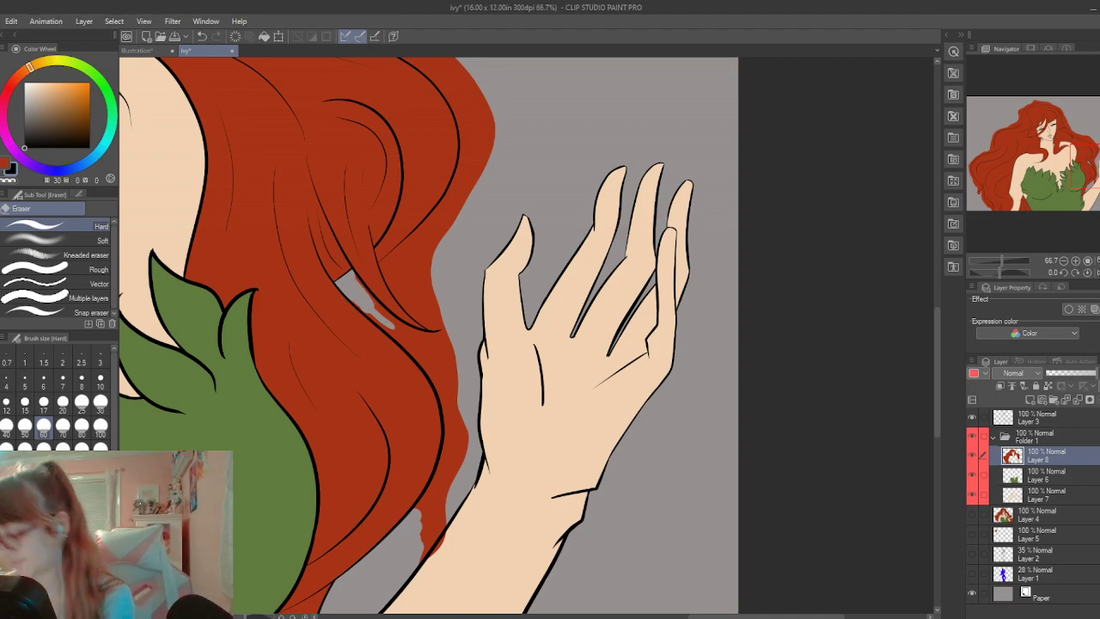
pyautogui.moveTo(352, 275)
pyautogui.mouseDown()
pyautogui.moveTo(377, 307)
pyautogui.moveTo(363, 288)
pyautogui.moveTo(368, 314)
pyautogui.moveTo(399, 328)
pyautogui.moveTo(344, 291)
pyautogui.moveTo(426, 353)
pyautogui.moveTo(380, 322)
pyautogui.moveTo(484, 369)
pyautogui.mouseUp()
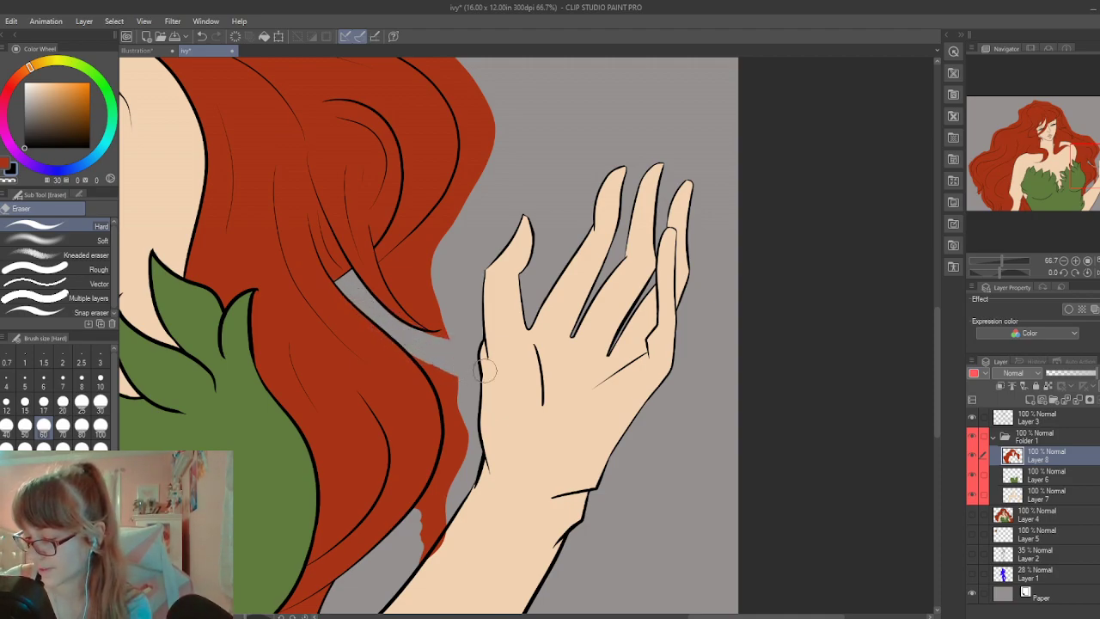
# Erase the red outside the hair outline beside the raised hand, and patch gaps inside the outline with the red G-pen at size 30
pyautogui.moveTo(488, 170)
pyautogui.mouseDown()
pyautogui.moveTo(493, 126)
pyautogui.moveTo(469, 151)
pyautogui.moveTo(456, 222)
pyautogui.moveTo(478, 179)
pyautogui.moveTo(463, 214)
pyautogui.mouseUp()
pyautogui.moveTo(462, 149)
pyautogui.mouseDown()
pyautogui.moveTo(426, 244)
pyautogui.moveTo(451, 205)
pyautogui.moveTo(434, 285)
pyautogui.moveTo(446, 344)
pyautogui.moveTo(421, 337)
pyautogui.moveTo(445, 322)
pyautogui.mouseUp()
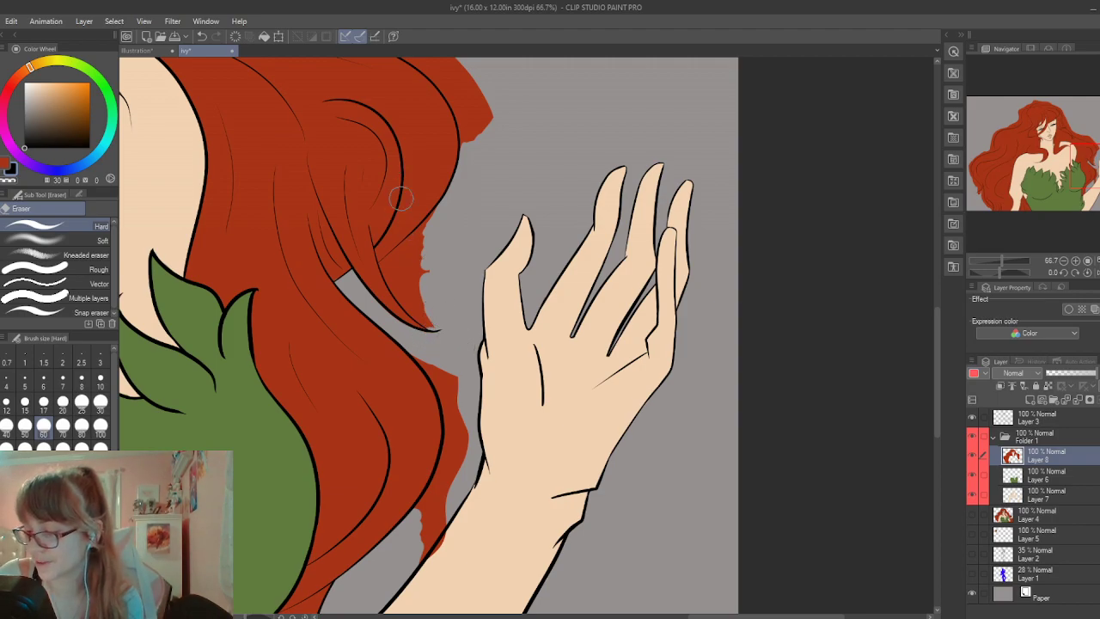
pyautogui.moveTo(444, 217)
pyautogui.mouseDown()
pyautogui.moveTo(416, 232)
pyautogui.moveTo(442, 206)
pyautogui.moveTo(384, 263)
pyautogui.moveTo(395, 256)
pyautogui.moveTo(385, 266)
pyautogui.moveTo(423, 318)
pyautogui.moveTo(387, 277)
pyautogui.moveTo(437, 328)
pyautogui.moveTo(413, 256)
pyautogui.mouseUp()
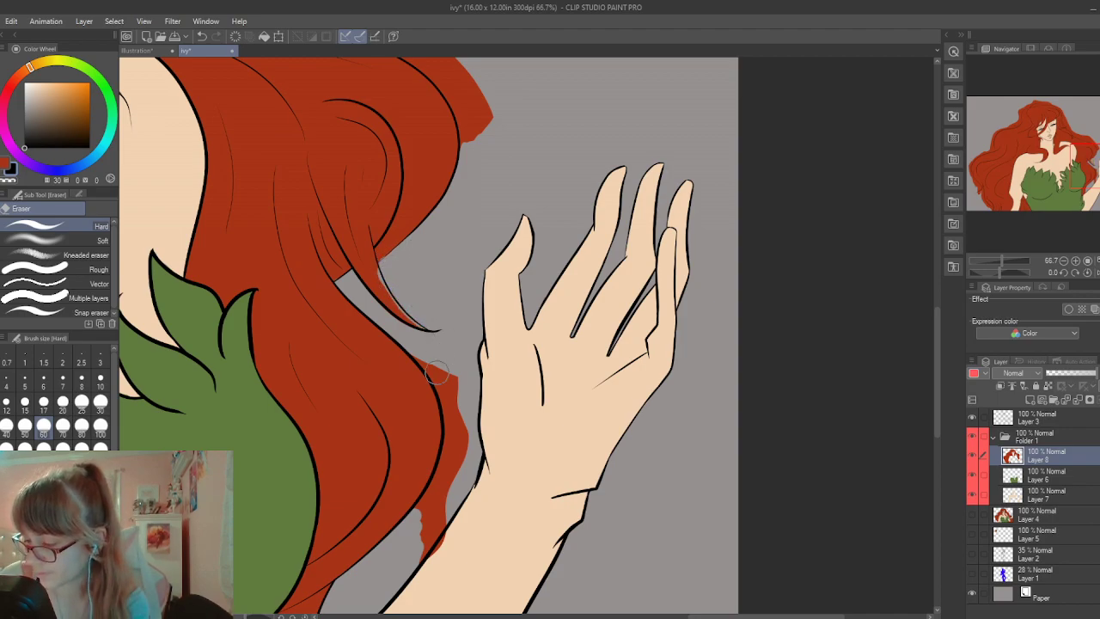
pyautogui.moveTo(436, 371)
pyautogui.mouseDown()
pyautogui.moveTo(459, 407)
pyautogui.moveTo(442, 359)
pyautogui.moveTo(447, 433)
pyautogui.moveTo(430, 505)
pyautogui.moveTo(408, 526)
pyautogui.moveTo(420, 562)
pyautogui.moveTo(440, 534)
pyautogui.mouseUp()
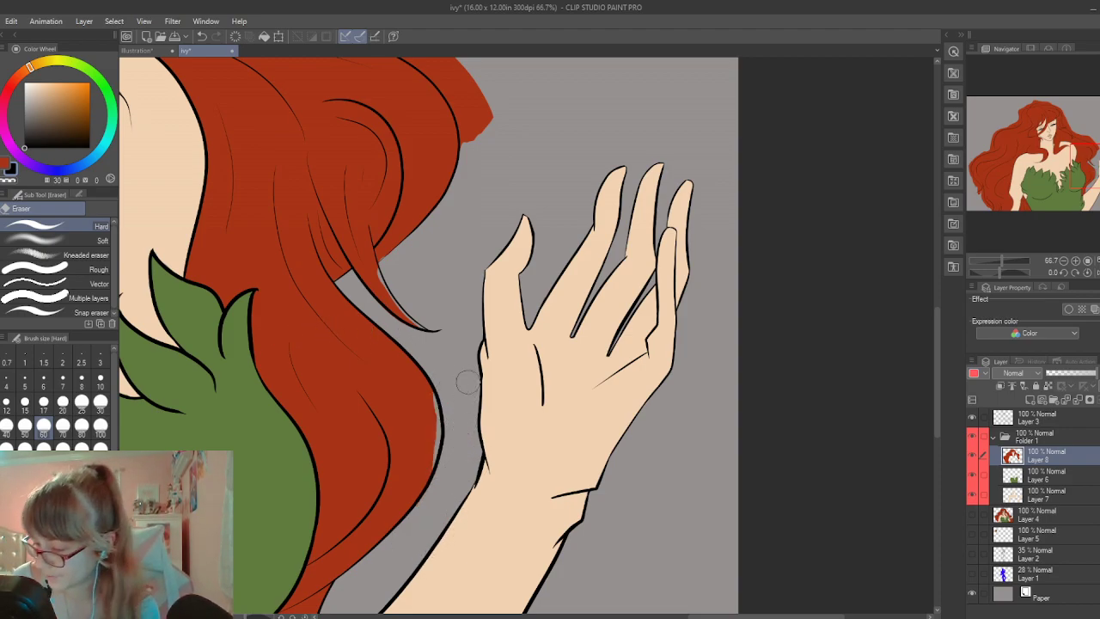
pyautogui.press('p')
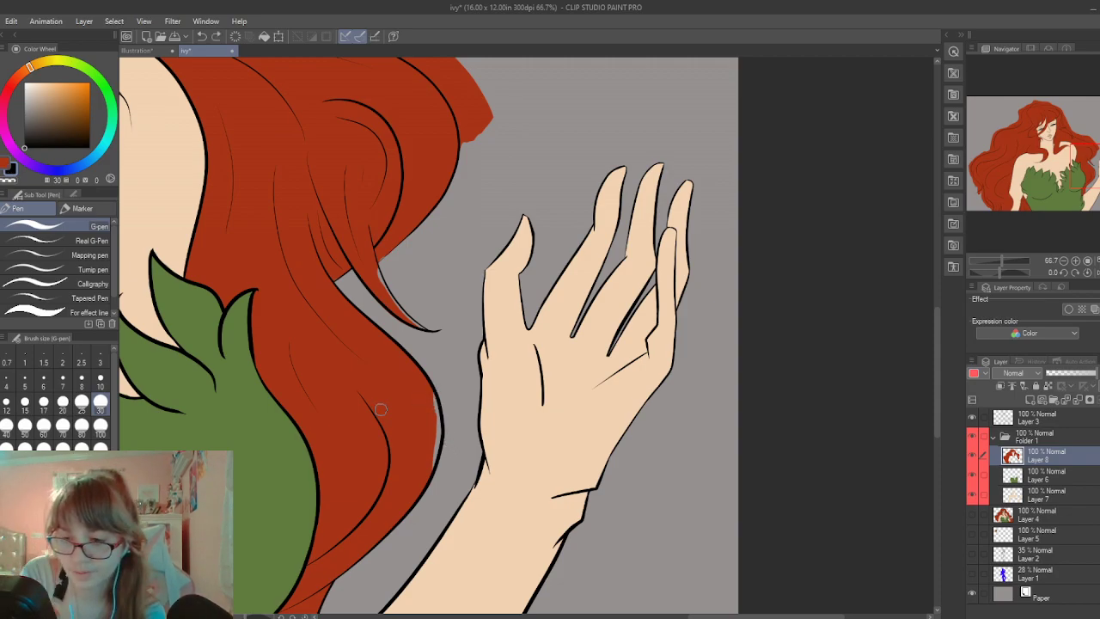
pyautogui.click(9, 168)
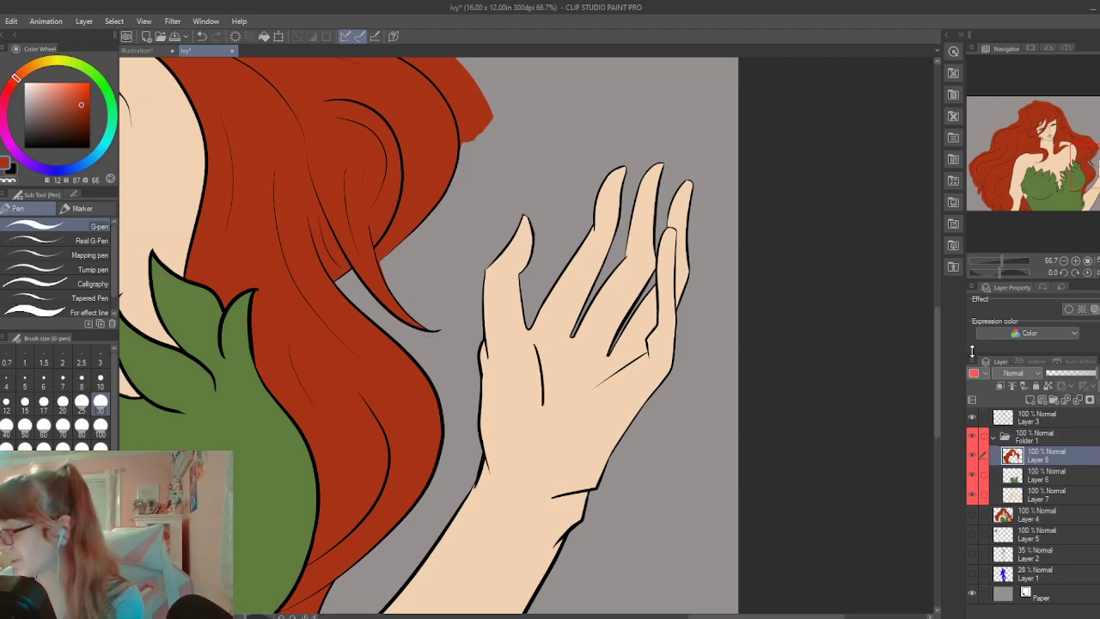
# Roughly erase the red on Layer 8 outside the hair outline from beside the face down to the large curl above the raised hand
pyautogui.moveTo(936, 332); pyautogui.dragTo(938, 265)
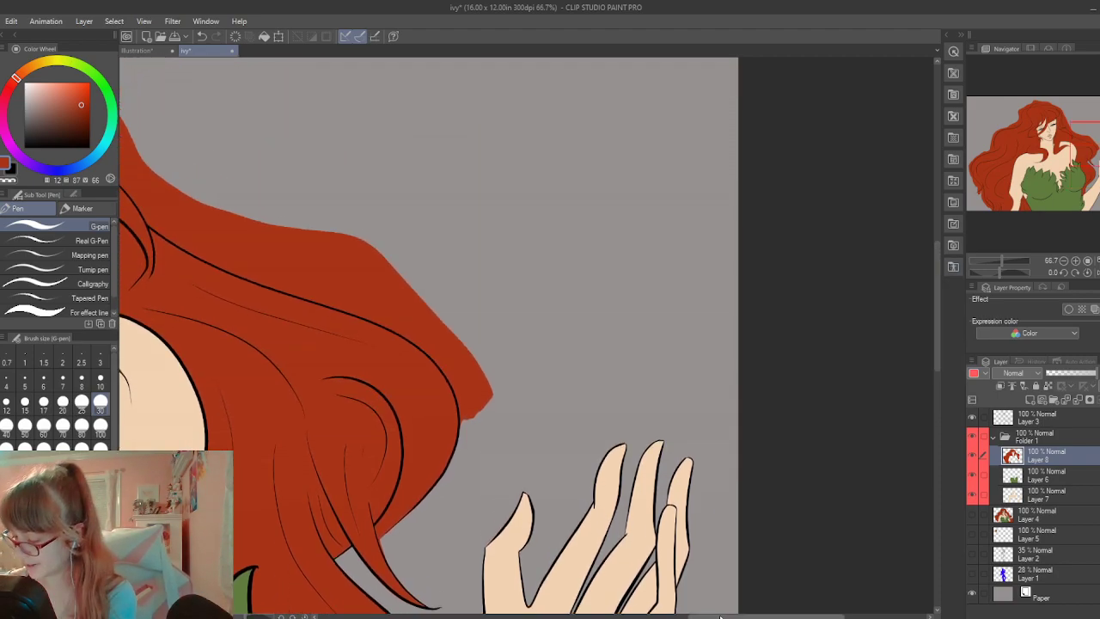
pyautogui.moveTo(720, 616); pyautogui.dragTo(667, 616)
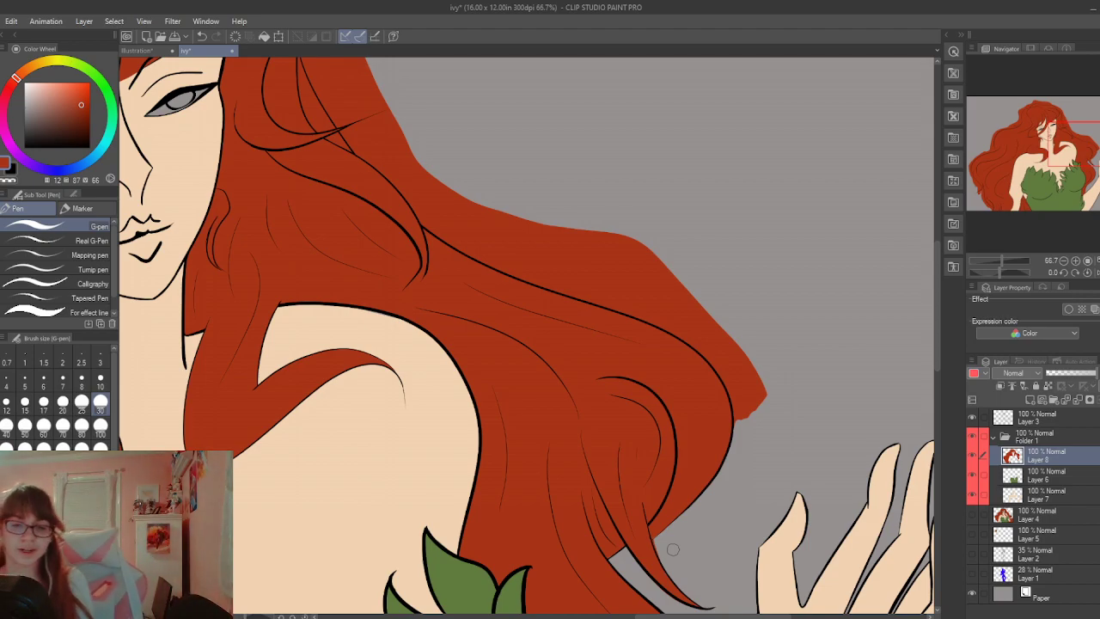
pyautogui.press('e')
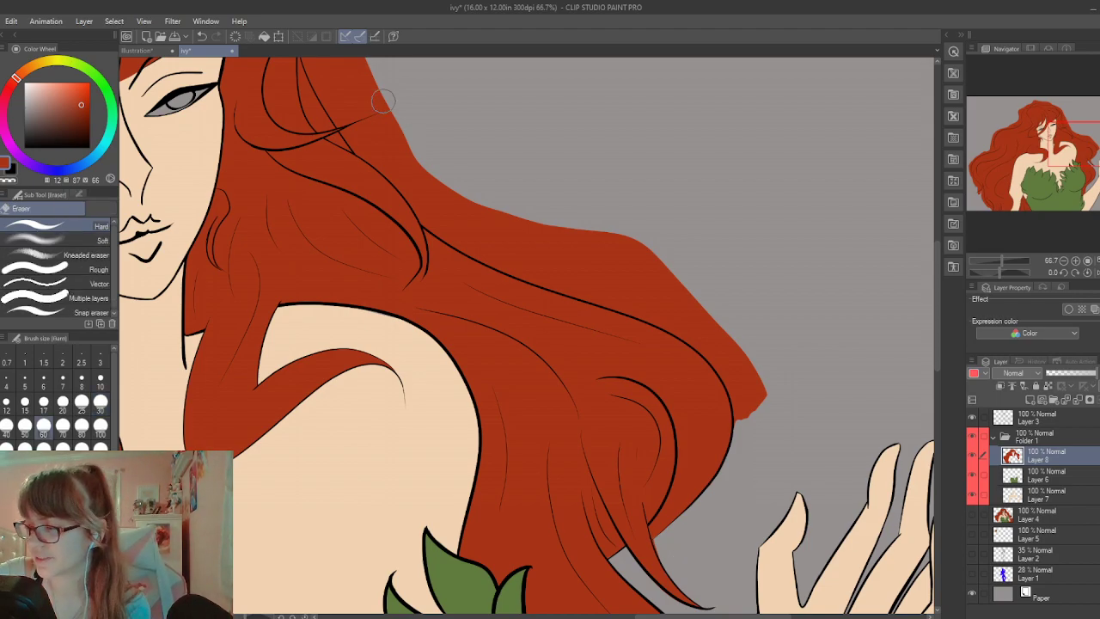
pyautogui.moveTo(387, 79)
pyautogui.mouseDown()
pyautogui.moveTo(333, 95)
pyautogui.moveTo(337, 107)
pyautogui.moveTo(319, 77)
pyautogui.moveTo(332, 89)
pyautogui.moveTo(345, 82)
pyautogui.moveTo(390, 118)
pyautogui.moveTo(419, 169)
pyautogui.moveTo(354, 135)
pyautogui.moveTo(483, 215)
pyautogui.moveTo(471, 192)
pyautogui.mouseUp()
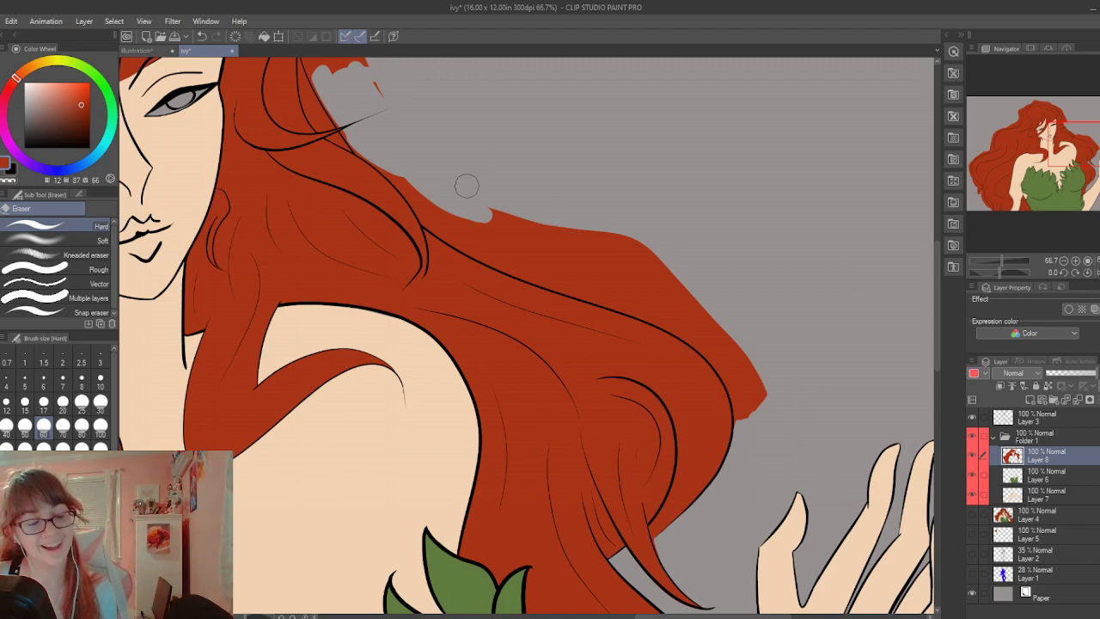
pyautogui.moveTo(421, 181)
pyautogui.mouseDown()
pyautogui.moveTo(438, 216)
pyautogui.moveTo(475, 229)
pyautogui.moveTo(441, 220)
pyautogui.moveTo(463, 232)
pyautogui.moveTo(594, 251)
pyautogui.moveTo(486, 210)
pyautogui.moveTo(706, 256)
pyautogui.moveTo(490, 187)
pyautogui.moveTo(540, 134)
pyautogui.mouseUp()
pyautogui.moveTo(563, 255)
pyautogui.mouseDown()
pyautogui.moveTo(486, 248)
pyautogui.moveTo(616, 269)
pyautogui.moveTo(545, 260)
pyautogui.moveTo(649, 297)
pyautogui.moveTo(682, 290)
pyautogui.moveTo(627, 255)
pyautogui.moveTo(661, 290)
pyautogui.moveTo(637, 296)
pyautogui.moveTo(702, 323)
pyautogui.moveTo(768, 400)
pyautogui.moveTo(731, 480)
pyautogui.mouseUp()
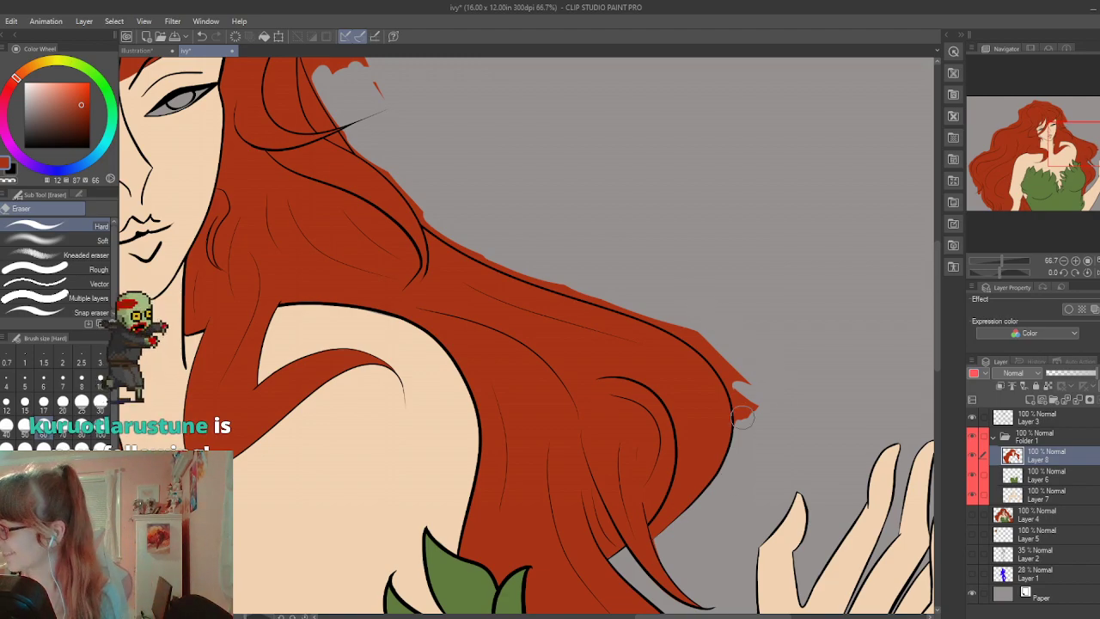
pyautogui.moveTo(735, 366)
pyautogui.mouseDown()
pyautogui.moveTo(753, 401)
pyautogui.moveTo(744, 397)
pyautogui.moveTo(744, 422)
pyautogui.moveTo(756, 415)
pyautogui.mouseUp()
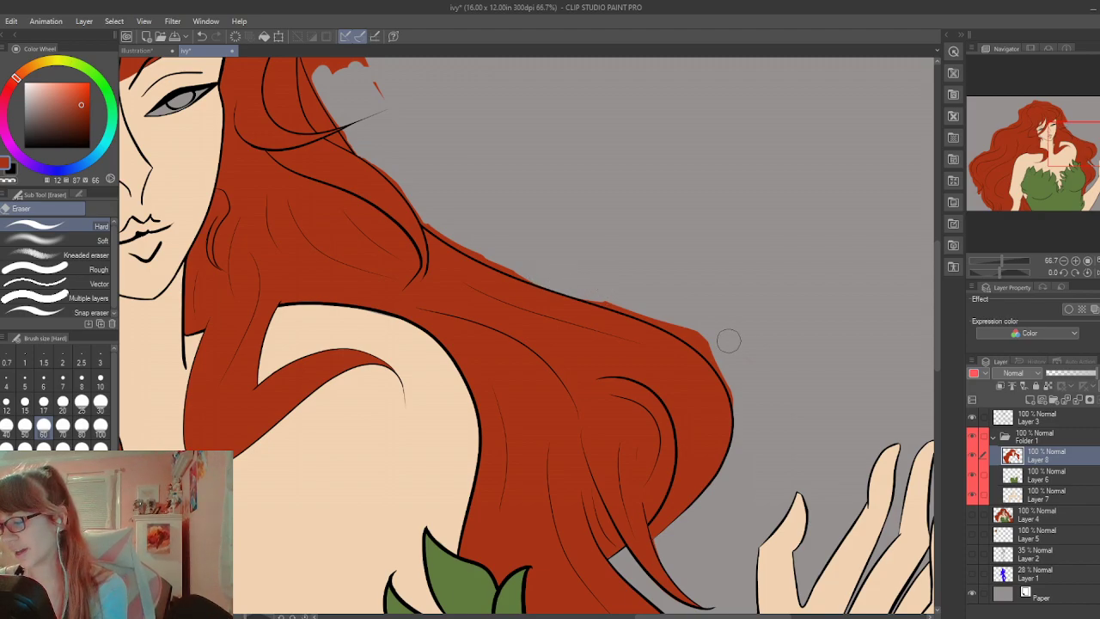
# Erase the remaining red rim closely along the outer outline of the large curl above the raised hand with the size 60 Hard eraser
pyautogui.scroll(3, 729, 341)
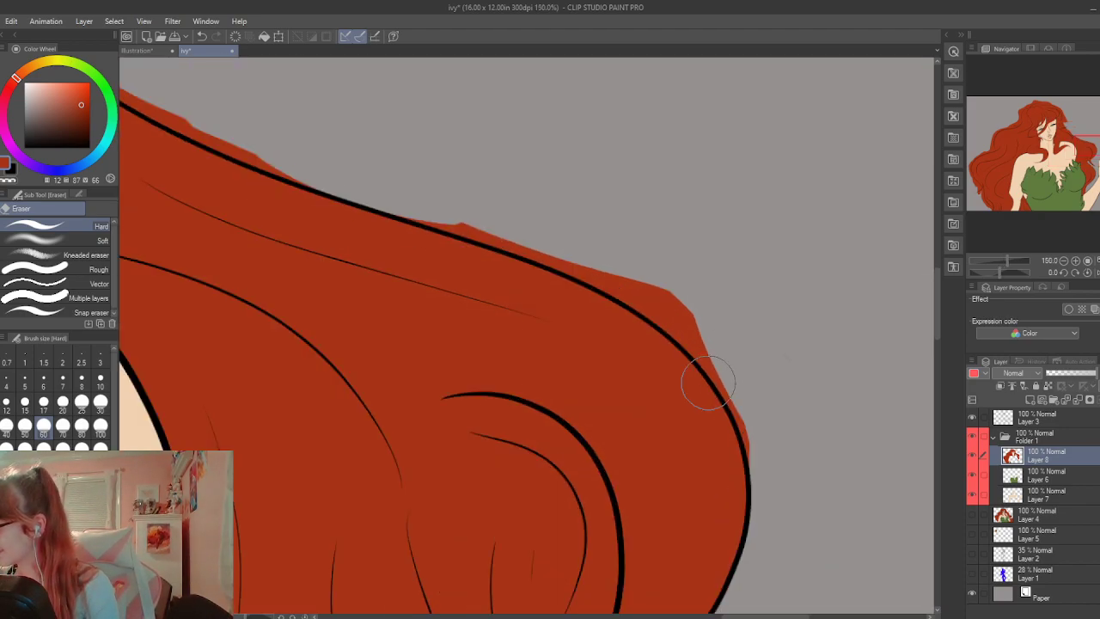
pyautogui.moveTo(745, 442); pyautogui.dragTo(701, 307)
pyautogui.moveTo(732, 391)
pyautogui.mouseDown()
pyautogui.moveTo(653, 270)
pyautogui.moveTo(734, 361)
pyautogui.moveTo(758, 405)
pyautogui.mouseUp()
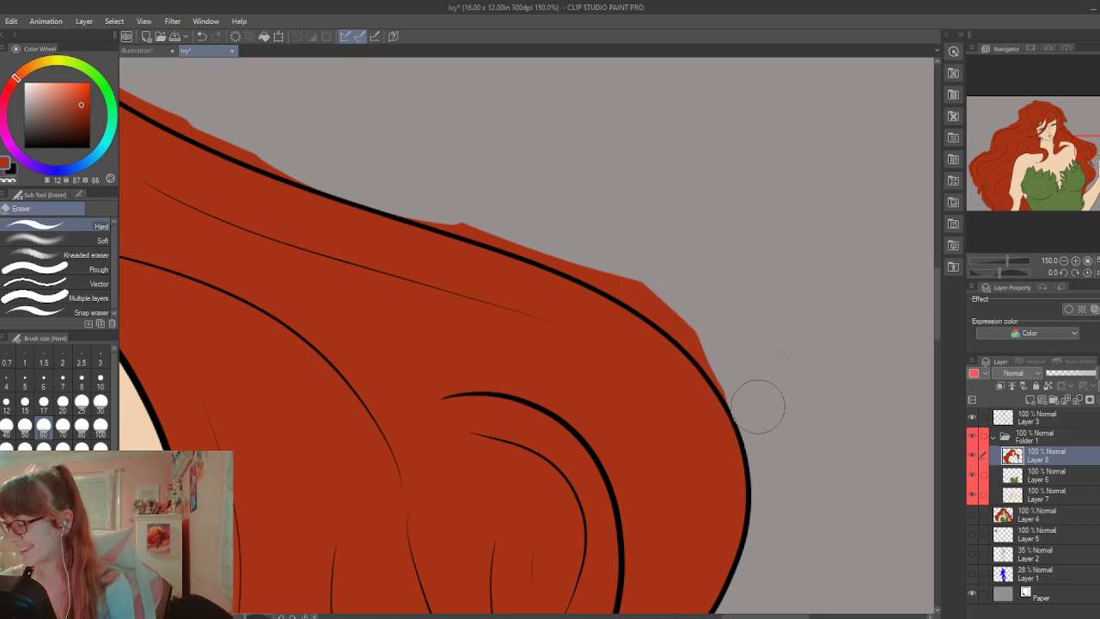
pyautogui.moveTo(393, 226)
pyautogui.mouseDown()
pyautogui.moveTo(546, 247)
pyautogui.moveTo(419, 204)
pyautogui.moveTo(367, 200)
pyautogui.moveTo(281, 221)
pyautogui.mouseUp()
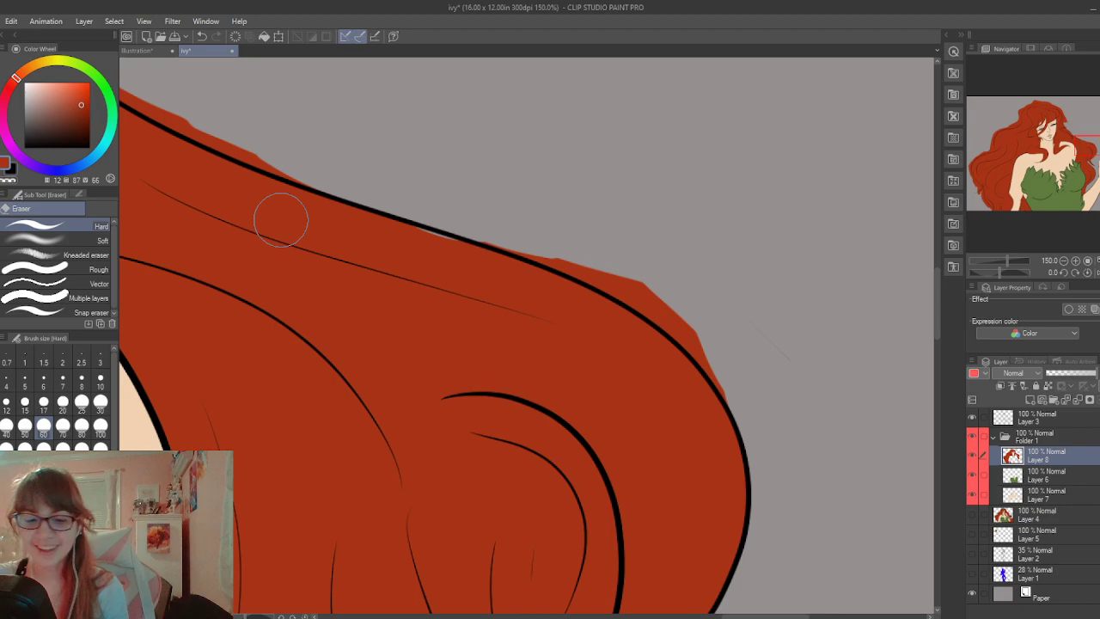
pyautogui.hotkey('ctrl', 'z')
pyautogui.hotkey('ctrl', 'z')
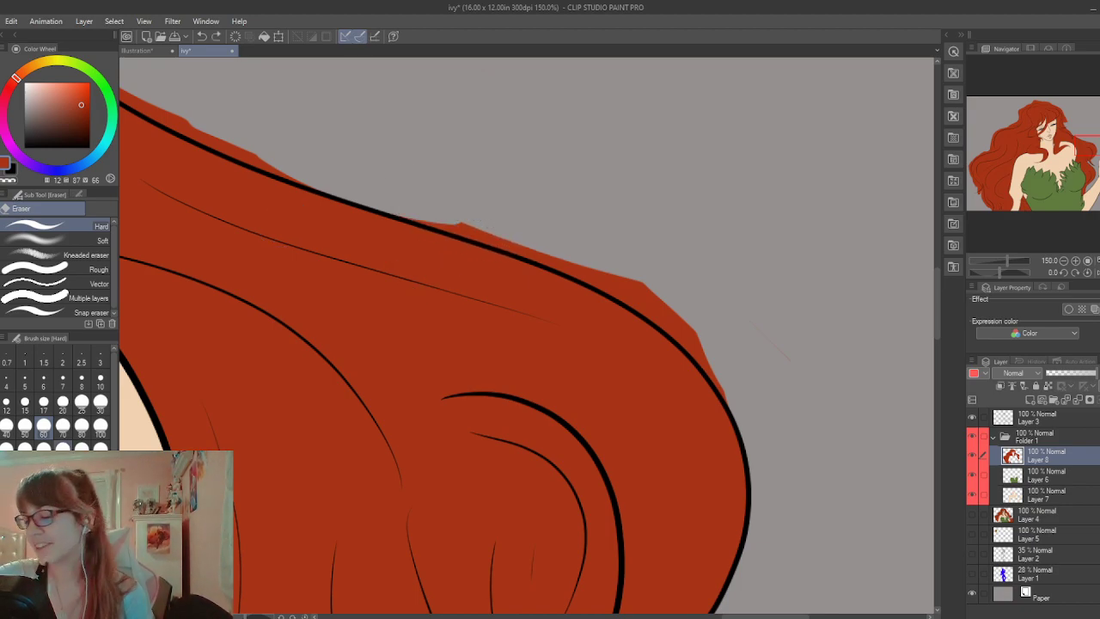
pyautogui.moveTo(405, 216)
pyautogui.mouseDown()
pyautogui.moveTo(485, 235)
pyautogui.moveTo(447, 216)
pyautogui.mouseUp()
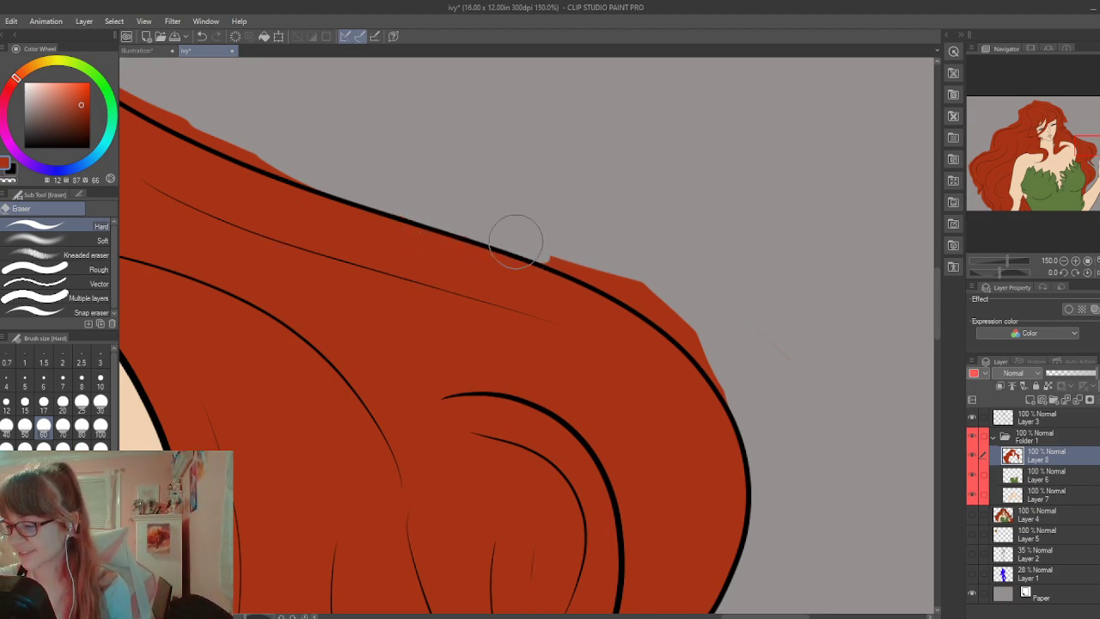
pyautogui.moveTo(515, 241)
pyautogui.mouseDown()
pyautogui.moveTo(606, 264)
pyautogui.moveTo(561, 260)
pyautogui.moveTo(742, 389)
pyautogui.moveTo(730, 393)
pyautogui.moveTo(687, 334)
pyautogui.moveTo(732, 407)
pyautogui.moveTo(667, 316)
pyautogui.moveTo(543, 253)
pyautogui.moveTo(644, 309)
pyautogui.moveTo(707, 368)
pyautogui.moveTo(630, 283)
pyautogui.mouseUp()
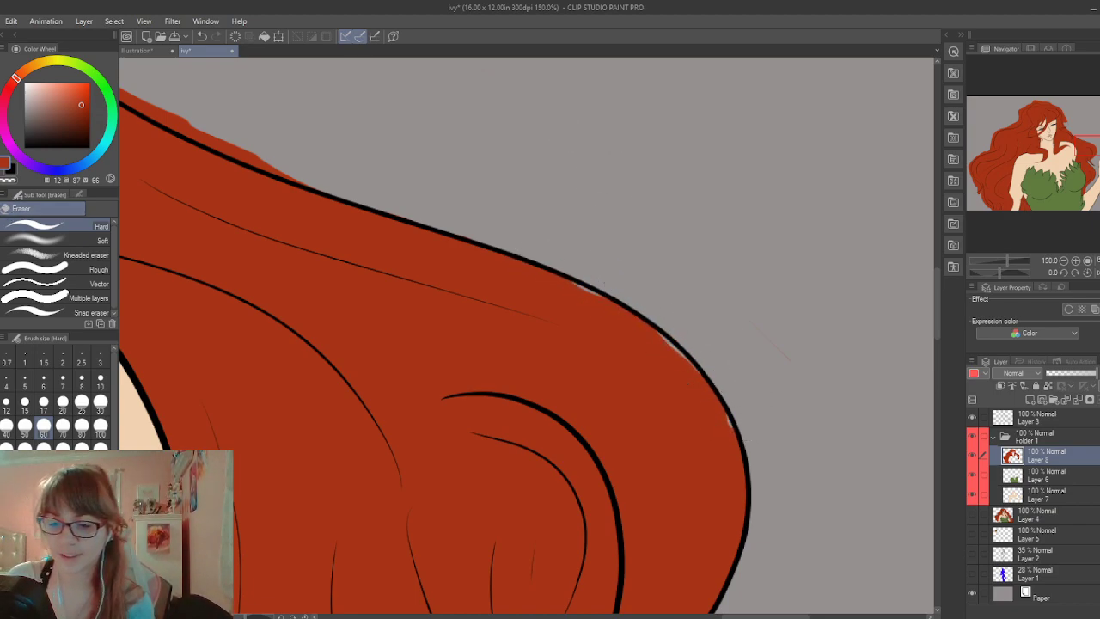
# Patch the gaps inside the large curl's outline with the red G-pen at size 30, and erase the overspill outside the line
pyautogui.press('p')
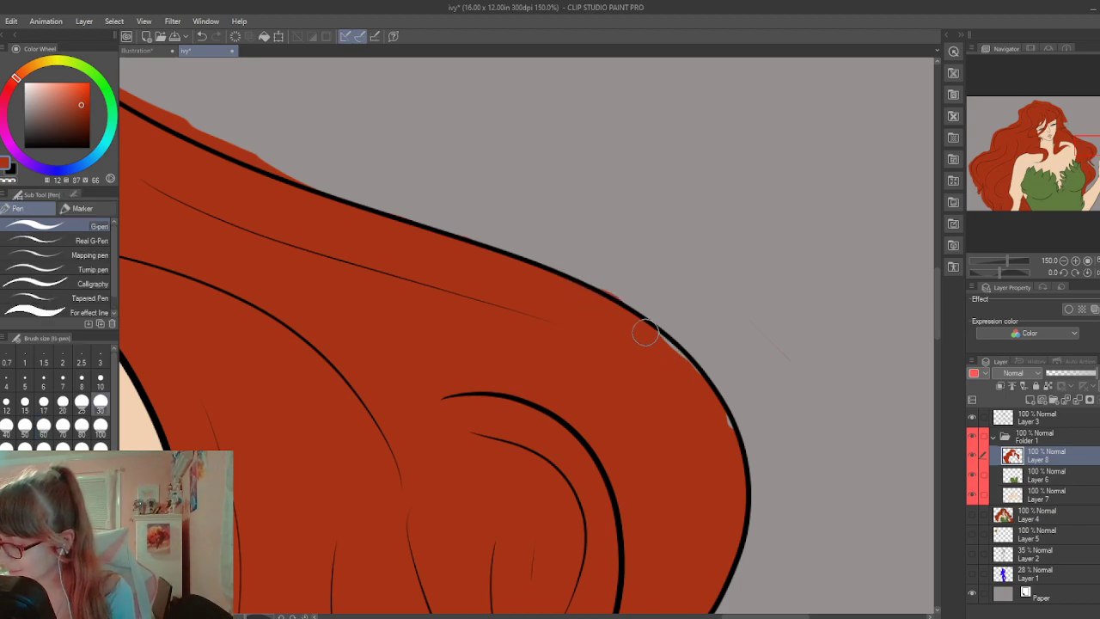
pyautogui.moveTo(645, 333)
pyautogui.mouseDown()
pyautogui.moveTo(710, 402)
pyautogui.moveTo(746, 482)
pyautogui.mouseUp()
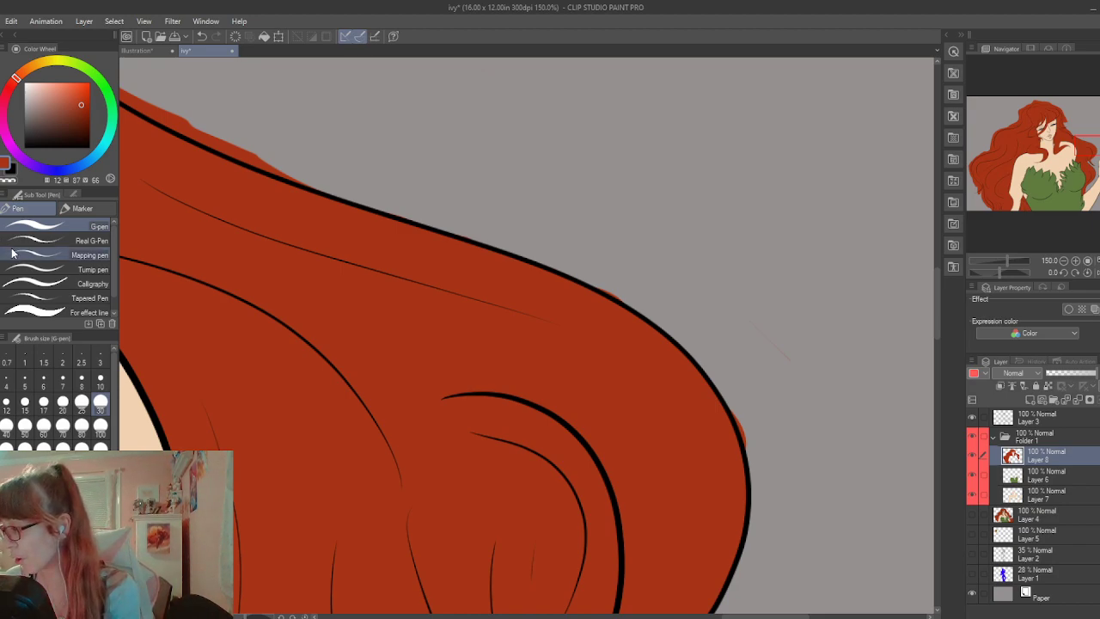
pyautogui.moveTo(783, 371)
pyautogui.mouseDown()
pyautogui.moveTo(737, 304)
pyautogui.moveTo(765, 311)
pyautogui.moveTo(790, 373)
pyautogui.mouseUp()
pyautogui.press('e')
pyautogui.moveTo(750, 419)
pyautogui.mouseDown()
pyautogui.moveTo(747, 446)
pyautogui.moveTo(729, 407)
pyautogui.moveTo(745, 437)
pyautogui.moveTo(733, 418)
pyautogui.mouseUp()
pyautogui.moveTo(598, 283); pyautogui.dragTo(641, 313)
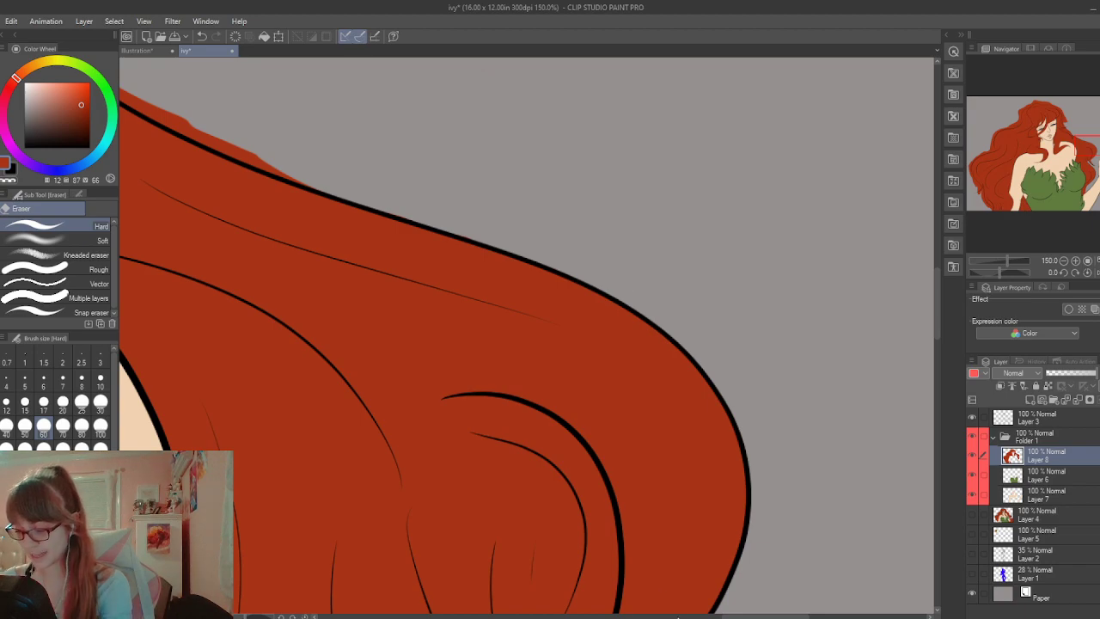
# Erase the red rim above the hair outline over the shoulder, from the notch where the locks meet toward the large curl
pyautogui.moveTo(764, 615); pyautogui.dragTo(706, 616)
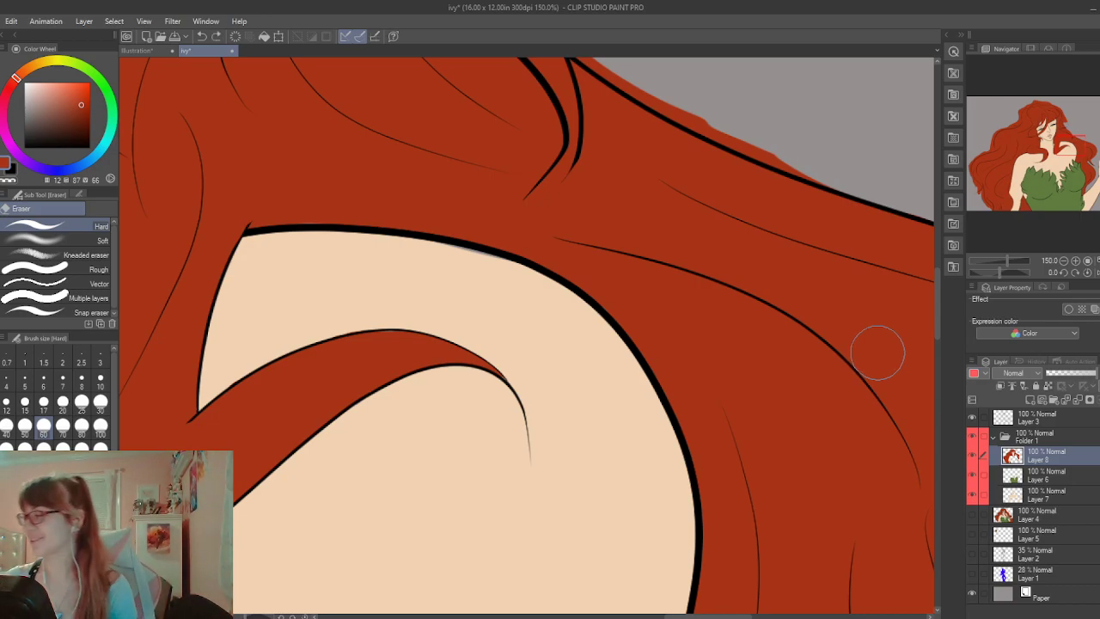
pyautogui.moveTo(937, 307); pyautogui.dragTo(940, 278)
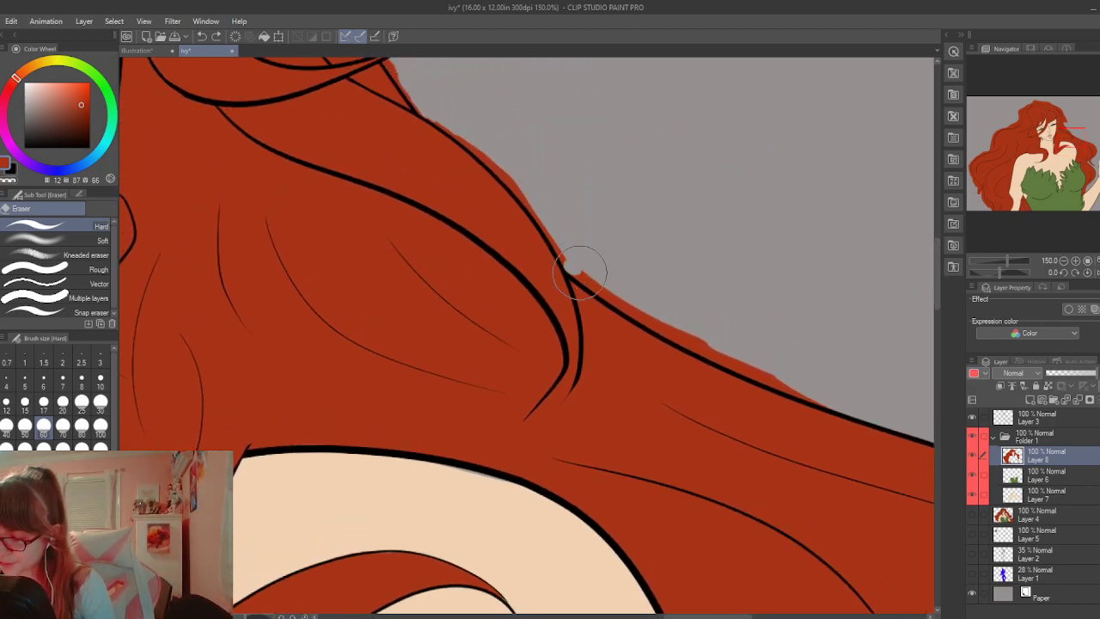
pyautogui.moveTo(573, 264); pyautogui.dragTo(674, 324)
pyautogui.moveTo(602, 284)
pyautogui.mouseDown()
pyautogui.moveTo(662, 306)
pyautogui.moveTo(832, 409)
pyautogui.moveTo(798, 392)
pyautogui.mouseUp()
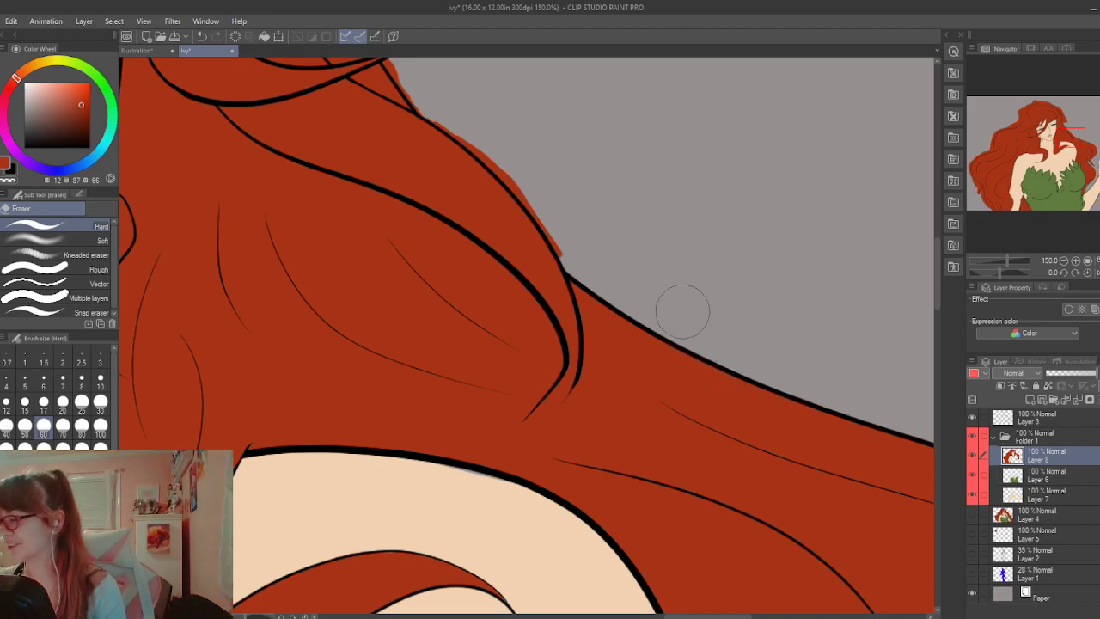
# Erase the red outside the bulging lock between the flyaway strand tip and the notch, and clear the loose red sliver above the tip
pyautogui.scroll(4, 934, 286)
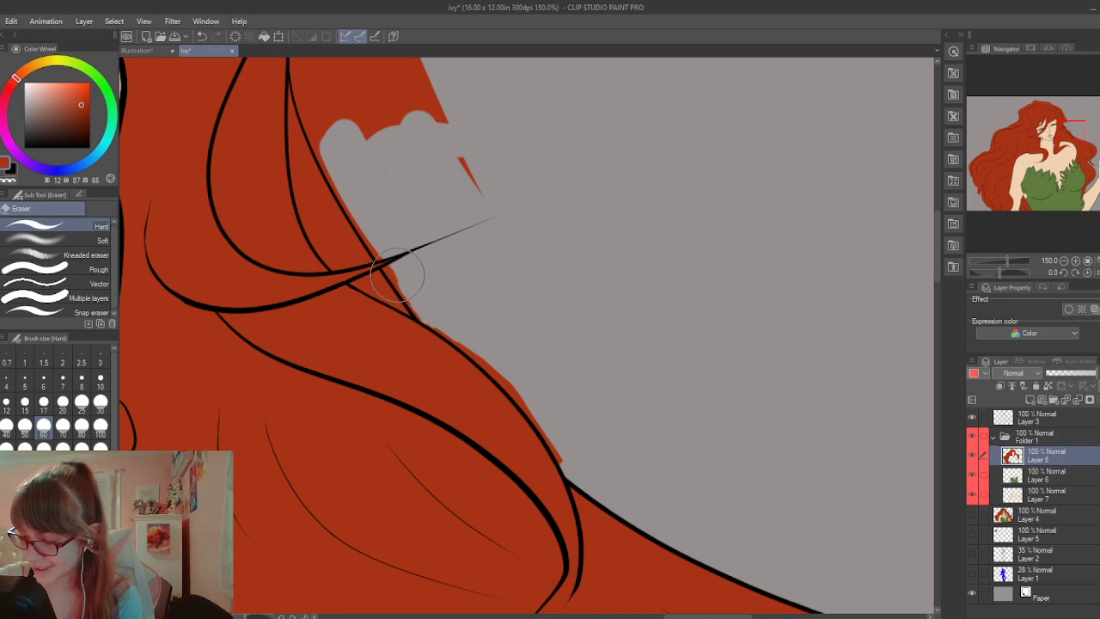
pyautogui.moveTo(398, 273)
pyautogui.mouseDown()
pyautogui.moveTo(393, 266)
pyautogui.moveTo(418, 314)
pyautogui.moveTo(445, 333)
pyautogui.mouseUp()
pyautogui.moveTo(474, 361); pyautogui.dragTo(506, 372)
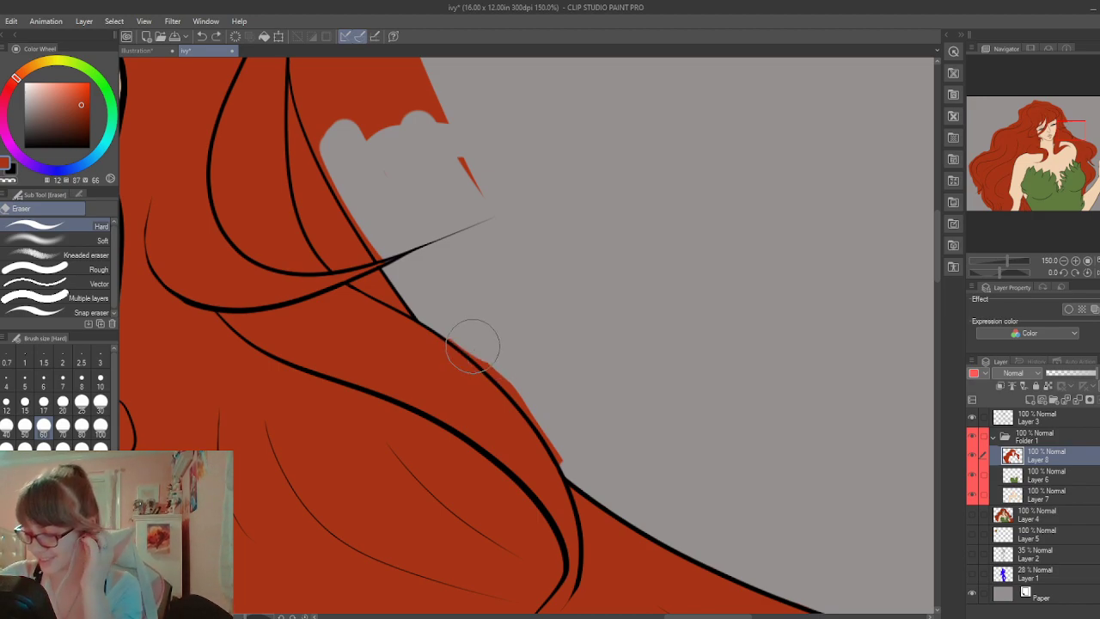
pyautogui.moveTo(481, 363); pyautogui.dragTo(497, 377)
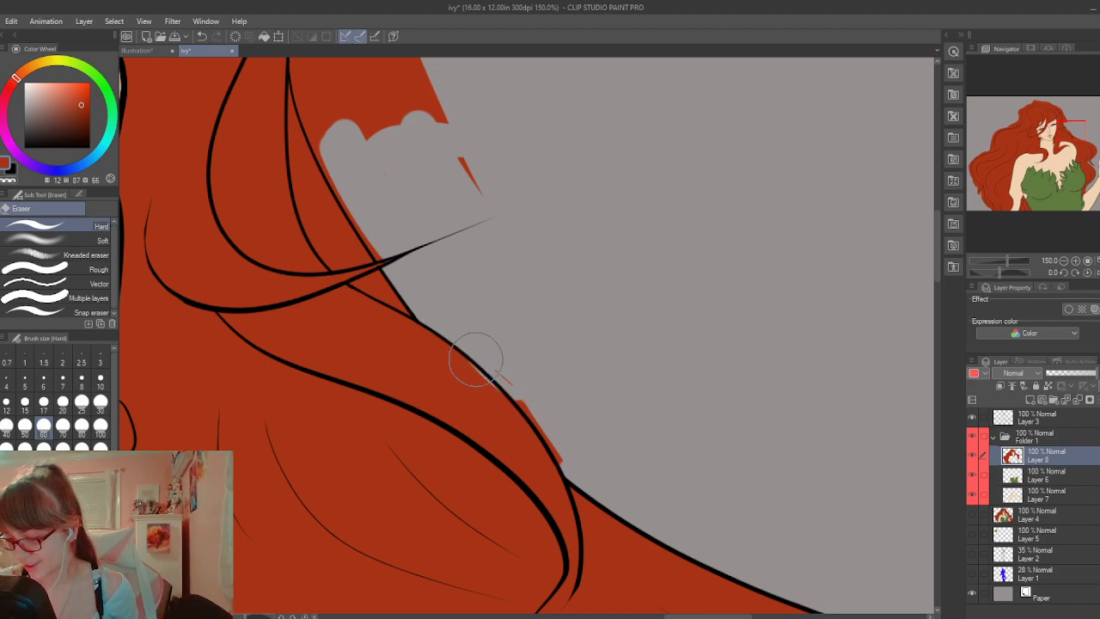
pyautogui.hotkey('ctrl', 'z')
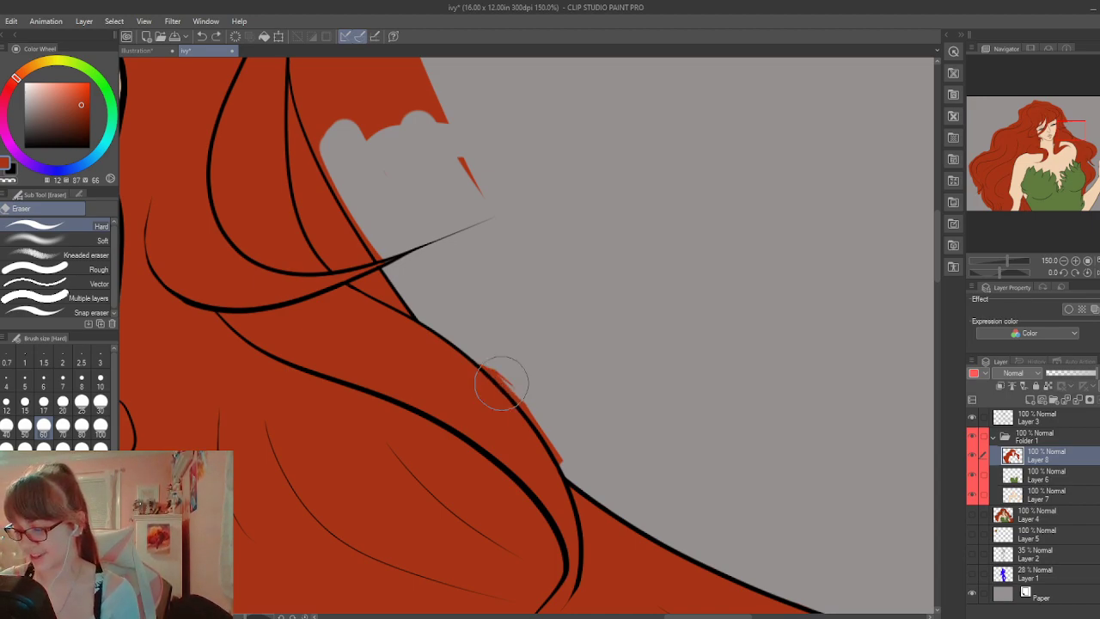
pyautogui.moveTo(478, 358); pyautogui.dragTo(523, 392)
pyautogui.moveTo(456, 197); pyautogui.dragTo(443, 121)
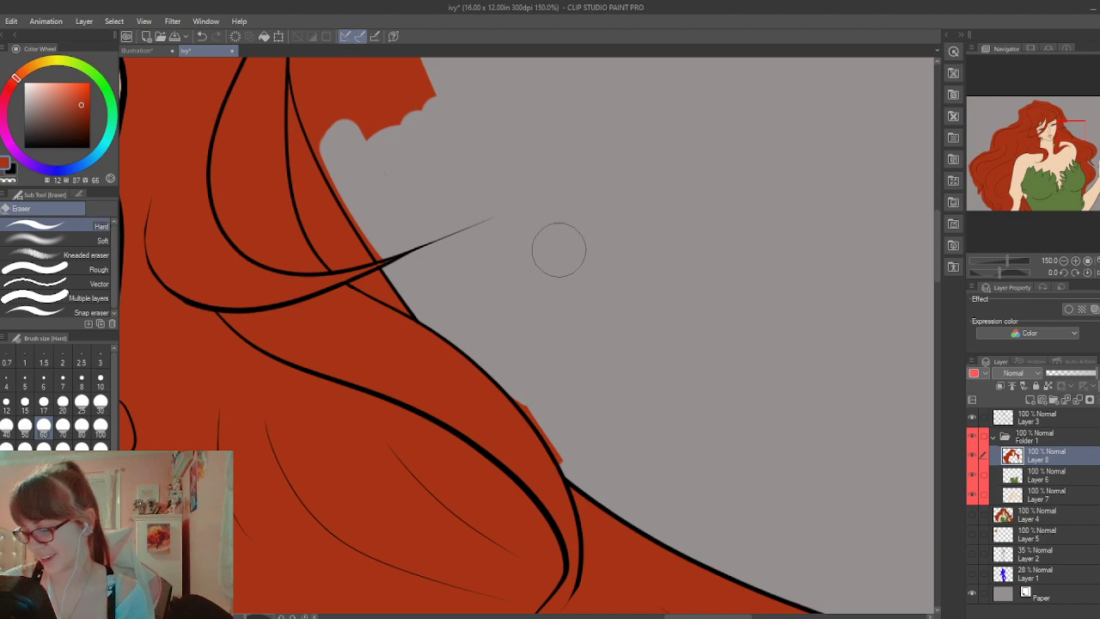
pyautogui.moveTo(518, 393)
pyautogui.mouseDown()
pyautogui.moveTo(510, 387)
pyautogui.moveTo(559, 457)
pyautogui.moveTo(545, 417)
pyautogui.mouseUp()
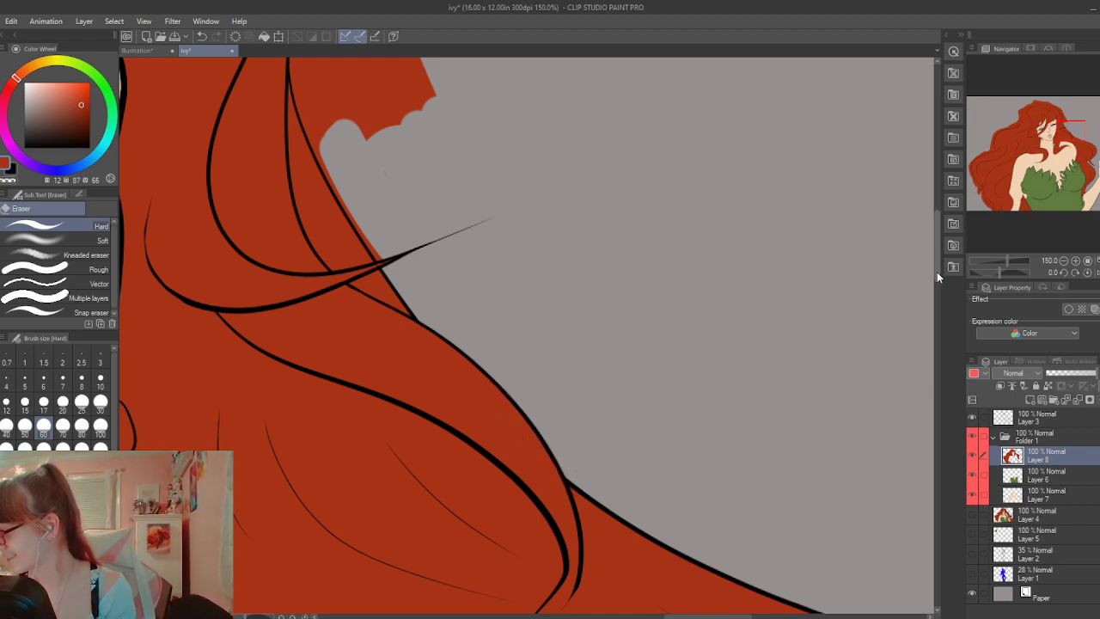
# Erase the red outside the hair outline above the flyaway strand, up along the outer lock beside the face
pyautogui.moveTo(936, 272); pyautogui.dragTo(937, 260)
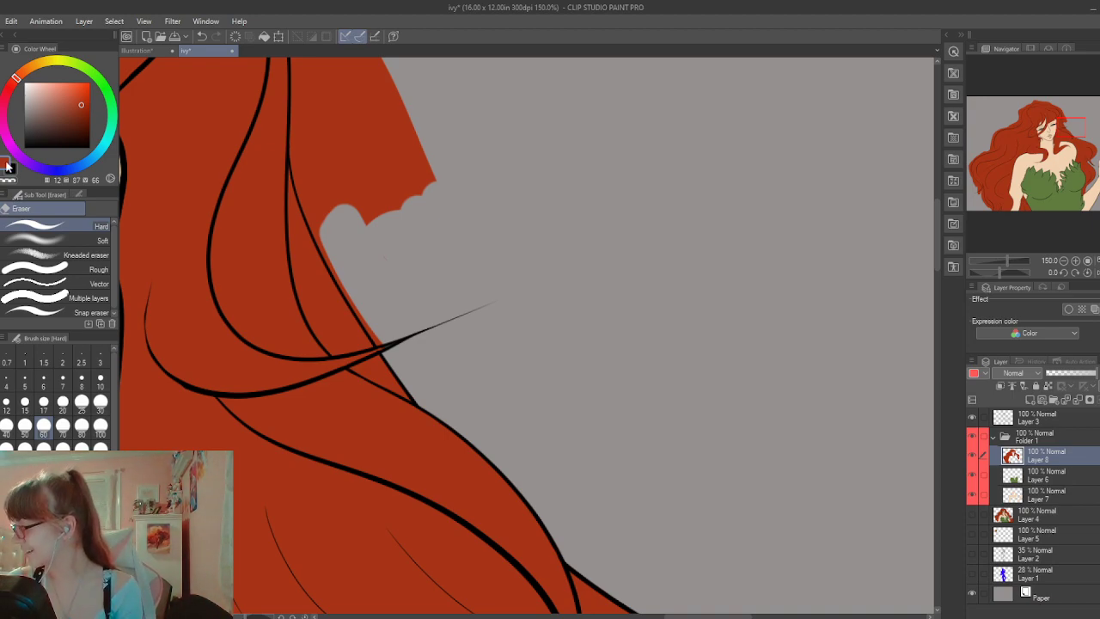
pyautogui.press('p')
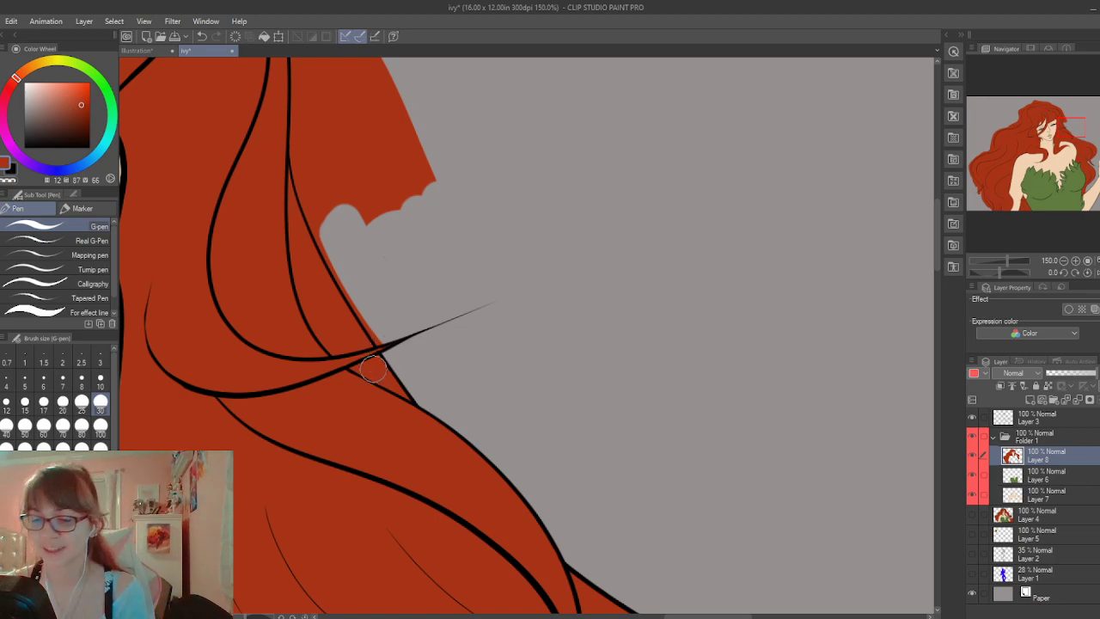
pyautogui.press('e')
pyautogui.moveTo(339, 241)
pyautogui.mouseDown()
pyautogui.moveTo(344, 271)
pyautogui.moveTo(336, 262)
pyautogui.moveTo(372, 330)
pyautogui.mouseUp()
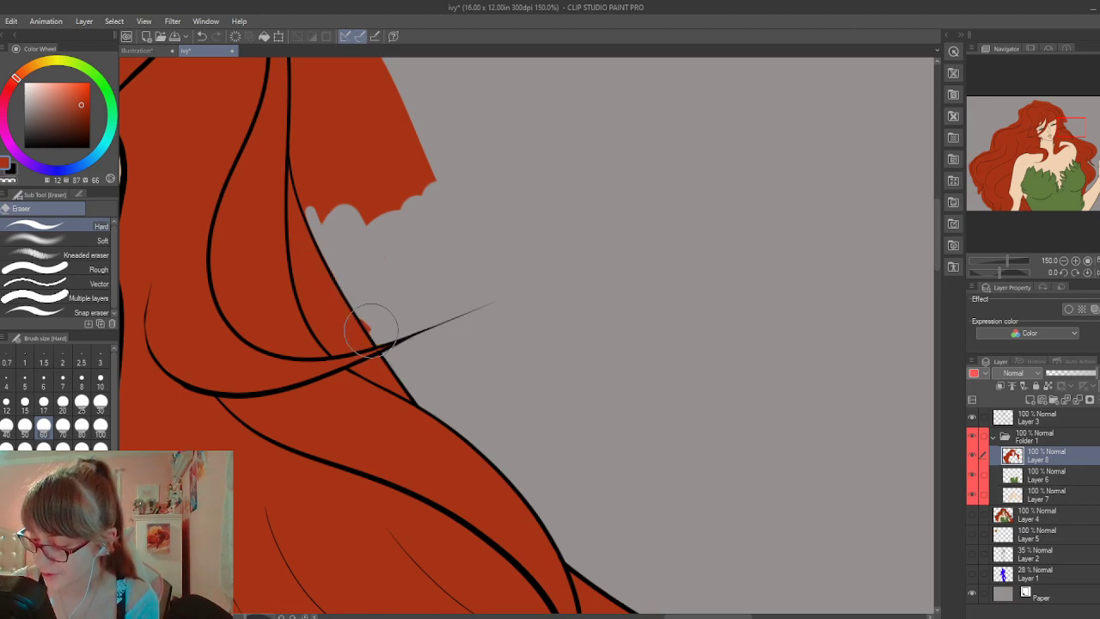
pyautogui.moveTo(937, 270); pyautogui.dragTo(937, 225)
pyautogui.moveTo(319, 106)
pyautogui.mouseDown()
pyautogui.moveTo(293, 114)
pyautogui.moveTo(281, 135)
pyautogui.moveTo(267, 127)
pyautogui.moveTo(275, 148)
pyautogui.moveTo(282, 157)
pyautogui.moveTo(311, 109)
pyautogui.moveTo(309, 133)
pyautogui.moveTo(393, 336)
pyautogui.moveTo(362, 251)
pyautogui.moveTo(398, 331)
pyautogui.moveTo(441, 385)
pyautogui.moveTo(362, 298)
pyautogui.moveTo(324, 308)
pyautogui.moveTo(333, 378)
pyautogui.mouseUp()
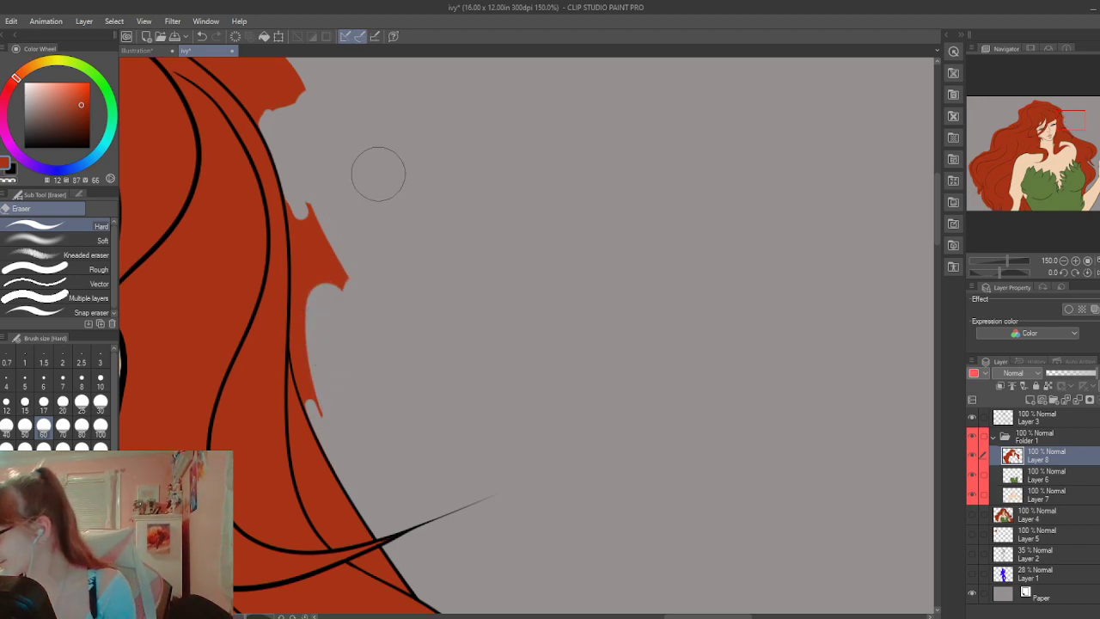
pyautogui.moveTo(361, 306)
pyautogui.mouseDown()
pyautogui.moveTo(338, 271)
pyautogui.moveTo(336, 288)
pyautogui.moveTo(285, 193)
pyautogui.moveTo(301, 359)
pyautogui.moveTo(301, 232)
pyautogui.moveTo(296, 338)
pyautogui.moveTo(297, 287)
pyautogui.moveTo(299, 353)
pyautogui.moveTo(298, 237)
pyautogui.moveTo(304, 374)
pyautogui.moveTo(318, 409)
pyautogui.moveTo(304, 396)
pyautogui.moveTo(311, 404)
pyautogui.moveTo(294, 324)
pyautogui.moveTo(306, 398)
pyautogui.moveTo(294, 372)
pyautogui.mouseUp()
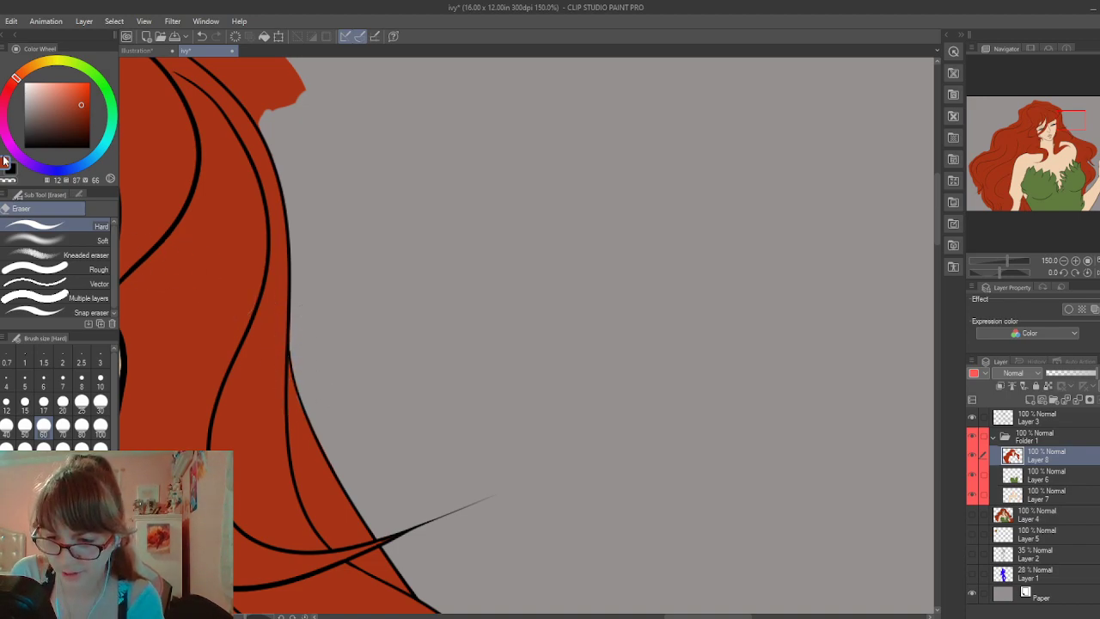
pyautogui.press('p')
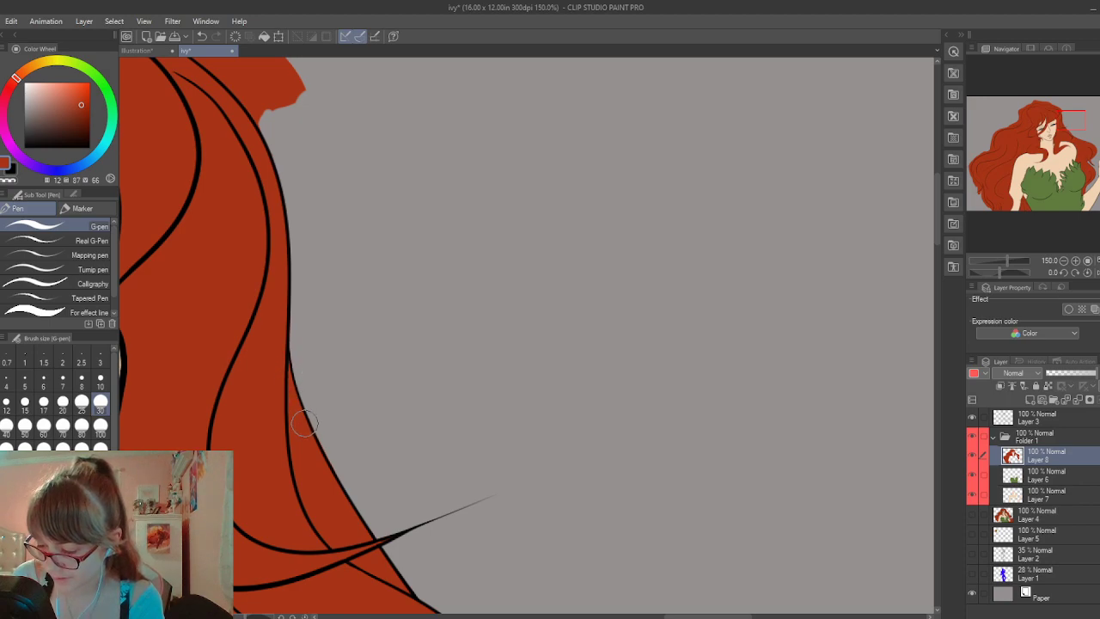
# Trim the wide red overspill above the top of the hair with the Hard eraser at size 60, leaving a narrow rim
pyautogui.moveTo(943, 222); pyautogui.dragTo(940, 183)
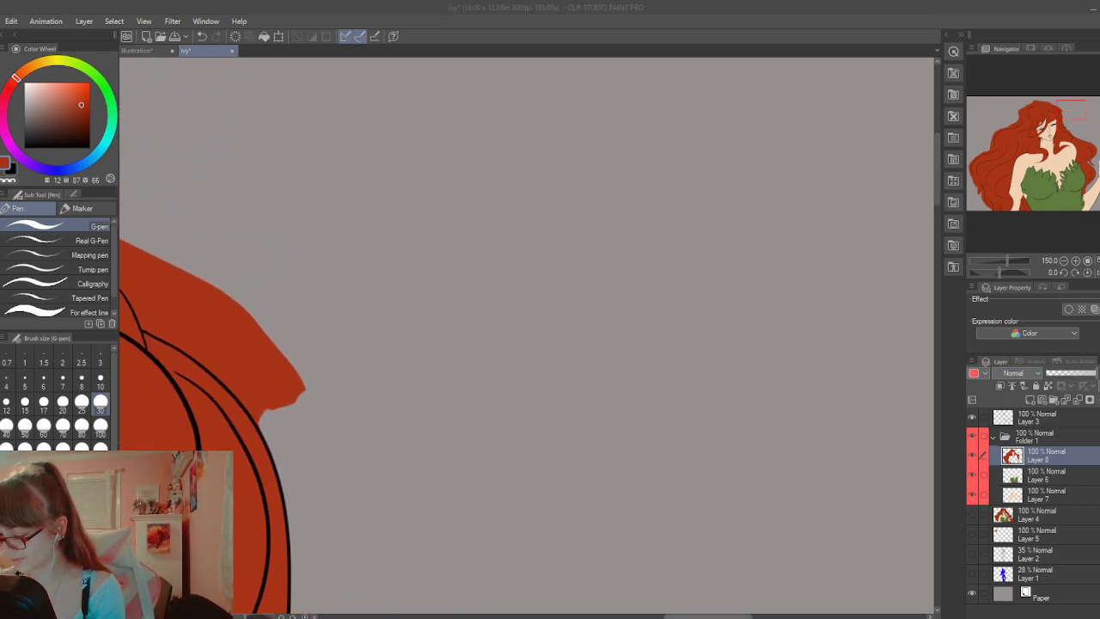
pyautogui.moveTo(667, 616); pyautogui.dragTo(621, 615)
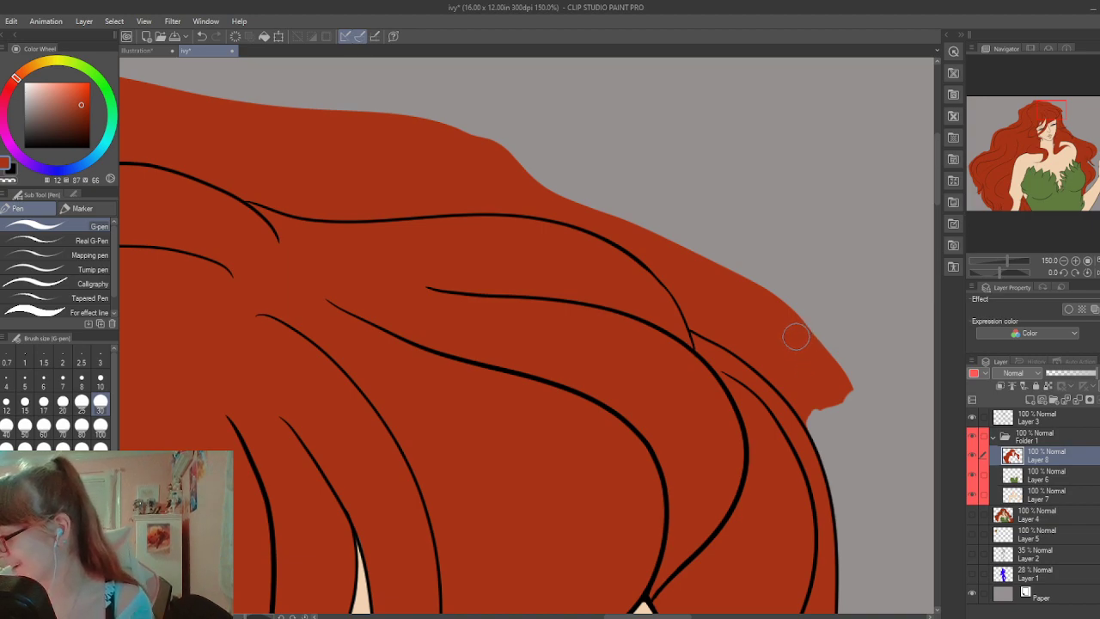
pyautogui.press('e')
pyautogui.moveTo(658, 228)
pyautogui.mouseDown()
pyautogui.moveTo(838, 383)
pyautogui.moveTo(837, 399)
pyautogui.moveTo(810, 383)
pyautogui.moveTo(777, 314)
pyautogui.moveTo(672, 216)
pyautogui.moveTo(851, 371)
pyautogui.moveTo(740, 284)
pyautogui.moveTo(626, 216)
pyautogui.moveTo(512, 180)
pyautogui.moveTo(262, 145)
pyautogui.moveTo(163, 88)
pyautogui.moveTo(206, 63)
pyautogui.moveTo(213, 88)
pyautogui.moveTo(568, 170)
pyautogui.moveTo(336, 103)
pyautogui.mouseUp()
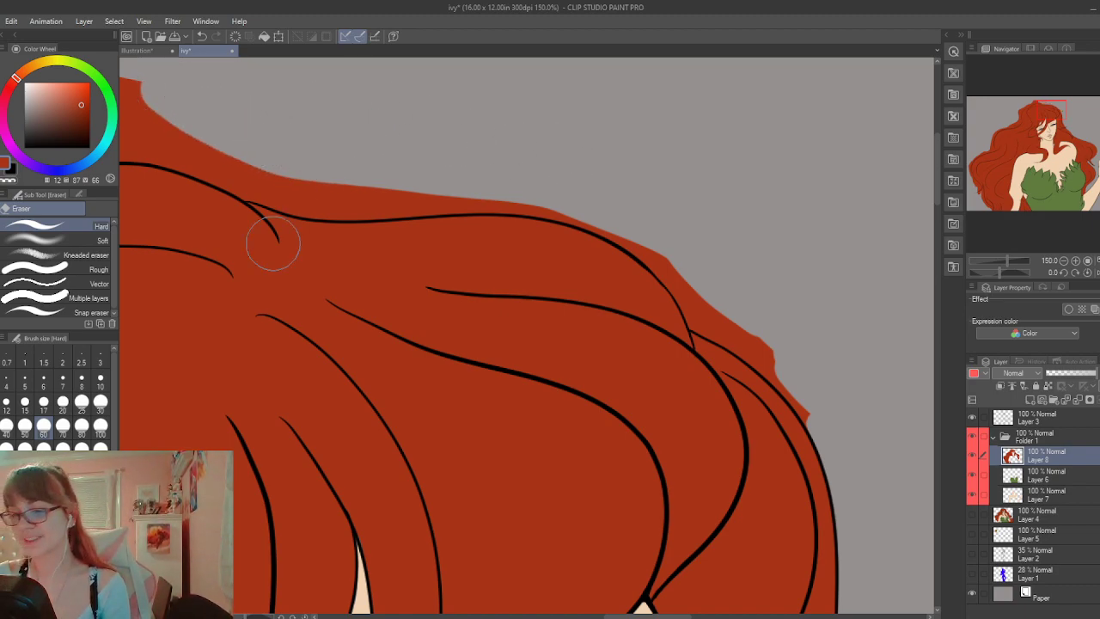
pyautogui.moveTo(410, 177)
pyautogui.mouseDown()
pyautogui.moveTo(160, 113)
pyautogui.moveTo(167, 93)
pyautogui.mouseUp()
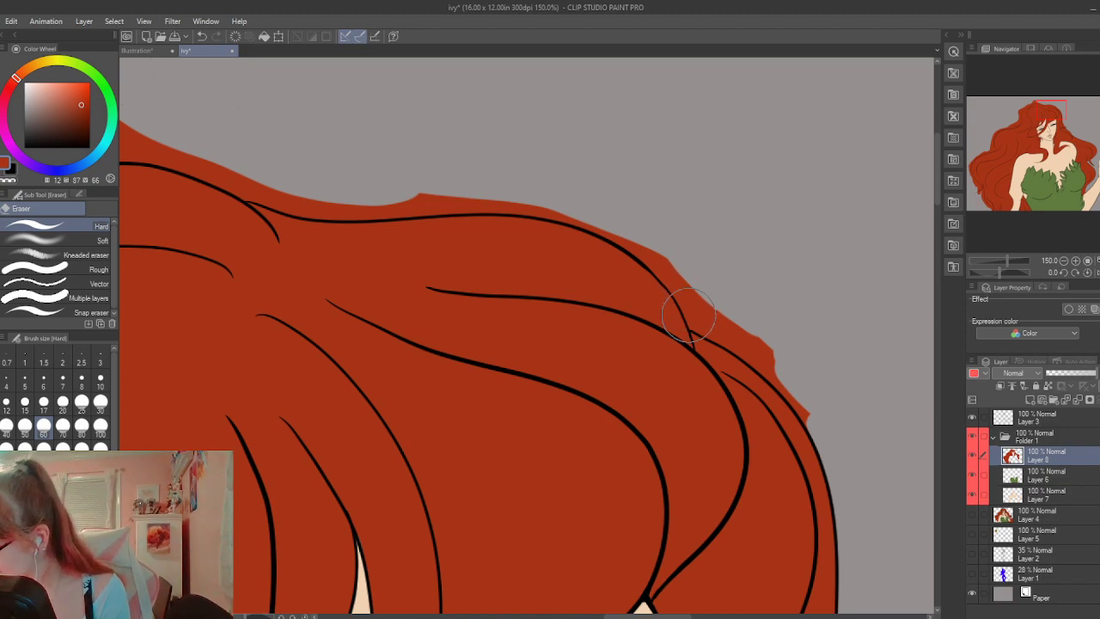
# Erase the red outside the outer lock beside the face, from the notch where it meets the upper lock down its curve
pyautogui.moveTo(690, 326)
pyautogui.mouseDown()
pyautogui.moveTo(741, 272)
pyautogui.moveTo(693, 325)
pyautogui.moveTo(684, 272)
pyautogui.moveTo(707, 317)
pyautogui.moveTo(690, 314)
pyautogui.moveTo(757, 334)
pyautogui.moveTo(695, 324)
pyautogui.moveTo(737, 348)
pyautogui.mouseUp()
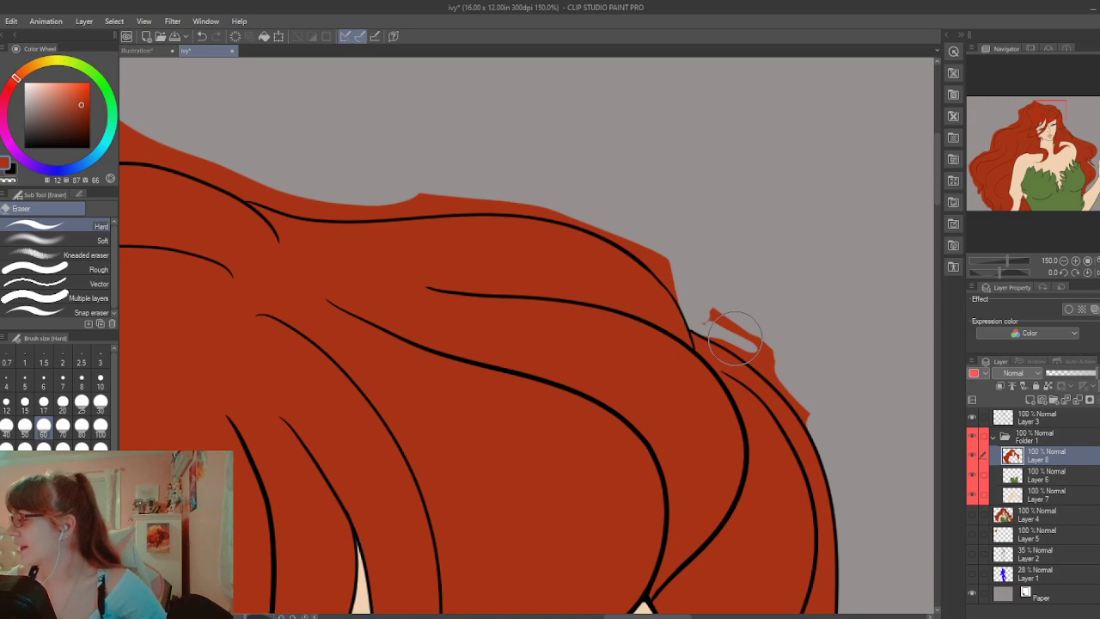
pyautogui.moveTo(730, 331)
pyautogui.mouseDown()
pyautogui.moveTo(736, 321)
pyautogui.moveTo(762, 346)
pyautogui.mouseUp()
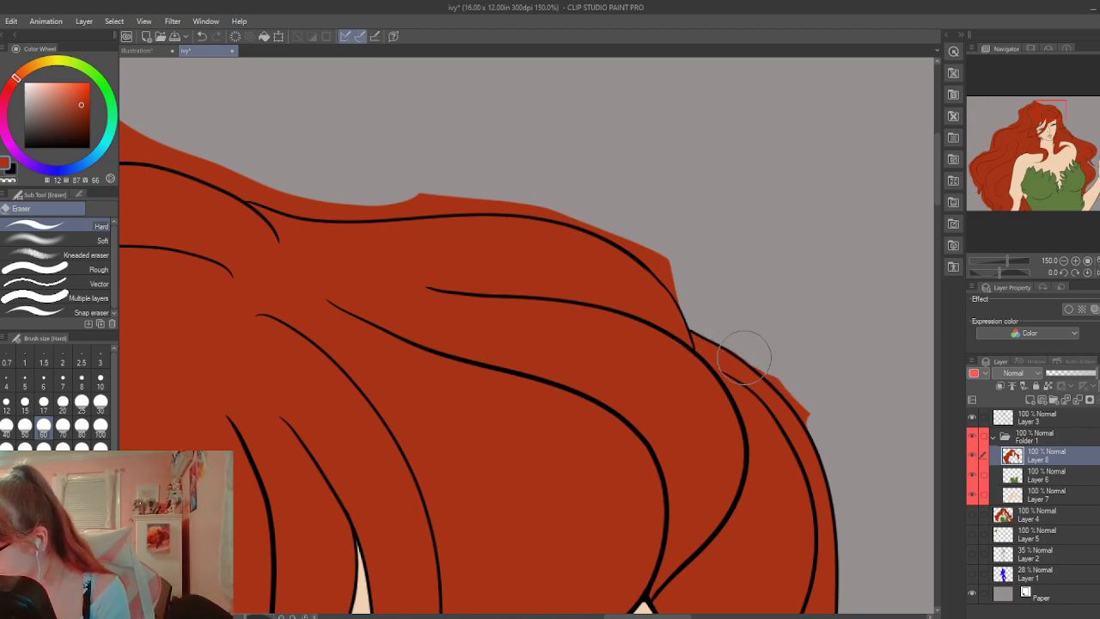
pyautogui.hotkey('ctrl', 'z')
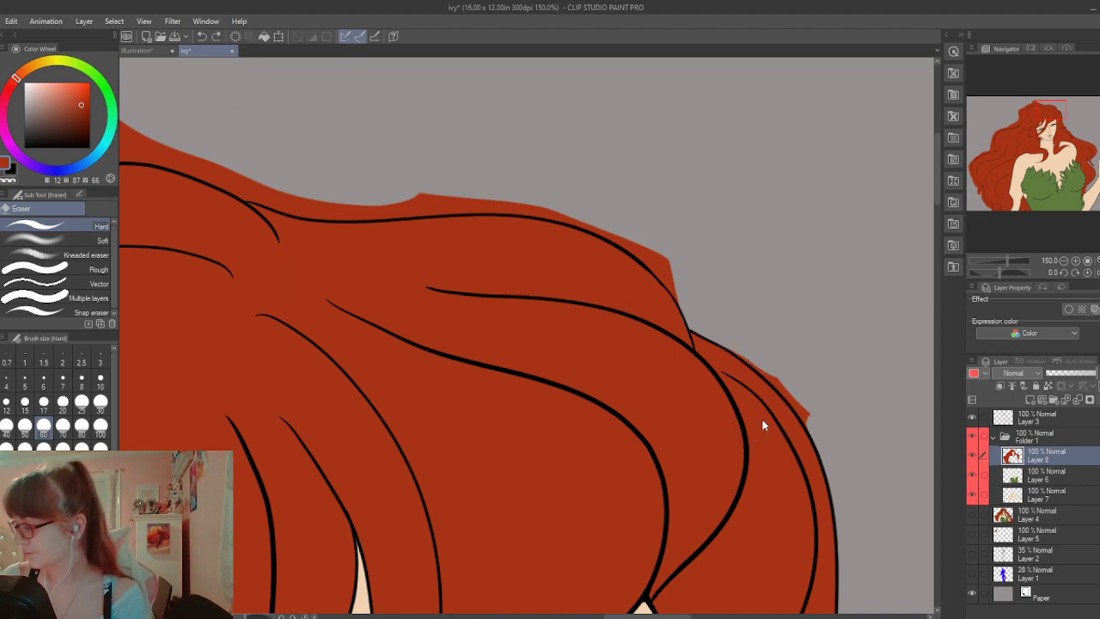
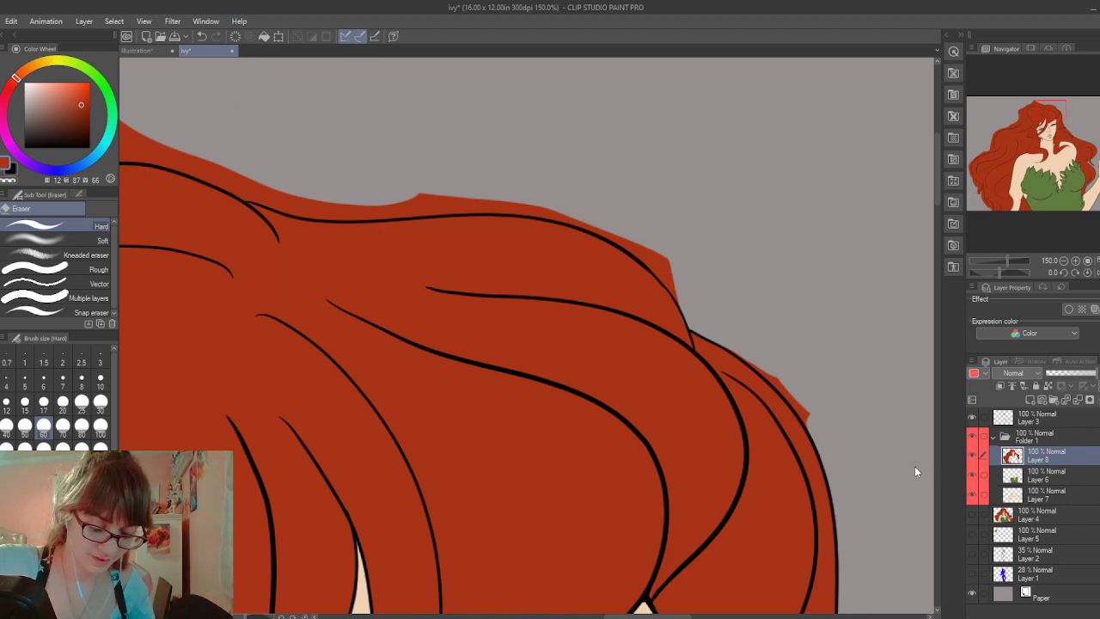
pyautogui.moveTo(568, 362); pyautogui.dragTo(666, 268)
pyautogui.hotkey('ctrl', 'y')
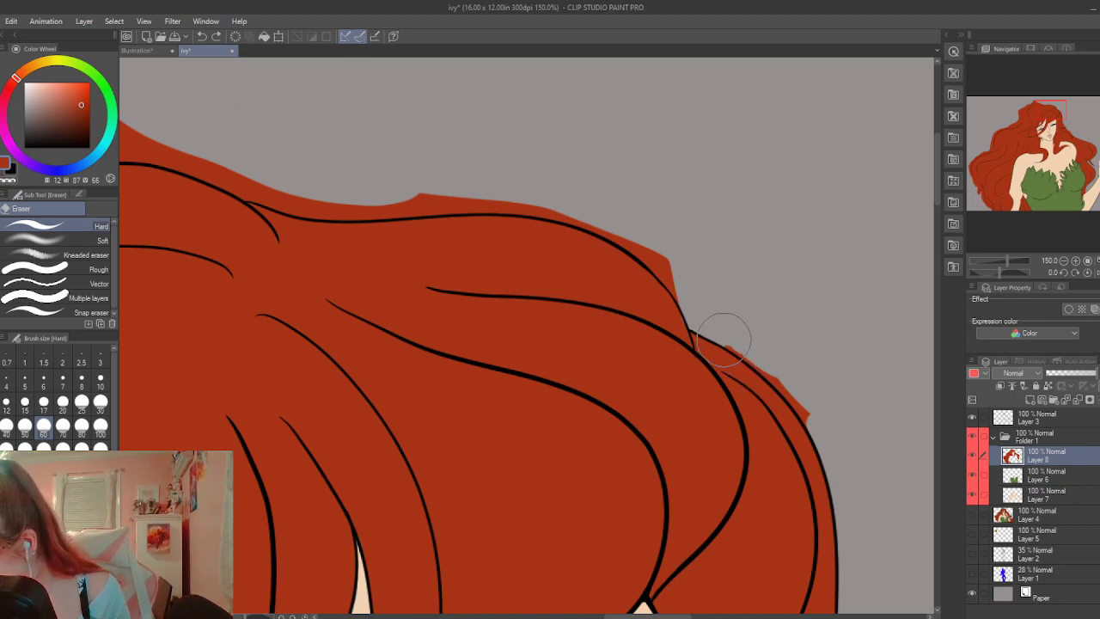
pyautogui.moveTo(725, 343)
pyautogui.mouseDown()
pyautogui.moveTo(810, 417)
pyautogui.moveTo(779, 384)
pyautogui.moveTo(801, 405)
pyautogui.mouseUp()
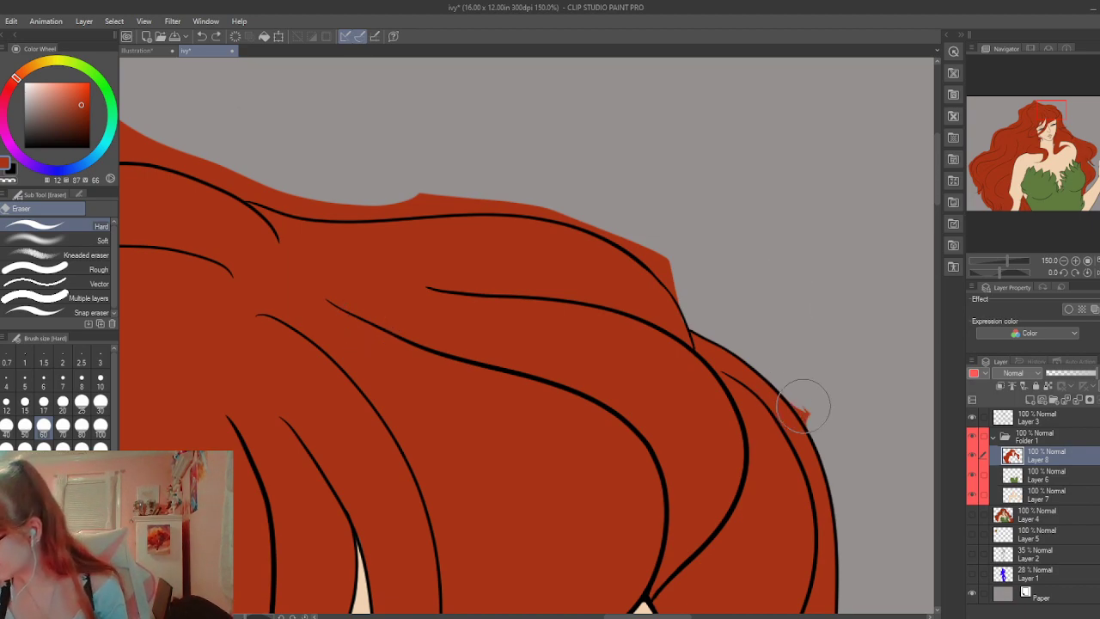
pyautogui.moveTo(803, 404); pyautogui.dragTo(811, 431)
pyautogui.moveTo(788, 393); pyautogui.dragTo(787, 400)
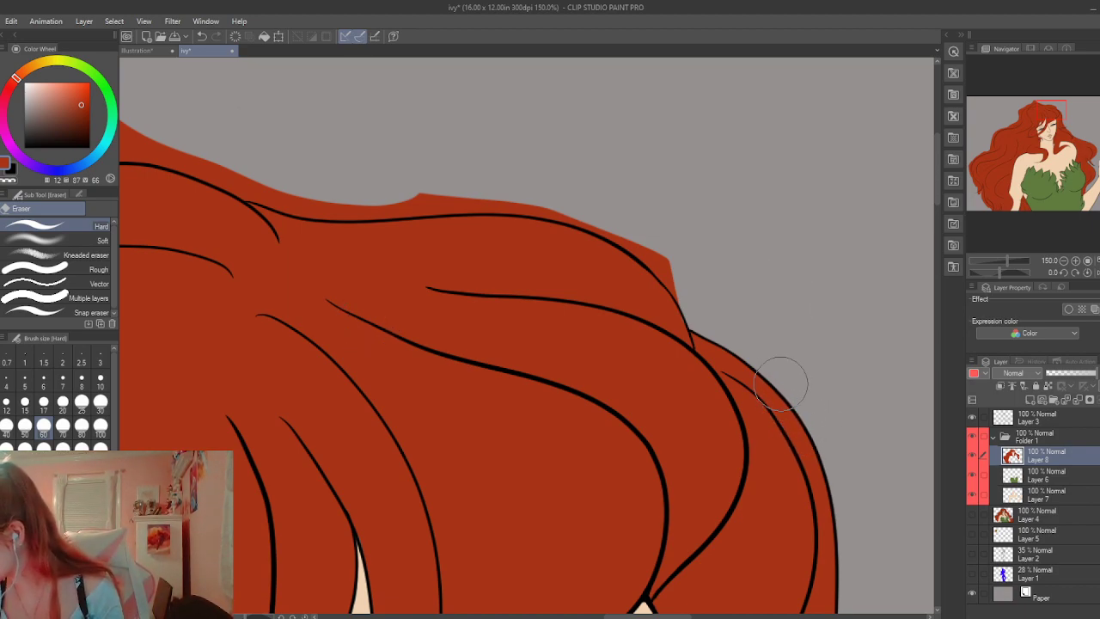
# Erase the red rim above the bulging upper lock, following its outline down to the notch with the outer lock
pyautogui.press('p')
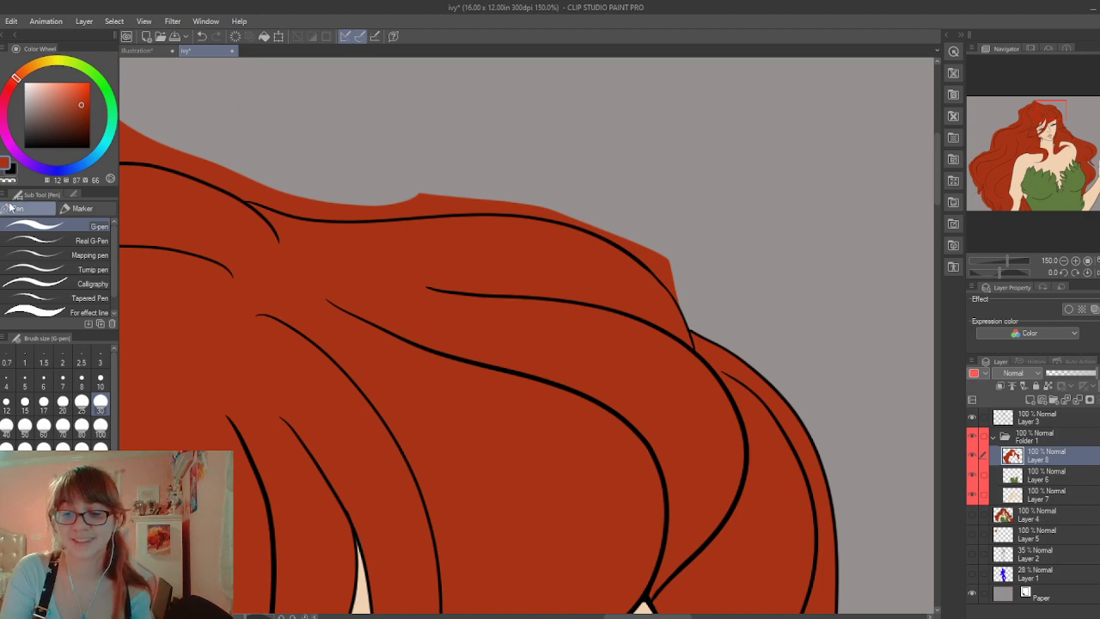
pyautogui.press('e')
pyautogui.moveTo(415, 194)
pyautogui.mouseDown()
pyautogui.moveTo(383, 205)
pyautogui.moveTo(542, 196)
pyautogui.moveTo(502, 198)
pyautogui.moveTo(520, 191)
pyautogui.moveTo(438, 209)
pyautogui.moveTo(521, 203)
pyautogui.moveTo(500, 210)
pyautogui.moveTo(541, 207)
pyautogui.moveTo(560, 212)
pyautogui.moveTo(530, 209)
pyautogui.moveTo(585, 225)
pyautogui.mouseUp()
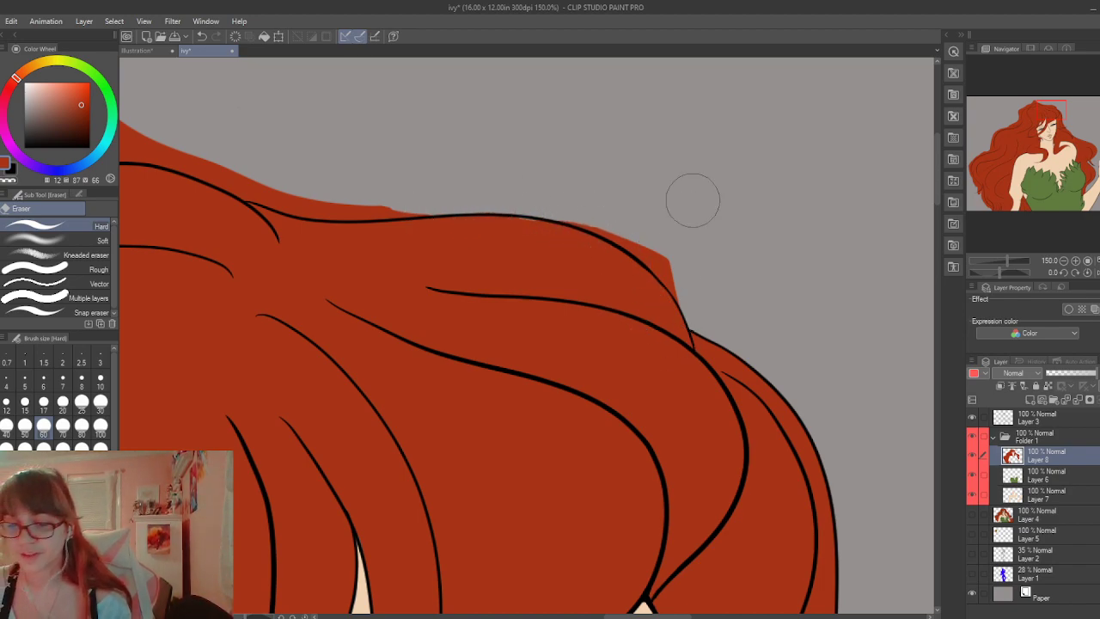
pyautogui.moveTo(515, 210)
pyautogui.mouseDown()
pyautogui.moveTo(620, 231)
pyautogui.moveTo(583, 217)
pyautogui.moveTo(633, 253)
pyautogui.mouseUp()
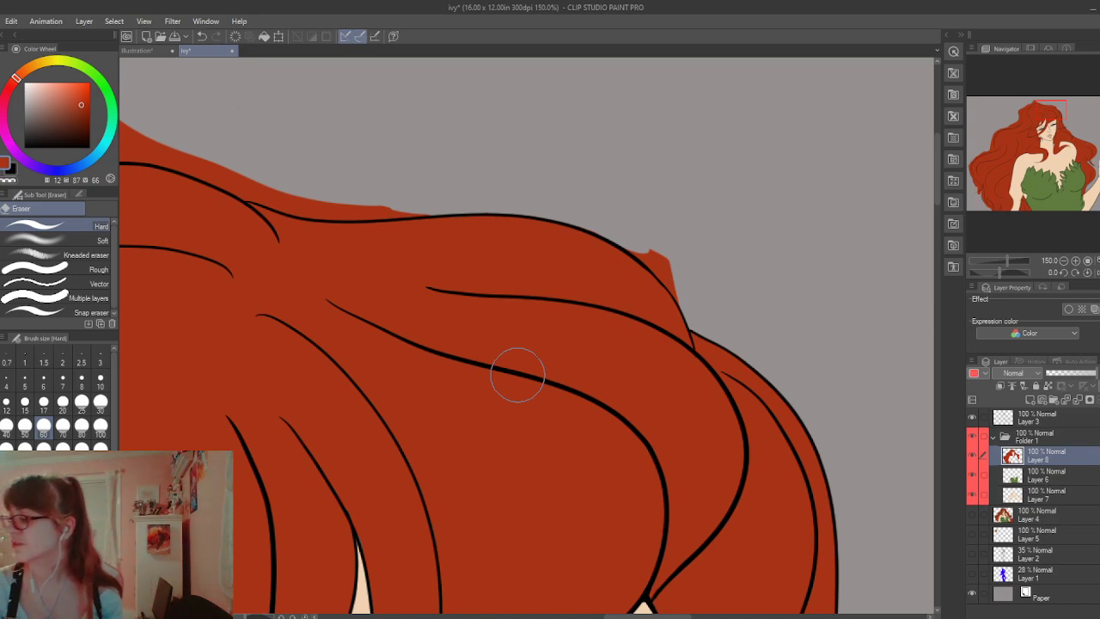
pyautogui.moveTo(658, 258); pyautogui.dragTo(683, 280)
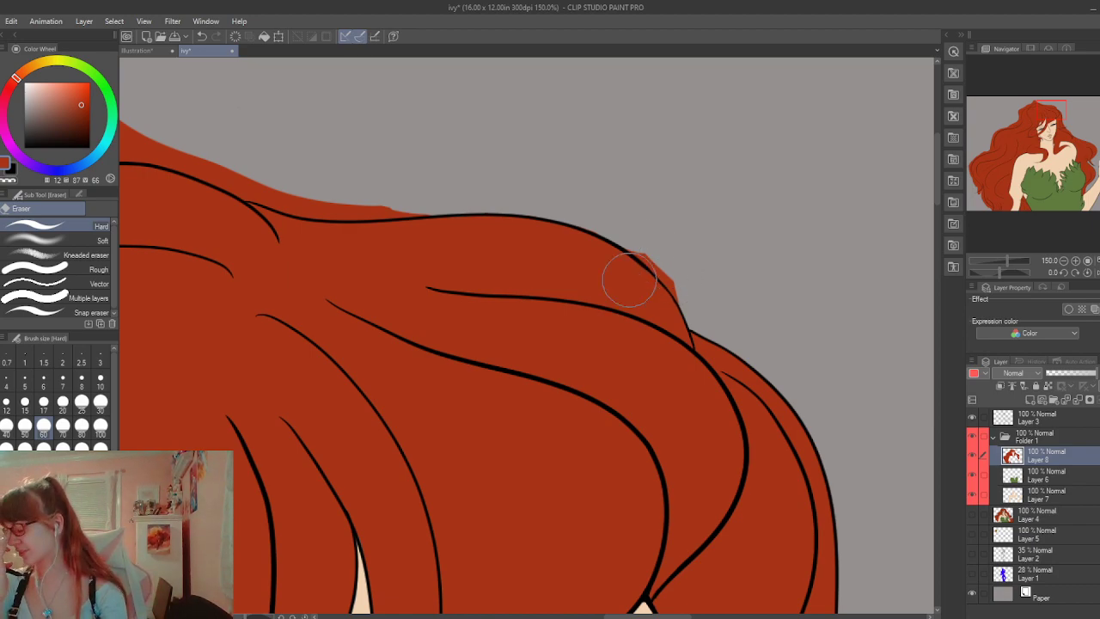
pyautogui.moveTo(637, 250)
pyautogui.mouseDown()
pyautogui.moveTo(680, 302)
pyautogui.moveTo(642, 256)
pyautogui.moveTo(692, 290)
pyautogui.mouseUp()
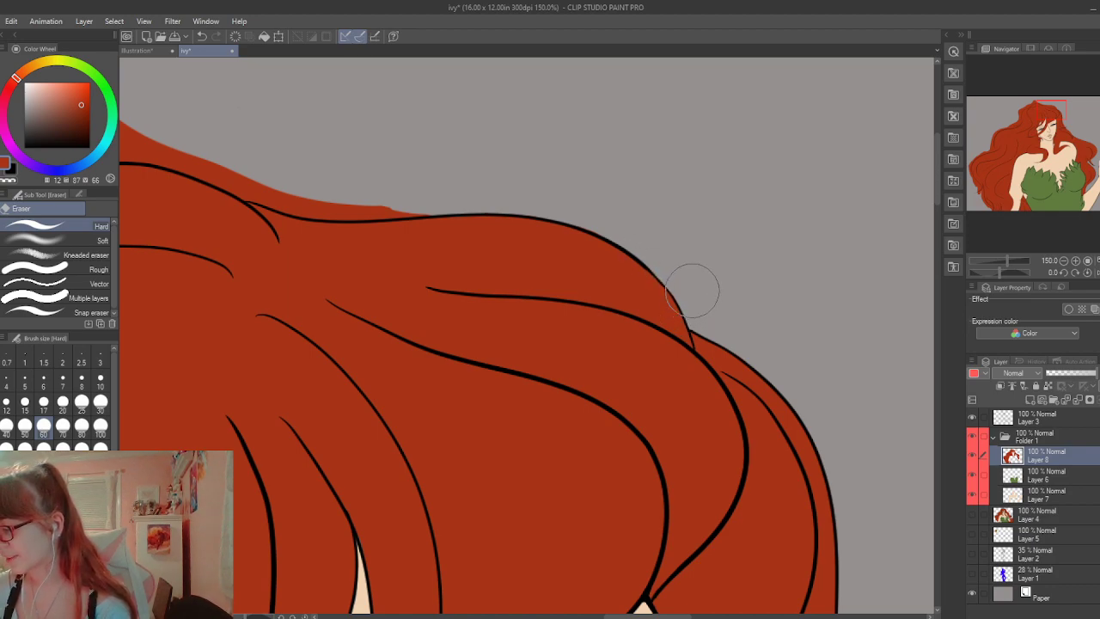
# Erase the broad red overspill above the crown's peak and down its far slope, including the loose strip left outside
pyautogui.moveTo(662, 615); pyautogui.dragTo(621, 615)
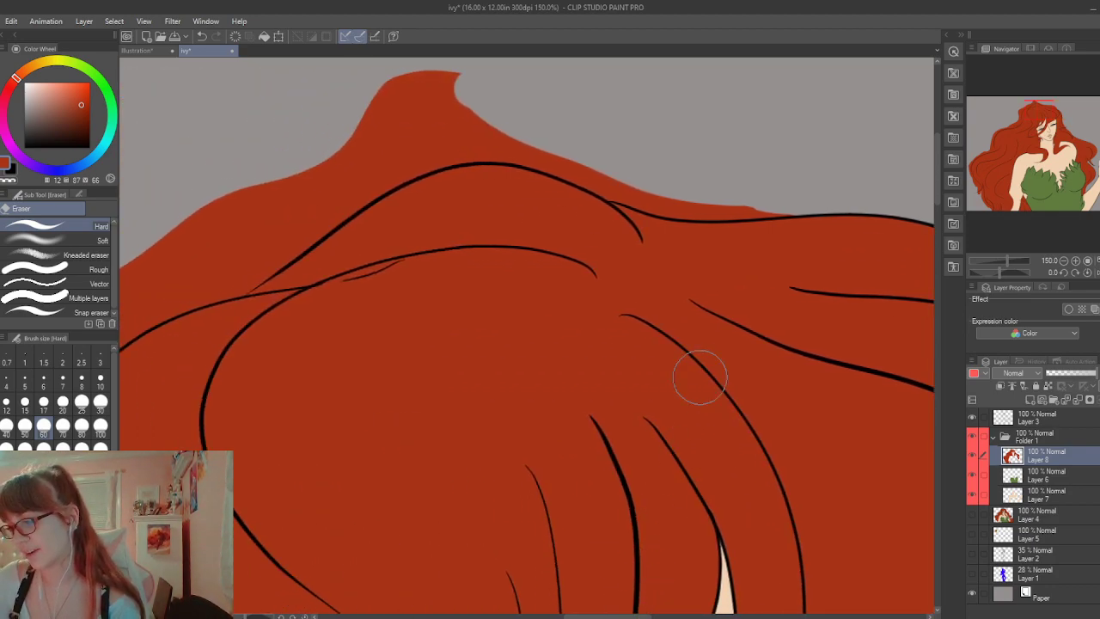
pyautogui.moveTo(304, 209)
pyautogui.mouseDown()
pyautogui.moveTo(440, 139)
pyautogui.moveTo(594, 135)
pyautogui.mouseUp()
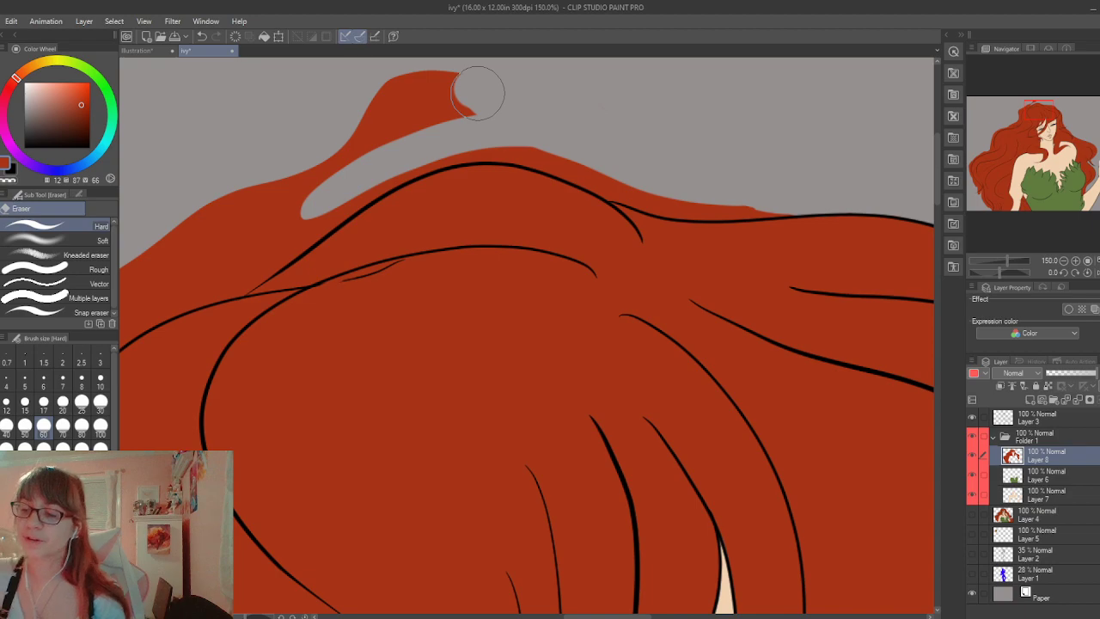
pyautogui.moveTo(331, 187); pyautogui.dragTo(96, 342)
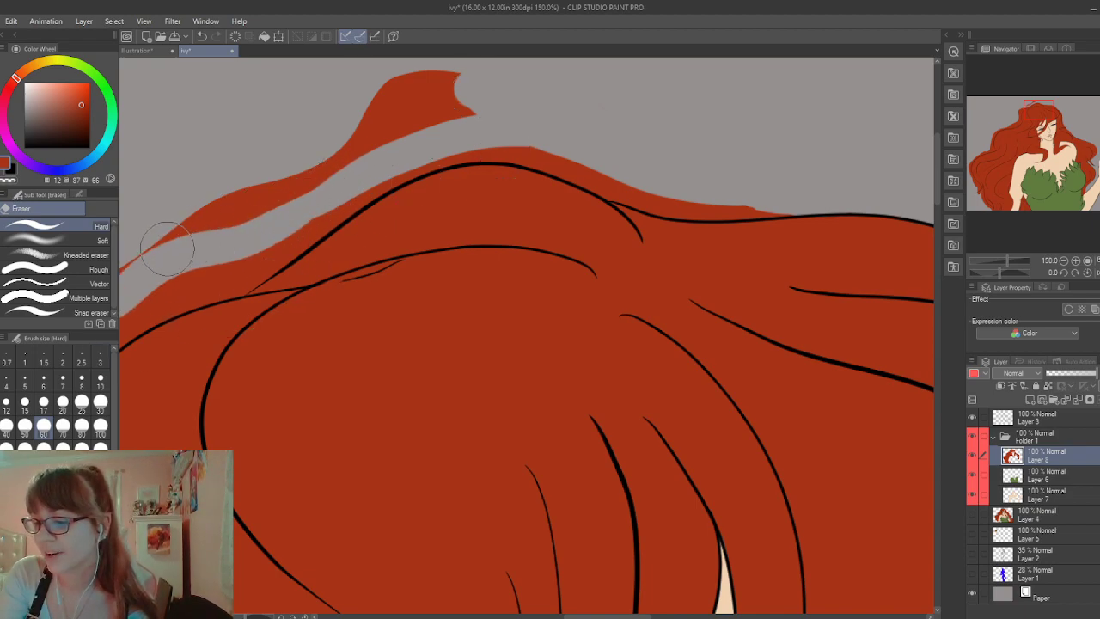
pyautogui.moveTo(138, 251)
pyautogui.mouseDown()
pyautogui.moveTo(335, 170)
pyautogui.moveTo(350, 161)
pyautogui.moveTo(239, 217)
pyautogui.moveTo(484, 78)
pyautogui.moveTo(504, 96)
pyautogui.moveTo(434, 85)
pyautogui.moveTo(340, 147)
pyautogui.mouseUp()
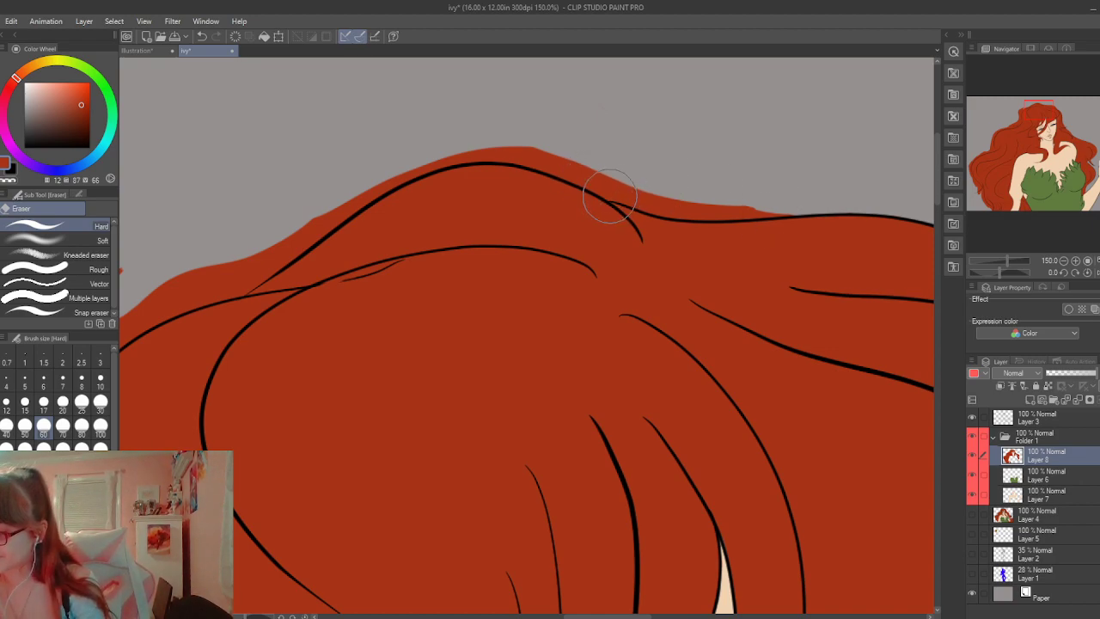
# Erase the remaining red rim tight against the crown outline, from the dip beside the bulging lock over the peak and down the far slope
pyautogui.moveTo(607, 196)
pyautogui.mouseDown()
pyautogui.moveTo(609, 184)
pyautogui.moveTo(572, 152)
pyautogui.moveTo(609, 177)
pyautogui.moveTo(554, 142)
pyautogui.moveTo(638, 206)
pyautogui.moveTo(659, 189)
pyautogui.moveTo(812, 209)
pyautogui.mouseUp()
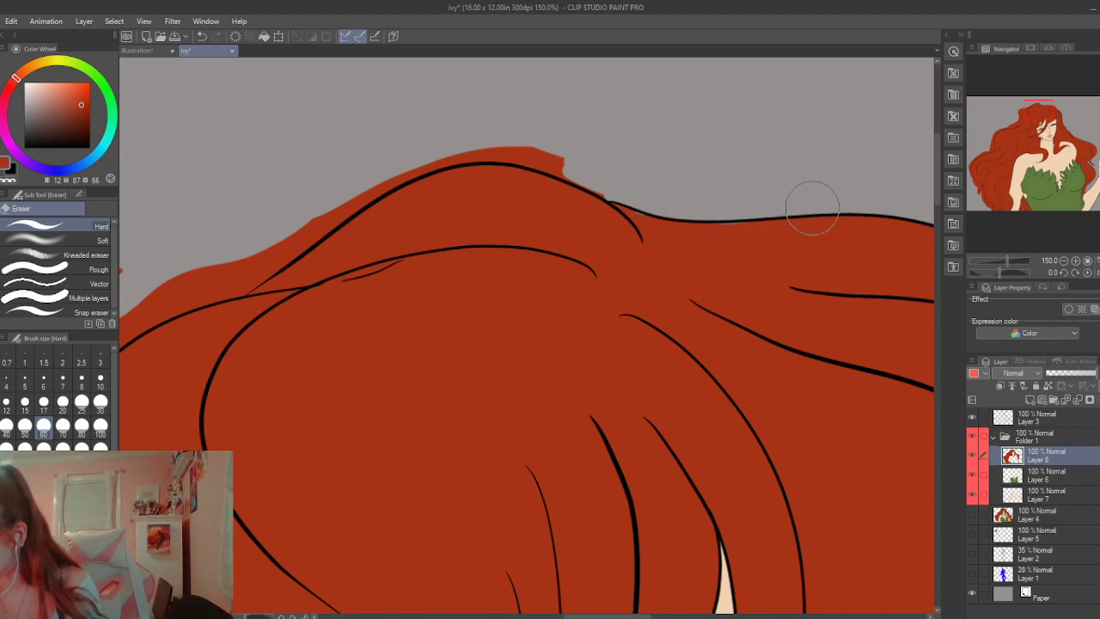
pyautogui.scroll(1, 812, 209)
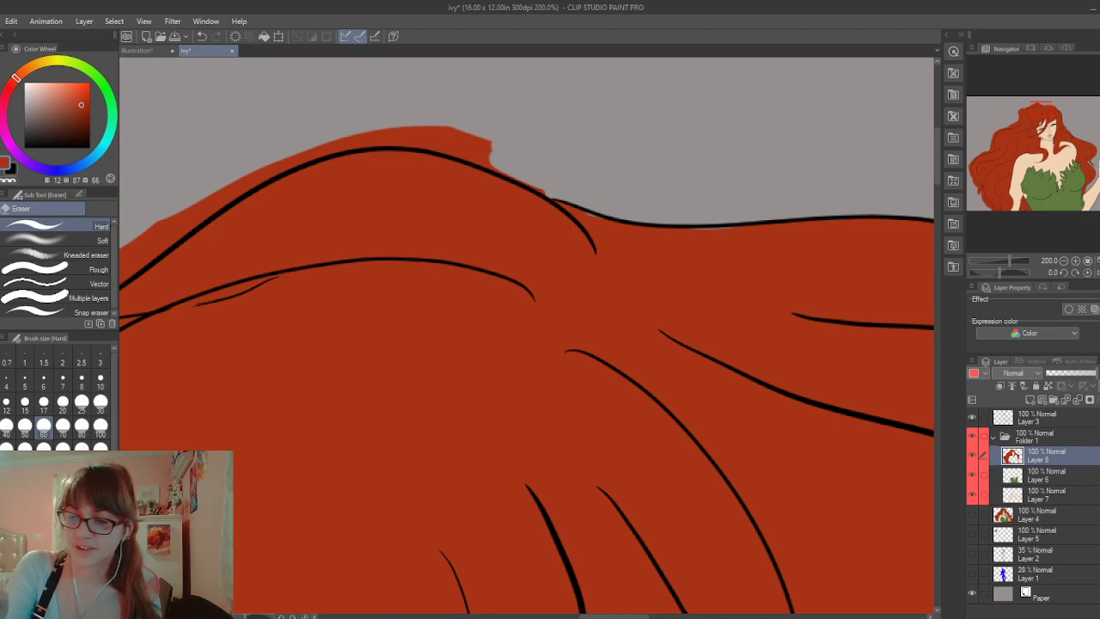
pyautogui.press('p')
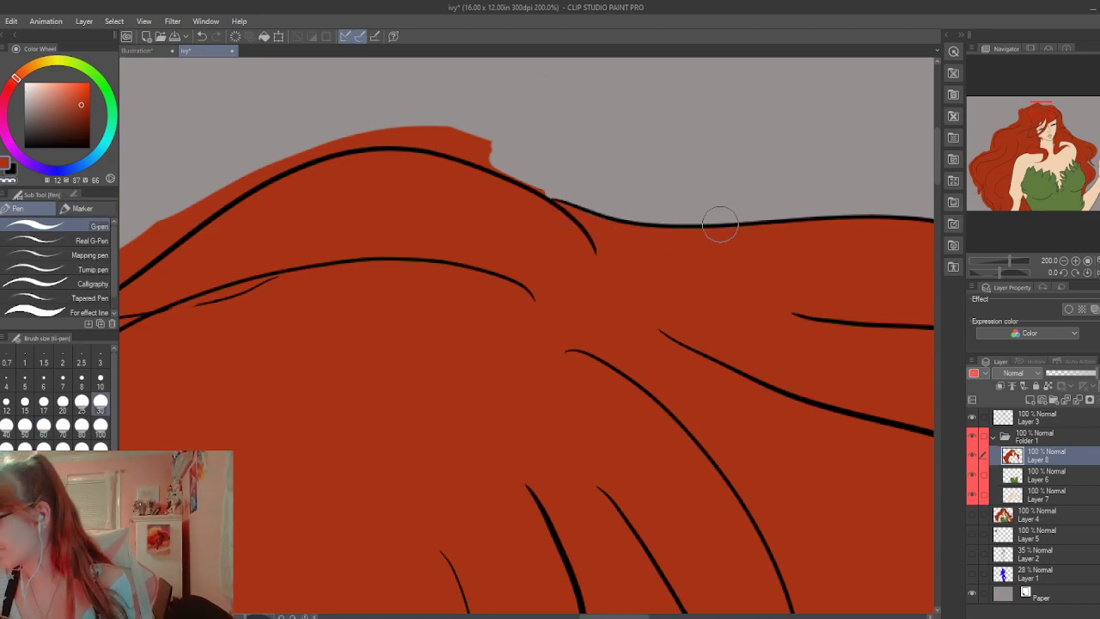
pyautogui.moveTo(627, 617); pyautogui.dragTo(624, 617)
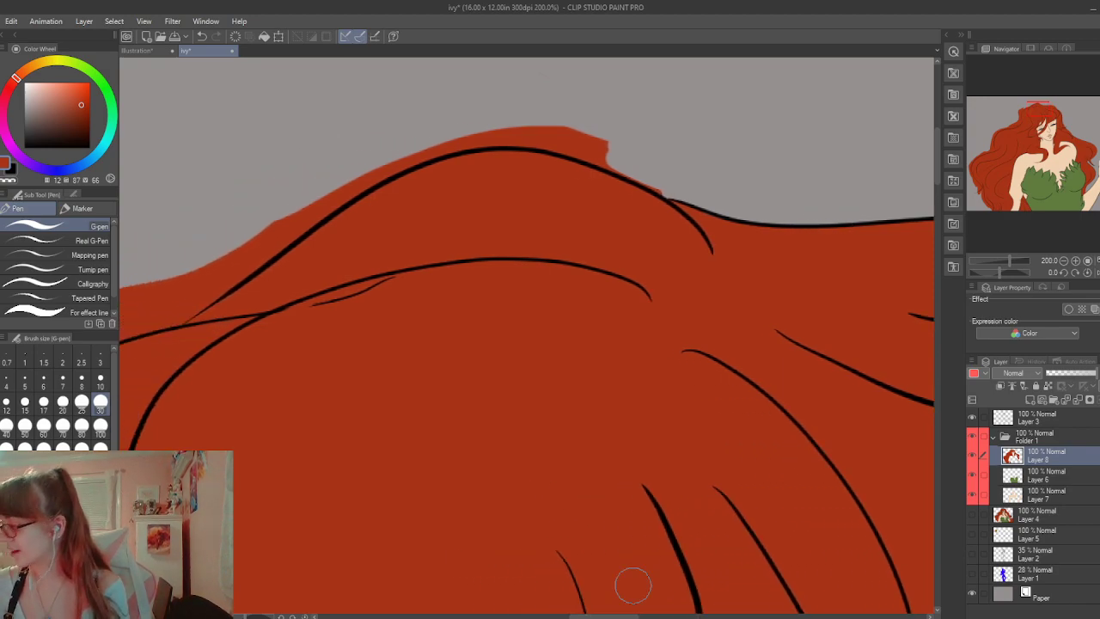
pyautogui.press('e')
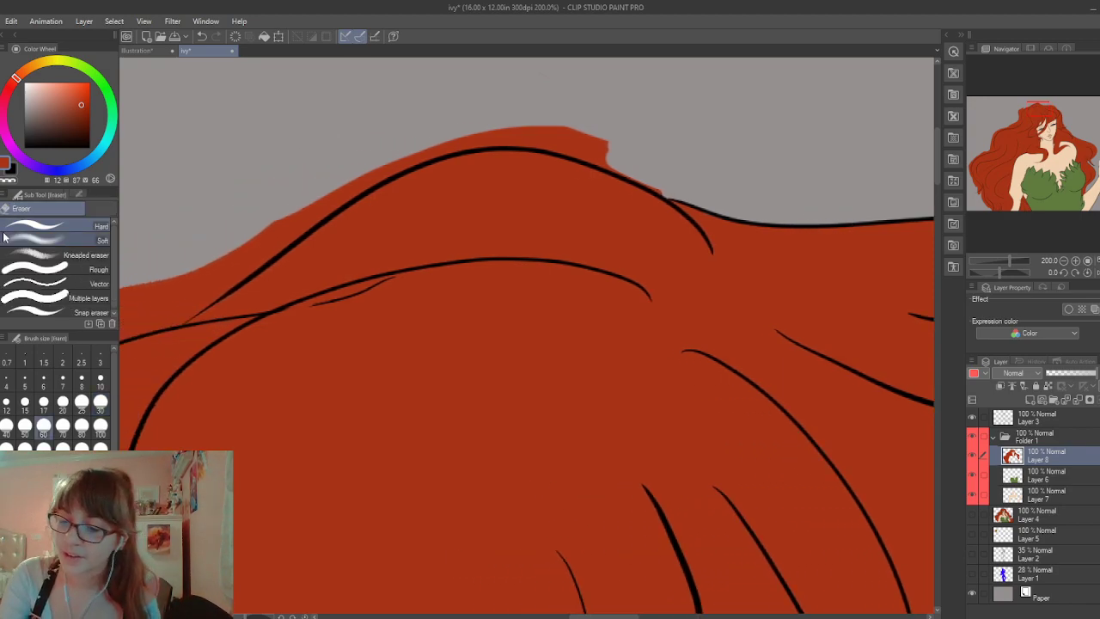
pyautogui.moveTo(660, 190)
pyautogui.mouseDown()
pyautogui.moveTo(543, 128)
pyautogui.moveTo(623, 145)
pyautogui.mouseUp()
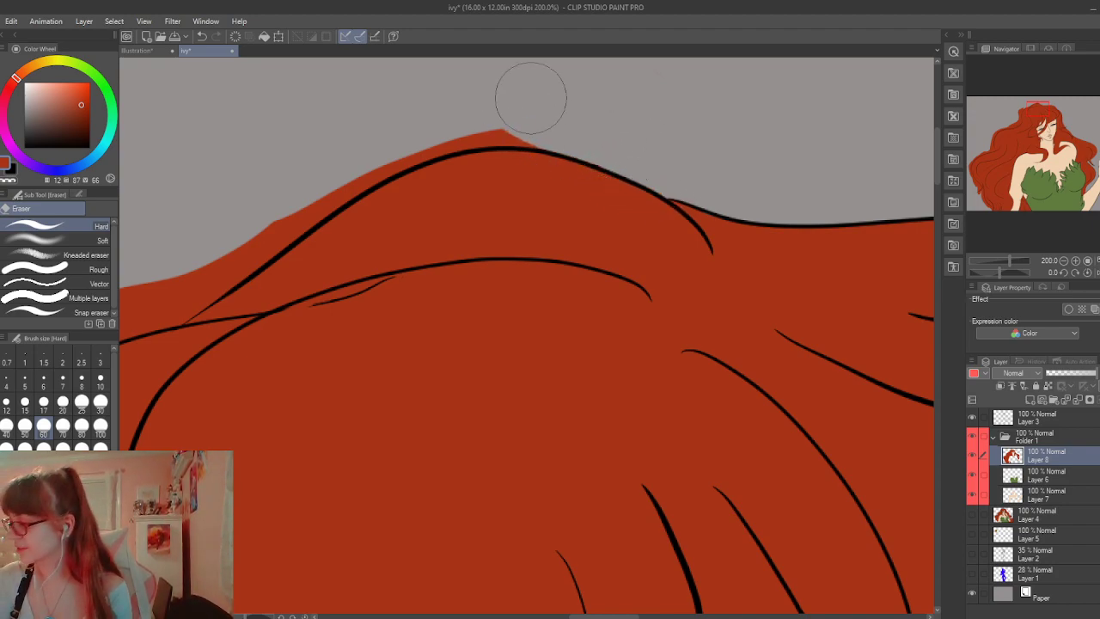
pyautogui.moveTo(530, 97)
pyautogui.mouseDown()
pyautogui.moveTo(574, 147)
pyautogui.moveTo(546, 131)
pyautogui.moveTo(460, 136)
pyautogui.moveTo(497, 130)
pyautogui.moveTo(568, 145)
pyautogui.moveTo(445, 145)
pyautogui.moveTo(394, 161)
pyautogui.moveTo(377, 173)
pyautogui.moveTo(414, 159)
pyautogui.moveTo(235, 246)
pyautogui.moveTo(334, 202)
pyautogui.moveTo(187, 304)
pyautogui.moveTo(232, 266)
pyautogui.moveTo(184, 257)
pyautogui.mouseUp()
# Clear the jagged red spill beyond the crown's far slope, cleaning the junction with the rounded back lock and trimming along its upper curve
pyautogui.hscroll(-5, 580, 593)
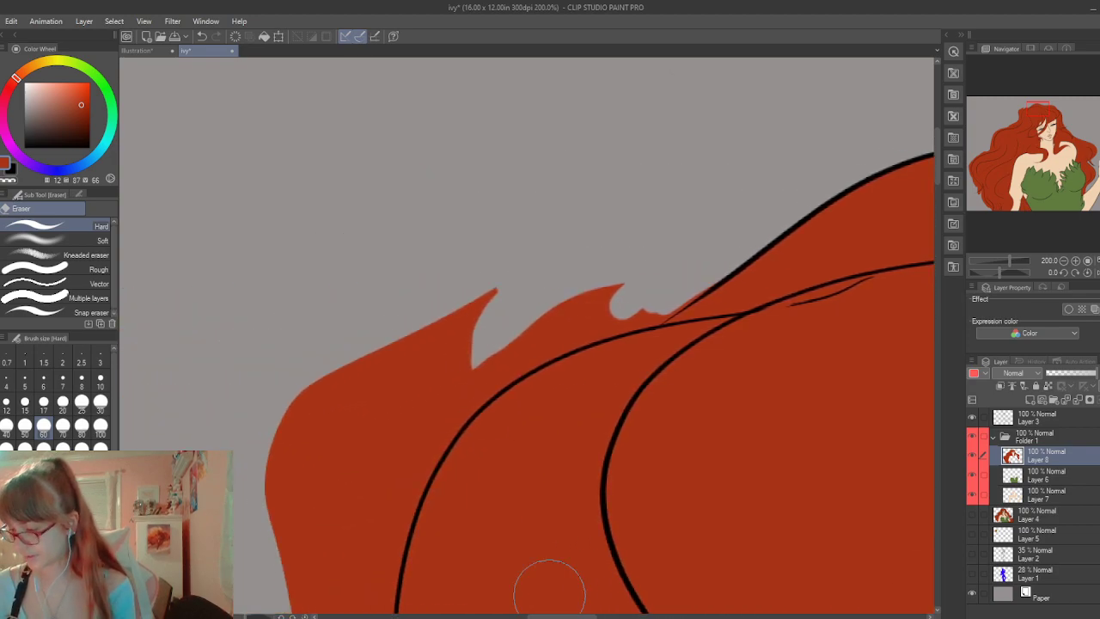
pyautogui.moveTo(710, 279)
pyautogui.mouseDown()
pyautogui.moveTo(643, 315)
pyautogui.moveTo(658, 325)
pyautogui.moveTo(672, 313)
pyautogui.moveTo(564, 334)
pyautogui.moveTo(604, 319)
pyautogui.moveTo(641, 321)
pyautogui.moveTo(548, 342)
pyautogui.moveTo(644, 323)
pyautogui.moveTo(574, 330)
pyautogui.mouseUp()
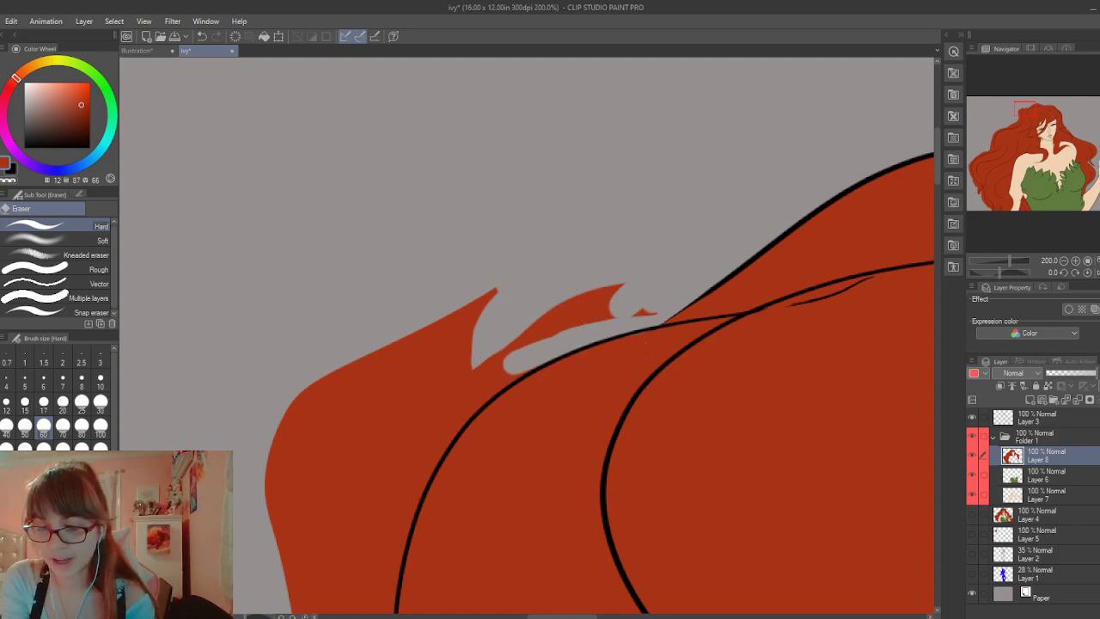
pyautogui.press('p')
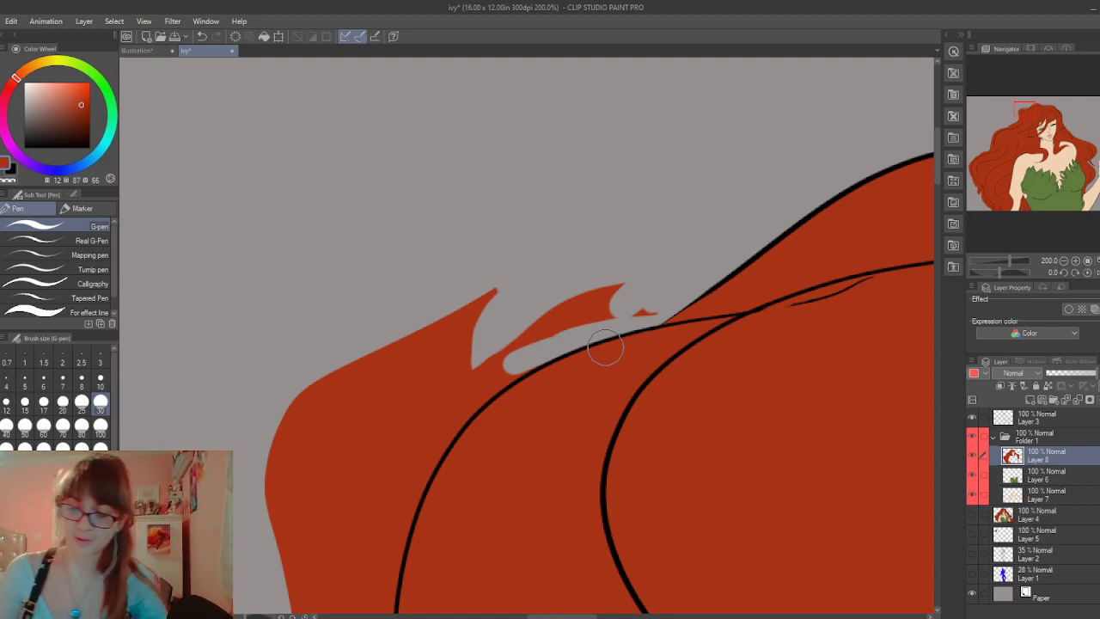
pyautogui.press('e')
pyautogui.moveTo(633, 300)
pyautogui.mouseDown()
pyautogui.moveTo(557, 325)
pyautogui.moveTo(456, 379)
pyautogui.moveTo(569, 301)
pyautogui.moveTo(388, 424)
pyautogui.moveTo(521, 289)
pyautogui.moveTo(279, 543)
pyautogui.moveTo(530, 260)
pyautogui.moveTo(261, 528)
pyautogui.moveTo(357, 344)
pyautogui.moveTo(398, 326)
pyautogui.mouseUp()
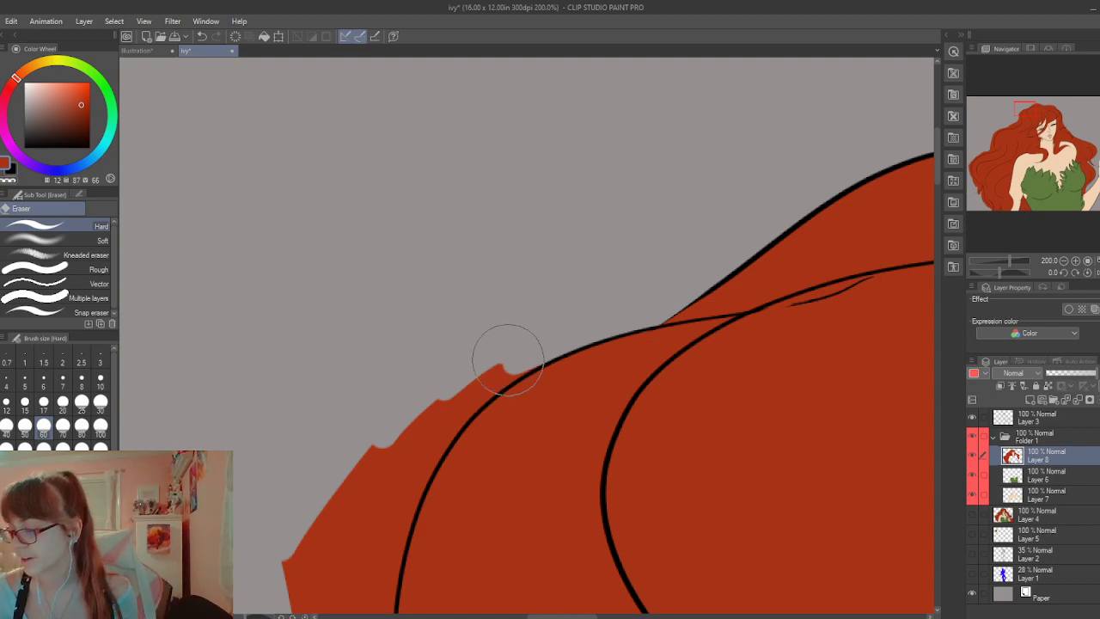
pyautogui.moveTo(507, 360)
pyautogui.mouseDown()
pyautogui.moveTo(382, 462)
pyautogui.moveTo(345, 549)
pyautogui.moveTo(305, 590)
pyautogui.moveTo(287, 589)
pyautogui.moveTo(300, 533)
pyautogui.mouseUp()
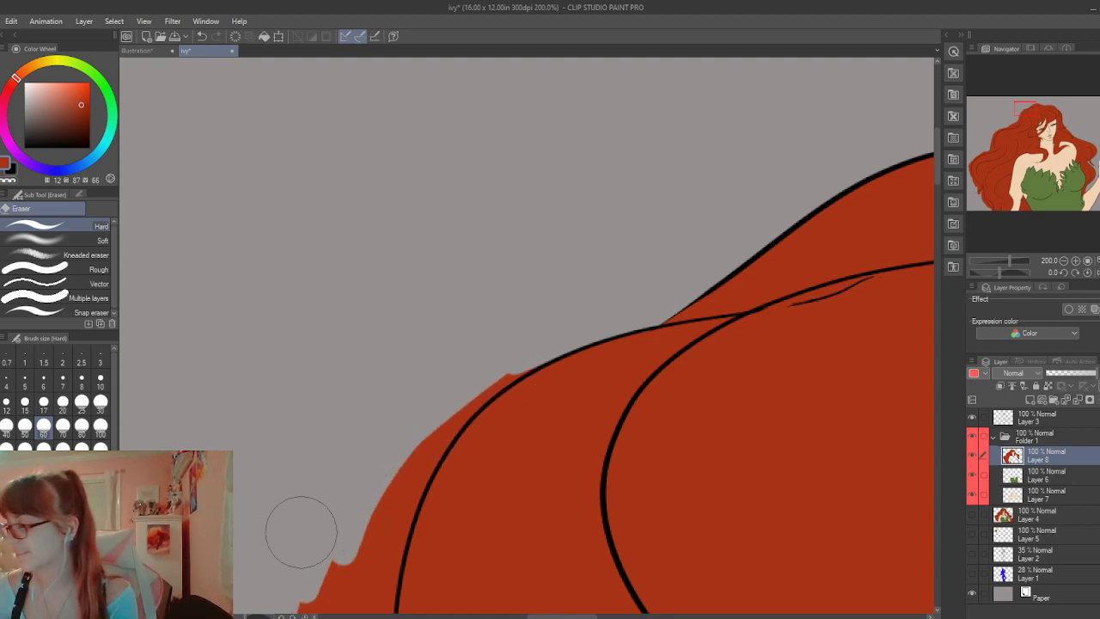
# Erase the red rim outside the rounded back lock, following the upper part of its curve
pyautogui.scroll(-3, 935, 166)
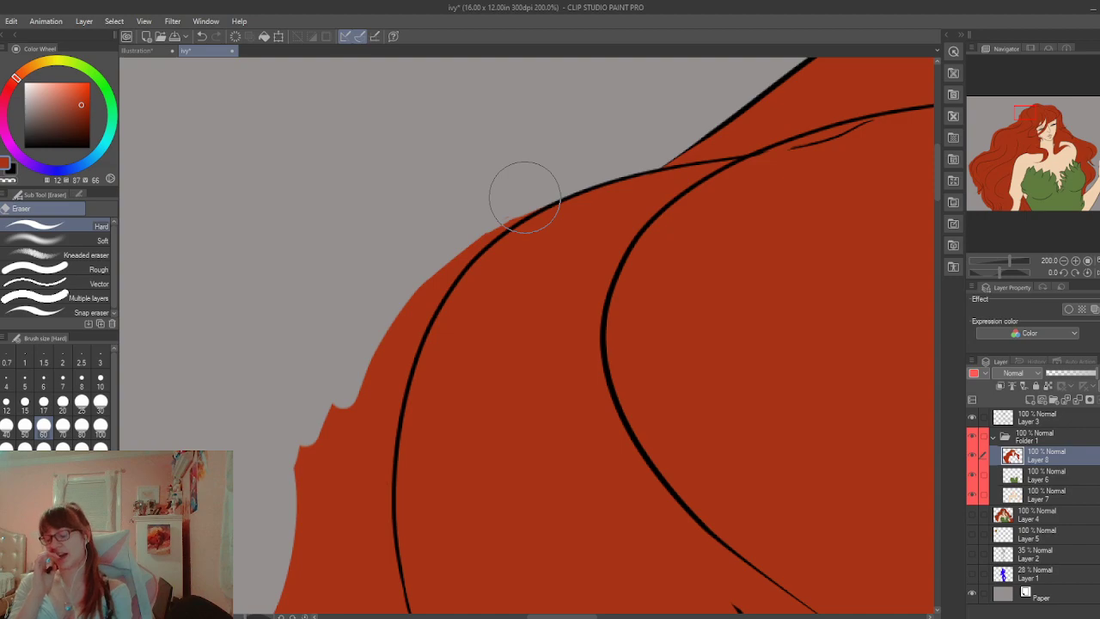
pyautogui.moveTo(525, 197)
pyautogui.mouseDown()
pyautogui.moveTo(509, 220)
pyautogui.moveTo(548, 200)
pyautogui.moveTo(433, 276)
pyautogui.mouseUp()
pyautogui.hotkey('ctrl', 'z')
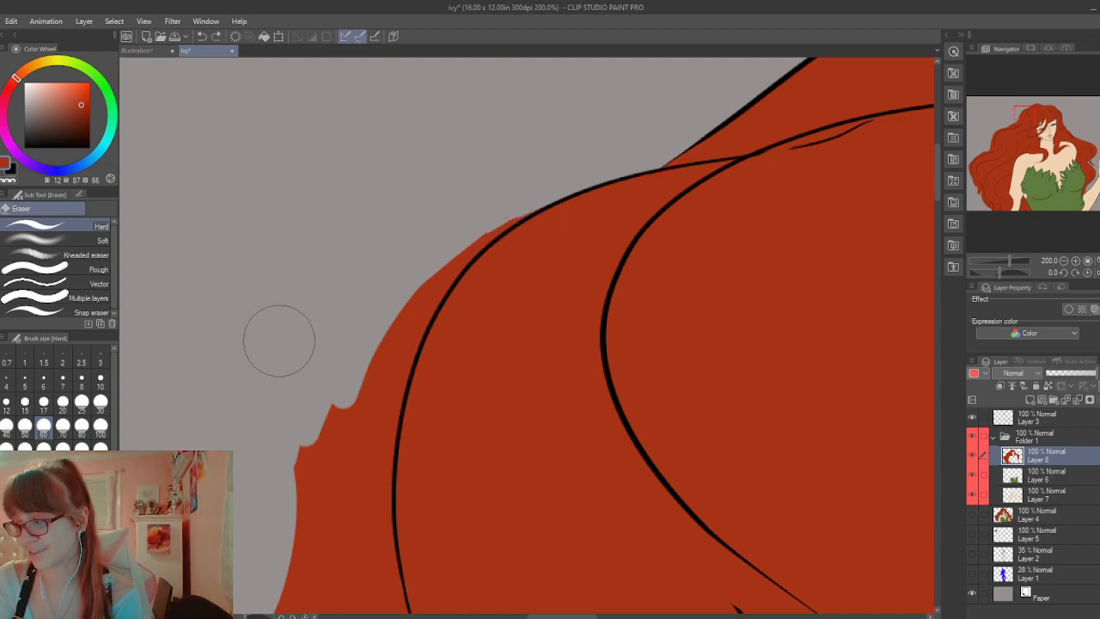
pyautogui.moveTo(547, 194)
pyautogui.mouseDown()
pyautogui.moveTo(360, 355)
pyautogui.moveTo(330, 526)
pyautogui.mouseUp()
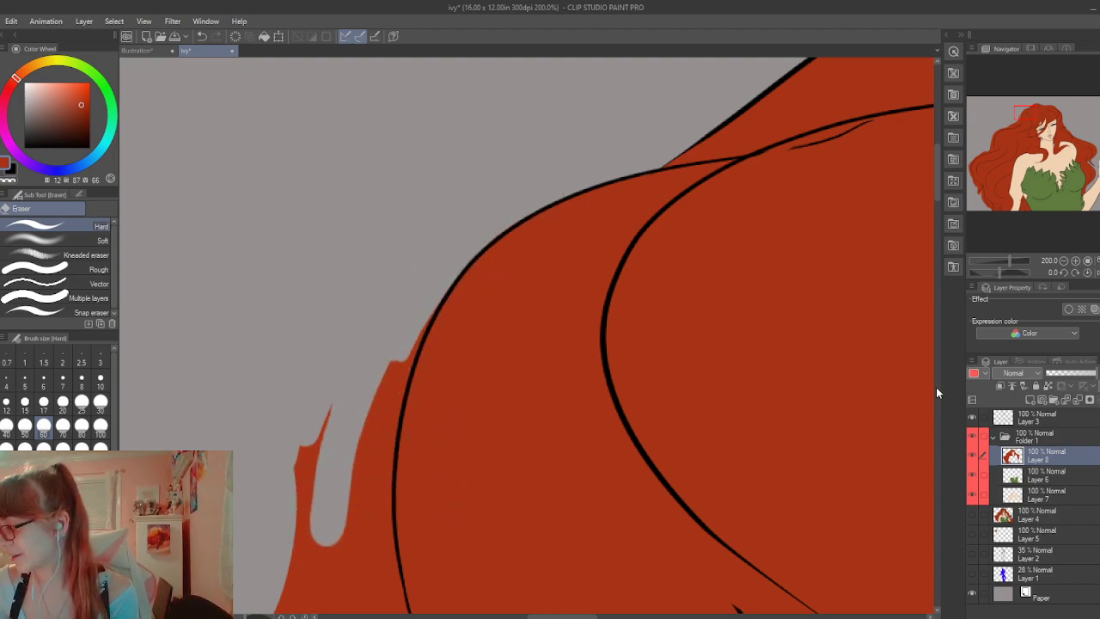
# Erase the red spill down the outer side of the rounded back lock to the pointed notch below it
pyautogui.moveTo(939, 171); pyautogui.dragTo(939, 184)
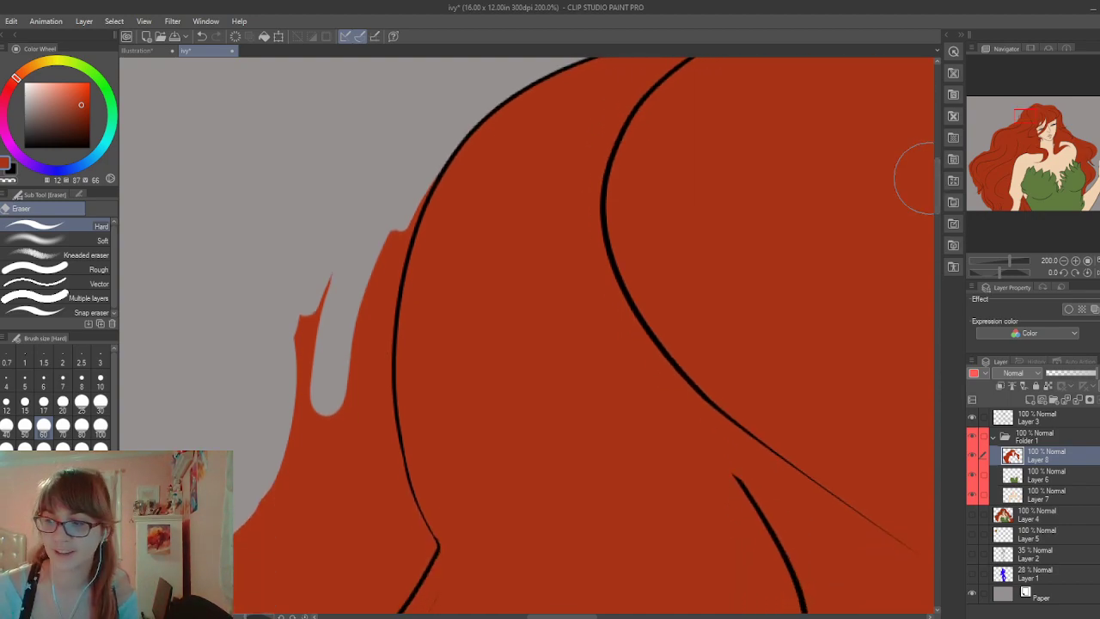
pyautogui.moveTo(433, 167); pyautogui.dragTo(359, 386)
pyautogui.hotkey('ctrl', 'z')
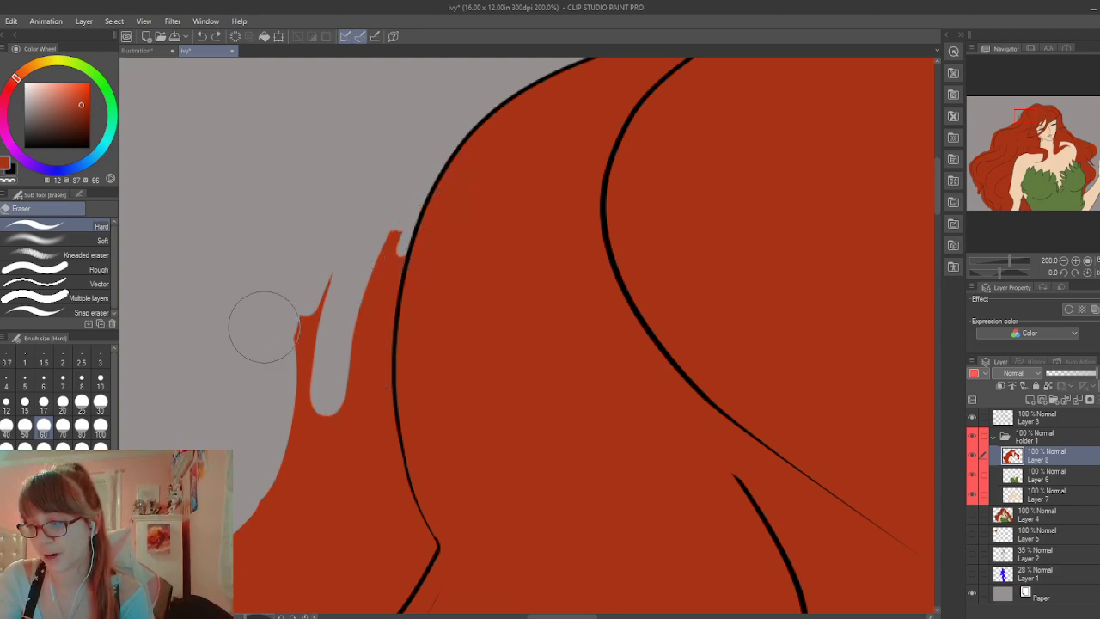
pyautogui.moveTo(399, 254)
pyautogui.mouseDown()
pyautogui.moveTo(370, 328)
pyautogui.moveTo(372, 275)
pyautogui.moveTo(381, 344)
pyautogui.mouseUp()
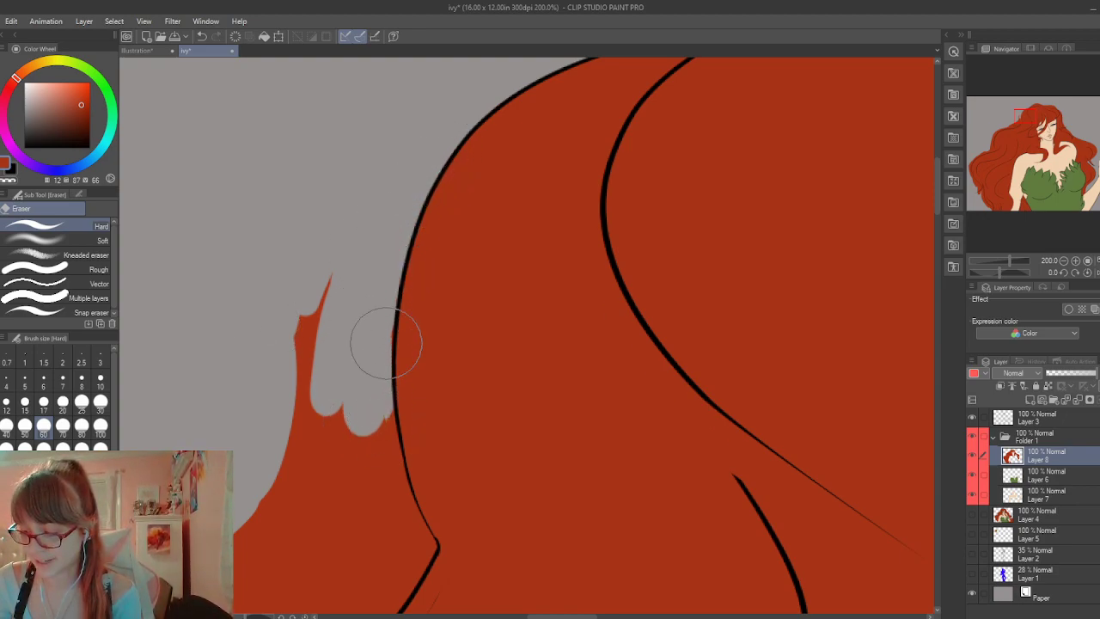
pyautogui.moveTo(395, 301)
pyautogui.mouseDown()
pyautogui.moveTo(397, 477)
pyautogui.moveTo(379, 350)
pyautogui.moveTo(401, 547)
pyautogui.moveTo(338, 325)
pyautogui.moveTo(322, 329)
pyautogui.moveTo(359, 534)
pyautogui.moveTo(306, 273)
pyautogui.moveTo(329, 507)
pyautogui.moveTo(357, 364)
pyautogui.moveTo(366, 507)
pyautogui.mouseUp()
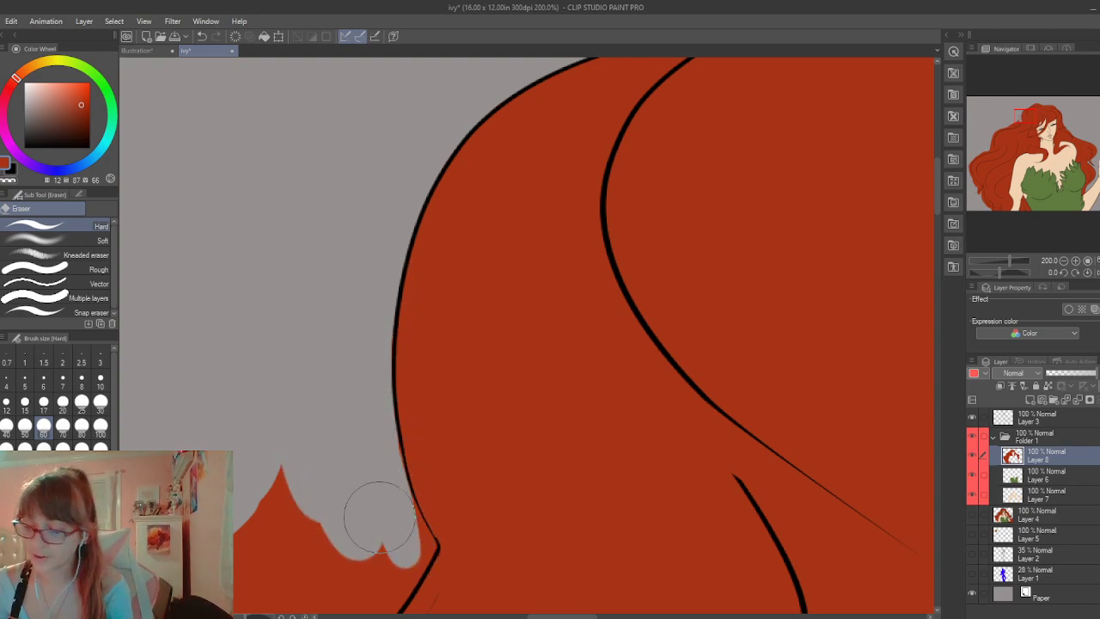
pyautogui.moveTo(939, 222); pyautogui.dragTo(935, 239)
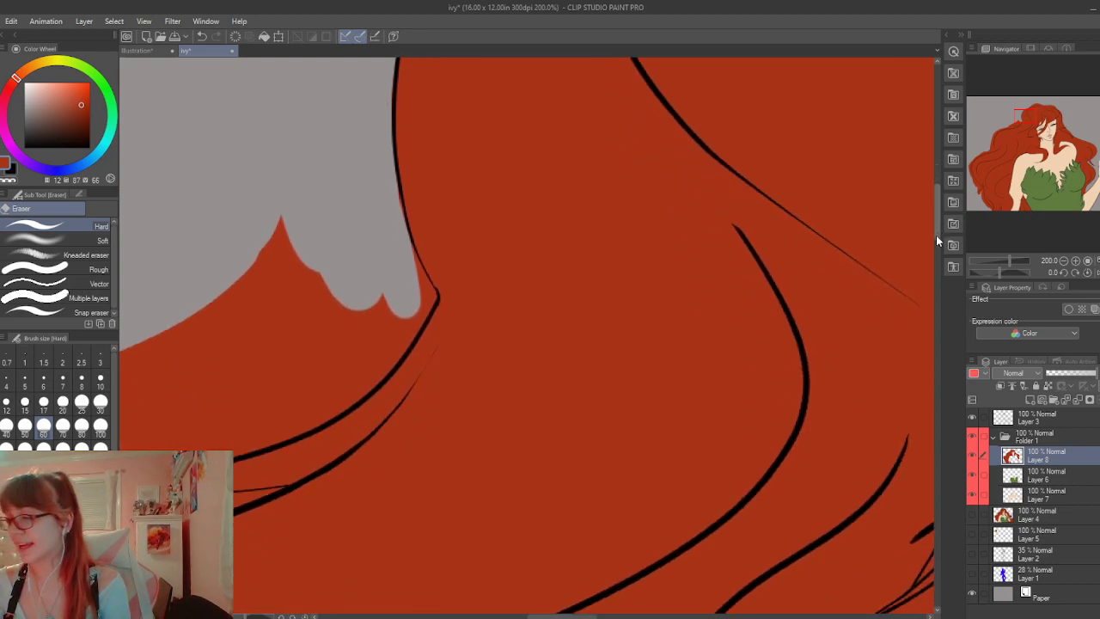
pyautogui.moveTo(393, 184)
pyautogui.mouseDown()
pyautogui.moveTo(420, 291)
pyautogui.moveTo(404, 243)
pyautogui.moveTo(391, 247)
pyautogui.moveTo(417, 273)
pyautogui.moveTo(405, 250)
pyautogui.moveTo(421, 287)
pyautogui.moveTo(409, 246)
pyautogui.moveTo(434, 304)
pyautogui.moveTo(399, 253)
pyautogui.moveTo(430, 289)
pyautogui.moveTo(386, 323)
pyautogui.moveTo(422, 292)
pyautogui.moveTo(427, 301)
pyautogui.moveTo(422, 282)
pyautogui.moveTo(432, 305)
pyautogui.moveTo(415, 330)
pyautogui.mouseUp()
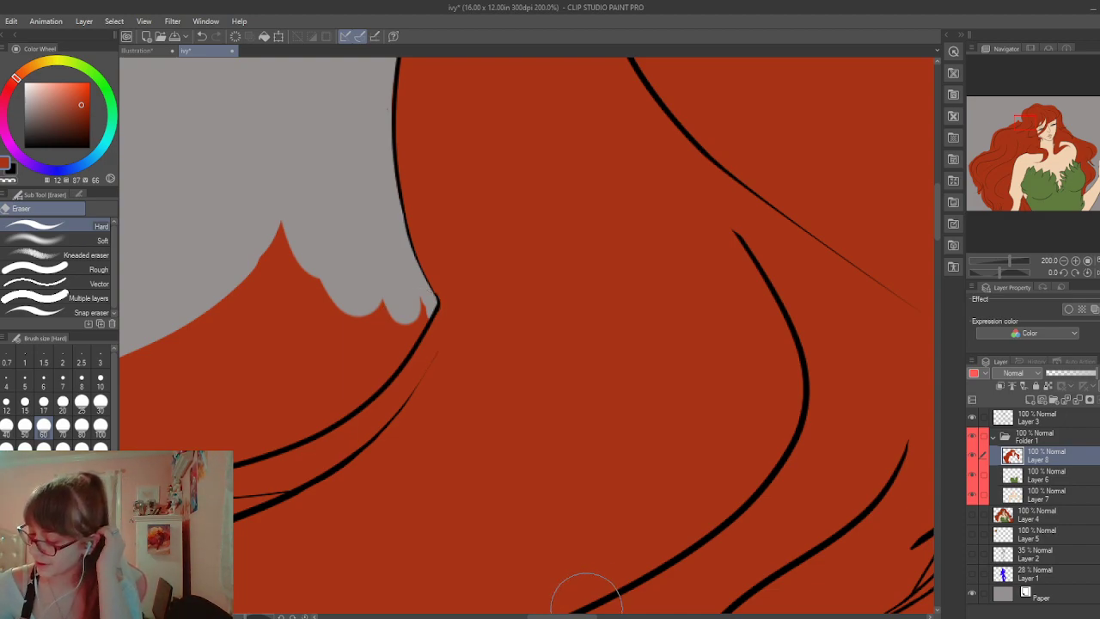
# Clear the jagged spill below the notch and trim the red along the upper edge of the thin curved strand to its tip
pyautogui.hscroll(-6, 586, 593)
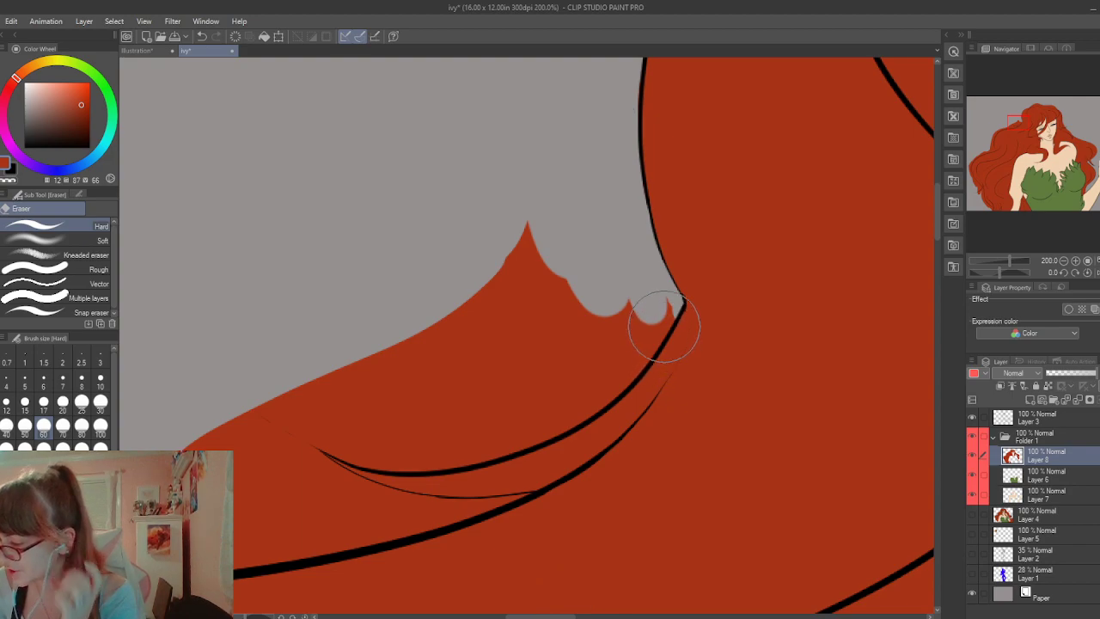
pyautogui.moveTo(664, 326)
pyautogui.mouseDown()
pyautogui.moveTo(665, 294)
pyautogui.moveTo(648, 343)
pyautogui.moveTo(670, 312)
pyautogui.moveTo(655, 336)
pyautogui.moveTo(659, 328)
pyautogui.moveTo(595, 385)
pyautogui.moveTo(405, 437)
pyautogui.moveTo(405, 449)
pyautogui.moveTo(250, 368)
pyautogui.moveTo(301, 412)
pyautogui.moveTo(282, 386)
pyautogui.moveTo(307, 408)
pyautogui.moveTo(428, 428)
pyautogui.moveTo(468, 342)
pyautogui.moveTo(502, 390)
pyautogui.moveTo(560, 372)
pyautogui.moveTo(633, 304)
pyautogui.moveTo(533, 365)
pyautogui.moveTo(589, 275)
pyautogui.moveTo(475, 377)
pyautogui.moveTo(534, 228)
pyautogui.moveTo(504, 313)
pyautogui.moveTo(486, 256)
pyautogui.moveTo(467, 360)
pyautogui.moveTo(404, 325)
pyautogui.moveTo(417, 379)
pyautogui.moveTo(331, 368)
pyautogui.mouseUp()
pyautogui.hotkey('ctrl', 'z')
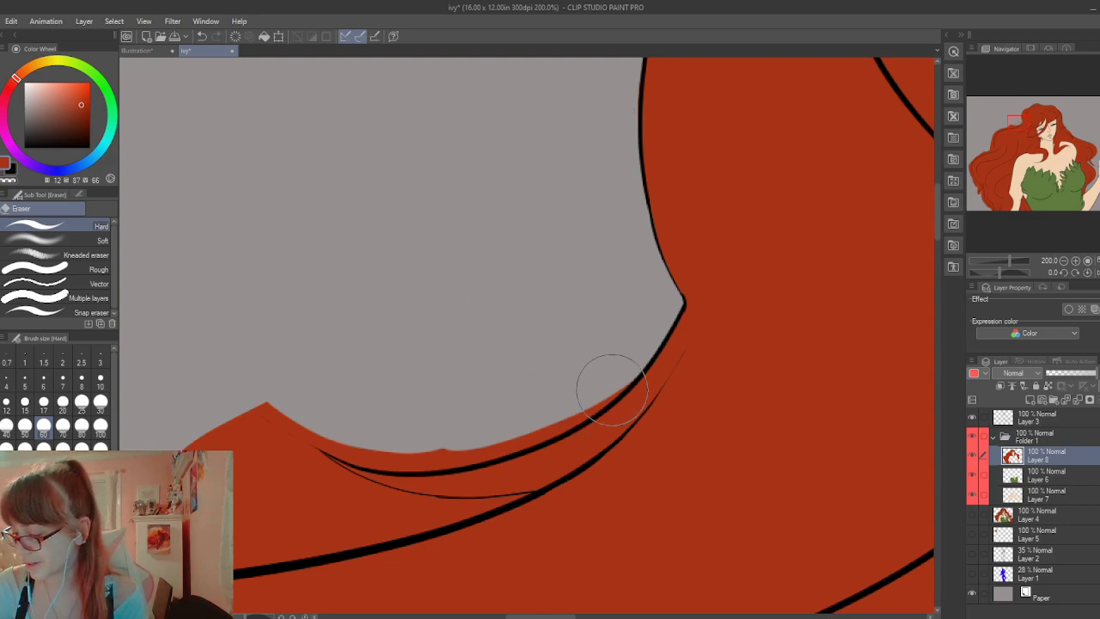
pyautogui.moveTo(610, 389)
pyautogui.mouseDown()
pyautogui.moveTo(631, 368)
pyautogui.moveTo(589, 392)
pyautogui.moveTo(584, 413)
pyautogui.moveTo(609, 396)
pyautogui.mouseUp()
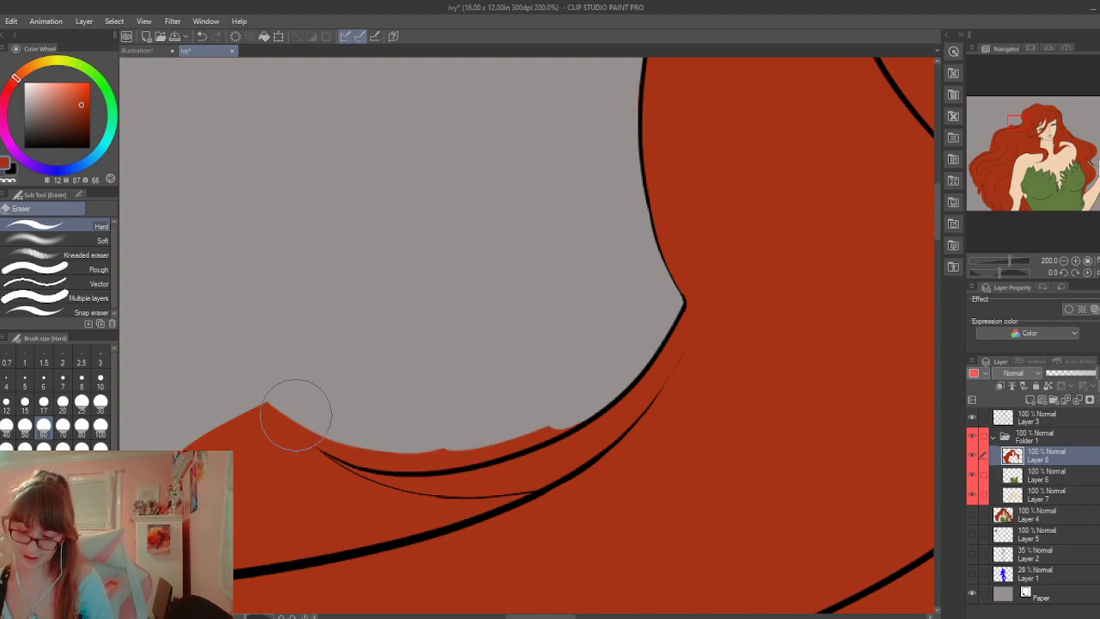
pyautogui.moveTo(296, 414)
pyautogui.mouseDown()
pyautogui.moveTo(364, 455)
pyautogui.moveTo(390, 460)
pyautogui.moveTo(332, 447)
pyautogui.moveTo(456, 456)
pyautogui.moveTo(334, 449)
pyautogui.moveTo(407, 464)
pyautogui.moveTo(372, 462)
pyautogui.moveTo(462, 457)
pyautogui.moveTo(561, 420)
pyautogui.moveTo(501, 447)
pyautogui.moveTo(599, 391)
pyautogui.mouseUp()
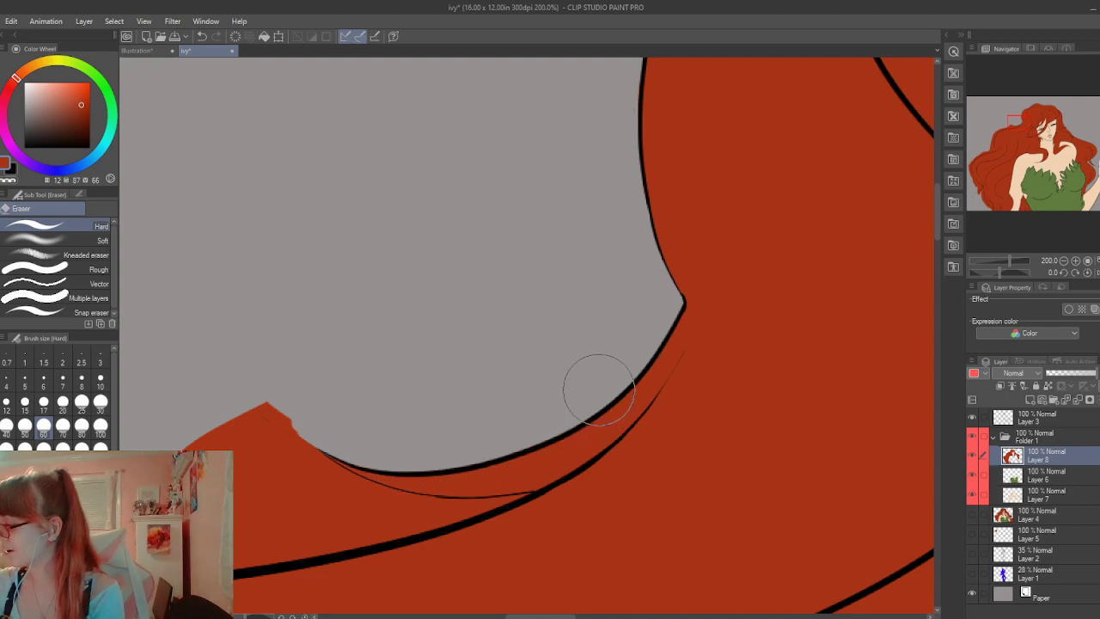
pyautogui.moveTo(245, 386); pyautogui.dragTo(319, 439)
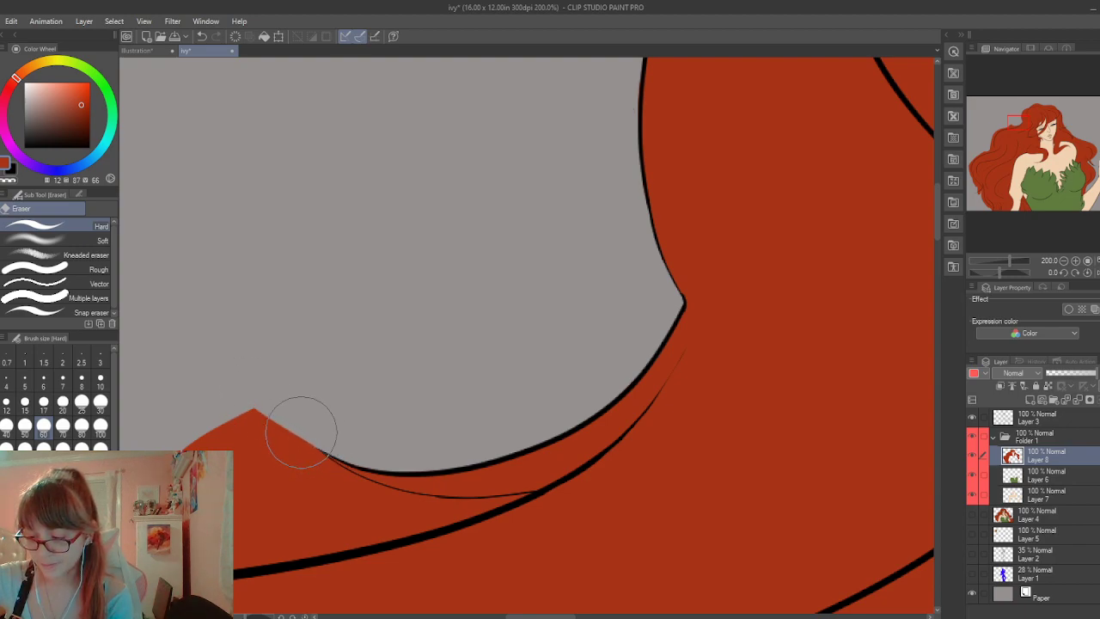
# Erase the red around the thin strand's tip and in the narrow gap between the strand and the thick outline below it
pyautogui.moveTo(239, 416)
pyautogui.mouseDown()
pyautogui.moveTo(310, 465)
pyautogui.moveTo(229, 392)
pyautogui.moveTo(332, 474)
pyautogui.moveTo(280, 446)
pyautogui.moveTo(270, 435)
pyautogui.moveTo(302, 456)
pyautogui.moveTo(258, 409)
pyautogui.moveTo(346, 479)
pyautogui.moveTo(293, 437)
pyautogui.moveTo(319, 463)
pyautogui.moveTo(266, 431)
pyautogui.moveTo(306, 480)
pyautogui.moveTo(281, 491)
pyautogui.moveTo(168, 431)
pyautogui.moveTo(246, 516)
pyautogui.mouseUp()
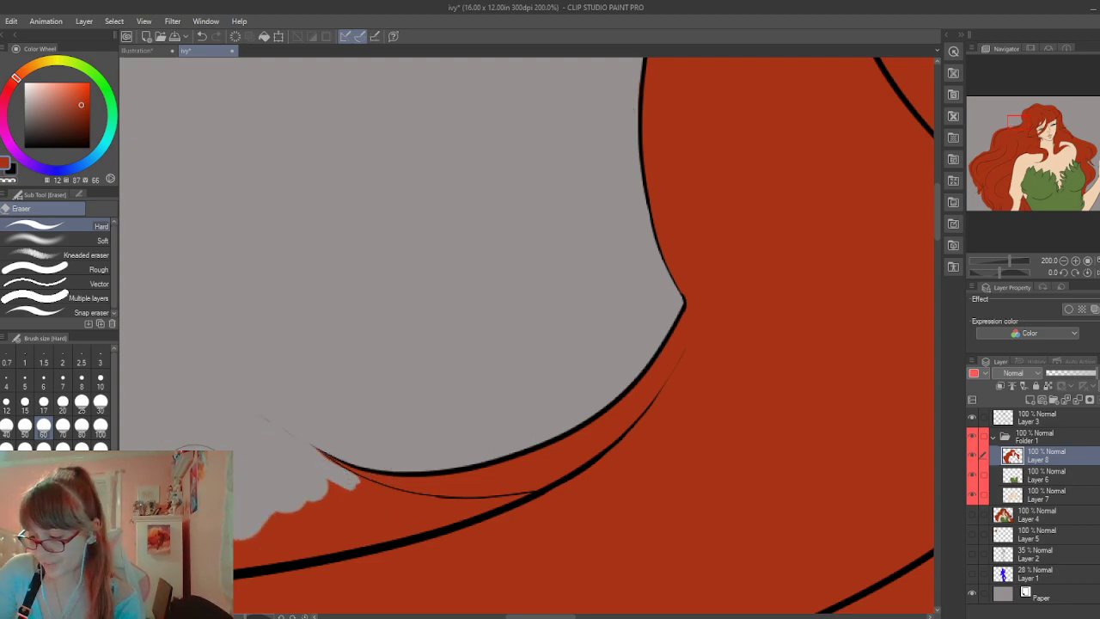
pyautogui.moveTo(937, 232); pyautogui.dragTo(934, 251)
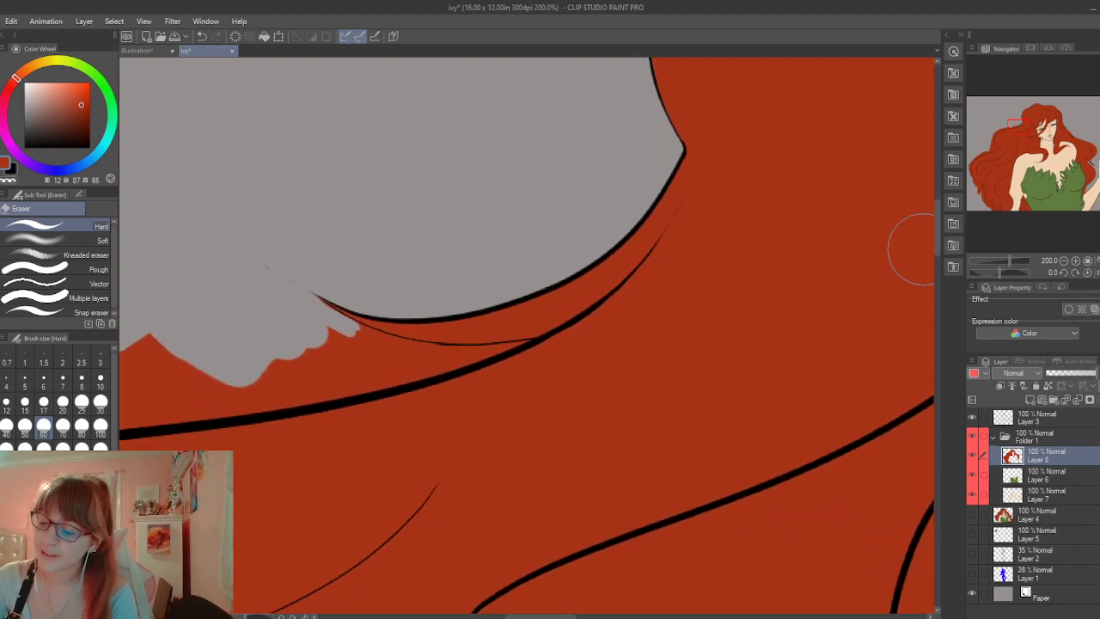
pyautogui.moveTo(300, 284)
pyautogui.mouseDown()
pyautogui.moveTo(362, 337)
pyautogui.moveTo(304, 286)
pyautogui.moveTo(395, 348)
pyautogui.moveTo(439, 353)
pyautogui.moveTo(323, 307)
pyautogui.moveTo(414, 354)
pyautogui.moveTo(464, 355)
pyautogui.moveTo(299, 358)
pyautogui.moveTo(216, 374)
pyautogui.moveTo(316, 372)
pyautogui.moveTo(310, 340)
pyautogui.mouseUp()
pyautogui.moveTo(490, 332)
pyautogui.mouseDown()
pyautogui.moveTo(523, 338)
pyautogui.moveTo(521, 326)
pyautogui.moveTo(518, 351)
pyautogui.moveTo(417, 367)
pyautogui.moveTo(393, 293)
pyautogui.mouseUp()
pyautogui.hotkey('ctrl', 'z')
pyautogui.moveTo(338, 314)
pyautogui.mouseDown()
pyautogui.moveTo(460, 361)
pyautogui.moveTo(351, 327)
pyautogui.moveTo(449, 352)
pyautogui.mouseUp()
pyautogui.moveTo(341, 317)
pyautogui.mouseDown()
pyautogui.moveTo(393, 338)
pyautogui.moveTo(352, 323)
pyautogui.moveTo(486, 349)
pyautogui.moveTo(432, 341)
pyautogui.mouseUp()
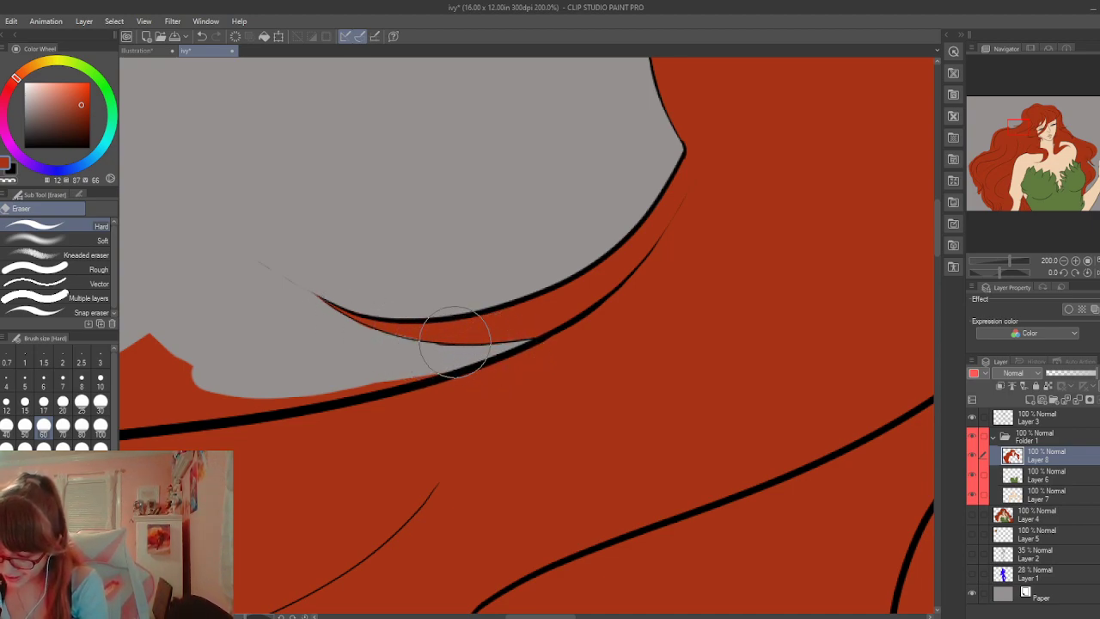
pyautogui.press('p')
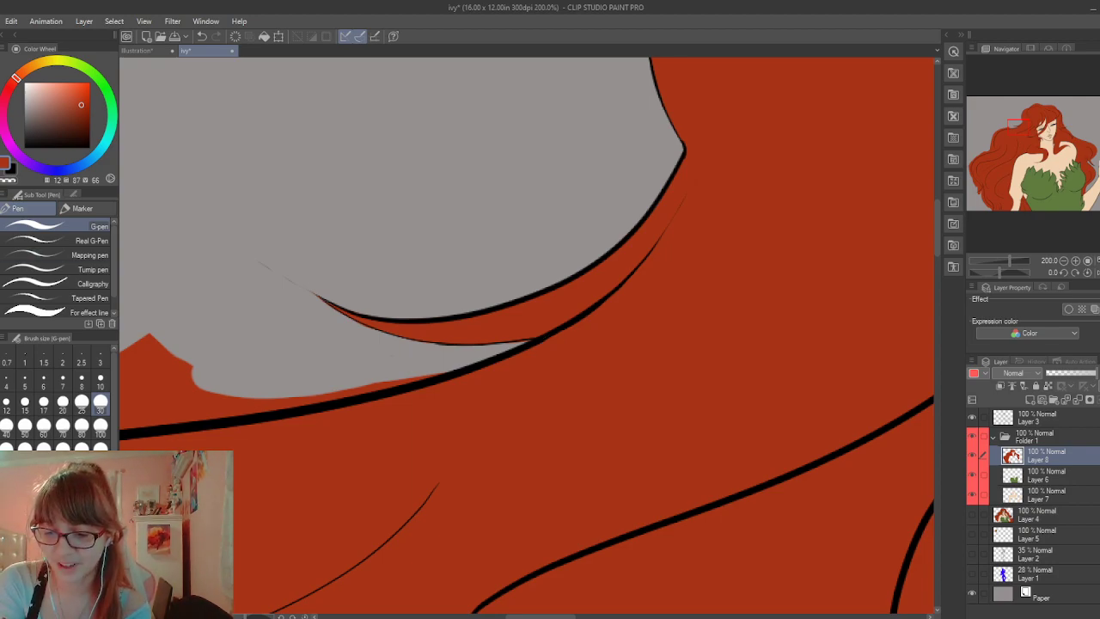
pyautogui.press('e')
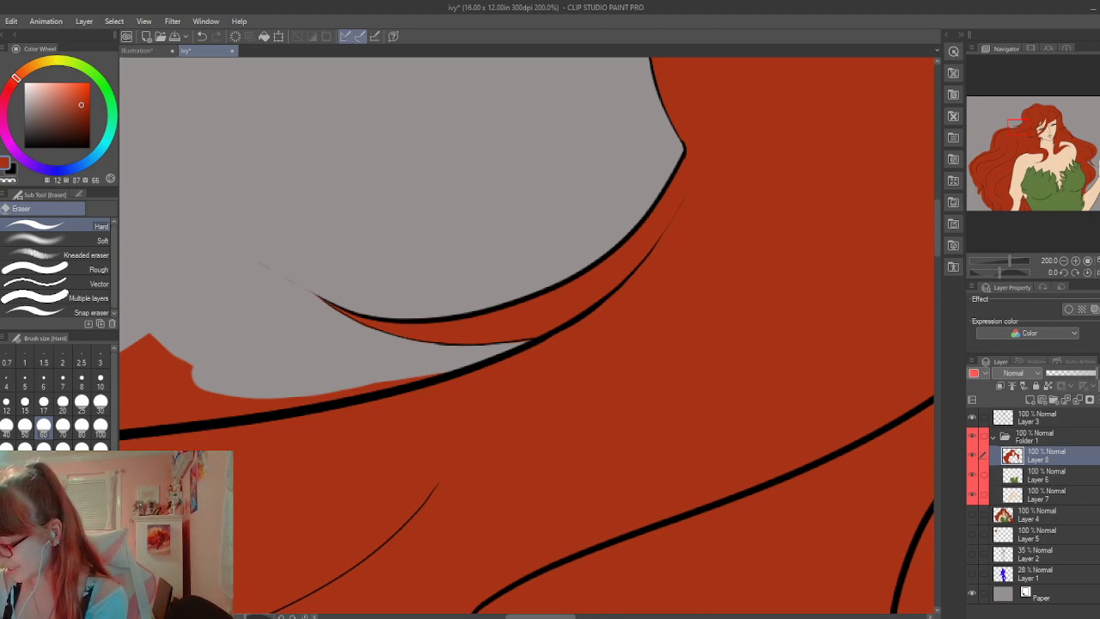
# Erase the red above the thick outline, continuing outward beyond the thin strand's tip
pyautogui.moveTo(539, 615); pyautogui.dragTo(514, 615)
pyautogui.moveTo(731, 369); pyautogui.dragTo(292, 397)
pyautogui.moveTo(296, 357)
pyautogui.mouseDown()
pyautogui.moveTo(469, 365)
pyautogui.moveTo(409, 384)
pyautogui.moveTo(391, 358)
pyautogui.moveTo(458, 346)
pyautogui.moveTo(362, 385)
pyautogui.moveTo(155, 422)
pyautogui.moveTo(379, 376)
pyautogui.mouseUp()
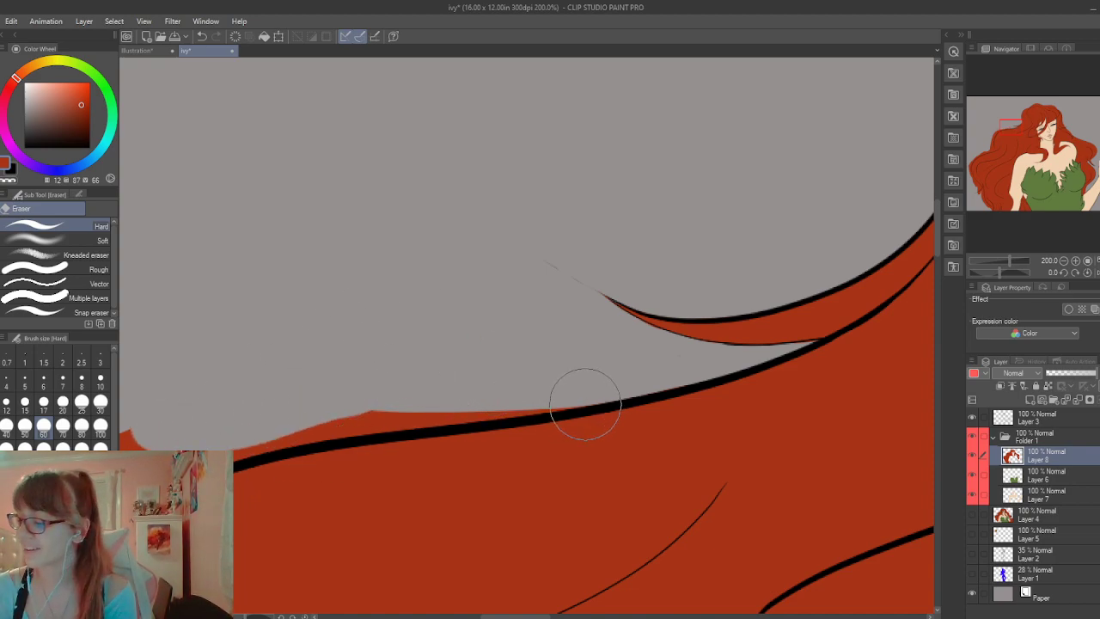
pyautogui.moveTo(582, 400)
pyautogui.mouseDown()
pyautogui.moveTo(427, 425)
pyautogui.moveTo(600, 395)
pyautogui.moveTo(414, 417)
pyautogui.moveTo(405, 405)
pyautogui.moveTo(522, 419)
pyautogui.moveTo(269, 437)
pyautogui.mouseUp()
pyautogui.press('p')
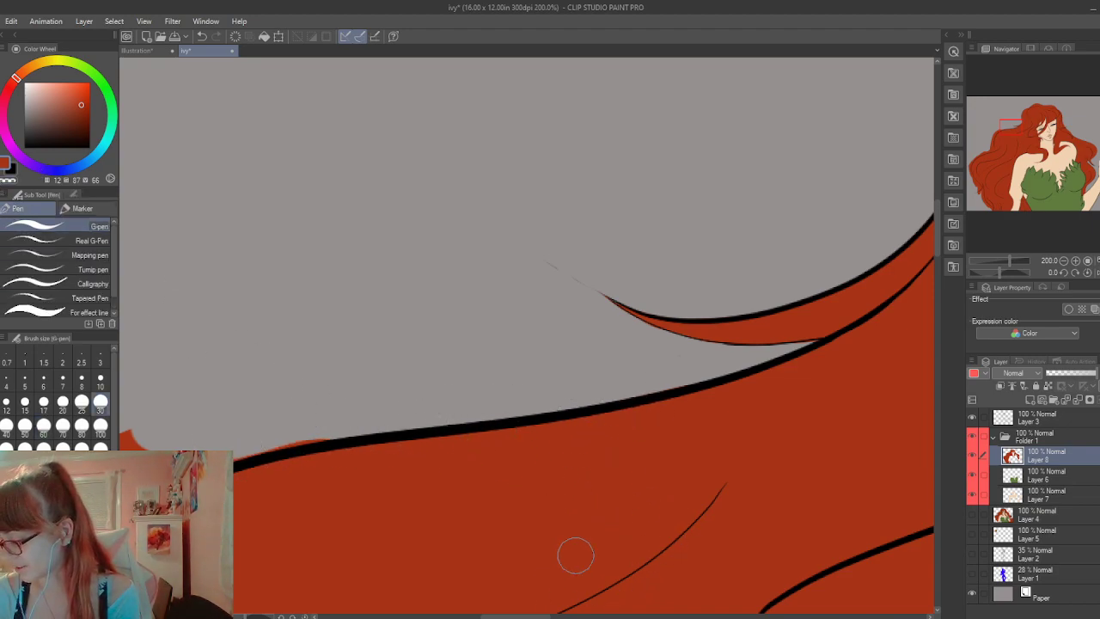
# Erase the red spill around the shoulder of the large outer curl, following its thick outline where it bends downward
pyautogui.moveTo(515, 615); pyautogui.dragTo(474, 616)
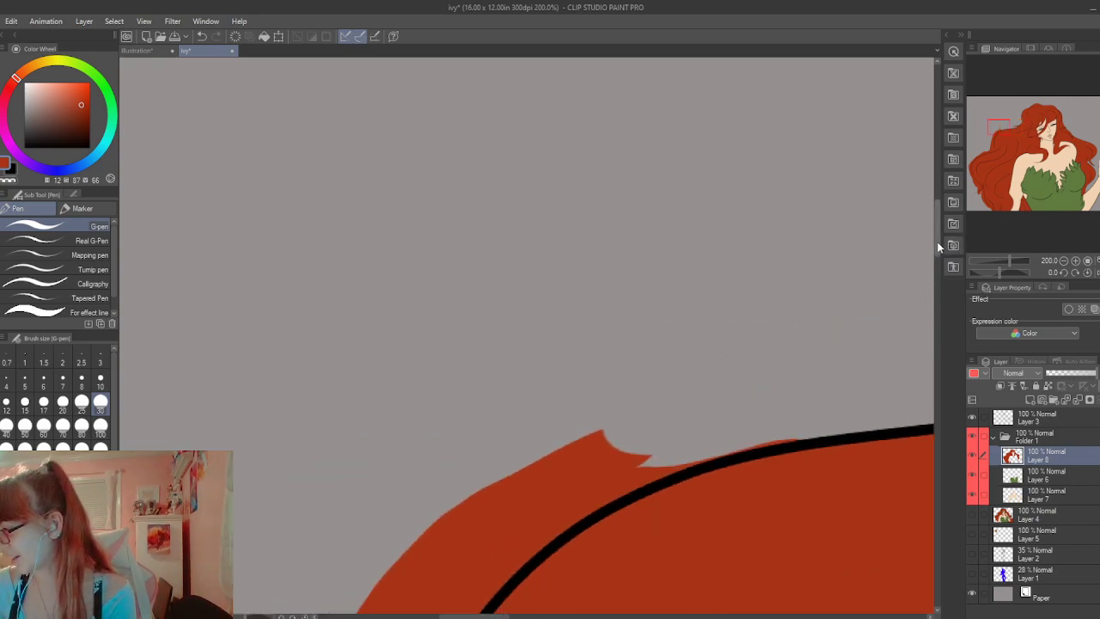
pyautogui.moveTo(937, 248); pyautogui.dragTo(936, 269)
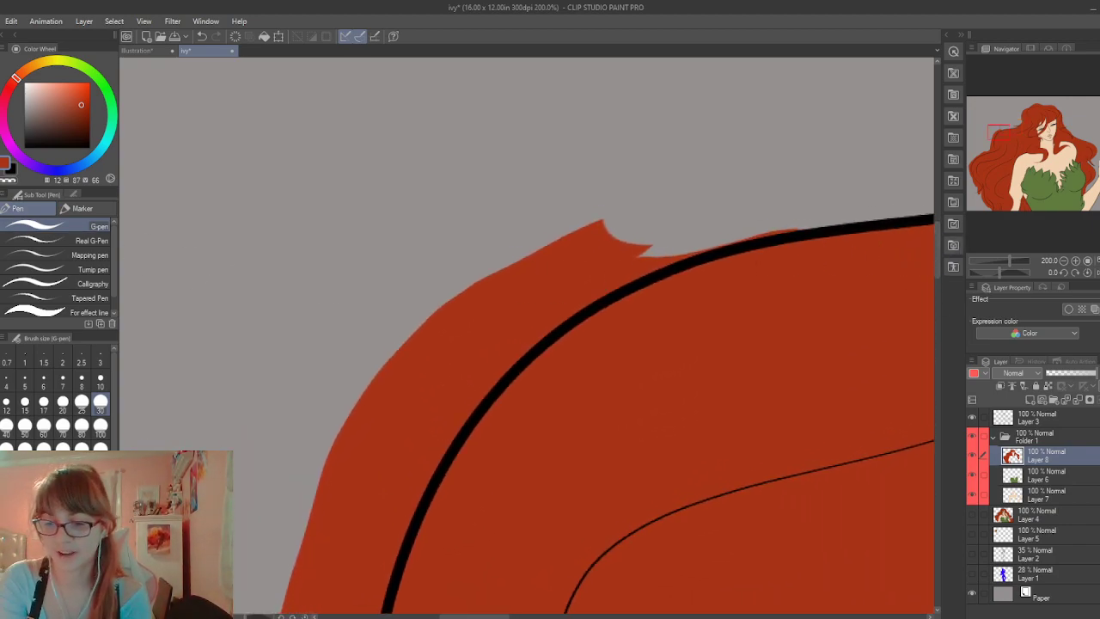
pyautogui.press('e')
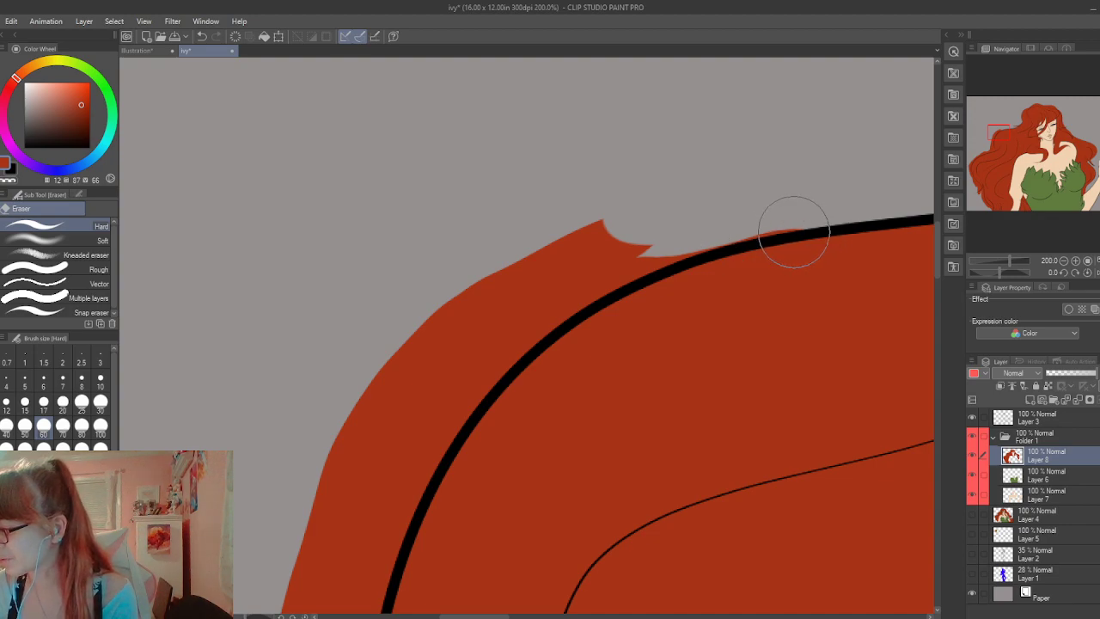
pyautogui.moveTo(776, 223)
pyautogui.mouseDown()
pyautogui.moveTo(734, 229)
pyautogui.moveTo(785, 226)
pyautogui.moveTo(768, 250)
pyautogui.moveTo(734, 235)
pyautogui.moveTo(518, 307)
pyautogui.moveTo(627, 287)
pyautogui.moveTo(392, 393)
pyautogui.moveTo(628, 216)
pyautogui.moveTo(648, 230)
pyautogui.moveTo(515, 295)
pyautogui.moveTo(346, 444)
pyautogui.moveTo(364, 409)
pyautogui.moveTo(471, 342)
pyautogui.mouseUp()
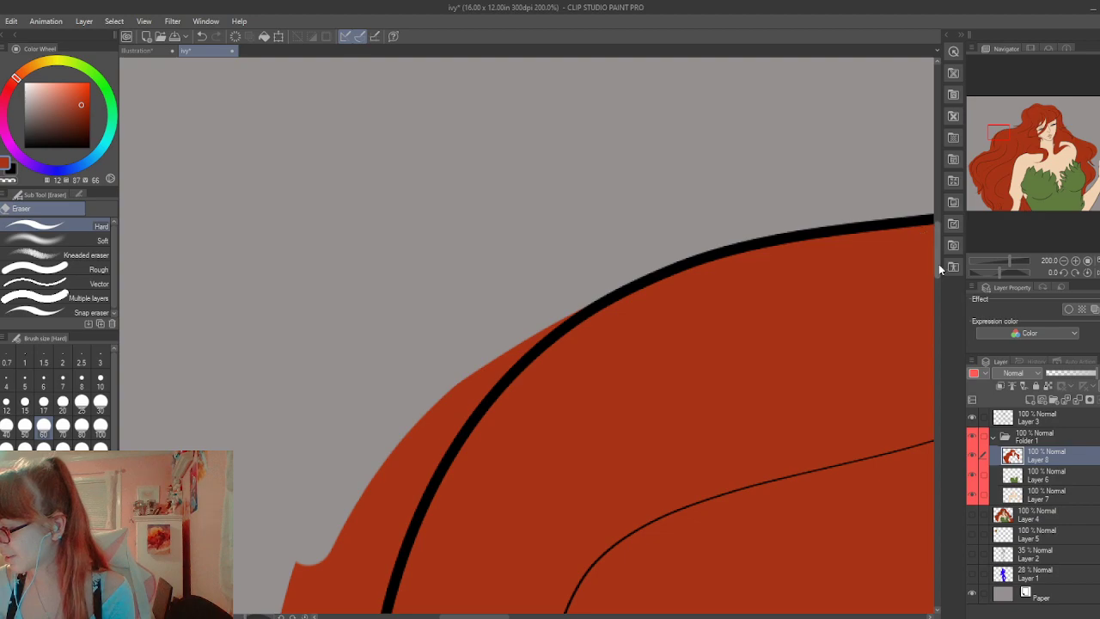
pyautogui.scroll(-2, 939, 269)
pyautogui.moveTo(559, 245)
pyautogui.mouseDown()
pyautogui.moveTo(431, 364)
pyautogui.moveTo(536, 249)
pyautogui.moveTo(387, 415)
pyautogui.moveTo(506, 290)
pyautogui.mouseUp()
pyautogui.moveTo(433, 378)
pyautogui.mouseDown()
pyautogui.moveTo(366, 420)
pyautogui.moveTo(334, 530)
pyautogui.moveTo(473, 270)
pyautogui.mouseUp()
# Erase the red down the outer side of the large curl to its junction with the lower lock, including the wide strip left outside
pyautogui.moveTo(937, 281); pyautogui.dragTo(926, 323)
pyautogui.moveTo(366, 168); pyautogui.dragTo(353, 387)
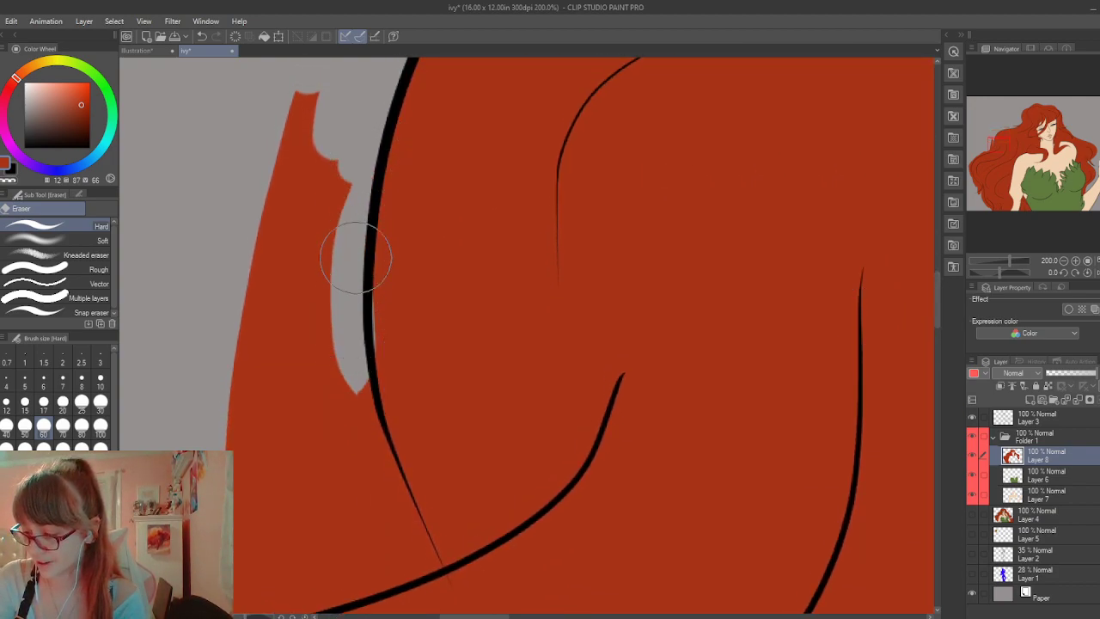
pyautogui.moveTo(356, 259); pyautogui.dragTo(377, 502)
pyautogui.hotkey('ctrl', 'z')
pyautogui.hotkey('ctrl', 'z')
pyautogui.moveTo(354, 184)
pyautogui.mouseDown()
pyautogui.moveTo(345, 318)
pyautogui.moveTo(376, 440)
pyautogui.moveTo(356, 437)
pyautogui.moveTo(398, 496)
pyautogui.moveTo(393, 422)
pyautogui.moveTo(422, 559)
pyautogui.moveTo(434, 563)
pyautogui.mouseUp()
pyautogui.hotkey('ctrl', 'z')
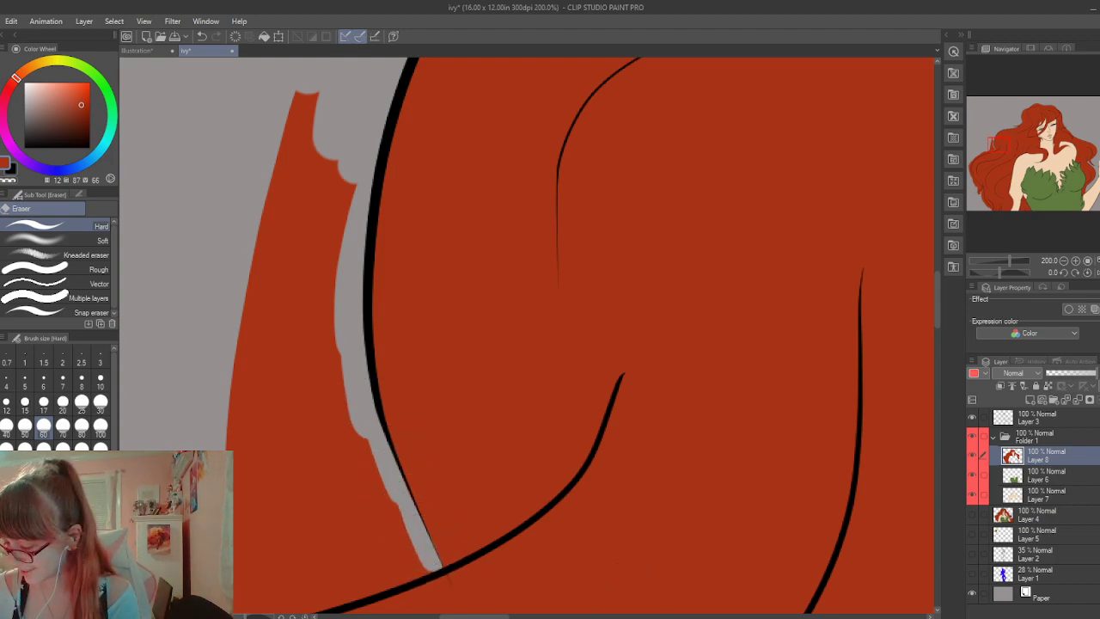
pyautogui.moveTo(499, 616); pyautogui.dragTo(485, 616)
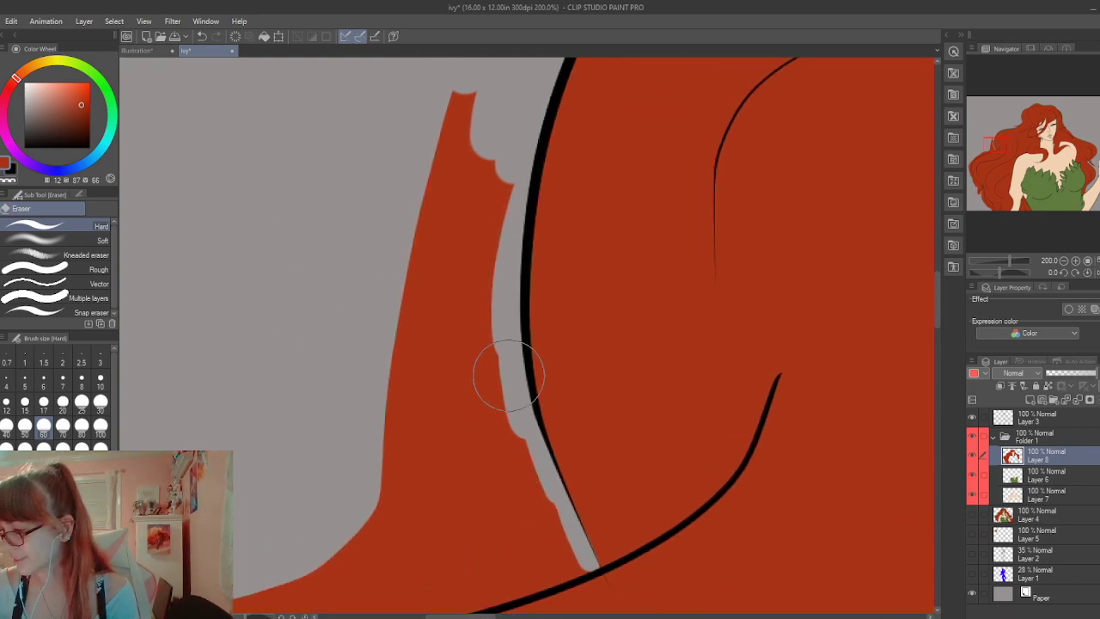
pyautogui.moveTo(505, 391)
pyautogui.mouseDown()
pyautogui.moveTo(528, 494)
pyautogui.moveTo(467, 249)
pyautogui.moveTo(468, 305)
pyautogui.moveTo(513, 452)
pyautogui.moveTo(494, 161)
pyautogui.moveTo(489, 201)
pyautogui.moveTo(505, 176)
pyautogui.moveTo(462, 89)
pyautogui.moveTo(429, 254)
pyautogui.moveTo(433, 477)
pyautogui.moveTo(398, 296)
pyautogui.moveTo(408, 506)
pyautogui.moveTo(389, 513)
pyautogui.moveTo(498, 481)
pyautogui.mouseUp()
# Clear the jagged red peaks above the lower lock, starting from its junction with the large curl
pyautogui.moveTo(937, 319)
pyautogui.mouseDown()
pyautogui.moveTo(939, 351)
pyautogui.moveTo(935, 338)
pyautogui.mouseUp()
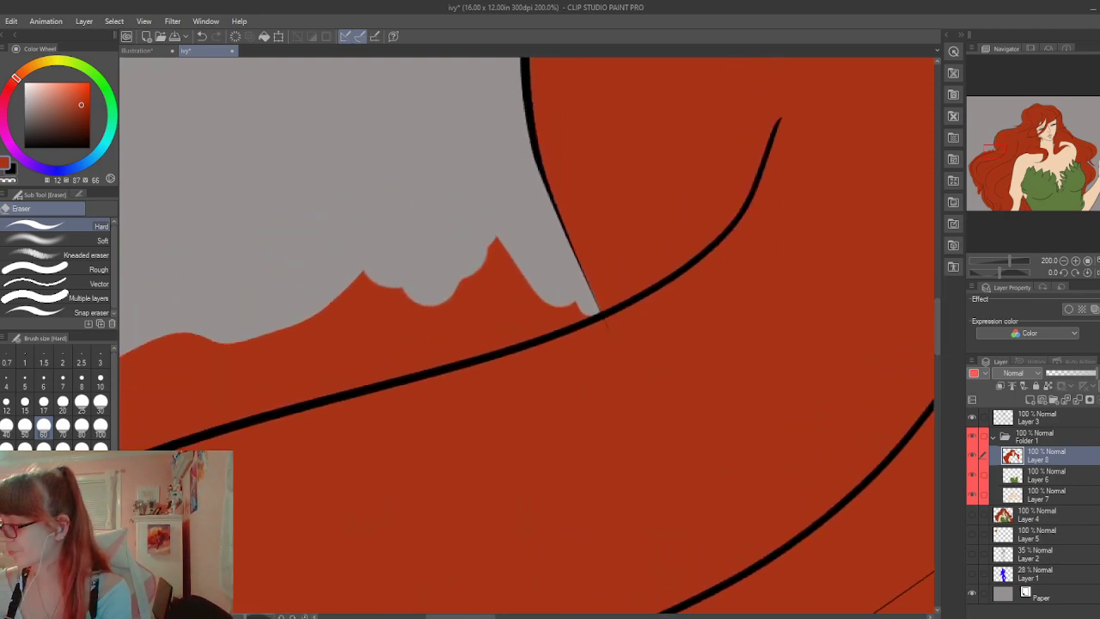
pyautogui.moveTo(474, 615); pyautogui.dragTo(453, 615)
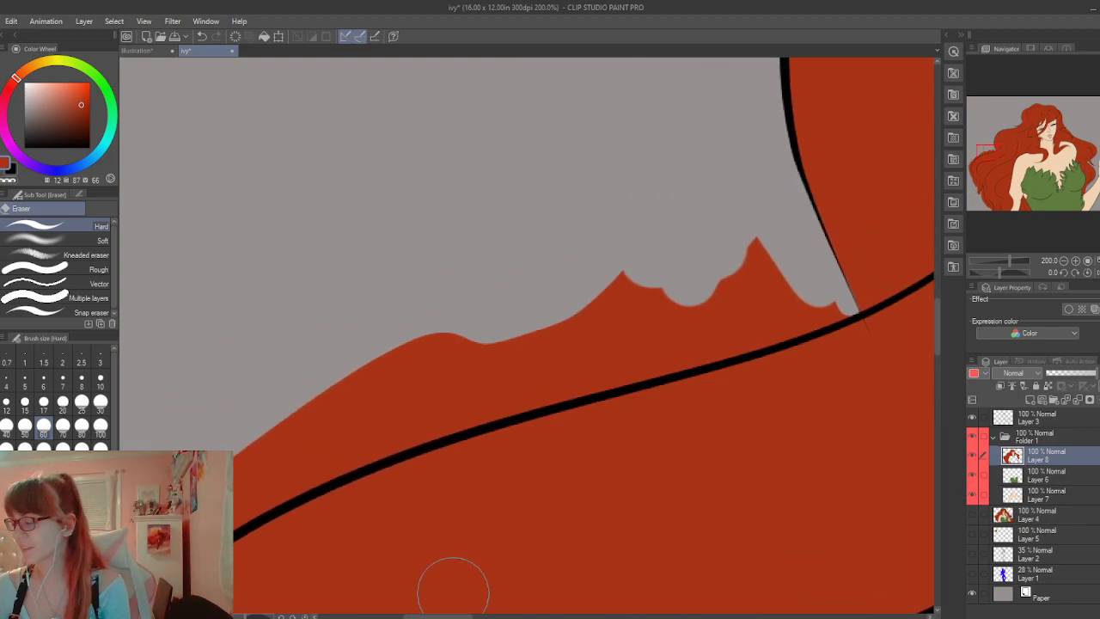
pyautogui.moveTo(845, 315); pyautogui.dragTo(522, 393)
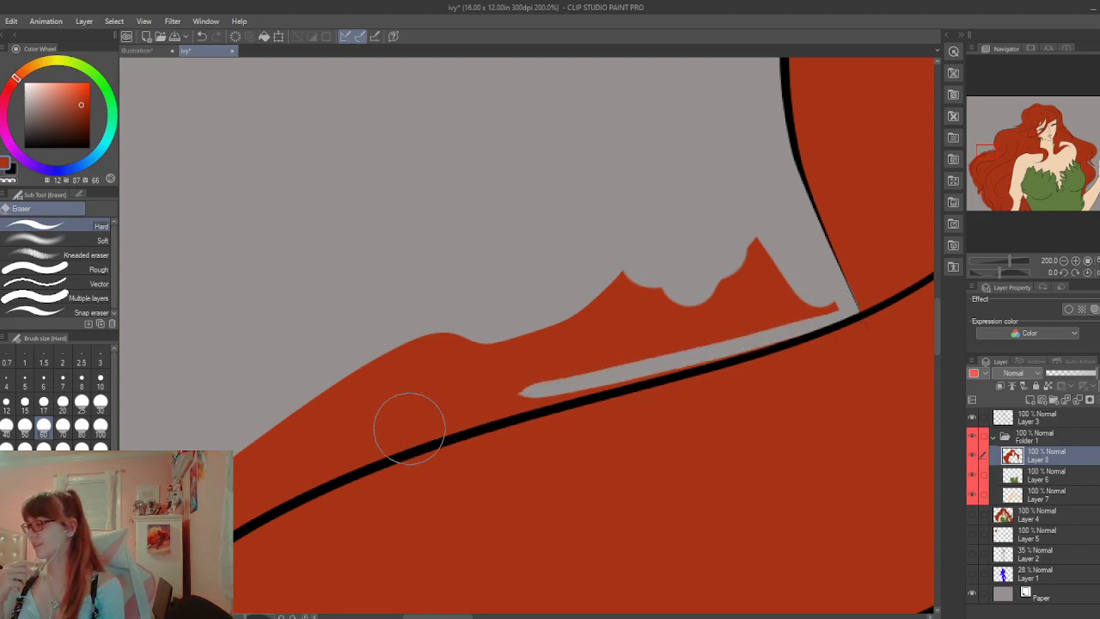
pyautogui.moveTo(608, 358)
pyautogui.mouseDown()
pyautogui.moveTo(681, 343)
pyautogui.moveTo(586, 351)
pyautogui.moveTo(688, 306)
pyautogui.moveTo(556, 316)
pyautogui.mouseUp()
pyautogui.moveTo(746, 230)
pyautogui.mouseDown()
pyautogui.moveTo(731, 300)
pyautogui.moveTo(712, 319)
pyautogui.moveTo(827, 309)
pyautogui.moveTo(804, 312)
pyautogui.mouseUp()
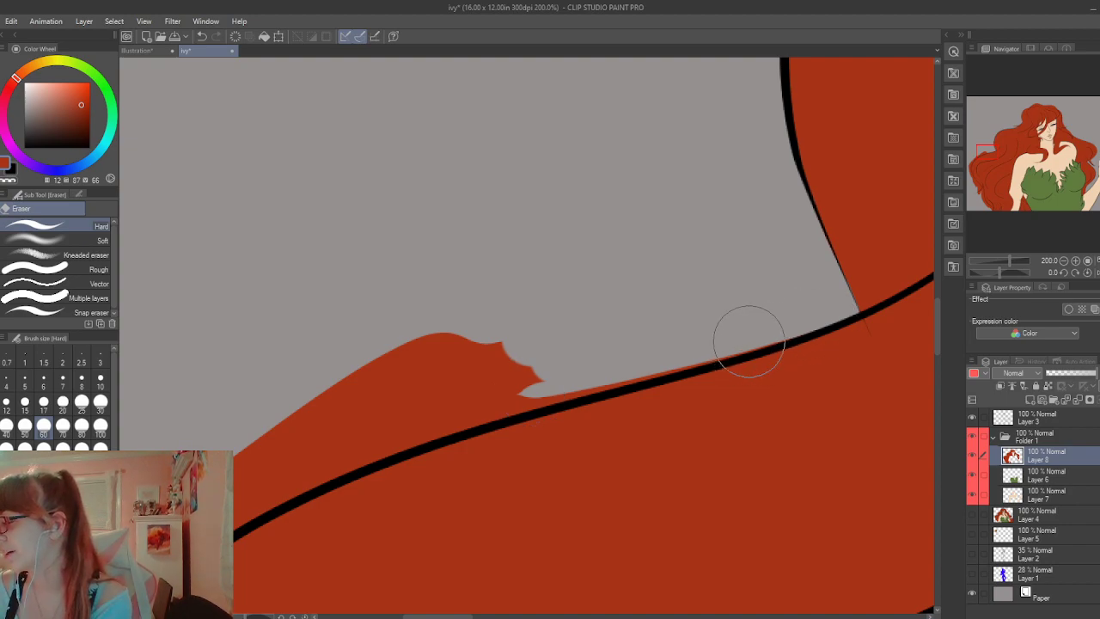
# Erase the red mound above the lower lock's thick outline, working outward from its junction with the large curl
pyautogui.moveTo(692, 352)
pyautogui.mouseDown()
pyautogui.moveTo(494, 393)
pyautogui.moveTo(553, 392)
pyautogui.moveTo(478, 395)
pyautogui.moveTo(651, 378)
pyautogui.moveTo(509, 402)
pyautogui.moveTo(483, 415)
pyautogui.moveTo(548, 401)
pyautogui.moveTo(339, 453)
pyautogui.moveTo(569, 374)
pyautogui.moveTo(409, 395)
pyautogui.mouseUp()
pyautogui.hotkey('ctrl', 'z')
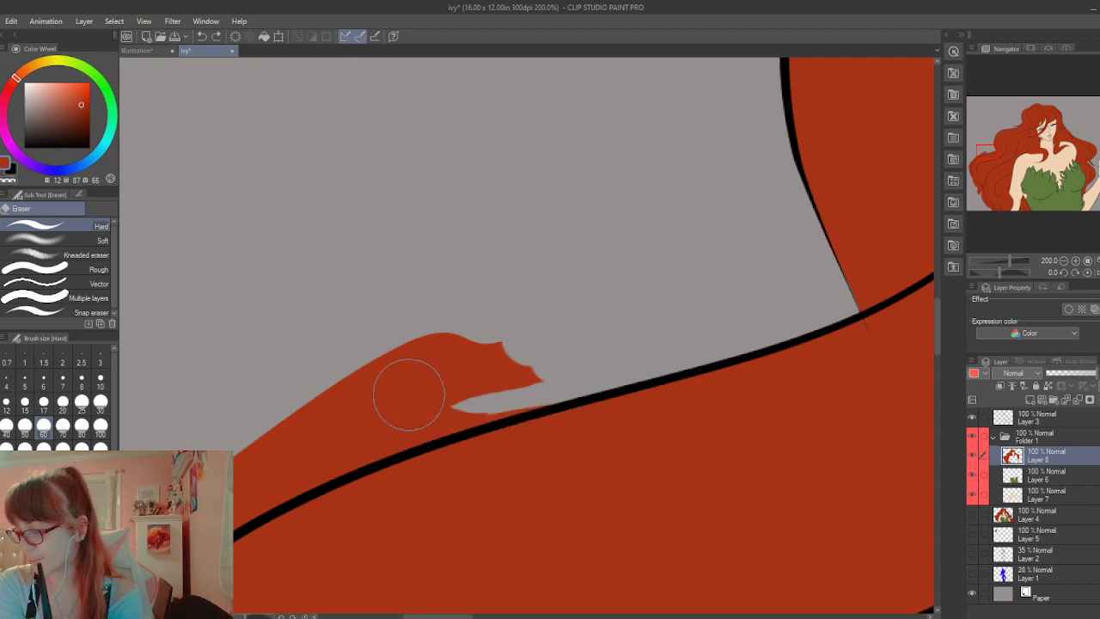
pyautogui.moveTo(516, 412)
pyautogui.mouseDown()
pyautogui.moveTo(313, 468)
pyautogui.moveTo(521, 387)
pyautogui.moveTo(335, 438)
pyautogui.moveTo(588, 344)
pyautogui.moveTo(356, 412)
pyautogui.moveTo(530, 322)
pyautogui.moveTo(246, 456)
pyautogui.moveTo(464, 339)
pyautogui.mouseUp()
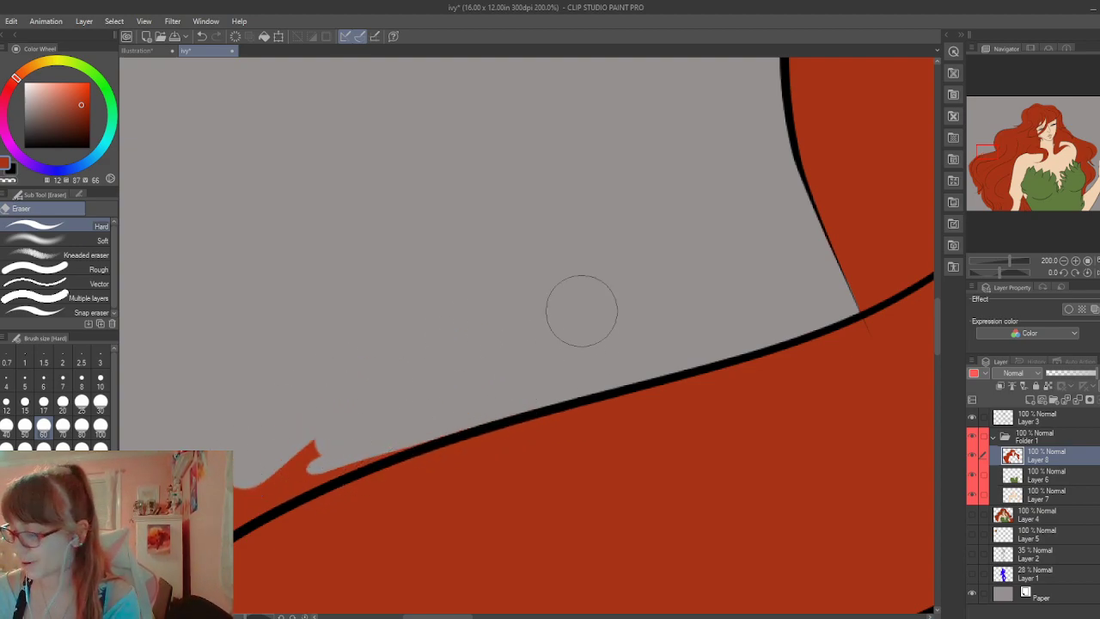
# Clear the remaining jagged red strip above the lower lock, trimming it flush with the sloping thick outline
pyautogui.moveTo(936, 326); pyautogui.dragTo(937, 340)
pyautogui.moveTo(462, 615); pyautogui.dragTo(452, 615)
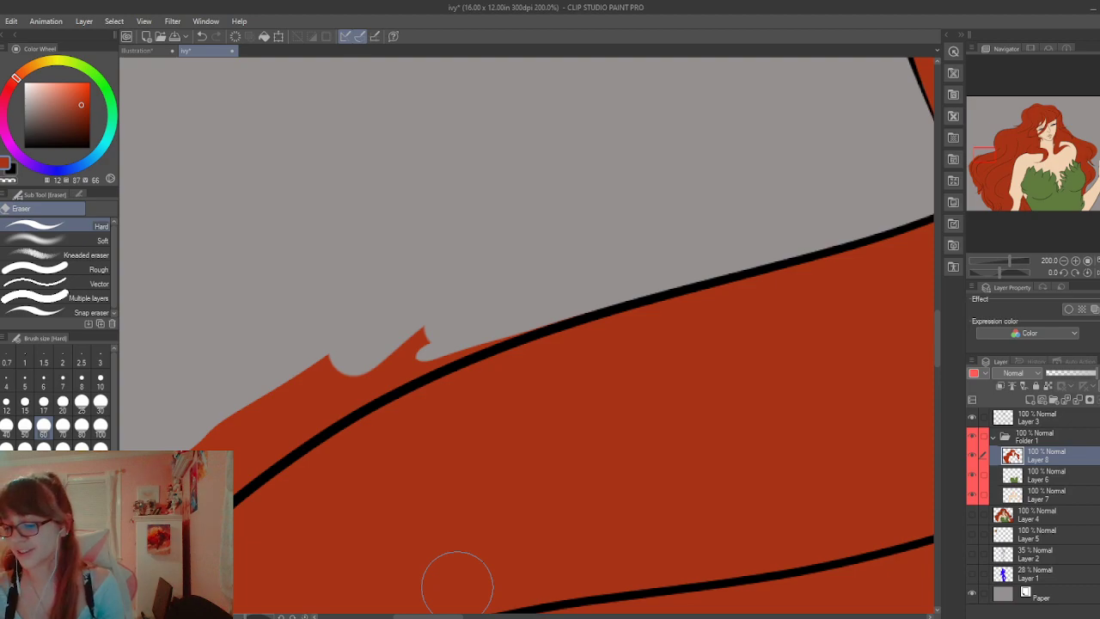
pyautogui.moveTo(341, 371); pyautogui.dragTo(425, 335)
pyautogui.moveTo(267, 414); pyautogui.dragTo(344, 369)
pyautogui.moveTo(232, 416); pyautogui.dragTo(348, 360)
pyautogui.moveTo(207, 429); pyautogui.dragTo(404, 333)
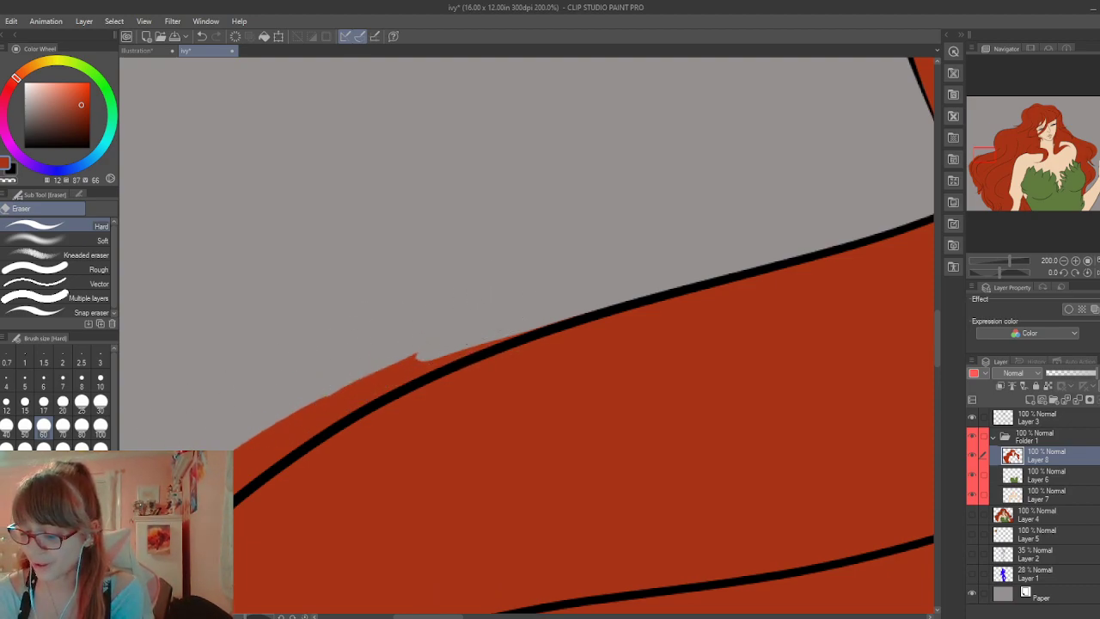
pyautogui.moveTo(564, 311)
pyautogui.mouseDown()
pyautogui.moveTo(489, 342)
pyautogui.moveTo(583, 309)
pyautogui.moveTo(301, 407)
pyautogui.moveTo(476, 342)
pyautogui.moveTo(291, 421)
pyautogui.moveTo(435, 361)
pyautogui.moveTo(289, 432)
pyautogui.moveTo(367, 384)
pyautogui.moveTo(237, 443)
pyautogui.mouseUp()
pyautogui.moveTo(408, 375); pyautogui.dragTo(257, 438)
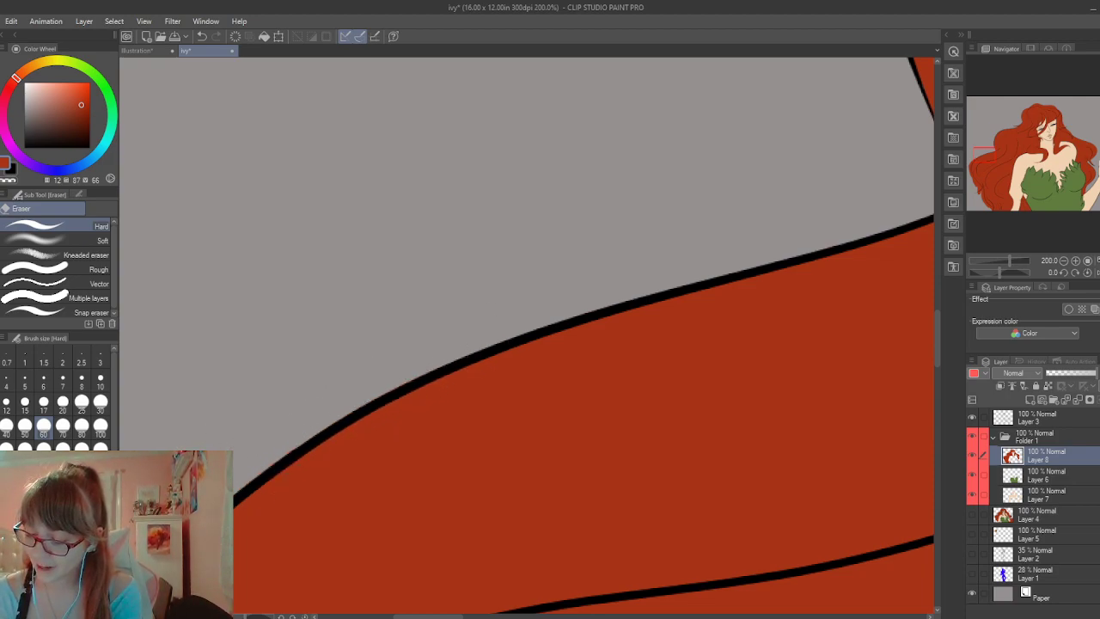
# Erase the wide red spill outside the lower lock's rounded bend, following the outline as it turns downward near the canvas edge
pyautogui.moveTo(936, 347); pyautogui.dragTo(935, 364)
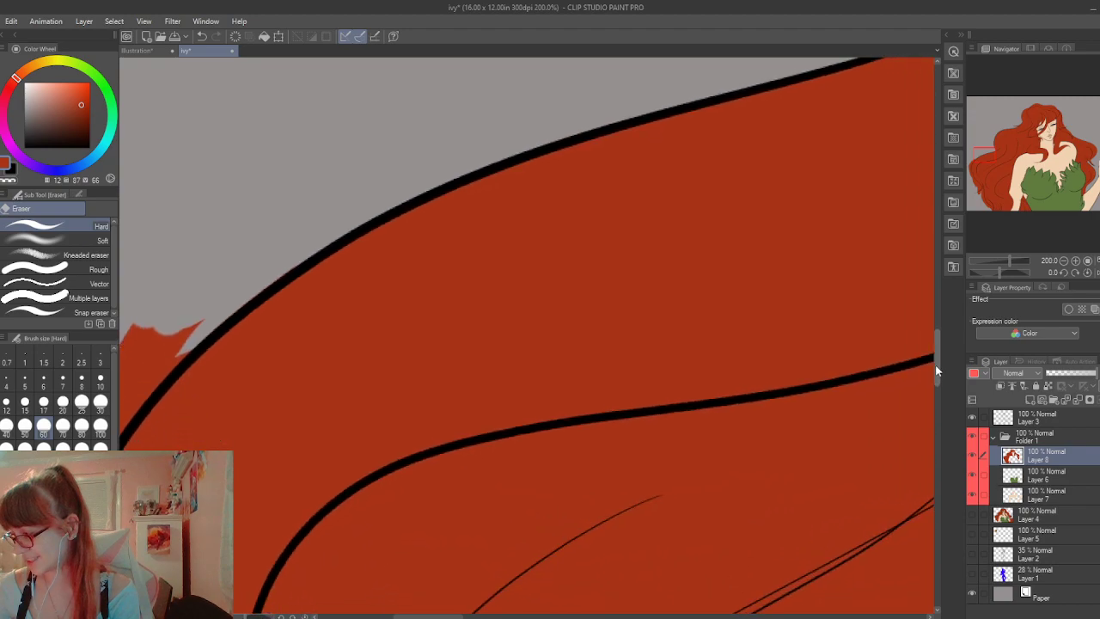
pyautogui.moveTo(458, 616); pyautogui.dragTo(428, 616)
pyautogui.moveTo(936, 344); pyautogui.dragTo(936, 364)
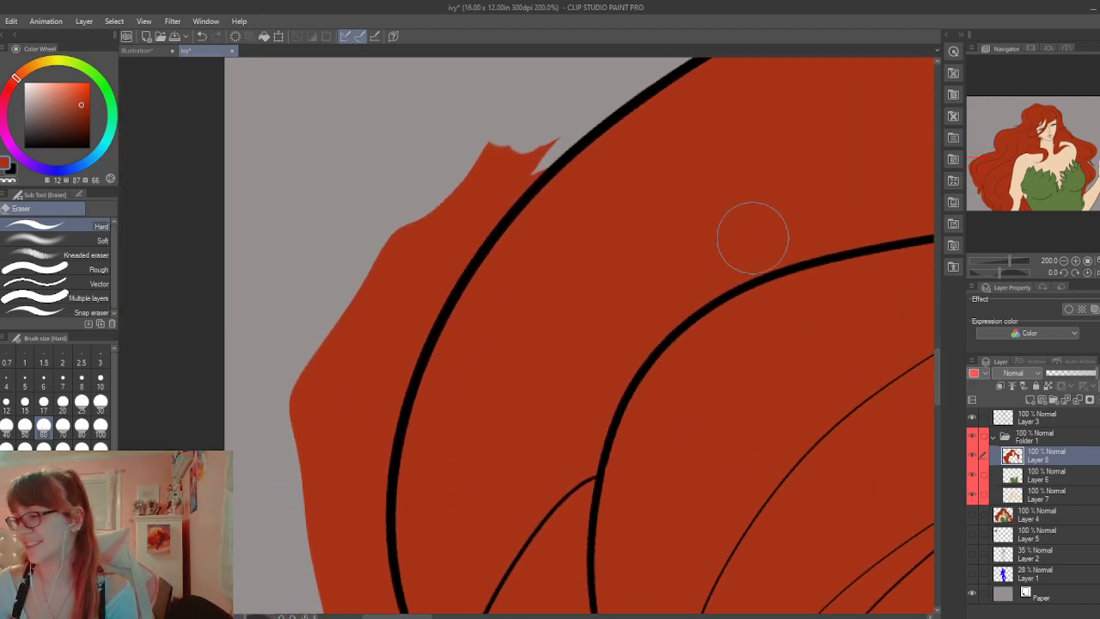
pyautogui.moveTo(584, 112)
pyautogui.mouseDown()
pyautogui.moveTo(441, 202)
pyautogui.moveTo(530, 148)
pyautogui.moveTo(496, 200)
pyautogui.moveTo(558, 156)
pyautogui.moveTo(437, 274)
pyautogui.moveTo(515, 186)
pyautogui.moveTo(426, 310)
pyautogui.moveTo(424, 292)
pyautogui.moveTo(345, 488)
pyautogui.moveTo(450, 215)
pyautogui.moveTo(299, 527)
pyautogui.moveTo(396, 230)
pyautogui.moveTo(365, 281)
pyautogui.mouseUp()
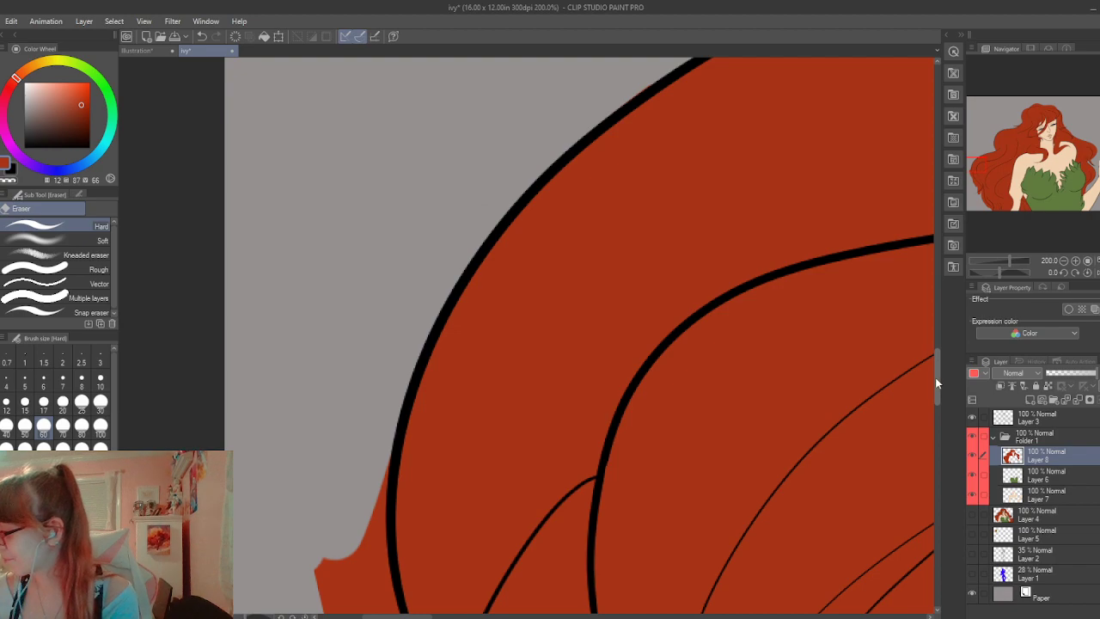
# Erase the red down the lock's outer side into the notch with the next strand, including the leftover strip beyond it
pyautogui.moveTo(935, 377); pyautogui.dragTo(934, 406)
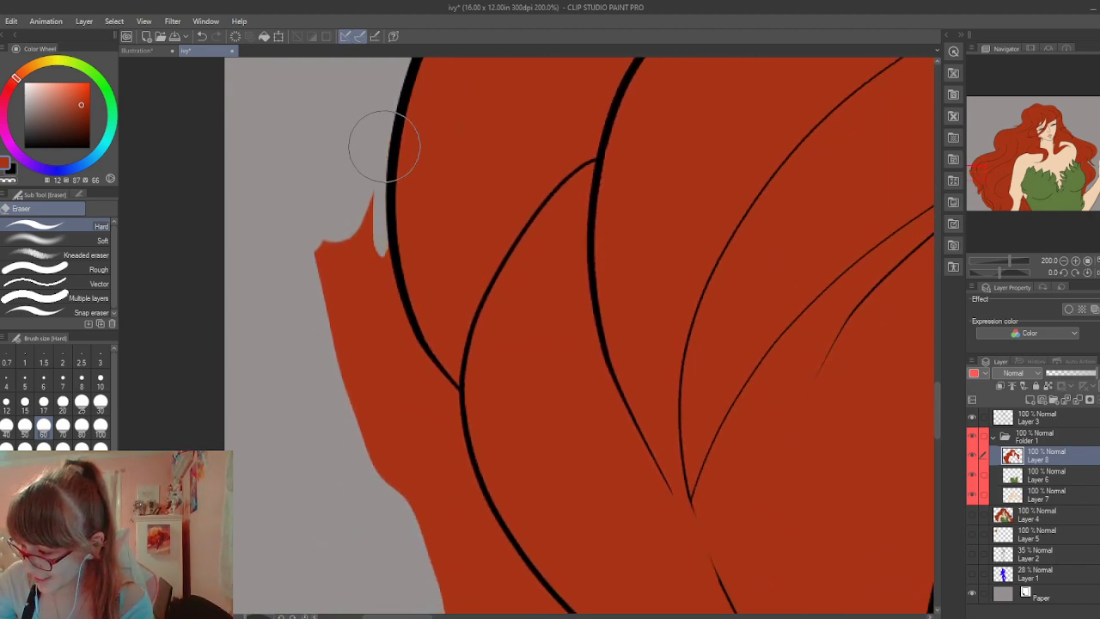
pyautogui.moveTo(384, 146); pyautogui.dragTo(378, 252)
pyautogui.hotkey('ctrl', 'z')
pyautogui.moveTo(378, 150)
pyautogui.mouseDown()
pyautogui.moveTo(350, 258)
pyautogui.moveTo(373, 319)
pyautogui.moveTo(451, 395)
pyautogui.mouseUp()
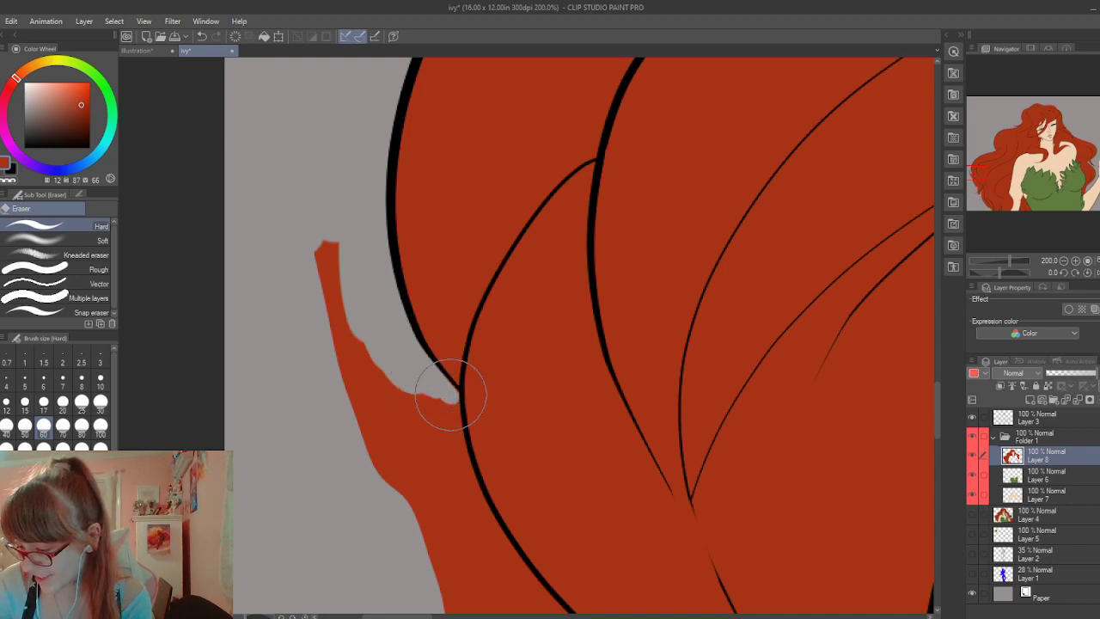
pyautogui.moveTo(361, 313)
pyautogui.mouseDown()
pyautogui.moveTo(326, 286)
pyautogui.moveTo(406, 447)
pyautogui.moveTo(393, 455)
pyautogui.moveTo(389, 419)
pyautogui.moveTo(418, 406)
pyautogui.moveTo(400, 443)
pyautogui.moveTo(453, 432)
pyautogui.moveTo(452, 399)
pyautogui.moveTo(480, 542)
pyautogui.moveTo(426, 446)
pyautogui.moveTo(421, 504)
pyautogui.moveTo(465, 580)
pyautogui.mouseUp()
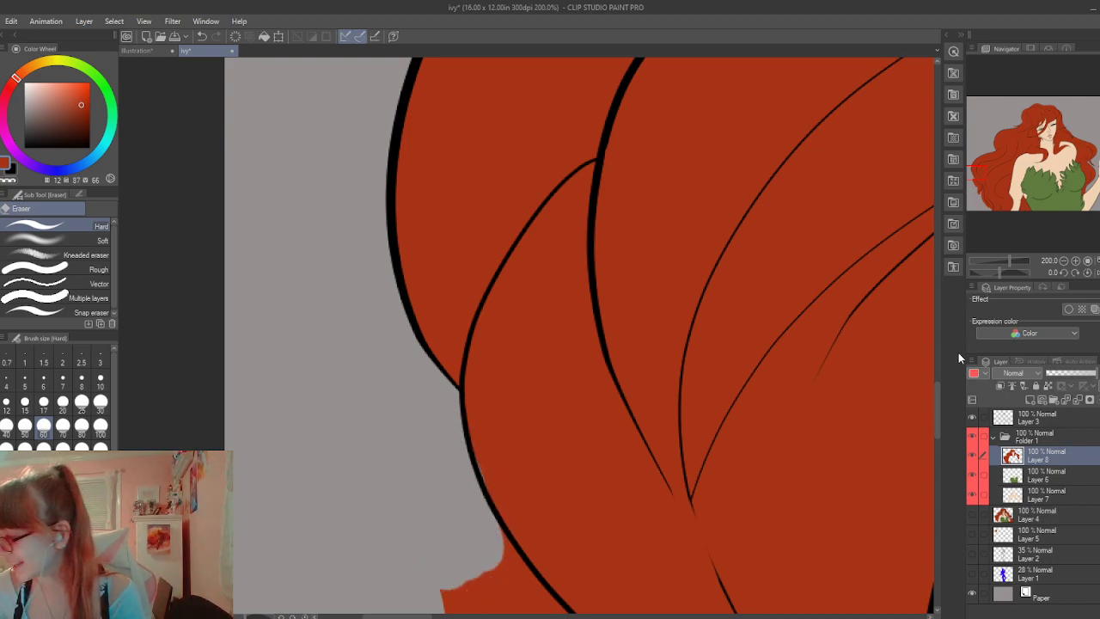
# Erase the wide red area outside the next strand's diagonal outline down to the point where it meets the thick crossing line
pyautogui.scroll(-5, 936, 403)
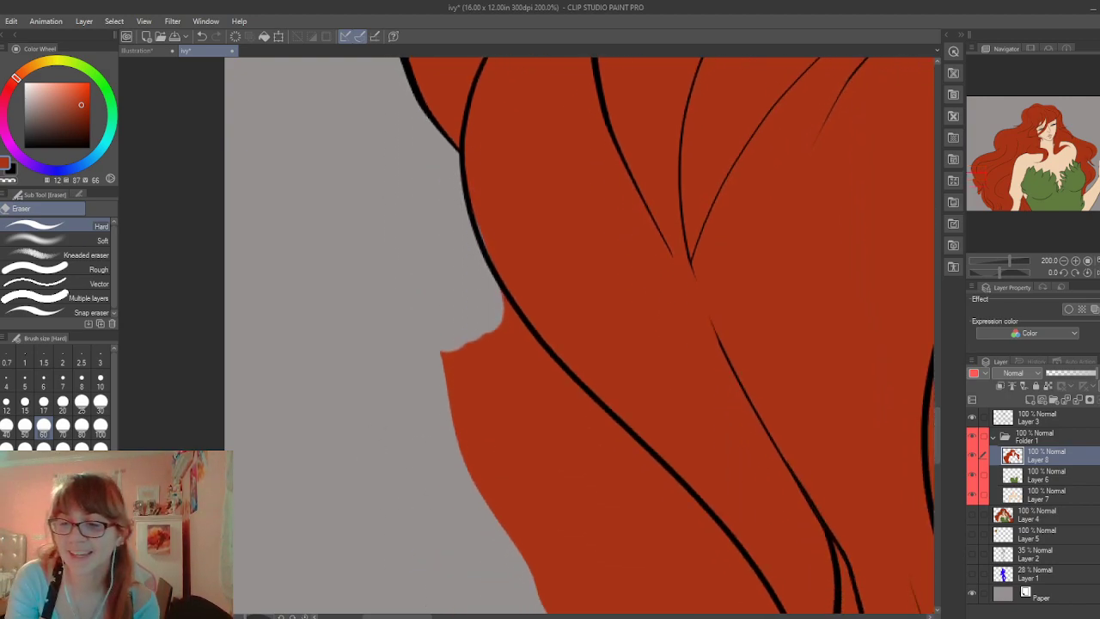
pyautogui.press('p')
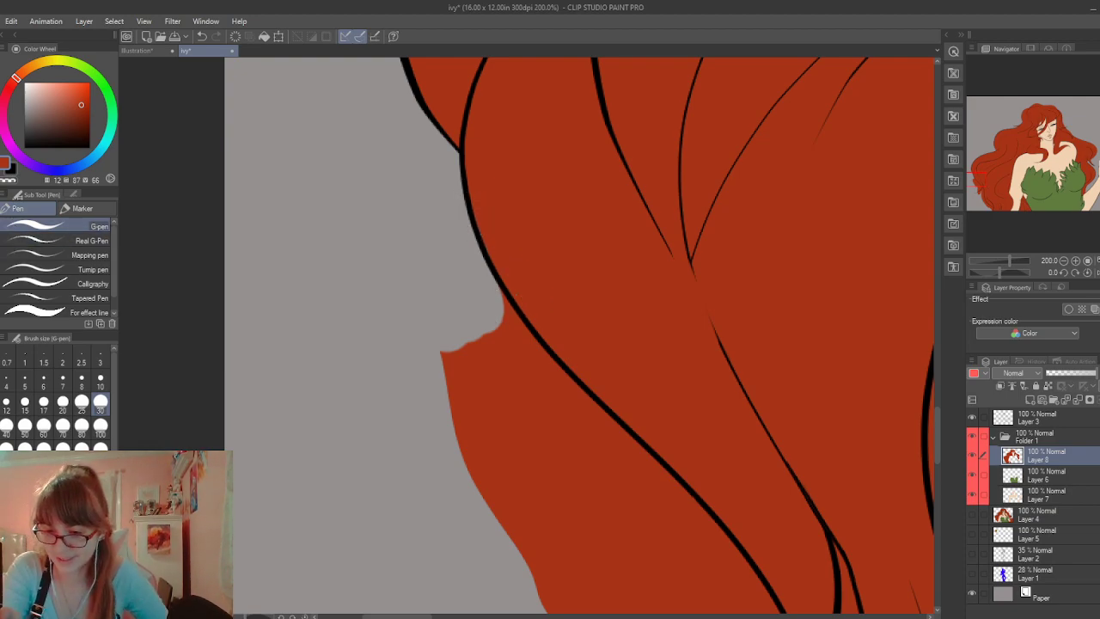
pyautogui.press('e')
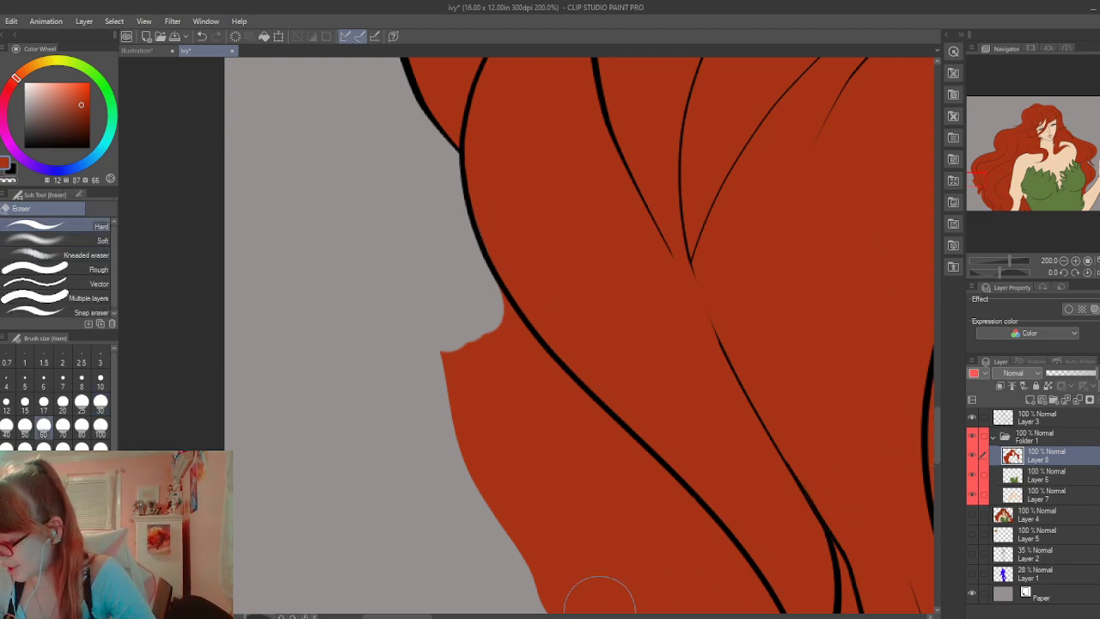
pyautogui.moveTo(396, 615); pyautogui.dragTo(414, 616)
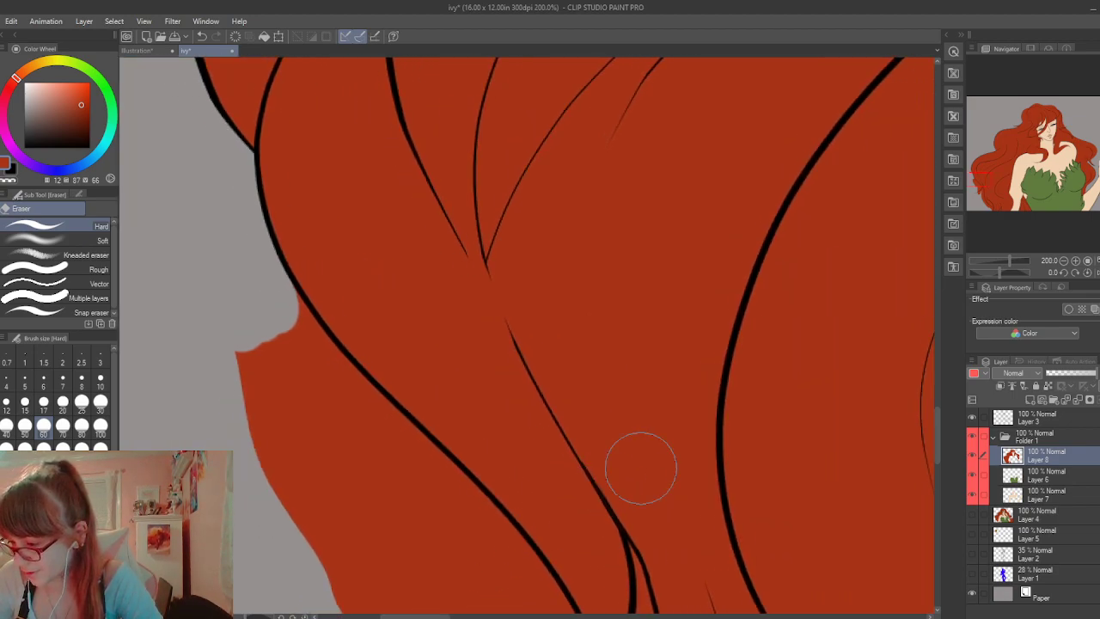
pyautogui.moveTo(937, 419); pyautogui.dragTo(936, 443)
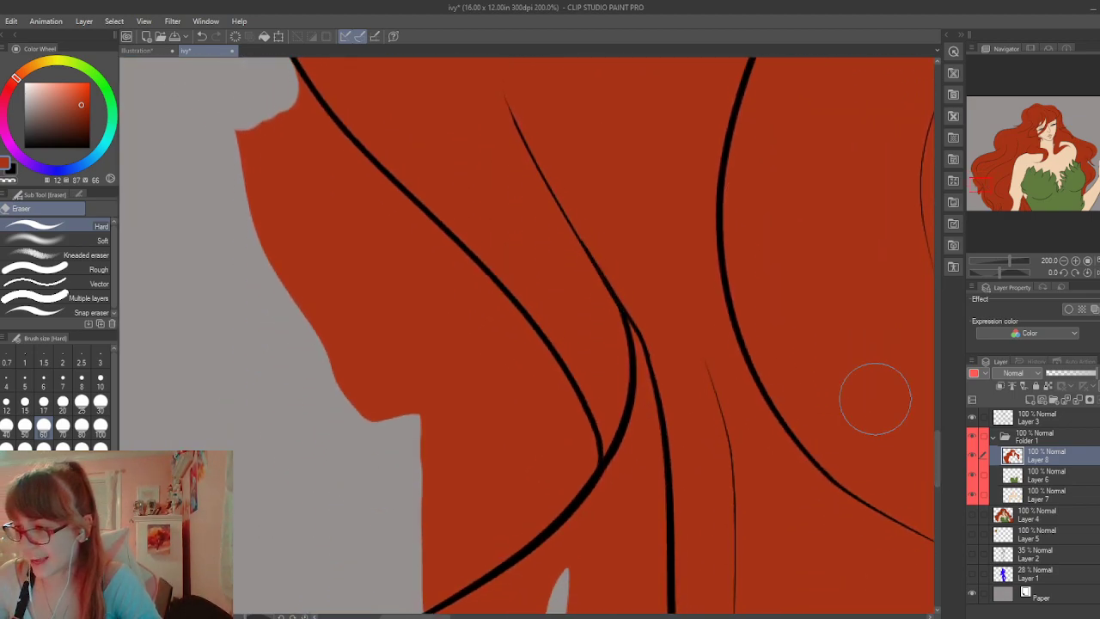
pyautogui.moveTo(292, 81)
pyautogui.mouseDown()
pyautogui.moveTo(314, 119)
pyautogui.moveTo(286, 75)
pyautogui.moveTo(384, 220)
pyautogui.mouseUp()
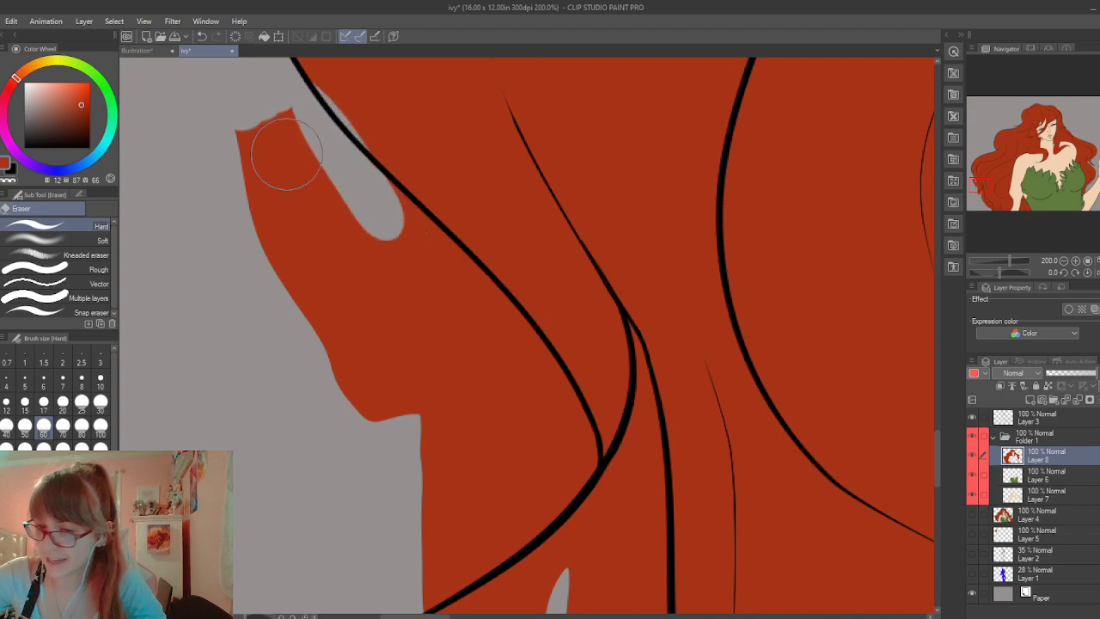
pyautogui.hotkey('ctrl', 'z')
pyautogui.moveTo(322, 128); pyautogui.dragTo(378, 205)
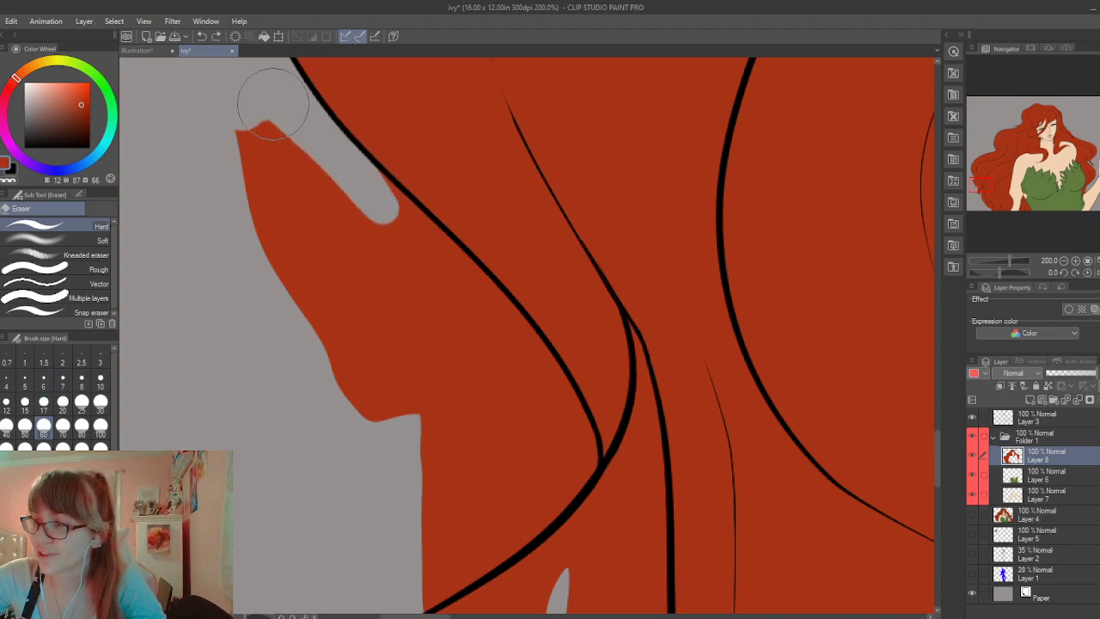
pyautogui.moveTo(273, 104)
pyautogui.mouseDown()
pyautogui.moveTo(322, 165)
pyautogui.moveTo(351, 242)
pyautogui.moveTo(259, 163)
pyautogui.moveTo(291, 261)
pyautogui.moveTo(274, 250)
pyautogui.moveTo(364, 415)
pyautogui.moveTo(307, 312)
pyautogui.moveTo(454, 471)
pyautogui.moveTo(354, 273)
pyautogui.moveTo(435, 462)
pyautogui.mouseUp()
pyautogui.moveTo(360, 189)
pyautogui.mouseDown()
pyautogui.moveTo(419, 225)
pyautogui.moveTo(389, 191)
pyautogui.moveTo(490, 319)
pyautogui.moveTo(455, 310)
pyautogui.moveTo(391, 250)
pyautogui.moveTo(511, 396)
pyautogui.moveTo(449, 260)
pyautogui.moveTo(506, 316)
pyautogui.moveTo(558, 443)
pyautogui.mouseUp()
pyautogui.moveTo(472, 284)
pyautogui.mouseDown()
pyautogui.moveTo(565, 390)
pyautogui.moveTo(552, 367)
pyautogui.moveTo(589, 482)
pyautogui.moveTo(572, 421)
pyautogui.moveTo(580, 456)
pyautogui.moveTo(605, 470)
pyautogui.moveTo(631, 326)
pyautogui.mouseUp()
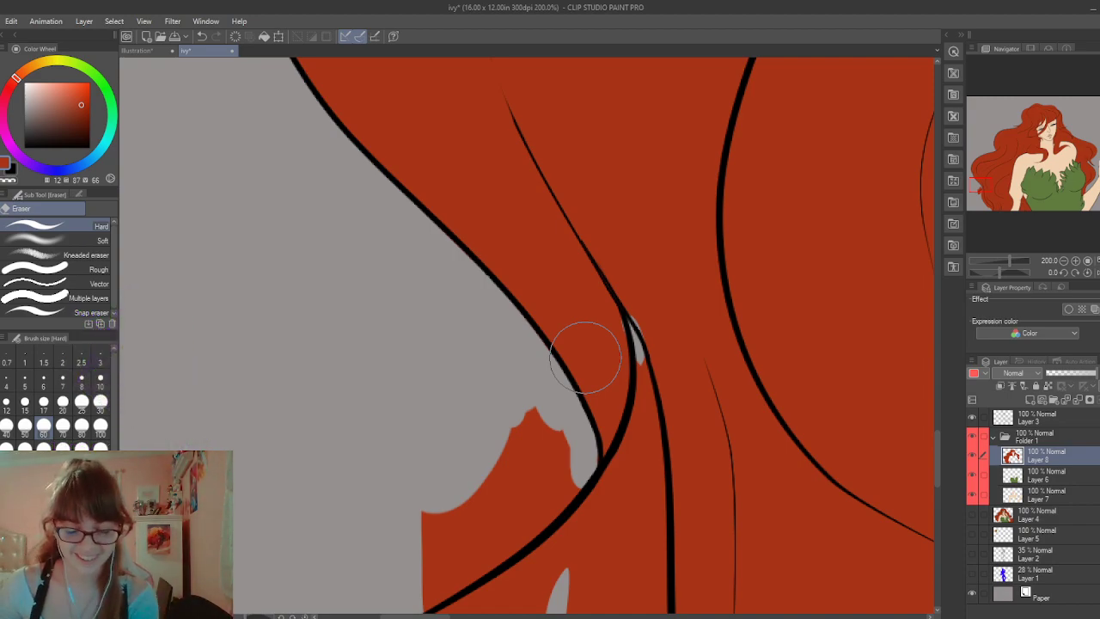
# Clear the red from the narrow tip of the gap where the two strands split, undoing strokes that overrun the outlines
pyautogui.hotkey('ctrl', 'z')
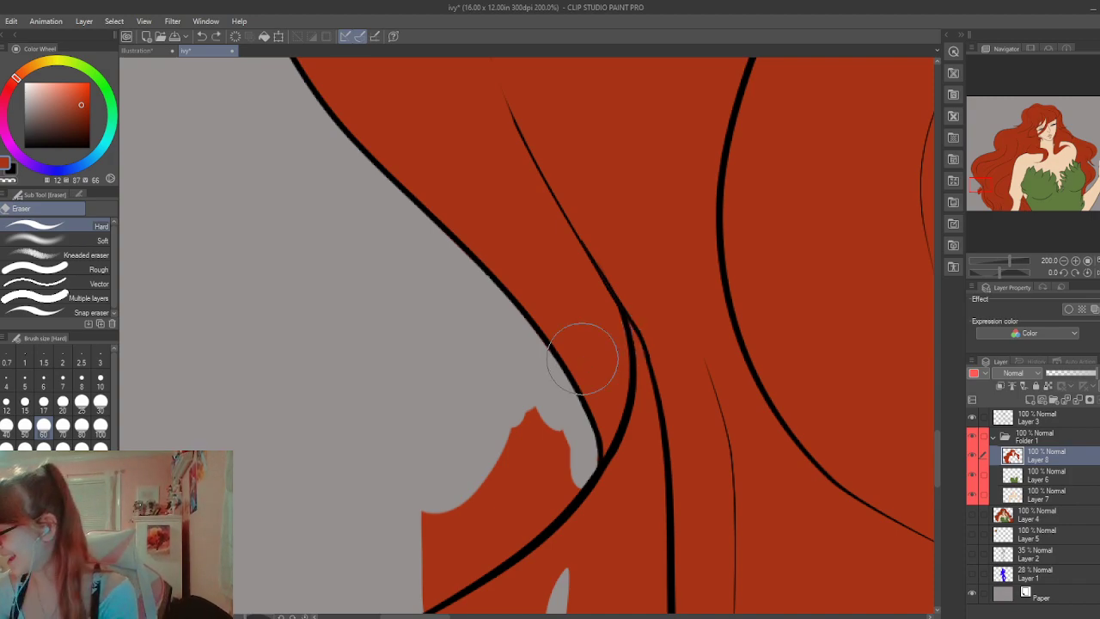
pyautogui.moveTo(627, 321)
pyautogui.mouseDown()
pyautogui.moveTo(640, 355)
pyautogui.moveTo(609, 367)
pyautogui.moveTo(630, 419)
pyautogui.moveTo(639, 347)
pyautogui.moveTo(628, 510)
pyautogui.moveTo(600, 577)
pyautogui.mouseUp()
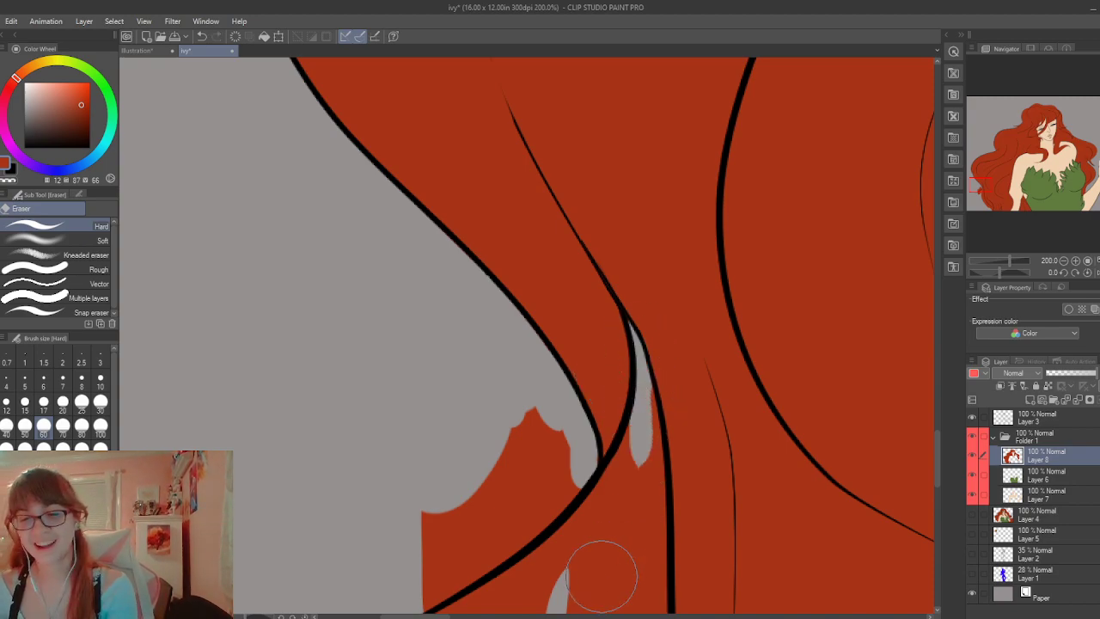
pyautogui.hotkey('ctrl', 'z')
pyautogui.moveTo(633, 381); pyautogui.dragTo(633, 455)
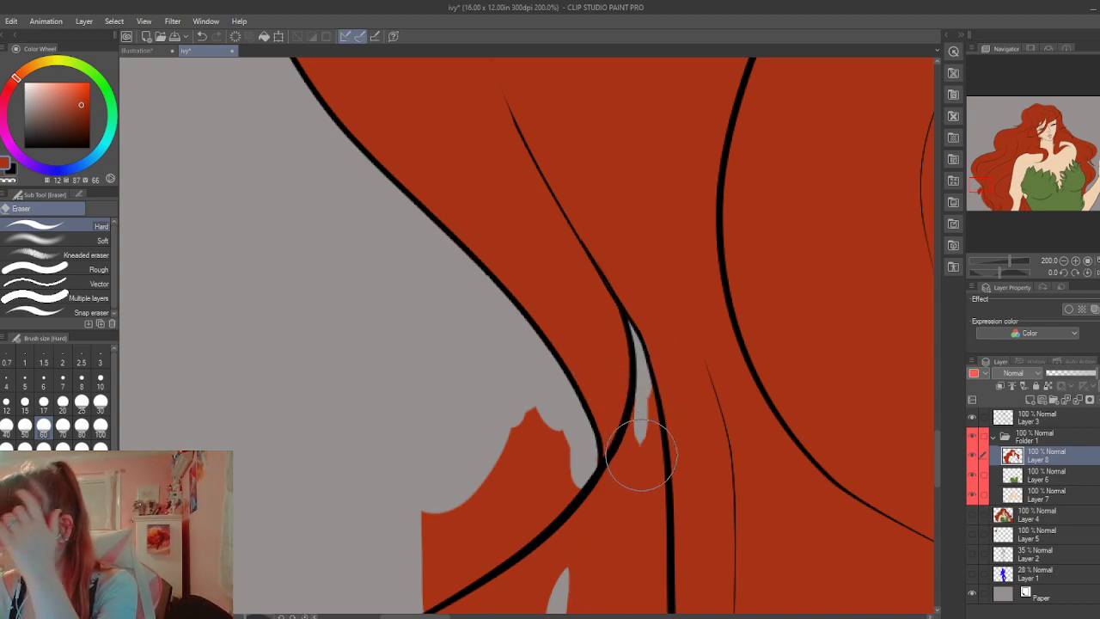
pyautogui.hotkey('ctrl', 'z')
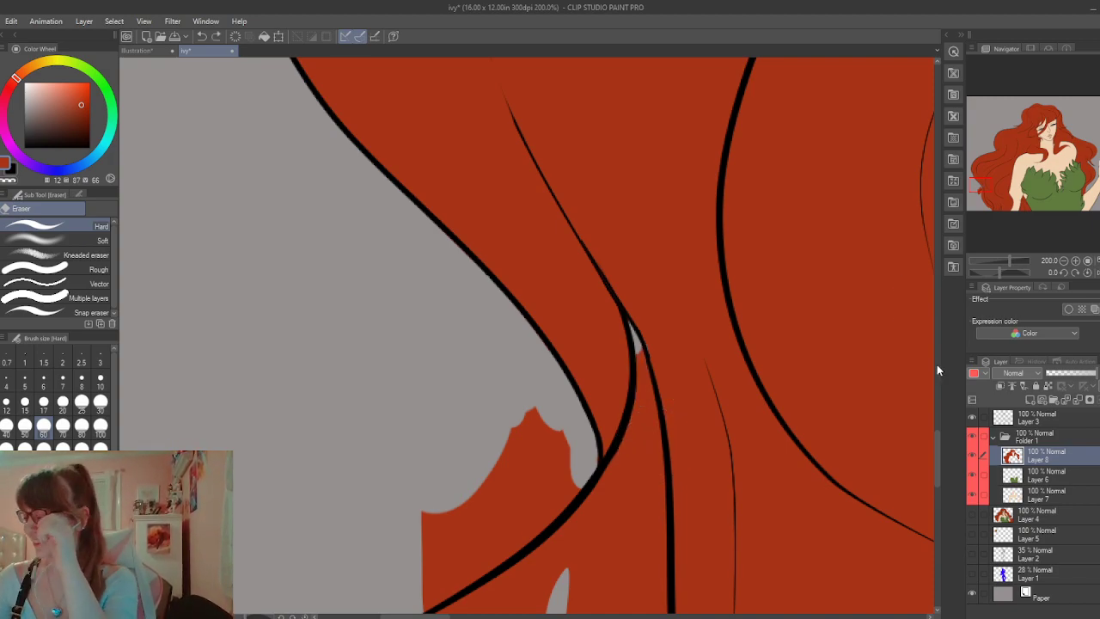
pyautogui.moveTo(936, 450); pyautogui.dragTo(936, 470)
pyautogui.moveTo(635, 164)
pyautogui.mouseDown()
pyautogui.moveTo(643, 226)
pyautogui.moveTo(626, 332)
pyautogui.moveTo(648, 269)
pyautogui.moveTo(605, 536)
pyautogui.mouseUp()
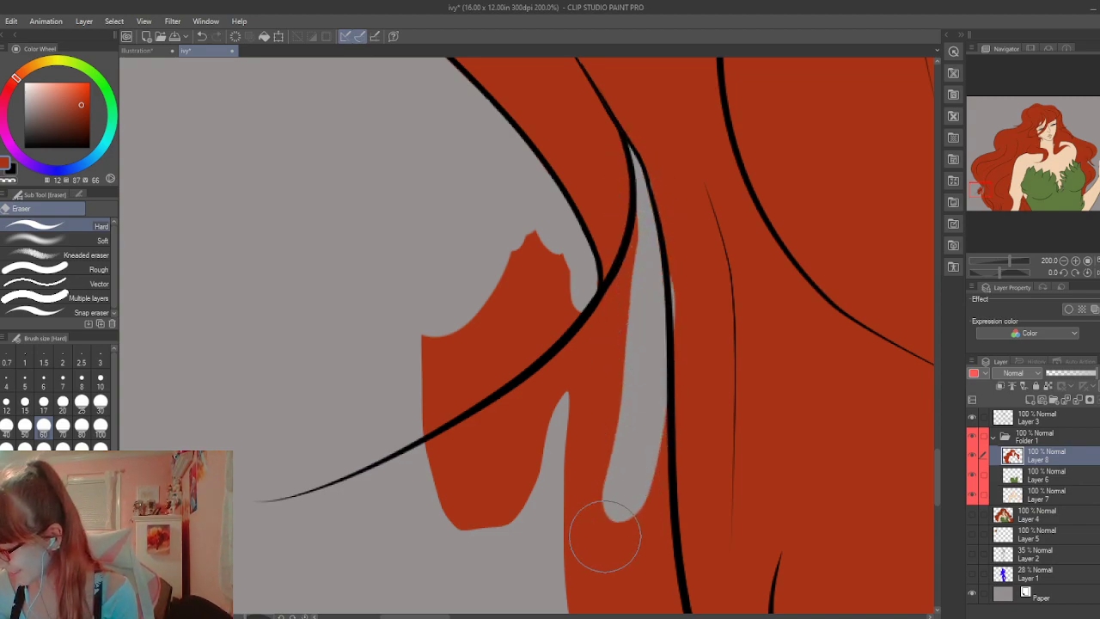
pyautogui.hotkey('ctrl', 'z')
pyautogui.hotkey('ctrl', 'z')
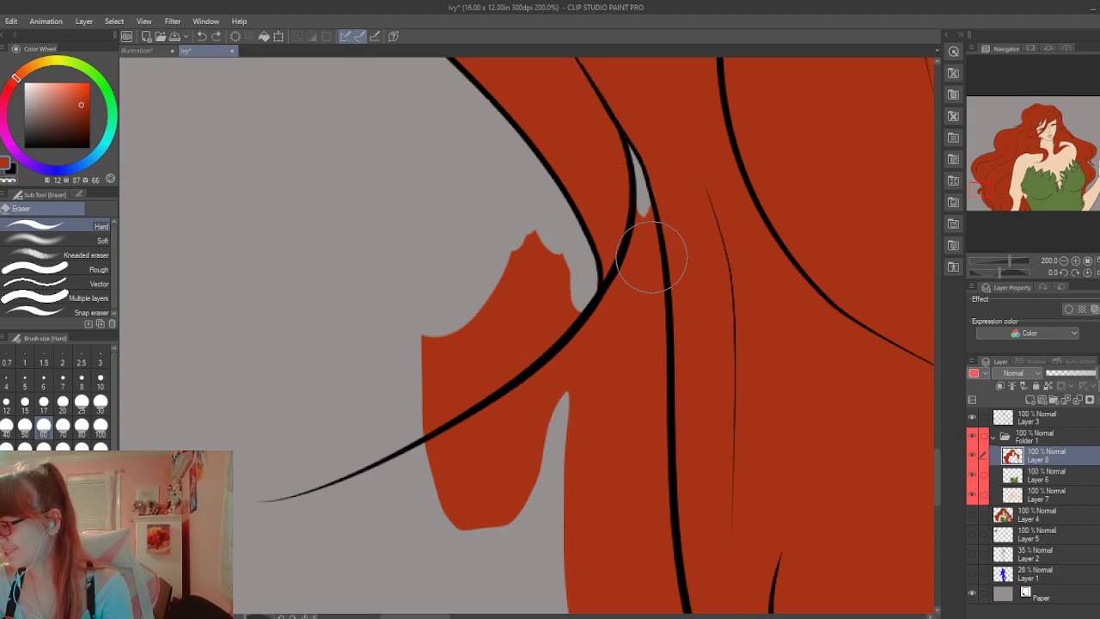
# Erase the red on both sides of the tapering stray strand, from the strand junction out to its thin tip
pyautogui.moveTo(634, 191)
pyautogui.mouseDown()
pyautogui.moveTo(638, 289)
pyautogui.moveTo(639, 204)
pyautogui.moveTo(619, 289)
pyautogui.moveTo(549, 421)
pyautogui.moveTo(595, 326)
pyautogui.moveTo(490, 438)
pyautogui.moveTo(442, 443)
pyautogui.moveTo(550, 395)
pyautogui.moveTo(514, 428)
pyautogui.moveTo(515, 553)
pyautogui.mouseUp()
pyautogui.hotkey('ctrl', 'z')
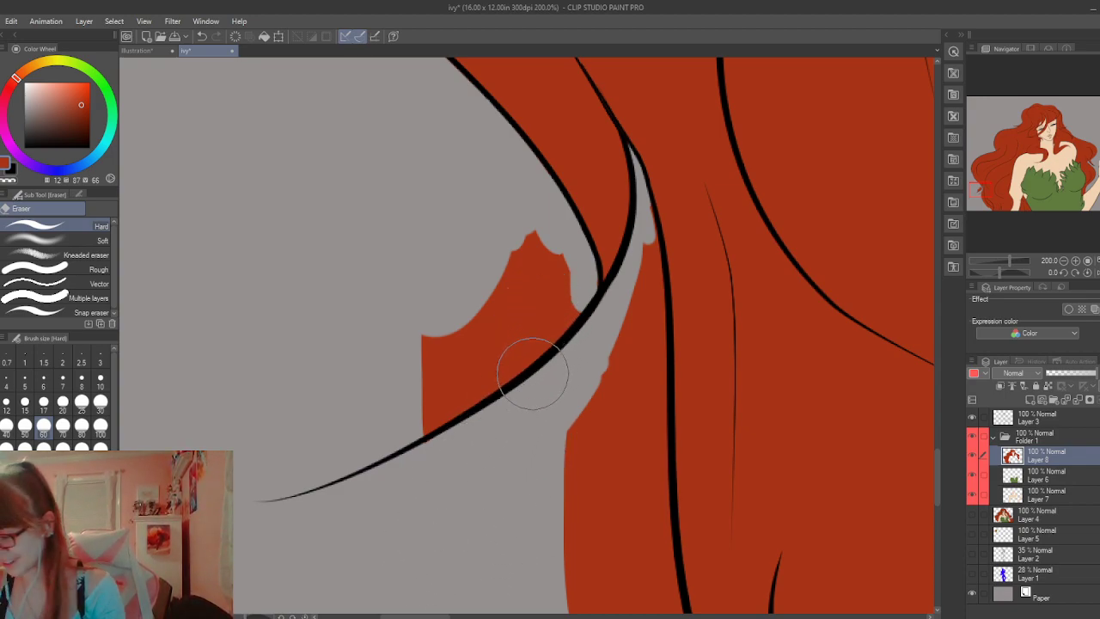
pyautogui.moveTo(532, 371)
pyautogui.mouseDown()
pyautogui.moveTo(559, 314)
pyautogui.moveTo(464, 399)
pyautogui.moveTo(526, 318)
pyautogui.moveTo(495, 275)
pyautogui.moveTo(508, 265)
pyautogui.moveTo(433, 321)
pyautogui.moveTo(377, 400)
pyautogui.mouseUp()
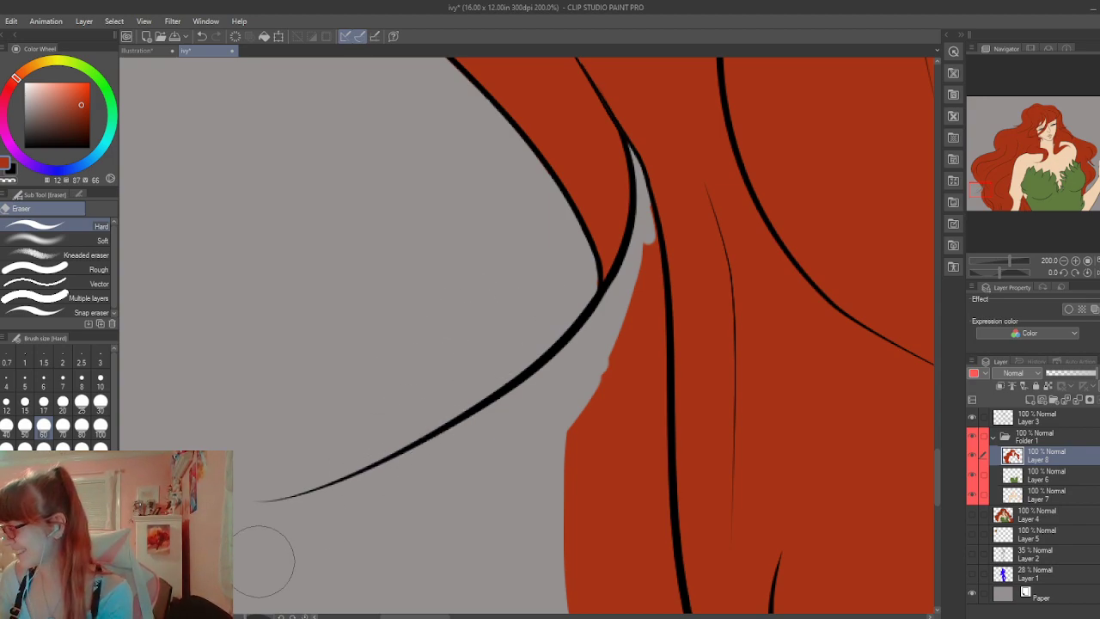
# Erase the red outside the long vertical outline below the gap, down to where it starts curving inward
pyautogui.moveTo(645, 191); pyautogui.dragTo(649, 309)
pyautogui.moveTo(654, 257)
pyautogui.mouseDown()
pyautogui.moveTo(644, 311)
pyautogui.moveTo(619, 332)
pyautogui.moveTo(637, 432)
pyautogui.mouseUp()
pyautogui.scroll(-5, 935, 392)
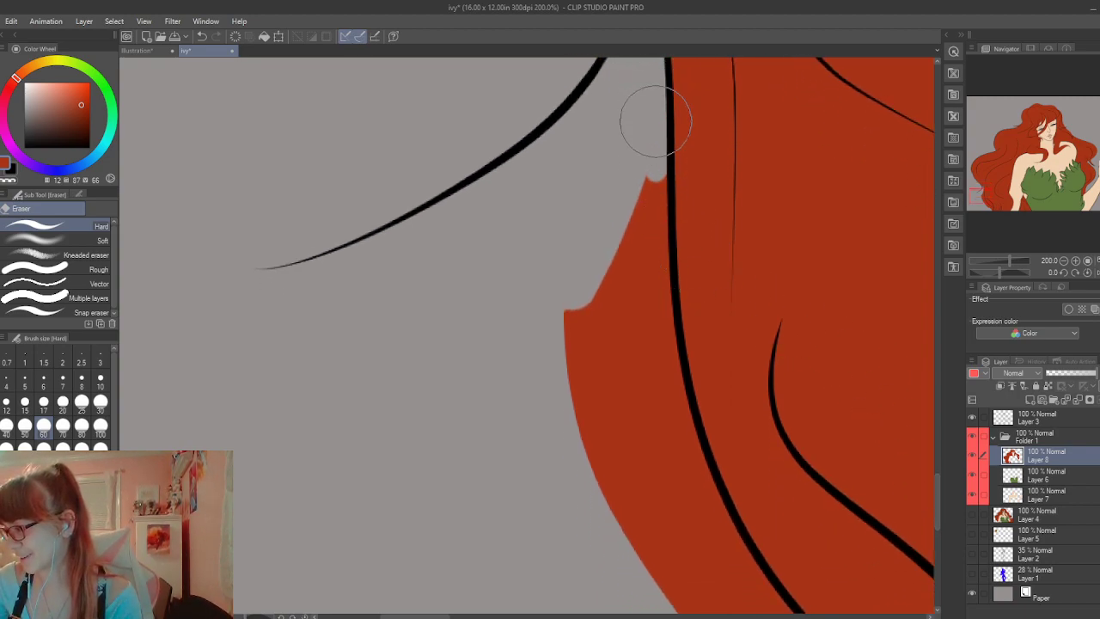
pyautogui.moveTo(643, 113)
pyautogui.mouseDown()
pyautogui.moveTo(643, 229)
pyautogui.moveTo(609, 386)
pyautogui.moveTo(574, 445)
pyautogui.mouseUp()
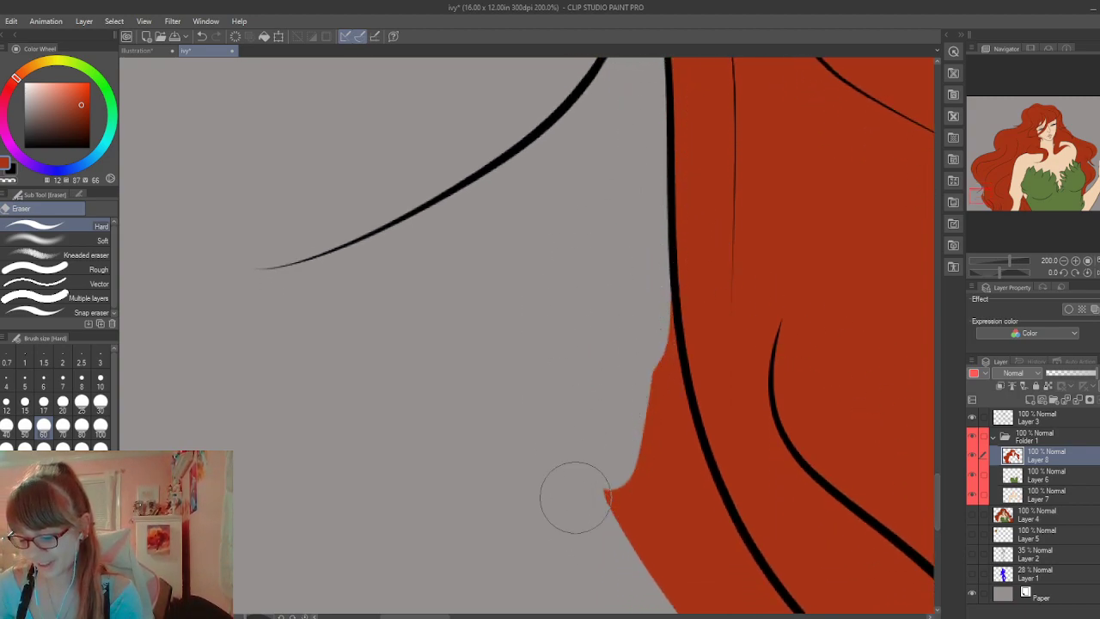
pyautogui.click(554, 314)
pyautogui.moveTo(631, 293)
pyautogui.mouseDown()
pyautogui.moveTo(633, 380)
pyautogui.moveTo(651, 369)
pyautogui.moveTo(668, 391)
pyautogui.mouseUp()
pyautogui.moveTo(666, 339)
pyautogui.mouseDown()
pyautogui.moveTo(695, 527)
pyautogui.moveTo(692, 570)
pyautogui.moveTo(659, 588)
pyautogui.mouseUp()
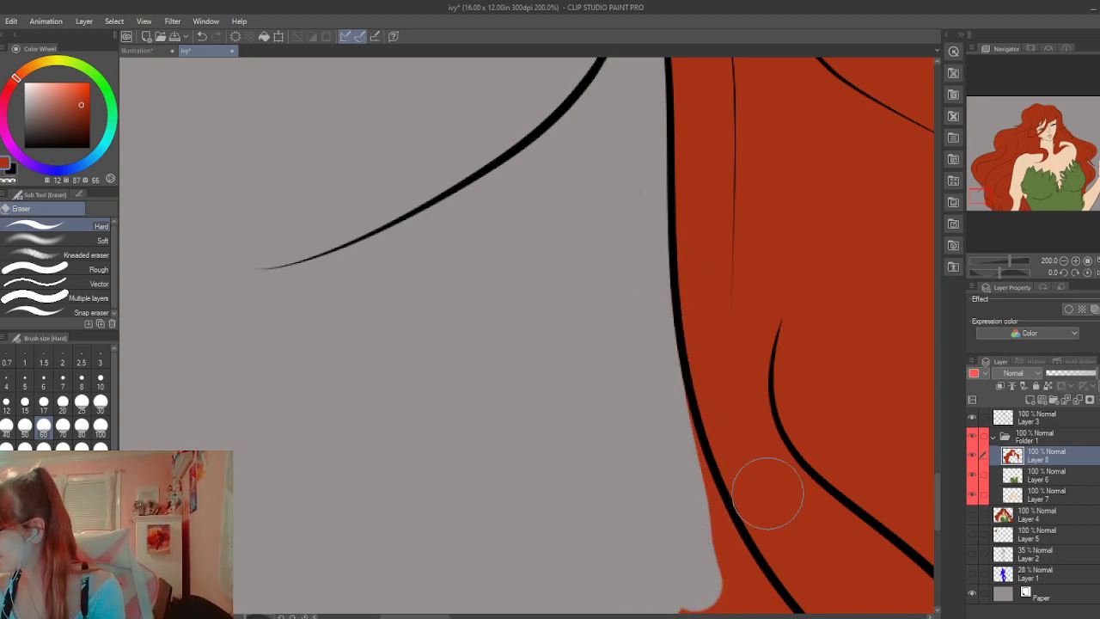
# Erase the red spill outside the lower hair outline where it curves inward, working down toward the junction with the thick strand line
pyautogui.moveTo(938, 501); pyautogui.dragTo(939, 521)
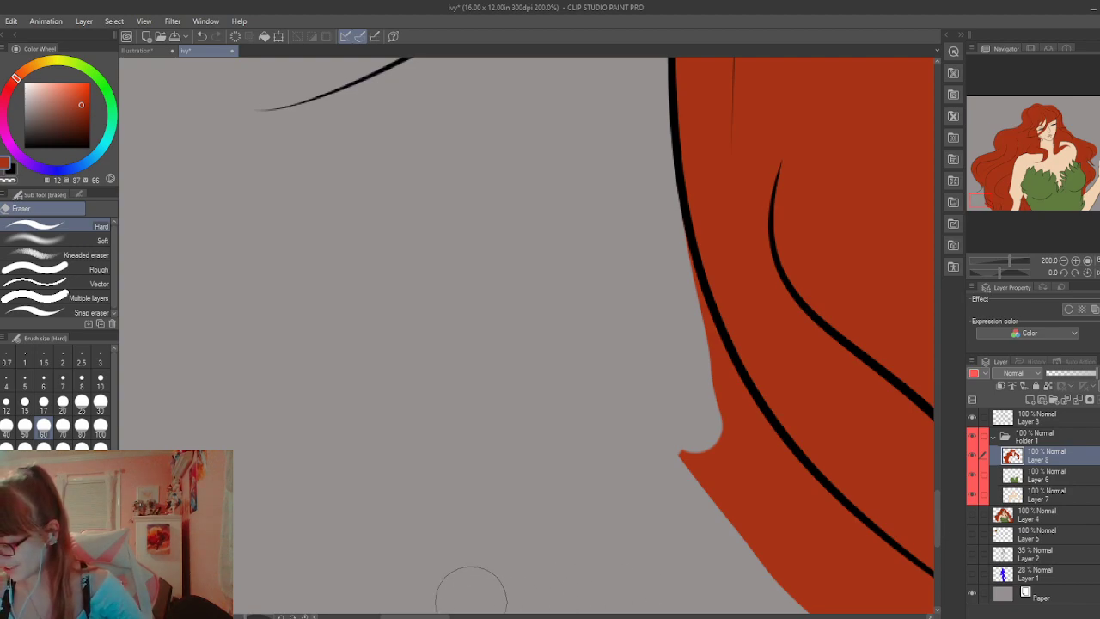
pyautogui.moveTo(441, 616); pyautogui.dragTo(475, 617)
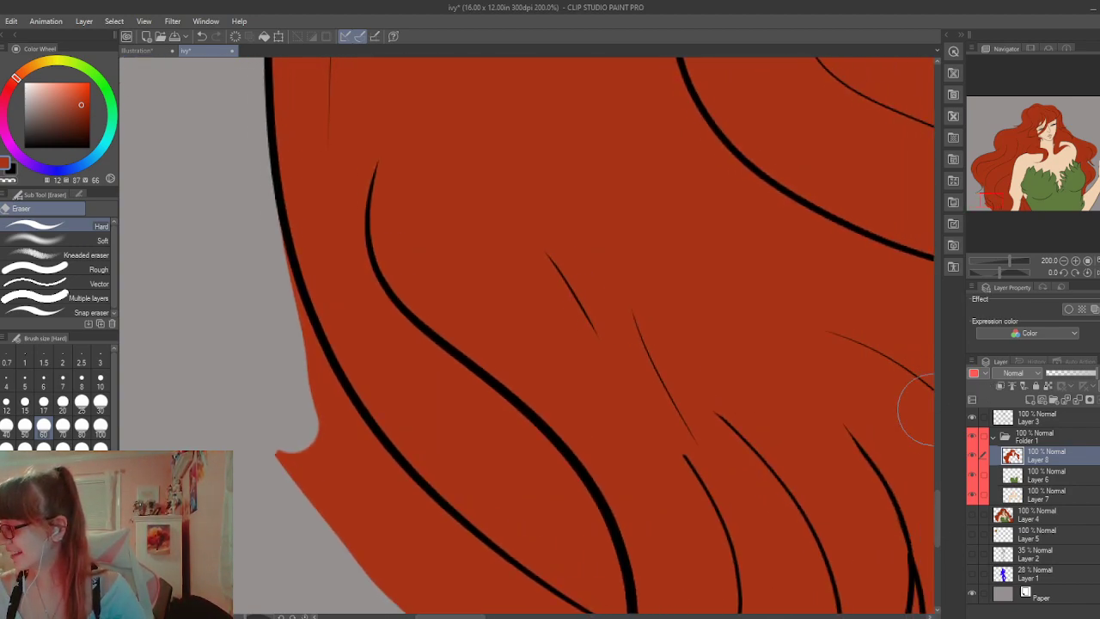
pyautogui.moveTo(937, 501); pyautogui.dragTo(937, 511)
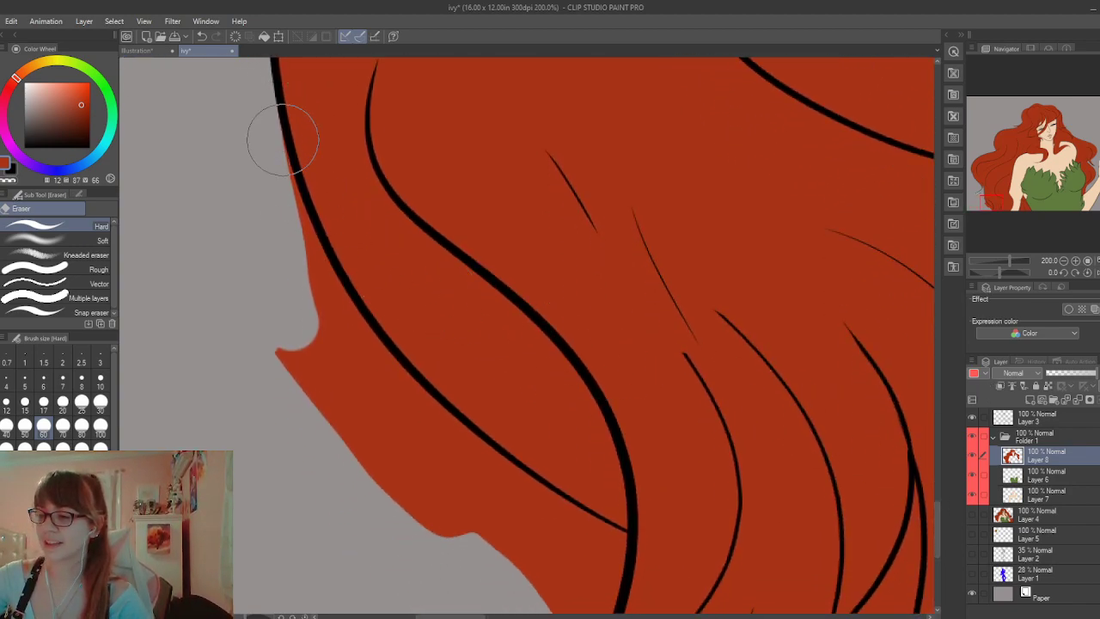
pyautogui.moveTo(311, 254); pyautogui.dragTo(329, 277)
pyautogui.moveTo(344, 335)
pyautogui.mouseDown()
pyautogui.moveTo(447, 478)
pyautogui.moveTo(289, 291)
pyautogui.moveTo(431, 501)
pyautogui.moveTo(276, 339)
pyautogui.moveTo(352, 461)
pyautogui.mouseUp()
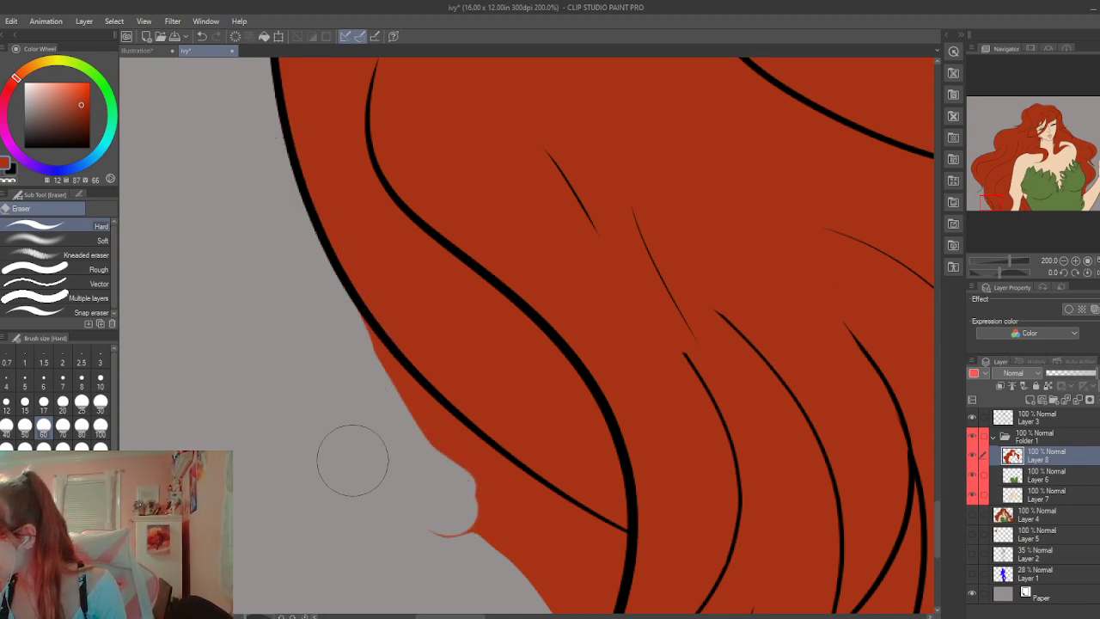
pyautogui.moveTo(381, 418)
pyautogui.mouseDown()
pyautogui.moveTo(353, 327)
pyautogui.moveTo(383, 365)
pyautogui.moveTo(348, 303)
pyautogui.moveTo(472, 458)
pyautogui.moveTo(351, 364)
pyautogui.mouseUp()
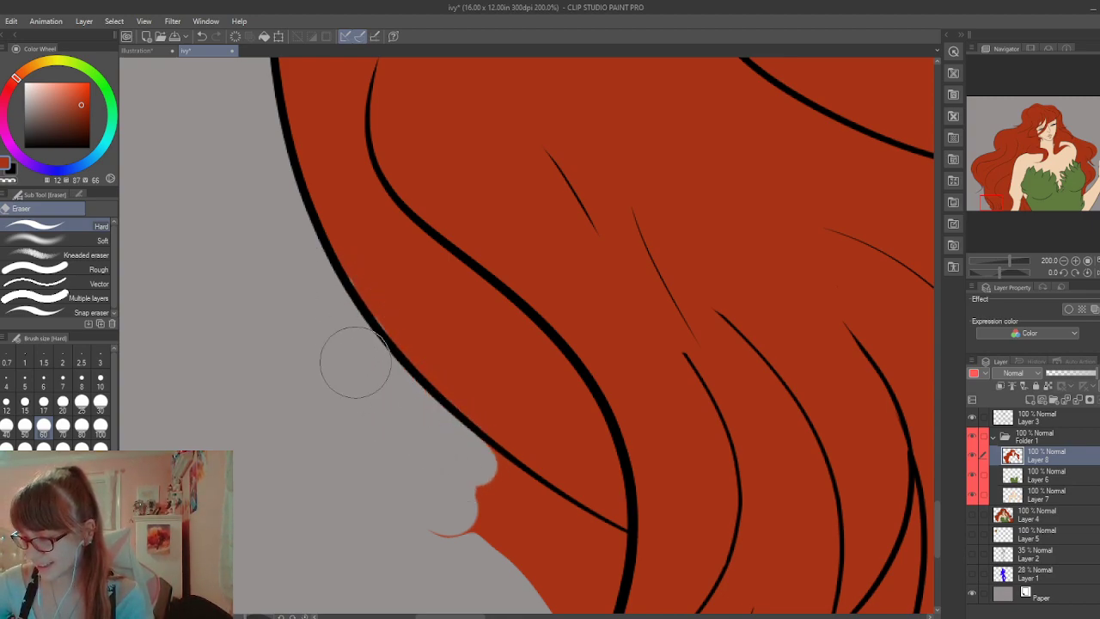
pyautogui.press('p')
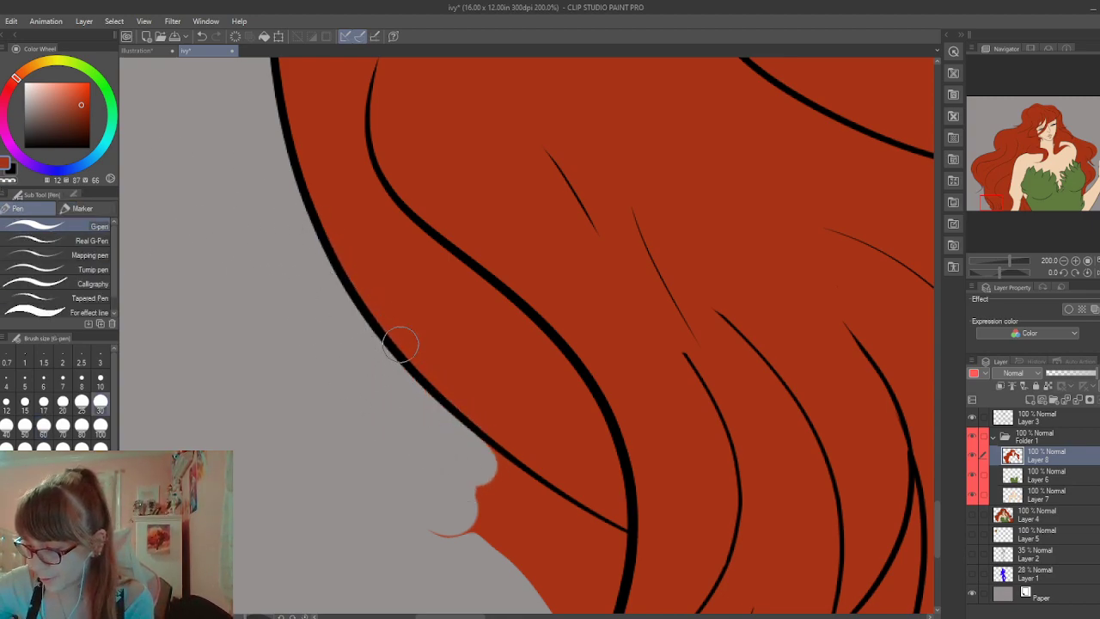
pyautogui.press('e')
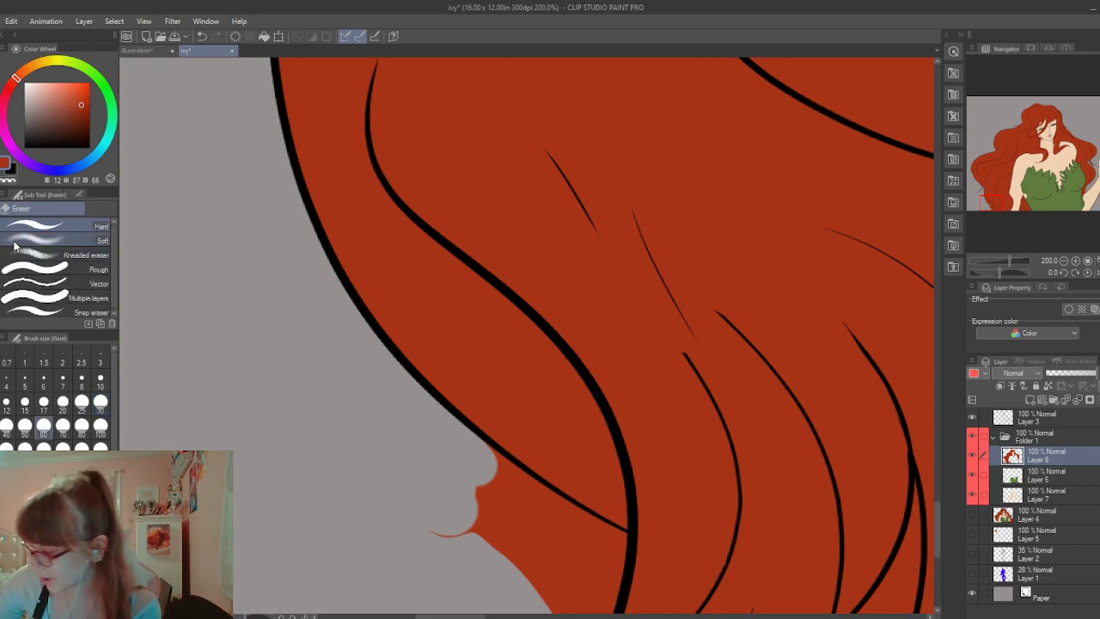
# Erase the remaining red outside the strand junction and along the thick outline down to the canvas's lower edge
pyautogui.moveTo(938, 523); pyautogui.dragTo(939, 549)
pyautogui.moveTo(492, 257)
pyautogui.mouseDown()
pyautogui.moveTo(465, 202)
pyautogui.moveTo(519, 236)
pyautogui.moveTo(497, 217)
pyautogui.moveTo(536, 264)
pyautogui.moveTo(579, 282)
pyautogui.moveTo(522, 229)
pyautogui.moveTo(545, 202)
pyautogui.moveTo(567, 257)
pyautogui.moveTo(621, 299)
pyautogui.moveTo(612, 294)
pyautogui.moveTo(605, 309)
pyautogui.moveTo(617, 305)
pyautogui.moveTo(585, 406)
pyautogui.moveTo(588, 300)
pyautogui.moveTo(550, 404)
pyautogui.moveTo(546, 355)
pyautogui.moveTo(496, 296)
pyautogui.moveTo(470, 272)
pyautogui.moveTo(422, 285)
pyautogui.mouseUp()
pyautogui.press('p')
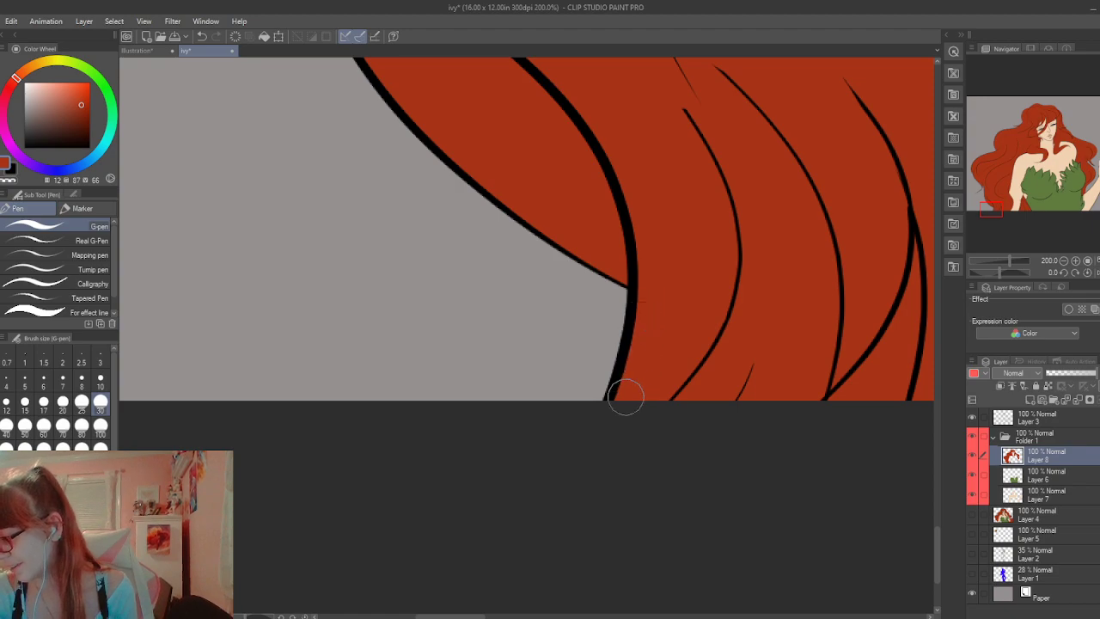
# Add a new layer above the hair color layer inside Folder 1 and give it the red palette color
pyautogui.scroll(-6, 695, 263)
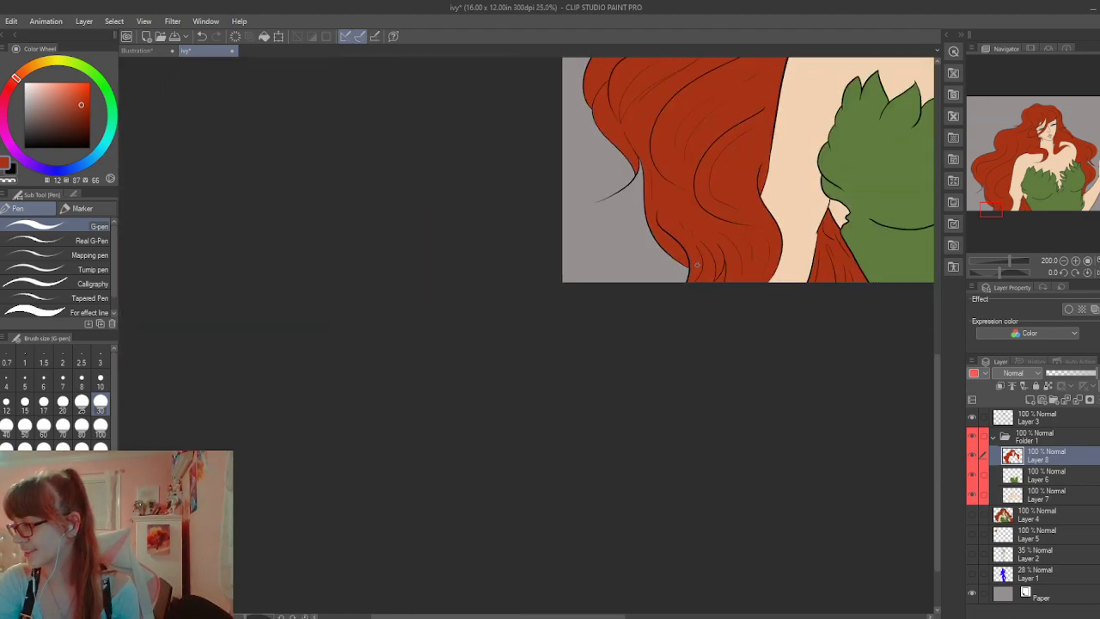
pyautogui.moveTo(498, 615); pyautogui.dragTo(619, 615)
pyautogui.moveTo(938, 421); pyautogui.dragTo(925, 303)
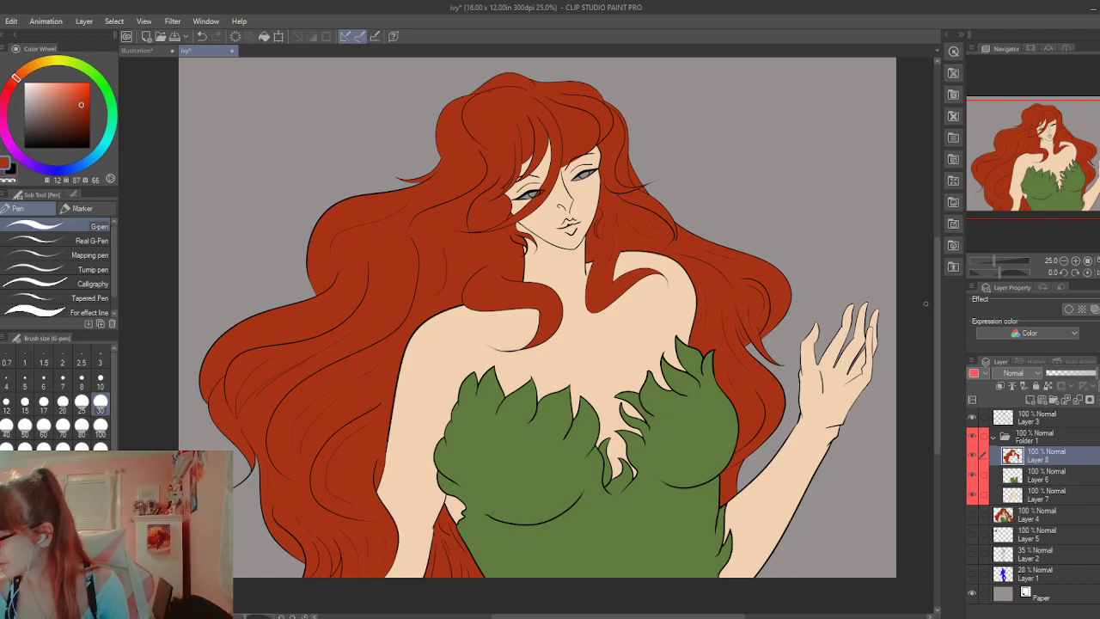
pyautogui.click(1030, 400)
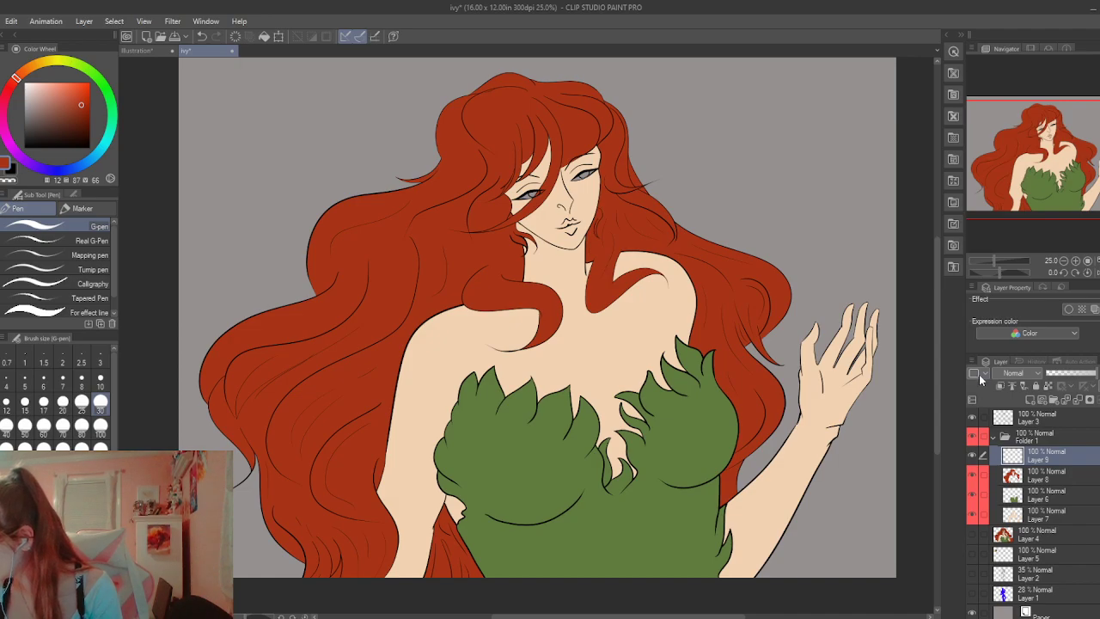
# Sample the green of the leaf top and lighten it to hue 88, saturation 47, brightness 71
pyautogui.scroll(3, 943, 389)
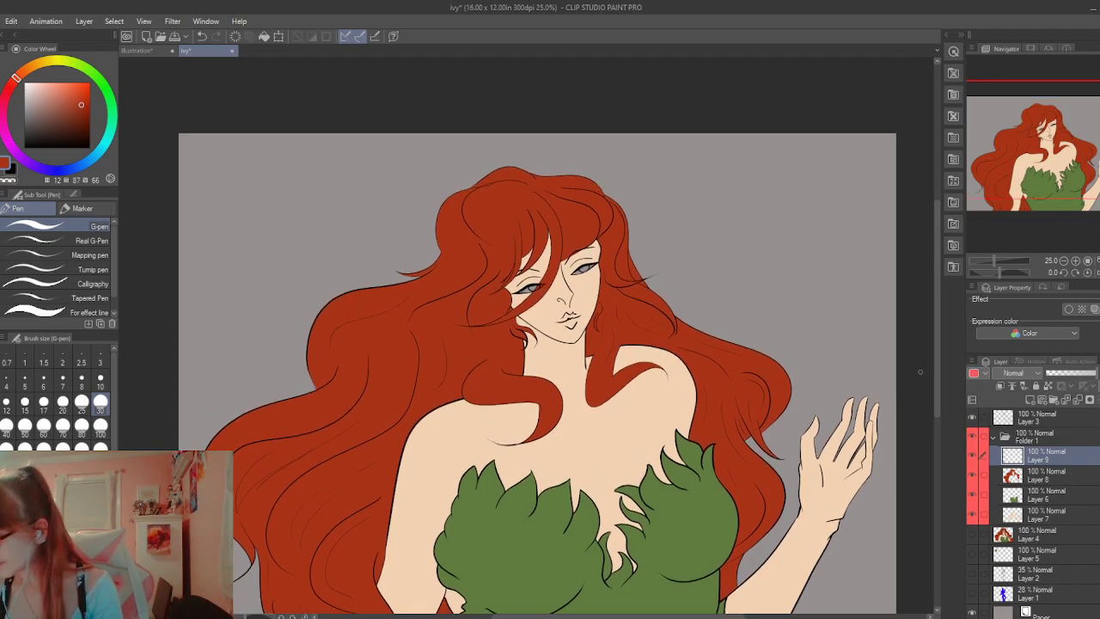
pyautogui.scroll(5, 588, 266)
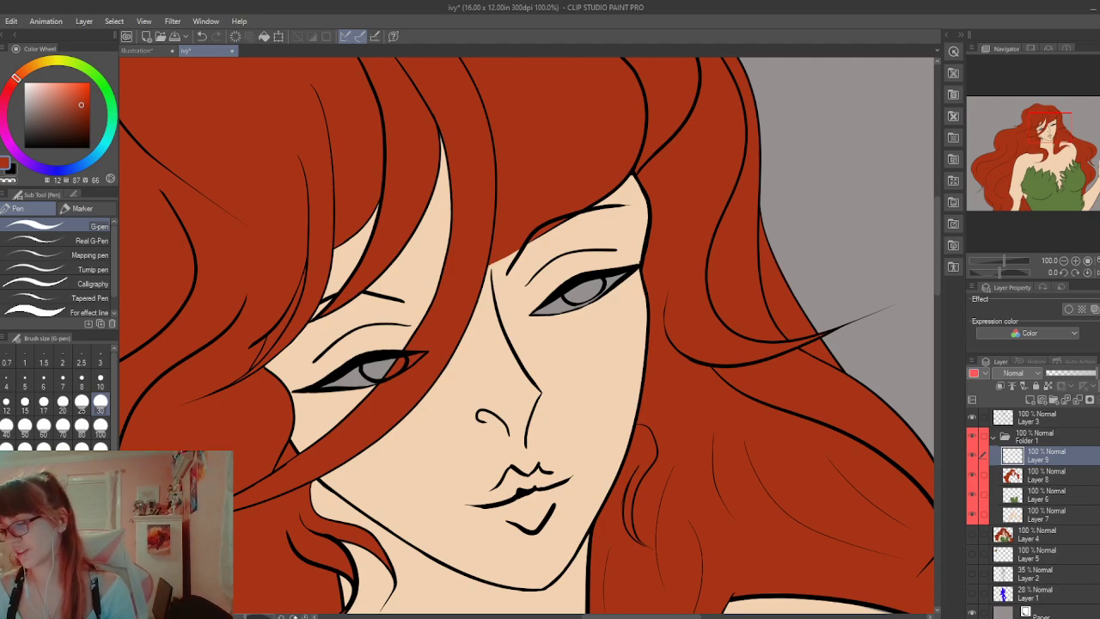
pyautogui.moveTo(937, 287); pyautogui.dragTo(934, 450)
pyautogui.keyDown('alt'); pyautogui.click(432, 452); pyautogui.keyUp('alt')
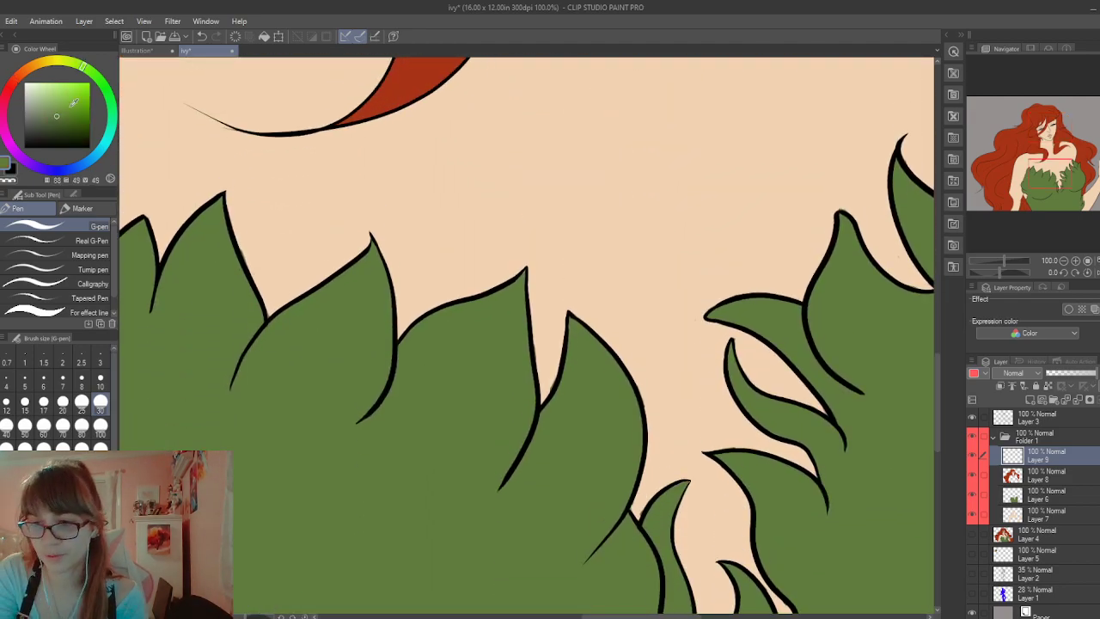
pyautogui.click(59, 98)
pyautogui.moveTo(62, 94); pyautogui.dragTo(59, 100)
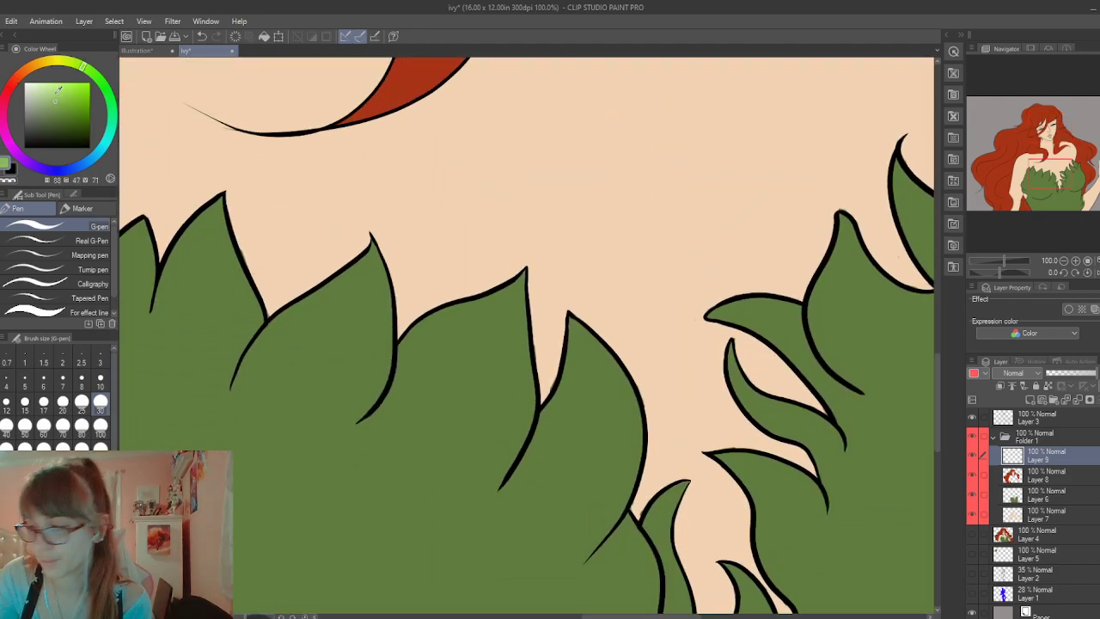
# Paint the irises of both eyes light green with the G-pen, keeping the color inside the eye outlines
pyautogui.moveTo(940, 383); pyautogui.dragTo(949, 307)
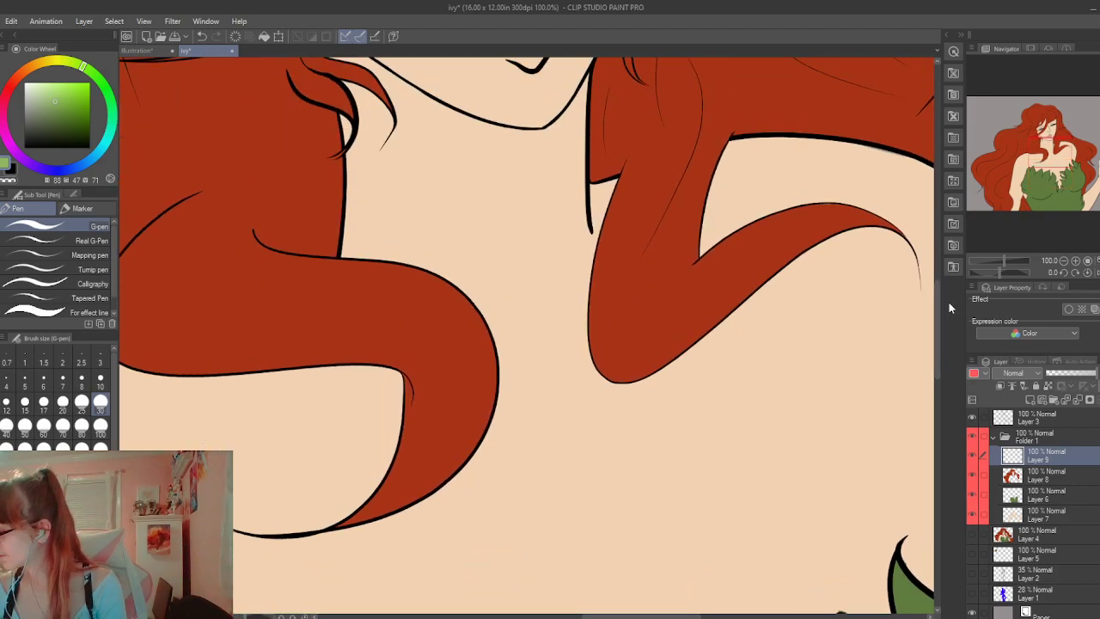
pyautogui.moveTo(937, 352); pyautogui.dragTo(932, 269)
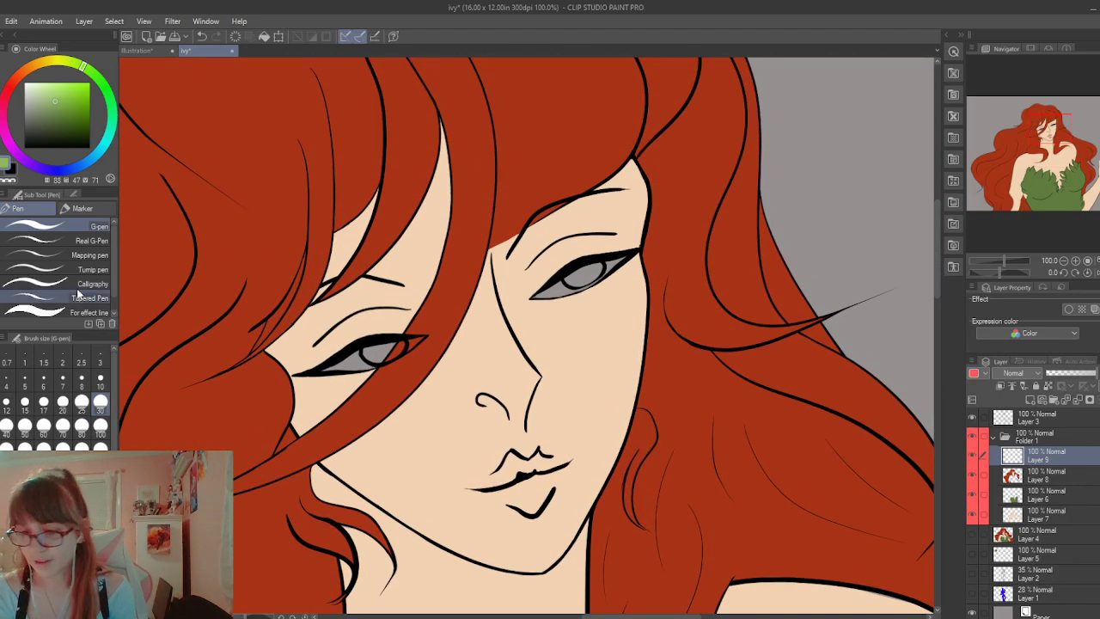
pyautogui.moveTo(575, 277); pyautogui.dragTo(617, 268)
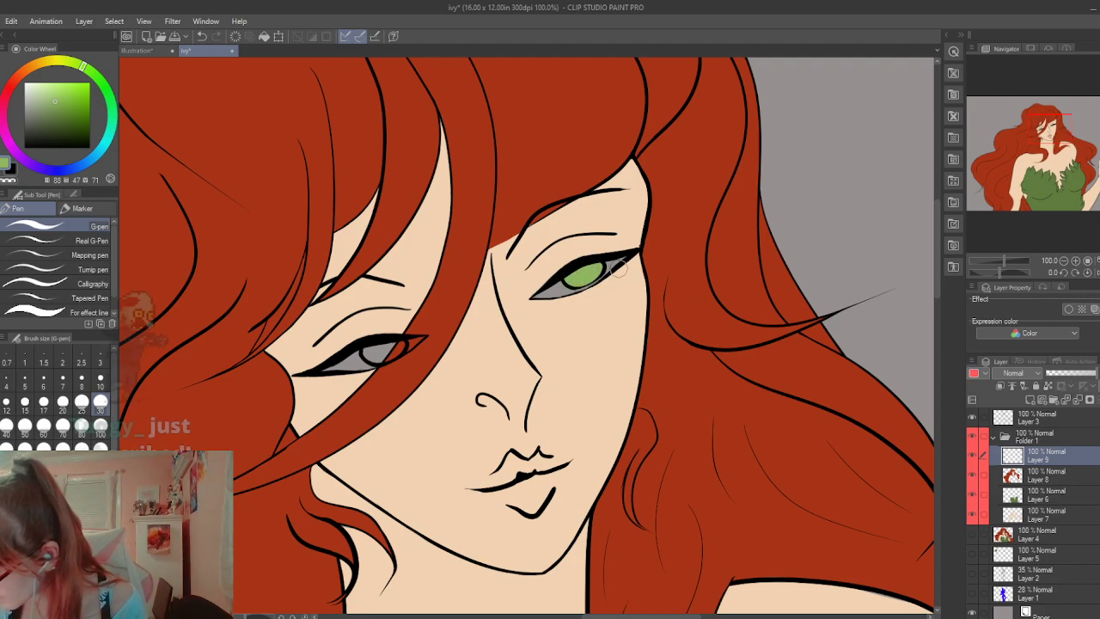
pyautogui.click(378, 351)
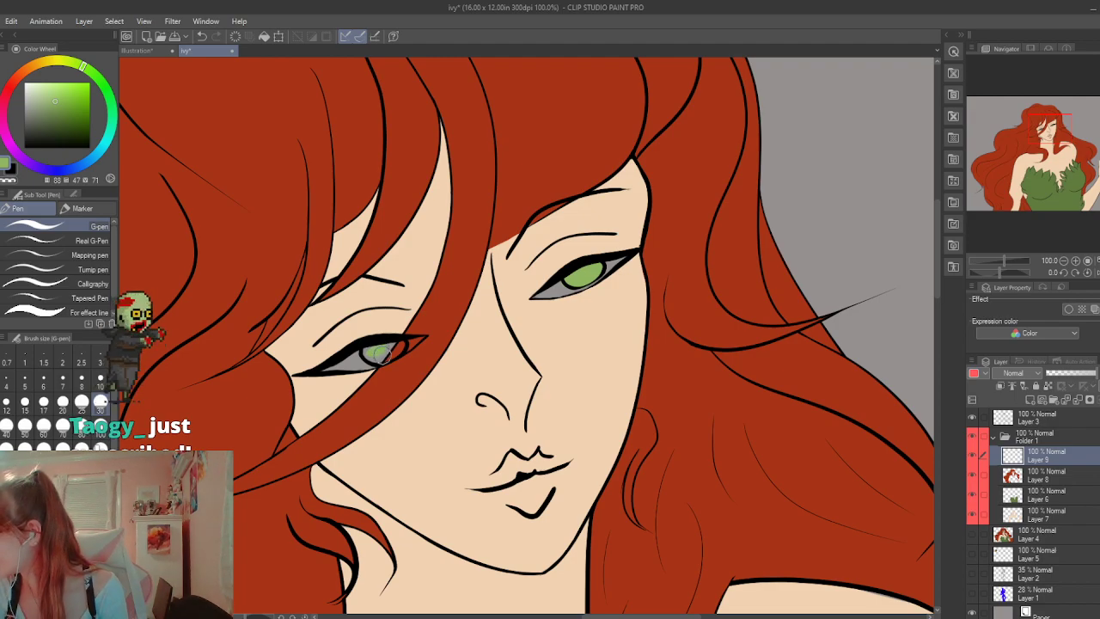
pyautogui.moveTo(379, 352); pyautogui.dragTo(382, 342)
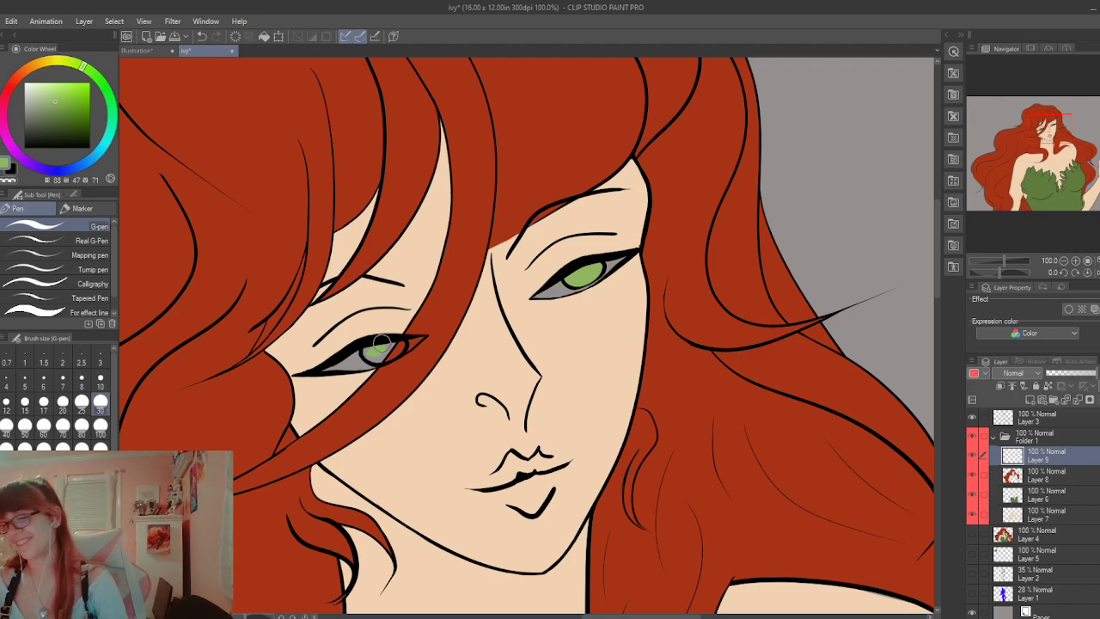
pyautogui.moveTo(381, 344)
pyautogui.mouseDown()
pyautogui.moveTo(379, 362)
pyautogui.moveTo(391, 344)
pyautogui.moveTo(369, 348)
pyautogui.mouseUp()
# Paint the whites of both eyes light grey, using hue 88, saturation 0, brightness 73
pyautogui.moveTo(36, 103); pyautogui.dragTo(24, 99)
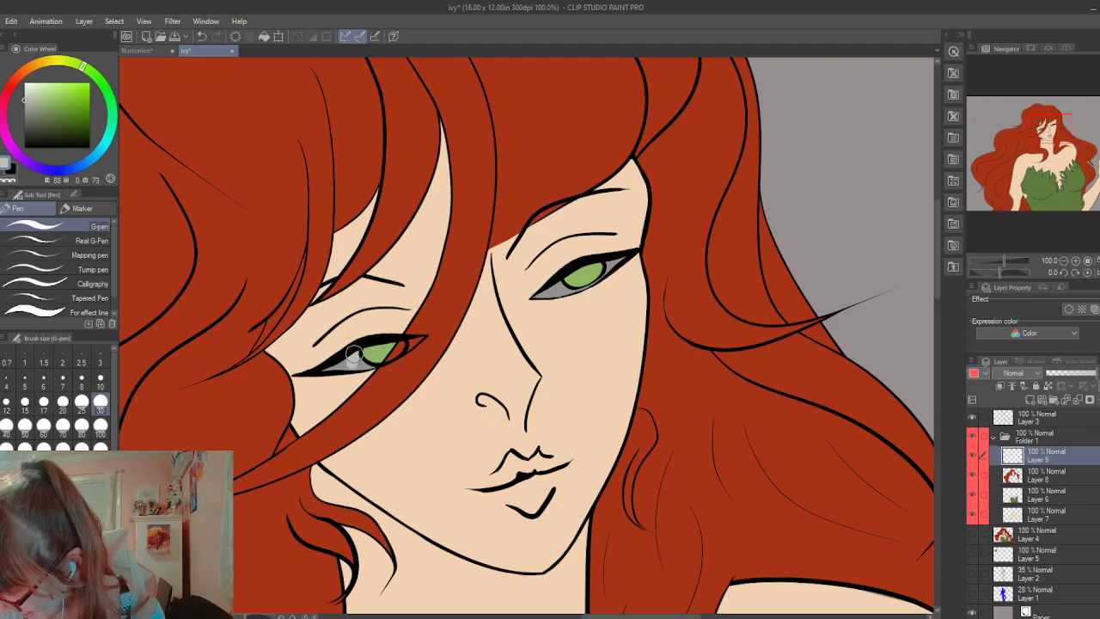
pyautogui.moveTo(355, 358)
pyautogui.mouseDown()
pyautogui.moveTo(369, 366)
pyautogui.moveTo(329, 367)
pyautogui.mouseUp()
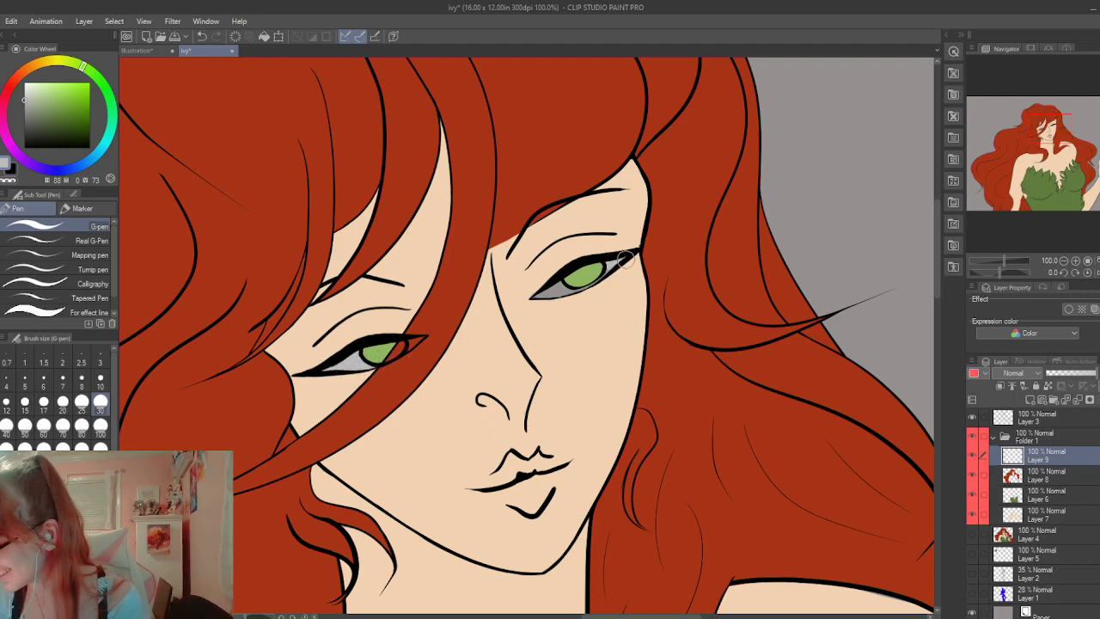
pyautogui.moveTo(621, 256)
pyautogui.mouseDown()
pyautogui.moveTo(584, 287)
pyautogui.moveTo(533, 297)
pyautogui.moveTo(566, 287)
pyautogui.mouseUp()
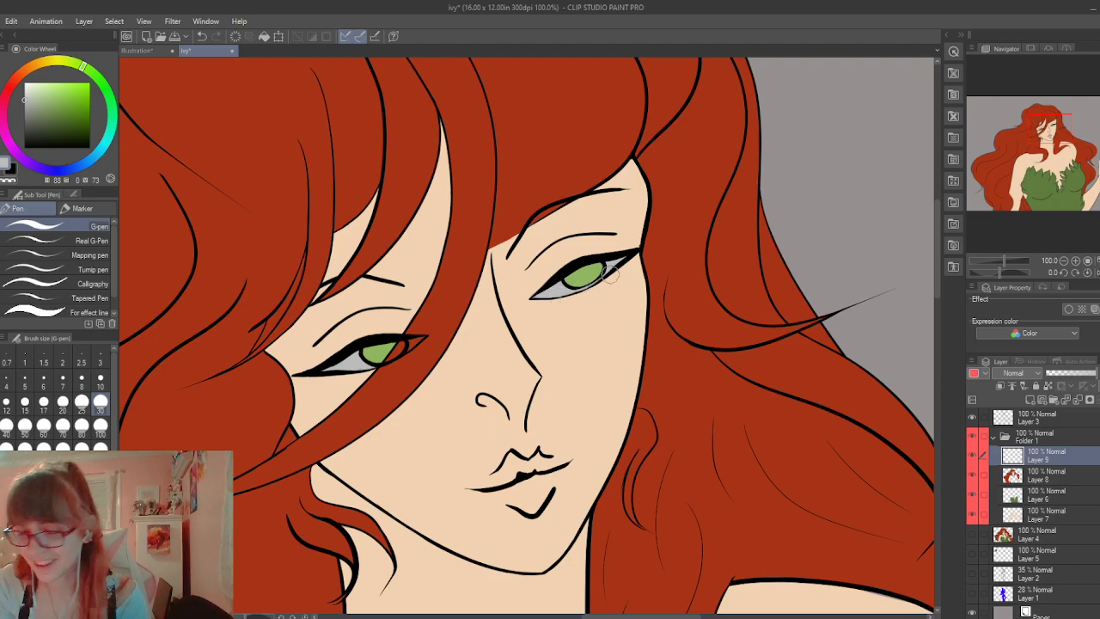
pyautogui.press('e')
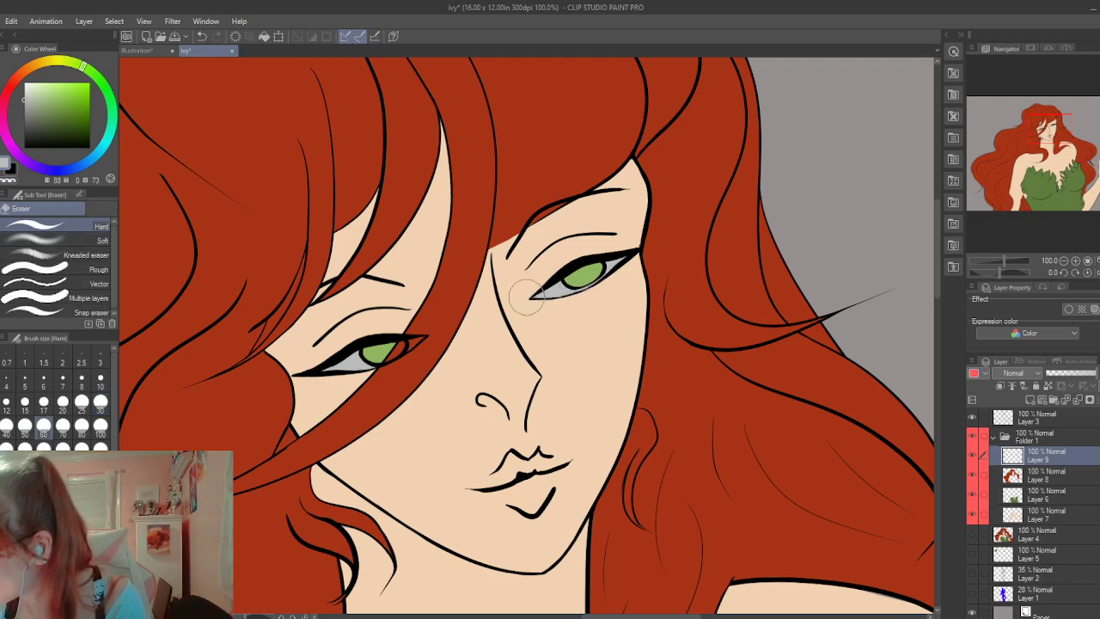